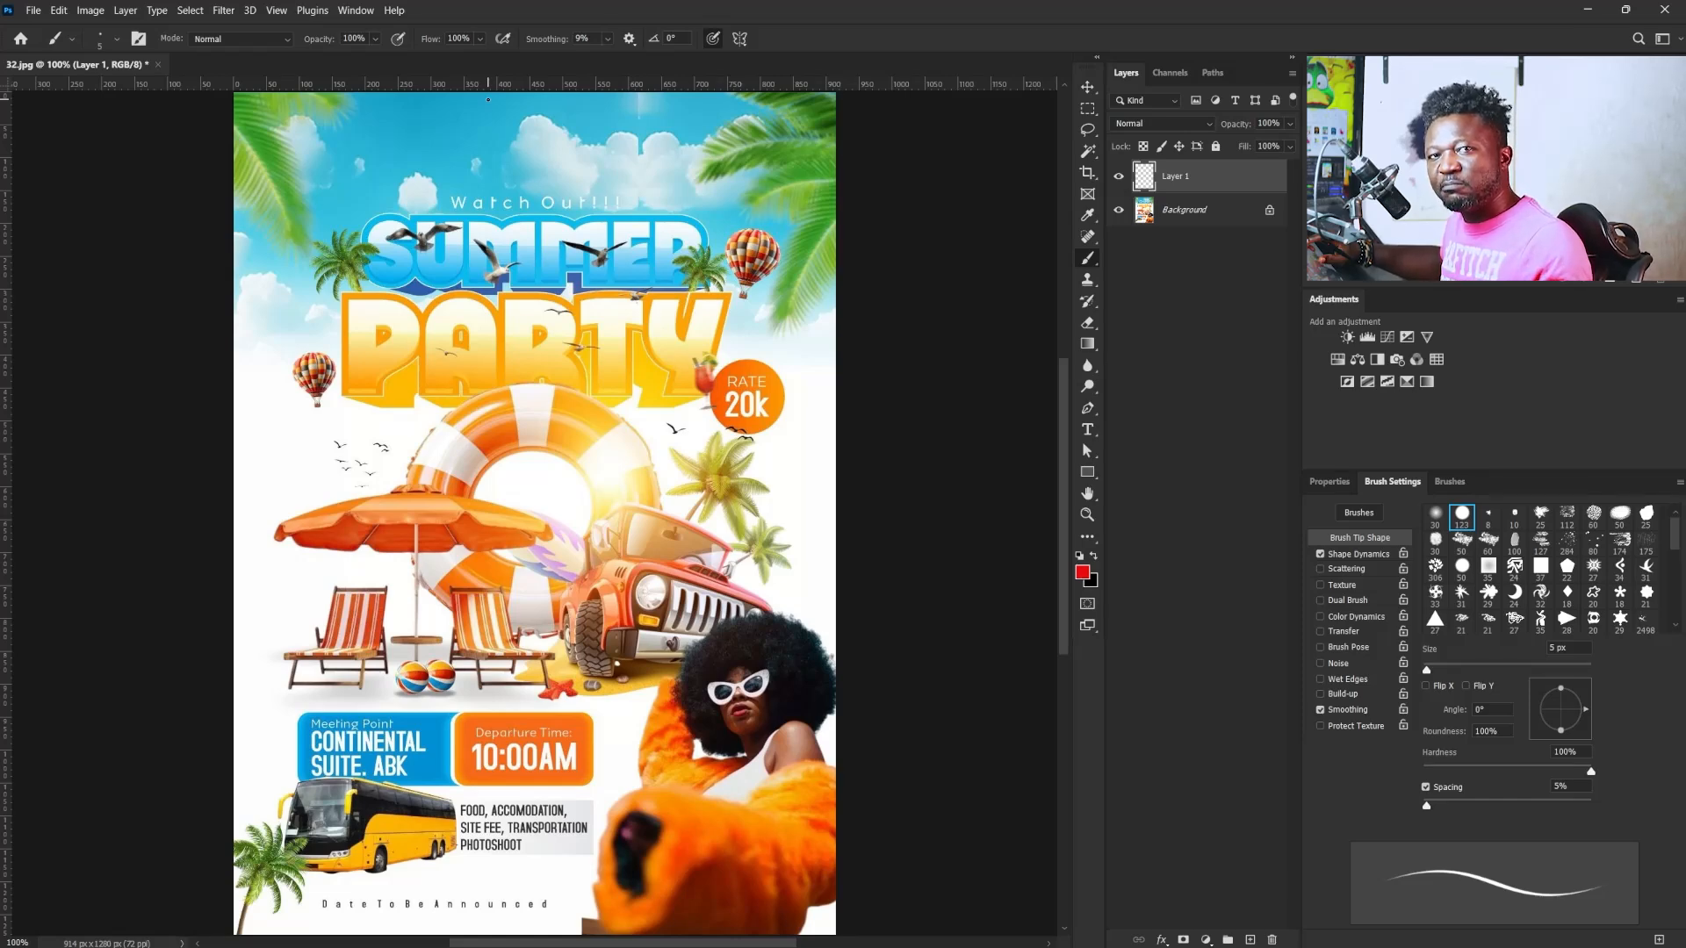
- Mark the life ring, umbrella, chairs, jeep, palm trees and woman on the reference flyer with red brush strokes
mouse_move(474, 418)
mouse_down()
mouse_move(456, 388)
mouse_move(648, 443)
mouse_move(645, 544)
mouse_move(565, 557)
mouse_move(571, 515)
mouse_up()
drag(506, 419, 528, 496)
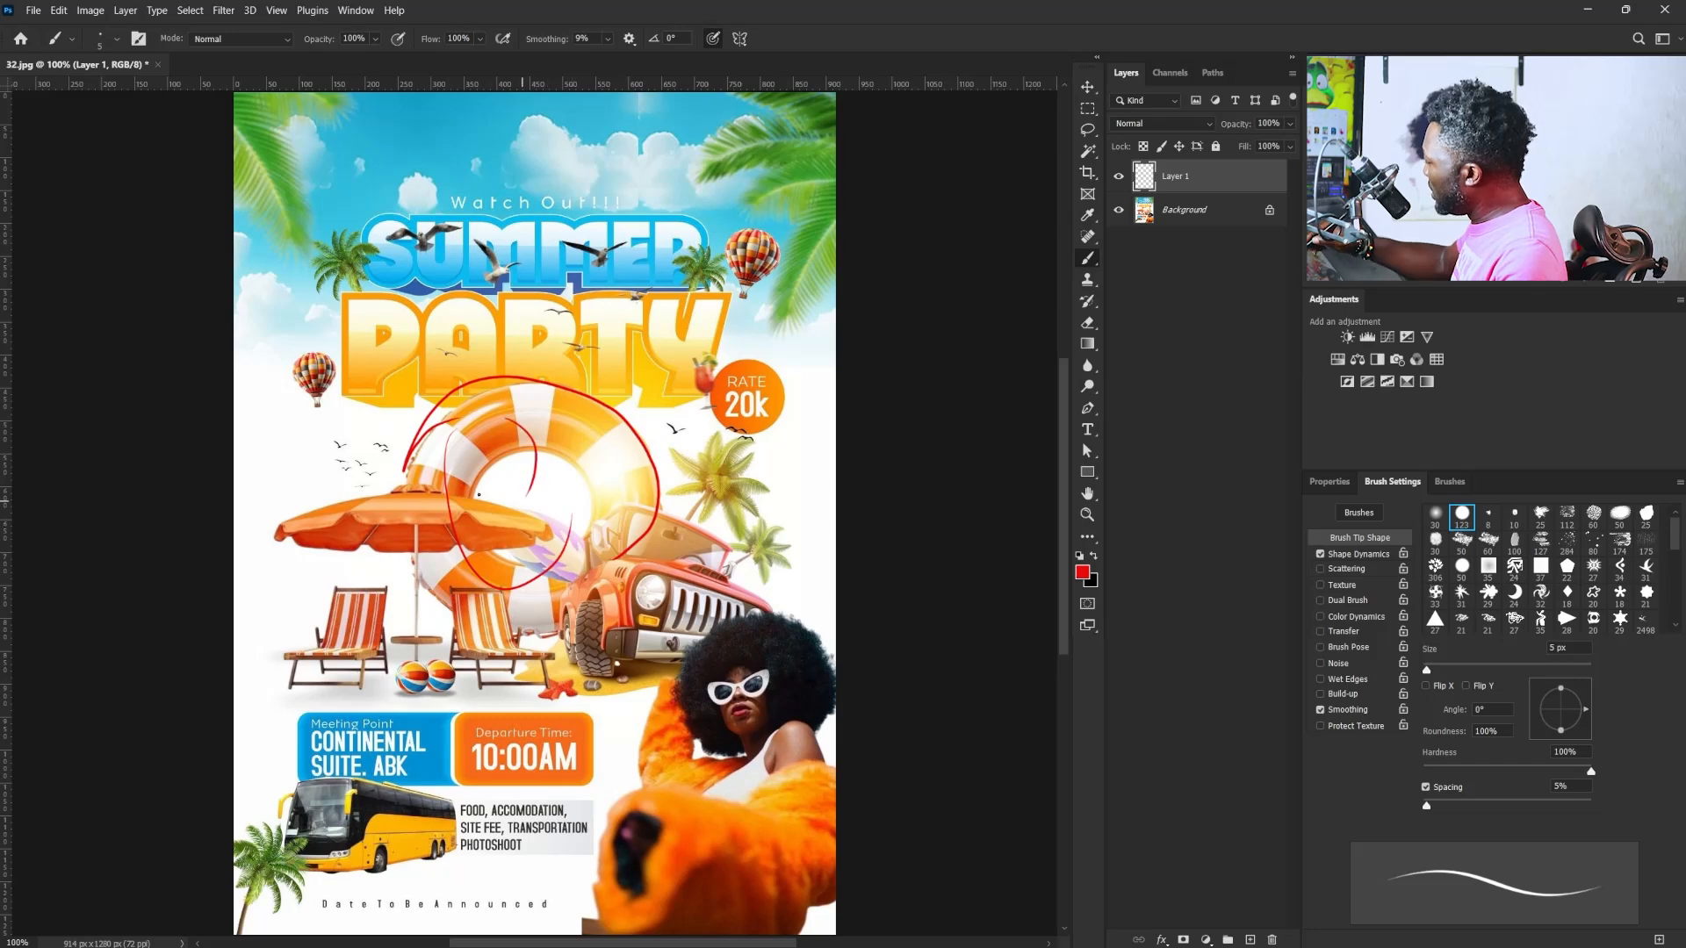
mouse_move(343, 493)
mouse_down()
mouse_move(371, 585)
mouse_move(376, 499)
mouse_move(422, 539)
mouse_up()
mouse_move(387, 496)
mouse_down()
mouse_move(437, 509)
mouse_move(447, 557)
mouse_up()
mouse_move(326, 575)
mouse_down()
mouse_move(364, 617)
mouse_move(494, 578)
mouse_move(417, 653)
mouse_move(451, 680)
mouse_up()
mouse_move(615, 483)
mouse_down()
mouse_move(586, 514)
mouse_move(674, 672)
mouse_up()
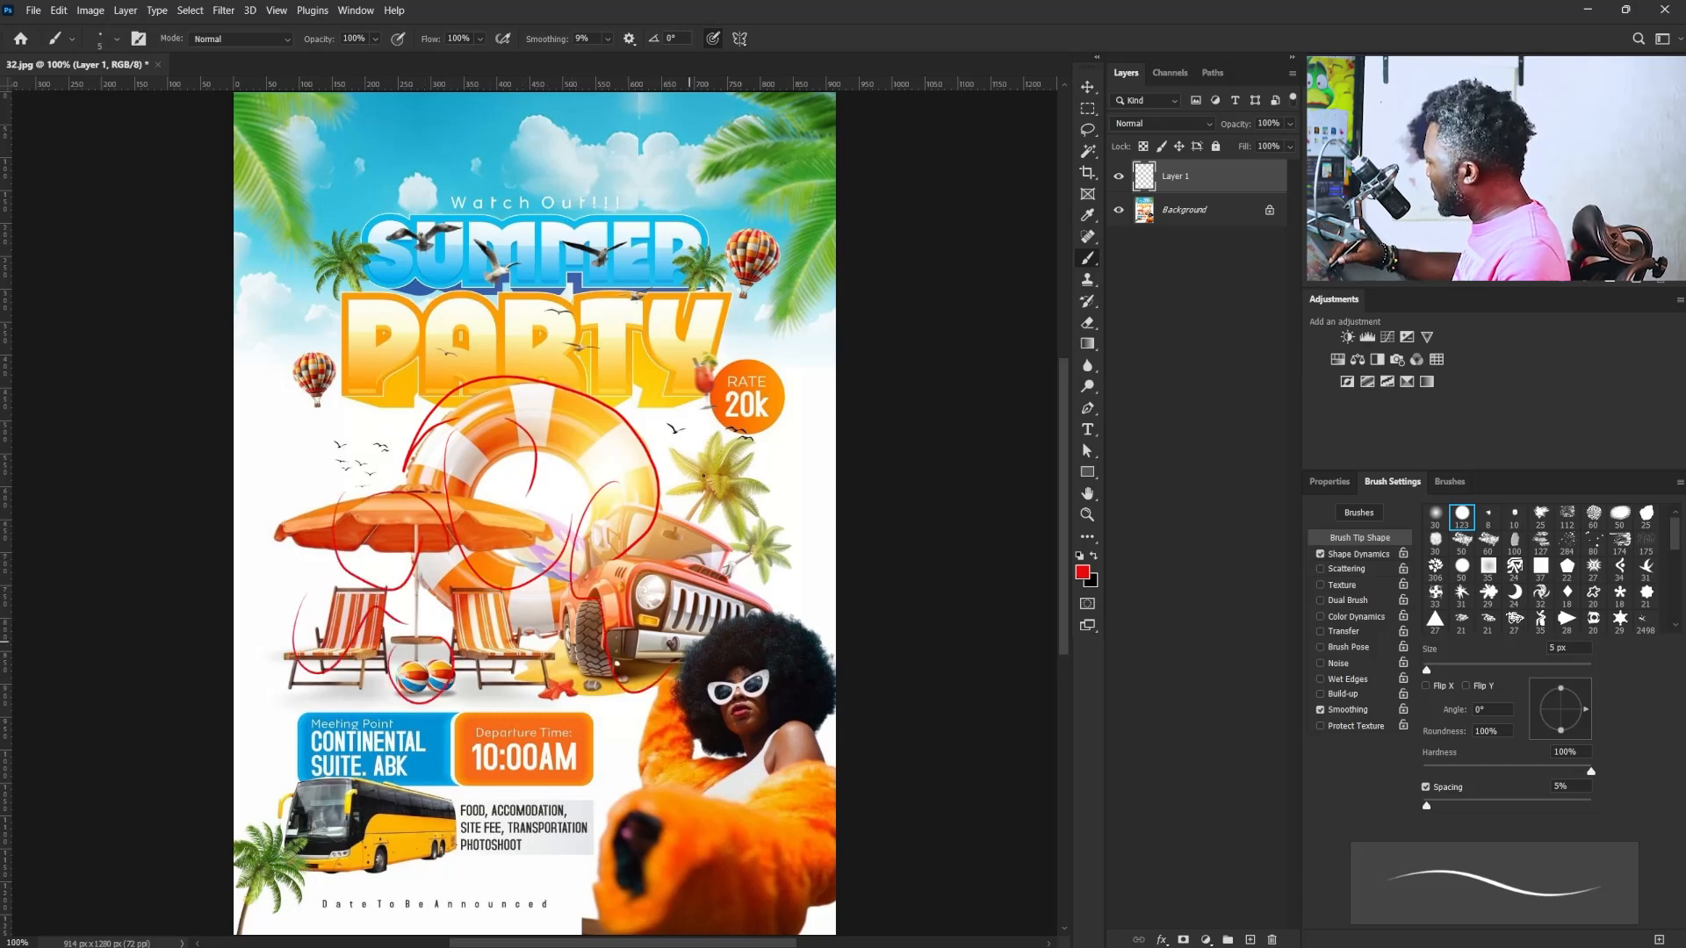
drag(685, 478, 823, 672)
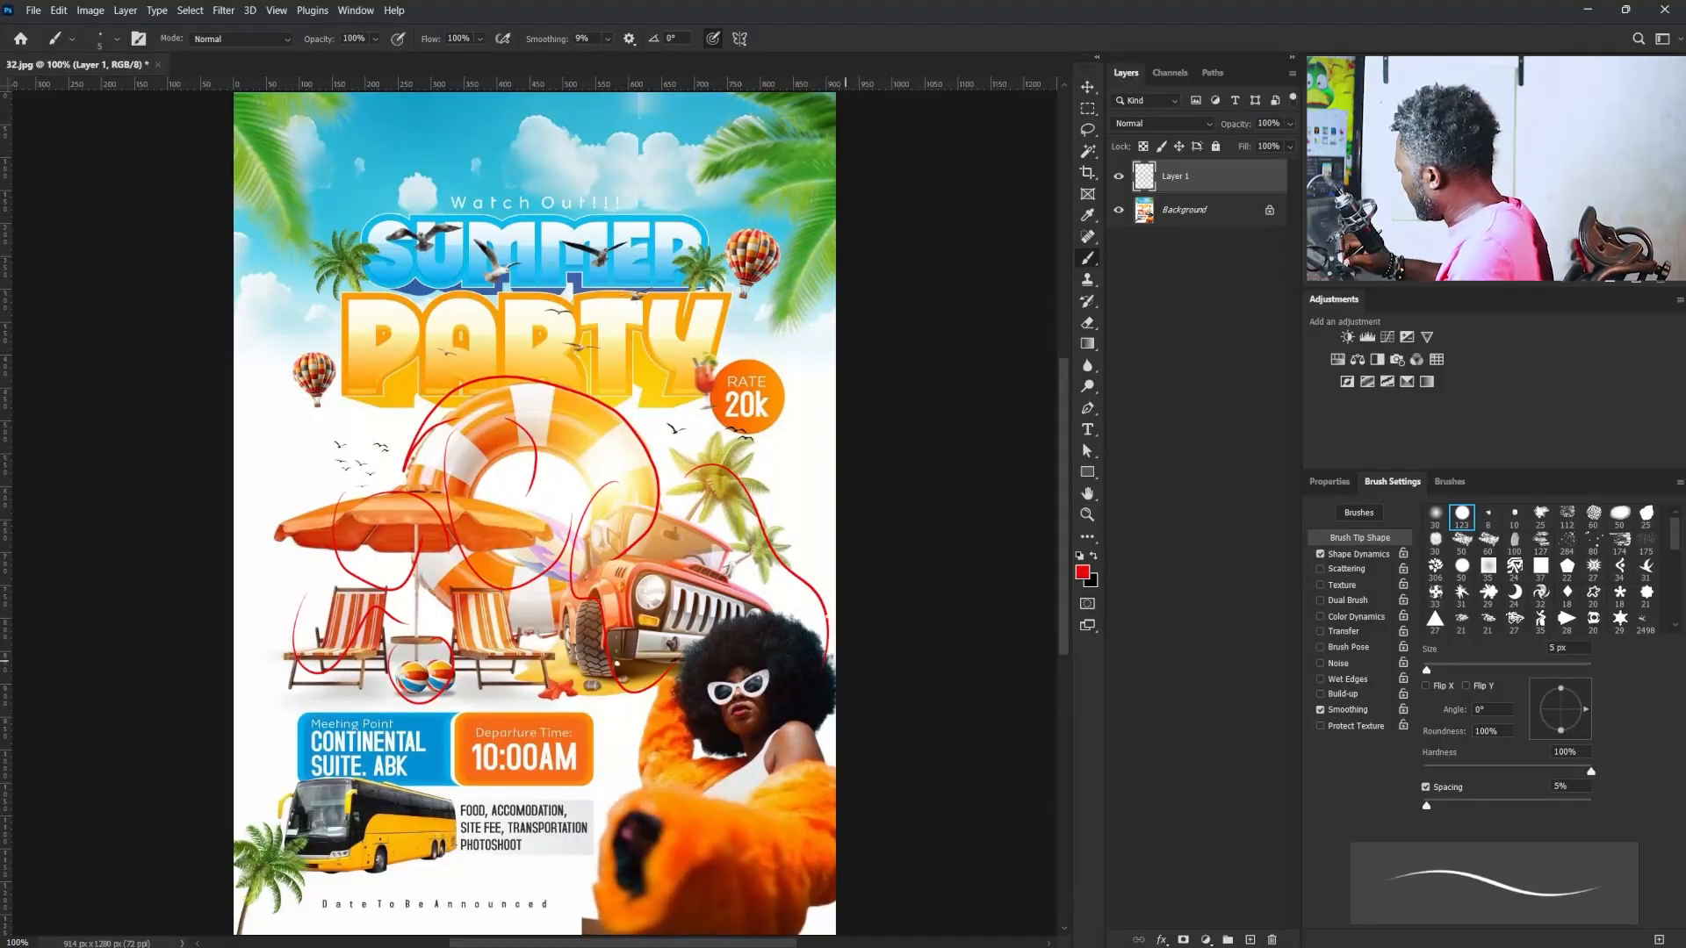
mouse_move(791, 627)
mouse_down()
mouse_move(669, 659)
mouse_move(581, 869)
mouse_move(584, 906)
mouse_up()
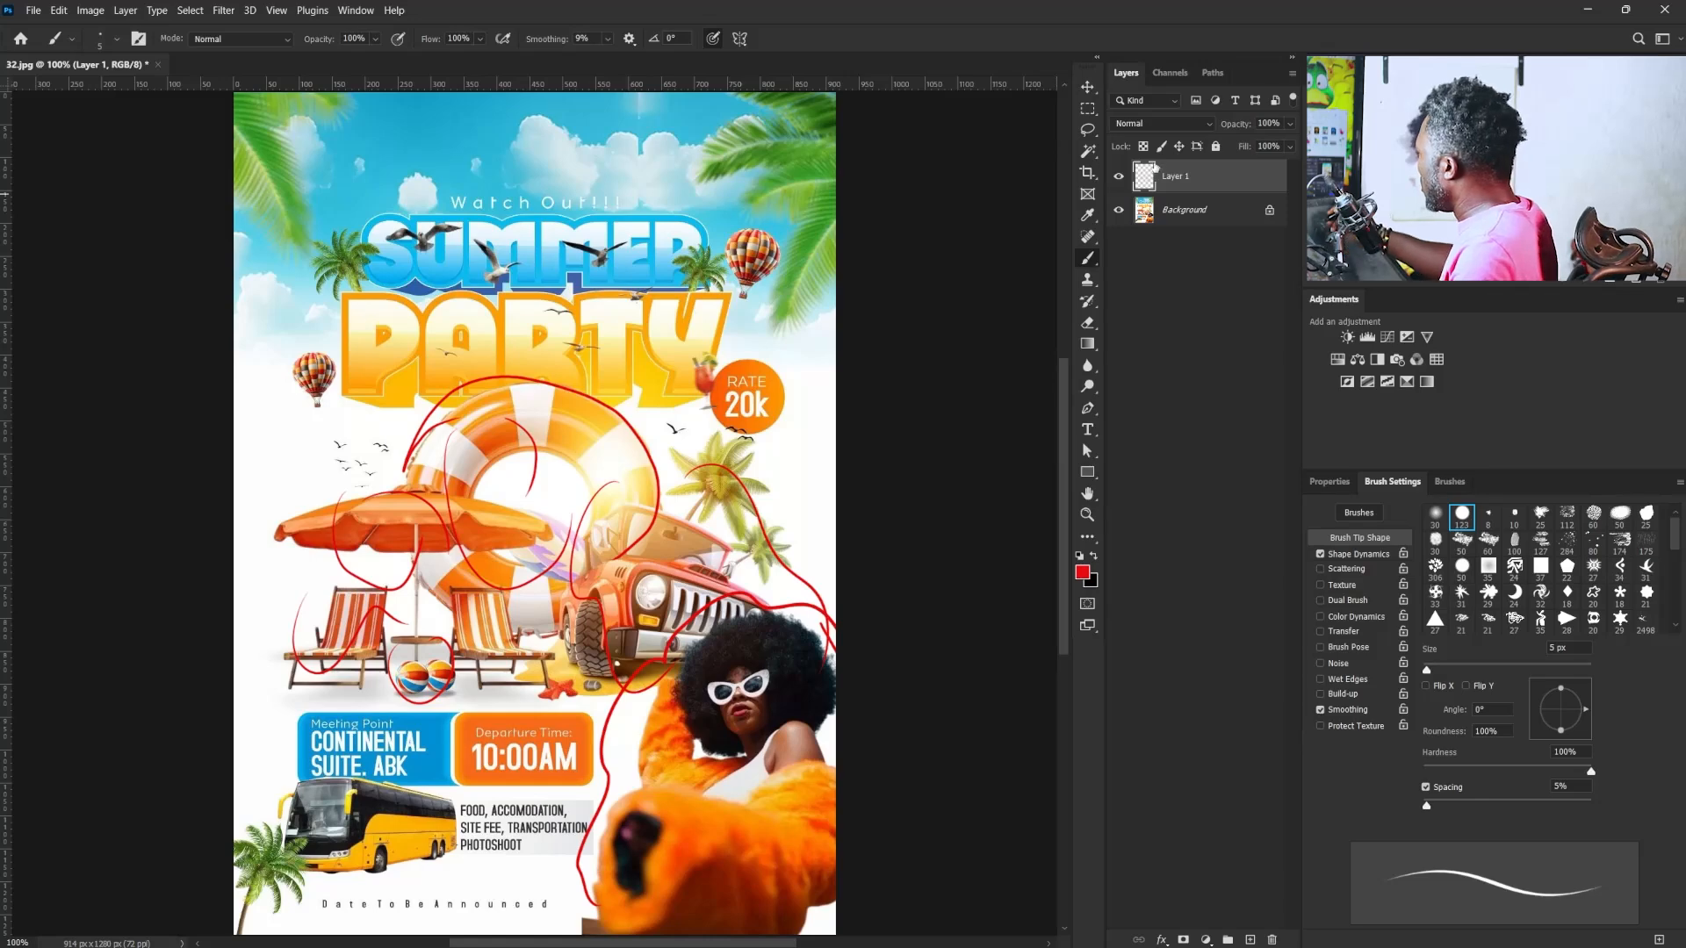
- Start a new document setup and name it Summer Party
click(34, 13)
click(114, 32)
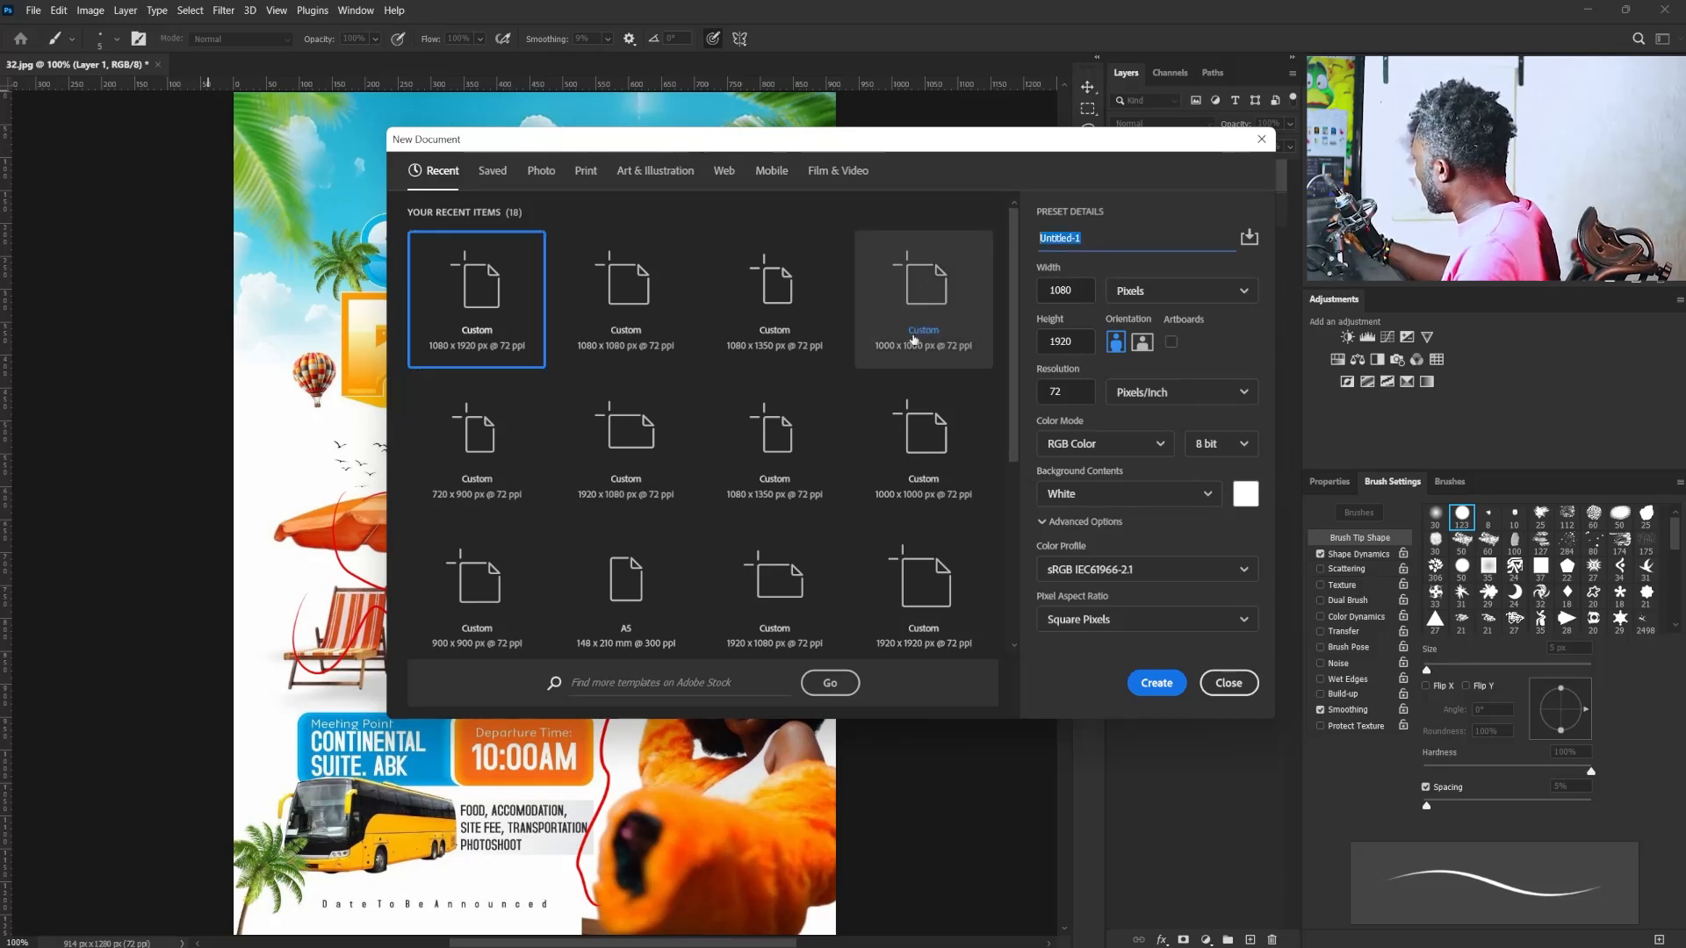
text(Su)
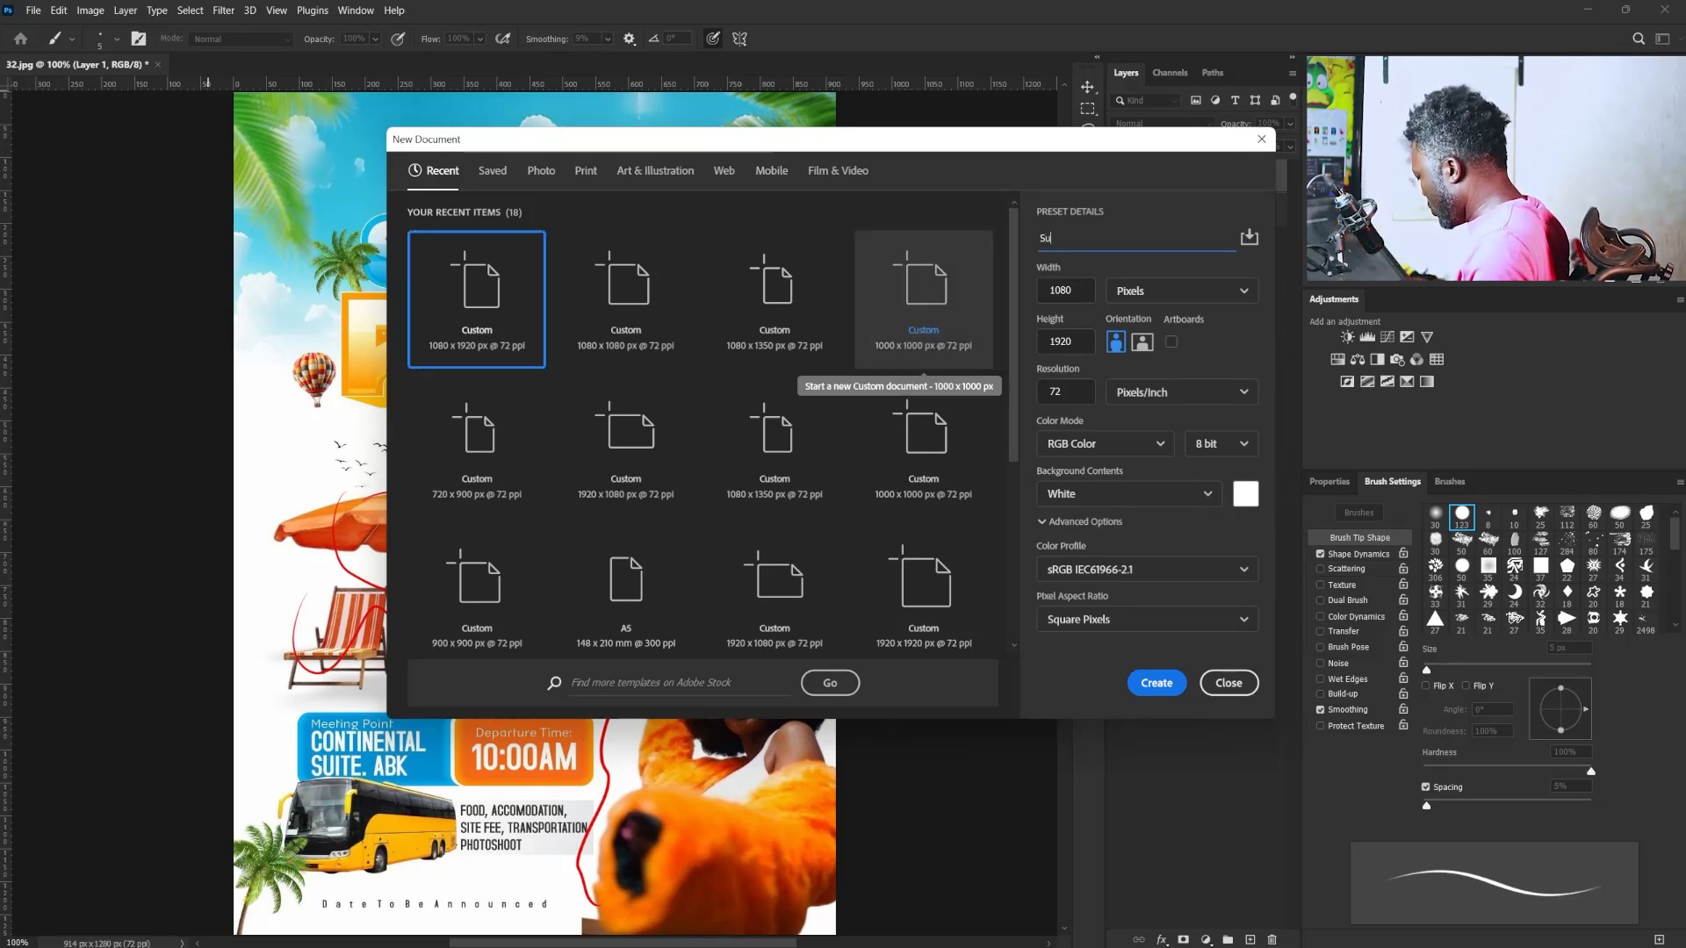
text(mmer Party)
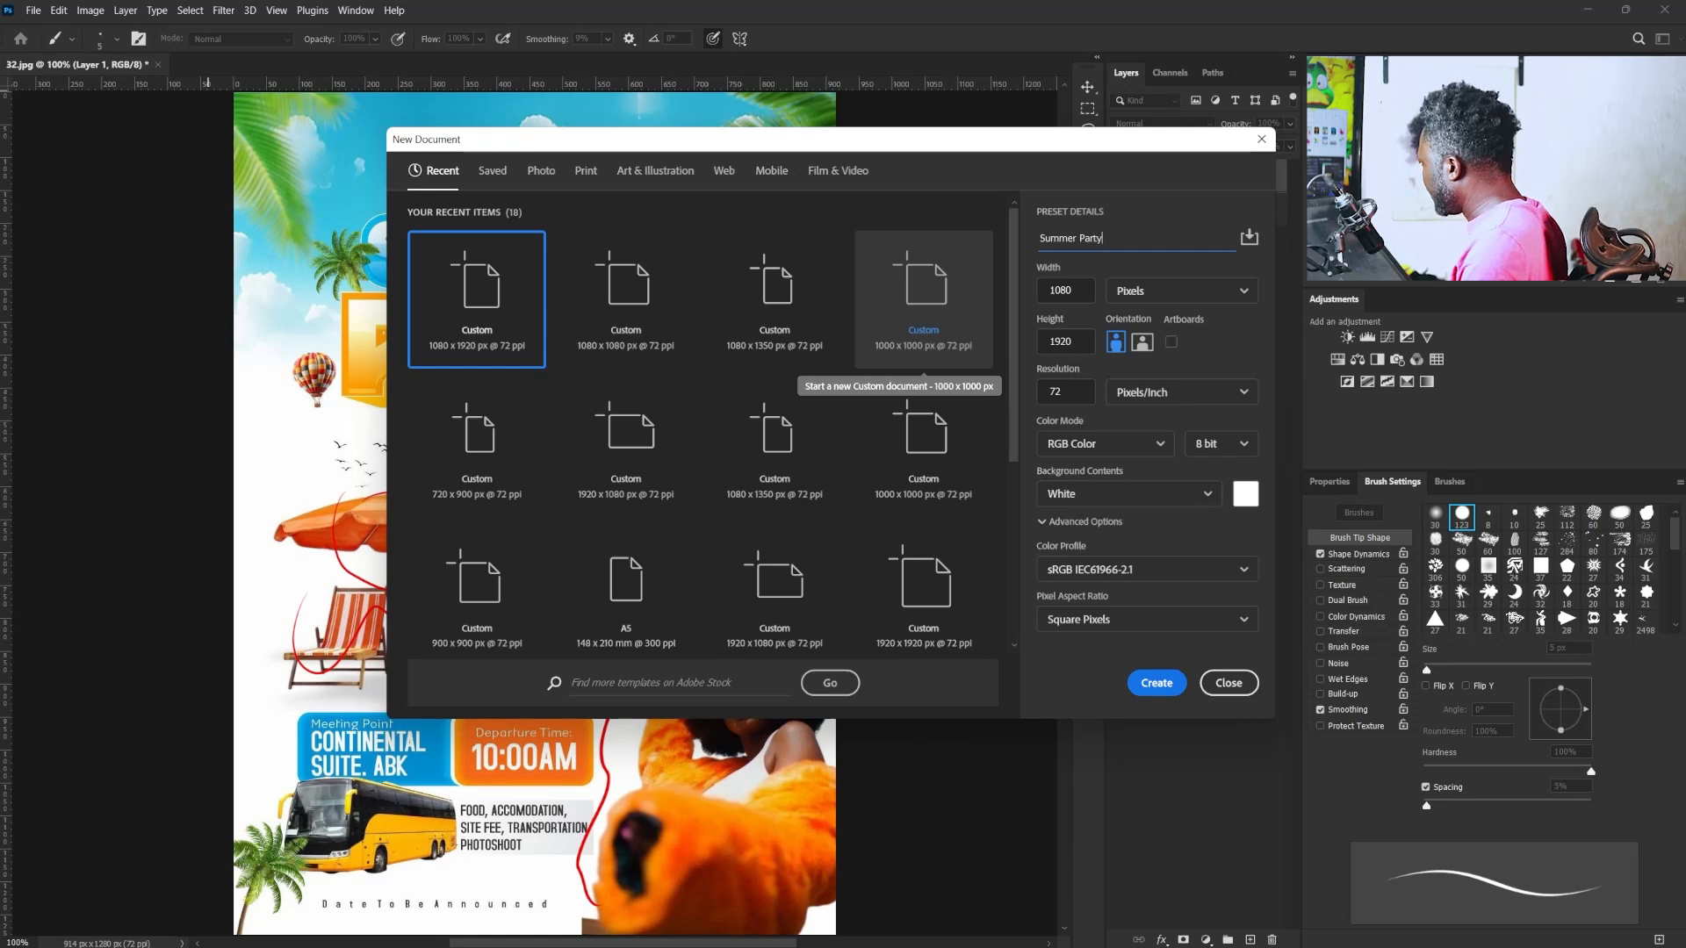
- Set the new document to 1080 by 1350 pixels at 72 pixels/inch and create it
key(Tab)
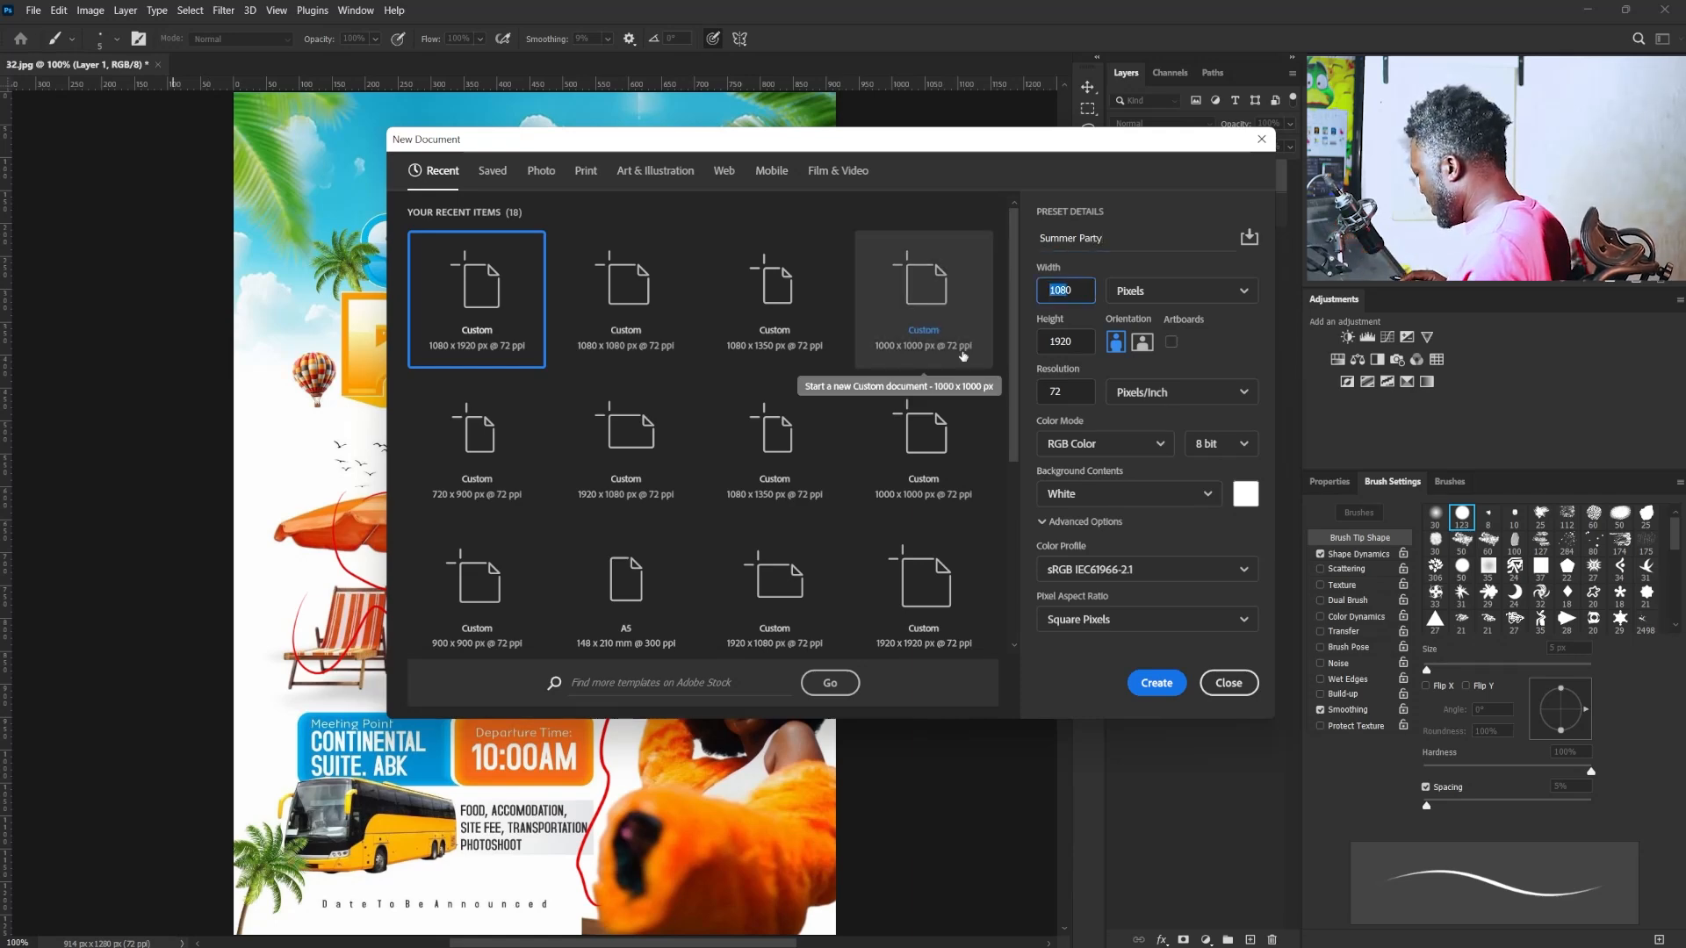
text(100)
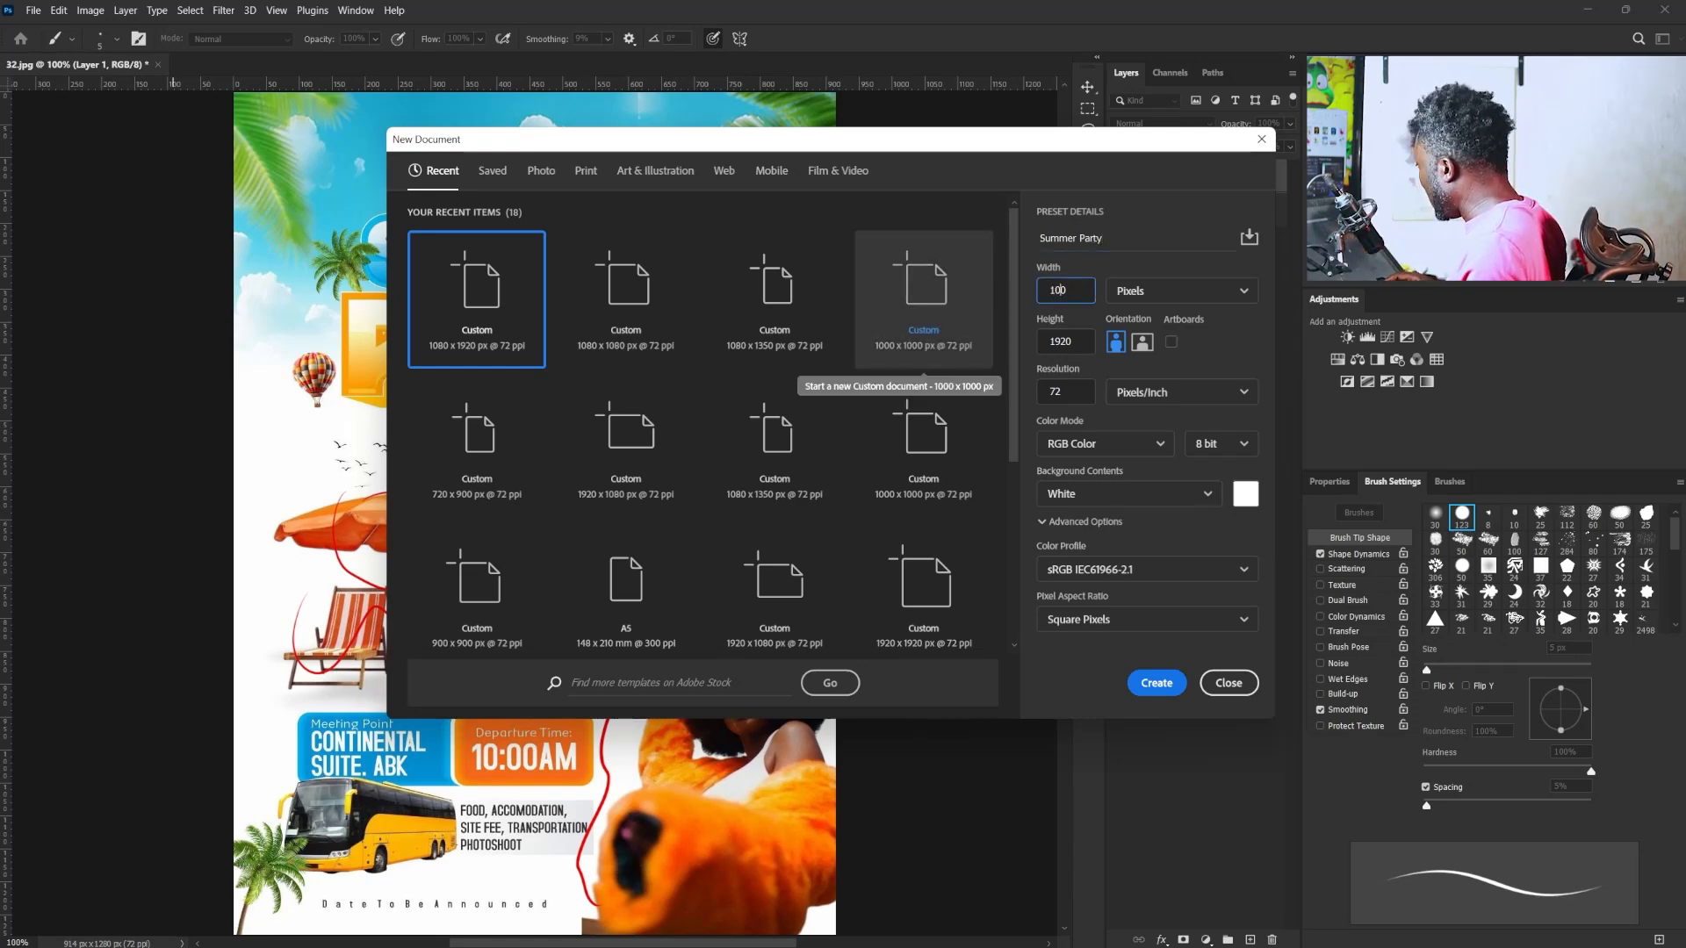
key(BackSpace)
text(80)
key(Tab)
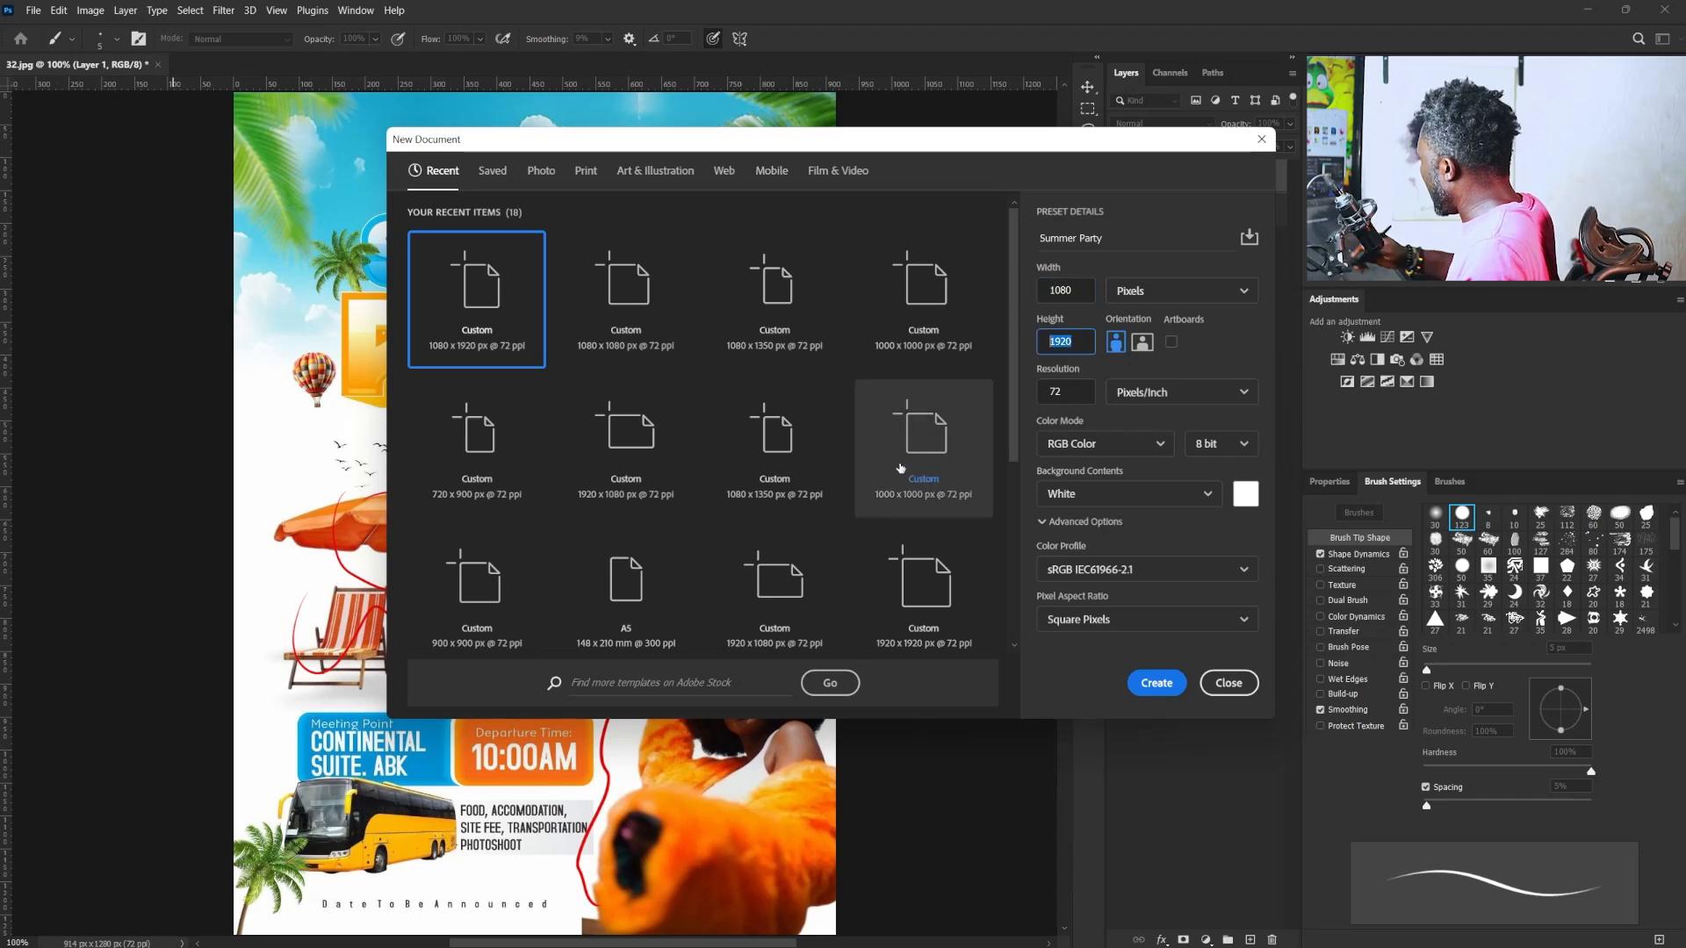
text(13)
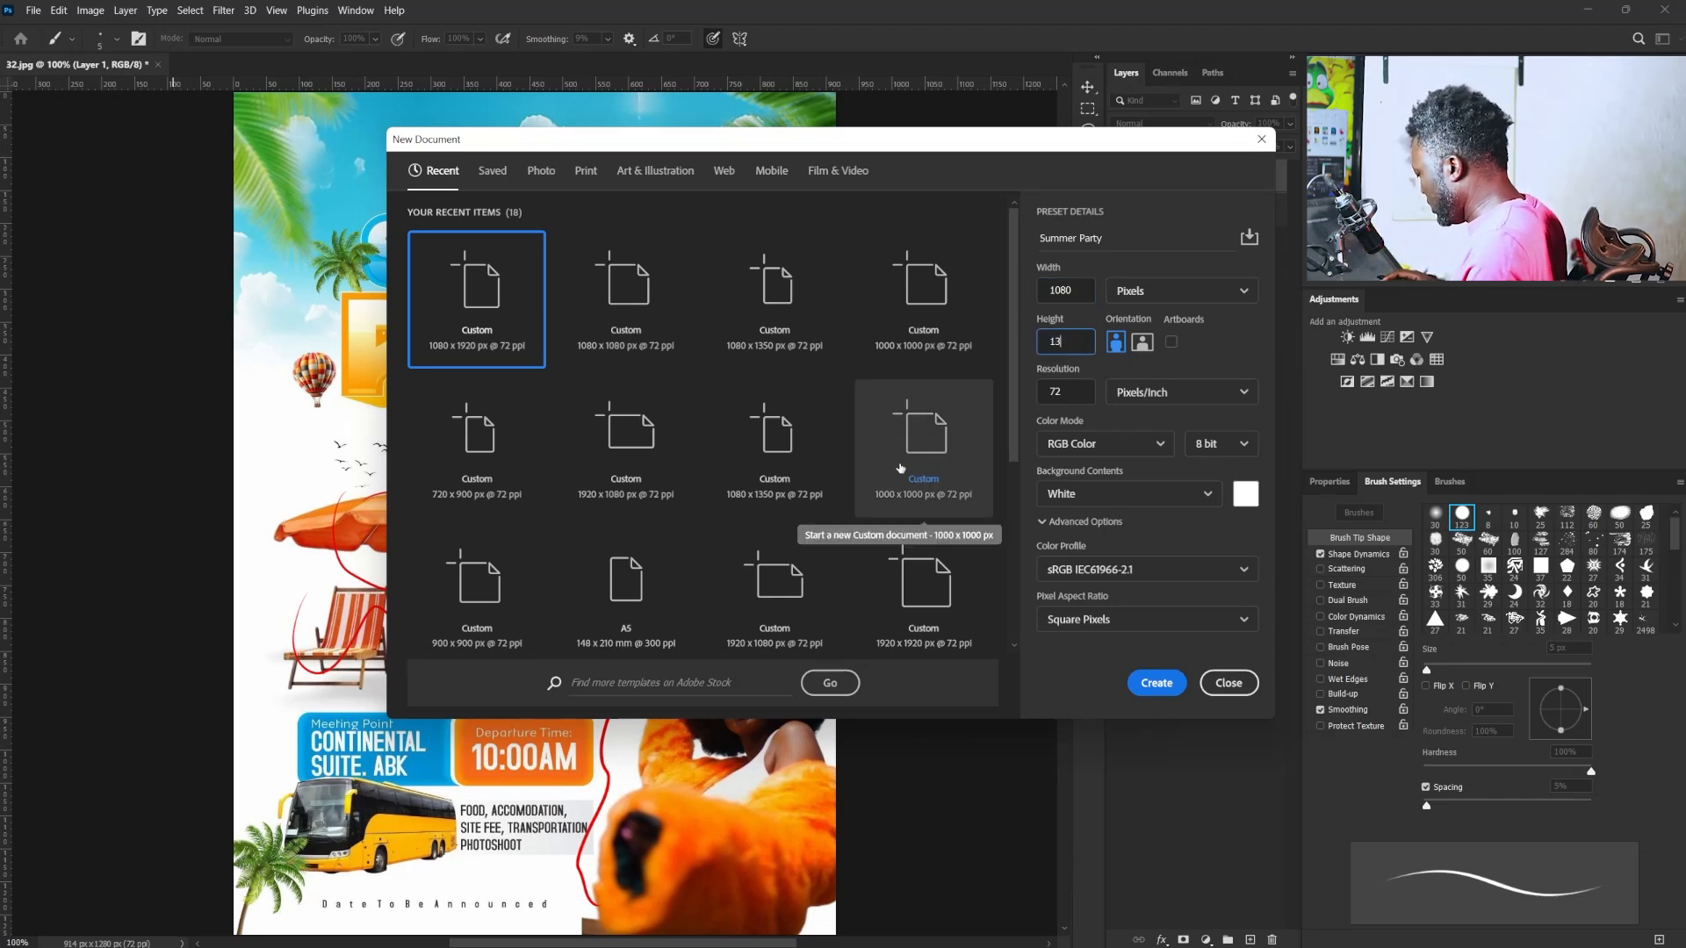
text(50)
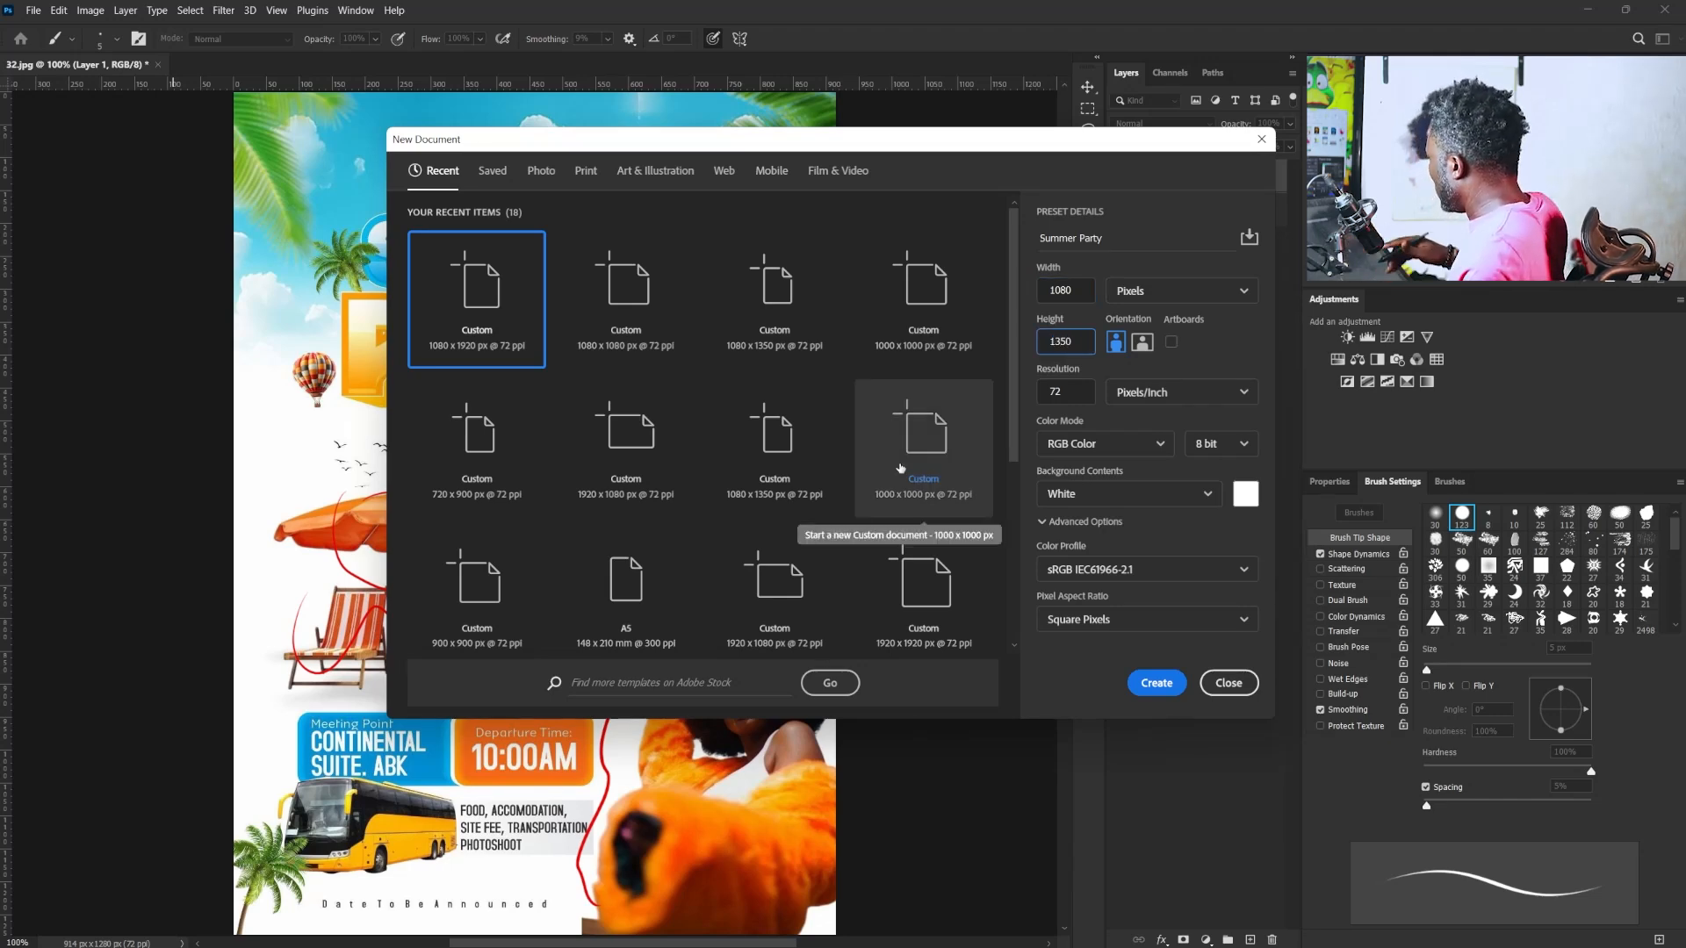
key(Tab)
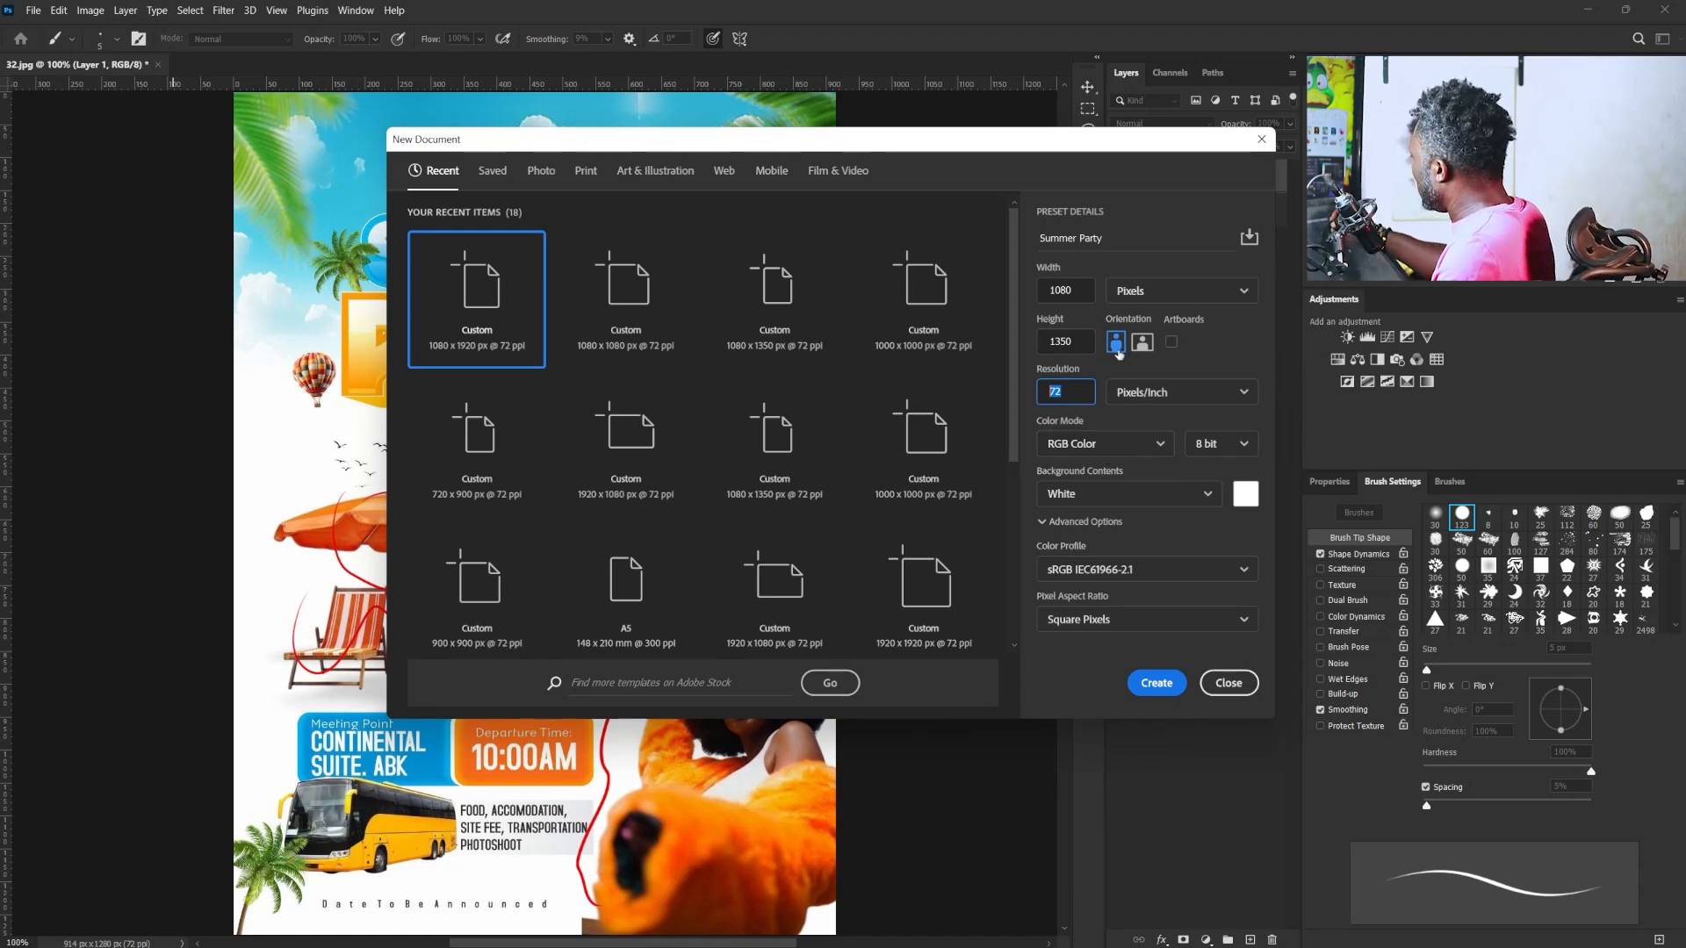
click(1150, 688)
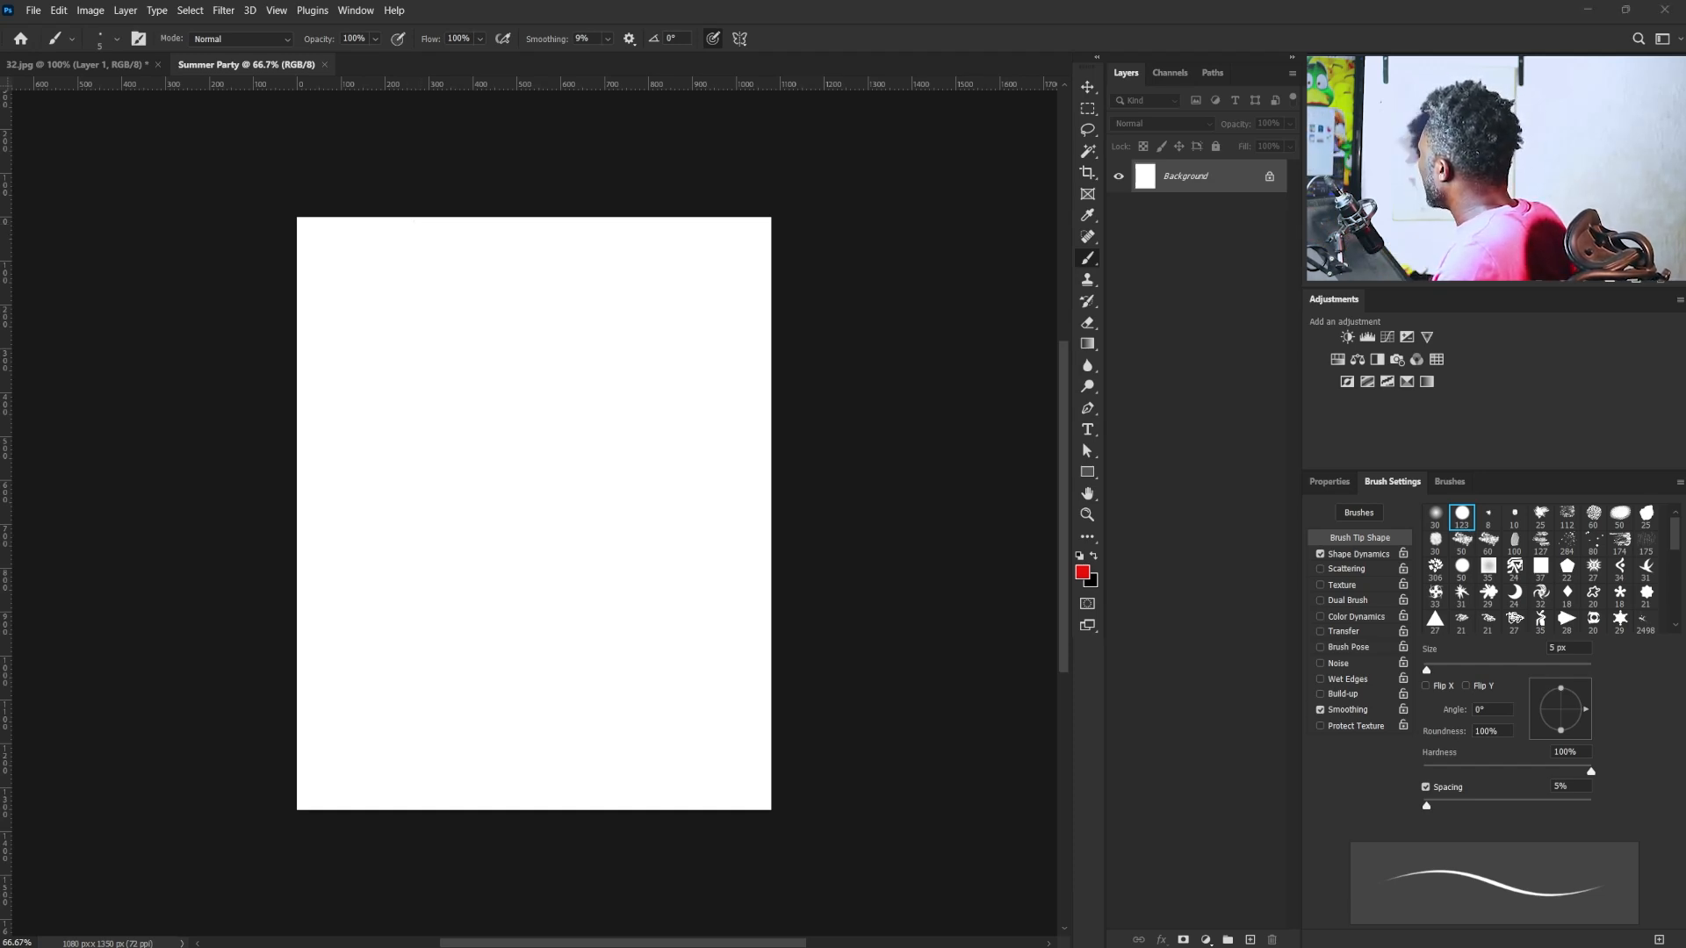
- Place the BG beach background image so it fills the Summer Party canvas
drag(869, 323, 476, 606)
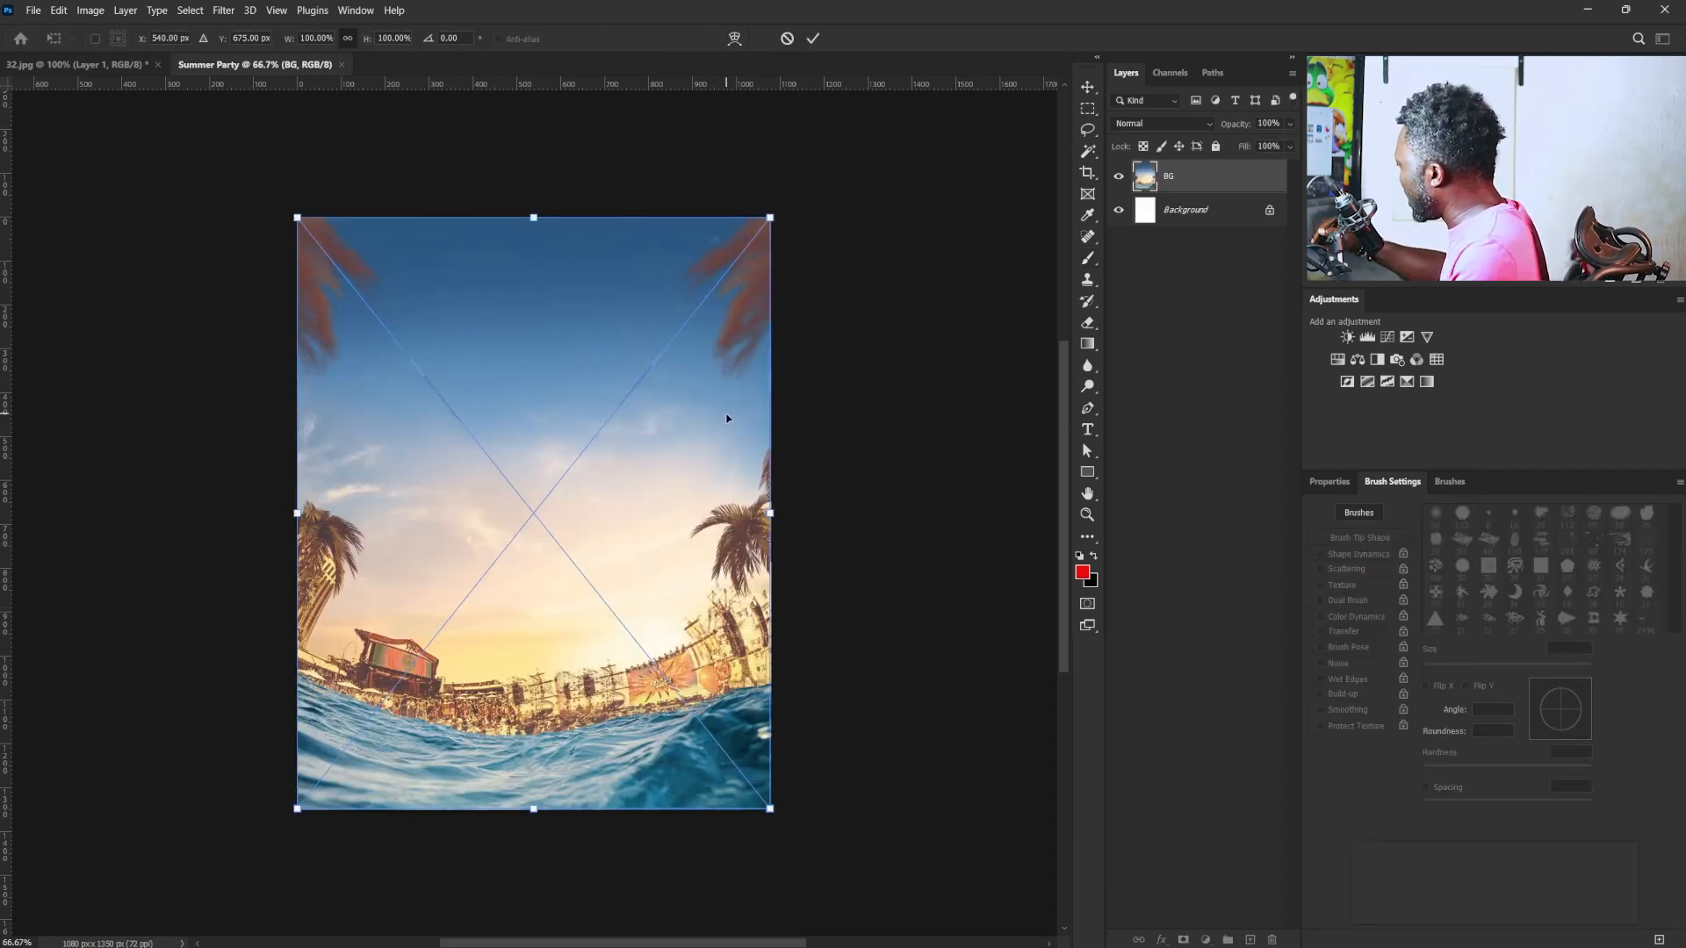
key(Return)
- Add a new layer and outline the palms along both sides of the background with red brush strokes
key(b)
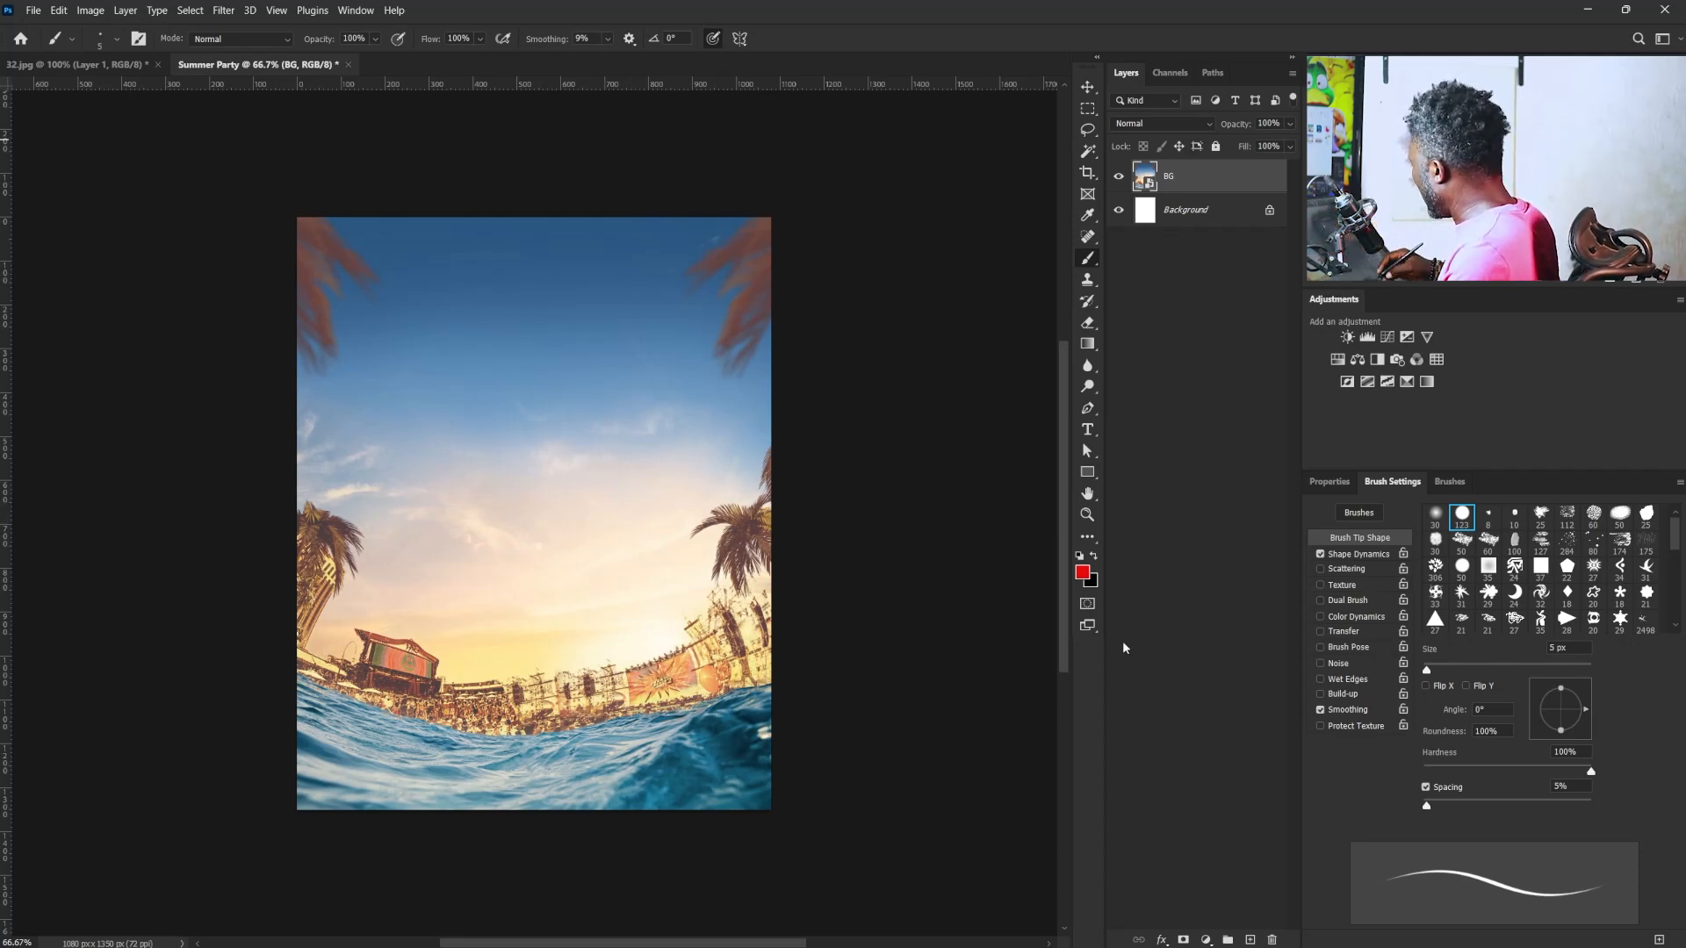
click(1251, 940)
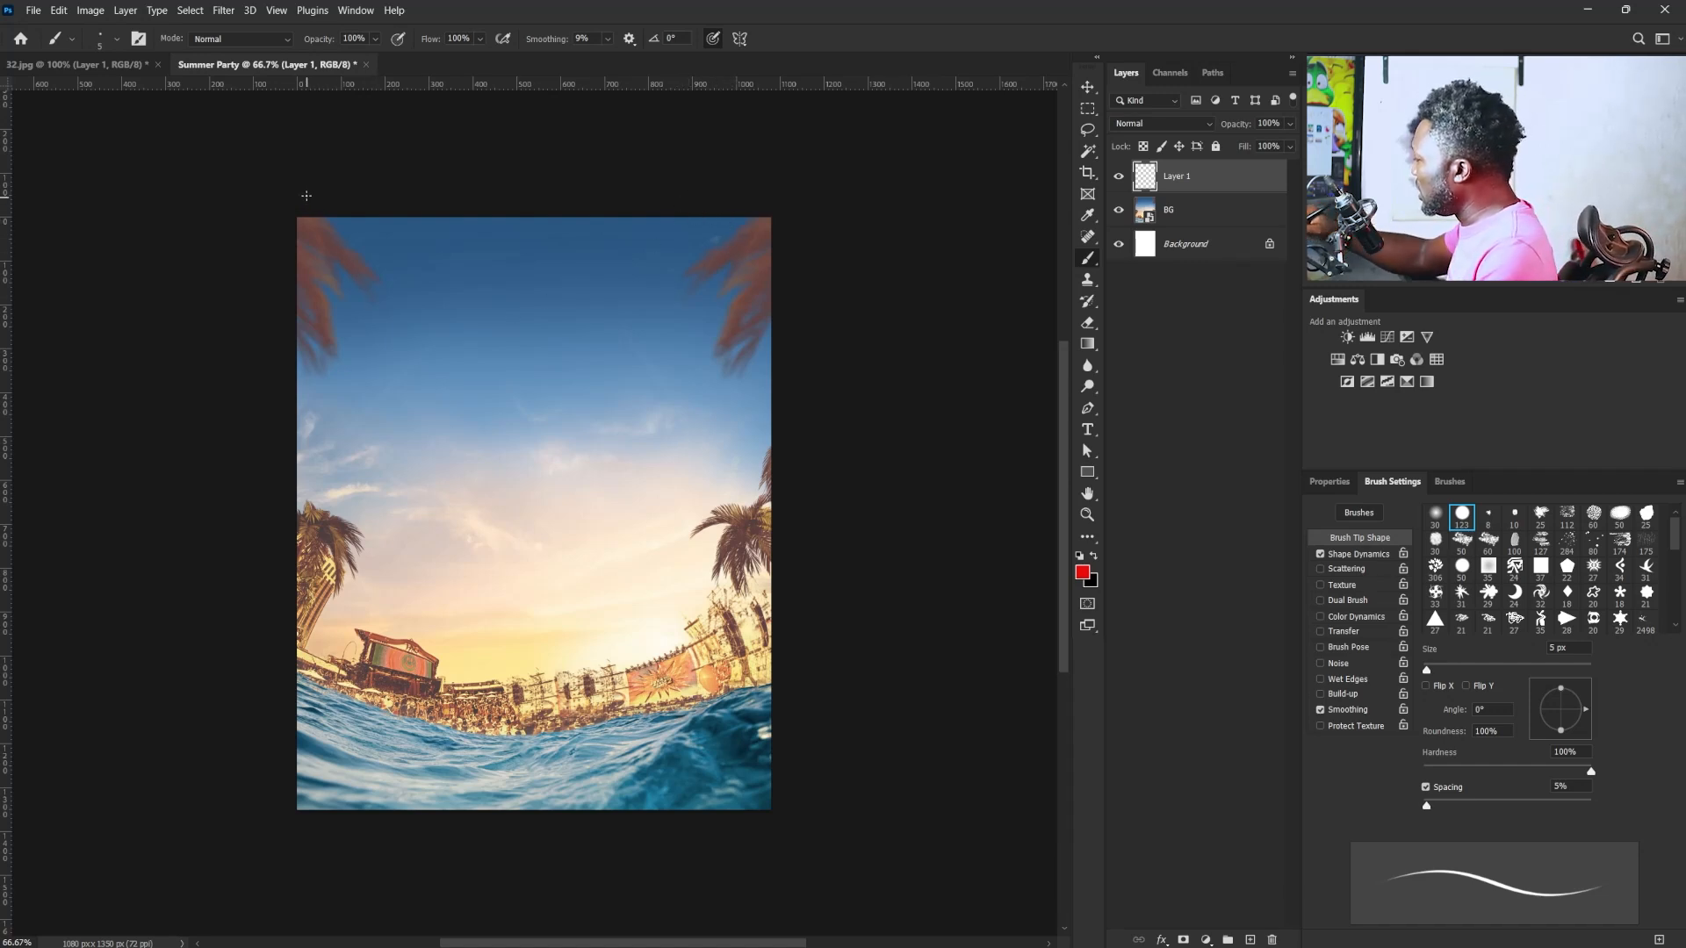
mouse_move(307, 195)
mouse_down()
mouse_move(353, 342)
mouse_move(297, 437)
mouse_up()
mouse_move(303, 486)
mouse_down()
mouse_move(337, 519)
mouse_move(345, 580)
mouse_move(298, 562)
mouse_up()
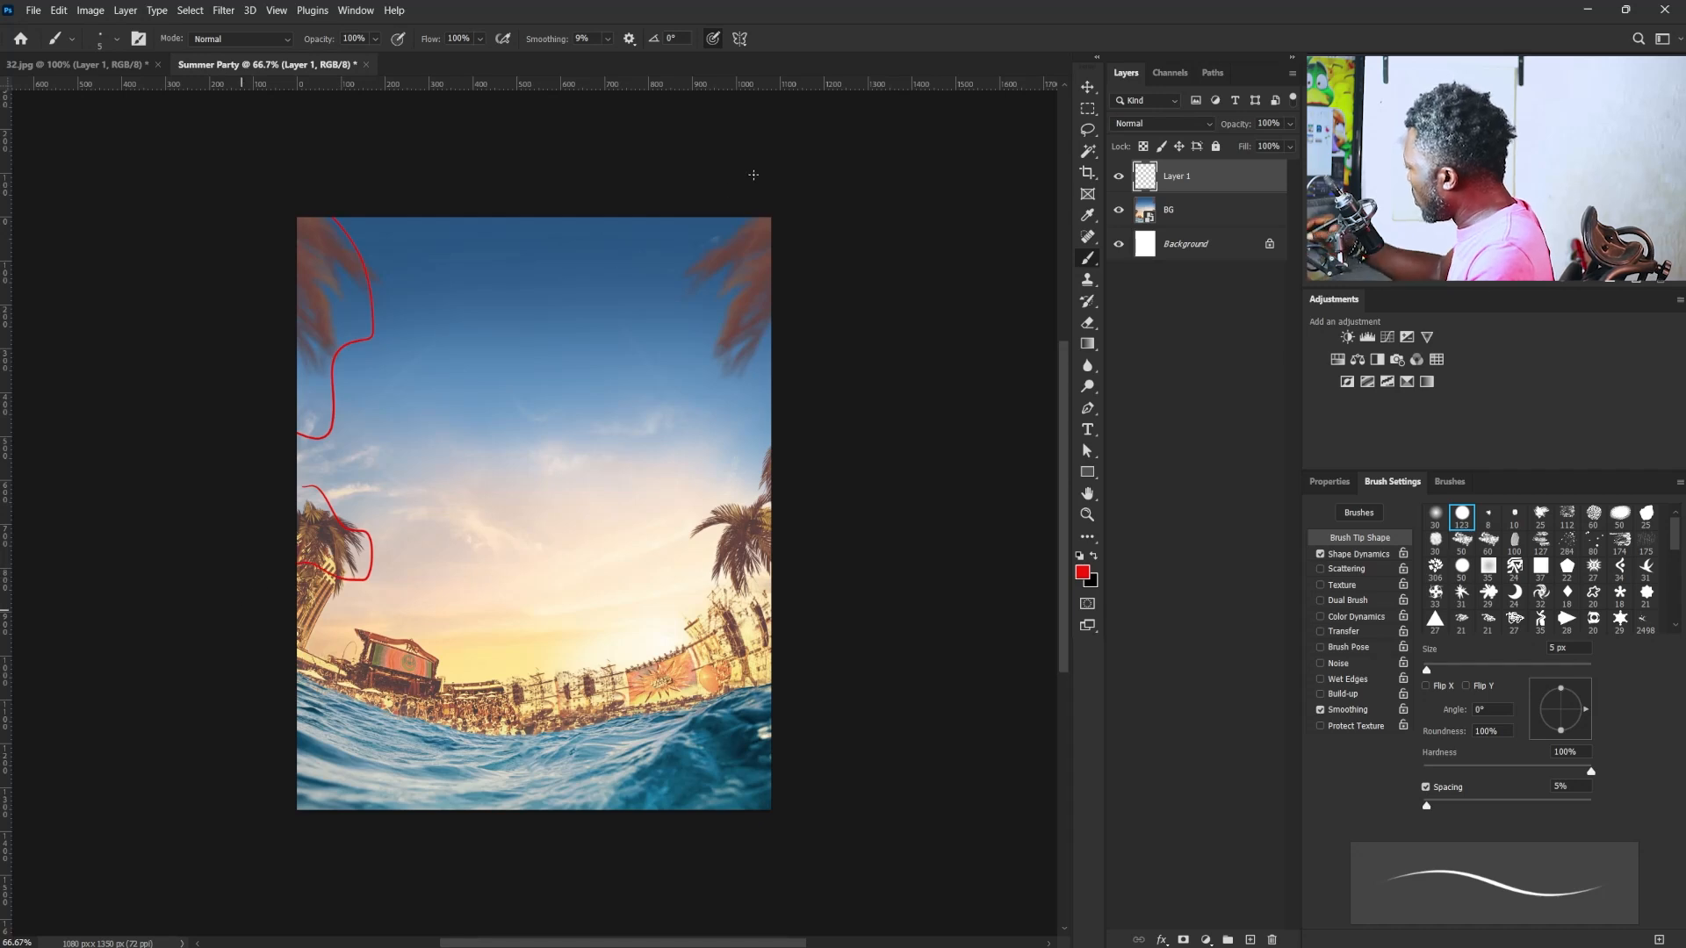
mouse_move(753, 174)
mouse_down()
mouse_move(687, 253)
mouse_move(719, 380)
mouse_move(785, 327)
mouse_move(786, 433)
mouse_move(726, 477)
mouse_move(694, 535)
mouse_move(785, 560)
mouse_up()
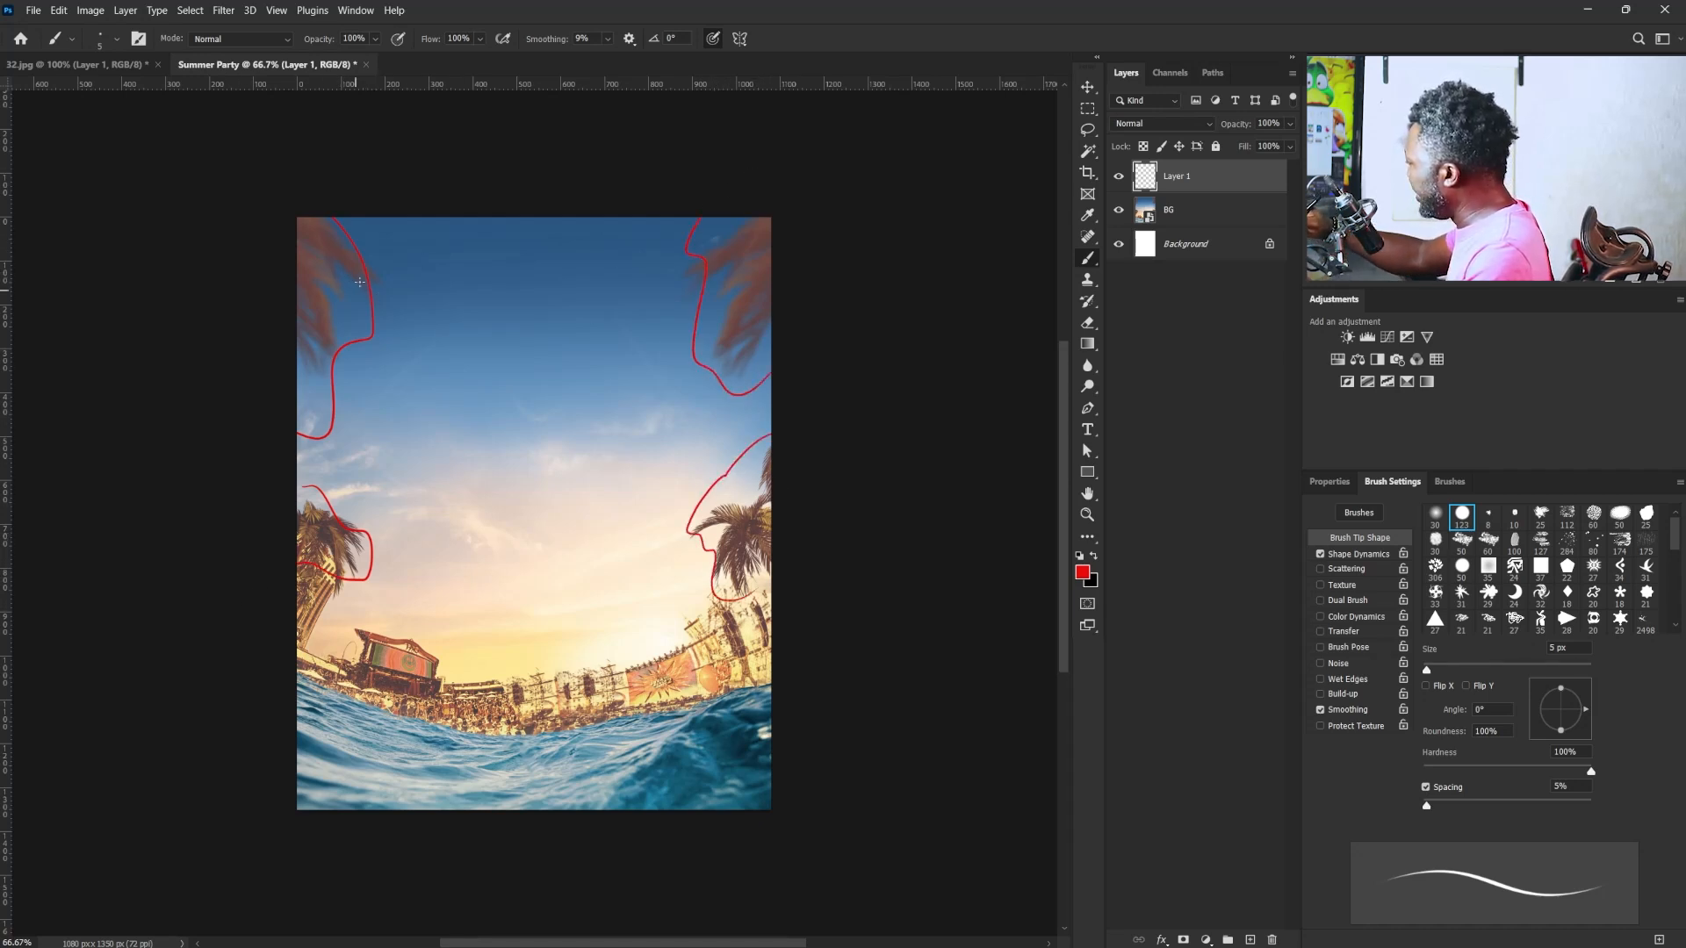
- Brush red arrows from the upper palm leaves toward a circle in the middle of the sky
drag(390, 325, 460, 390)
mouse_move(453, 448)
mouse_down()
mouse_move(450, 498)
mouse_move(590, 520)
mouse_move(465, 404)
mouse_up()
drag(698, 314, 582, 456)
drag(618, 413, 563, 478)
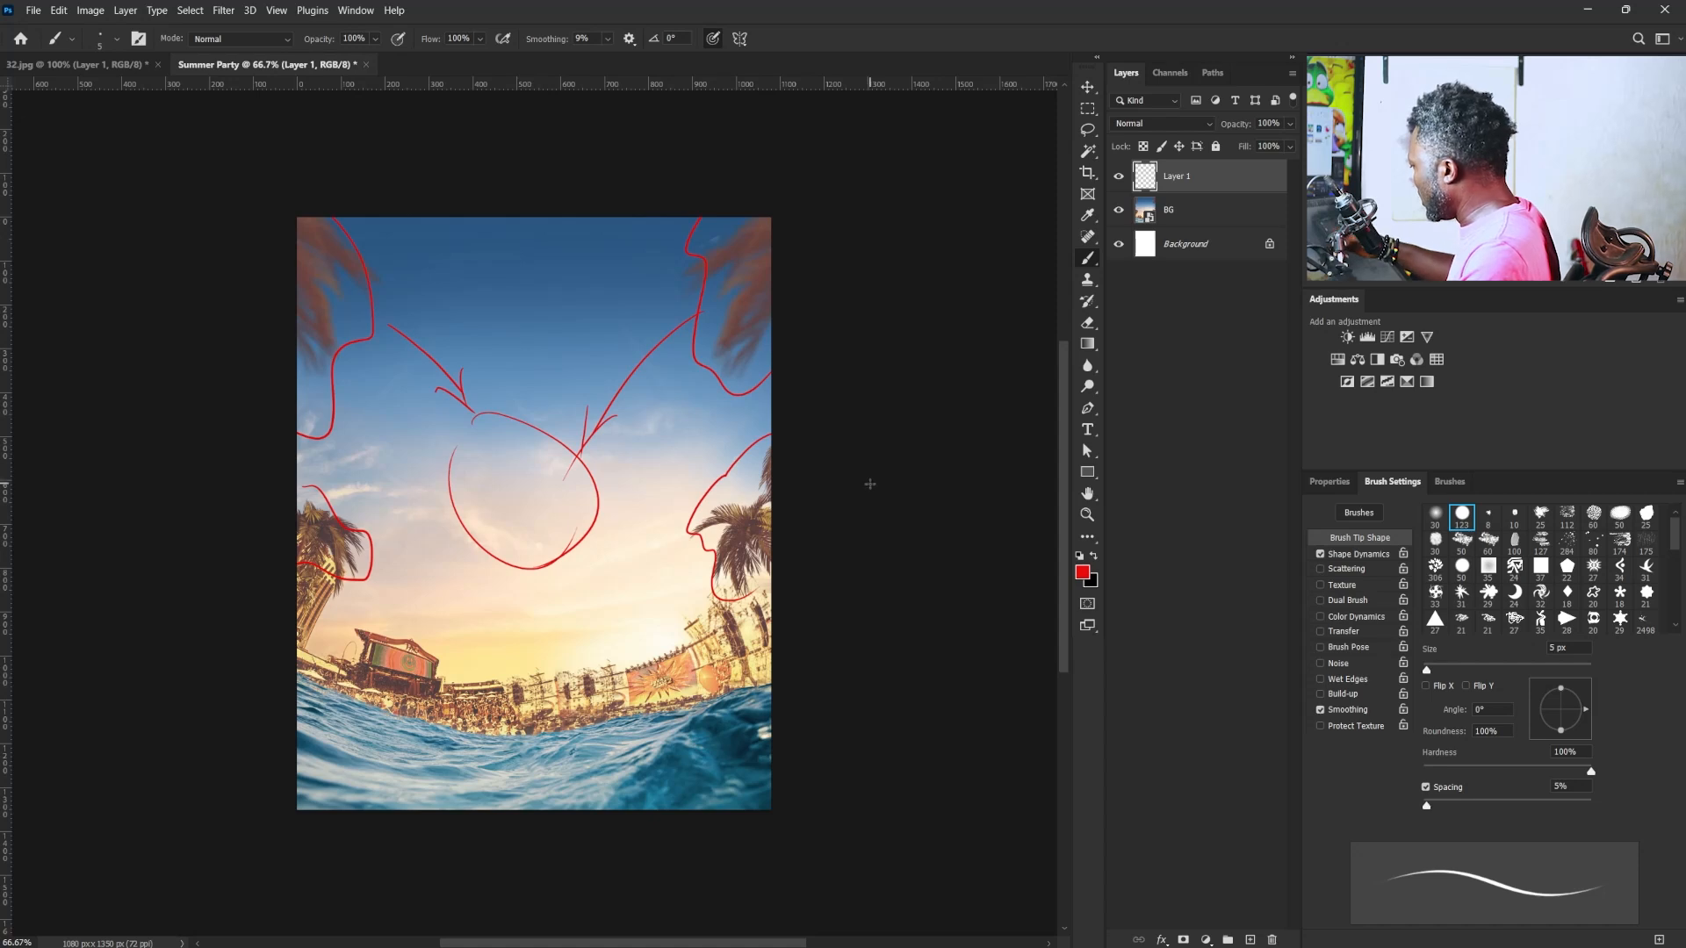
- Mark the buildings, crowd and sea in red, then delete the annotation layer from the Summer Party document
mouse_move(776, 586)
mouse_down()
mouse_move(715, 600)
mouse_move(542, 702)
mouse_up()
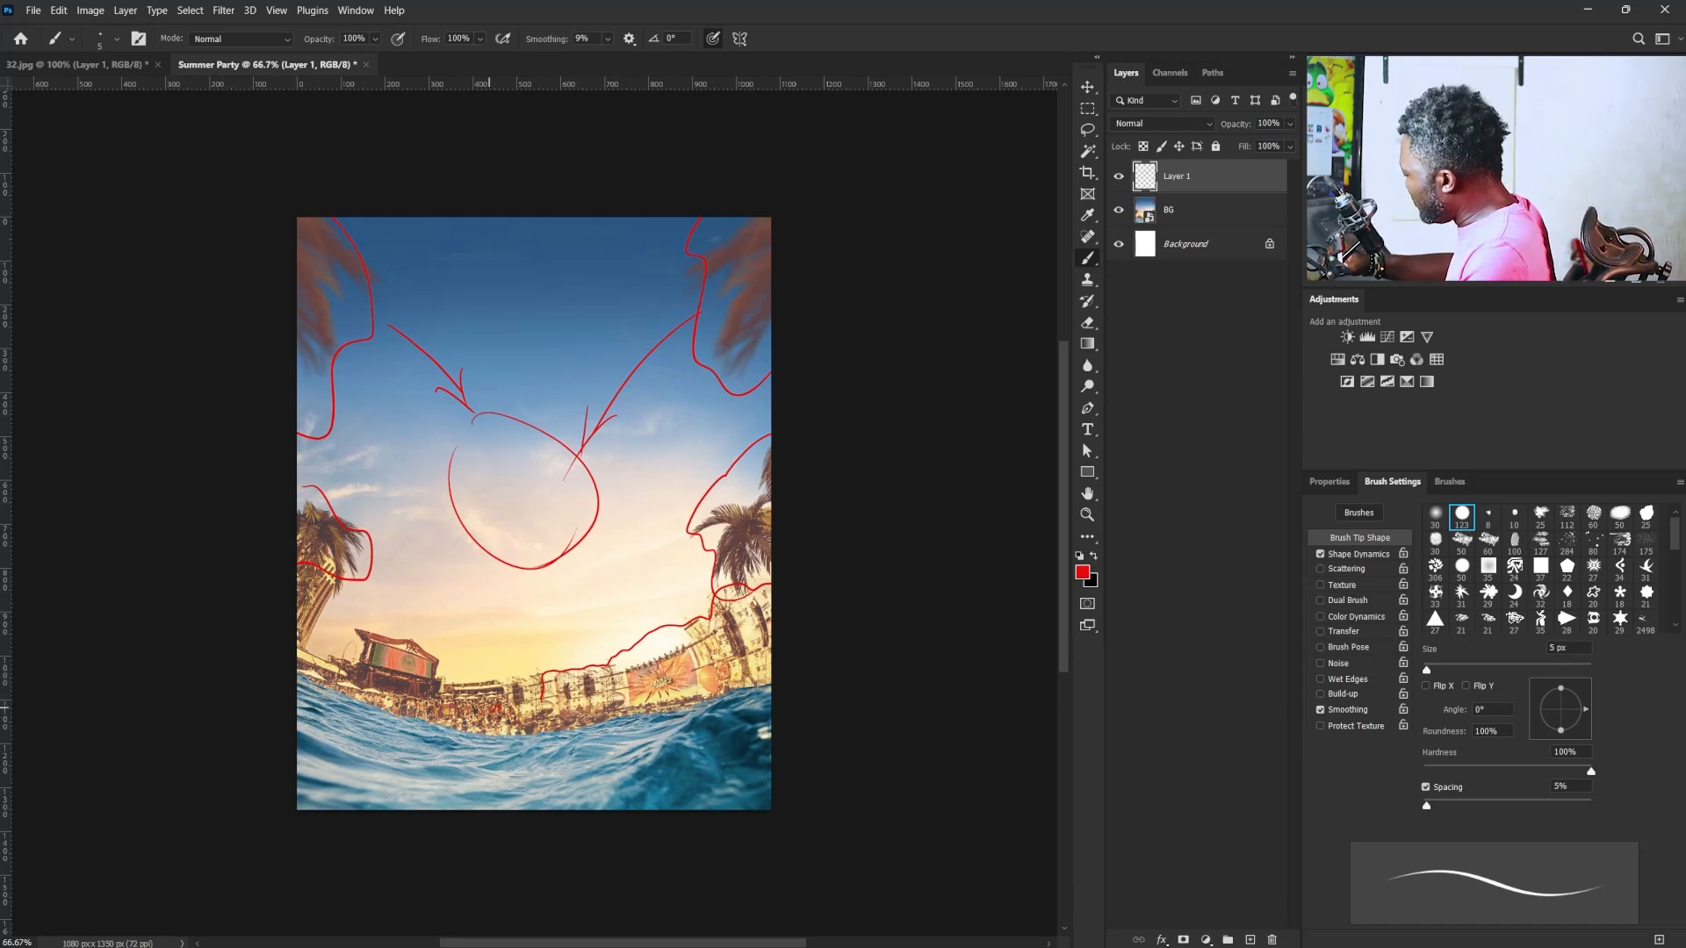
mouse_move(489, 705)
mouse_down()
mouse_move(373, 692)
mouse_move(536, 721)
mouse_move(412, 704)
mouse_move(495, 719)
mouse_up()
mouse_move(331, 615)
mouse_down()
mouse_move(318, 575)
mouse_move(334, 604)
mouse_up()
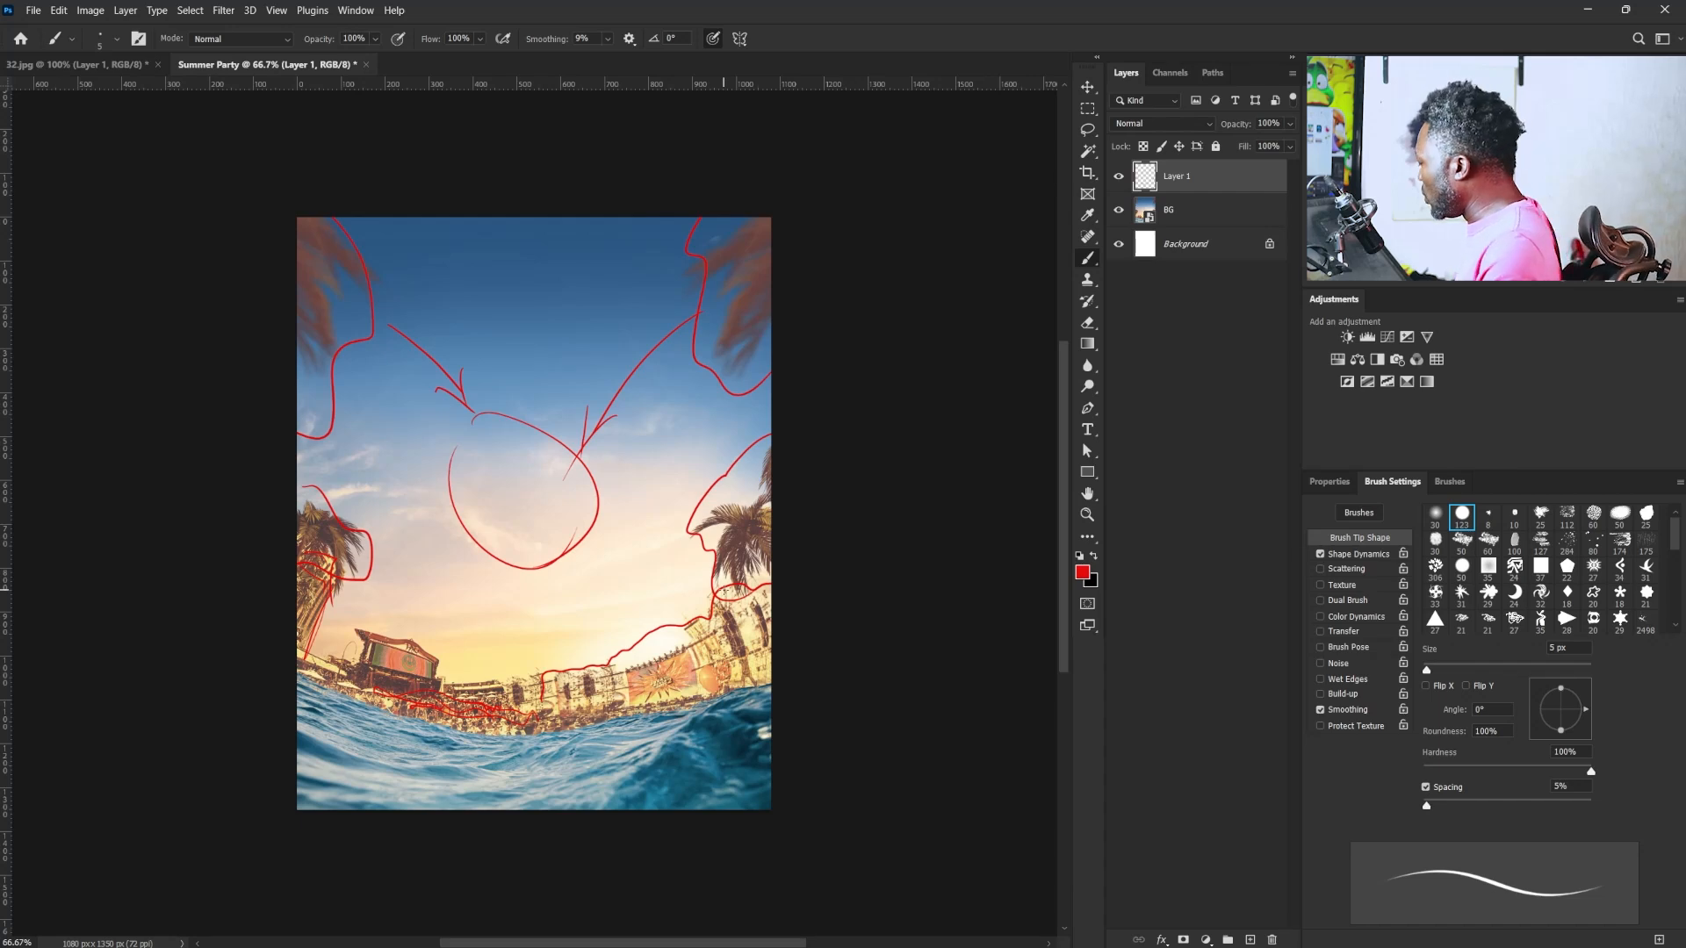
mouse_move(301, 691)
mouse_down()
mouse_move(573, 765)
mouse_move(770, 734)
mouse_move(300, 730)
mouse_move(542, 801)
mouse_move(763, 801)
mouse_up()
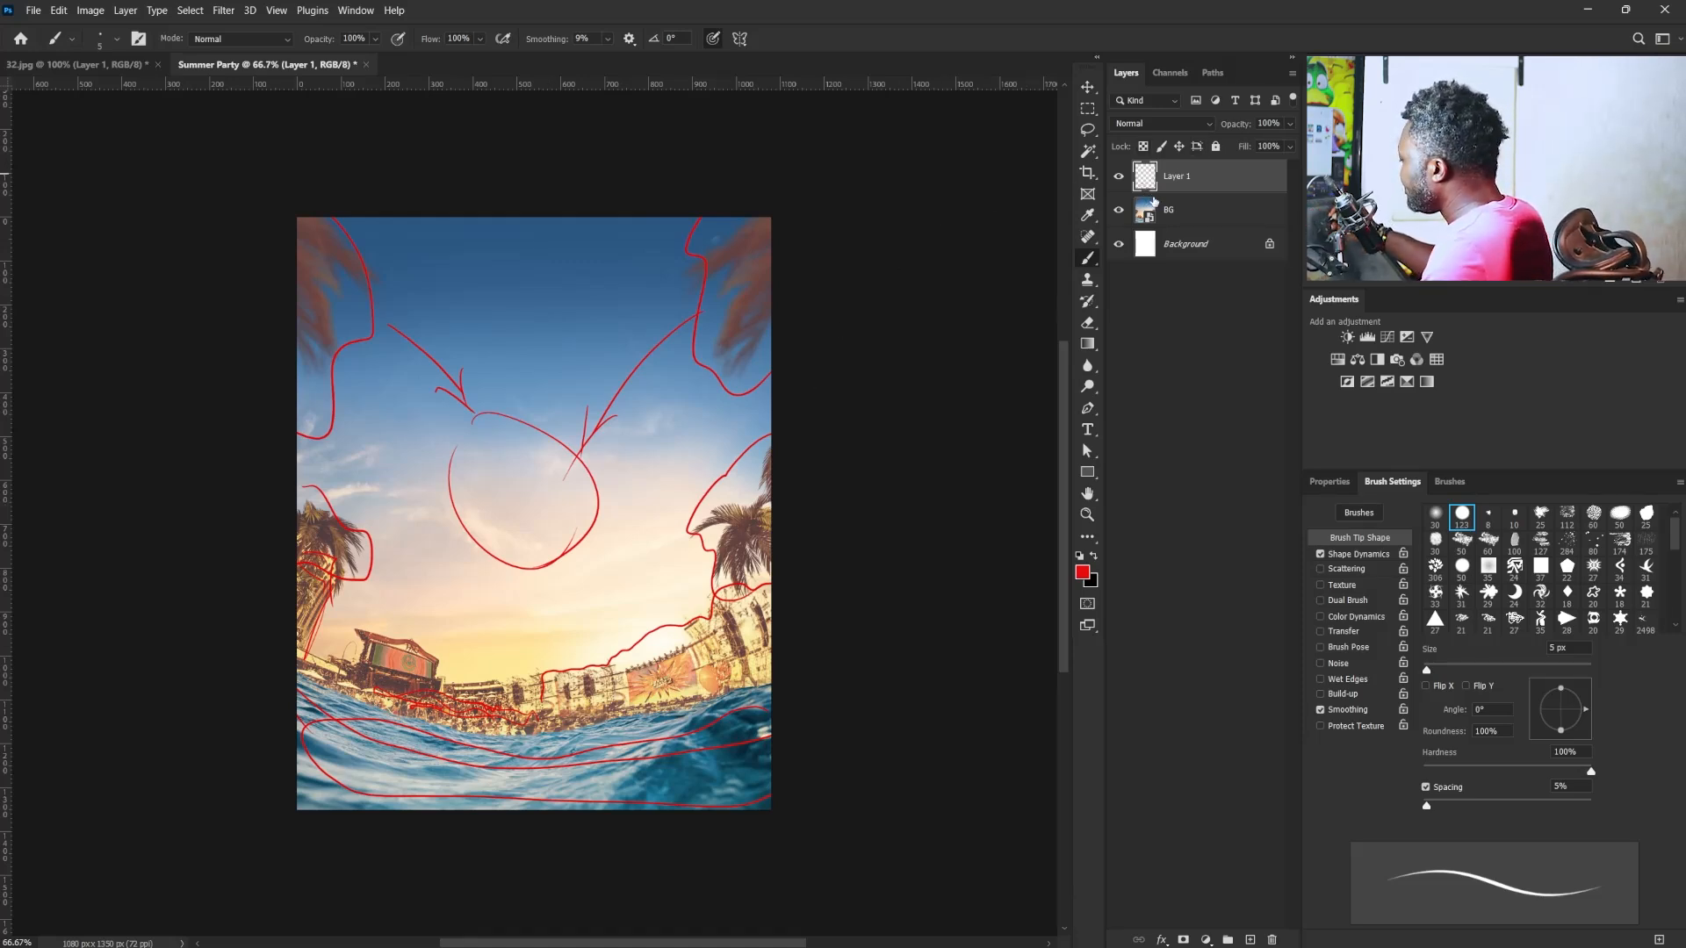
mouse_move(1182, 183)
mouse_down()
mouse_move(1211, 768)
mouse_move(1271, 940)
mouse_up()
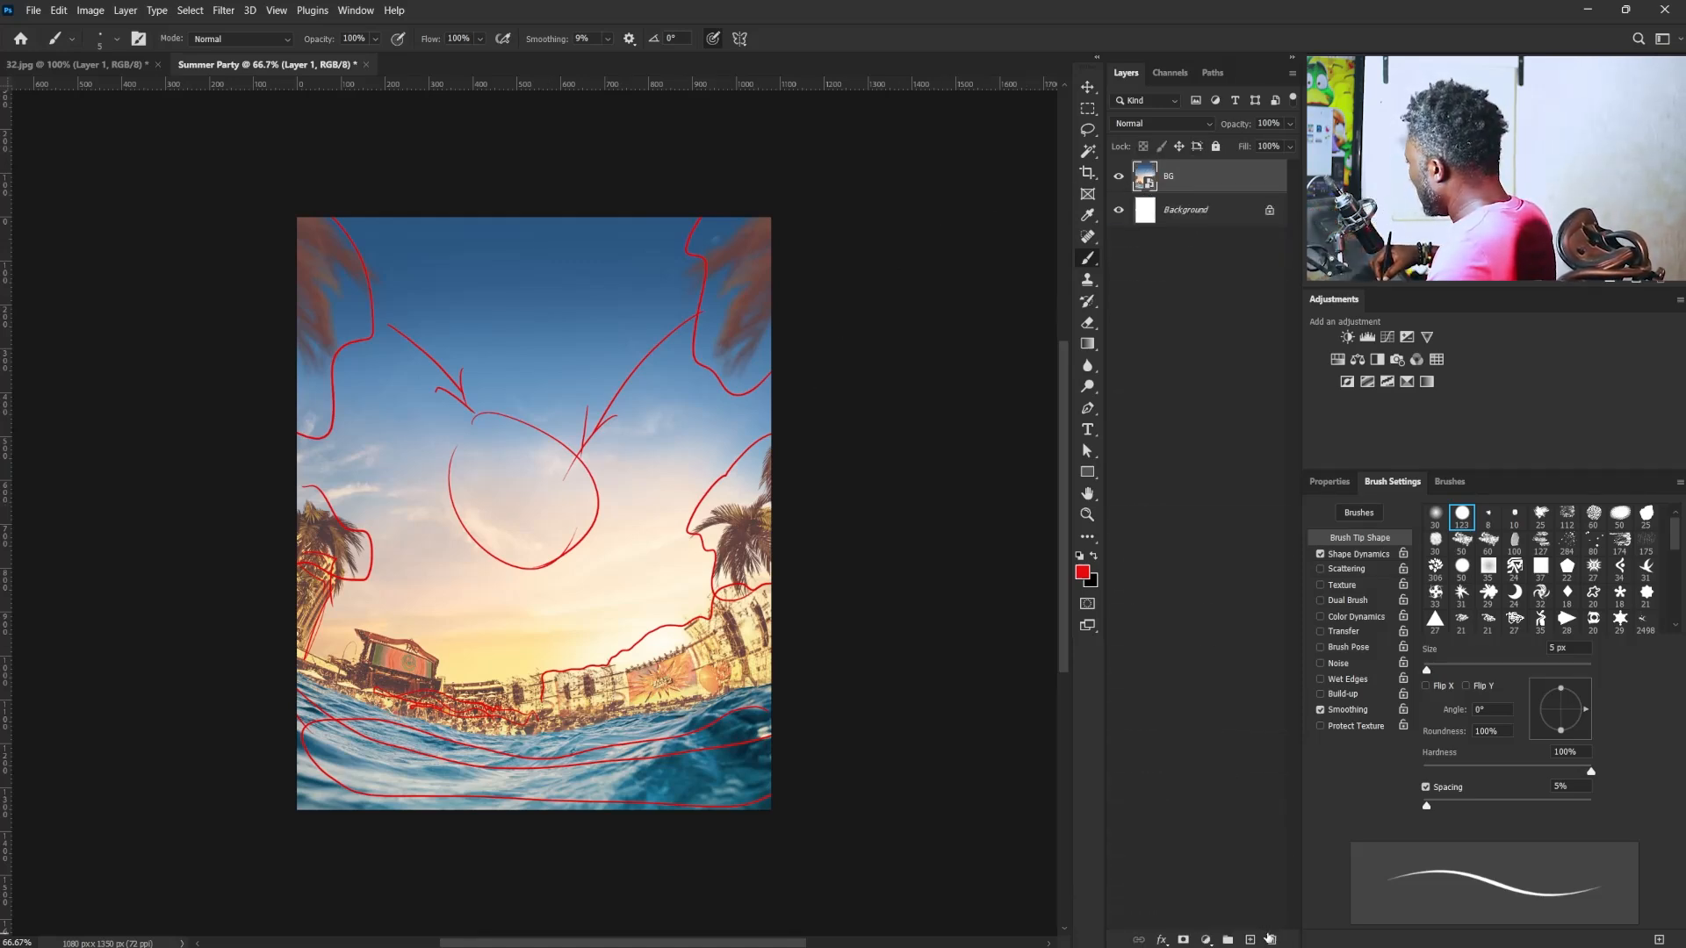
- In 32.jpg, hide the annotation layer and outline the umbrella, chairs and beach ball in red on a new layer
click(107, 66)
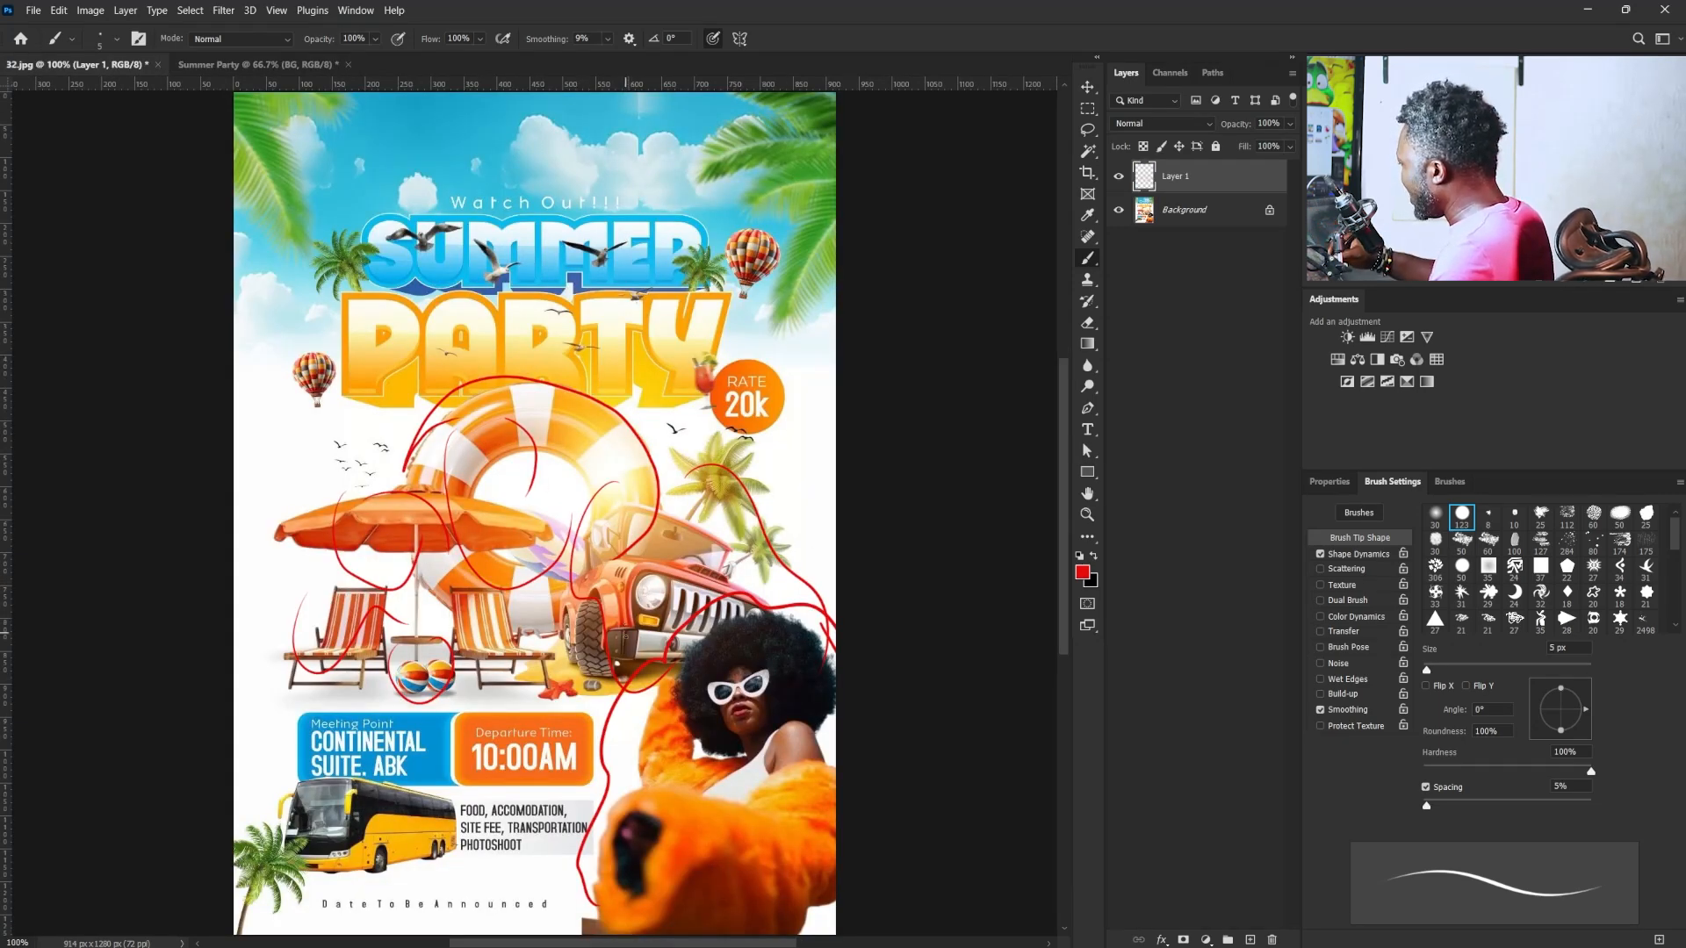
click(1116, 178)
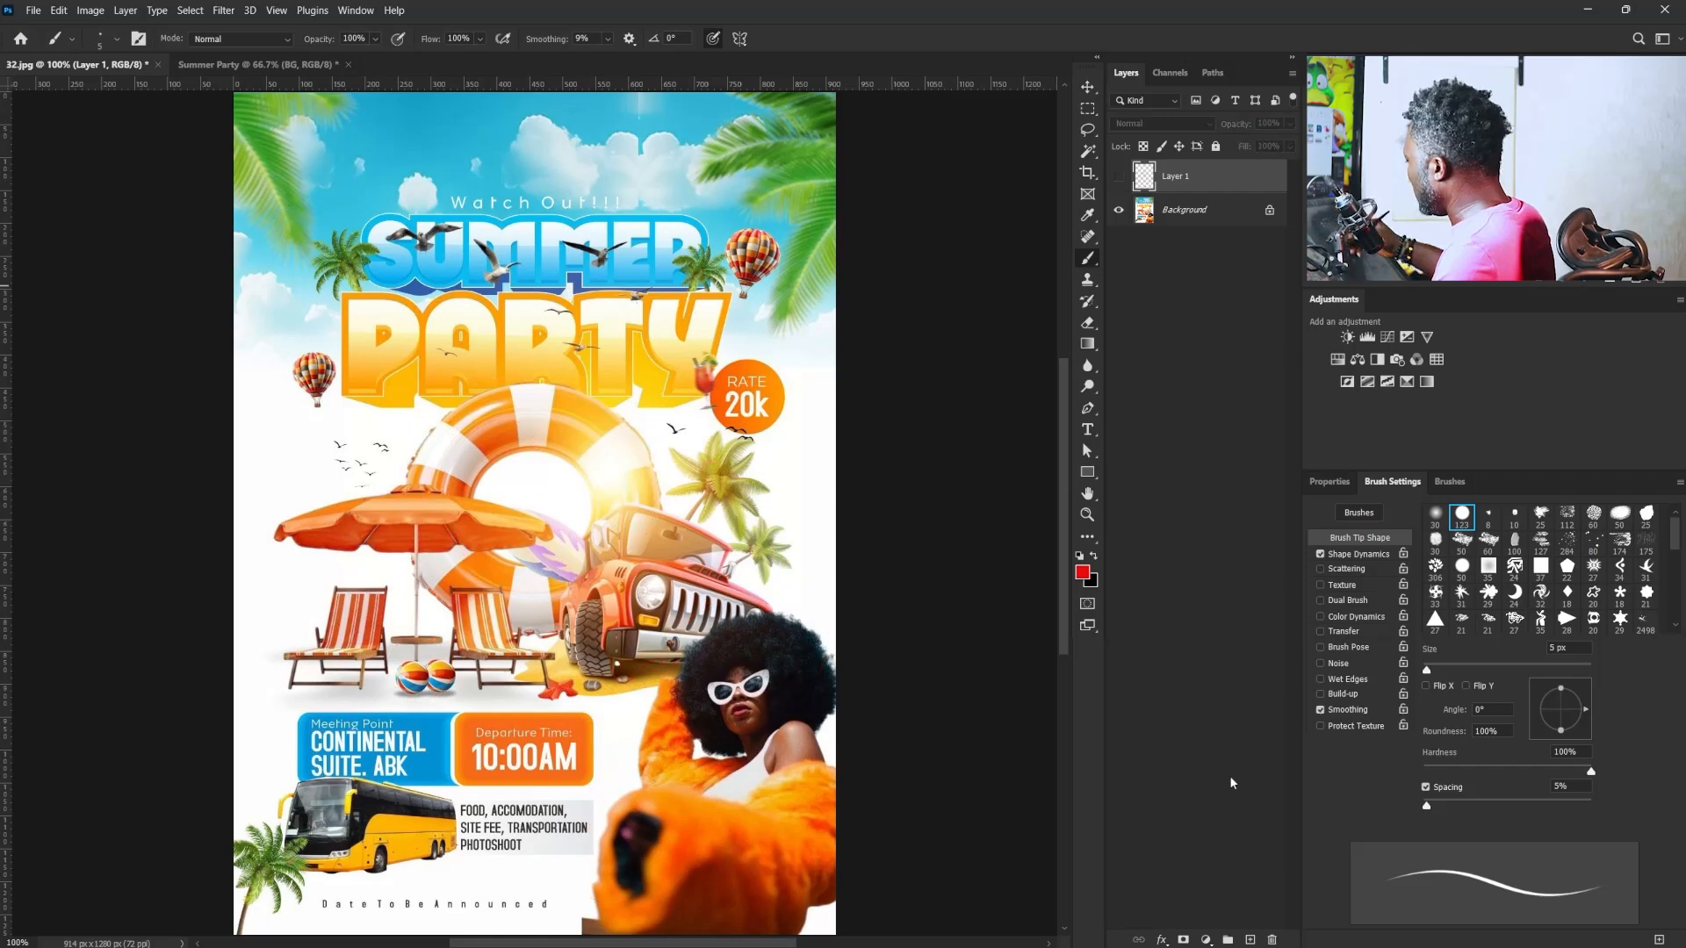
click(1249, 940)
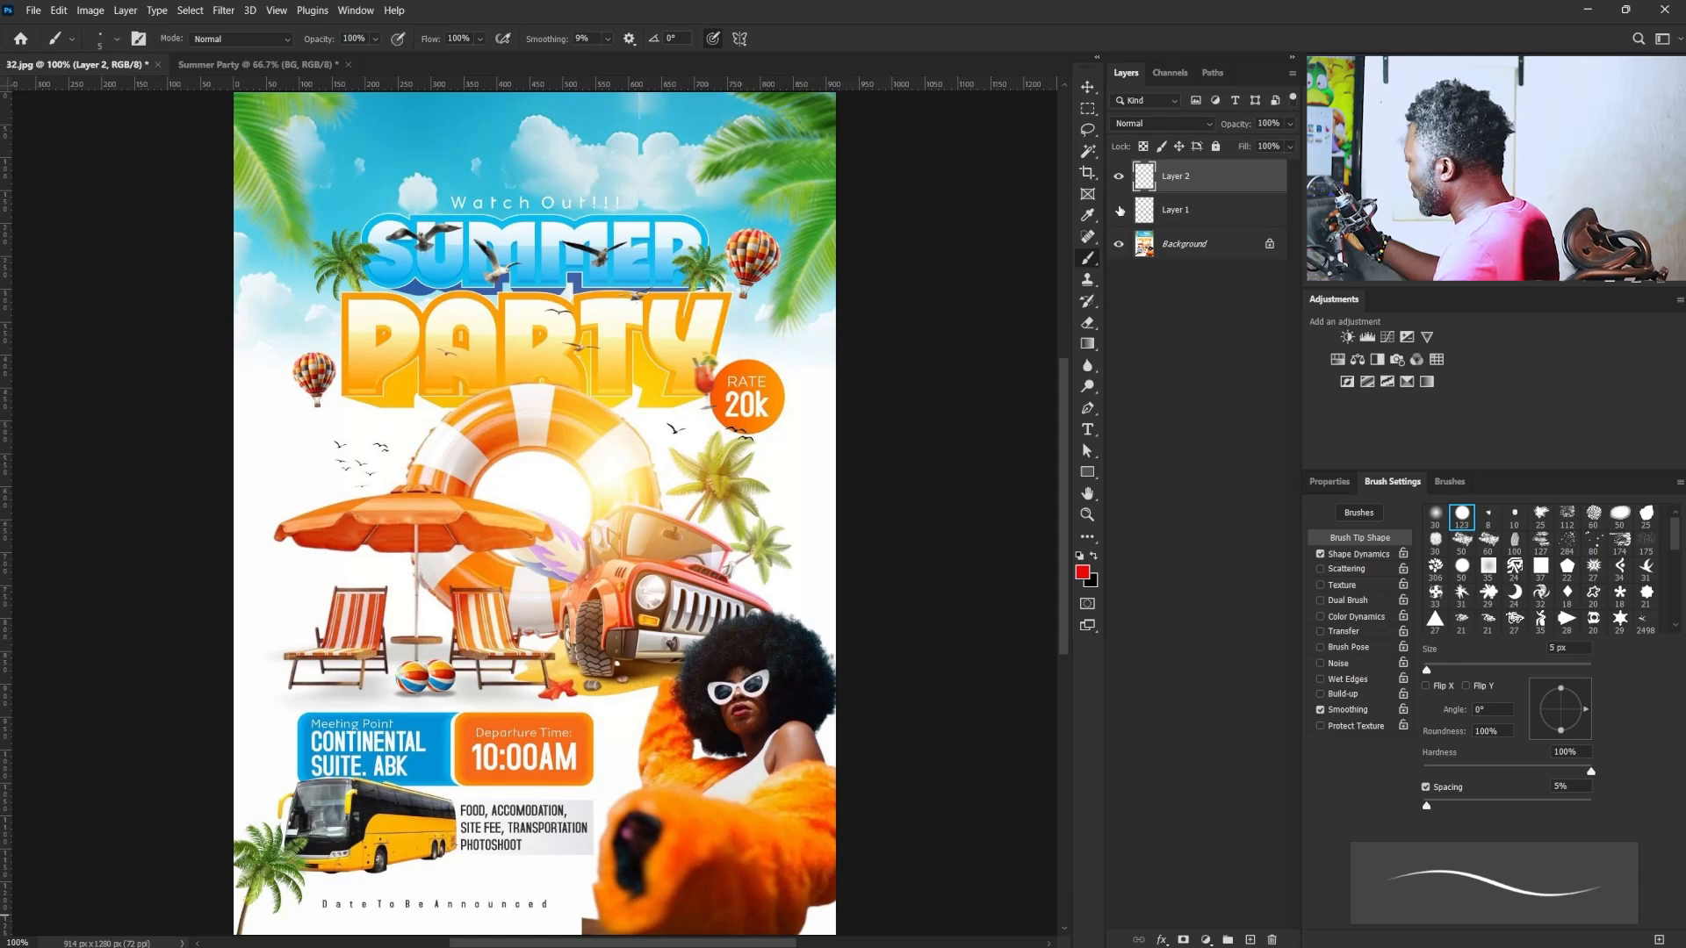
mouse_move(306, 612)
mouse_down()
mouse_move(422, 502)
mouse_move(532, 627)
mouse_move(501, 689)
mouse_move(399, 704)
mouse_move(413, 648)
mouse_move(395, 667)
mouse_move(406, 711)
mouse_up()
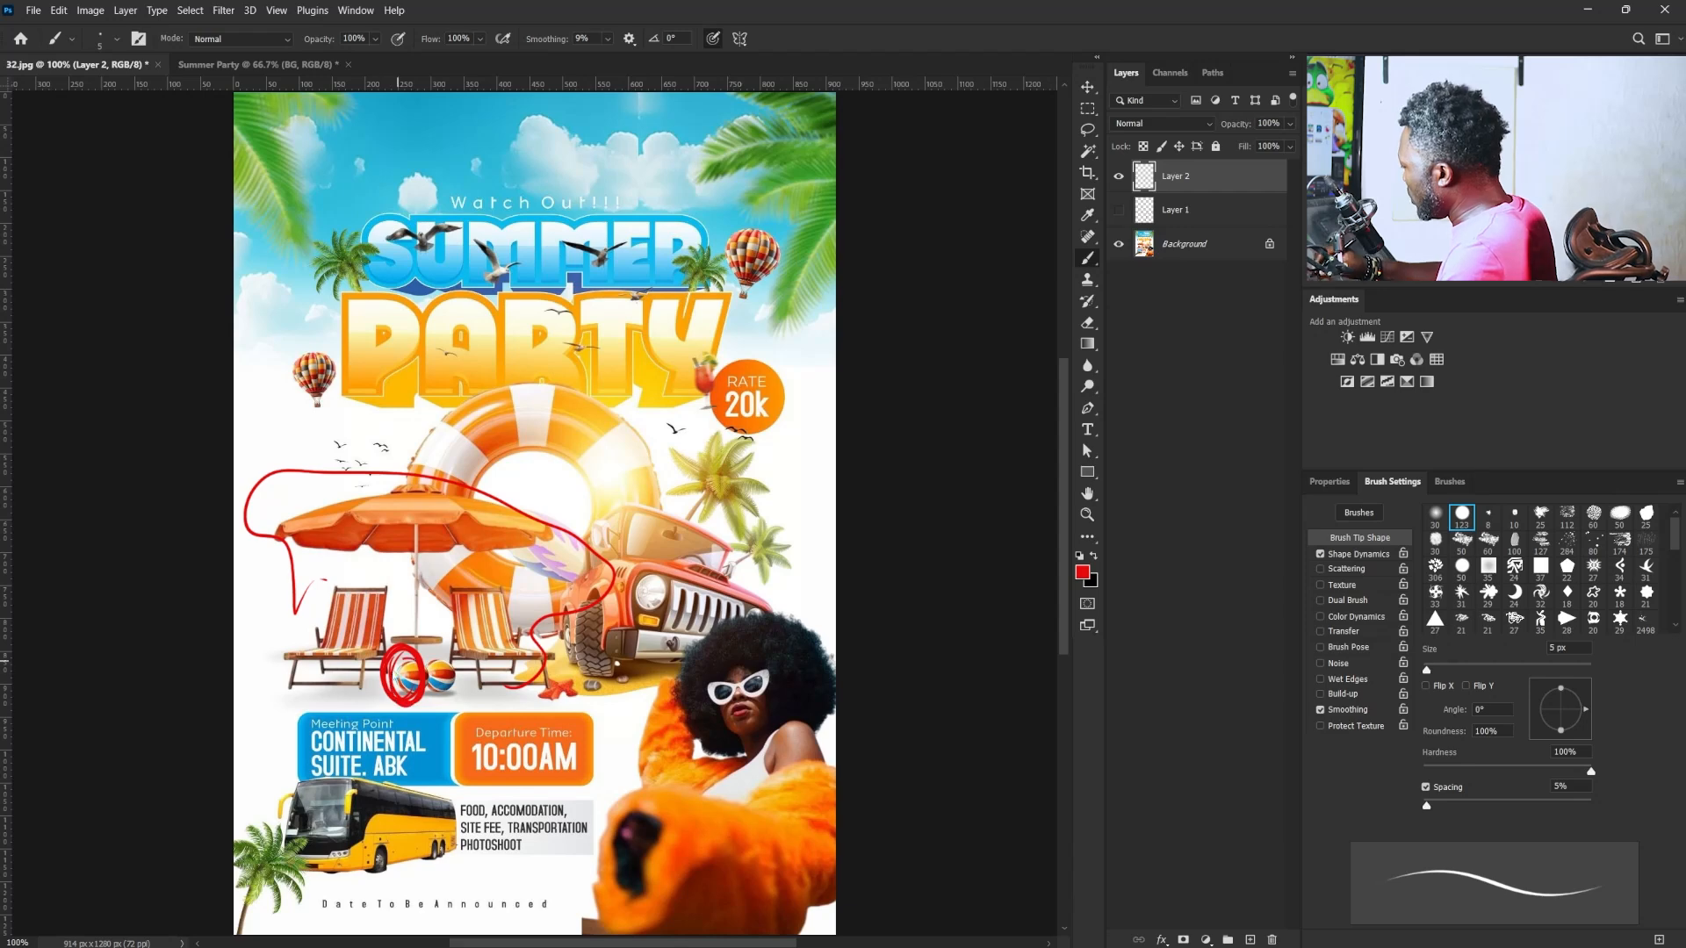
- Return to the Summer Party document and open Ball.webp as a separate document
click(274, 66)
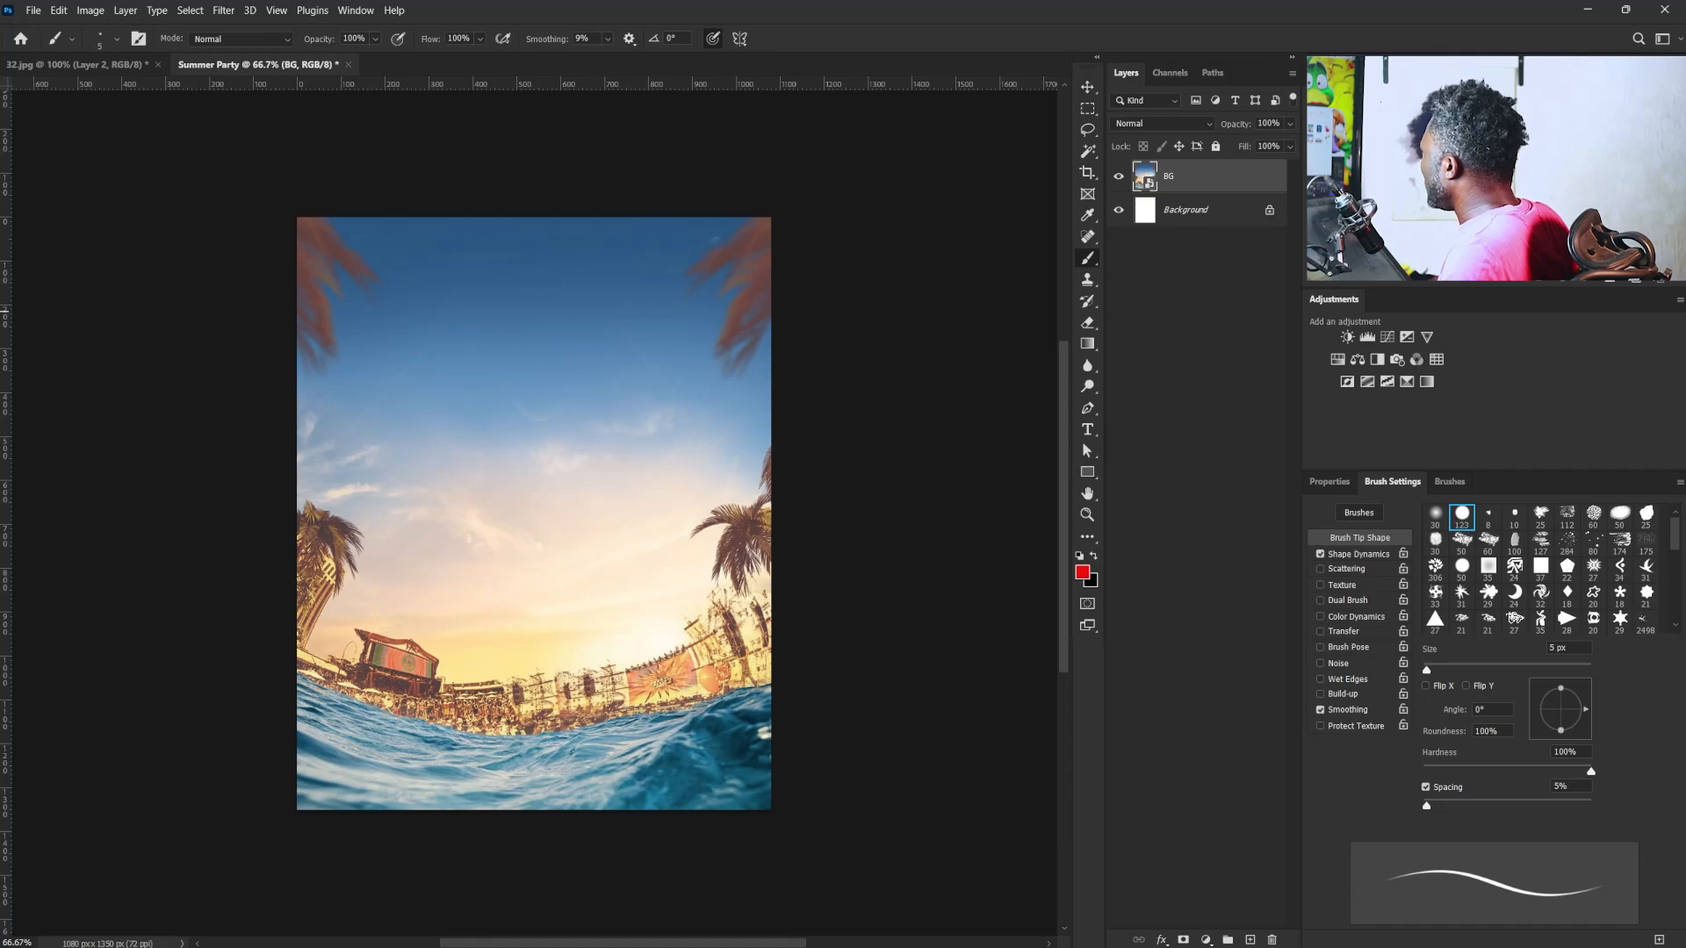
drag(764, 223, 756, 71)
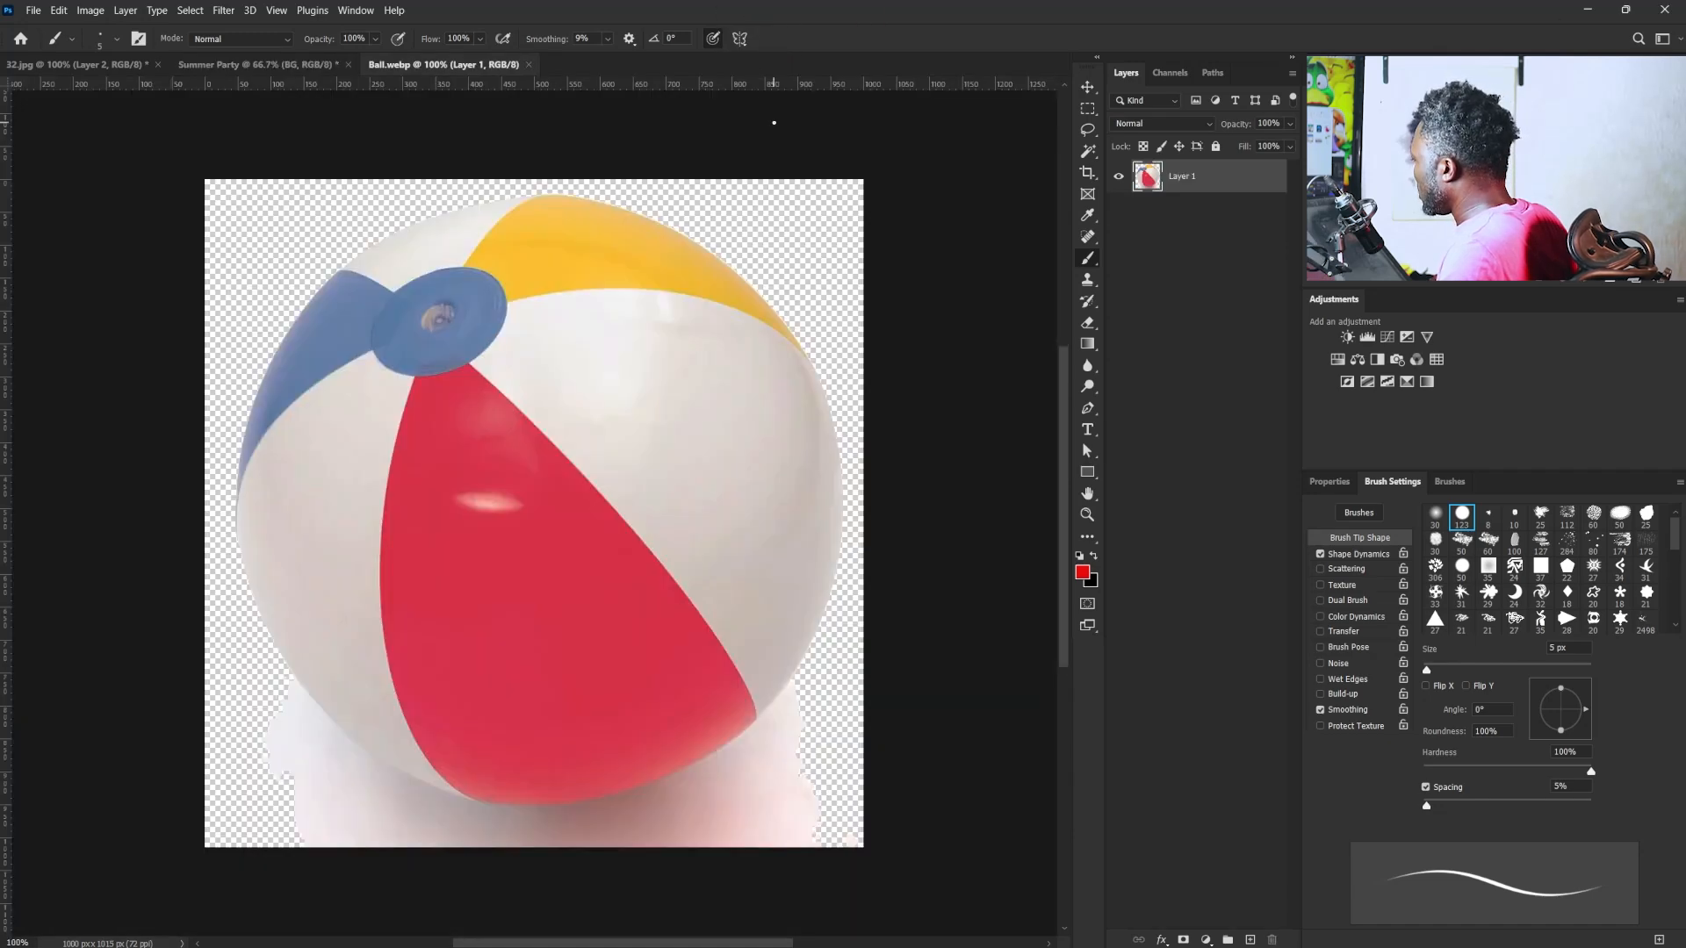
- Draw a closed Pen tool shape along the beach ball's lower edge and around the shadow residue beneath it
click(1089, 409)
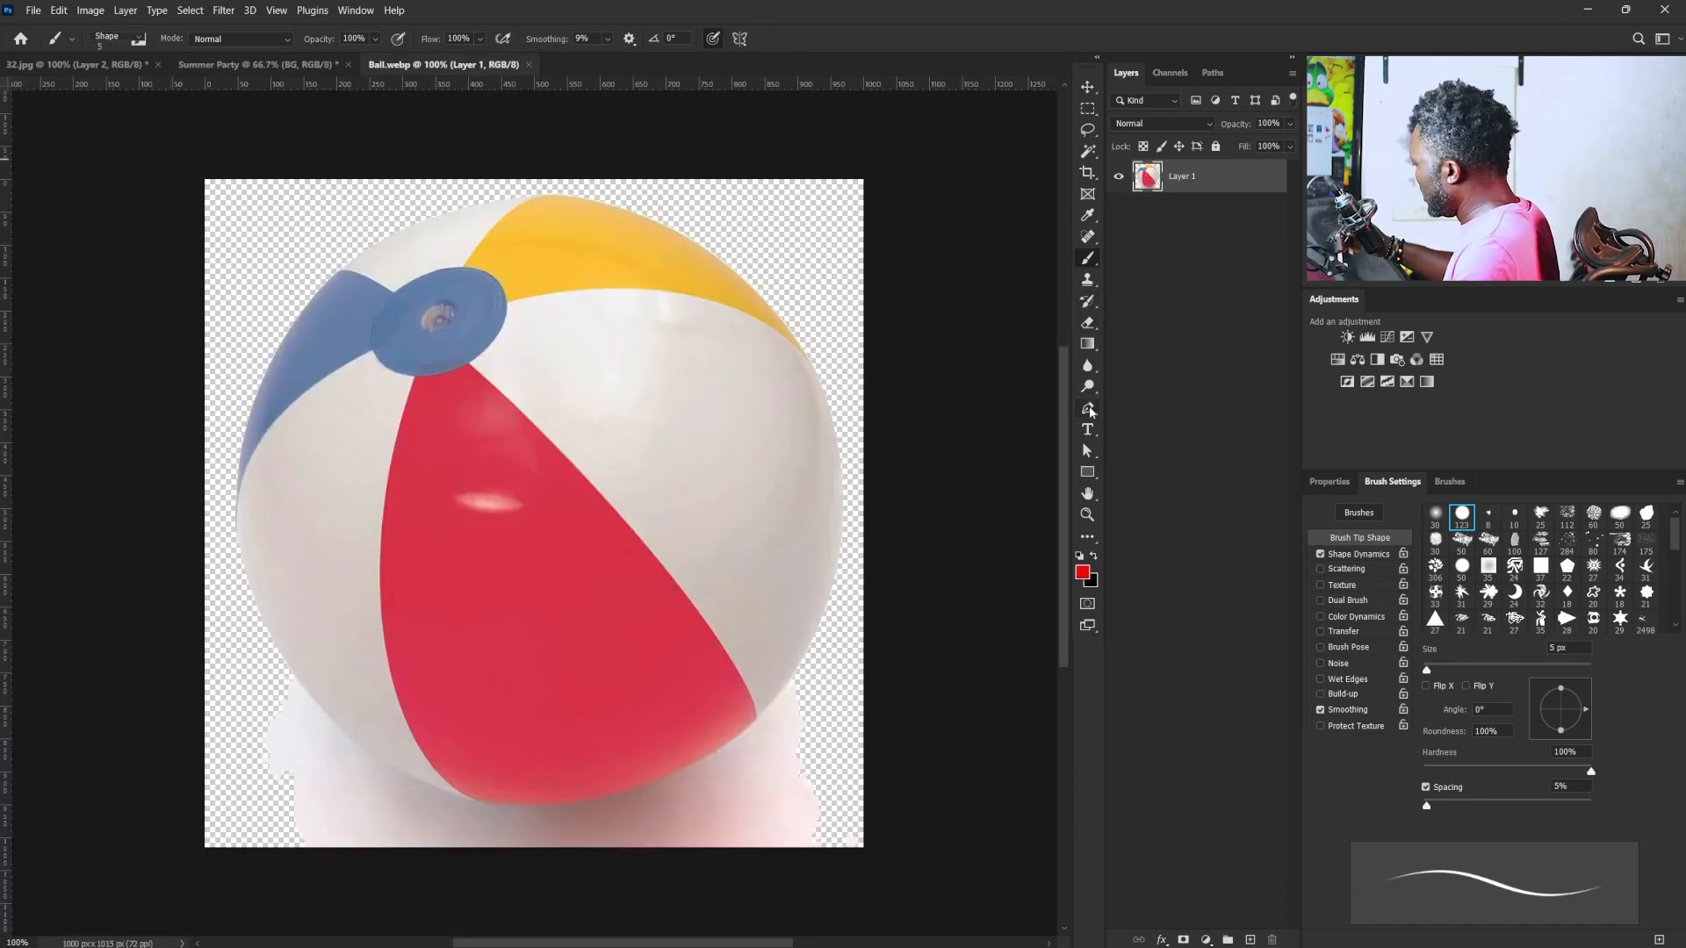
click(289, 670)
drag(451, 792, 556, 827)
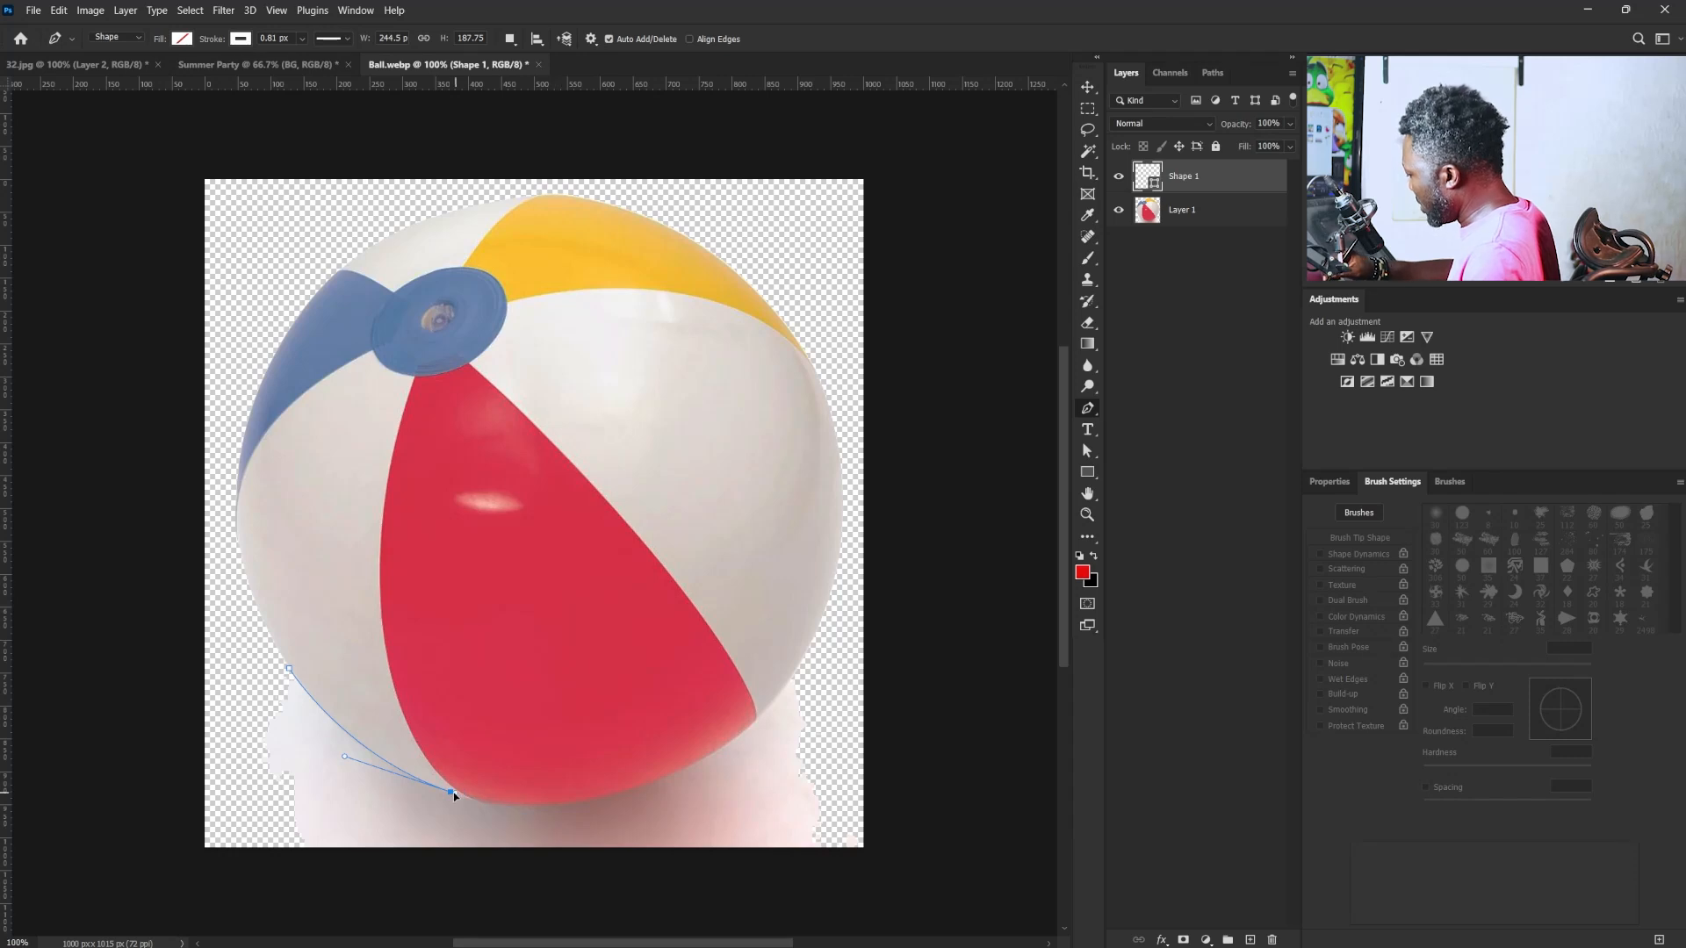
drag(760, 715, 914, 576)
alt+click(769, 709)
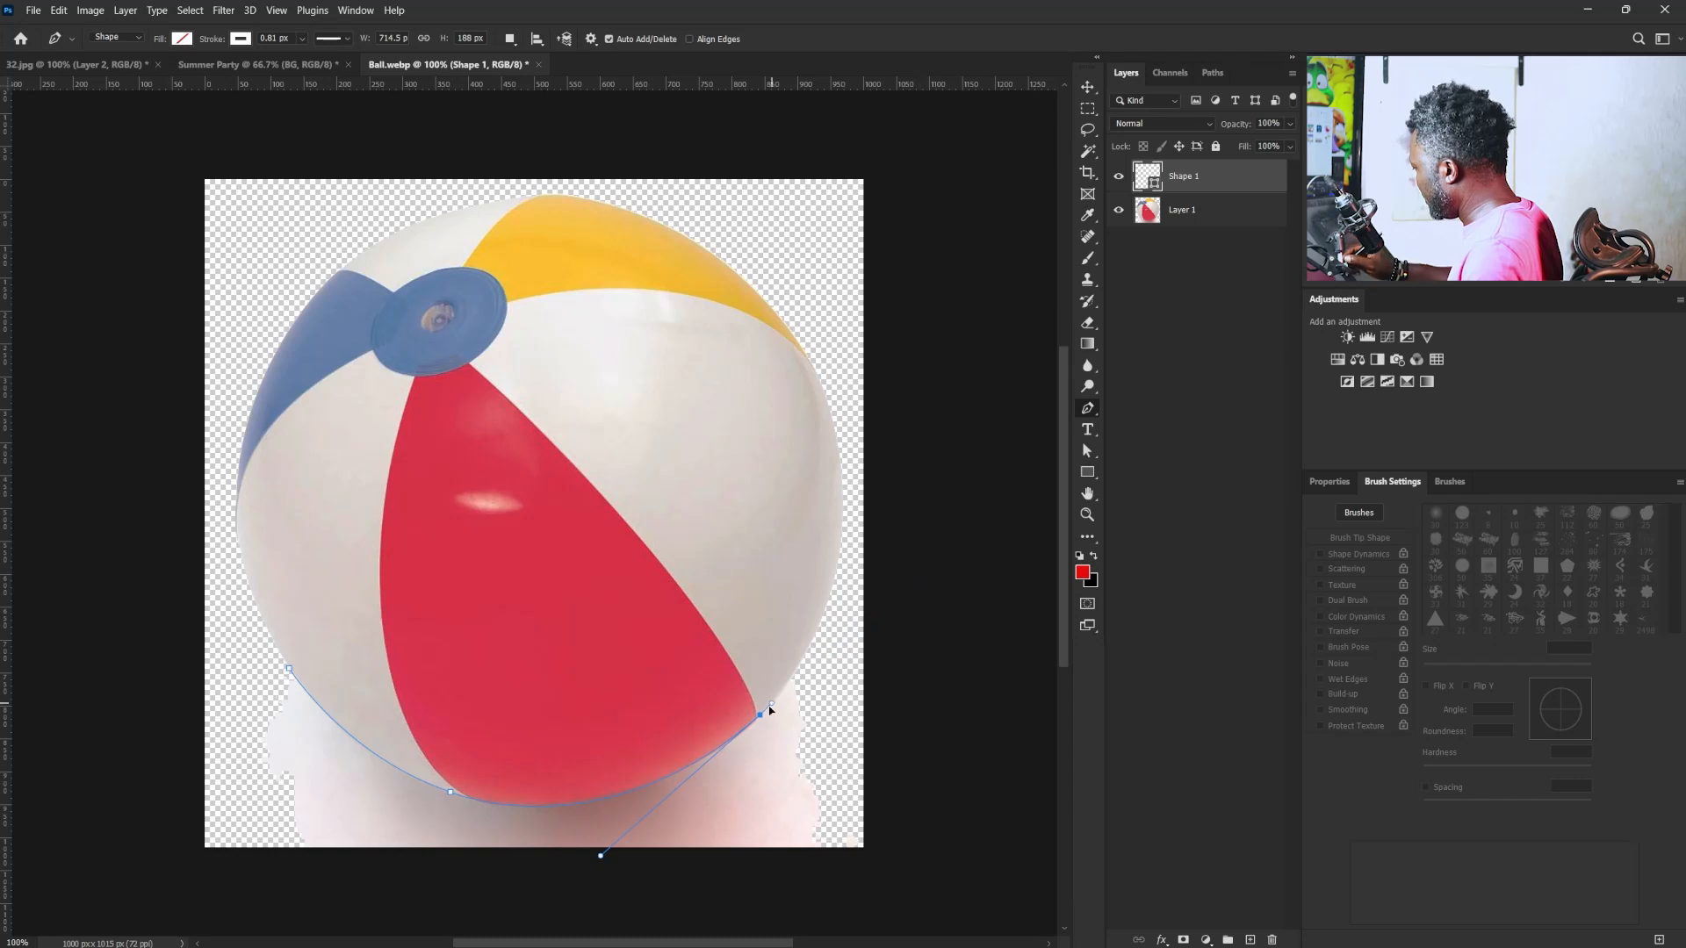
drag(806, 659, 834, 628)
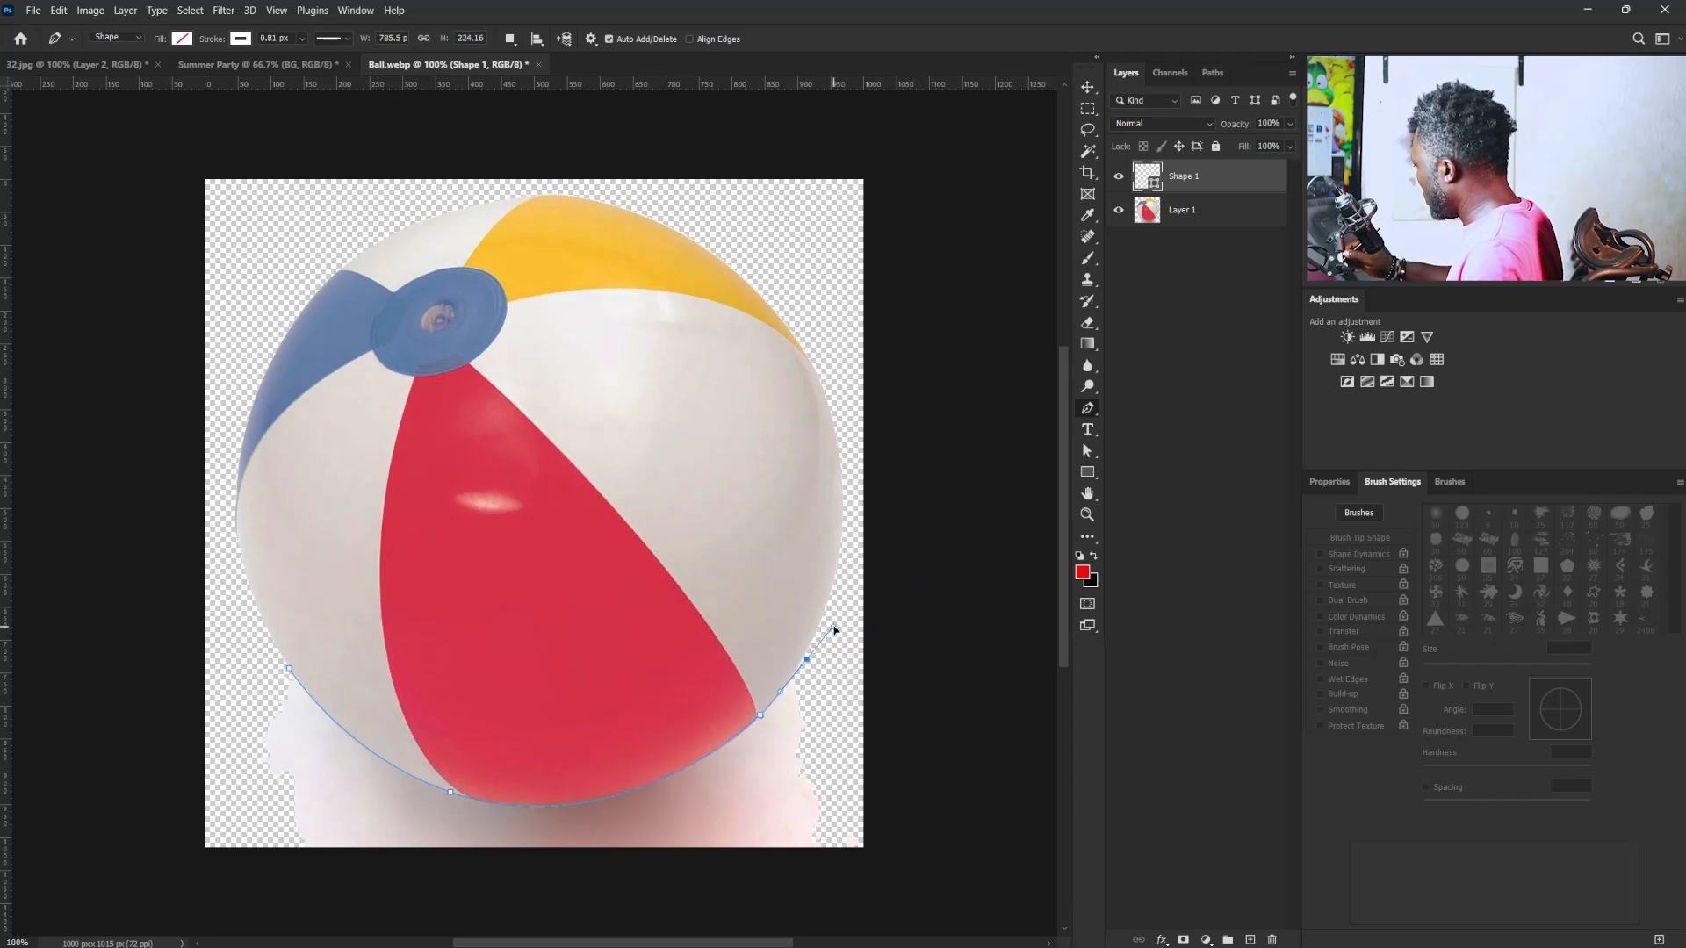
drag(869, 869, 858, 879)
drag(255, 905, 214, 882)
drag(190, 840, 190, 751)
click(290, 670)
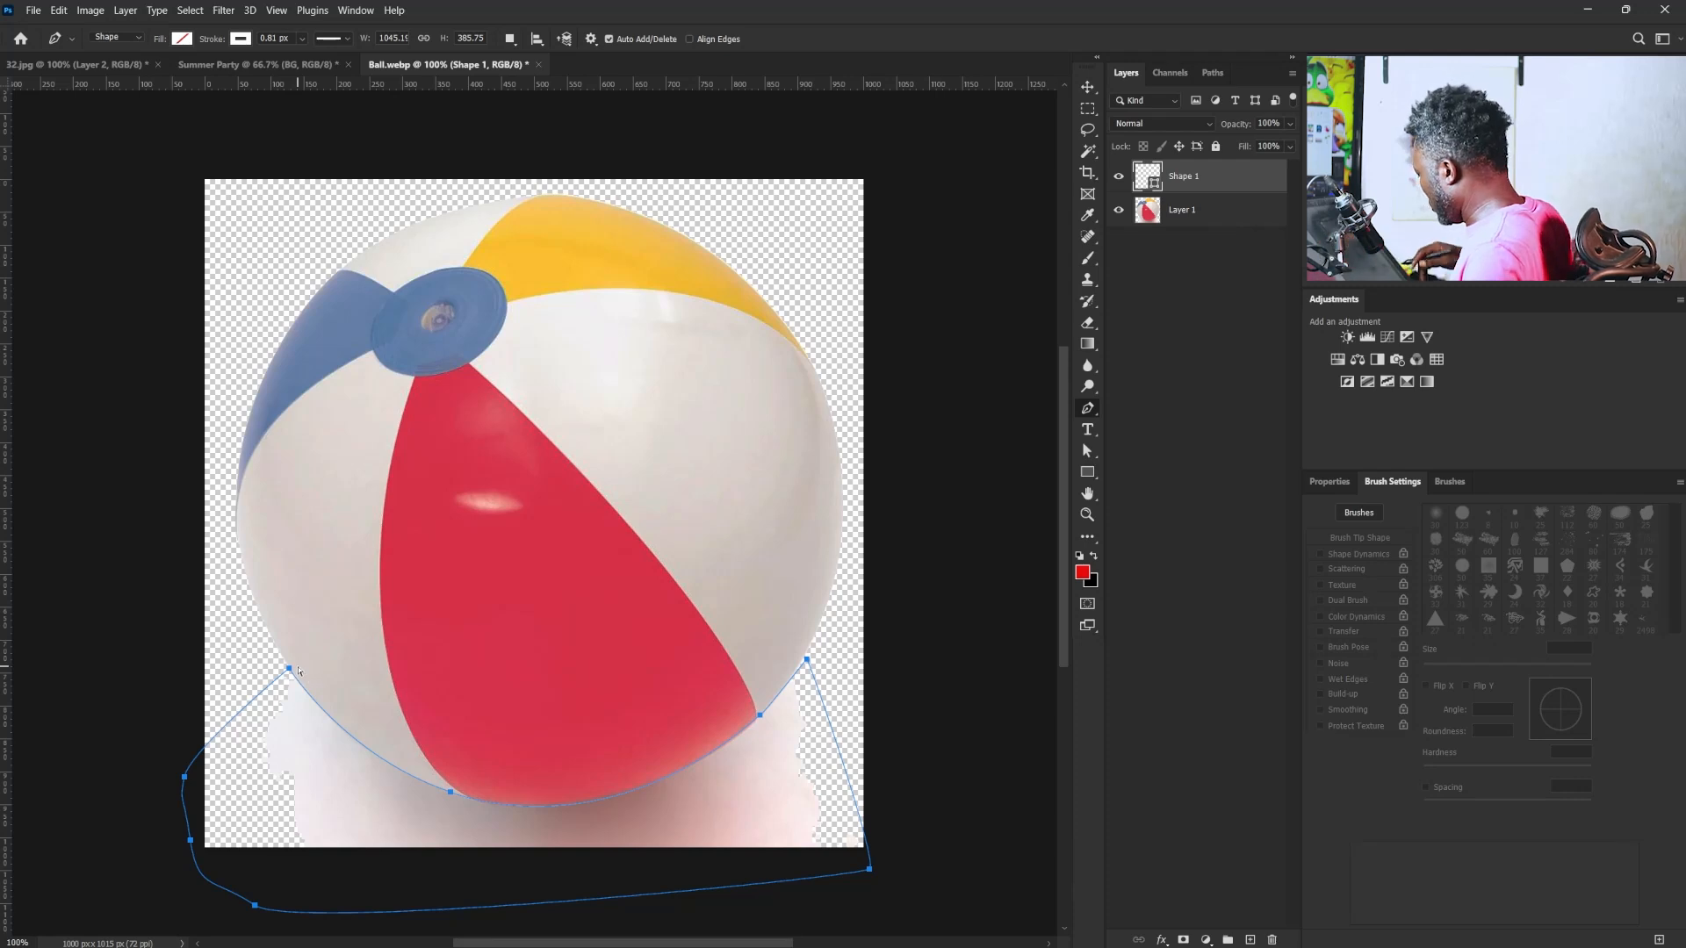
- Convert the closed path around the shadow residue into a selection and delete the Shape 1 layer
key(ctrl+Return)
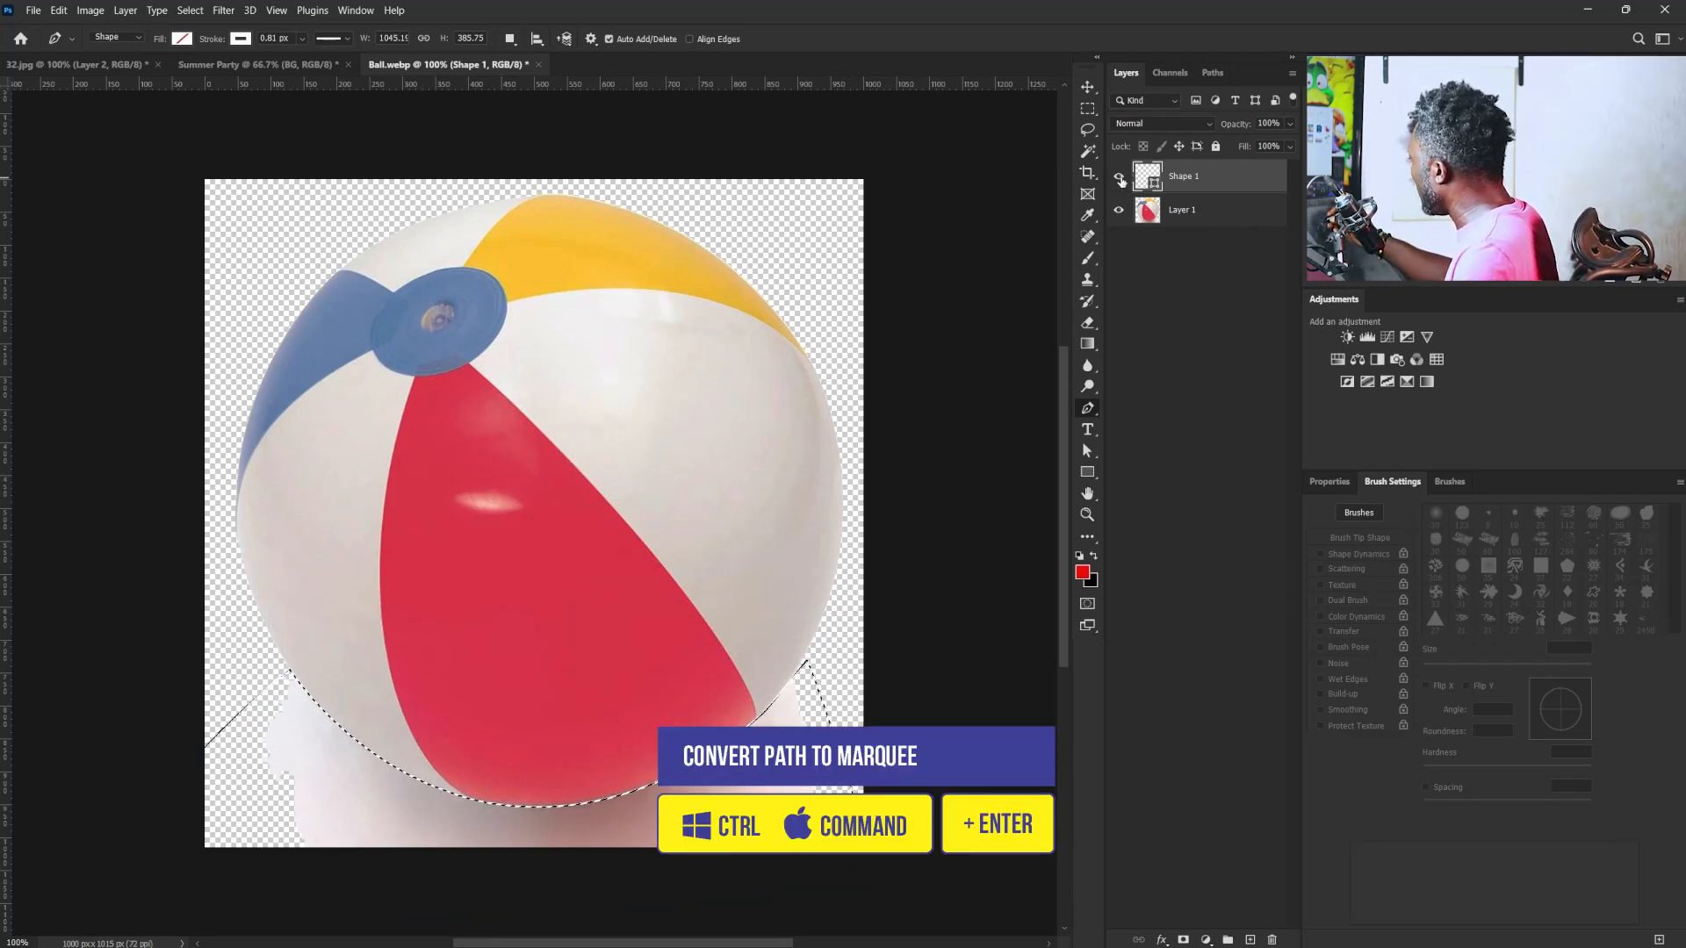
mouse_move(1225, 186)
mouse_down()
mouse_move(1229, 754)
mouse_move(1229, 194)
mouse_move(1199, 185)
mouse_up()
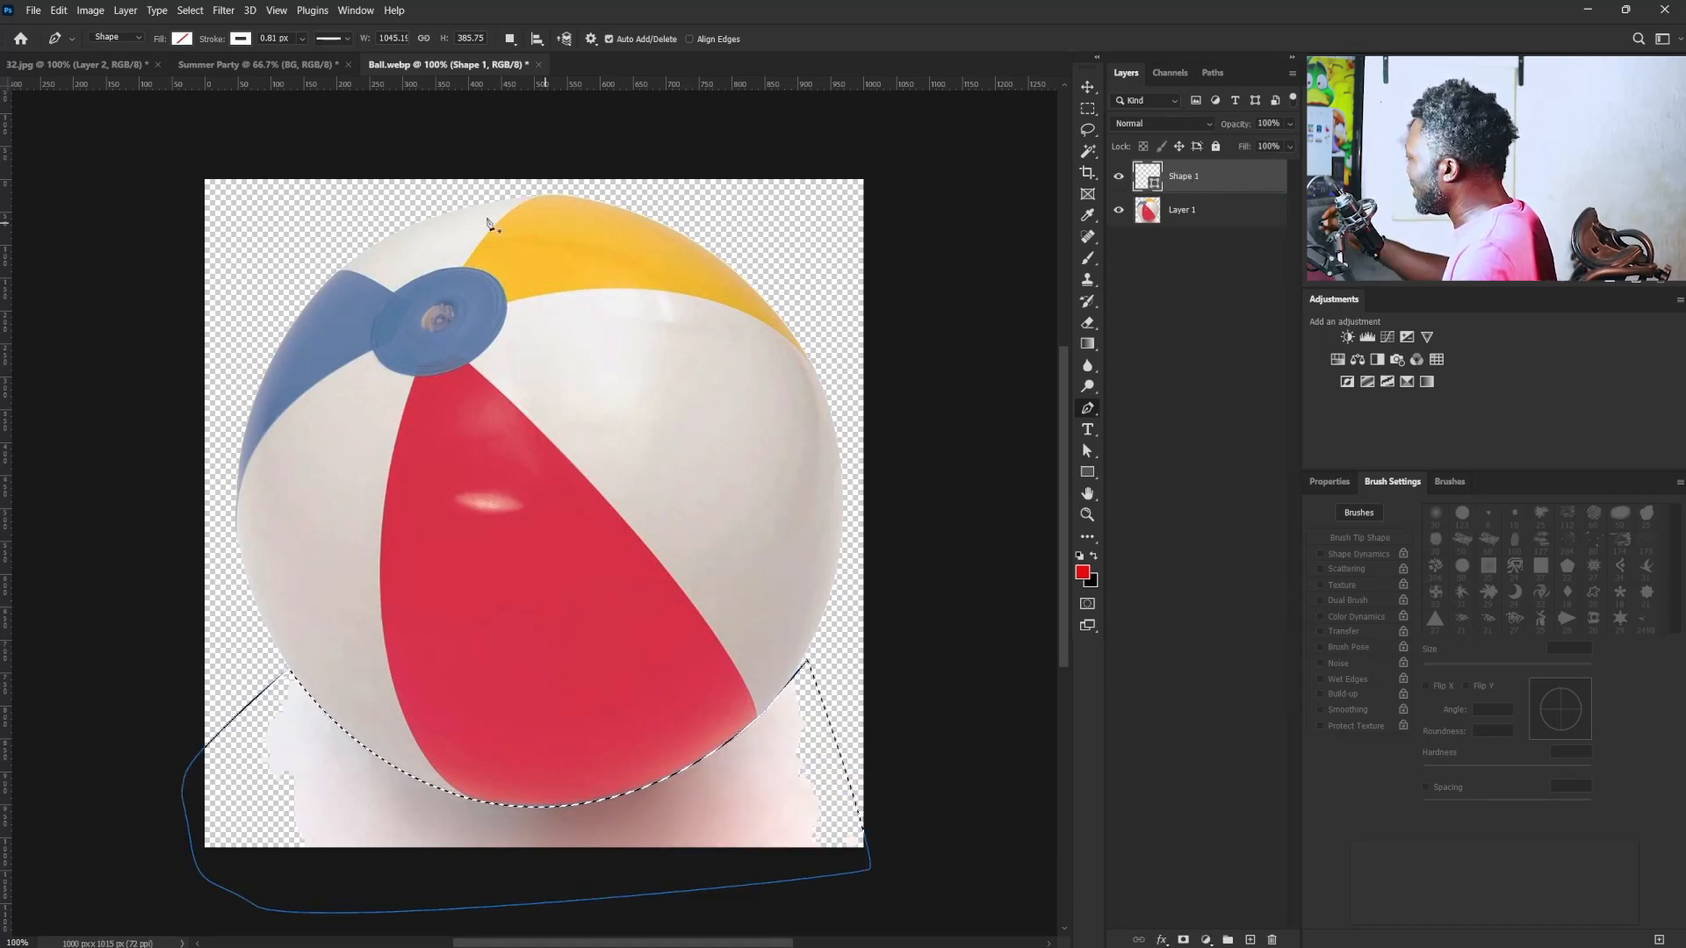
click(137, 38)
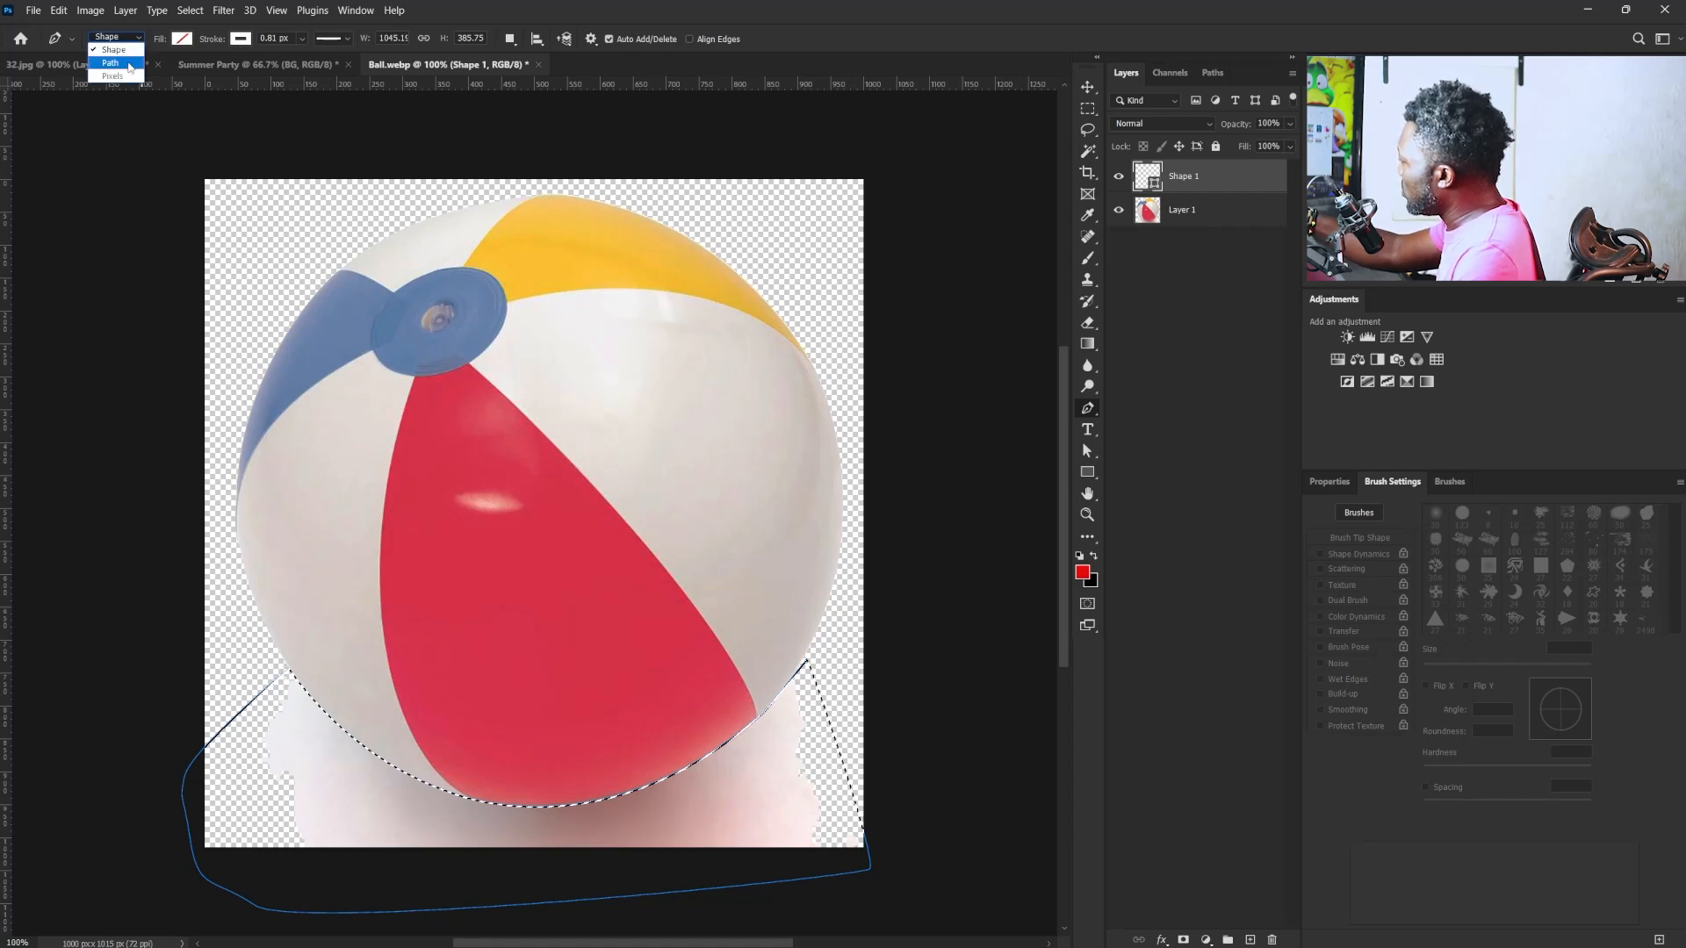
click(139, 38)
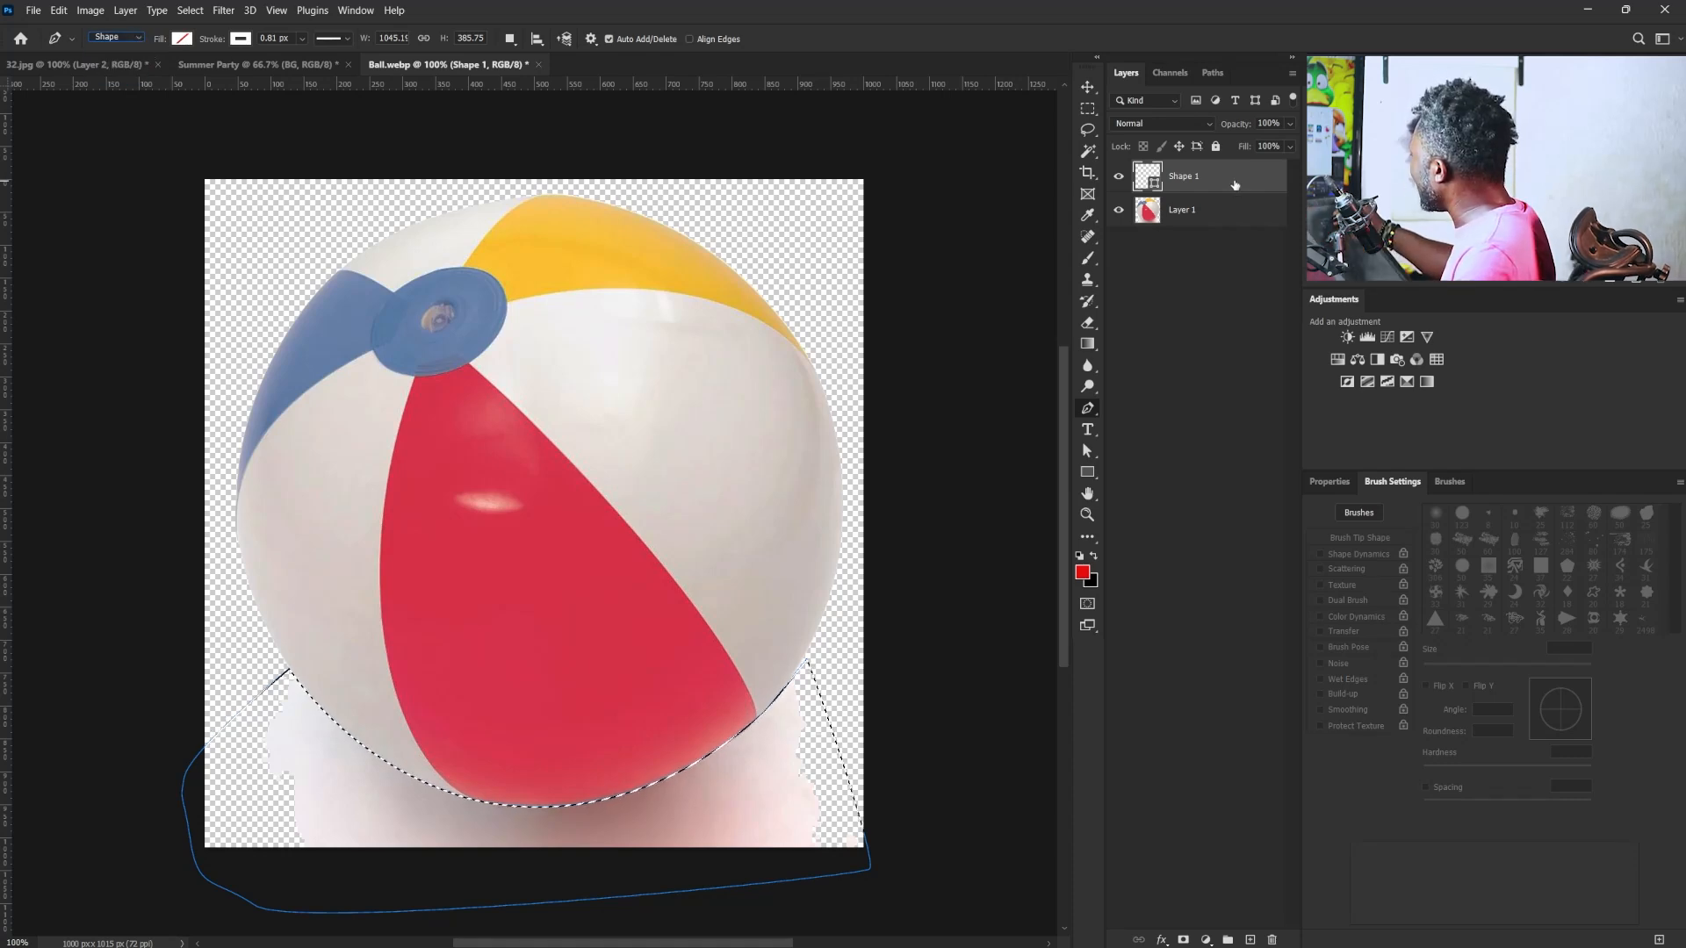
drag(1237, 183, 1273, 938)
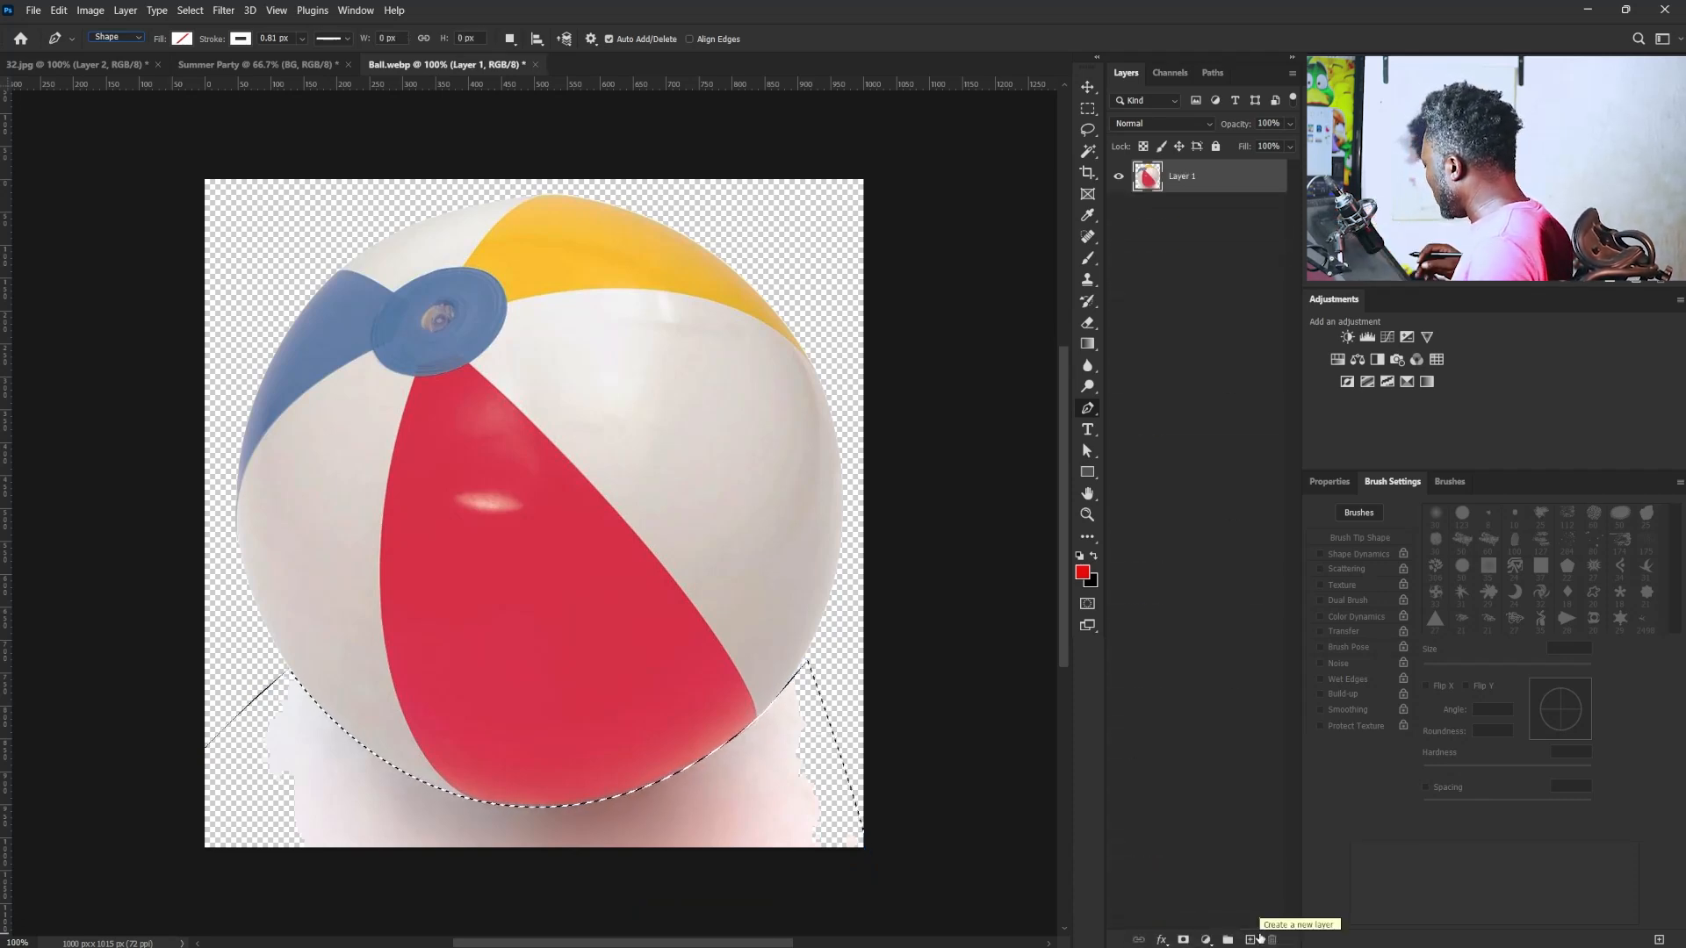
- Erase the selected shadow residue from the beach ball's layer and clear the selection
double_click(1182, 176)
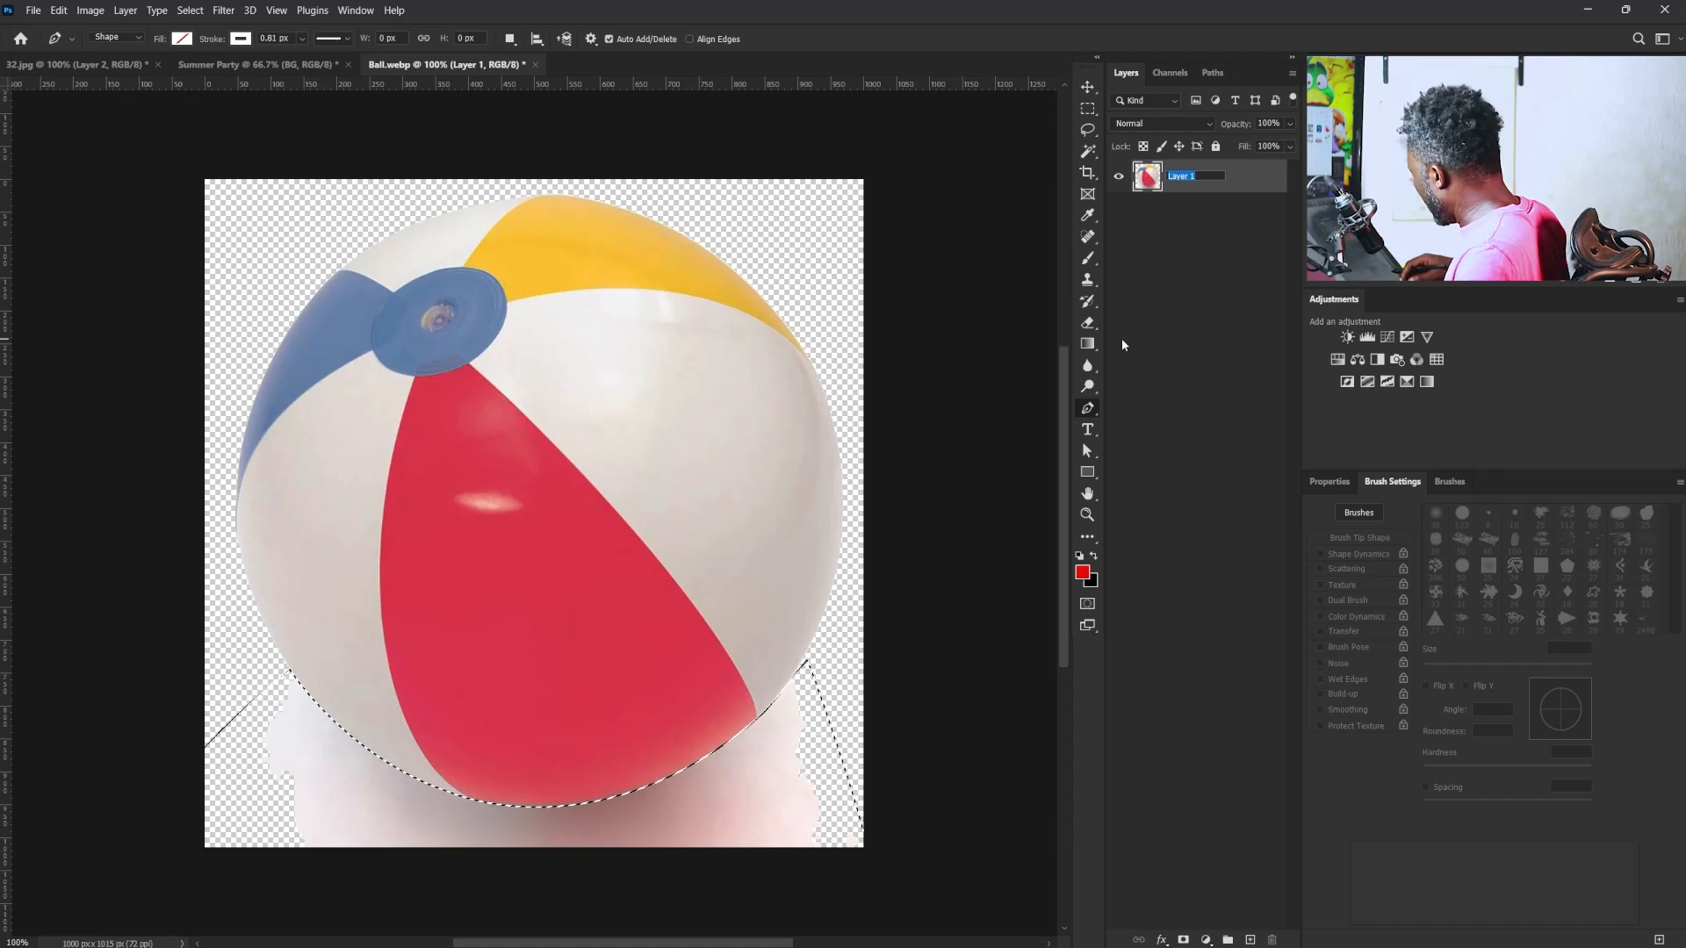
key(Delete)
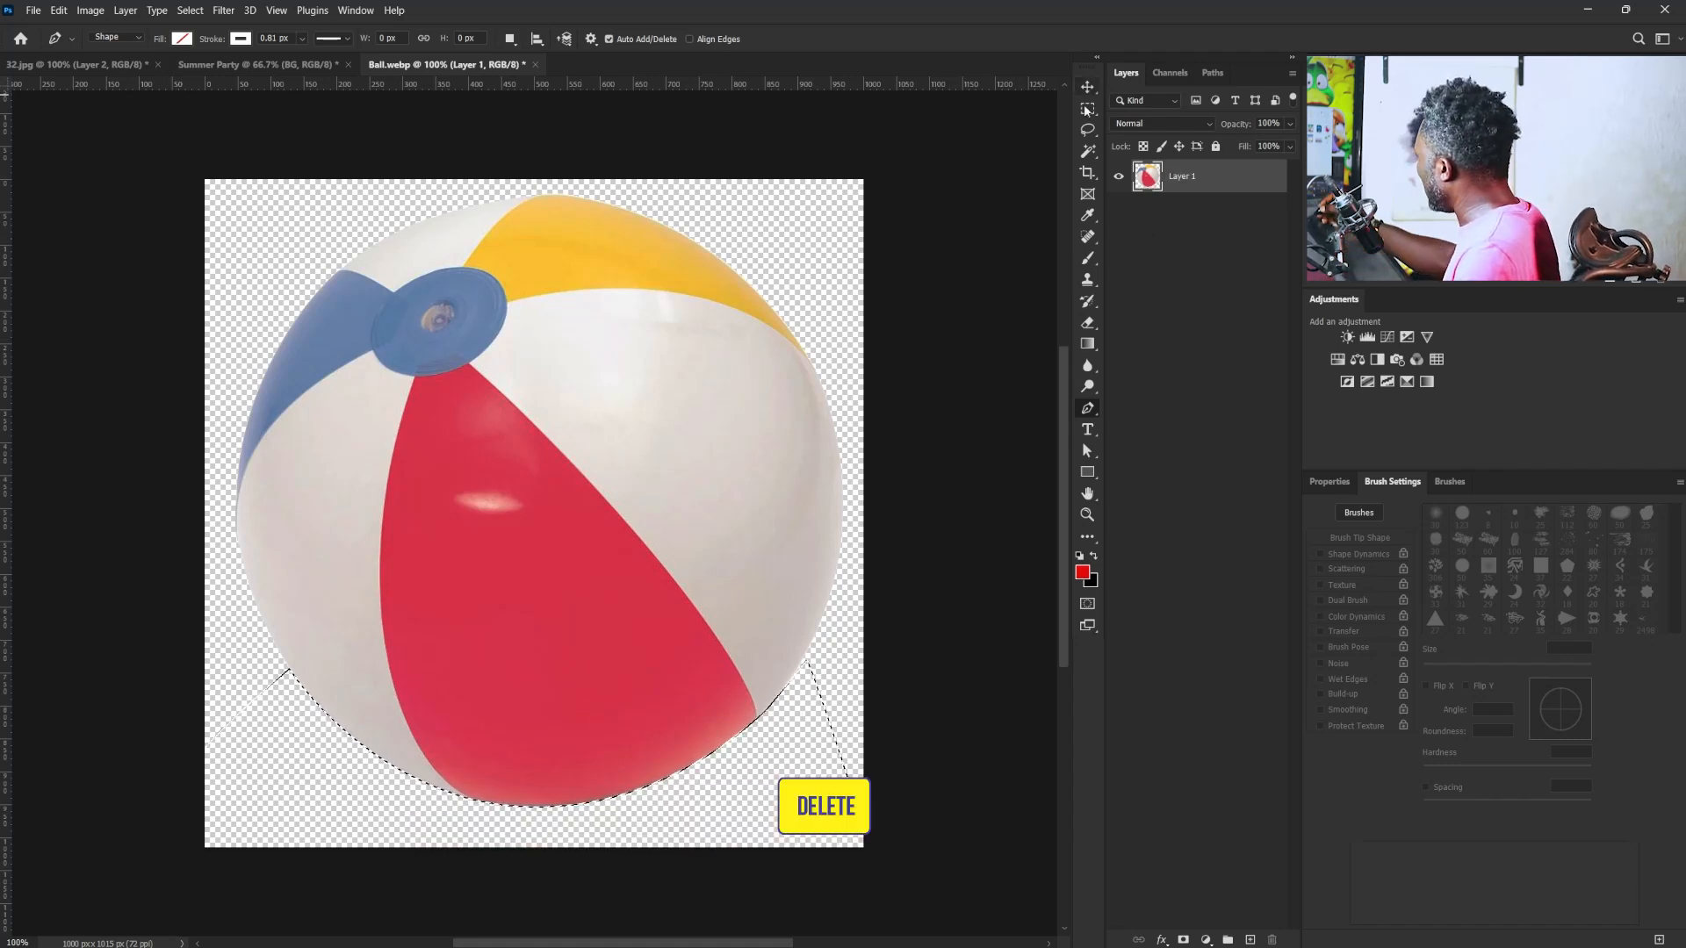
key(ctrl+d)
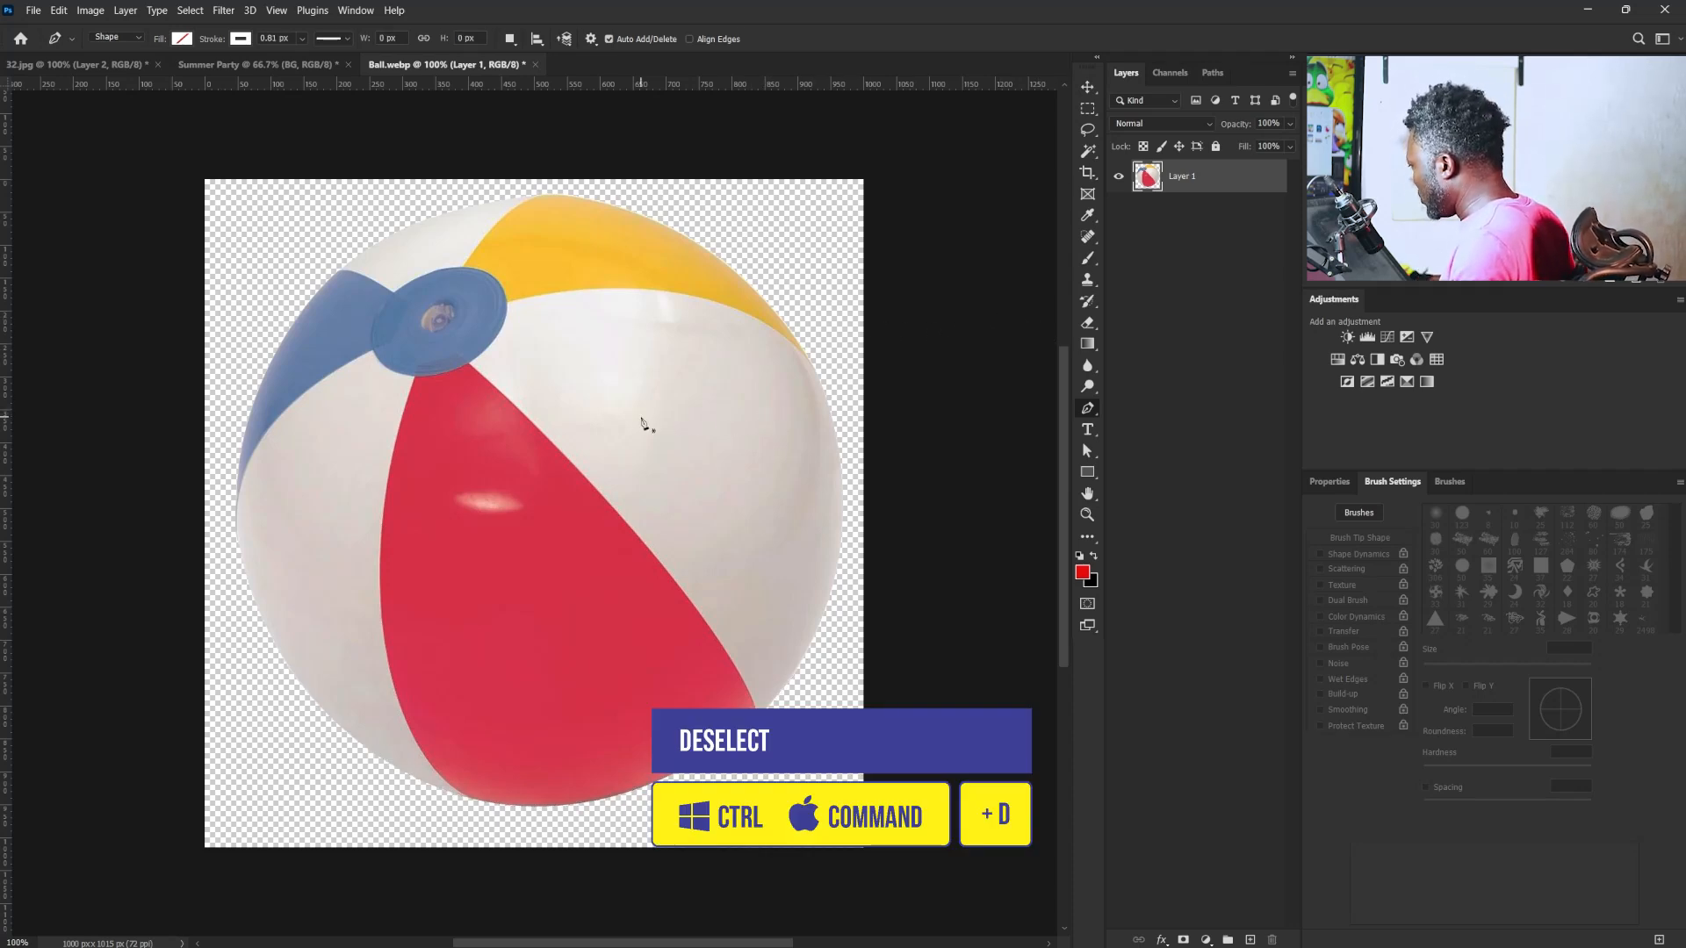
- Move the cut-out beach ball into the Summer Party document and convert its layer to a smart object
key(v)
drag(419, 396, 538, 564)
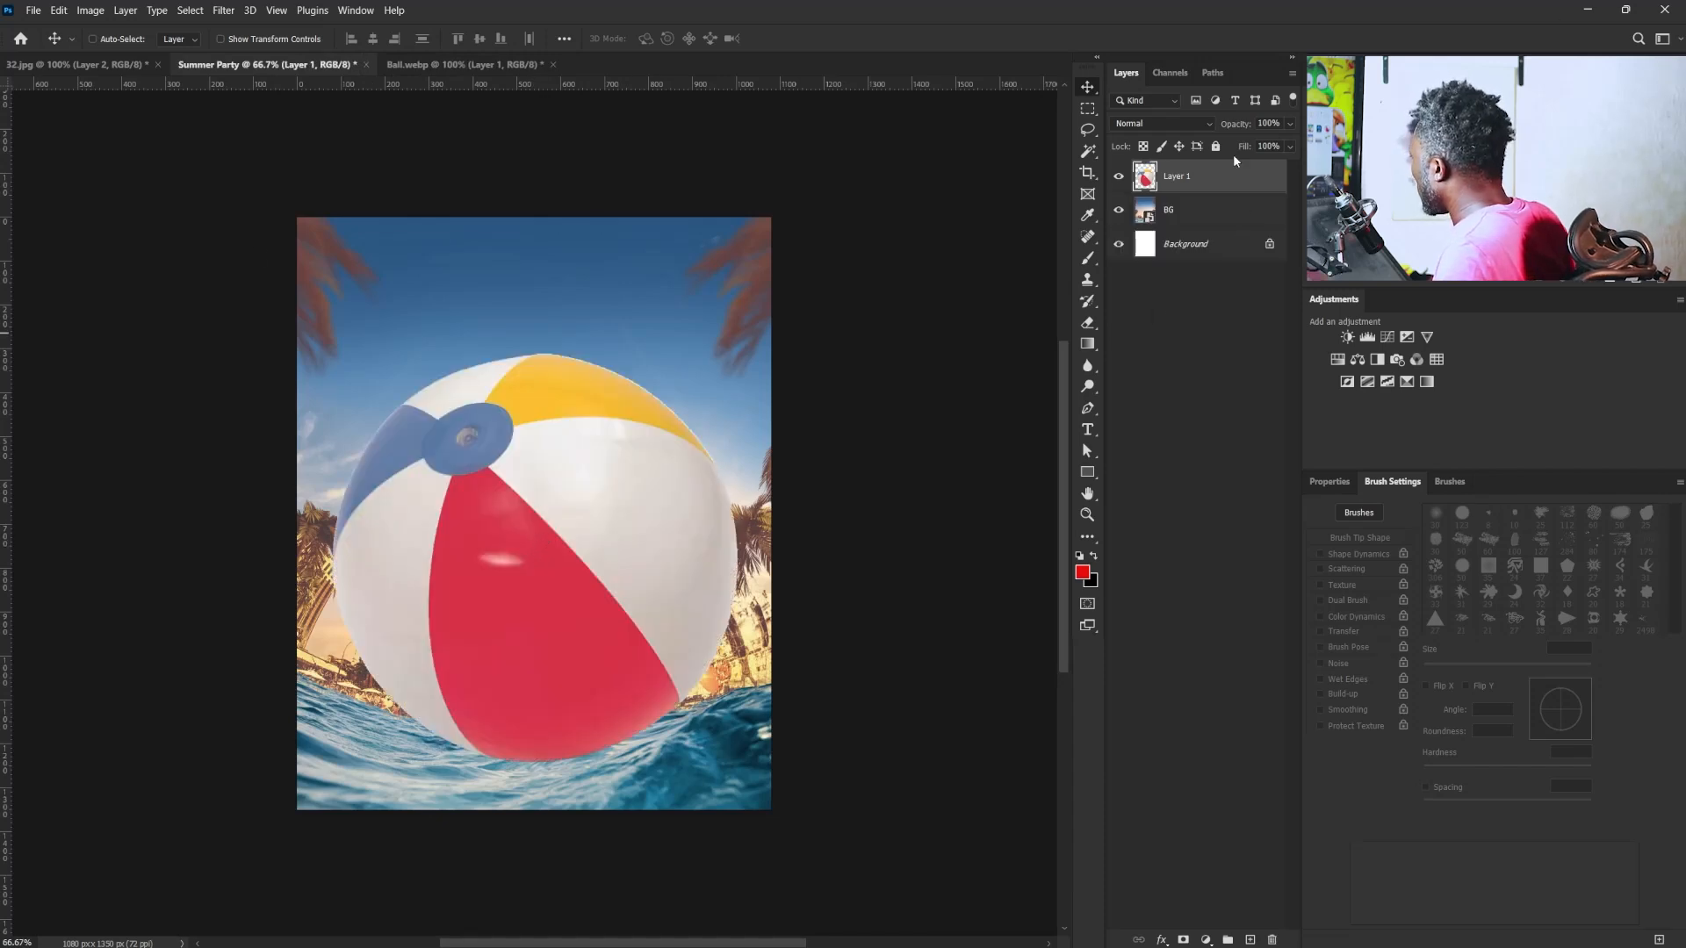
right_click(1210, 181)
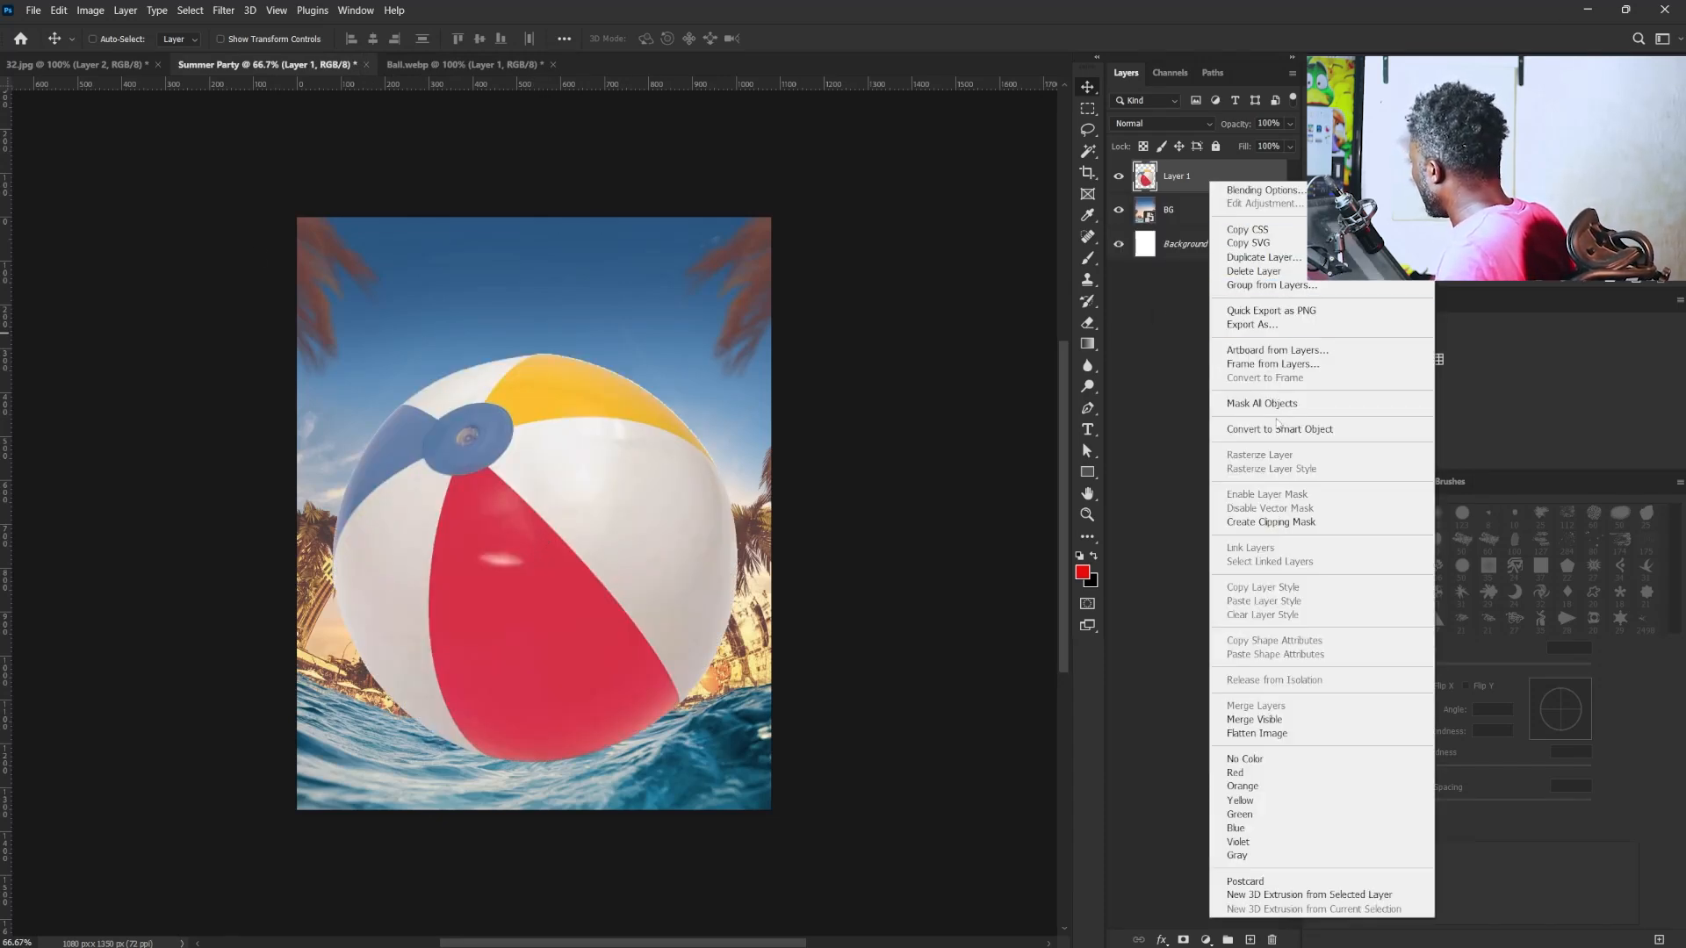
click(1279, 428)
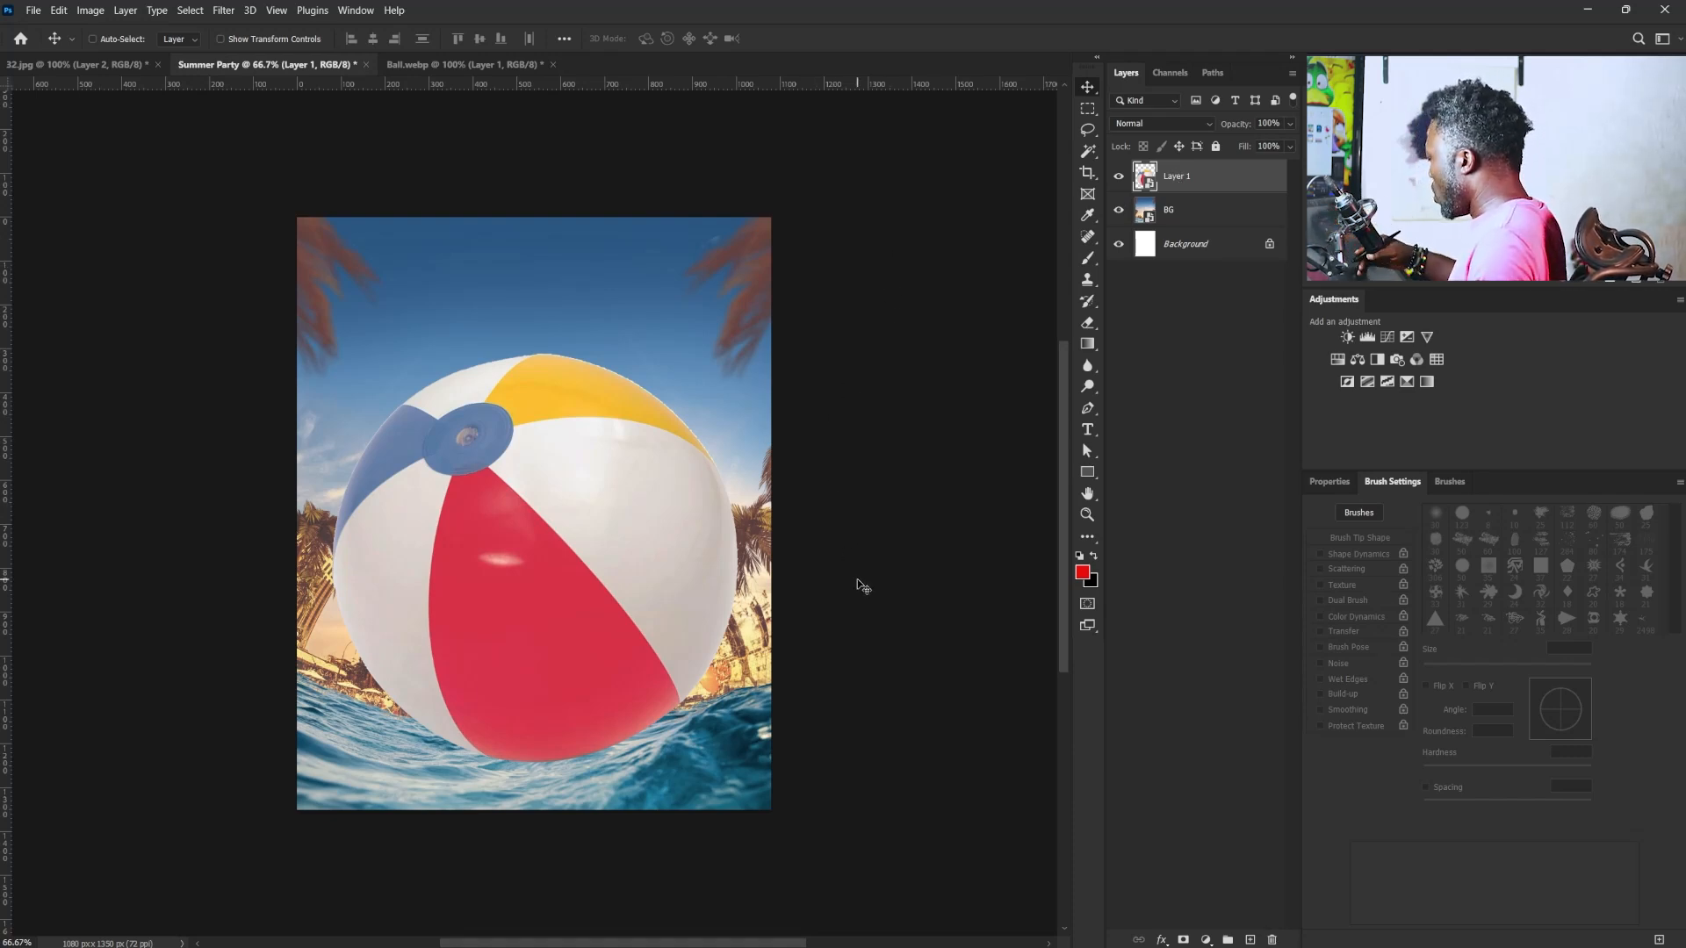
- Scale the beach ball to about 69%, rotate it about 15° clockwise and place it in the water near the flyer's lower centre
key(ctrl)
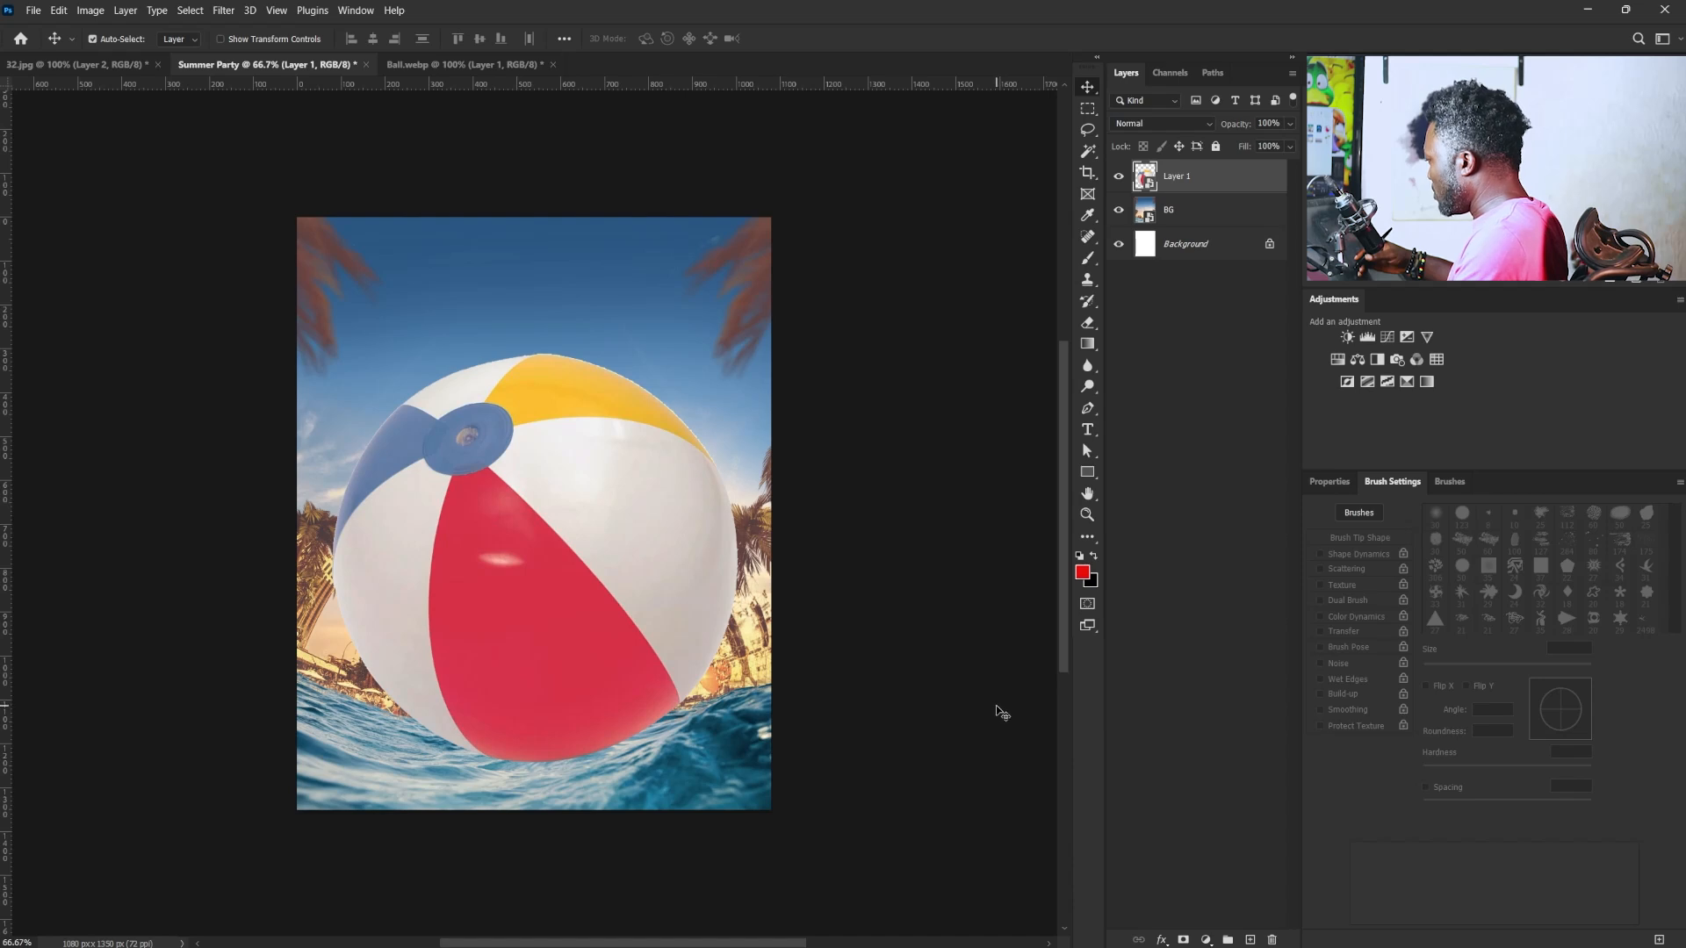
key(ctrl+t)
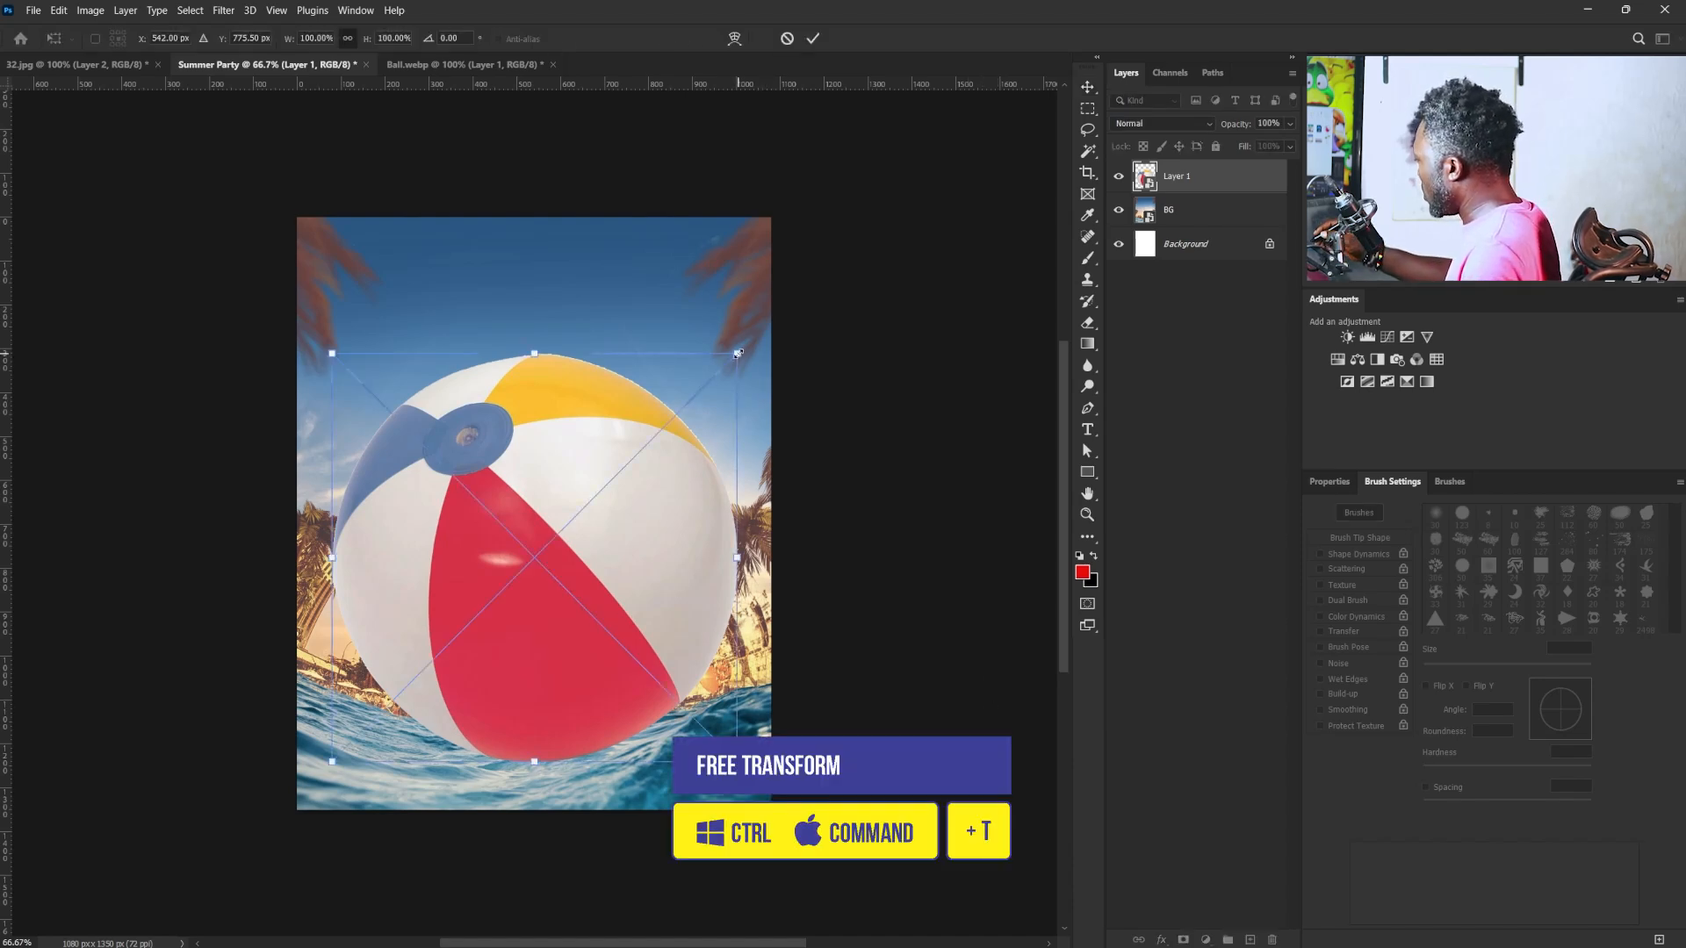
drag(738, 353, 680, 411)
drag(580, 501, 602, 592)
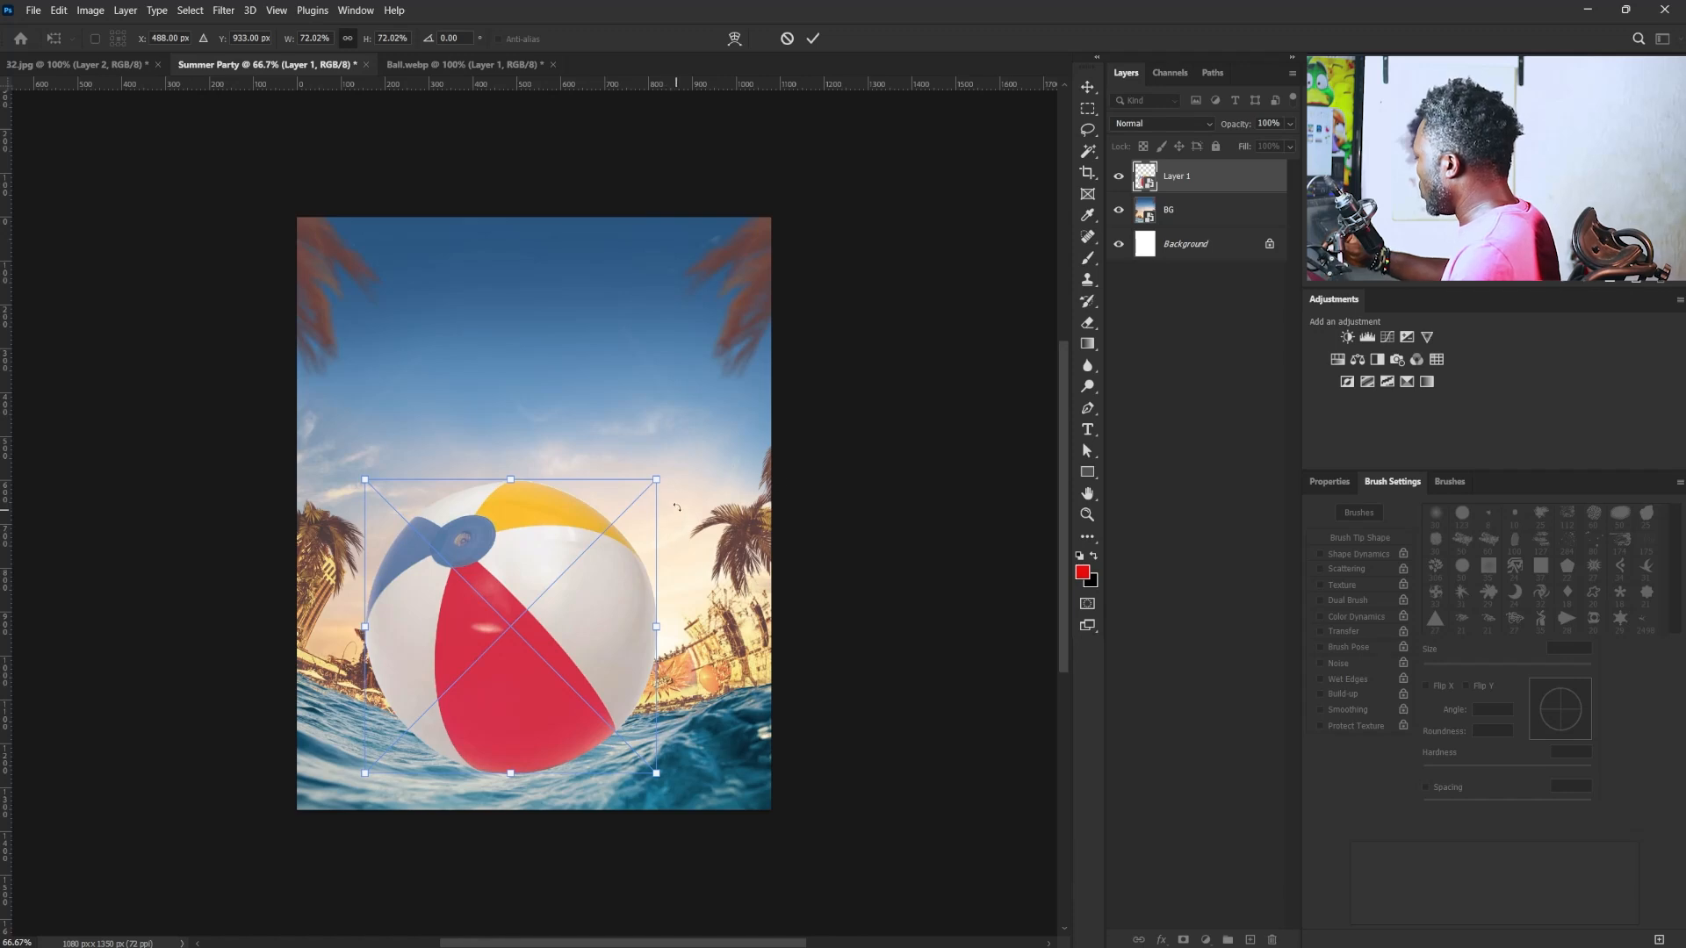
drag(656, 479, 665, 470)
drag(615, 591, 611, 606)
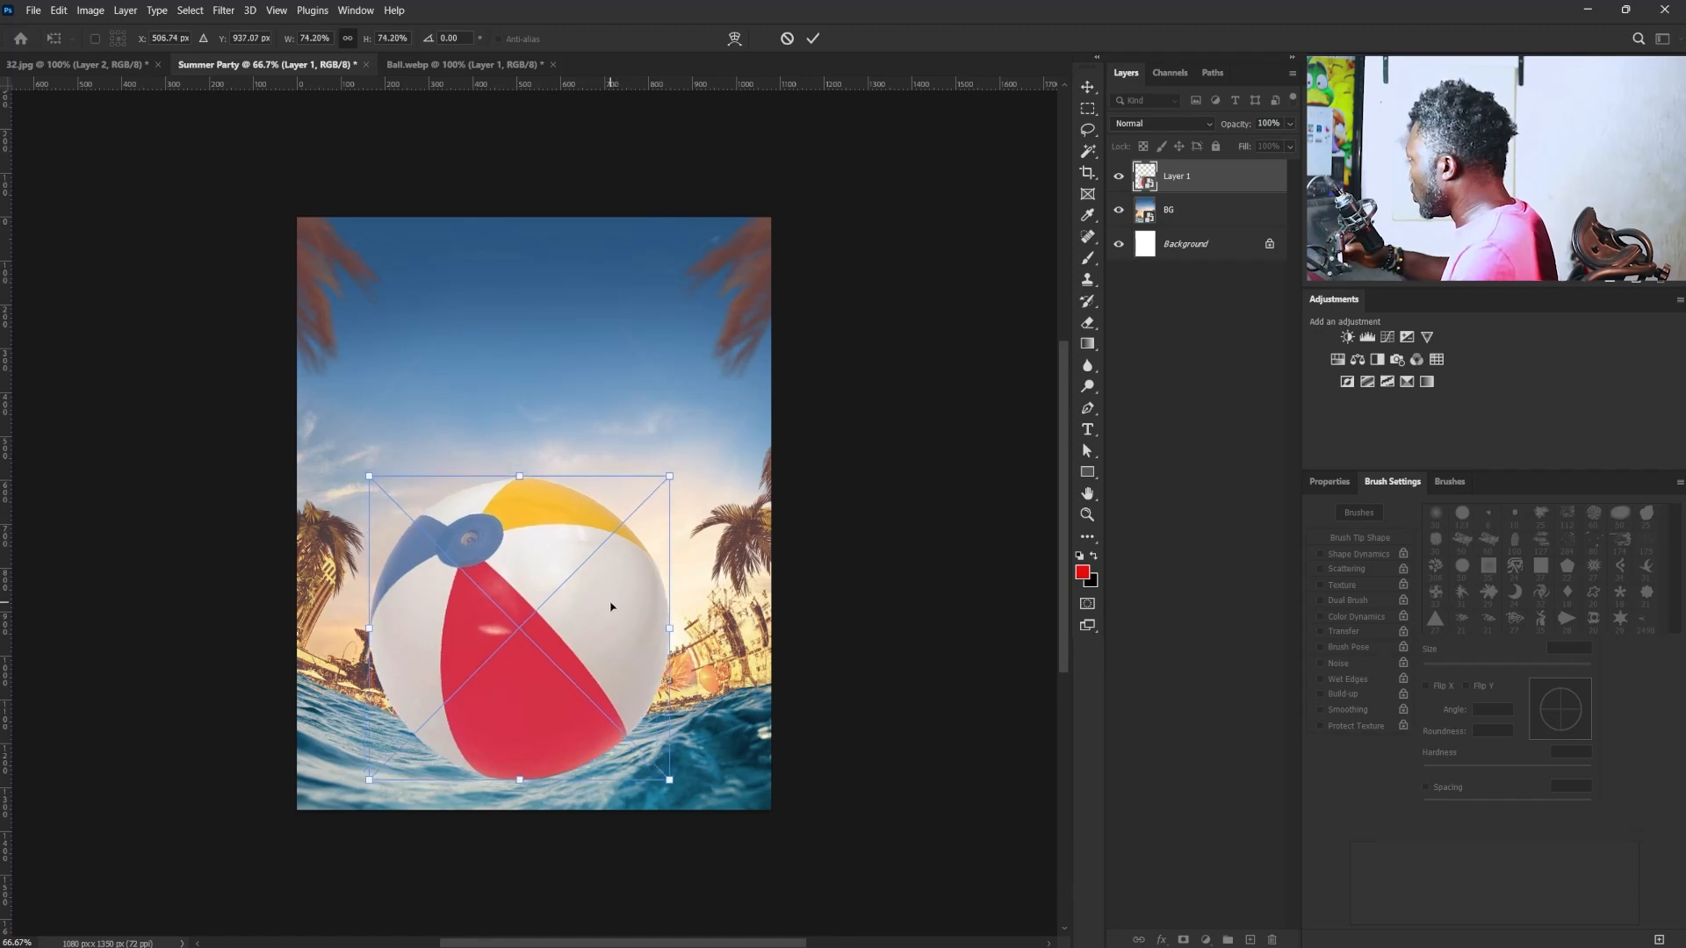
drag(686, 477, 721, 525)
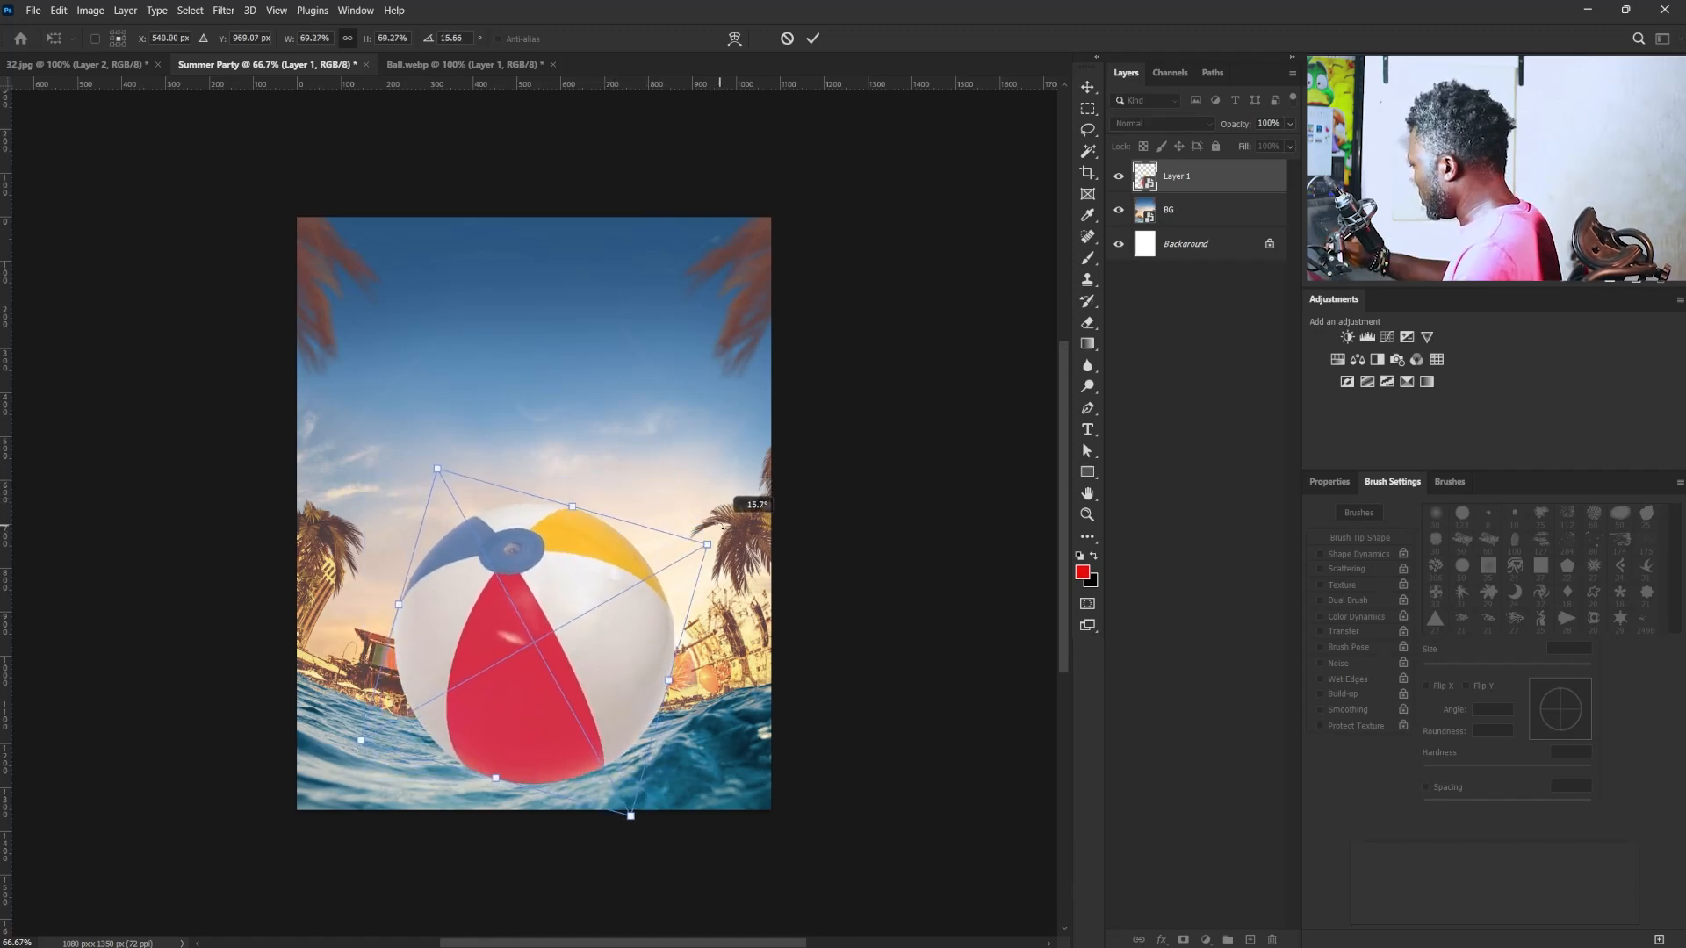
key(Return)
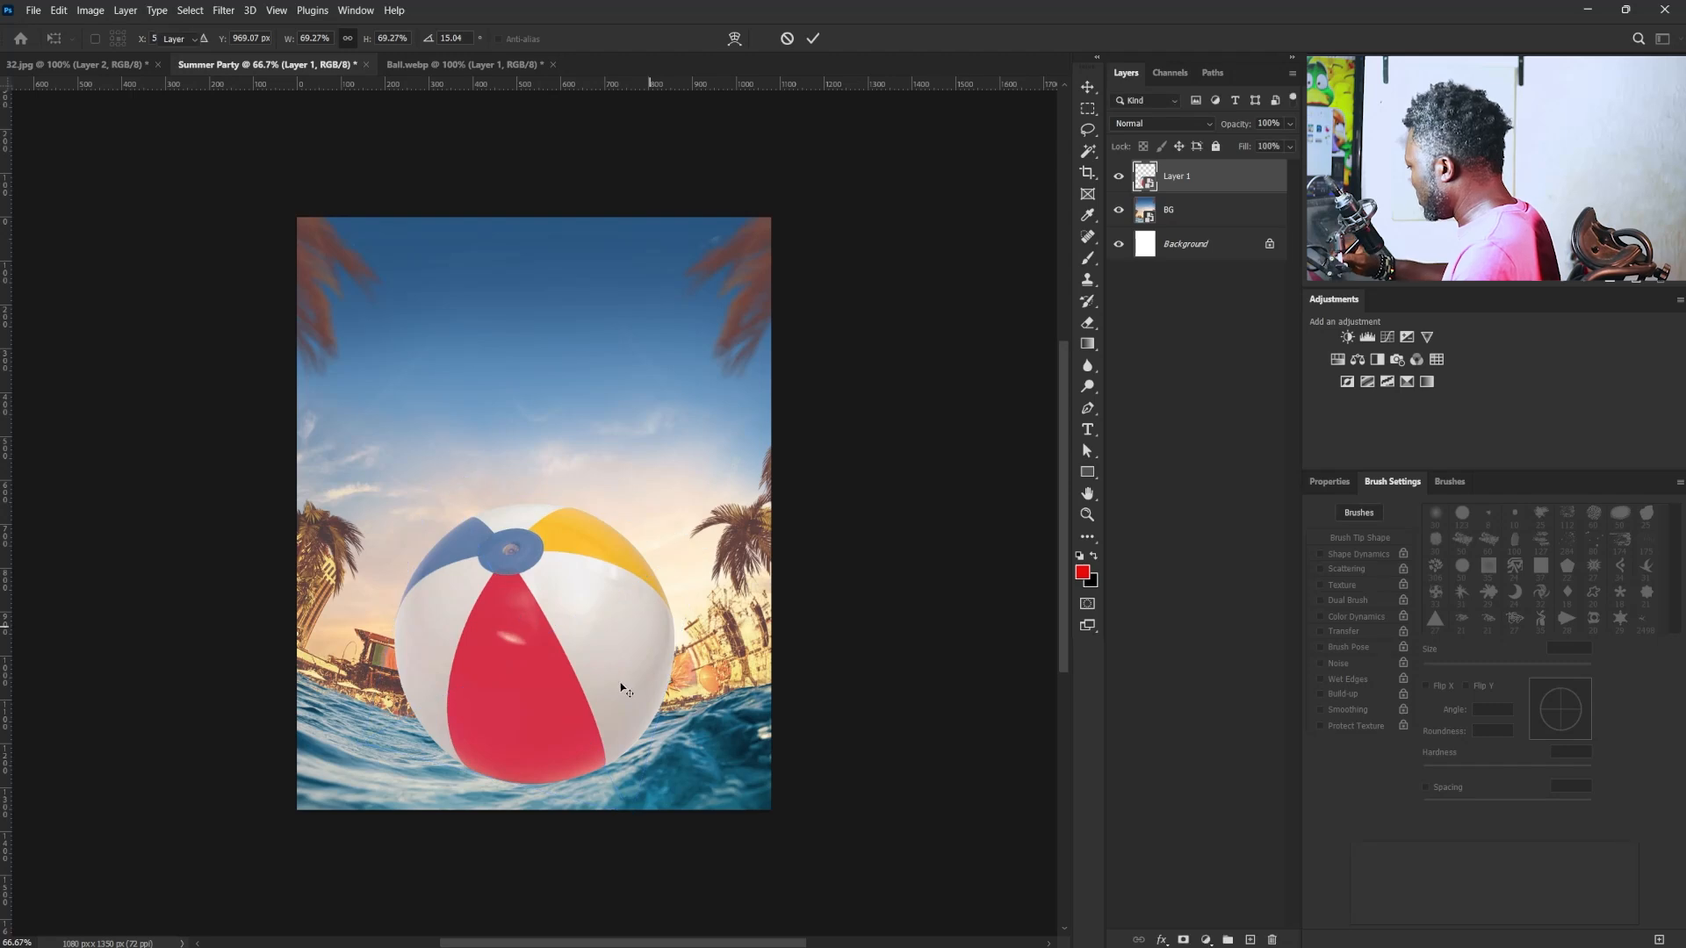
drag(621, 689, 612, 680)
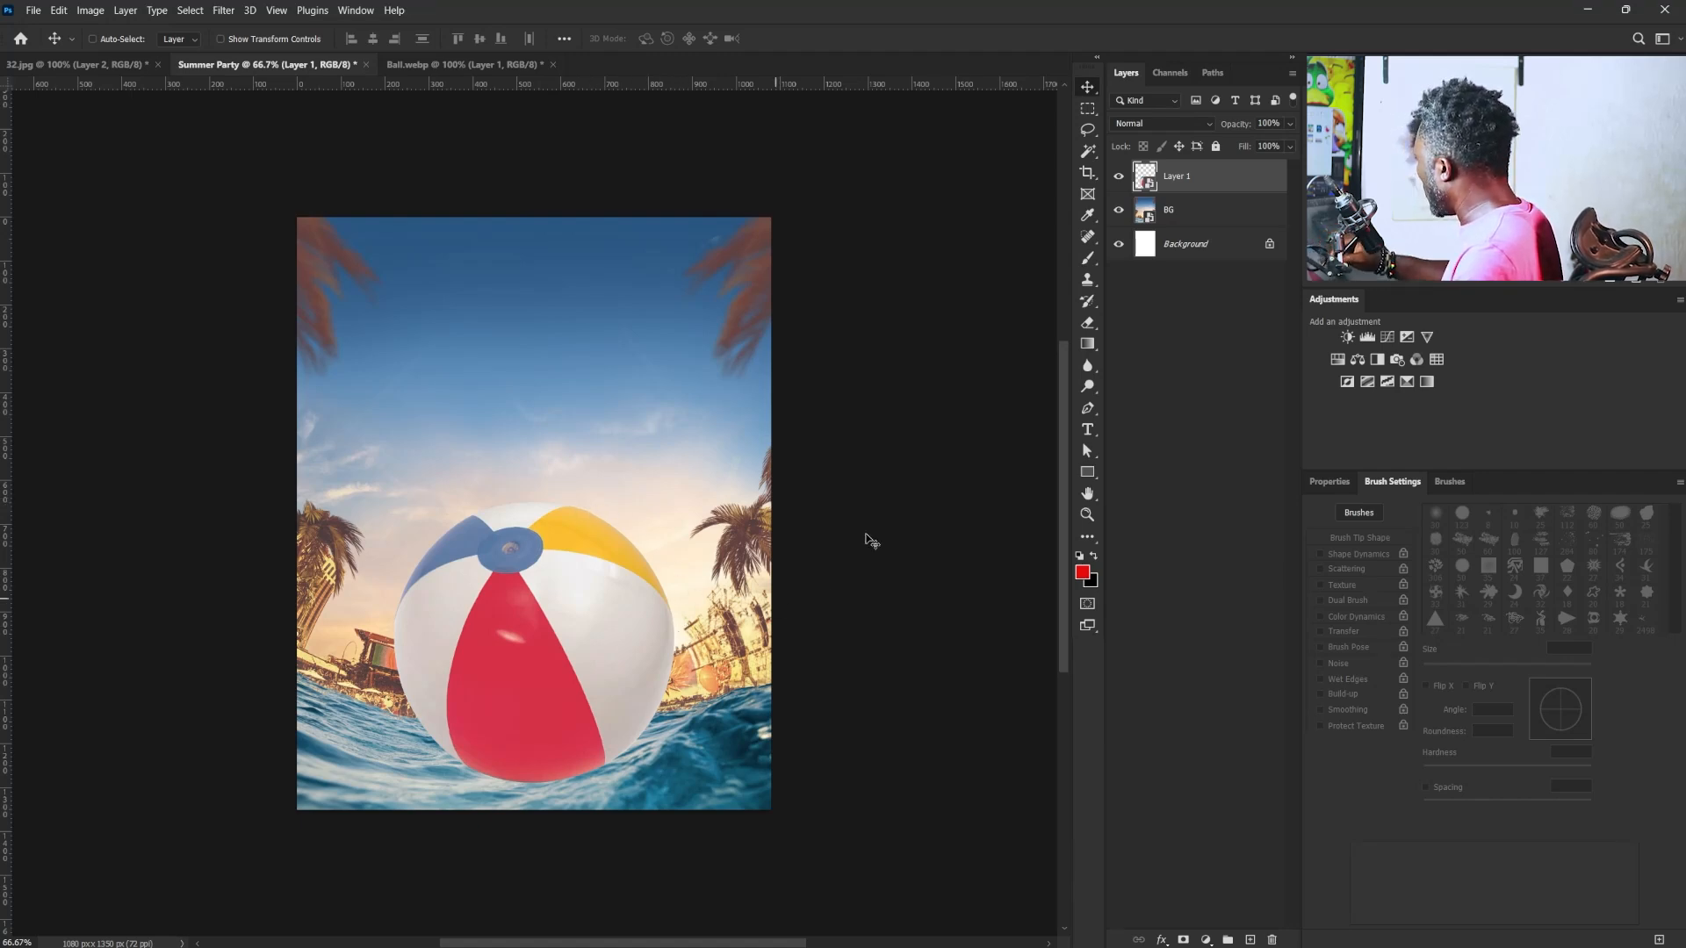
- Mask the ball layer to the ball's outline and add a black-filled layer between it and BG
ctrl+click(1144, 182)
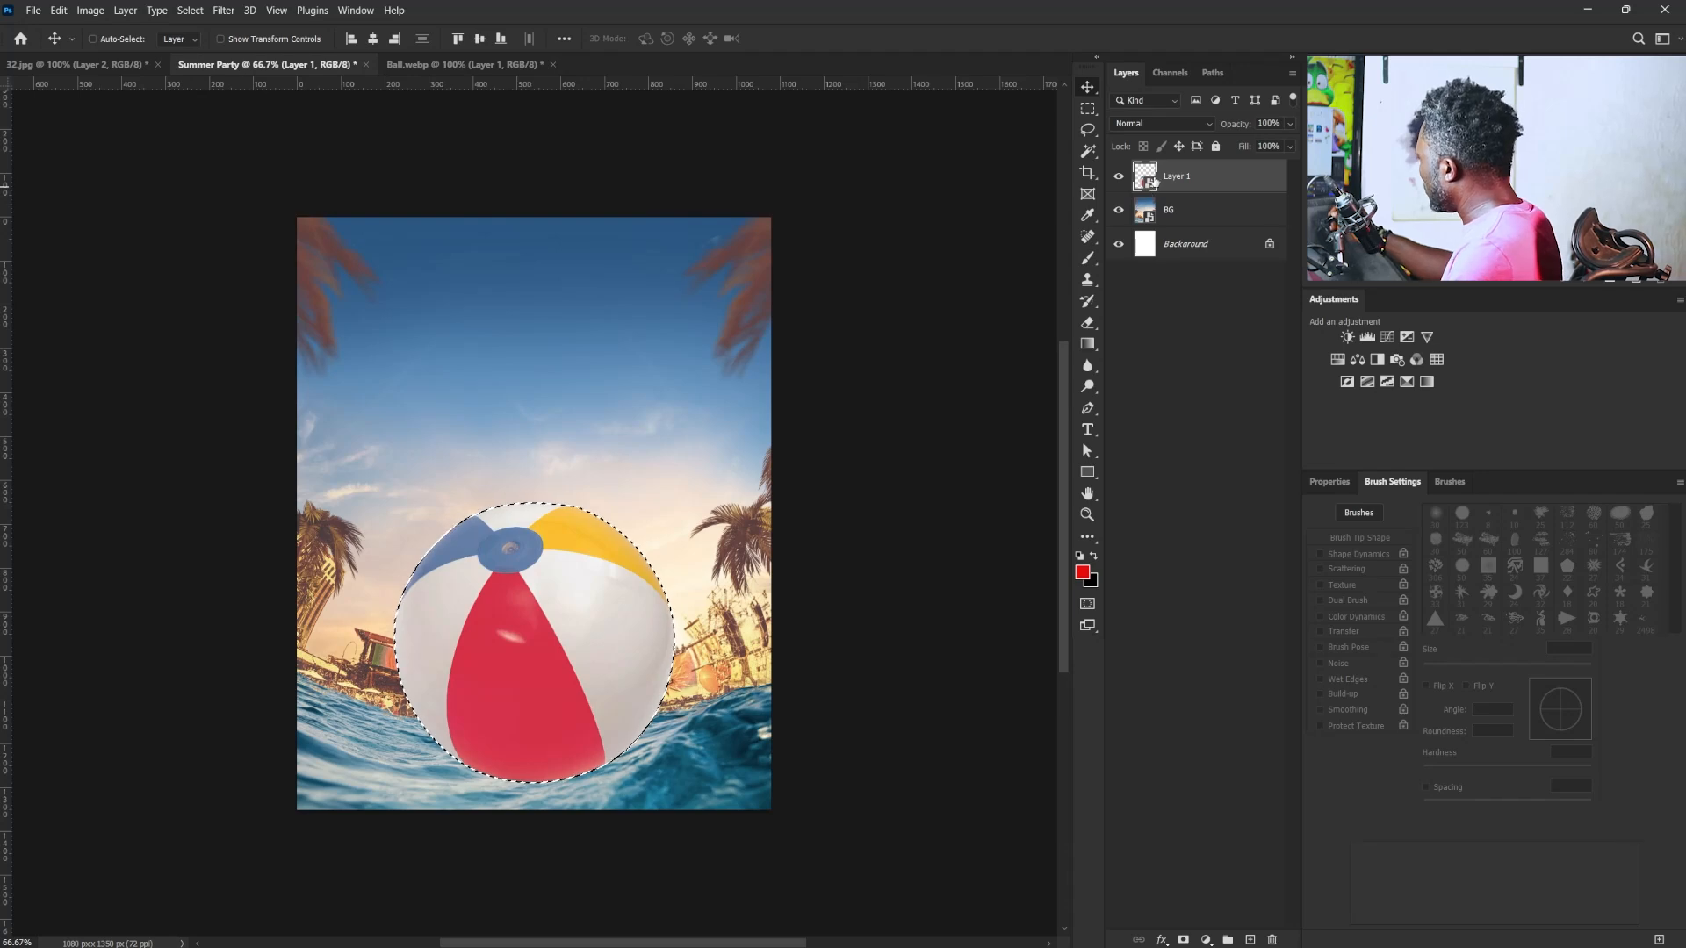
click(1184, 939)
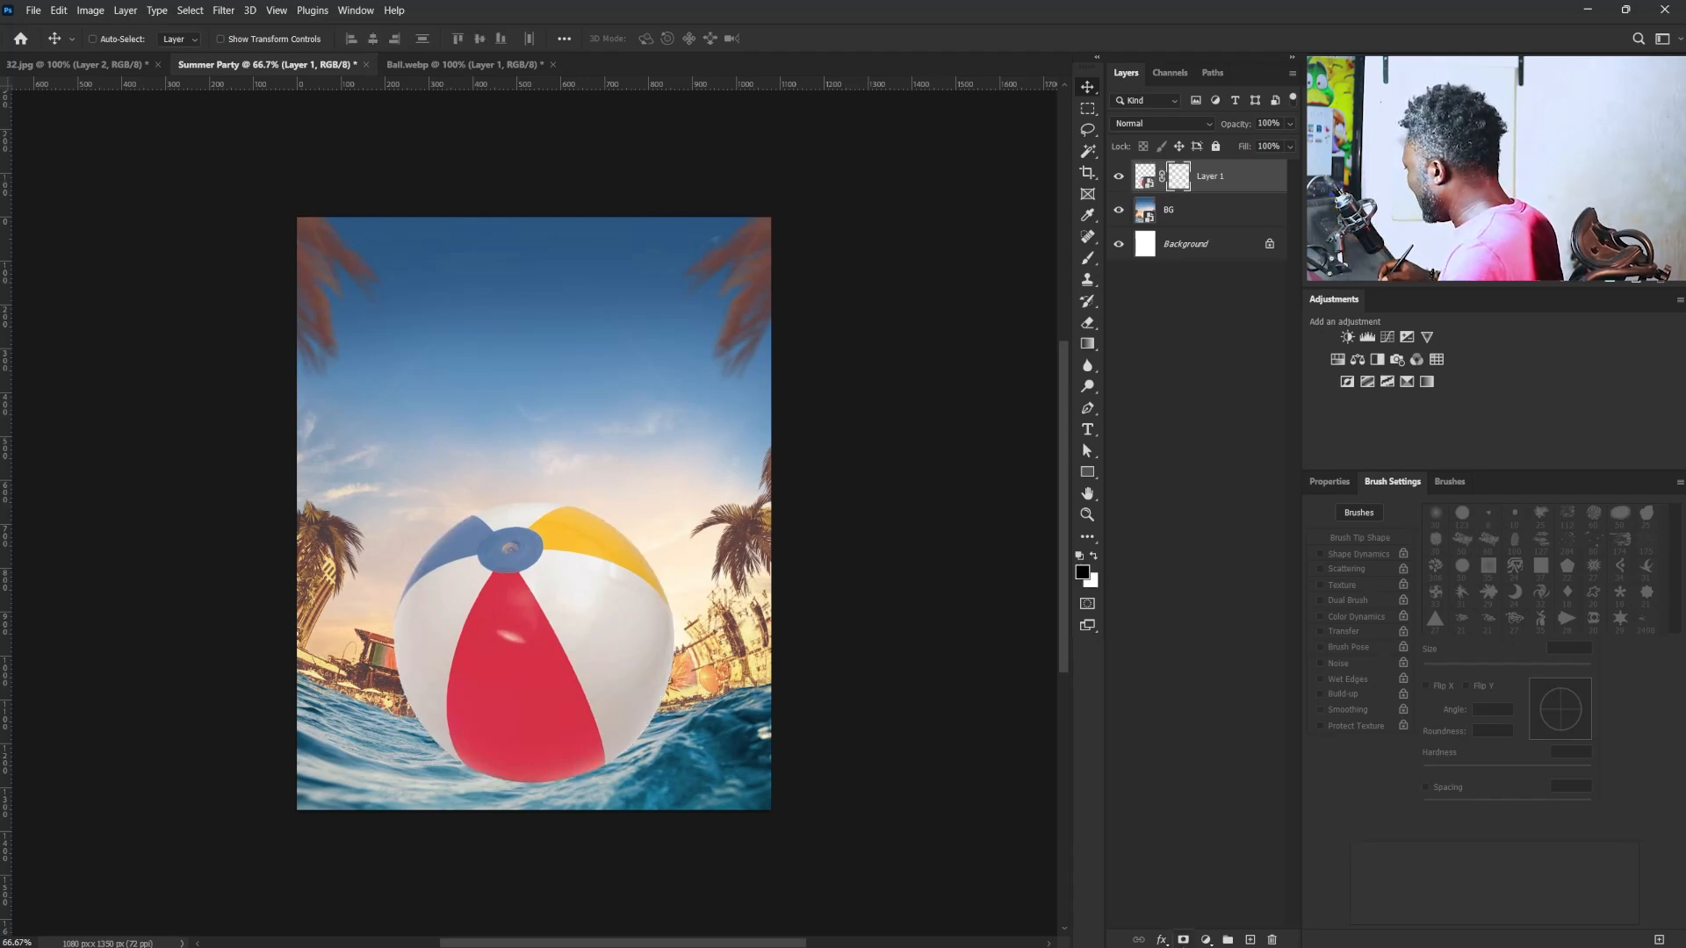
click(1191, 218)
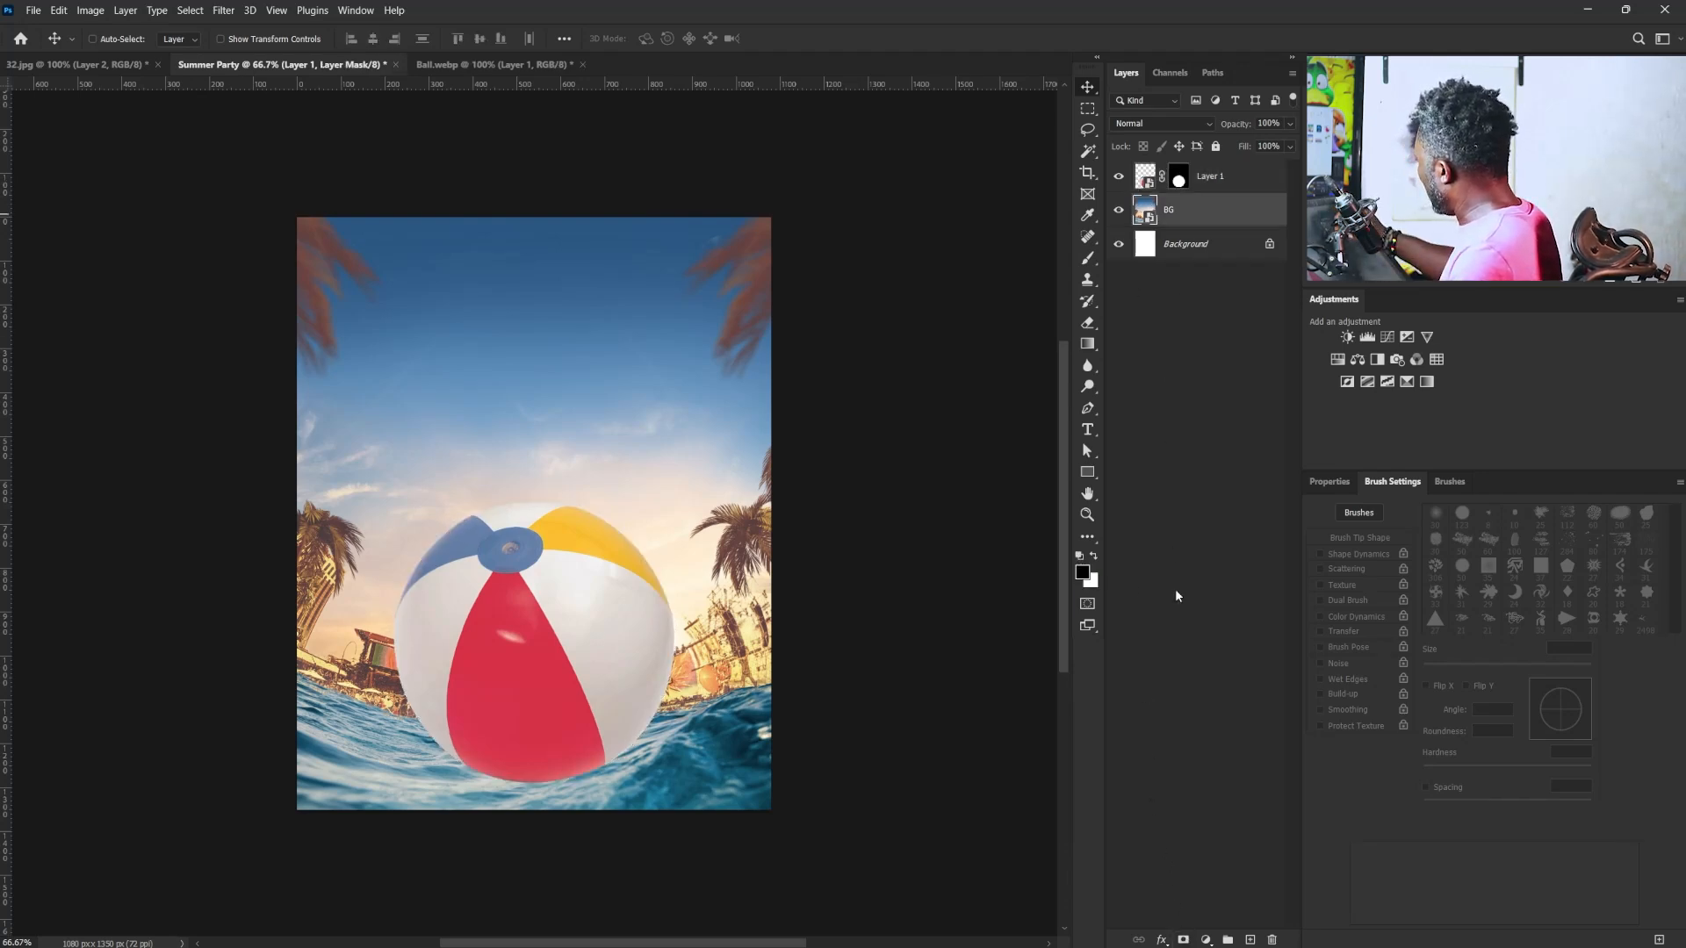
click(1251, 940)
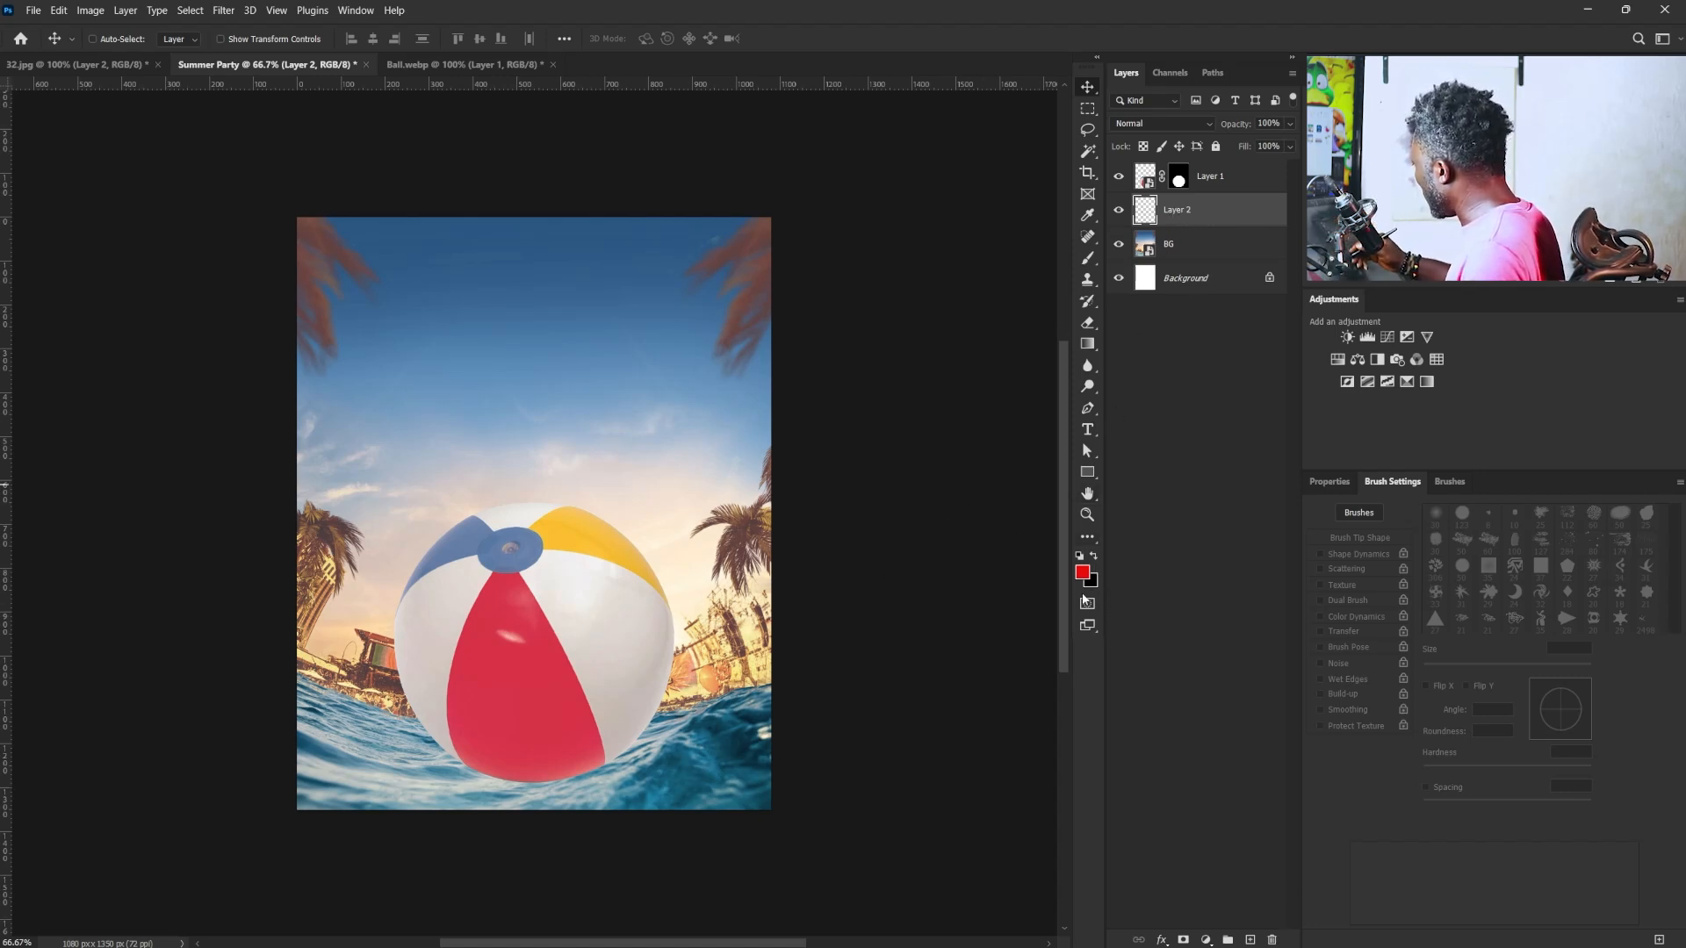
click(1089, 572)
click(1208, 256)
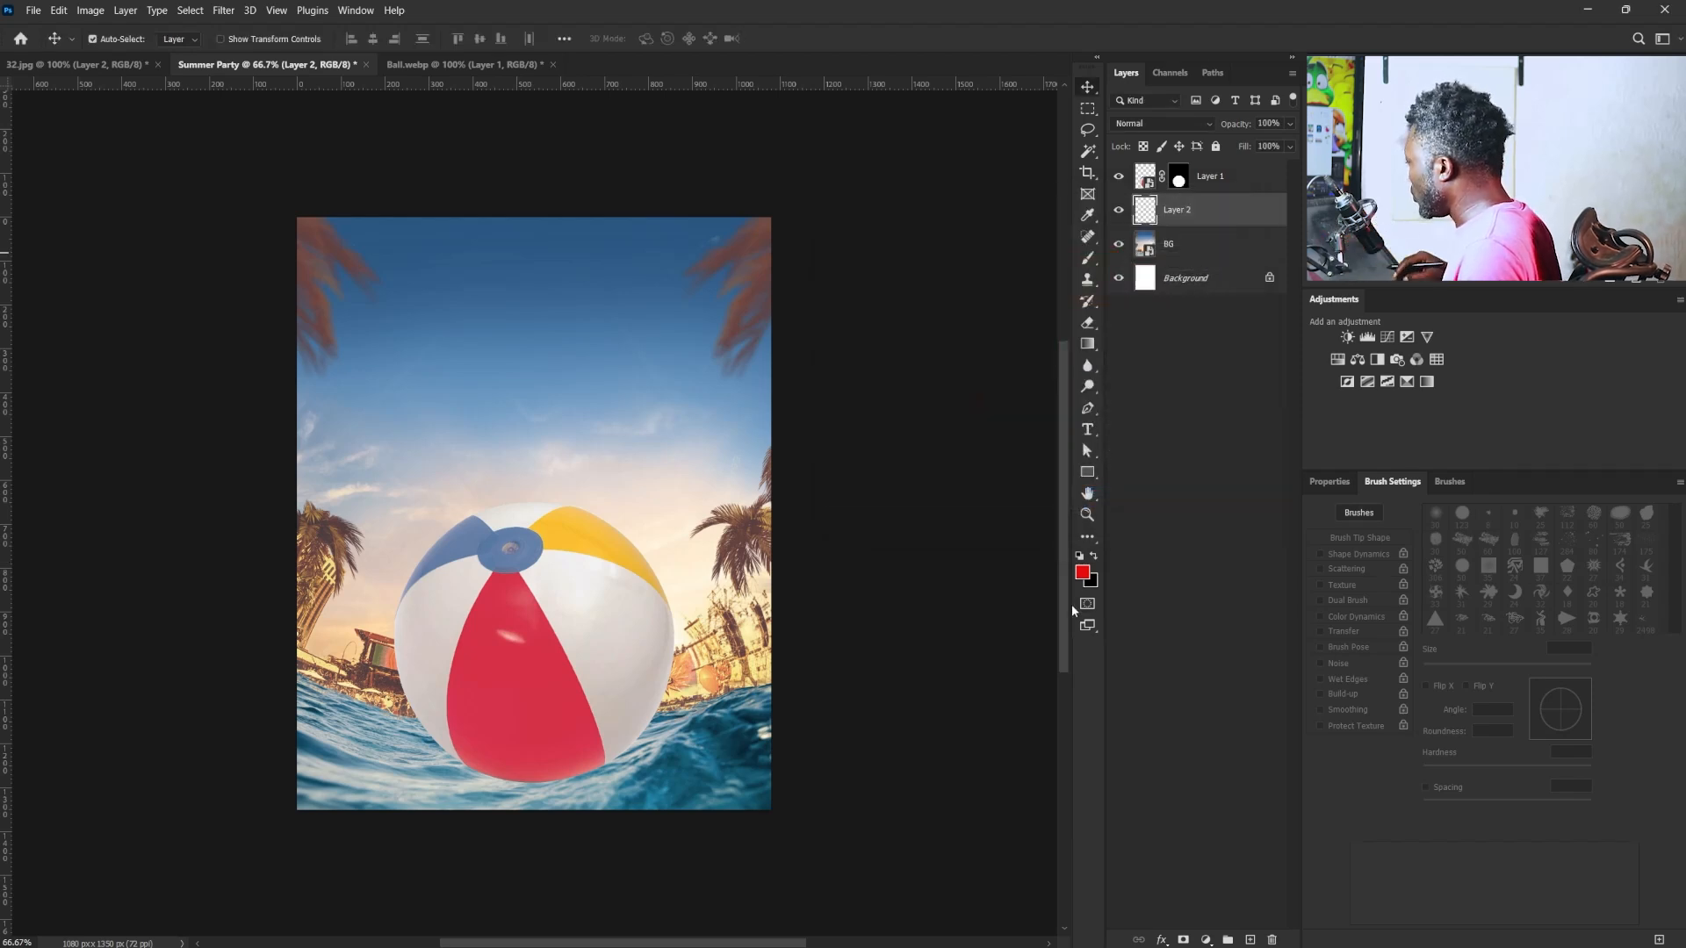
key(ctrl+BackSpace)
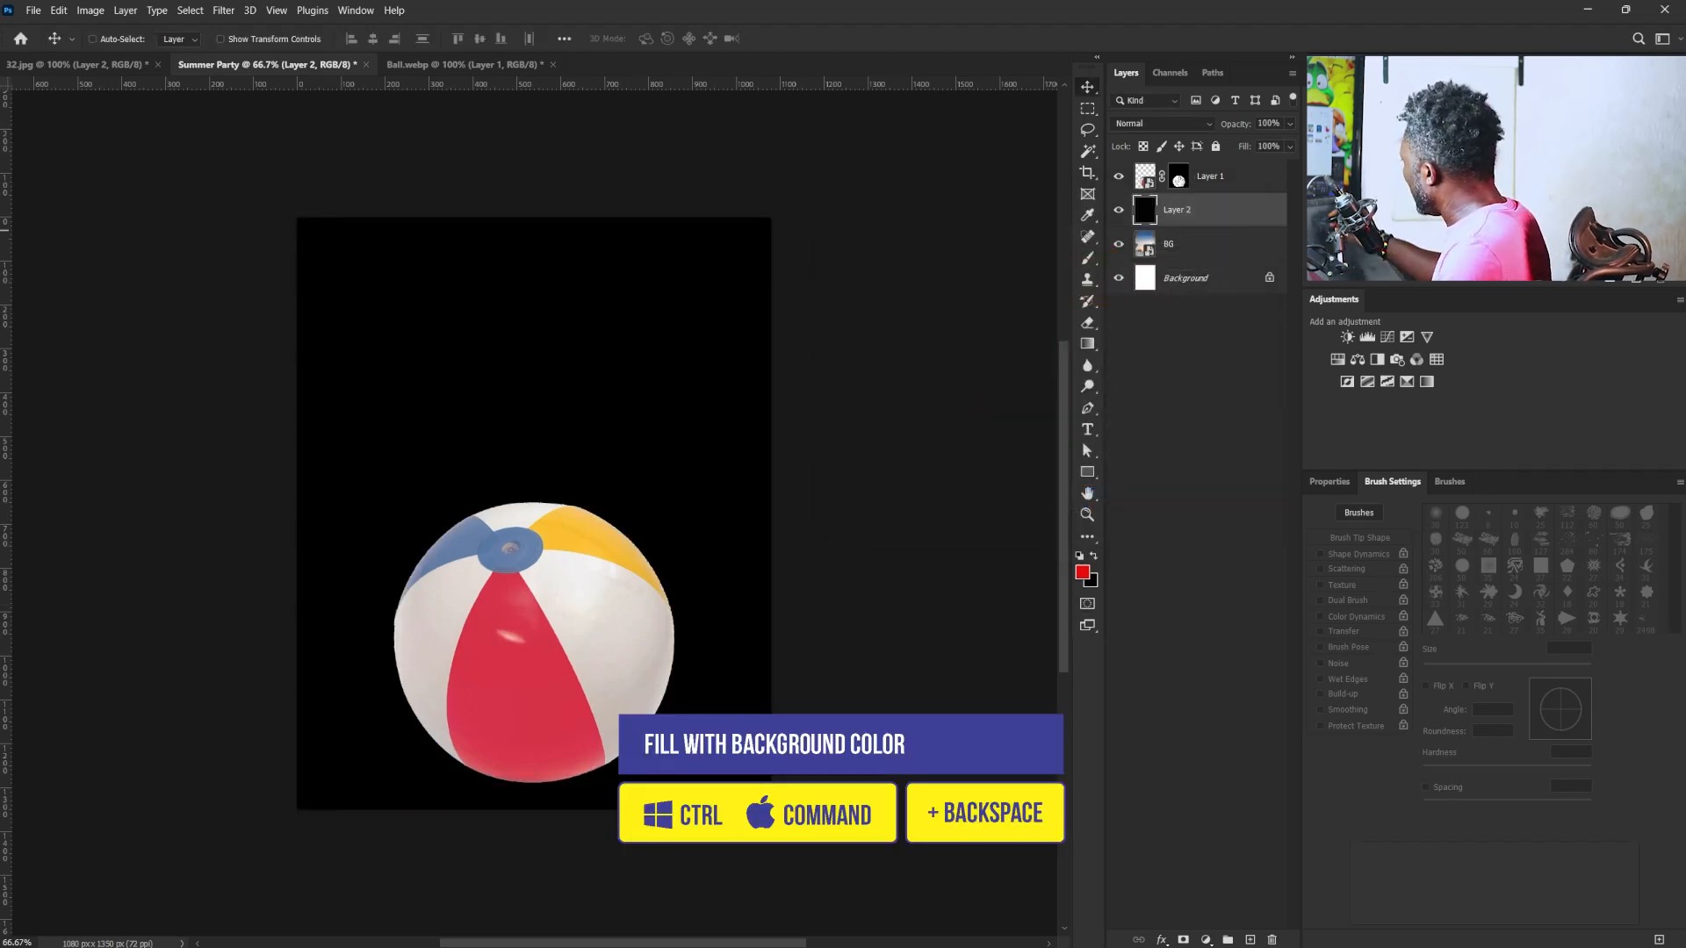
- Shrink the ball's mask with the Minimum filter at a 1 px radius preserving Squareness, and delete the black layer
click(1178, 177)
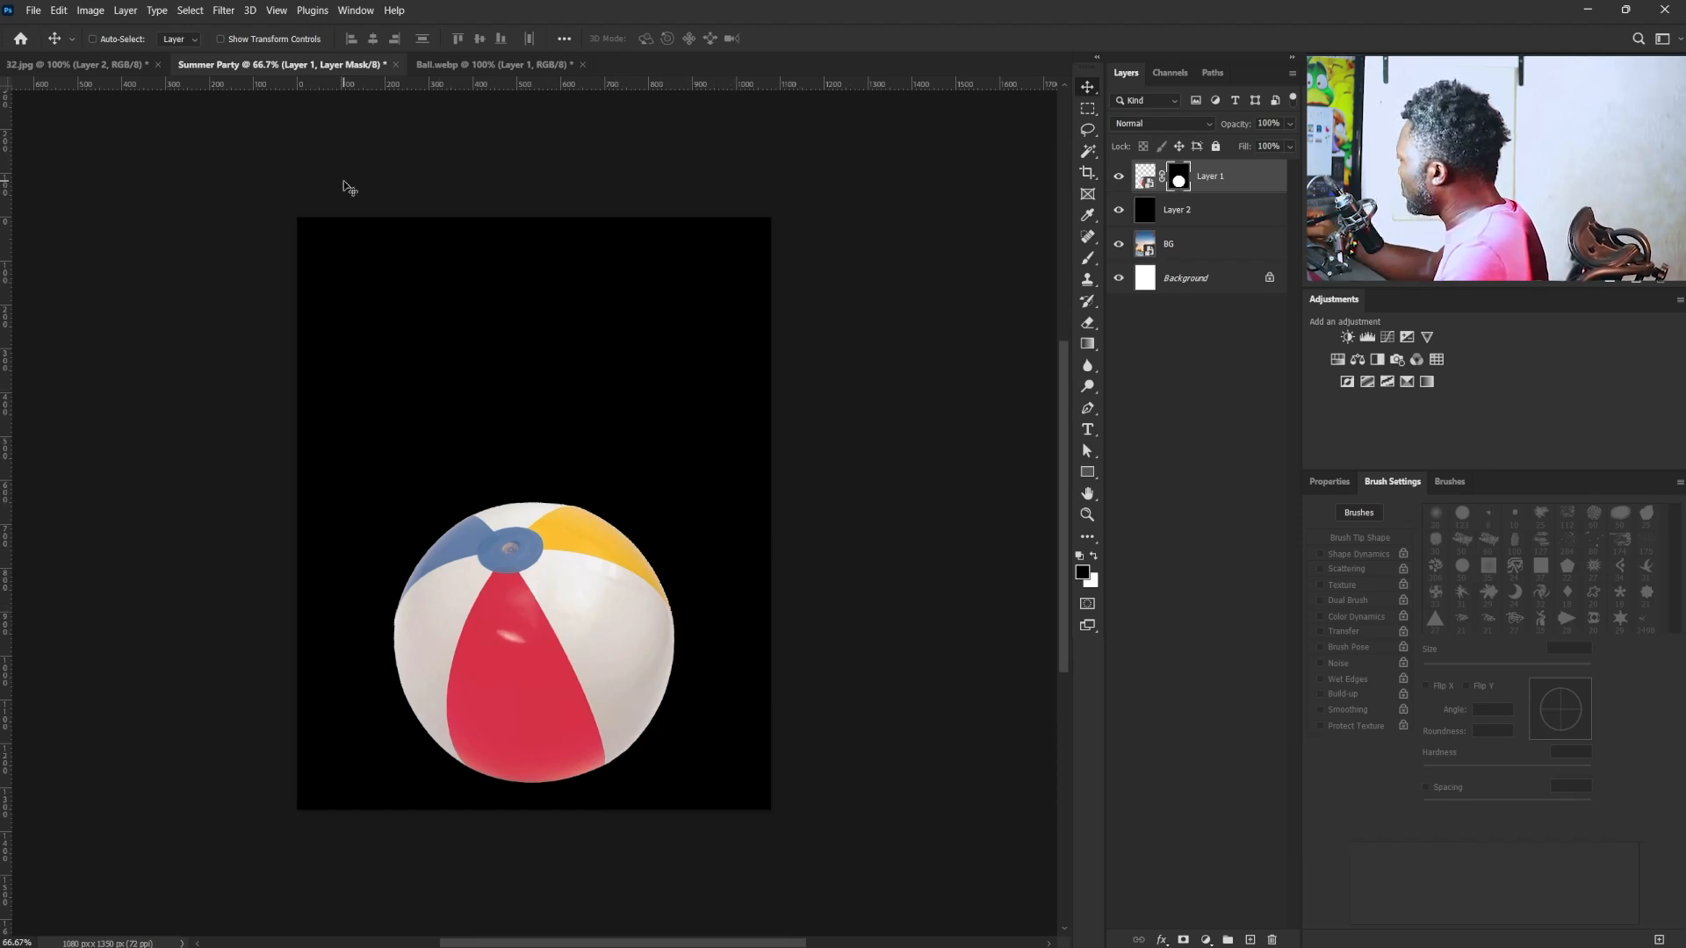
click(223, 10)
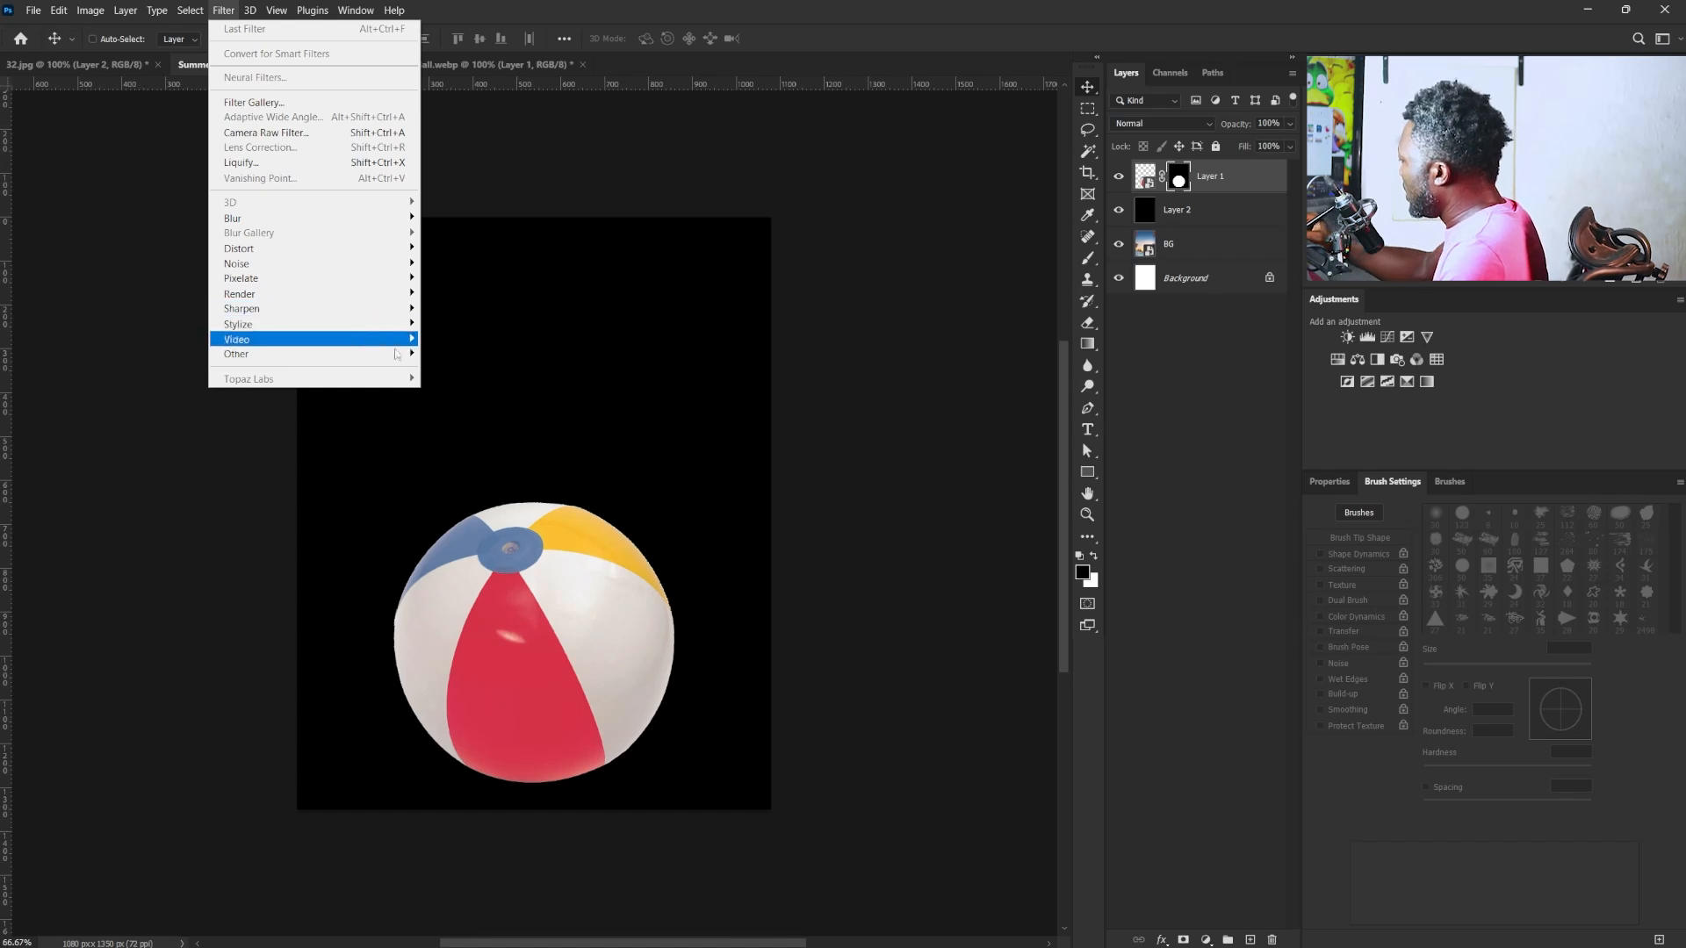
mouse_move(399, 353)
click(492, 418)
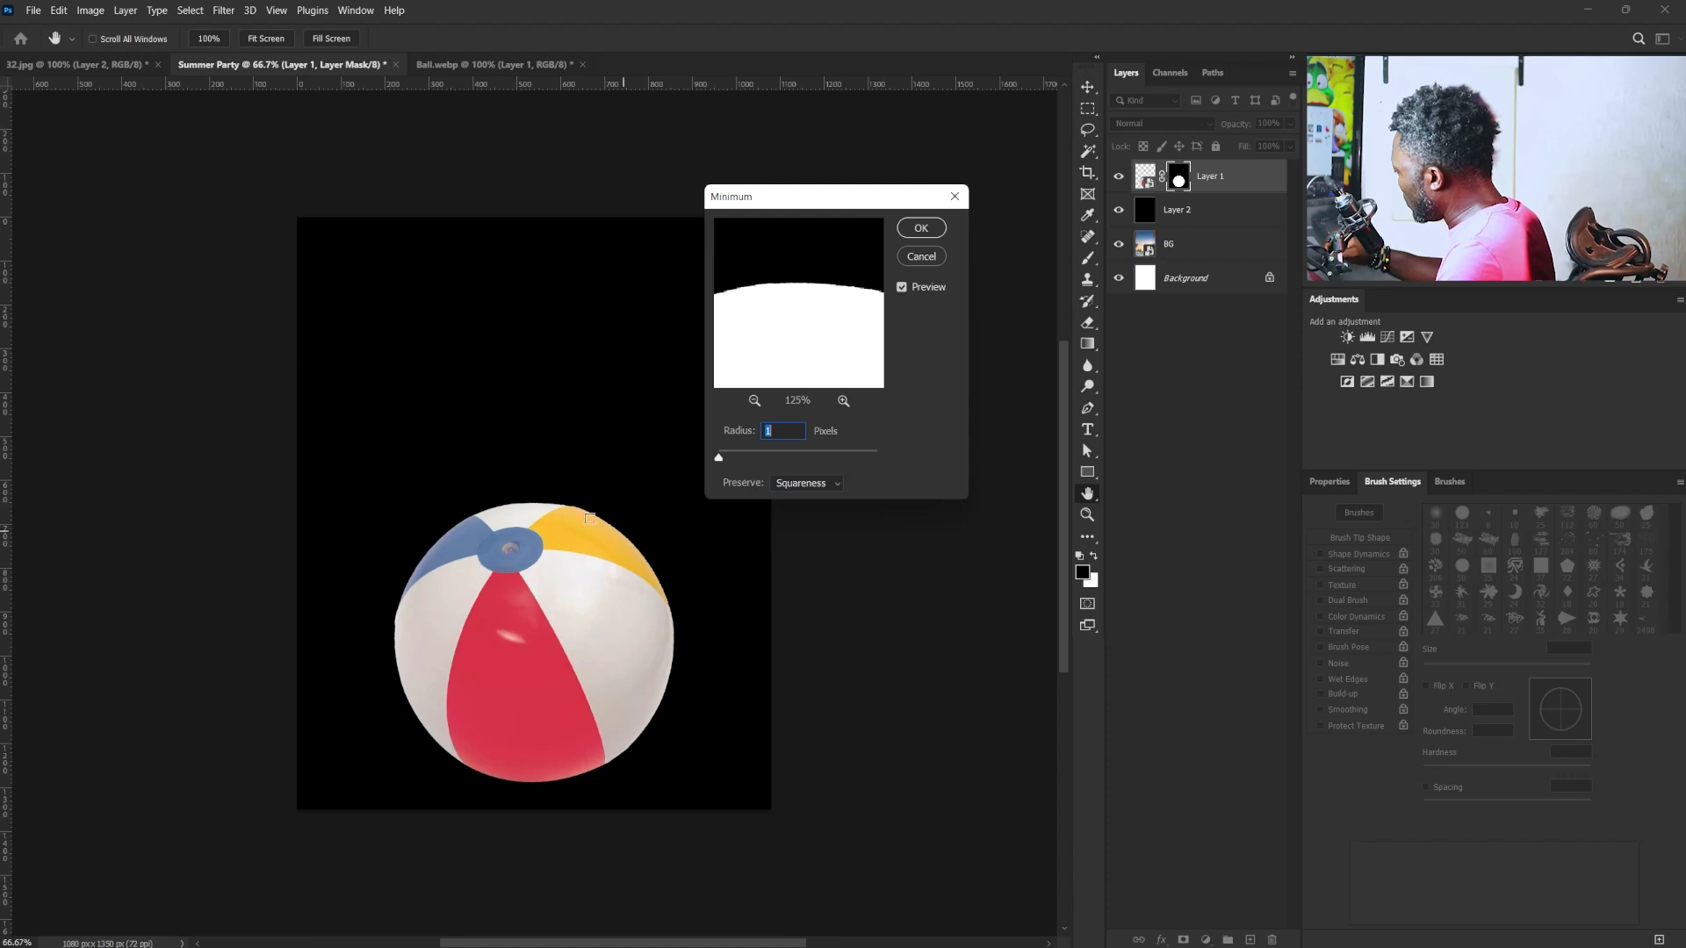
click(921, 229)
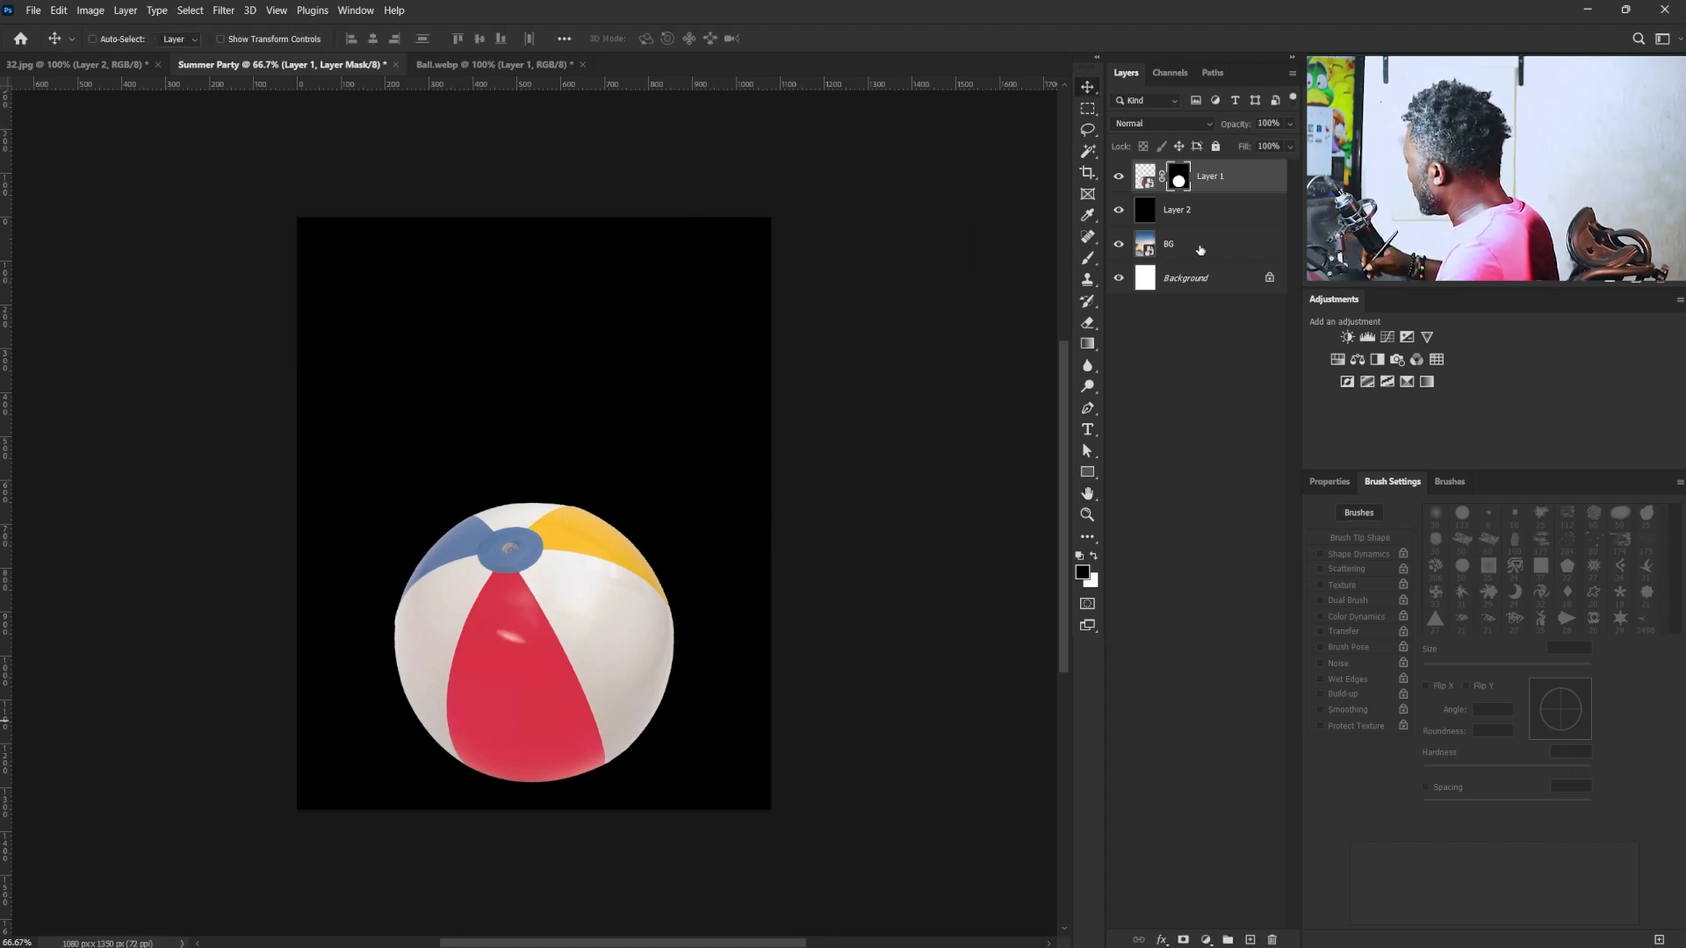
drag(1186, 214, 1273, 940)
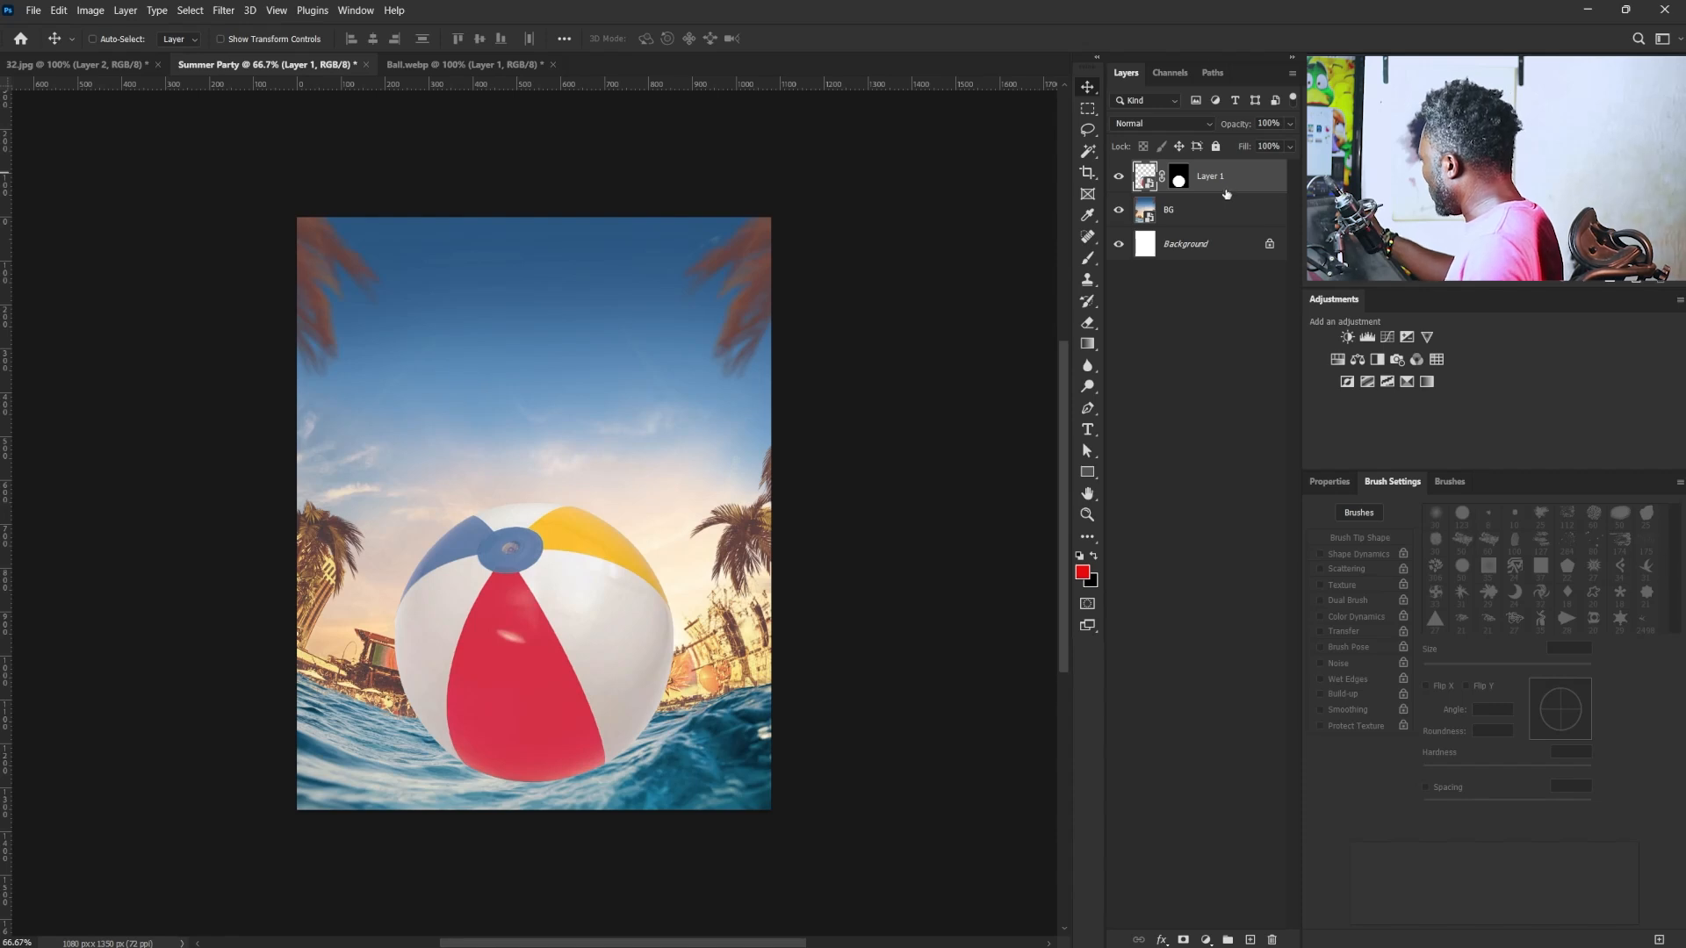
- Place the beach ball layer in a group and name the group Ball
key(ctrl+g)
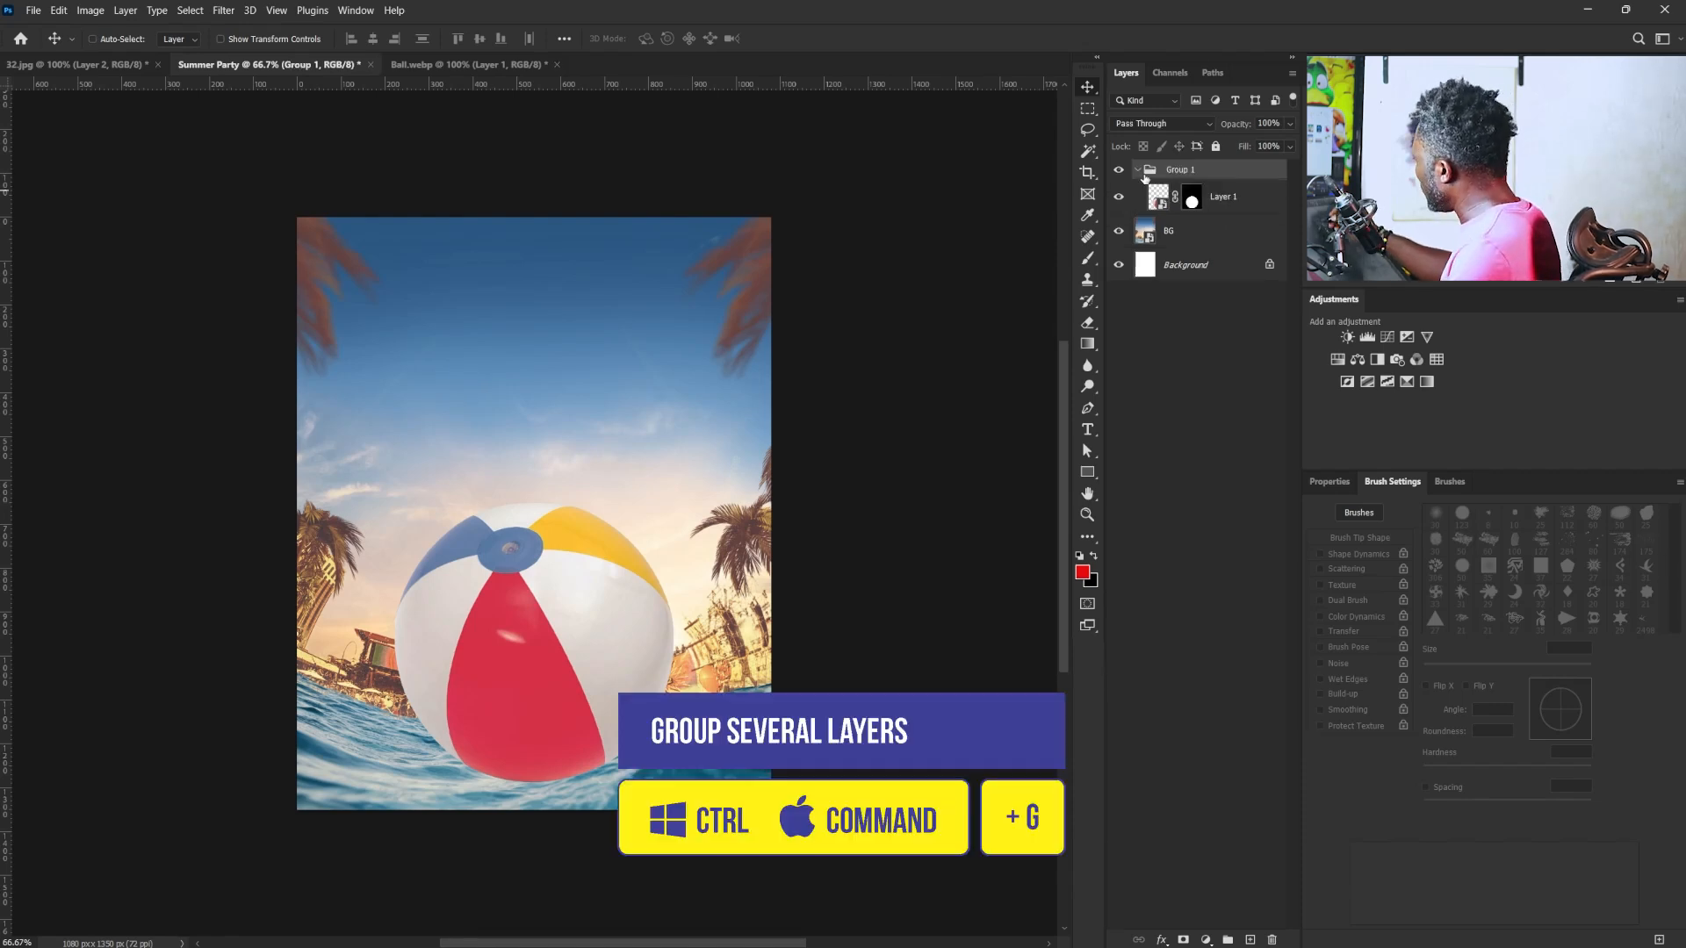
click(1137, 170)
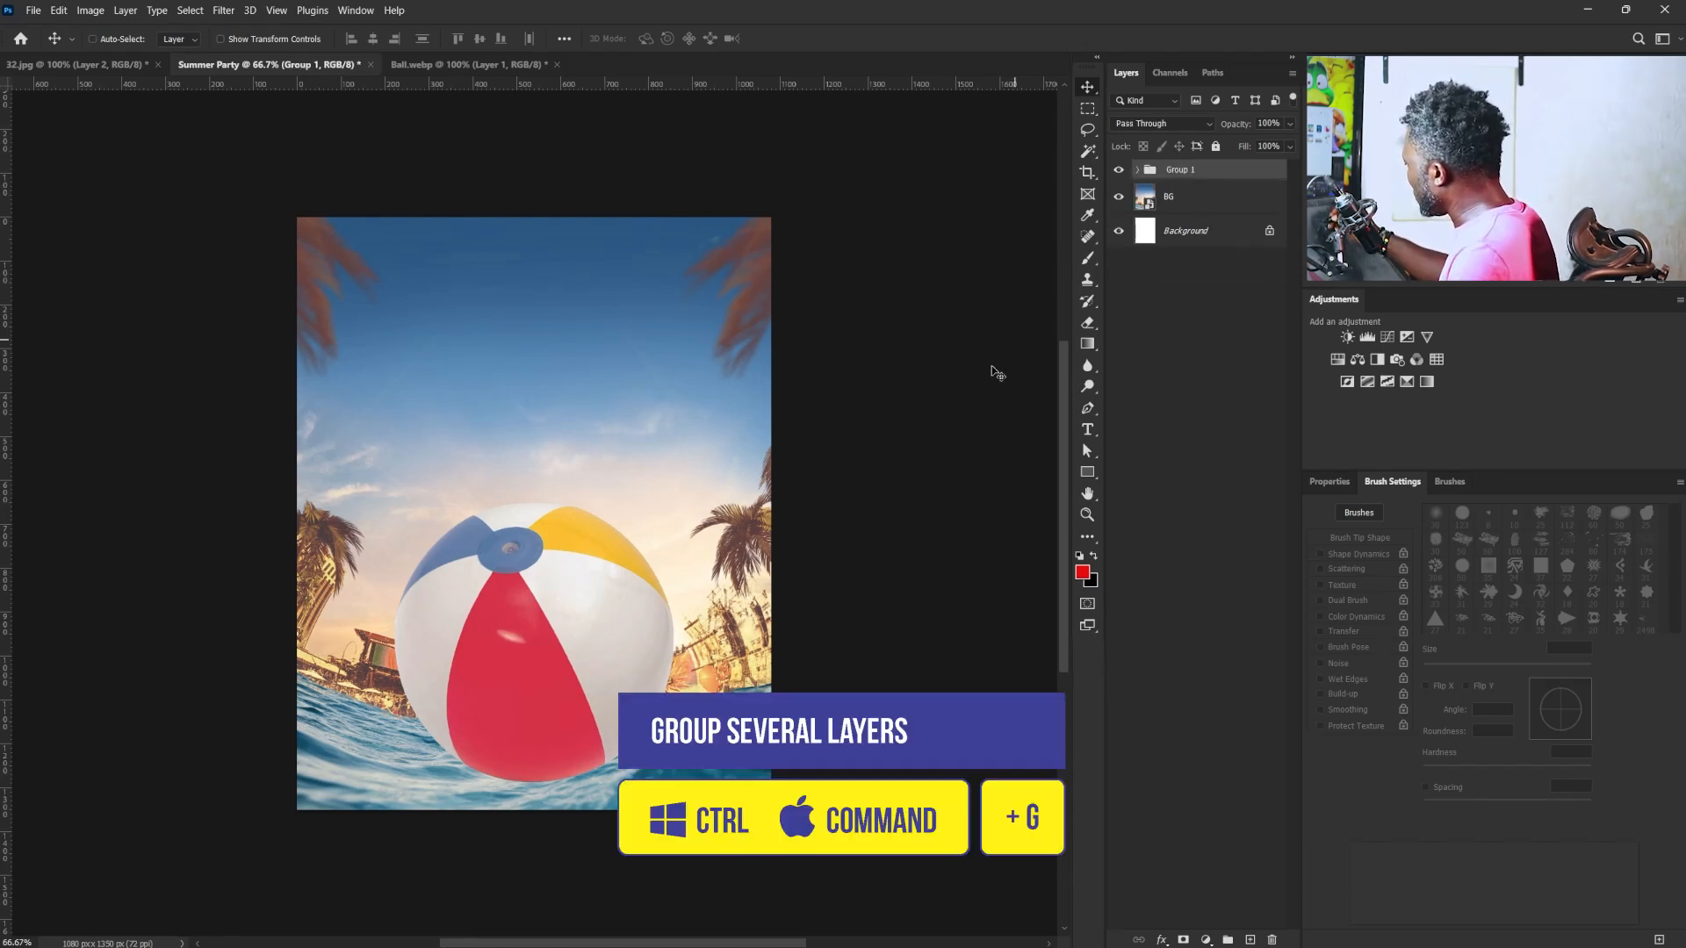
double_click(1182, 175)
text(Ball)
key(Return)
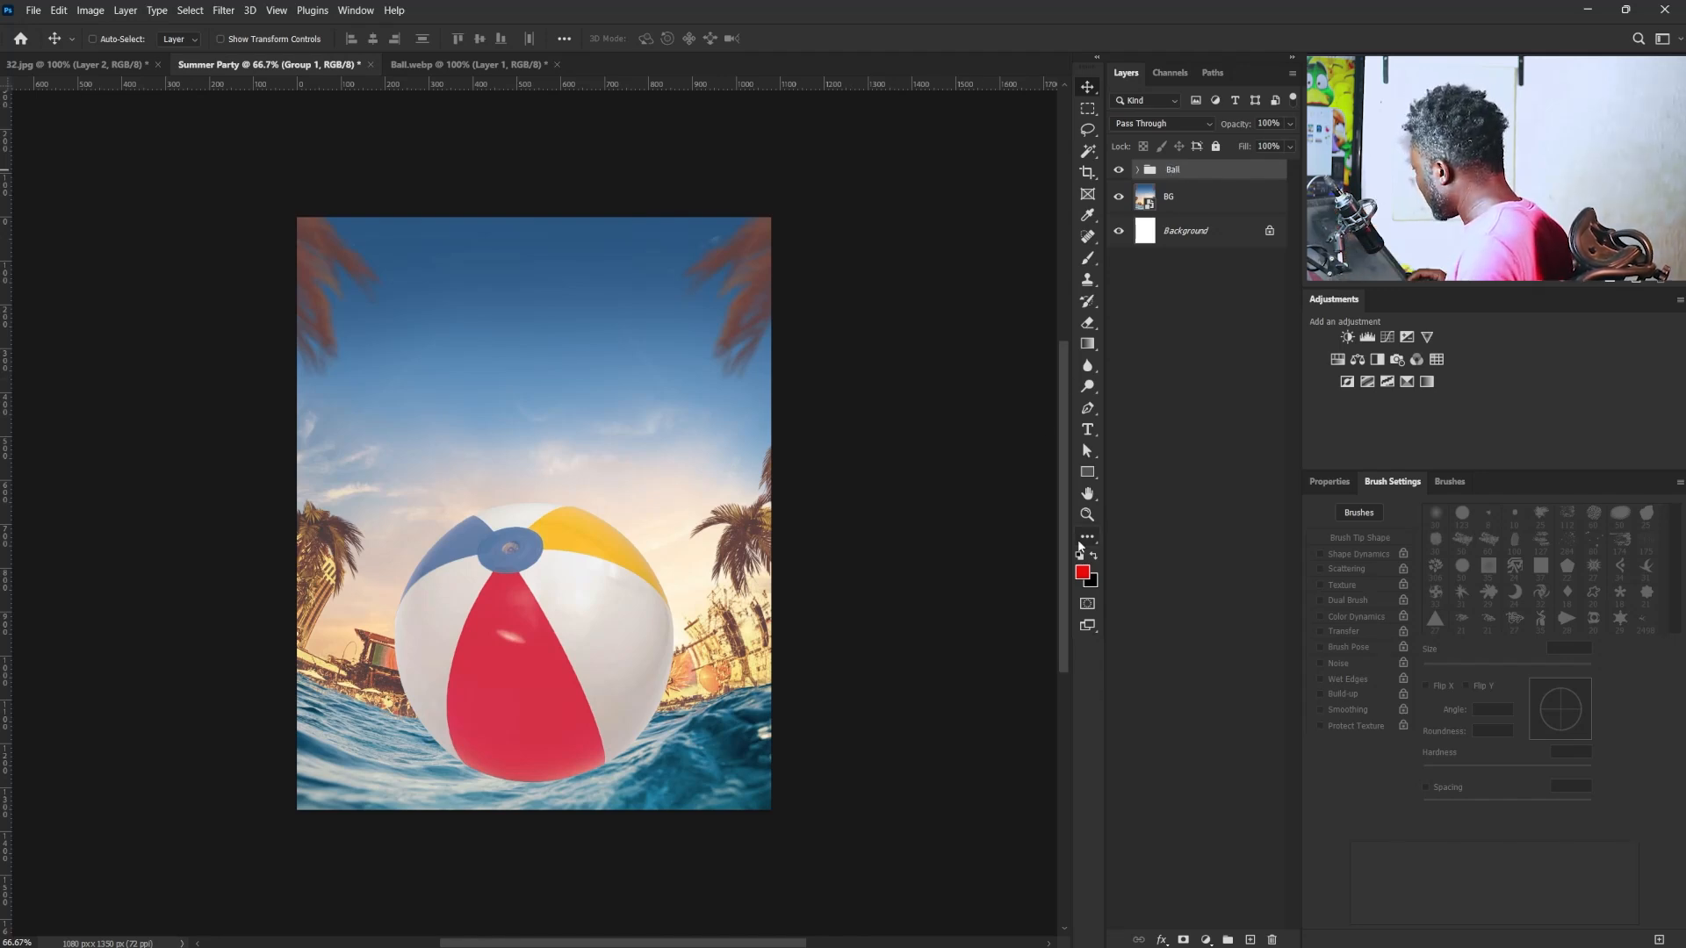
- Lasso a wavy area over the ball's submerged lower edge and hide it with an inverted mask on the Ball group
key(l)
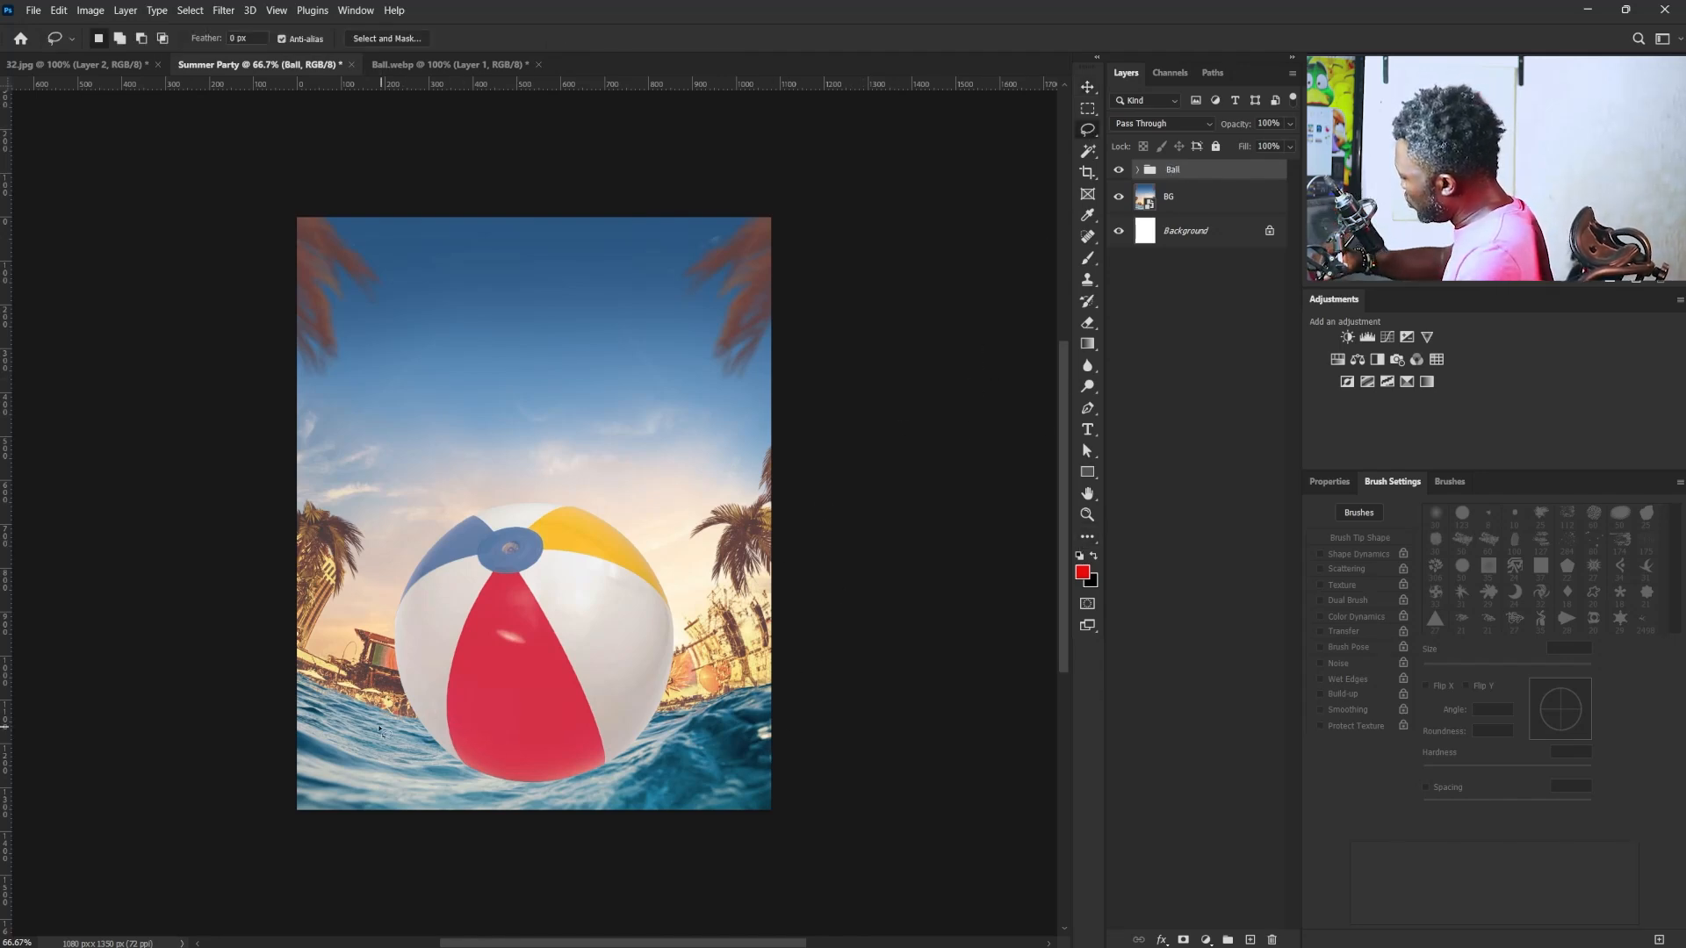
mouse_move(391, 745)
mouse_down()
mouse_move(632, 749)
mouse_move(689, 801)
mouse_move(413, 790)
mouse_move(353, 722)
mouse_up()
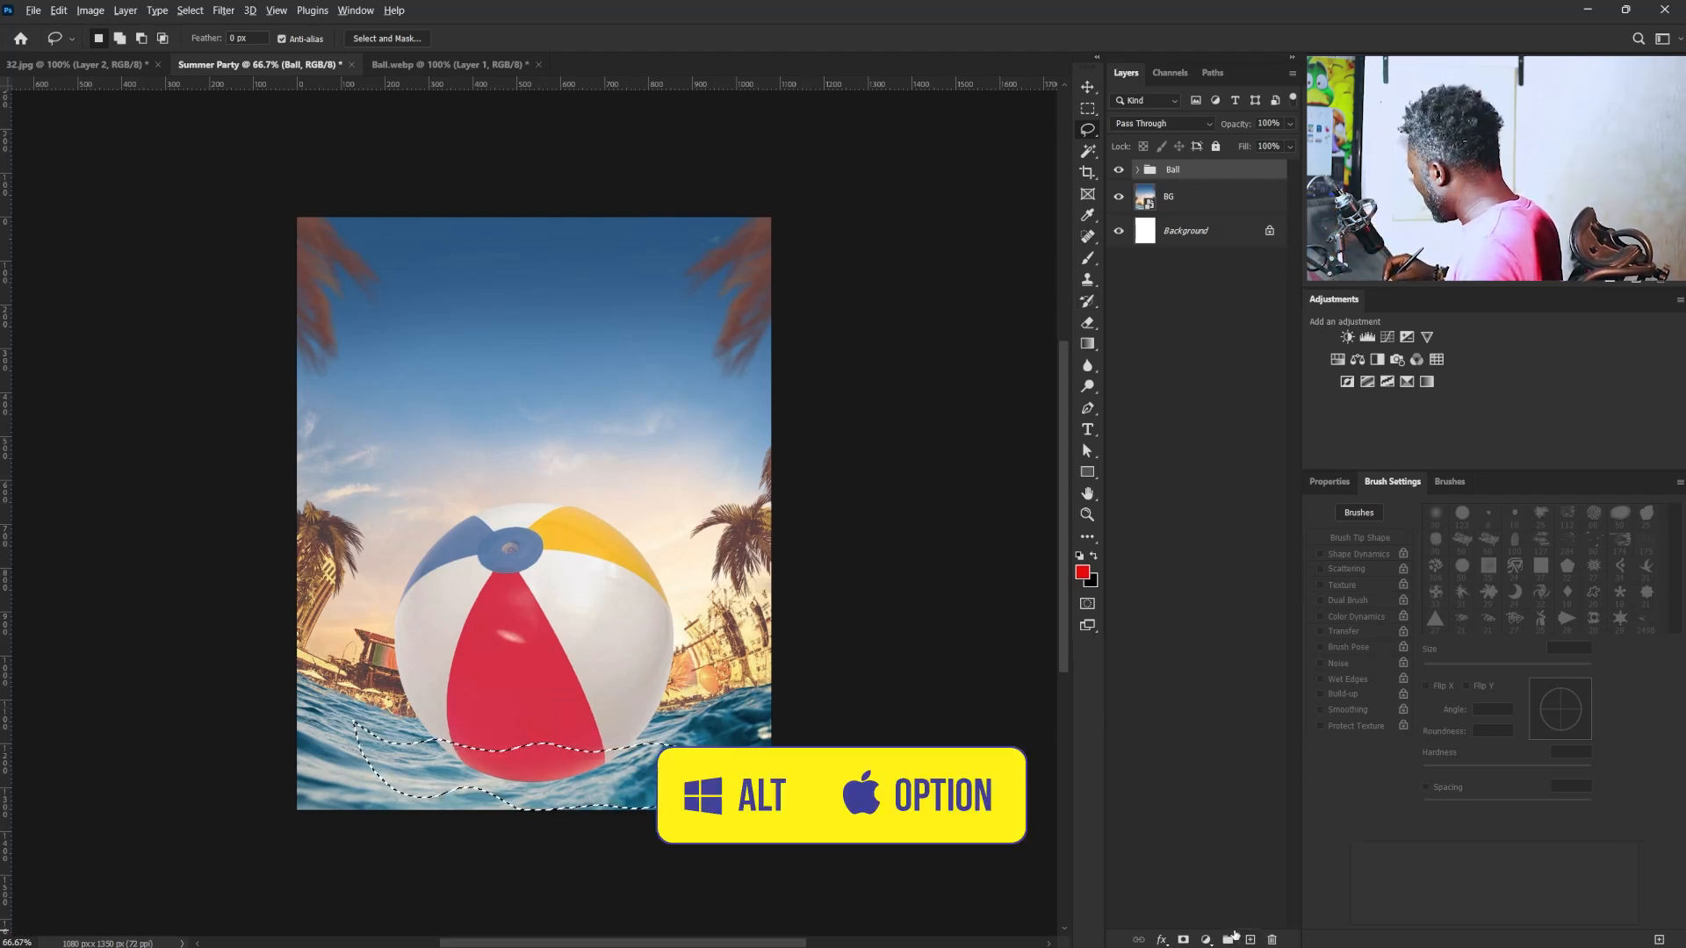
alt+click(1184, 939)
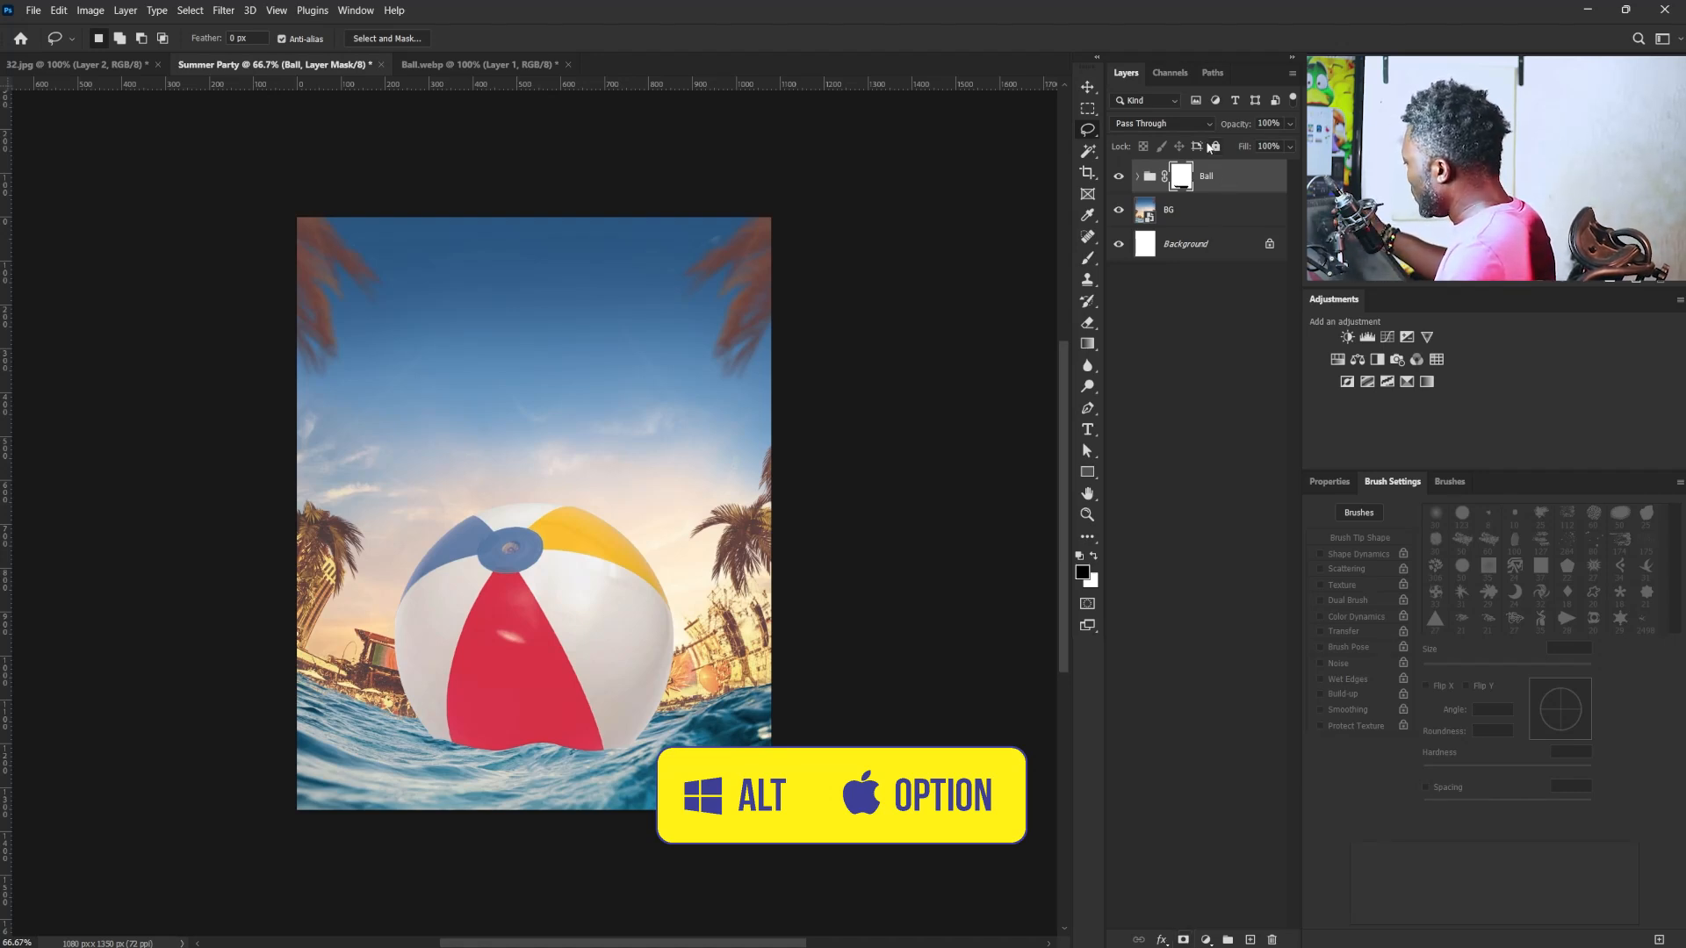
click(1088, 90)
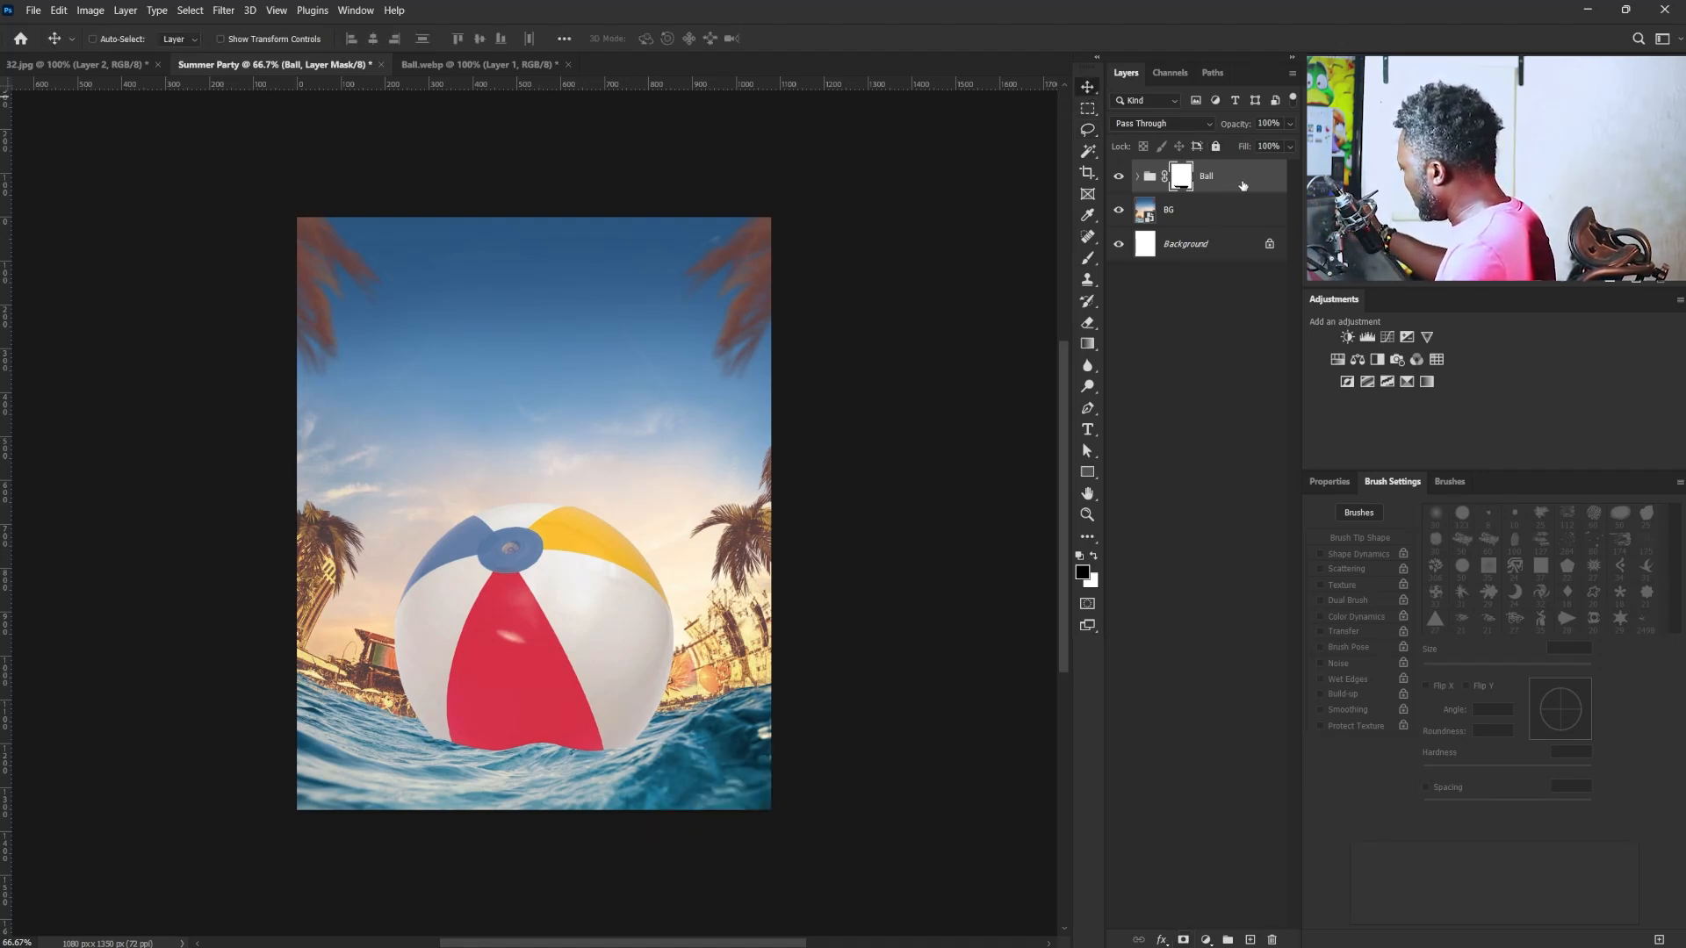
- Add a new layer above the Ball group and render black-and-white Clouds on it using the default colors
click(1250, 940)
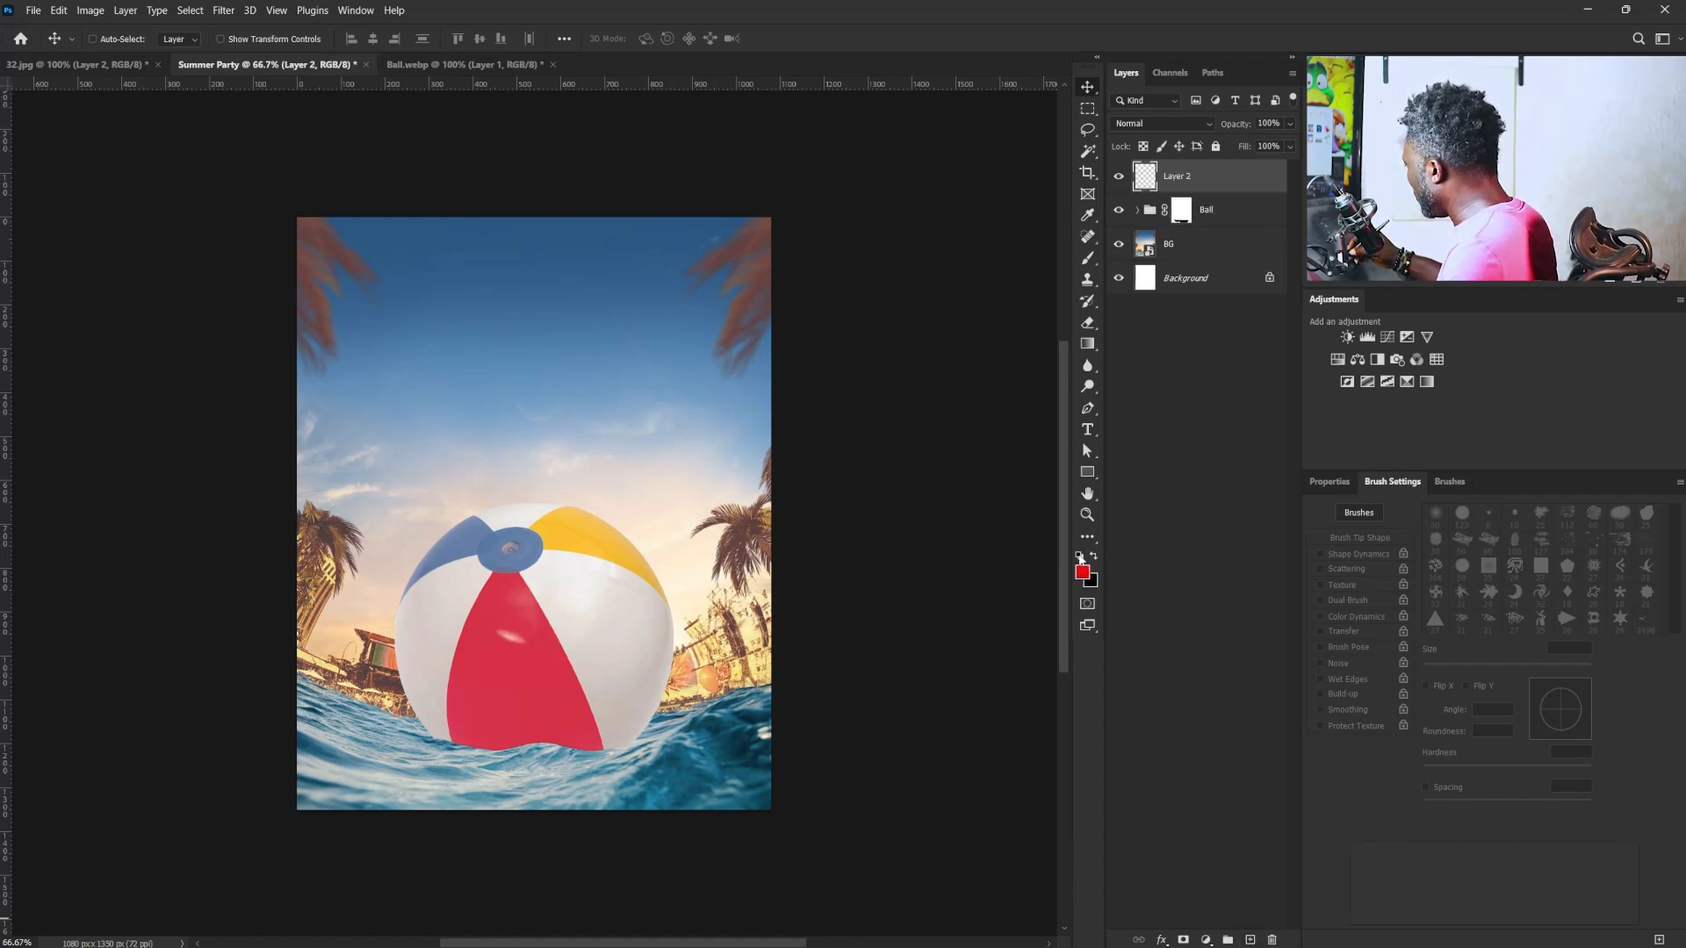
click(1082, 559)
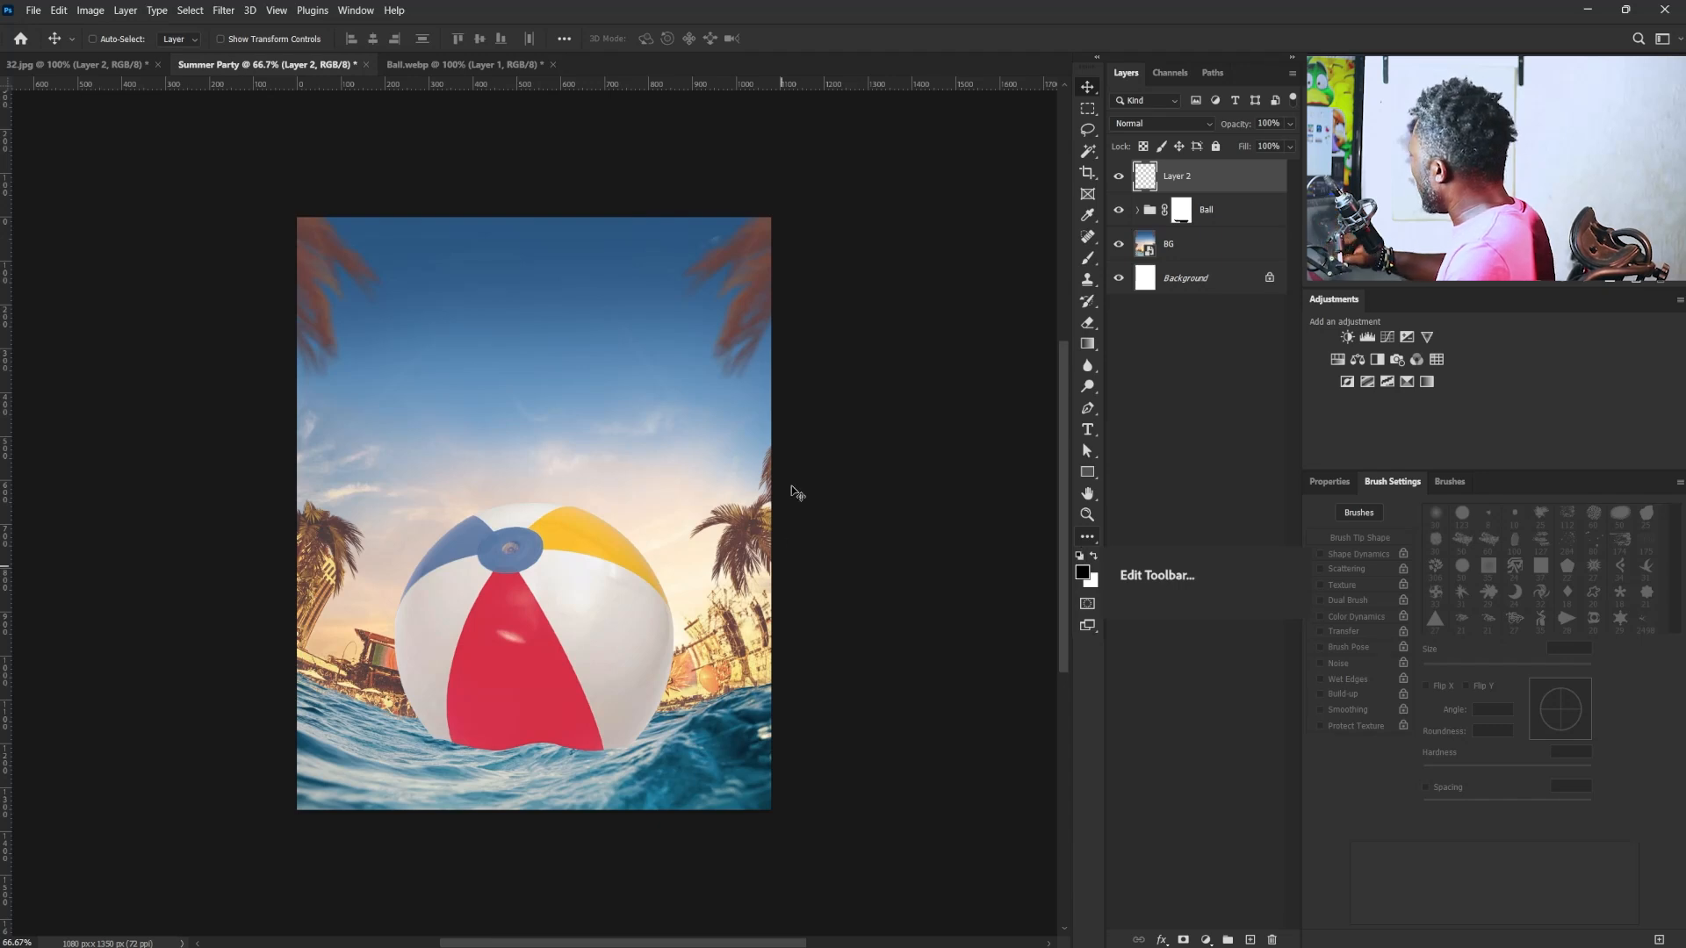
click(223, 11)
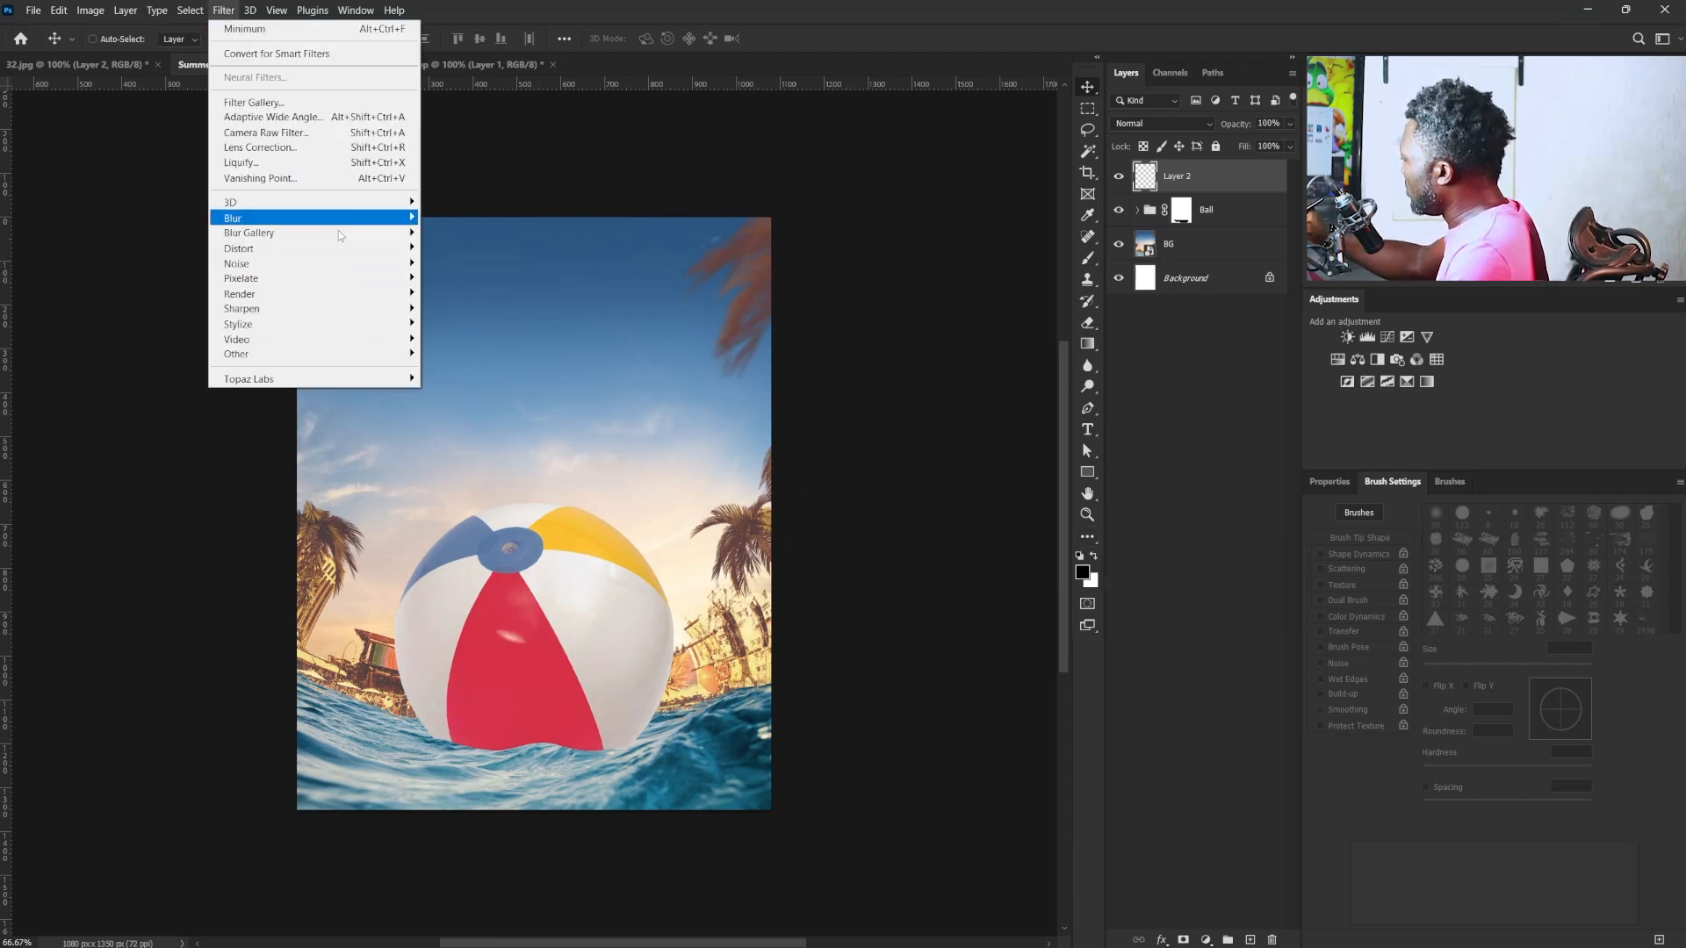
mouse_move(360, 295)
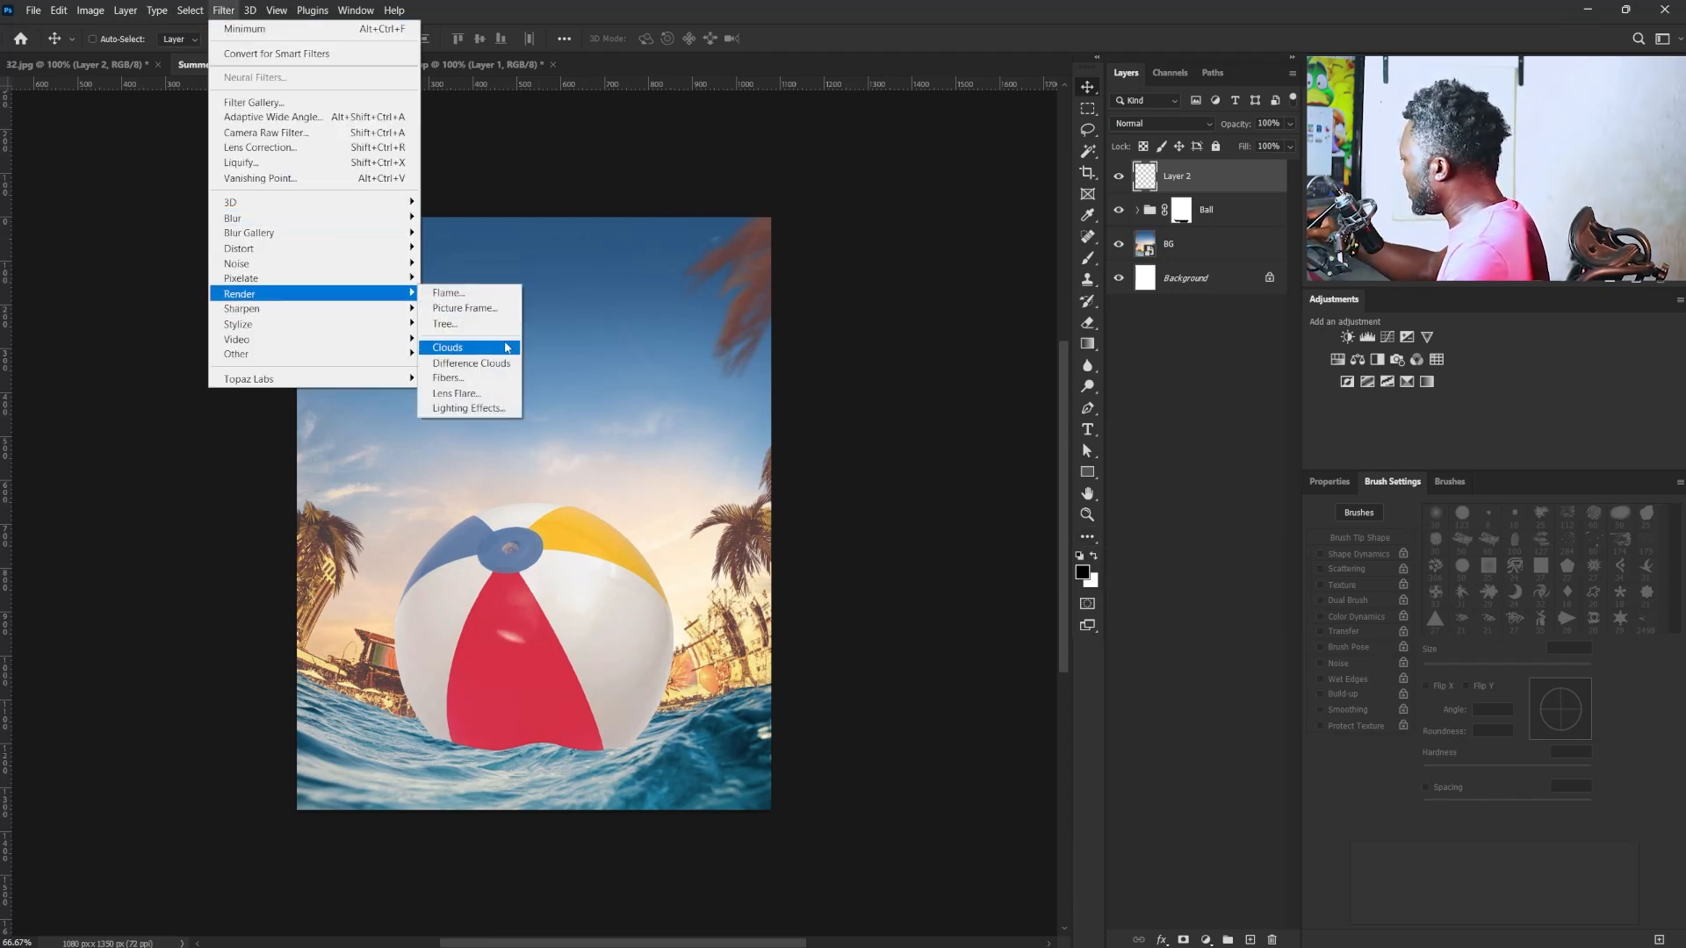
key(Return)
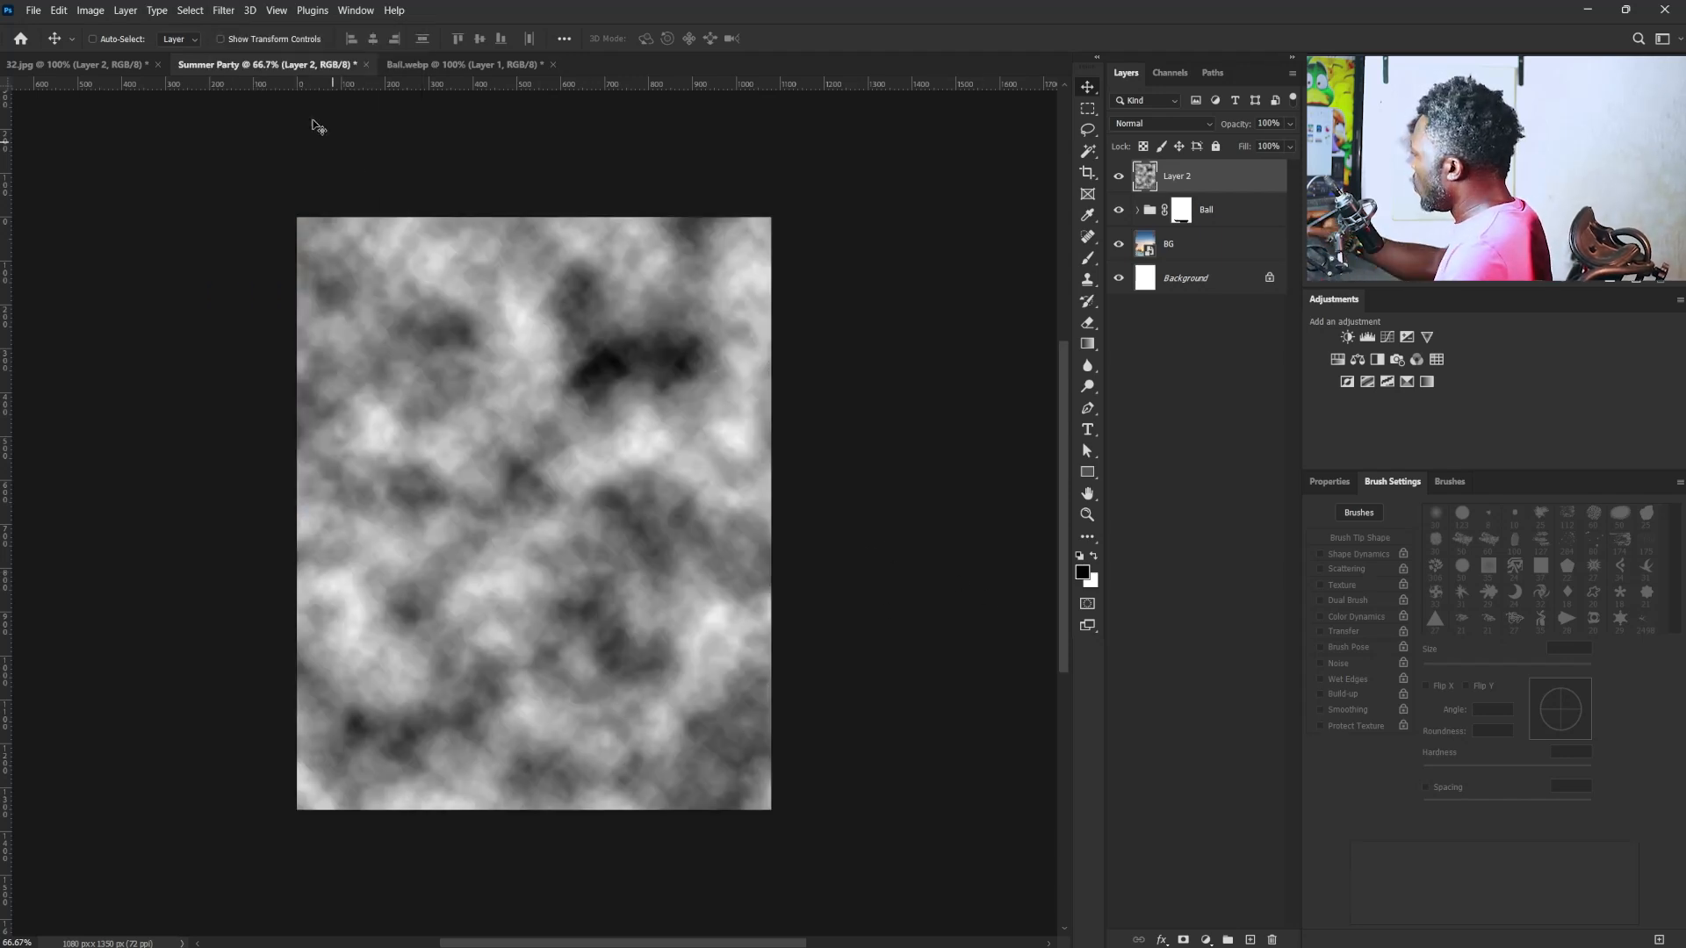
- Apply the Chrome sketch filter to the clouds layer with Detail 4 and Smoothness 7
click(223, 11)
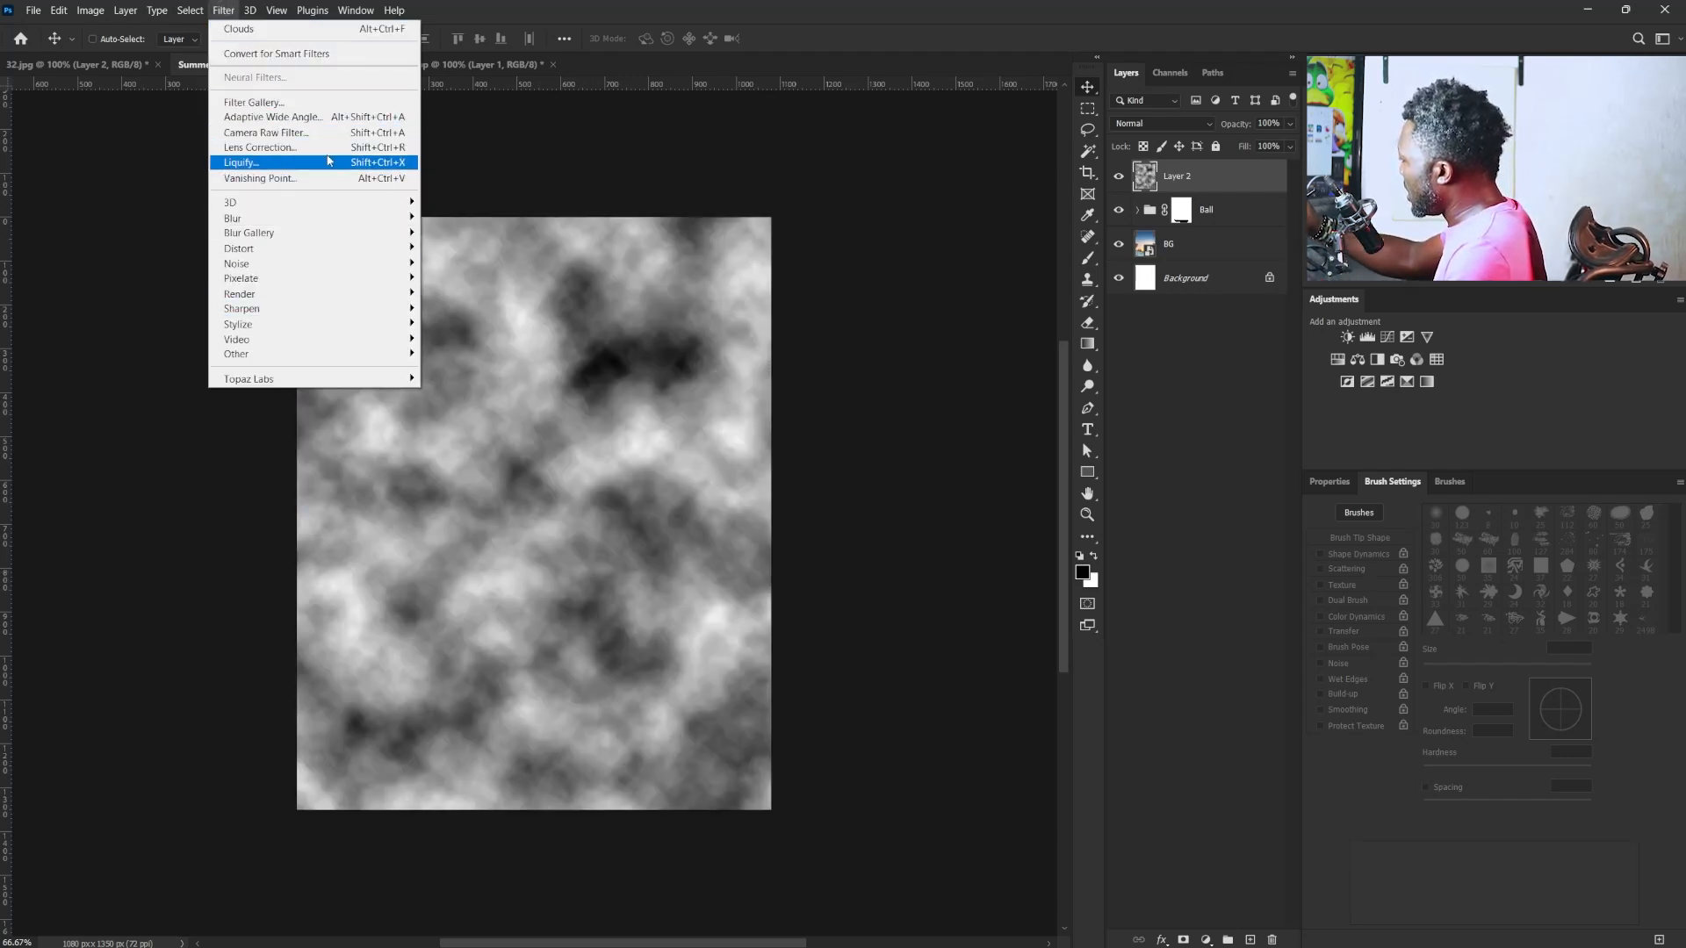
click(315, 103)
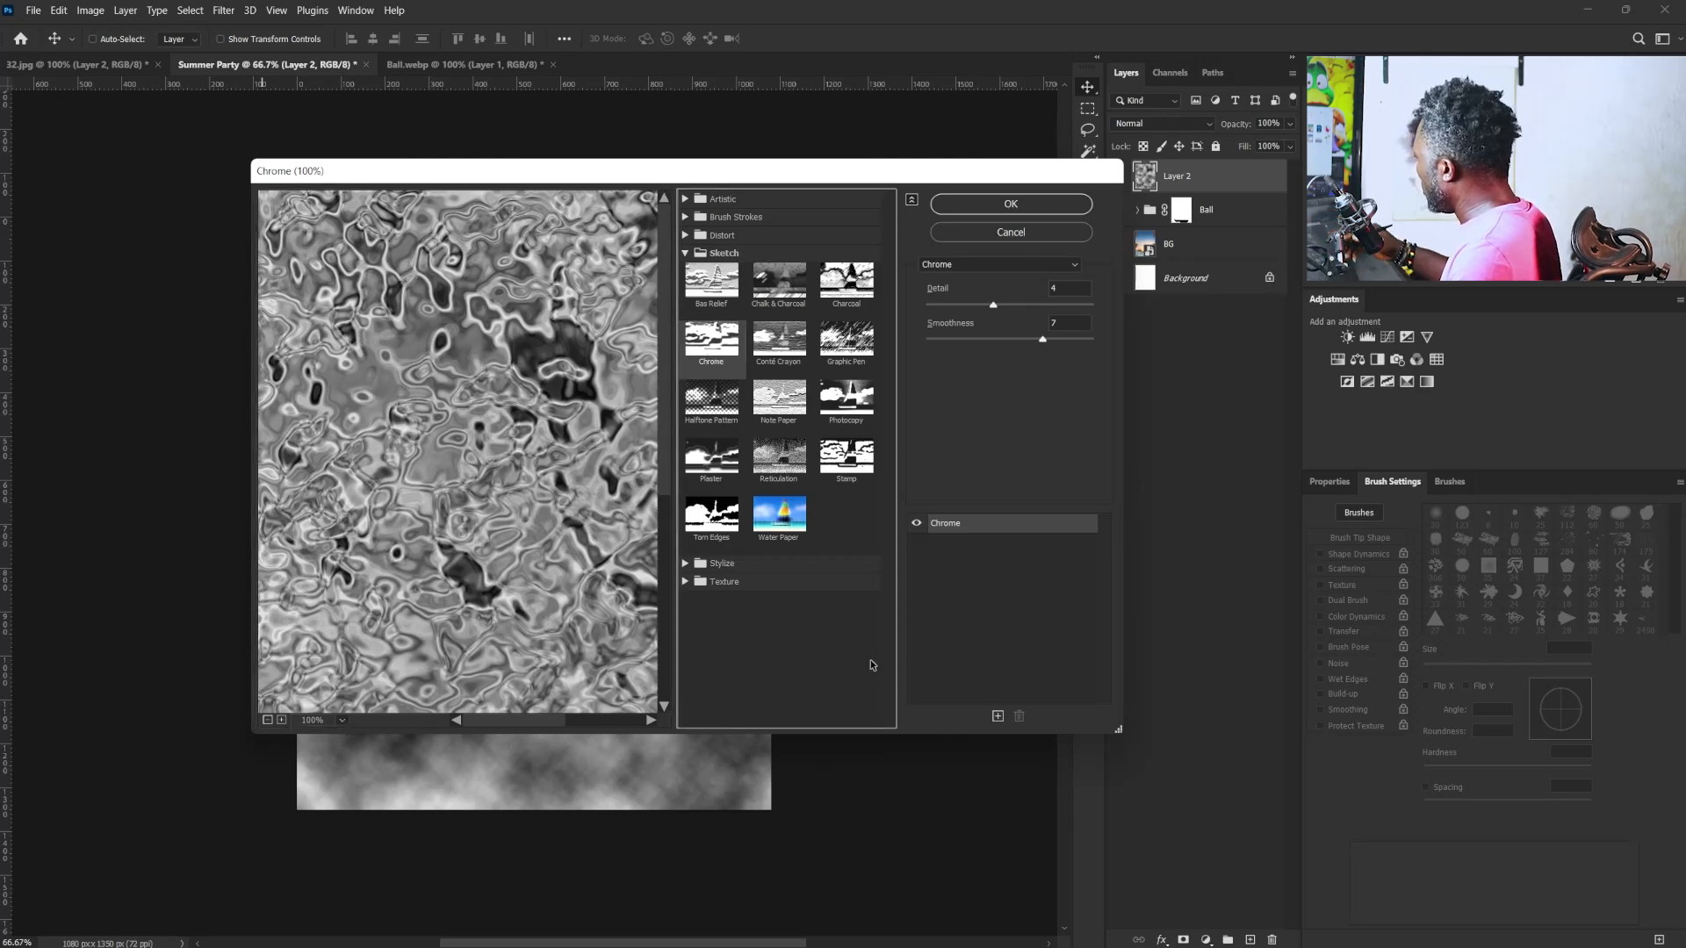
click(1059, 288)
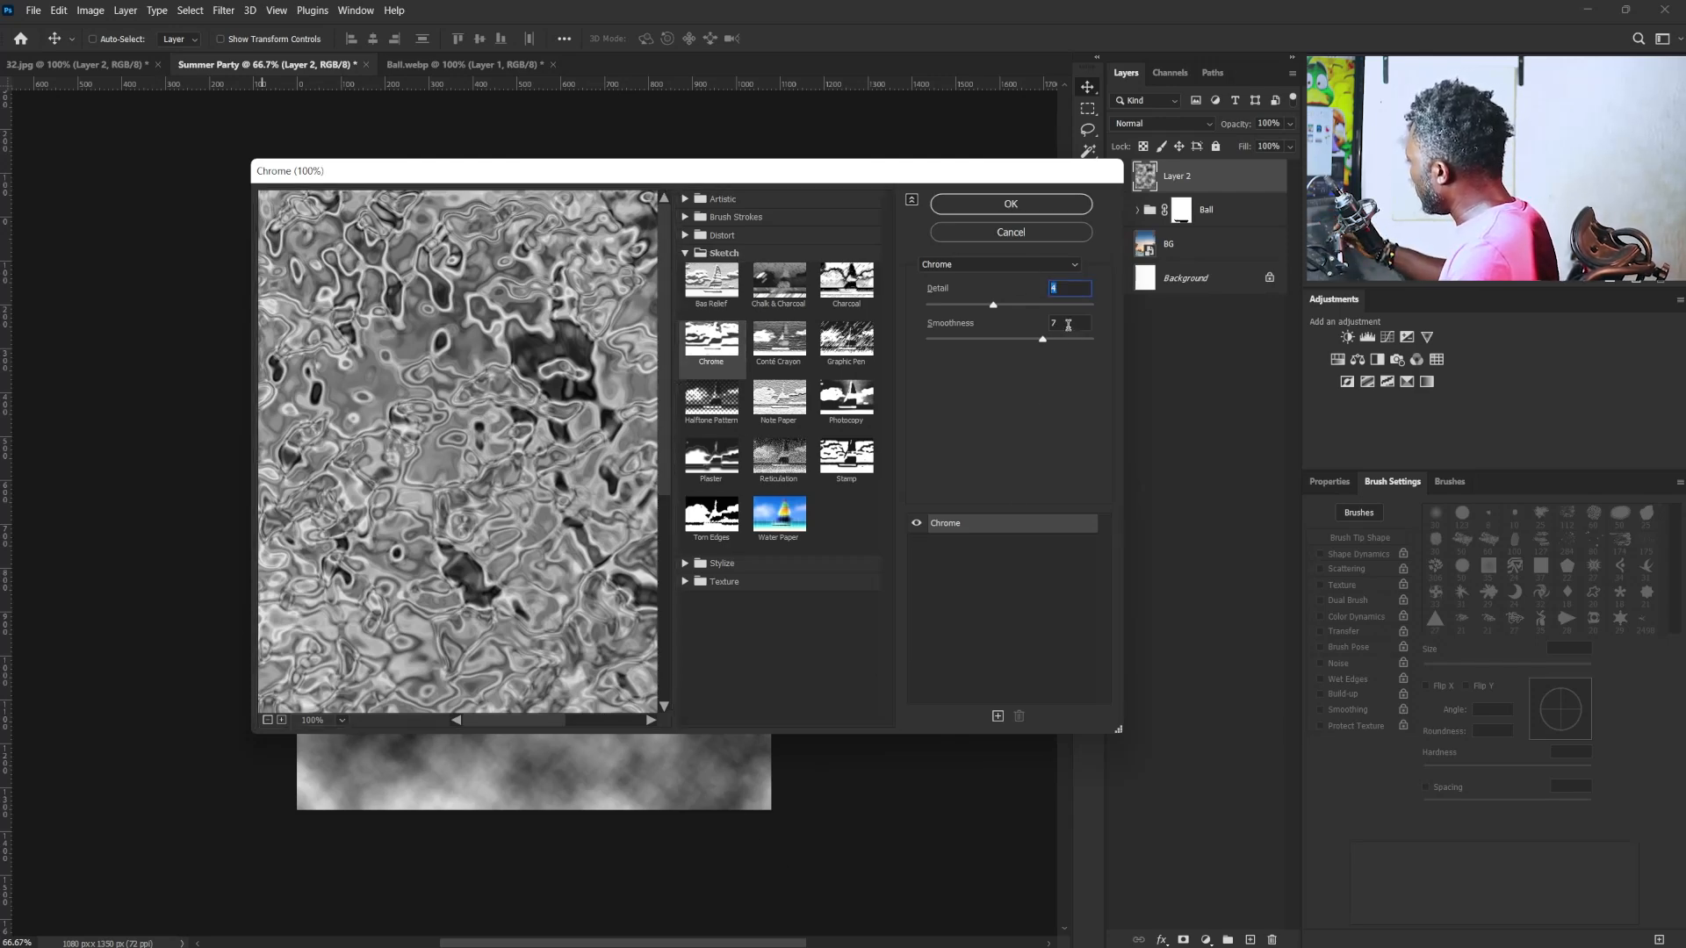
click(1000, 206)
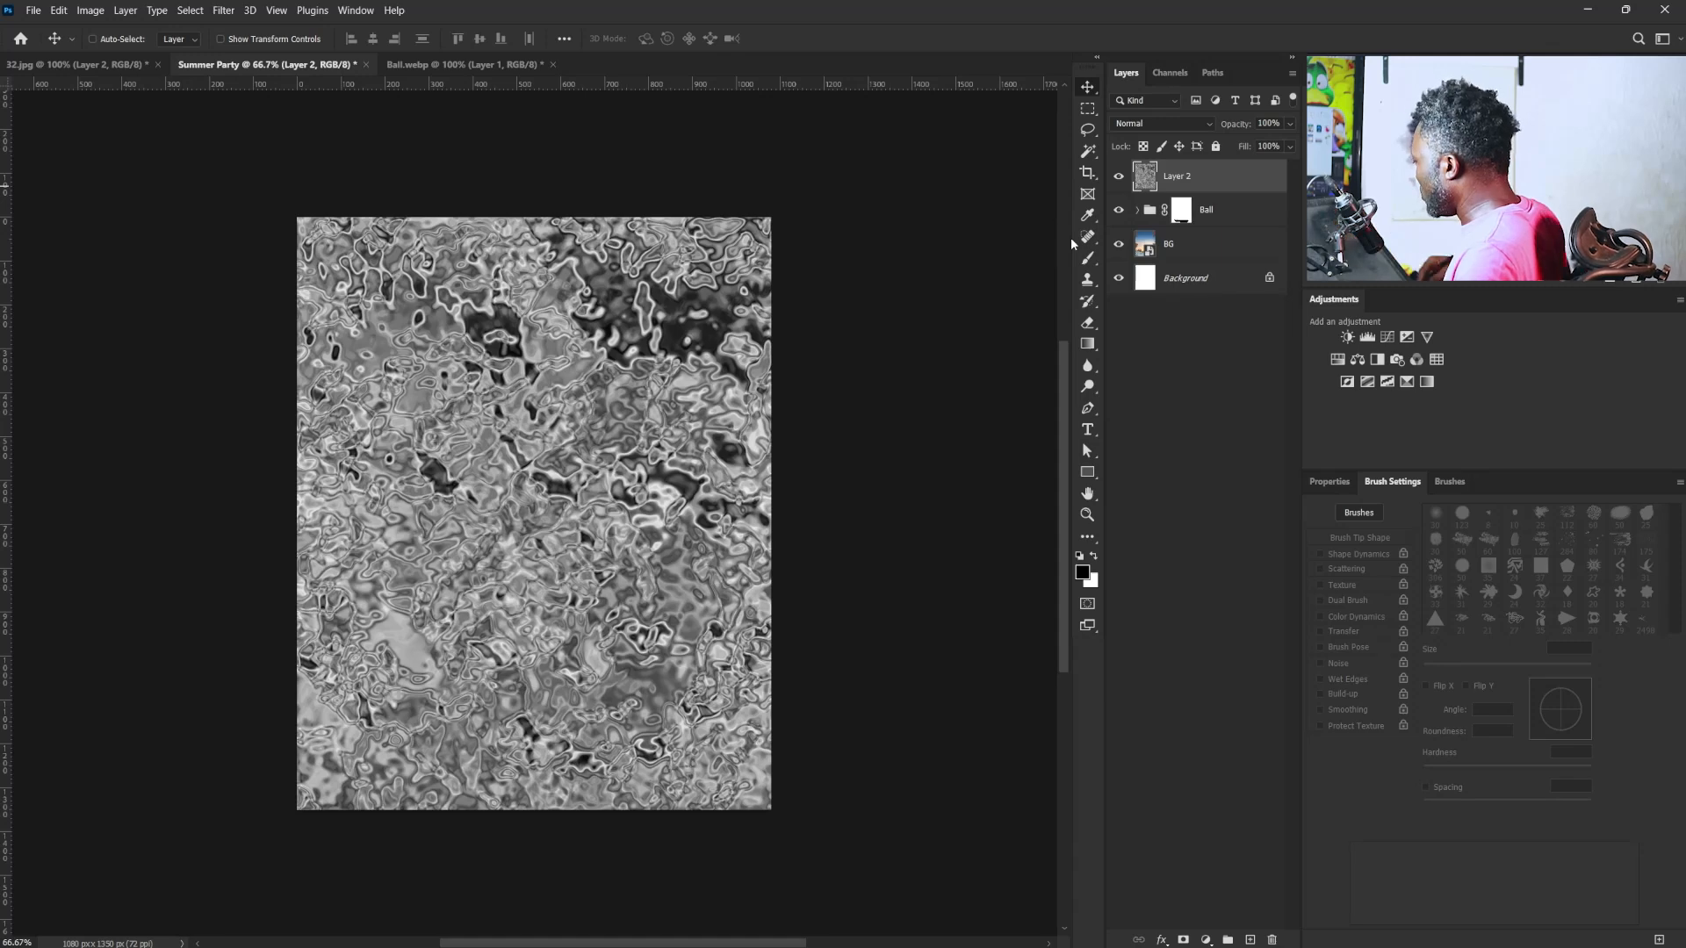
- Save the document as Summer Party.psd with Maximize Compatibility enabled
click(34, 10)
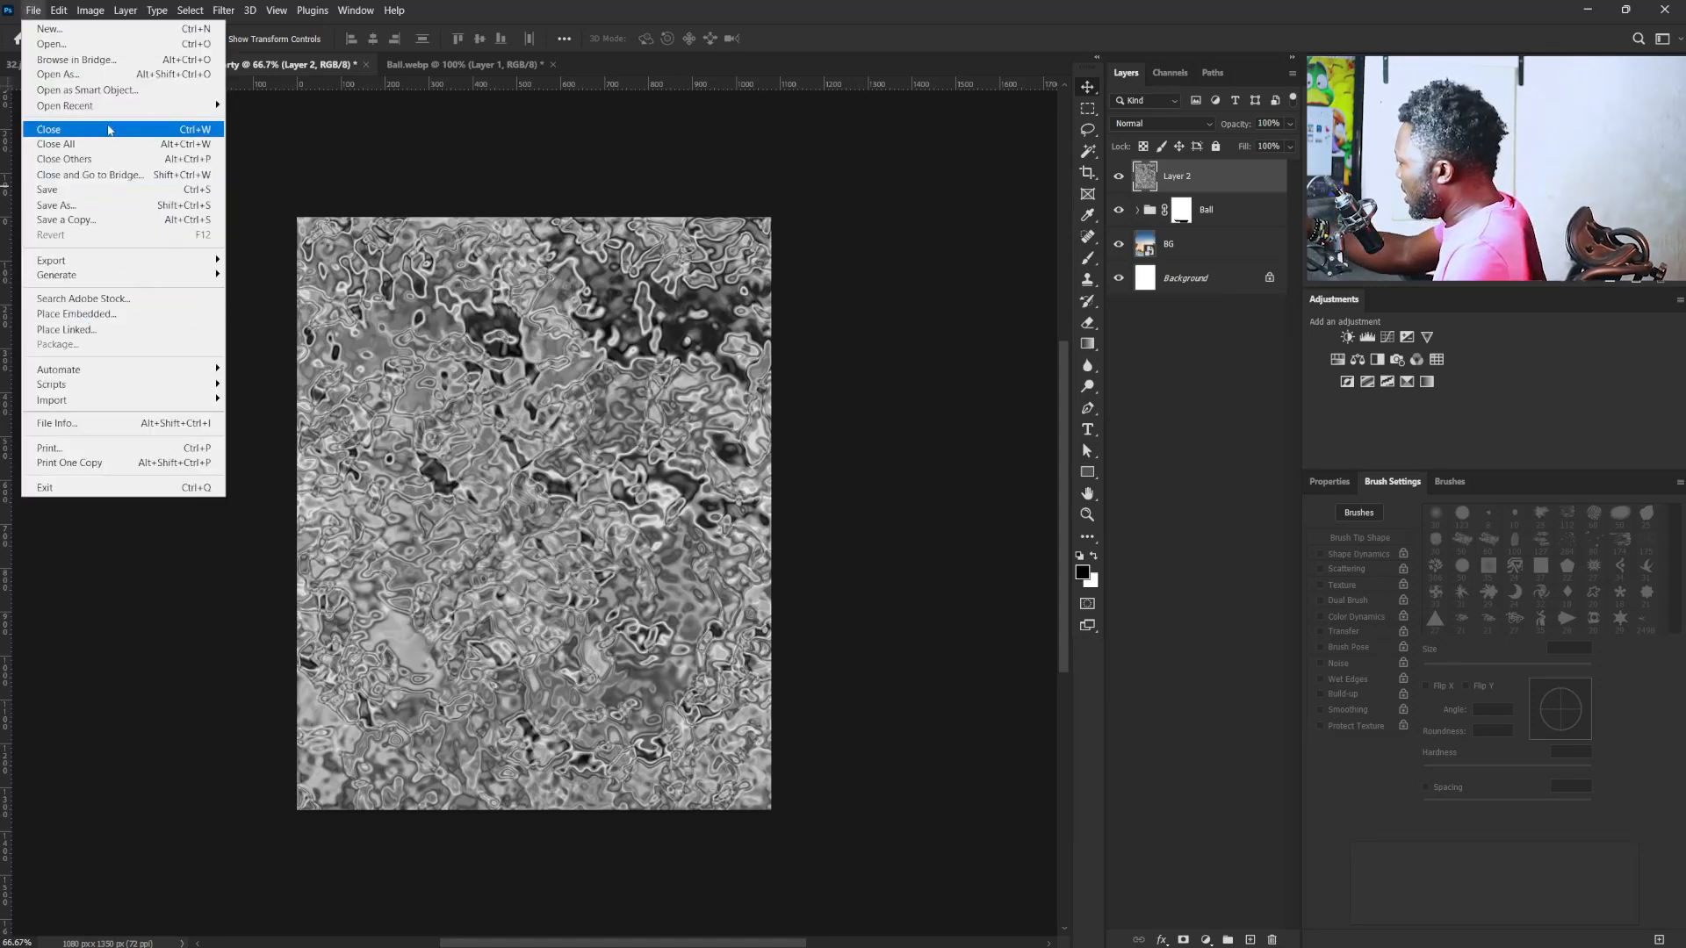
click(142, 205)
click(373, 633)
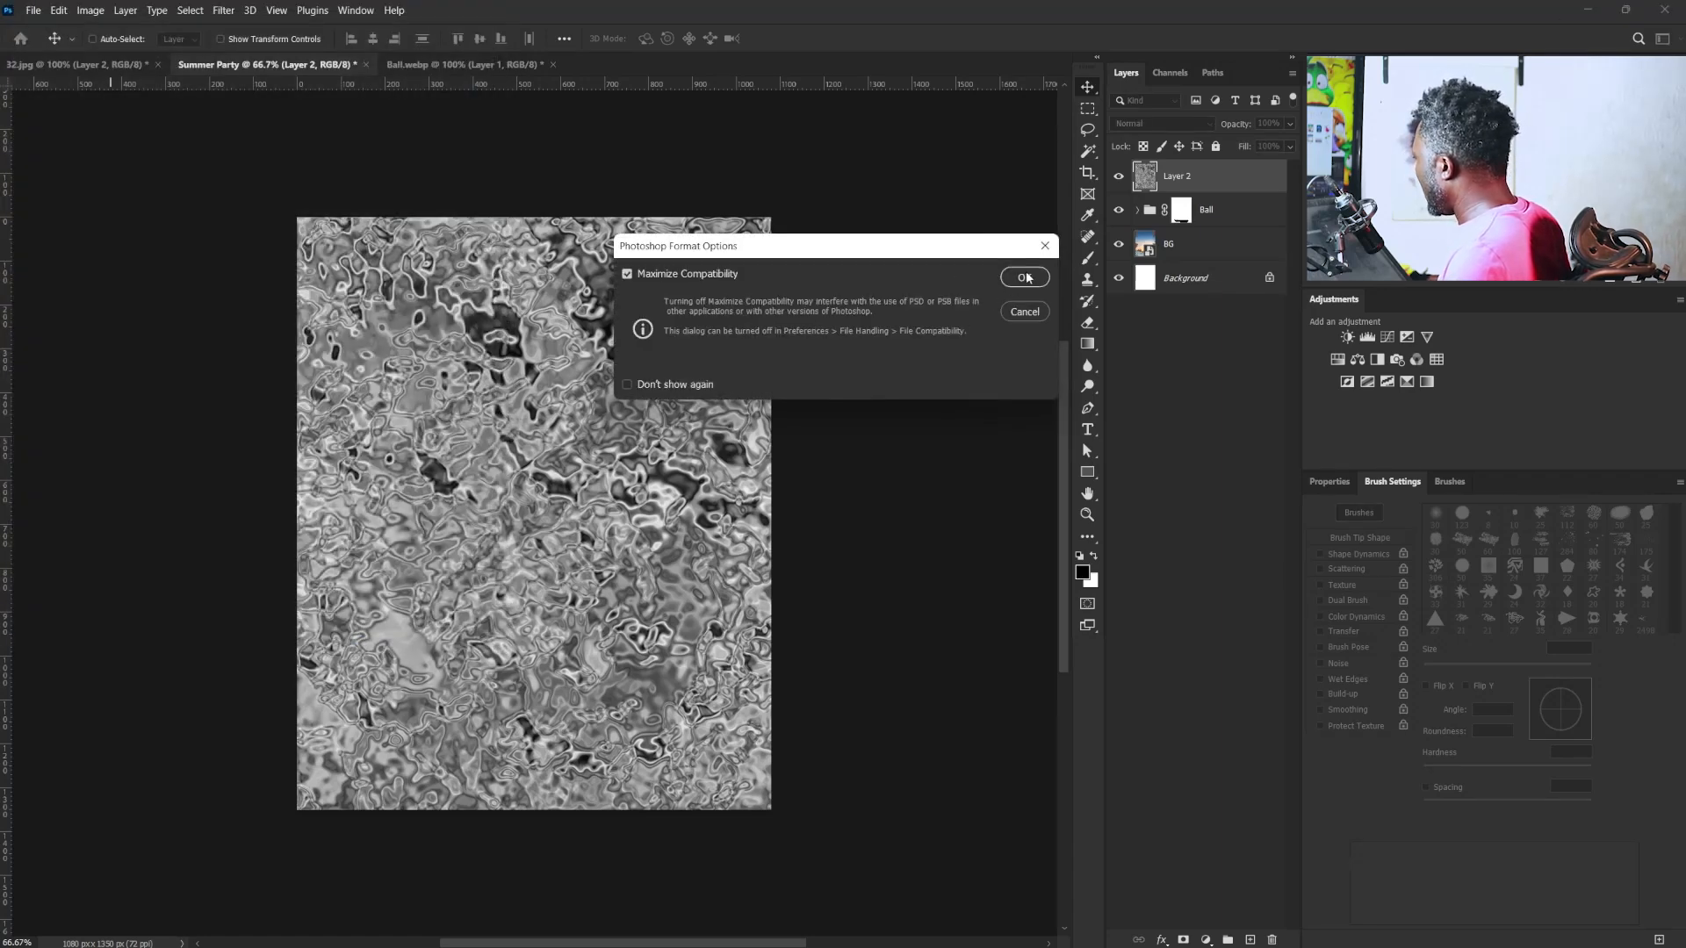
click(1025, 277)
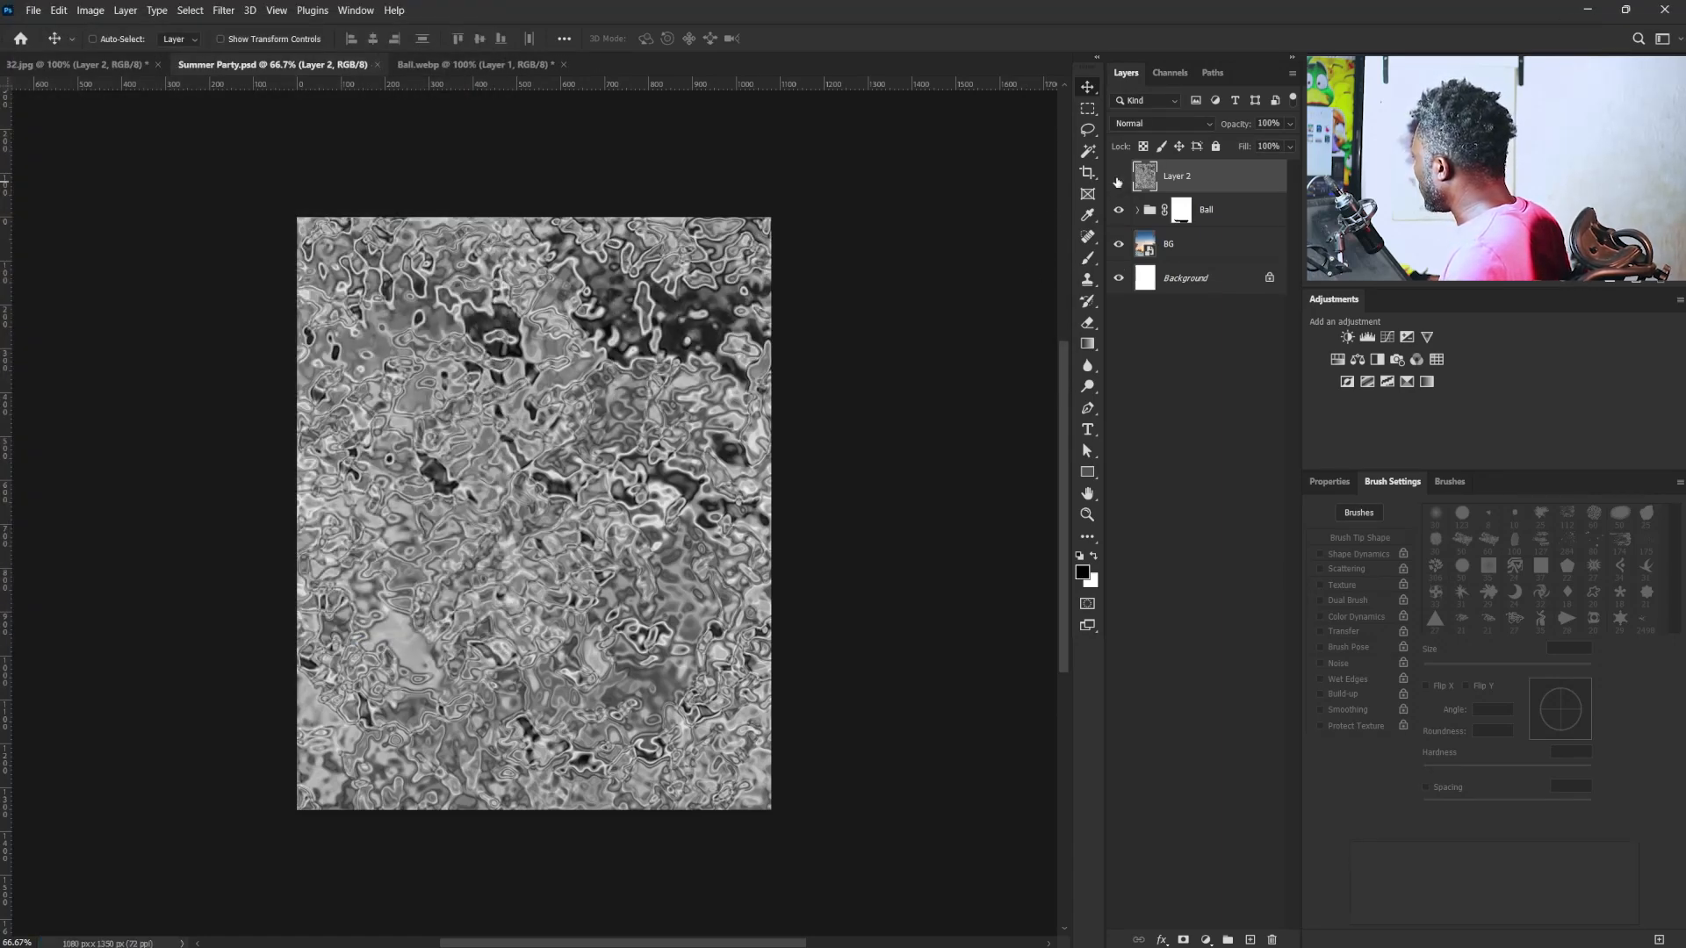
- Hide the chrome texture layer and clip a darkening Curves adjustment to the Ball group with a point at input 153, output 85
click(1118, 181)
click(1181, 209)
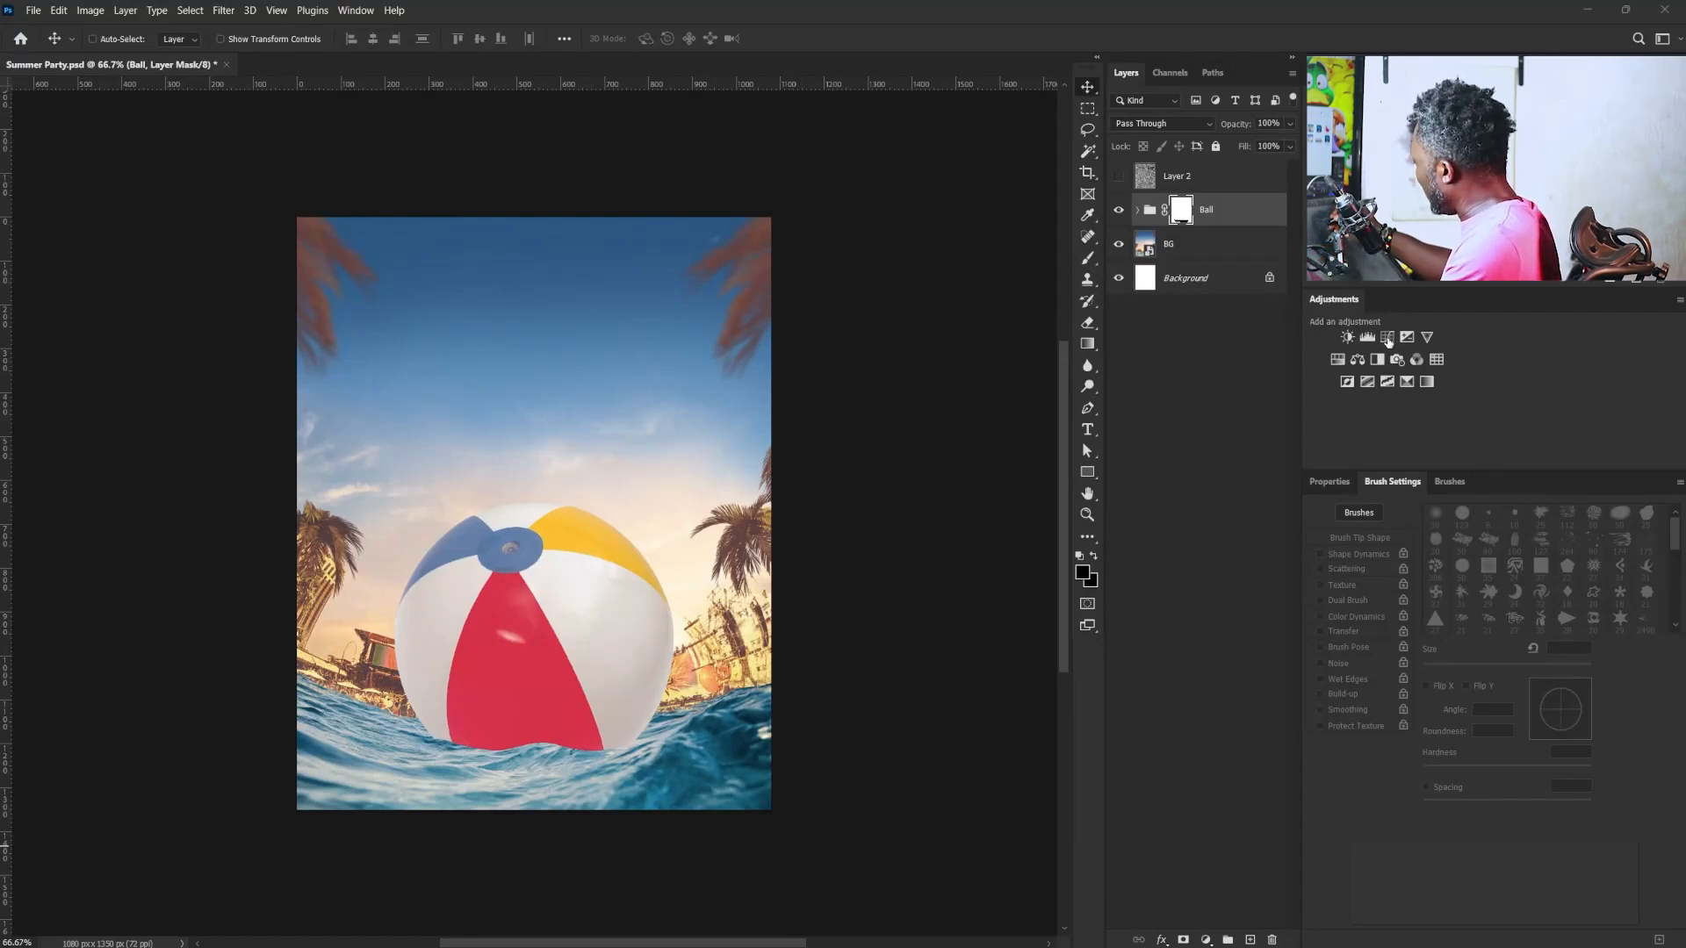
click(1387, 338)
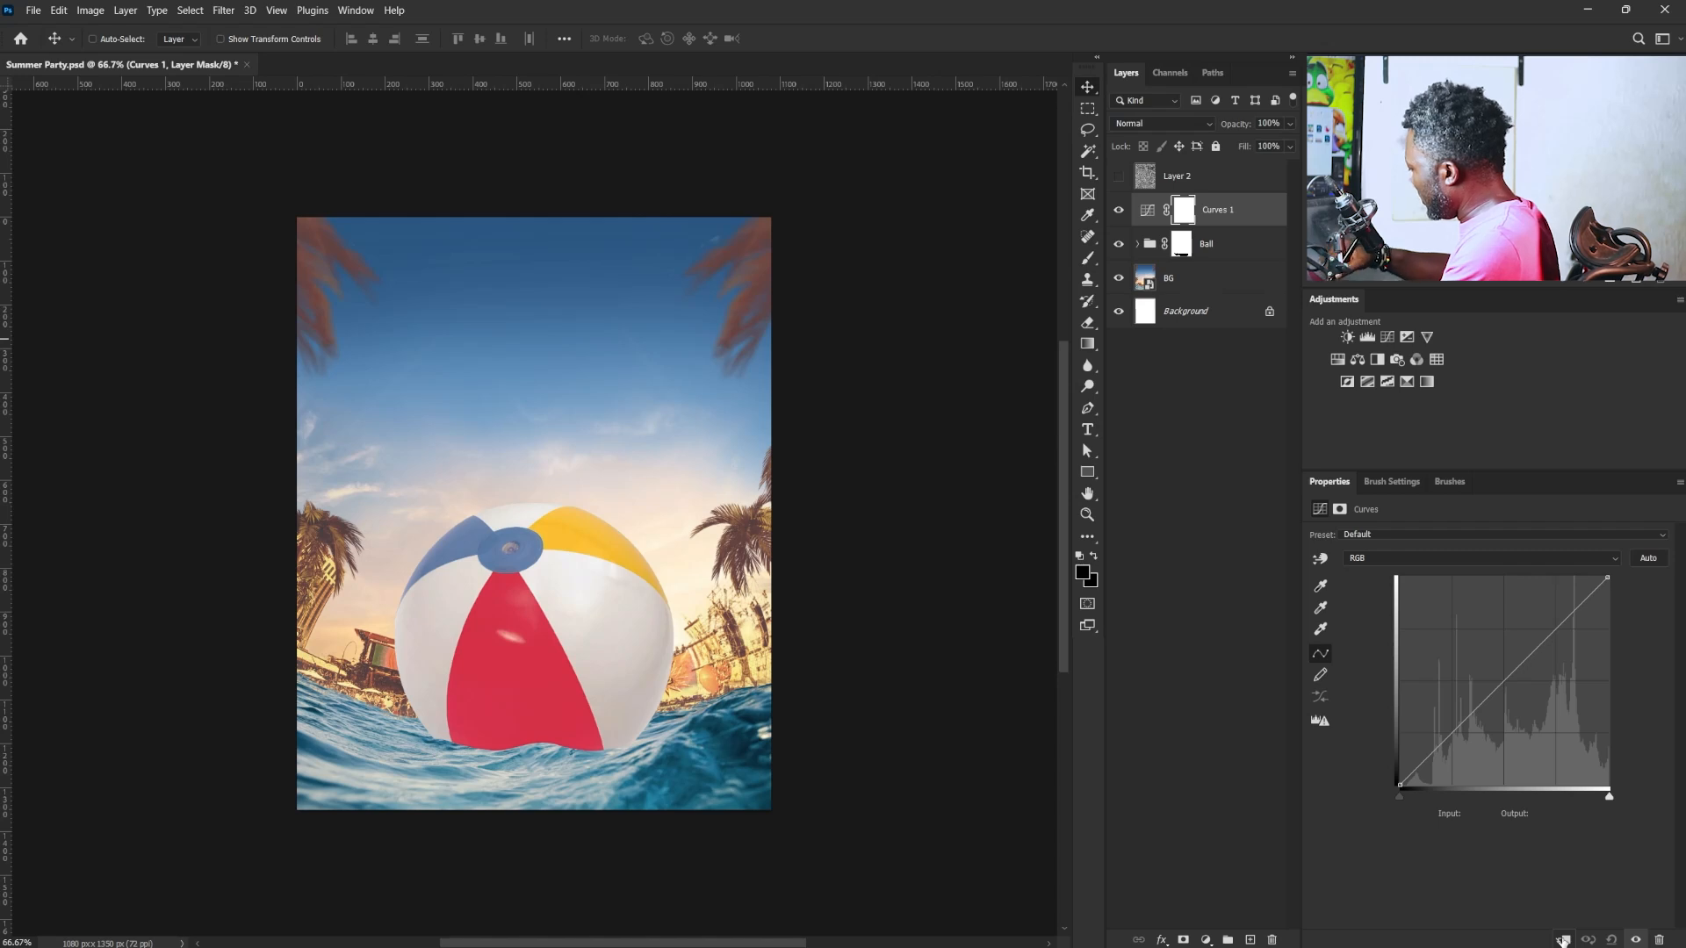
click(1563, 938)
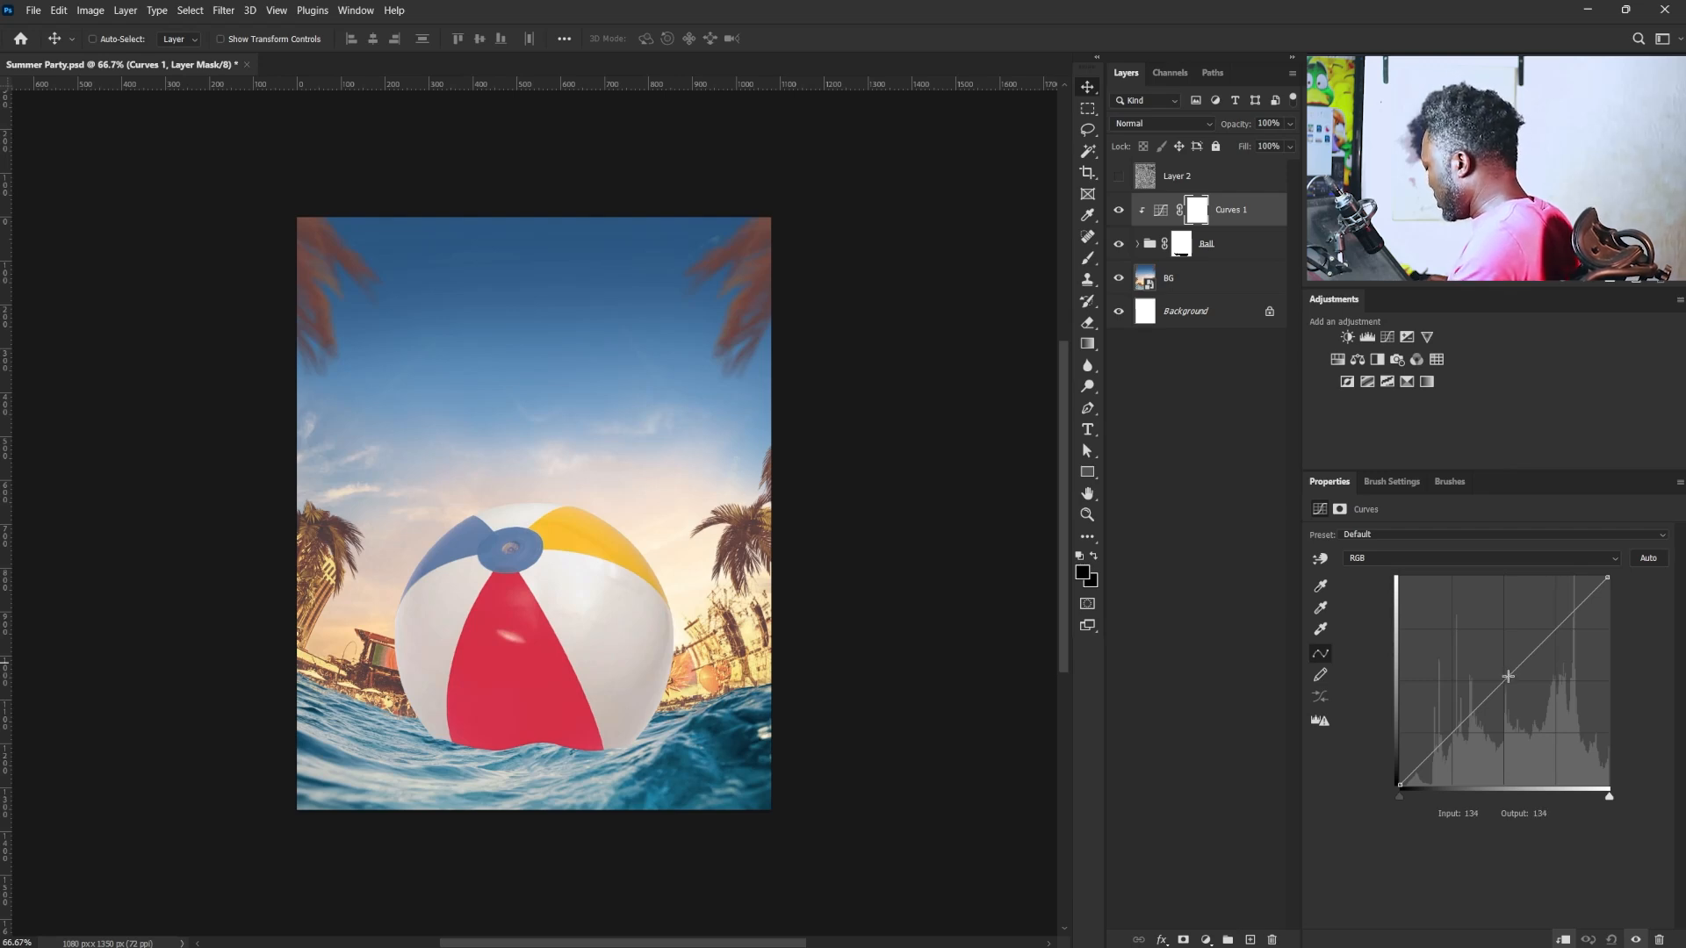
drag(1513, 678, 1524, 716)
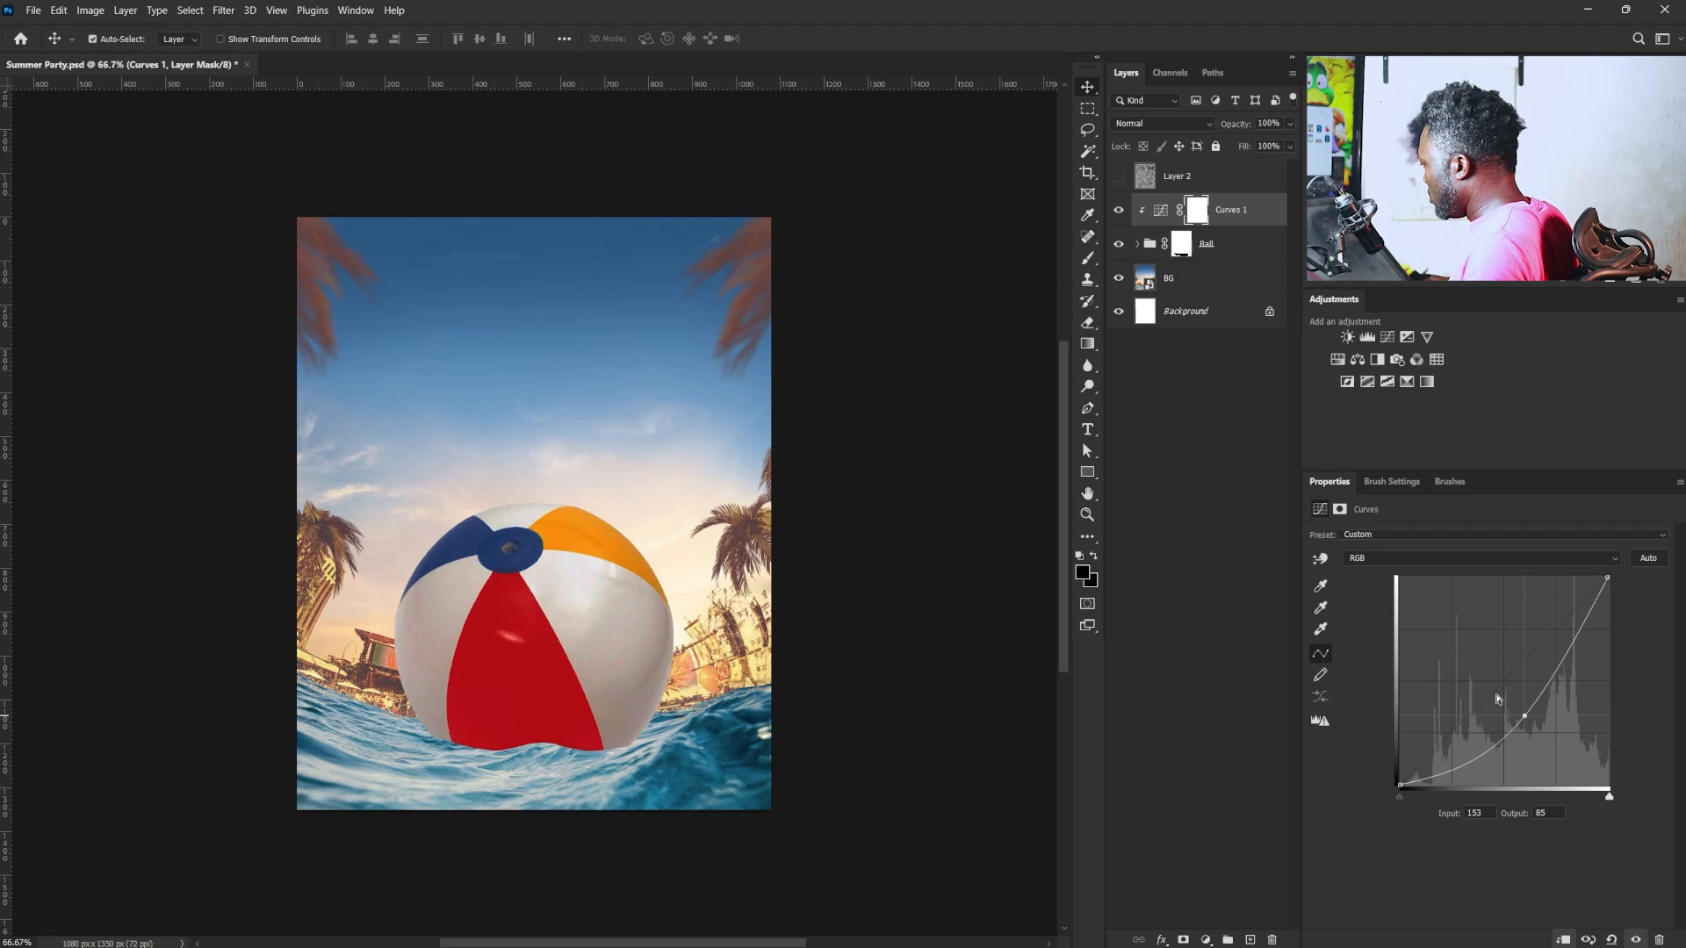
- Invert the Curves mask to black and set up a white soft round brush with 0% hardness and 18% flow
key(ctrl+i)
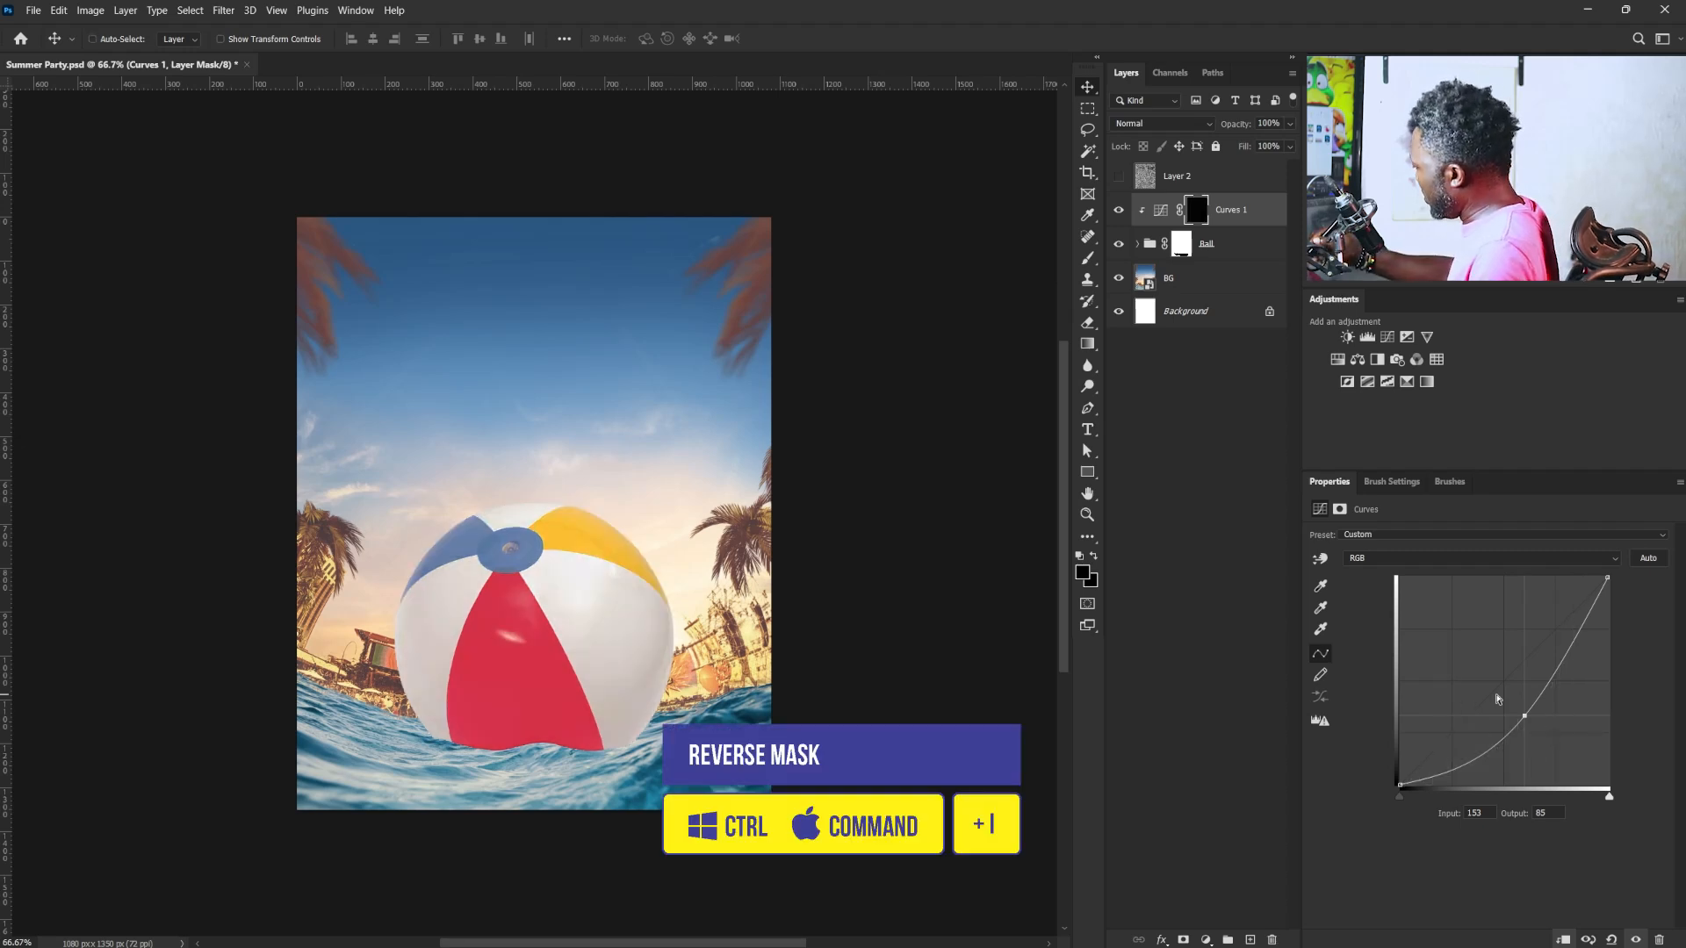
key(b)
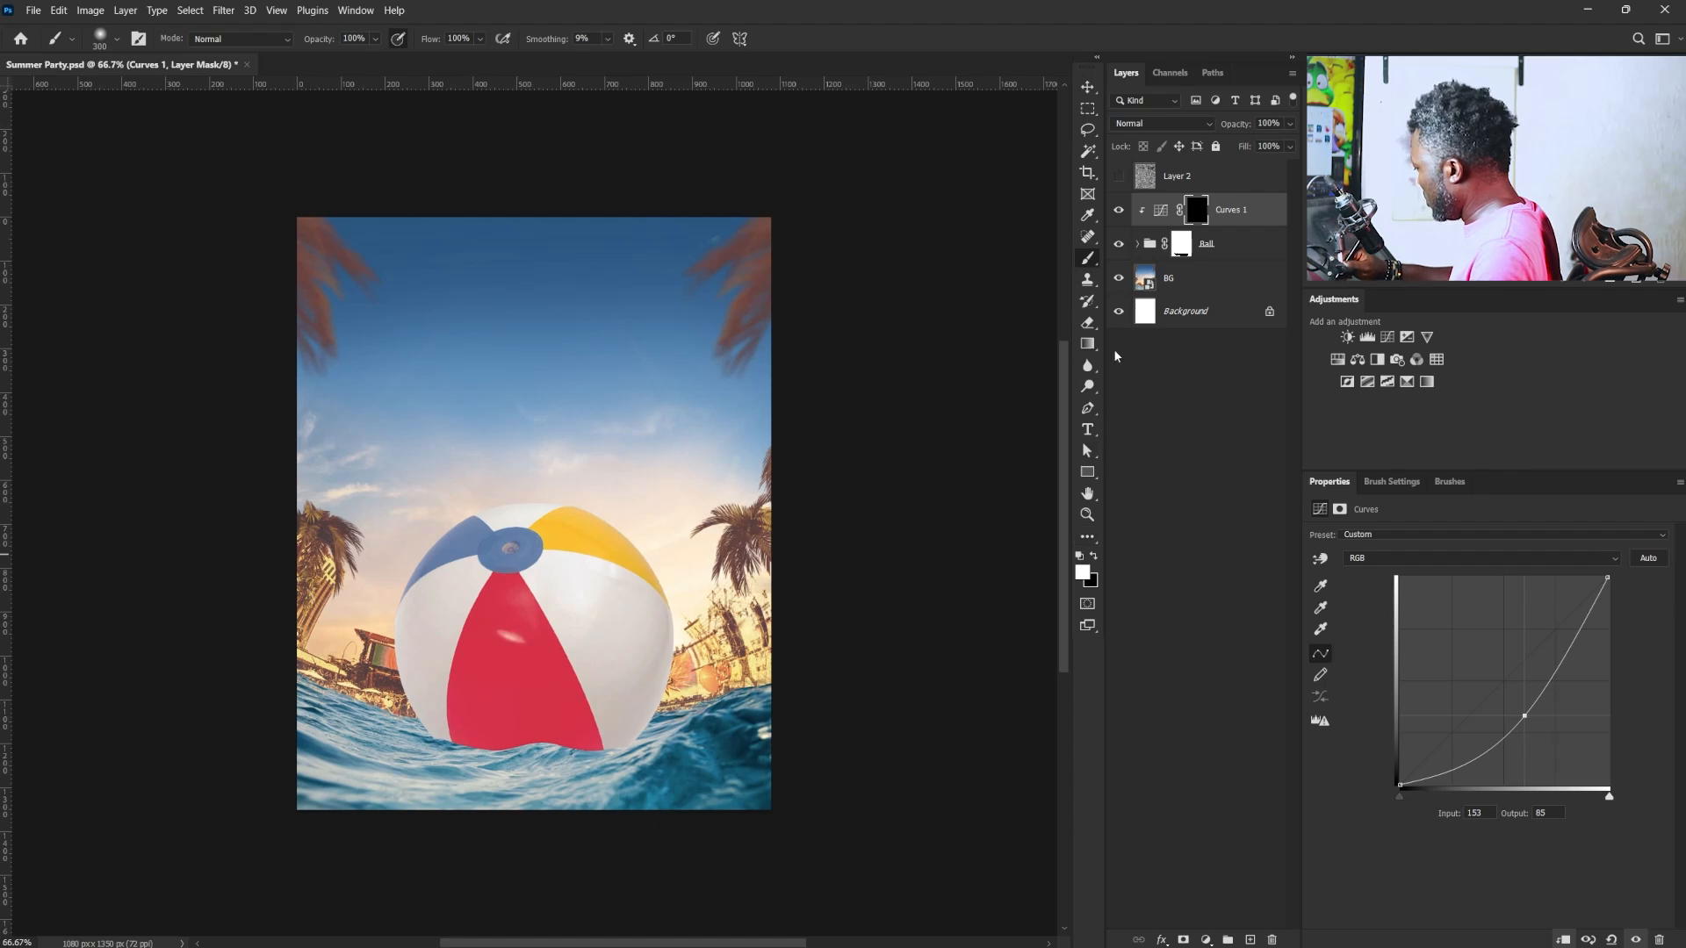
click(1385, 482)
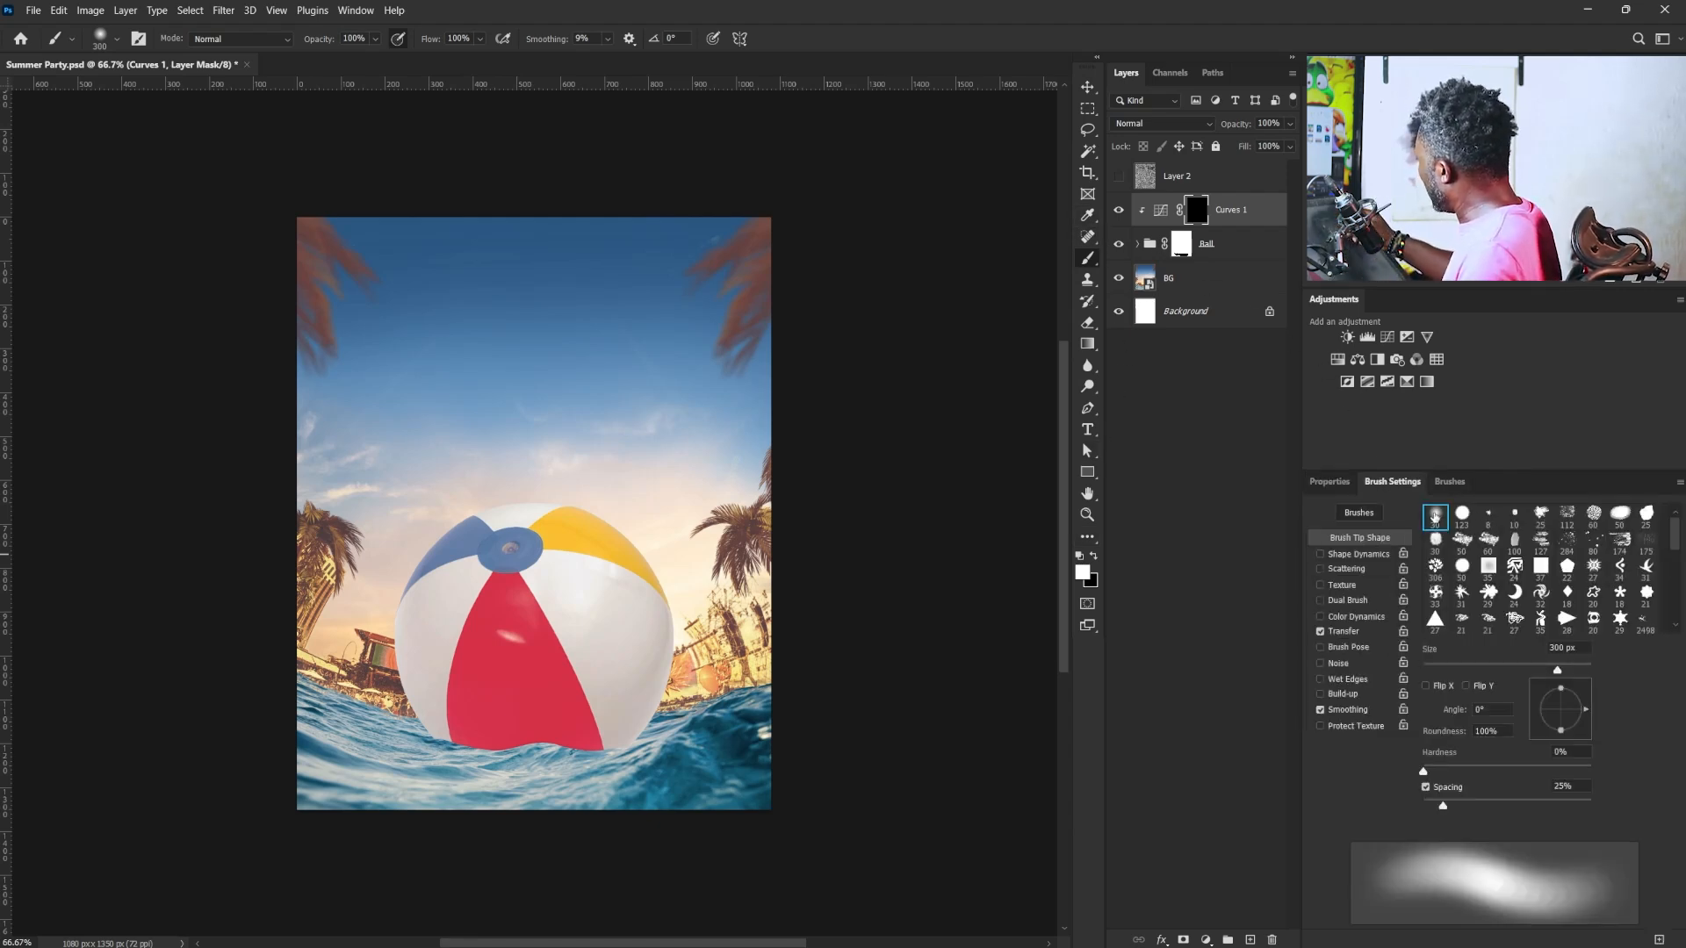
click(1434, 515)
click(481, 39)
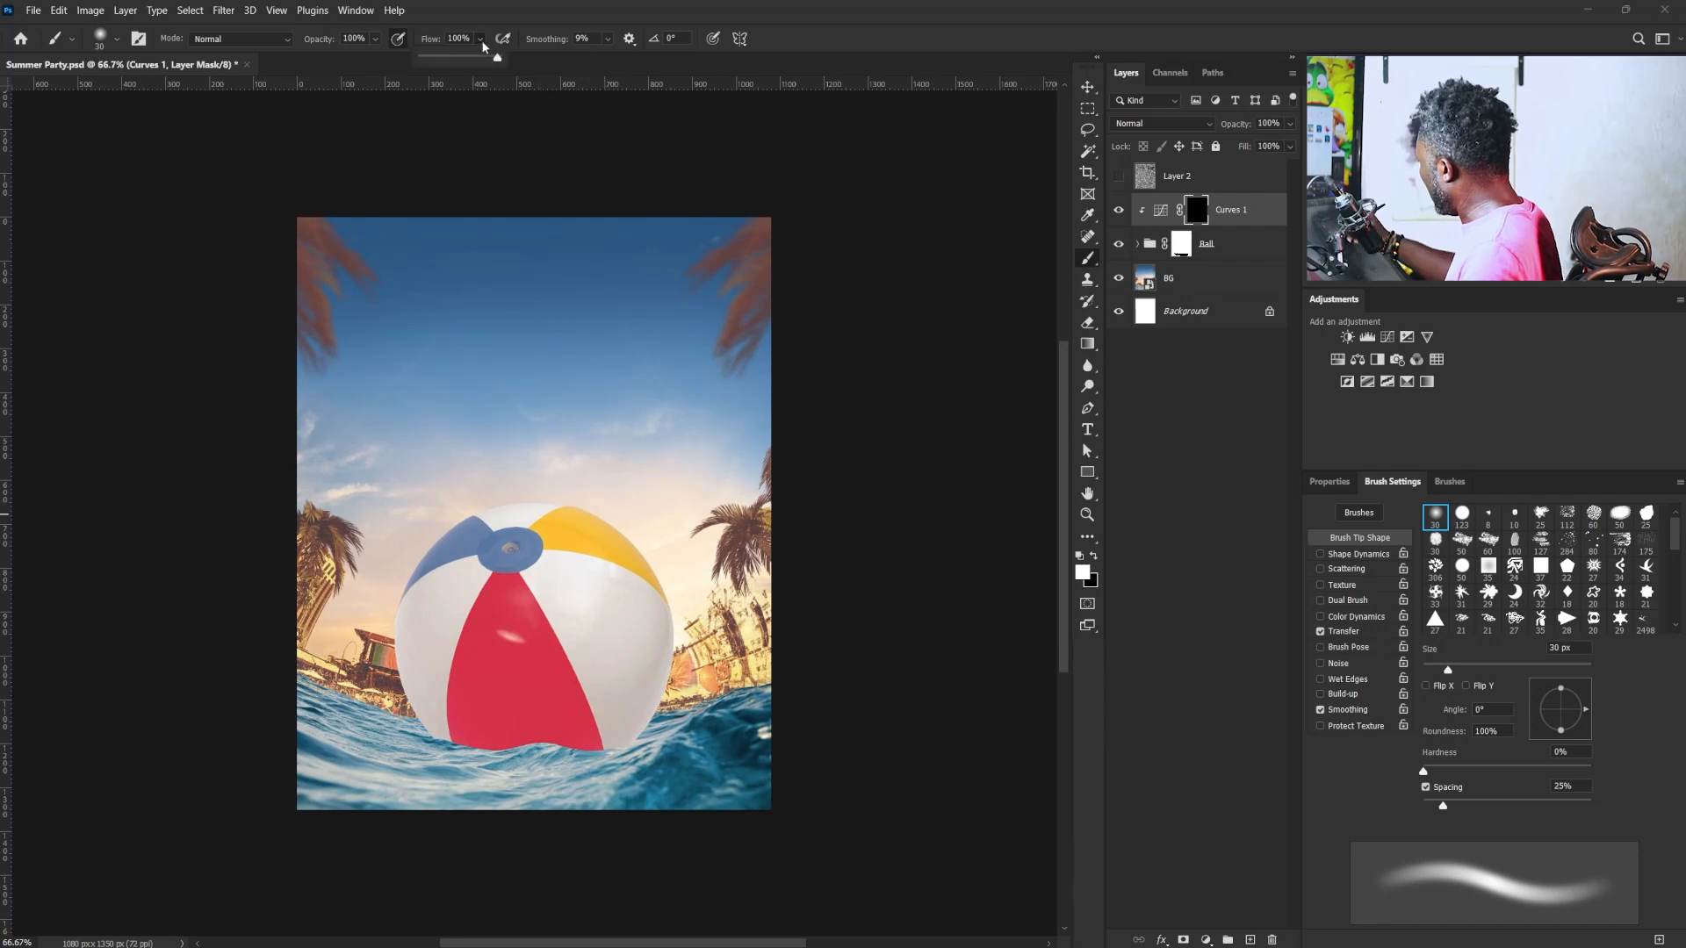
click(437, 57)
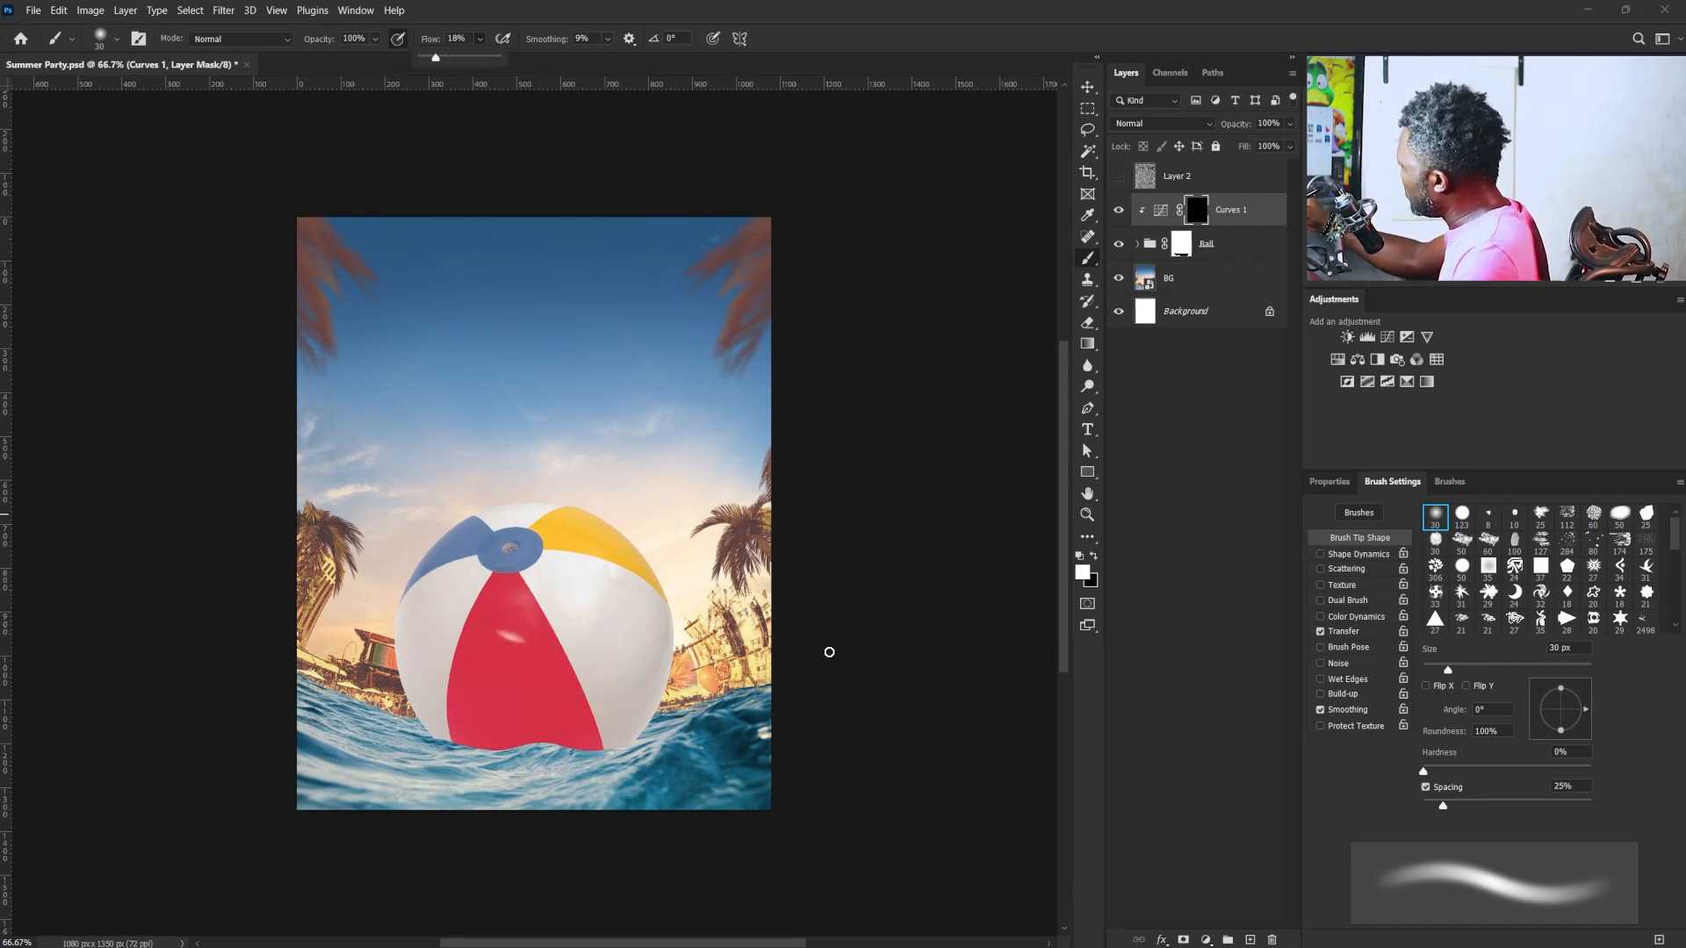
- Paint white on the Curves mask with a 250 px soft brush to shade the ball's lower and left edges
alt+right_click(872, 626)
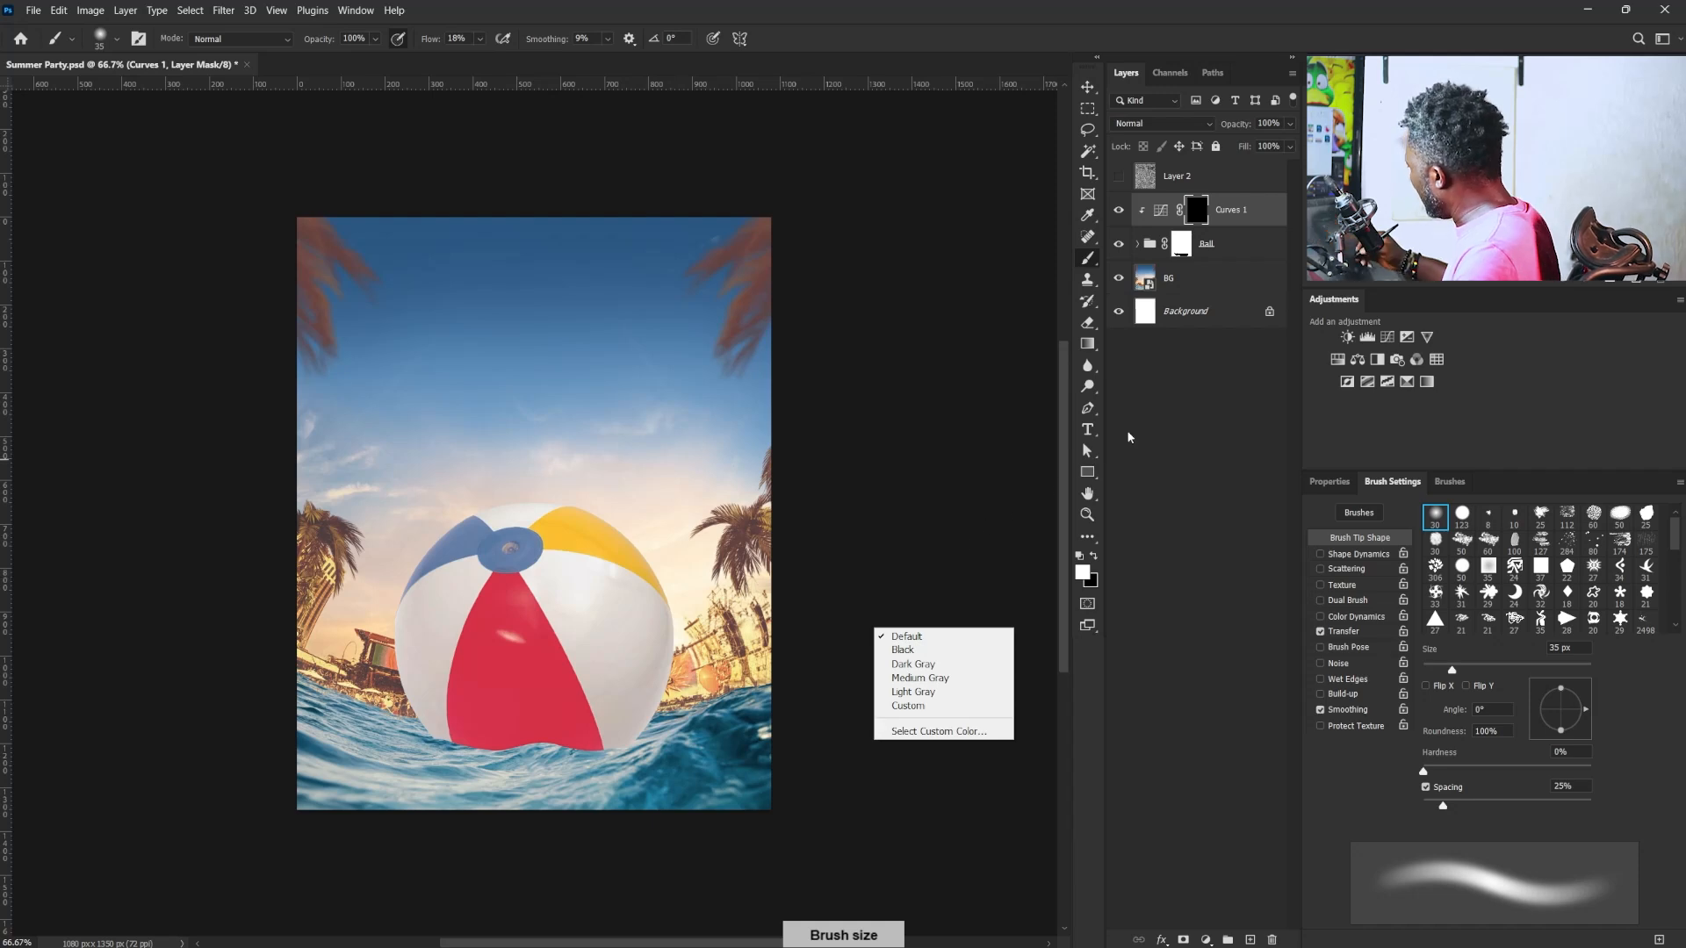
click(1452, 676)
drag(1456, 669, 1483, 670)
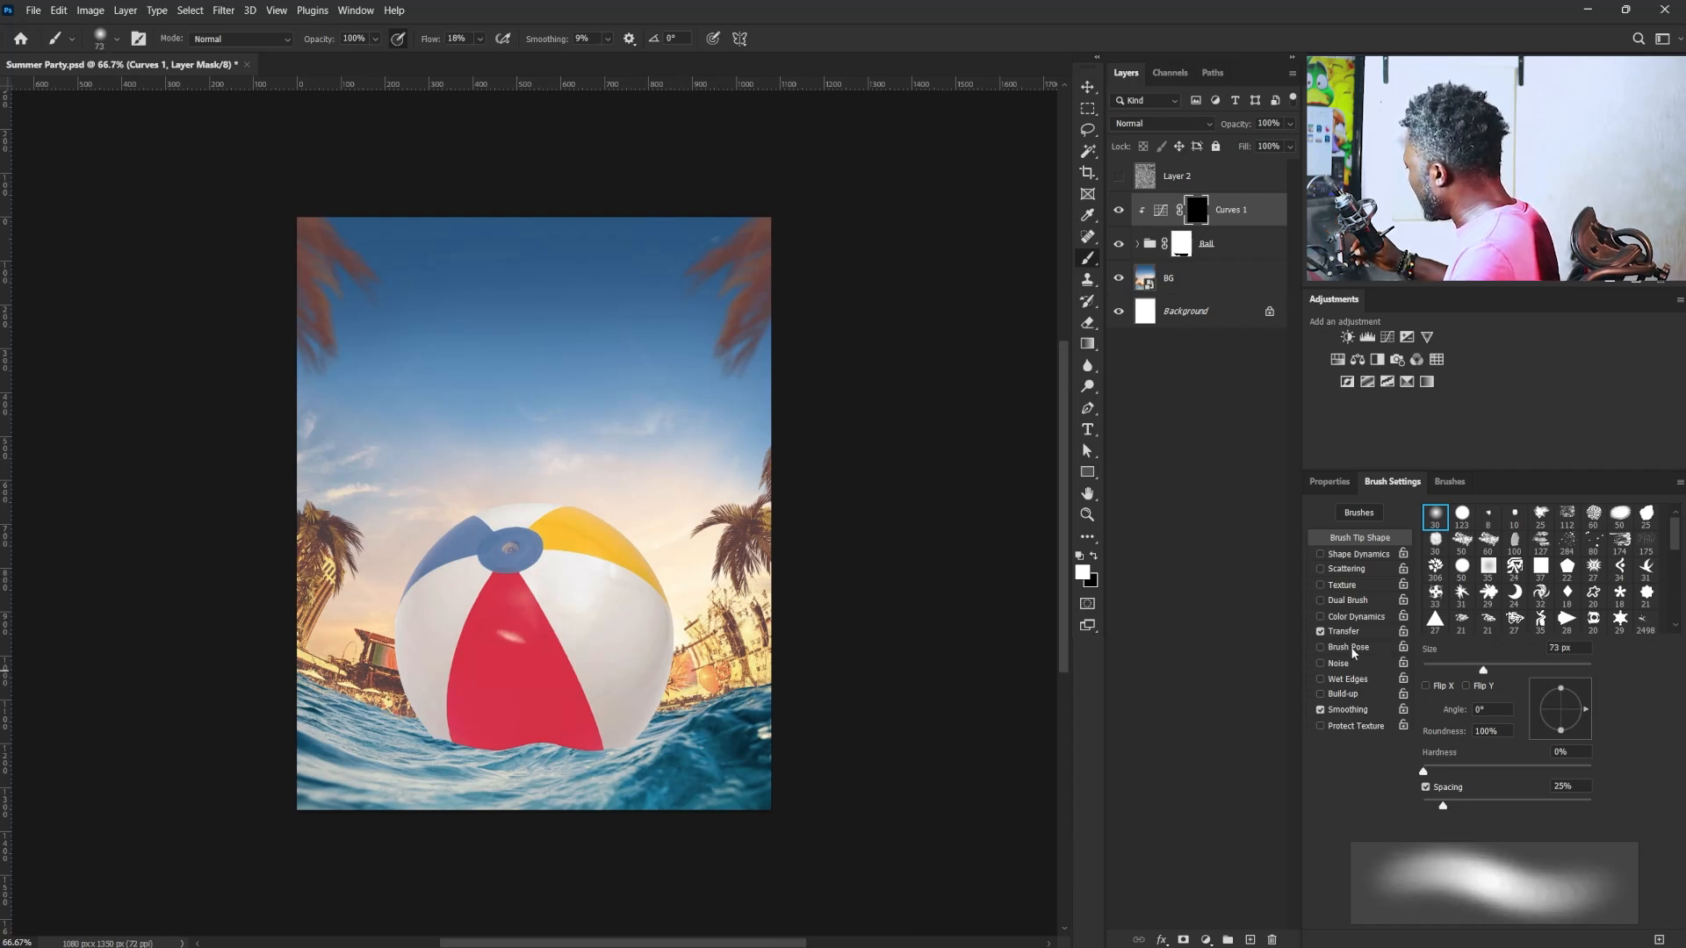
key(bracketright)
key(bracketright)
key(bracketright)
key(bracketright)
key(bracketright)
key(bracketright)
key(bracketright)
key(bracketright)
key(bracketright)
key(bracketright)
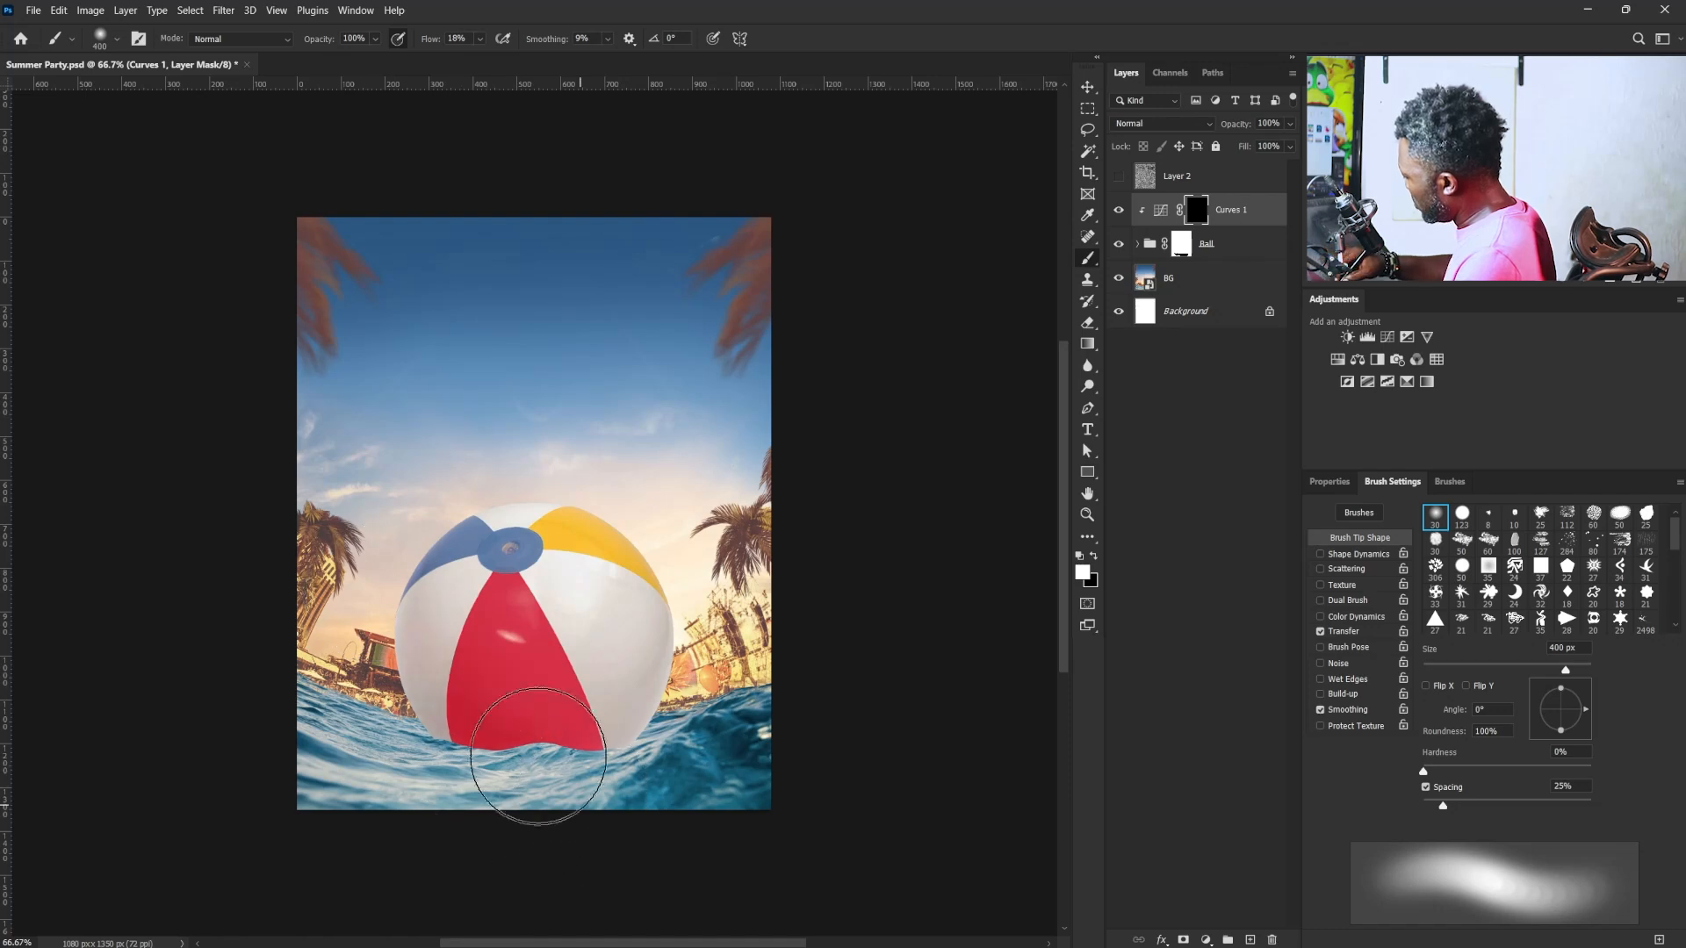
key(bracketleft)
key(bracketleft)
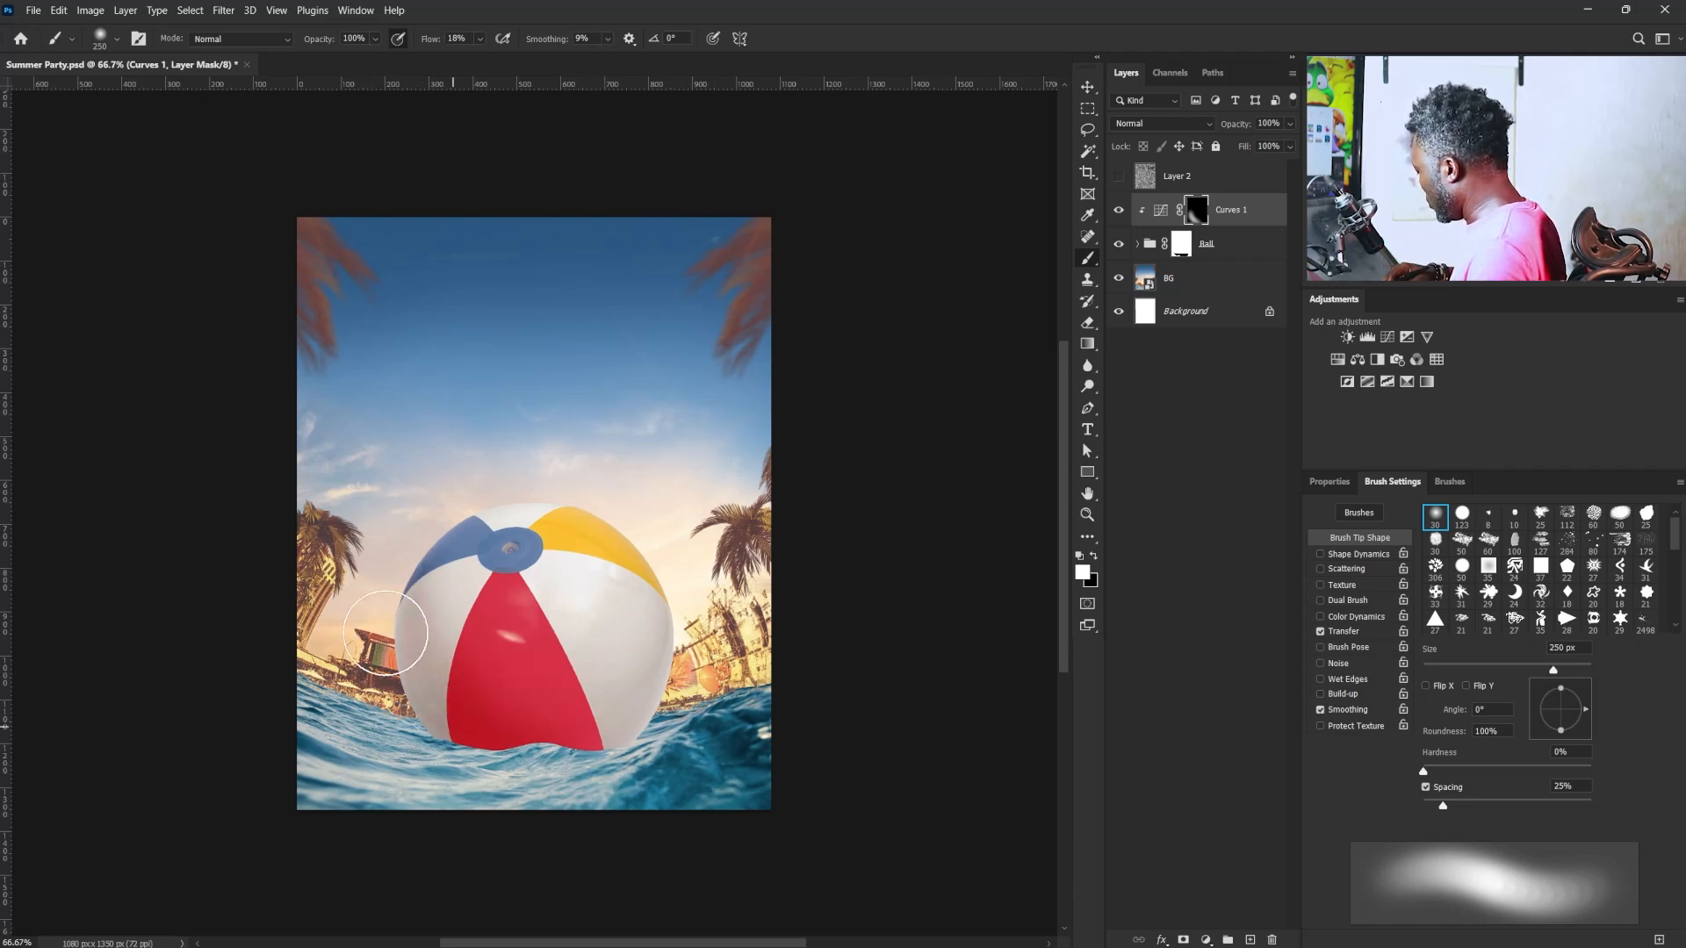
- Build up the shading on the ball's left side at 29% brush flow and pull the curve's point slightly darker
click(481, 40)
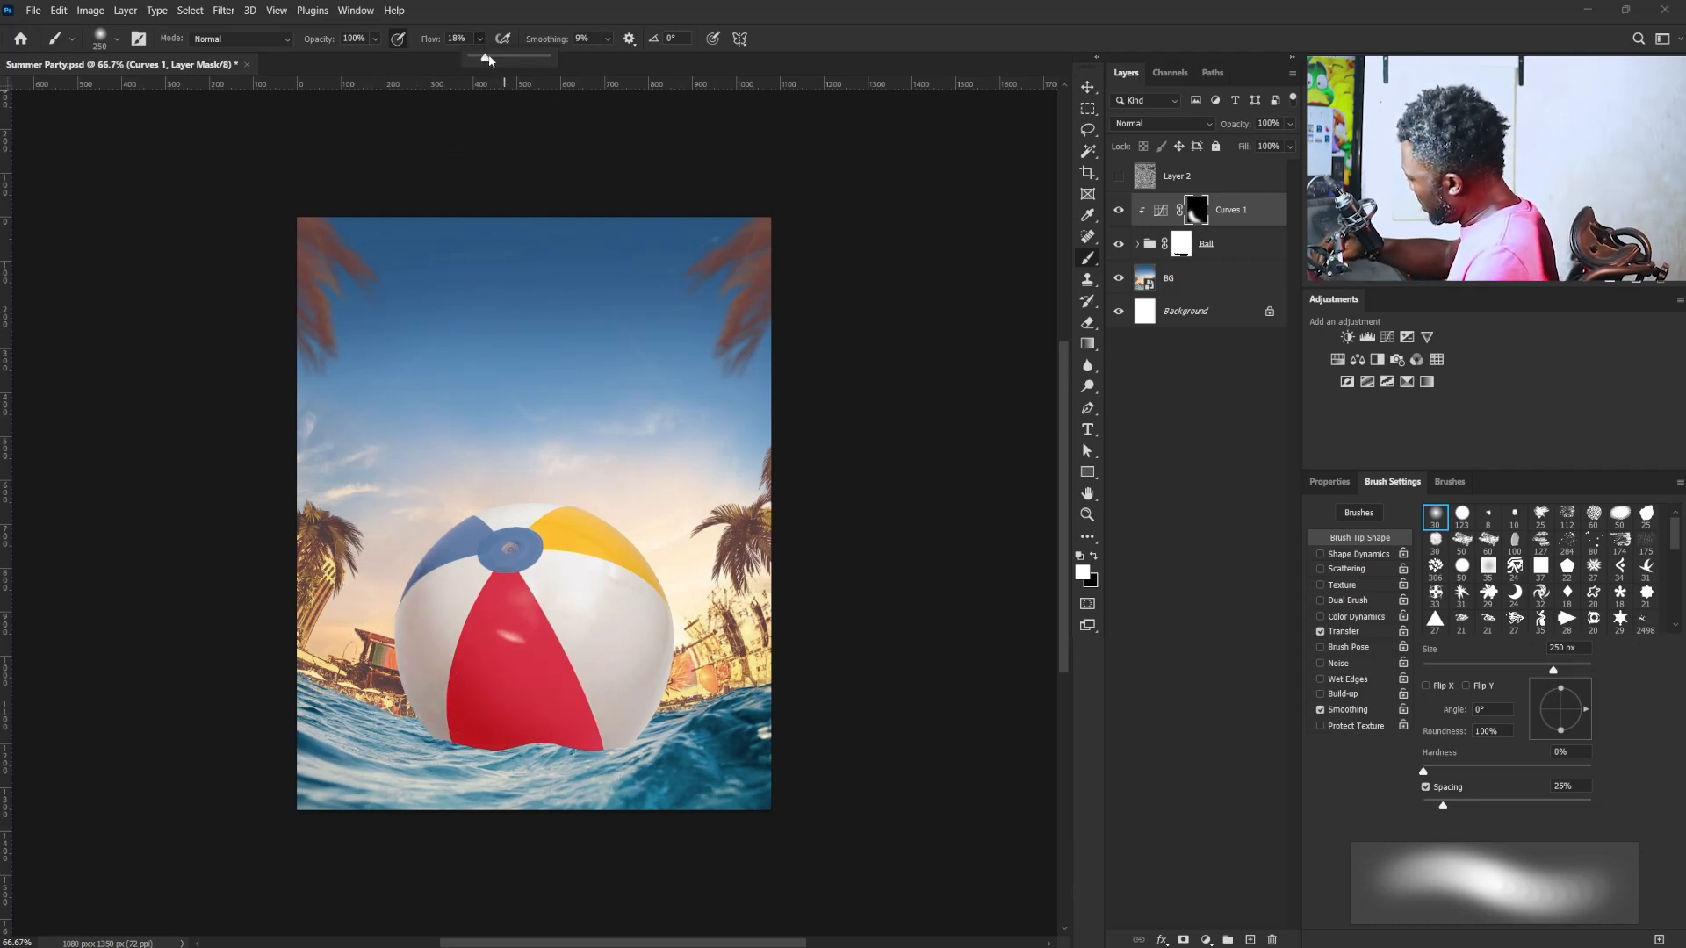
drag(495, 59, 493, 59)
click(380, 597)
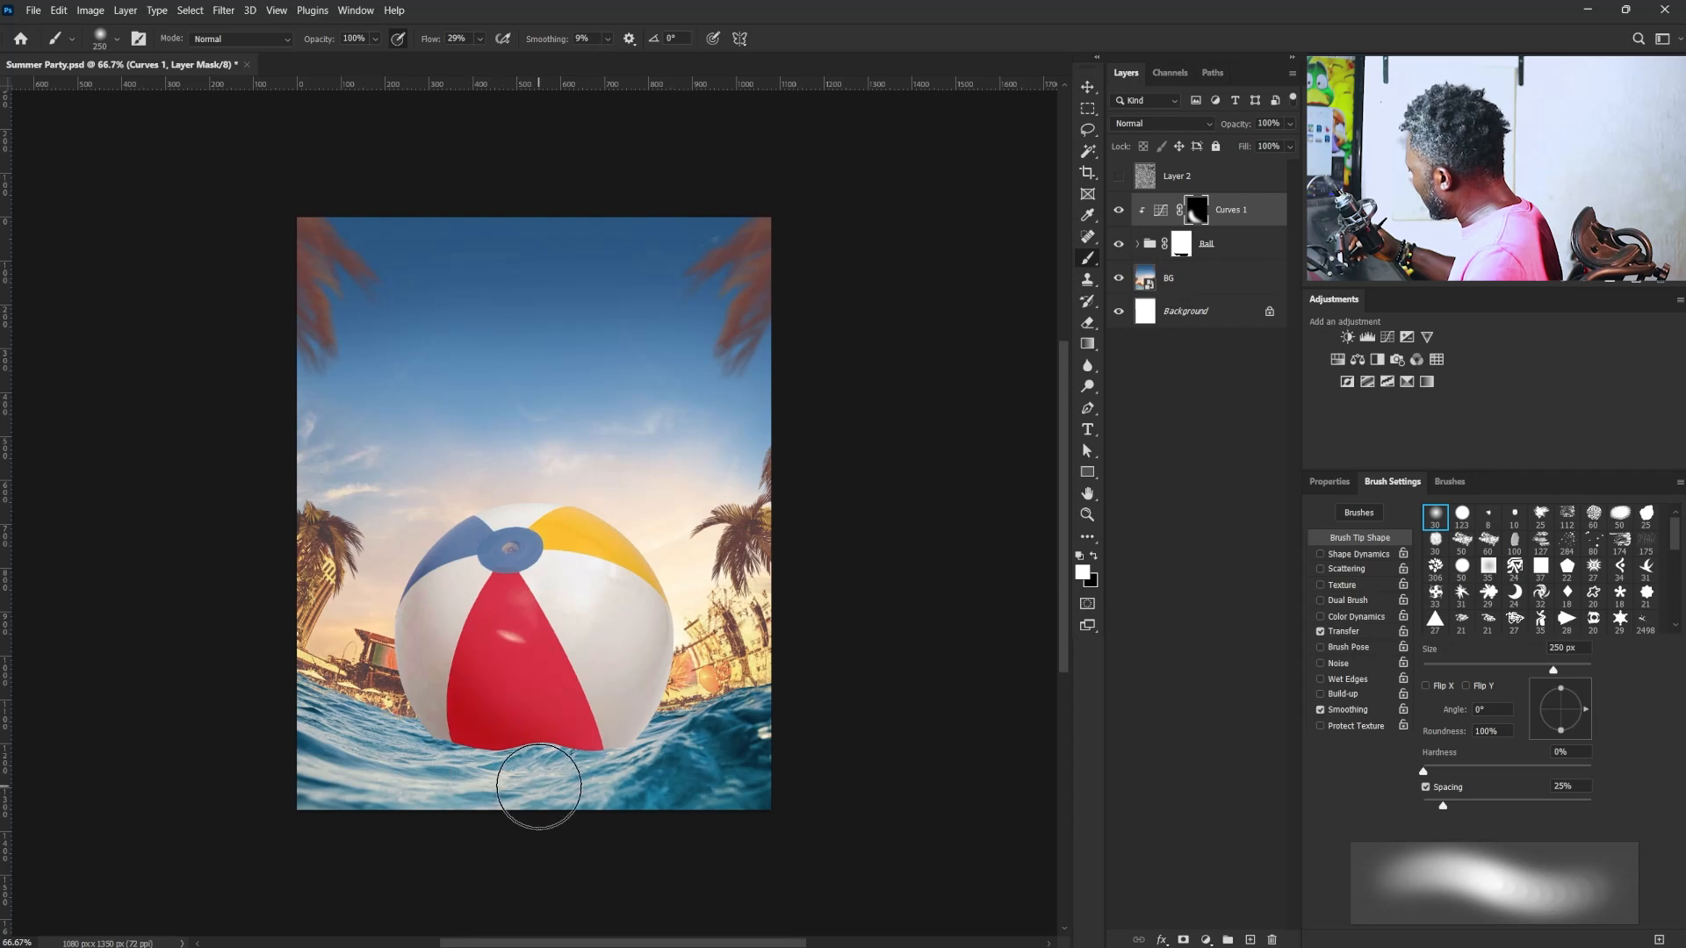
click(1352, 481)
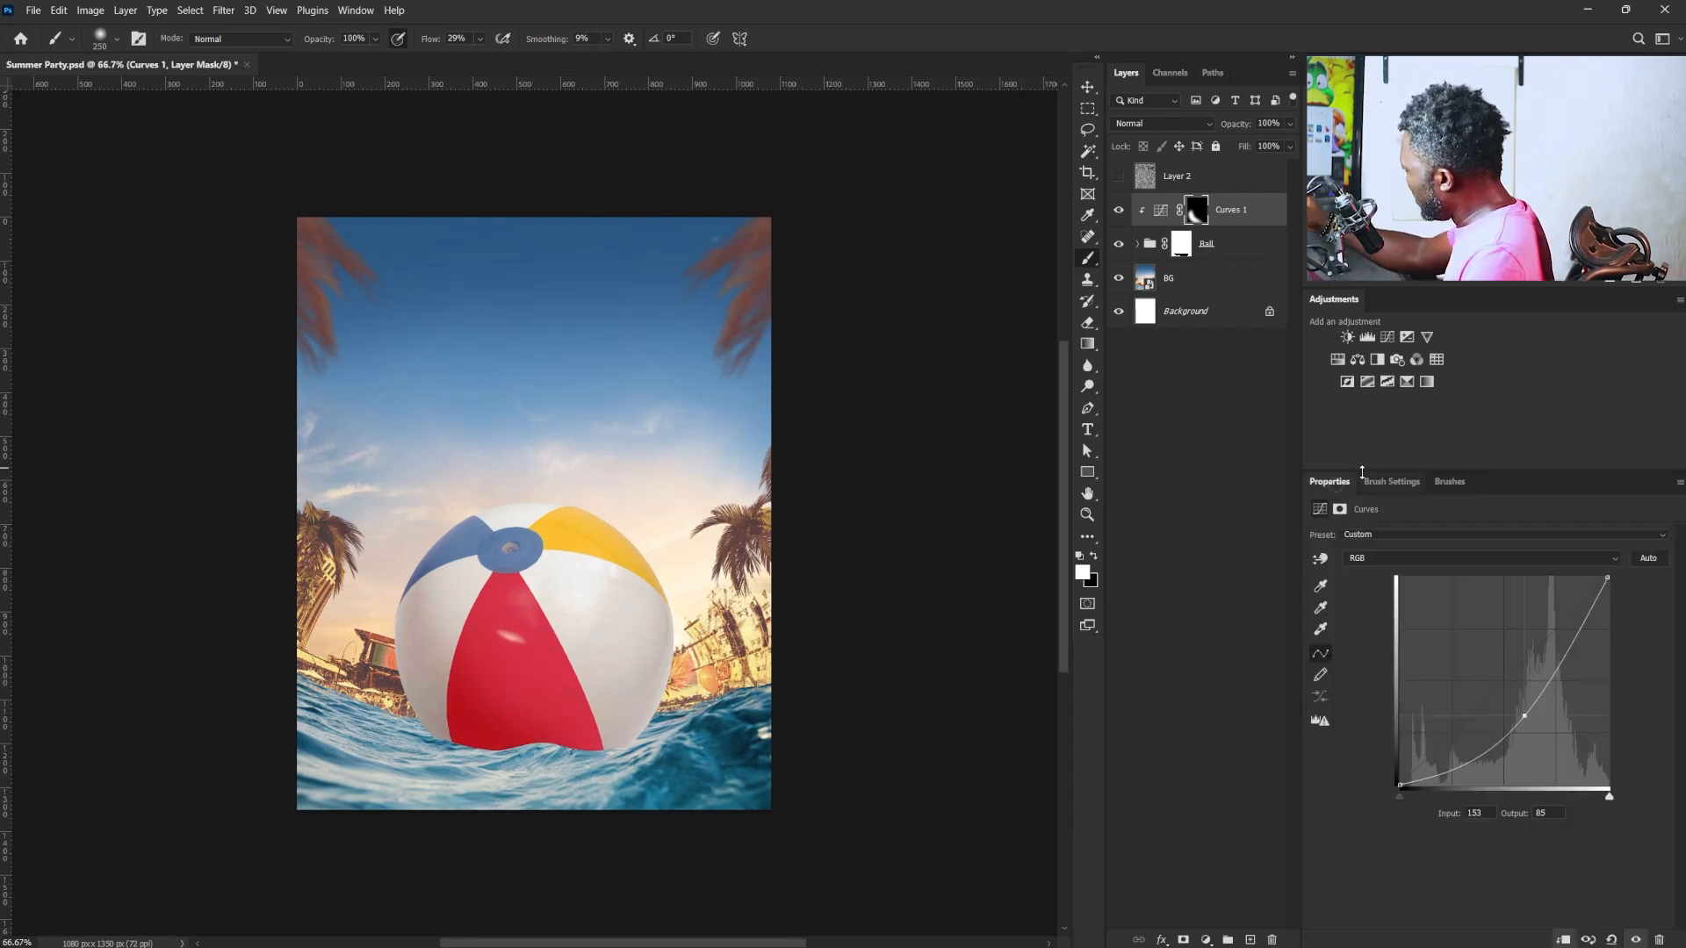
drag(1525, 717, 1530, 727)
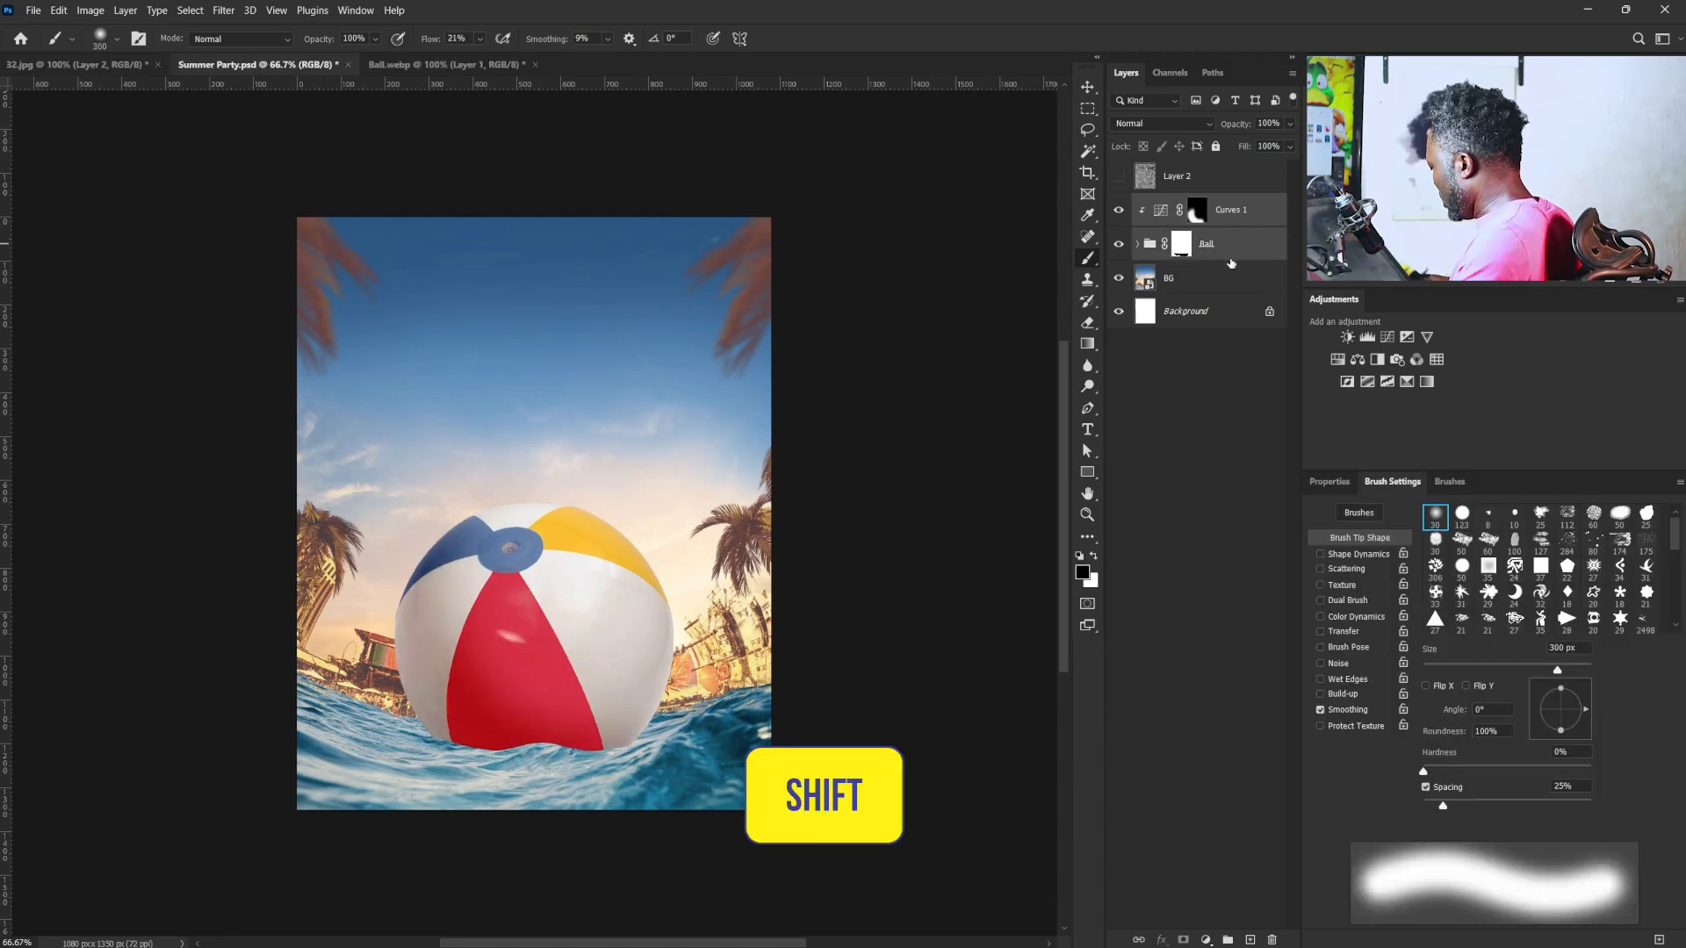
- Duplicate the Ball group with its Curves layer, convert the copies to one smart object, and rasterize it
key(ctrl+j)
right_click(1229, 250)
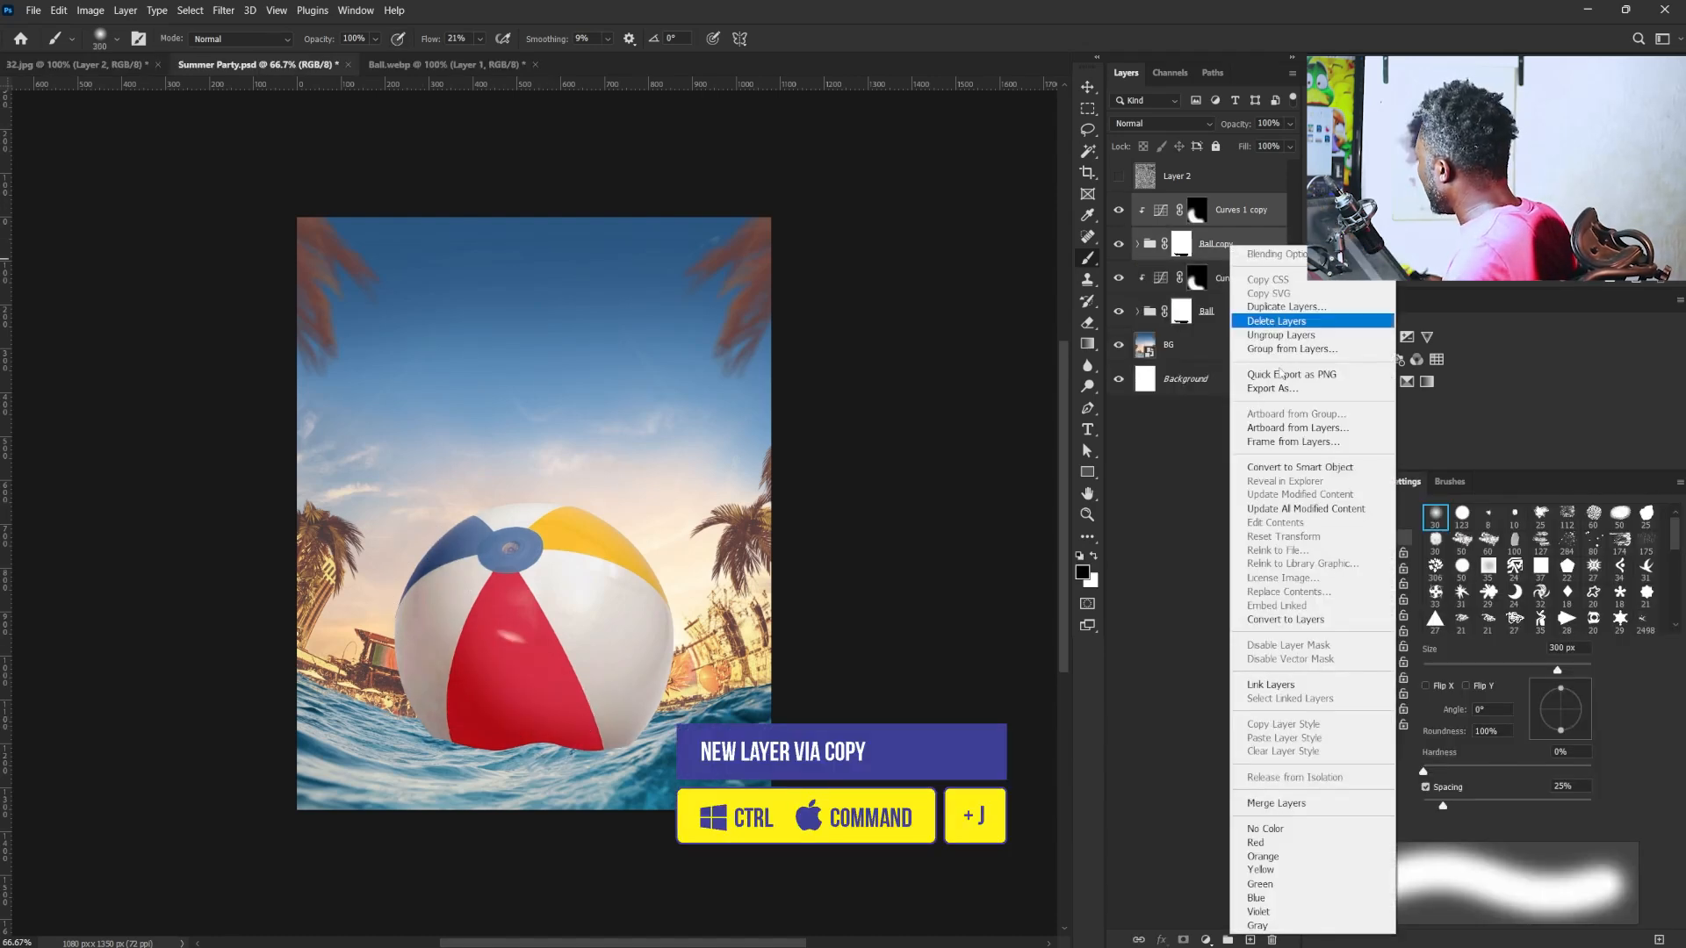
click(1299, 467)
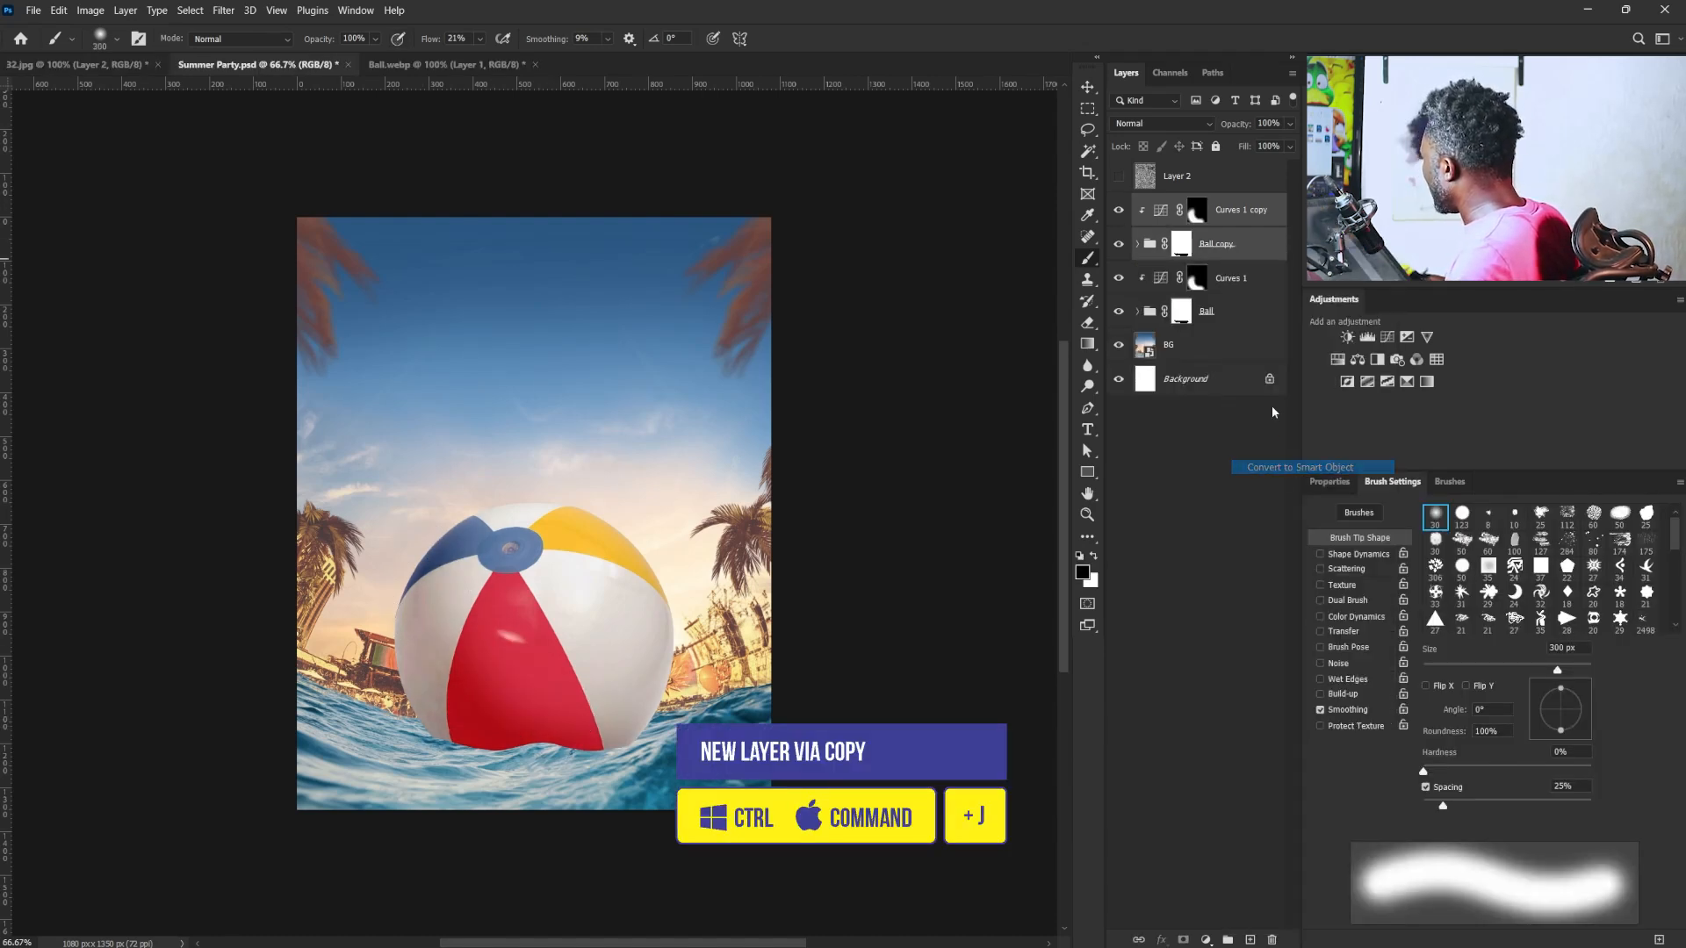
right_click(1210, 215)
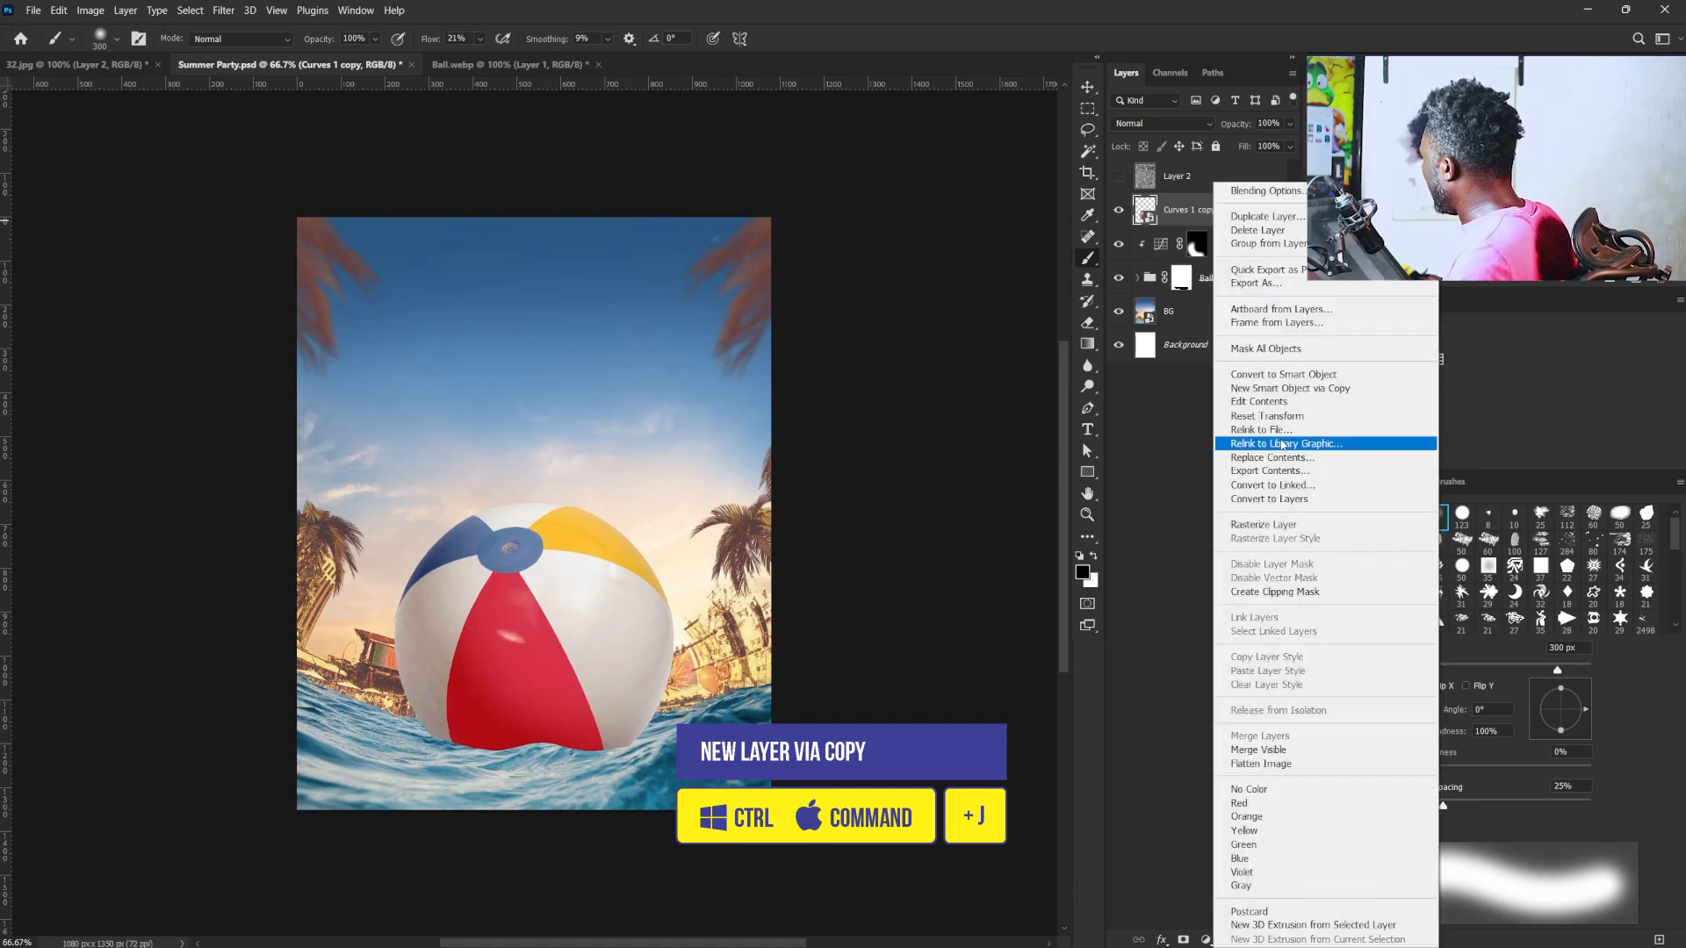
click(1265, 528)
- Displace the rasterized ball copy with horizontal and vertical scale 45, using Summer Party.psd as the displacement map
click(223, 10)
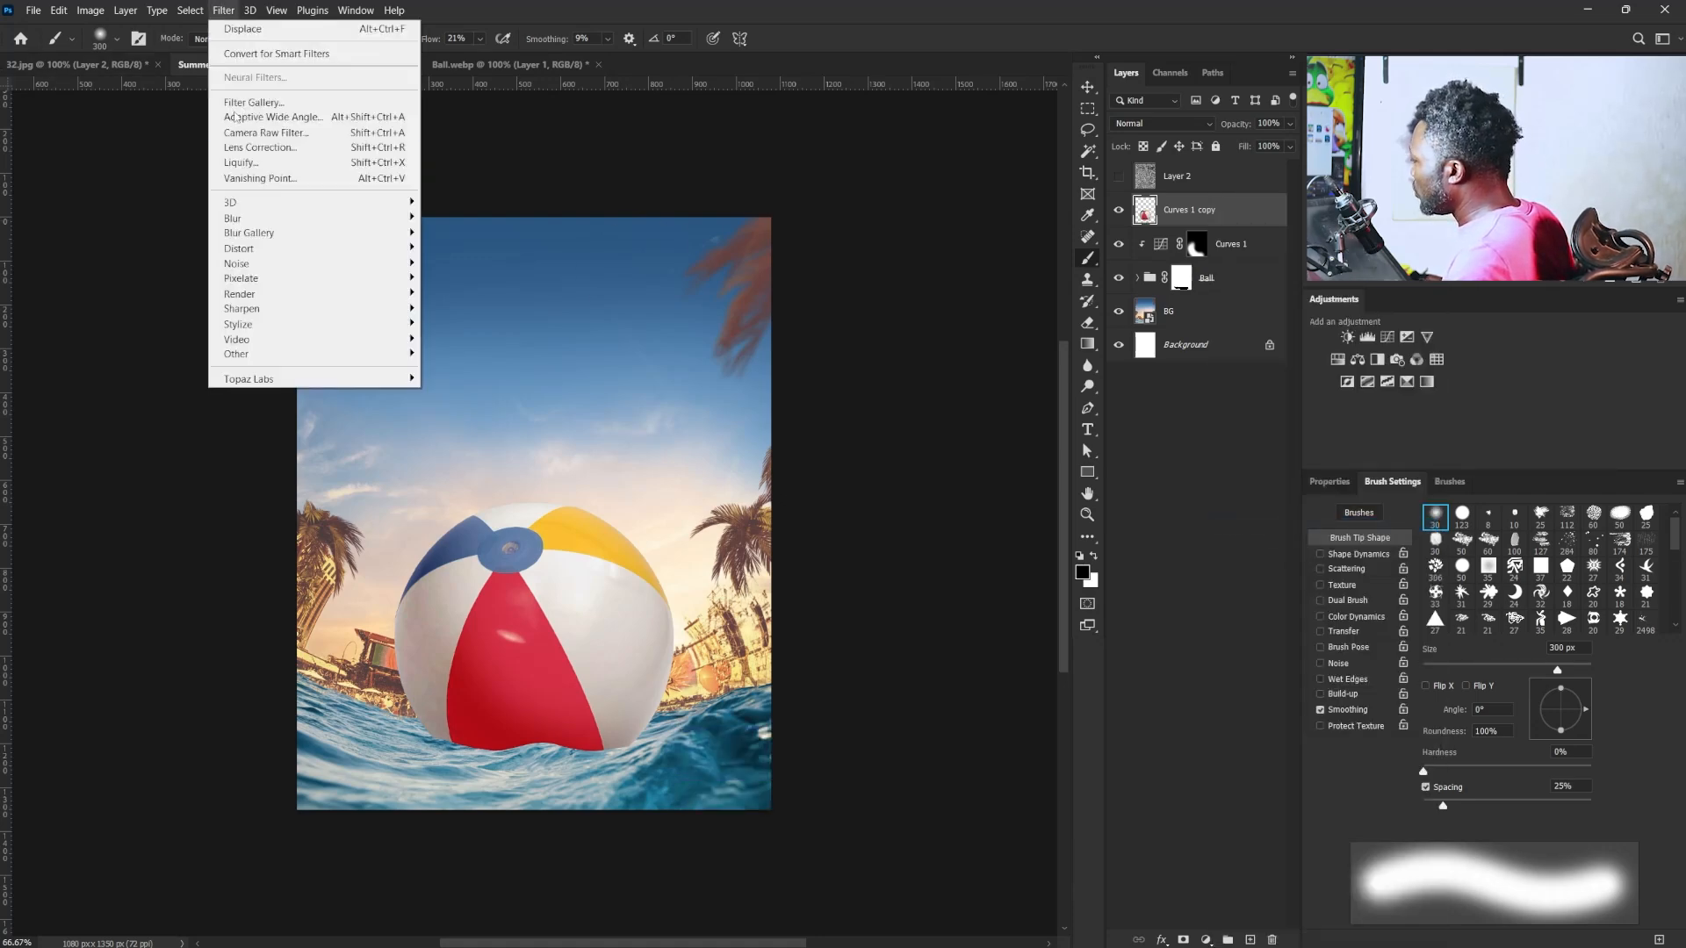
mouse_move(356, 248)
click(453, 247)
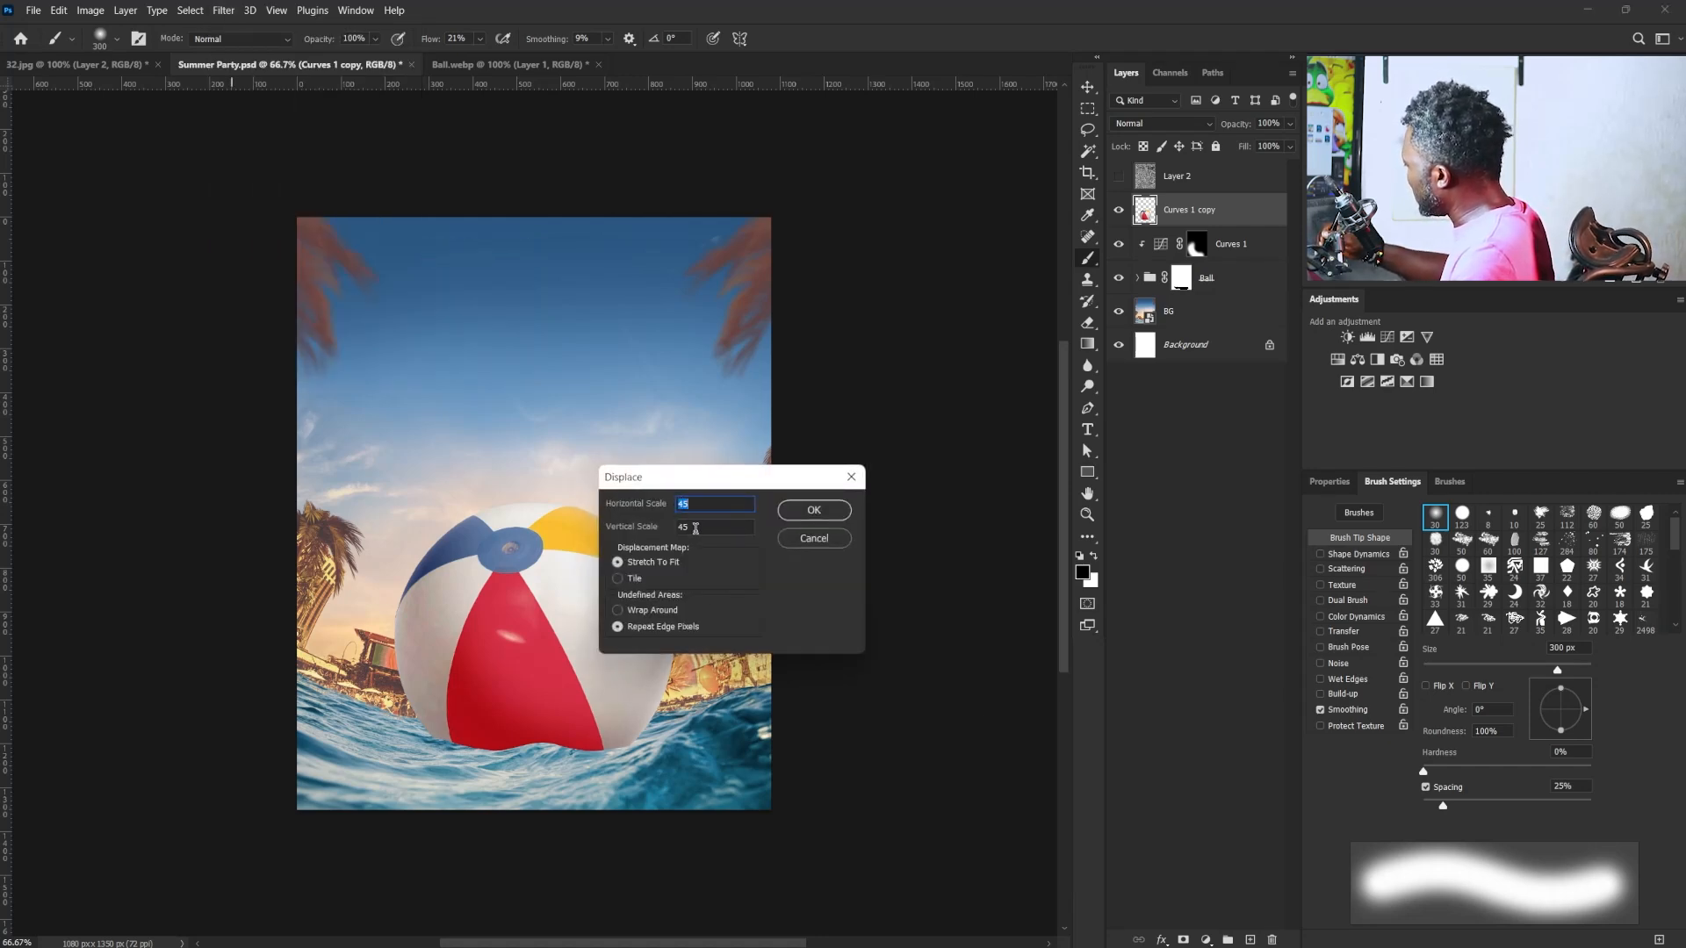
click(814, 511)
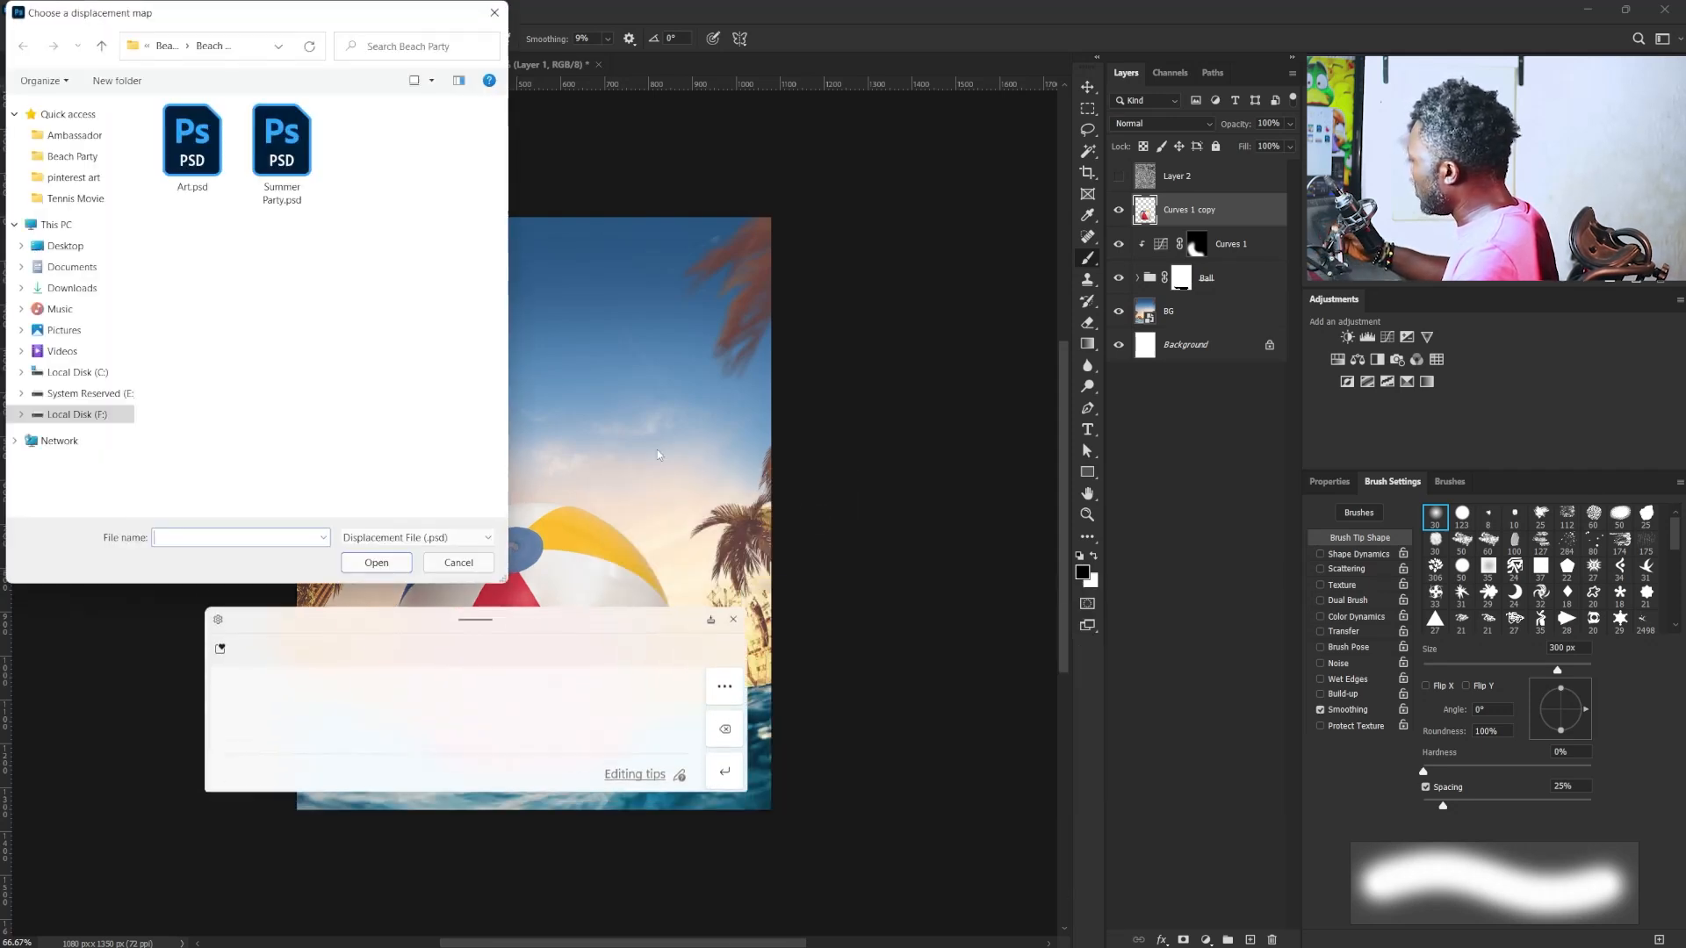
click(281, 145)
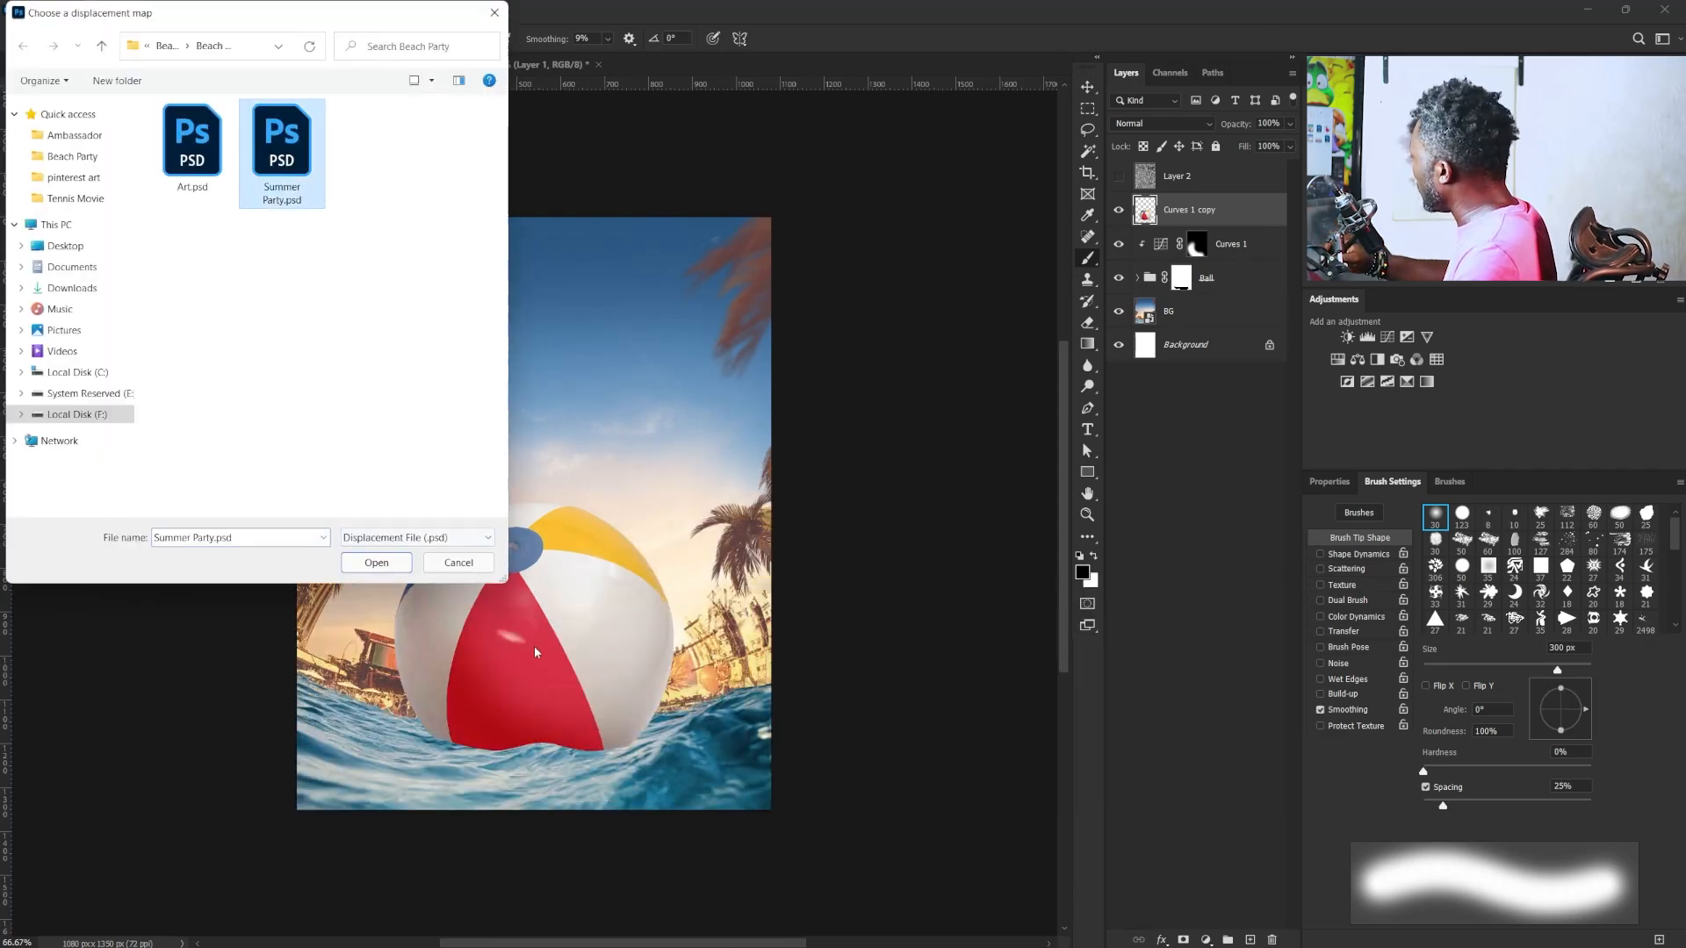
click(386, 566)
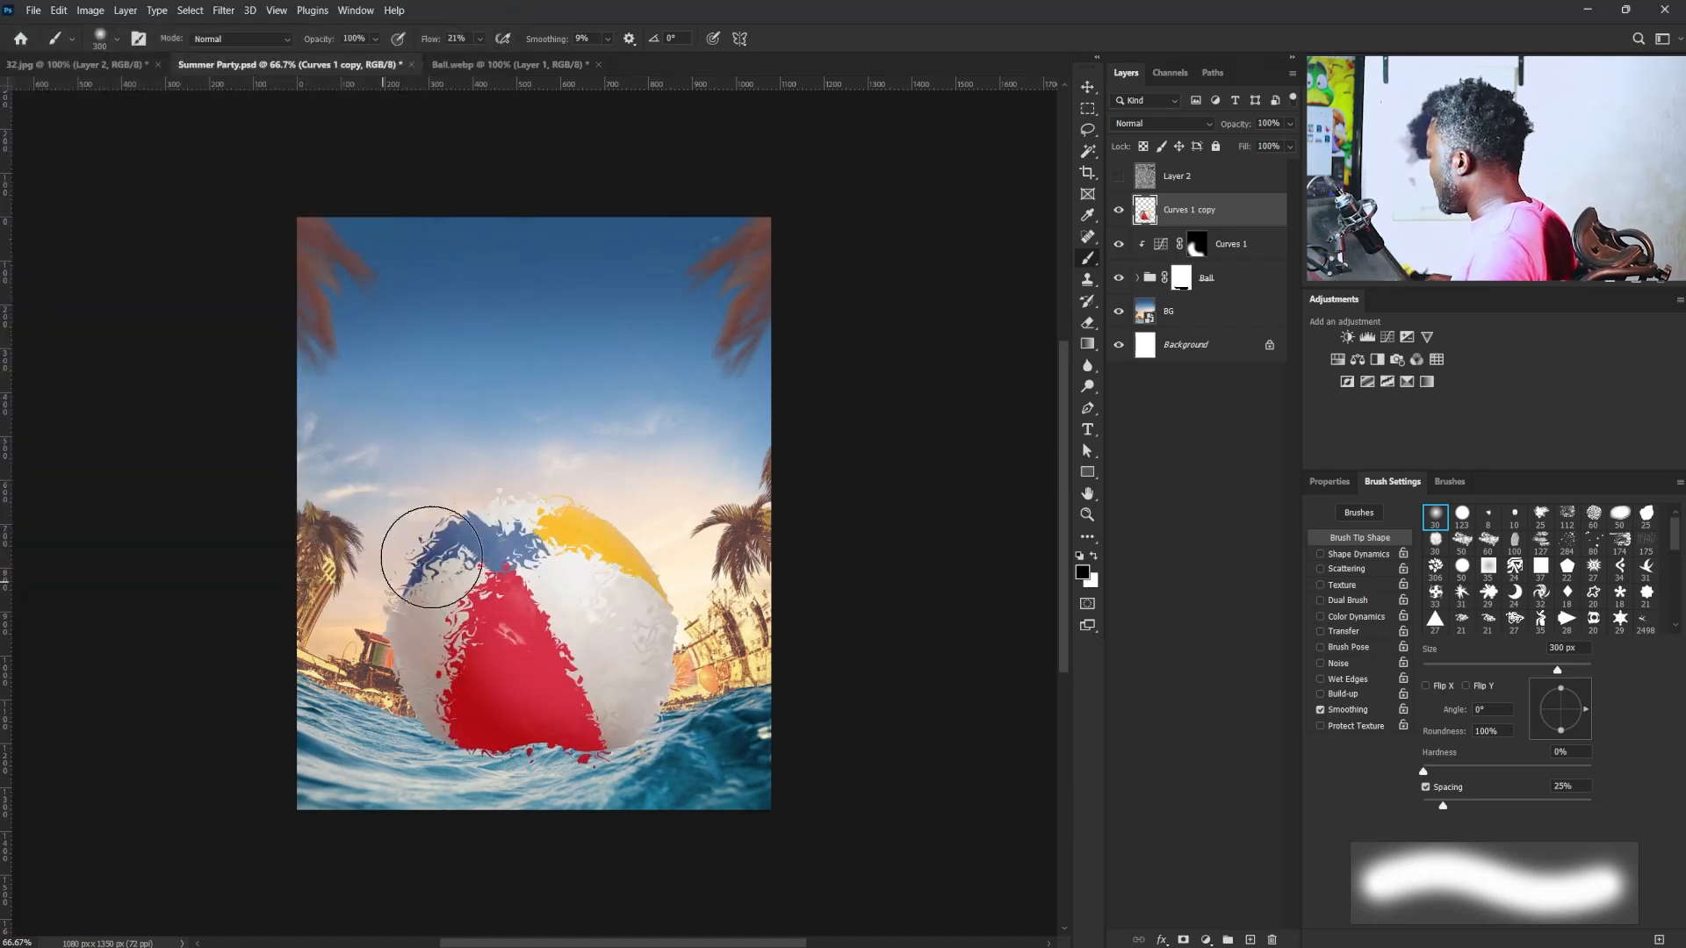
- Flip and squash the displaced ball copy vertically with Free Transform so it sits as a reflection directly beneath the ball
key(v)
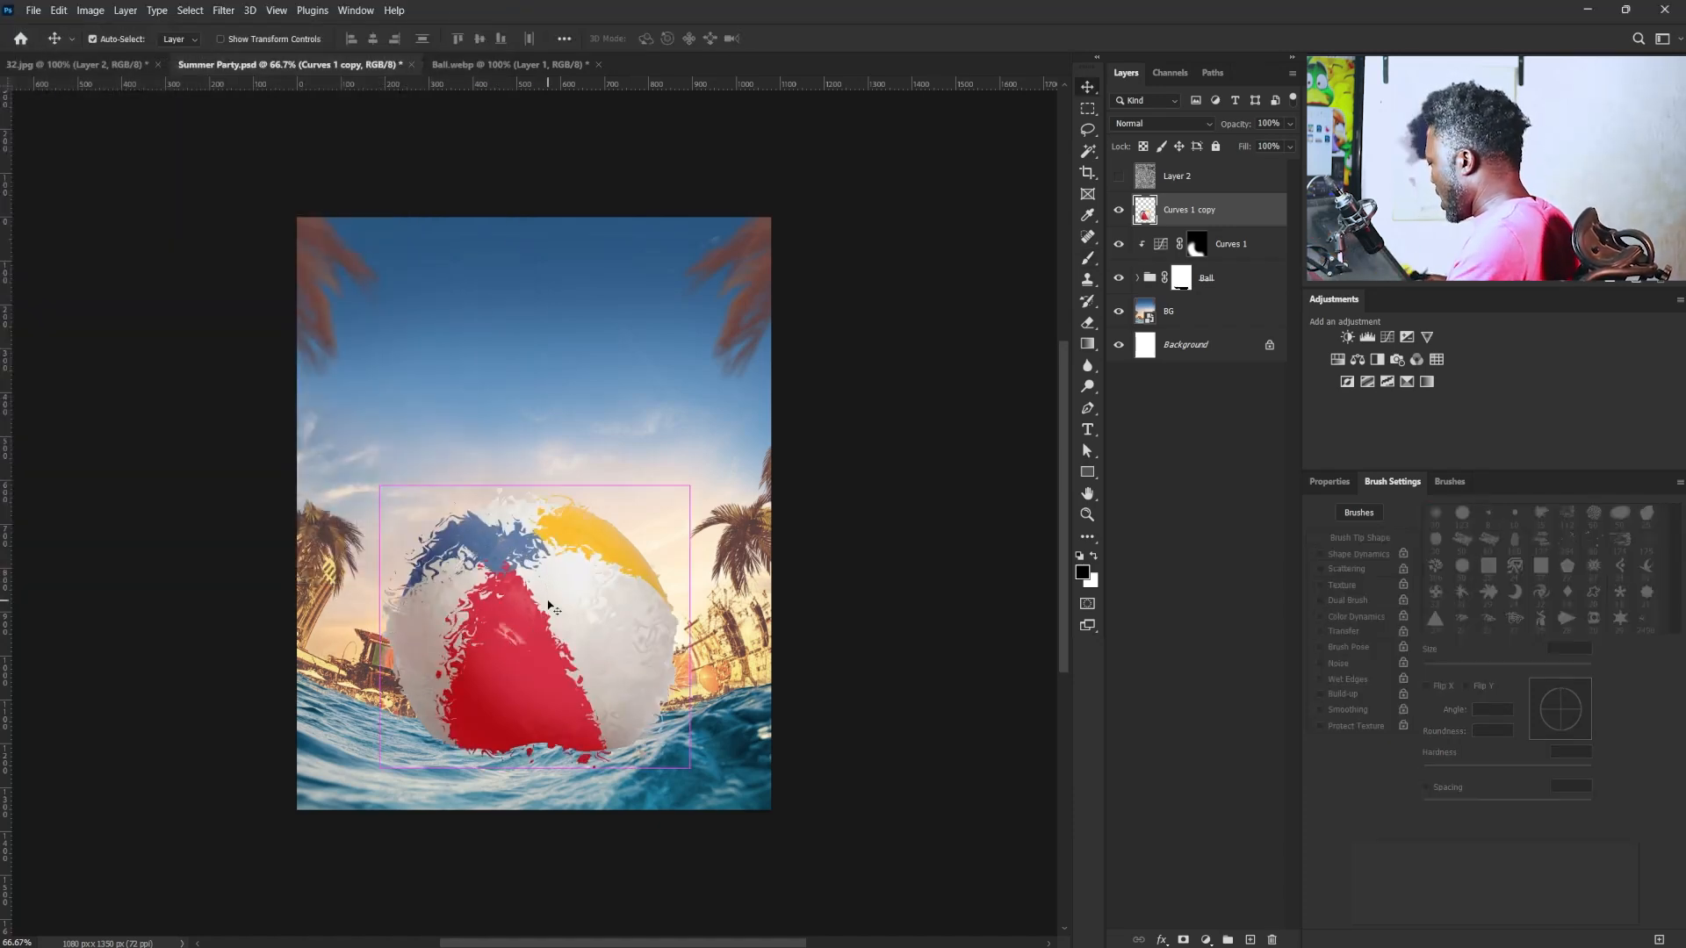
key(ctrl+t)
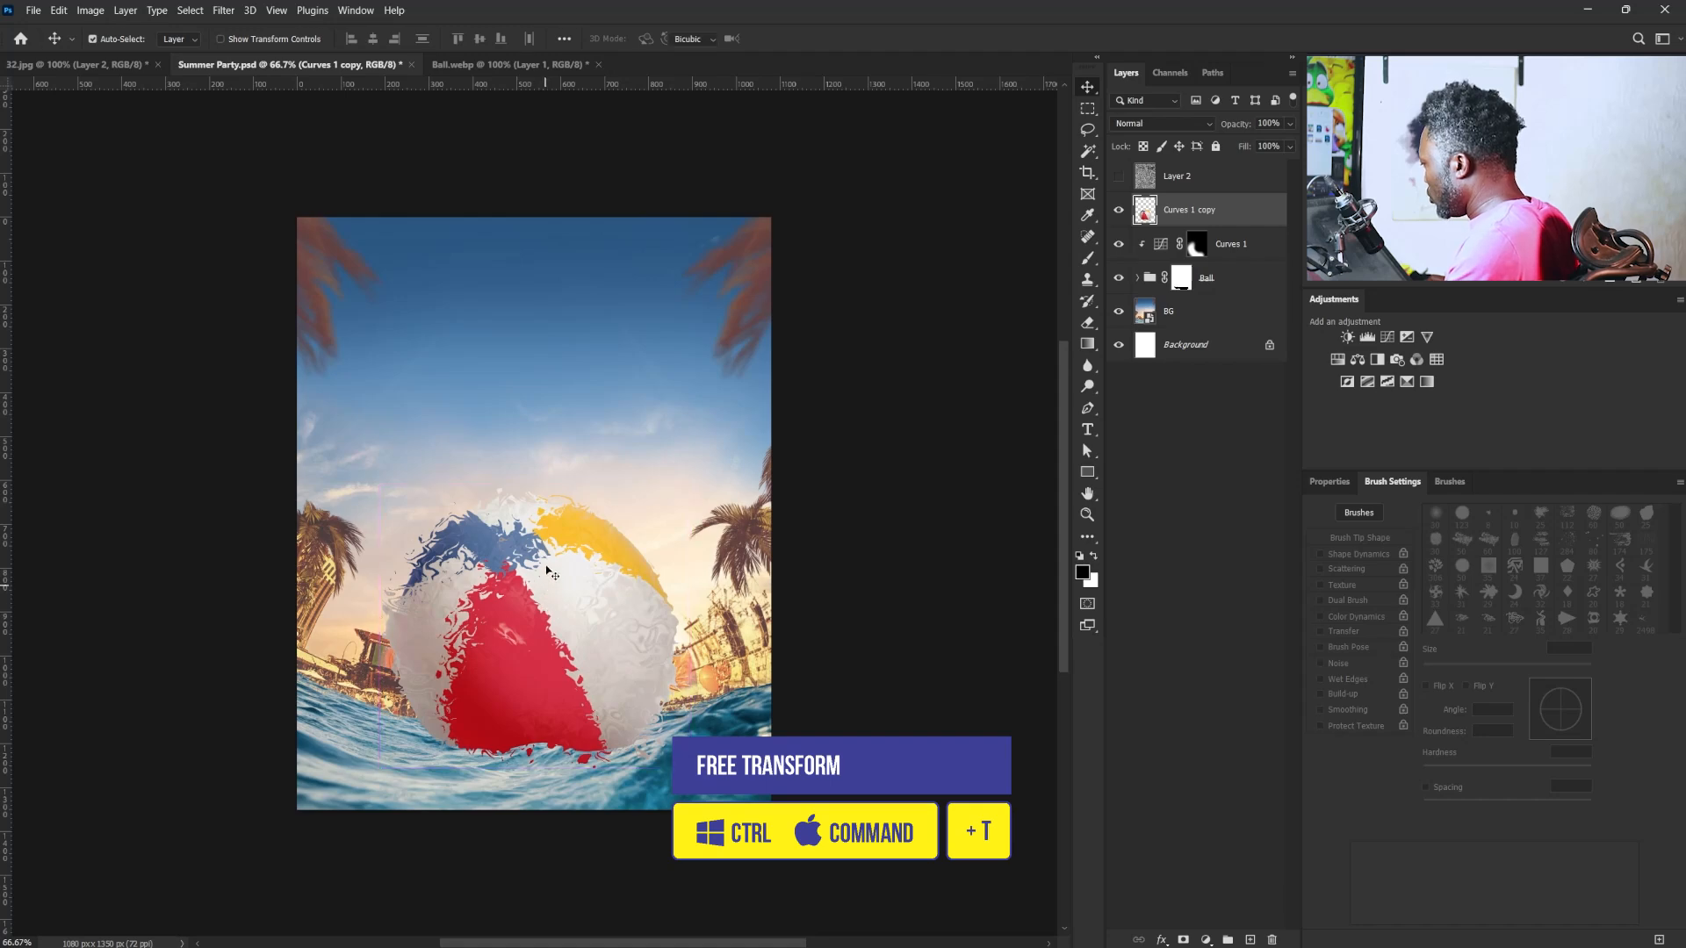
drag(535, 487, 533, 862)
drag(582, 786, 635, 756)
key(Return)
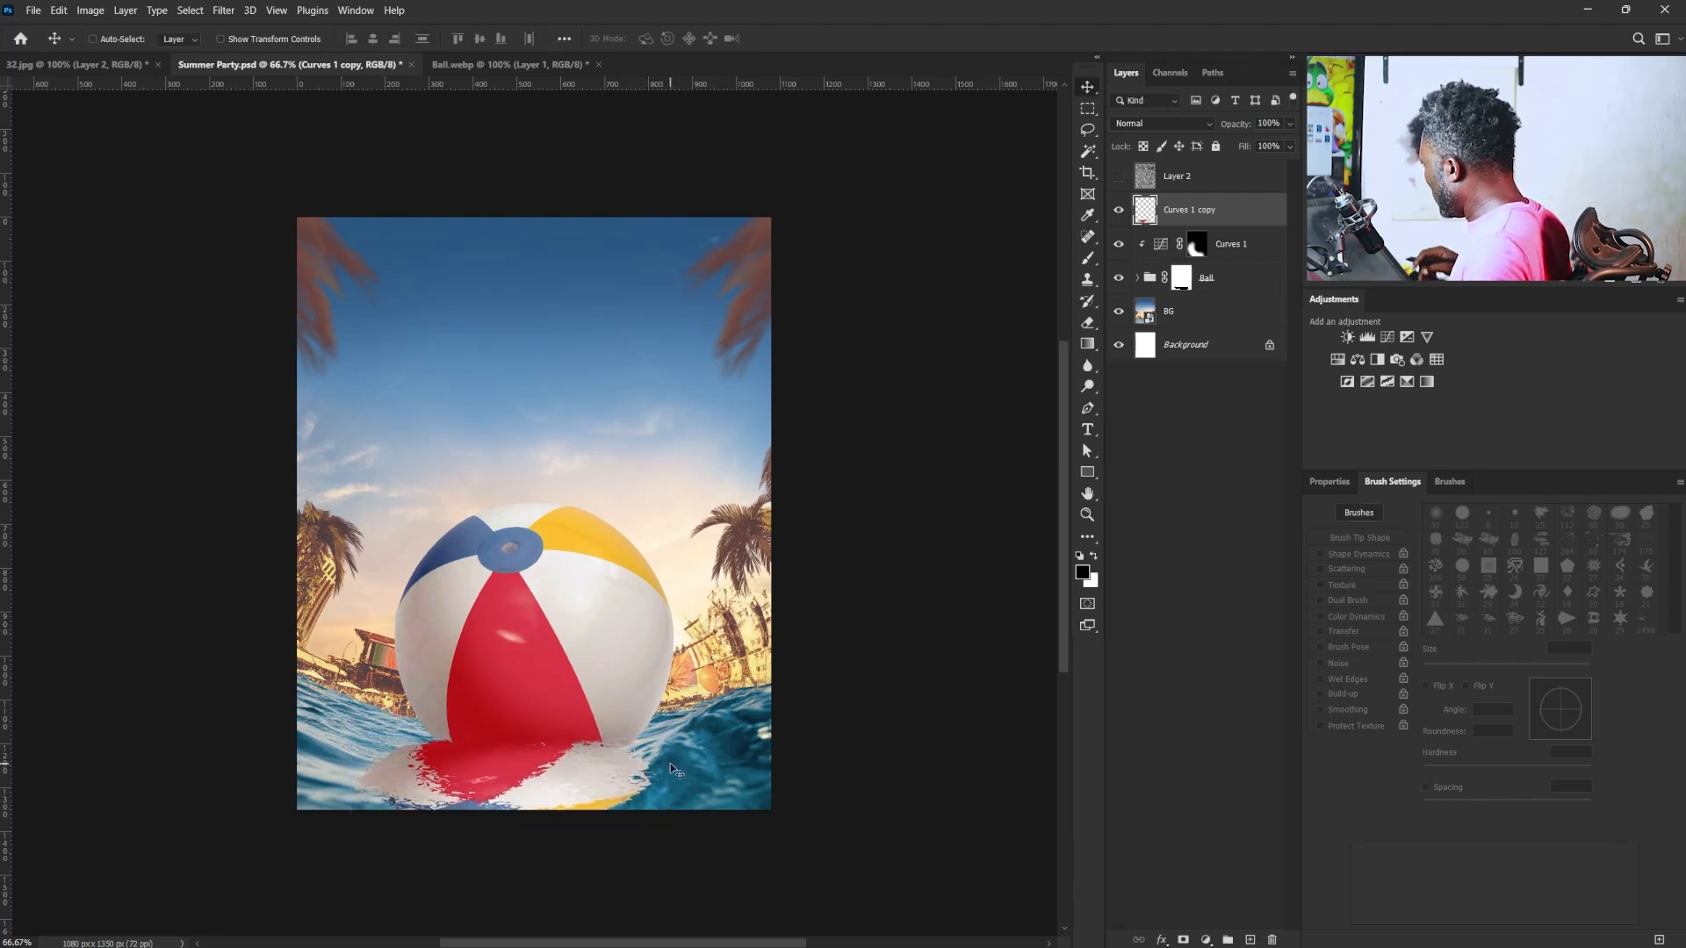
- Add a layer clipped to the Ball group and paint soft black shading around the ball's lower part at 8% and 3% flow
click(1180, 277)
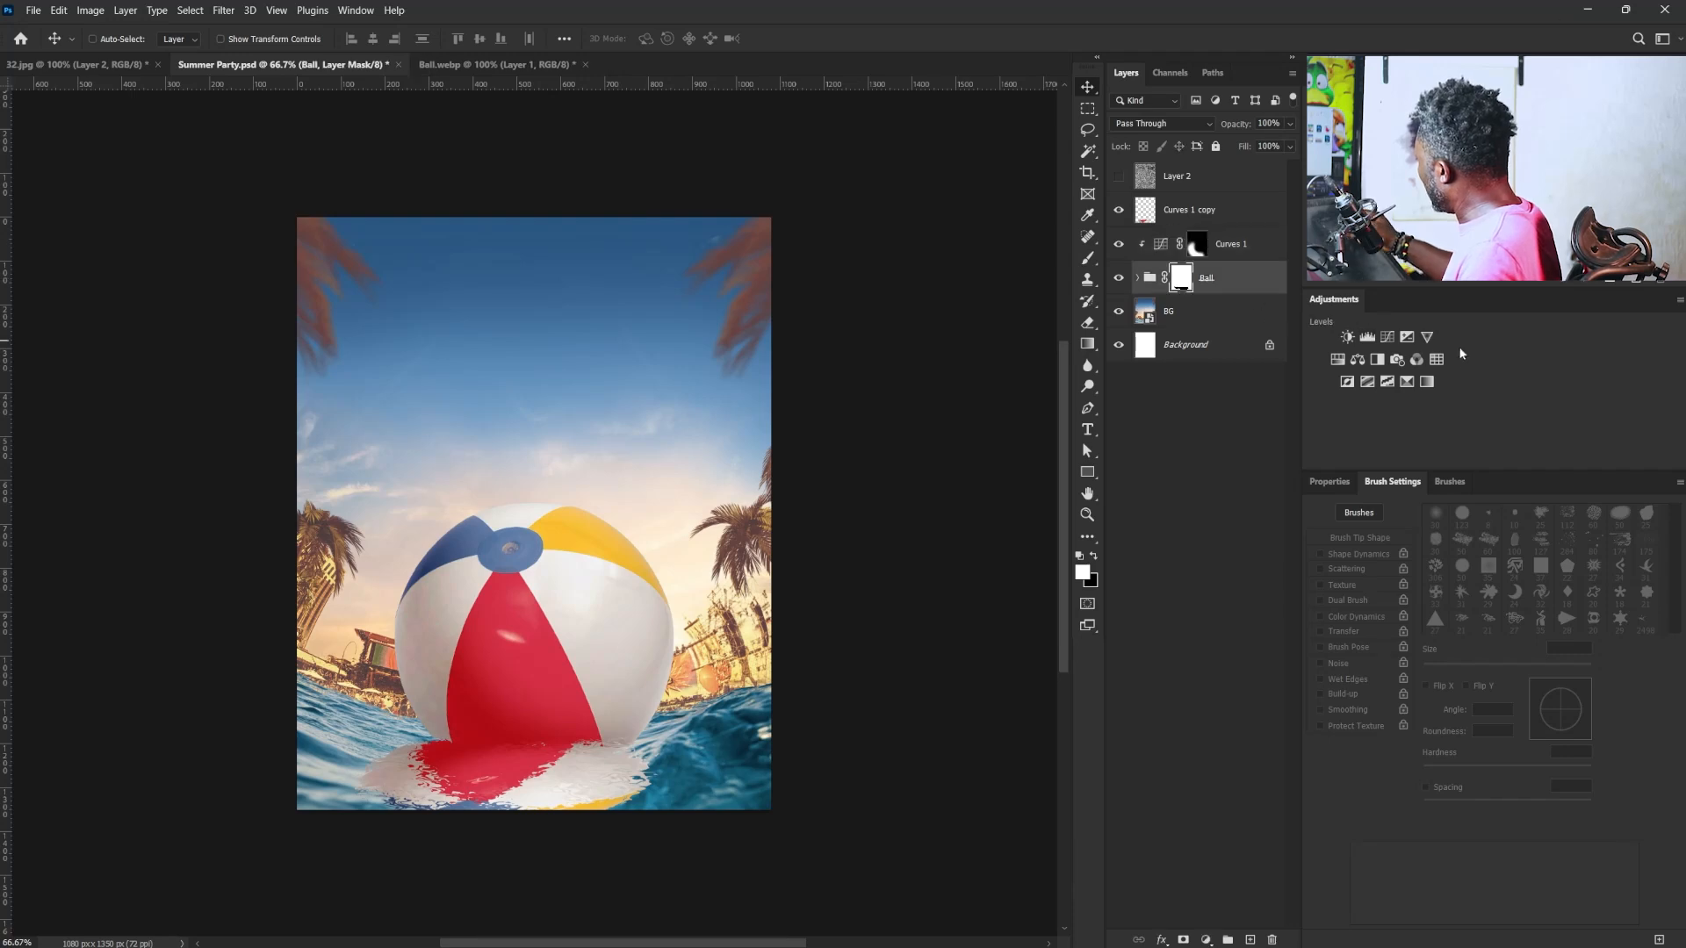
click(1251, 939)
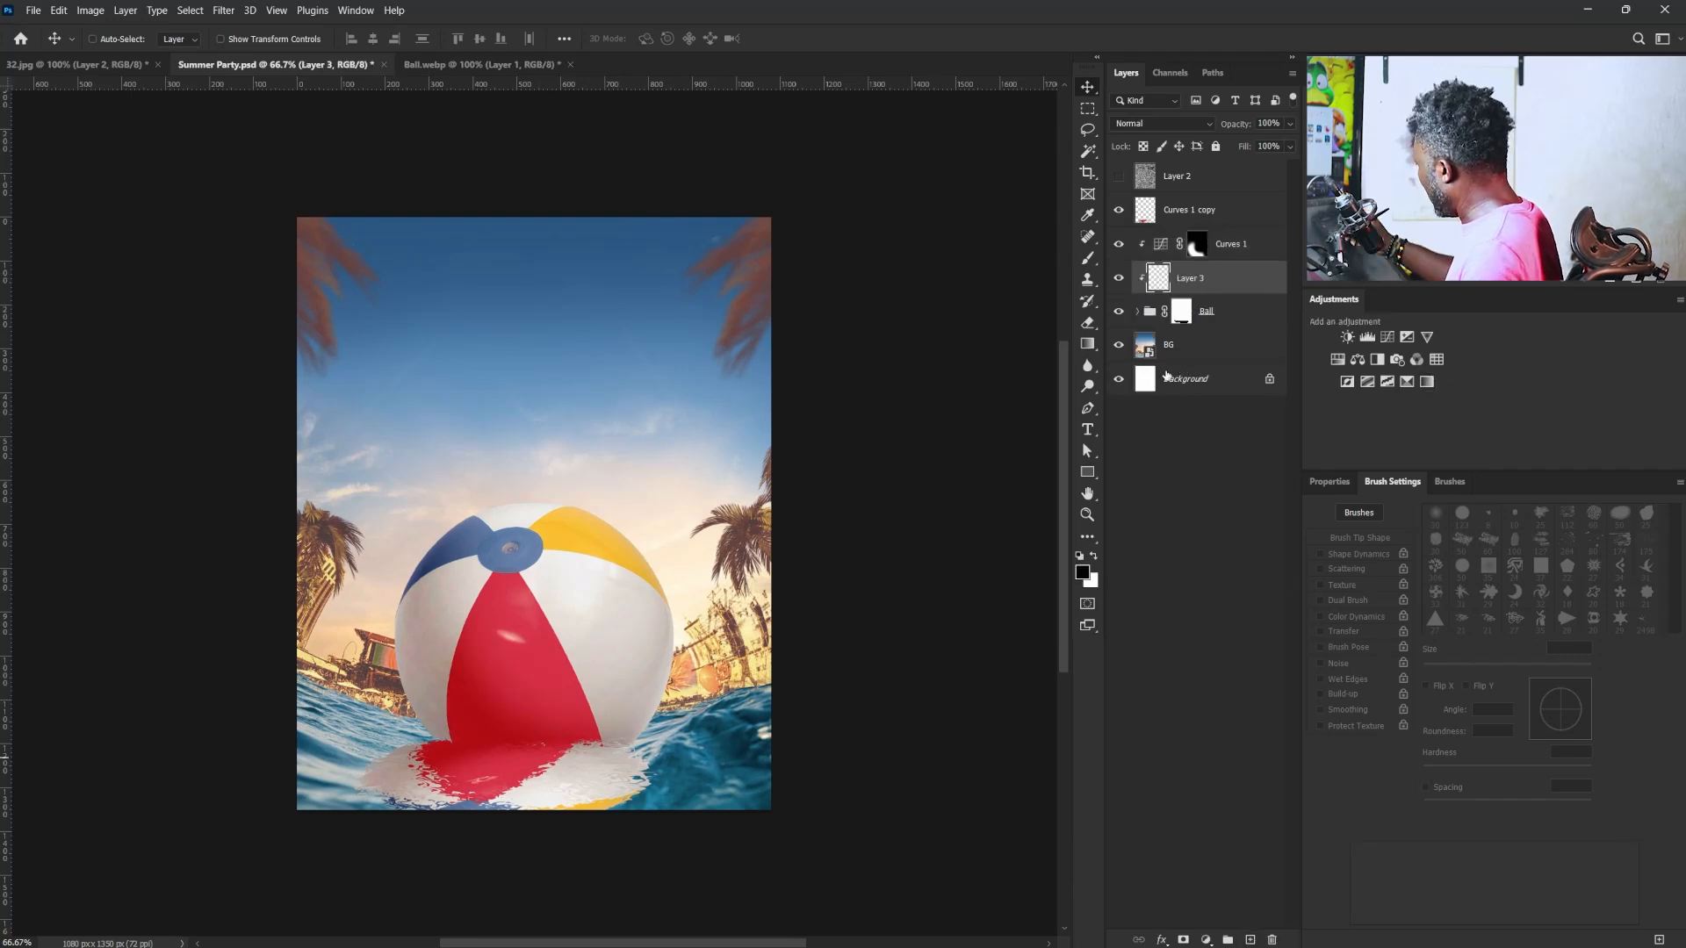
key(b)
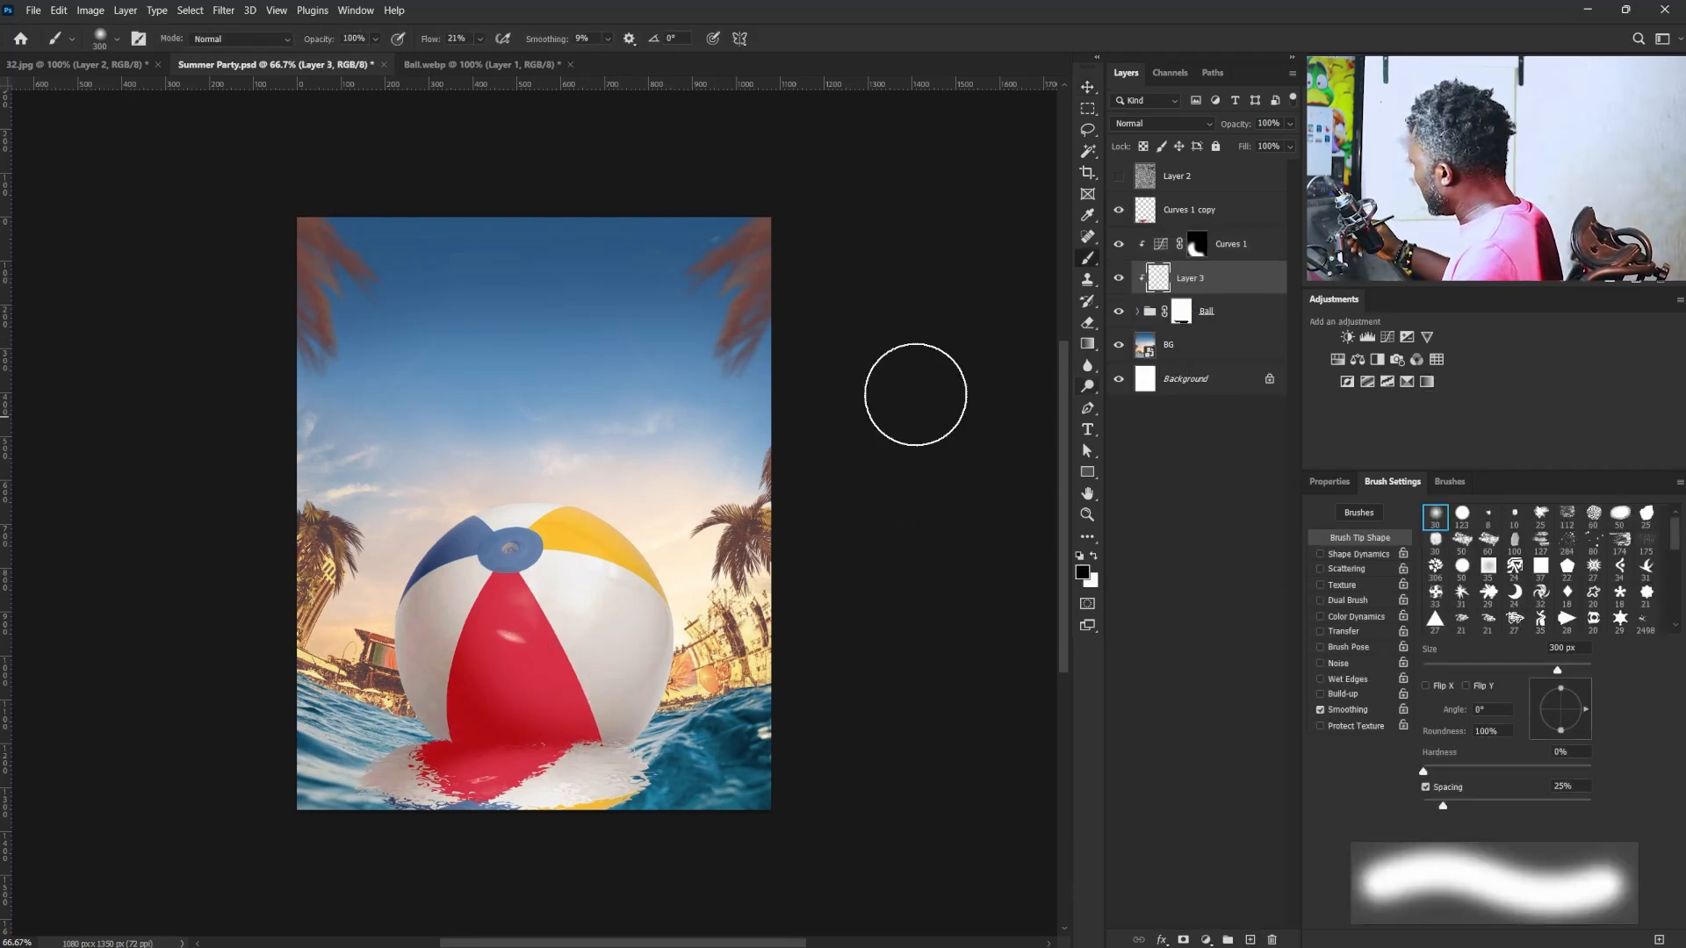
click(479, 38)
drag(487, 58, 472, 59)
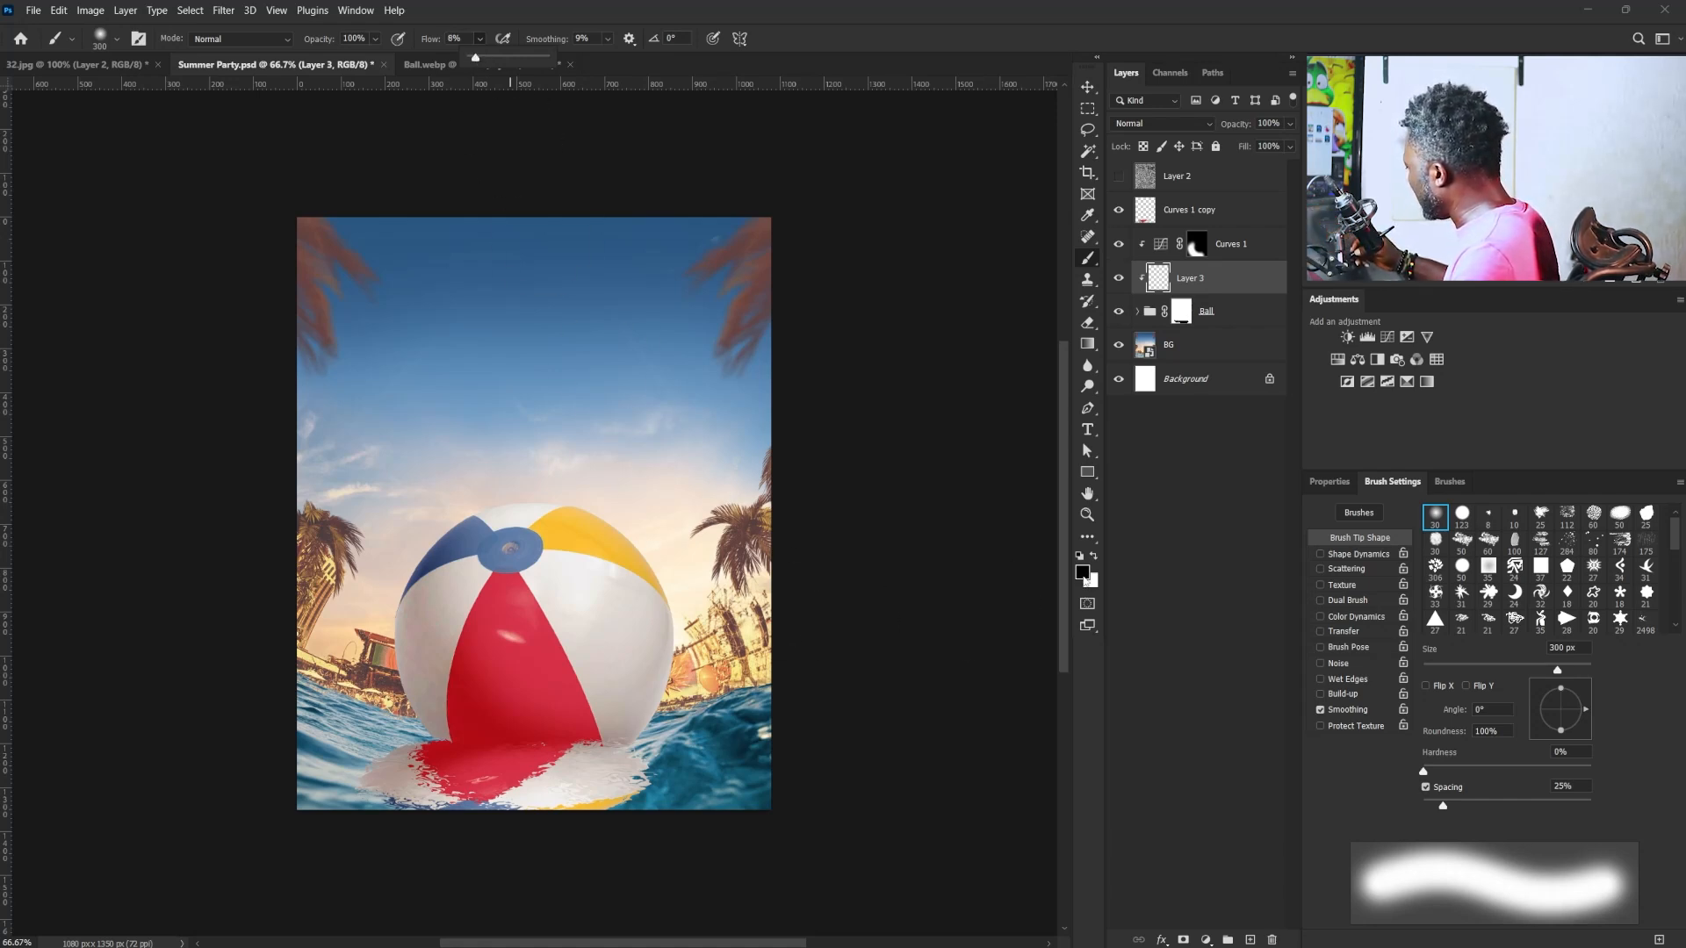
mouse_move(358, 661)
mouse_down()
mouse_move(515, 812)
mouse_move(534, 723)
mouse_move(736, 689)
mouse_up()
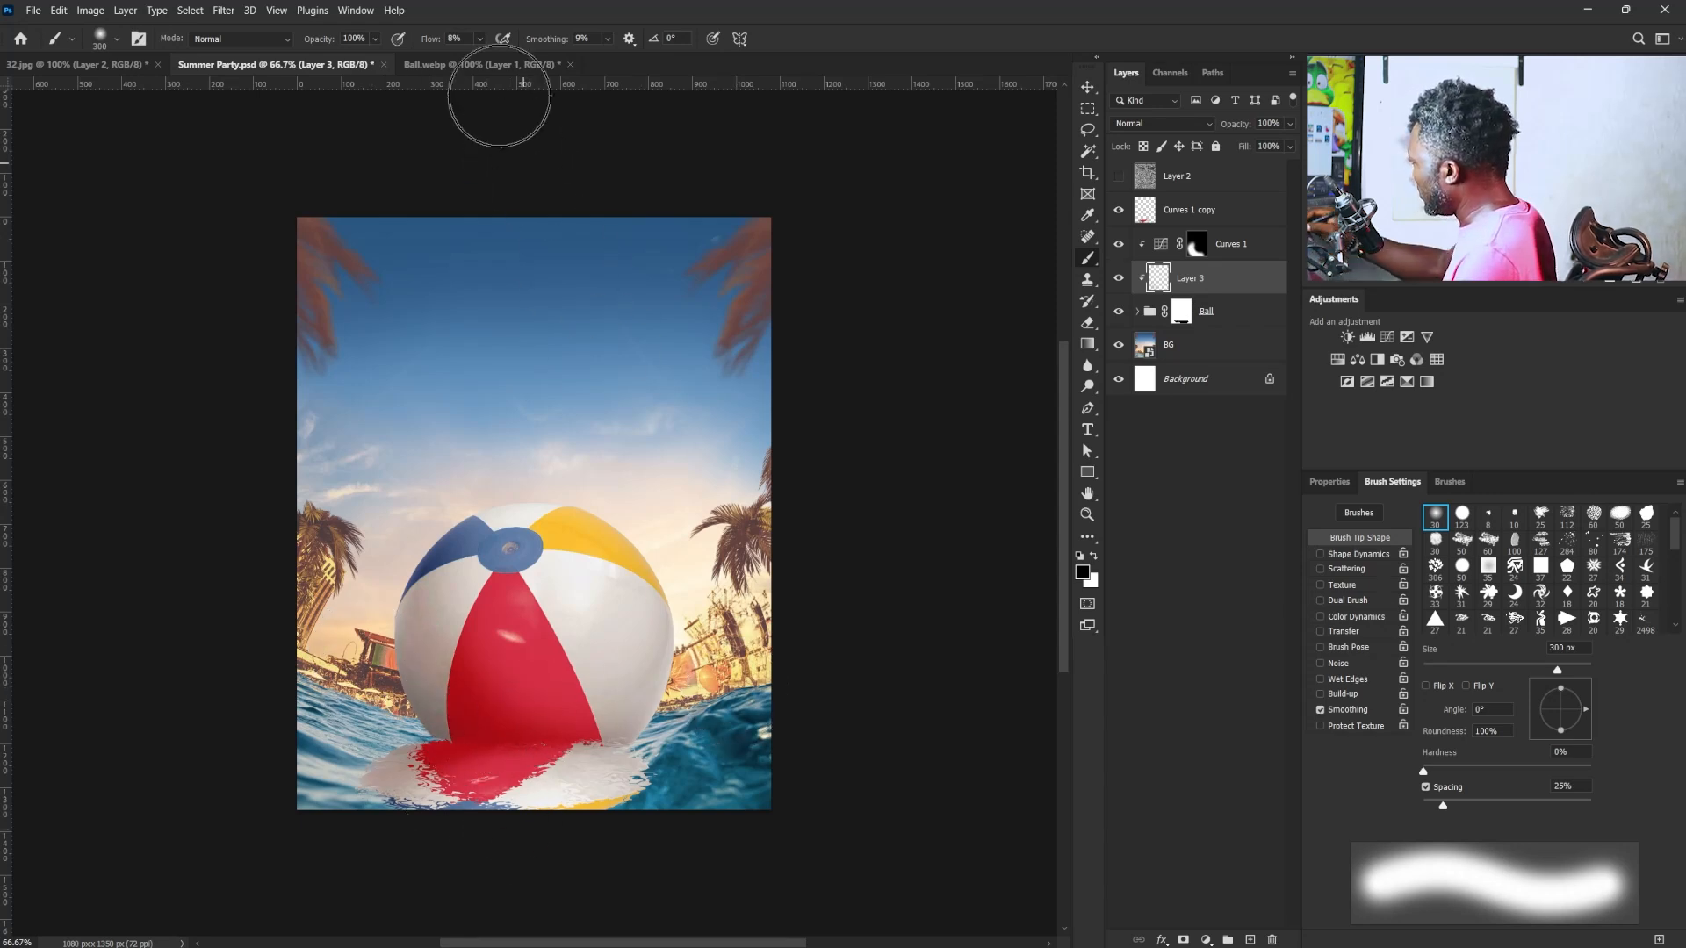
click(479, 38)
drag(484, 57, 479, 61)
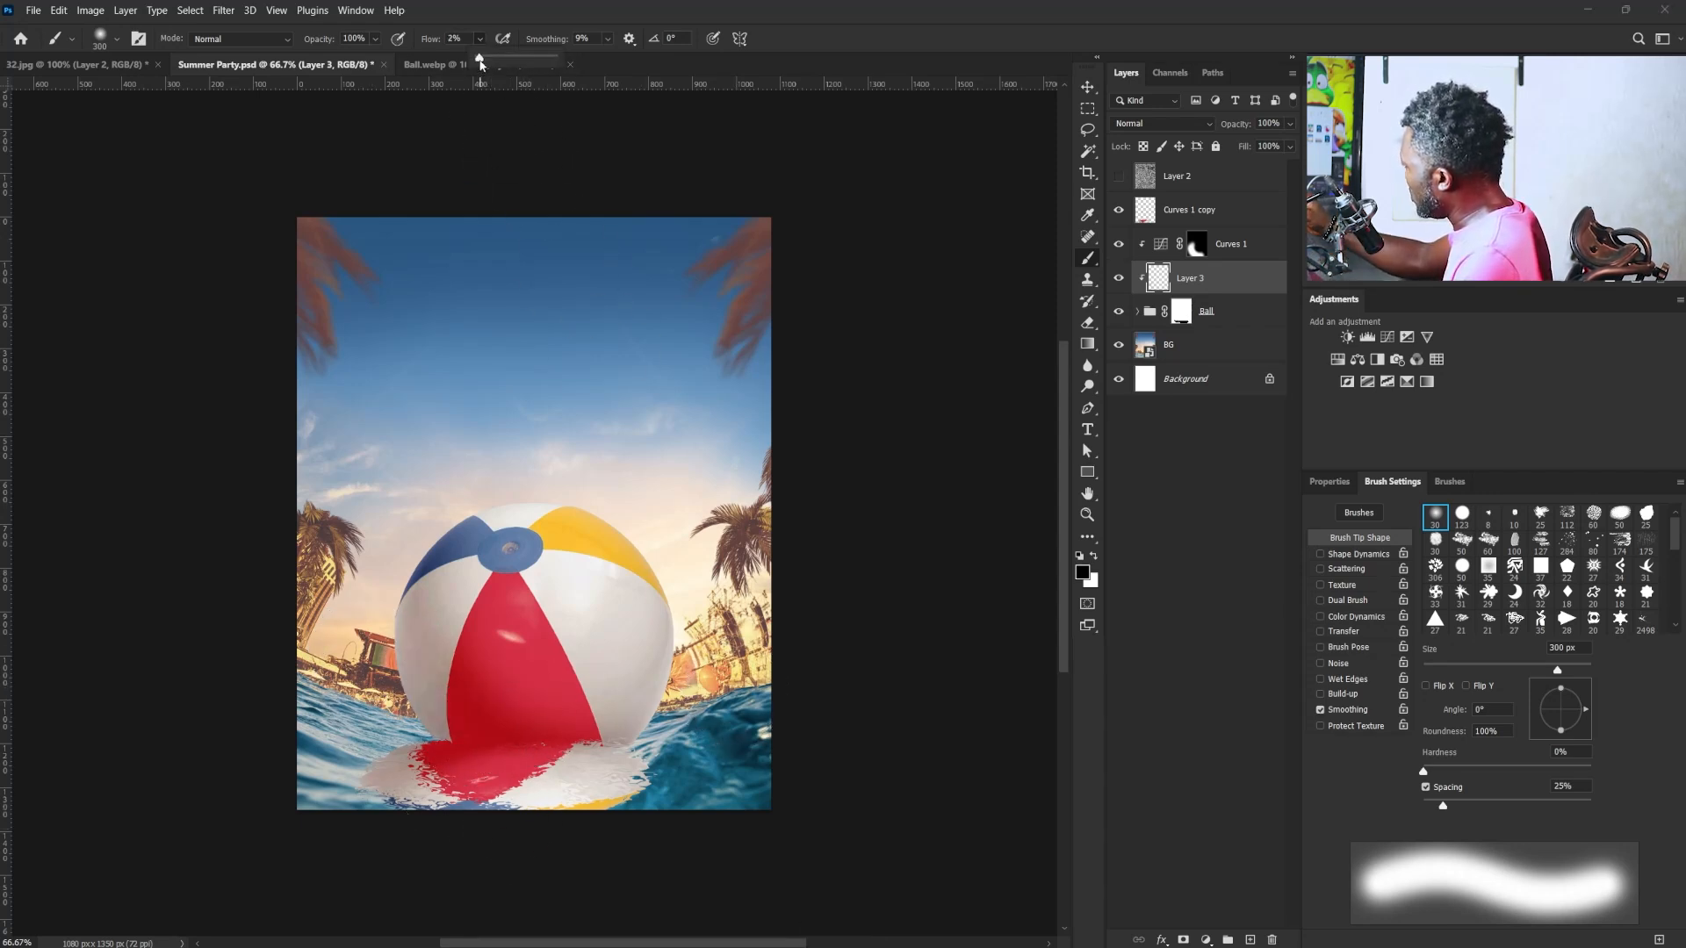
drag(363, 685, 698, 818)
- Add a Curves adjustment clipped to the reflection, darken it to input 160, output 93, and invert its mask to black
click(1207, 216)
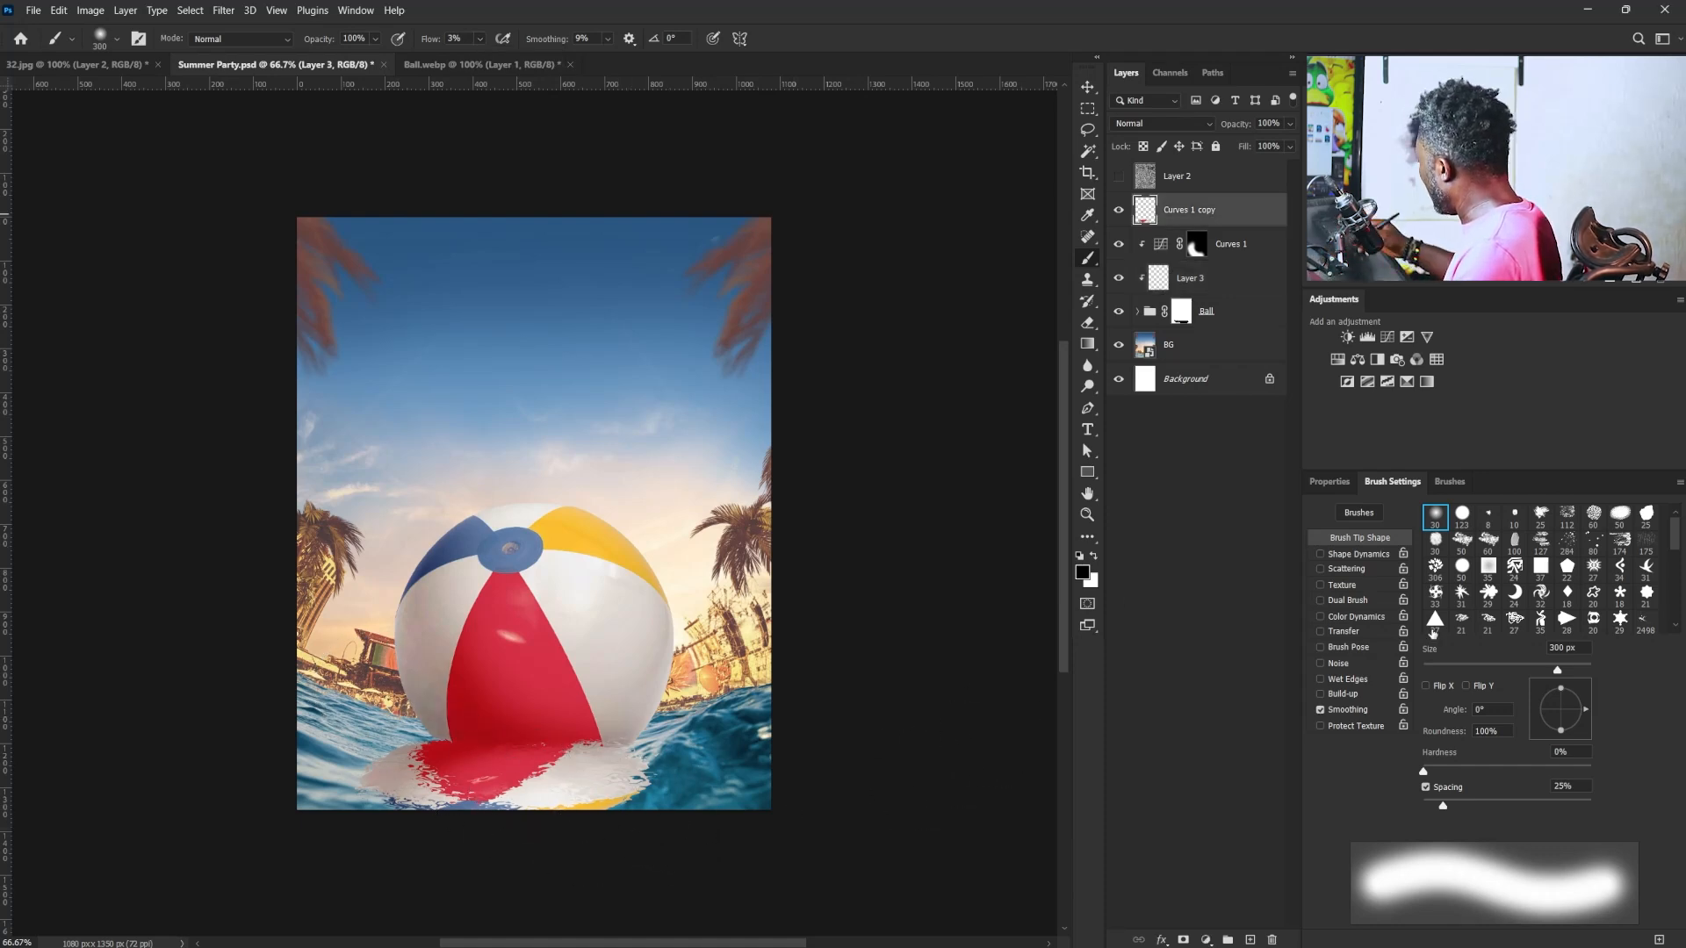
click(1387, 337)
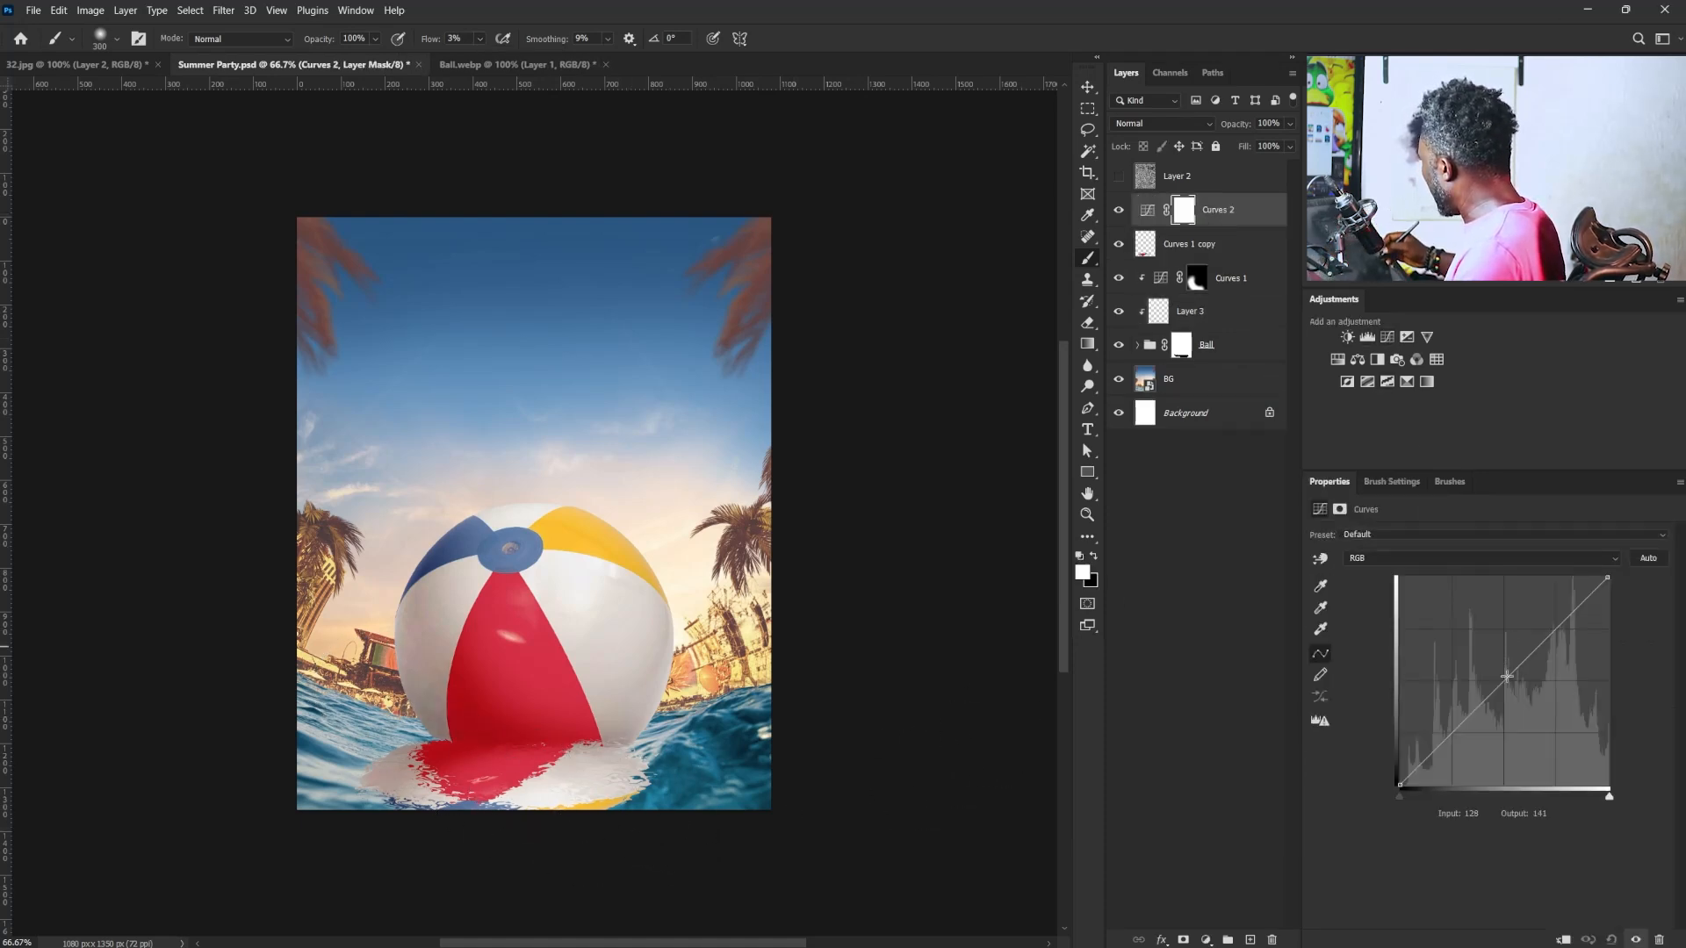
click(1563, 939)
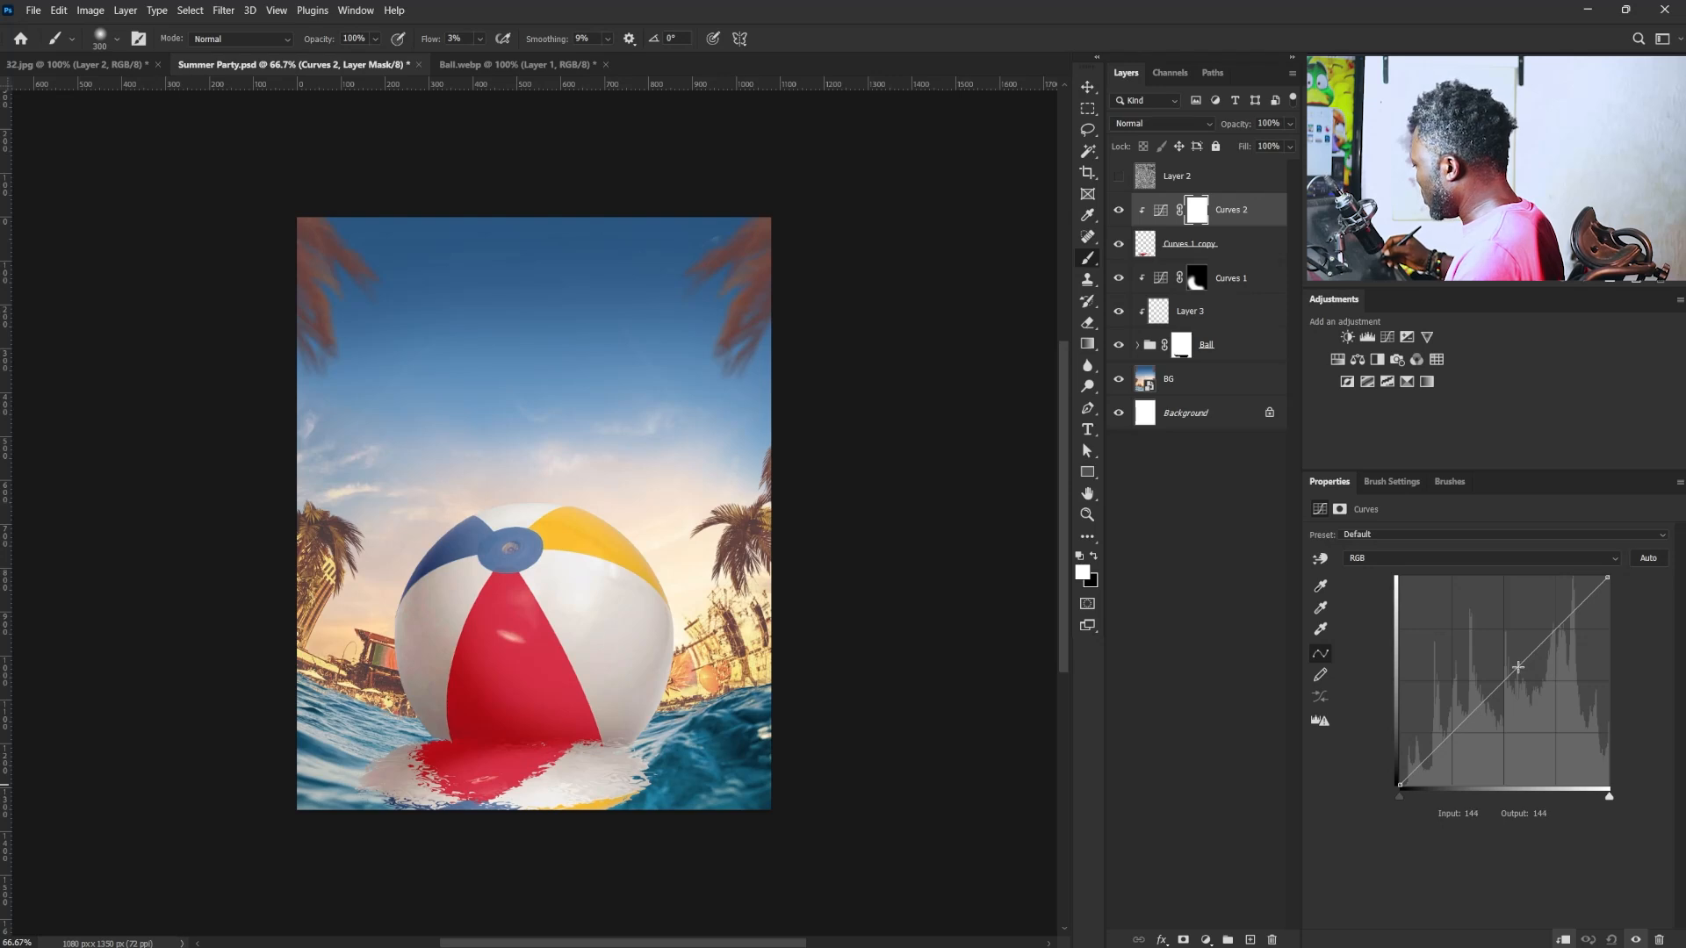
drag(1517, 667, 1531, 708)
key(ctrl+i)
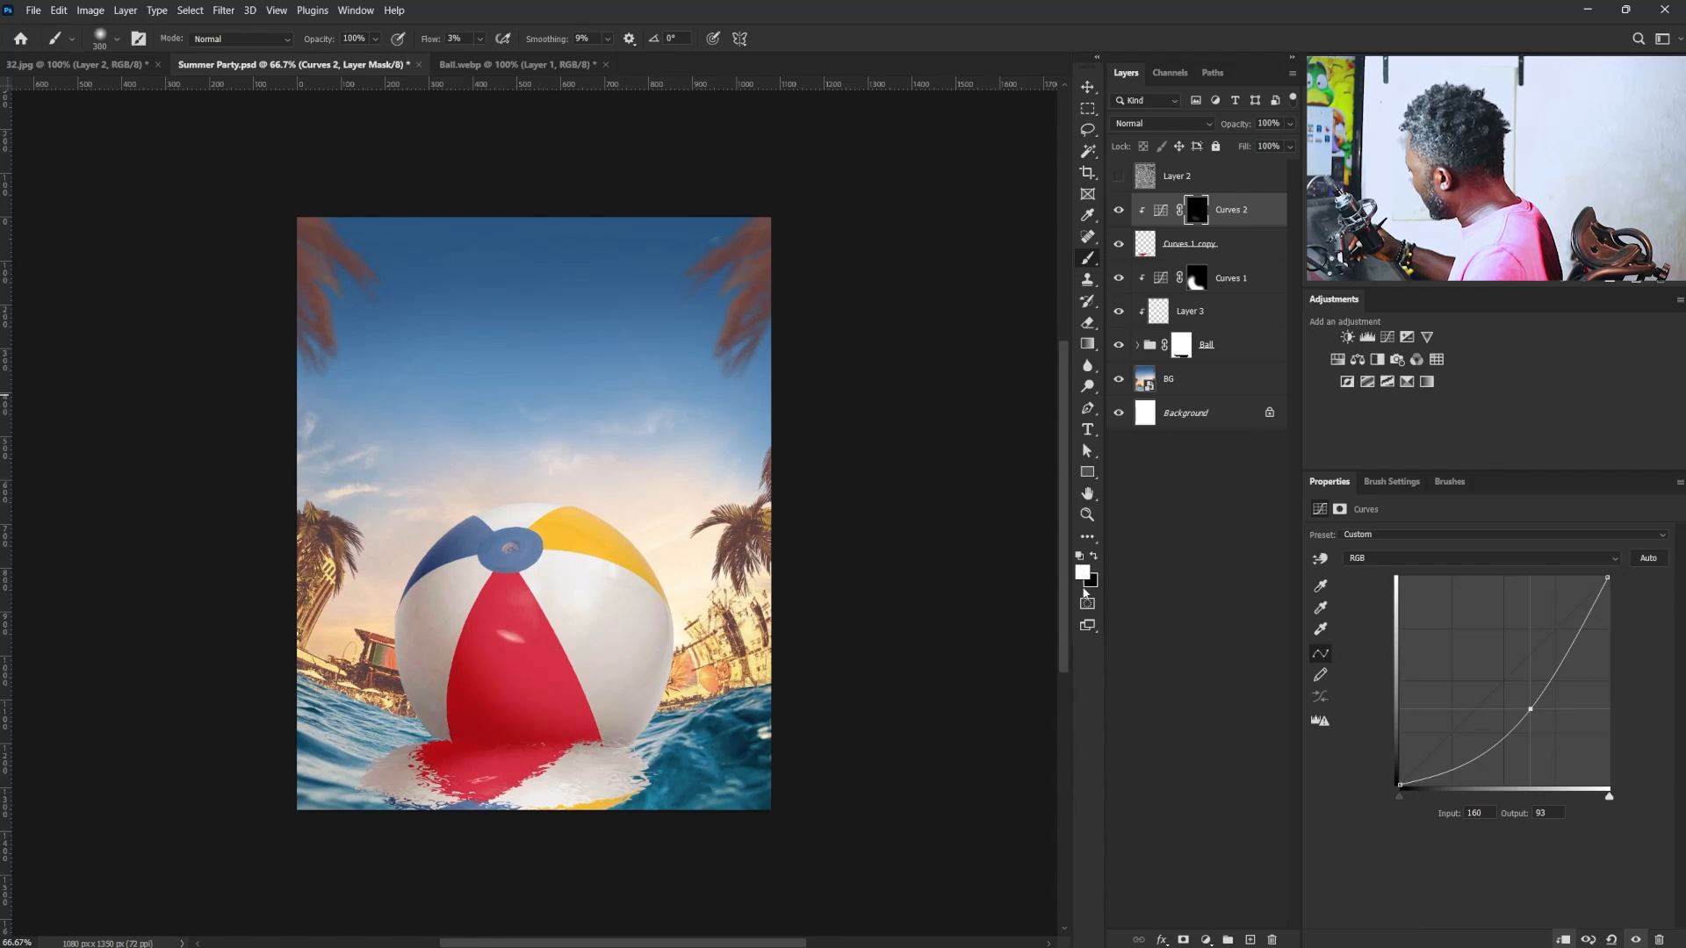
- Paint white on the reflection's Curves mask at 25% flow to darken it near the ball, and ease the curve to input 148, output 117
click(479, 39)
drag(486, 62, 658, 166)
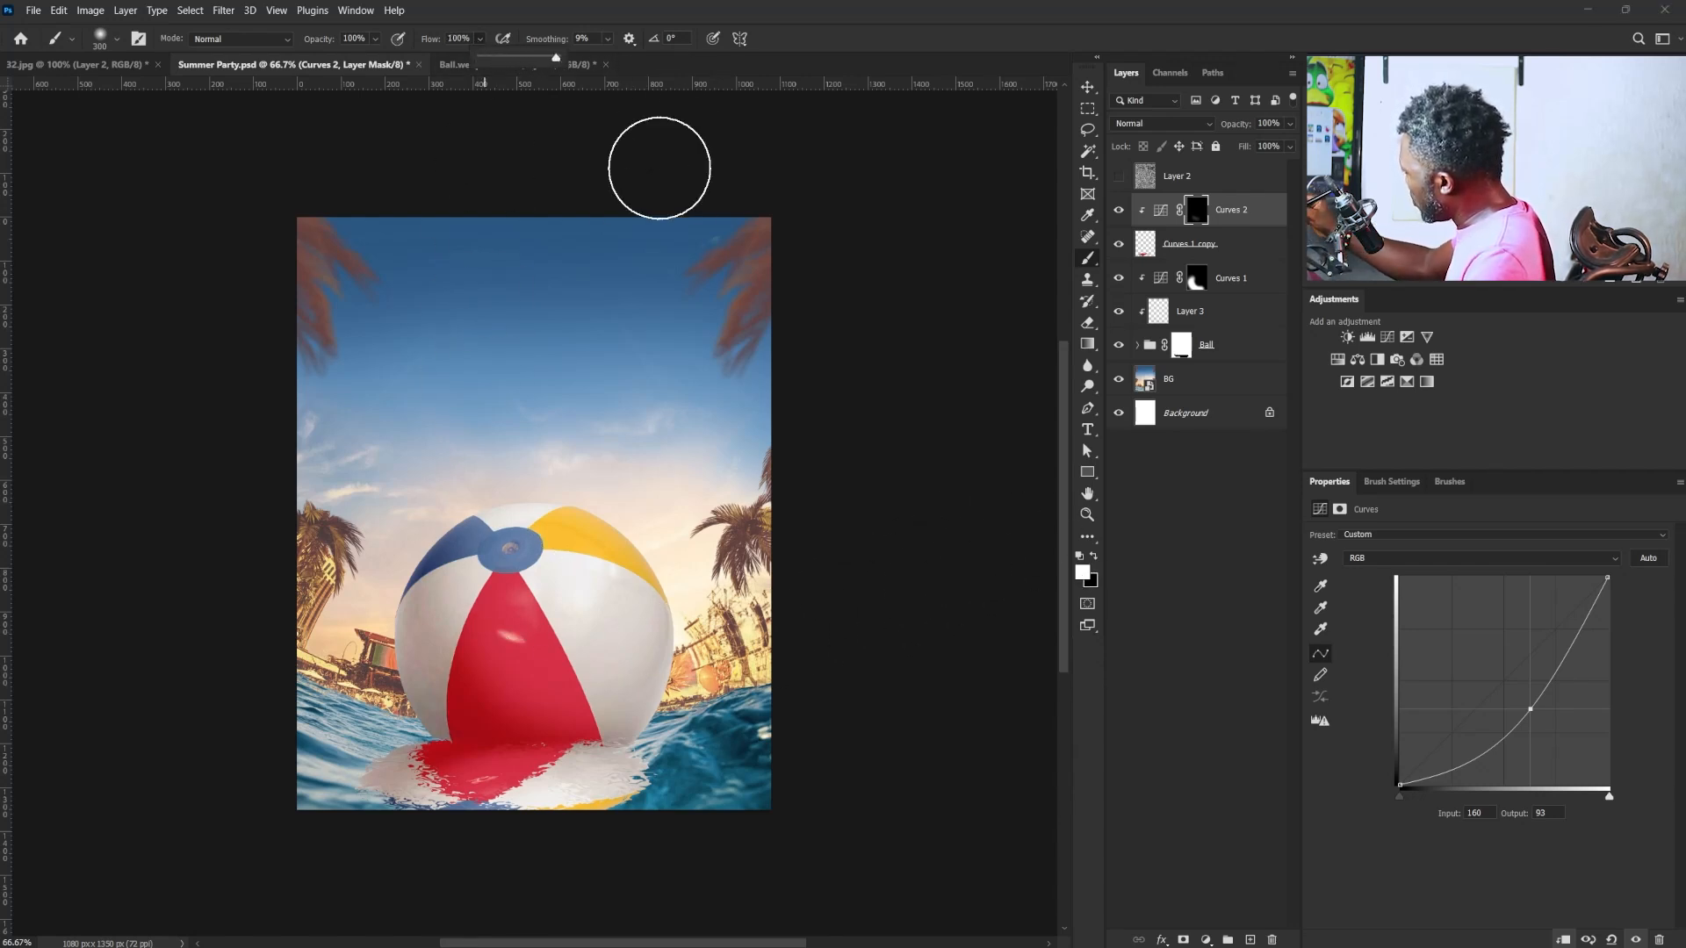
drag(567, 94, 505, 62)
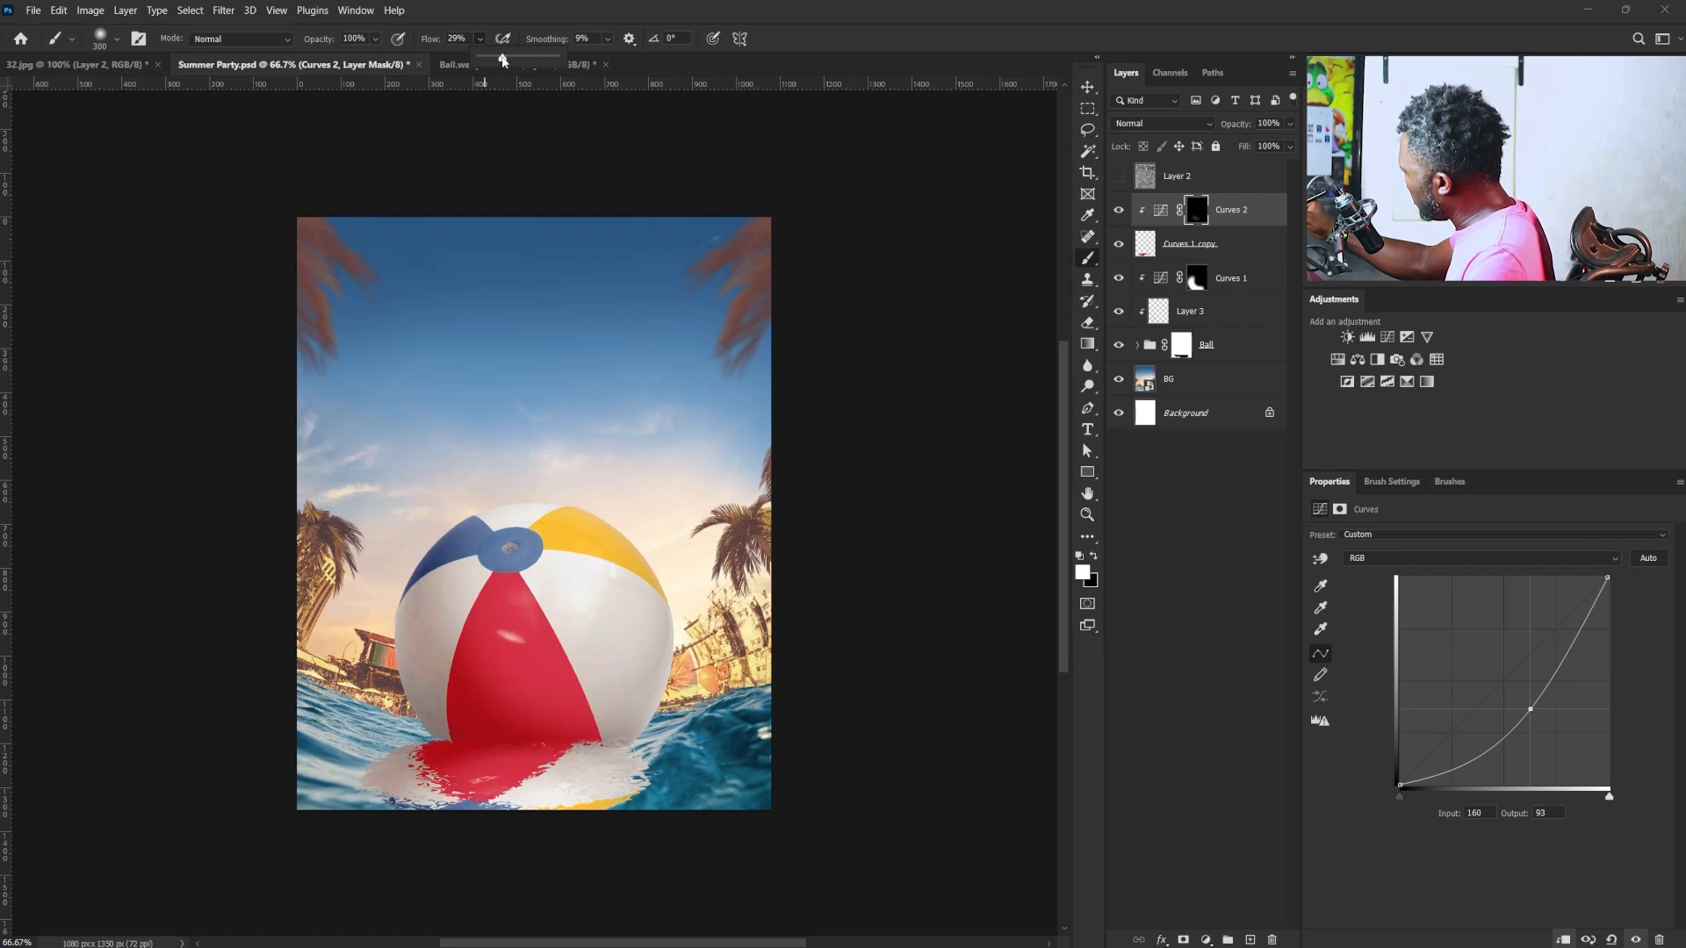
click(425, 651)
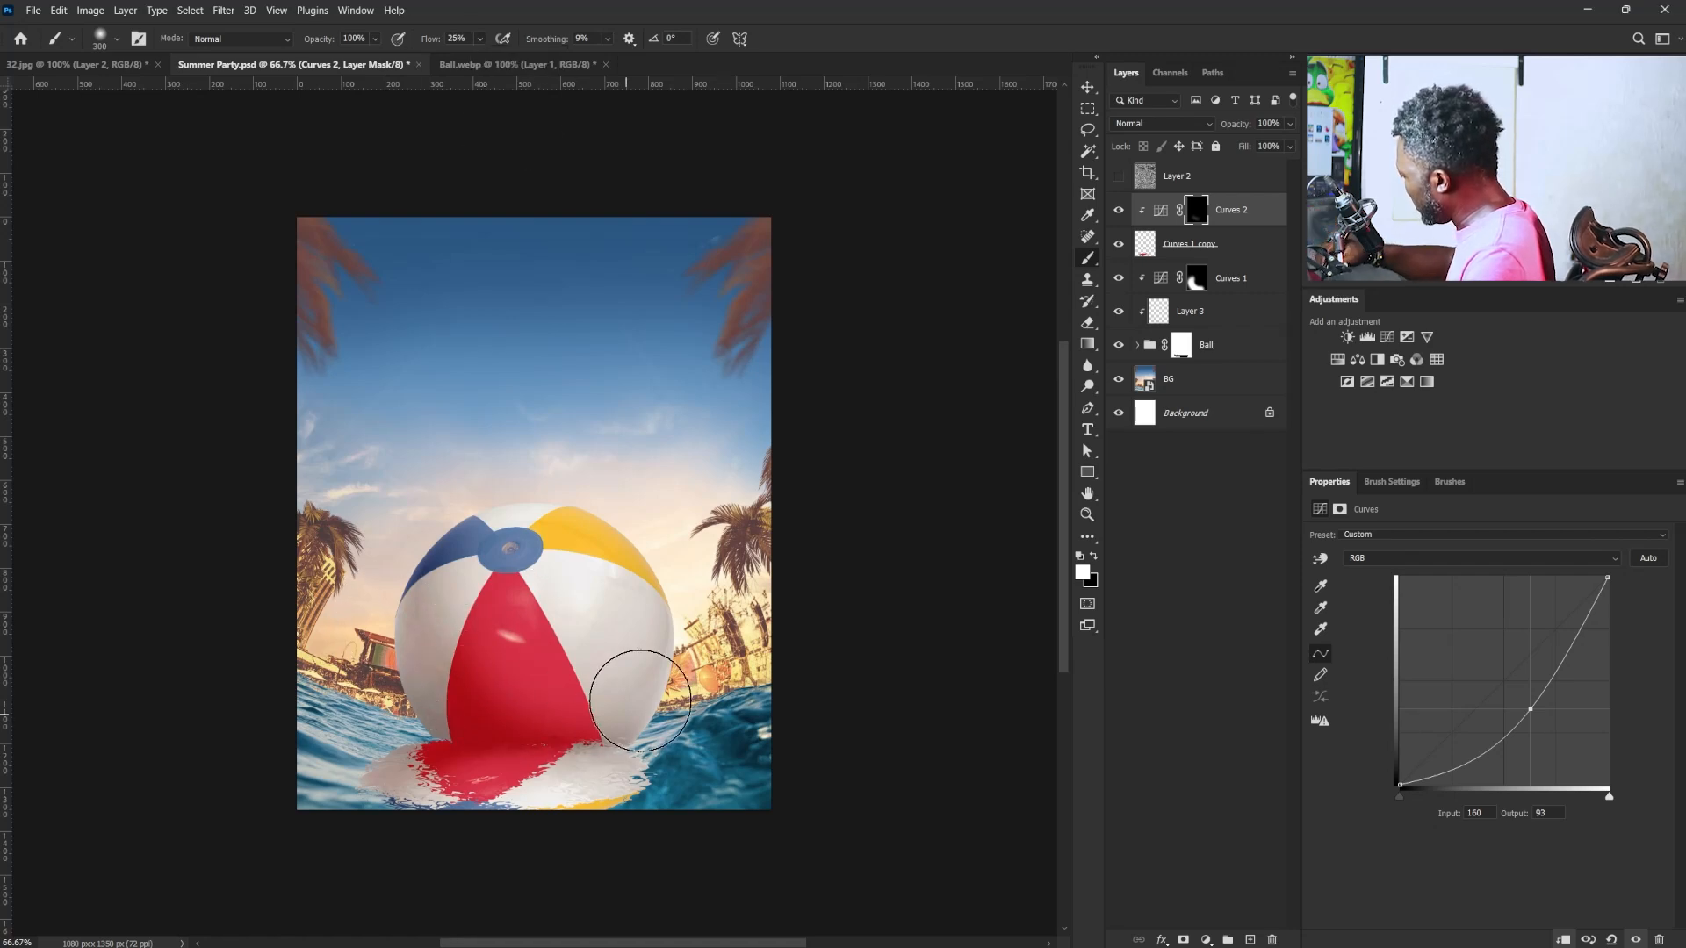
drag(510, 723, 542, 723)
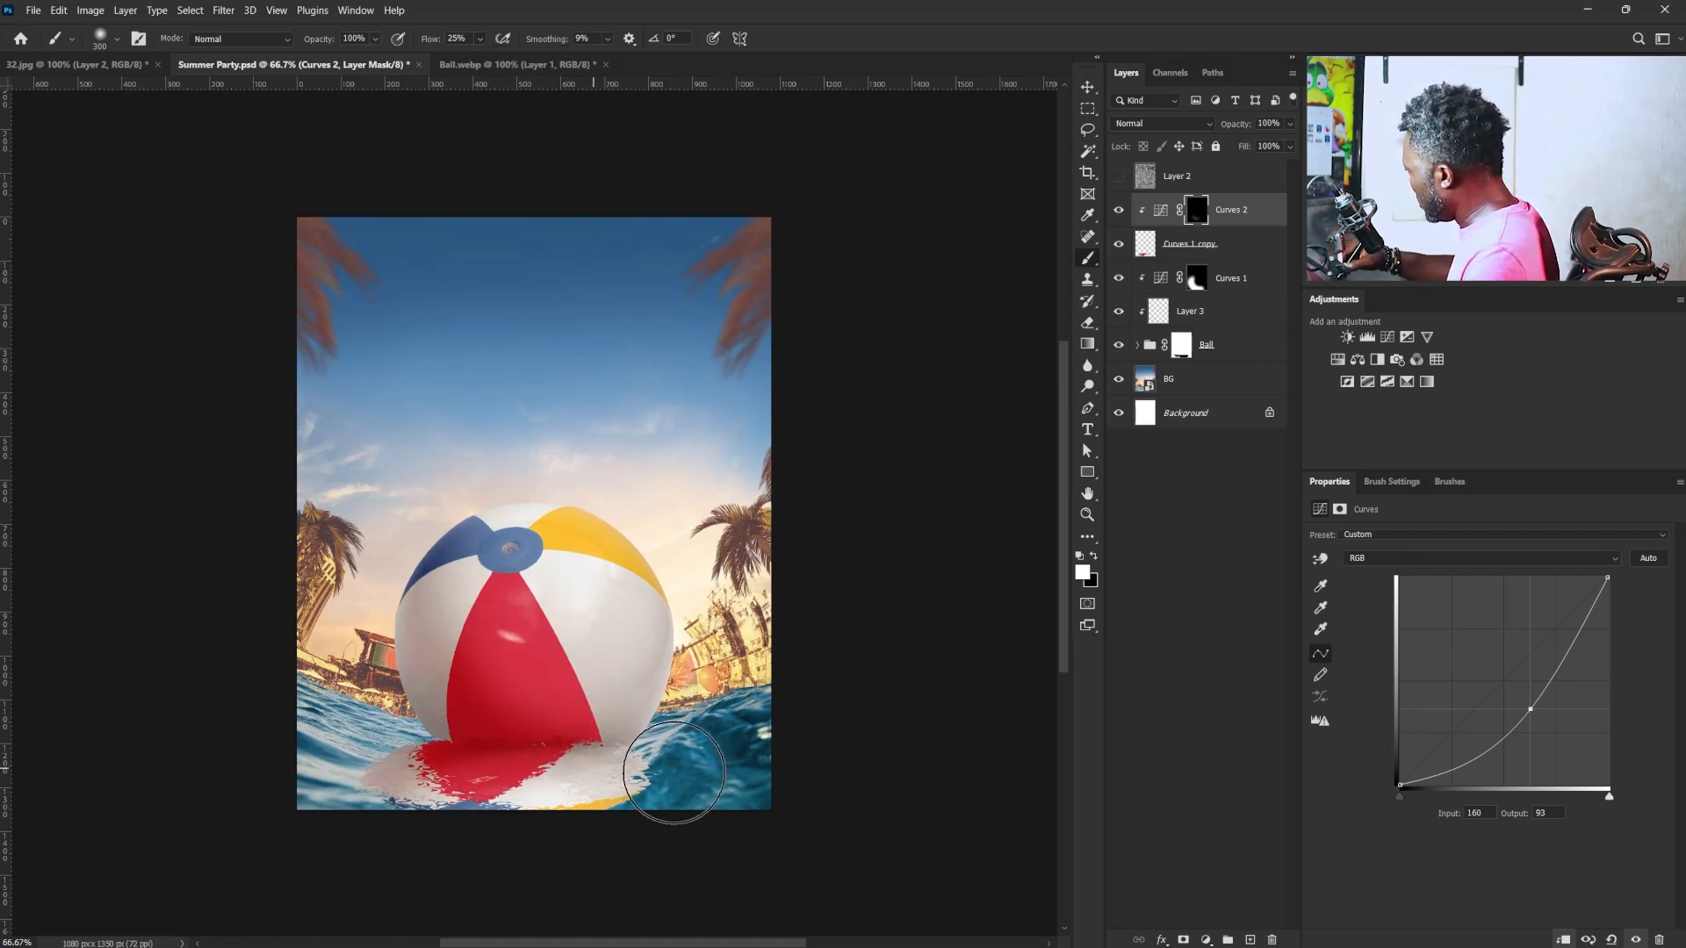
mouse_move(712, 747)
mouse_down()
mouse_move(613, 701)
mouse_move(602, 650)
mouse_up()
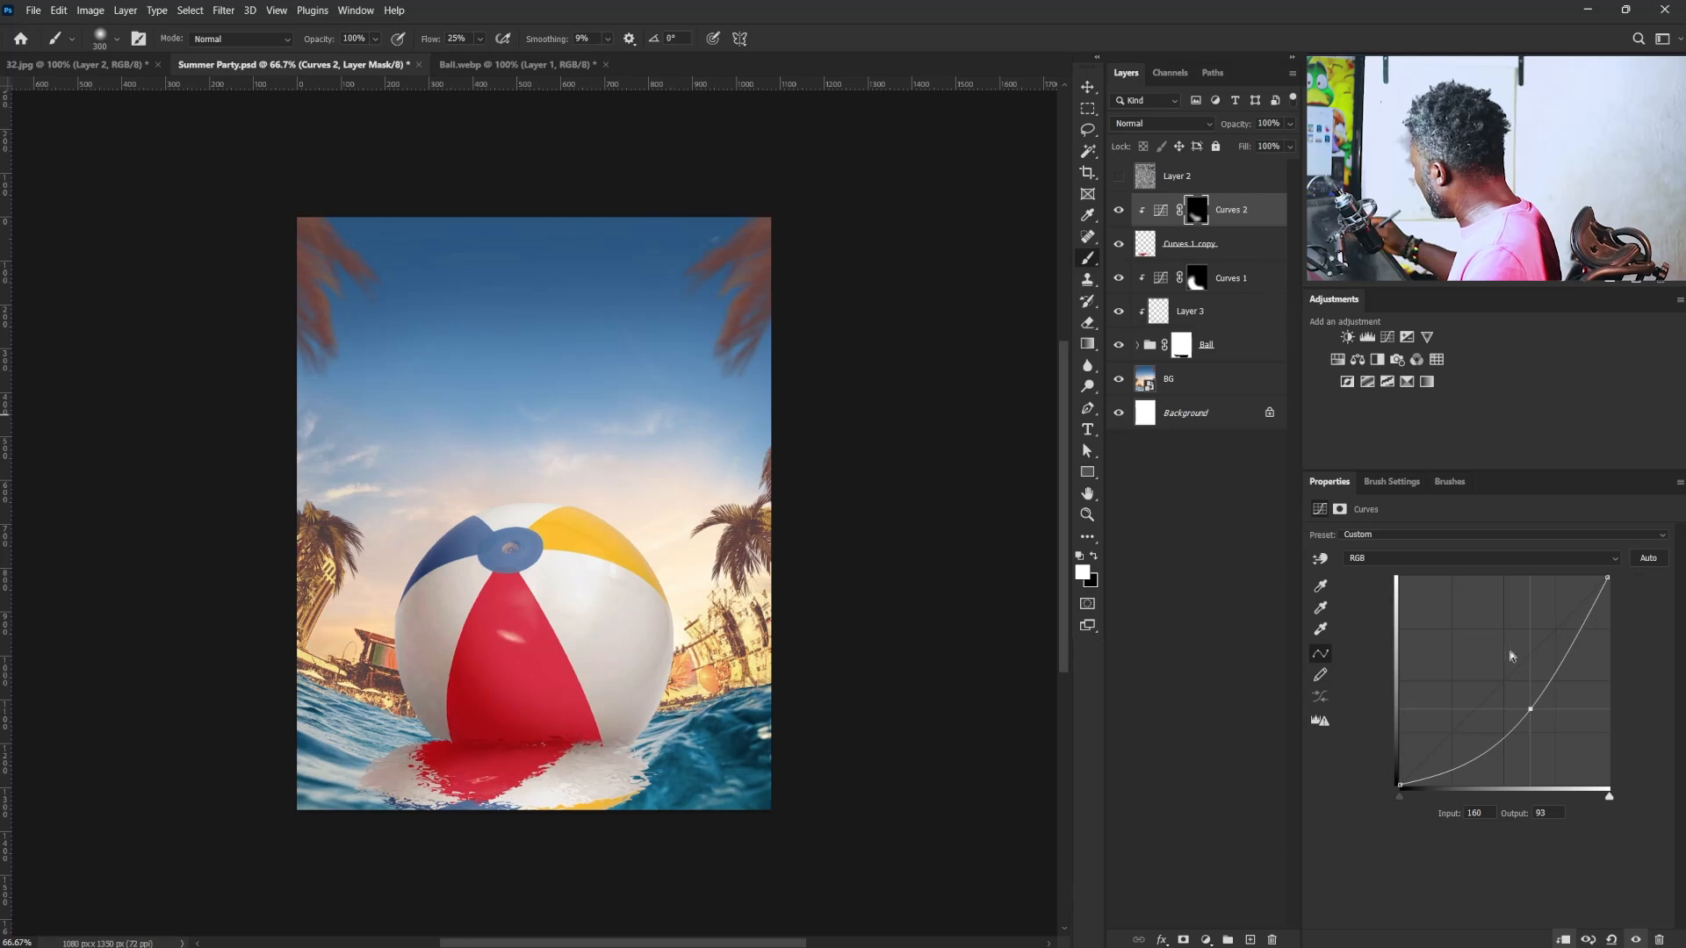
drag(1530, 702, 1519, 681)
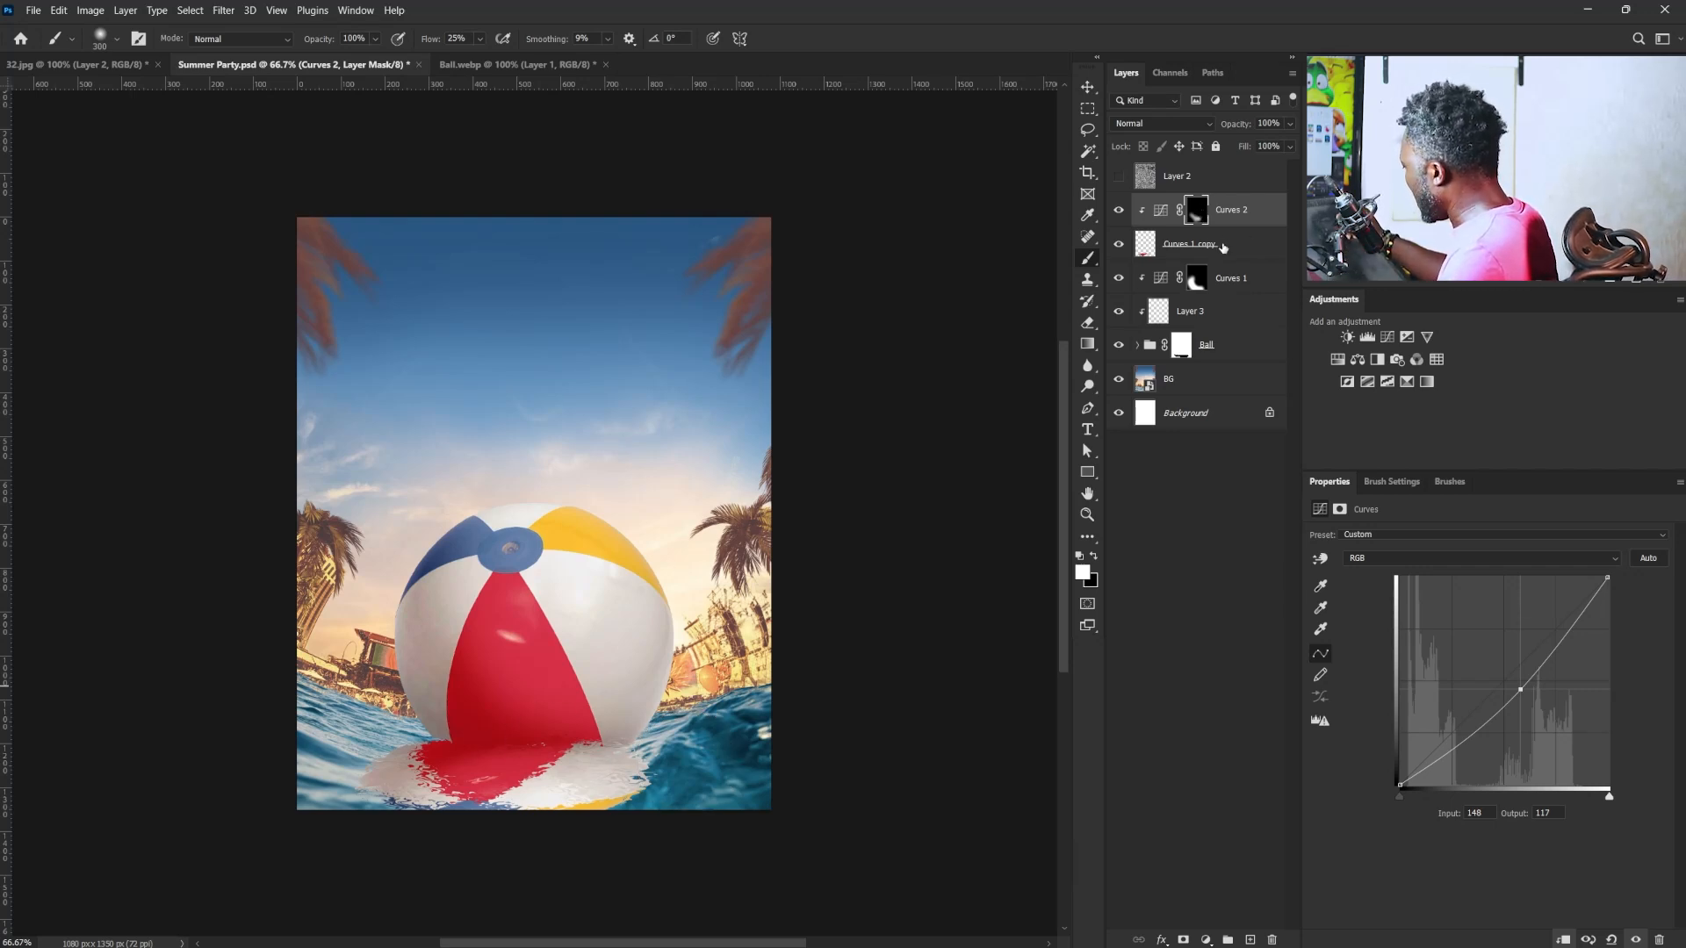
- Blend the reflection into the water with Blend If, setting the underlying layer's dark range to 85/144 and its light limit to 204
click(1271, 251)
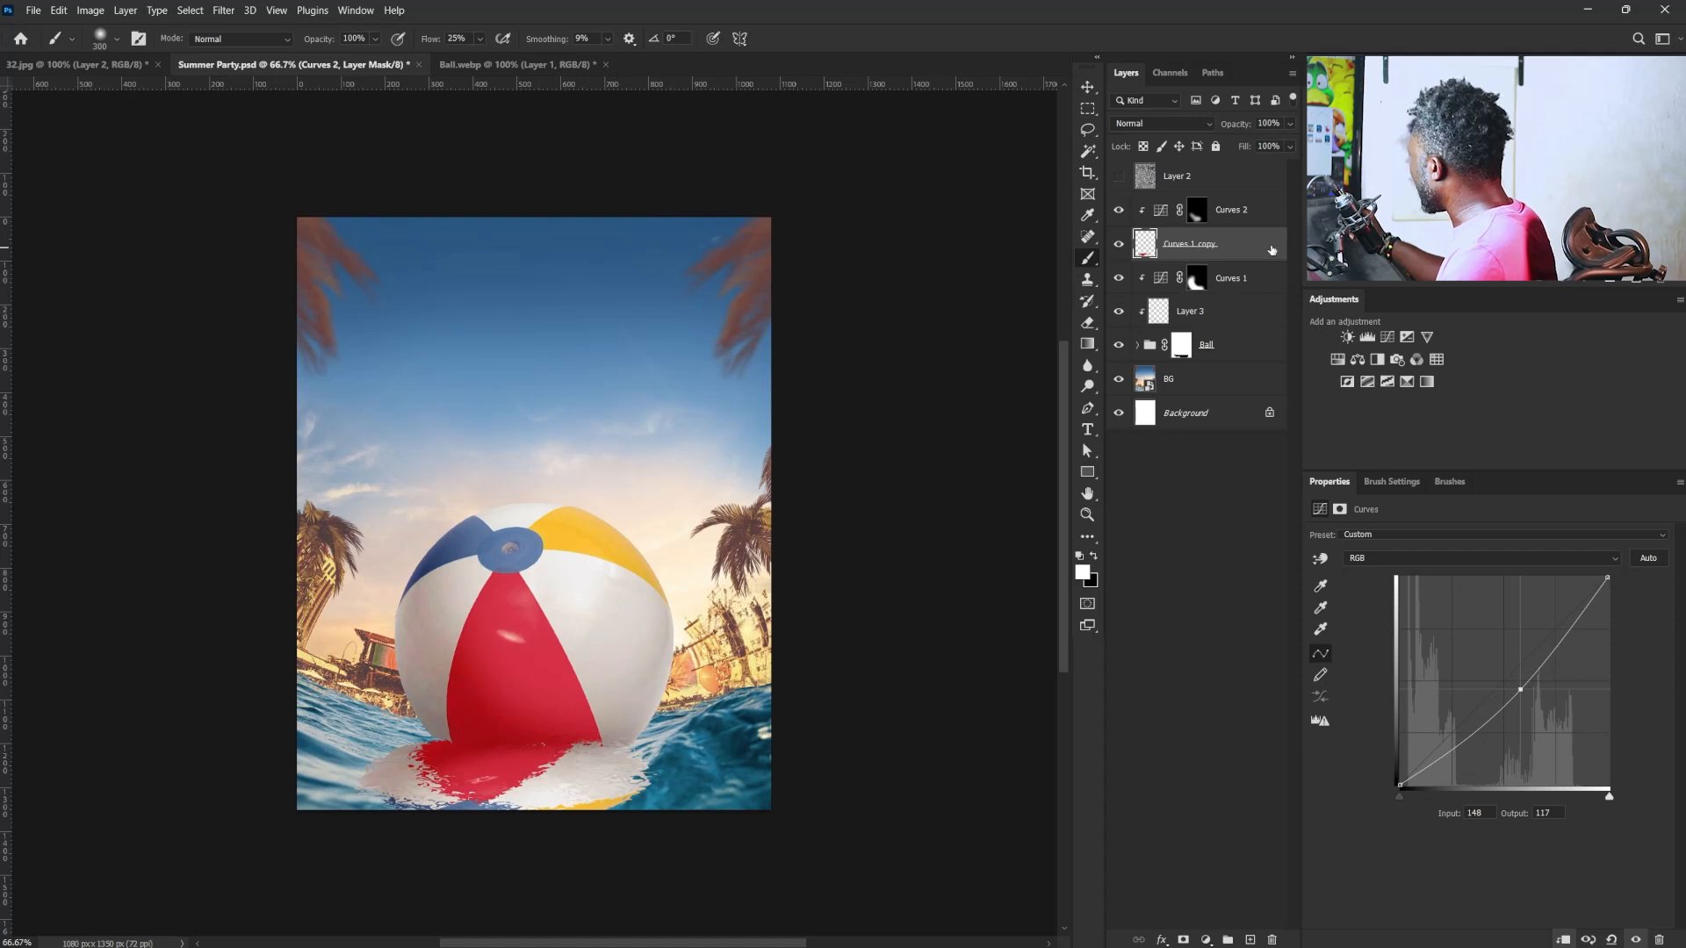
double_click(1271, 251)
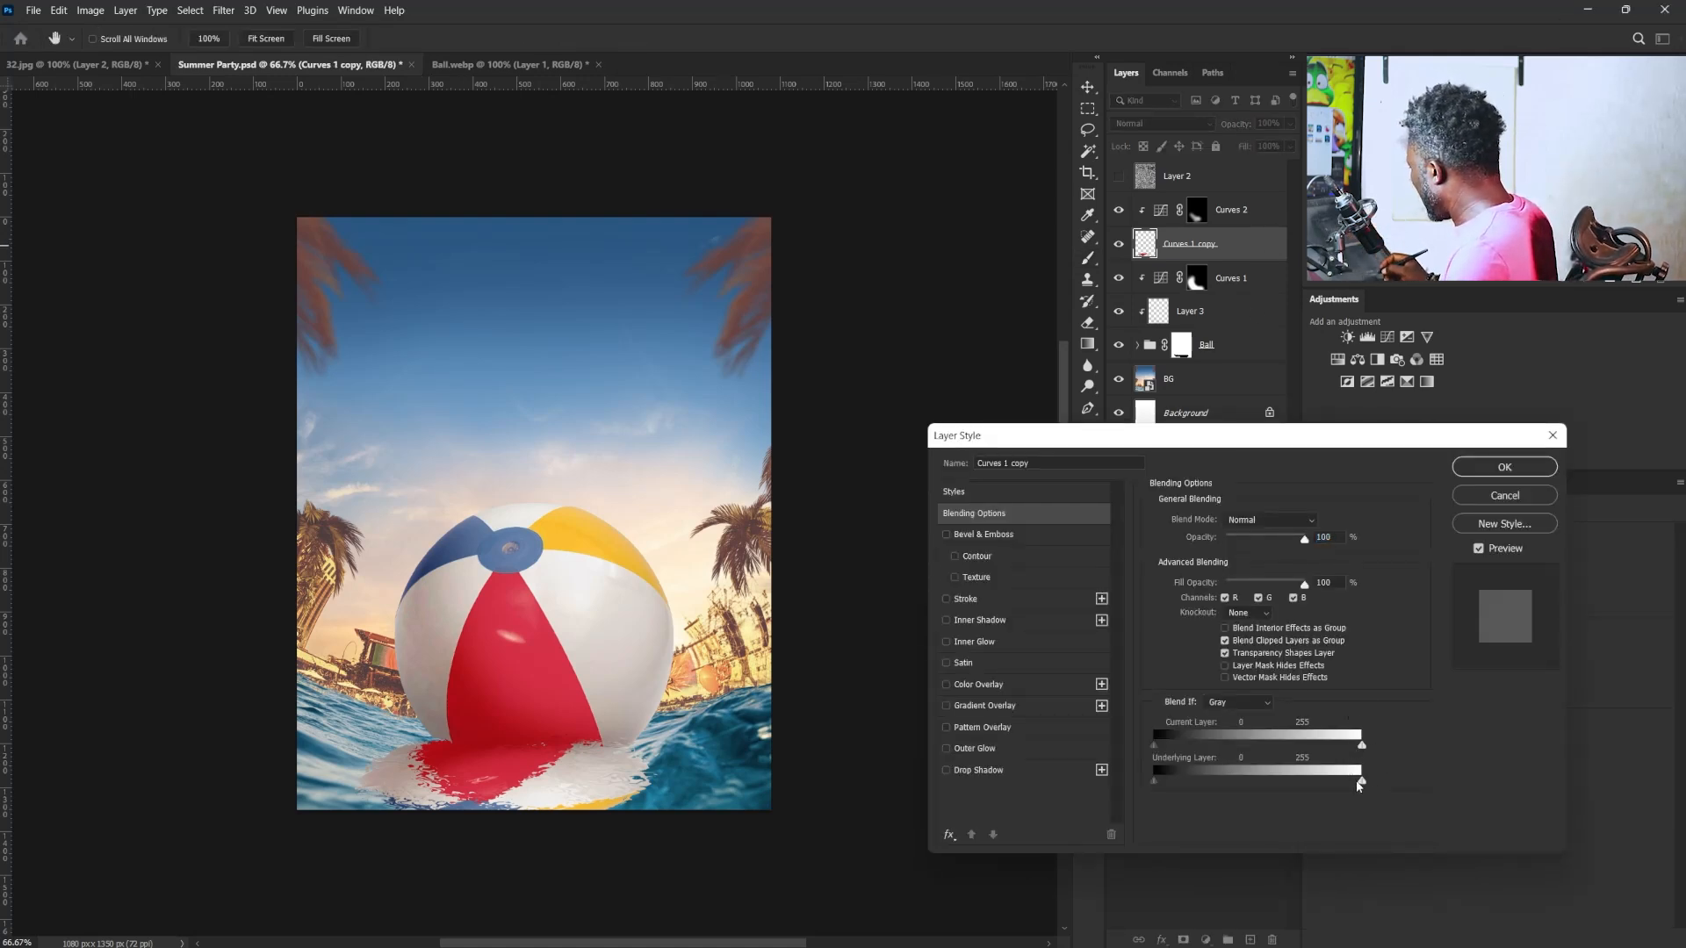
drag(1156, 777, 1241, 783)
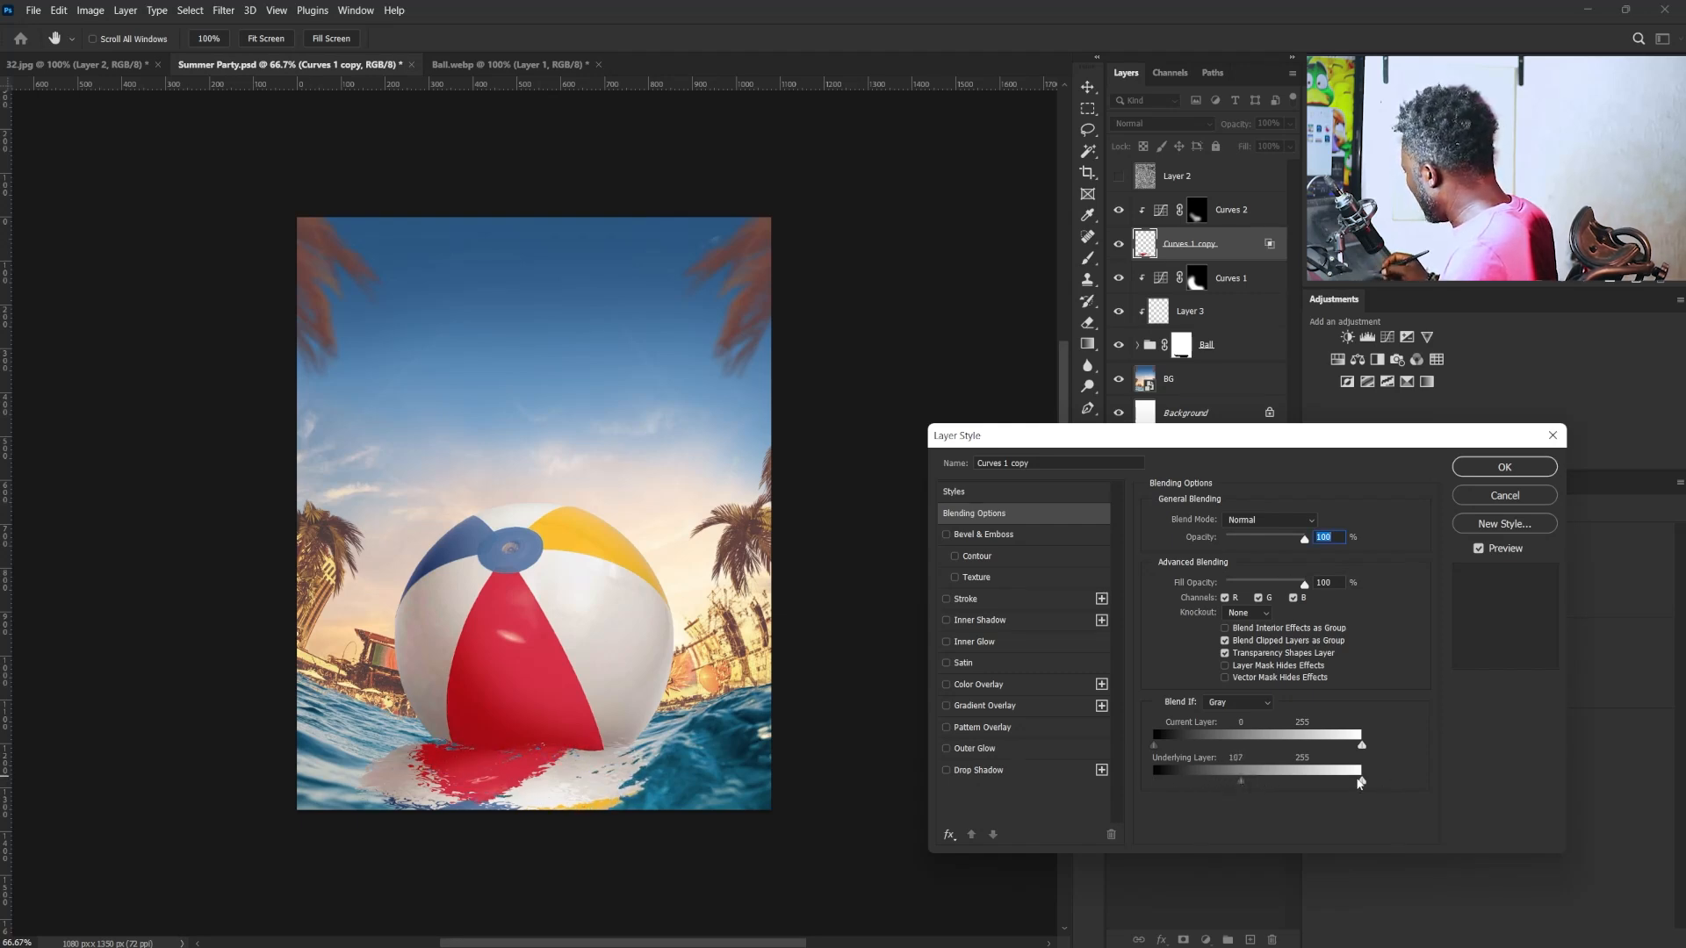
drag(1360, 781, 1257, 780)
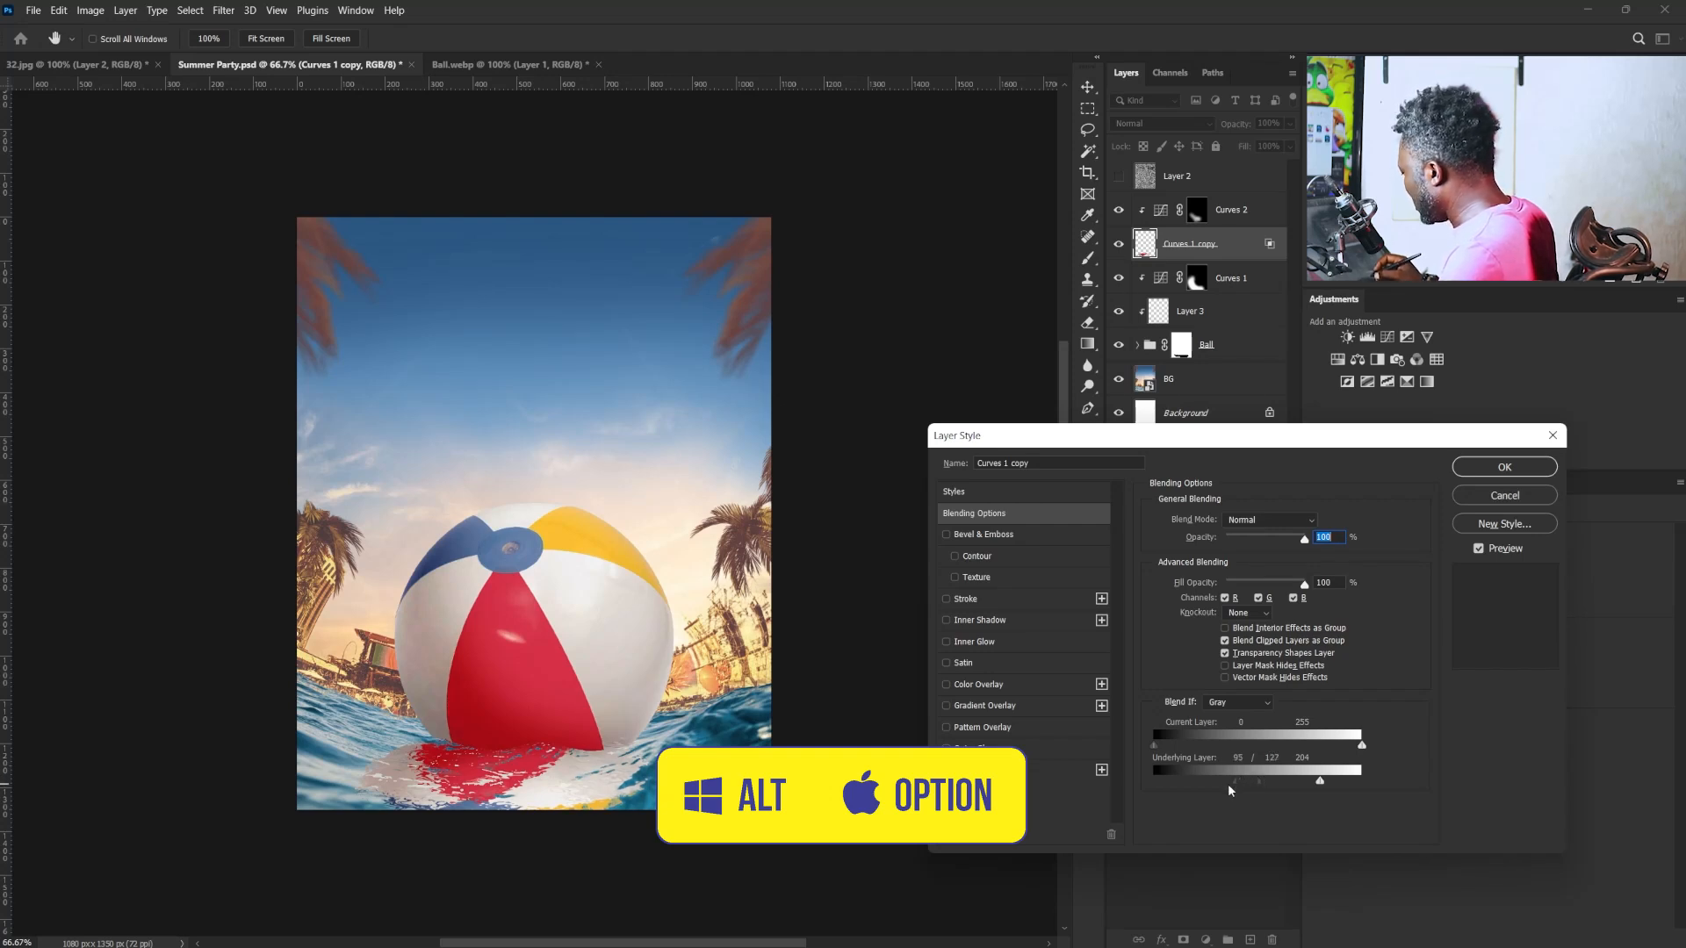
drag(1268, 775, 1271, 778)
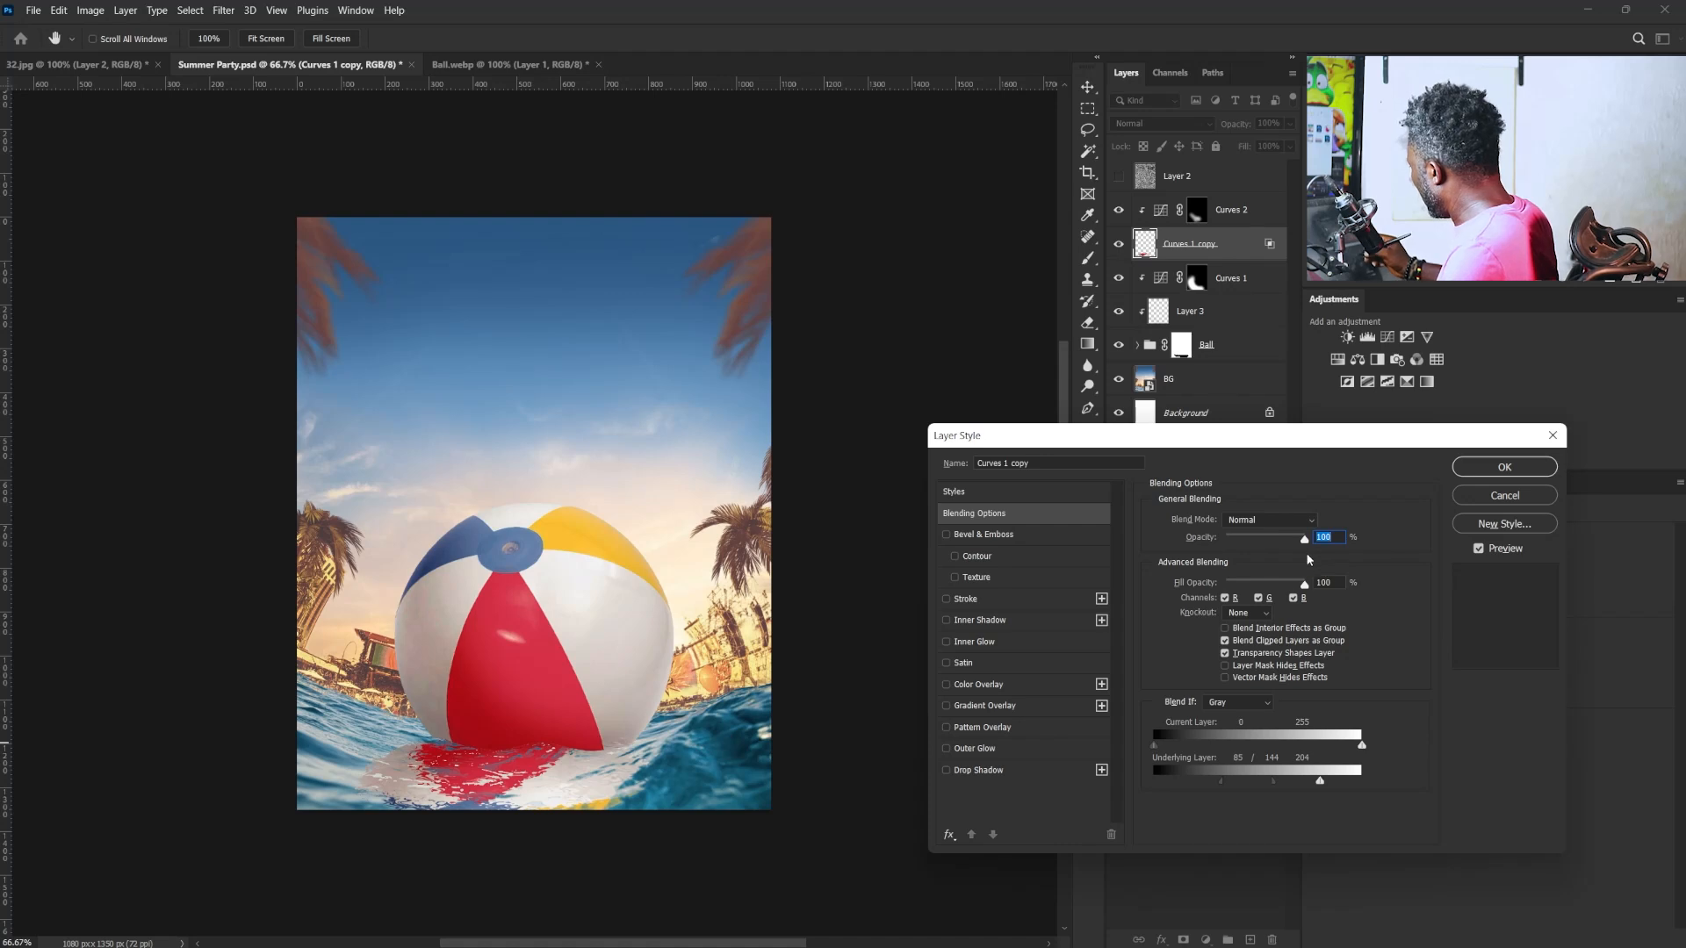
- Set the reflection's opacity to 92% and refine the underlying layer's split dark range, raising its upper half to 159
drag(1297, 543, 1281, 545)
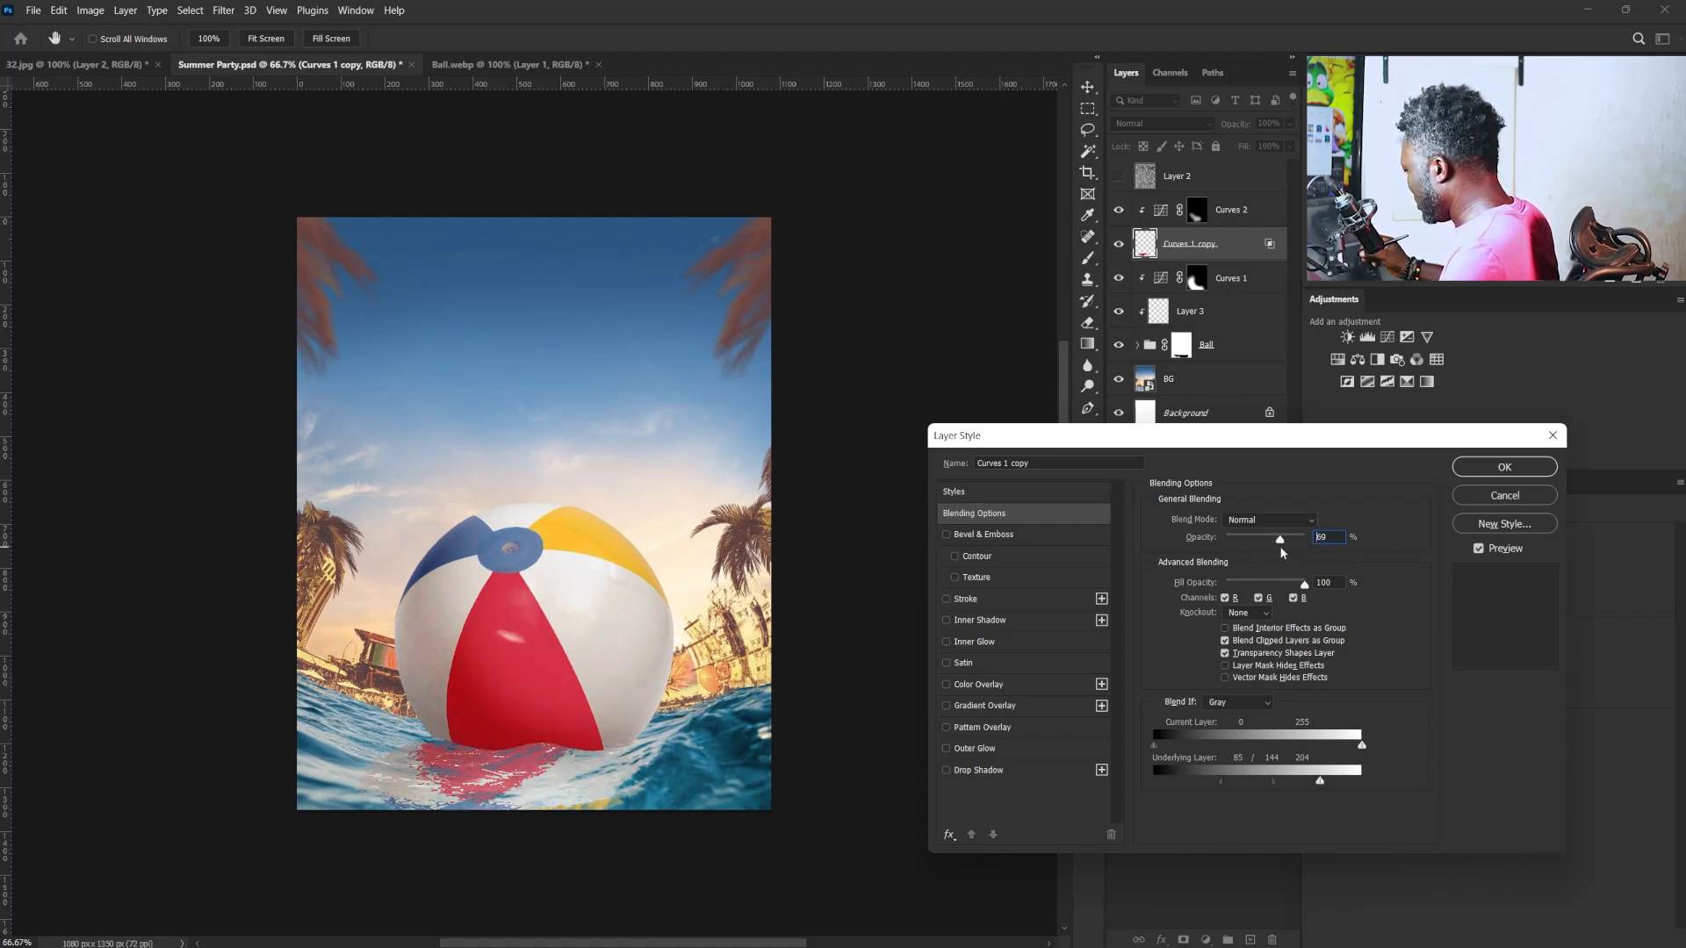
drag(1281, 551, 1289, 554)
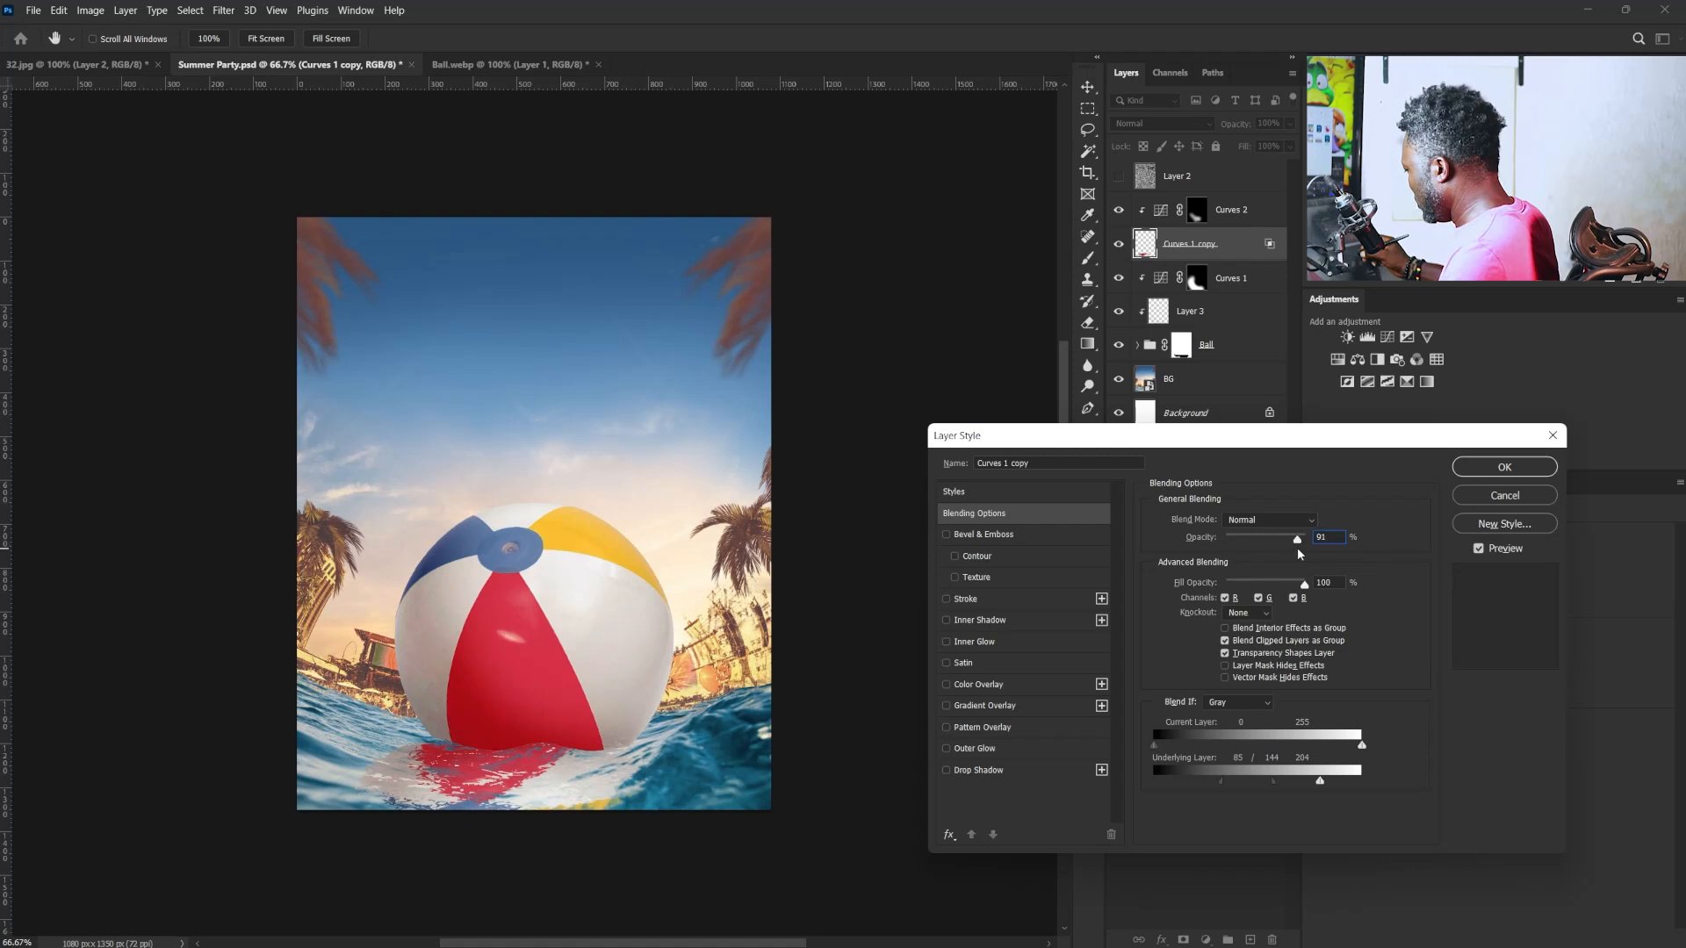
drag(1296, 544, 1300, 545)
drag(1273, 781, 1234, 780)
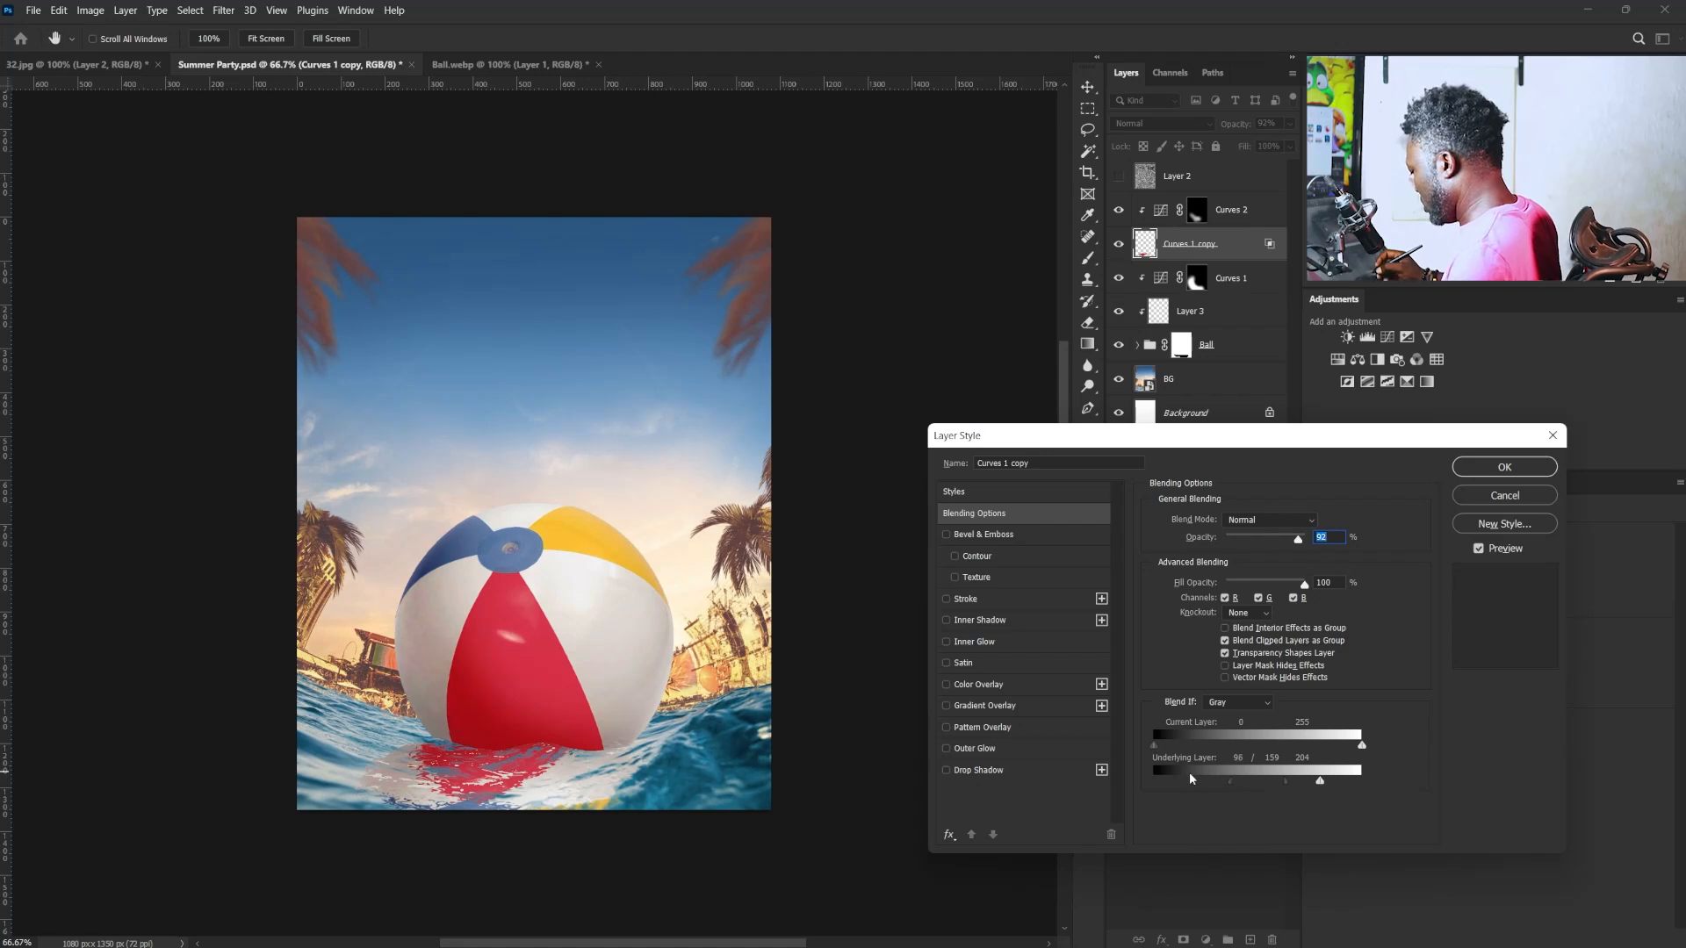
click(1494, 469)
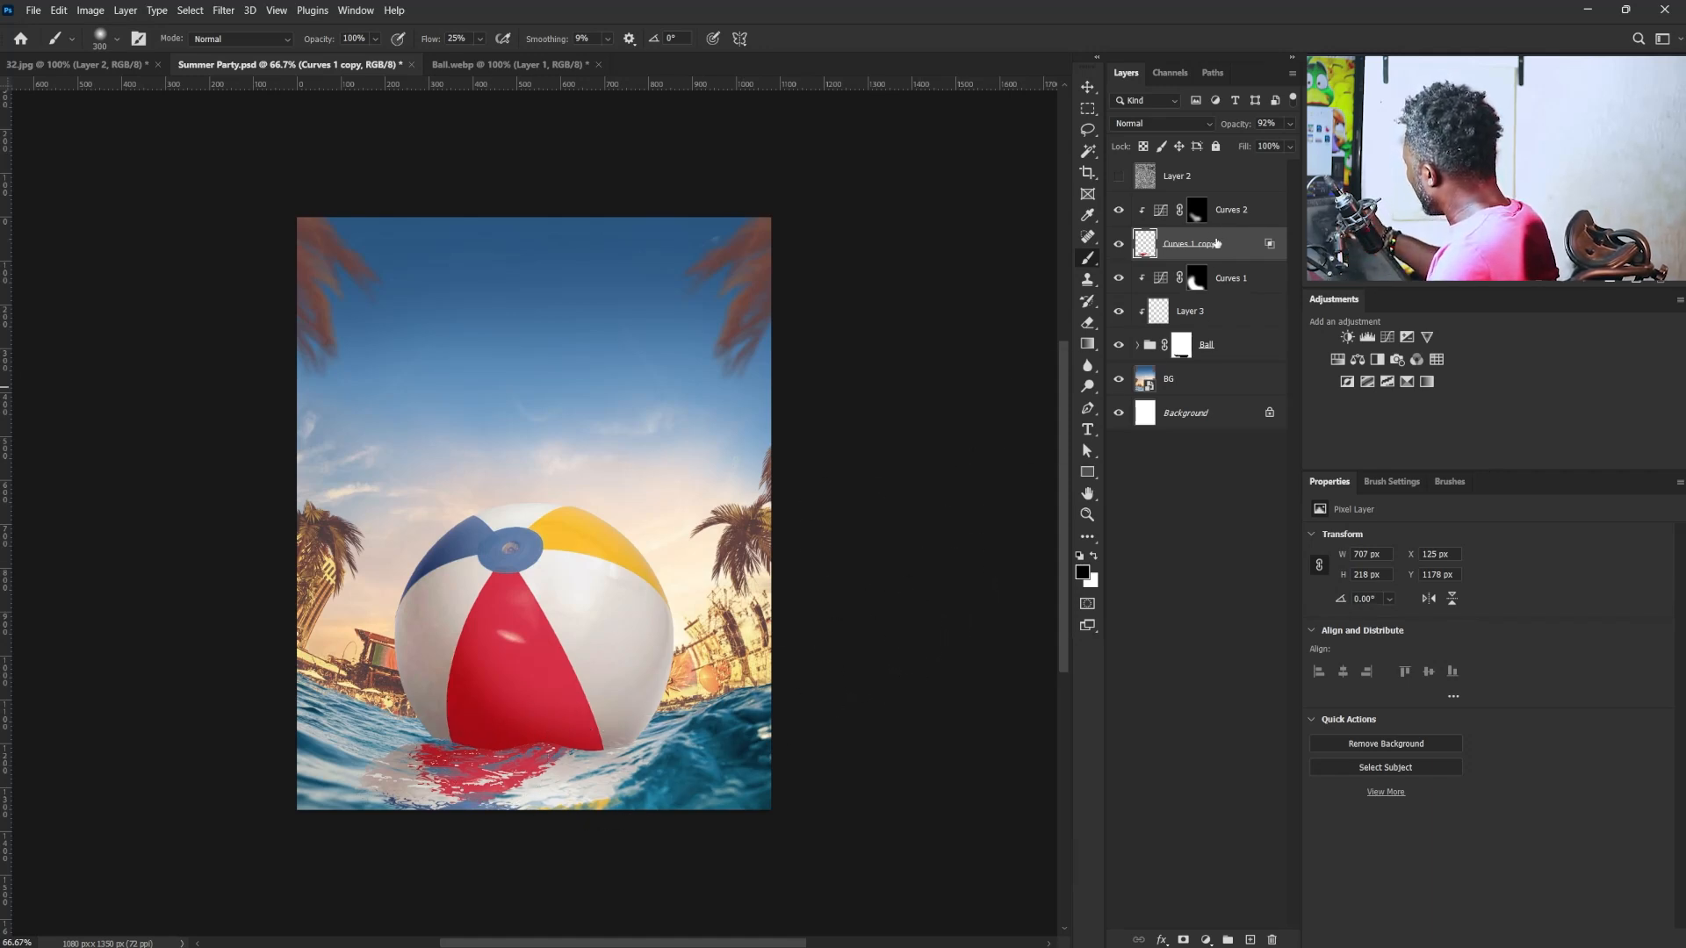
- Add a layer mask to the ball's reflection and load a rough textured brush tip at 175 px
click(1182, 940)
click(1398, 482)
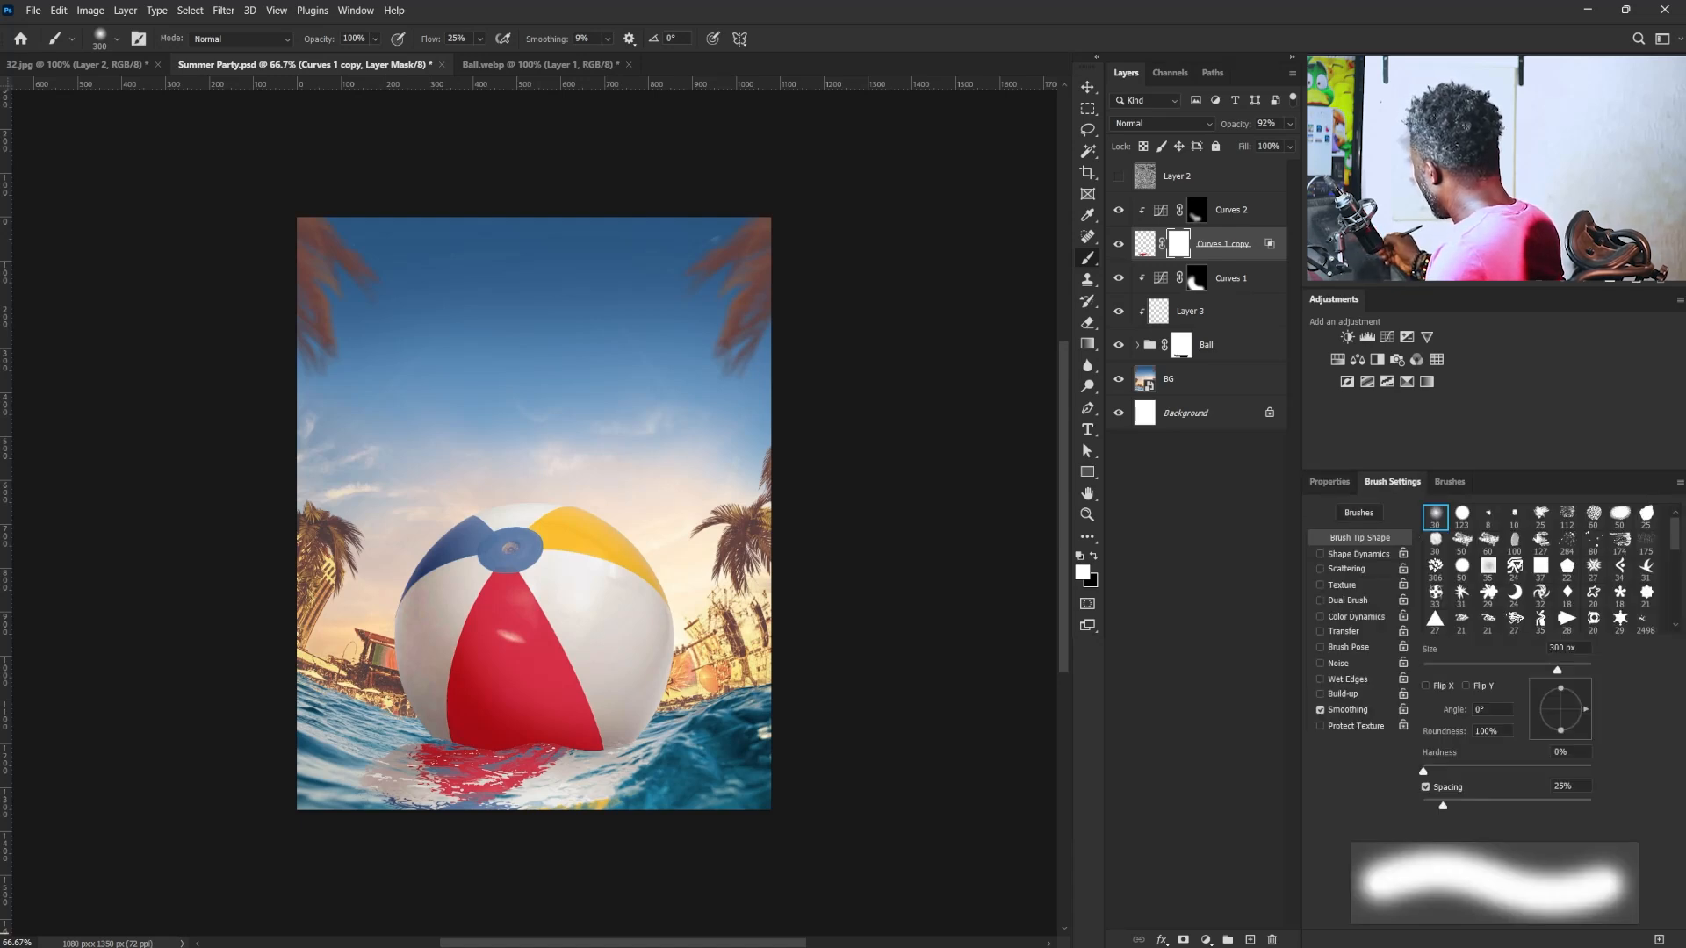
click(1488, 540)
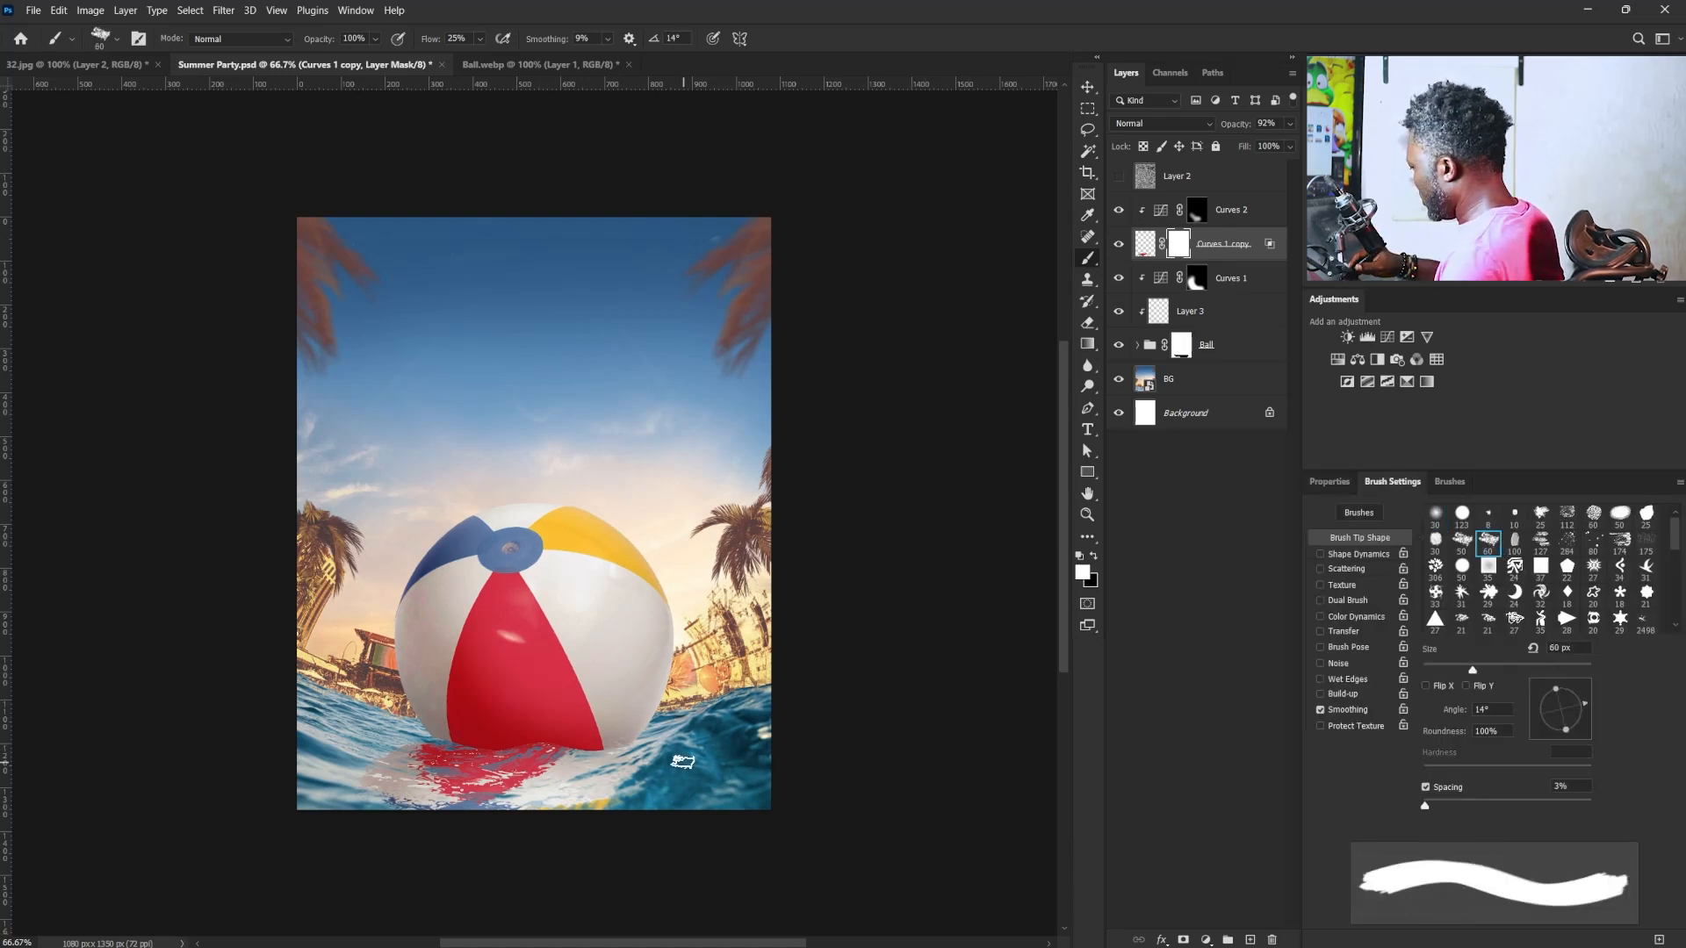
key(bracketright)
key(bracketright)
key(bracketright)
key(bracketright)
key(bracketright)
key(bracketright)
key(bracketright)
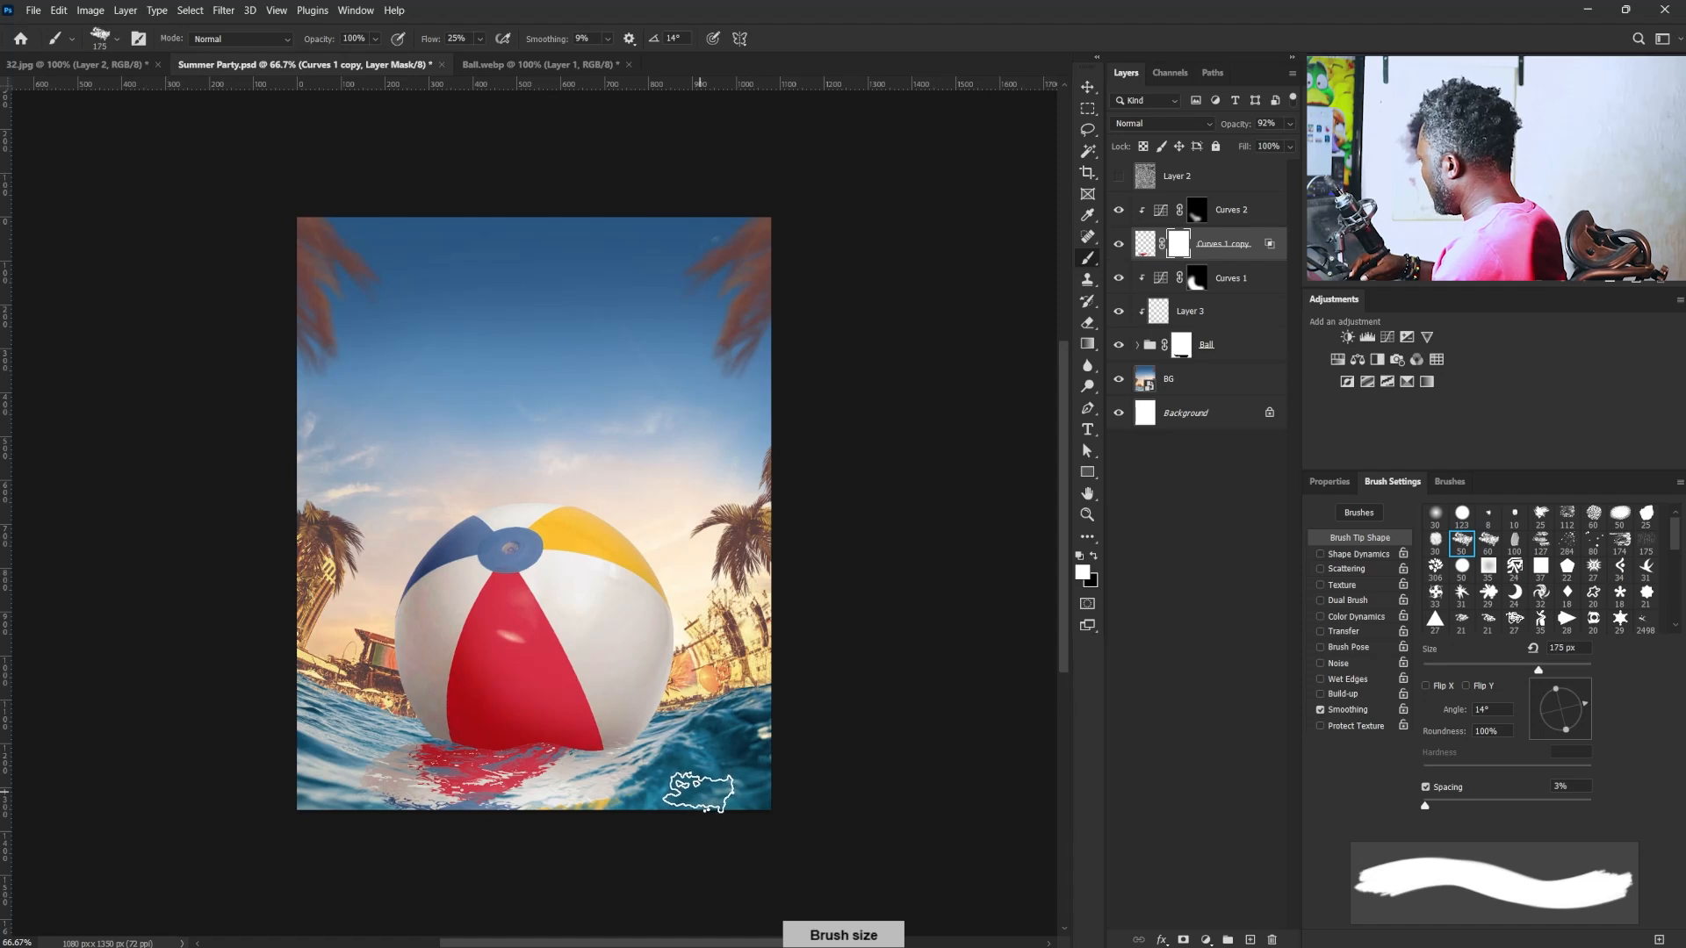
- Paint black on the reflection's mask at 100% flow, with a 4° angle and 35% roundness, to hide its outer and lower edges
click(480, 39)
drag(487, 58, 546, 59)
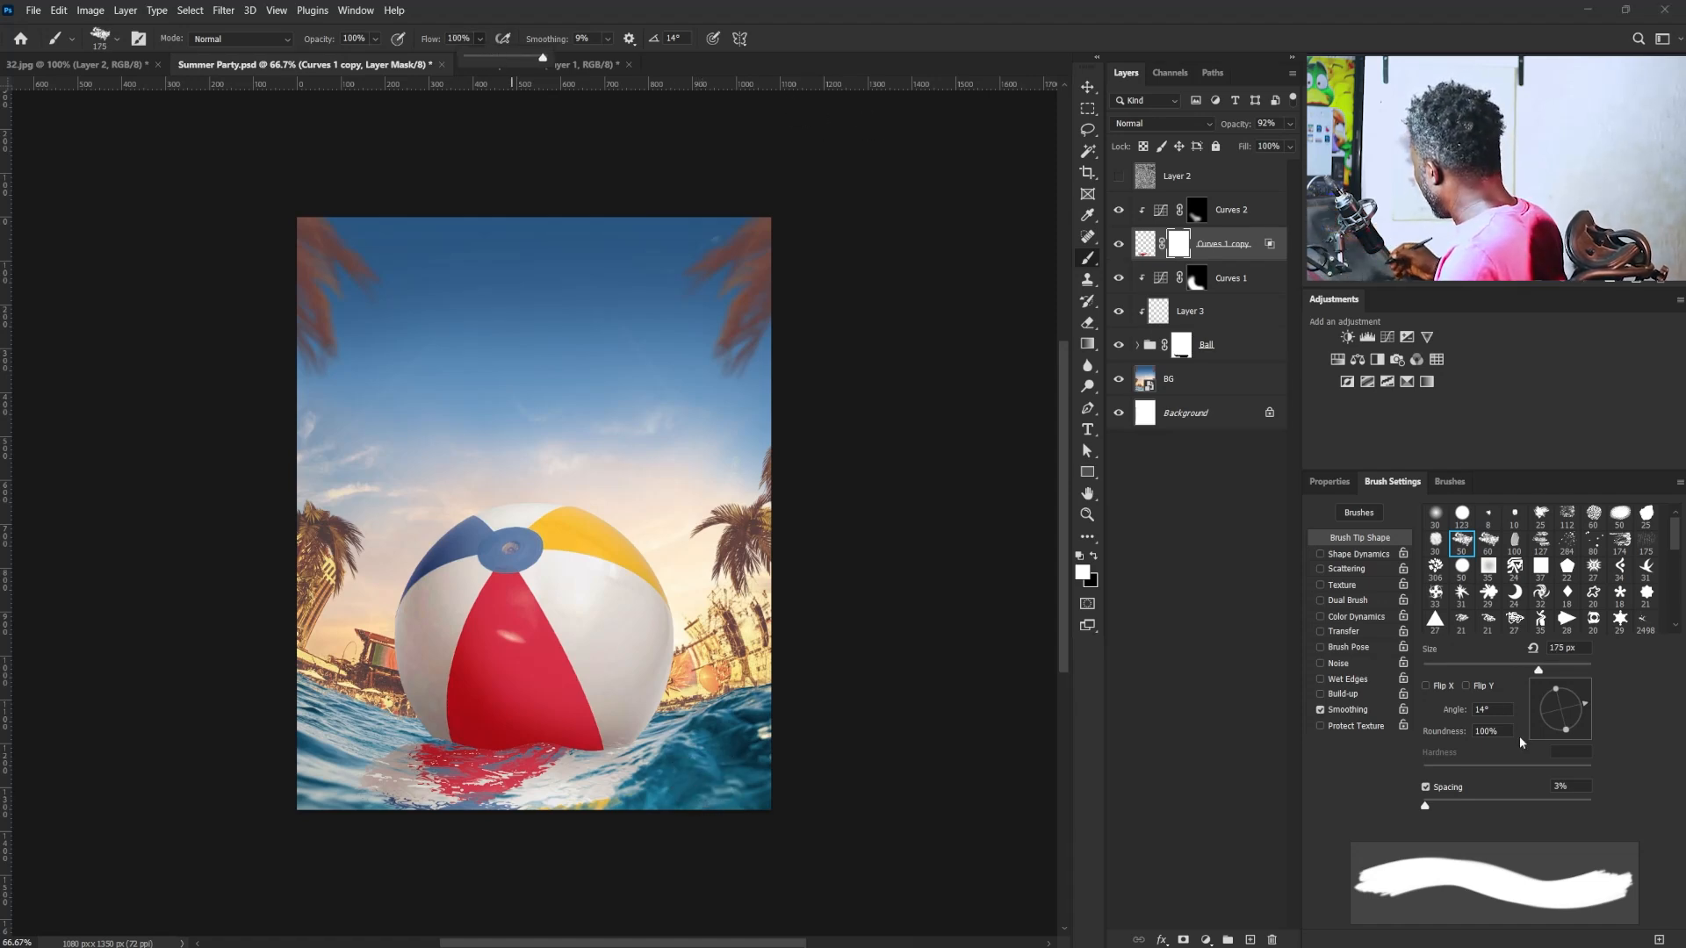
drag(1556, 689, 1588, 709)
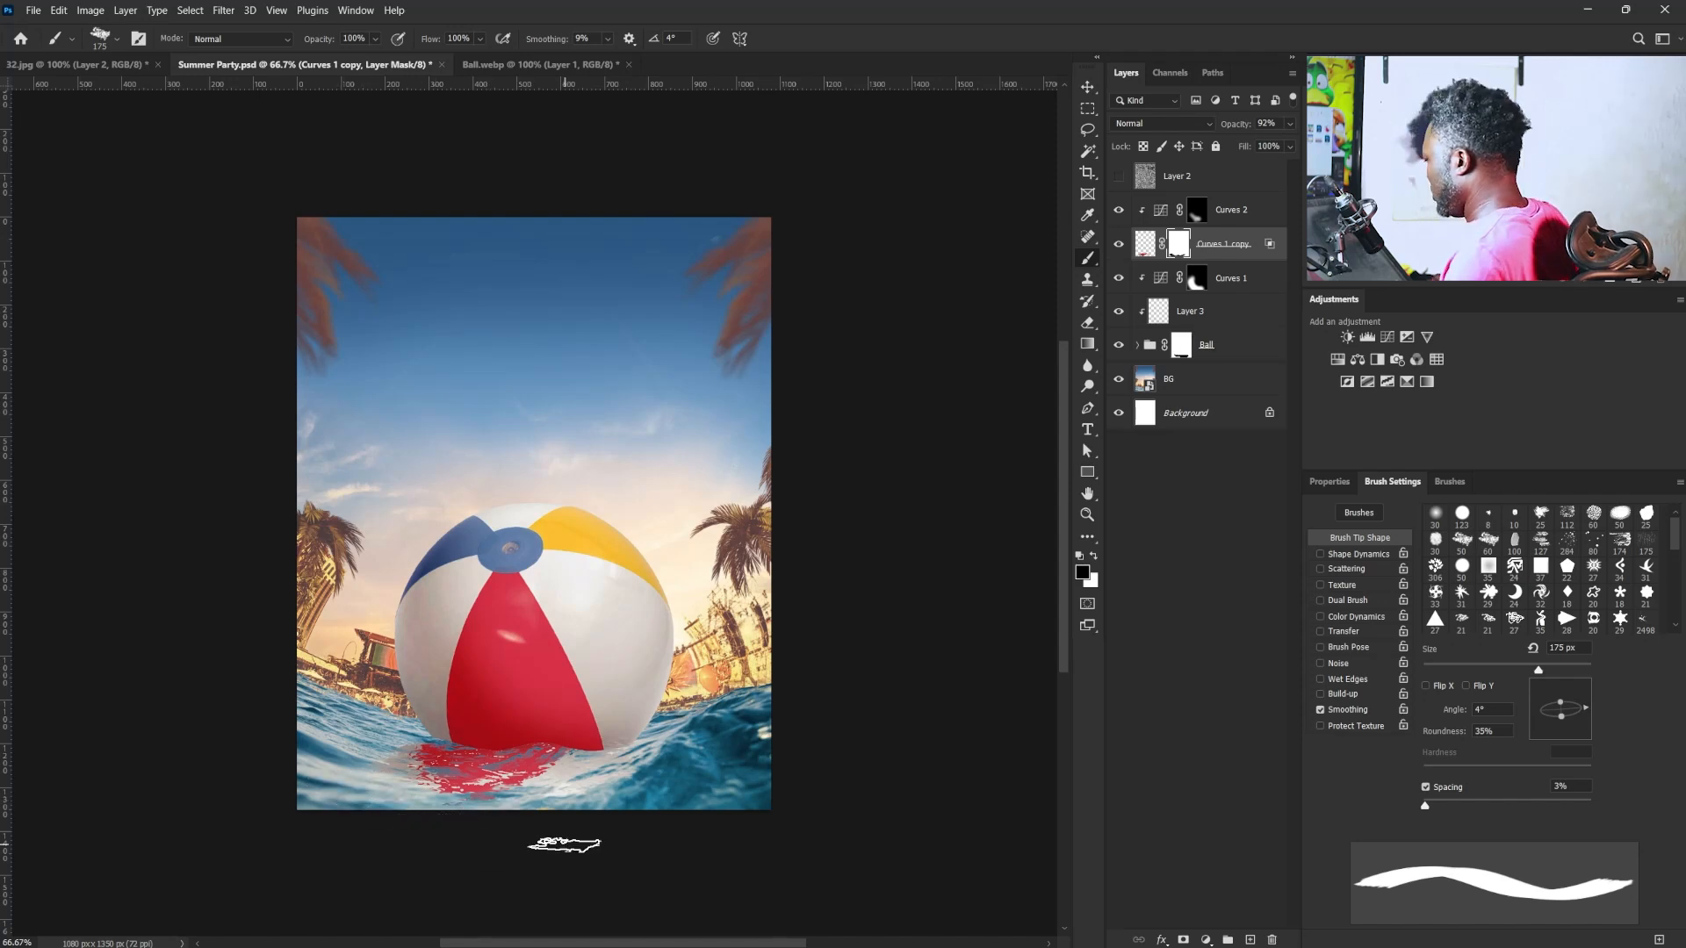
key(v)
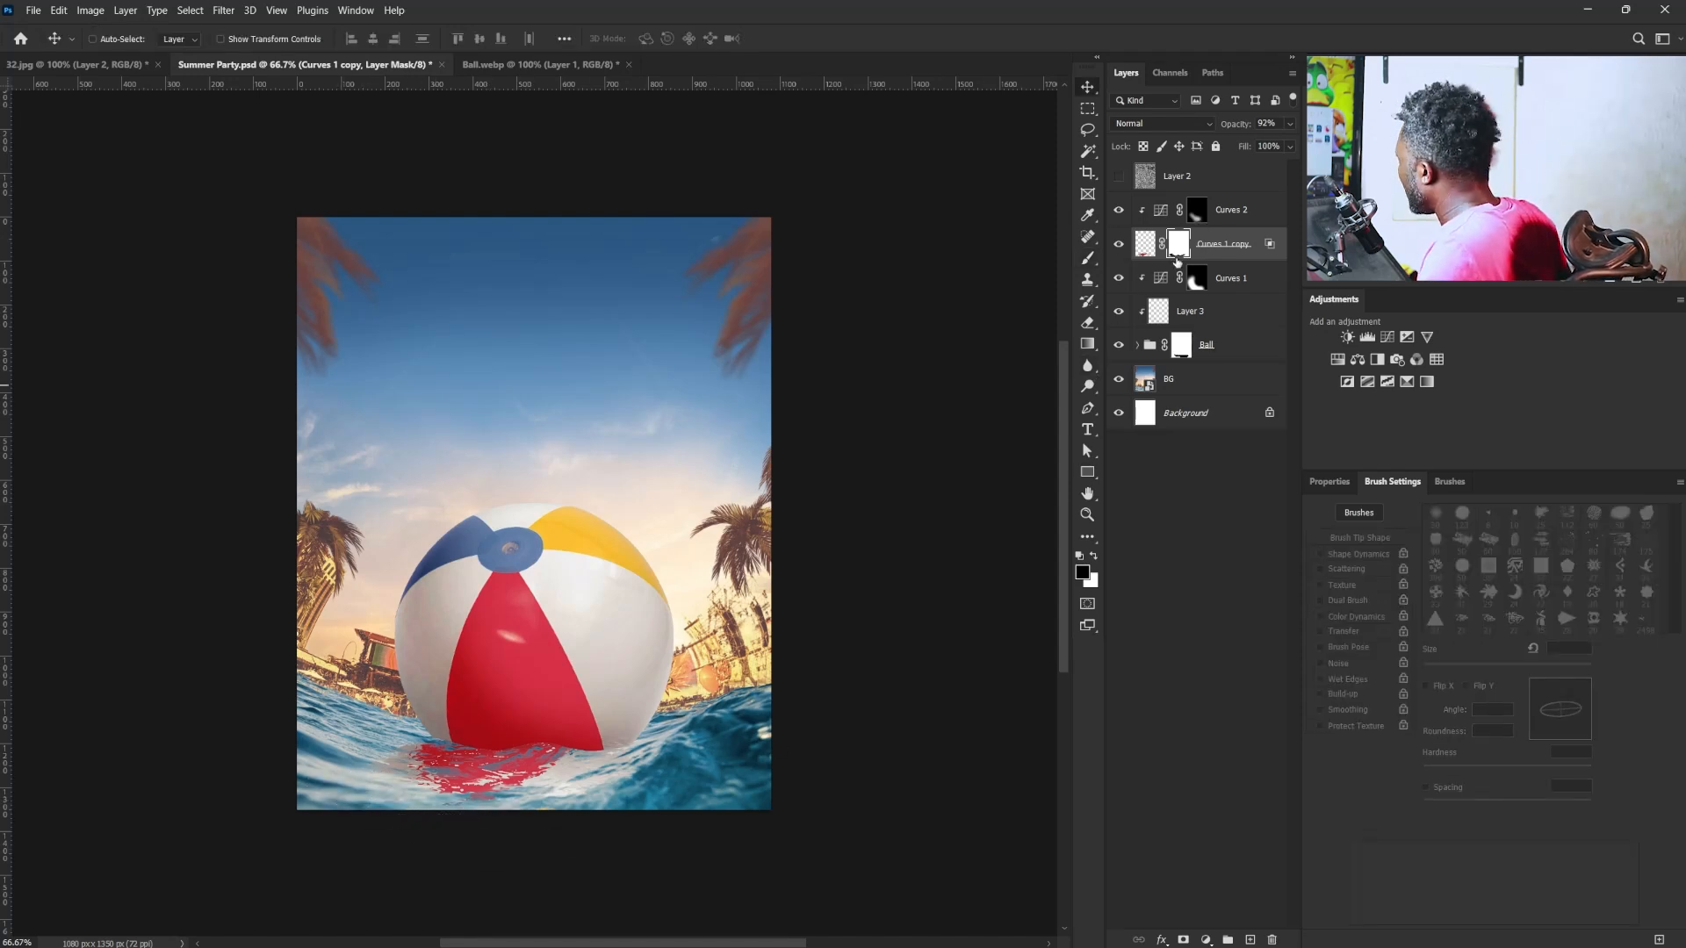
- Set the reflection layer's opacity to 68%
click(1287, 127)
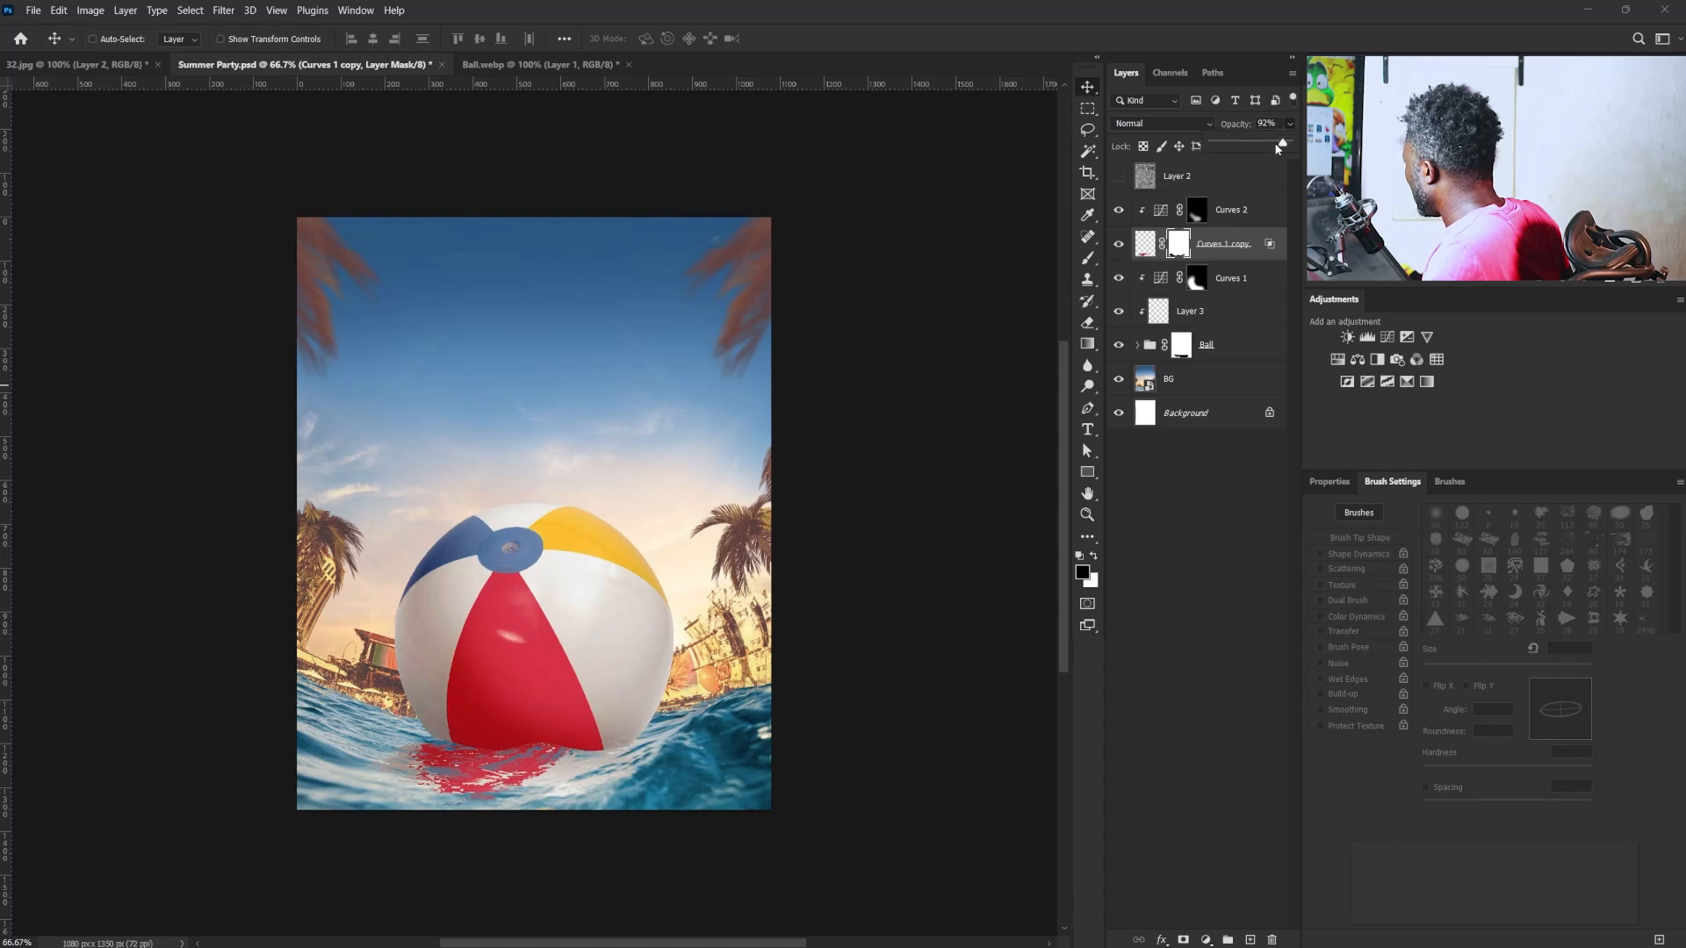
drag(1283, 145, 1265, 145)
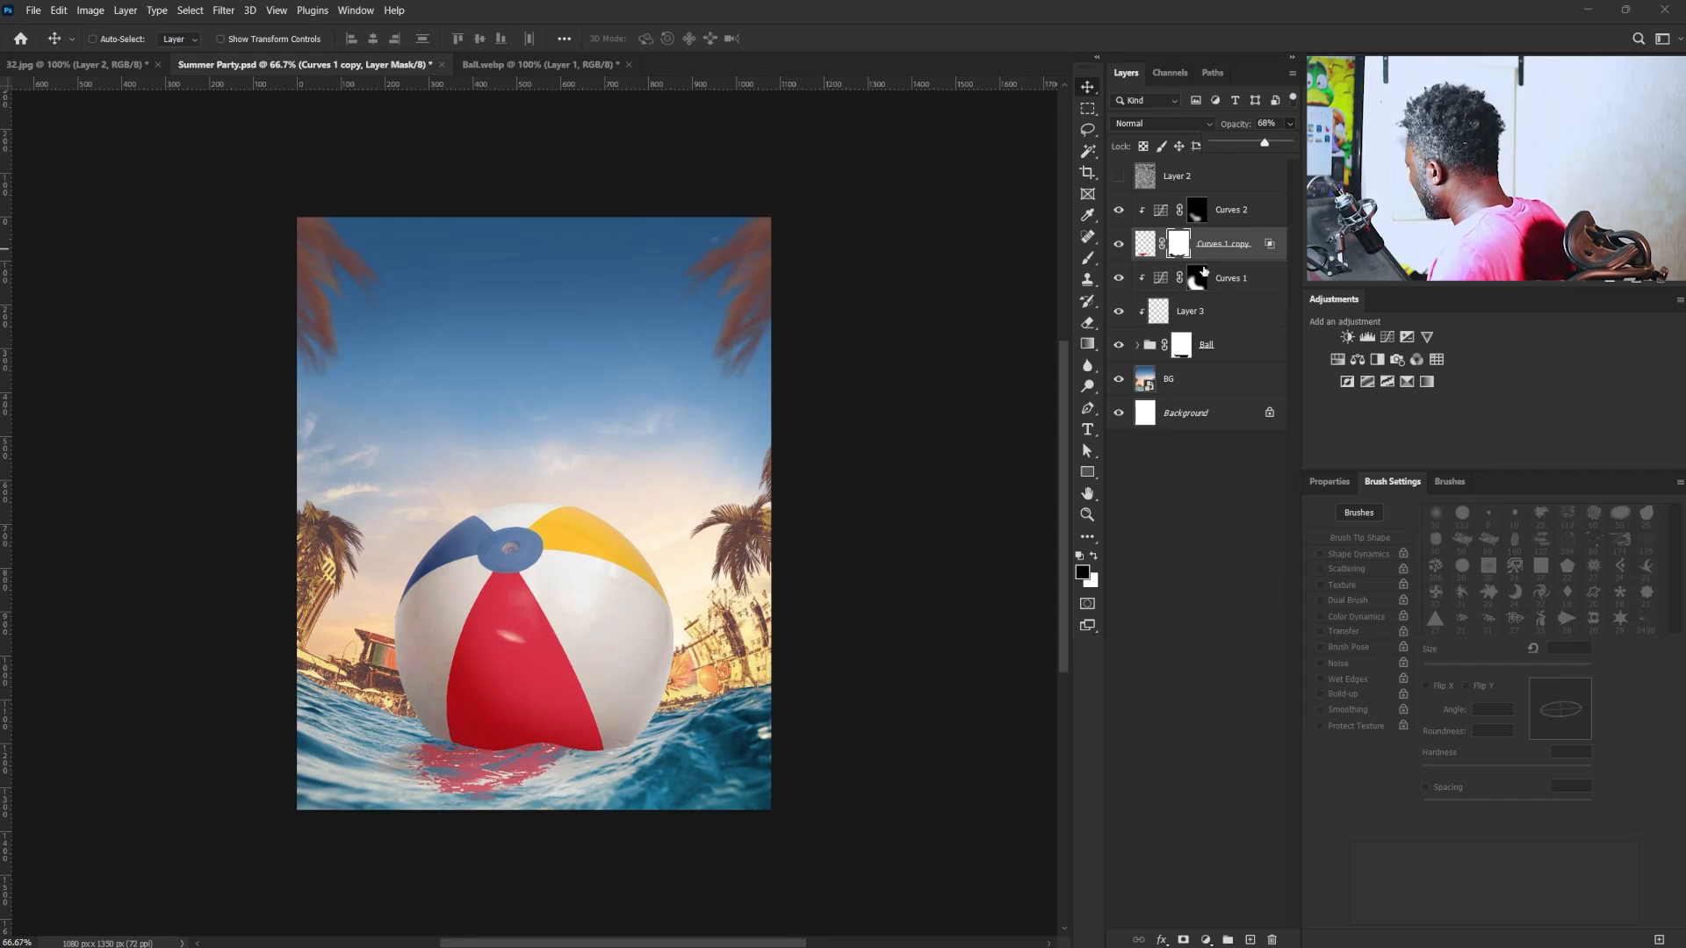
click(1229, 252)
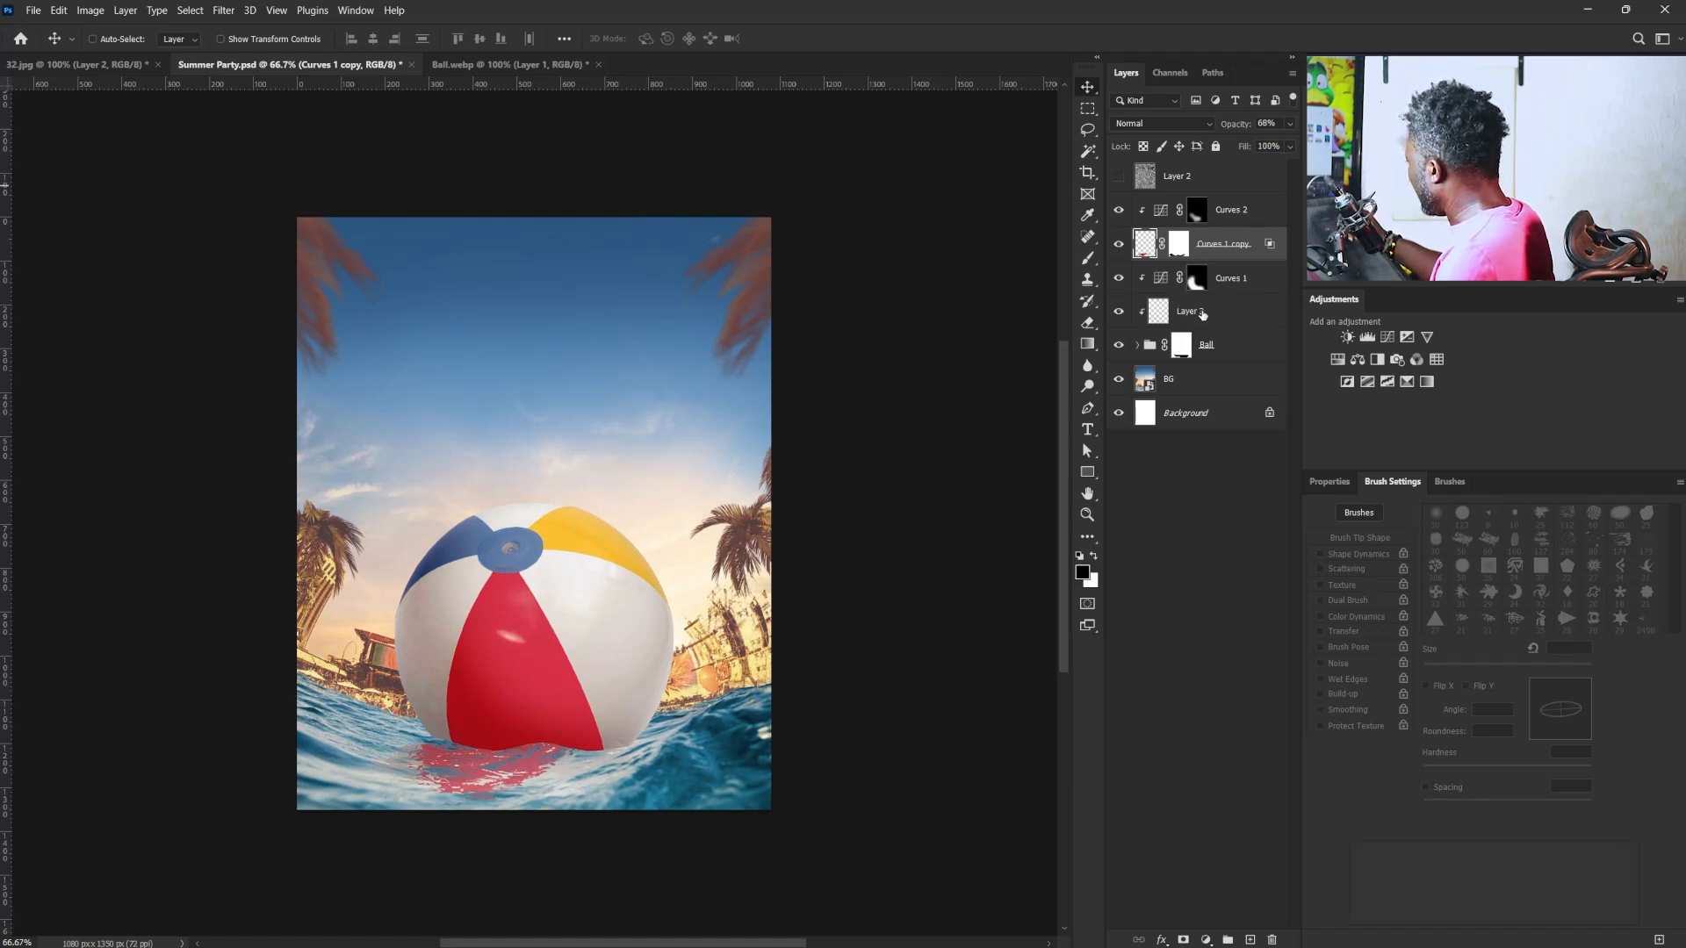
click(1214, 344)
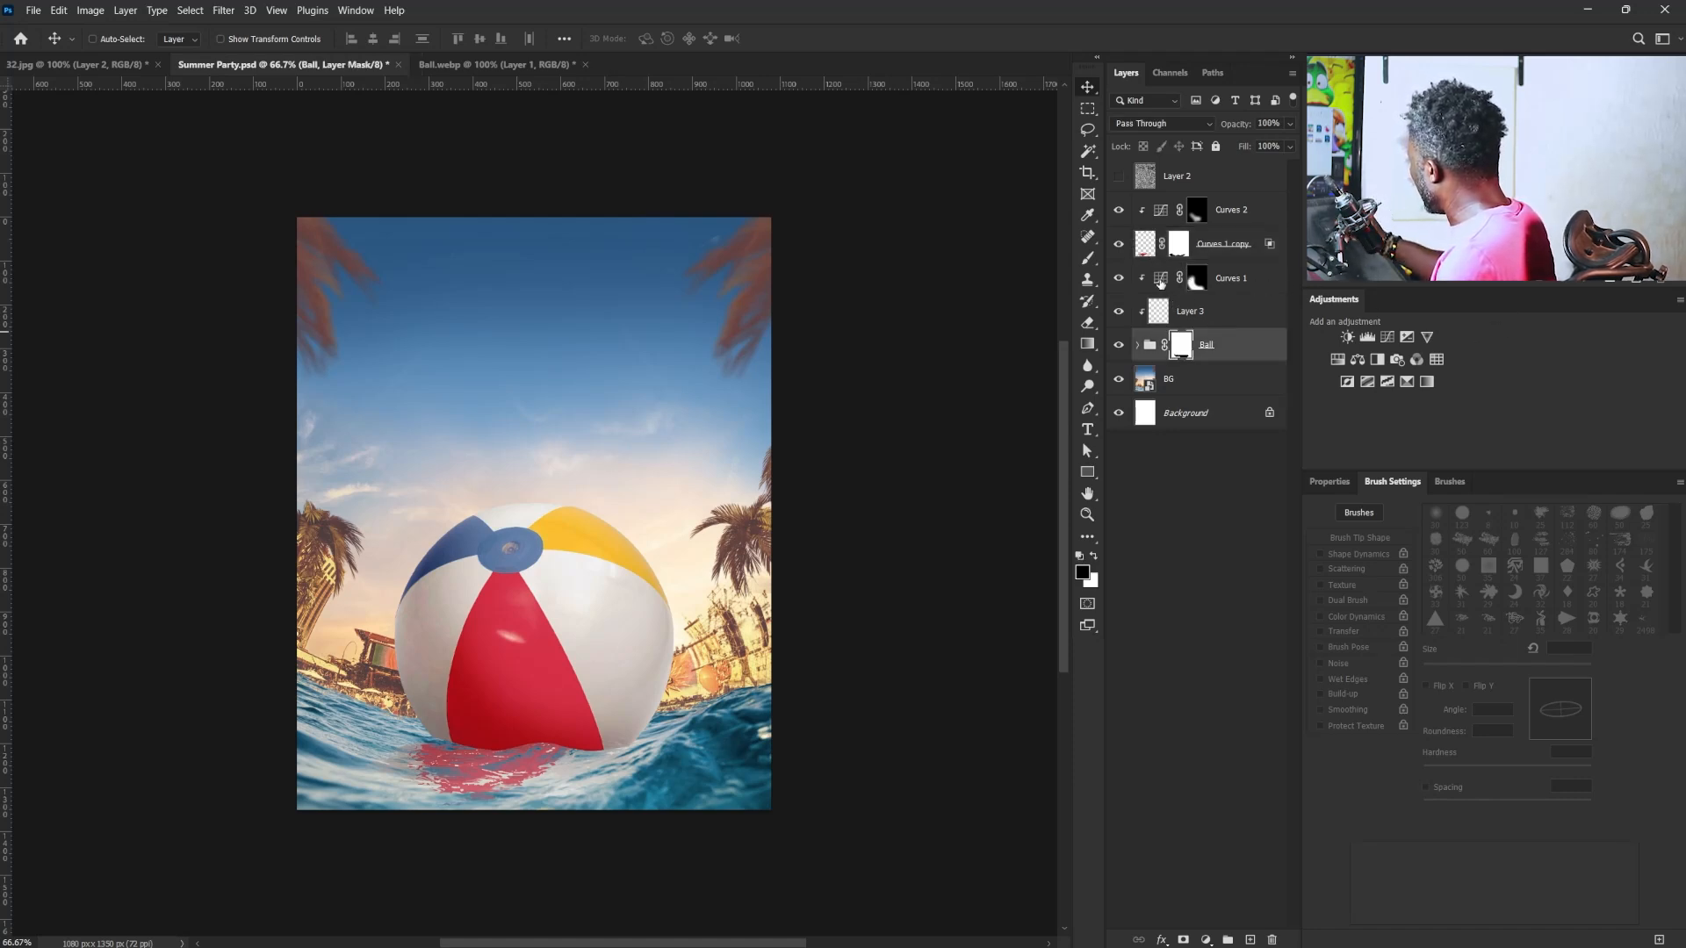
click(1193, 281)
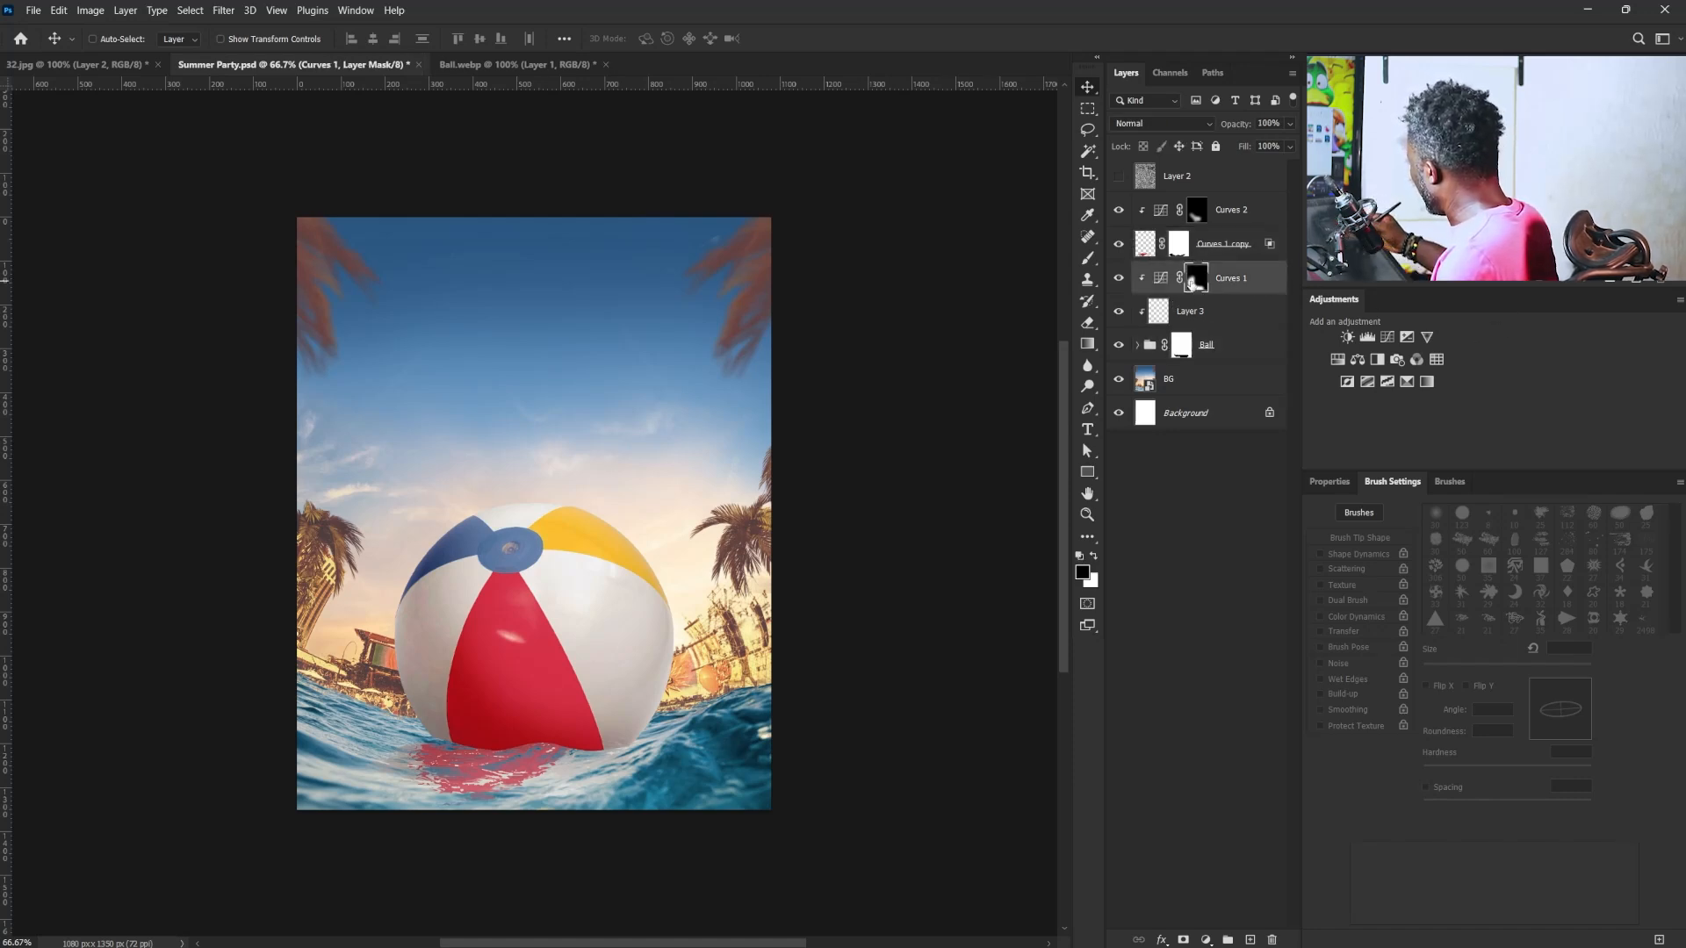
click(1246, 280)
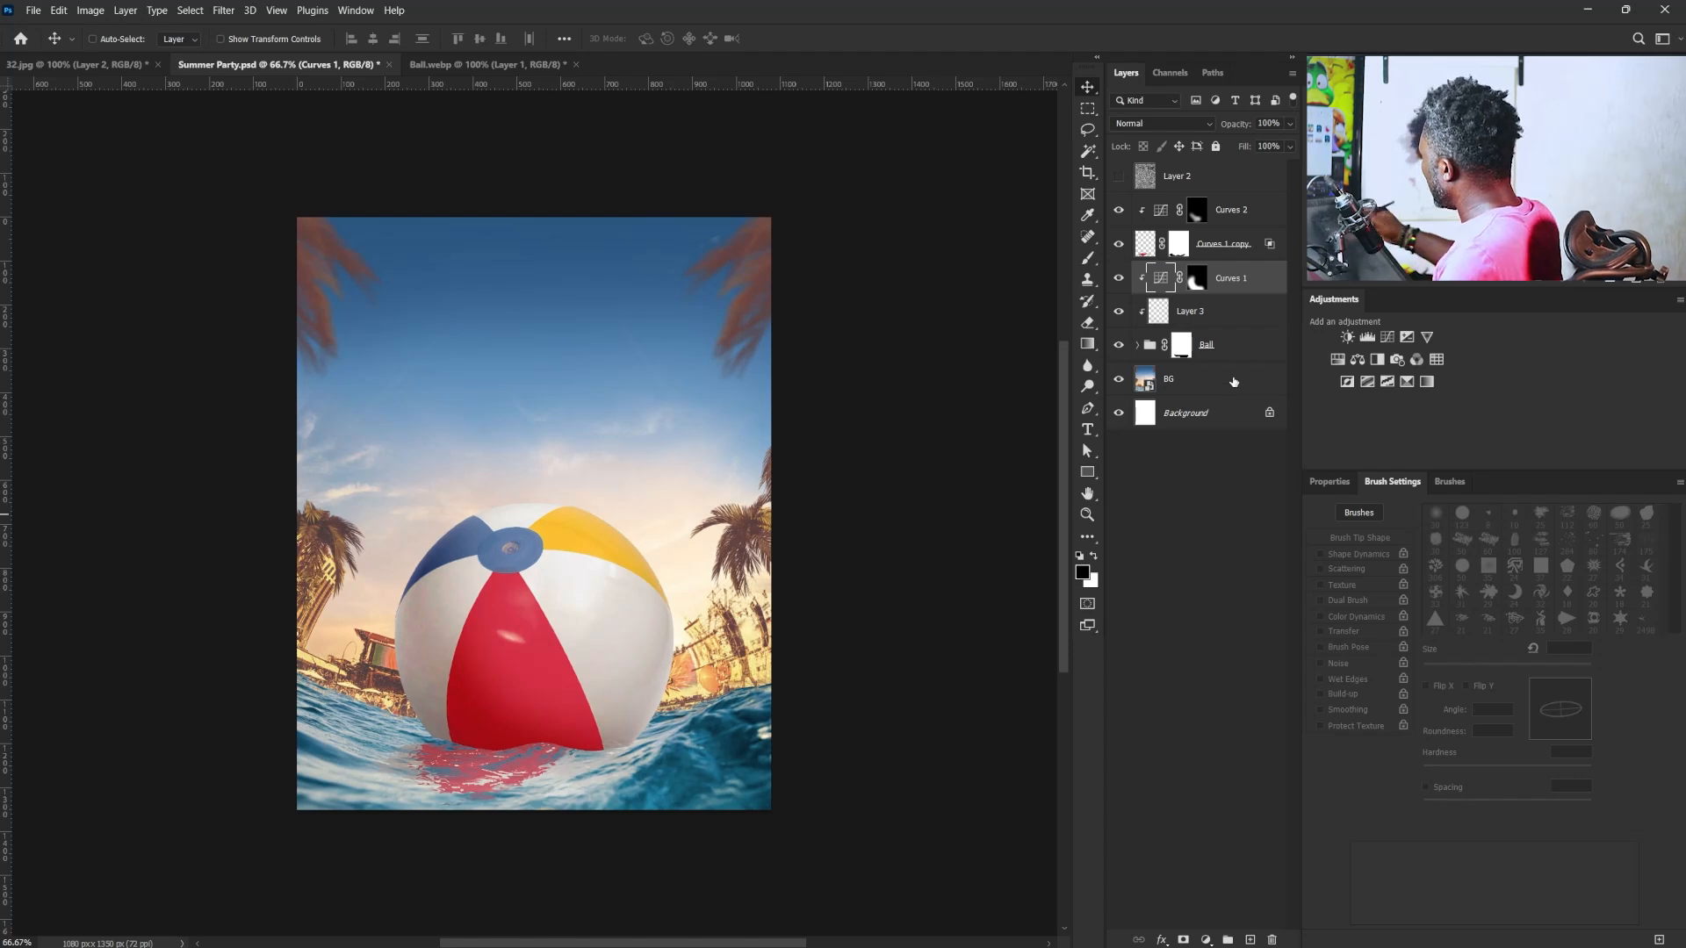
- Create a new layer above Curves 2 and name it "light"
click(1247, 213)
click(1251, 939)
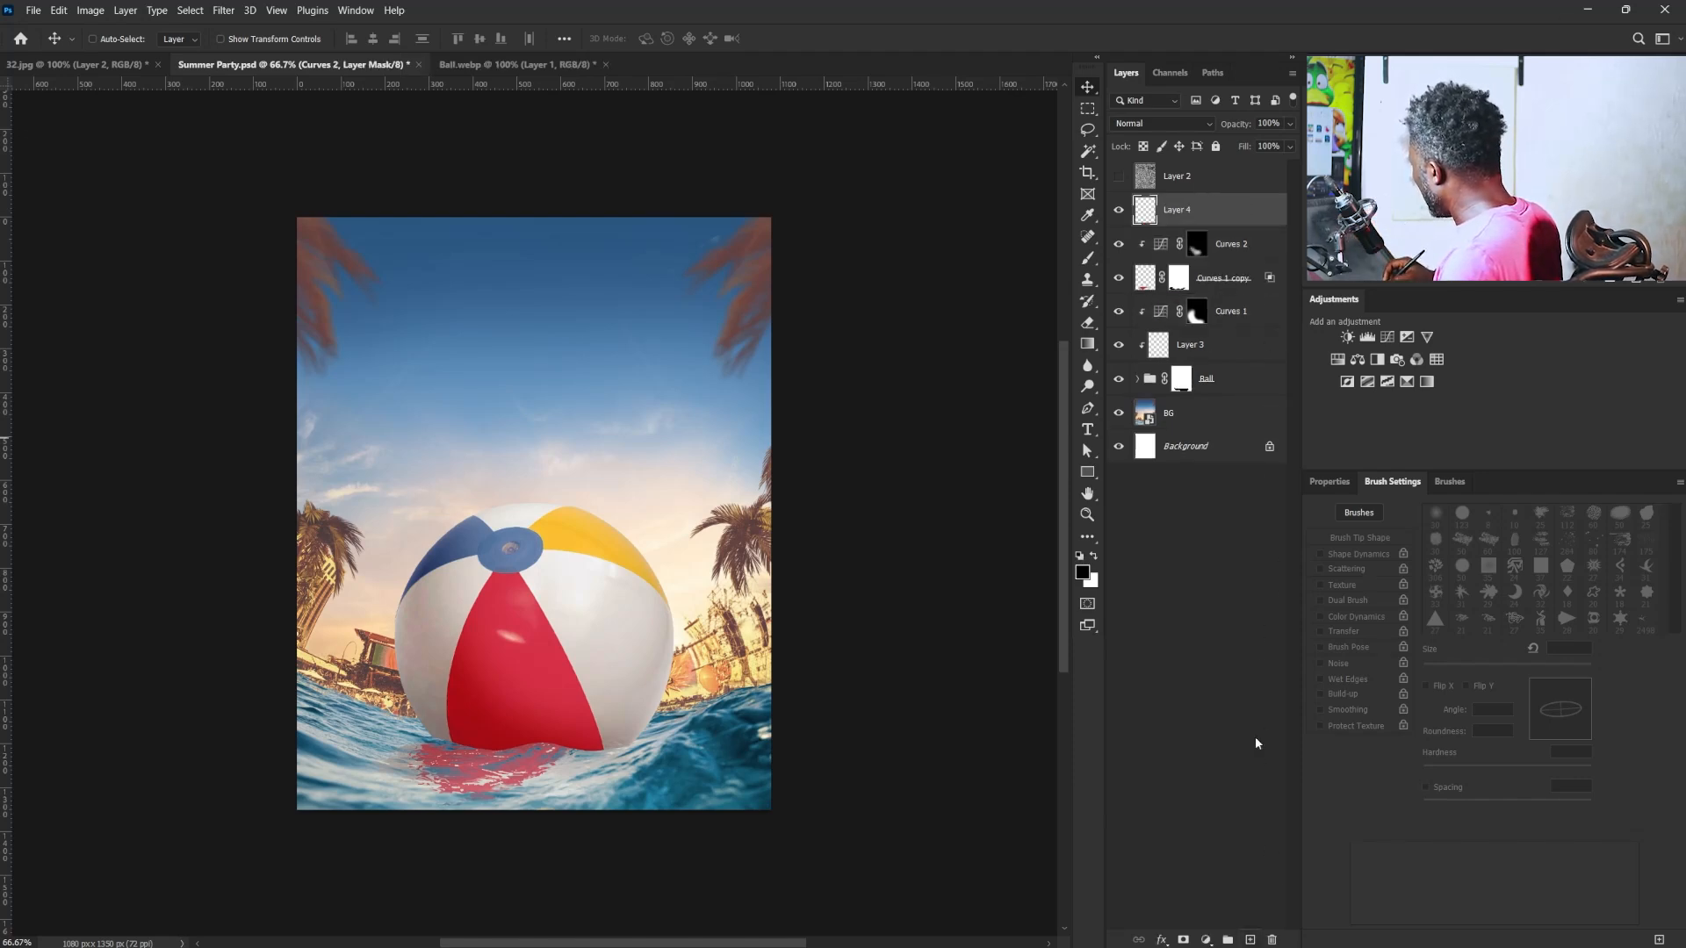
double_click(1178, 210)
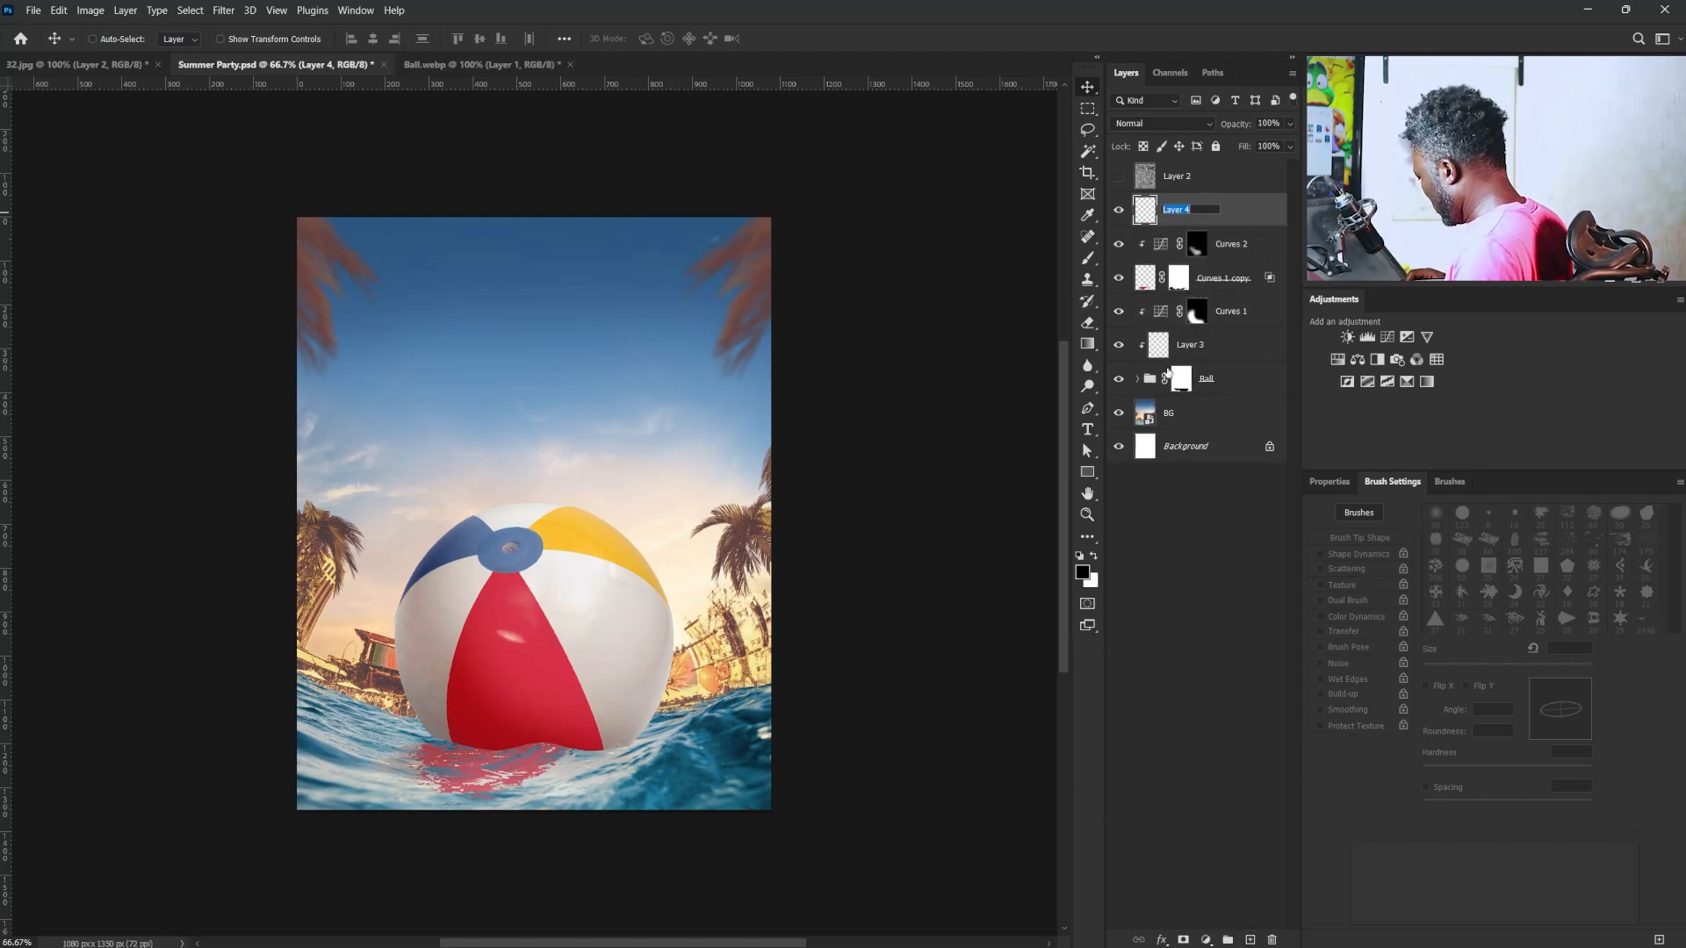
key(BackSpace)
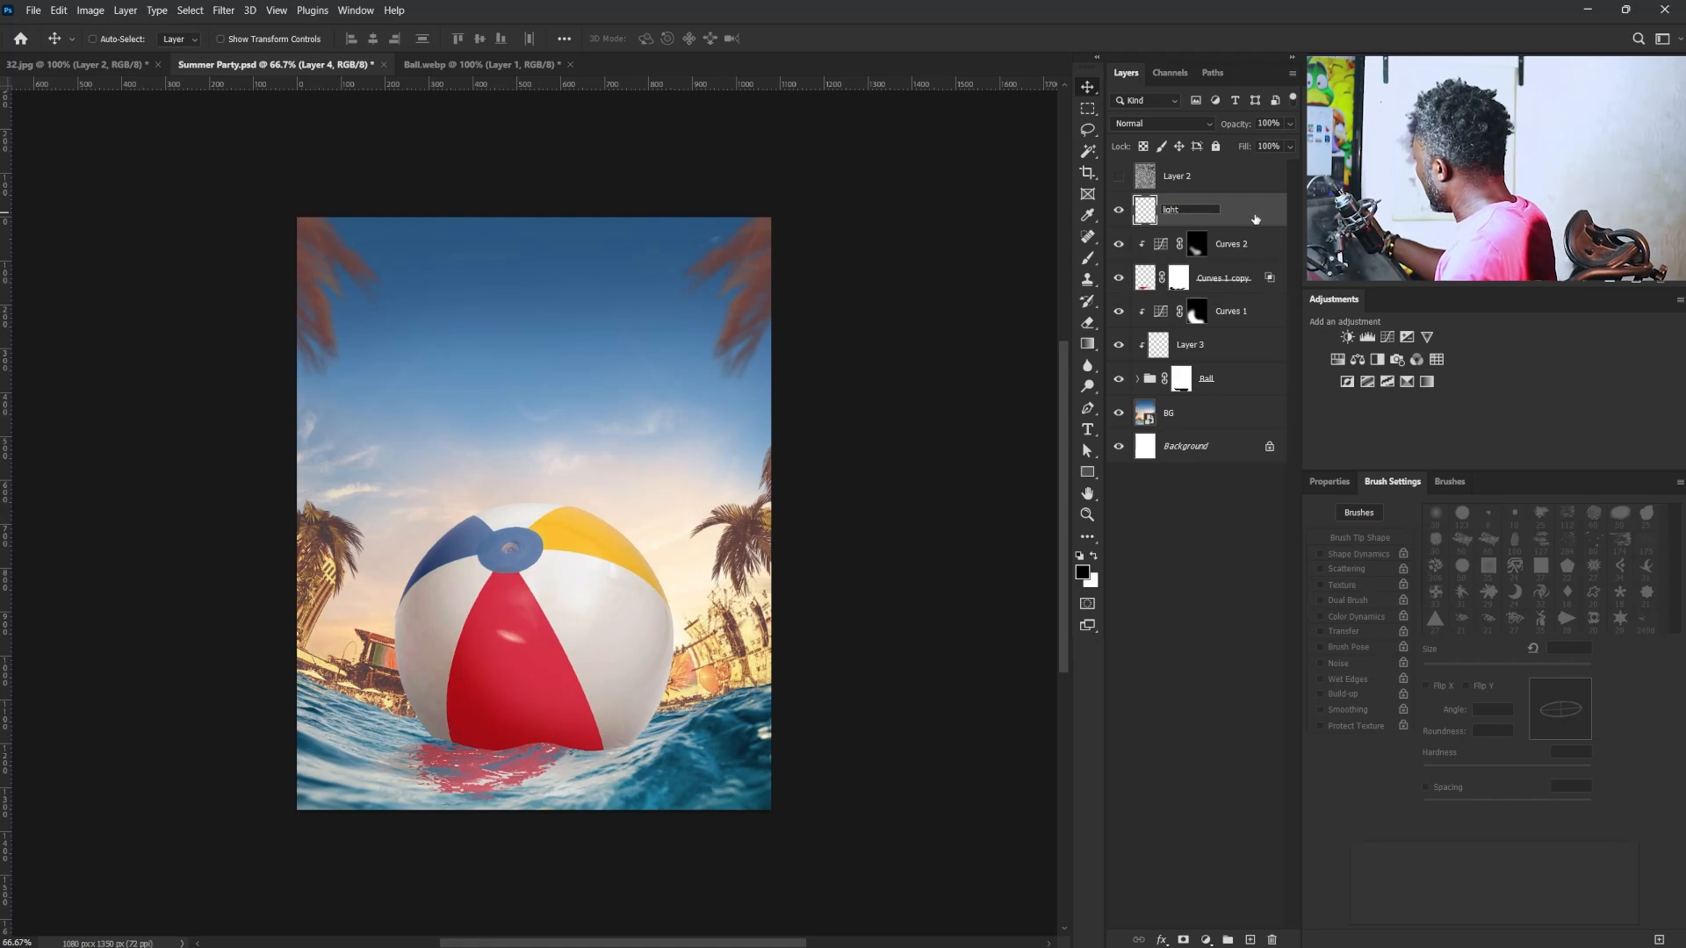
text(light)
key(Return)
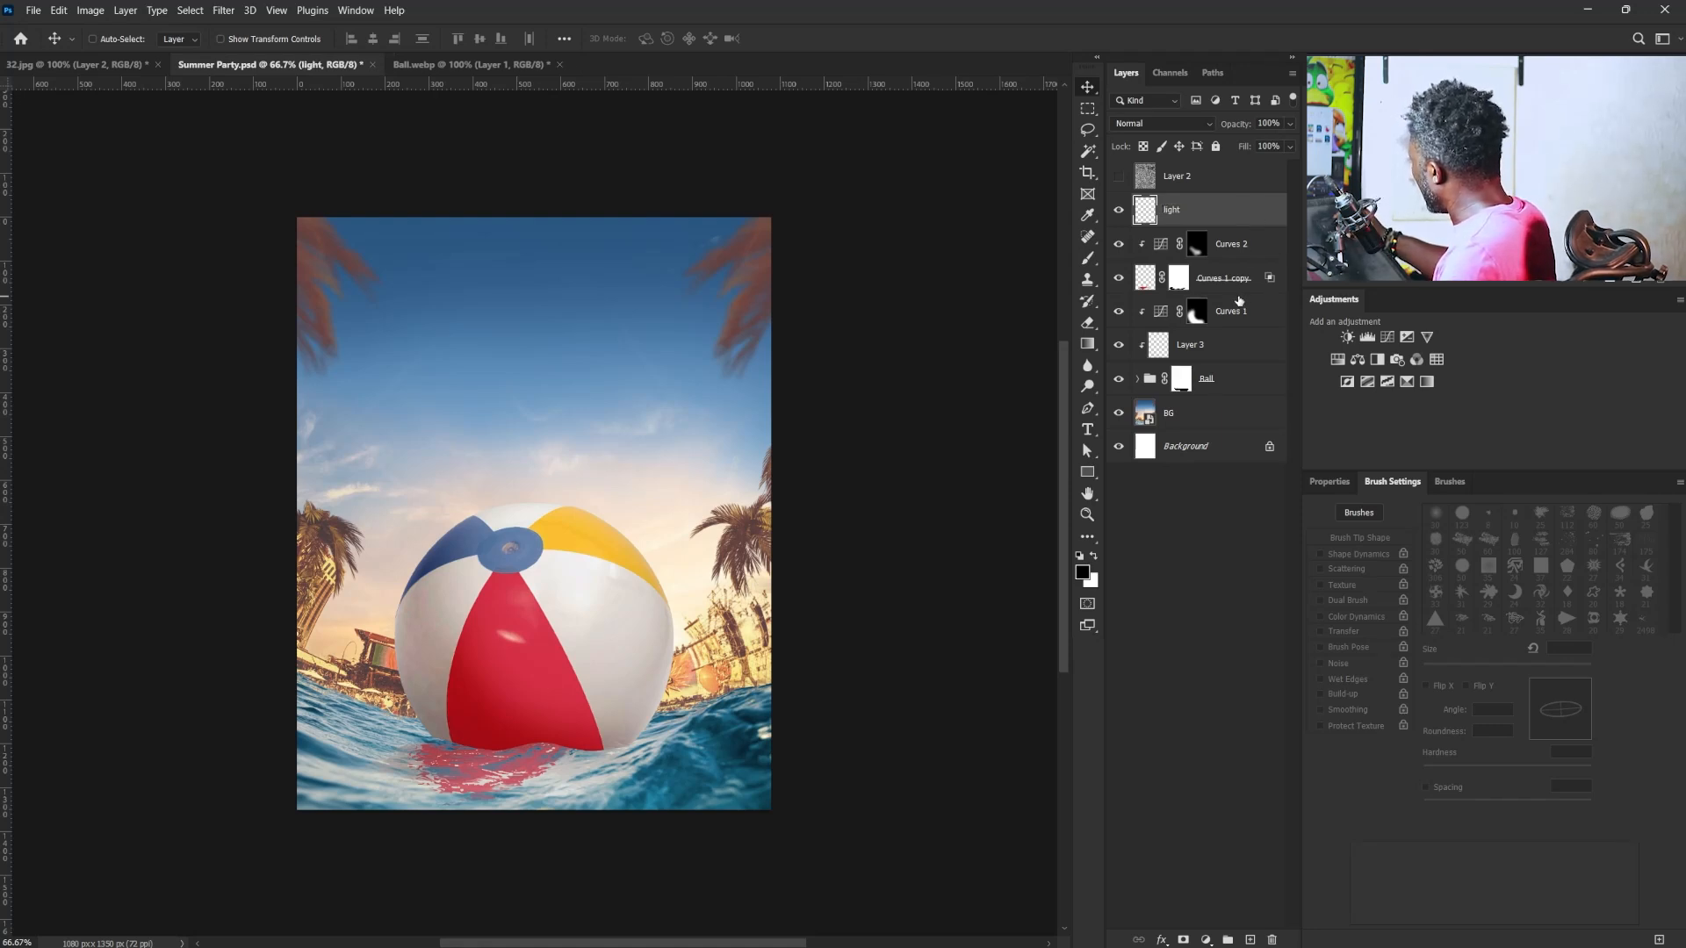
- Move the "light" layer directly above Curves 1 and clip it to the ball
click(1499, 496)
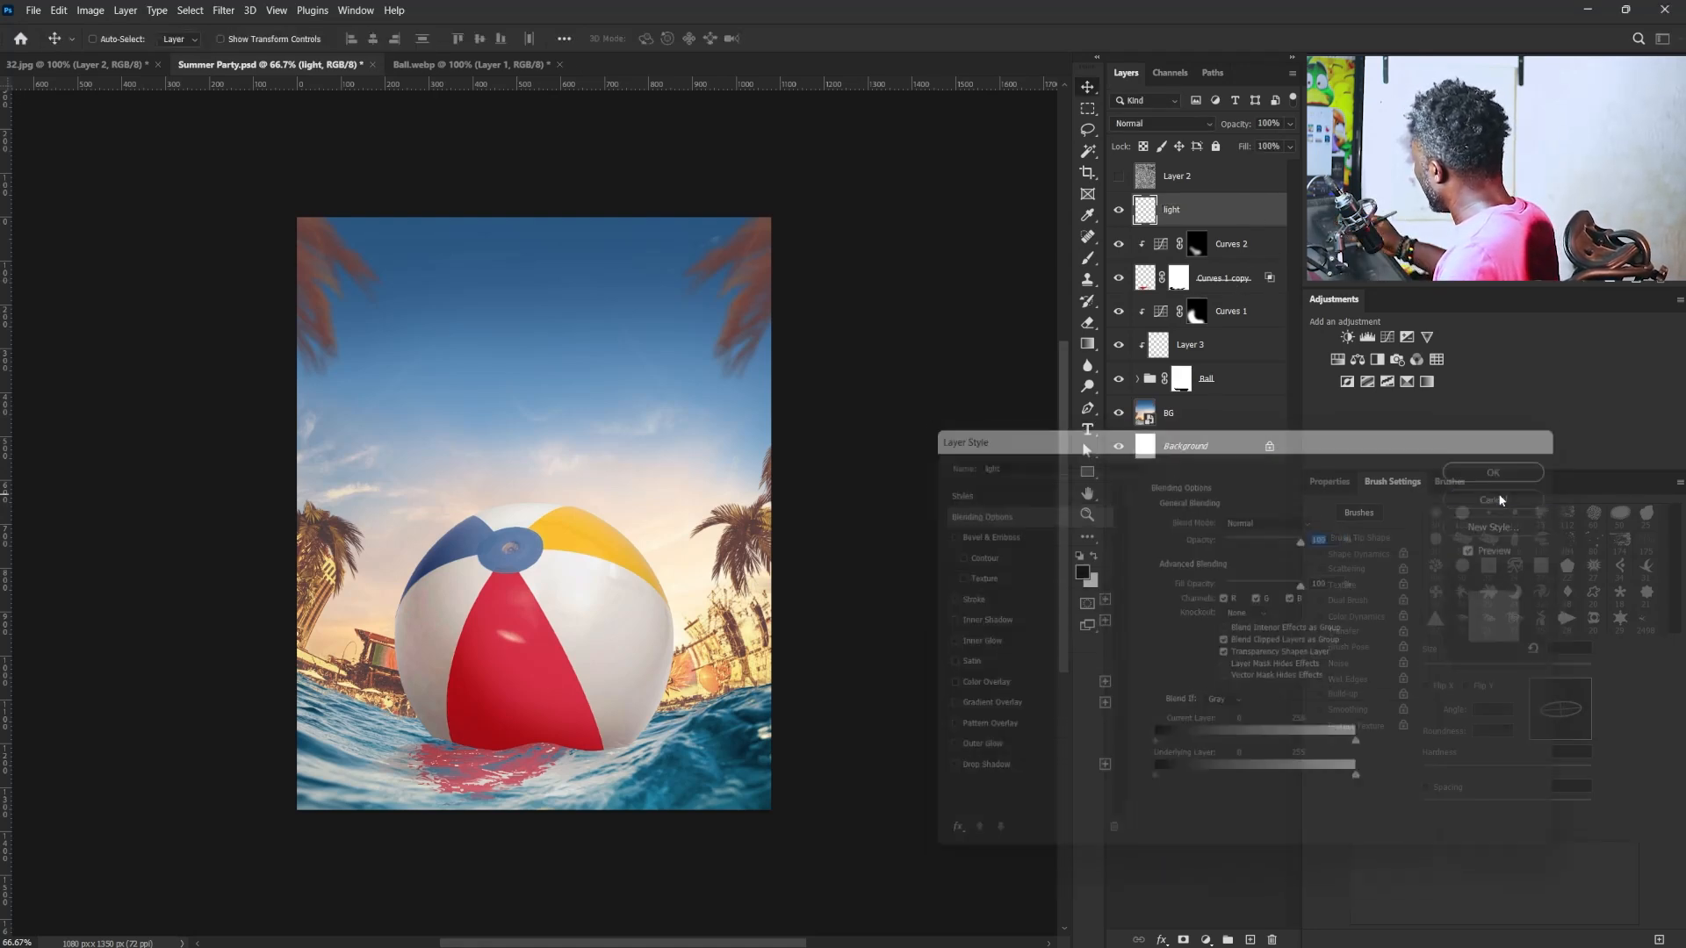
drag(1176, 210, 1229, 303)
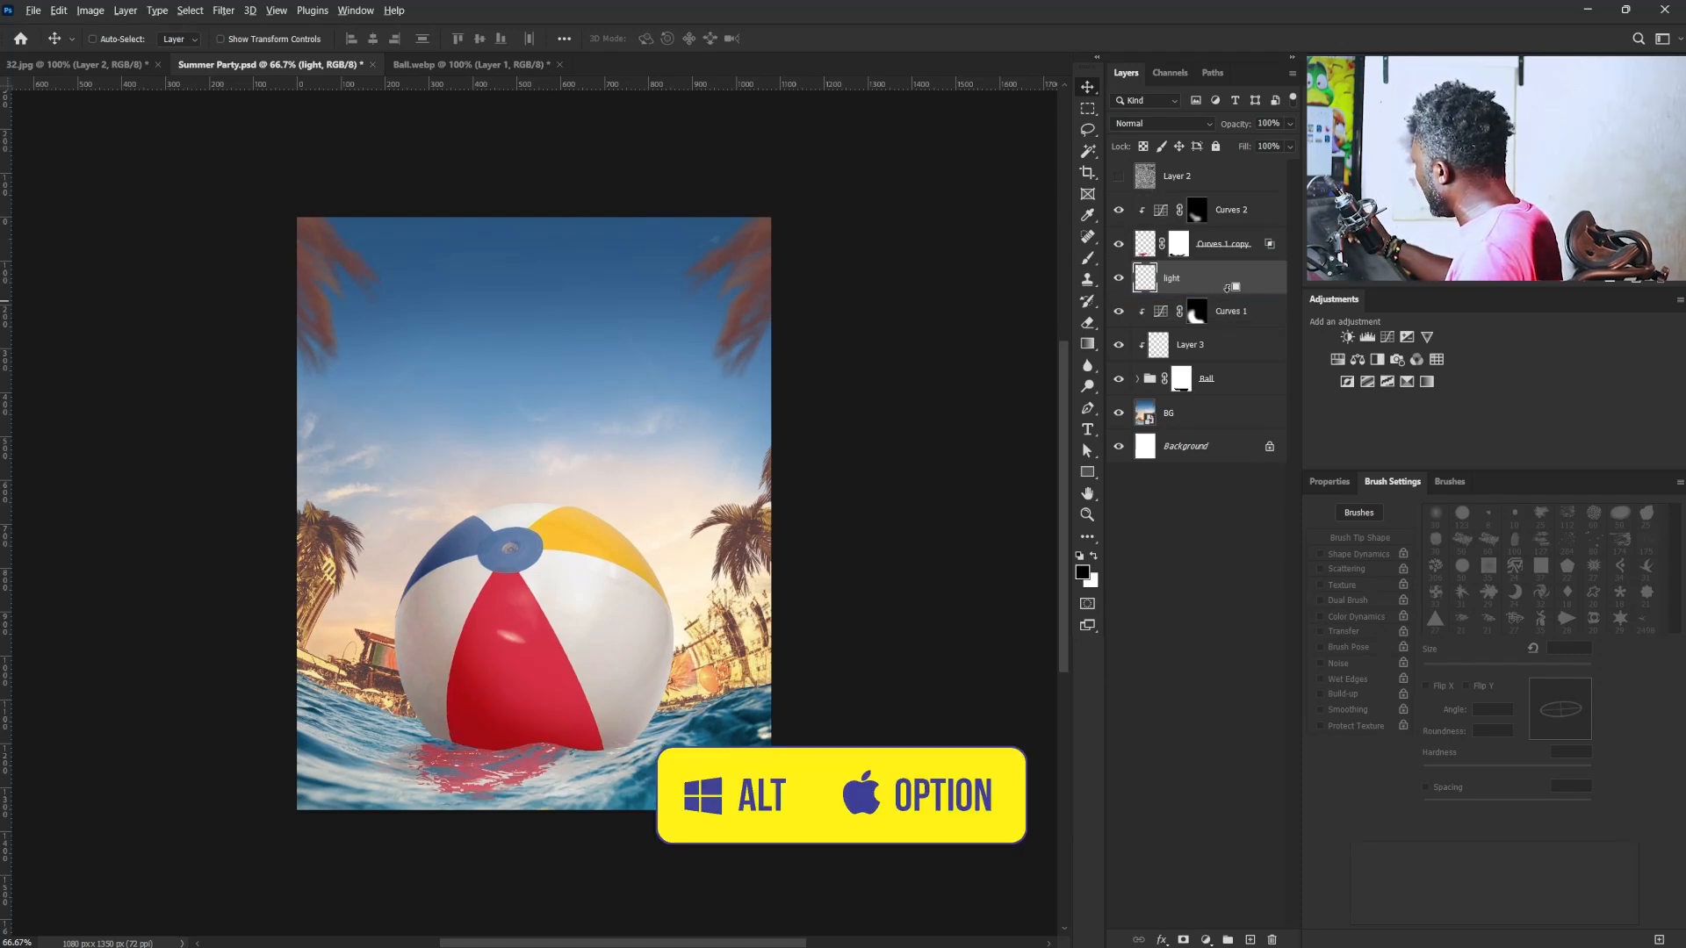
alt+click(1230, 290)
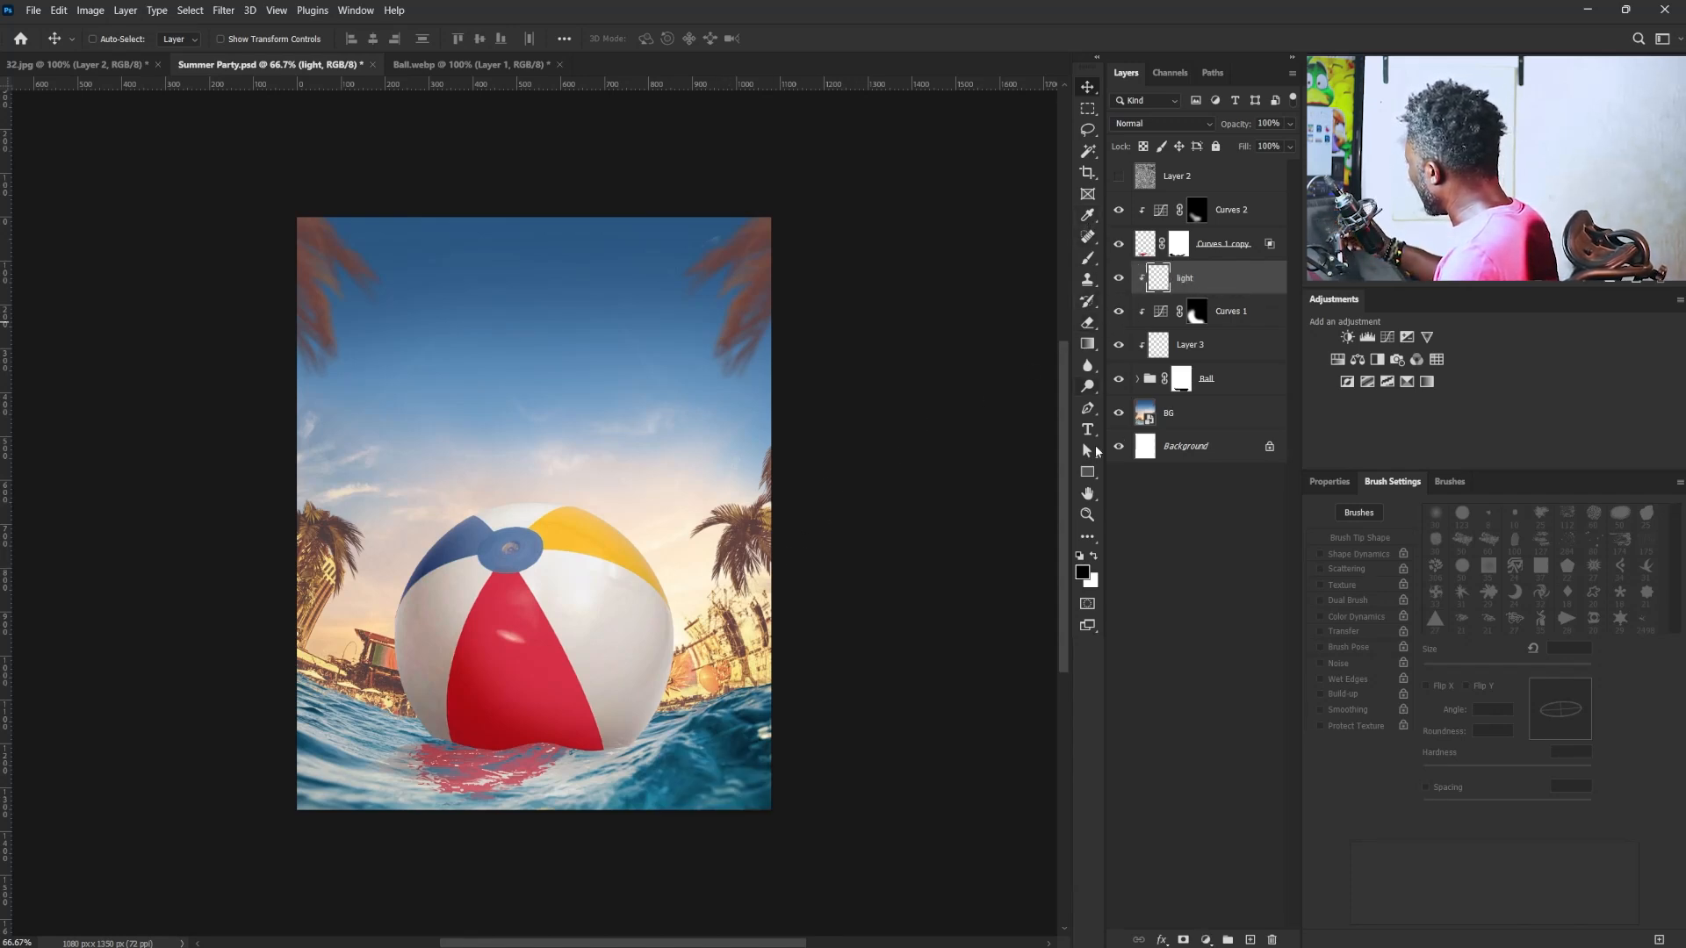
- Paint white rim light along the ball's right edge on the "light" layer with a soft 90 px brush at 14% flow
click(1094, 557)
click(1087, 260)
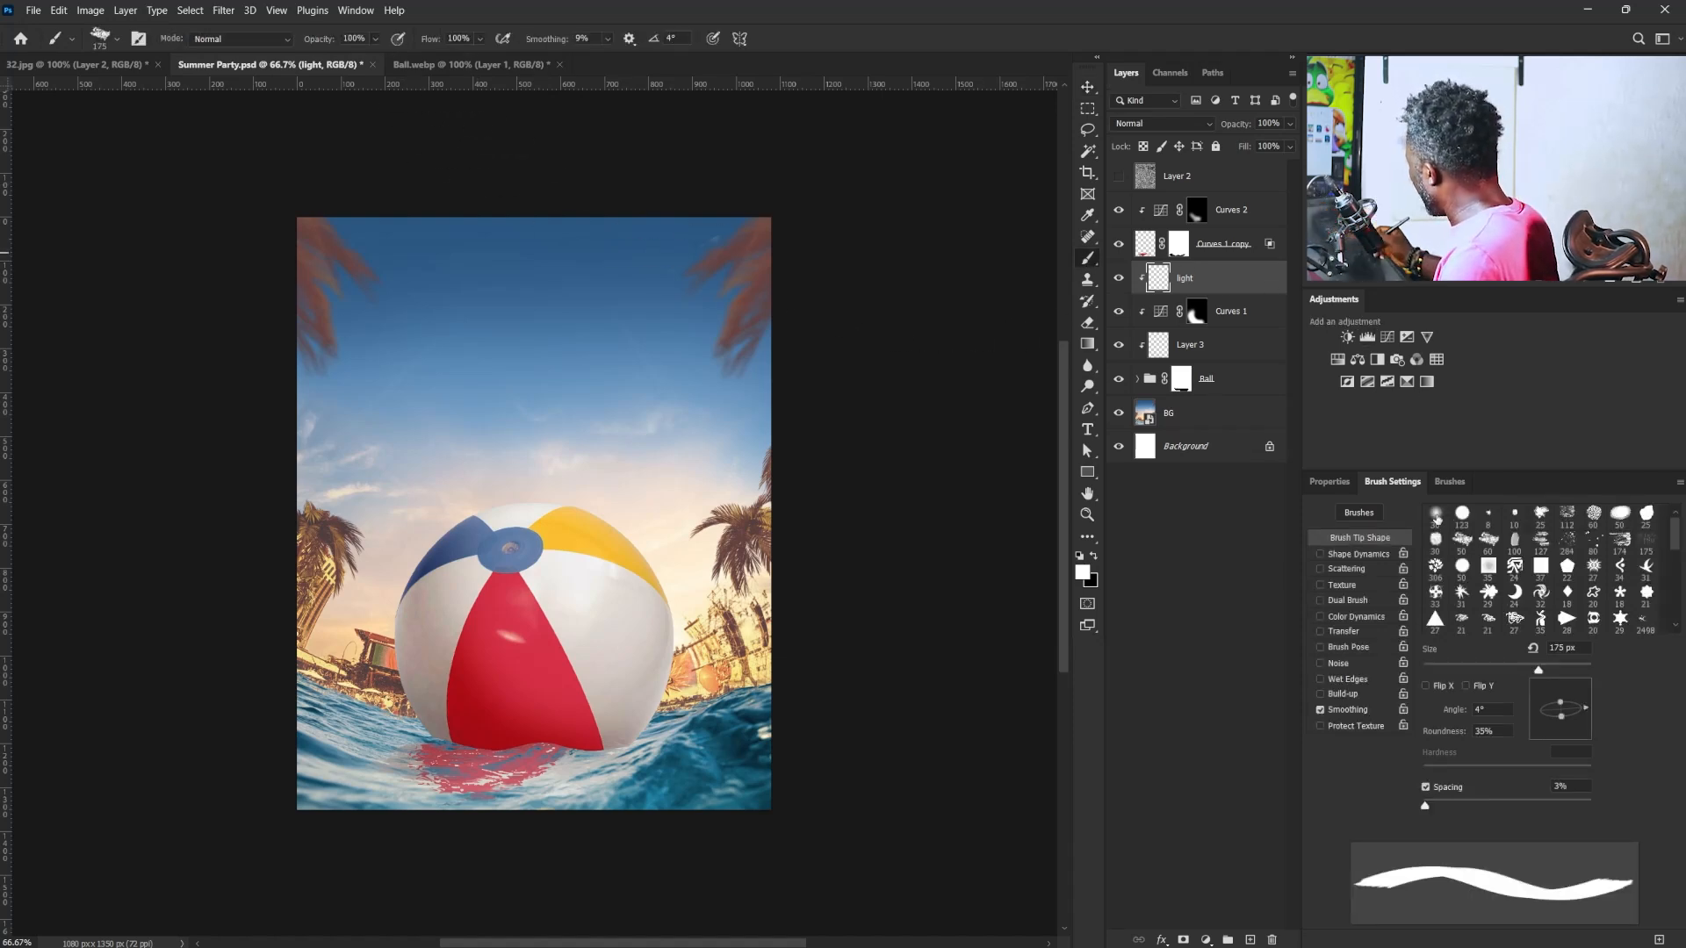
click(1437, 518)
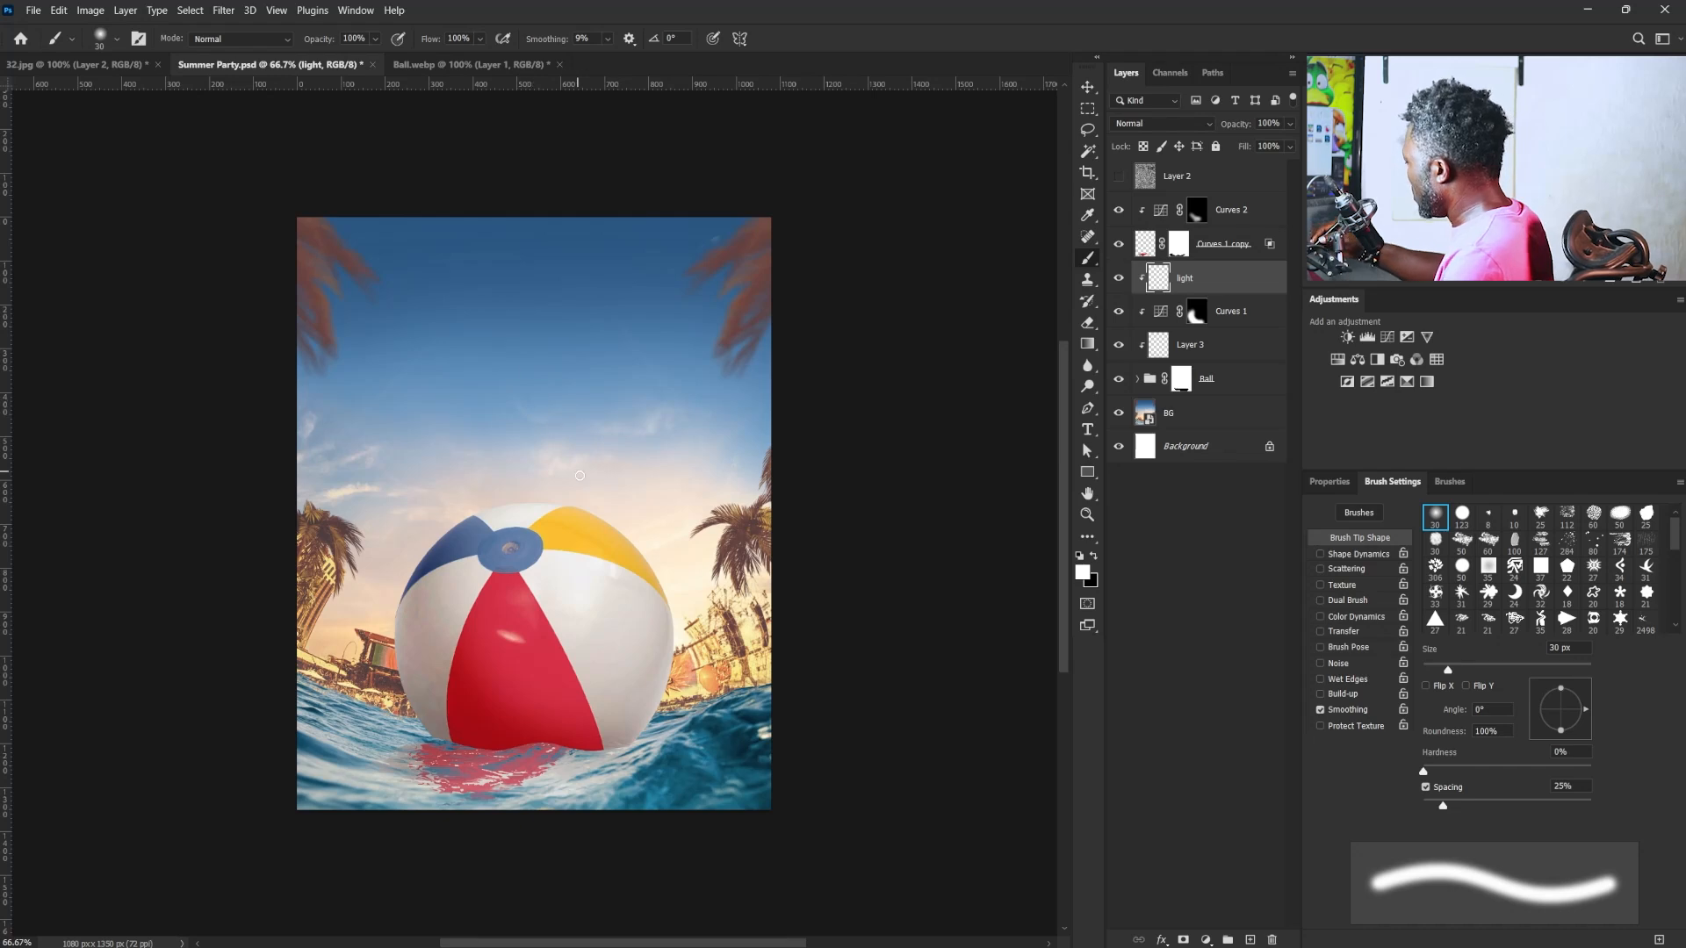
key(bracketright)
key(bracketright)
key(bracketright)
key(bracketright)
key(bracketright)
key(bracketright)
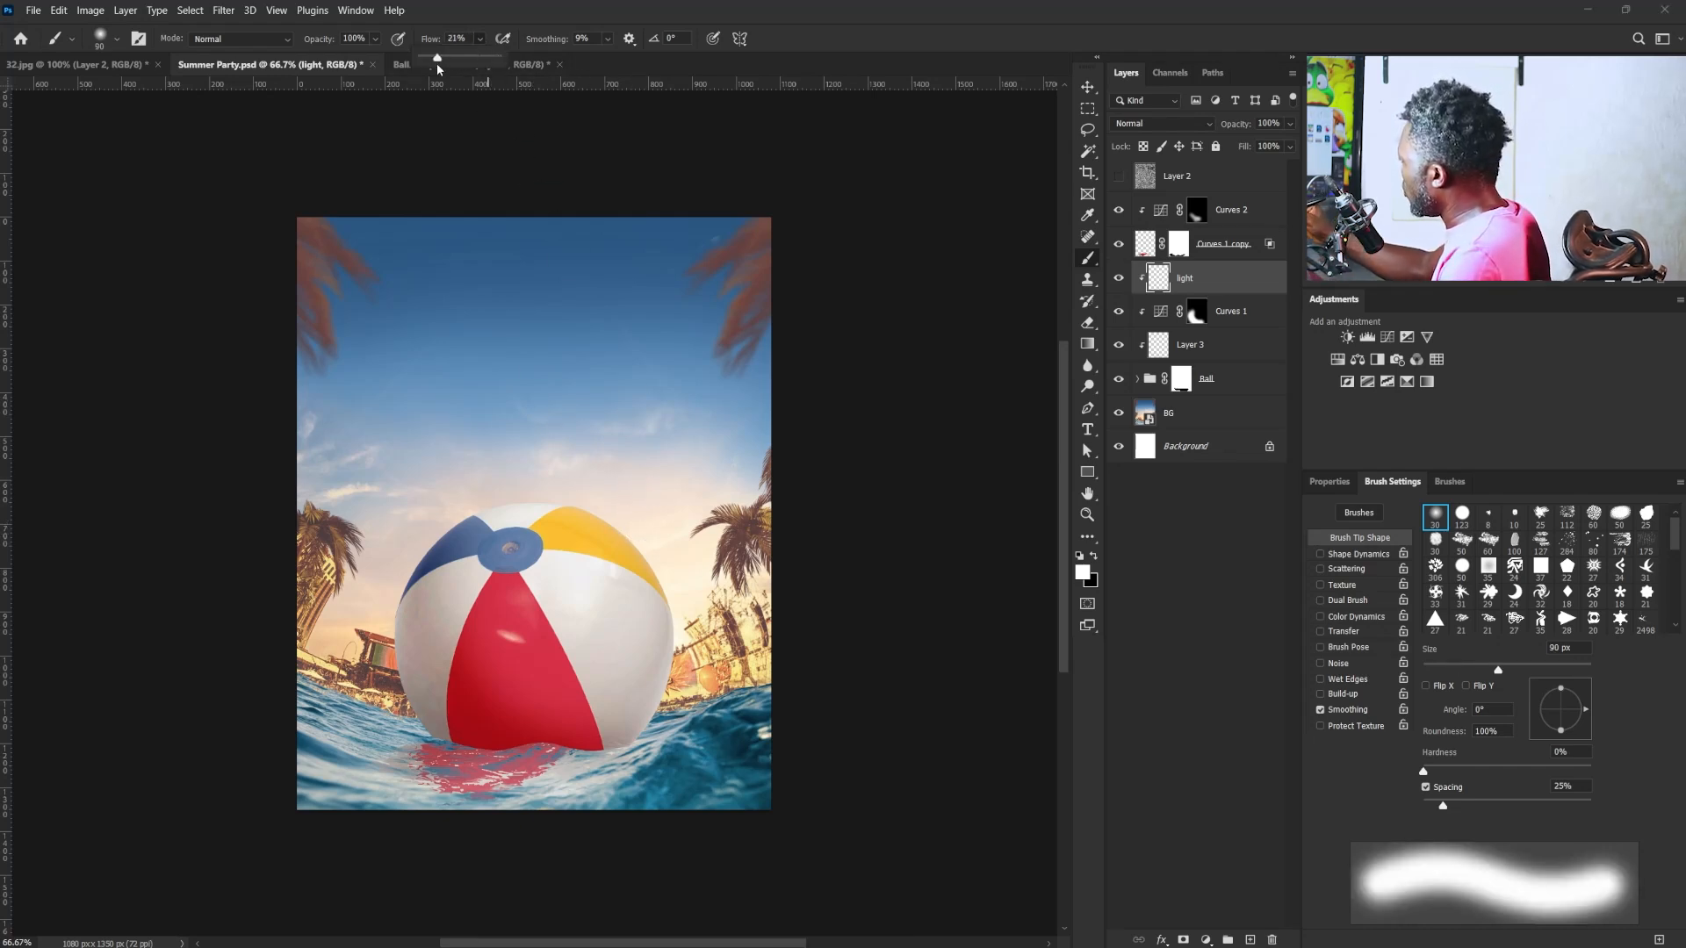
drag(431, 67, 431, 67)
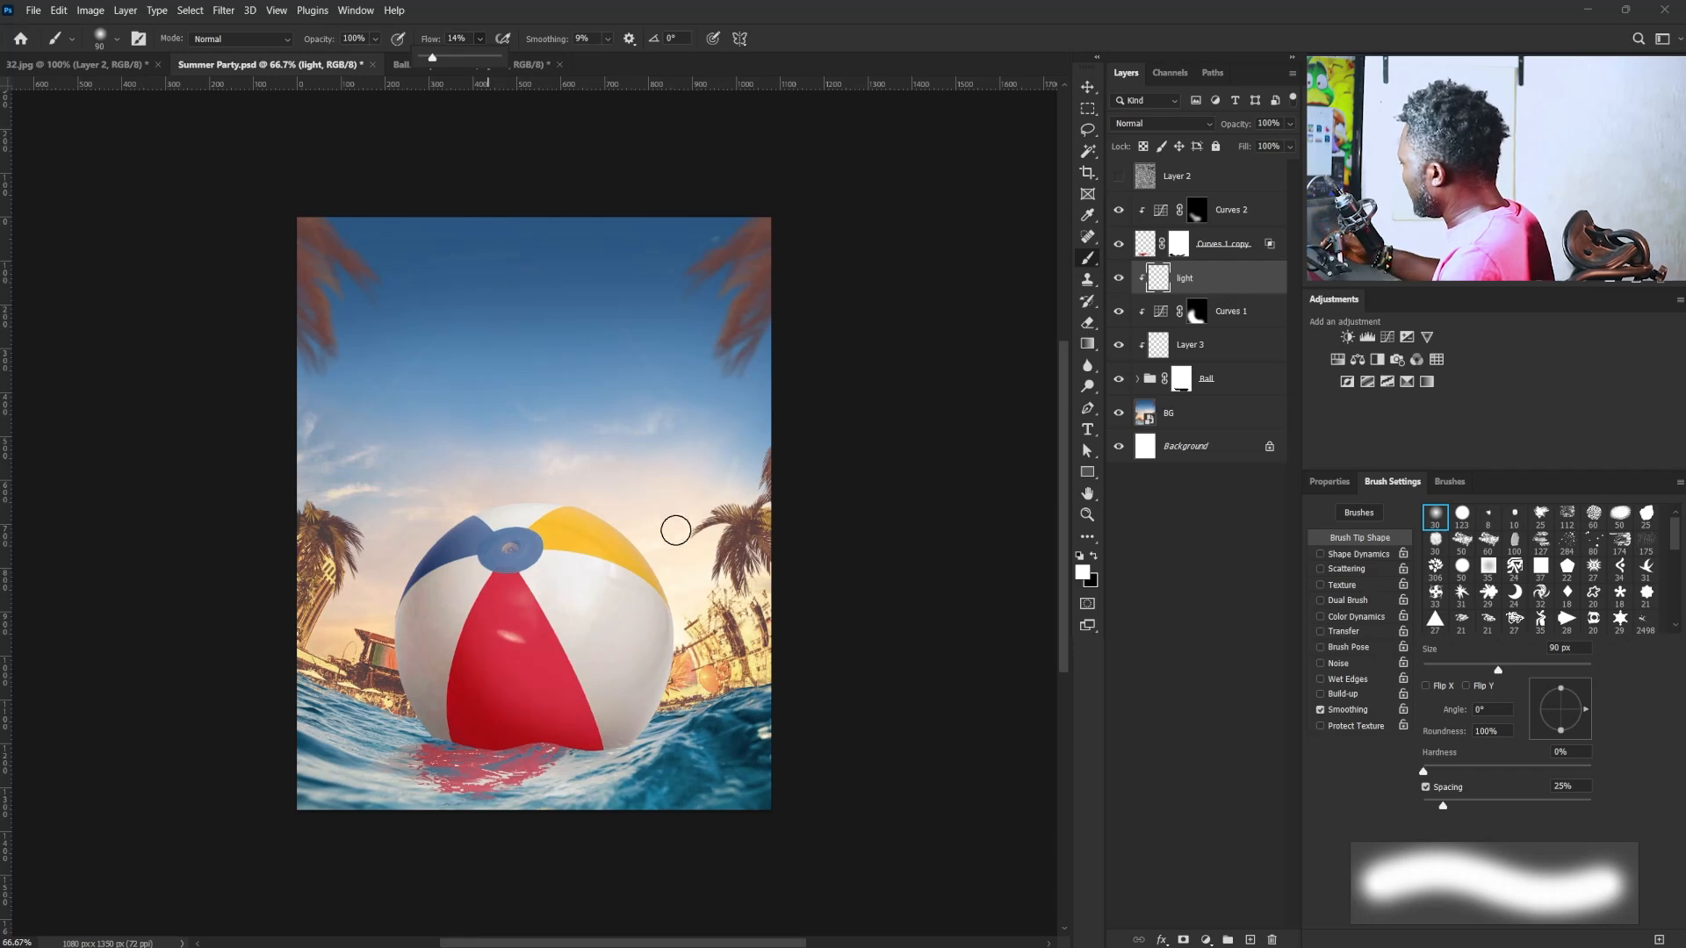
click(585, 493)
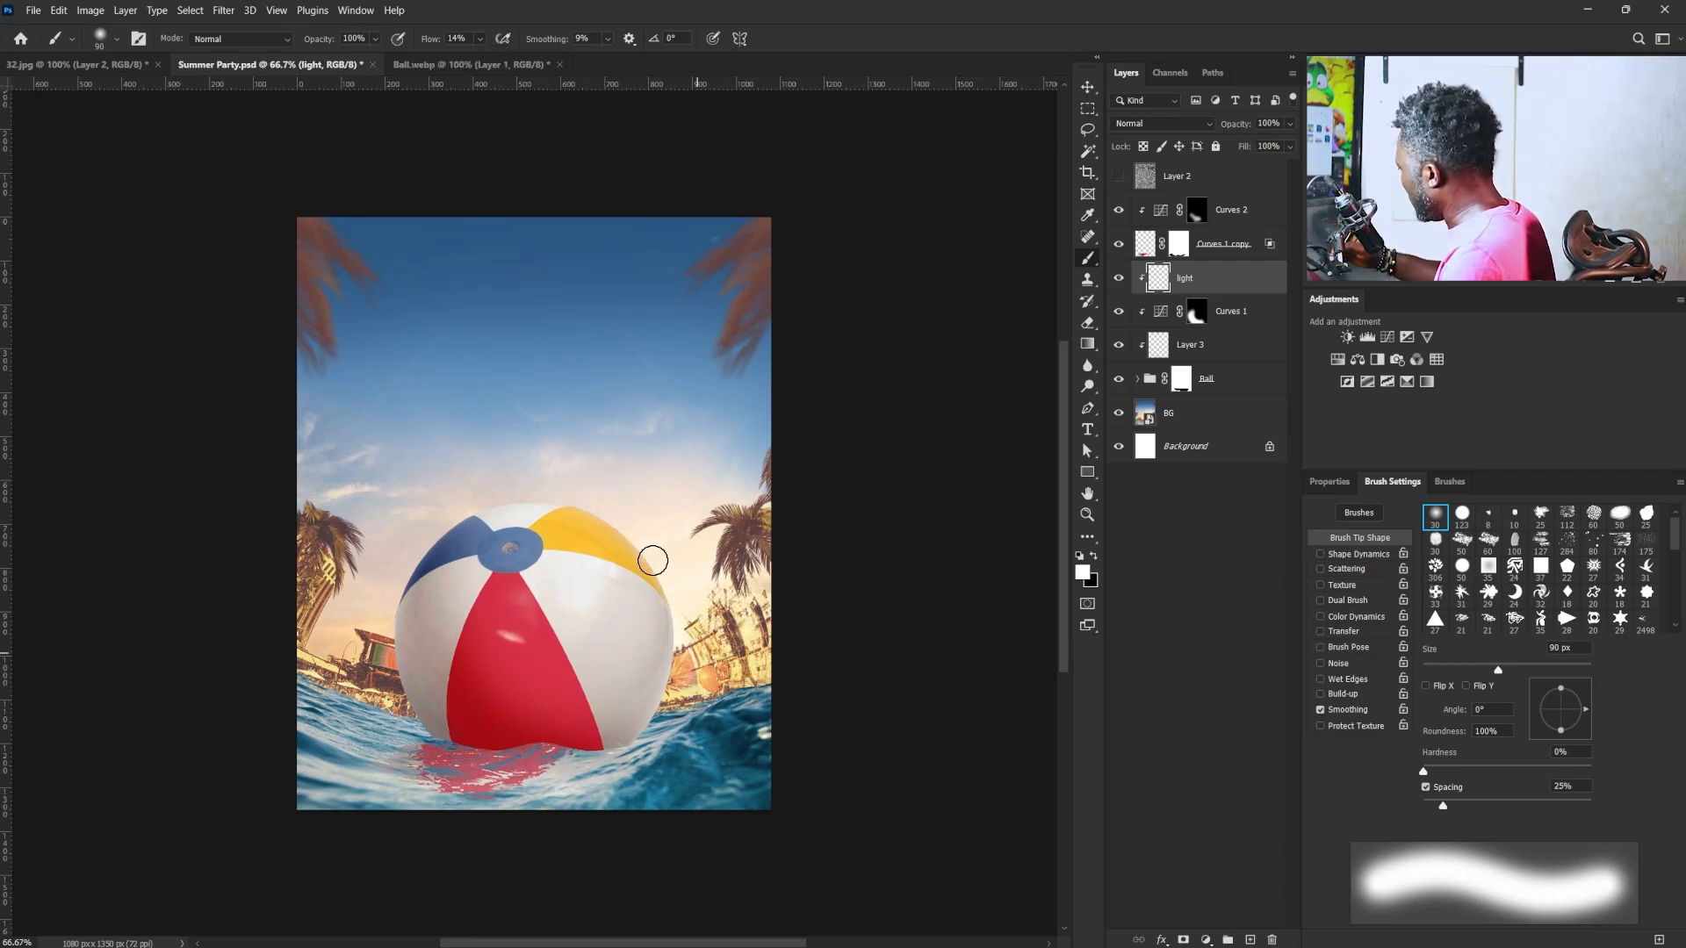
drag(680, 622, 606, 772)
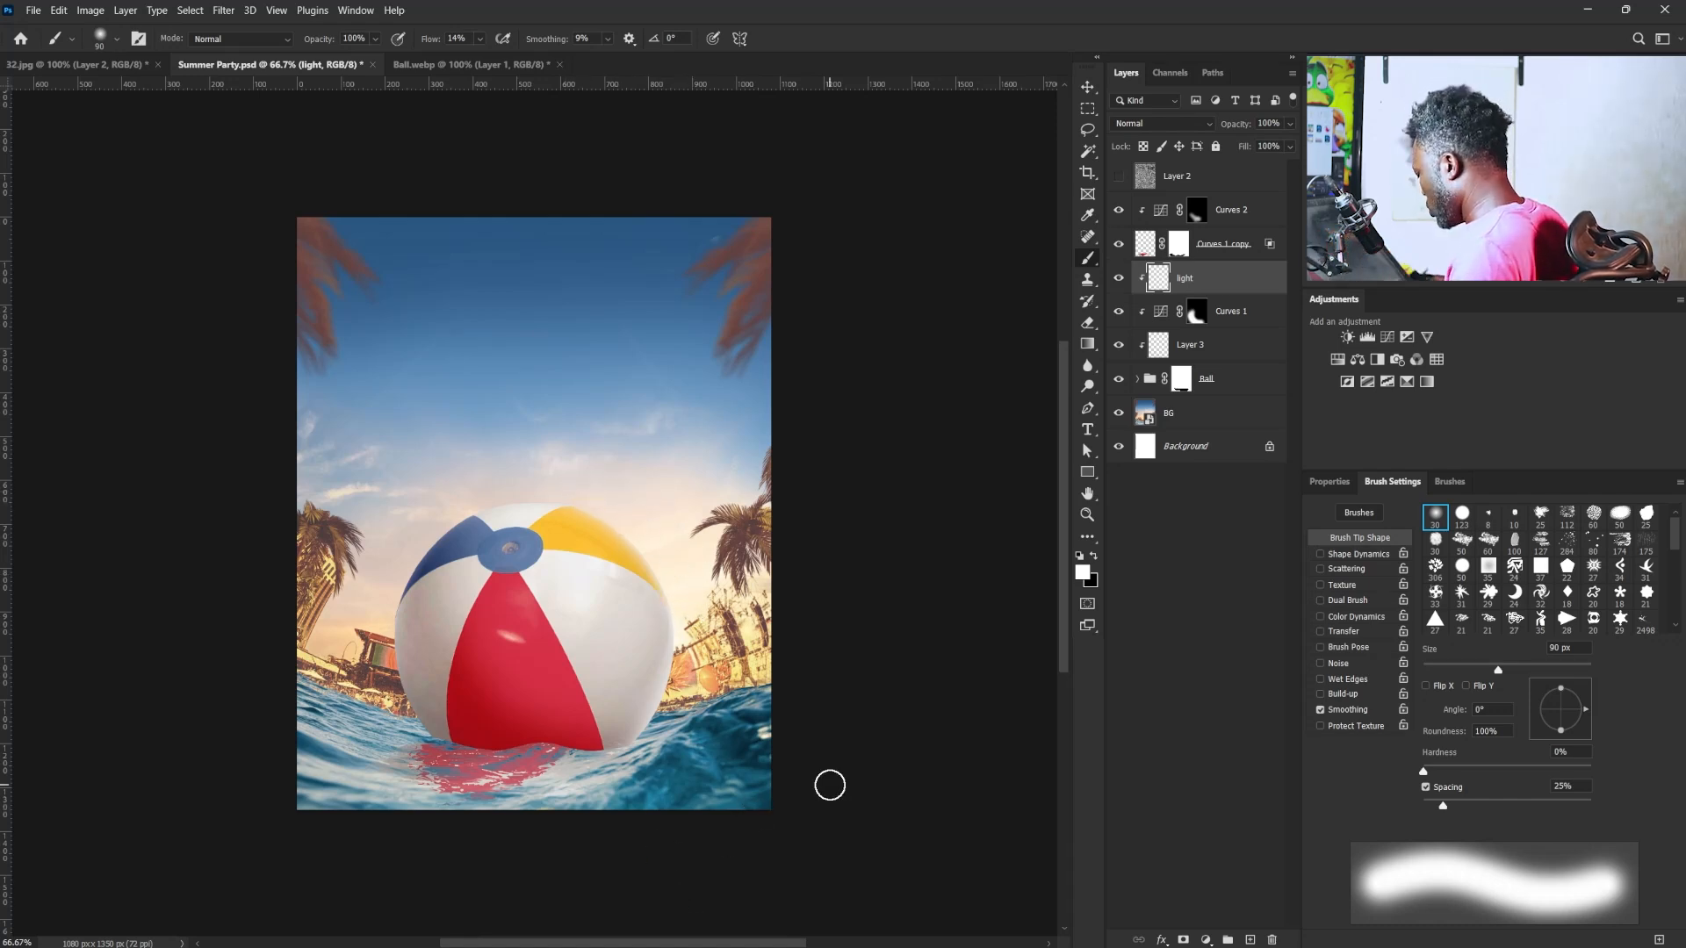
key(v)
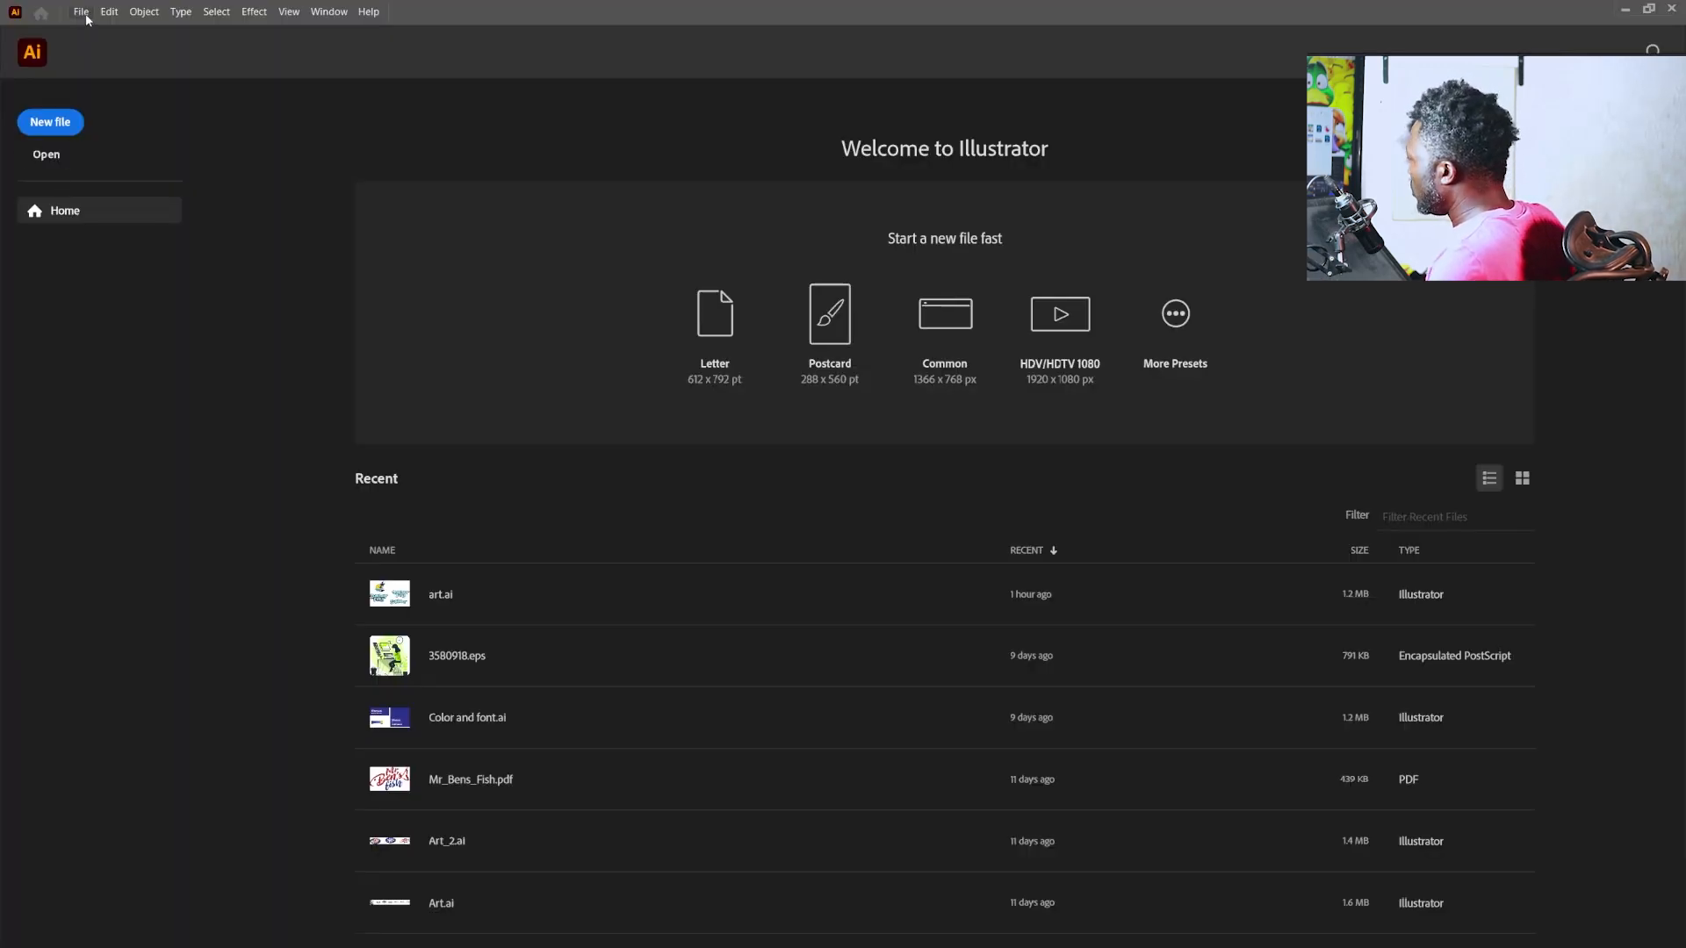
- Switch to Illustrator and create a new 900 × 900 px document
click(79, 12)
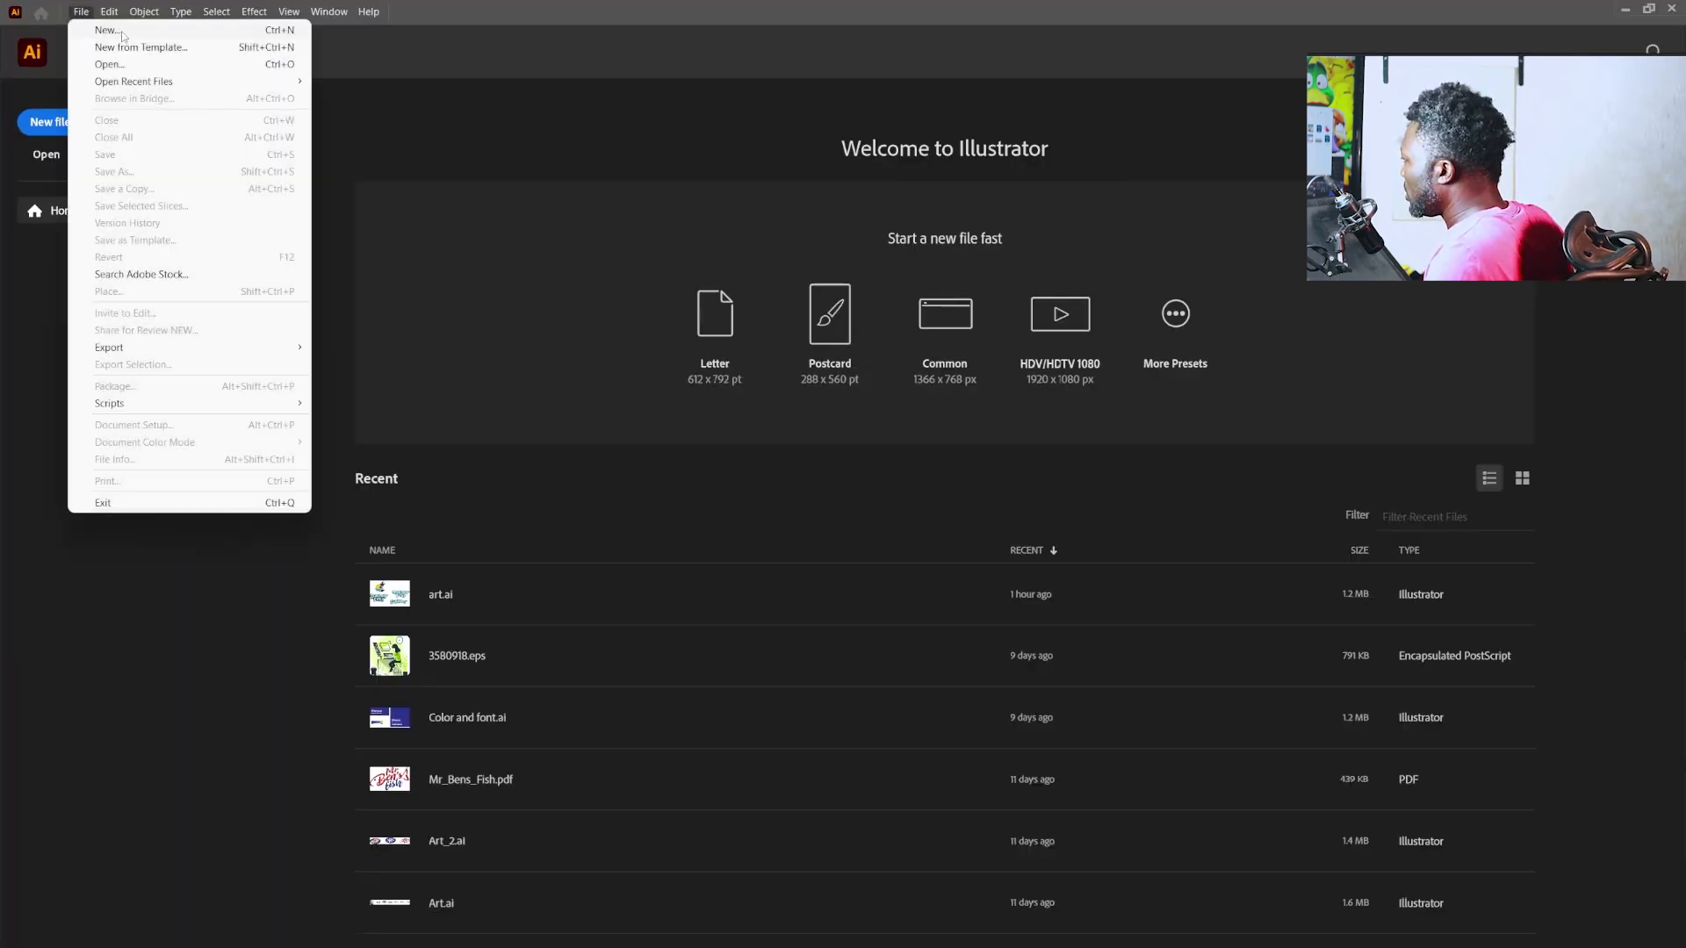
click(105, 30)
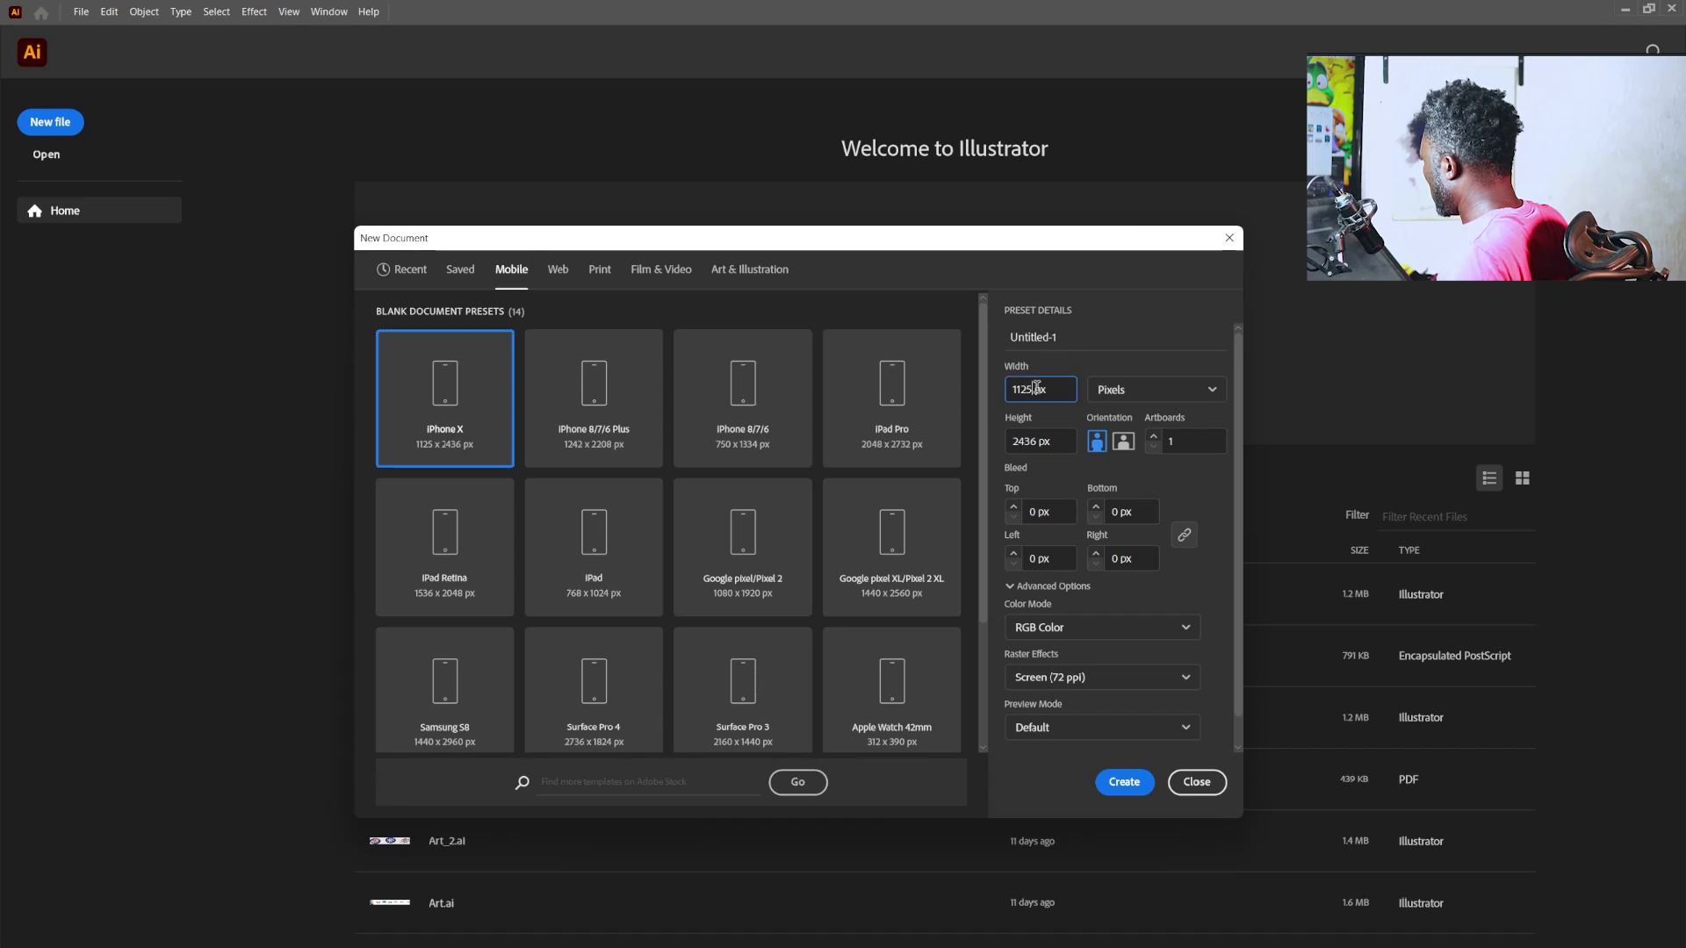
double_click(1036, 387)
text(900)
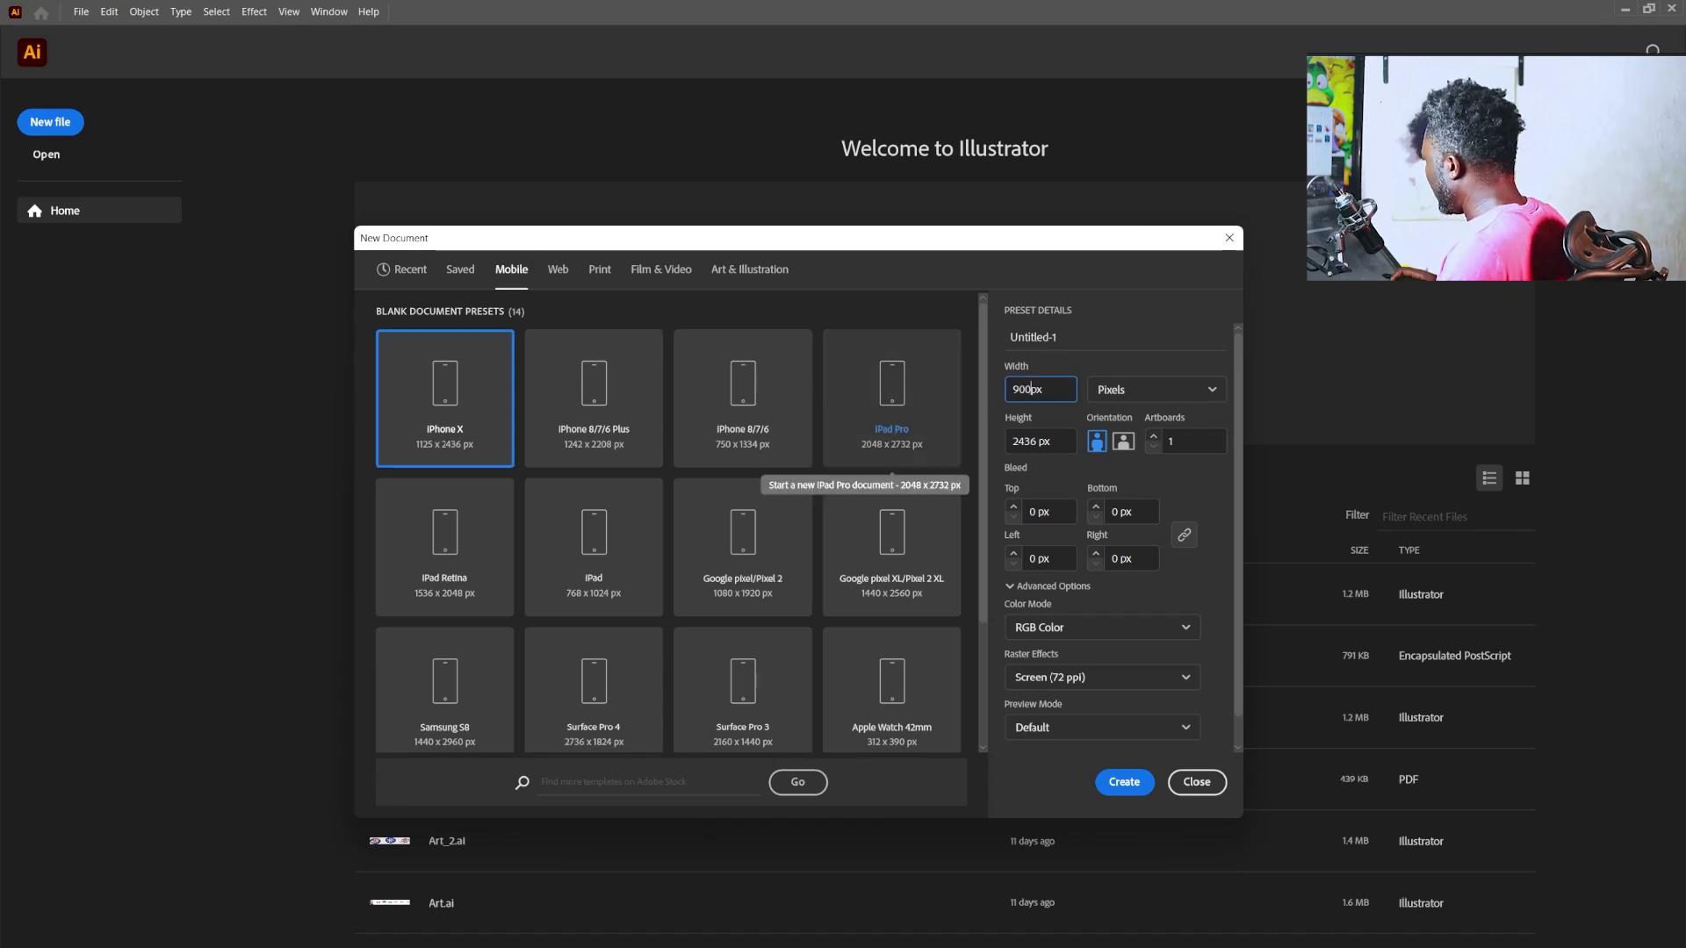
key(Tab)
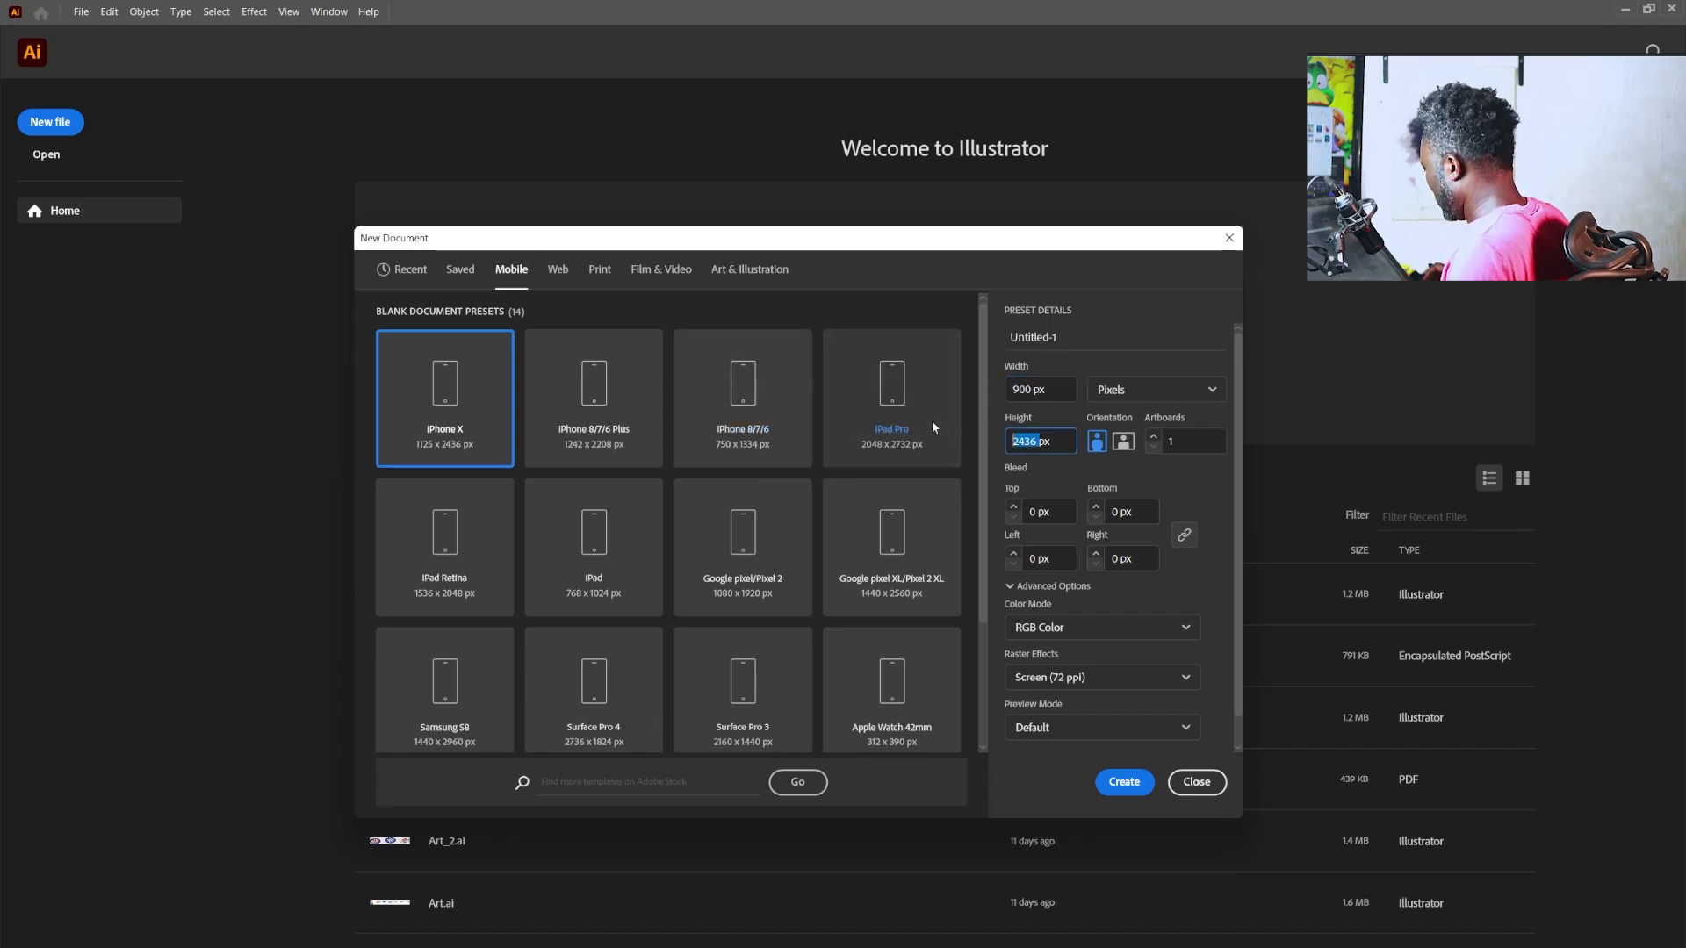
text(900)
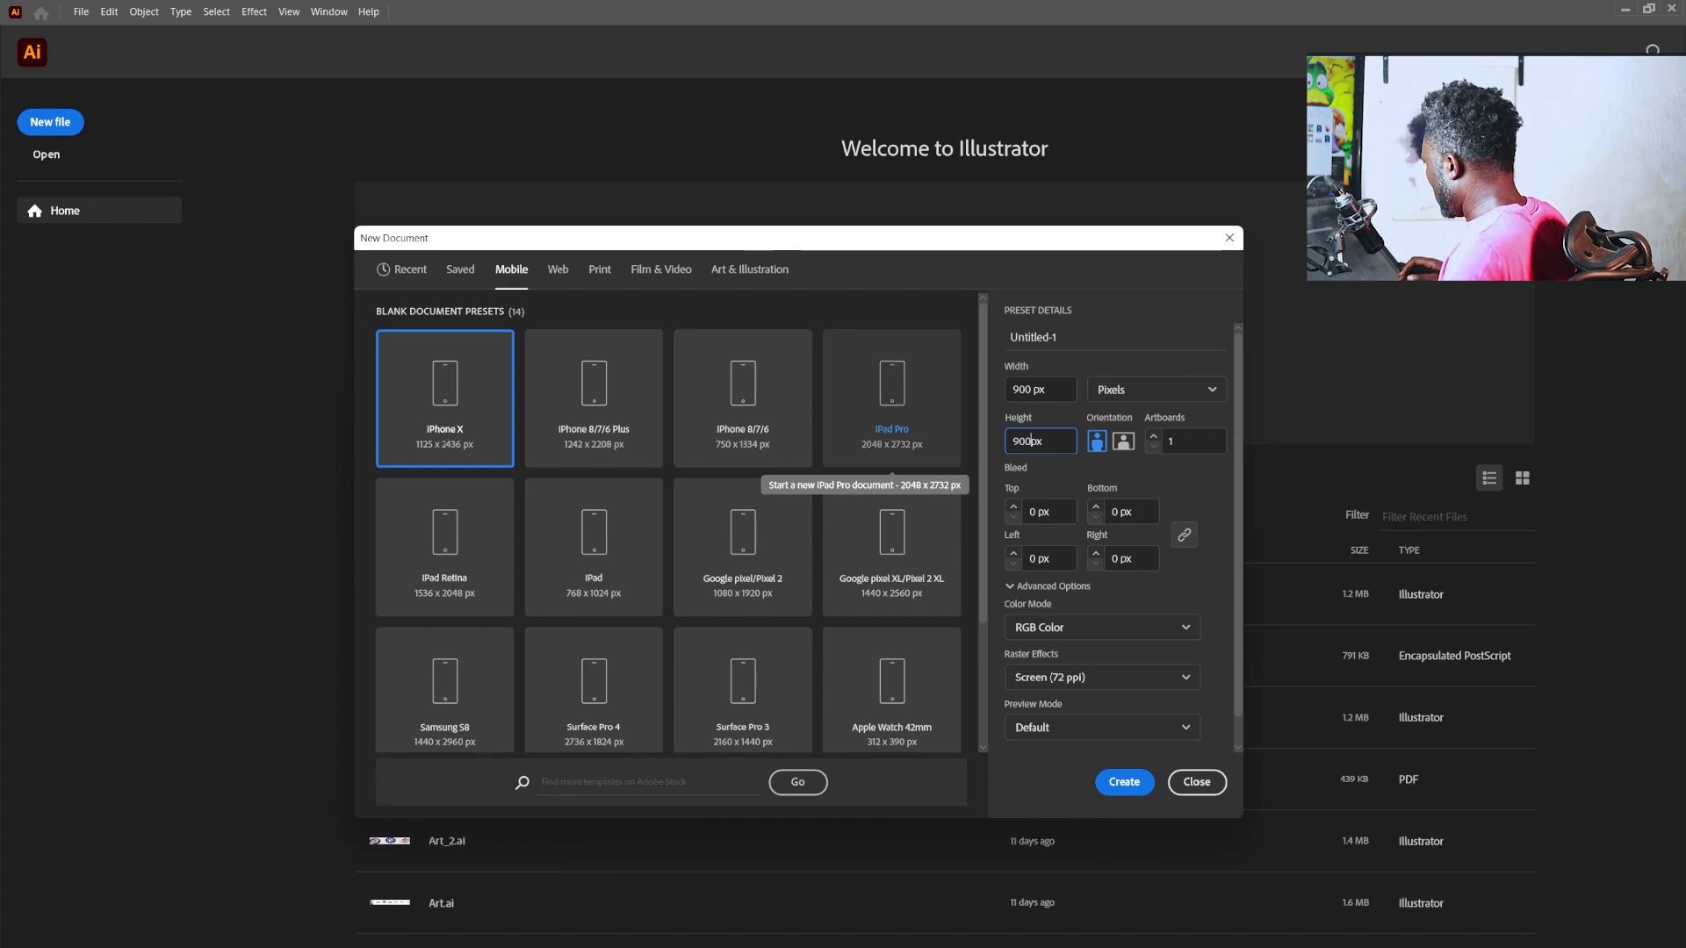
click(1124, 780)
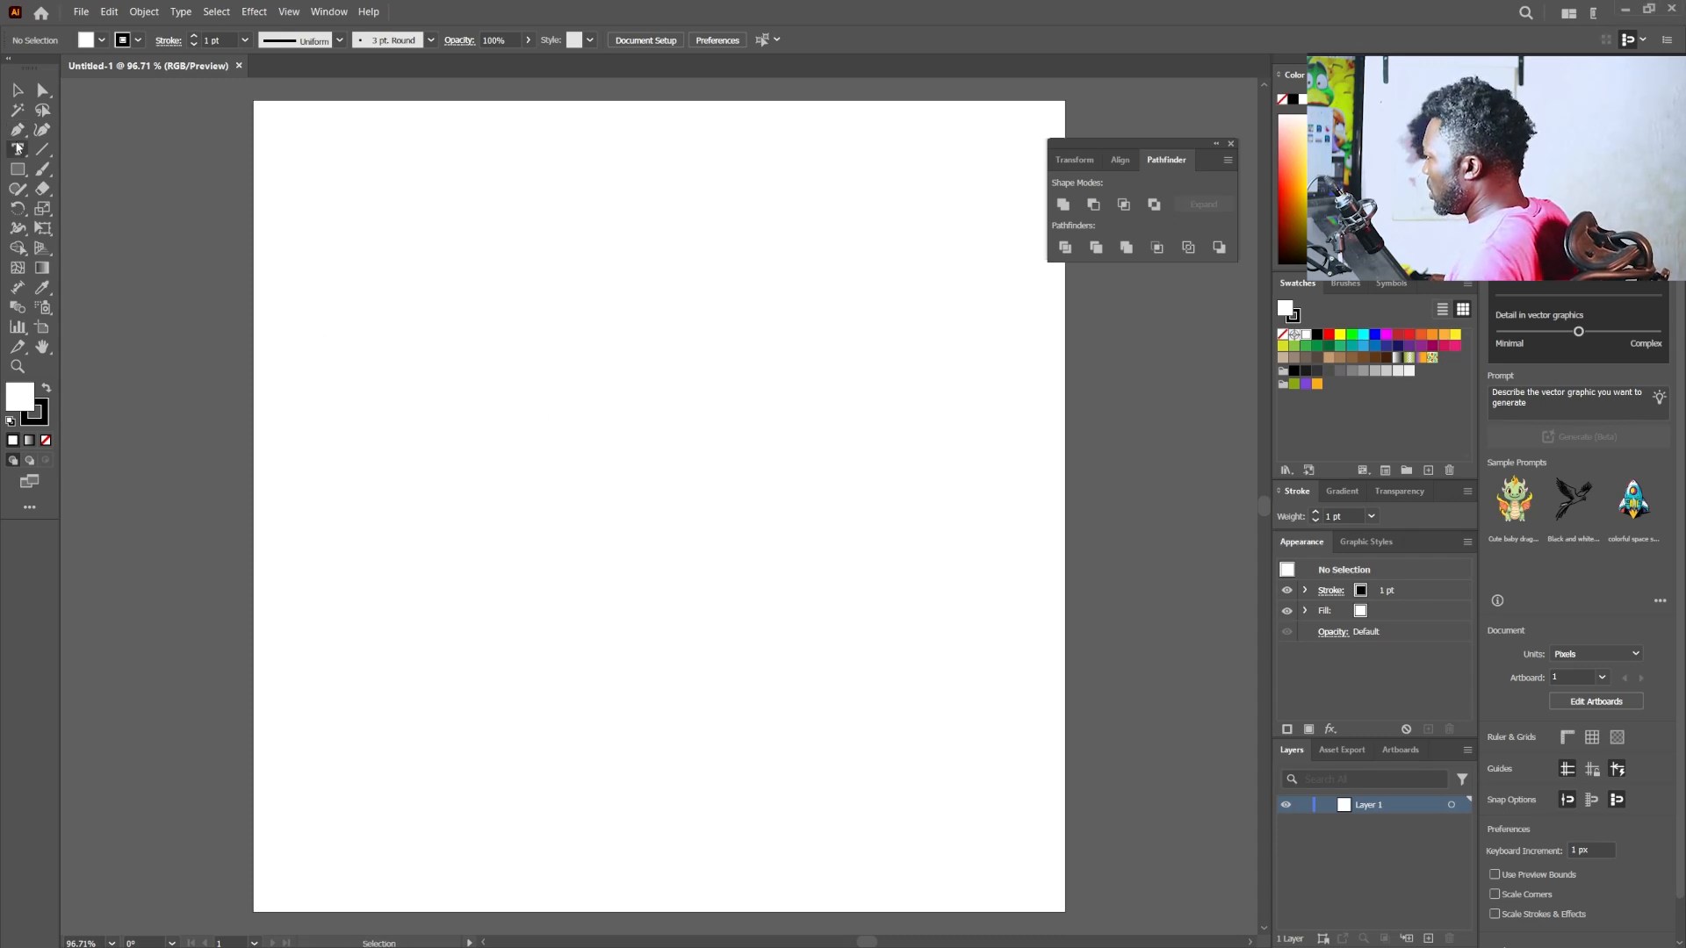
- Place the text "Summer" on the artboard, enlarge it to about 386 px wide and move it near the centre
click(501, 499)
text(Summer)
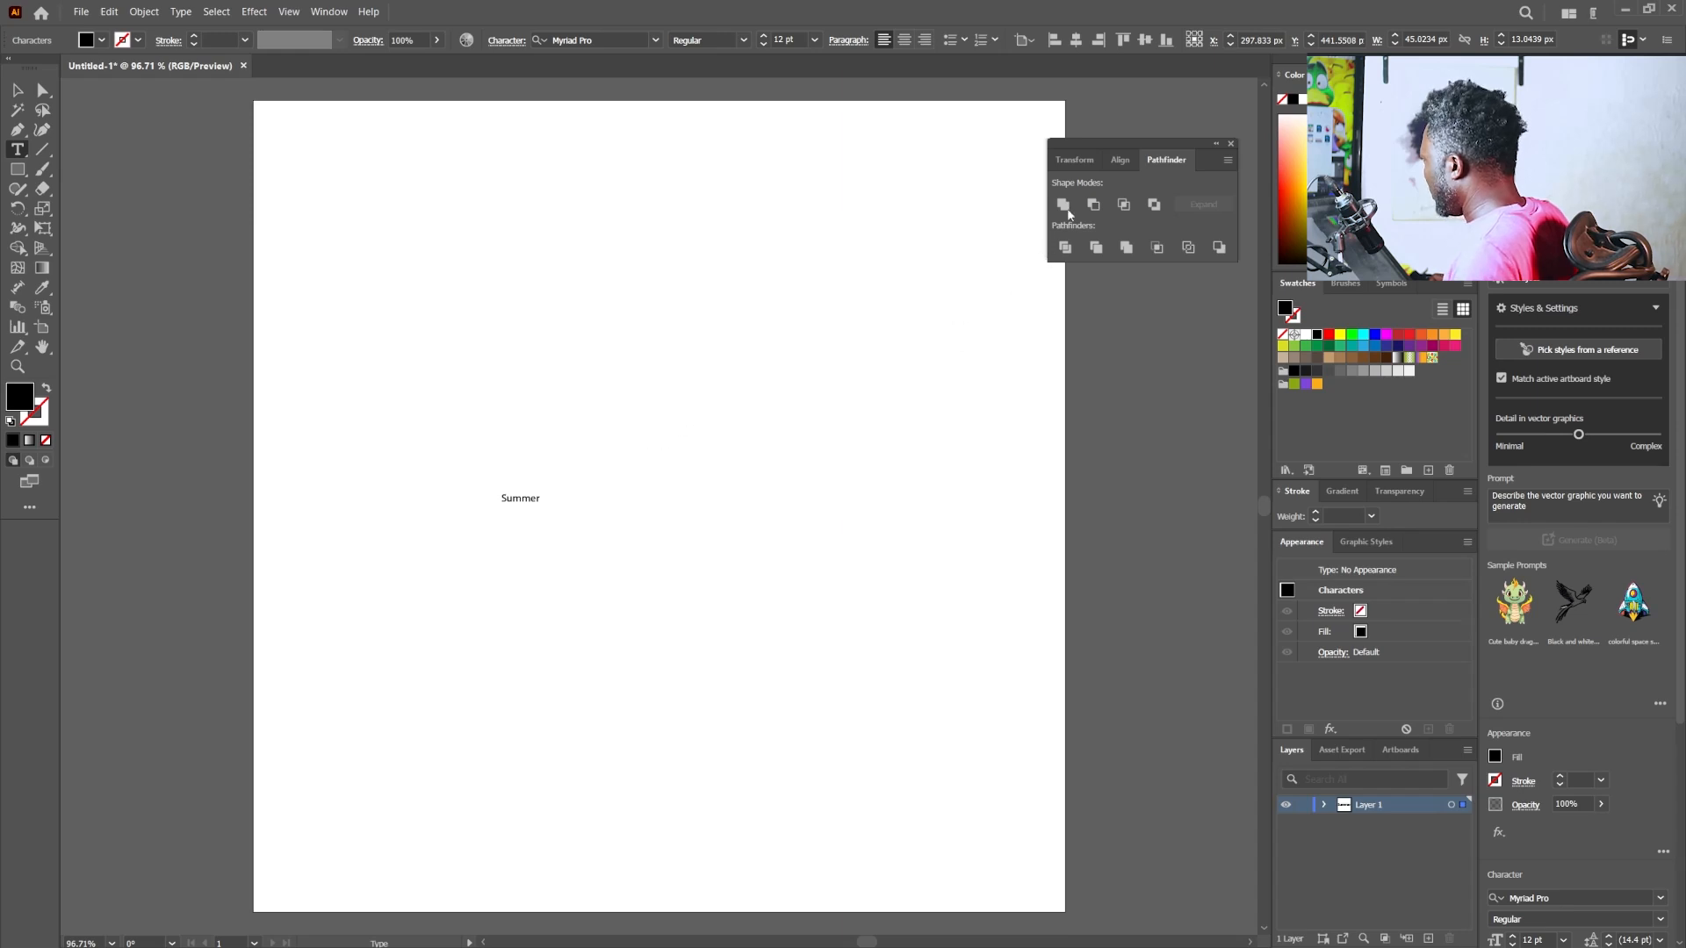
key(Escape)
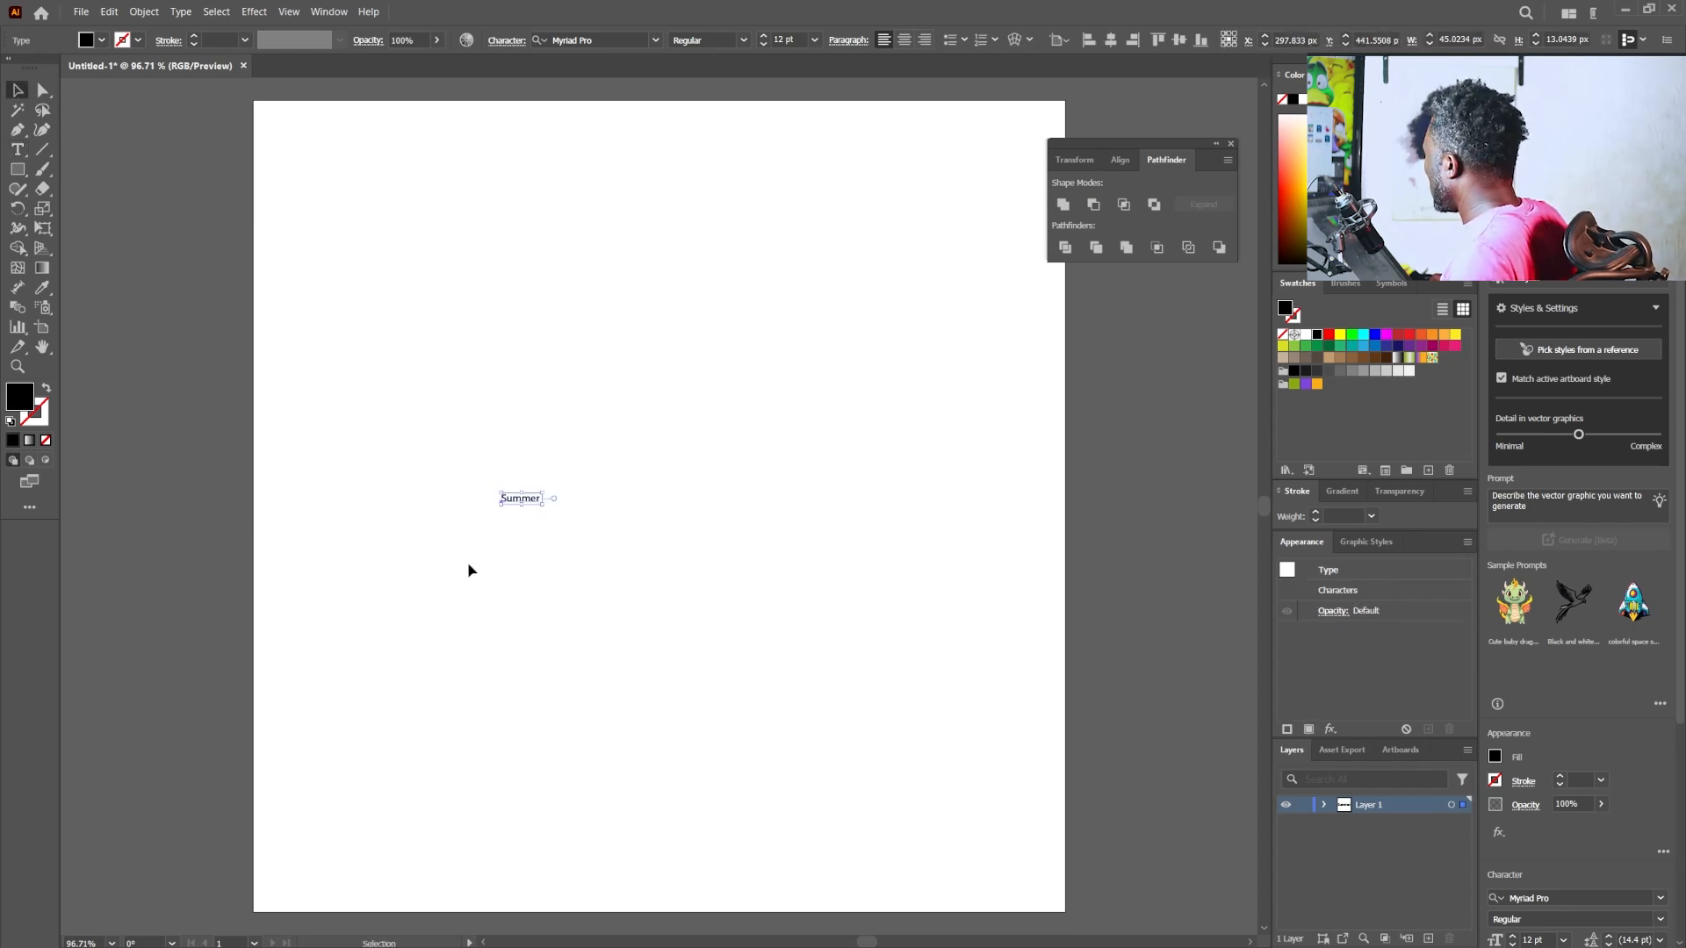
drag(548, 505, 845, 818)
drag(665, 544, 645, 503)
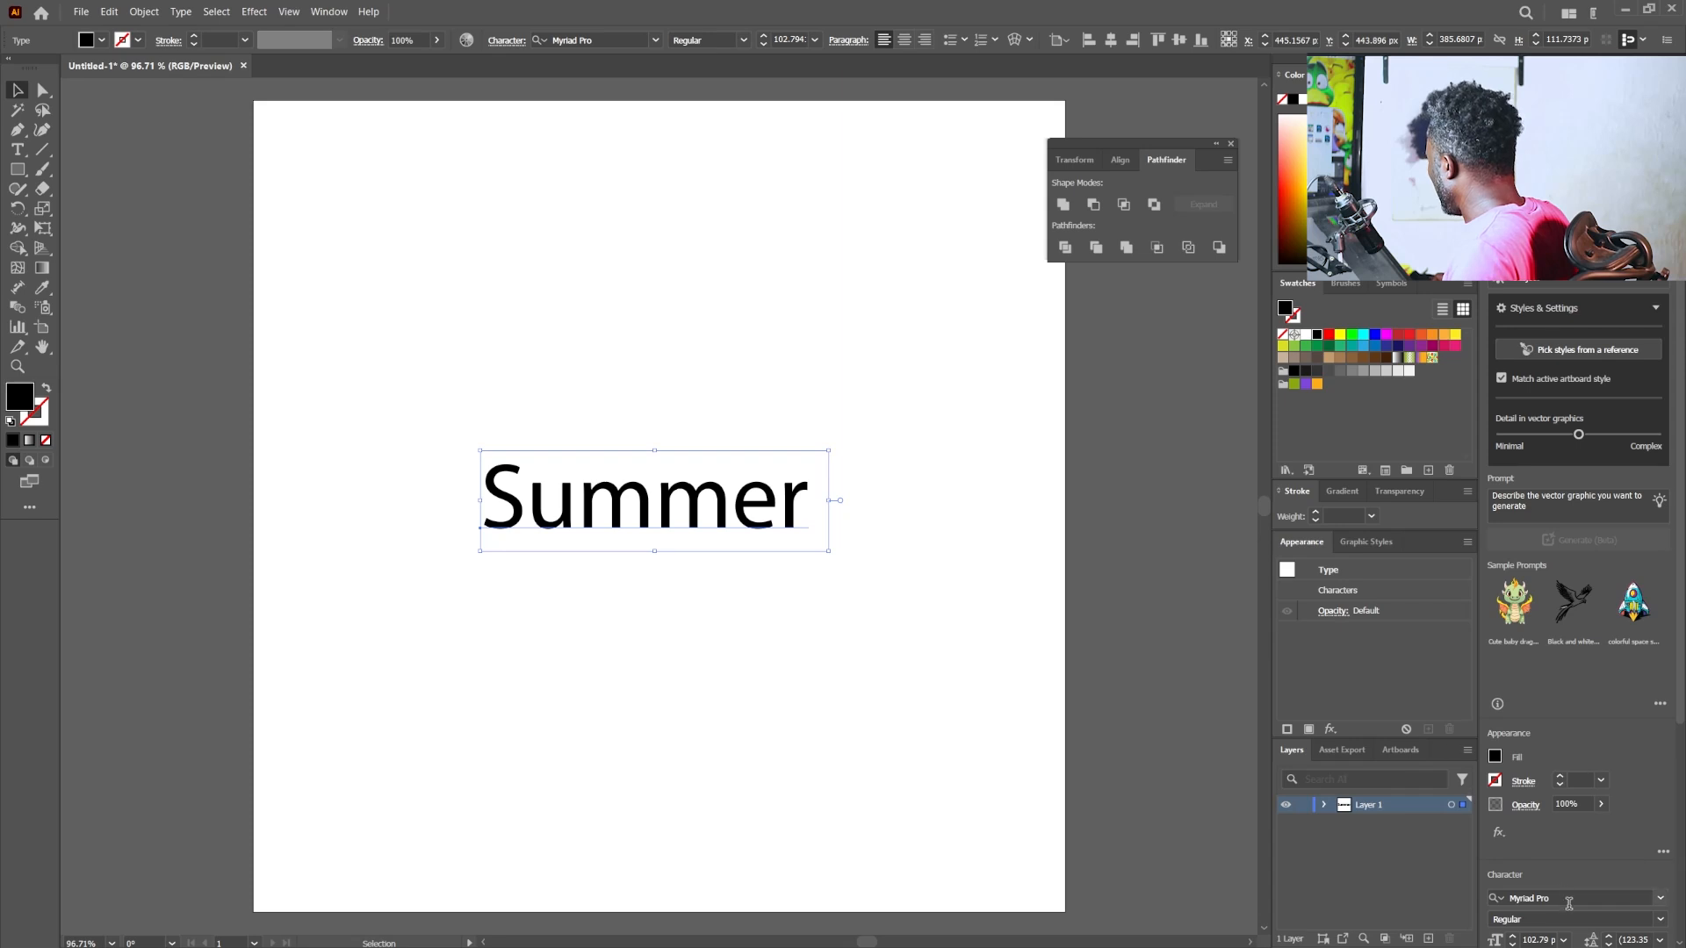
- Change the "Summer" text's font to GensType, enlarge it to about 526 px wide and reposition it near the artboard centre
click(616, 43)
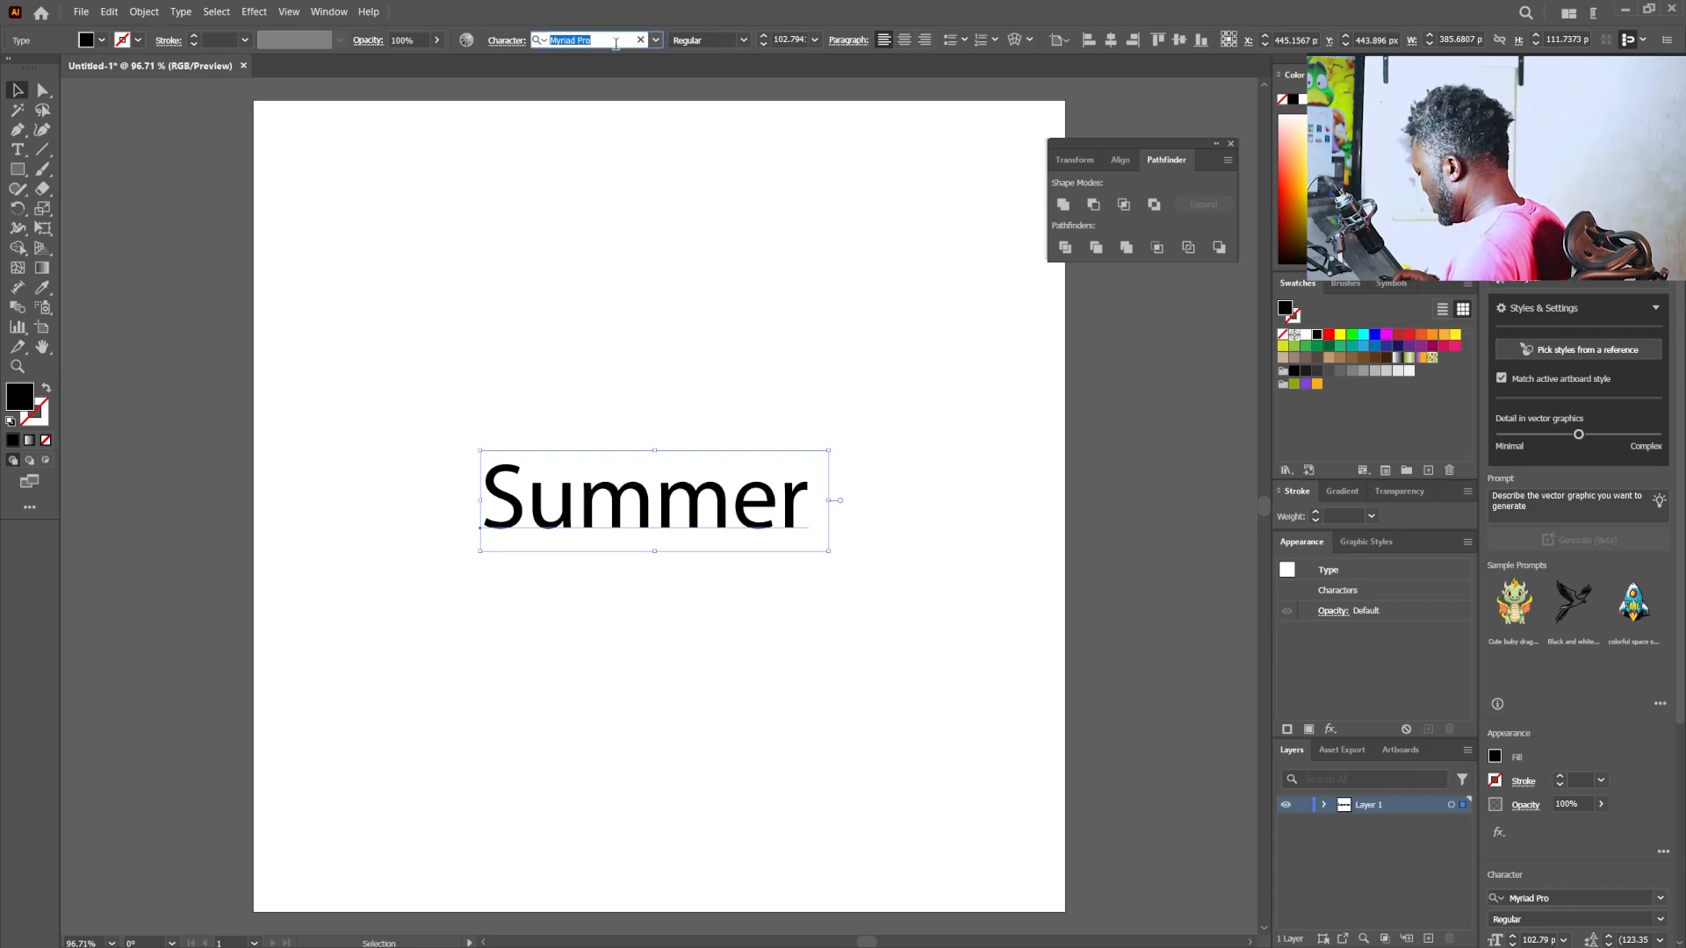
text(genst)
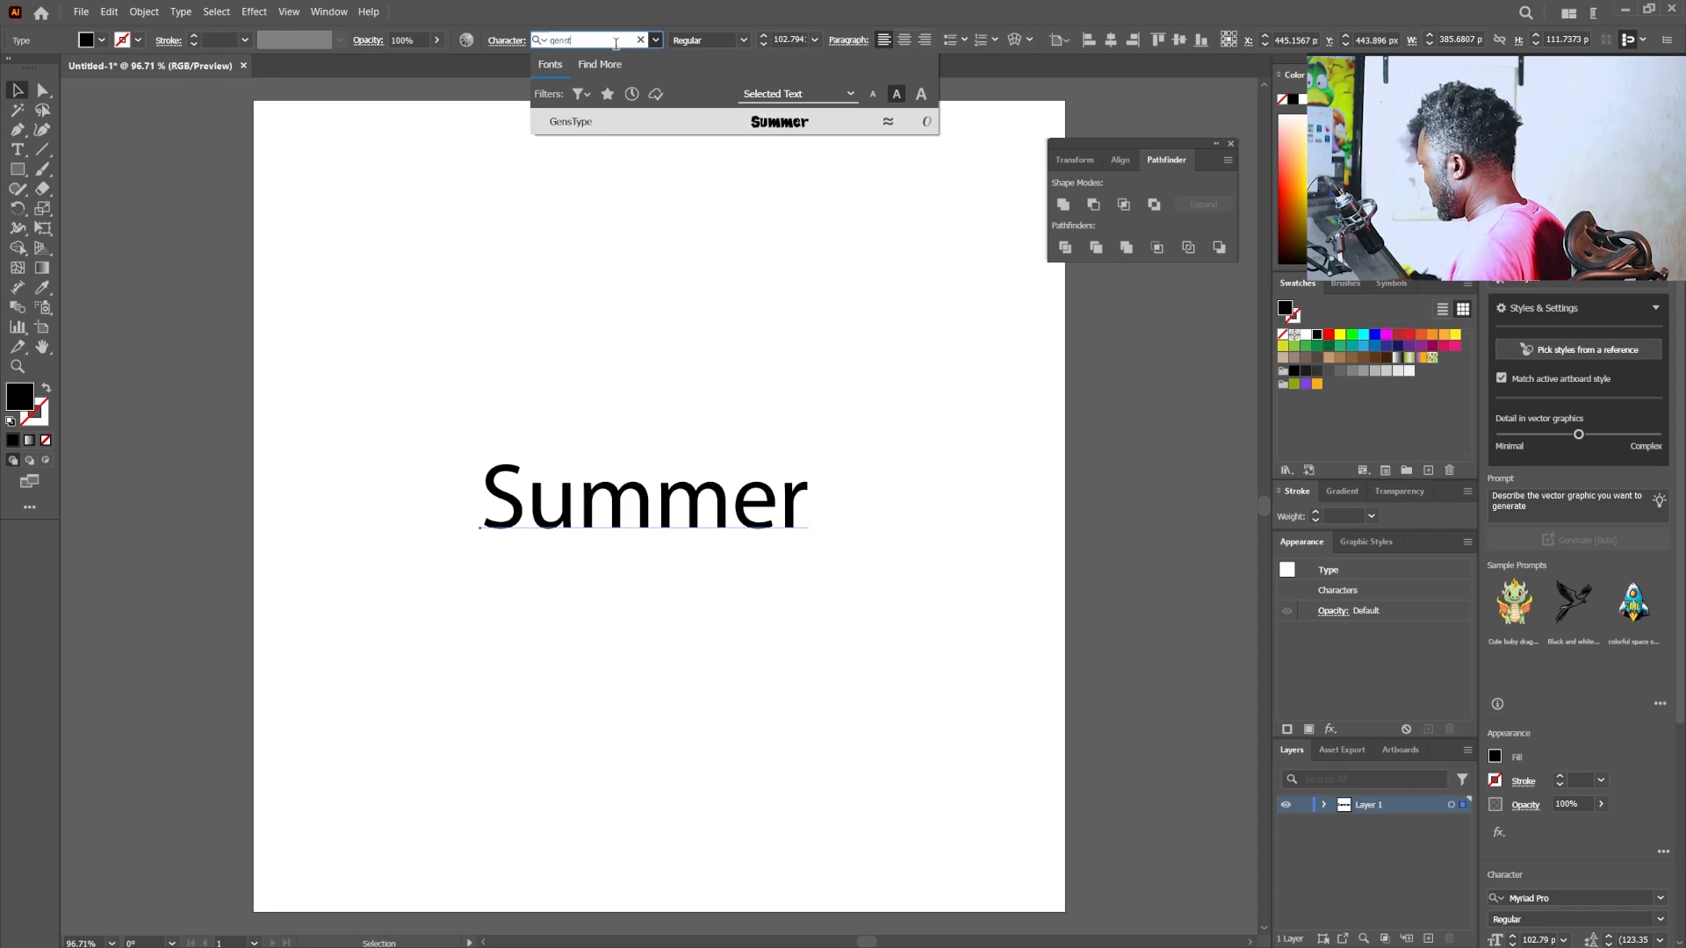
click(790, 128)
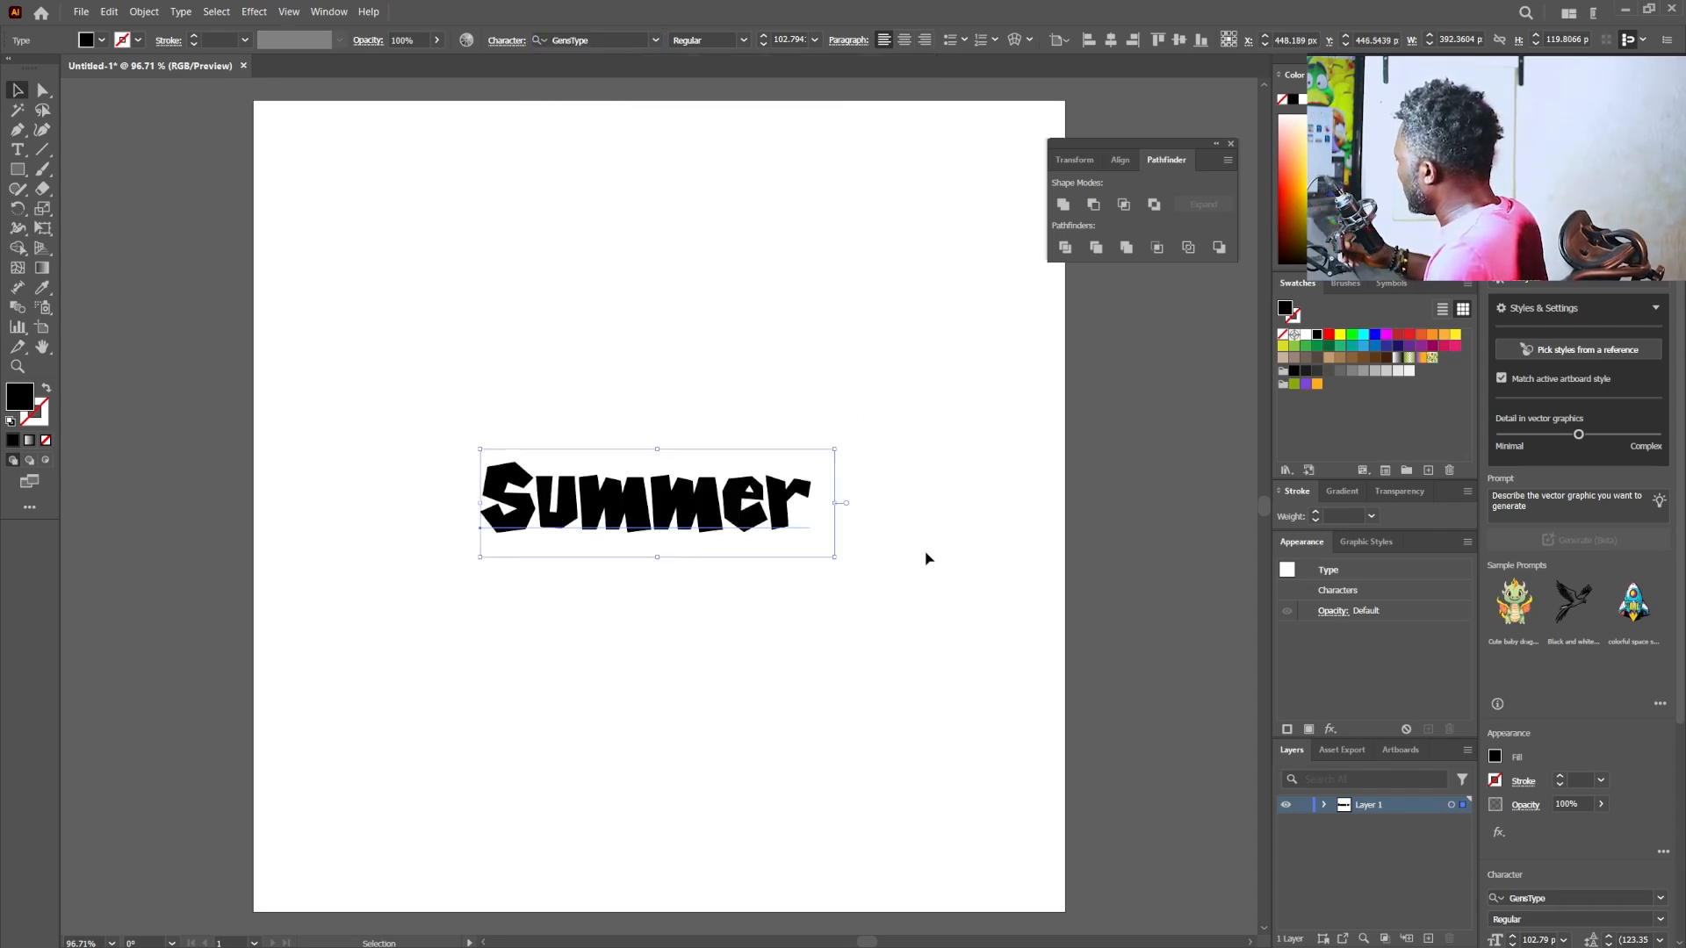
drag(834, 449, 955, 411)
drag(829, 499, 813, 507)
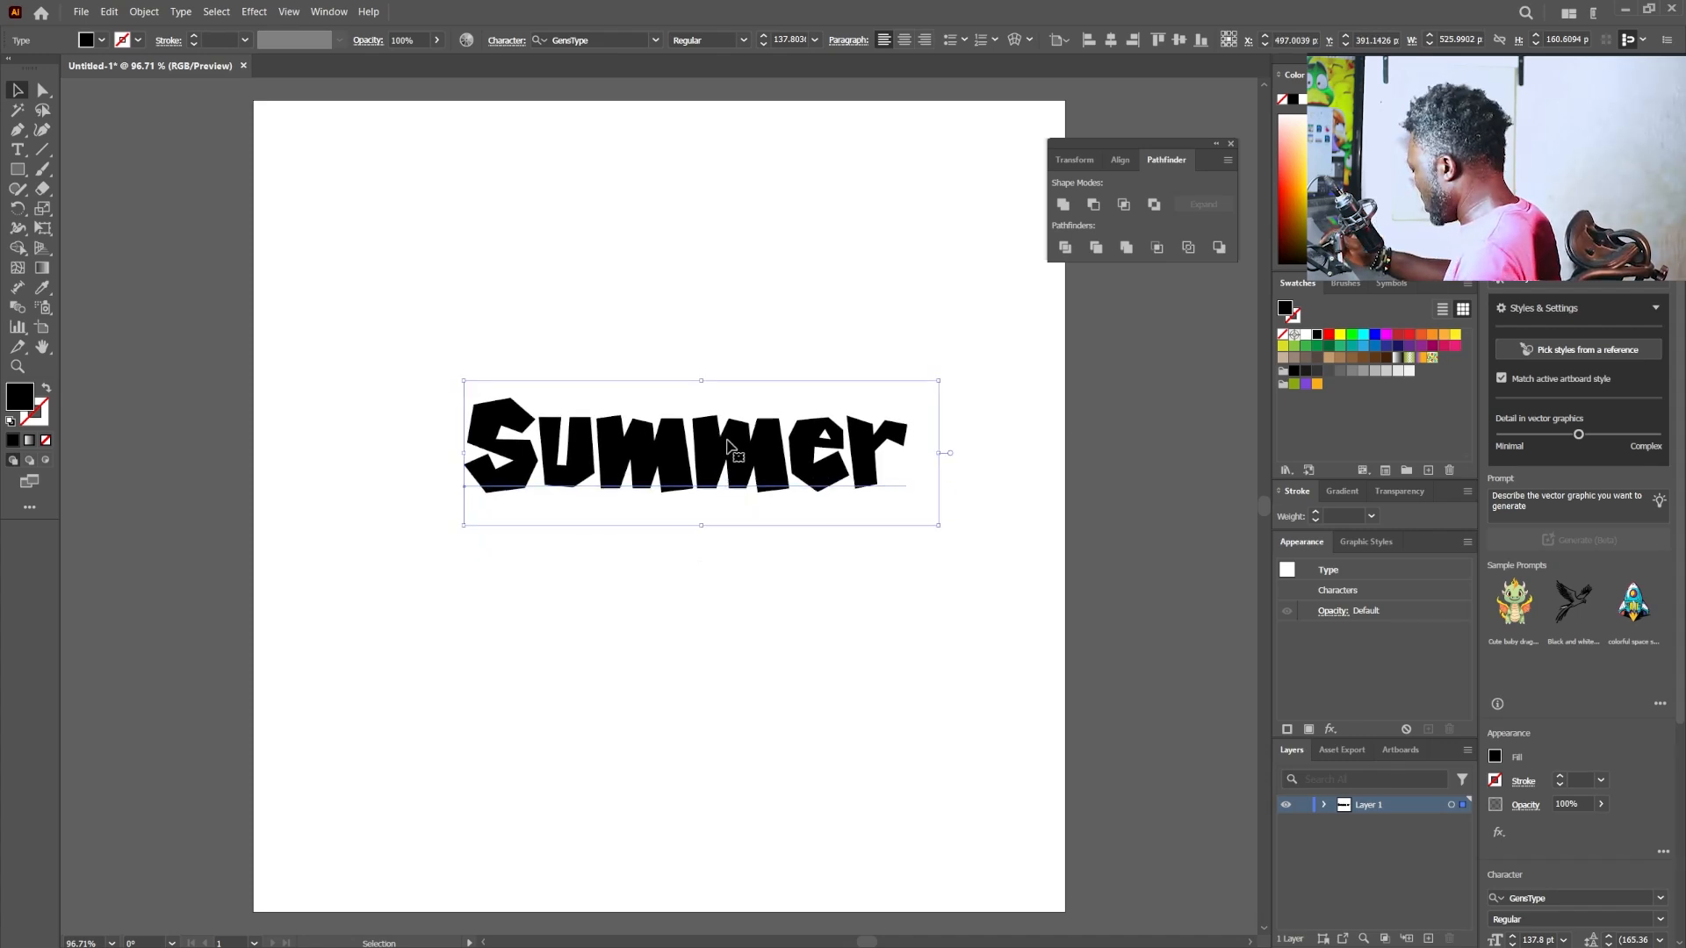
- Duplicate "Summer" just below itself, change the copy's text to "Party" and centre it beneath the first word
drag(732, 466, 748, 558)
double_click(748, 559)
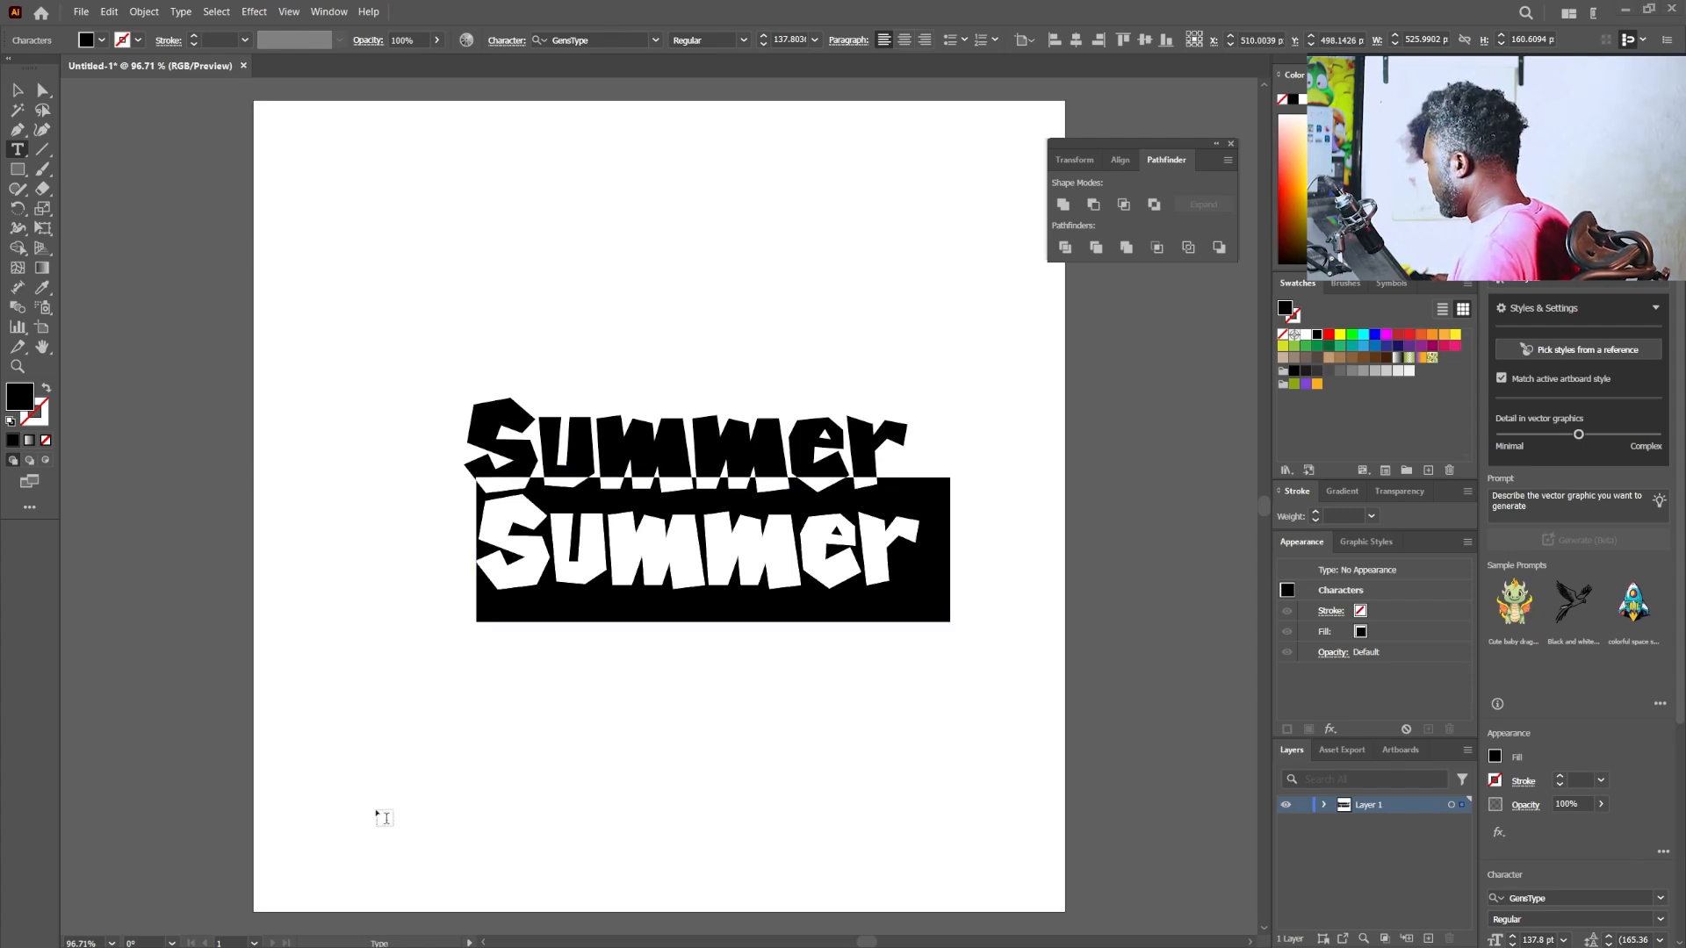
double_click(719, 565)
text(Party)
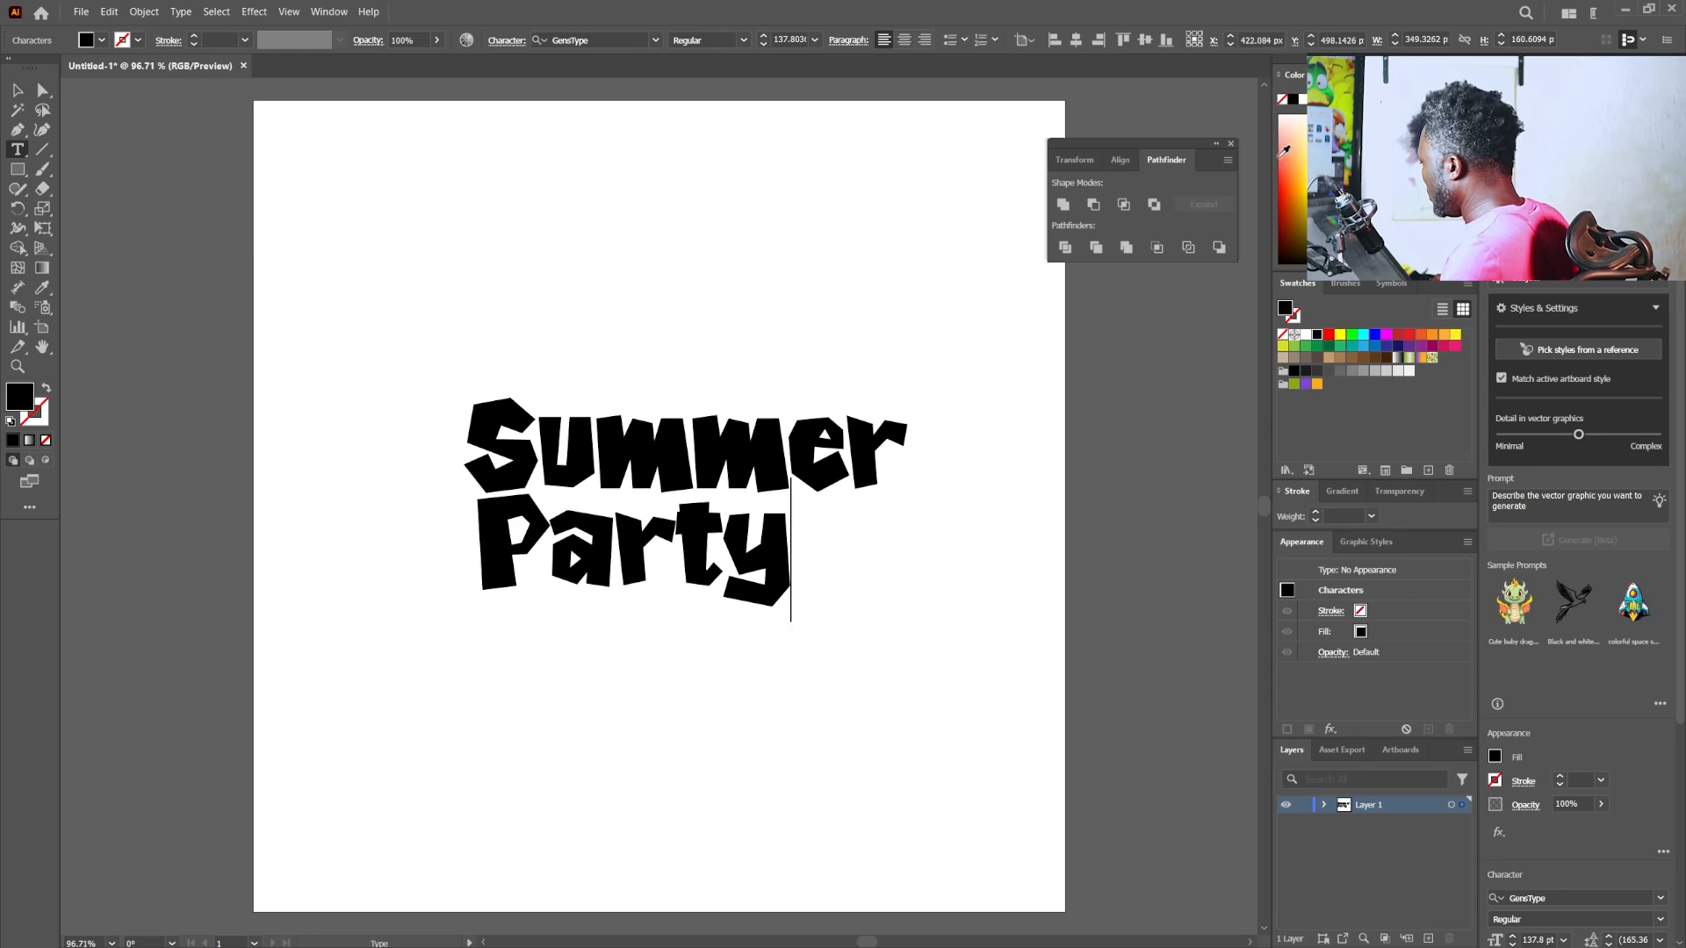
click(24, 92)
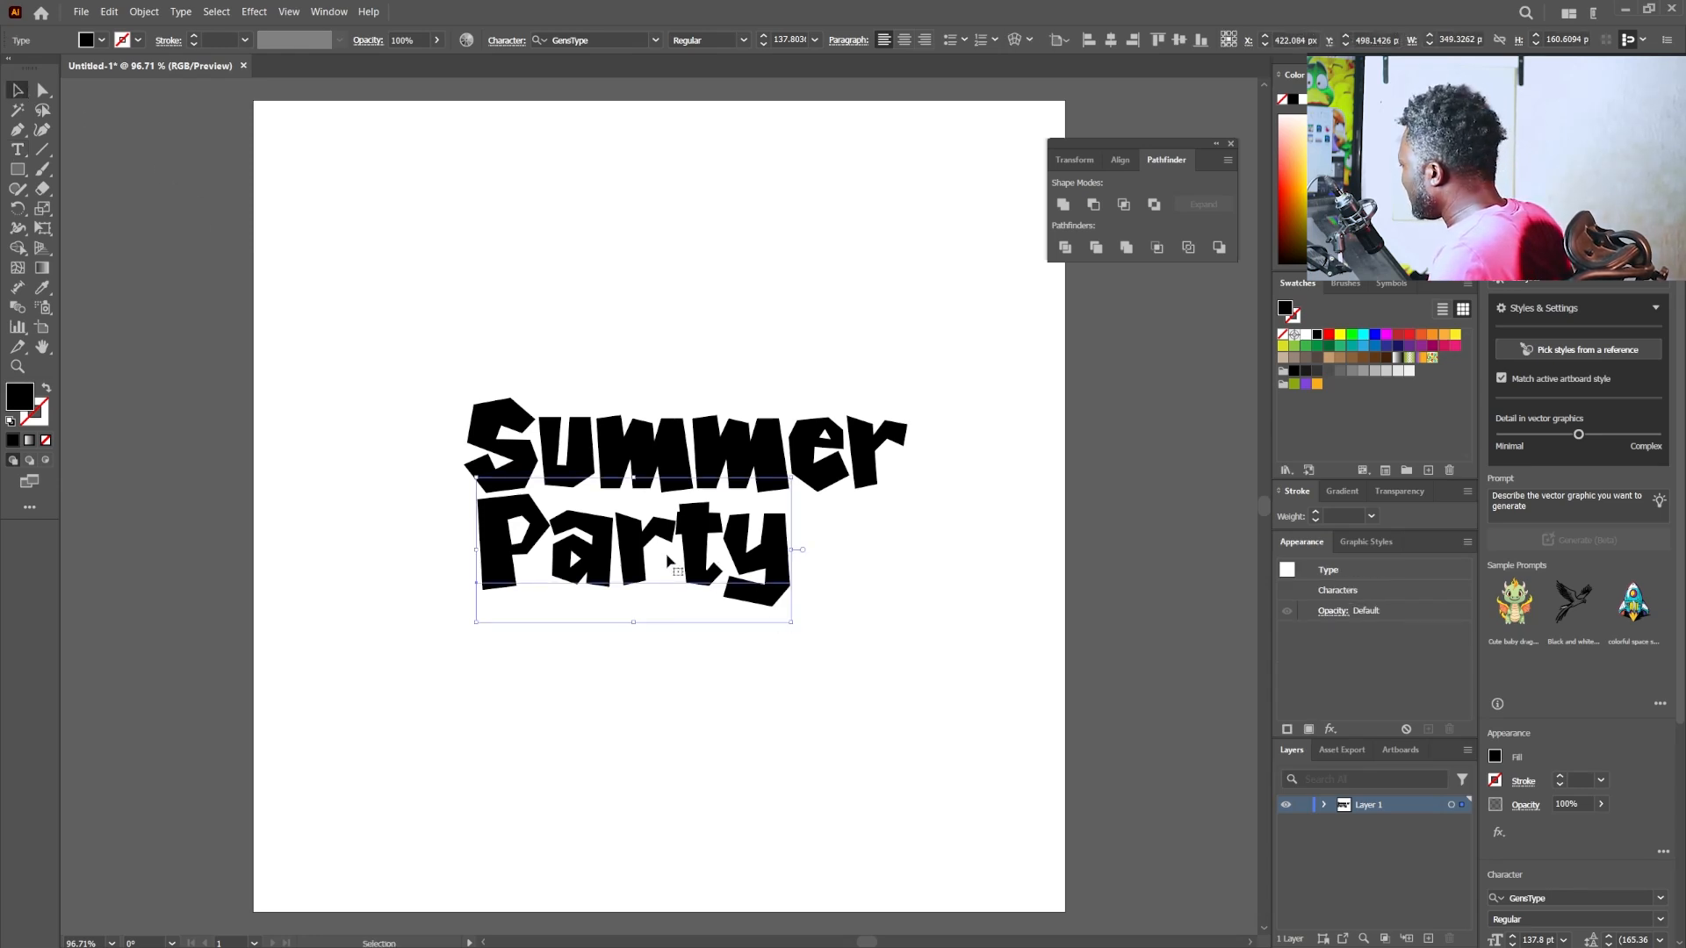
drag(671, 560, 717, 552)
click(694, 474)
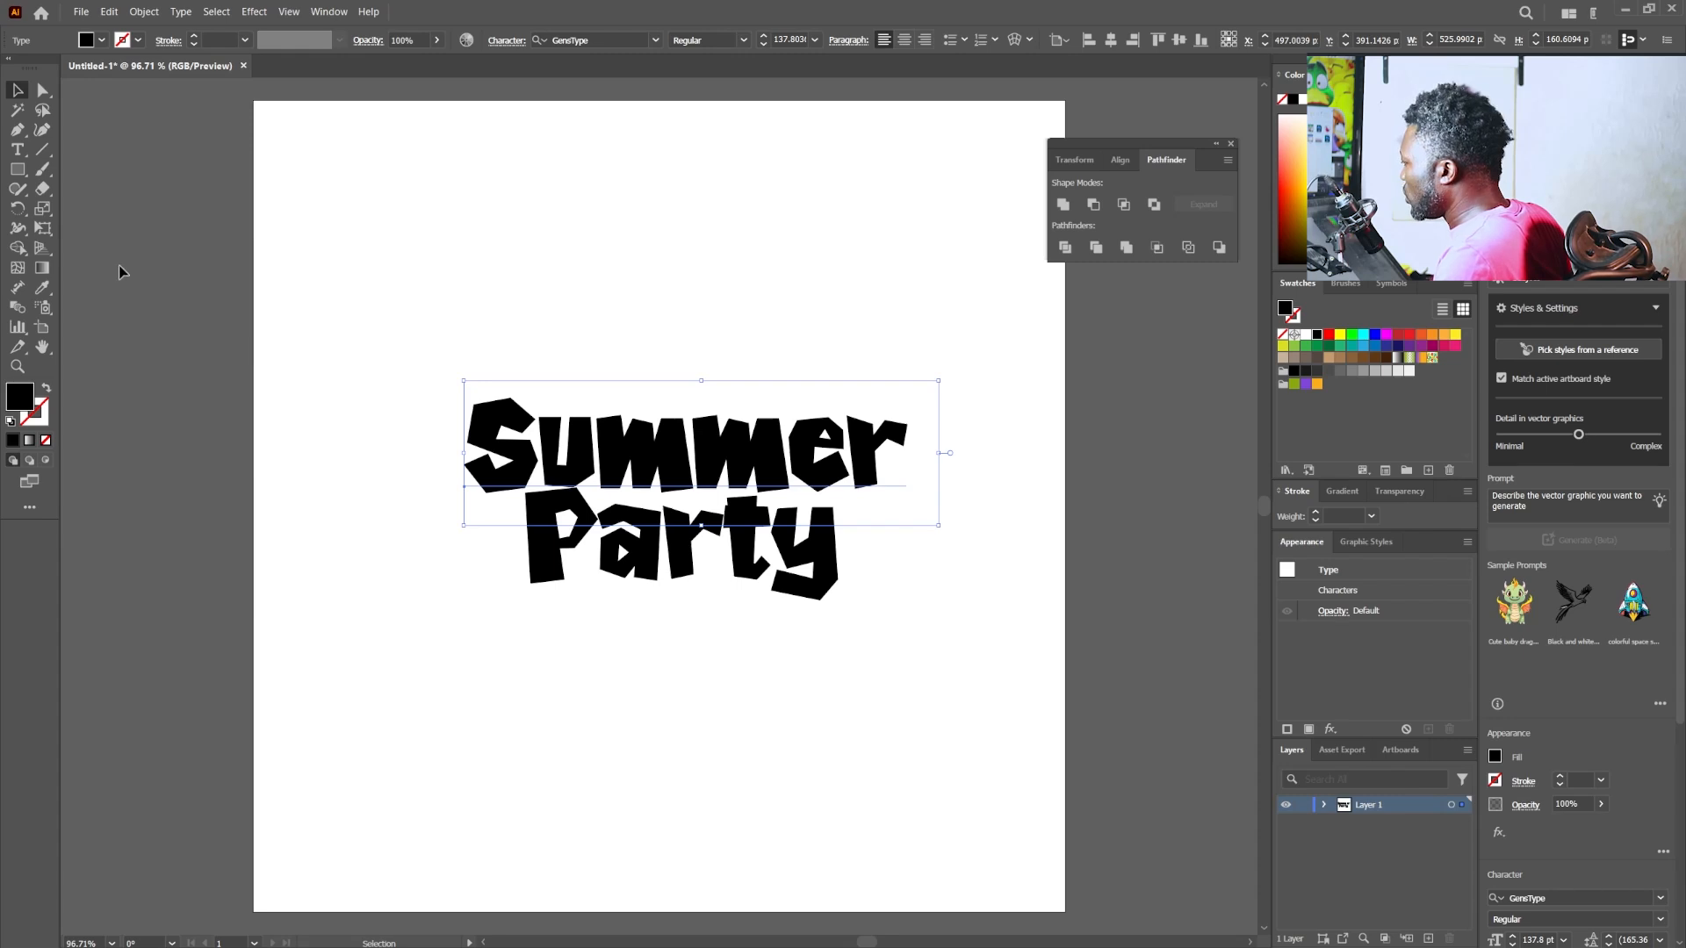
- Enlarge the "S" of "Summer" on its own using the Touch Type tool
click(18, 152)
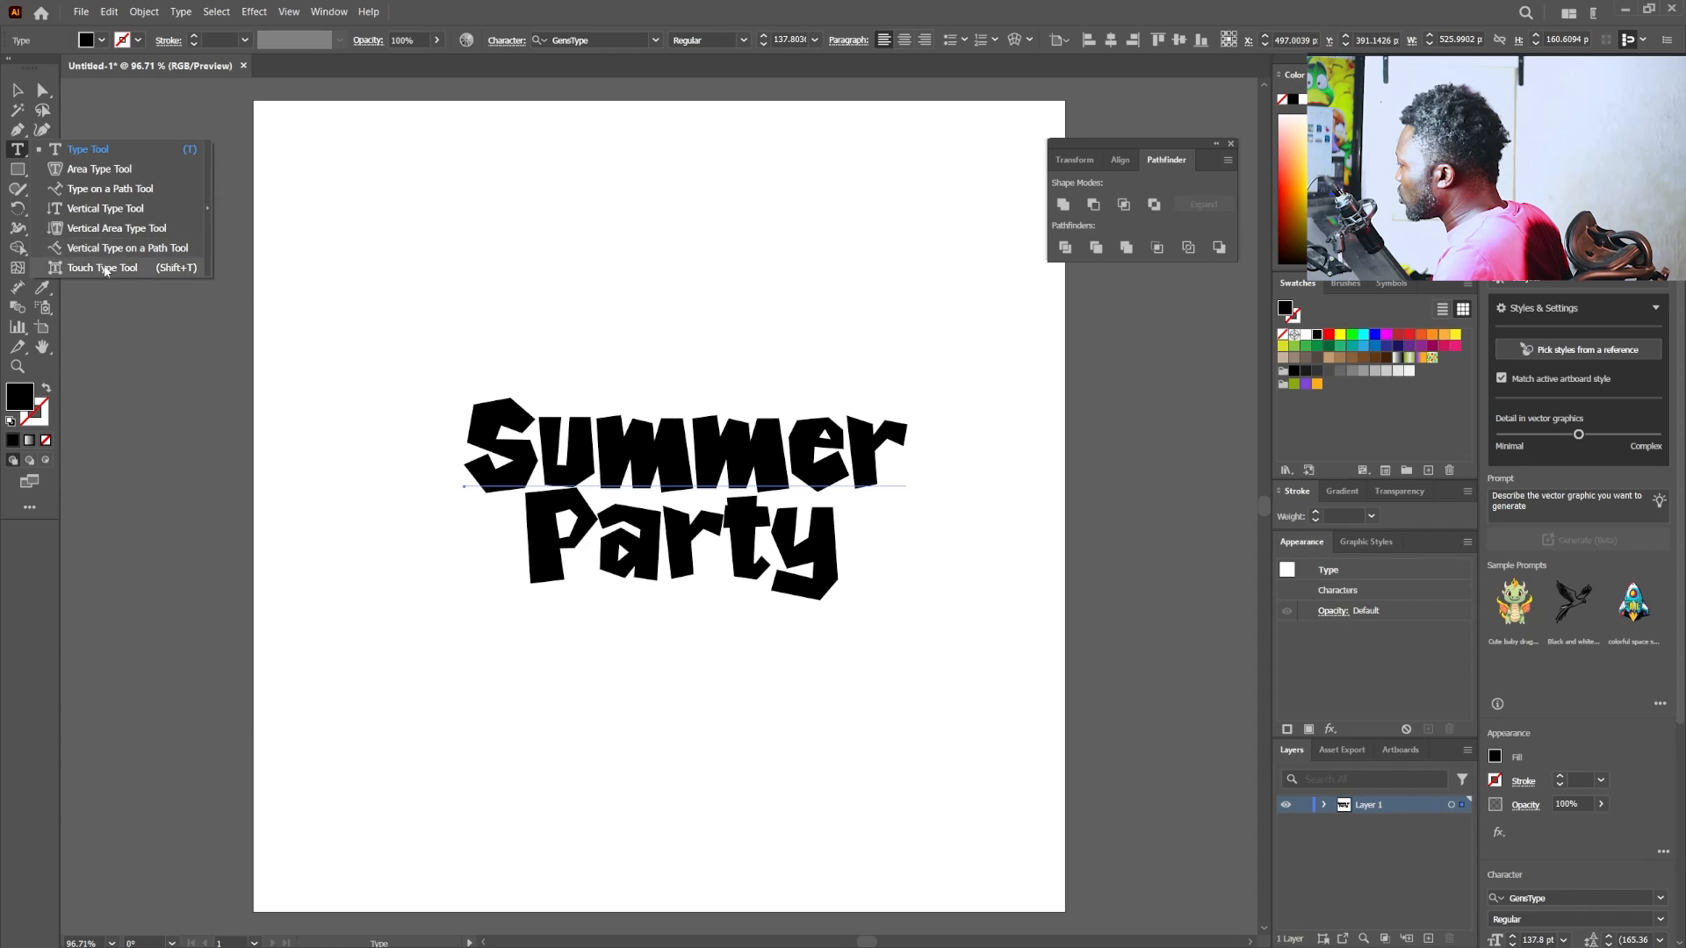
click(104, 267)
click(471, 431)
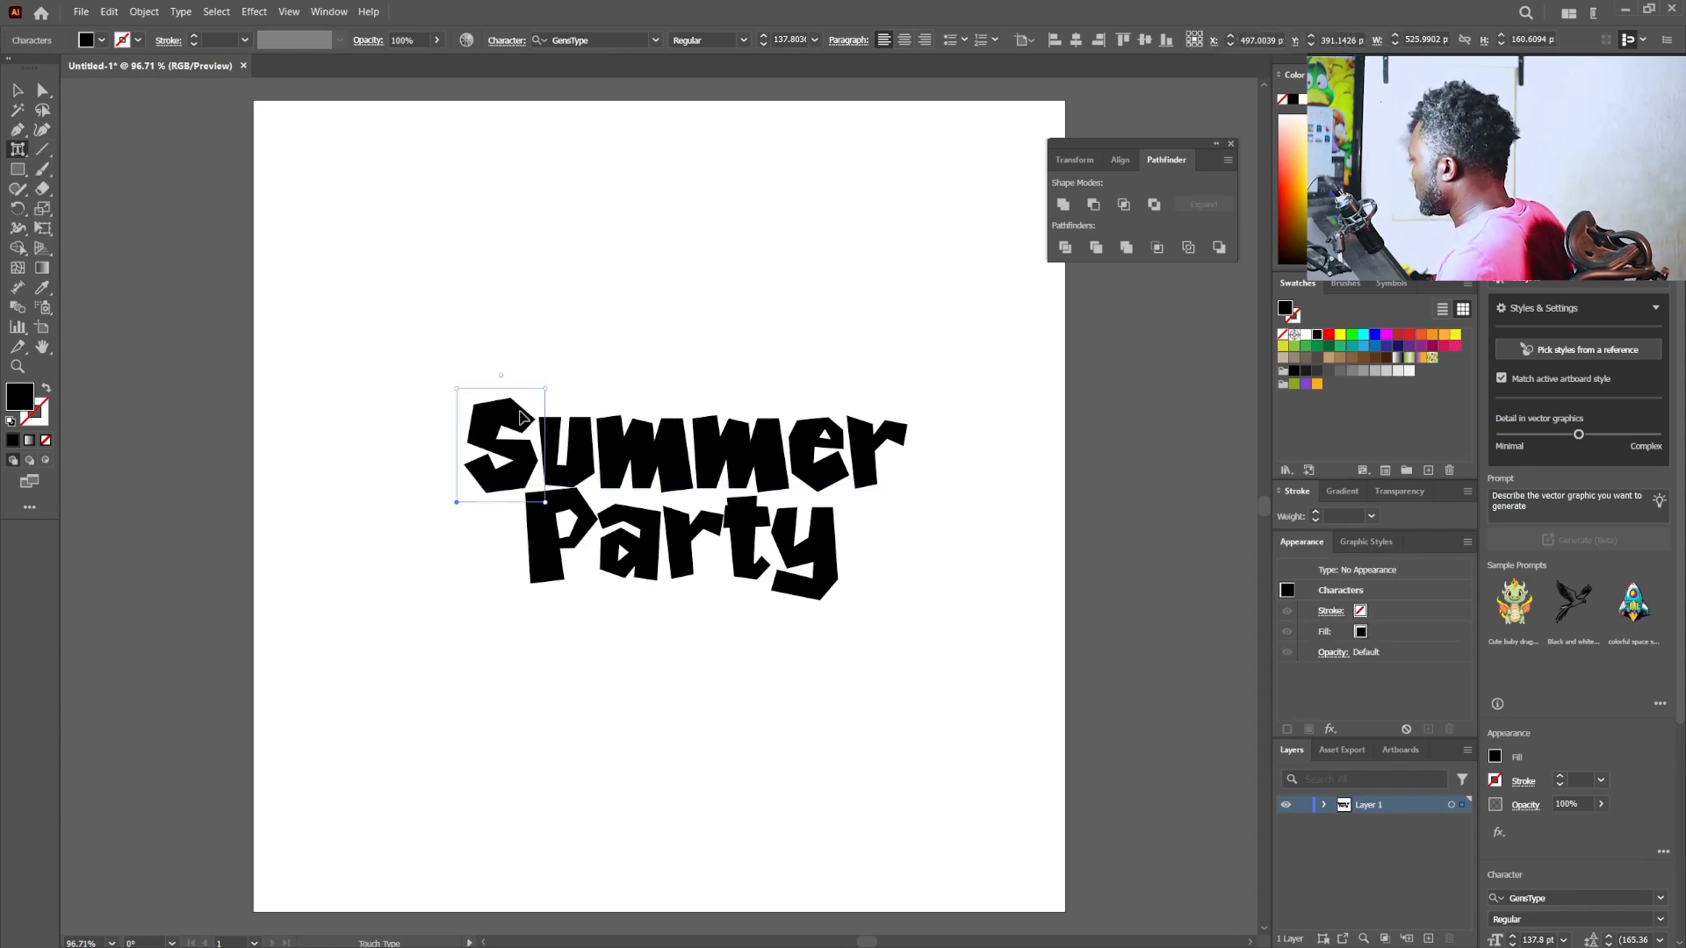
drag(546, 386, 577, 349)
- Resize and shift the remaining letters of "Summer" individually so they overlap tightly in a staggered row, with an enlarged final "r"
drag(555, 441, 670, 387)
click(578, 436)
click(605, 446)
drag(606, 436, 606, 446)
click(721, 447)
drag(710, 394, 718, 395)
drag(725, 438, 778, 458)
click(824, 442)
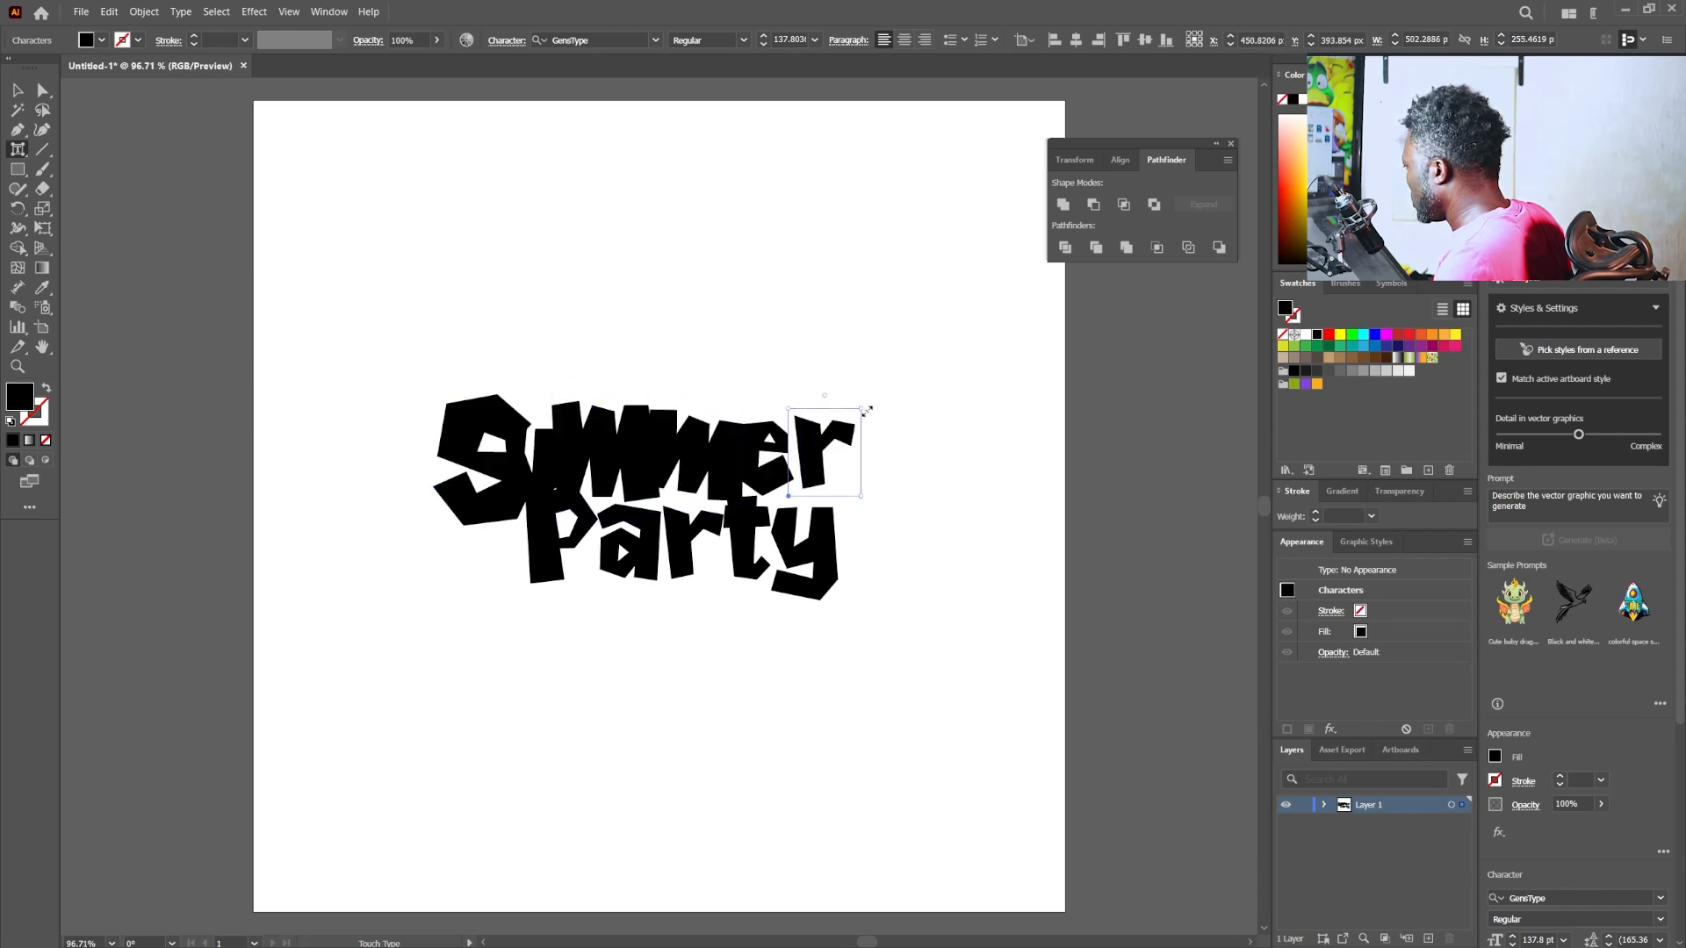
drag(864, 410, 885, 386)
drag(834, 431, 818, 437)
- Enlarge the "P" of "Party" and resize and shift its other letters so they interlock closely under "Summer"
click(562, 531)
drag(605, 489, 629, 465)
mouse_move(562, 525)
mouse_down()
mouse_move(563, 559)
mouse_move(561, 544)
mouse_up()
click(634, 542)
drag(646, 509, 751, 472)
click(760, 531)
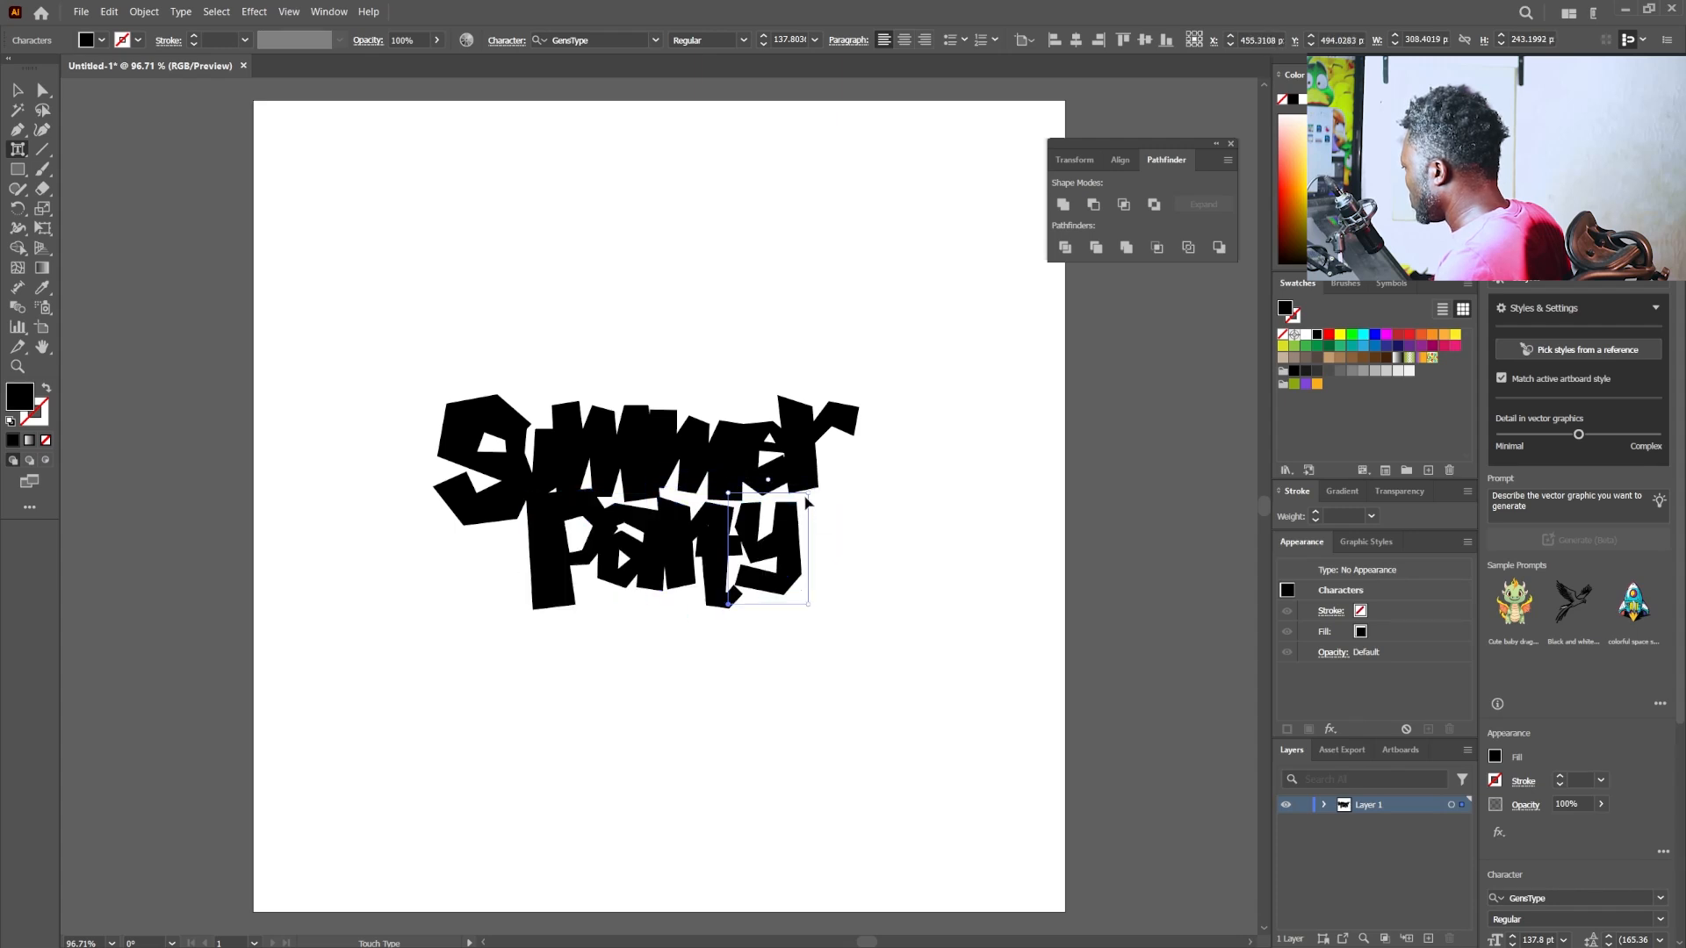
drag(760, 532, 759, 539)
- Select both words and fill them with the copied light teal colour code
key(v)
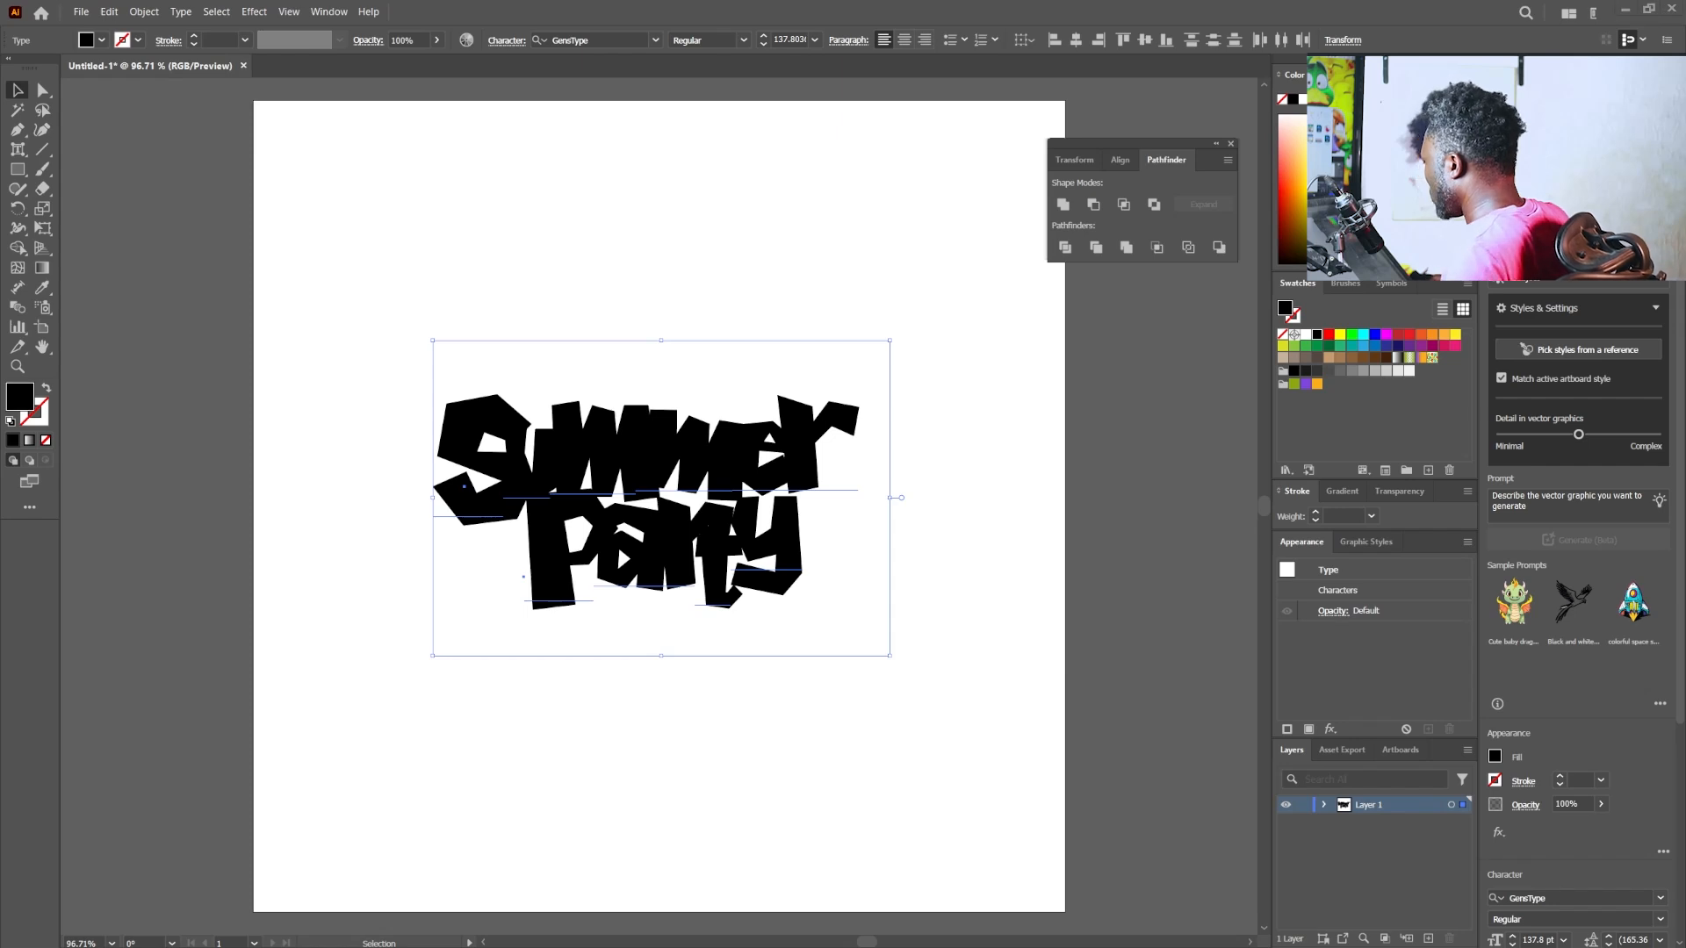
double_click(18, 404)
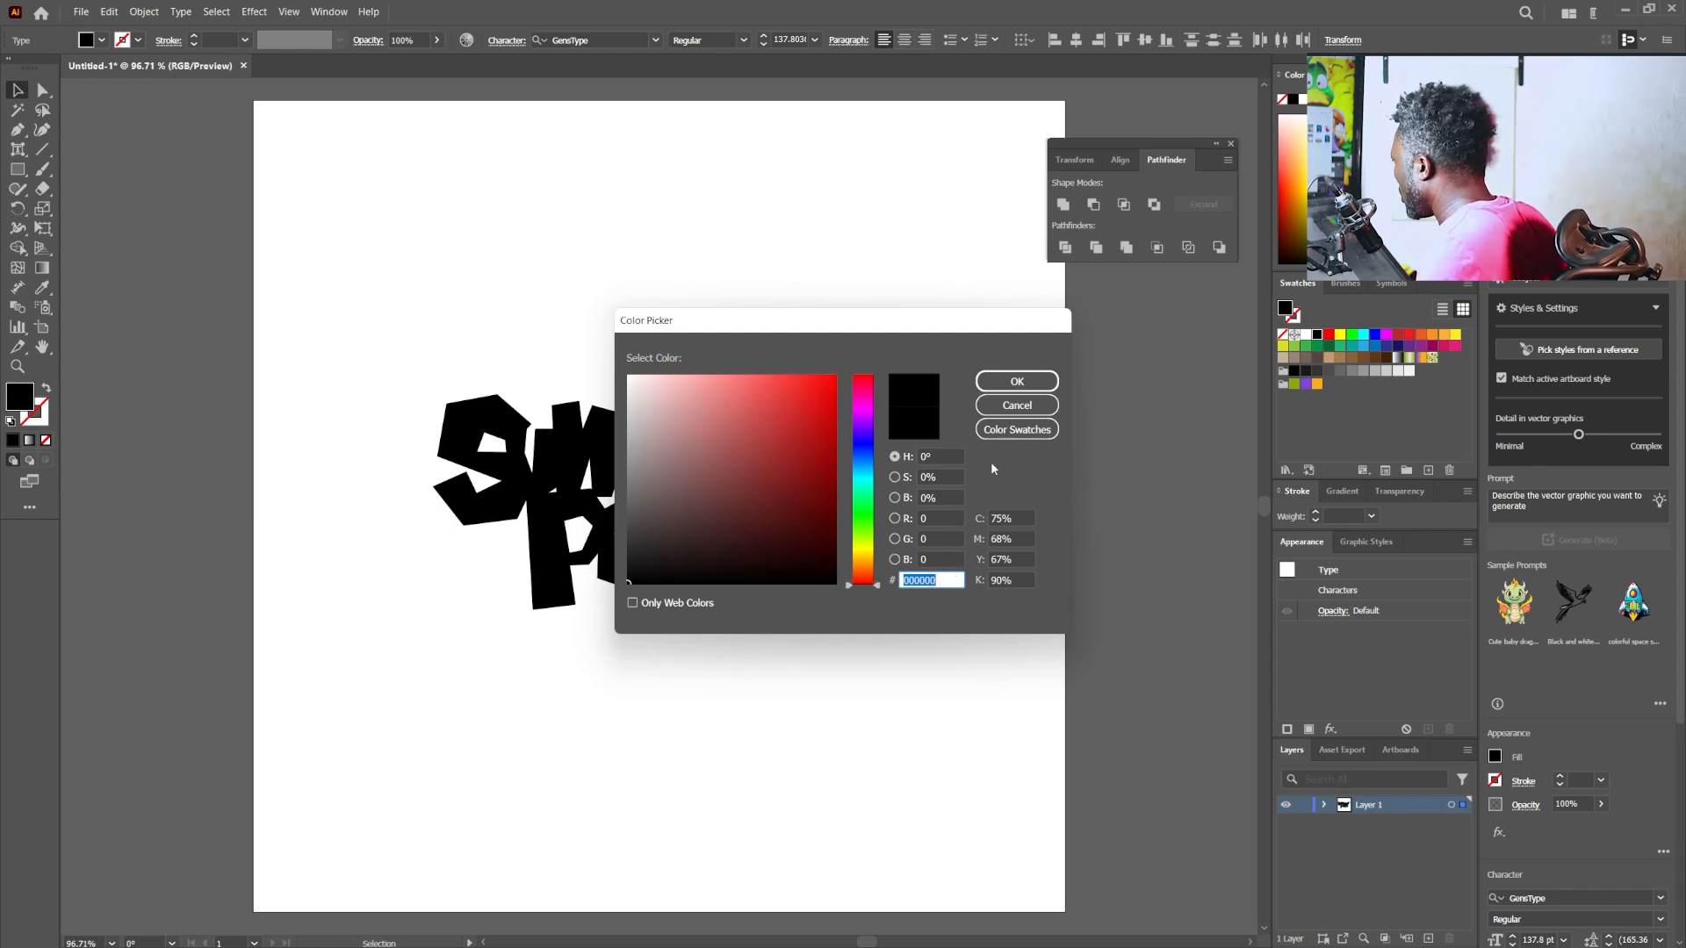
text(9ED8D5)
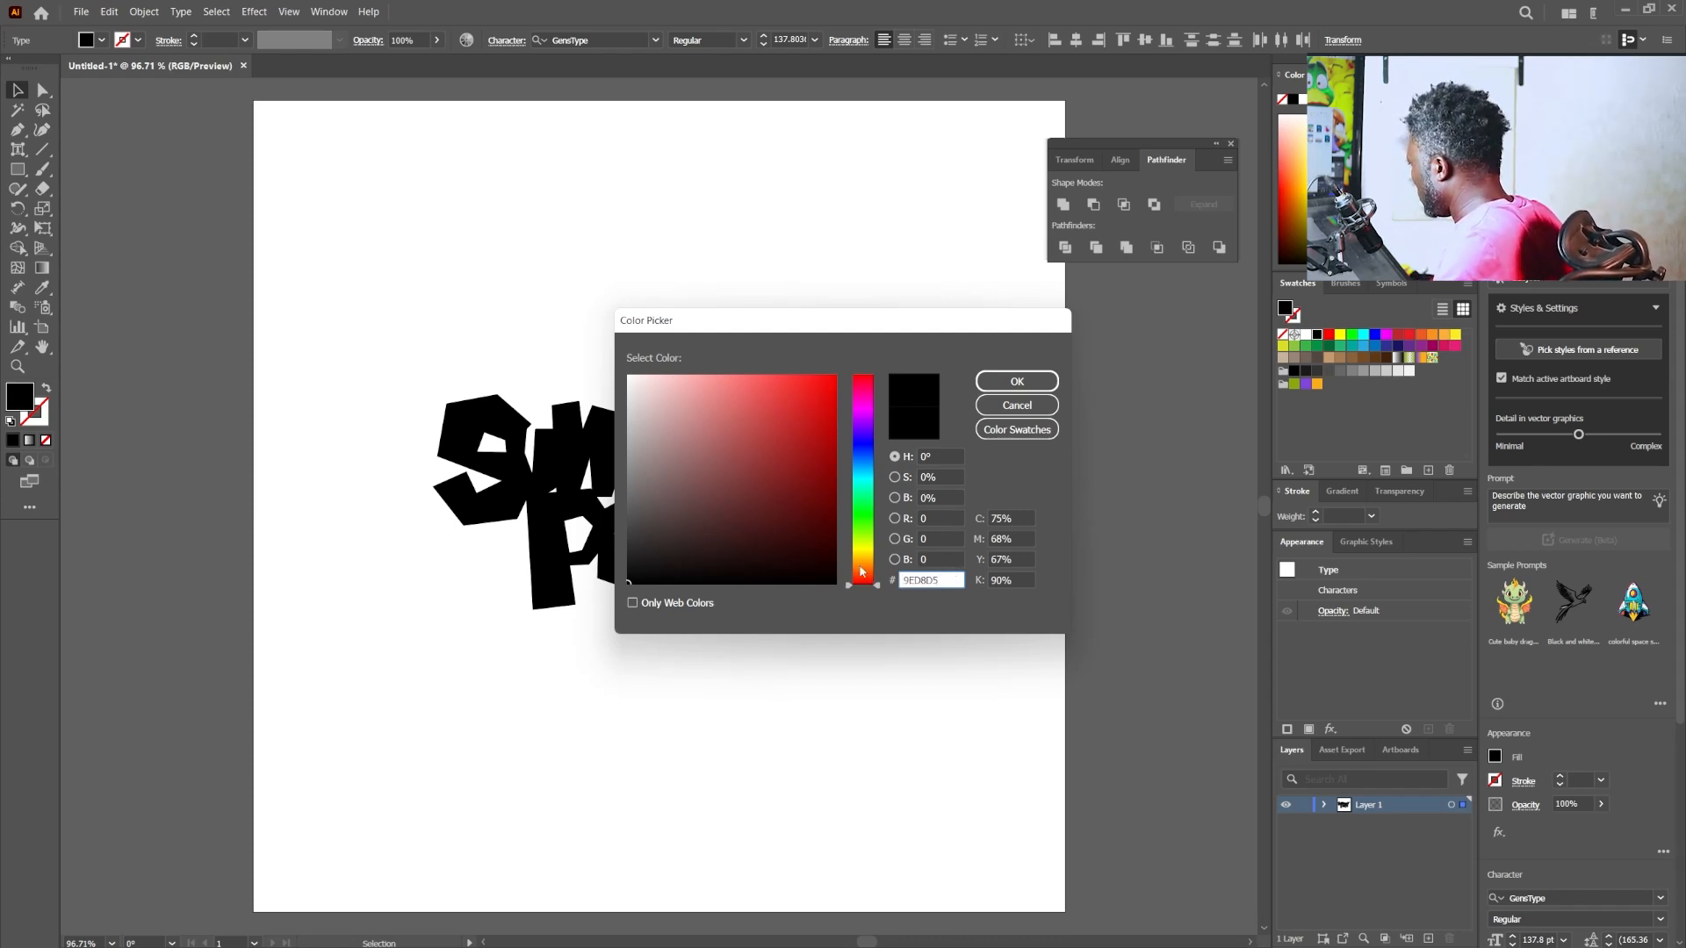
click(1017, 381)
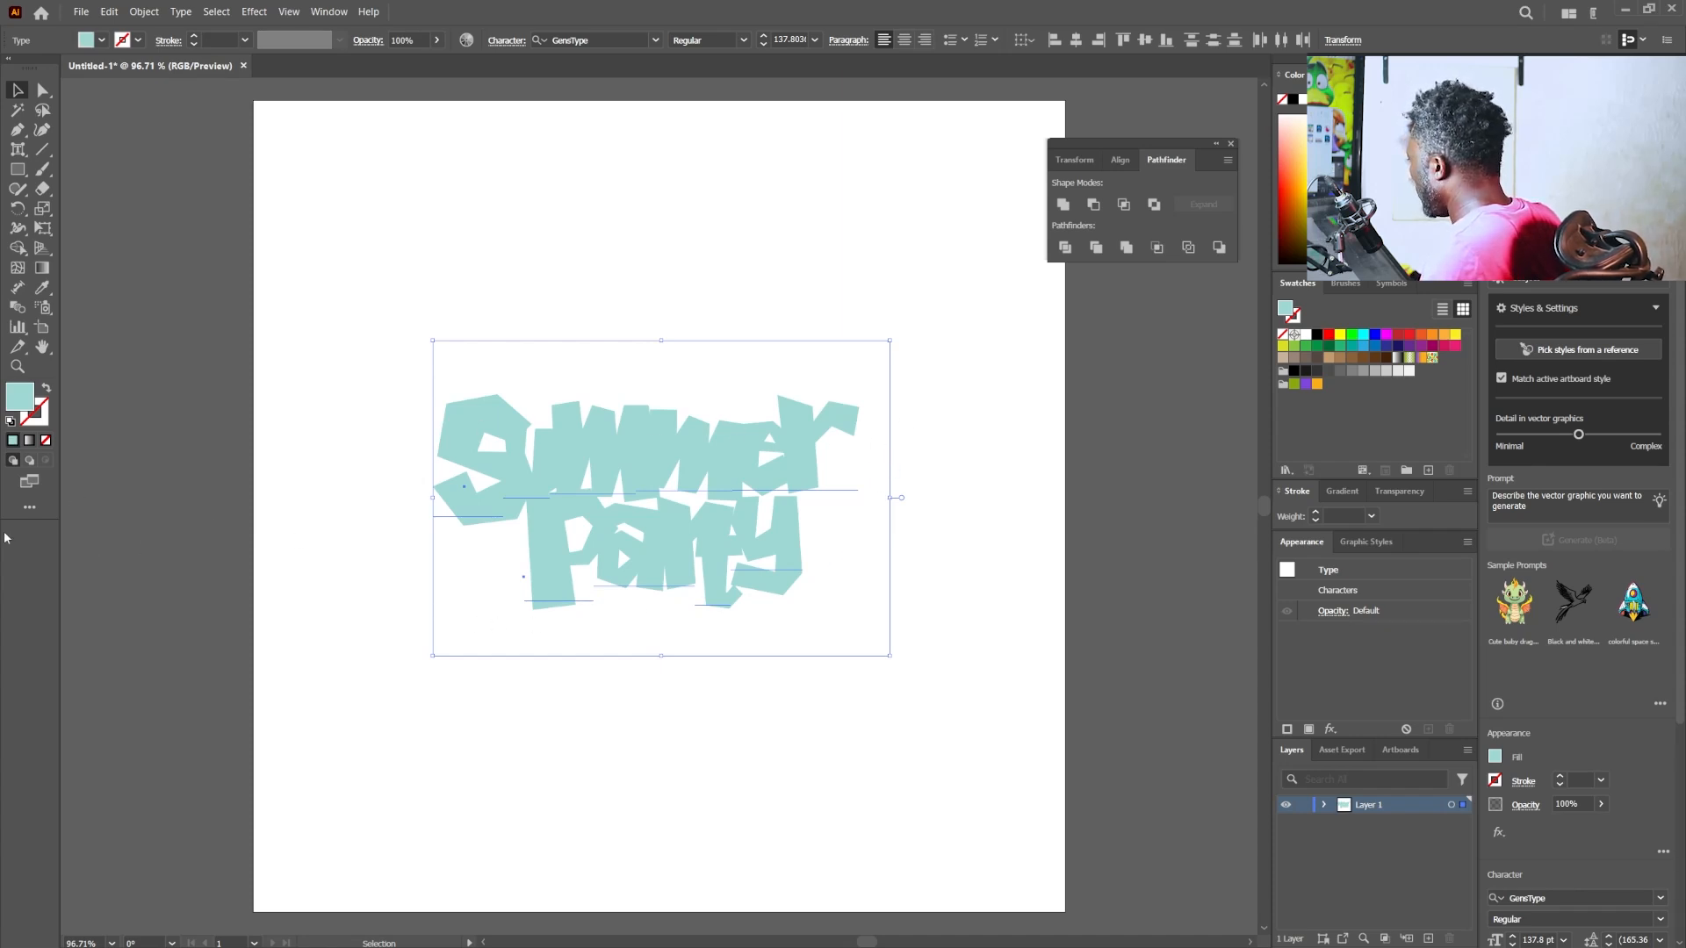
- Add a dark blue stroke to both words using the R=27 G=20 B=100 swatch, leaving the swatch's options unedited
click(138, 39)
click(147, 81)
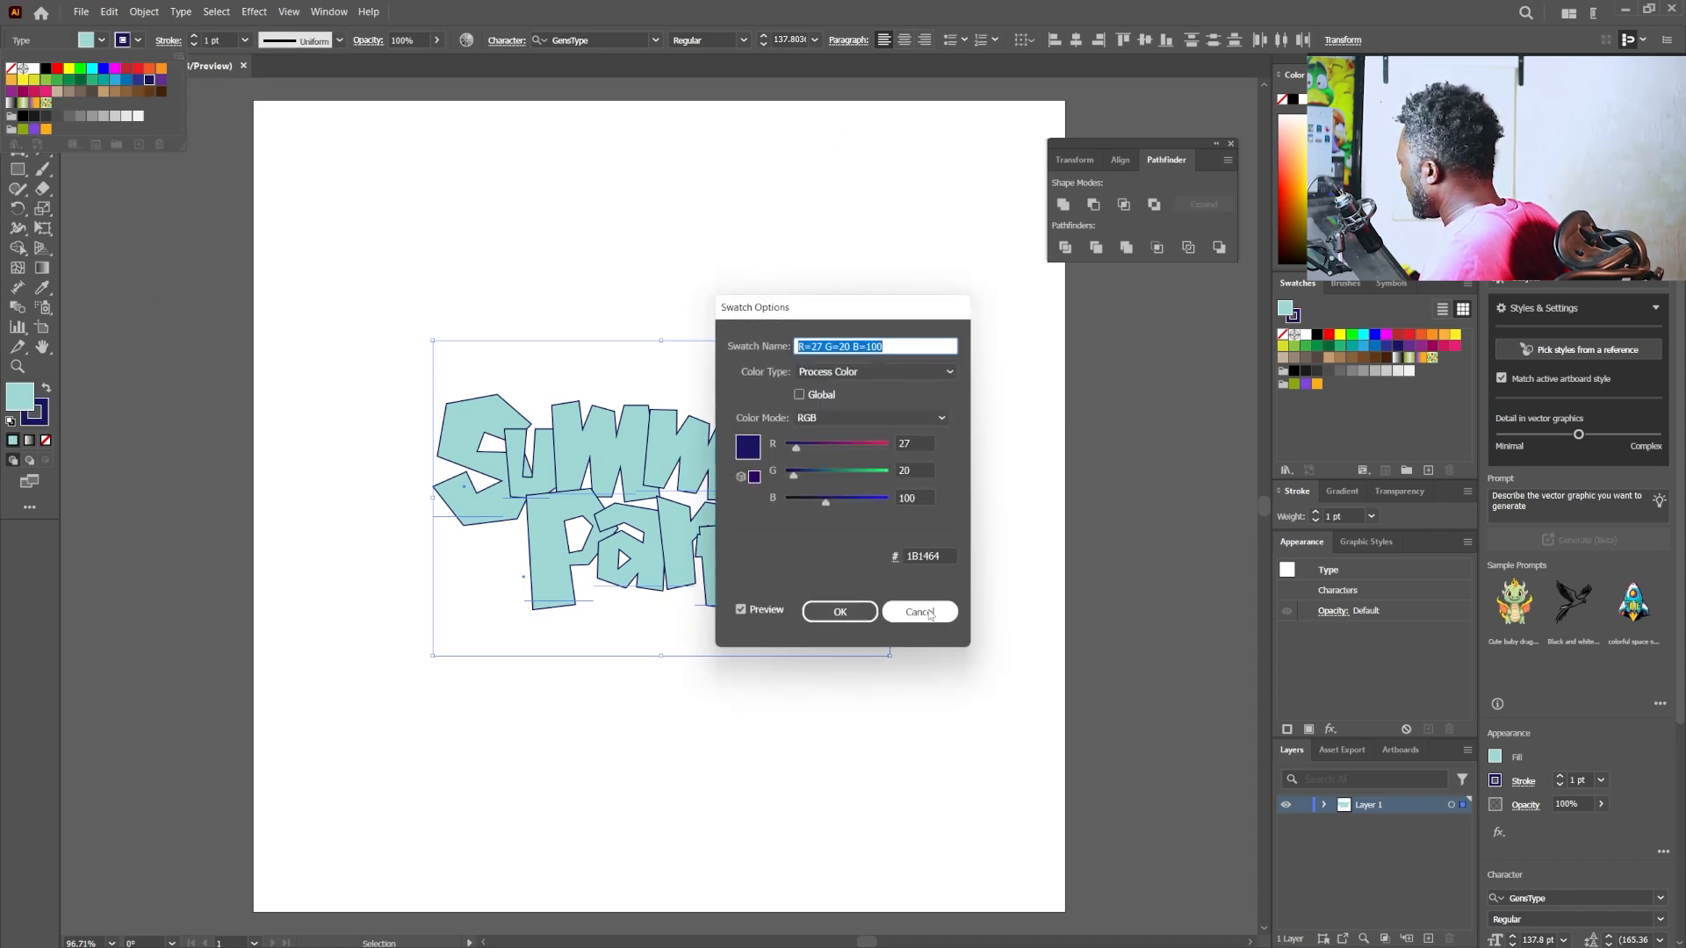
click(913, 604)
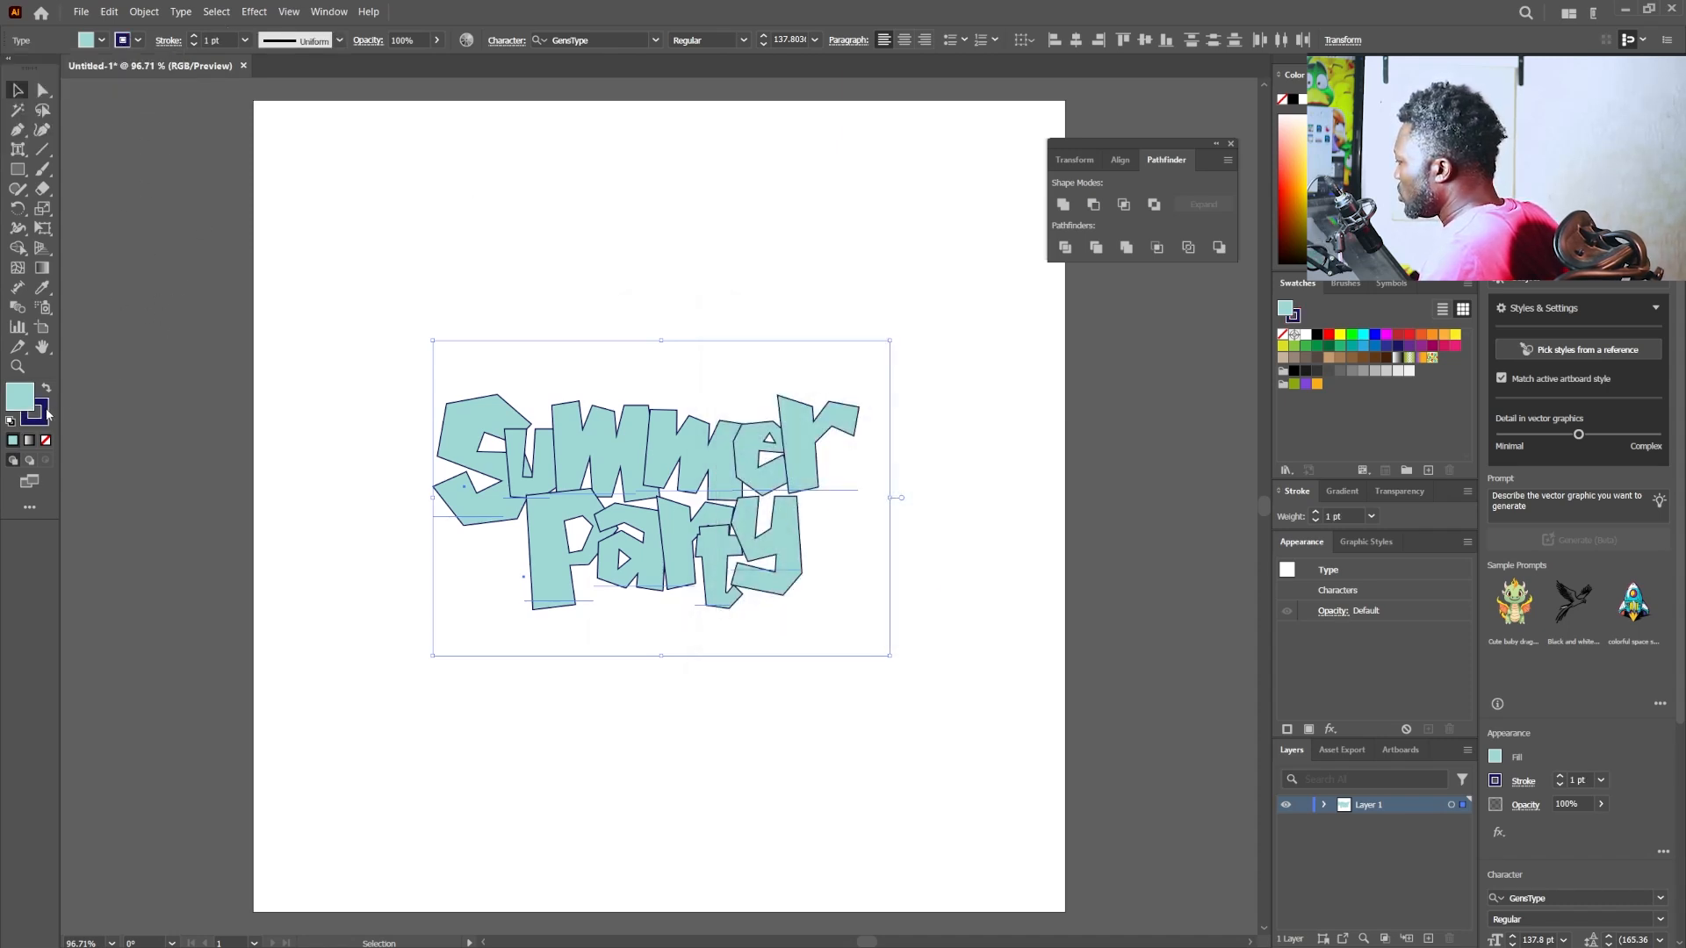
double_click(20, 397)
click(865, 443)
mouse_move(865, 443)
mouse_down()
mouse_move(865, 479)
mouse_move(864, 463)
mouse_up()
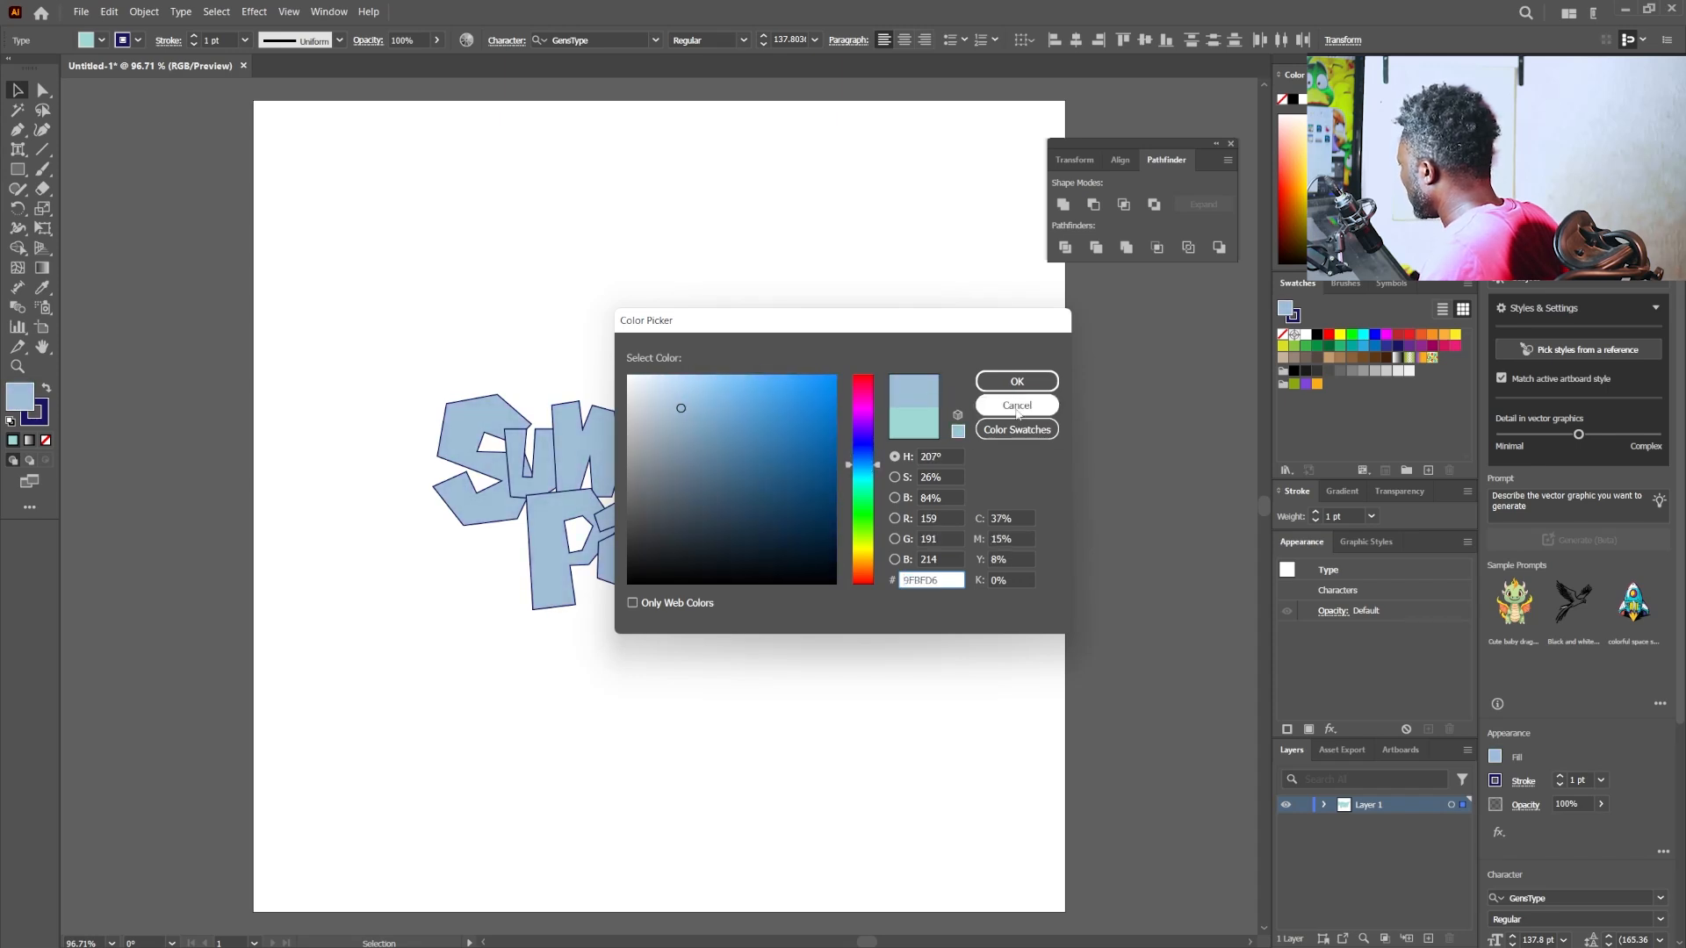
click(1016, 405)
- Darken the stroke colour of both words to navy 0E0D42
double_click(44, 412)
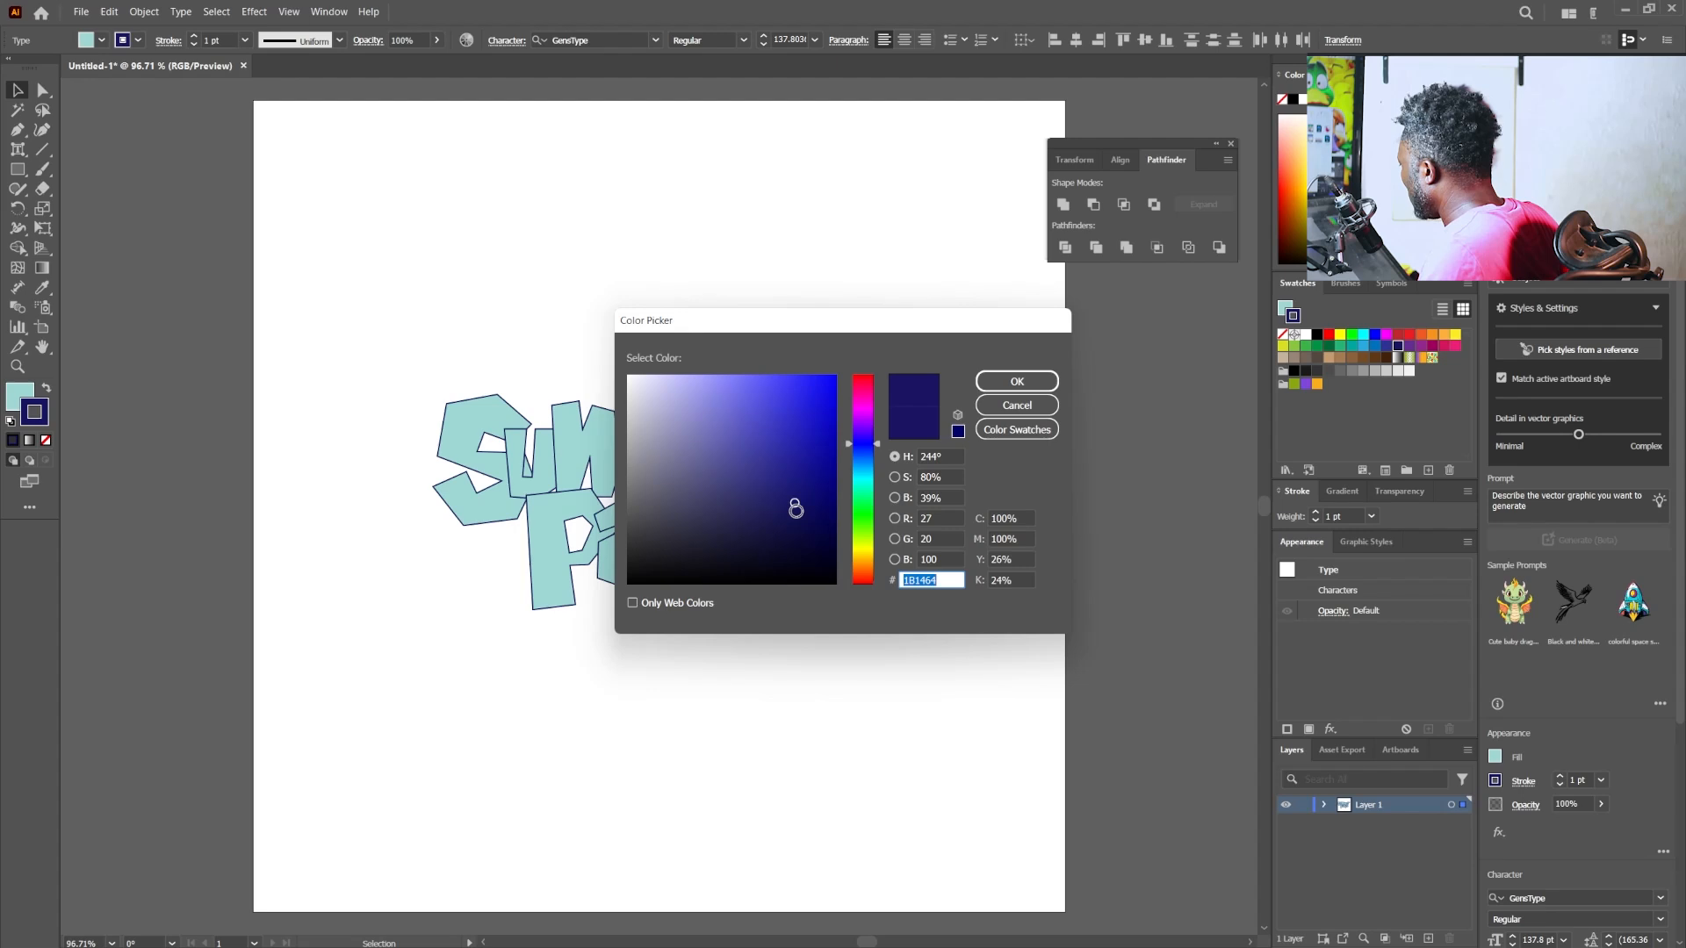
drag(795, 509, 797, 529)
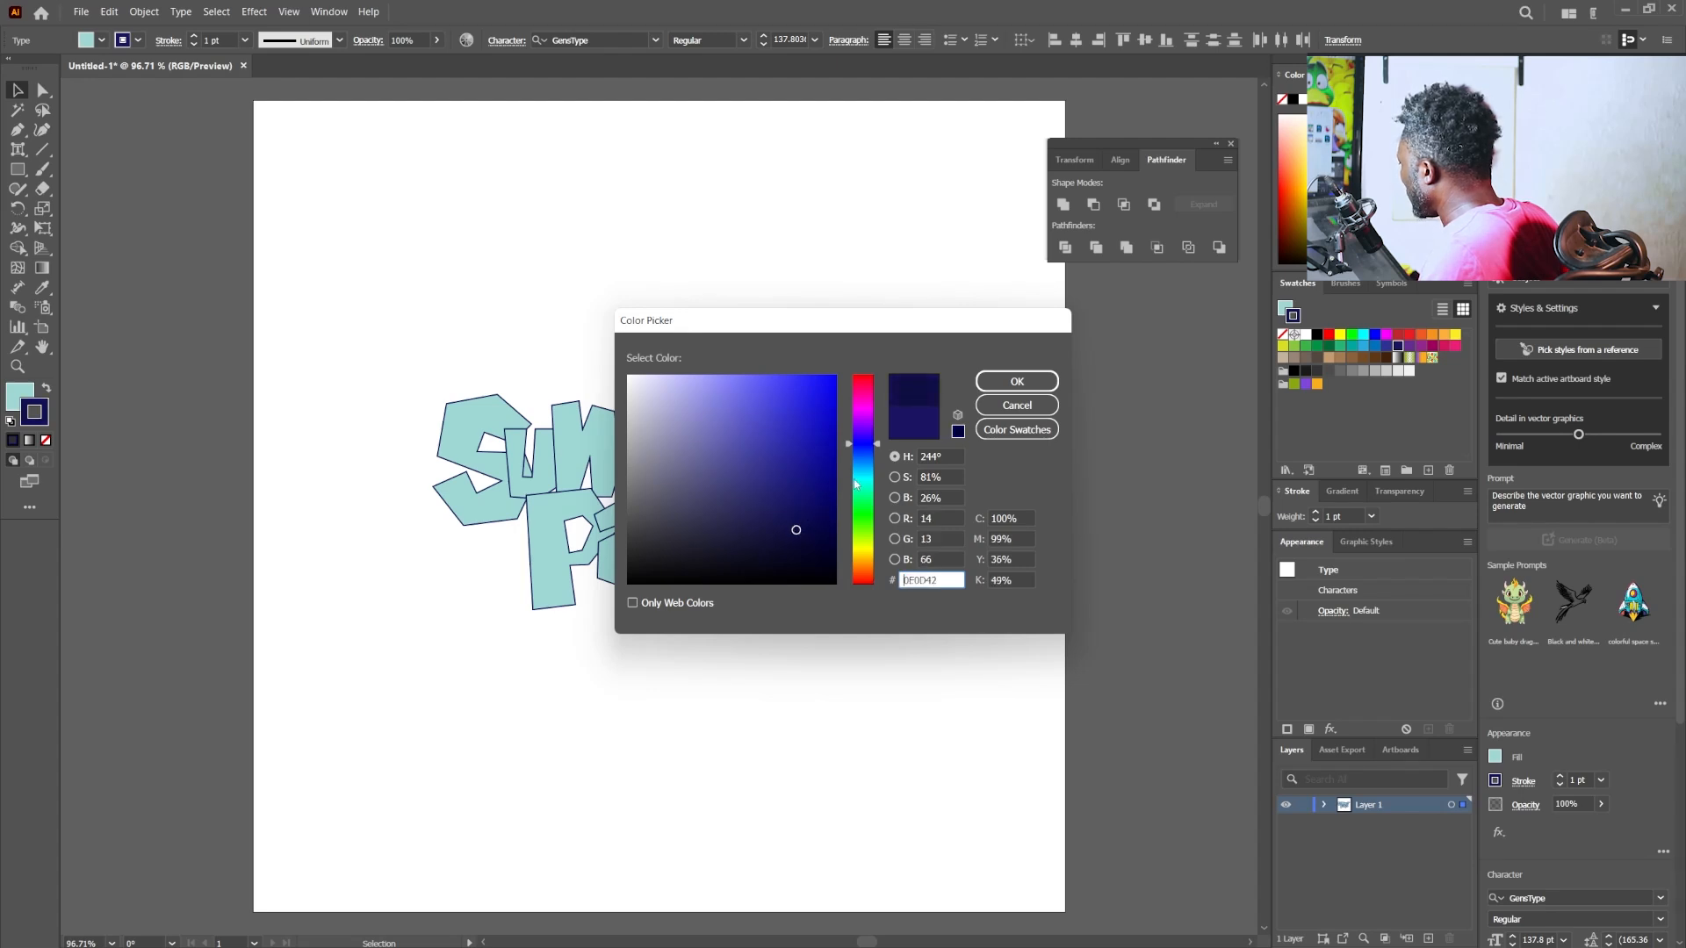
click(1016, 381)
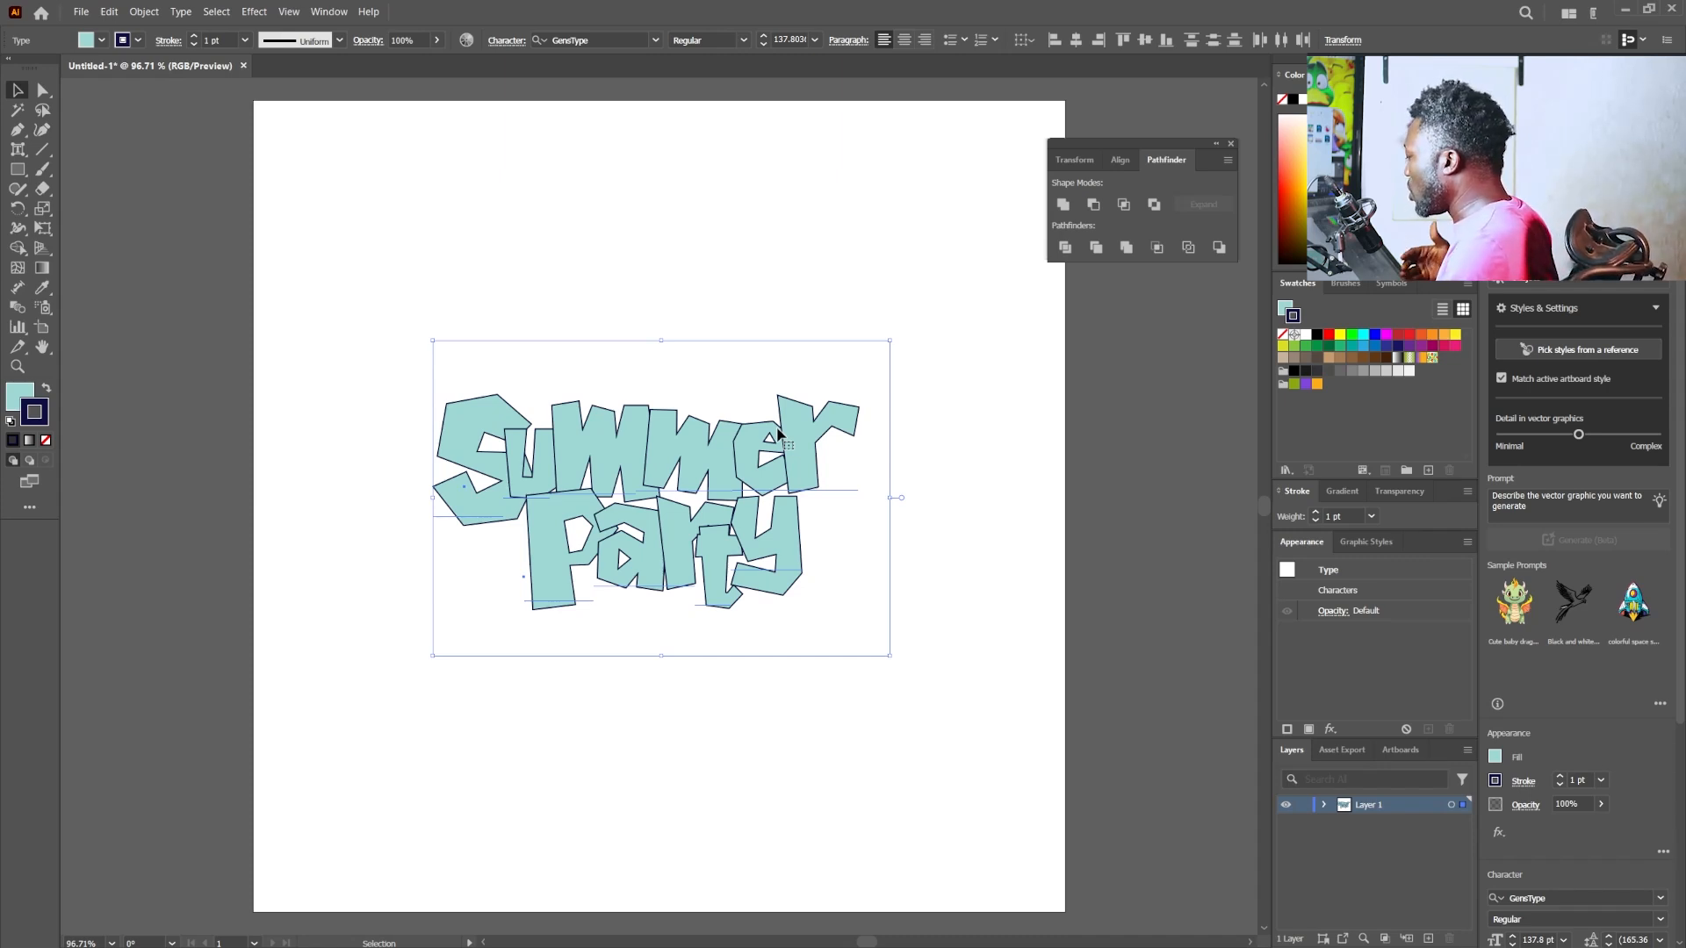
- Set the stroke weight to 3 pt on "Summer" and on "Party"
click(870, 300)
click(798, 454)
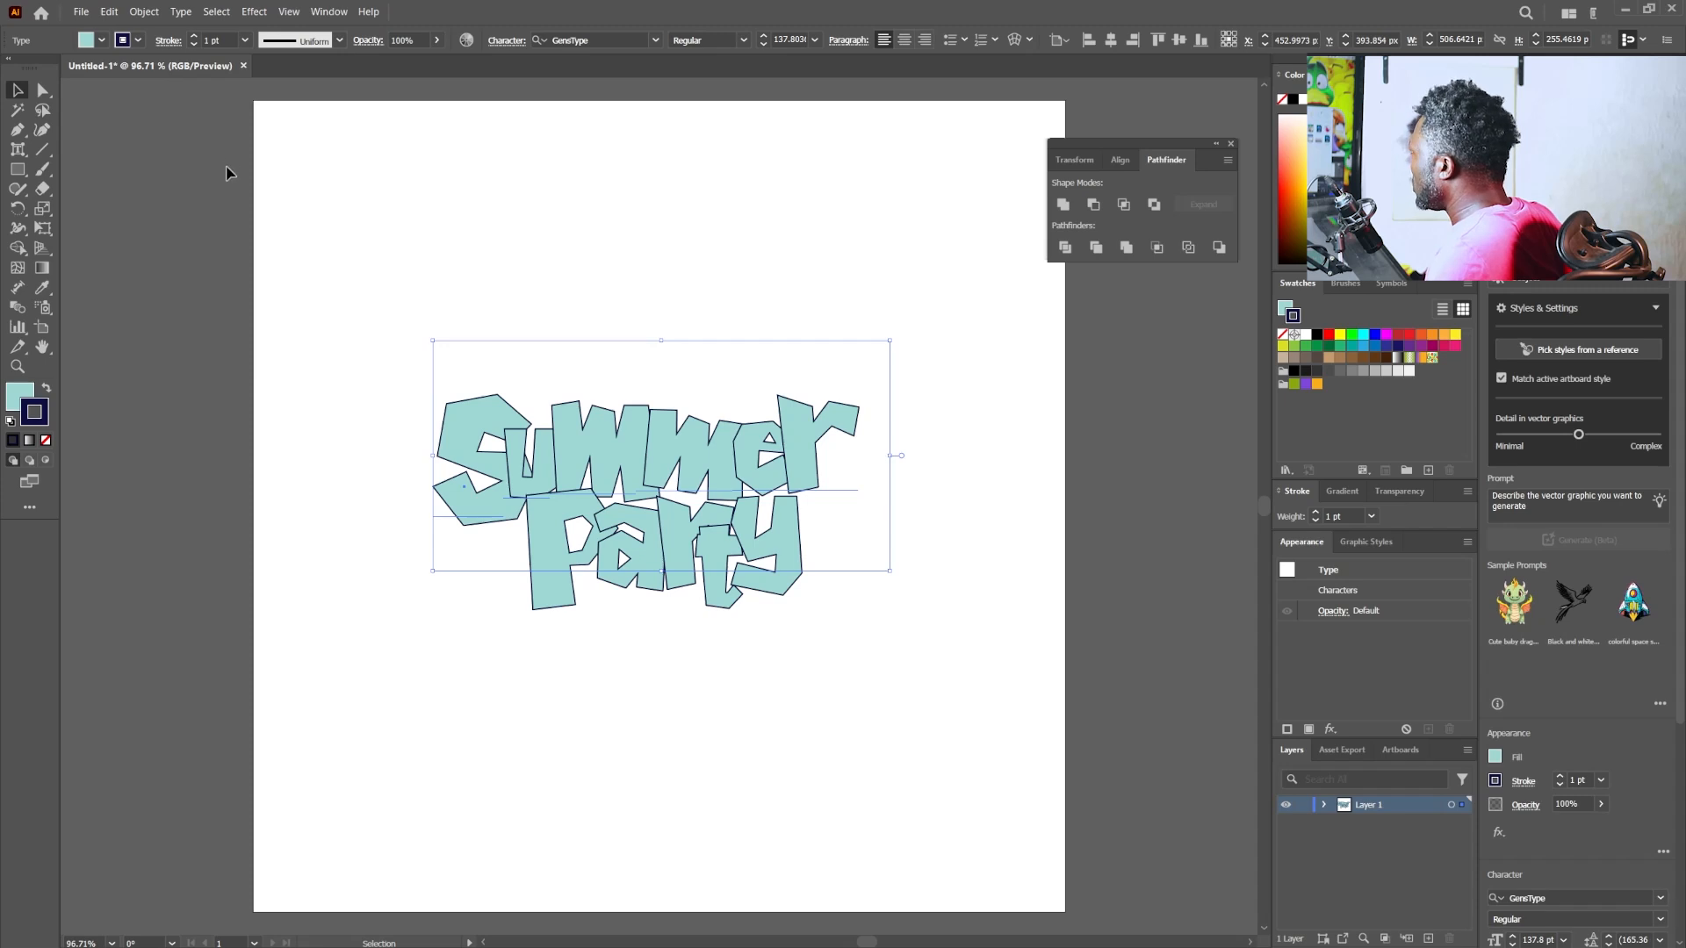
click(193, 36)
click(193, 36)
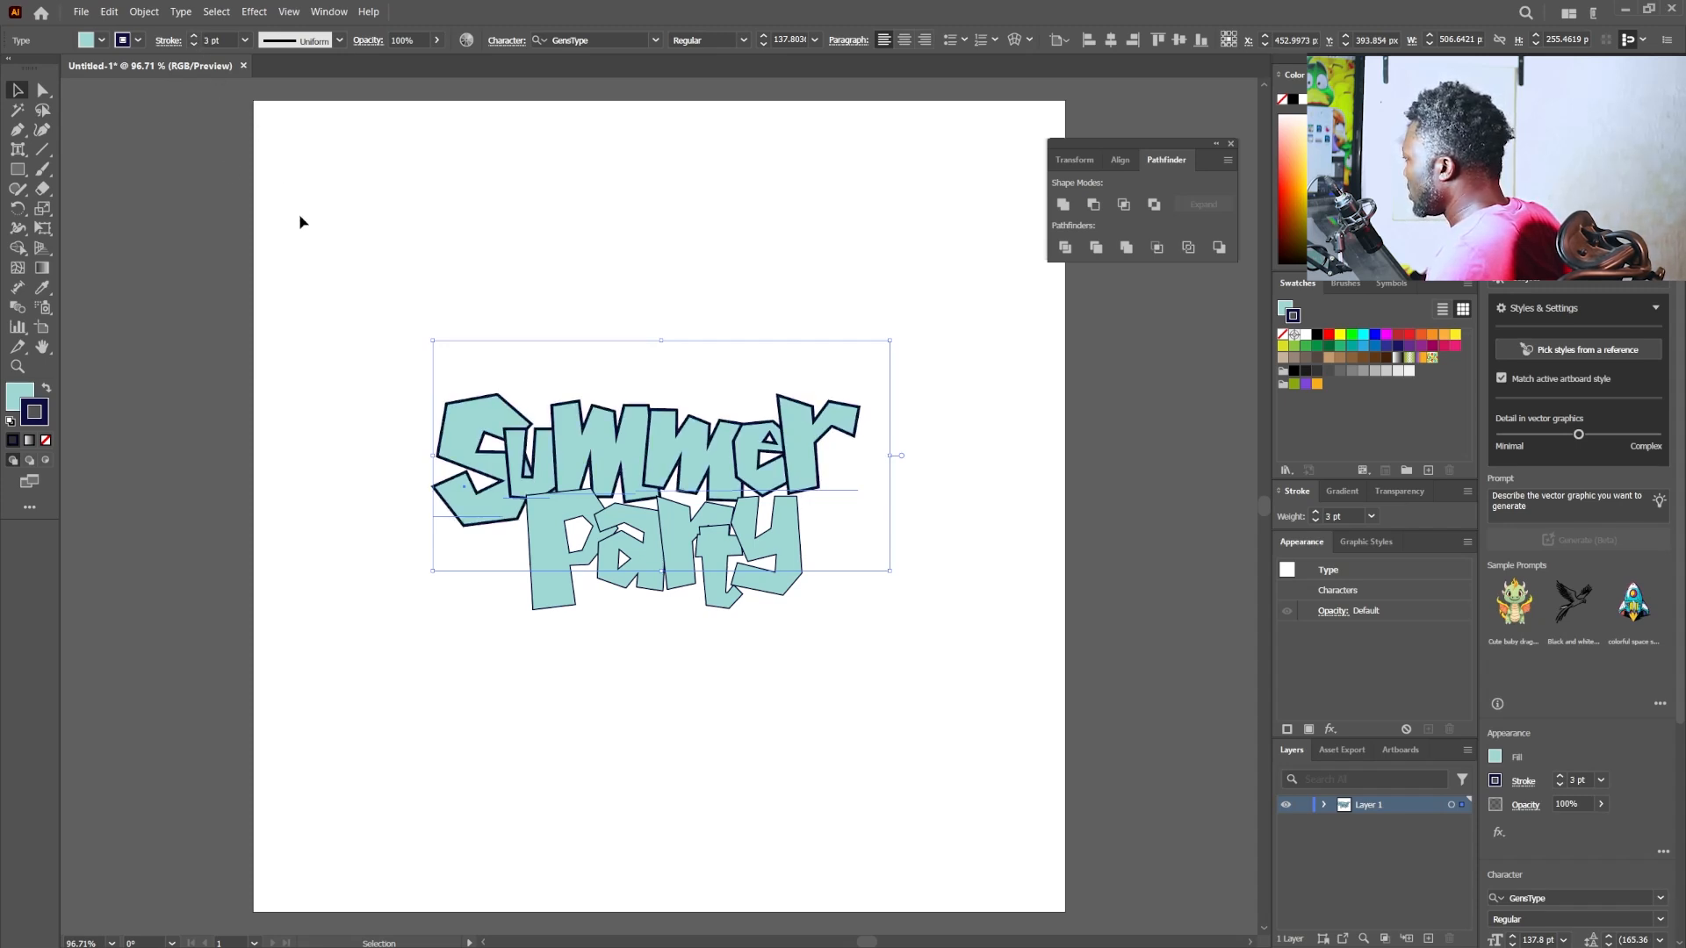
click(586, 590)
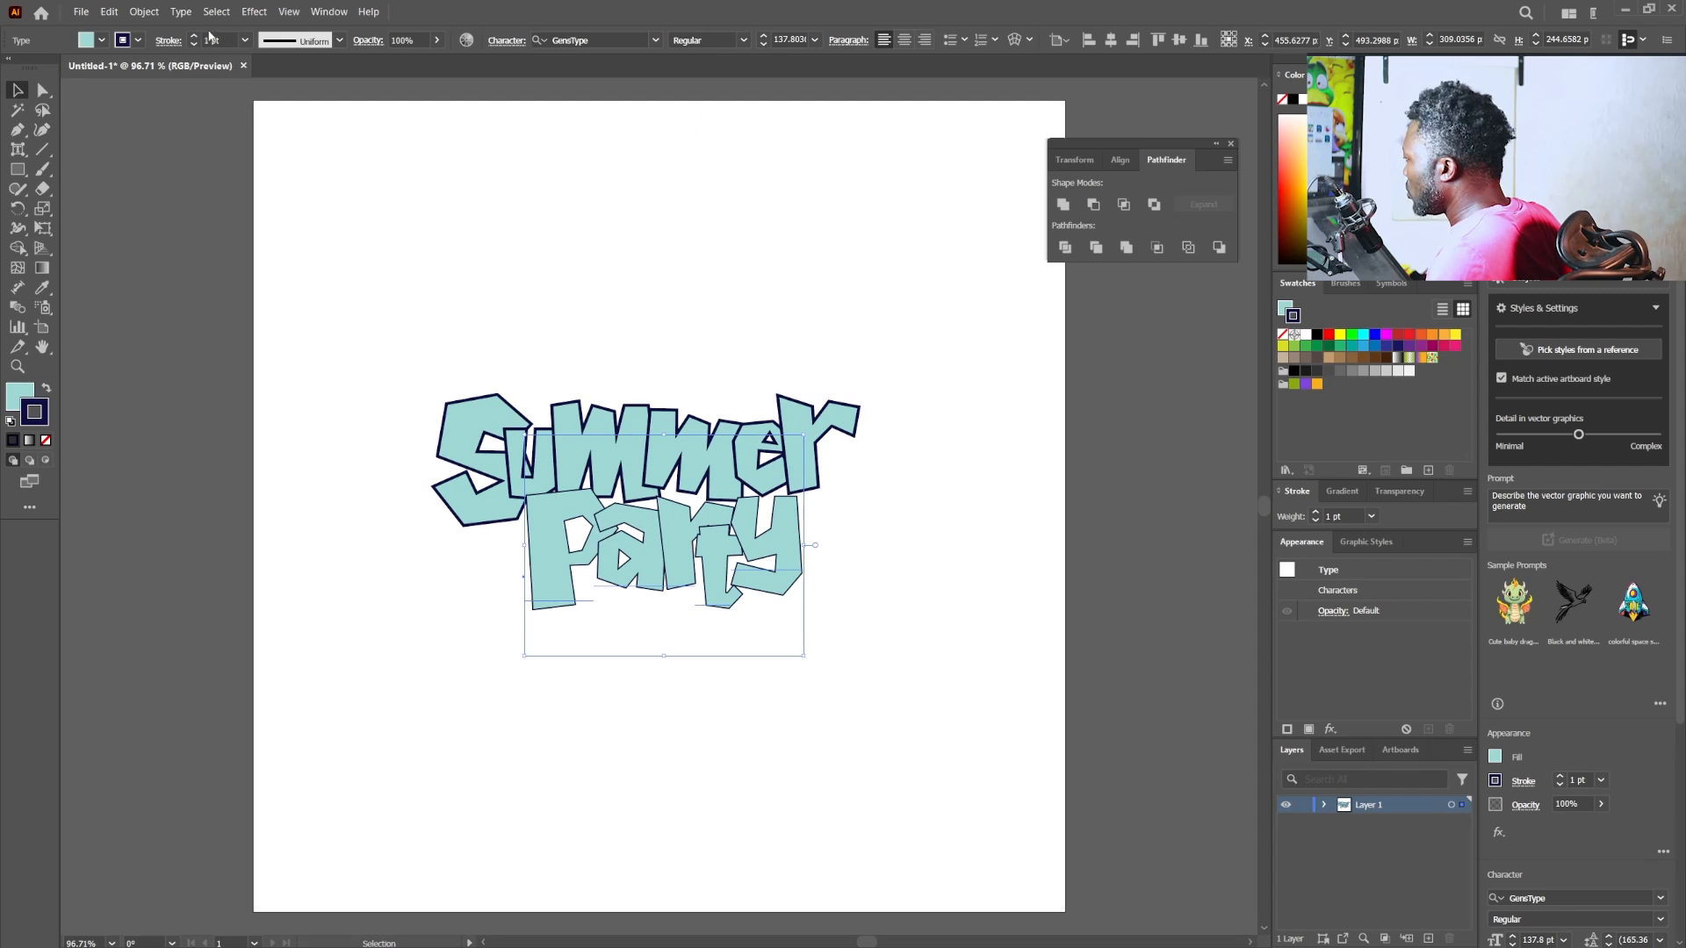
click(194, 36)
click(194, 36)
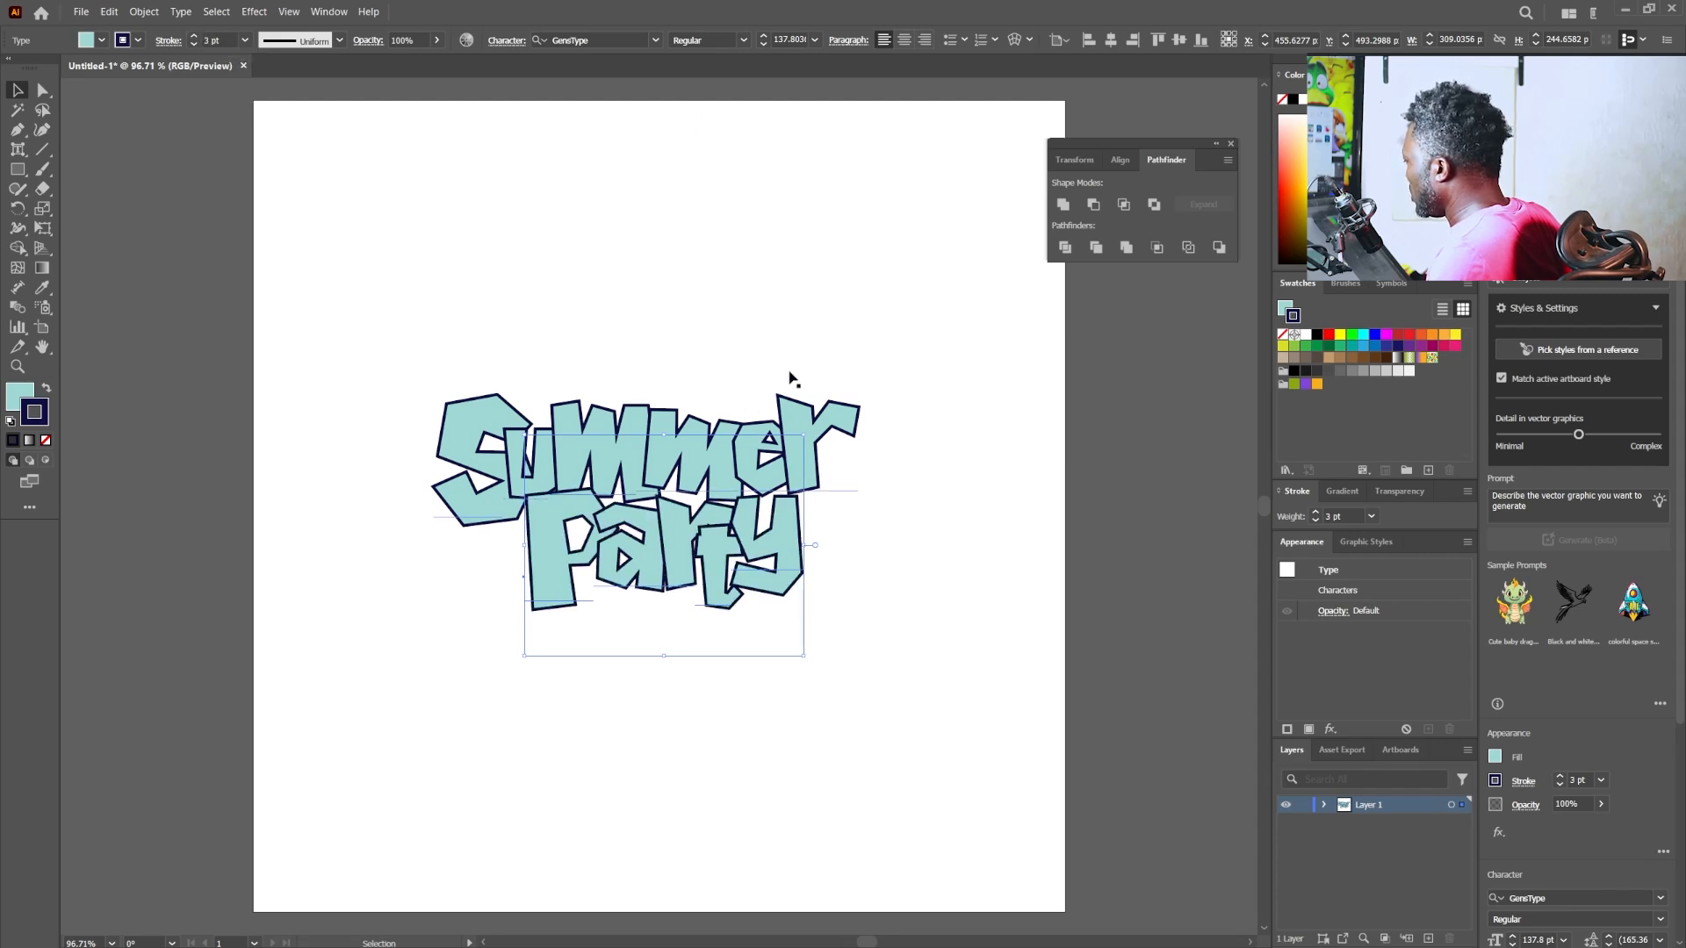
- Slightly widen the spacing between the "S" and the "u" of "Summer", and deselect the text
click(788, 374)
click(715, 511)
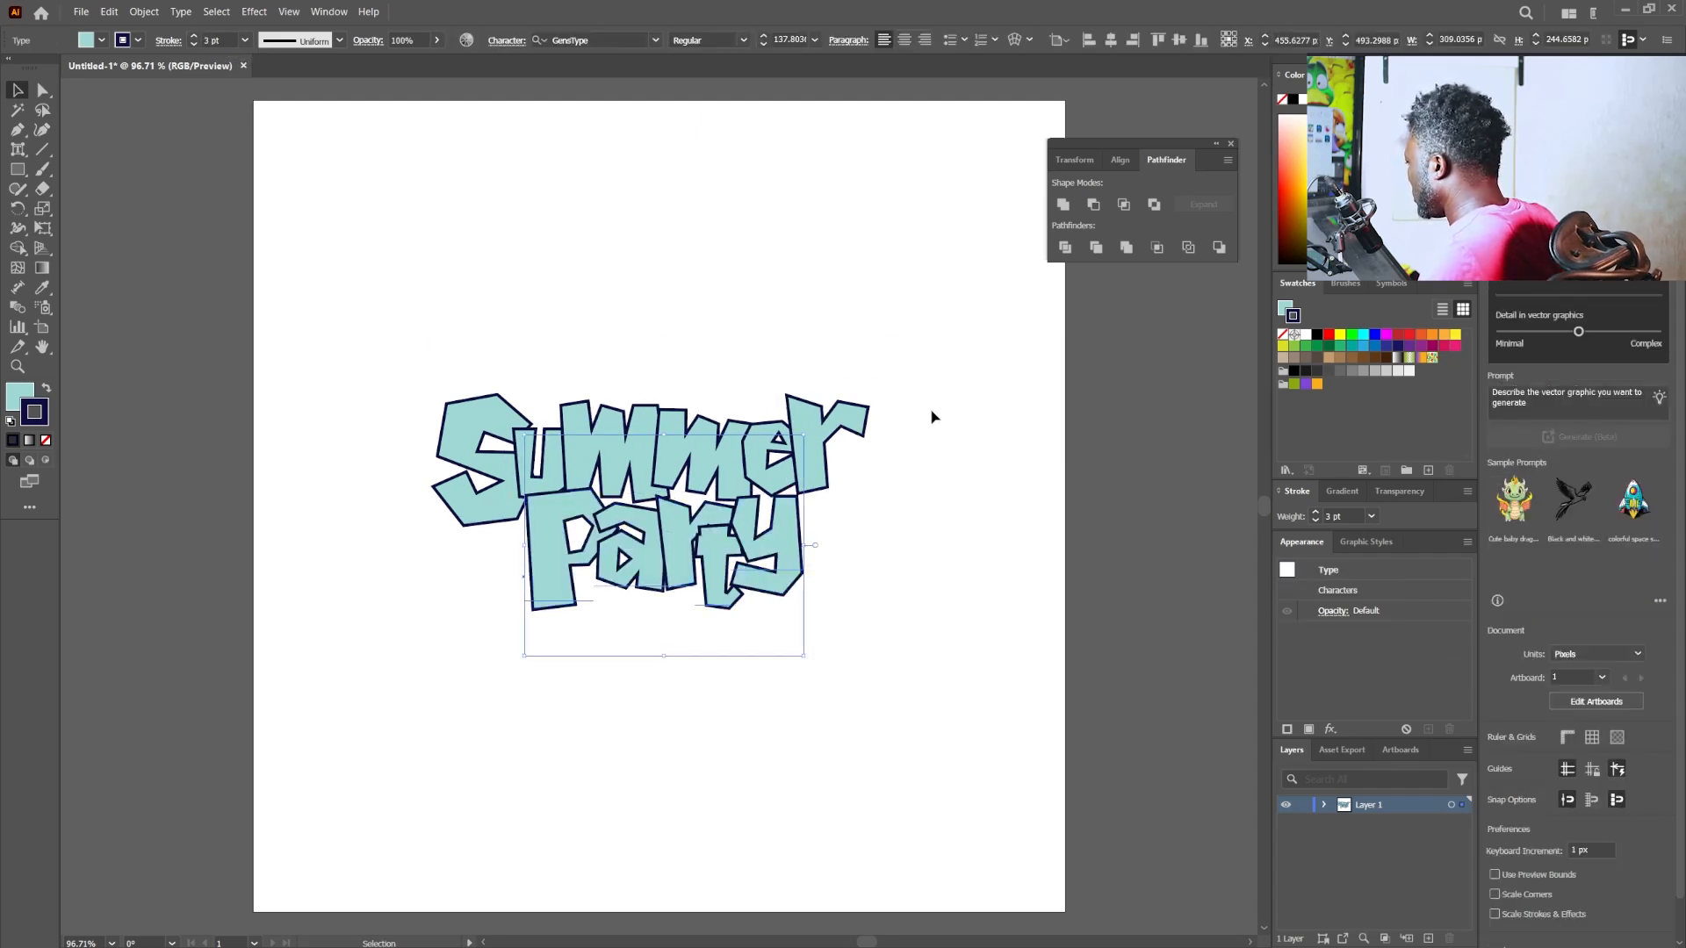
click(910, 459)
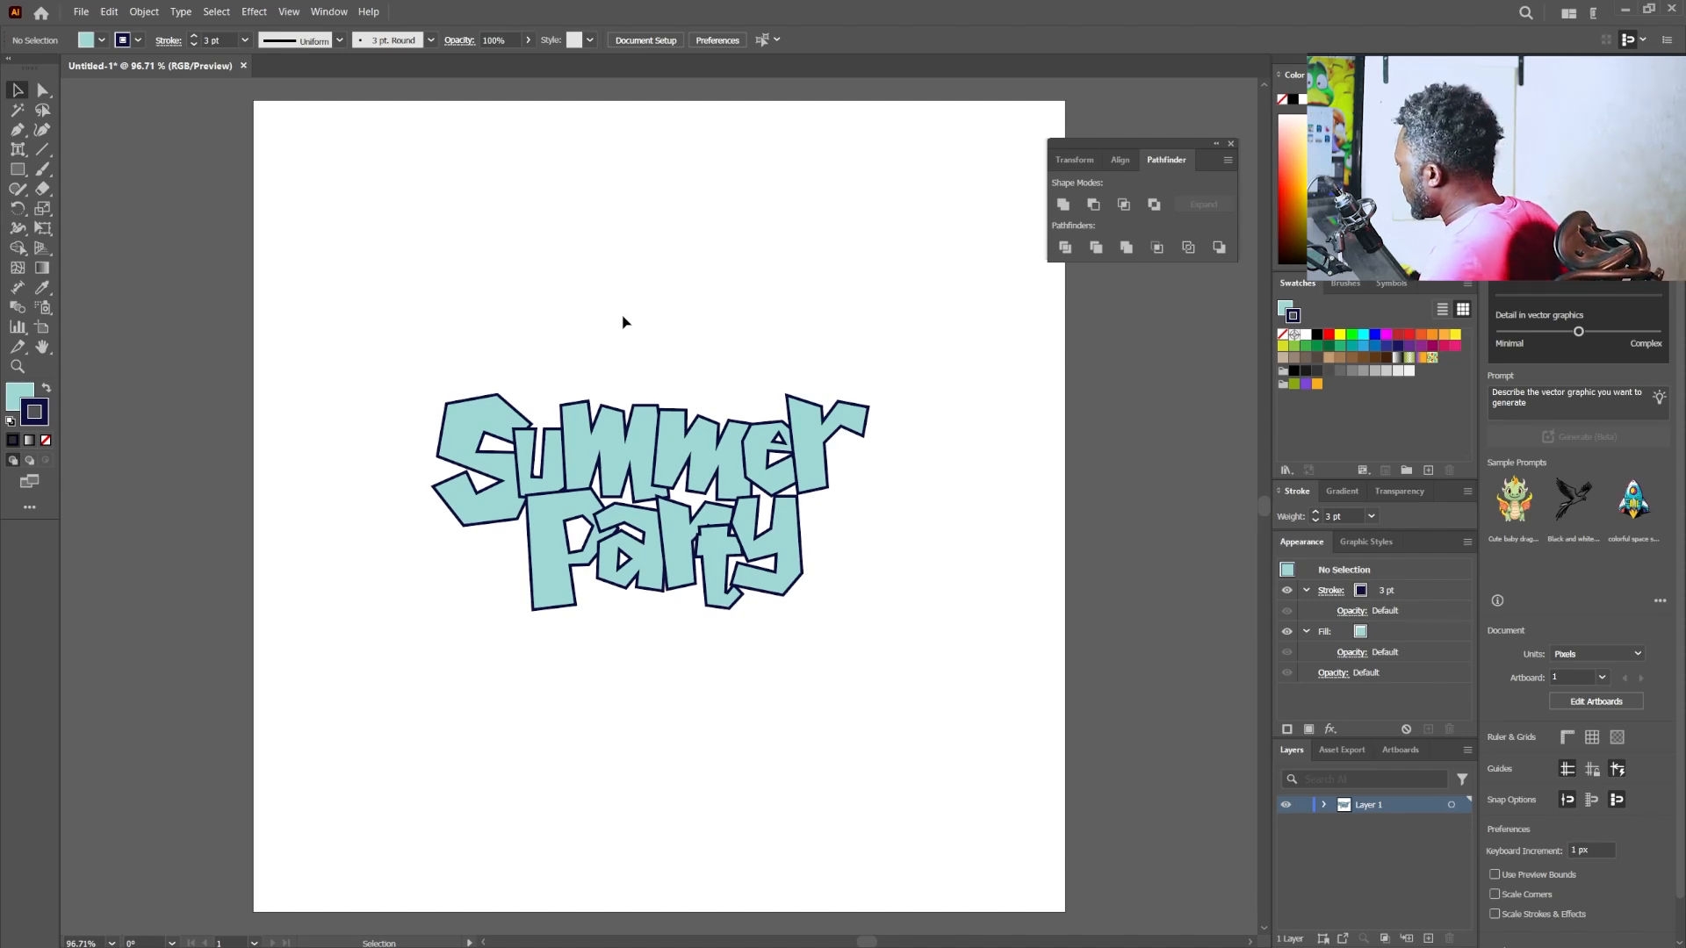
- Convert the "Summer" text to outlines
click(681, 430)
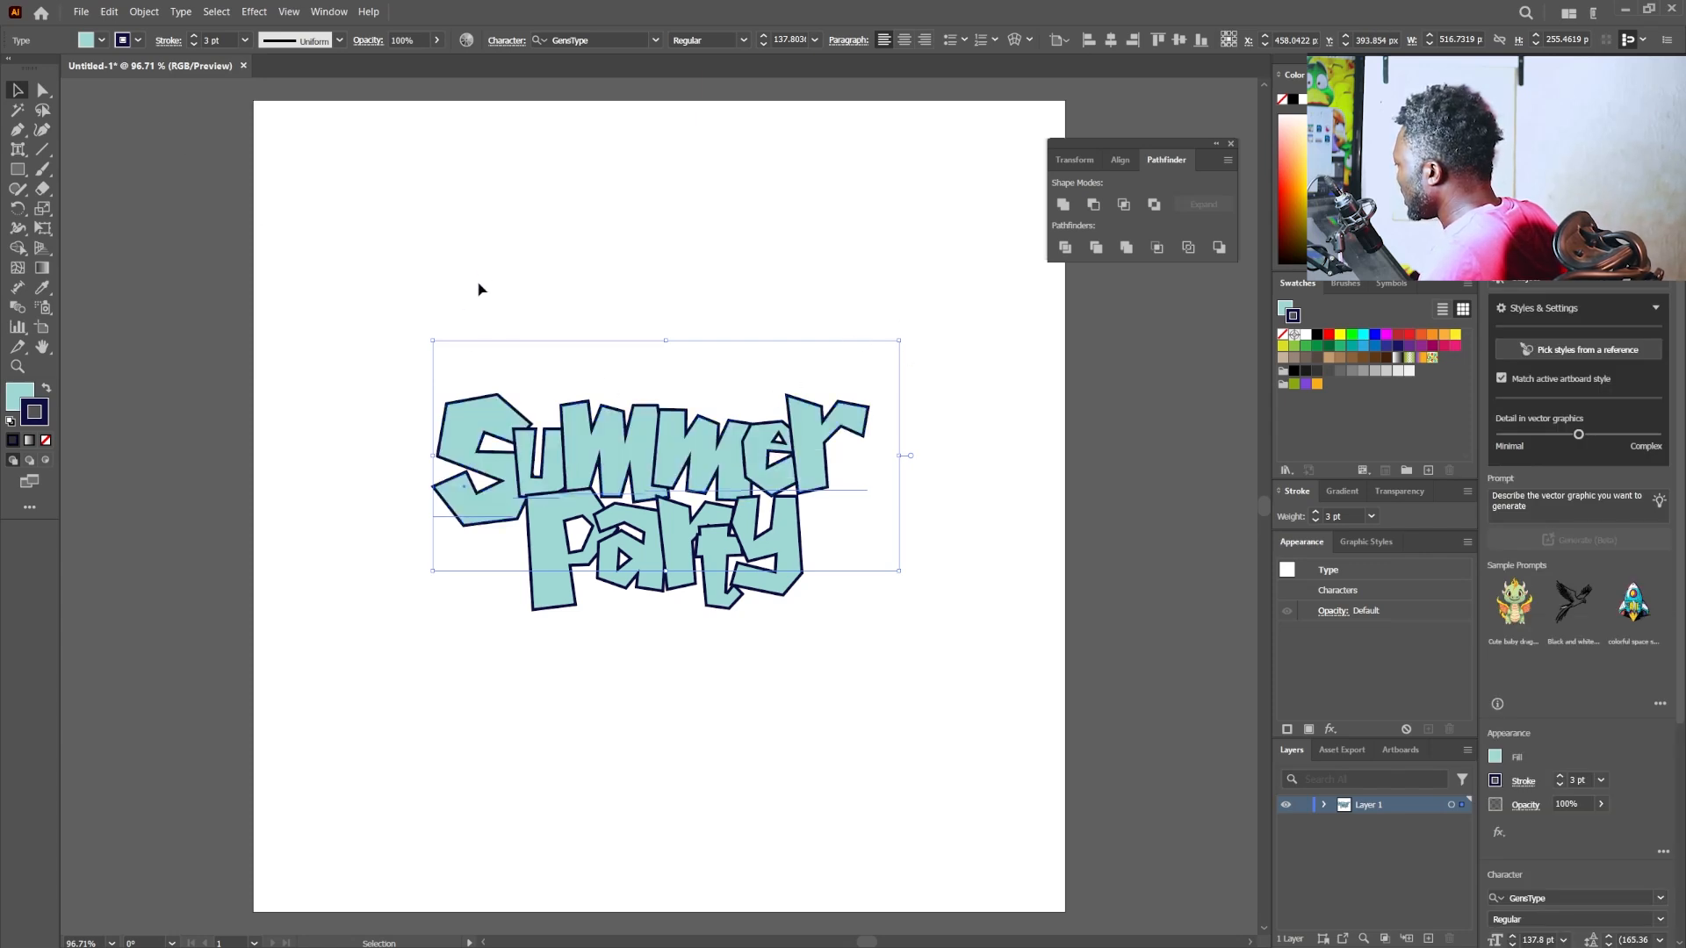
click(181, 13)
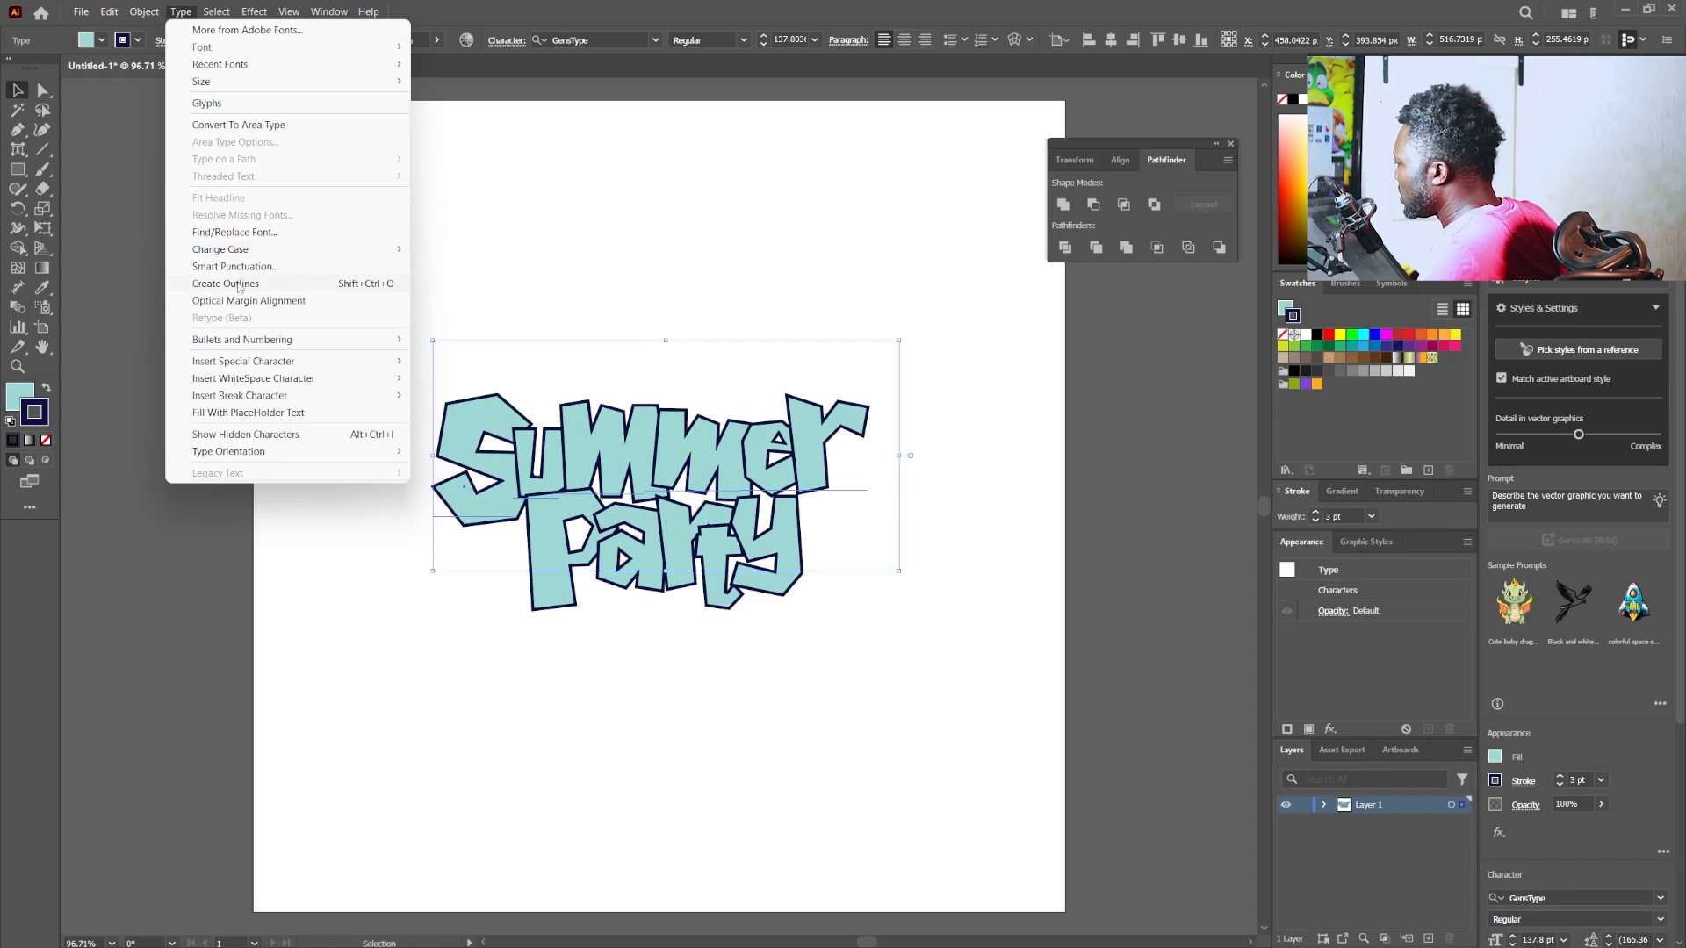
click(226, 284)
- Reshape the first "m" of "Summer" into a capital-style M by moving its upper anchor points to form one deep V notch
click(42, 90)
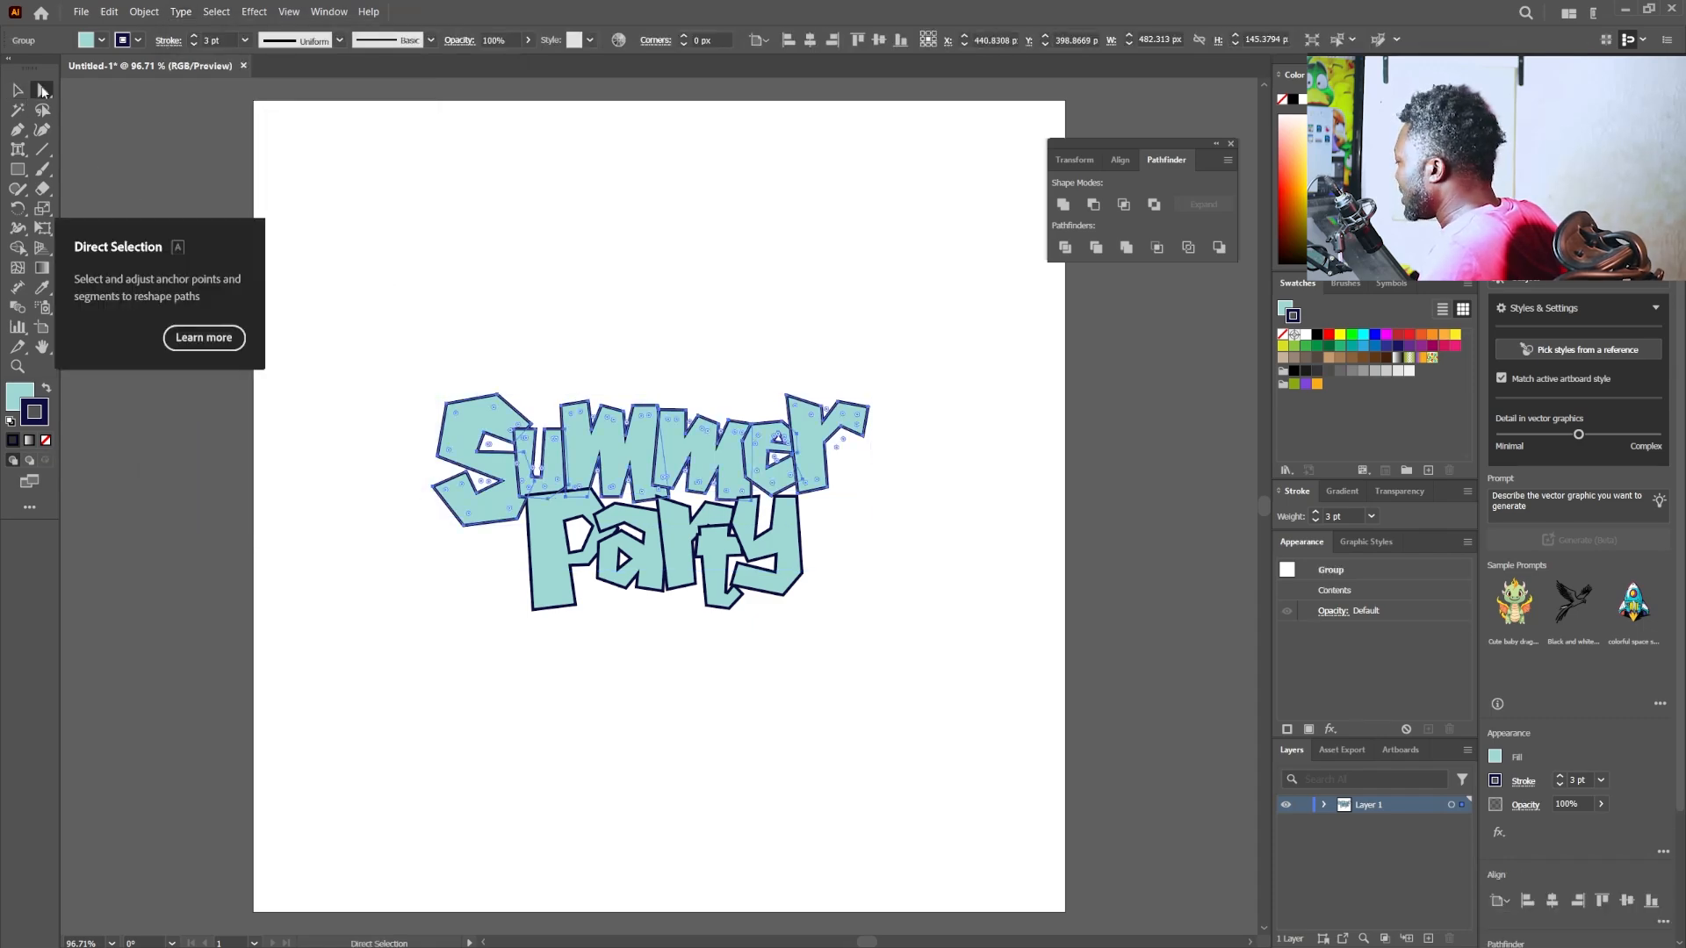
click(42, 90)
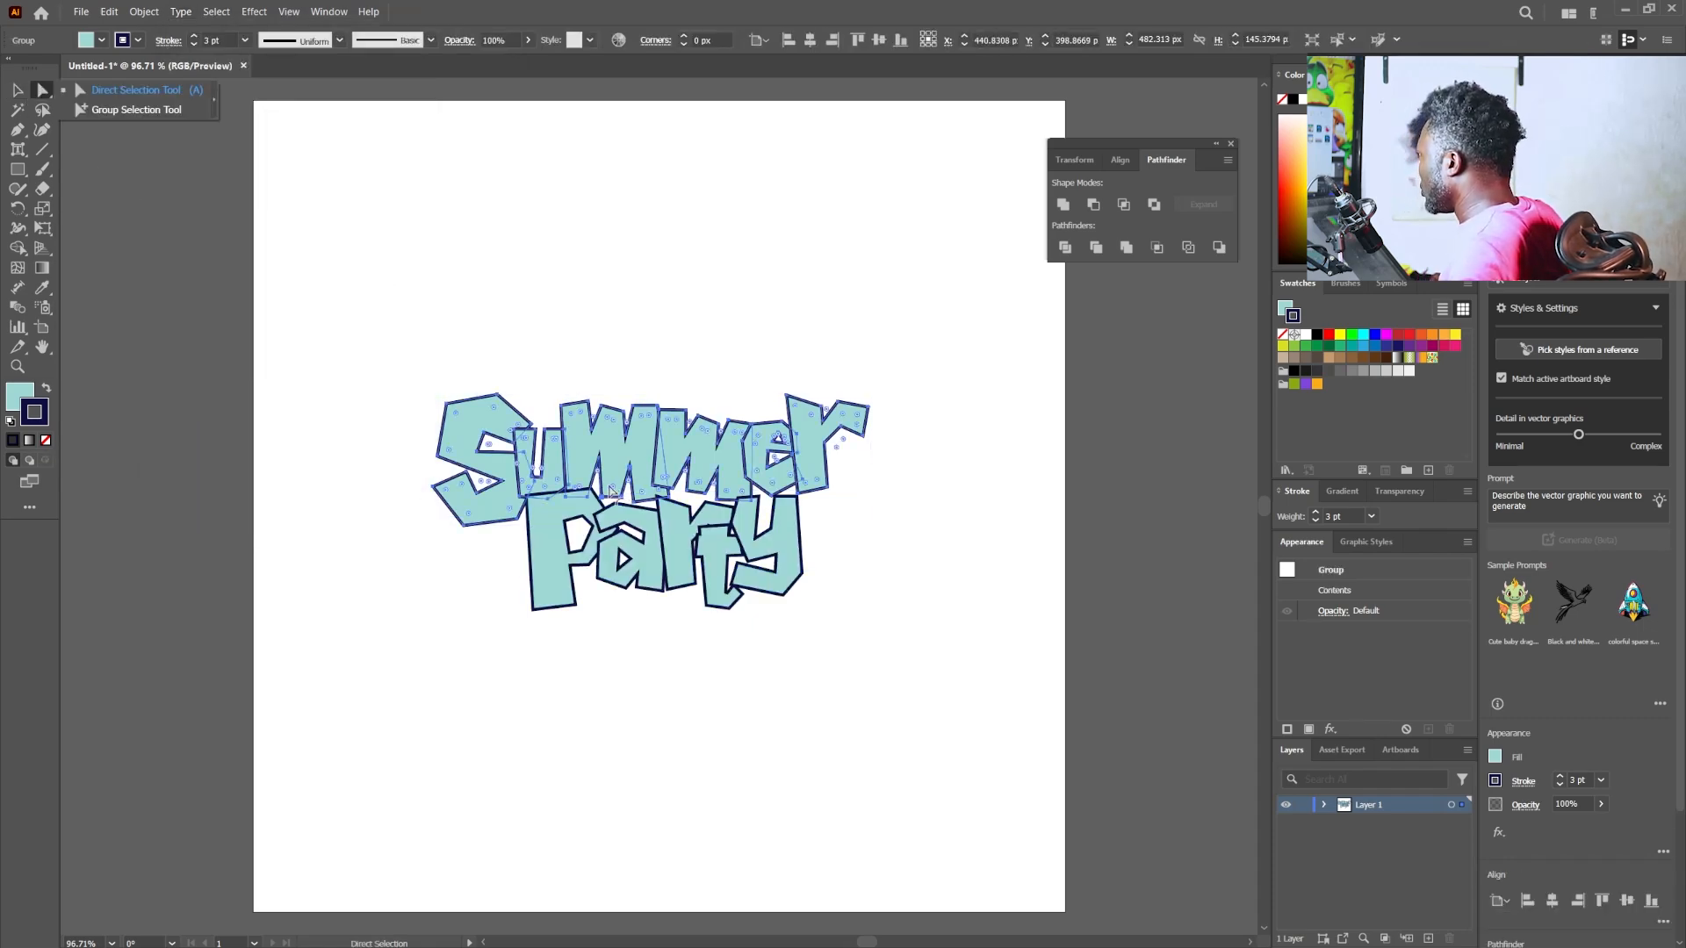
drag(638, 416, 815, 585)
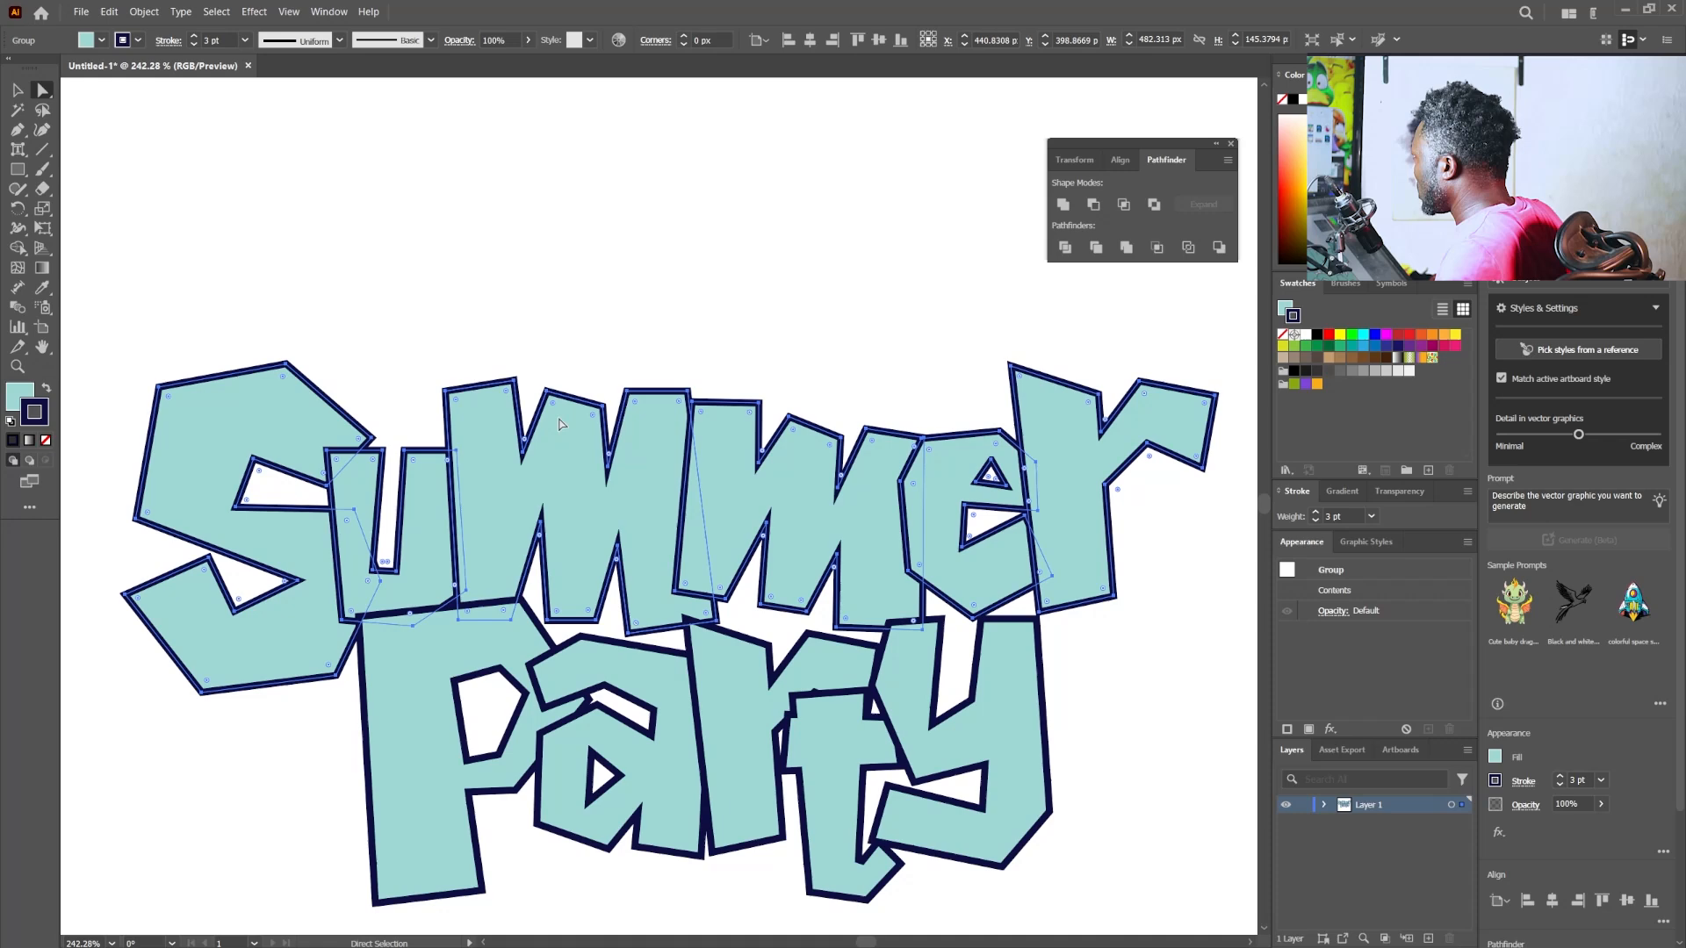
click(560, 345)
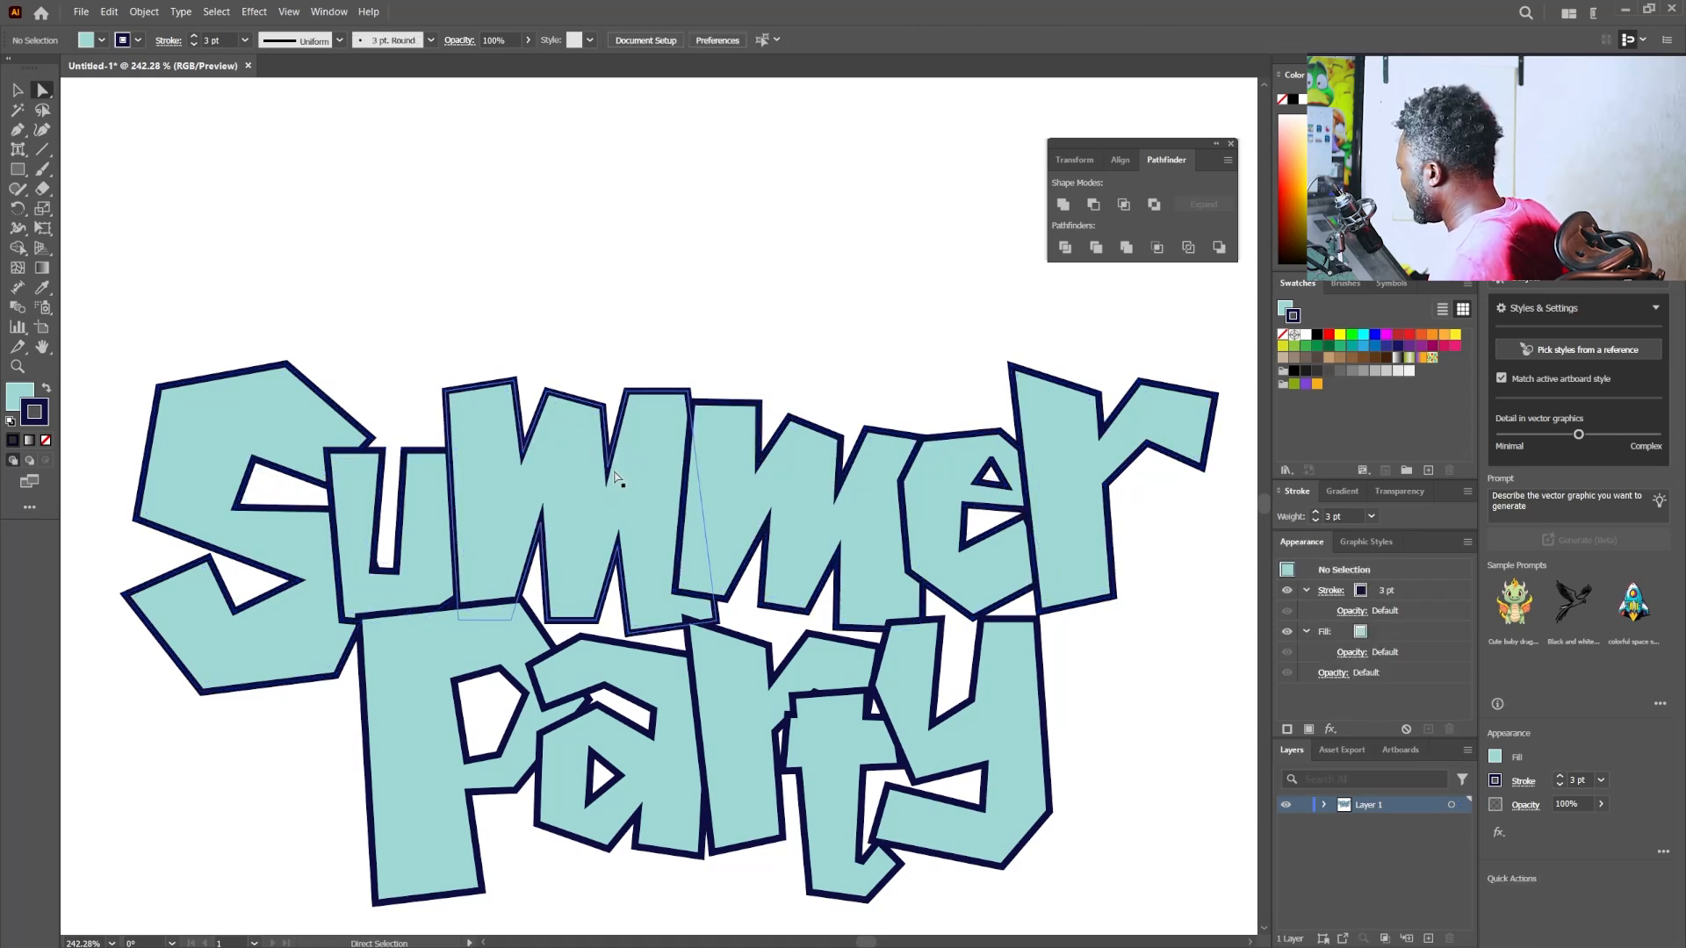
click(608, 474)
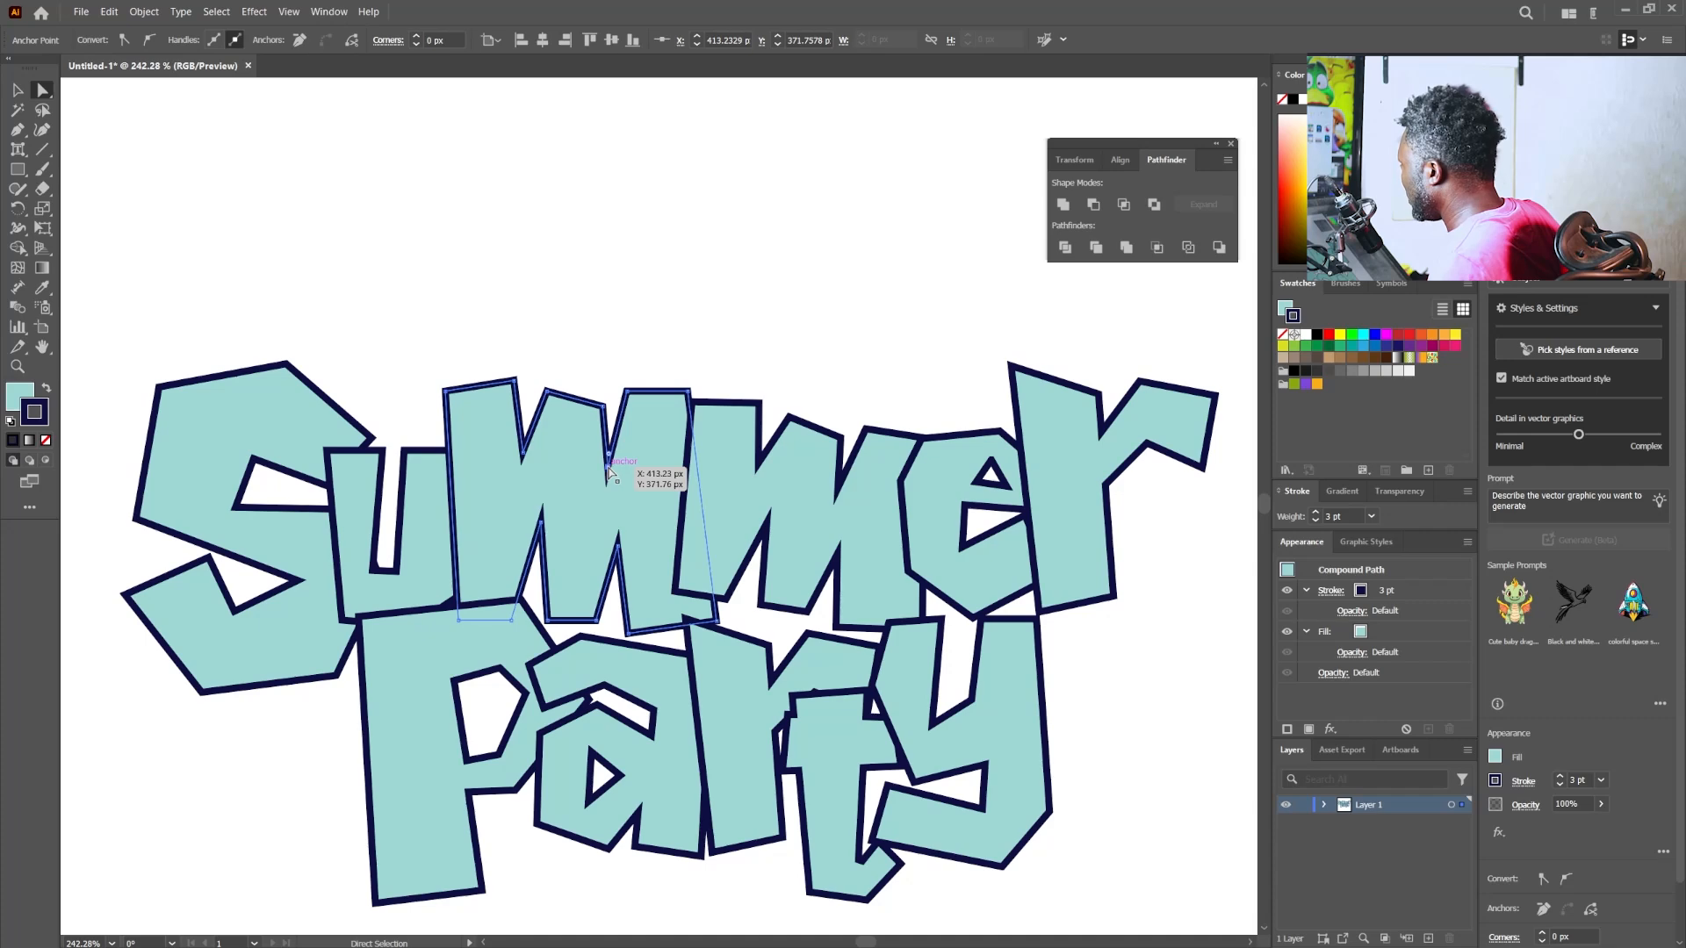
drag(608, 472, 588, 527)
drag(601, 407, 549, 389)
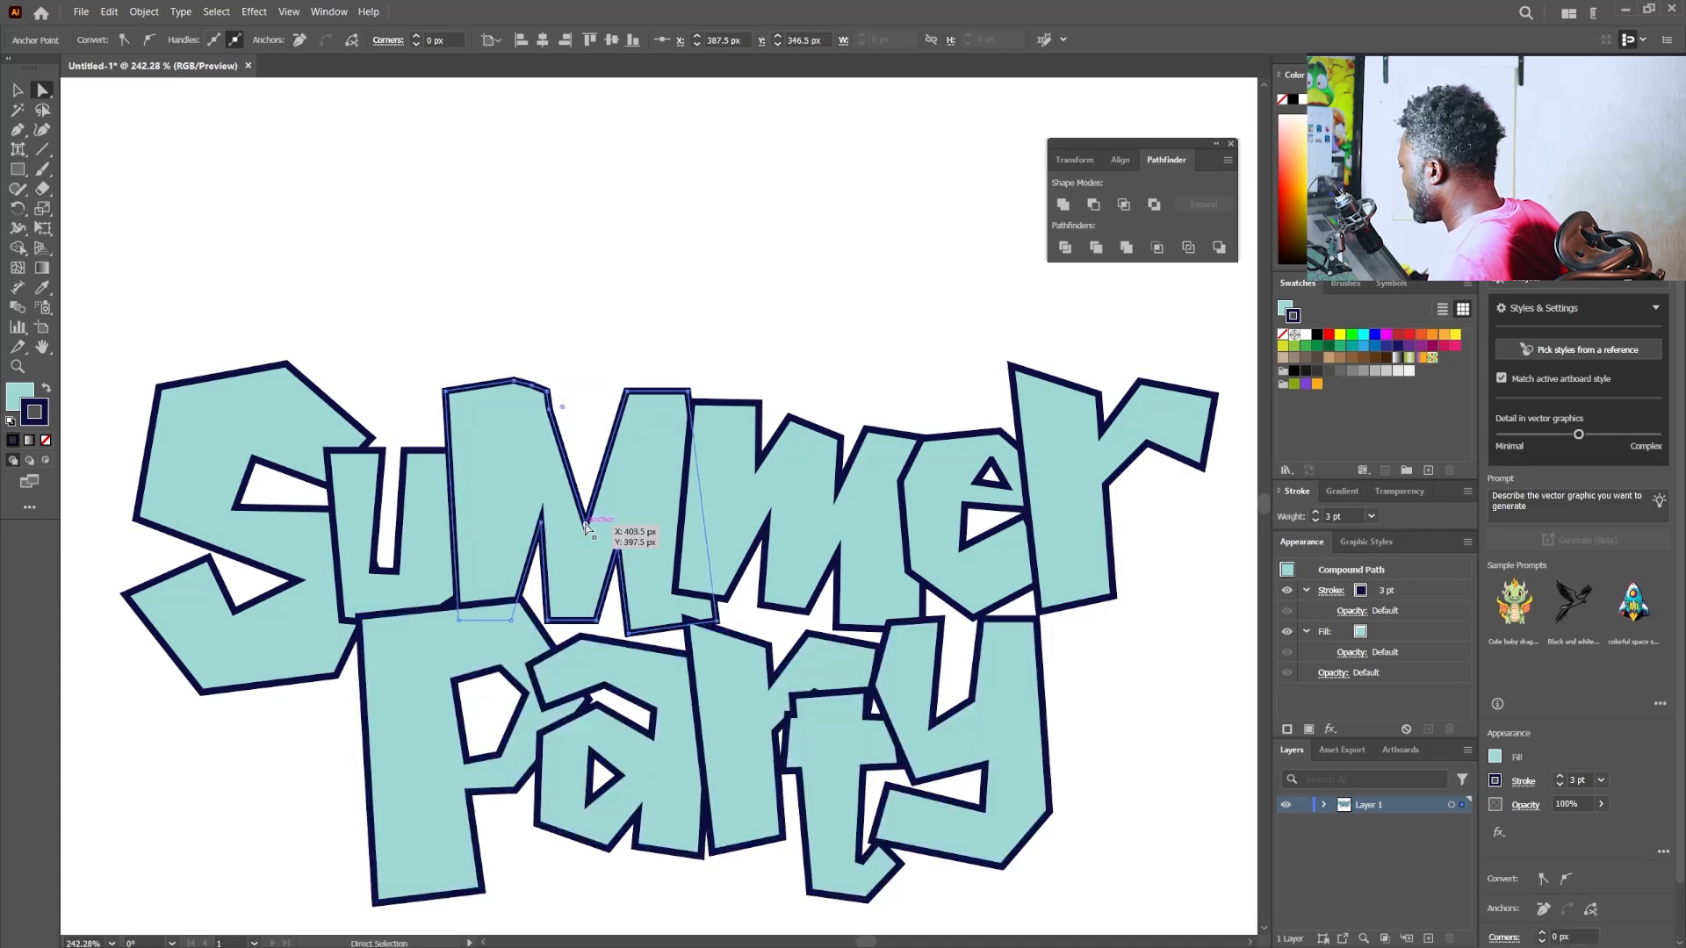
drag(584, 525, 576, 488)
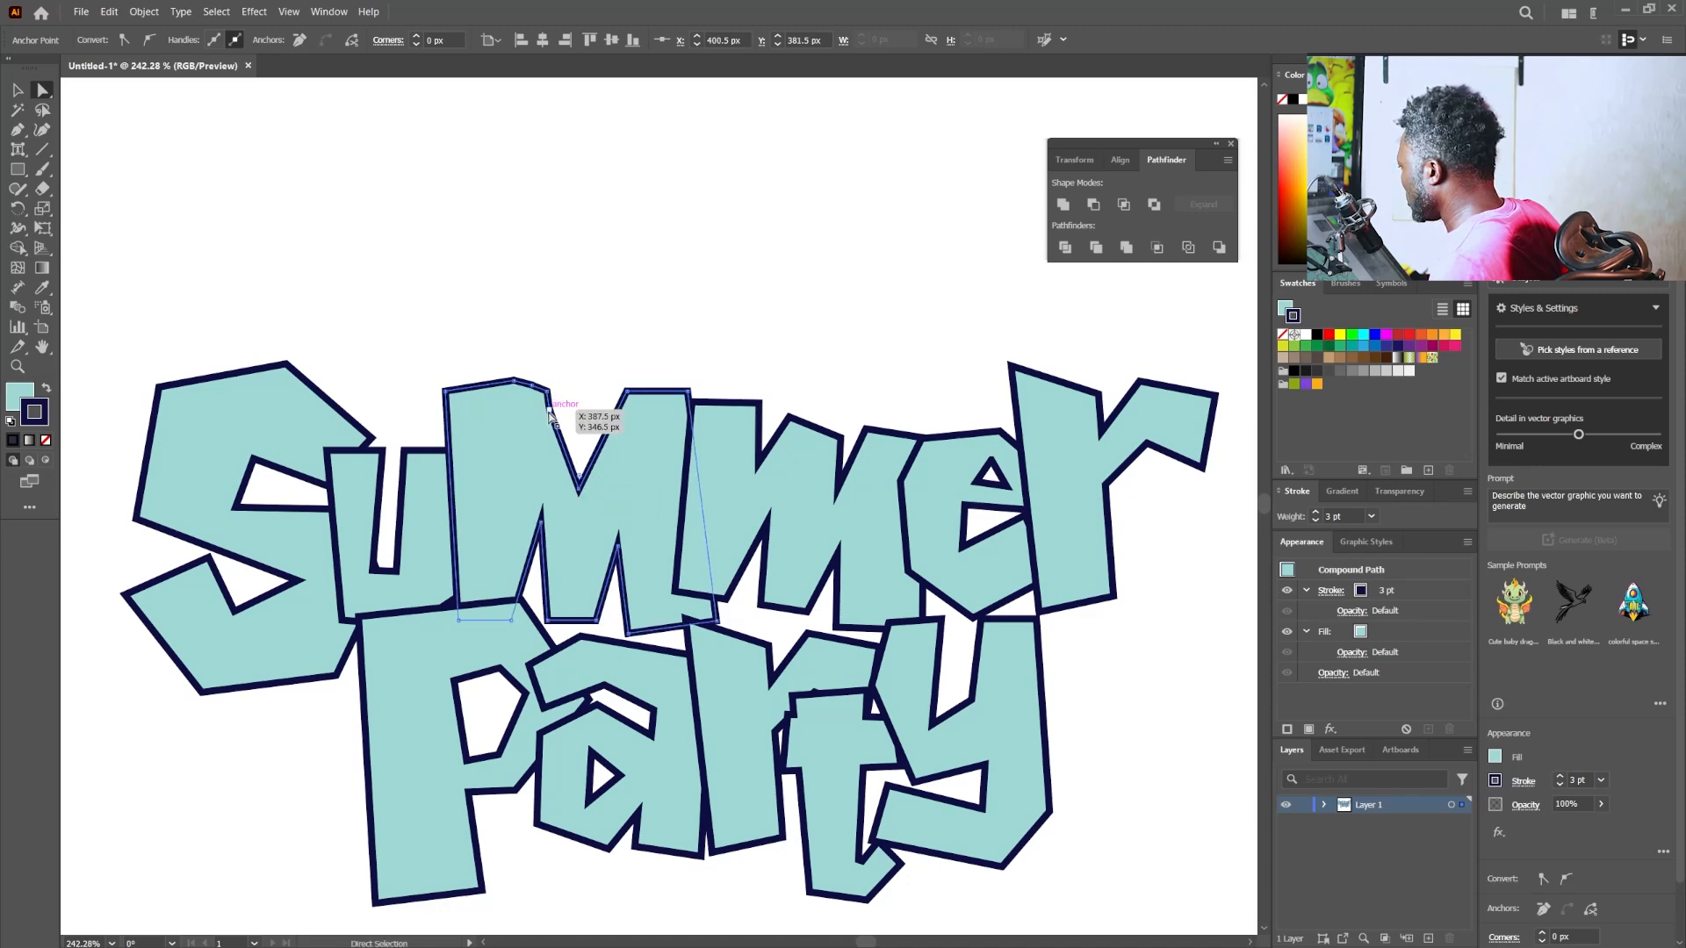
drag(548, 411, 551, 407)
- Delete the two extra anchor points beside the first "m"'s notch, nudge the notch upward and widen the top of its right stem
click(17, 129)
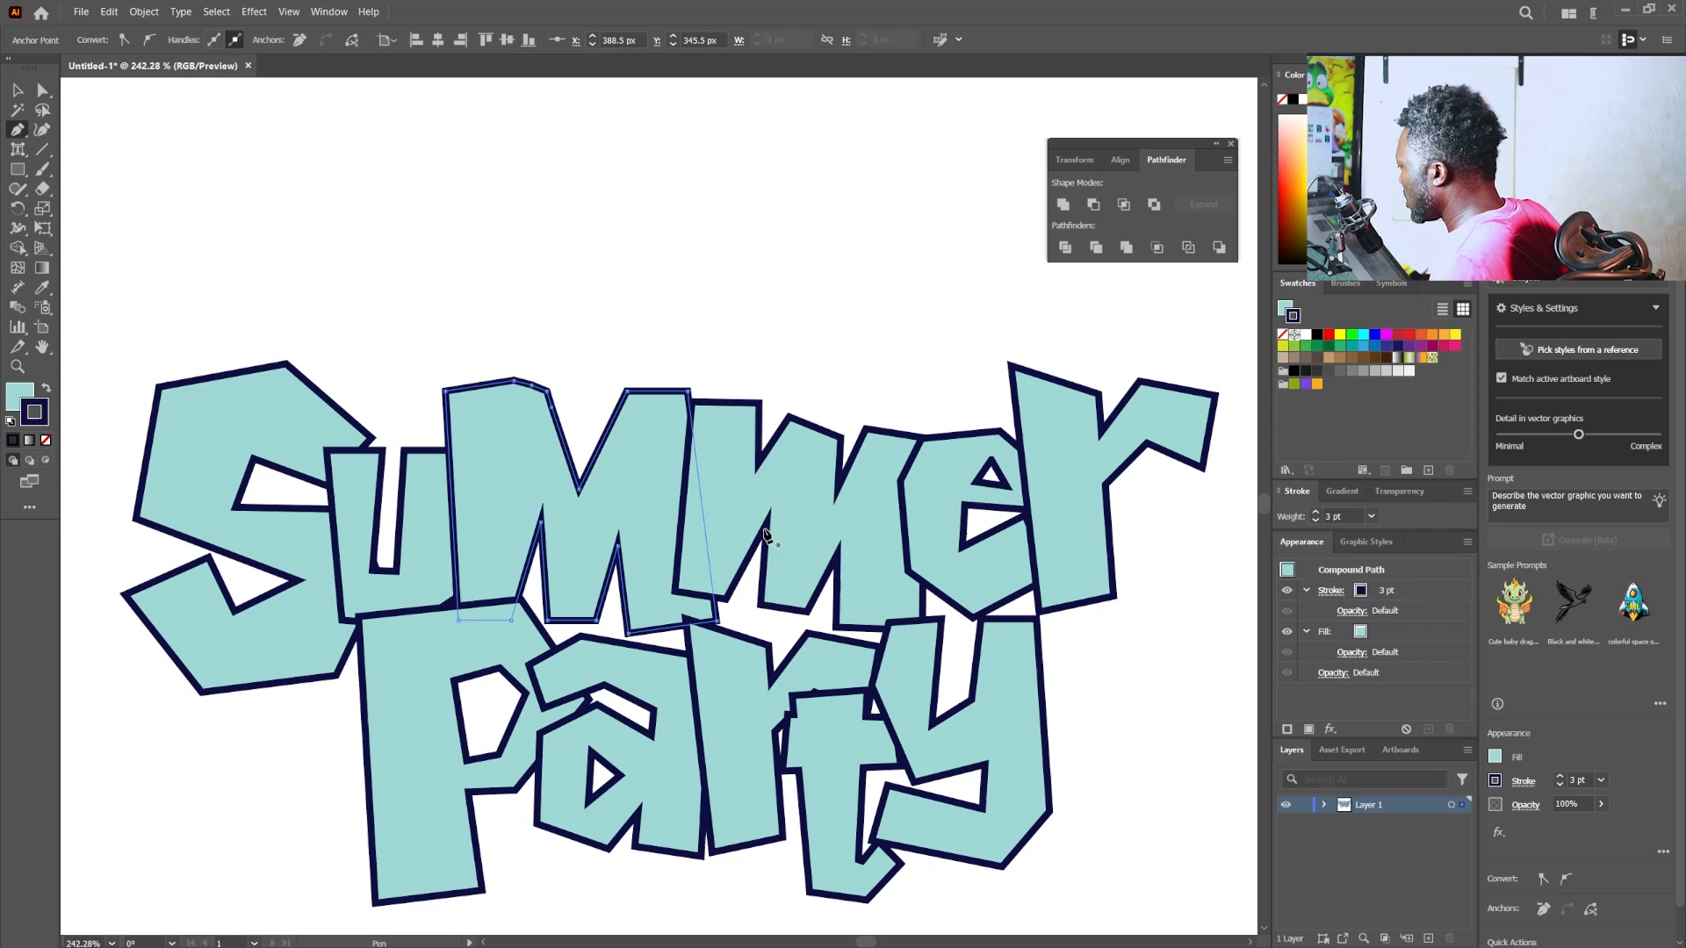
click(550, 408)
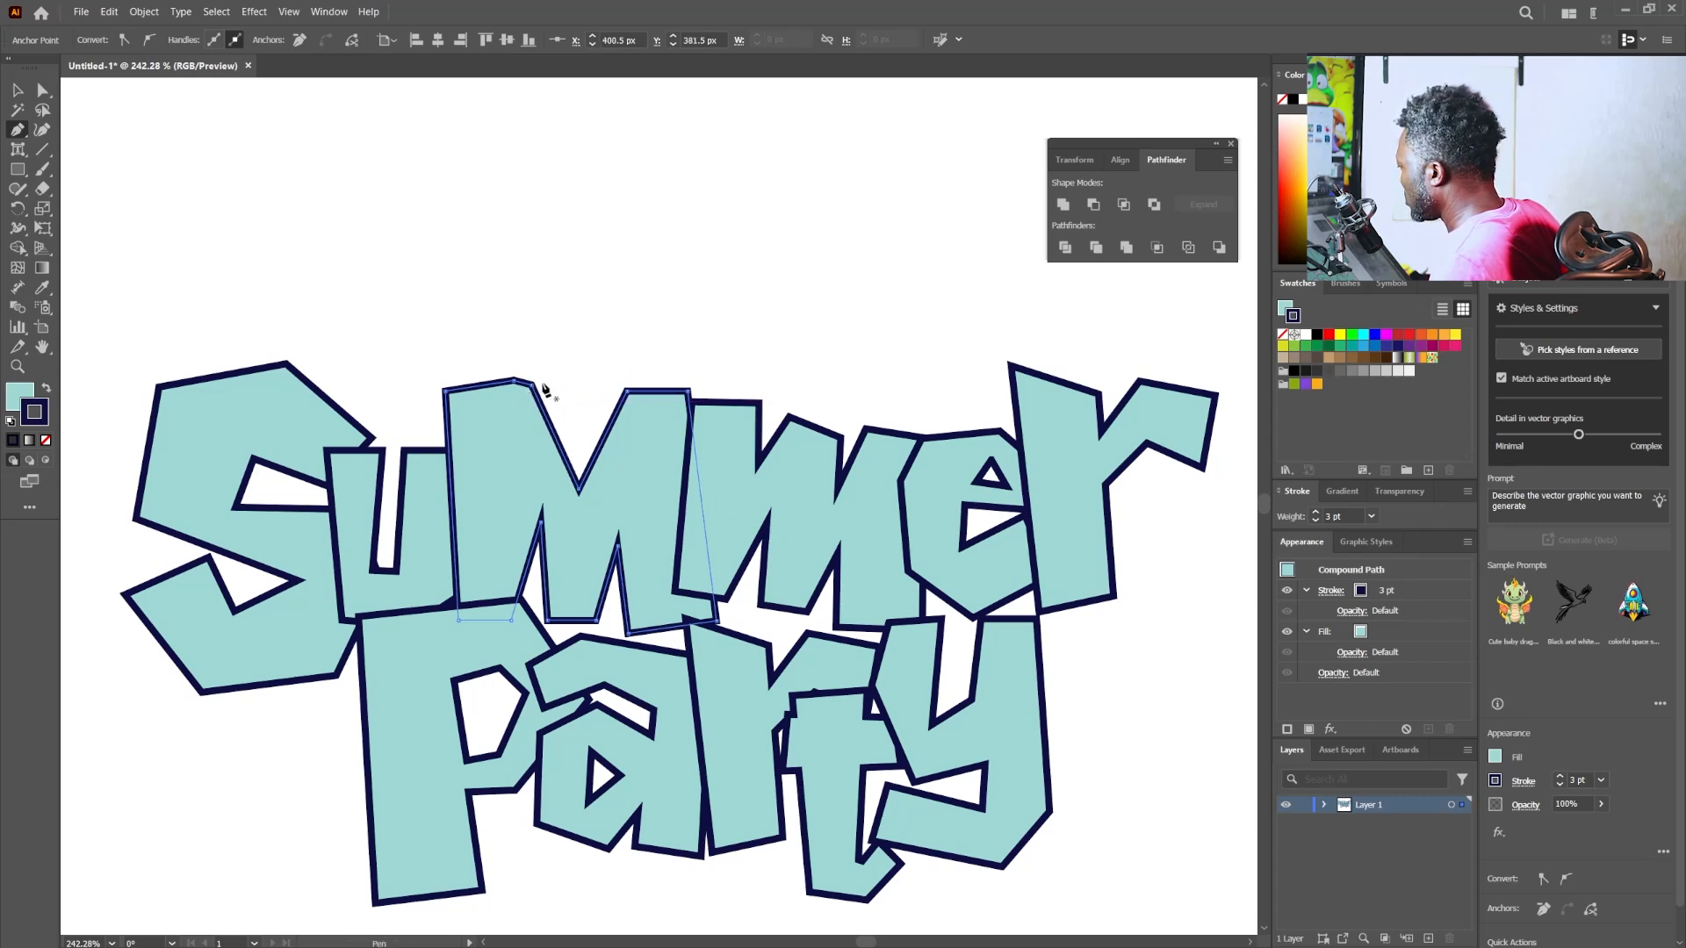
click(534, 386)
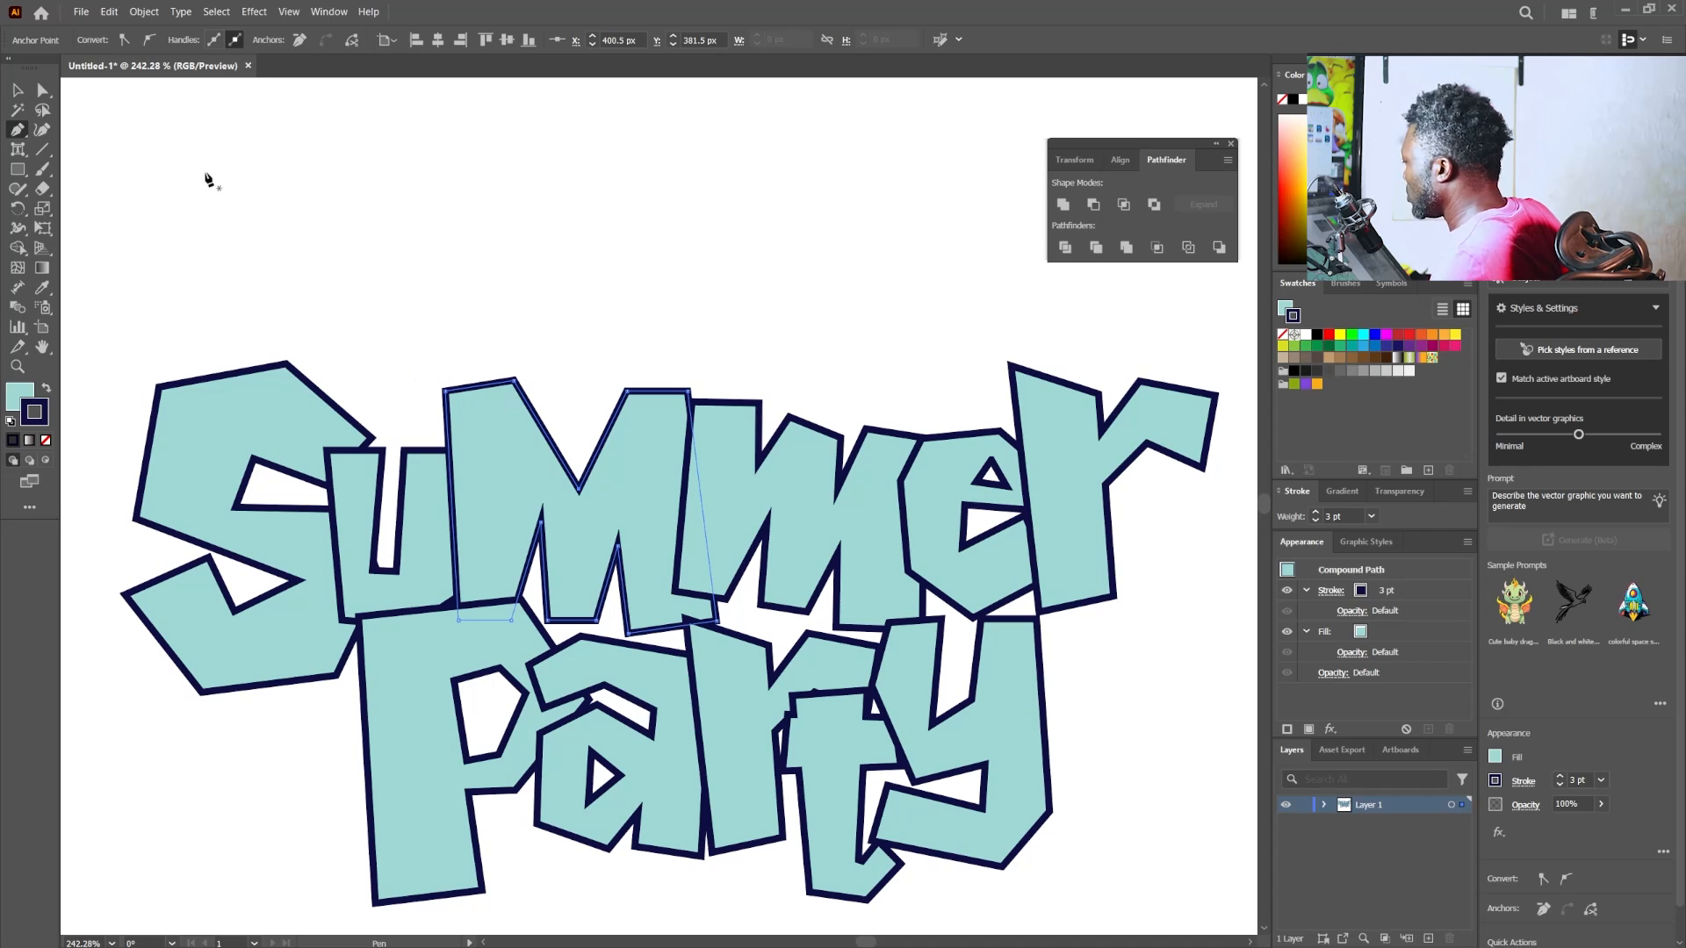
click(42, 90)
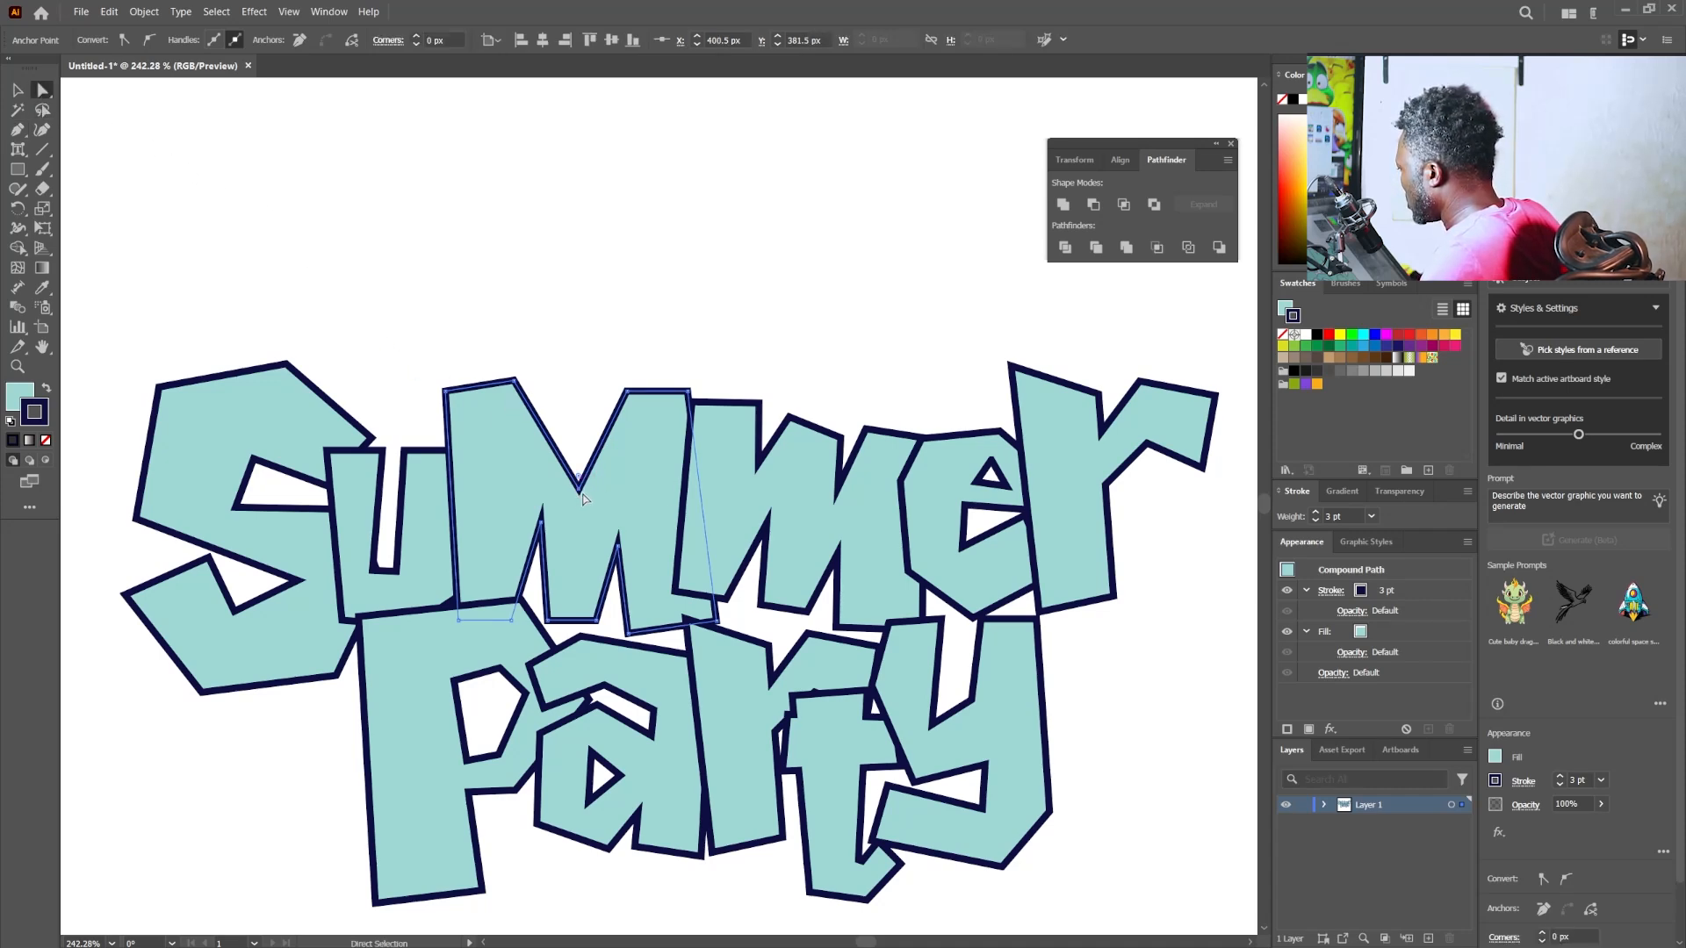
drag(579, 483, 578, 472)
drag(628, 392, 600, 392)
- Reshape the second "m" of "Summer" into a matching capital-style M with one central V notch, and deselect it
click(754, 504)
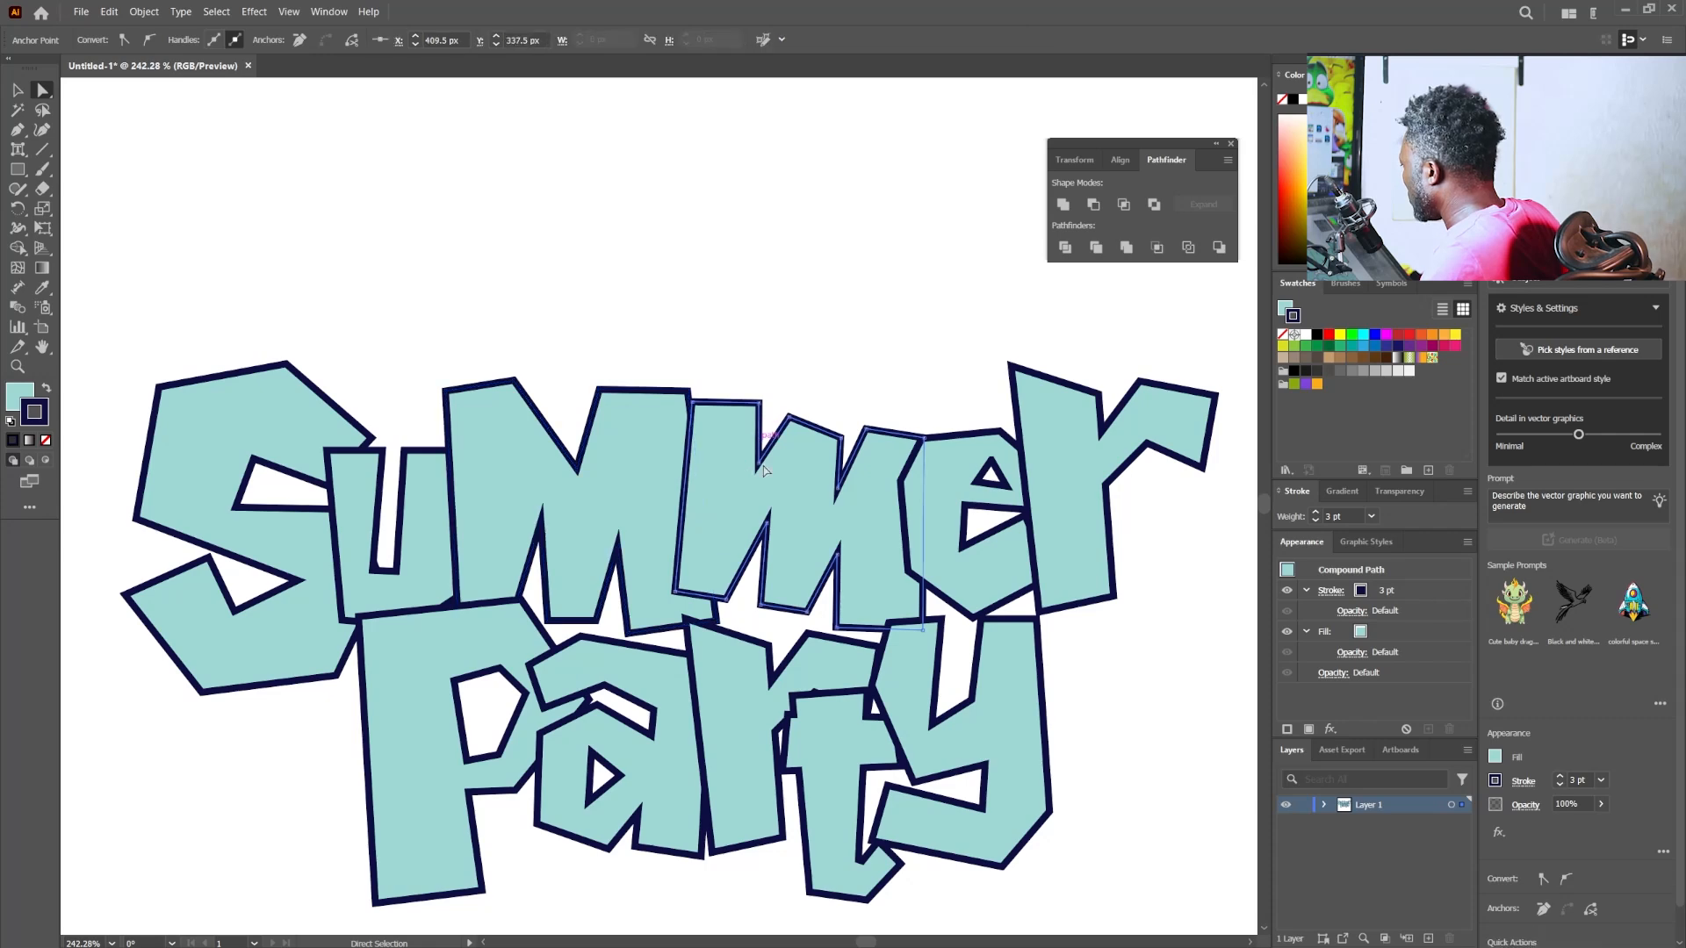
click(844, 443)
drag(844, 443, 811, 518)
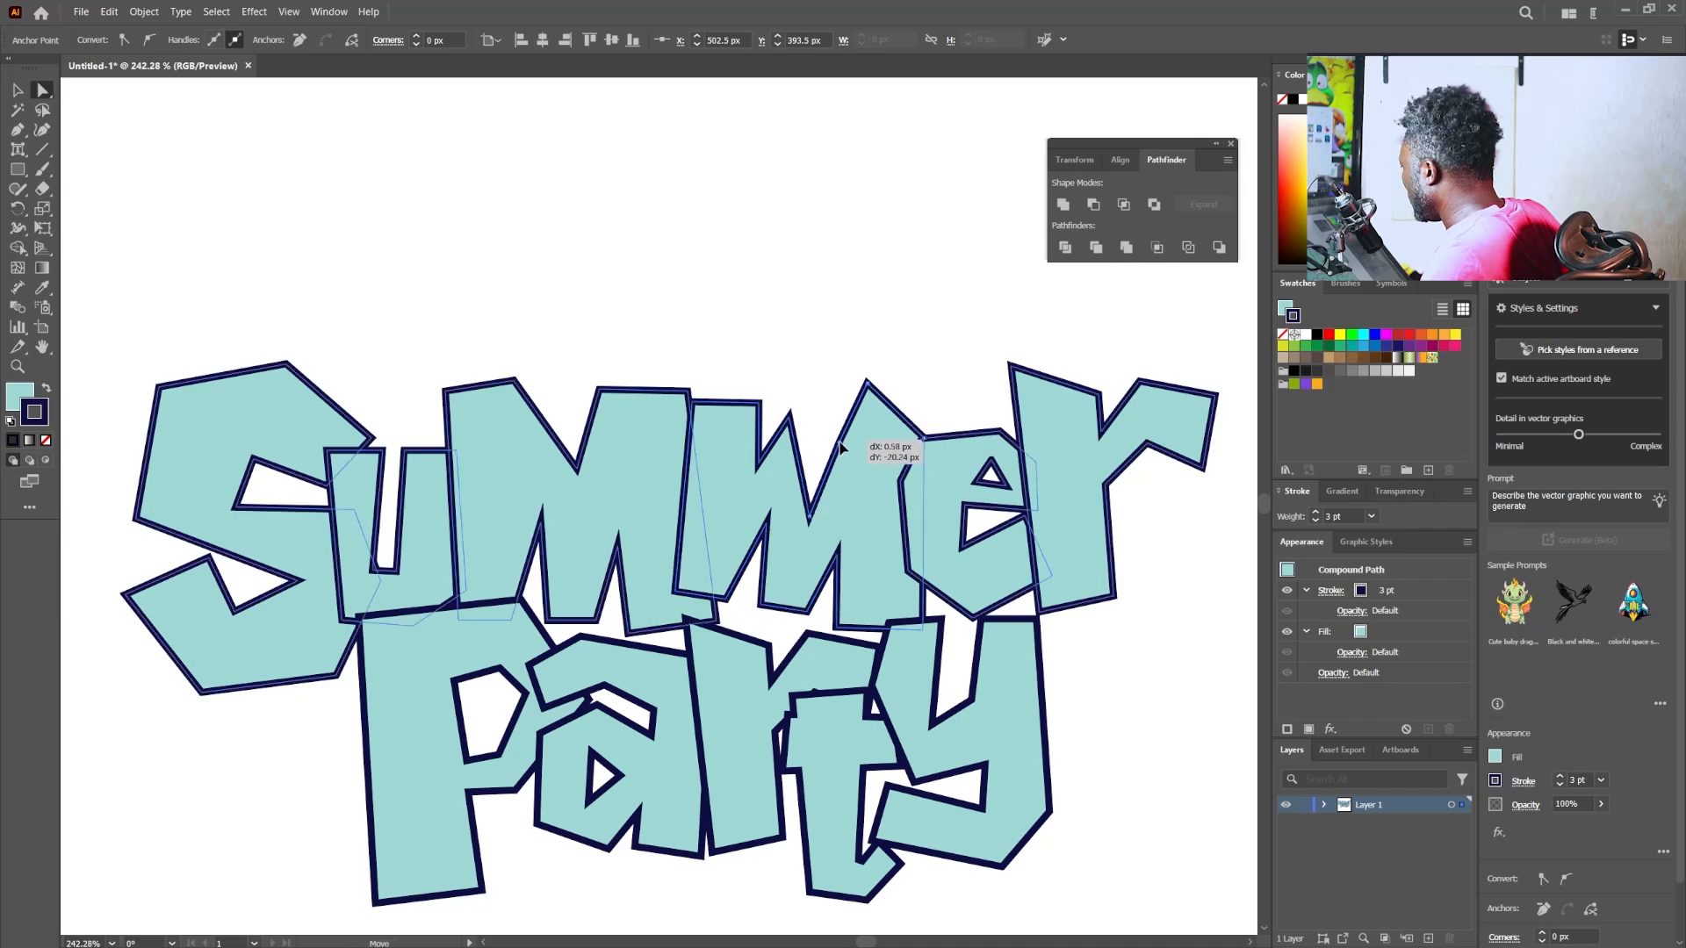
click(841, 485)
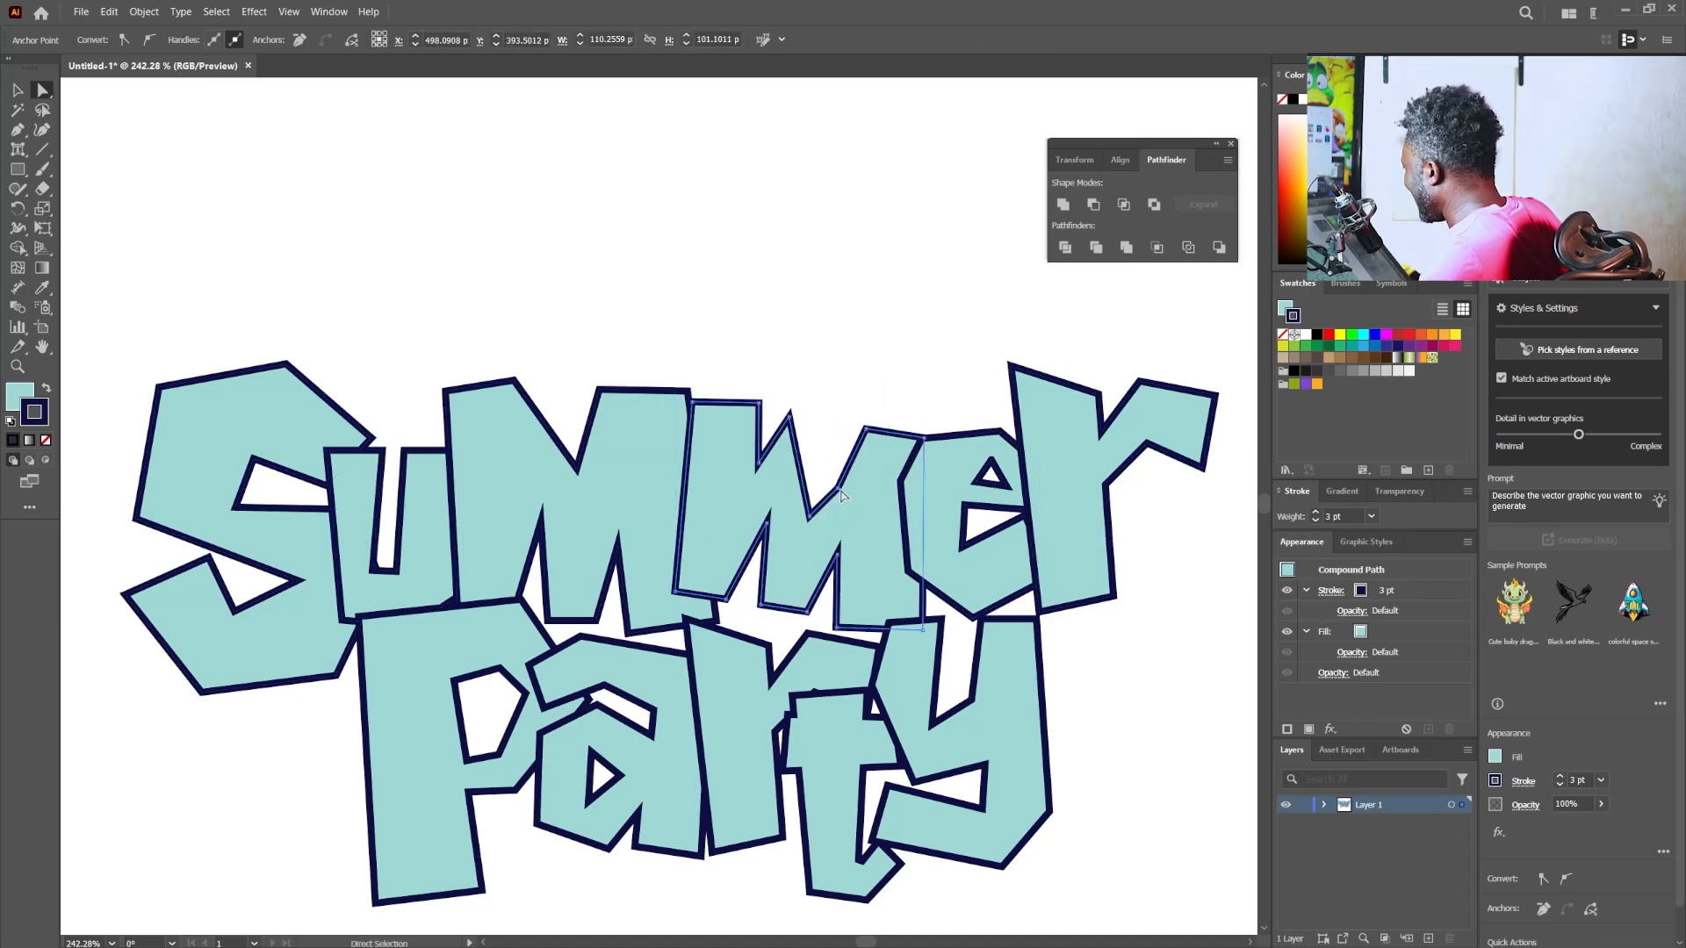
drag(840, 491, 845, 428)
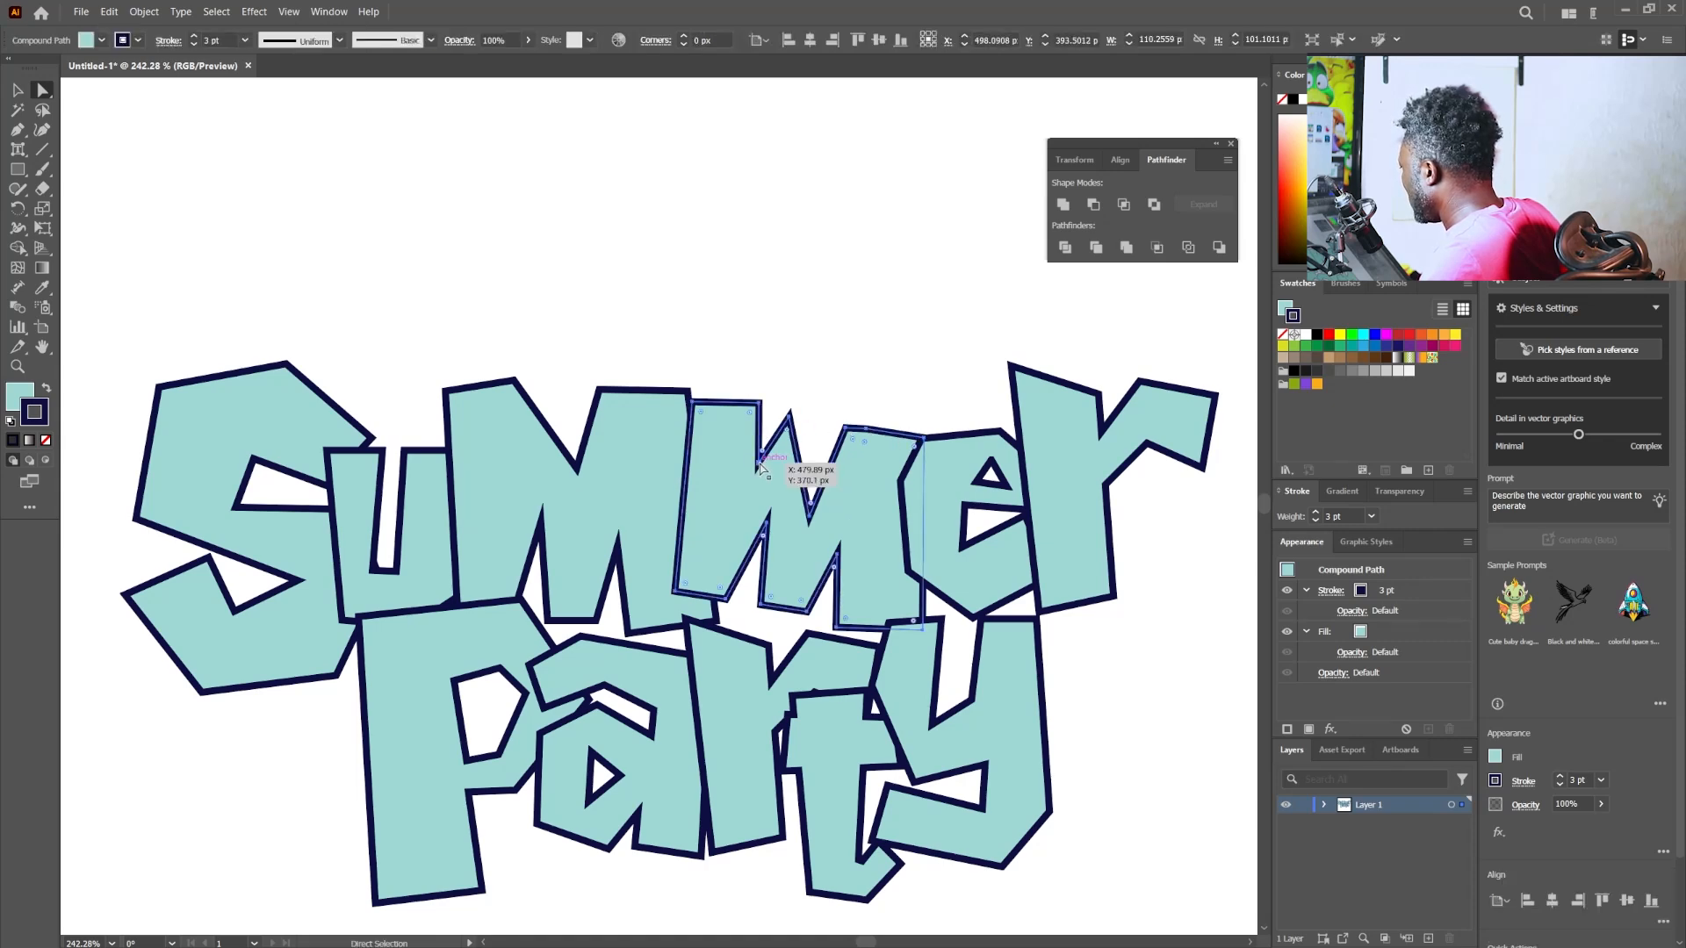
mouse_move(760, 464)
mouse_down()
mouse_move(791, 417)
mouse_move(780, 429)
mouse_up()
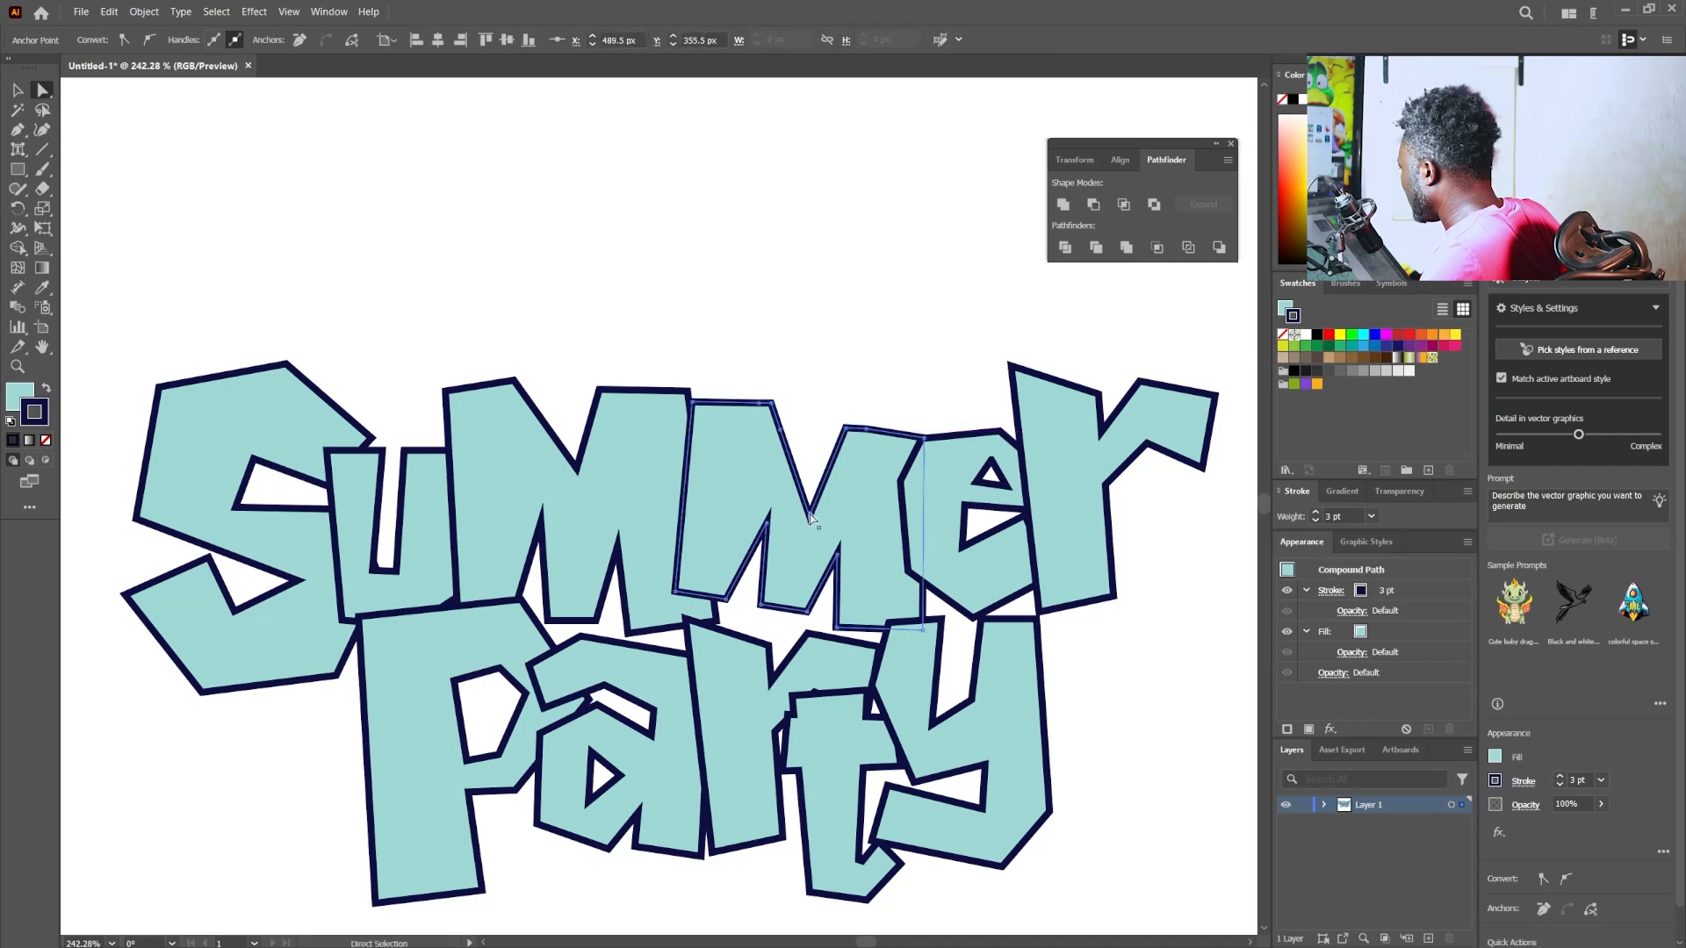
mouse_move(811, 518)
mouse_down()
mouse_move(783, 452)
mouse_move(811, 503)
mouse_up()
click(16, 90)
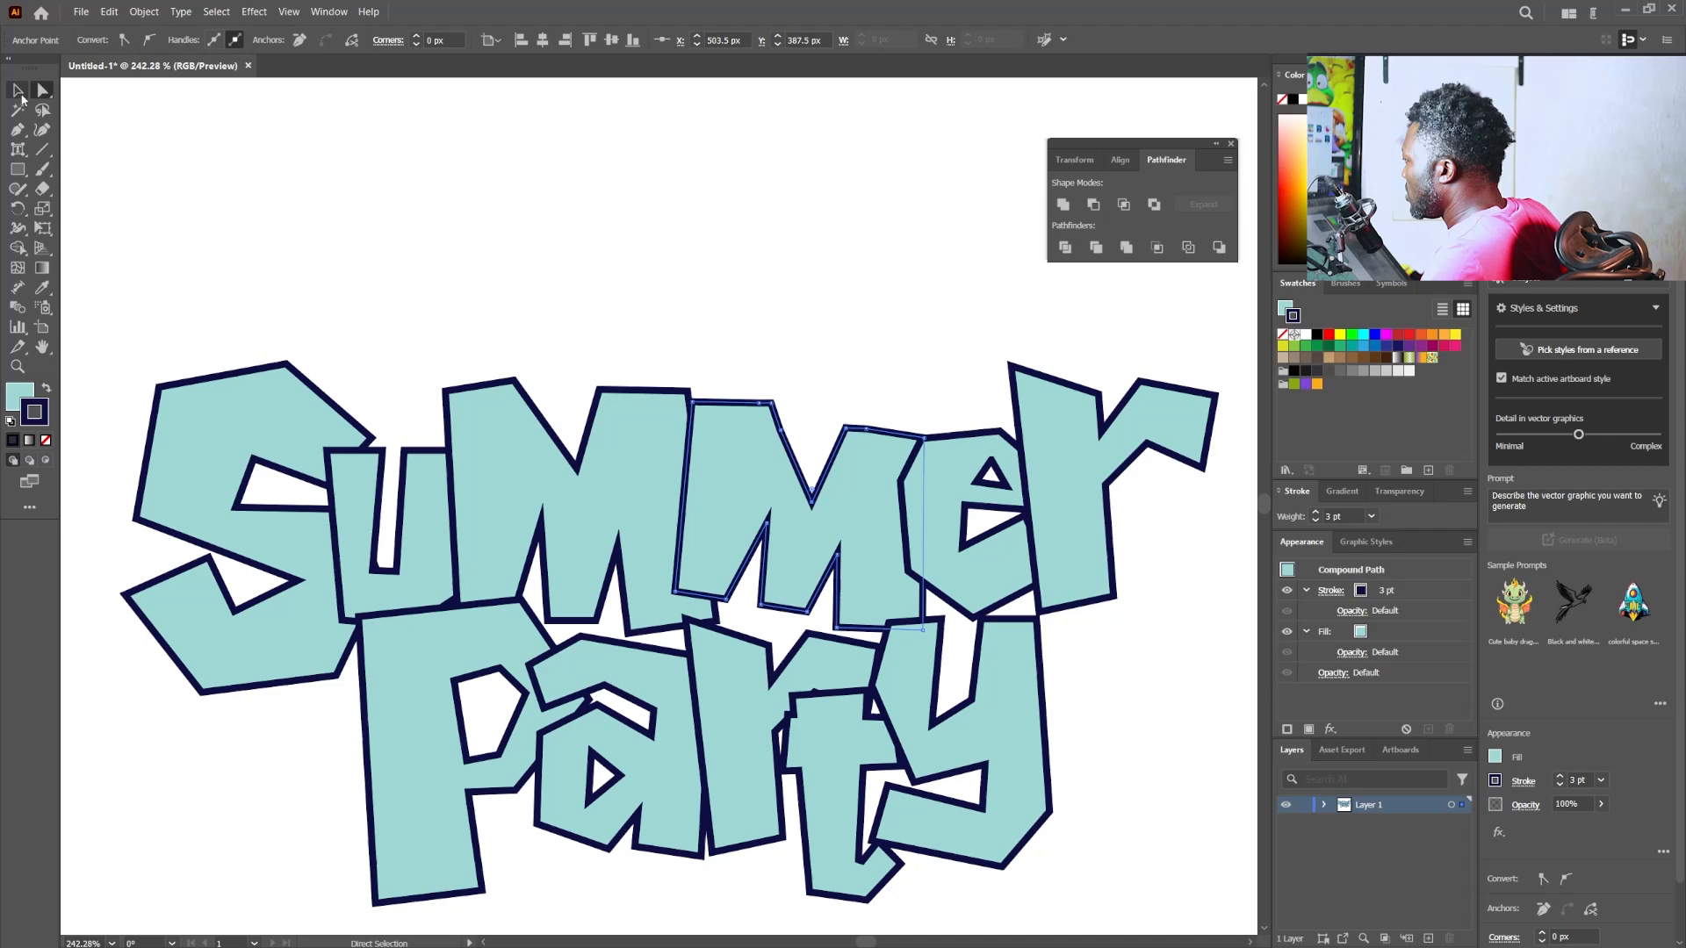
click(365, 233)
- Check the current stroke colour in the Color Picker without changing it
drag(729, 513, 628, 487)
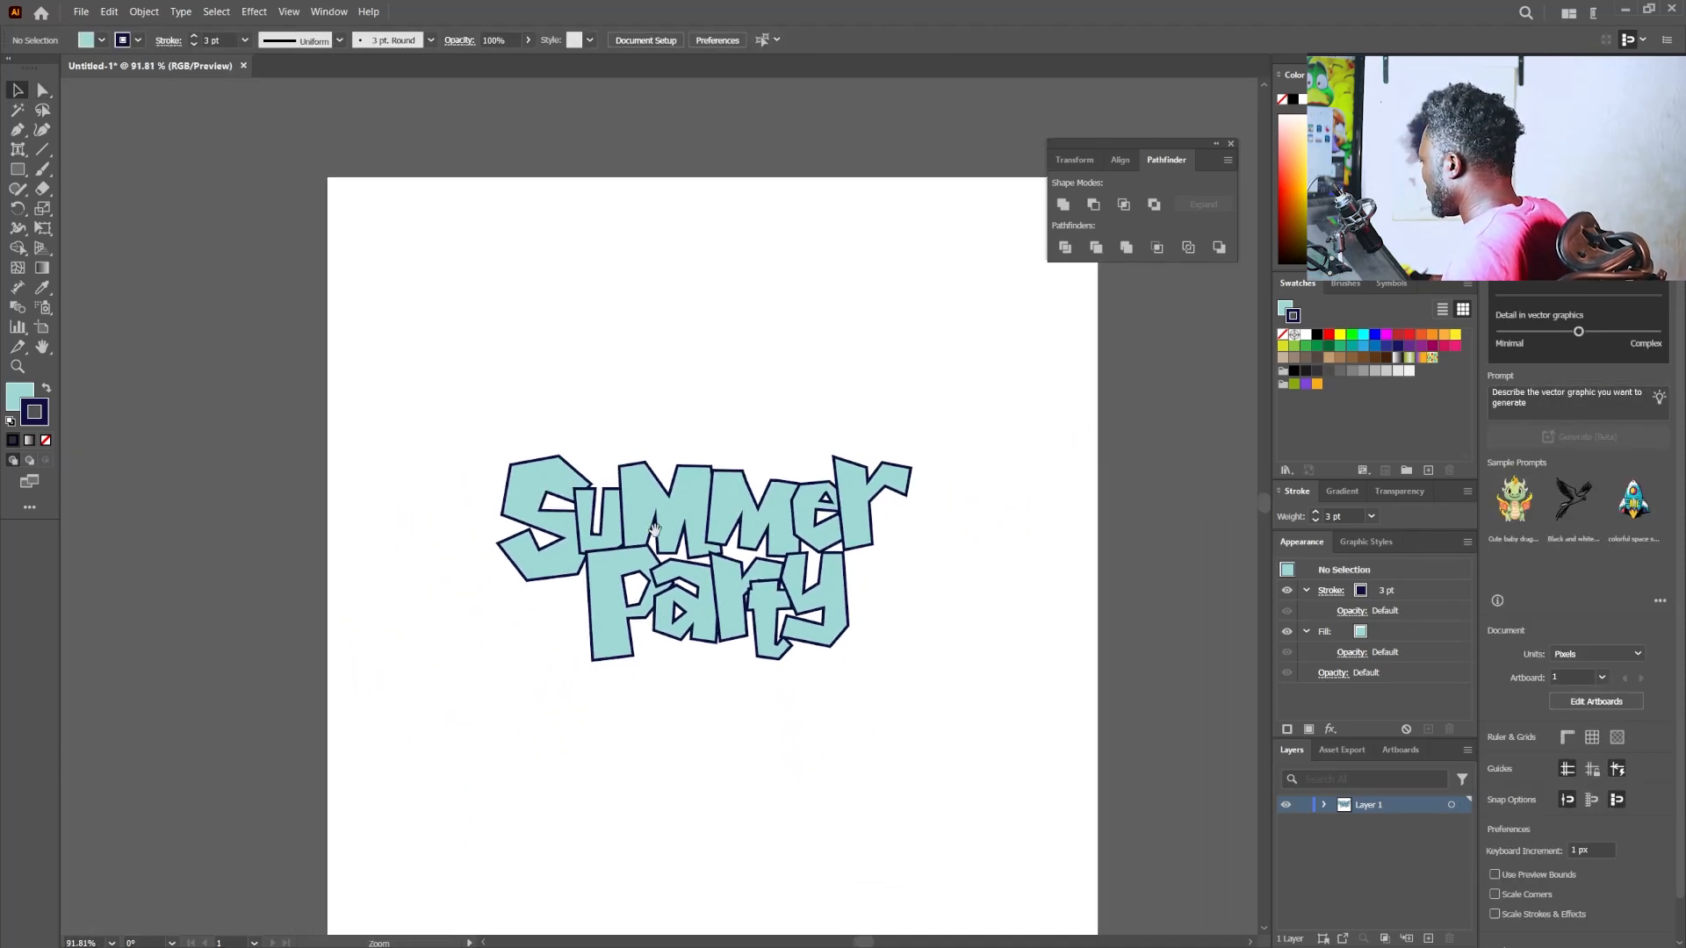
drag(782, 461, 726, 433)
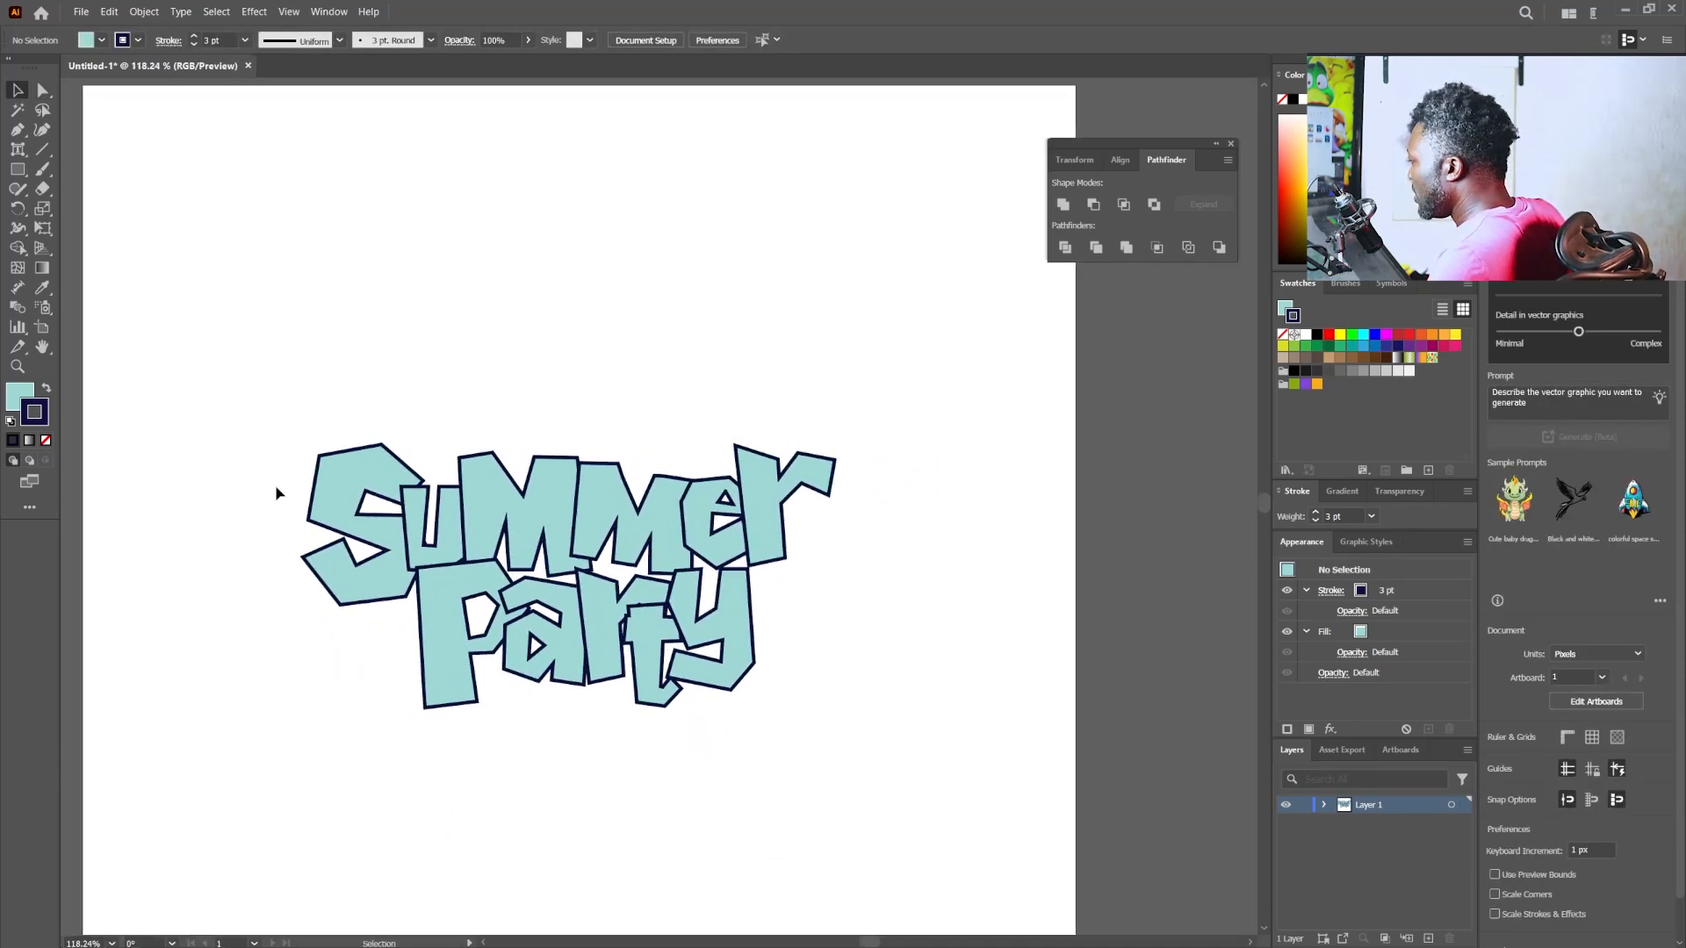
double_click(35, 409)
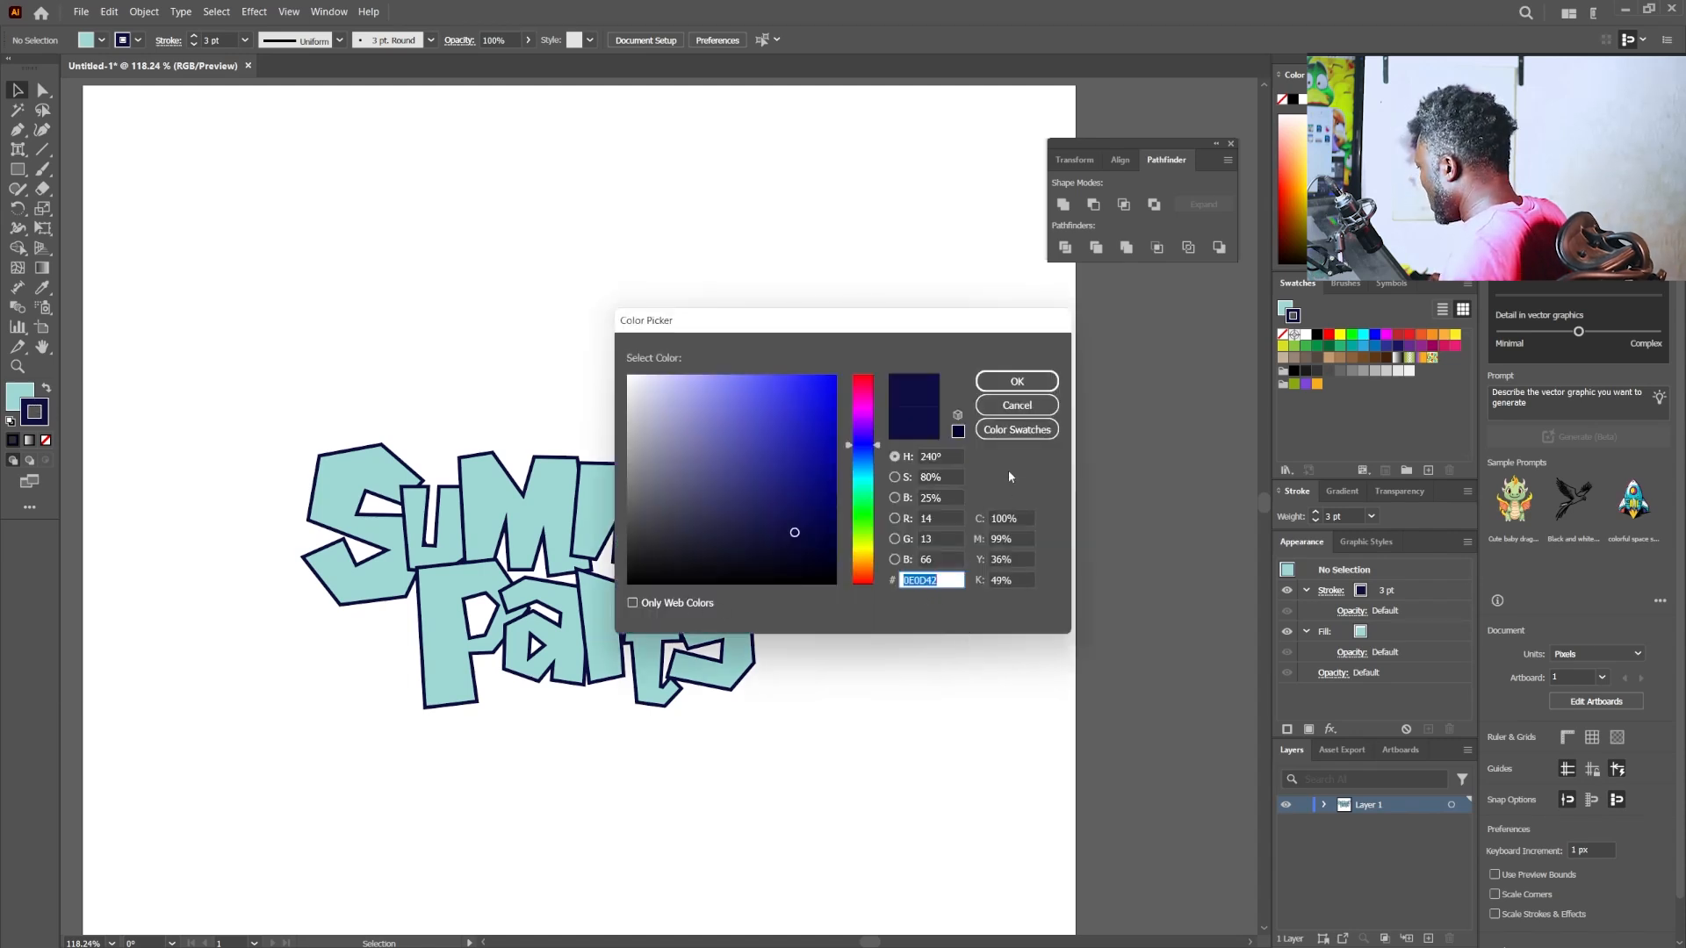
click(1017, 381)
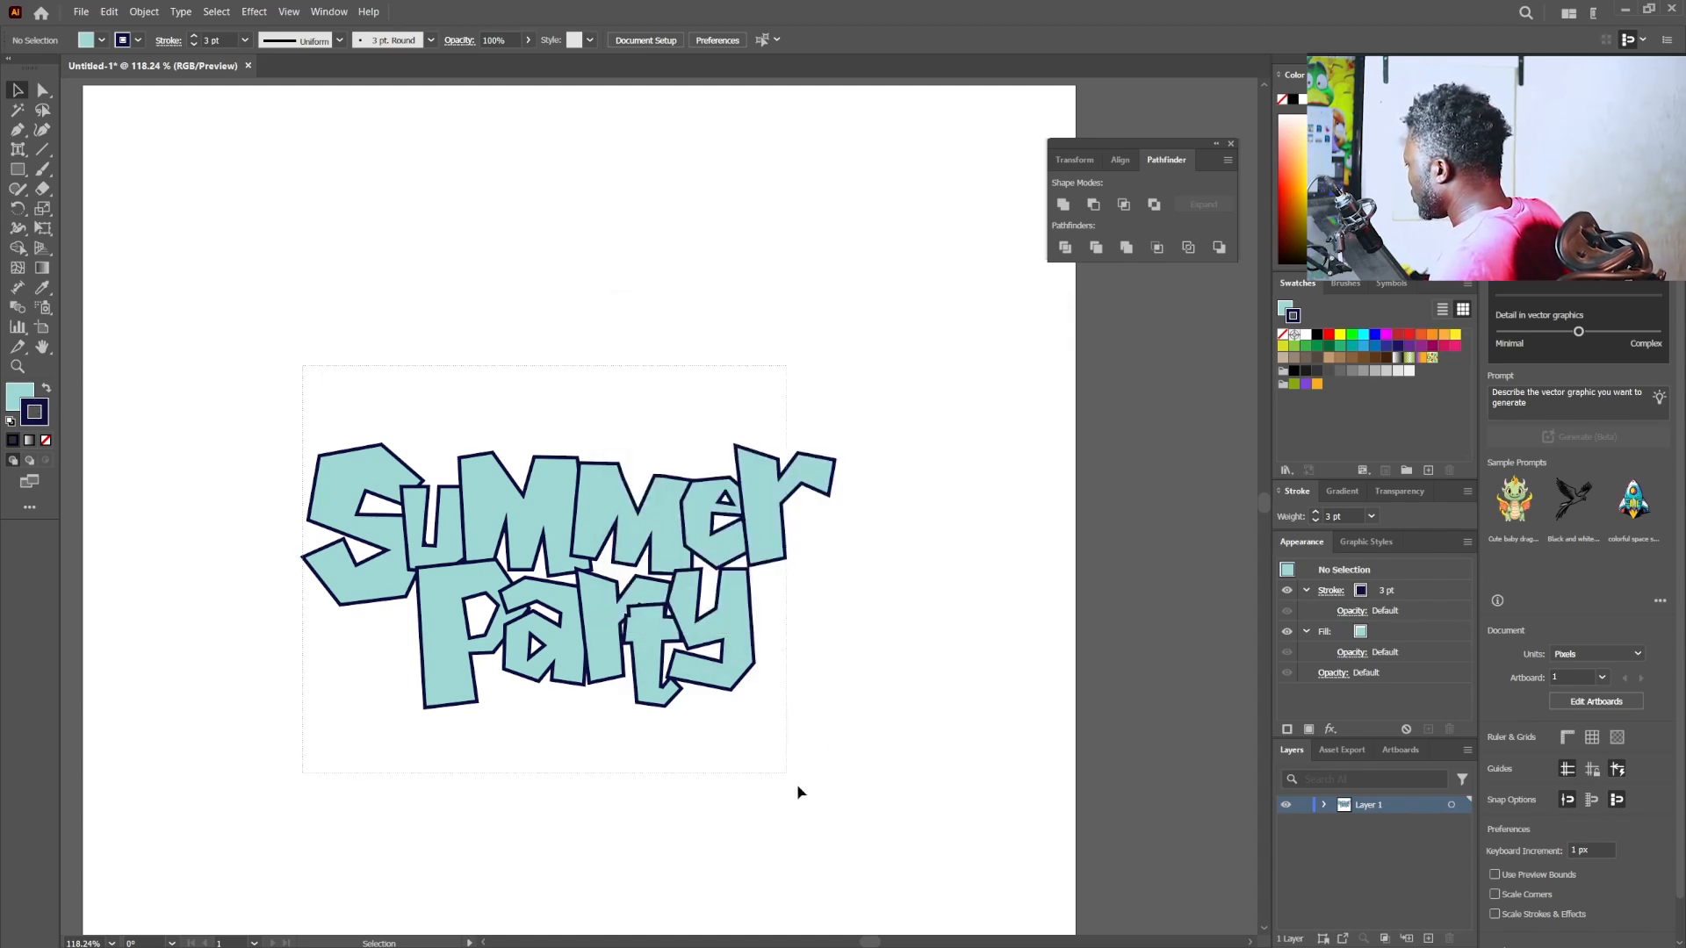
- Convert the remaining "Party" text to outlines and place a duplicate of the whole lettering at the artboard's upper right
key(ctrl+a)
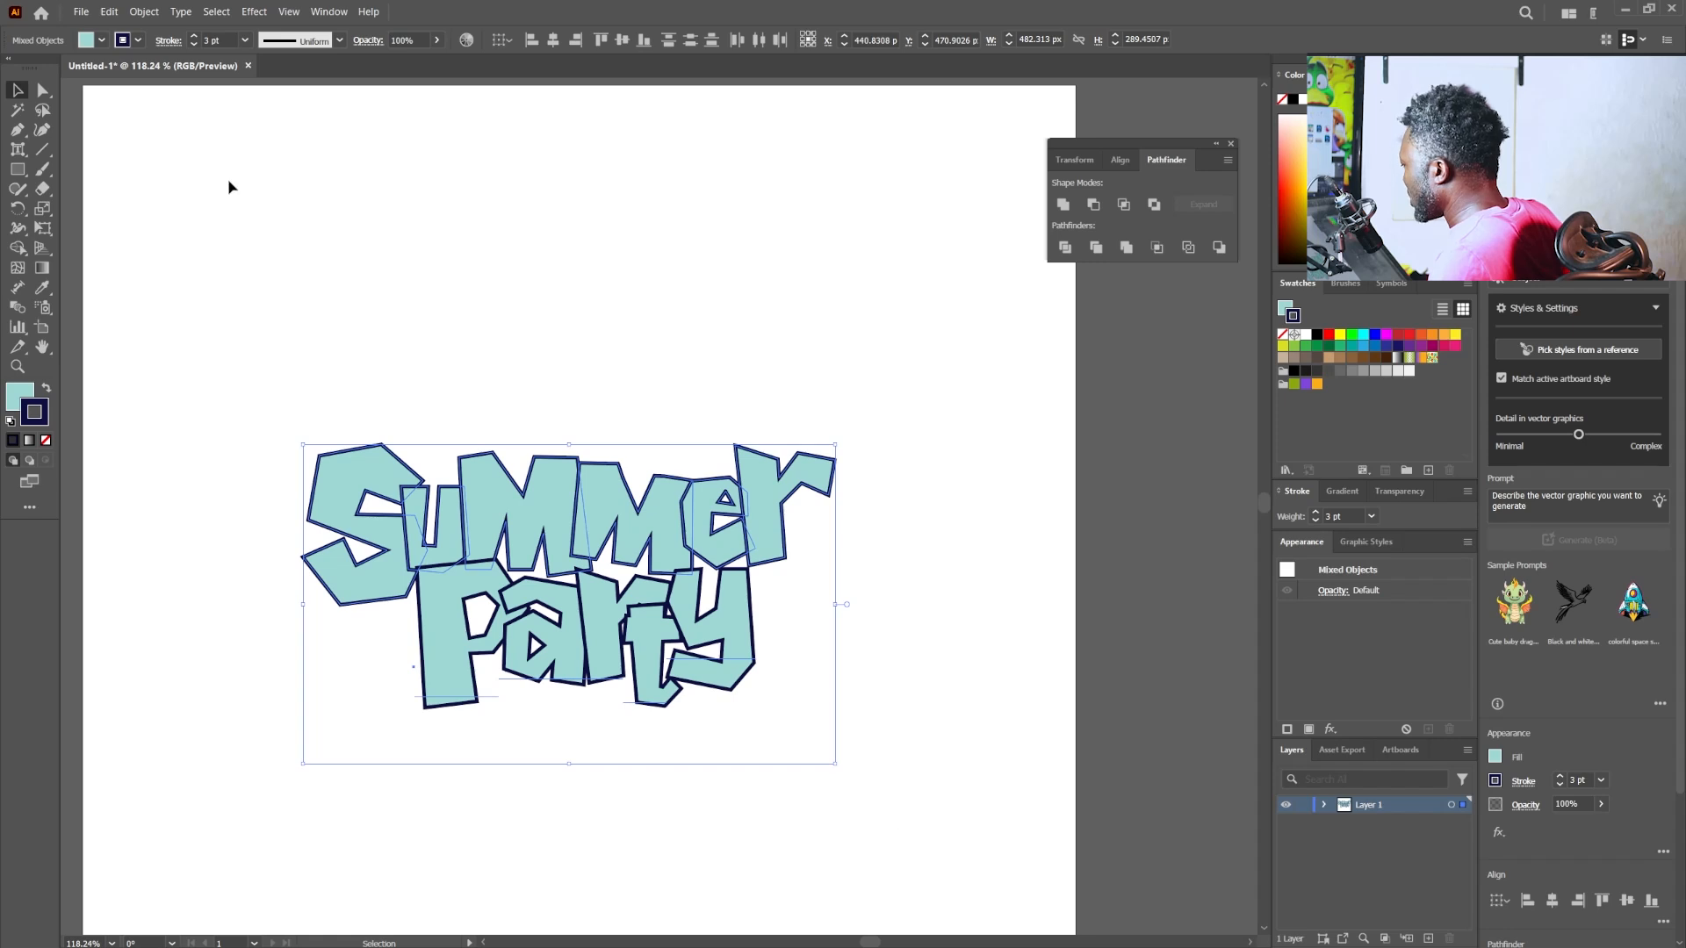
click(180, 12)
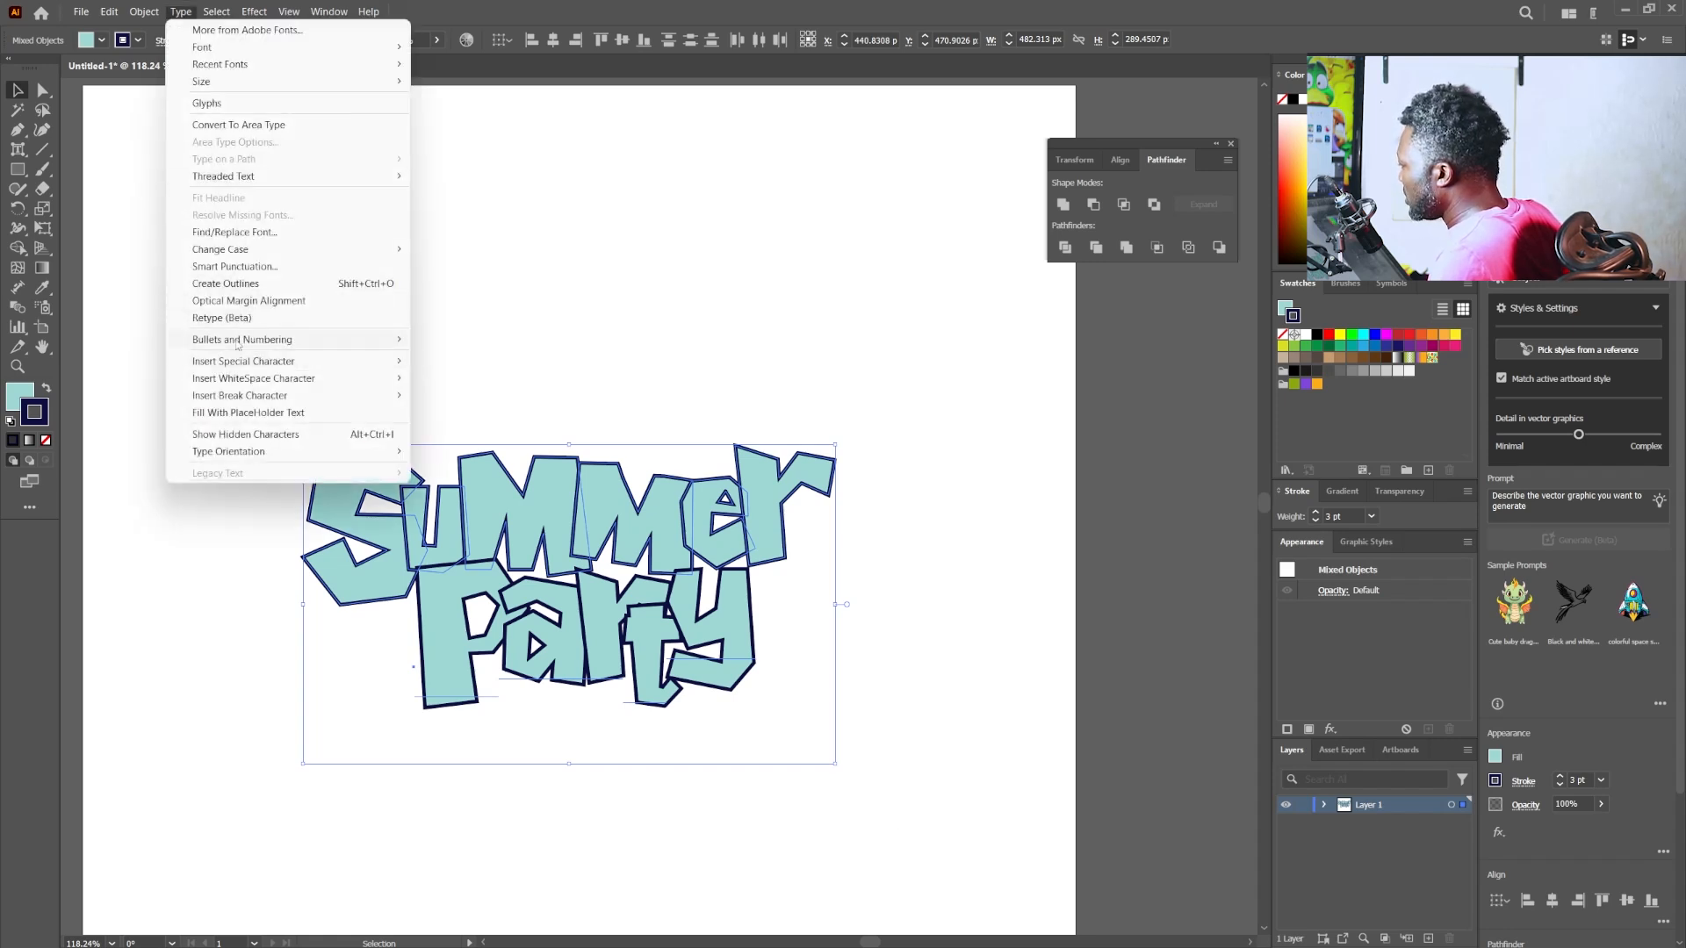
click(226, 284)
drag(565, 477, 779, 222)
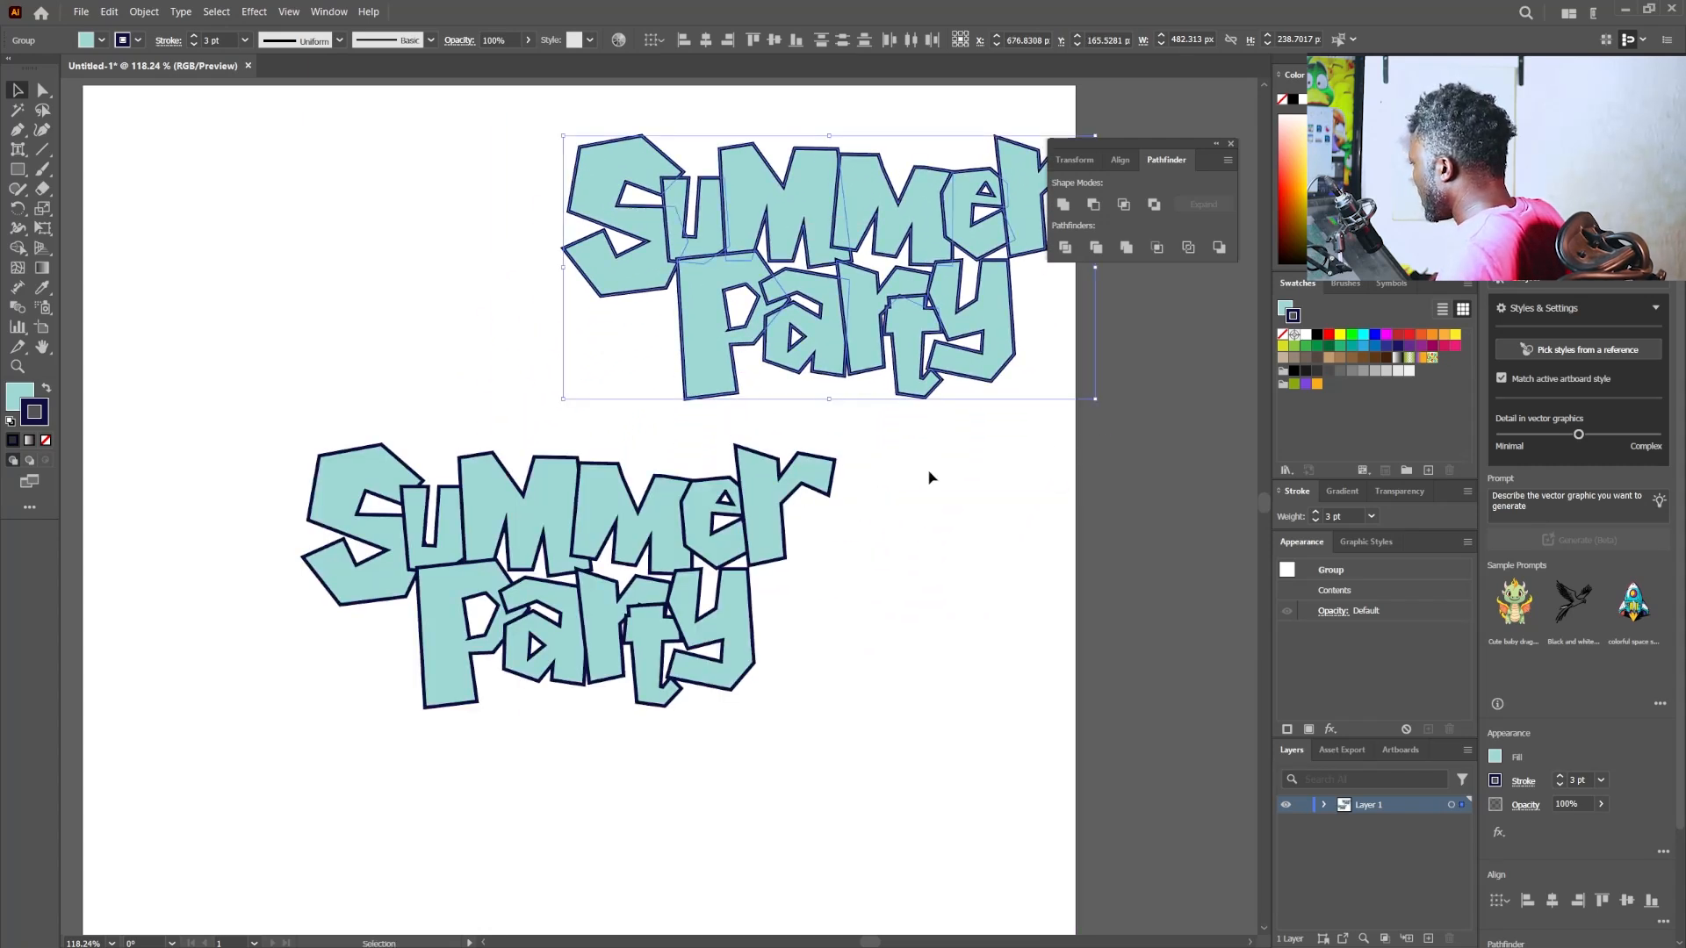
- Expand the appearance of the original lettering, and expand its fill and stroke into shapes
drag(156, 711, 76, 729)
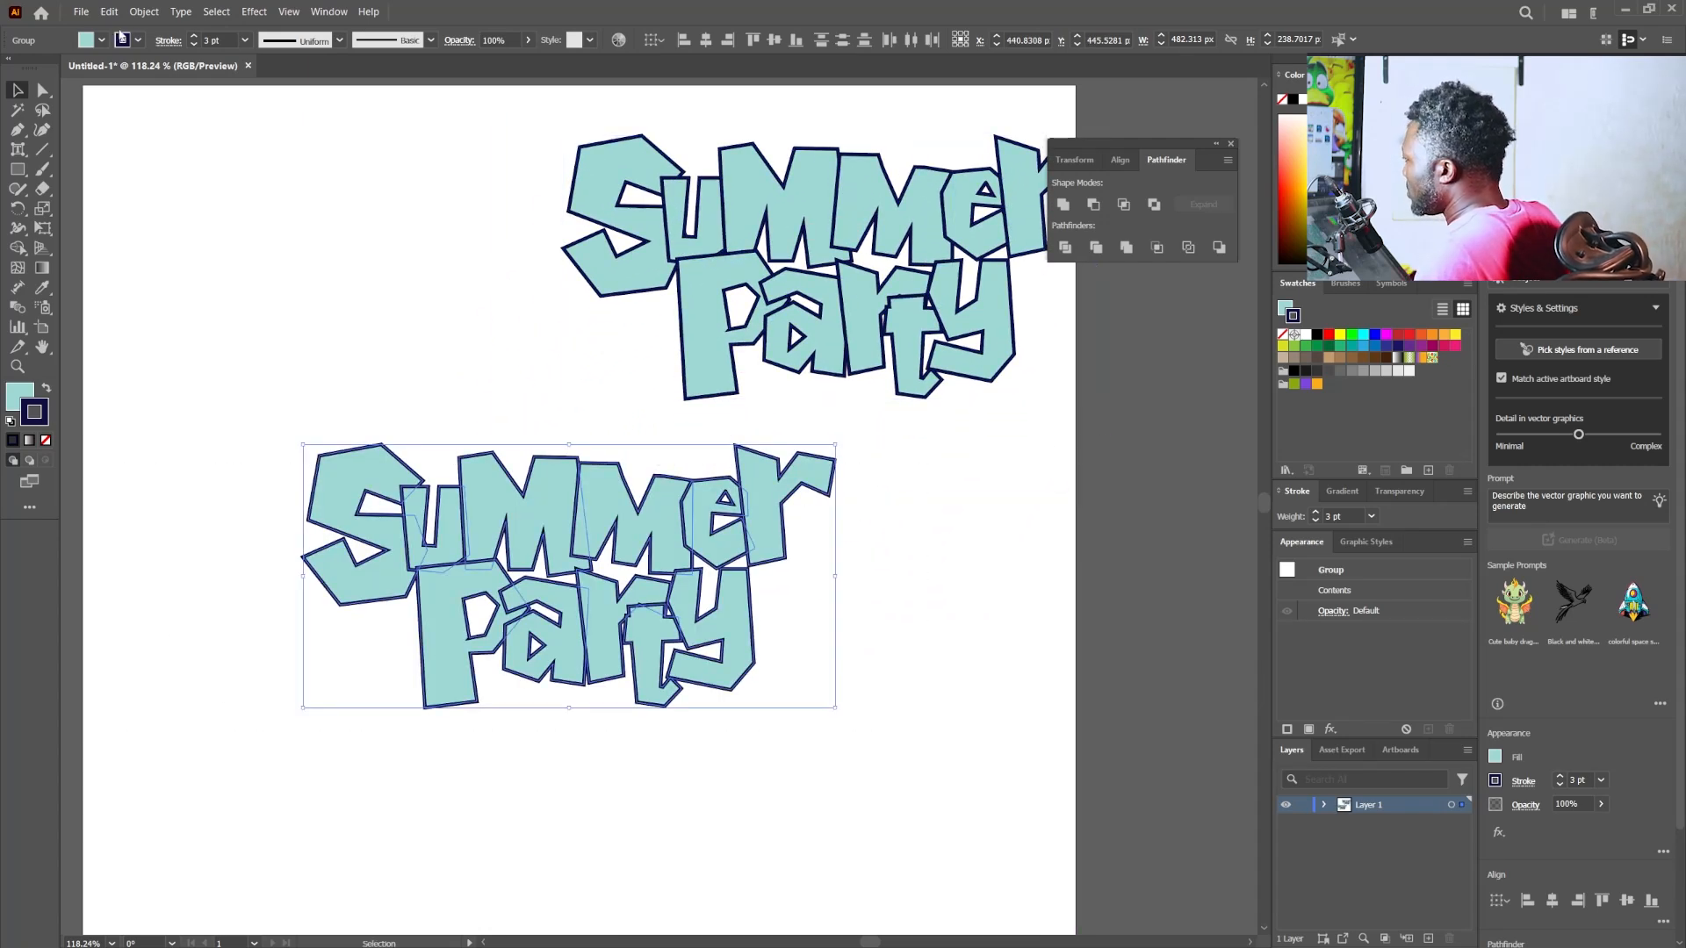
click(144, 11)
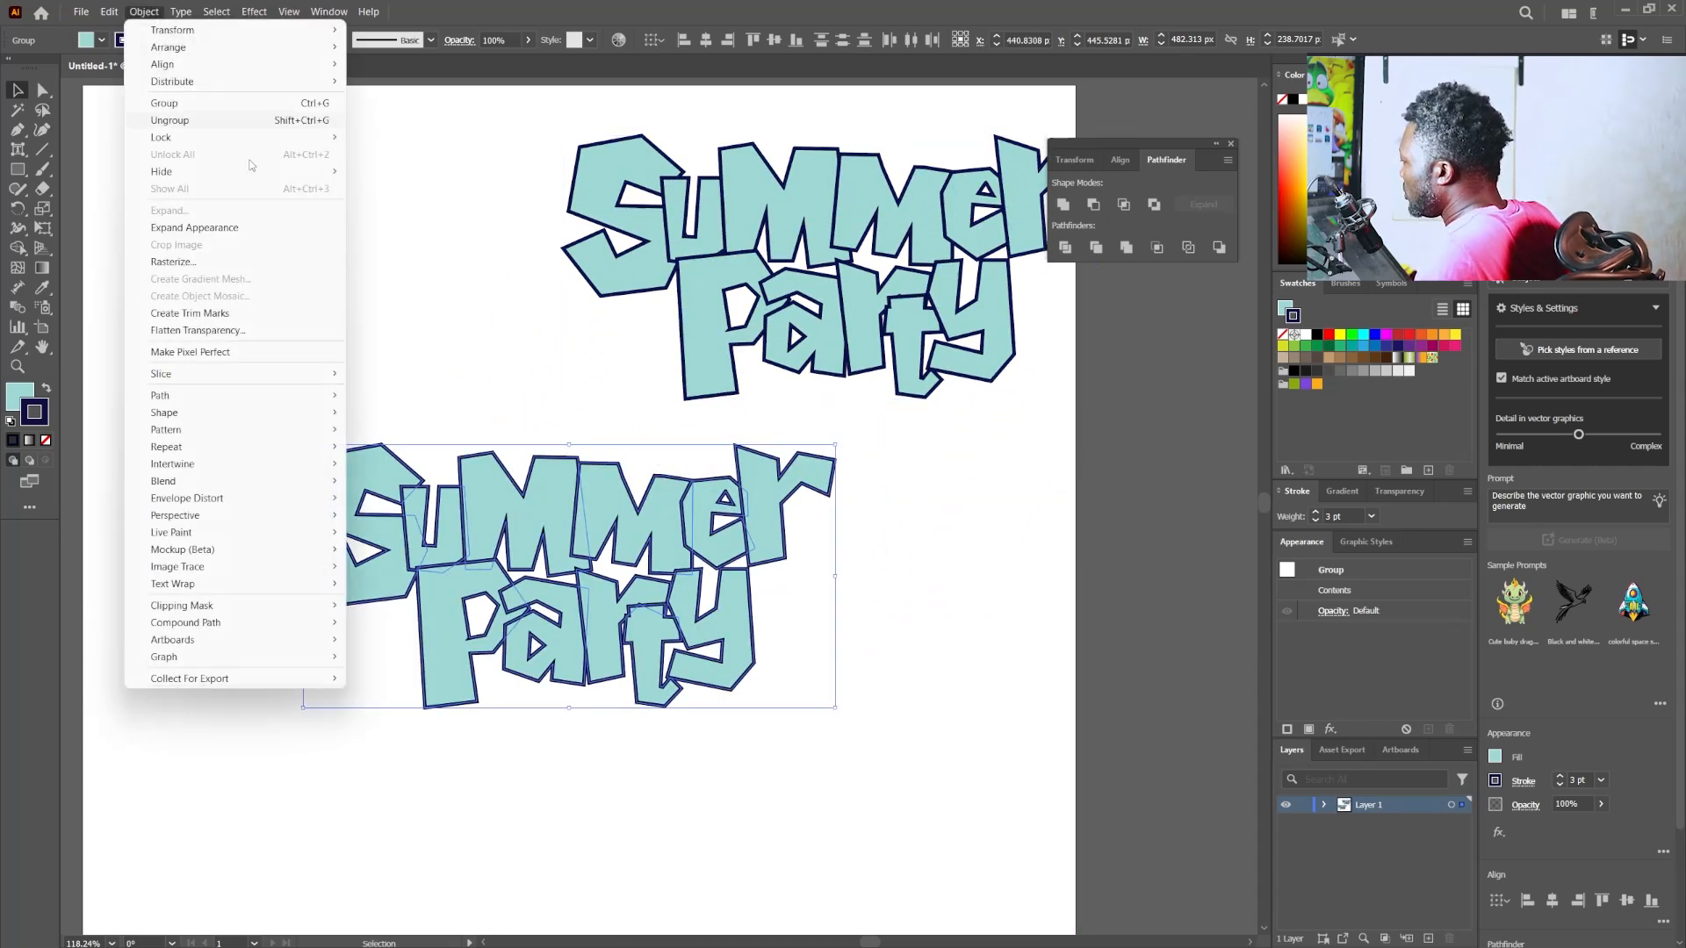
click(198, 232)
click(144, 11)
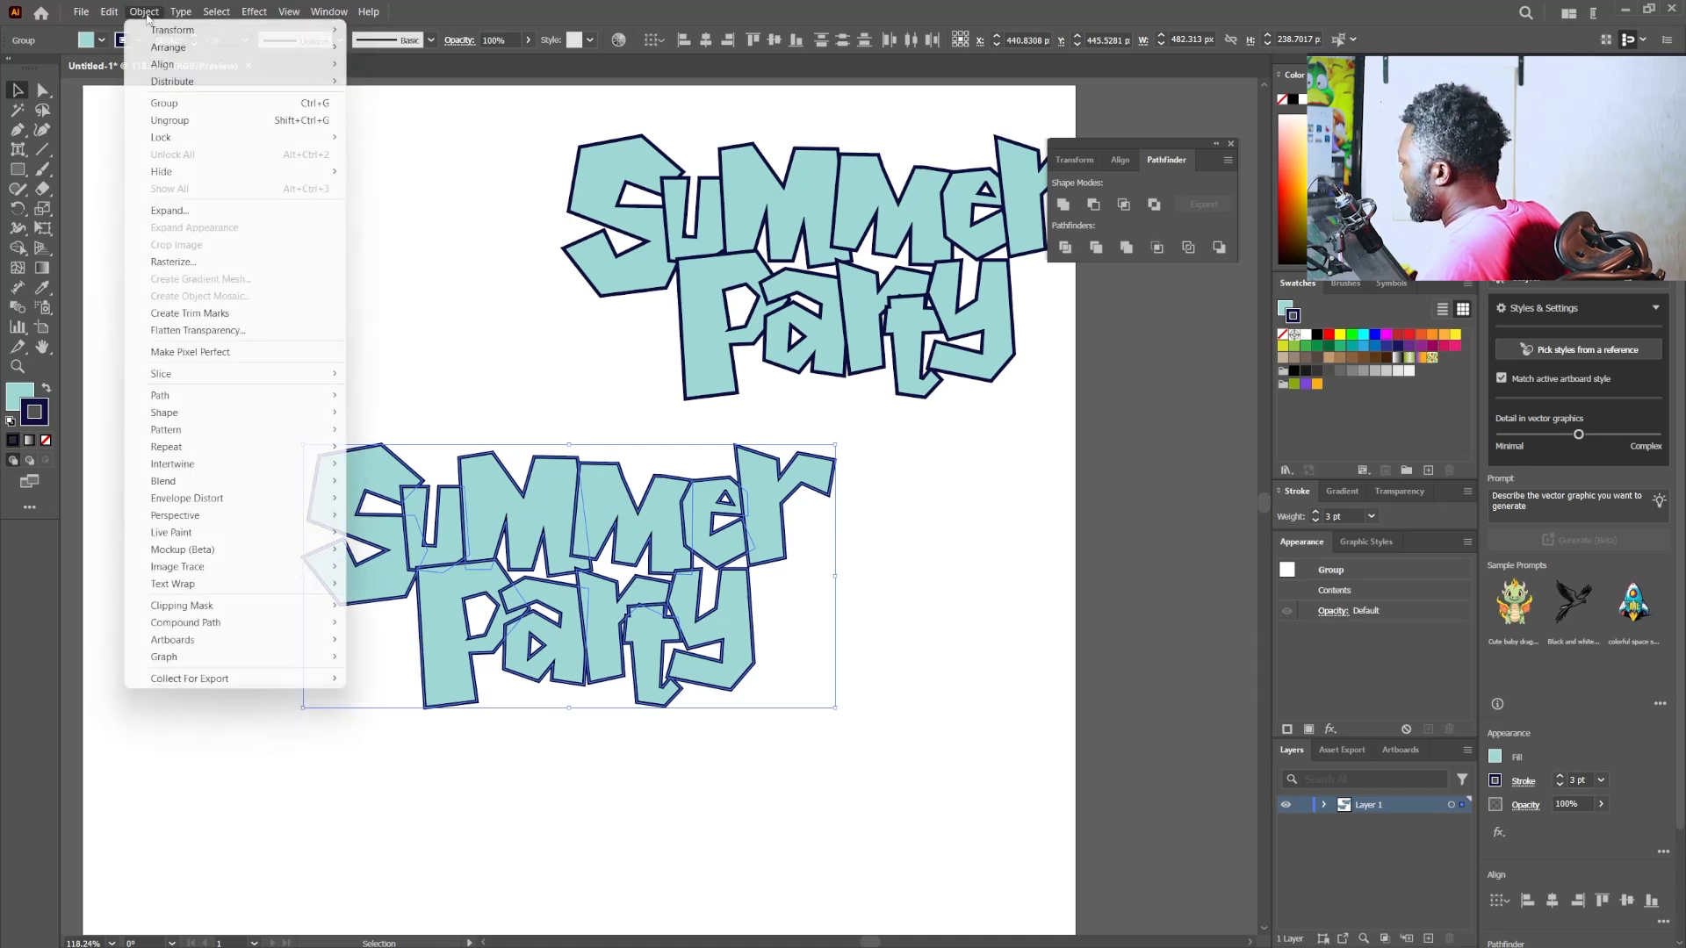
click(171, 210)
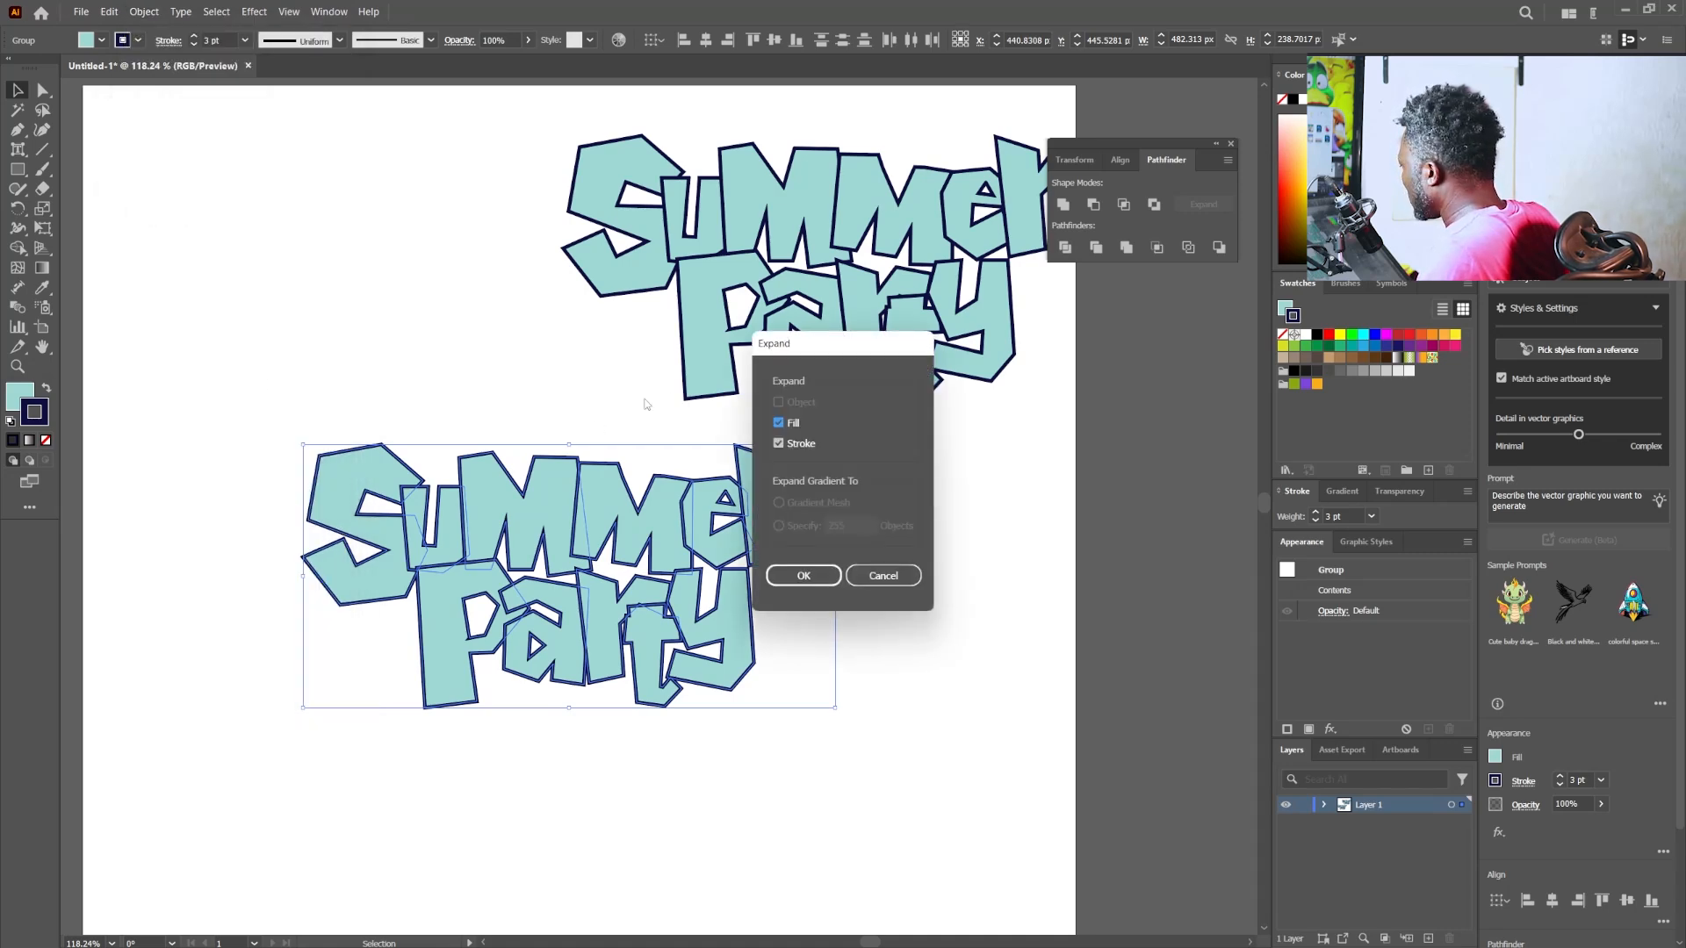
drag(806, 349, 815, 414)
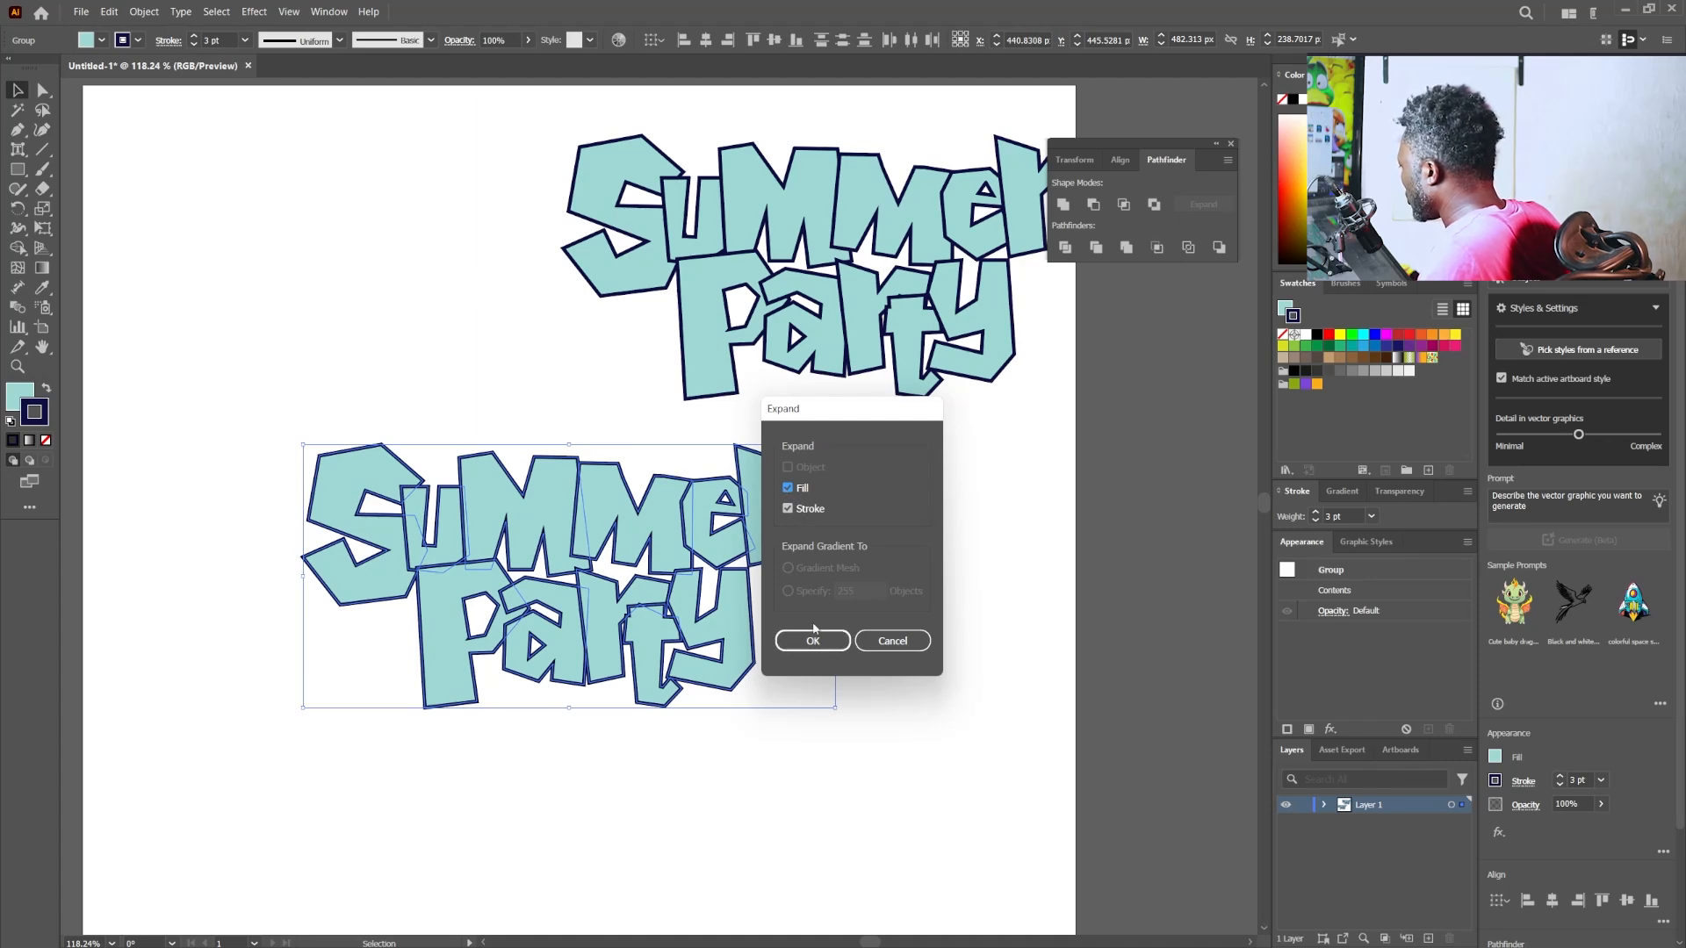
click(812, 639)
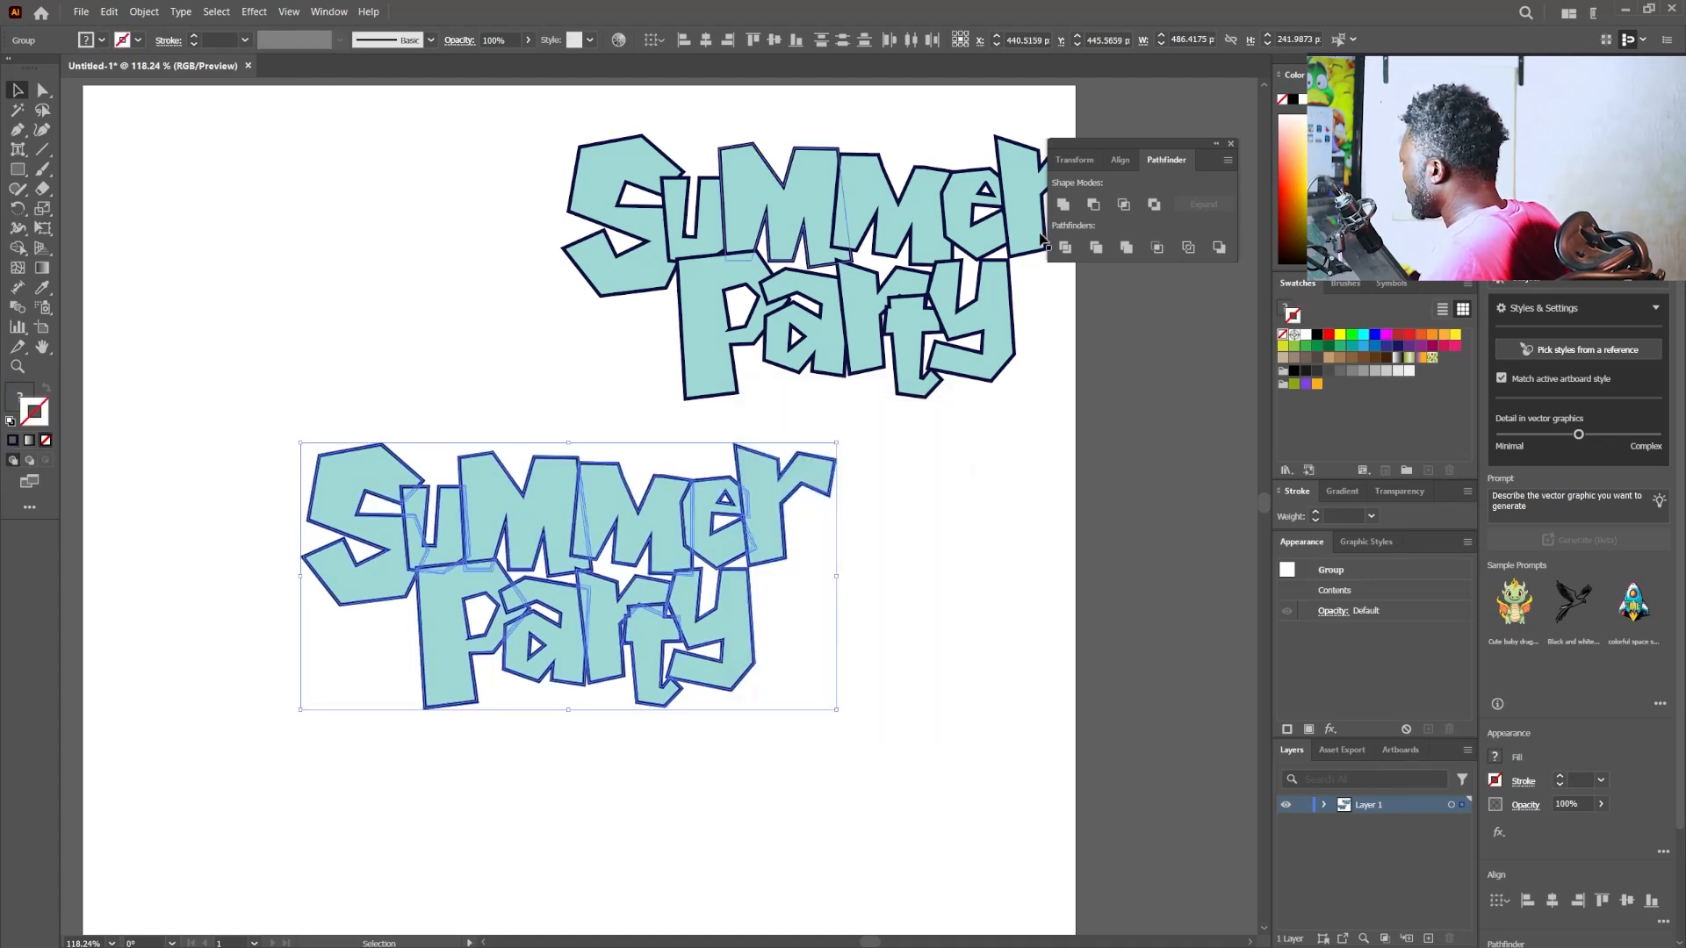
- Unite the expanded original lettering into one solid navy shape
click(1060, 206)
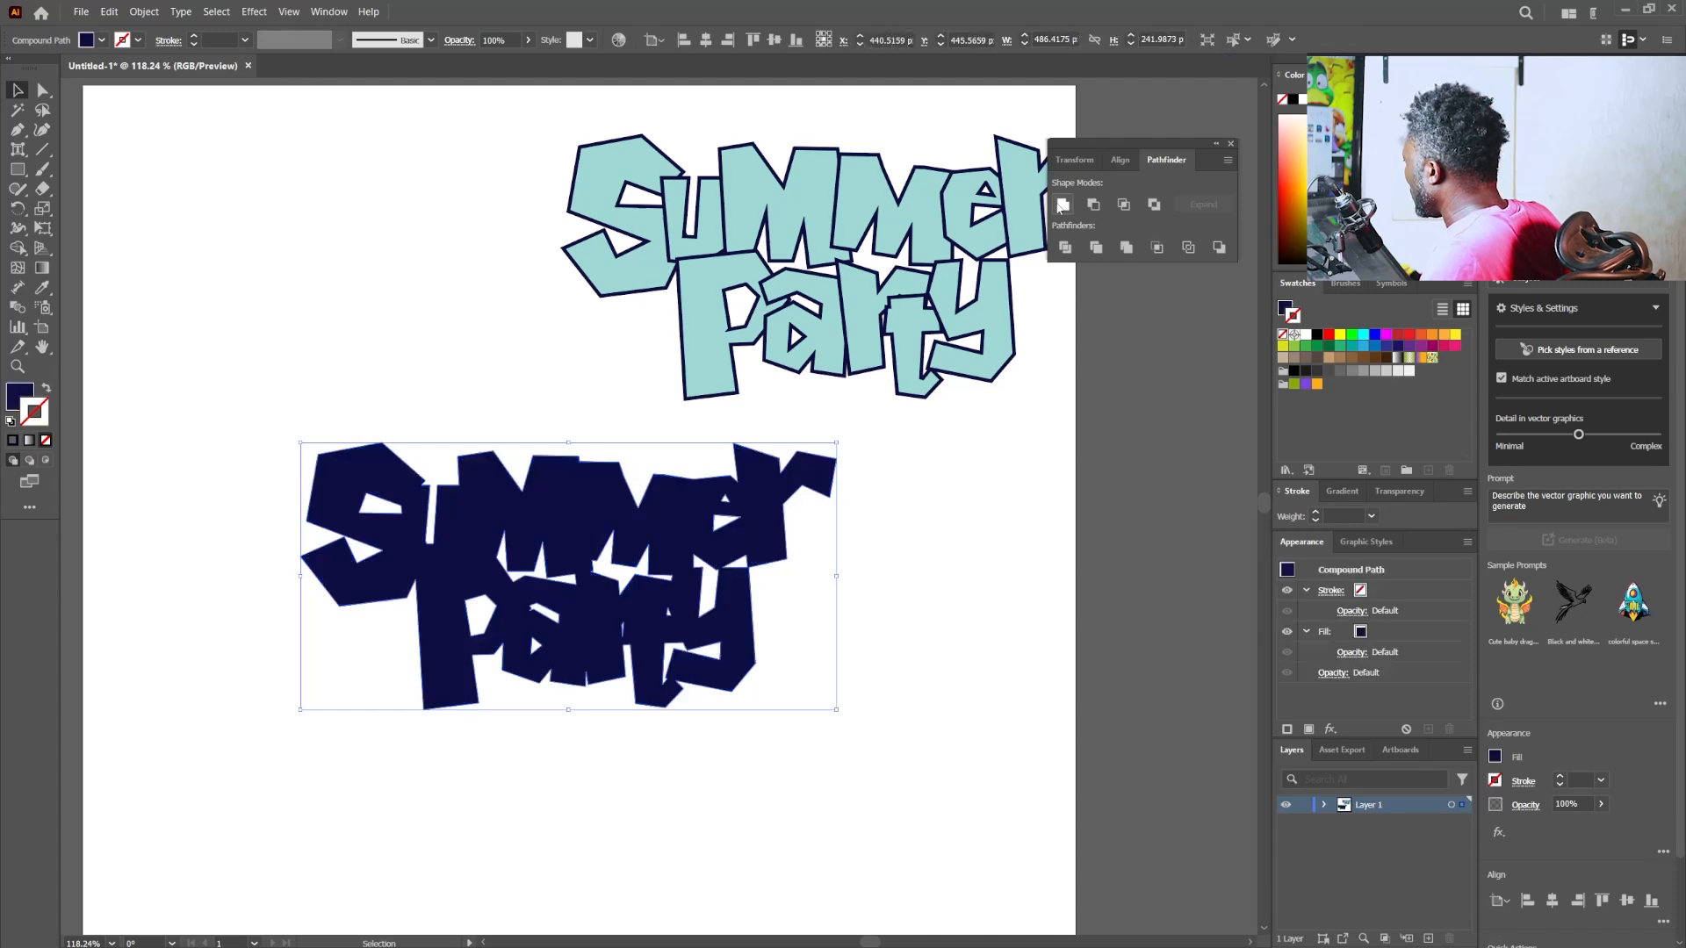
click(979, 562)
drag(834, 450, 268, 690)
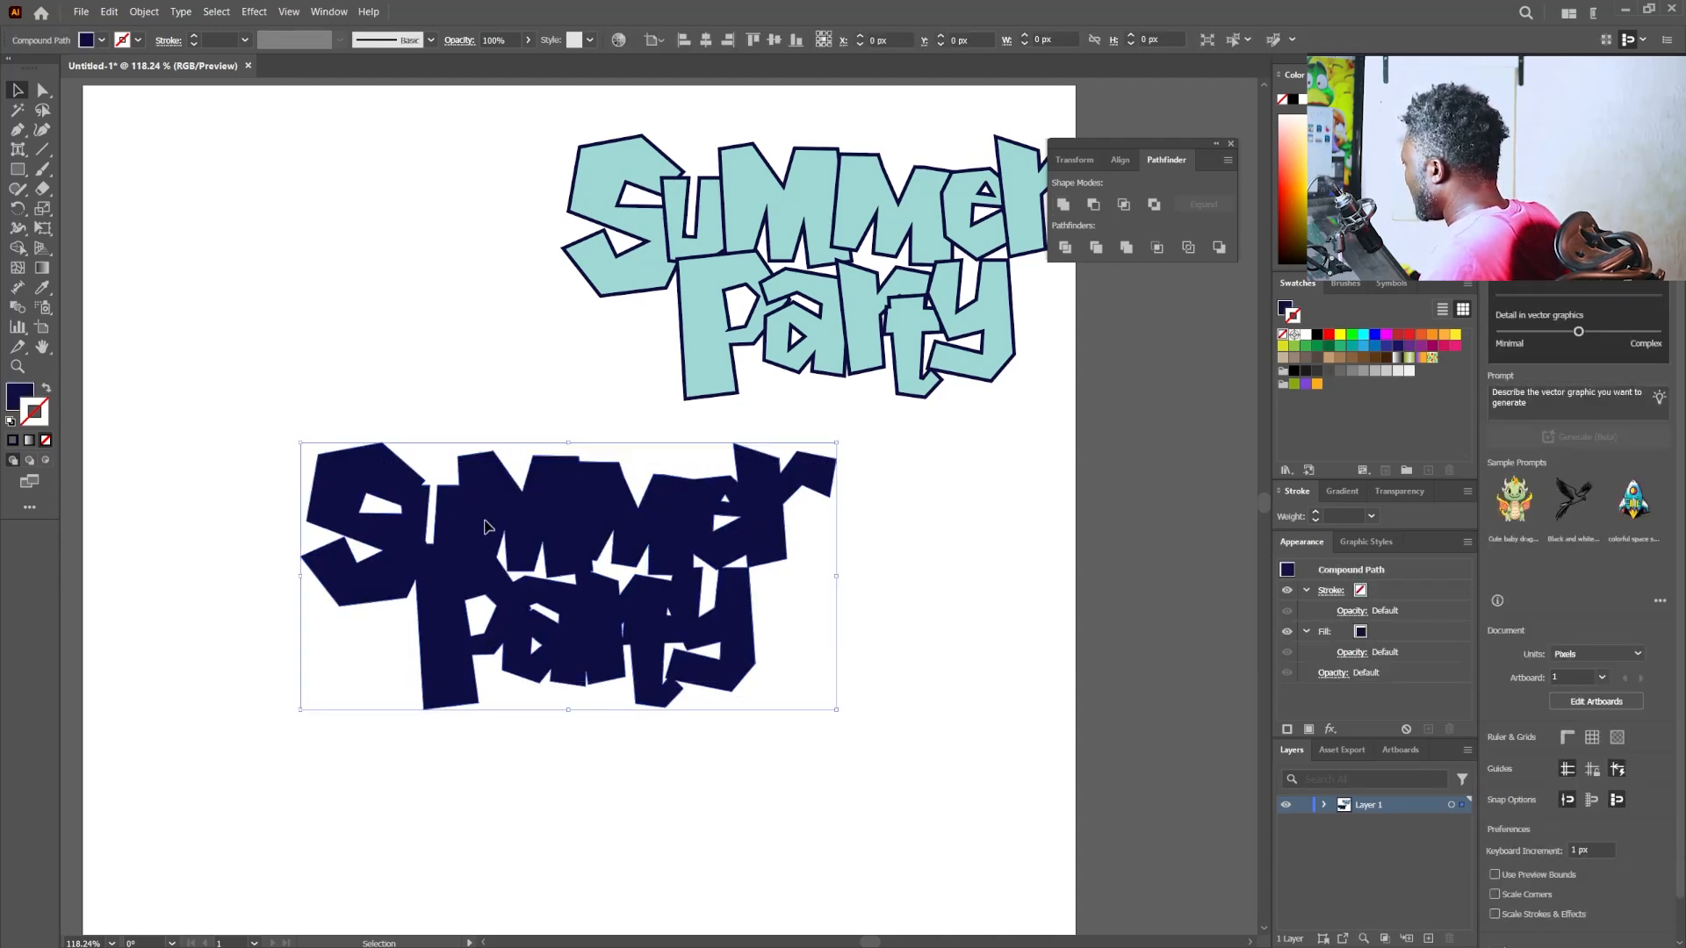
- Select both words of the turquoise duplicate lettering and group them
click(678, 230)
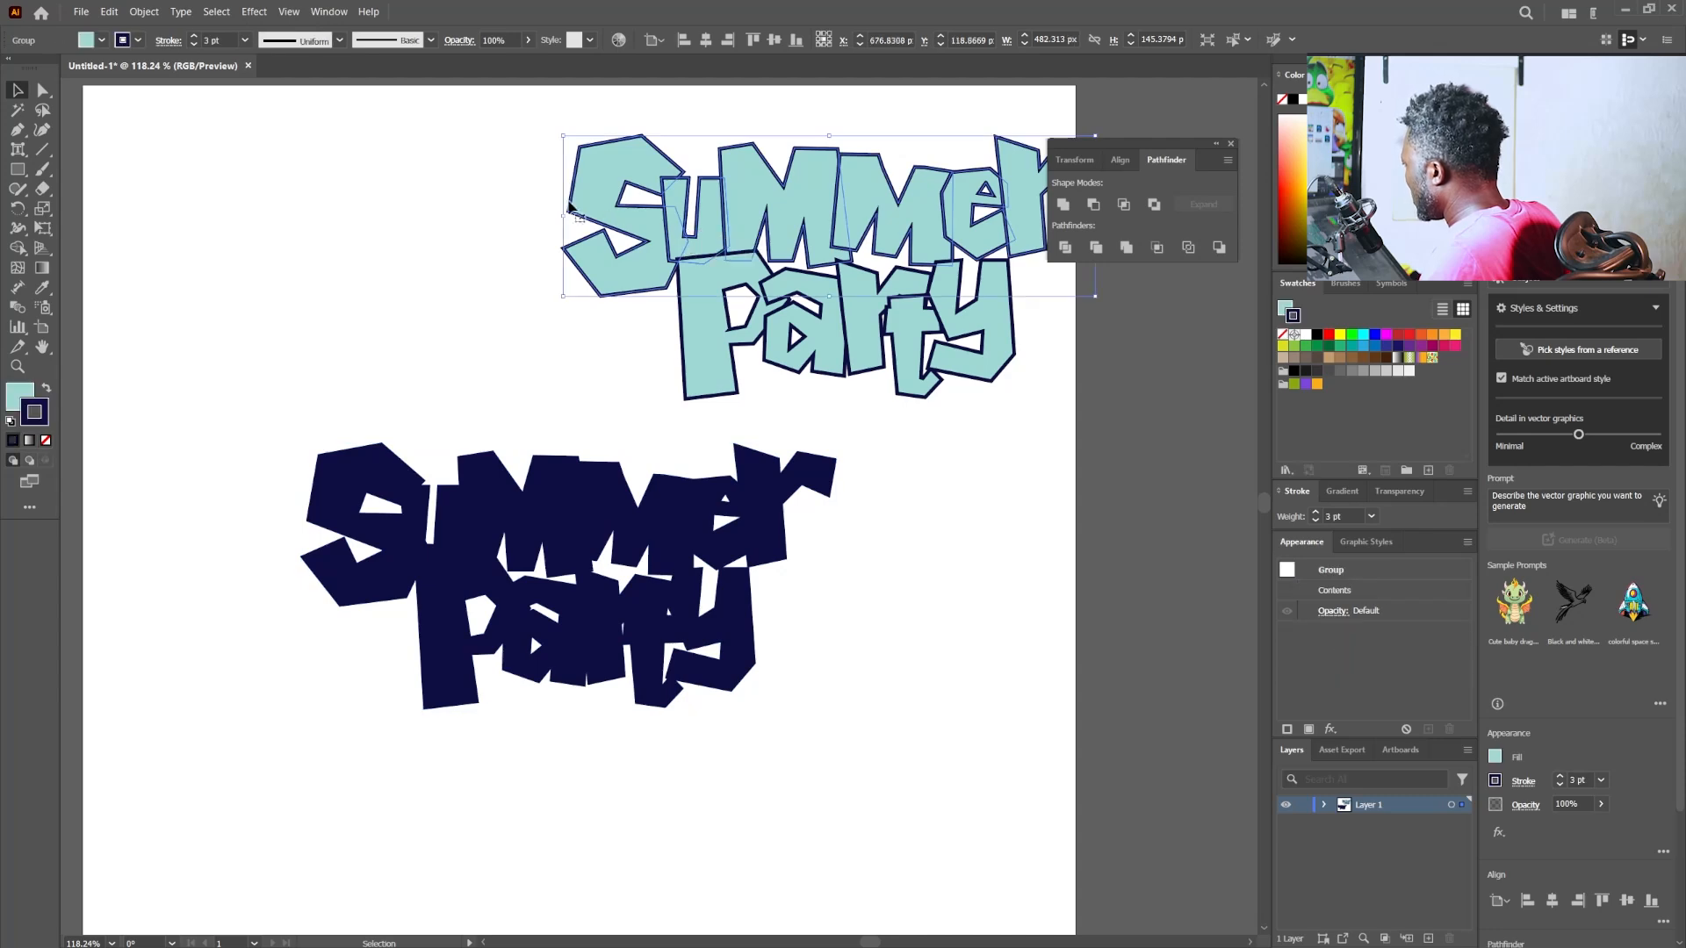
drag(476, 184, 1065, 379)
scroll(966, 383, right, 5)
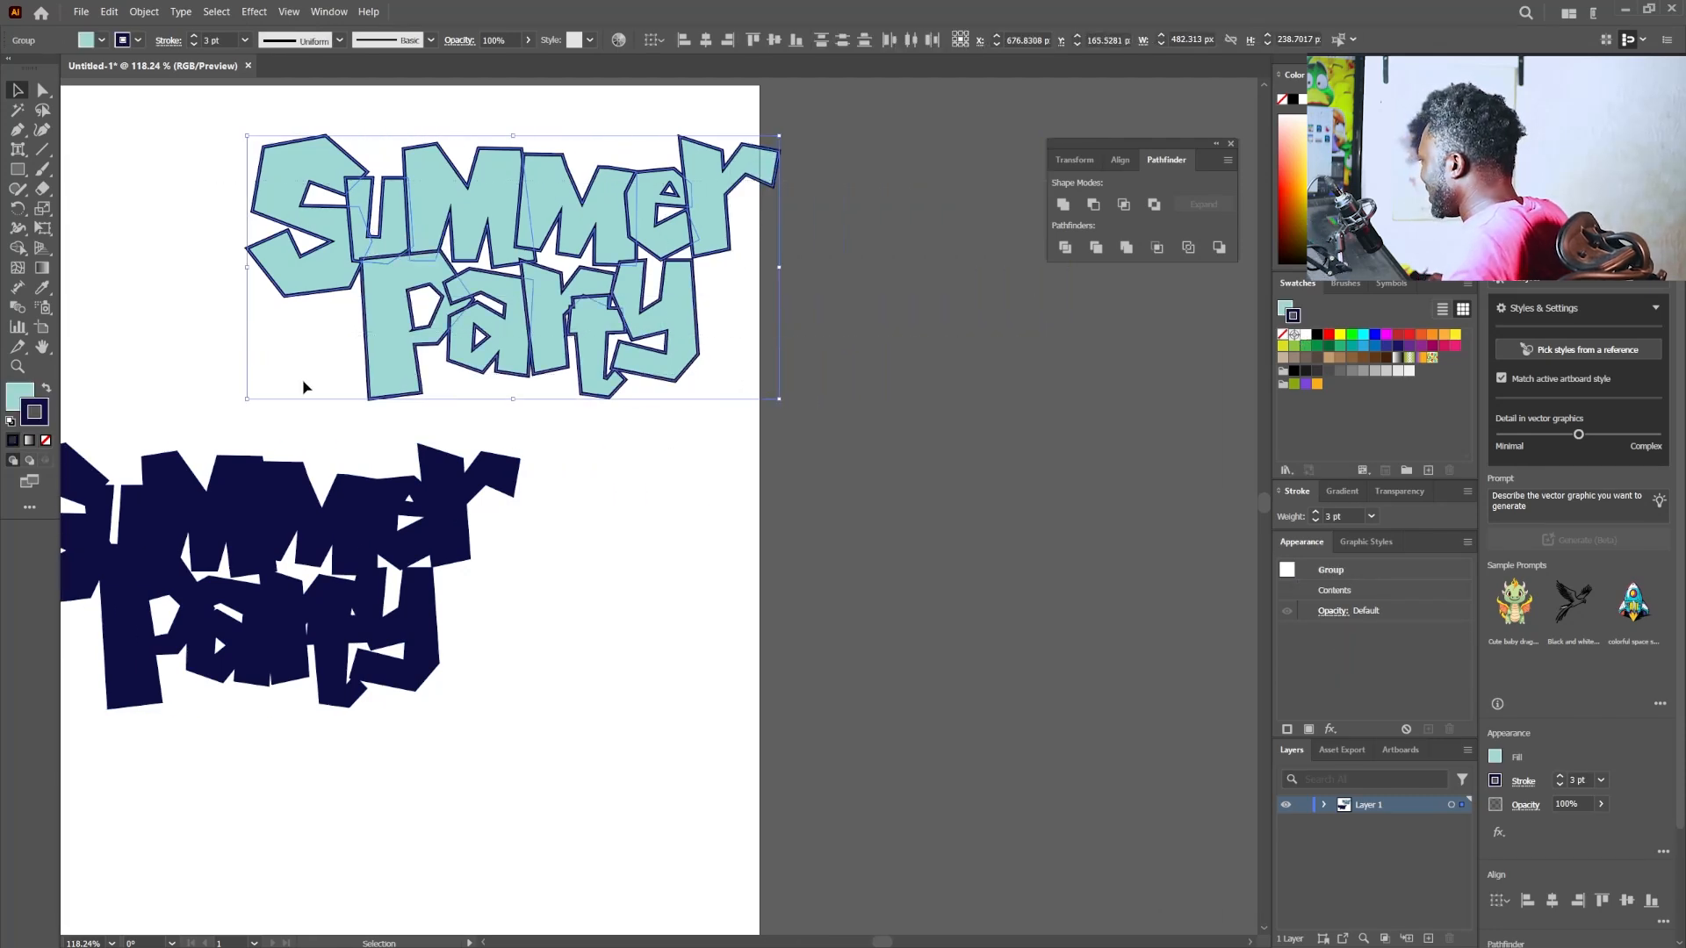
drag(305, 387, 674, 451)
key(ctrl+g)
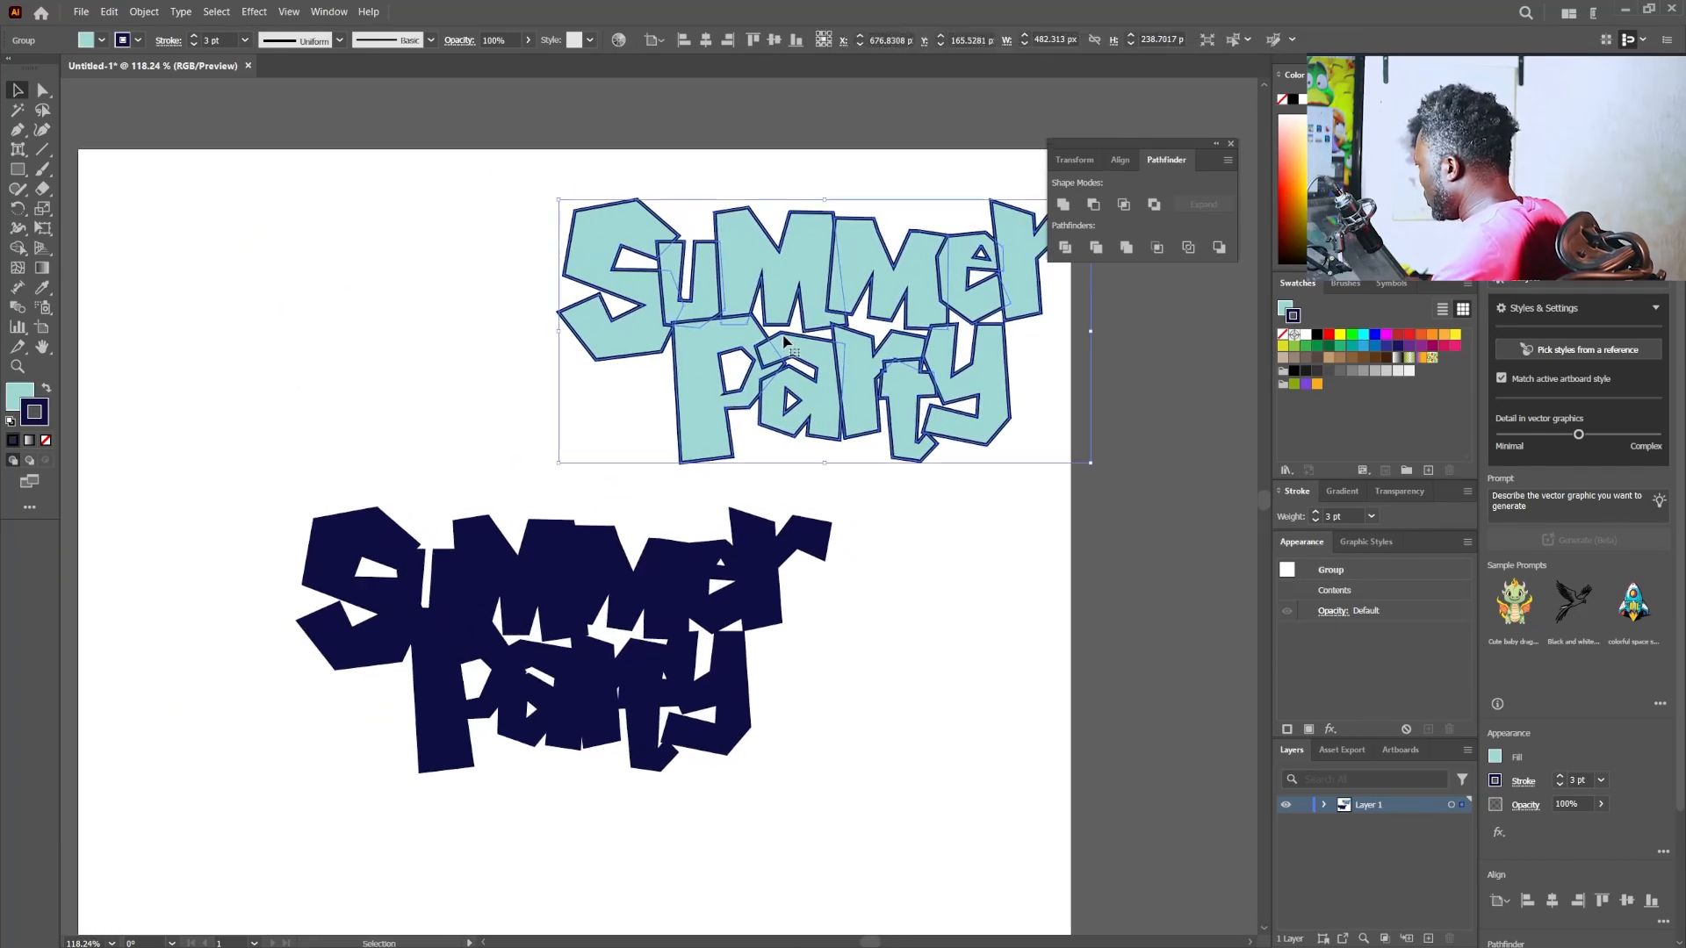
- Place the turquoise lettering group over the solid navy shape, offset slightly up and right so the navy forms a drop shadow
drag(781, 324, 542, 607)
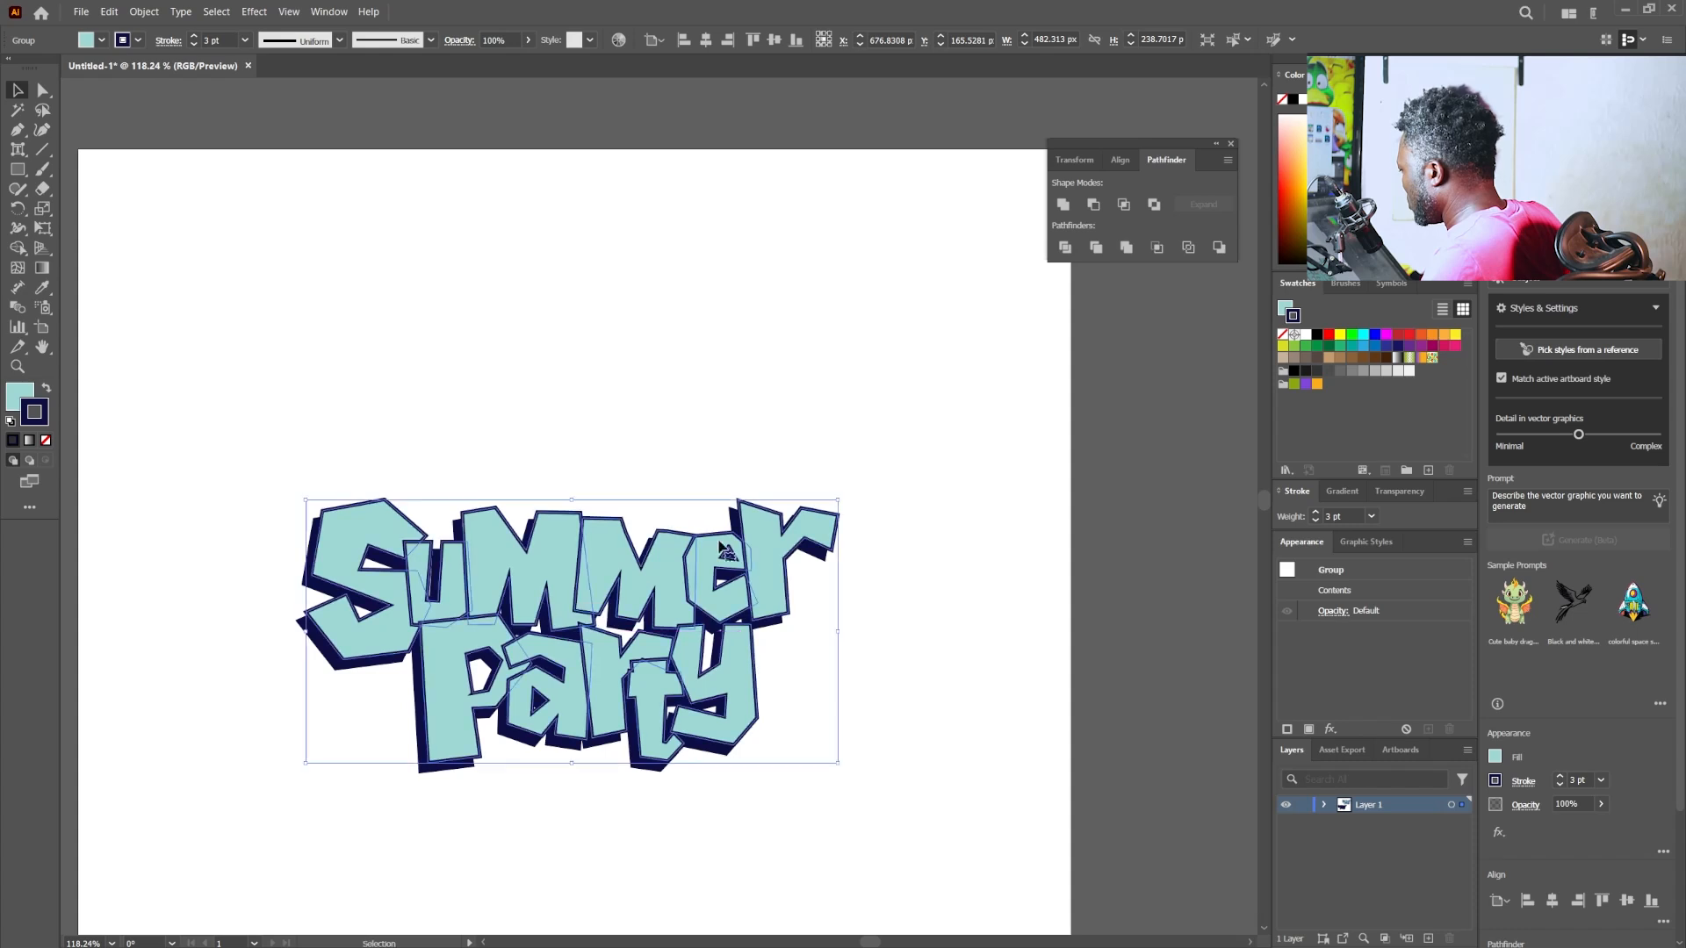
click(809, 372)
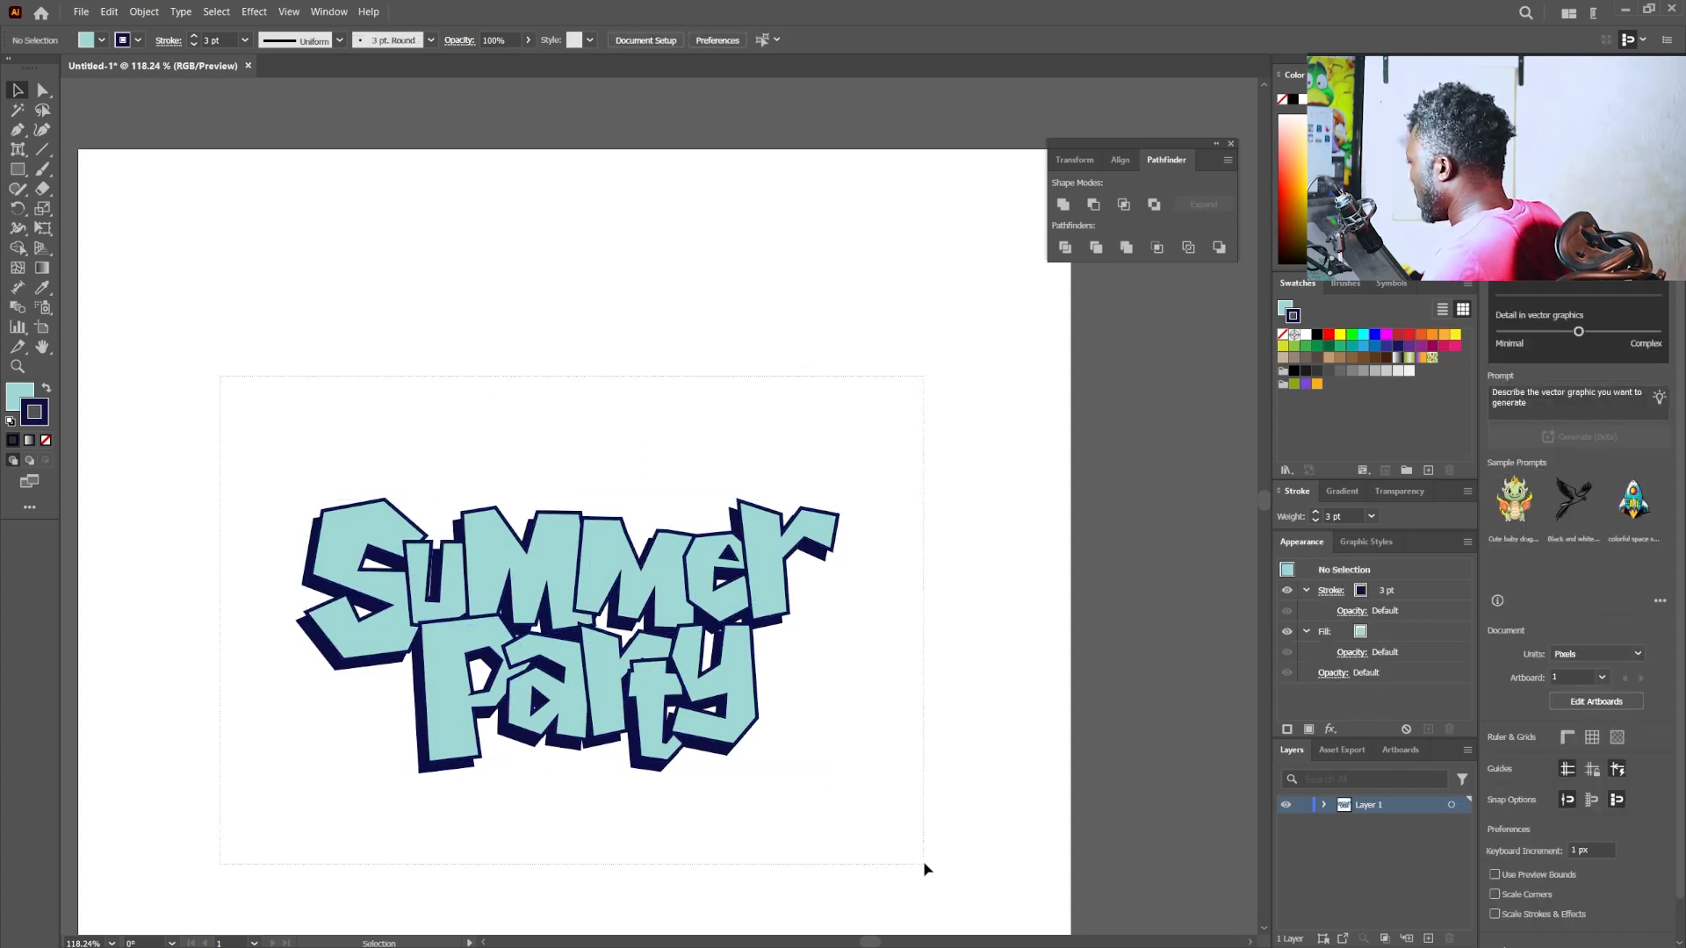
key(ctrl+a)
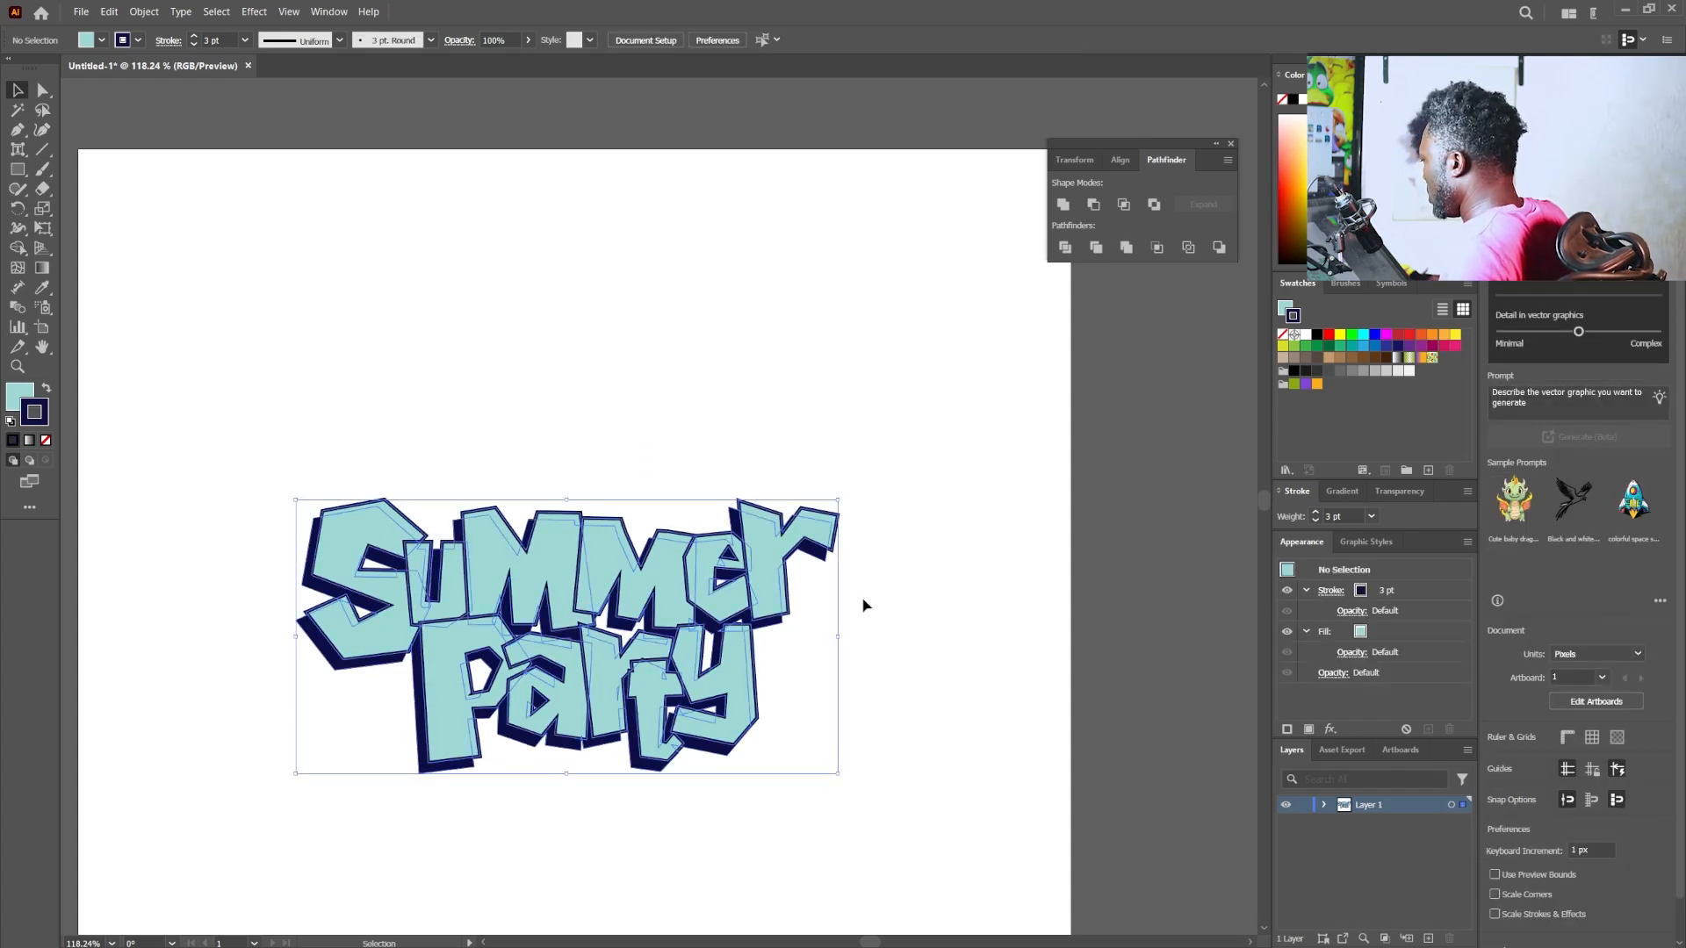
click(860, 431)
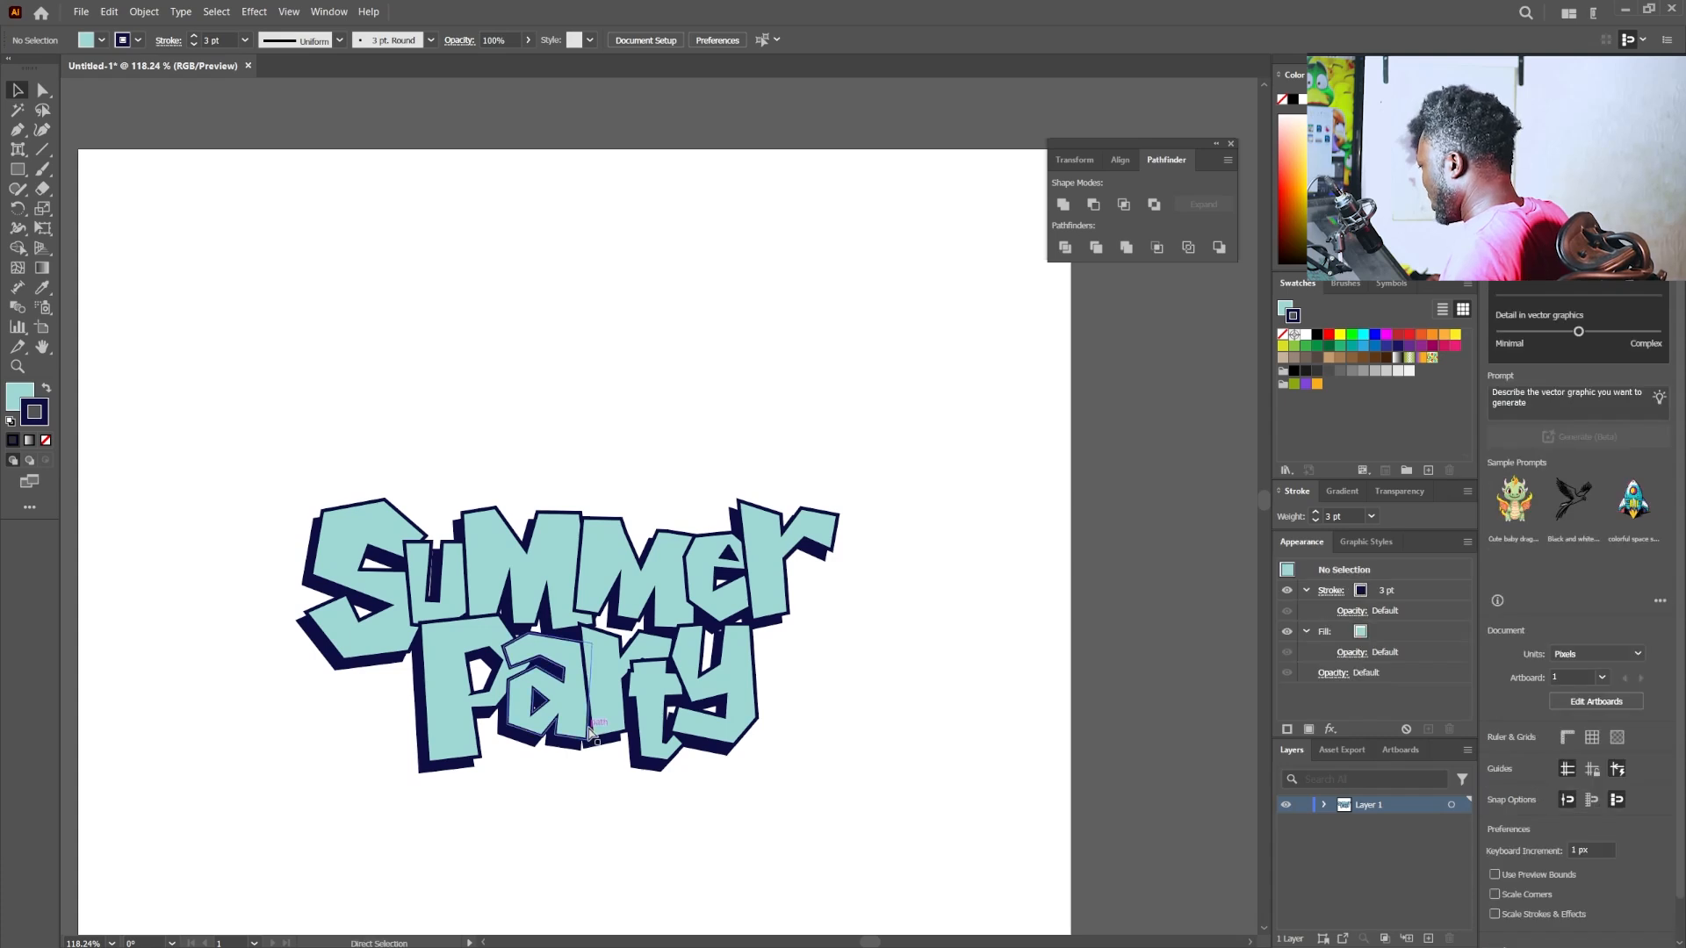
- Copy the complete two-layer lettering, switch to Photoshop and paste it into Summer Party.psd as a Smart Object above the light layer
key(ctrl+a)
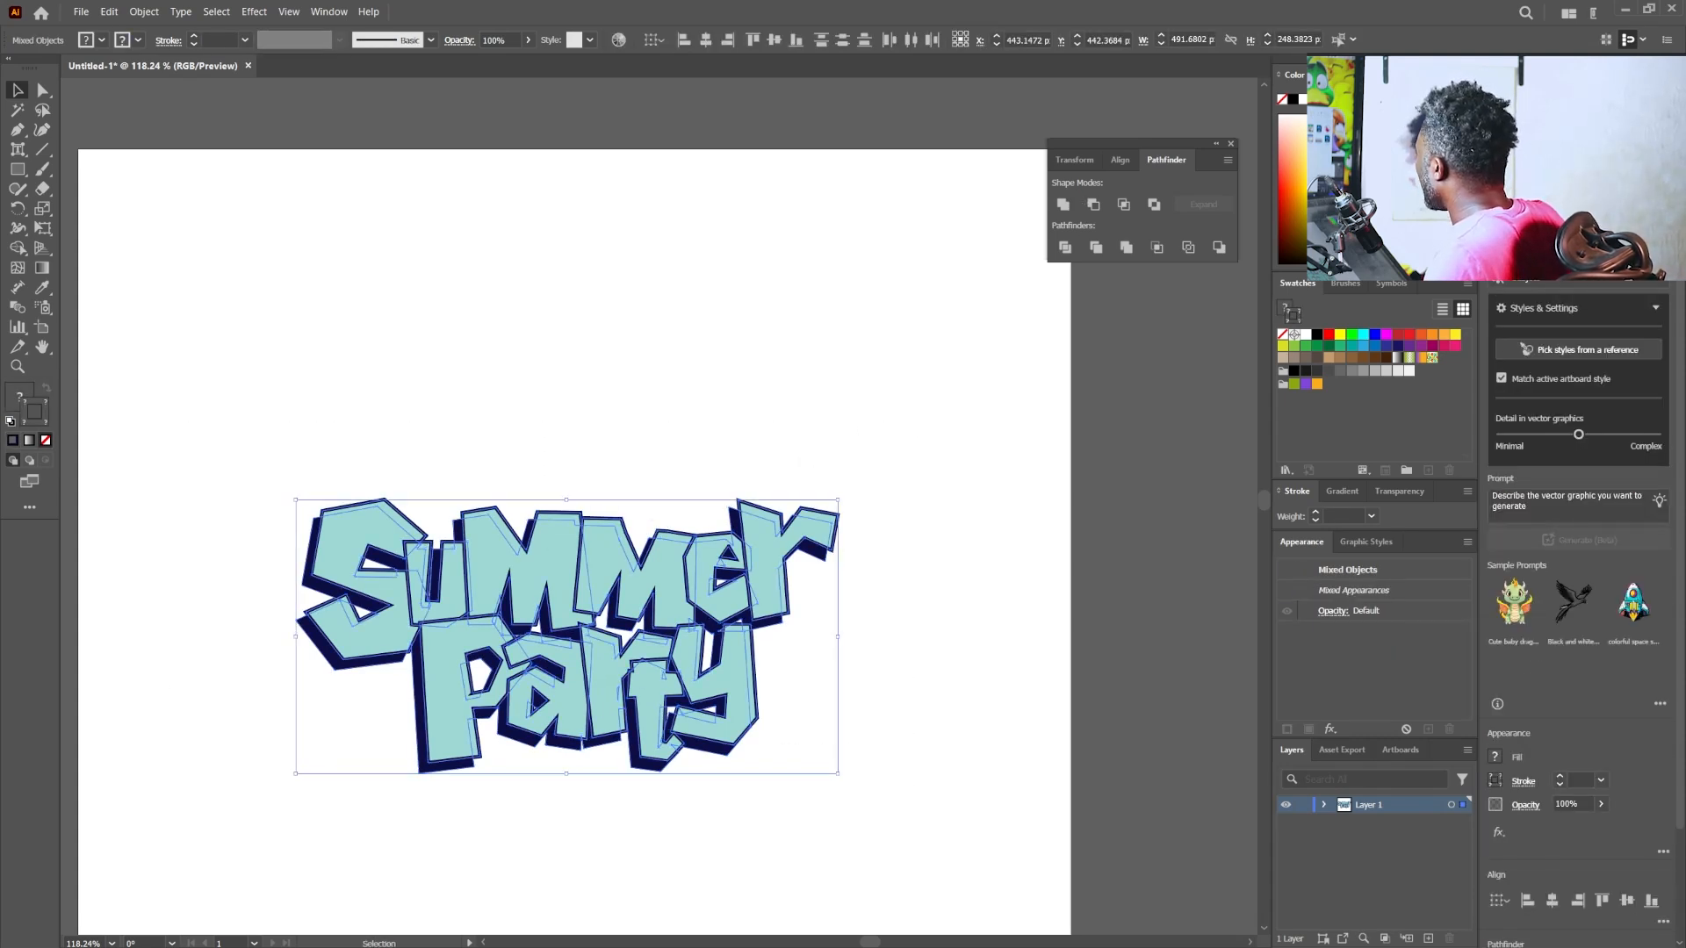
key(alt+Tab)
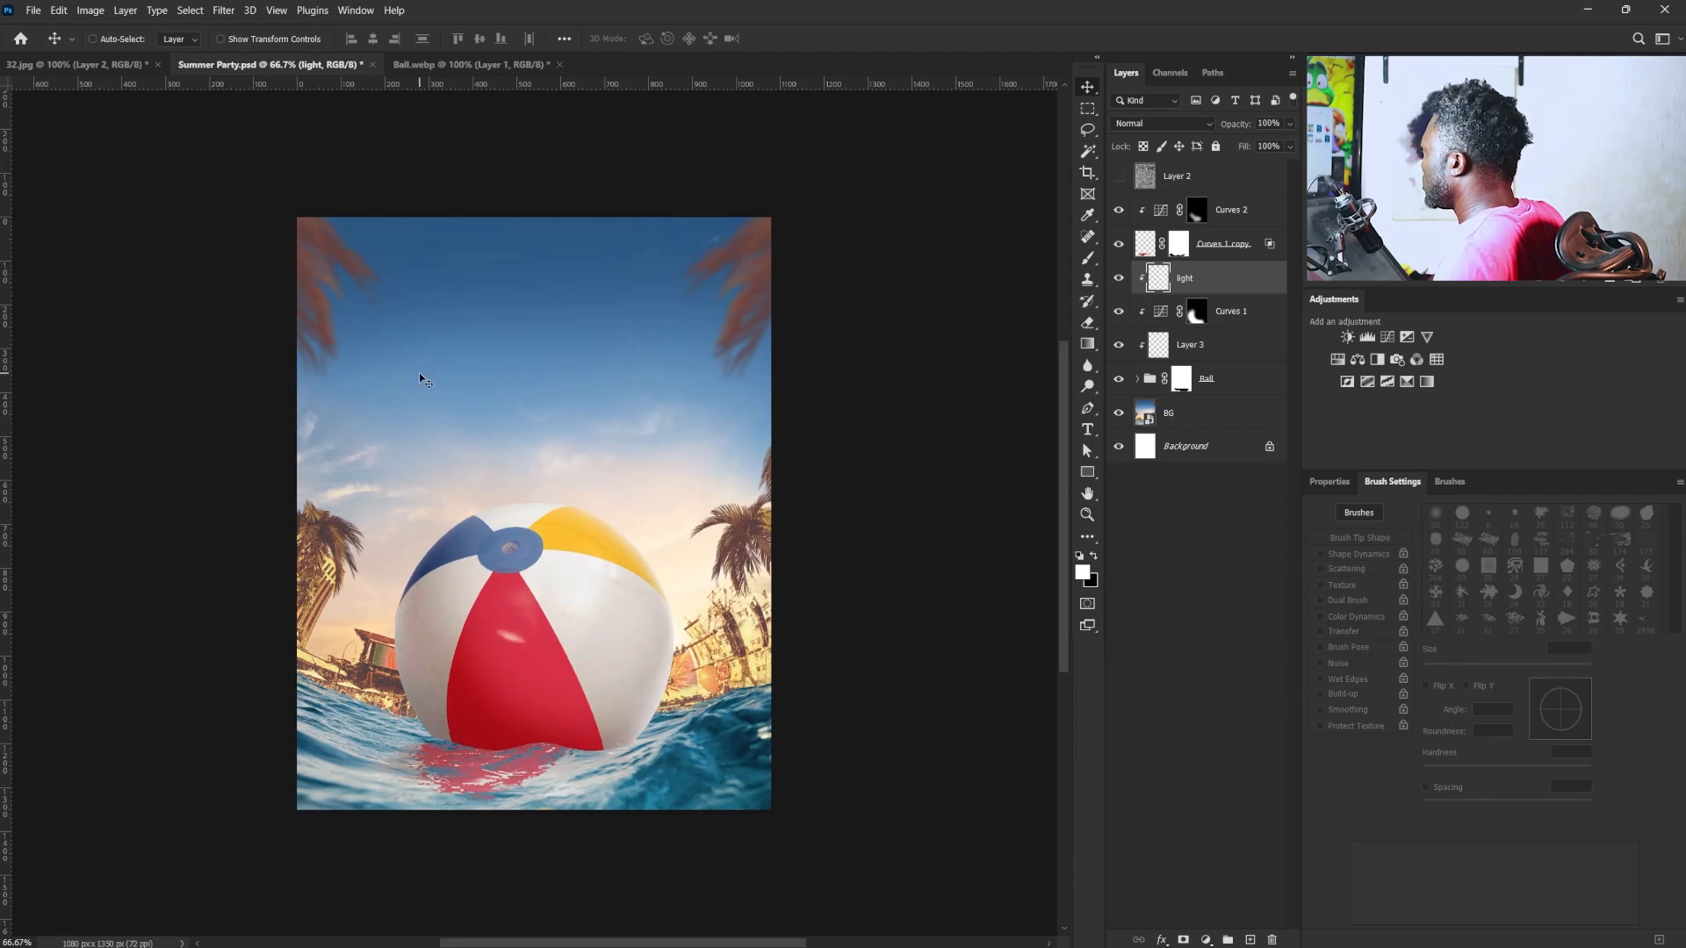
key(ctrl)
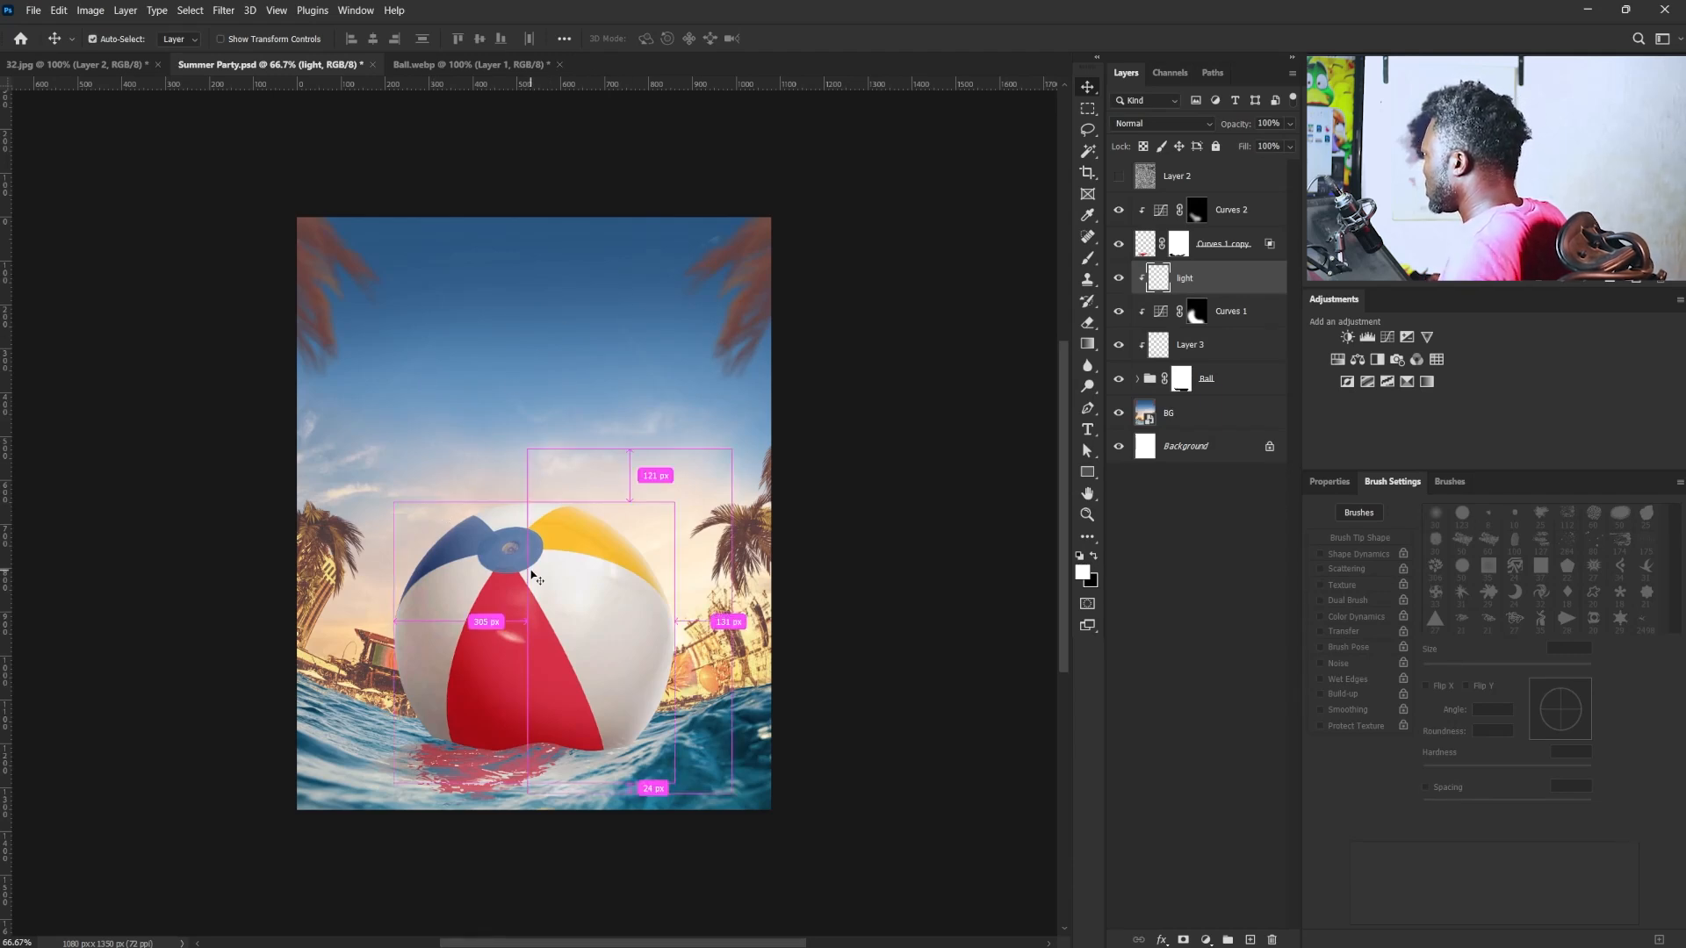
key(ctrl+v)
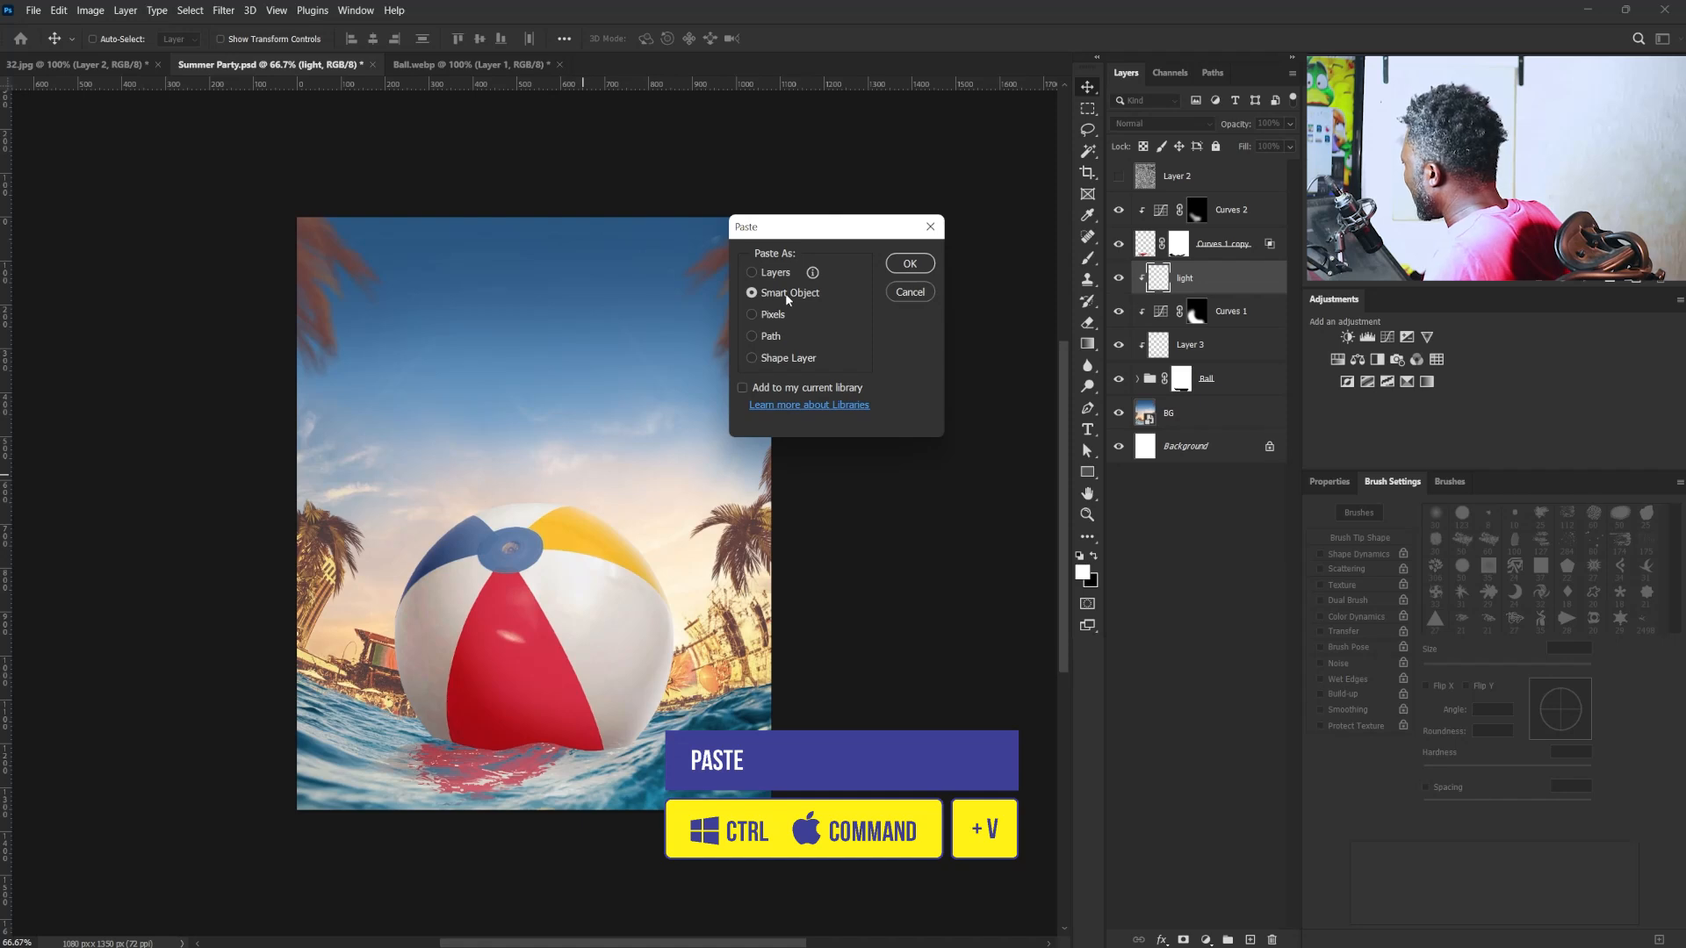
click(895, 266)
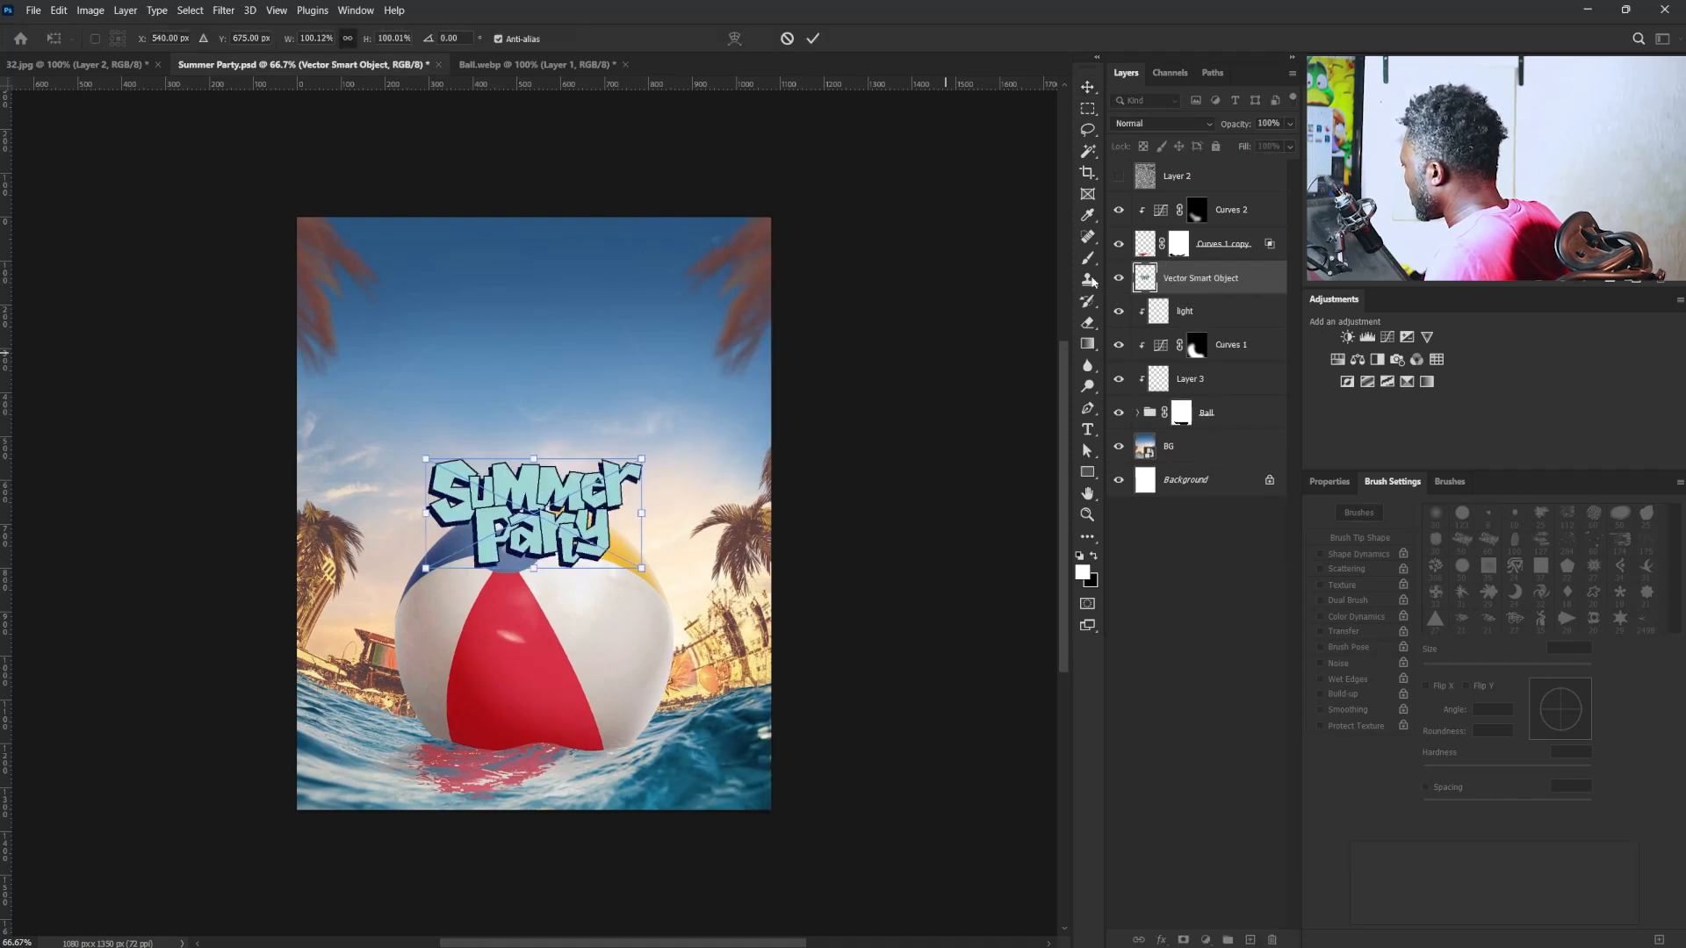
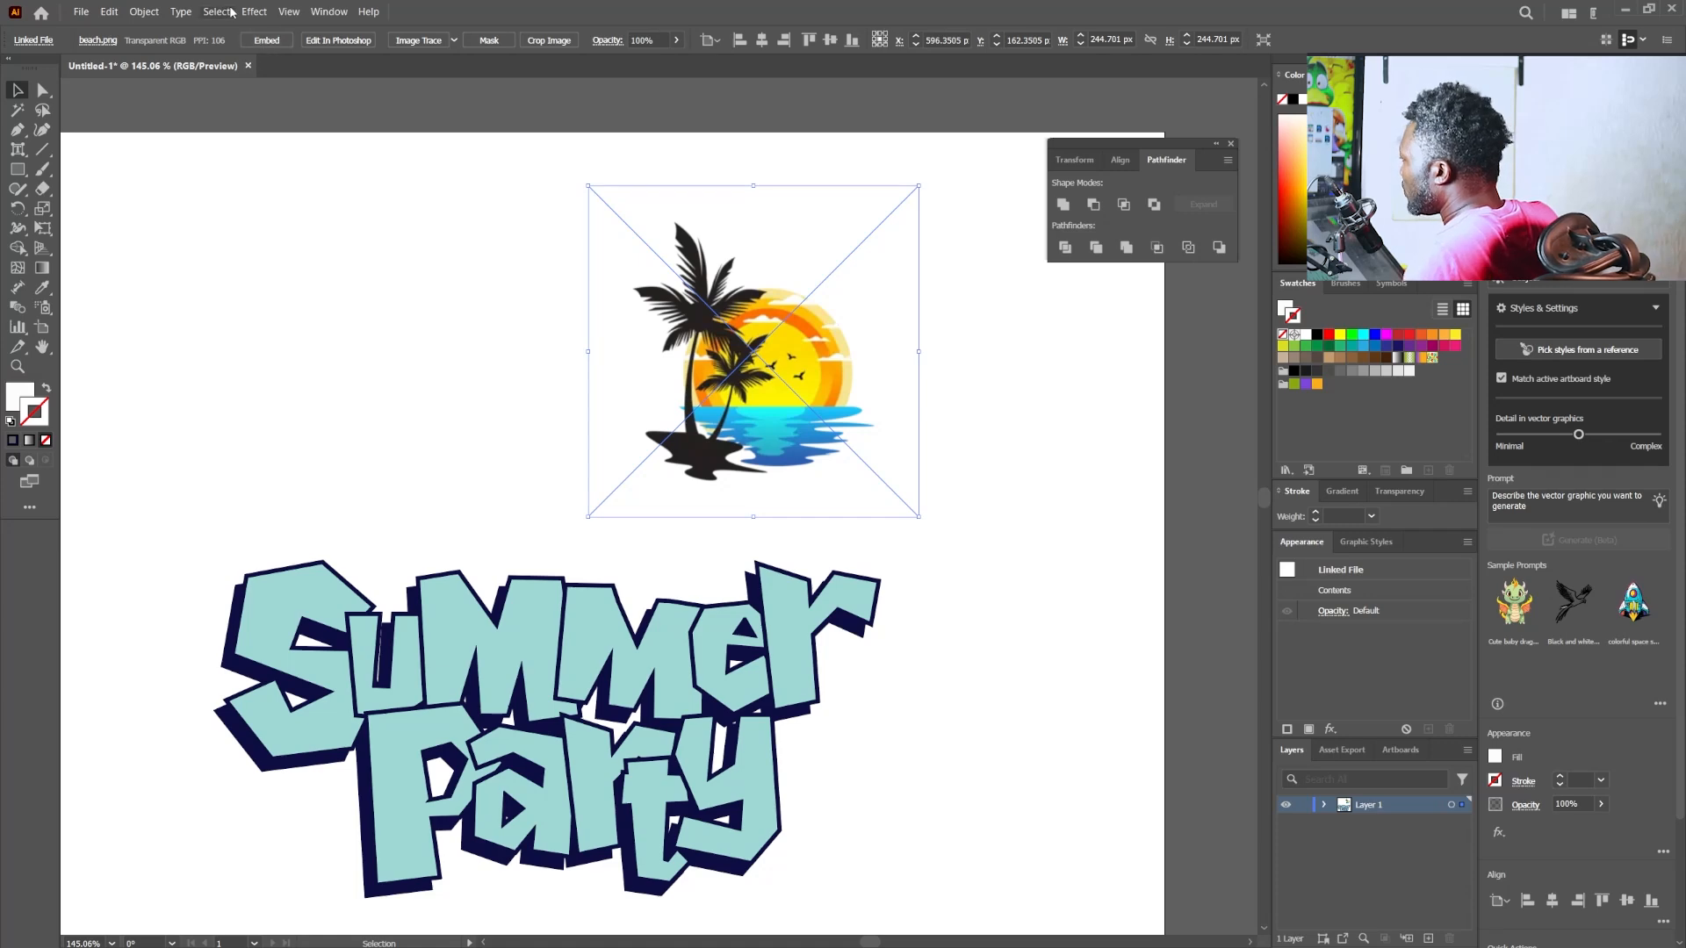
- Trace the beach image with the 6 Colors preset and expand the tracing into editable vector shapes
click(454, 43)
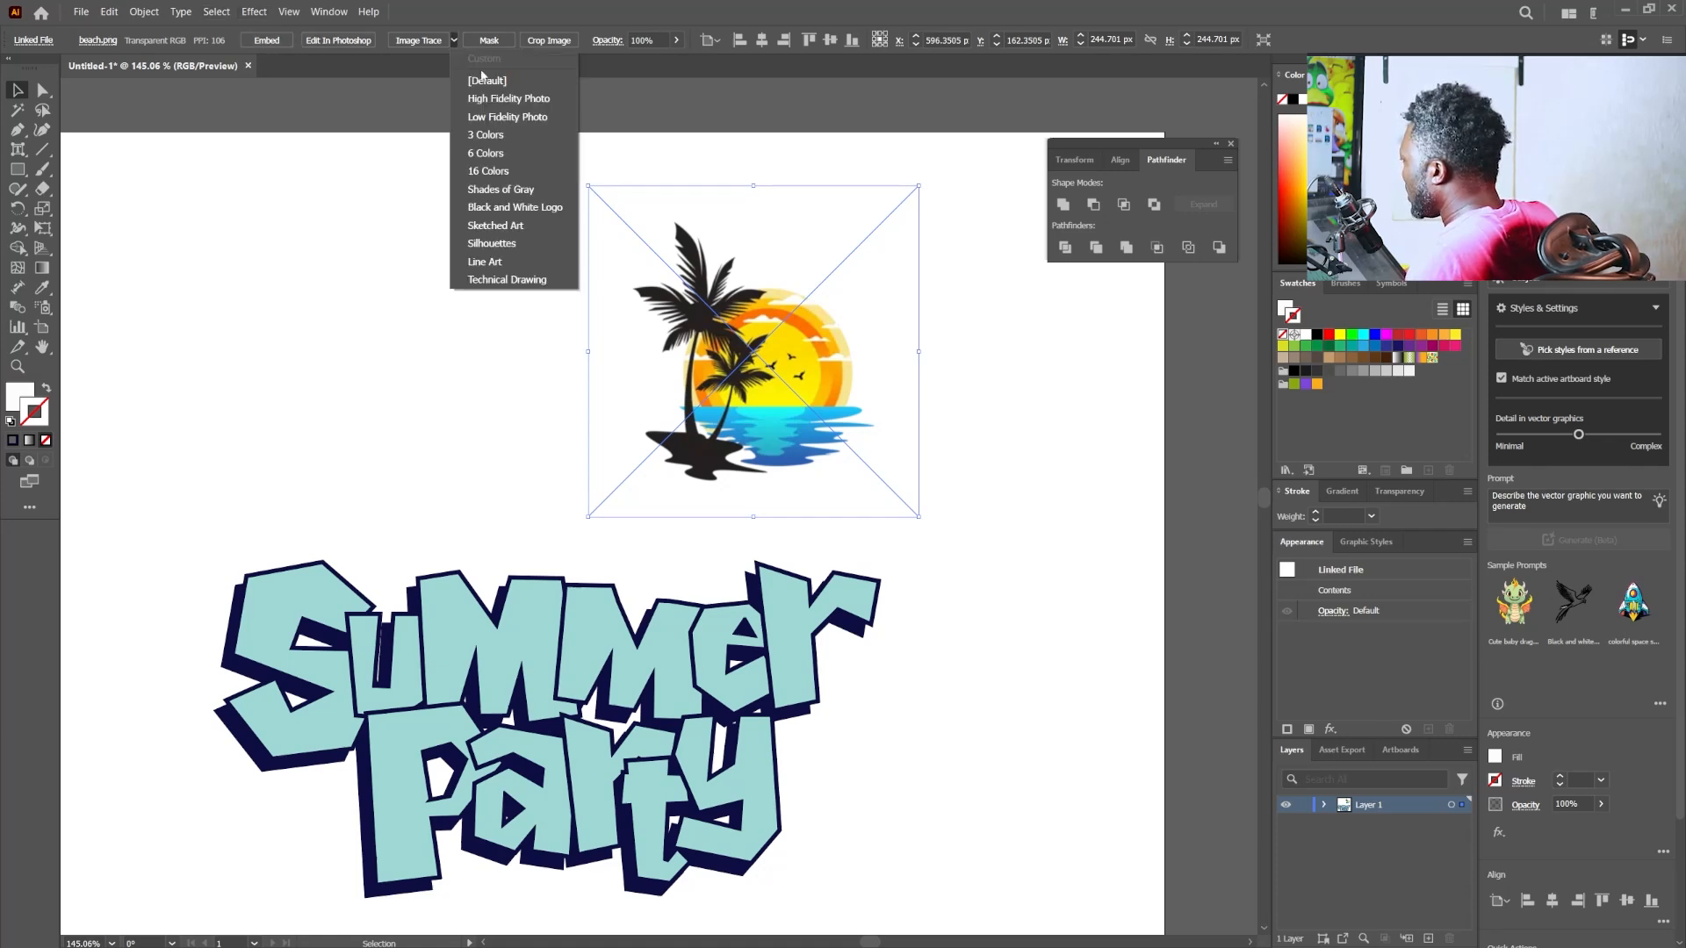
click(518, 157)
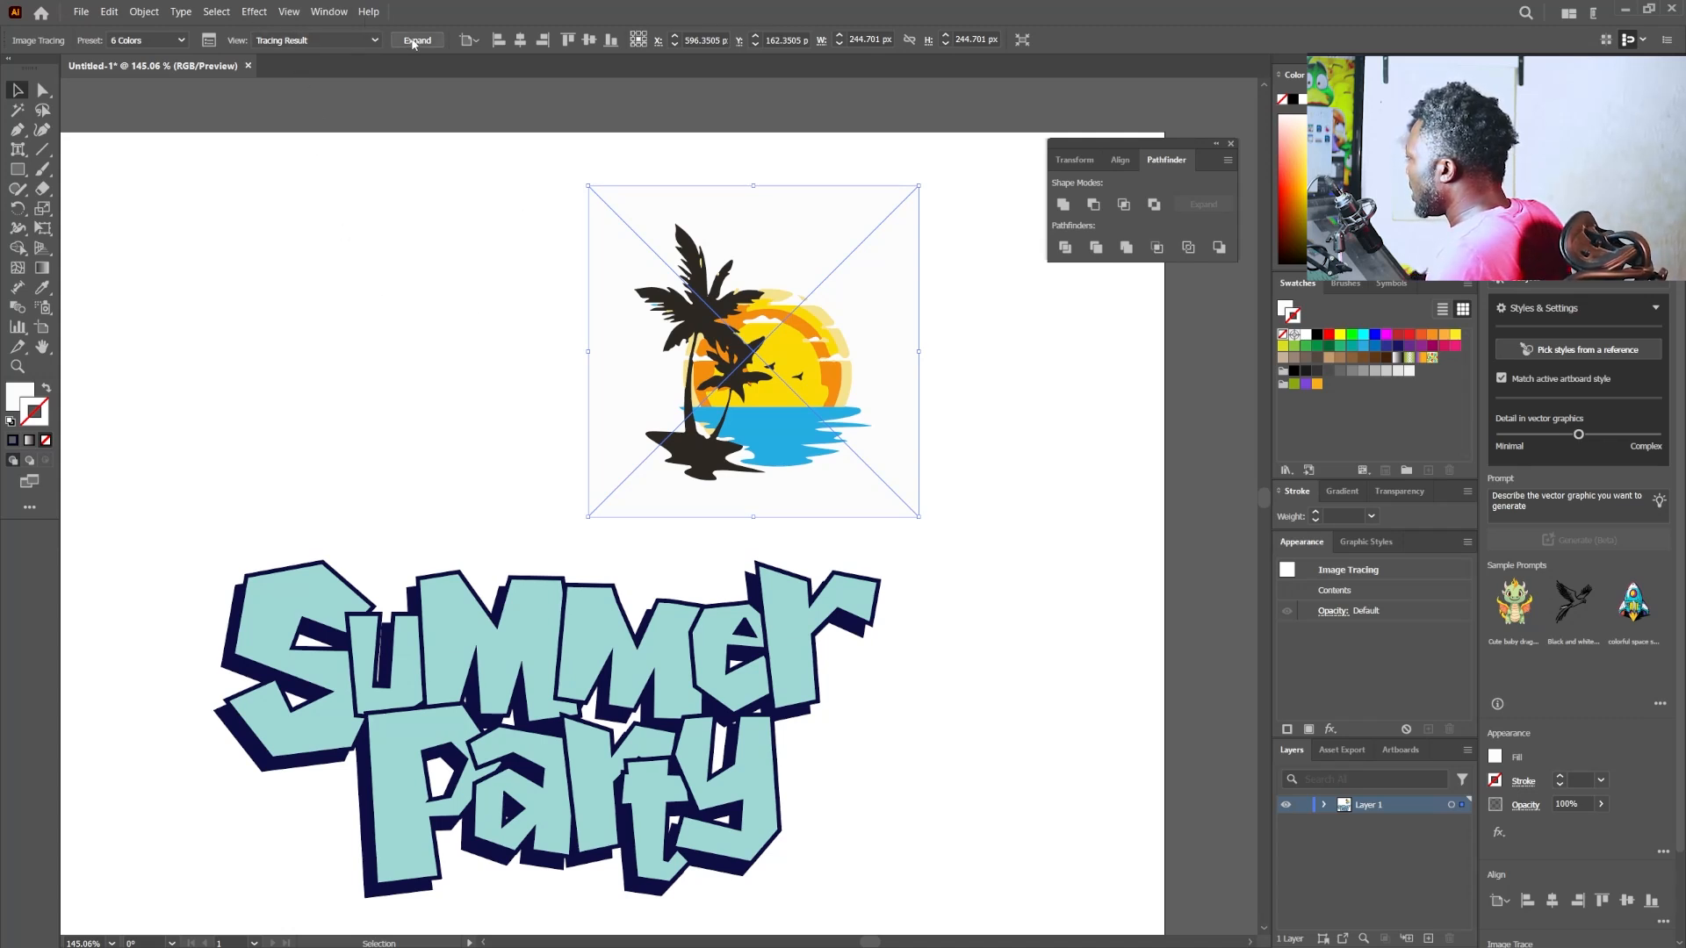
click(414, 42)
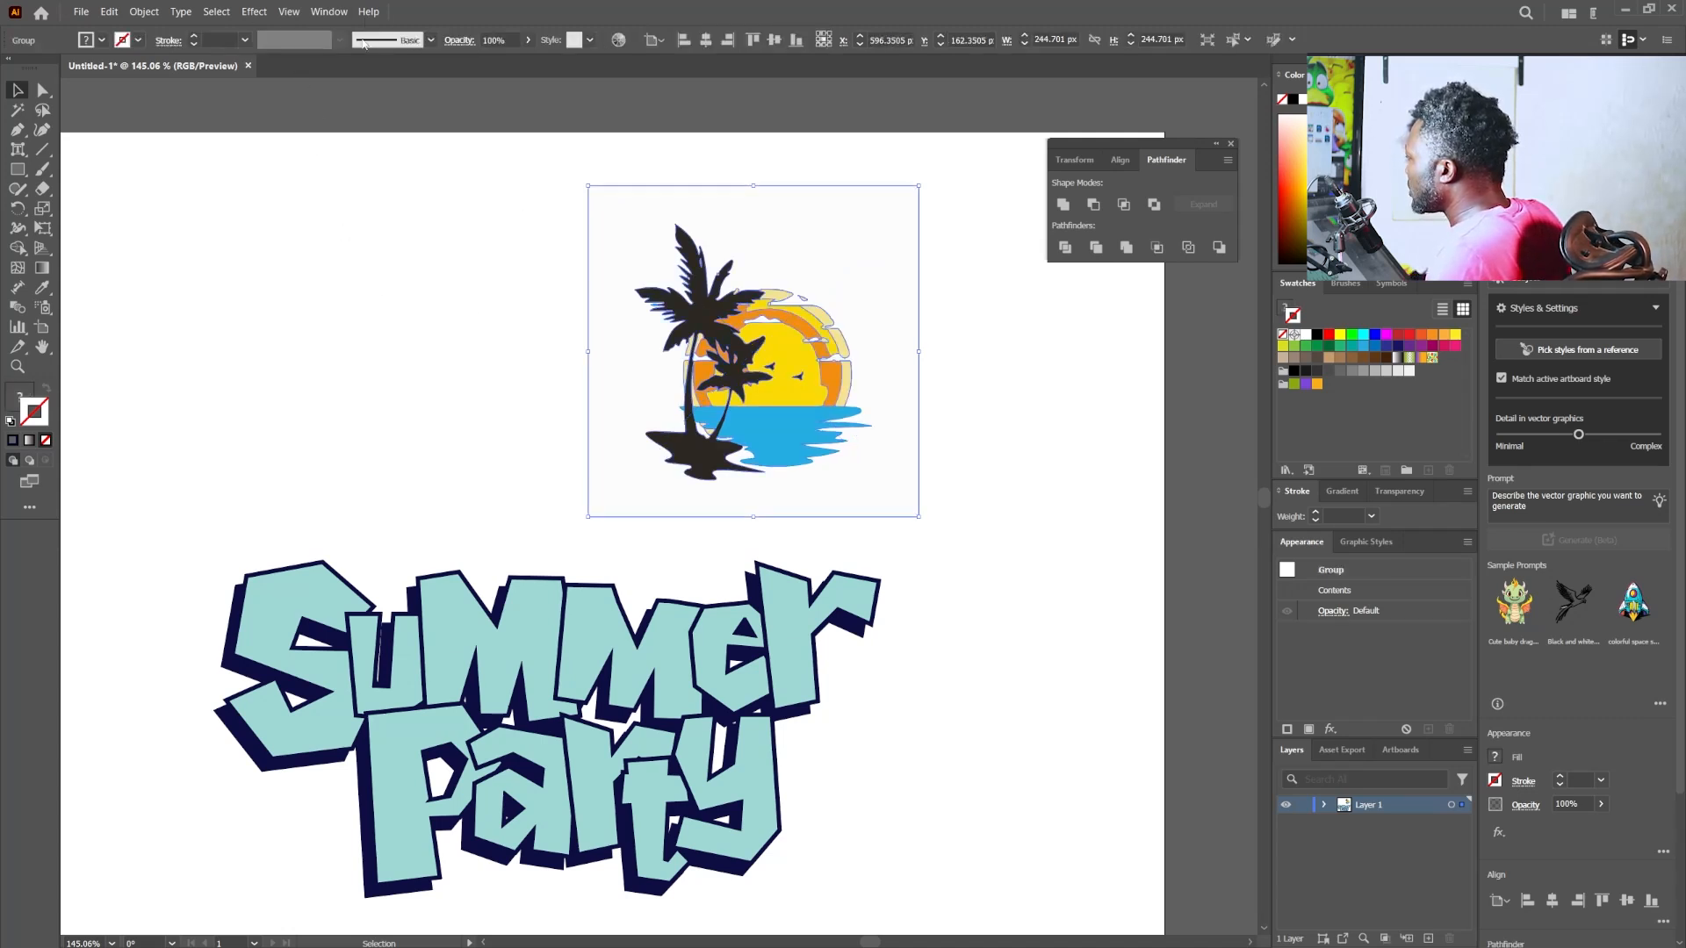
- Ungroup the expanded beach tracing into separate shapes and clear the selection
click(144, 11)
click(166, 121)
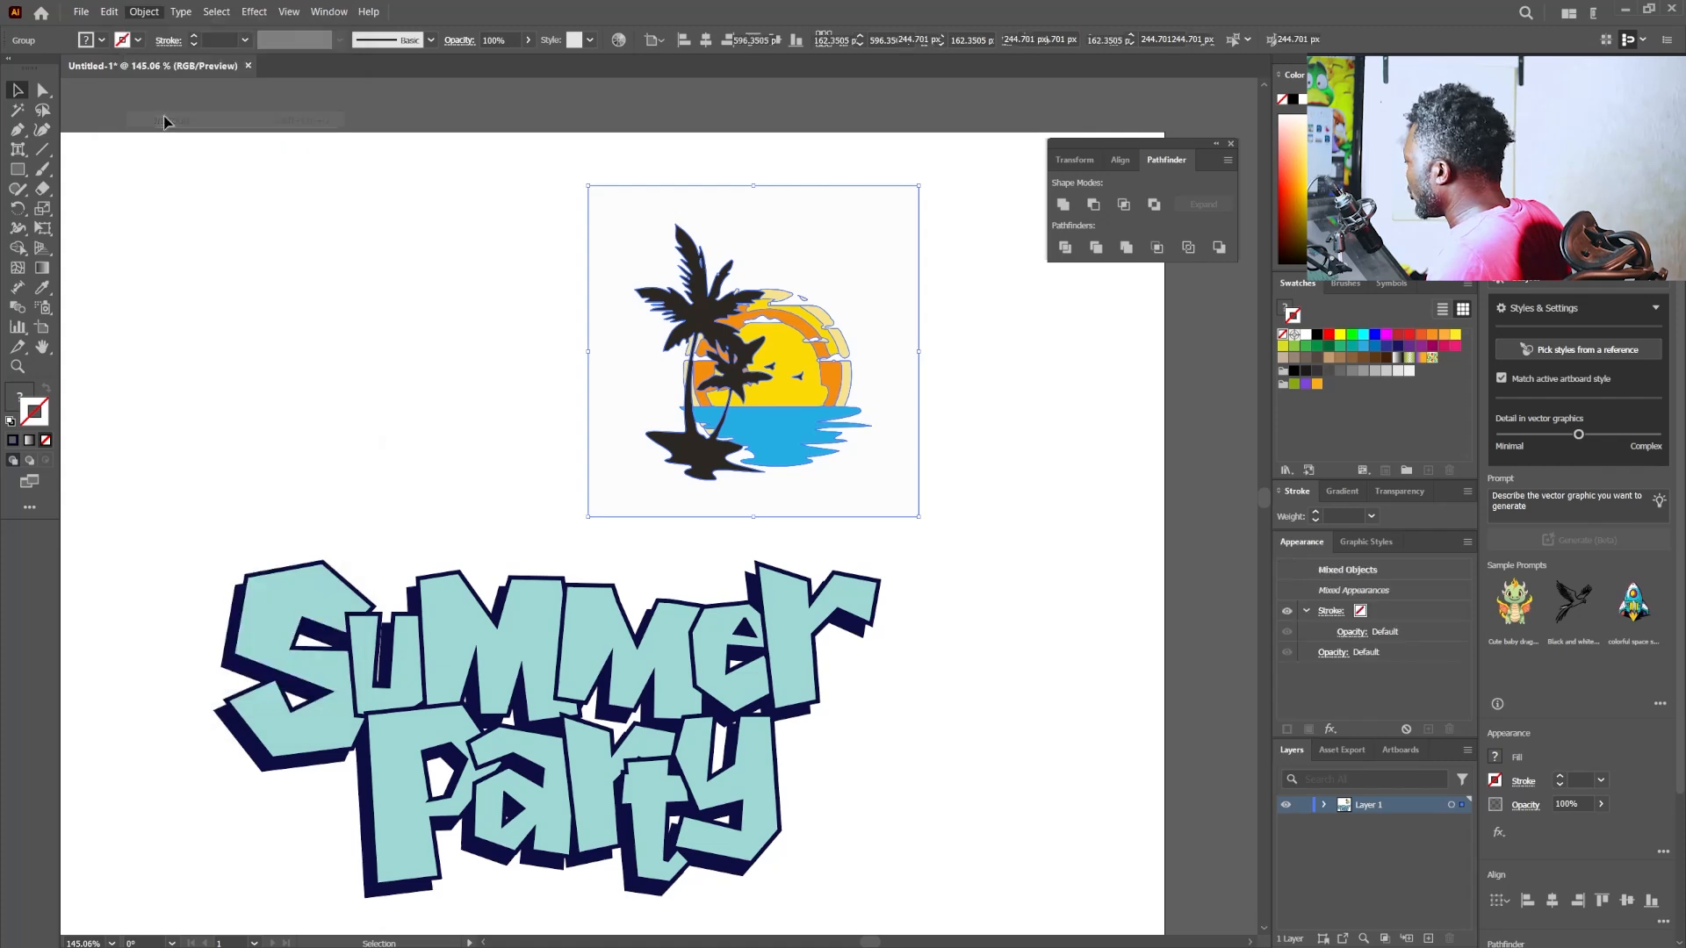
click(357, 312)
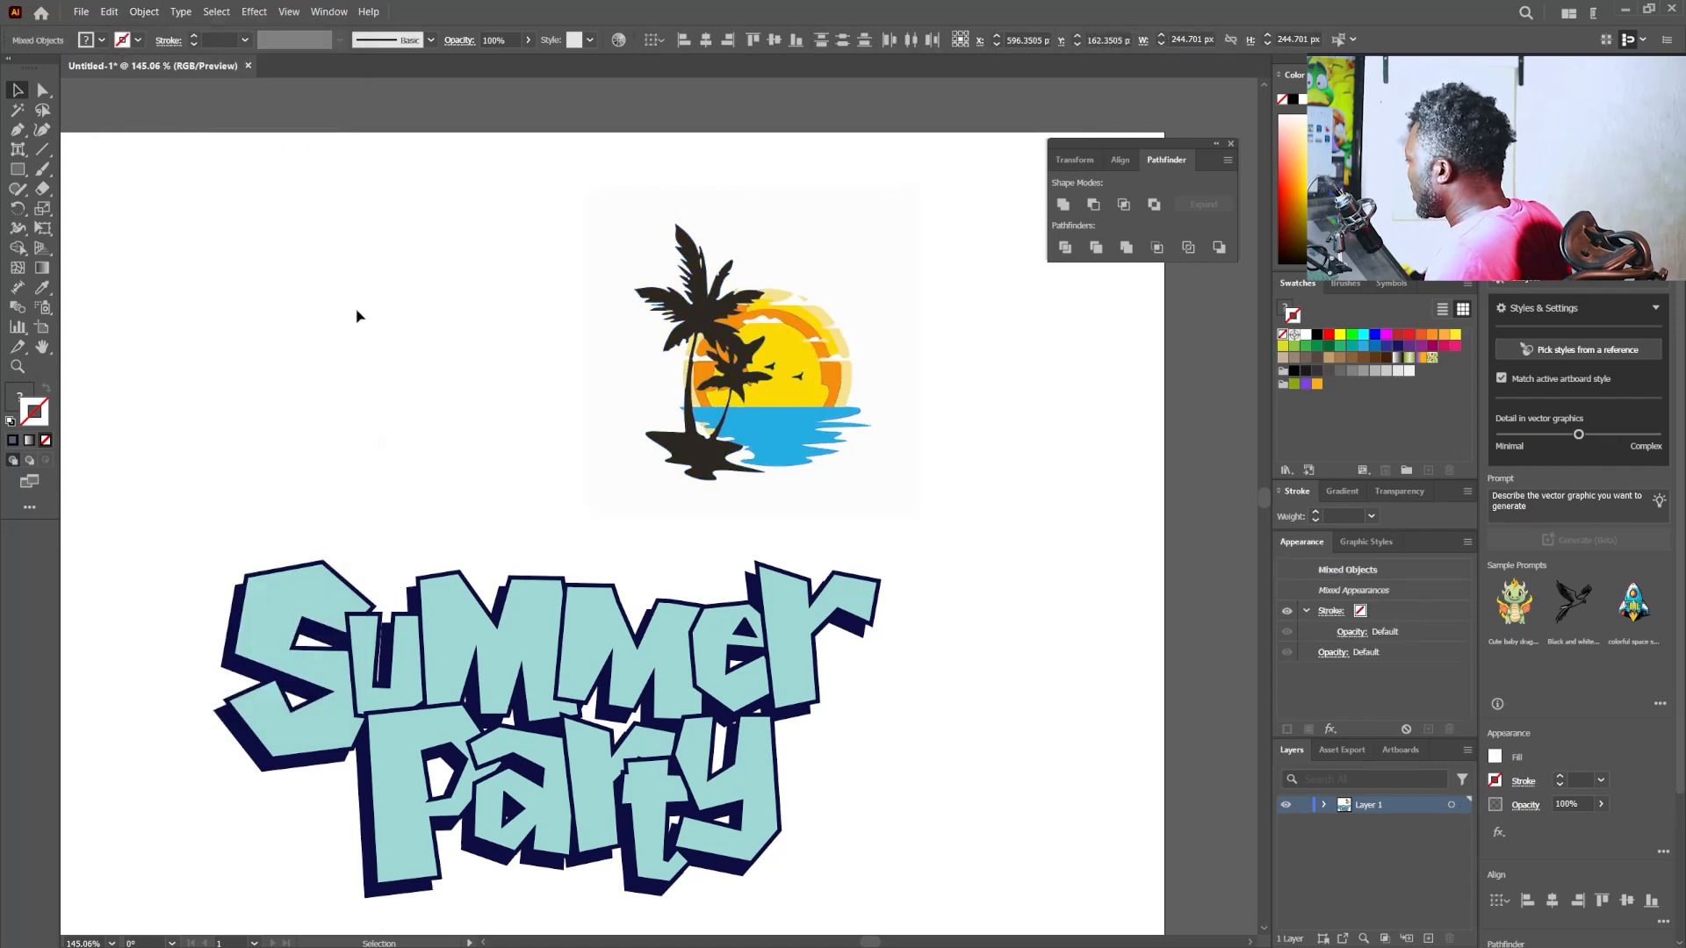
- Delete the white background of the beach tracing together with all shapes sharing its fill colour
click(815, 256)
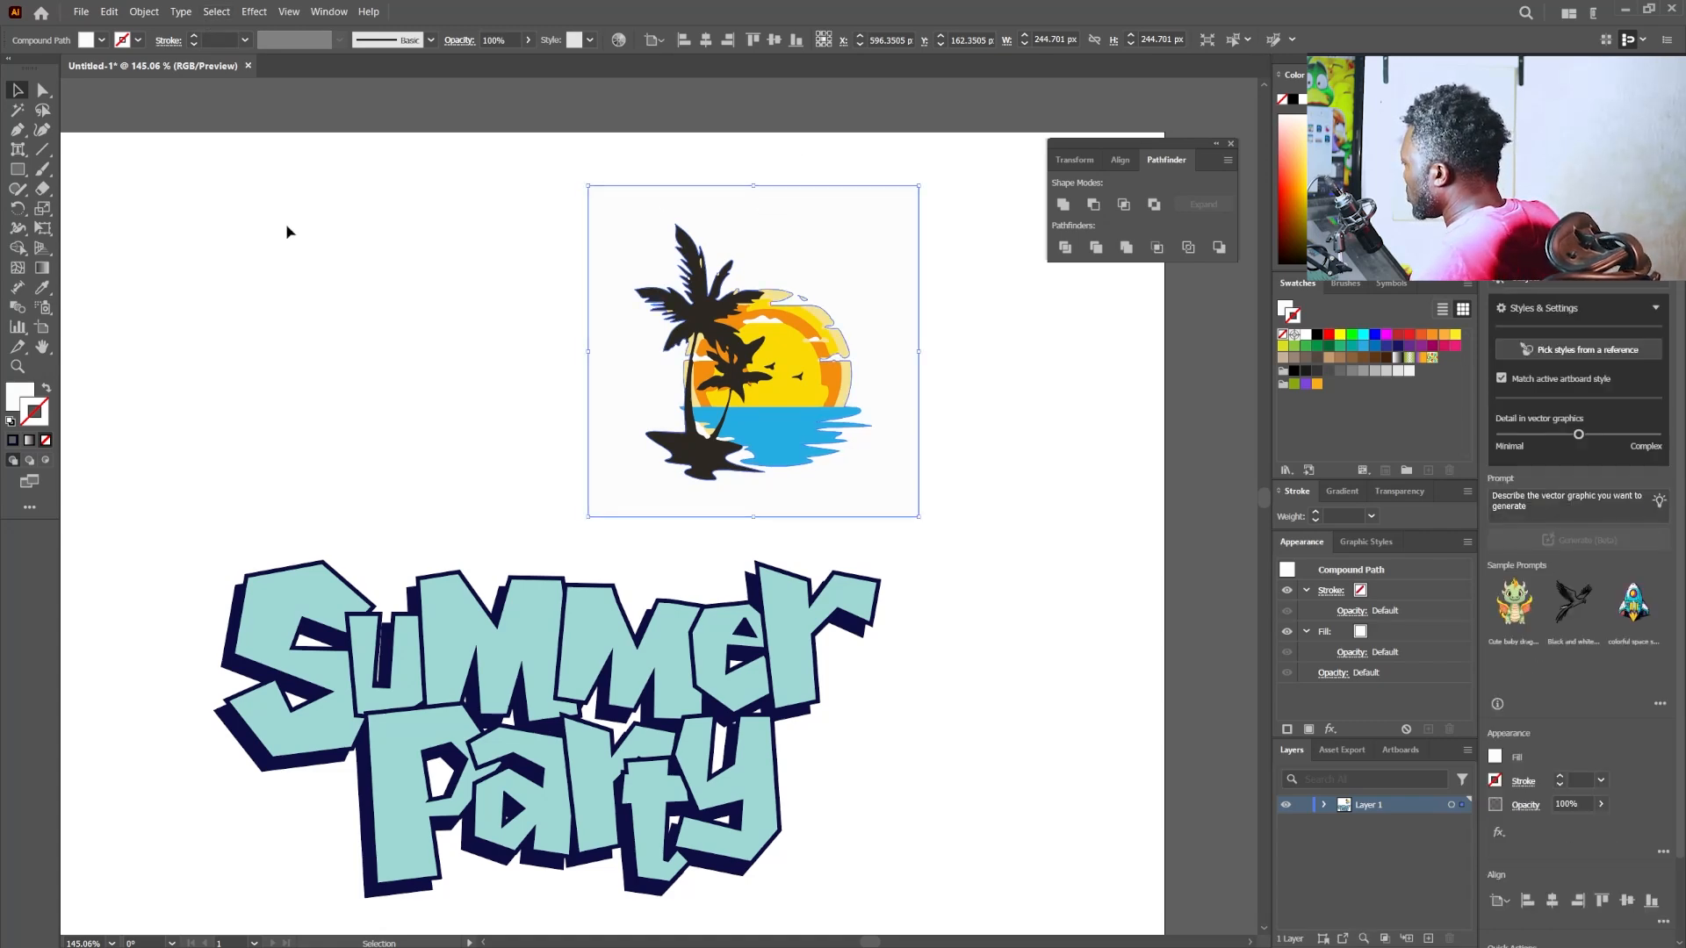
click(217, 14)
mouse_move(274, 159)
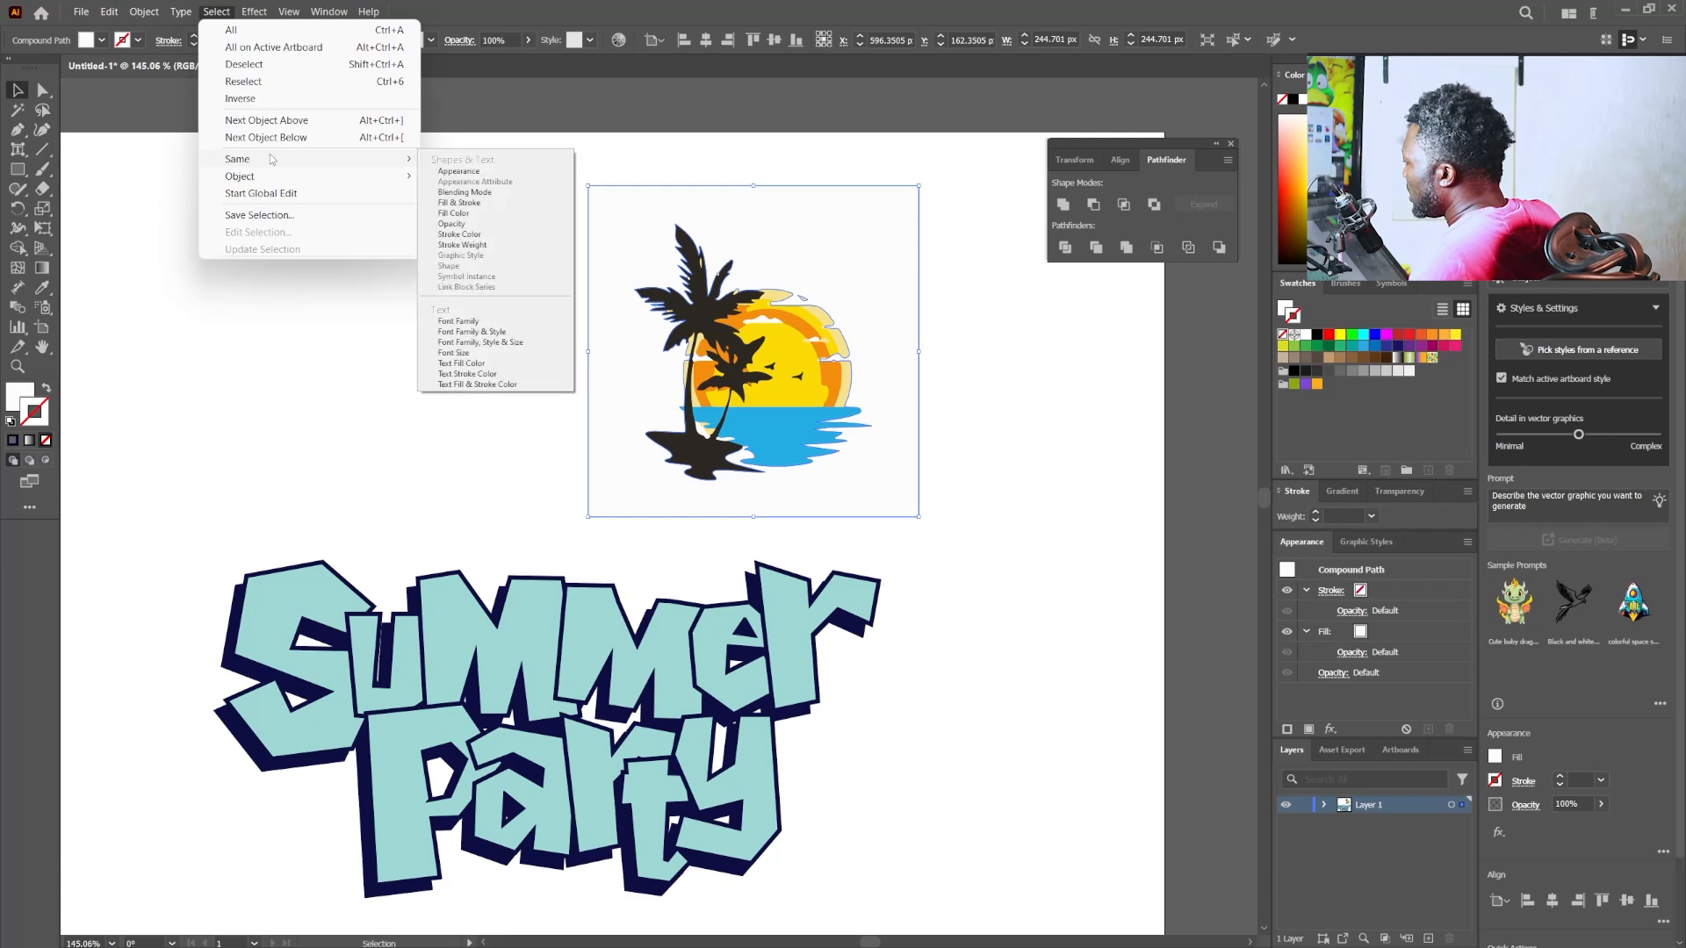
click(565, 224)
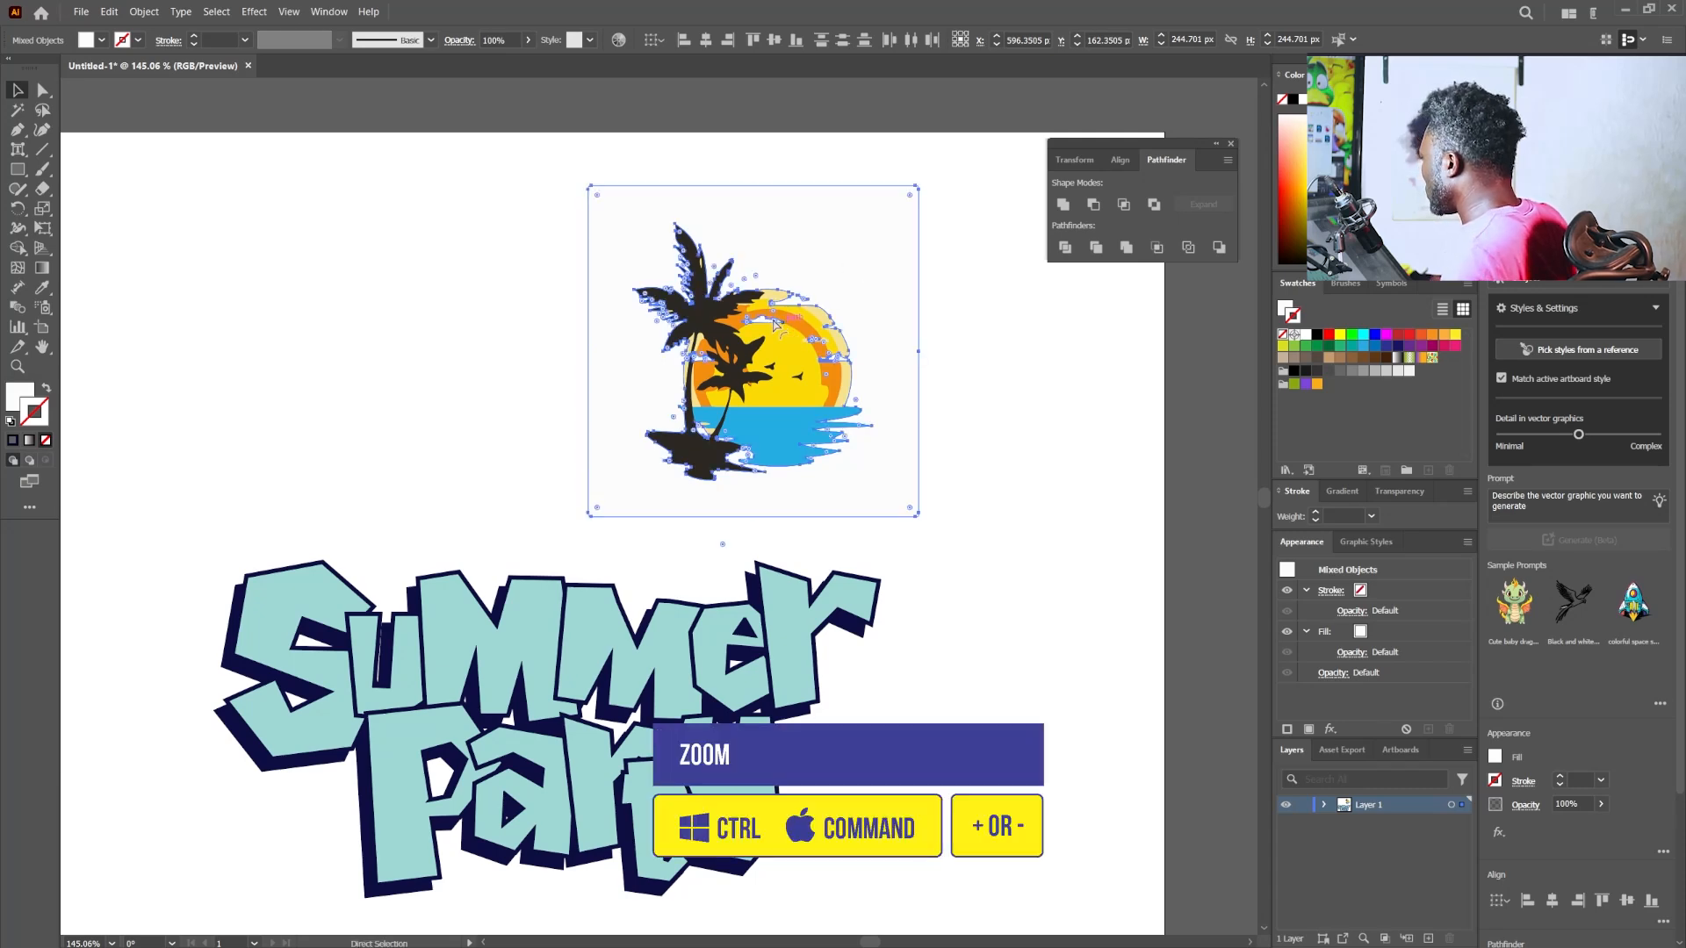
scroll(780, 328, up, 14)
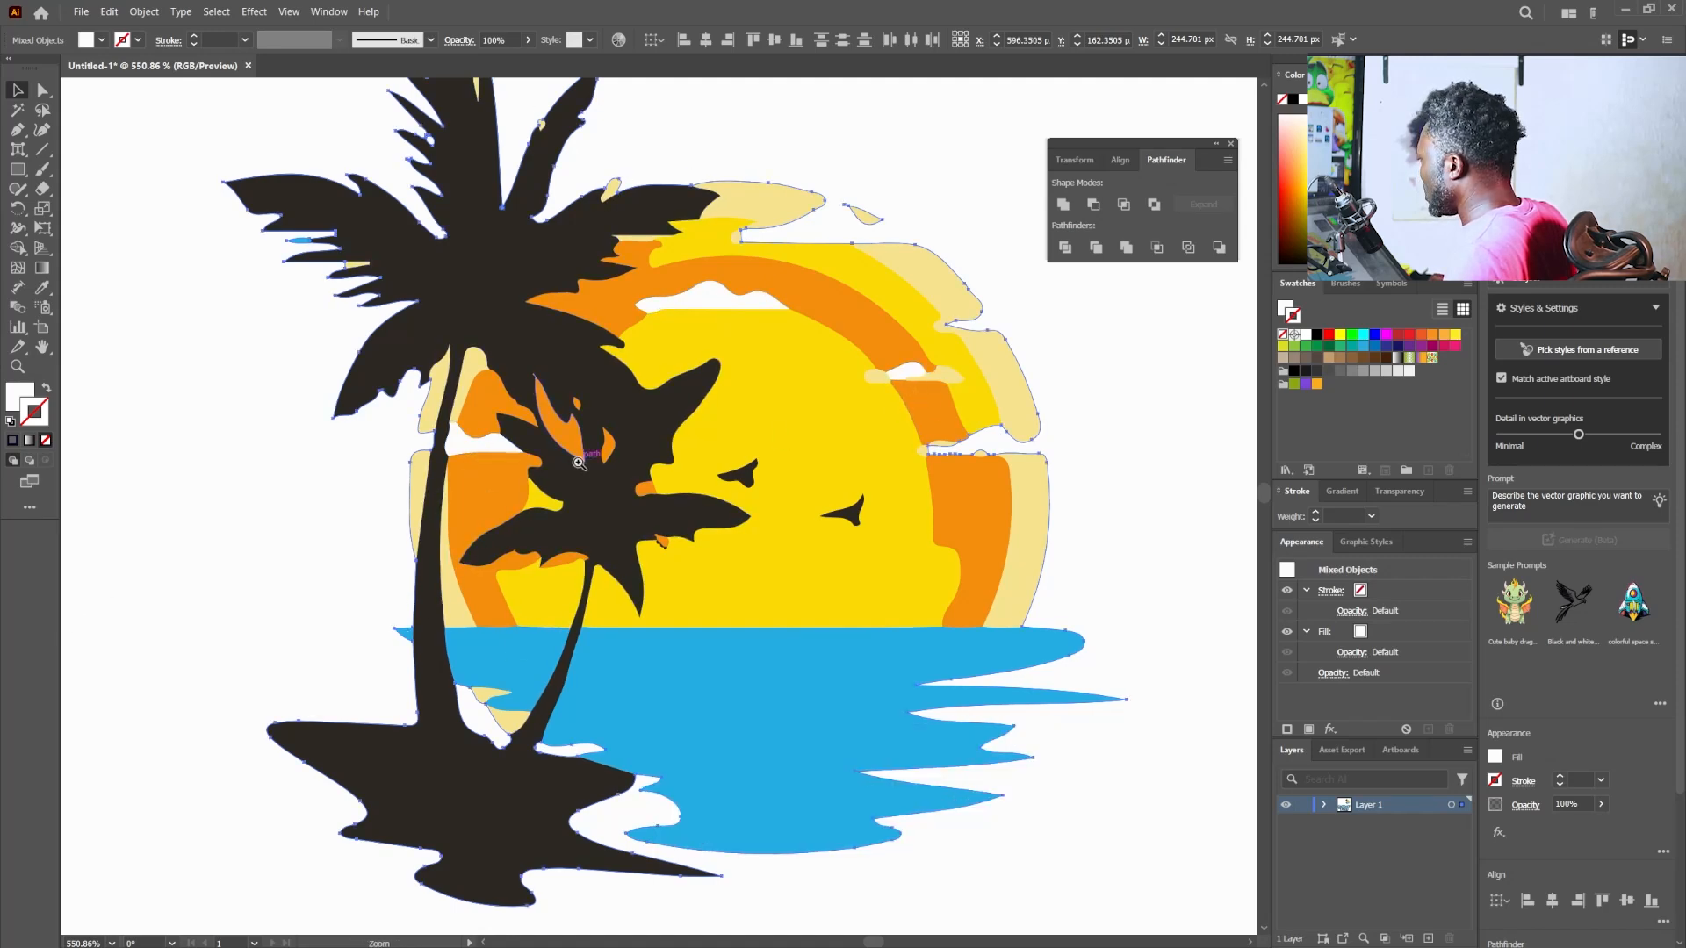
drag(577, 462, 444, 492)
drag(721, 513, 627, 516)
key(ctrl+shift+a)
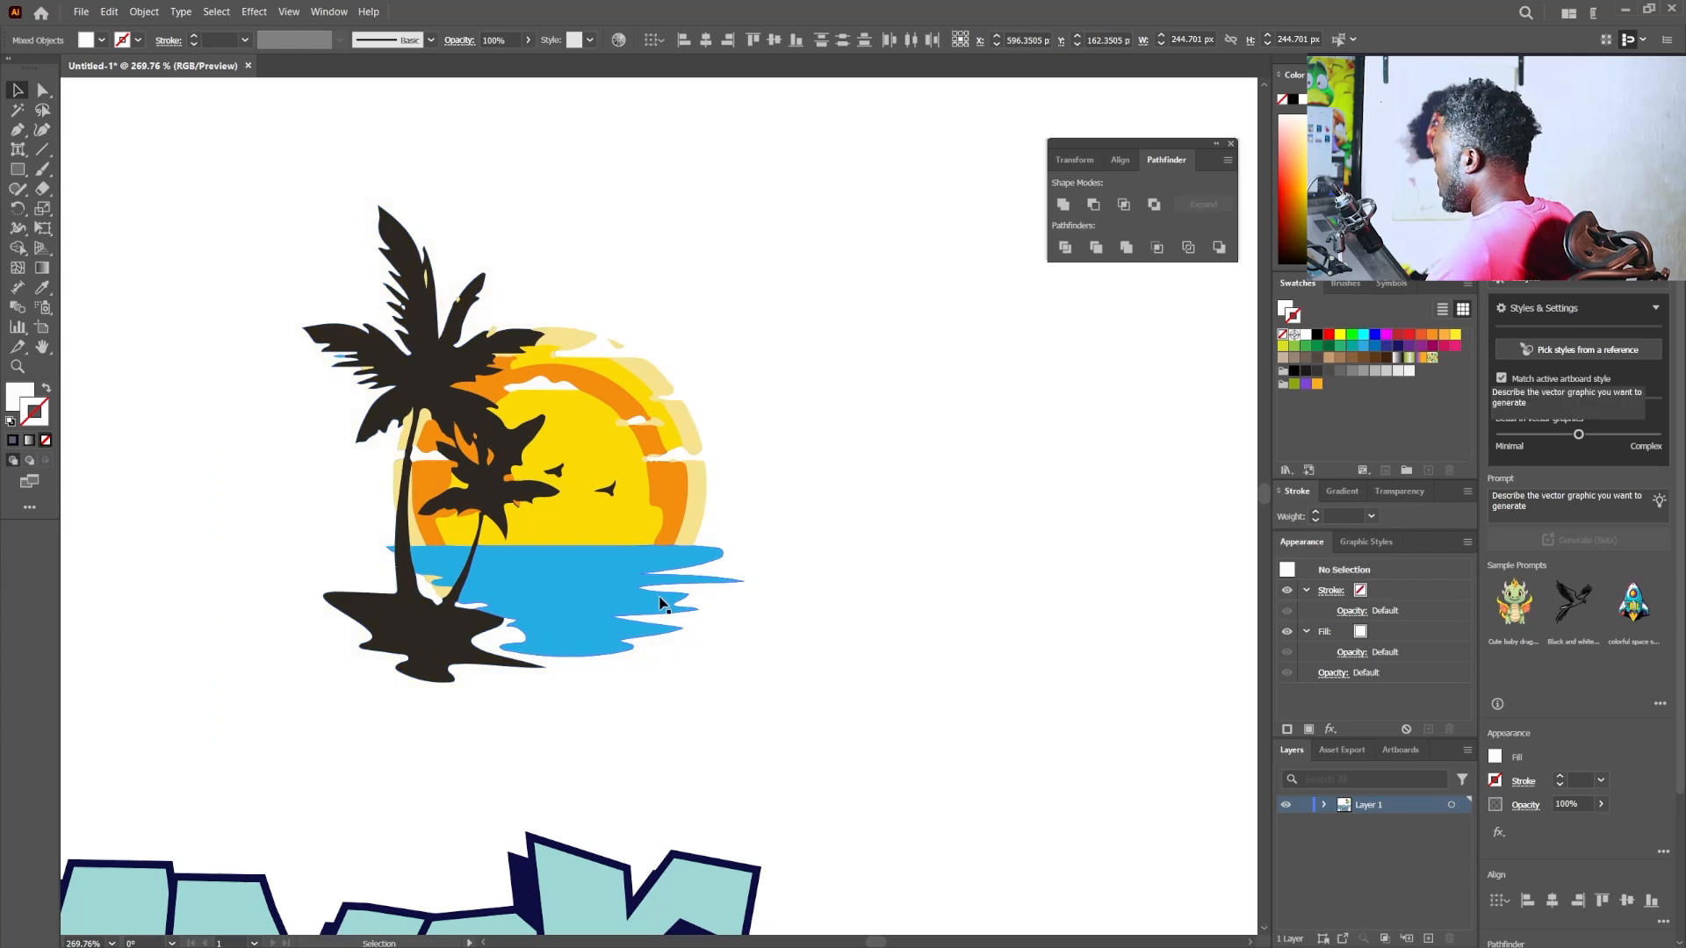
- Delete the small stray cream fragments left among the leaves of the large palm tree
drag(402, 266, 492, 266)
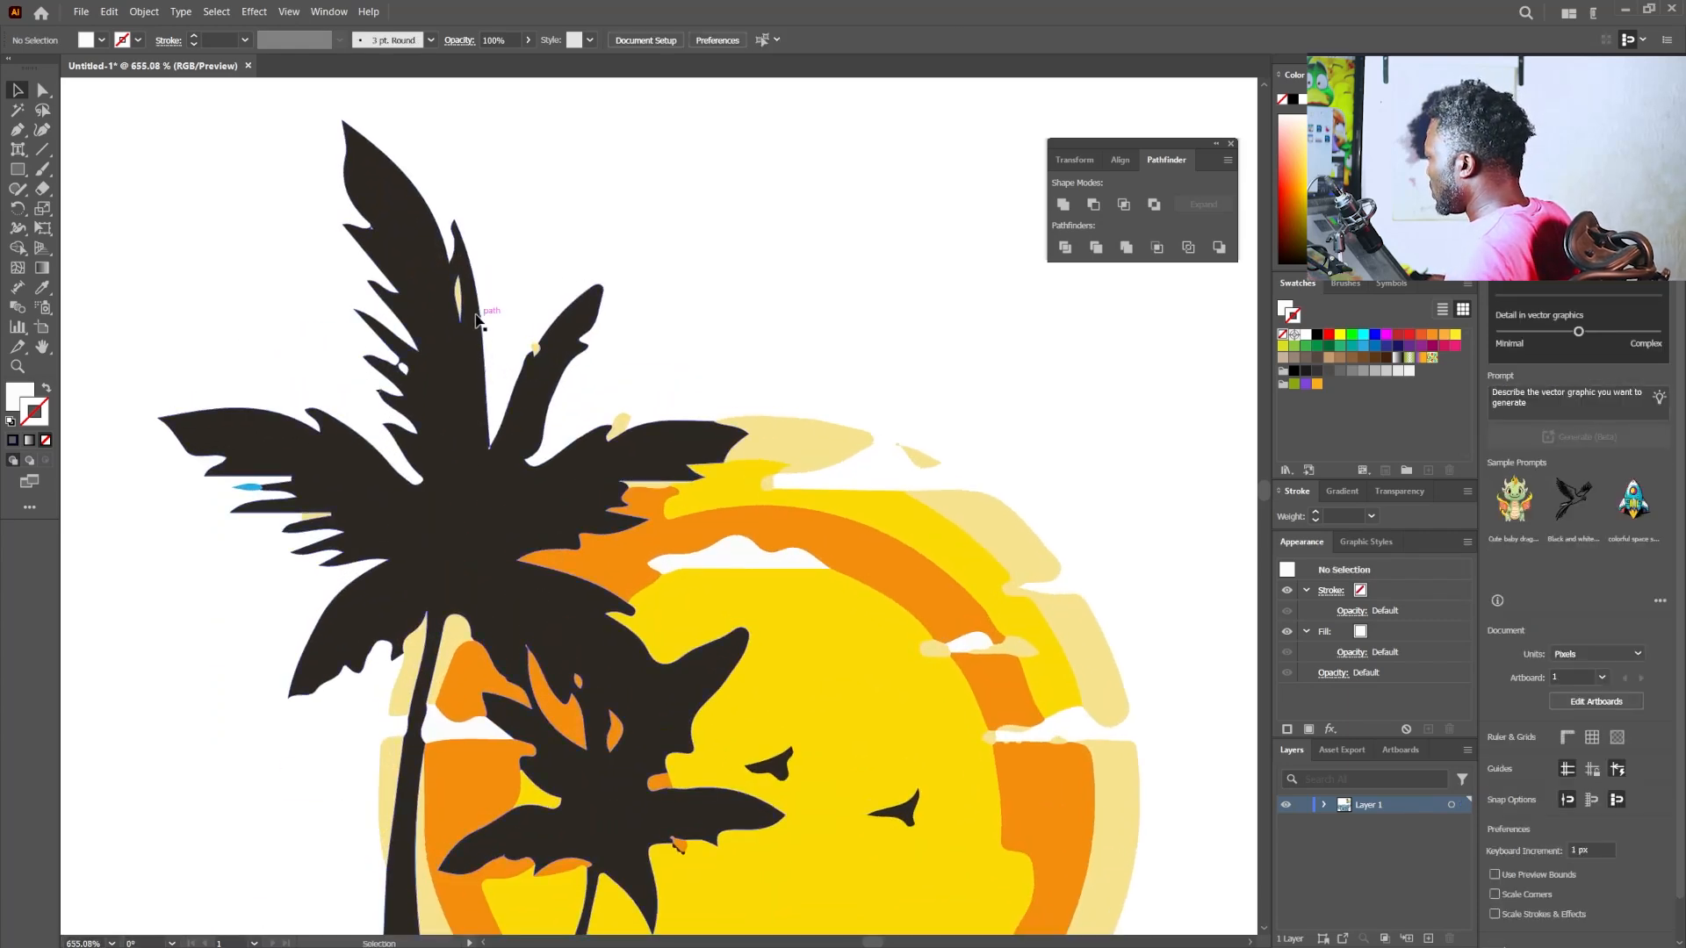
click(458, 299)
key(Delete)
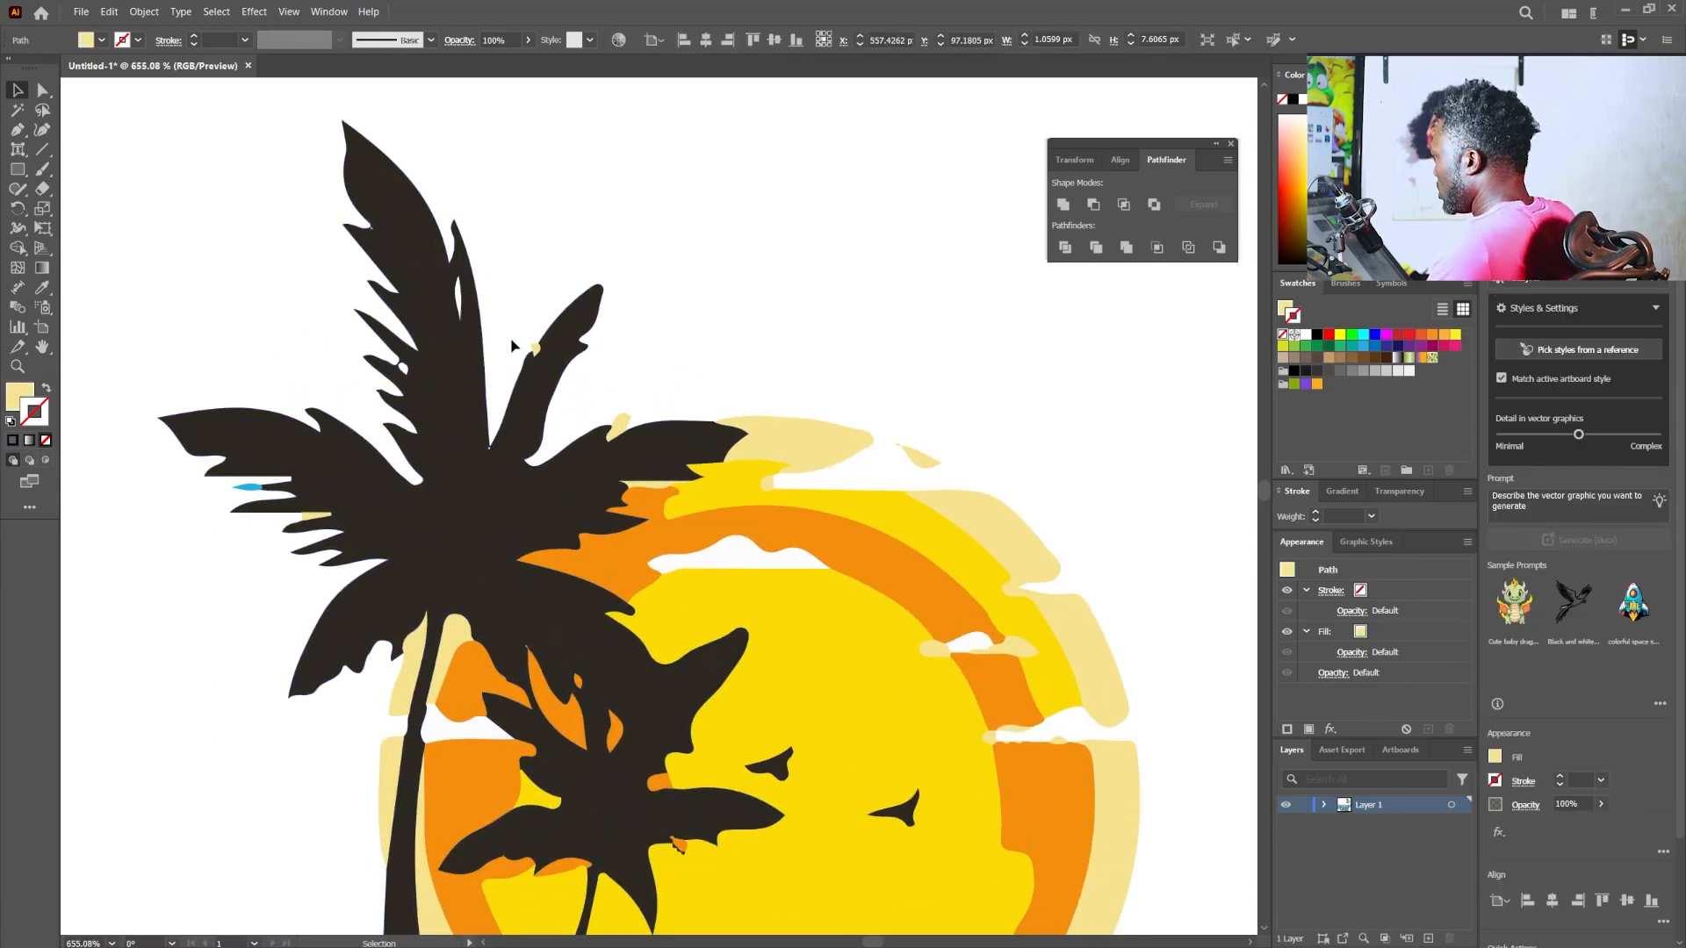
click(536, 349)
key(Delete)
click(619, 423)
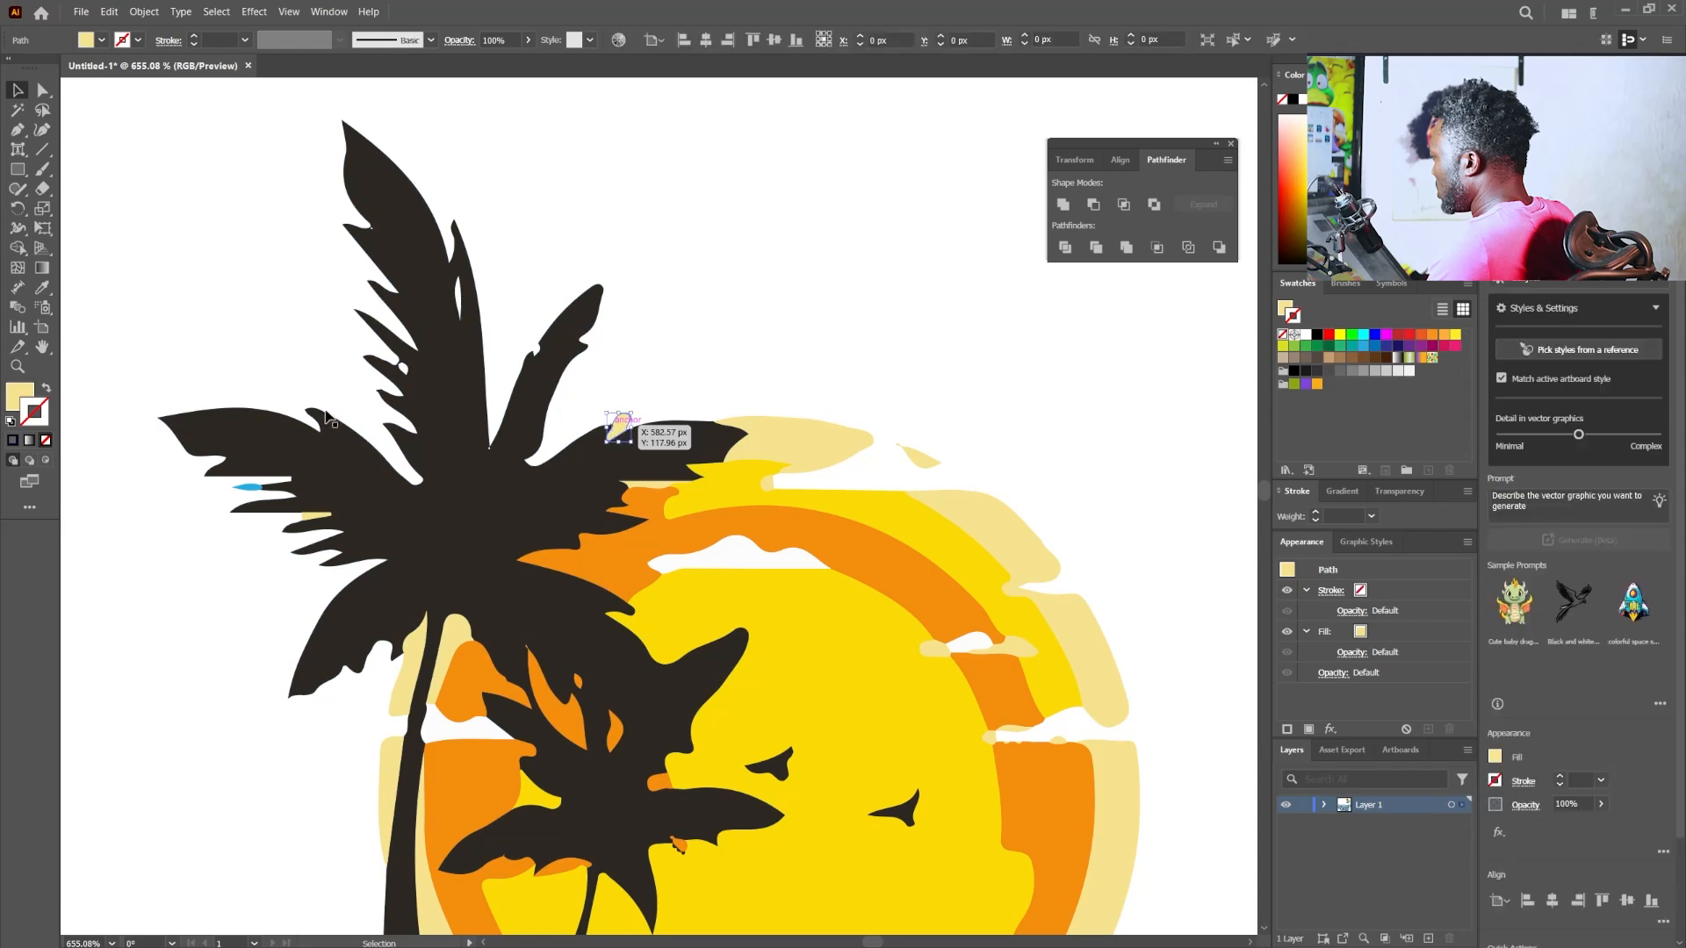
key(Delete)
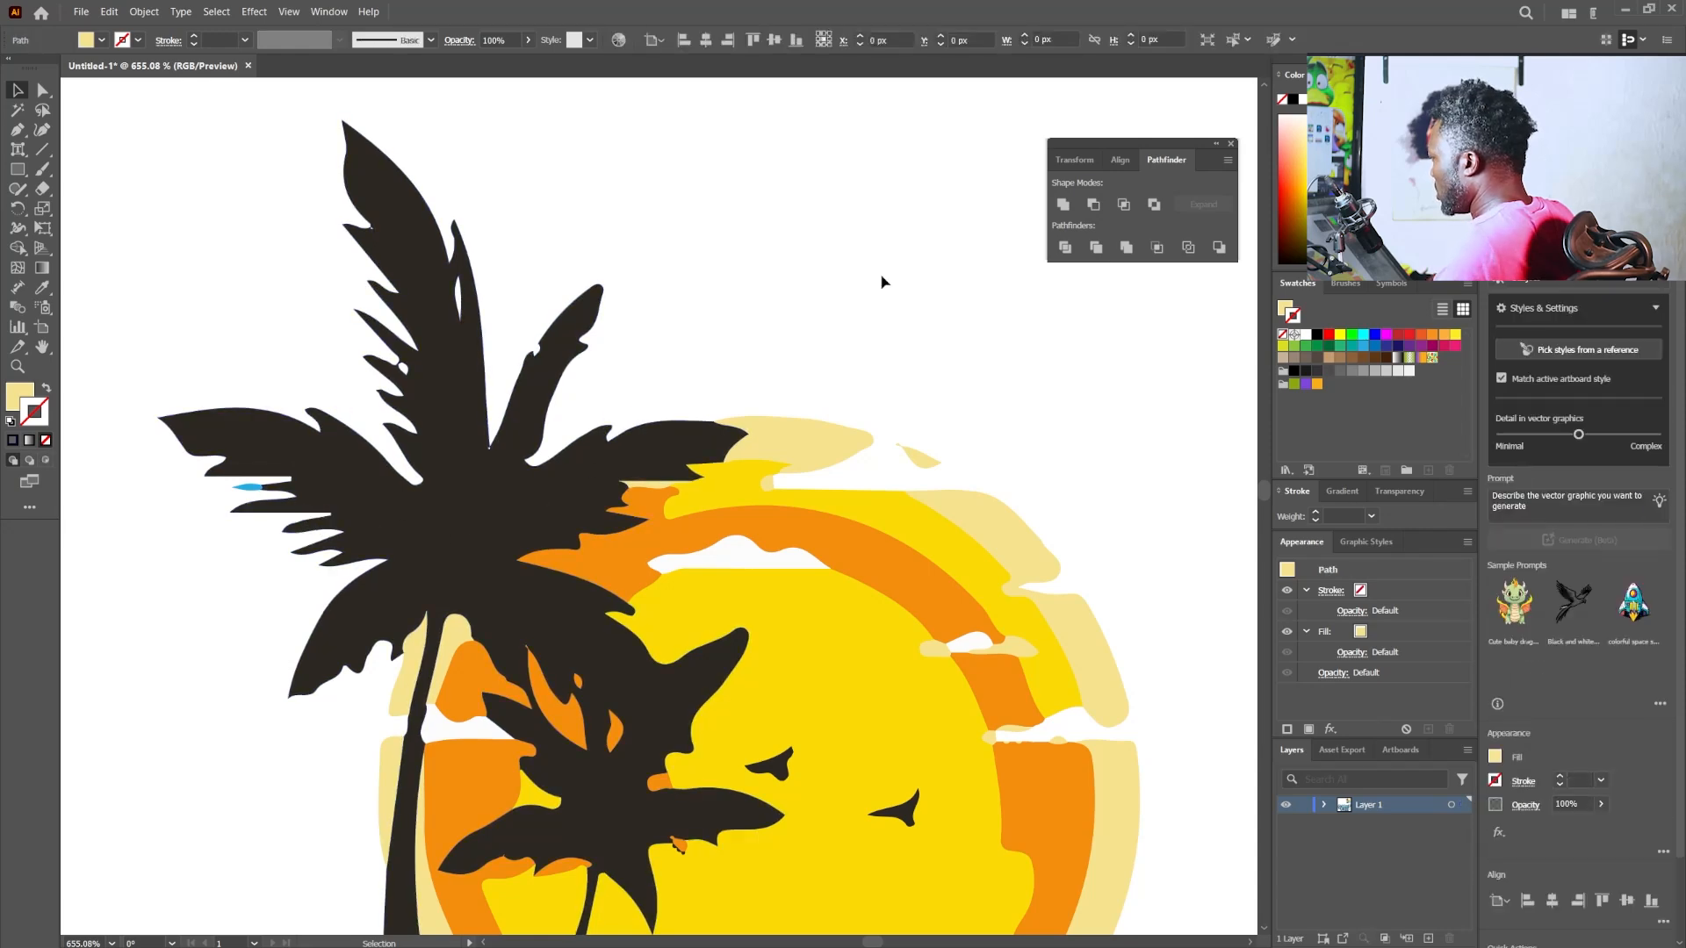
- Recolour the dark palm silhouette and all shapes sharing its fill colour with the navy sampled from the lettering's shadow
drag(820, 729, 600, 576)
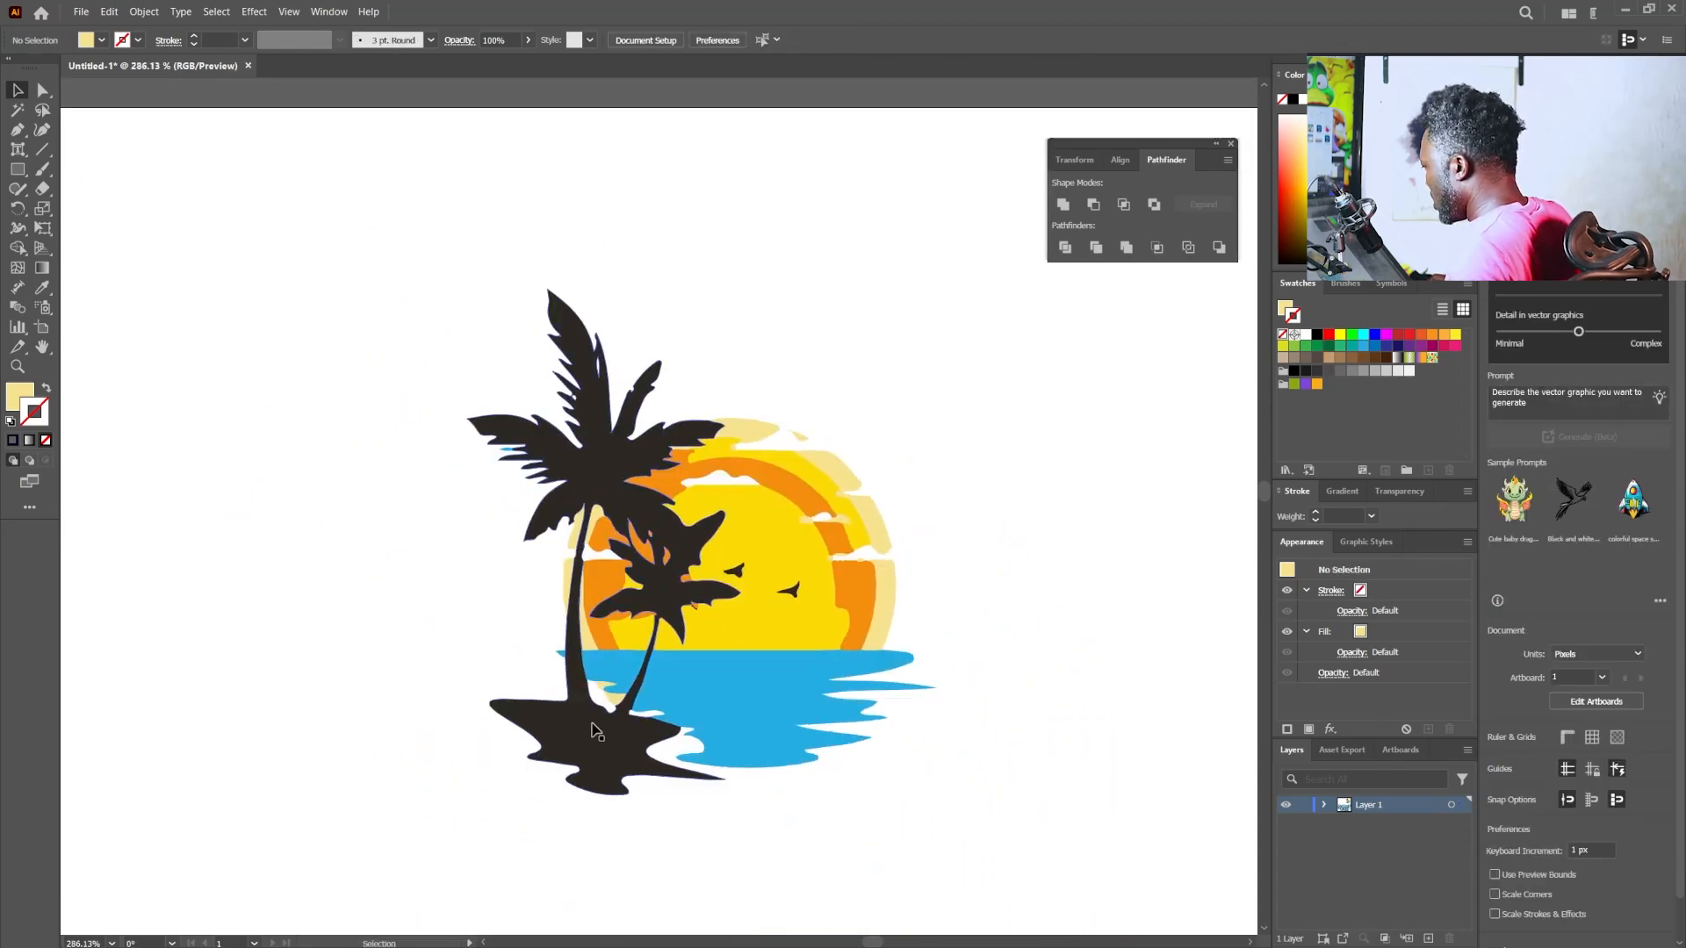
drag(598, 727, 422, 675)
key(ctrl+z)
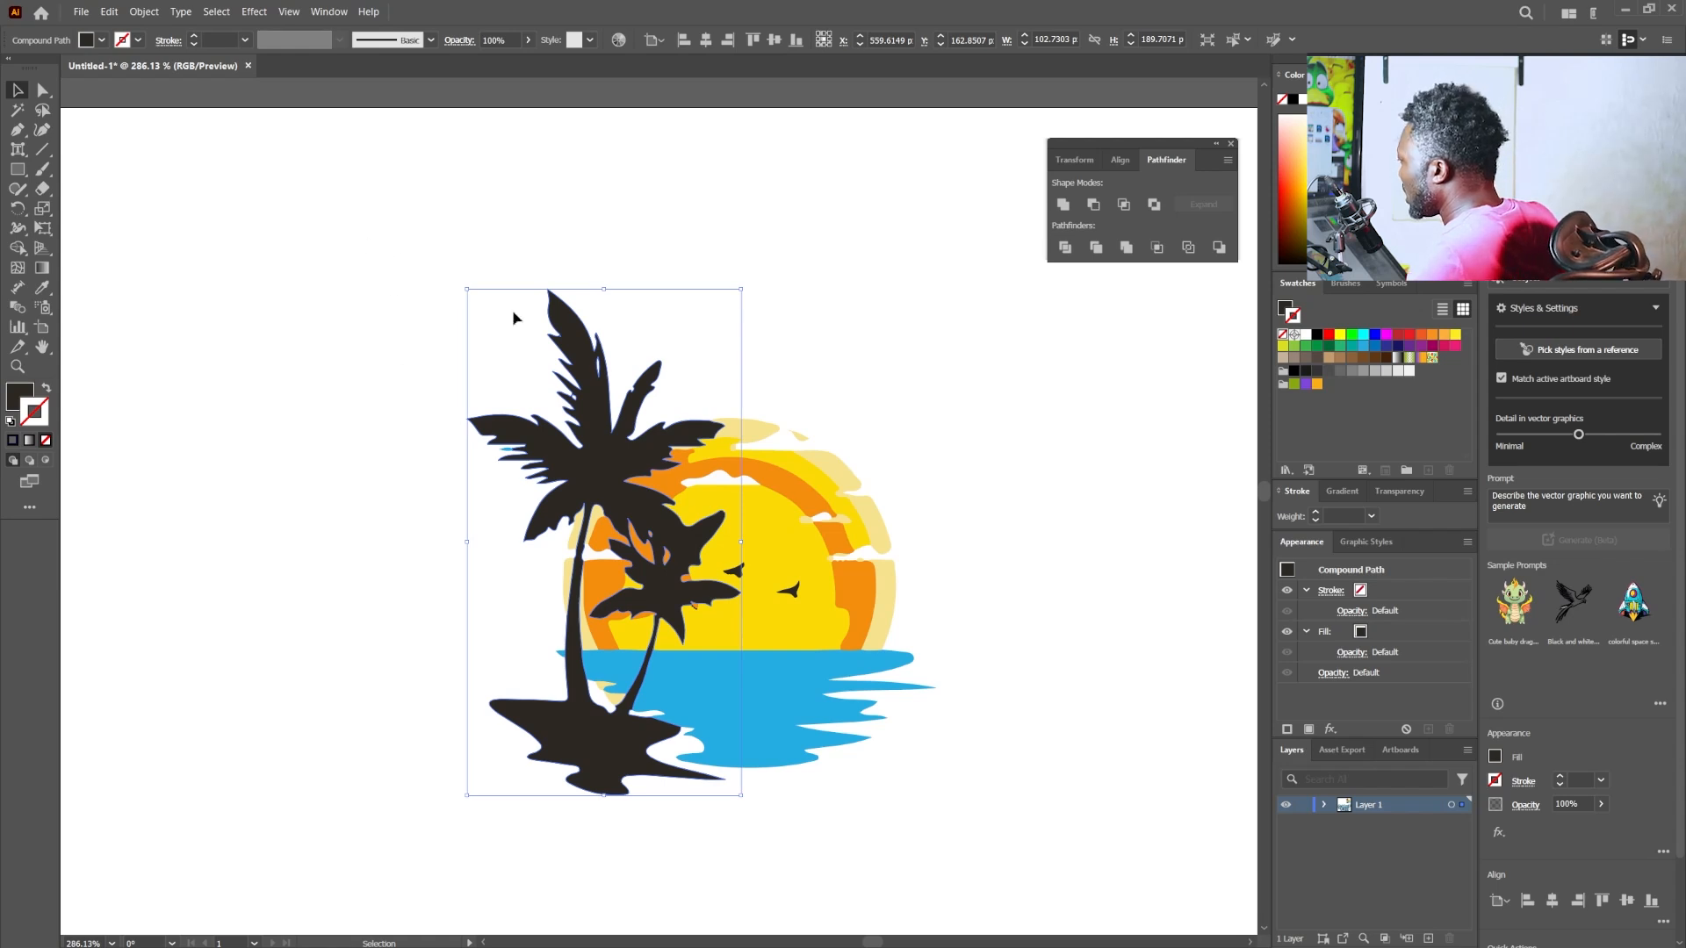
click(216, 11)
mouse_move(270, 161)
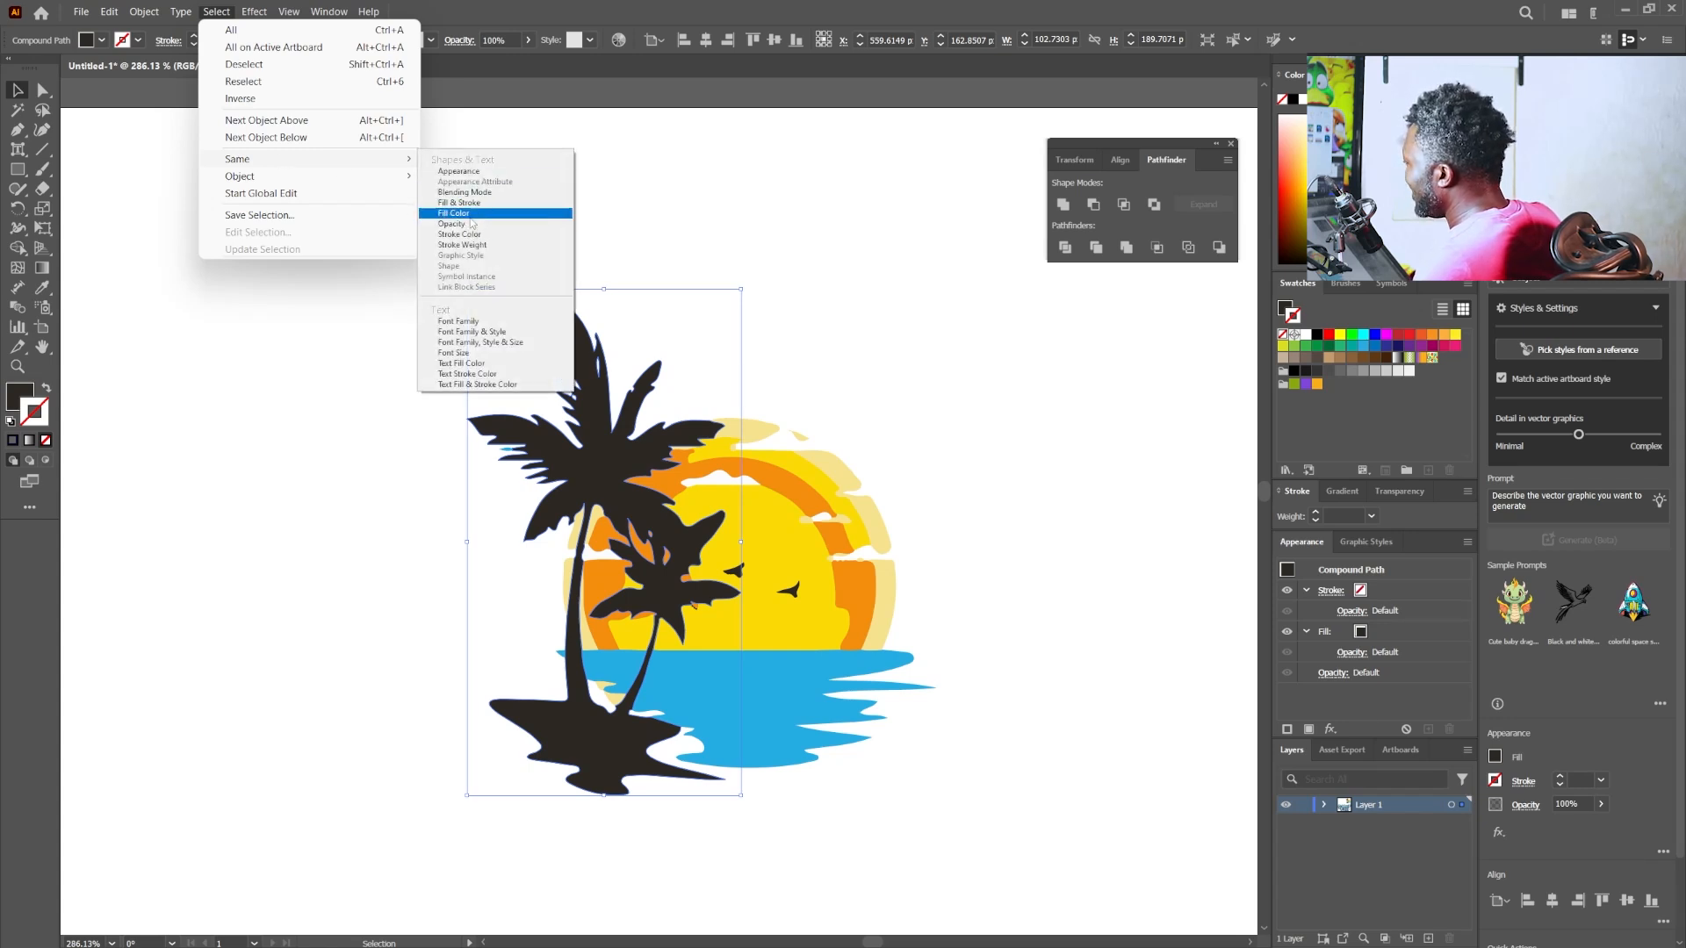
click(470, 219)
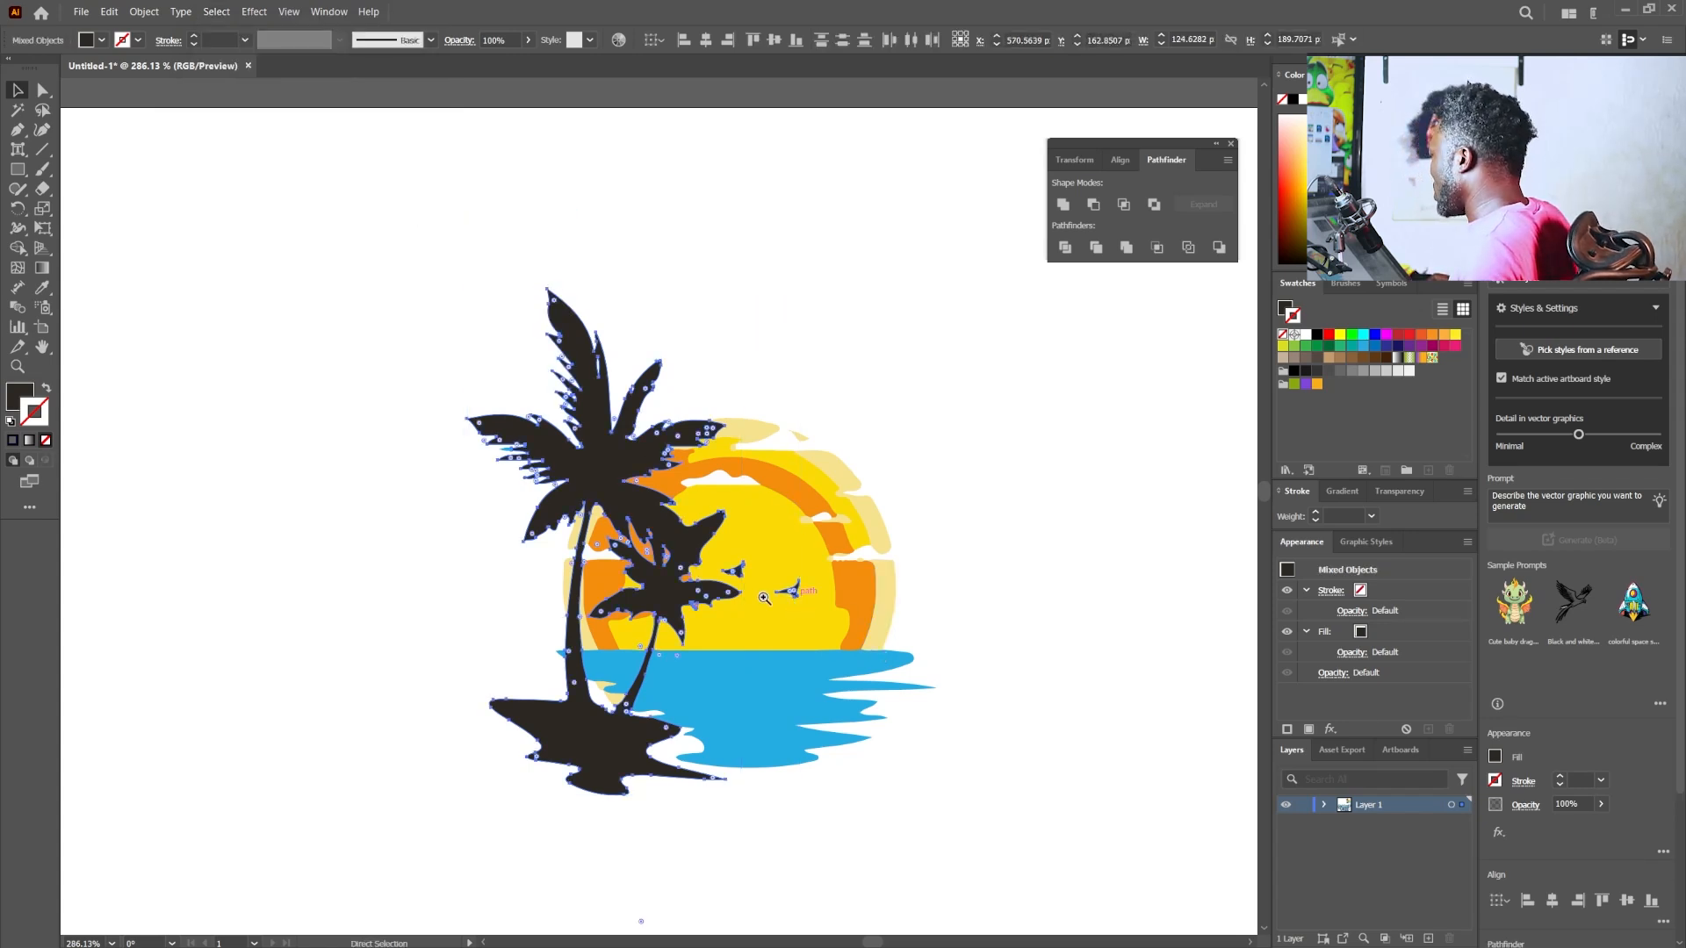
ctrl+alt+click(646, 615)
drag(646, 614, 738, 279)
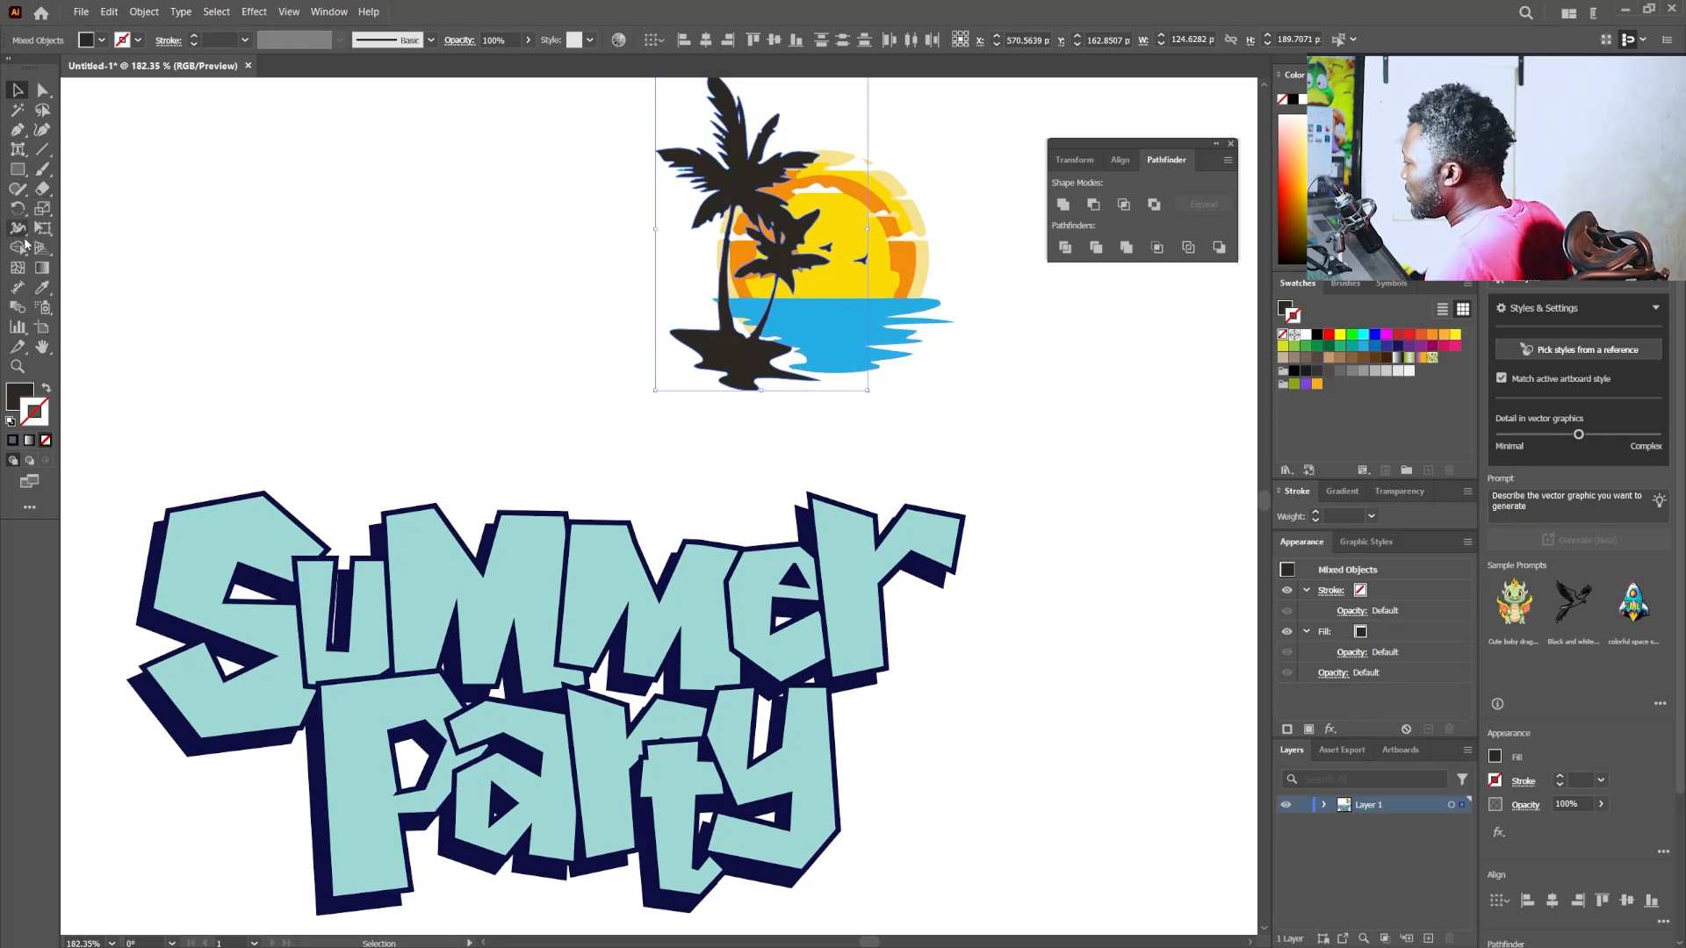
click(38, 293)
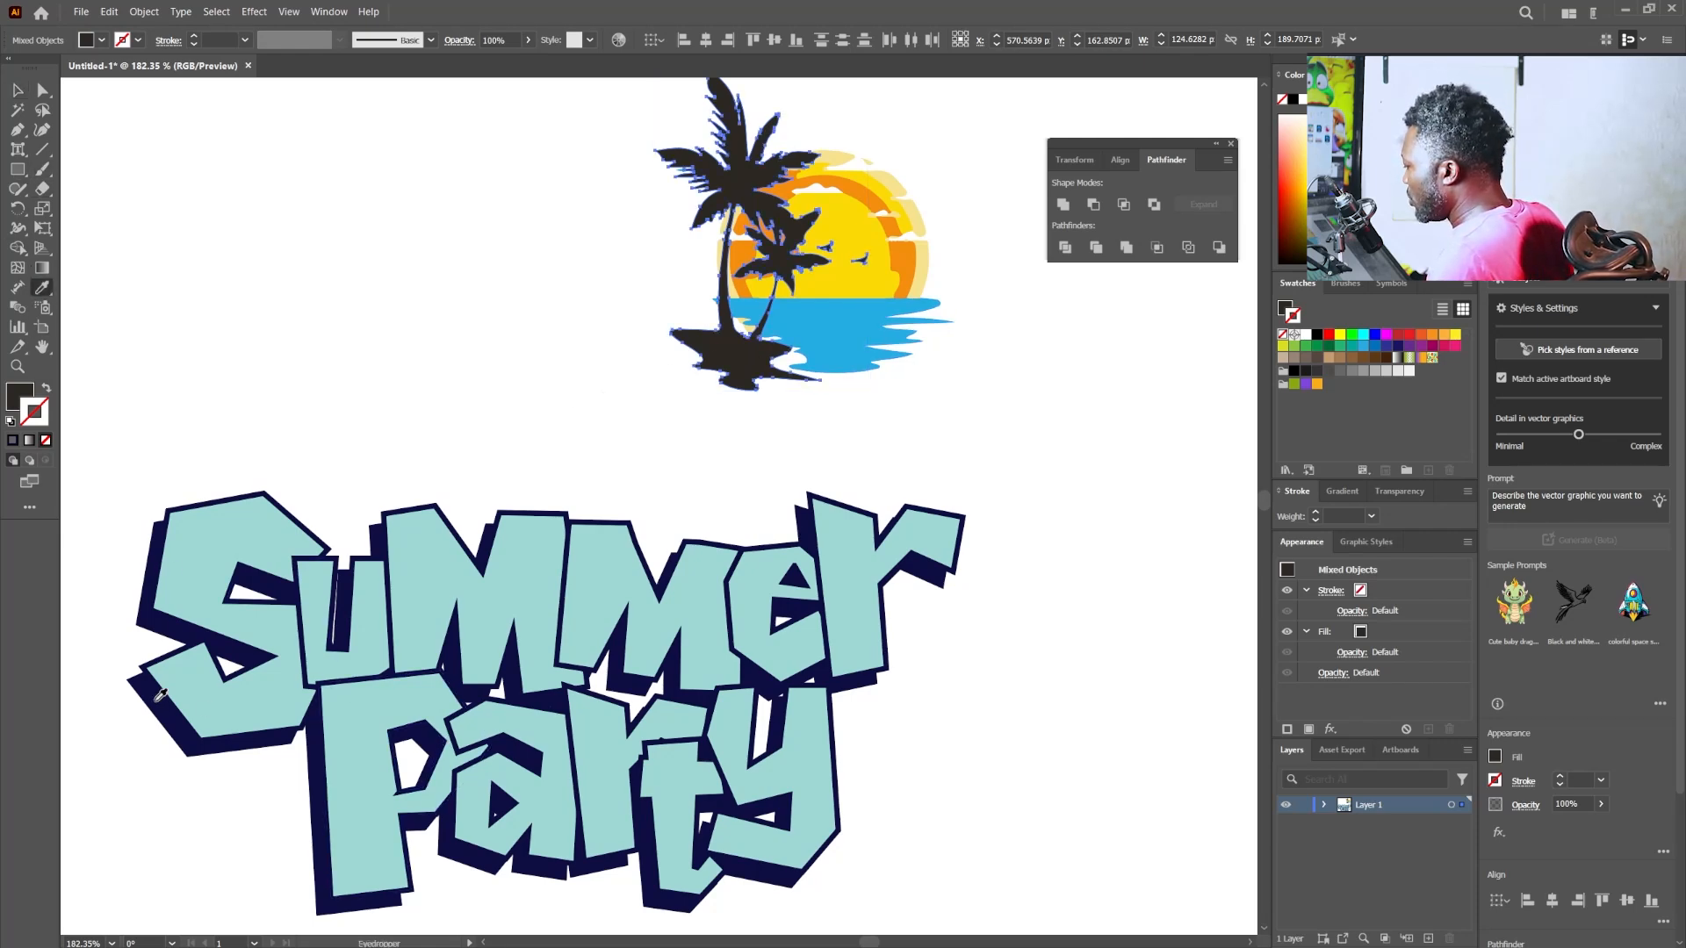
click(158, 698)
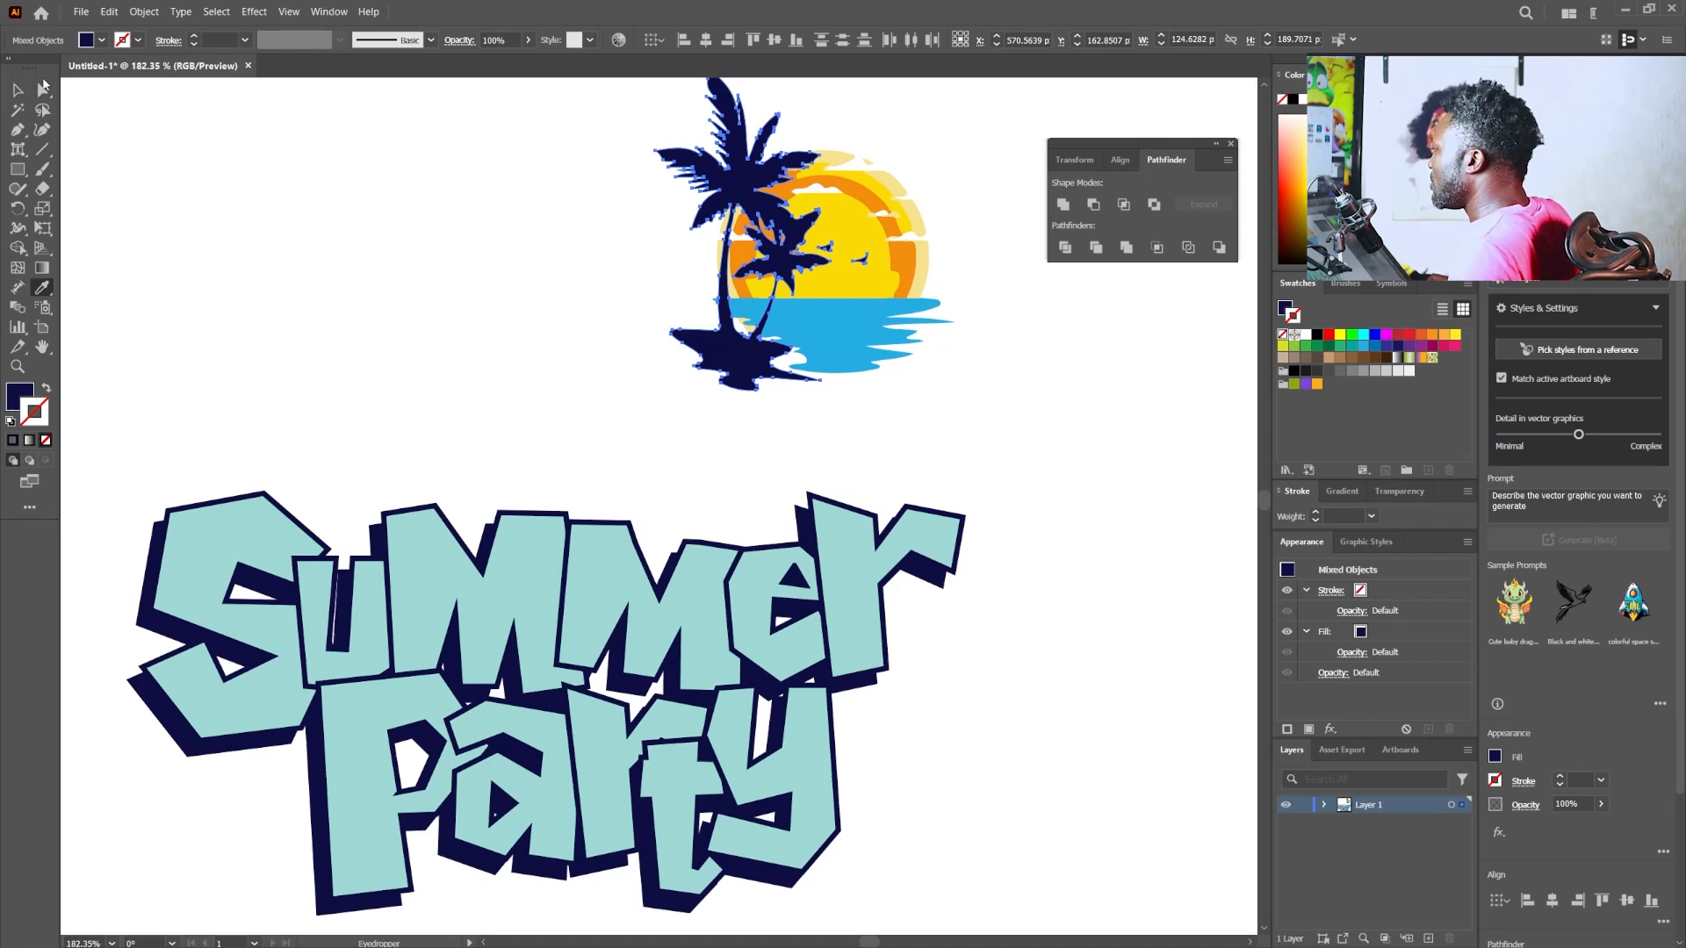
click(20, 92)
- Copy the complete palm and sunset illustration, switch to Photoshop and paste it into Summer Party.psd as a Smart Object
drag(944, 238, 775, 580)
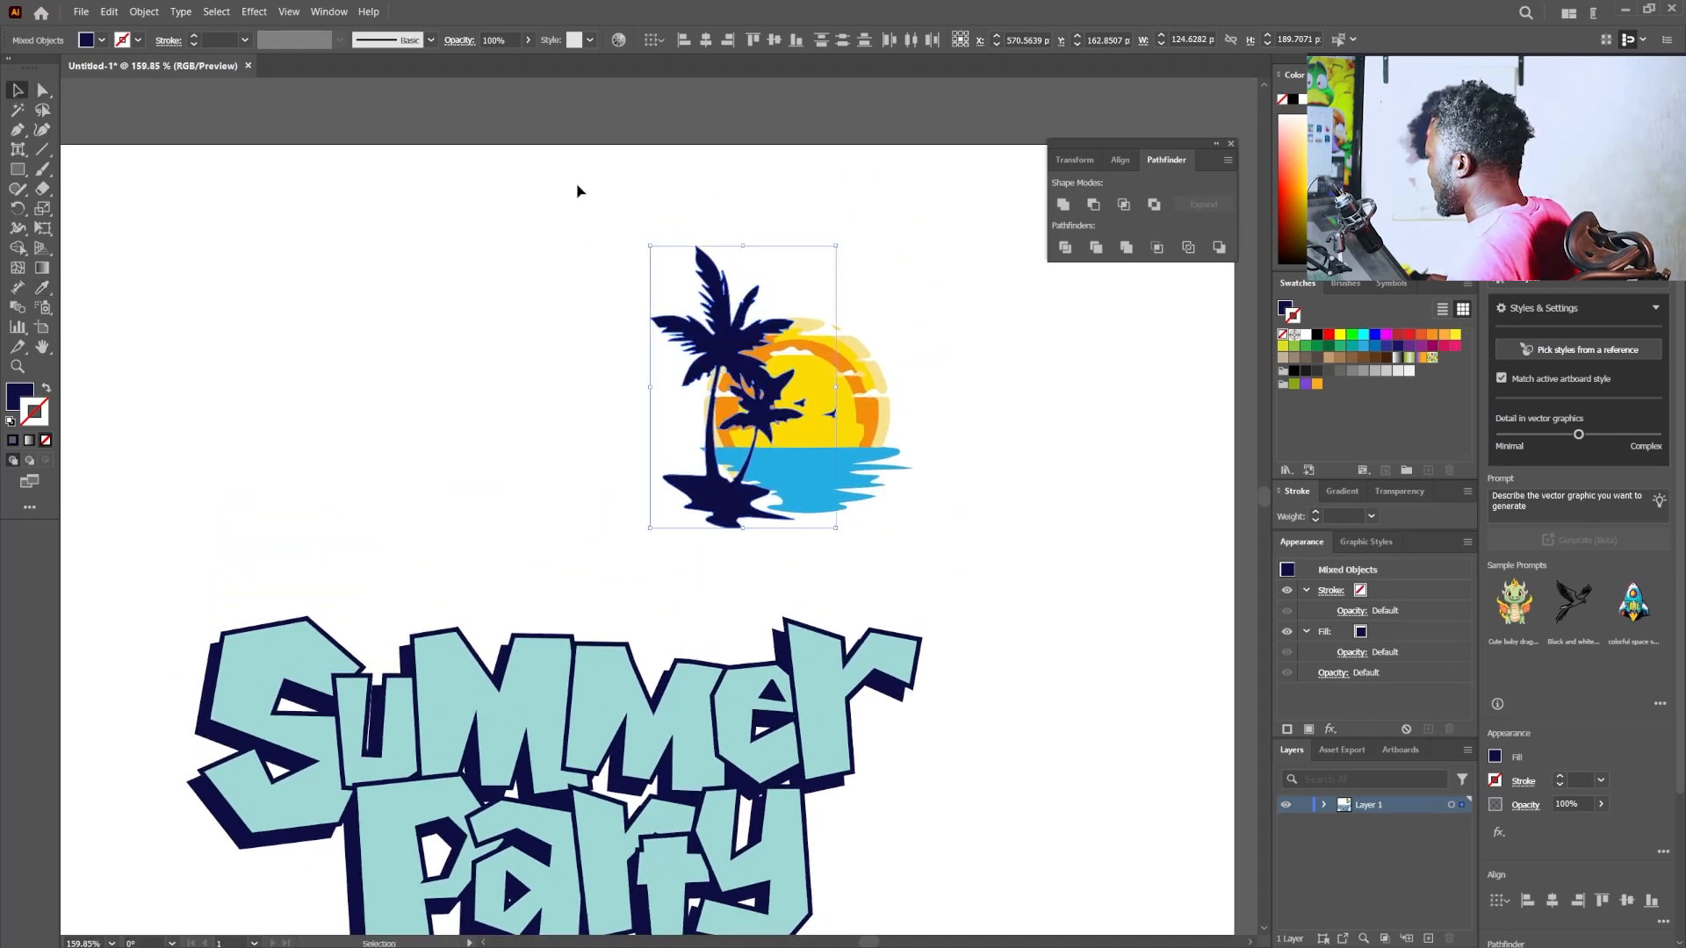
drag(966, 520, 1000, 576)
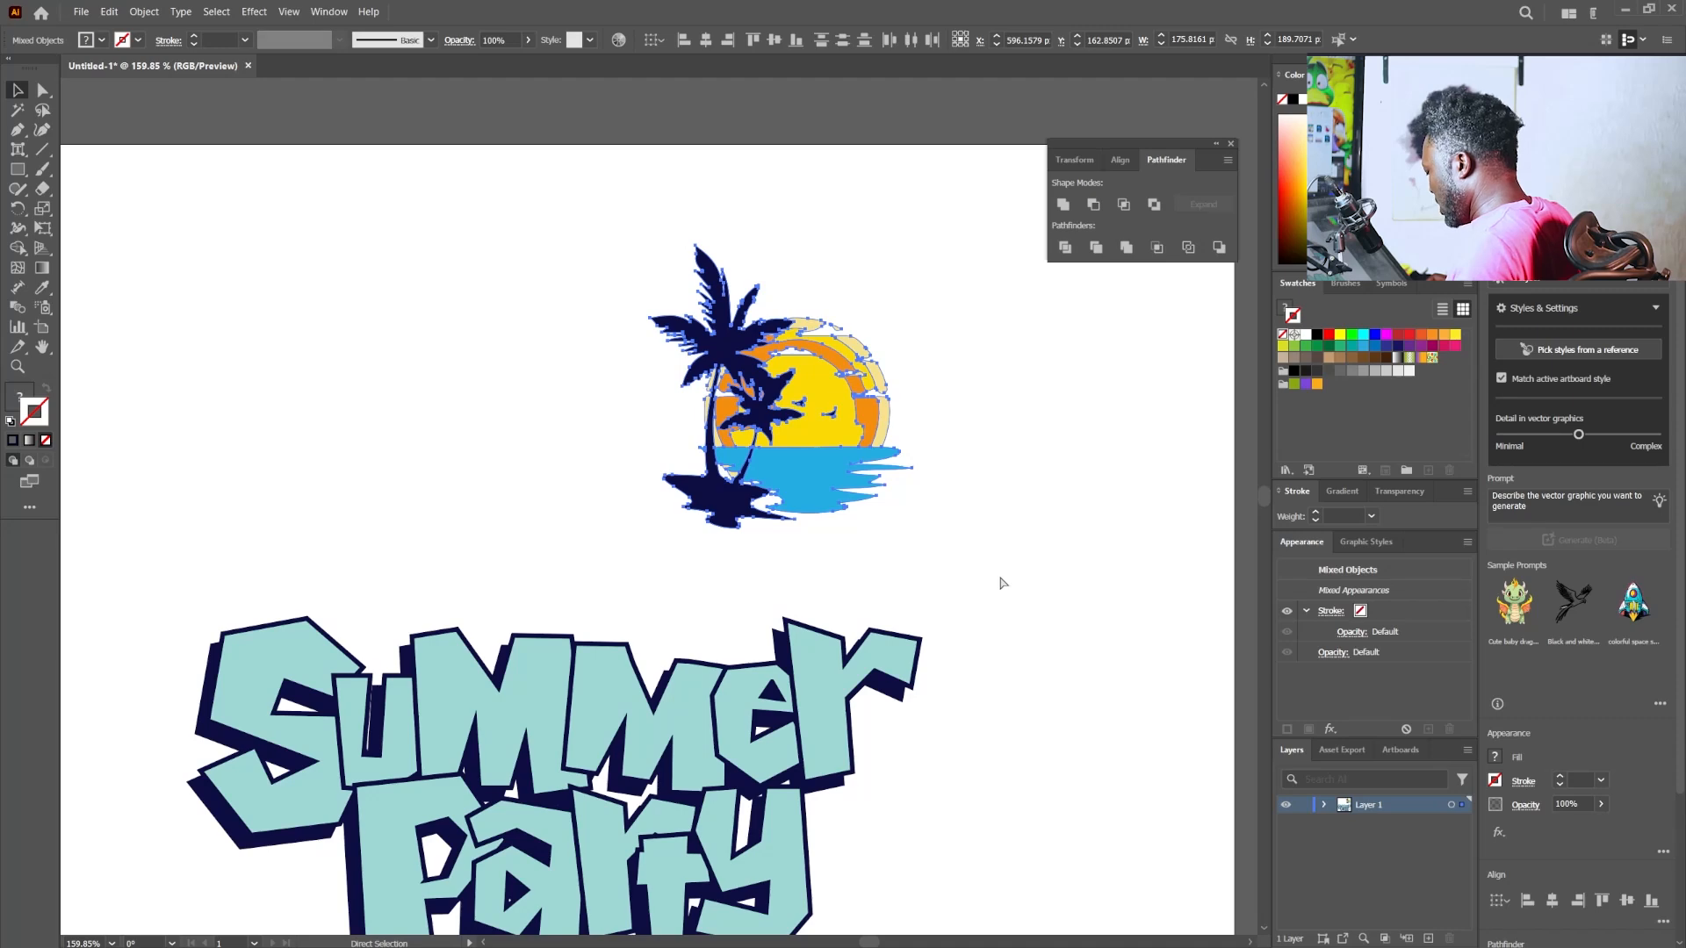
key(ctrl+c)
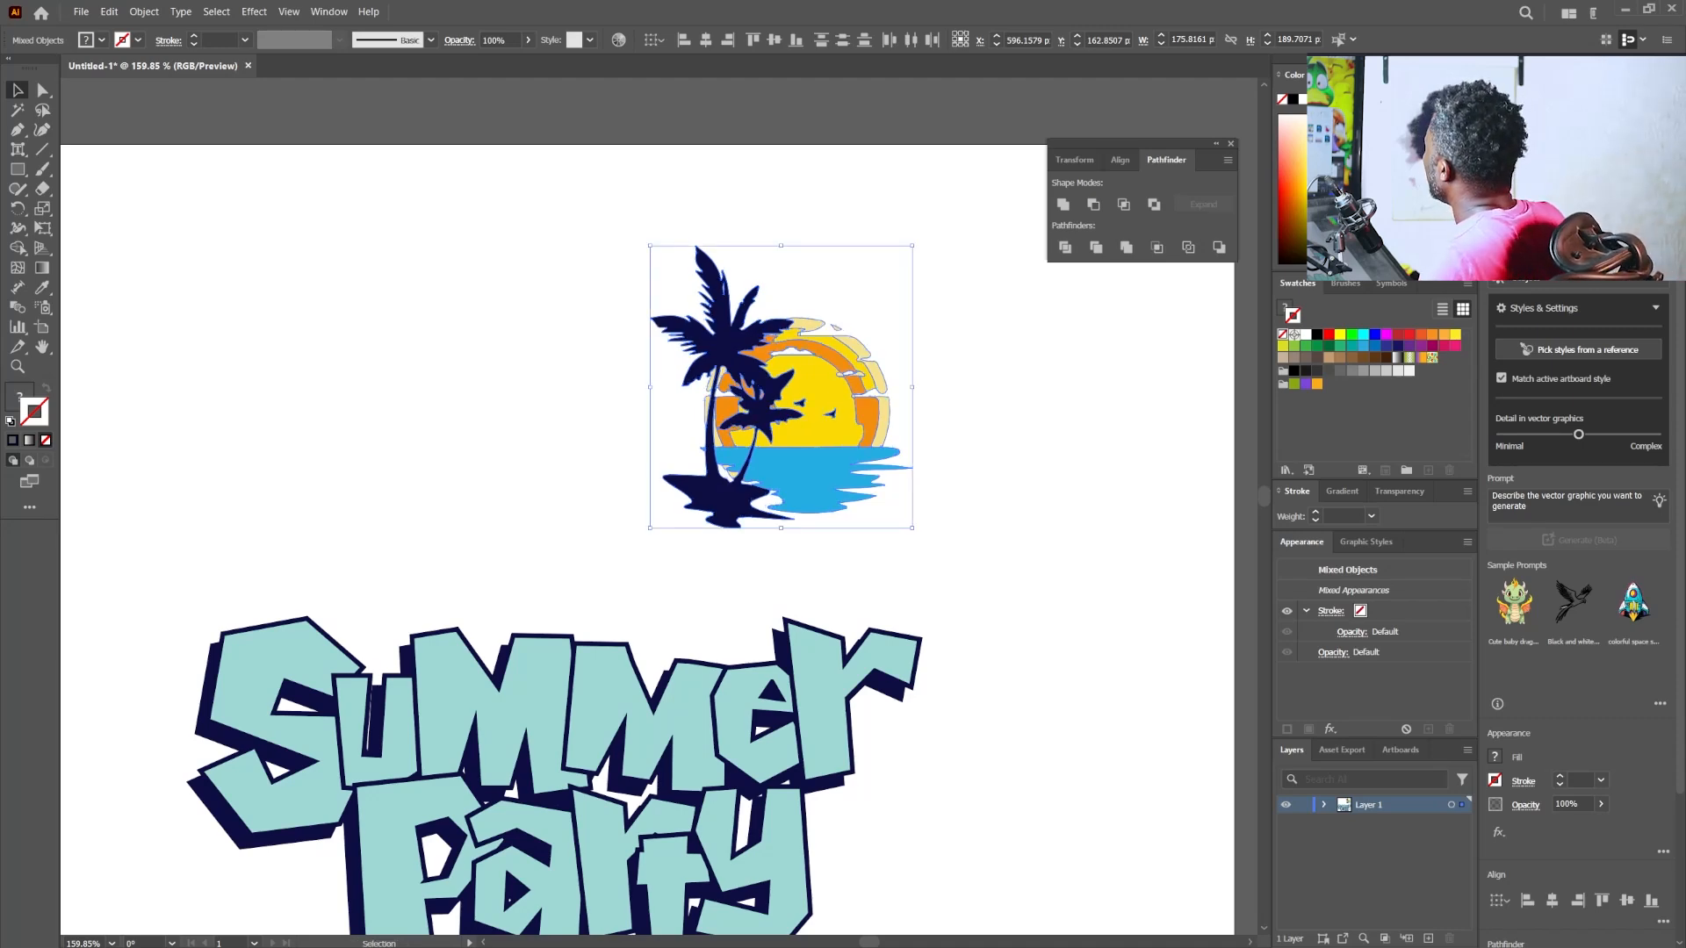
key(alt+Tab)
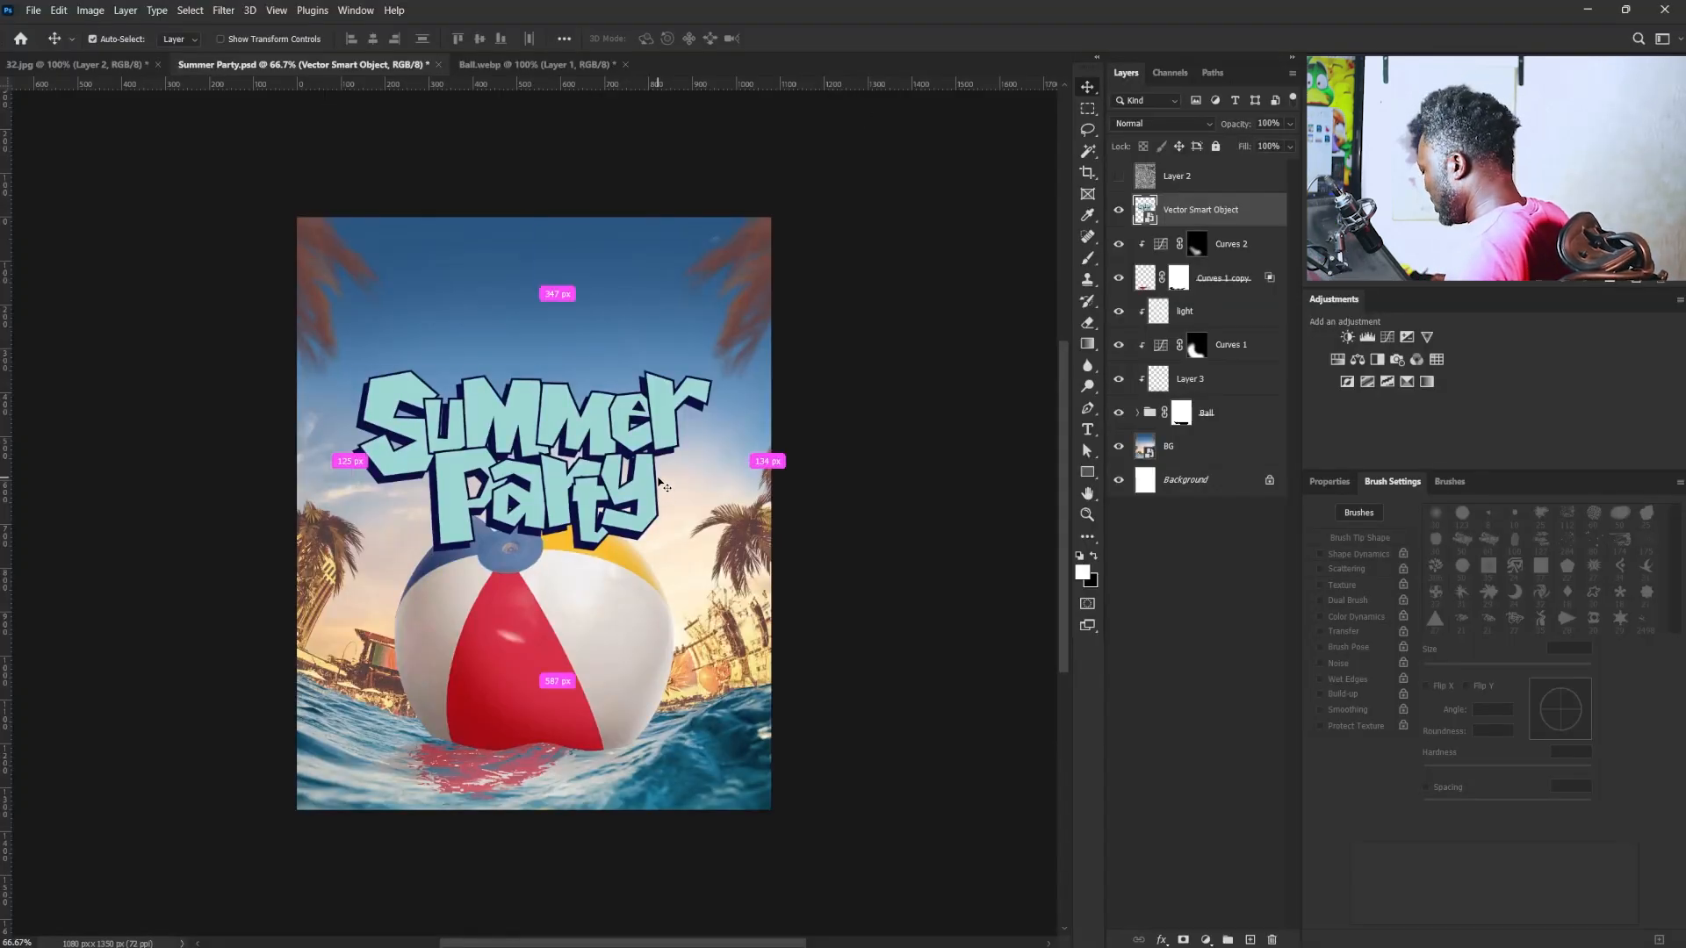
key(ctrl+v)
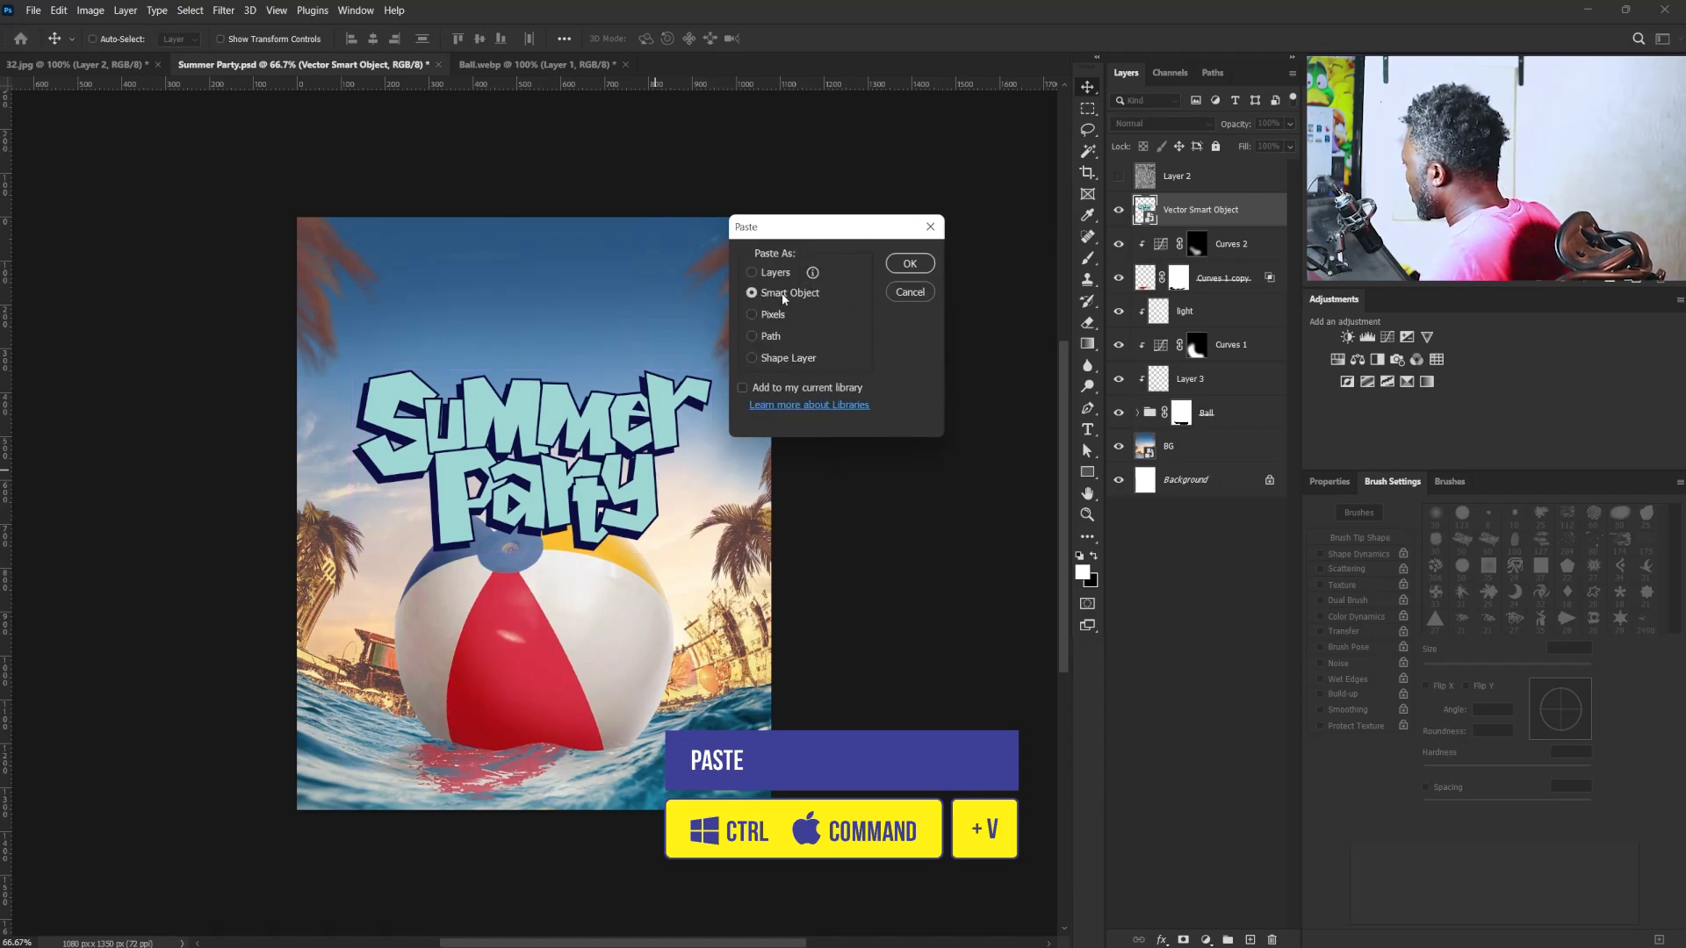
click(907, 264)
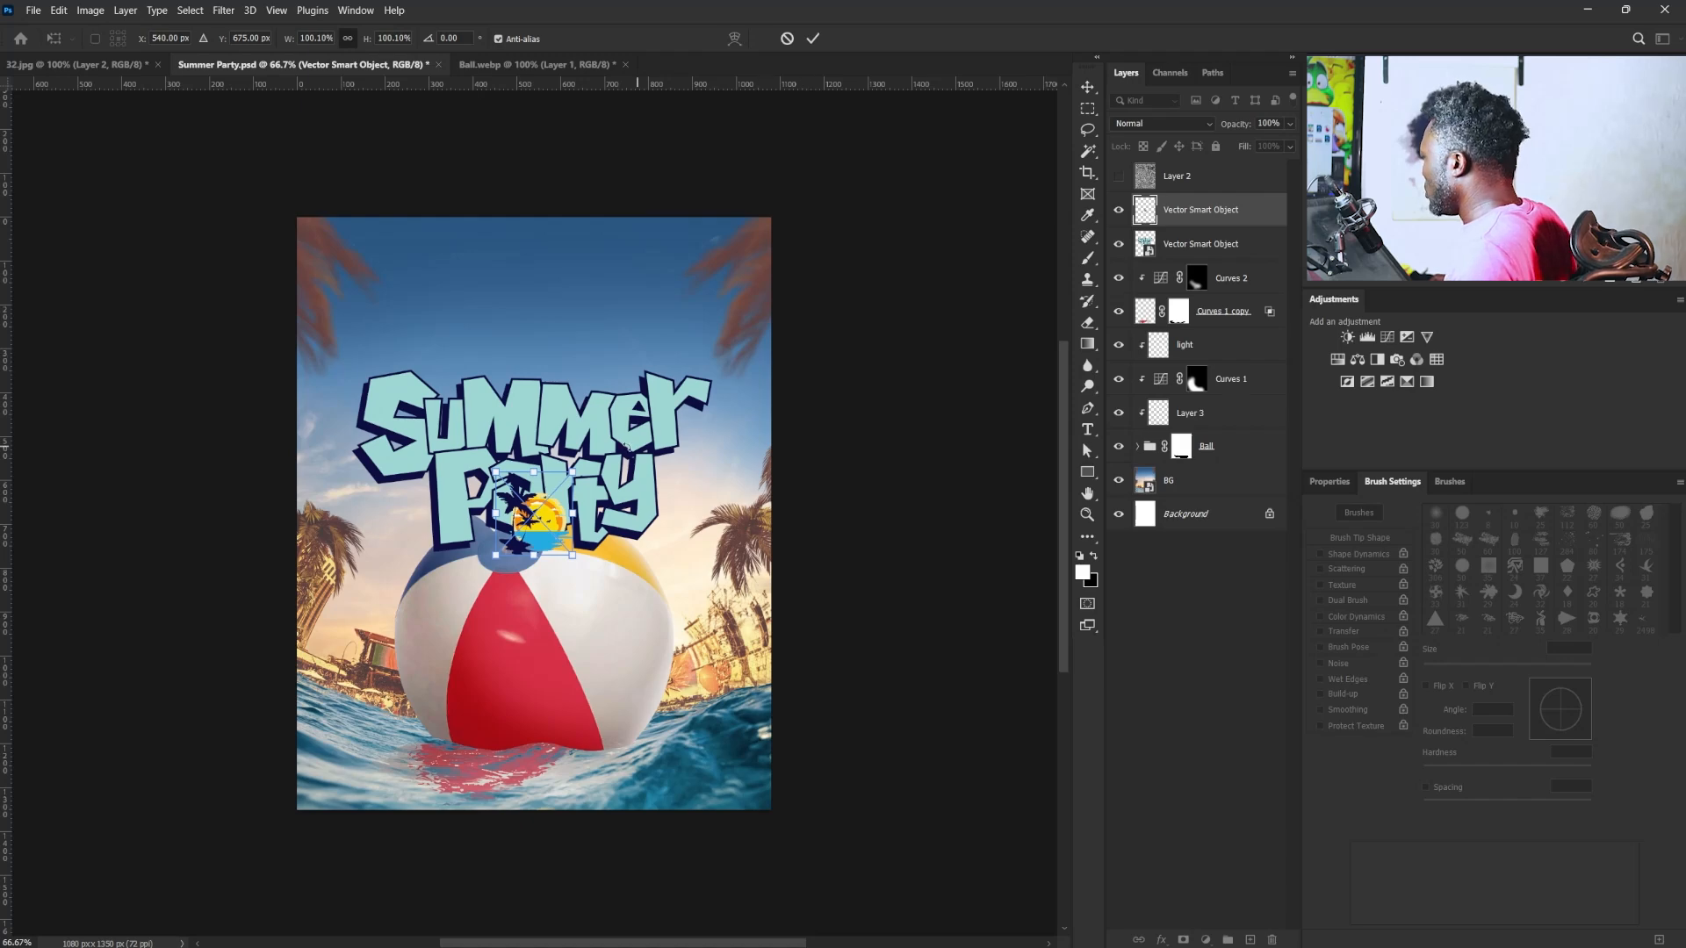
- Scale the pasted illustration to about 257%, flipped horizontally, and place it over the upper part of the lettering
drag(569, 473, 649, 387)
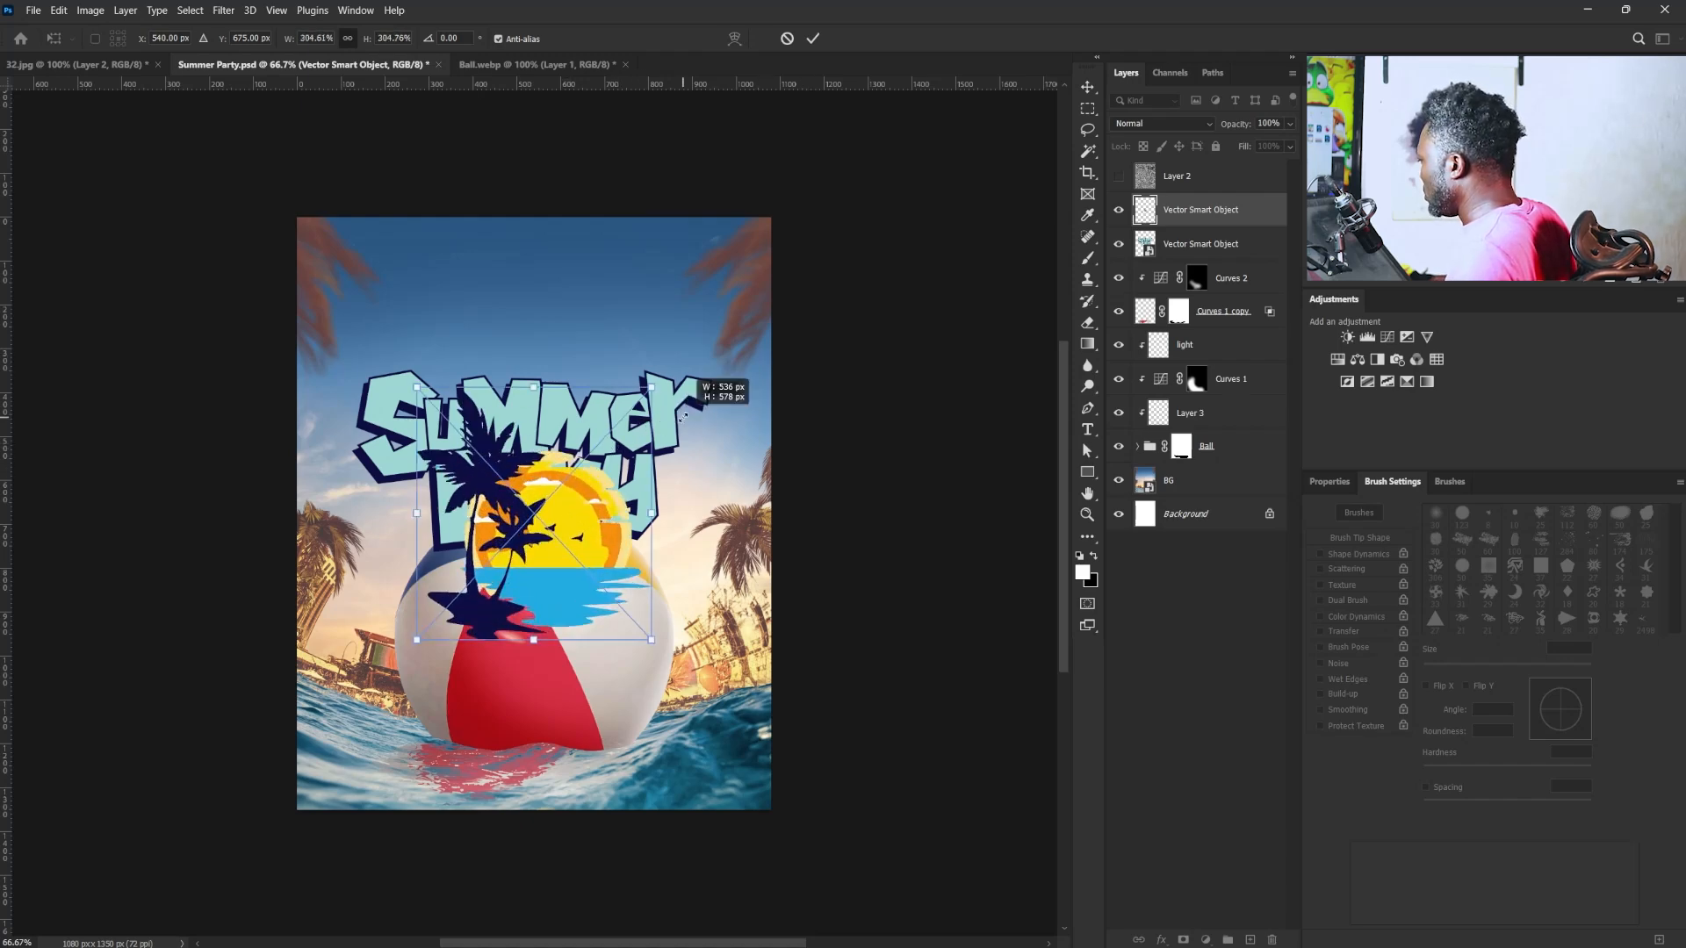
drag(585, 538, 631, 394)
right_click(631, 394)
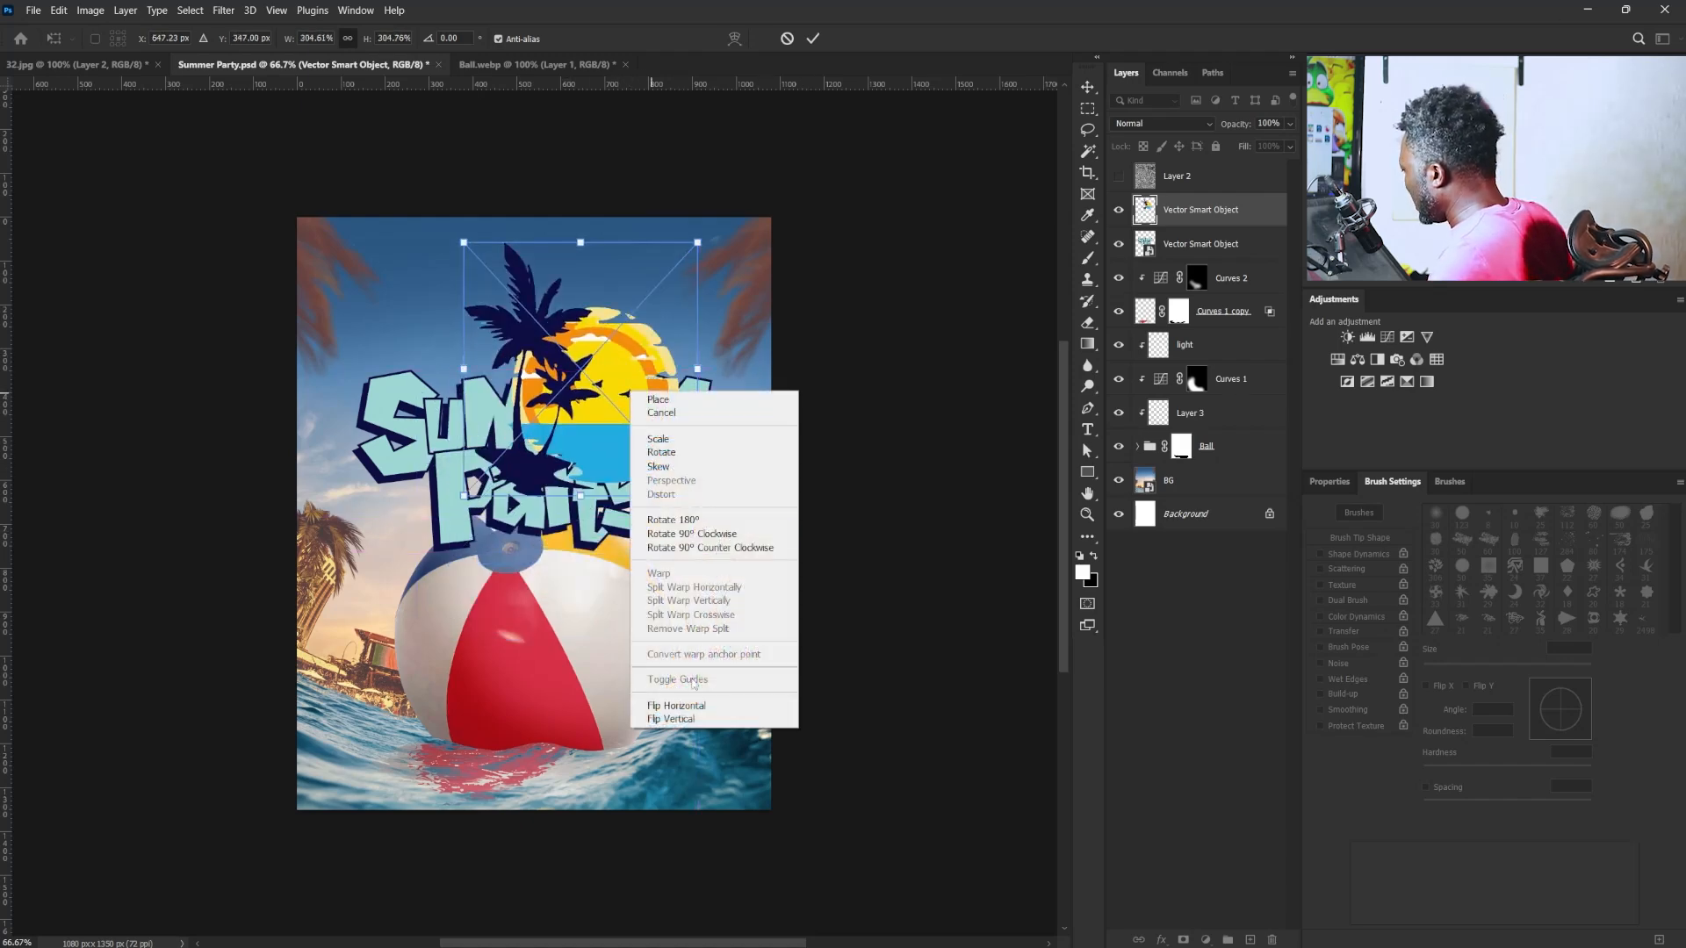
click(672, 702)
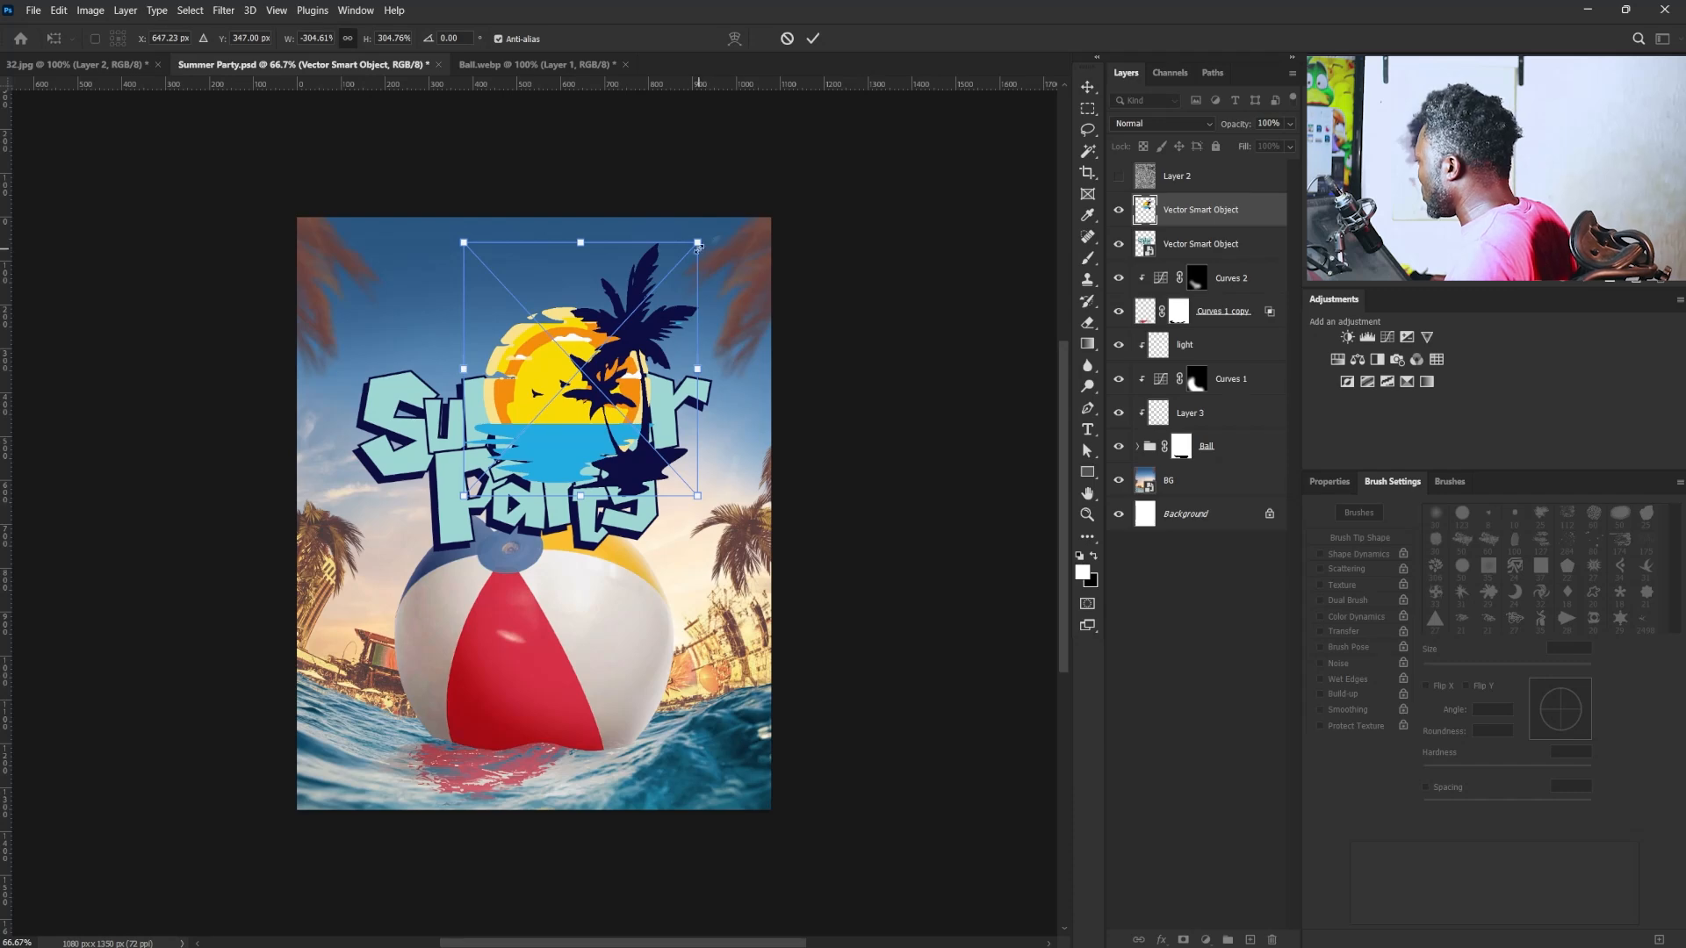
drag(697, 242, 679, 262)
scroll(601, 335, up, 5)
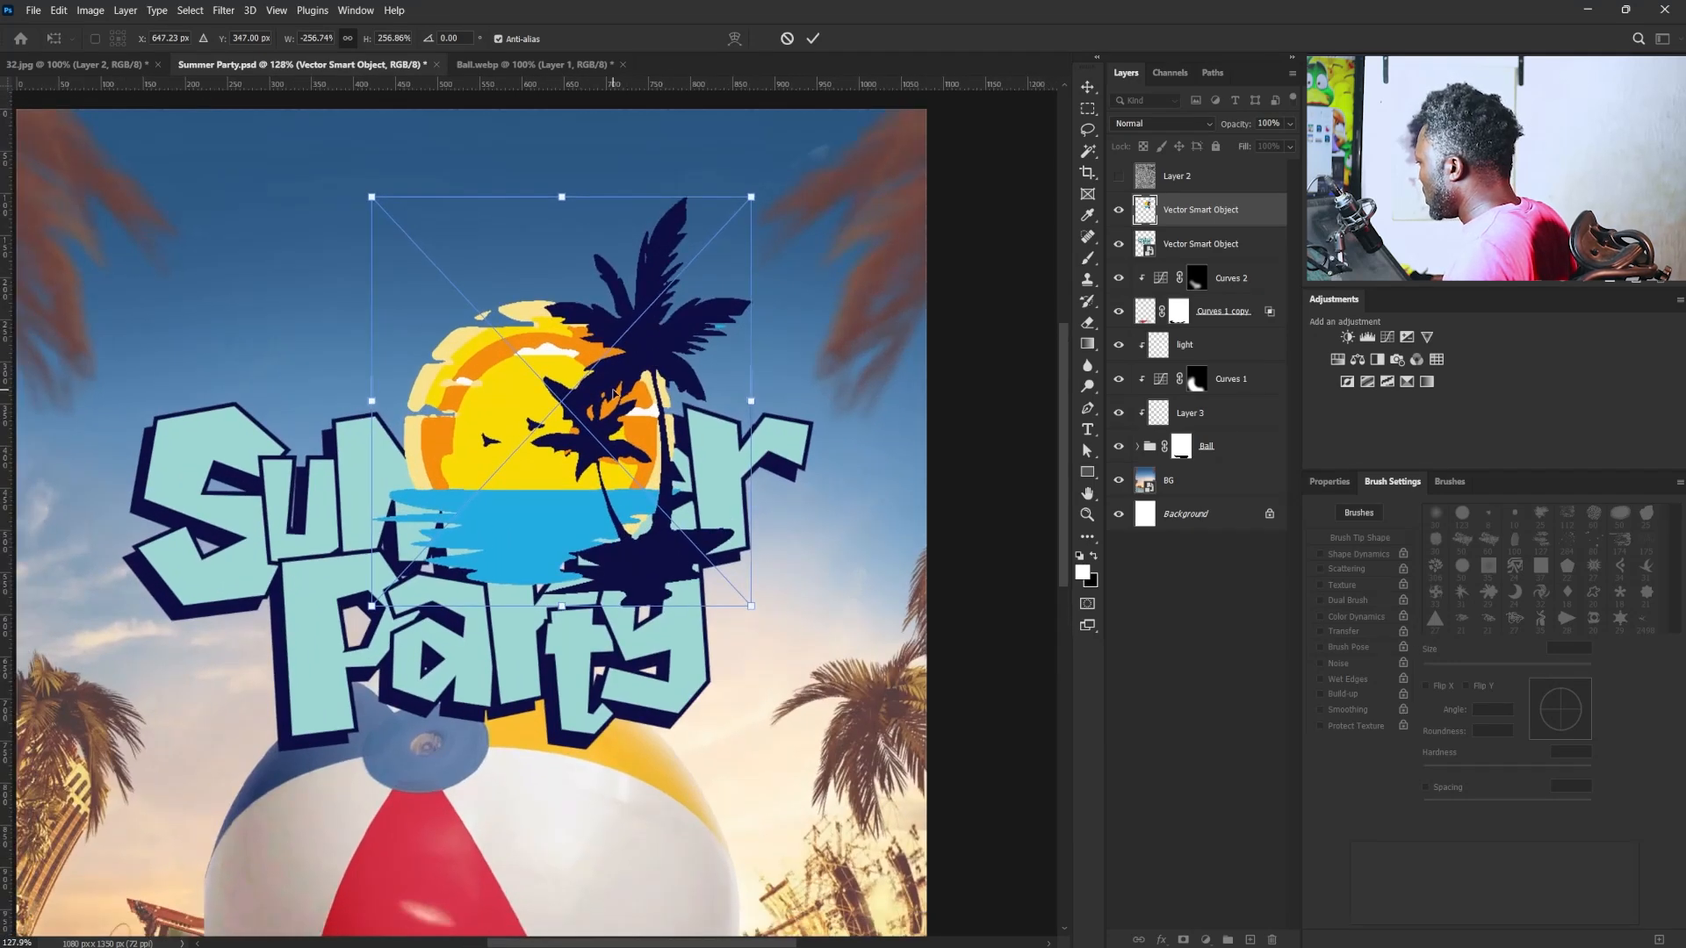
key(Return)
- Move the illustration's layer below the lettering and shift it up and right so the sun and palm rise behind "Summer"
drag(1218, 207, 1216, 256)
drag(518, 406, 569, 388)
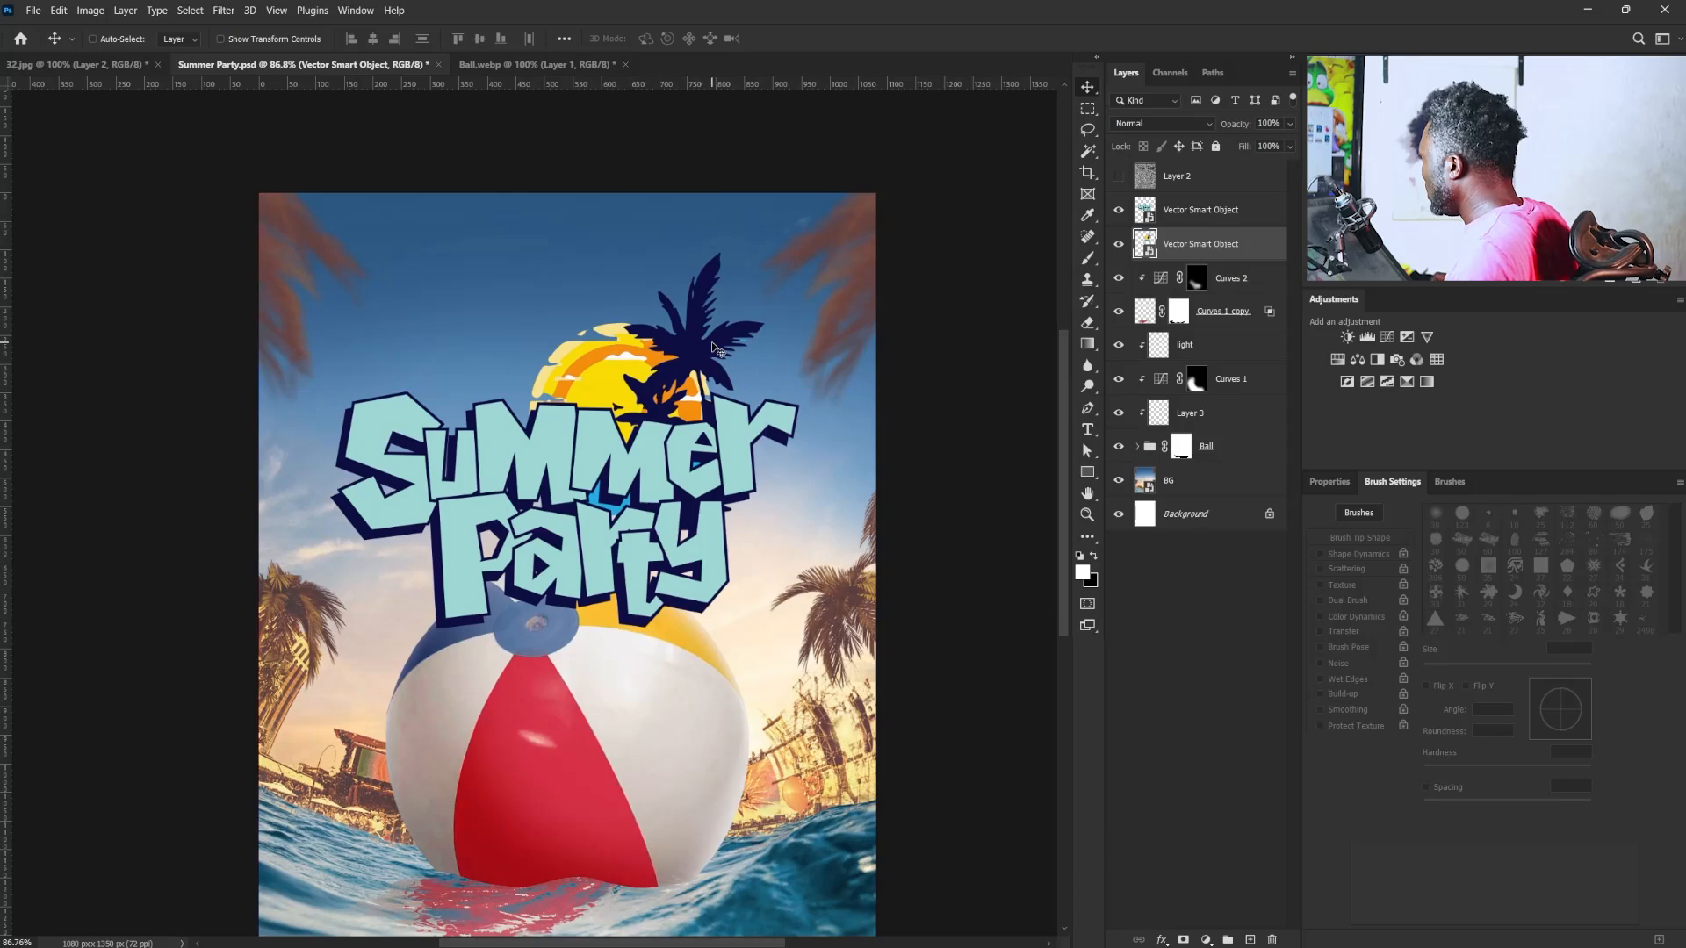
- Group the lettering and illustration Smart Object layers and name the group "Title"
shift+click(1199, 215)
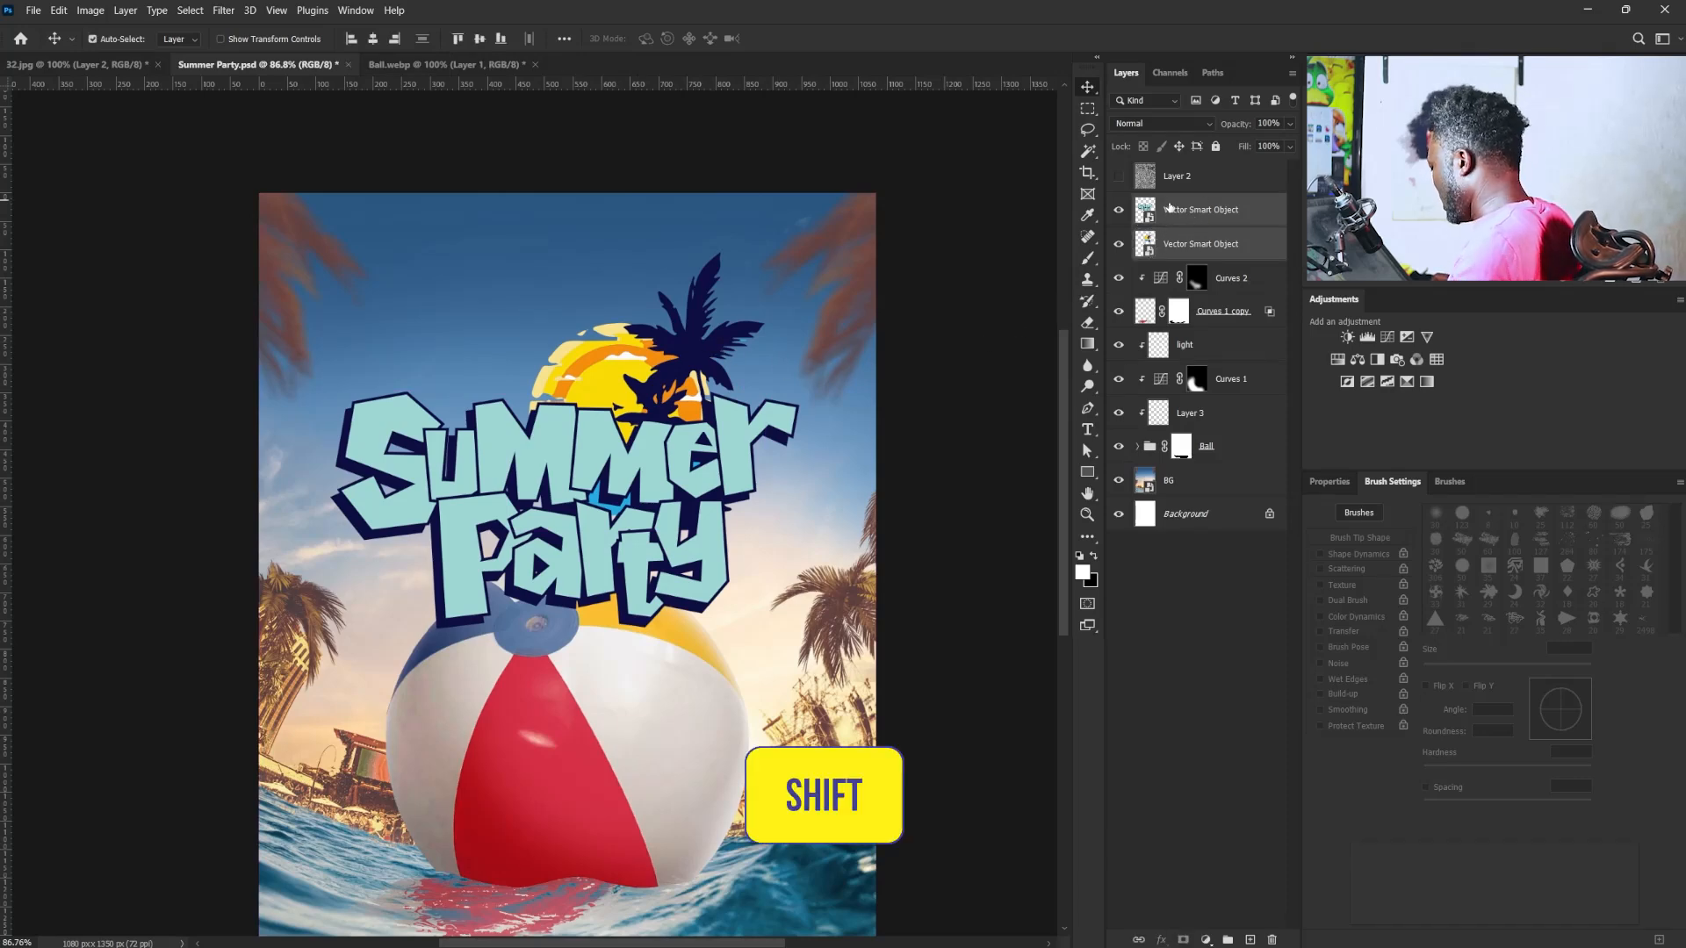
key(ctrl+g)
double_click(1168, 204)
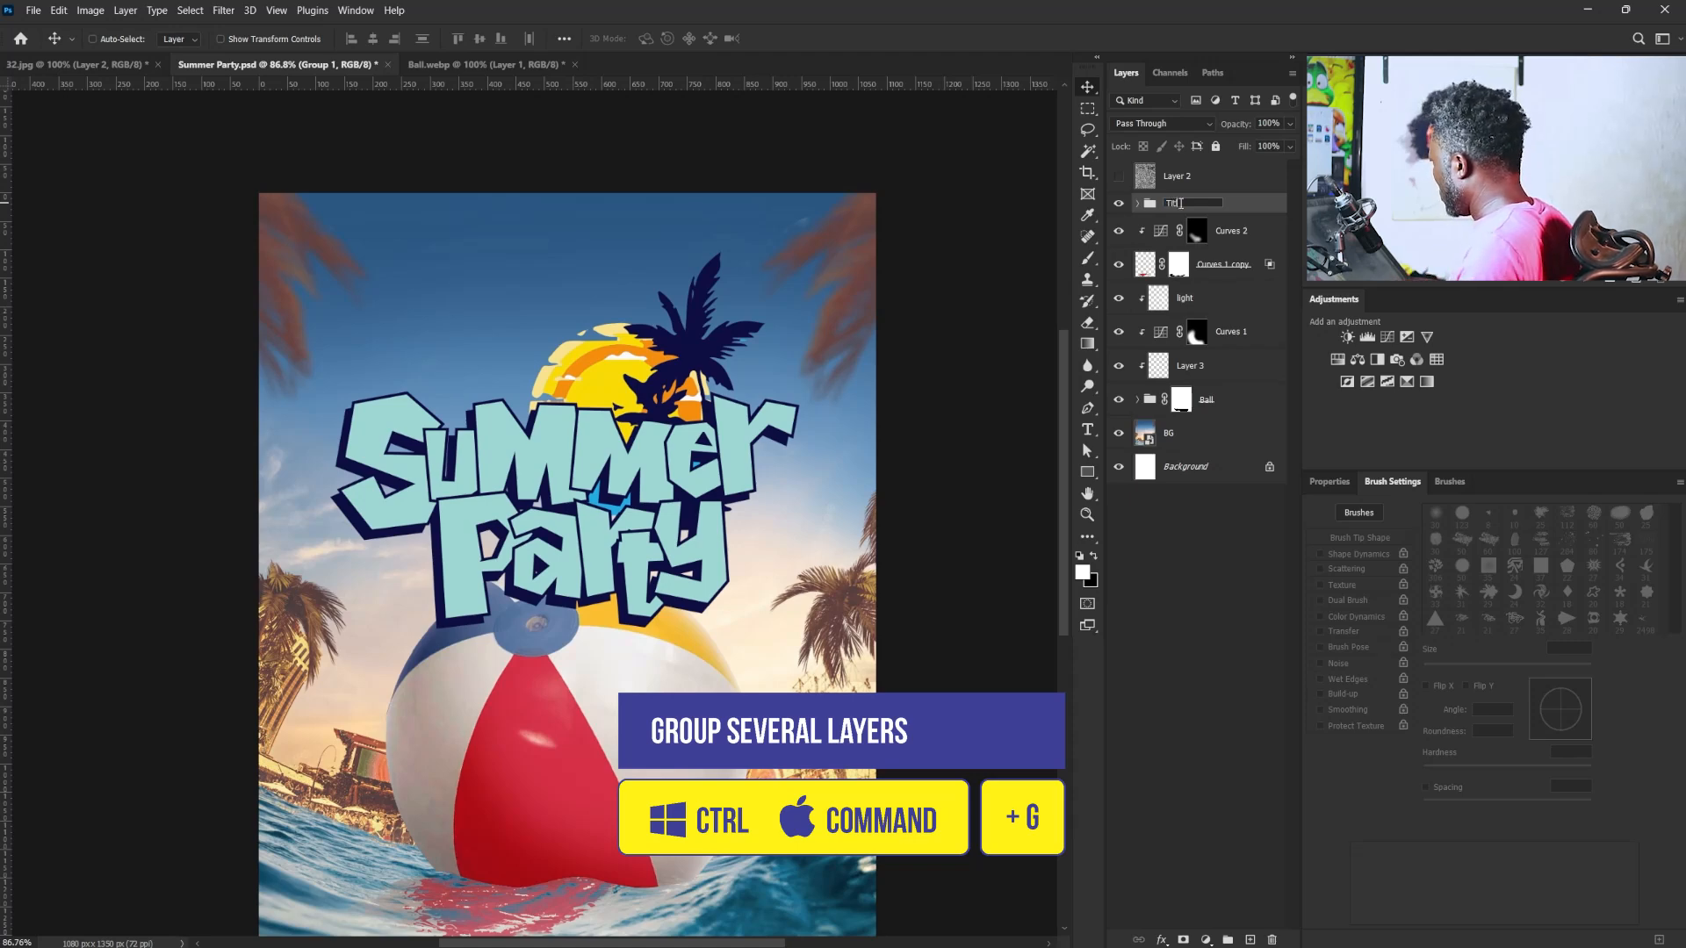
text(Title)
key(Return)
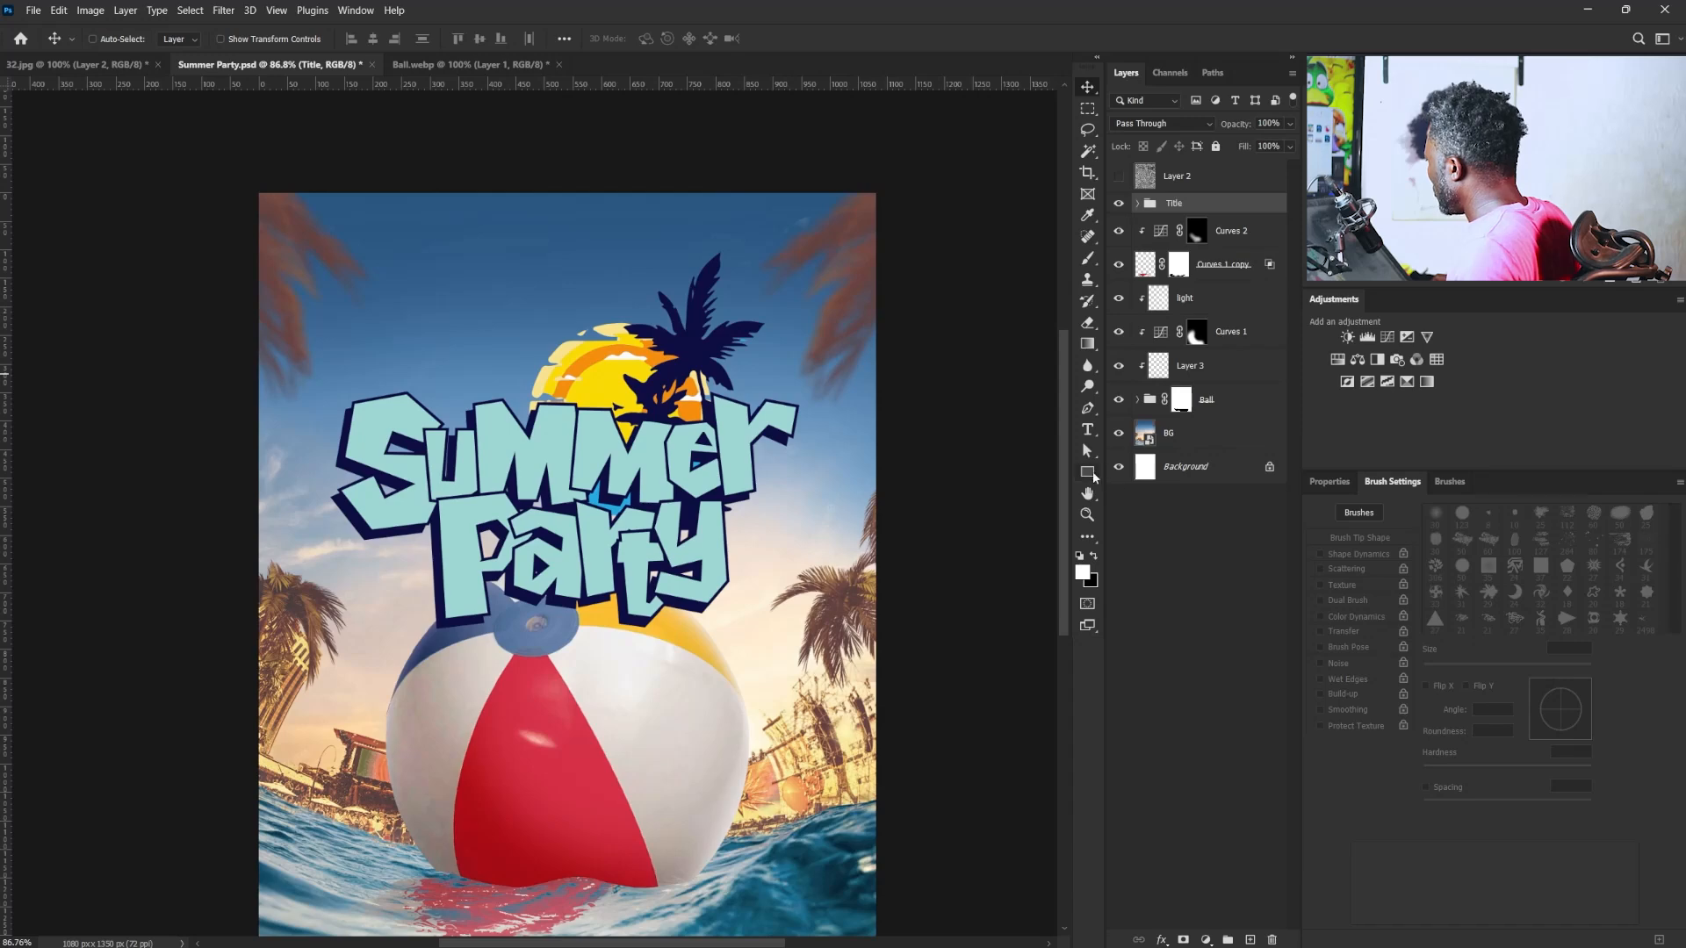
- Draw a rectangle about 445 × 61 px across the upper part of "Summer", above the illustration layer in the Title group
click(1086, 472)
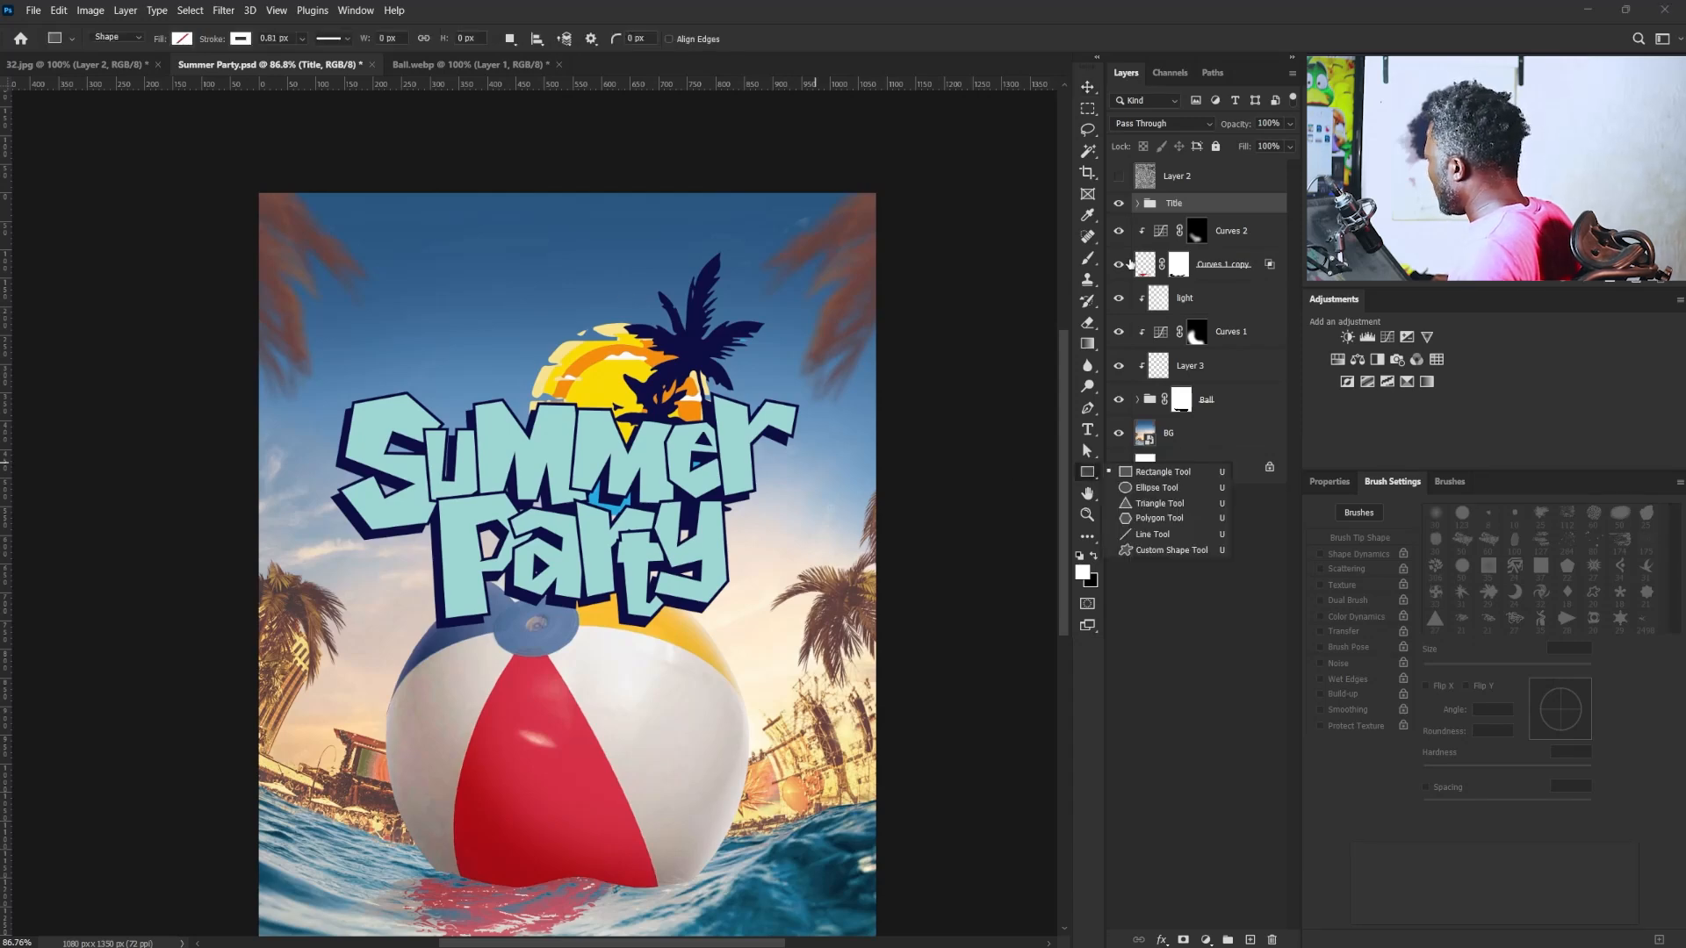
click(1138, 203)
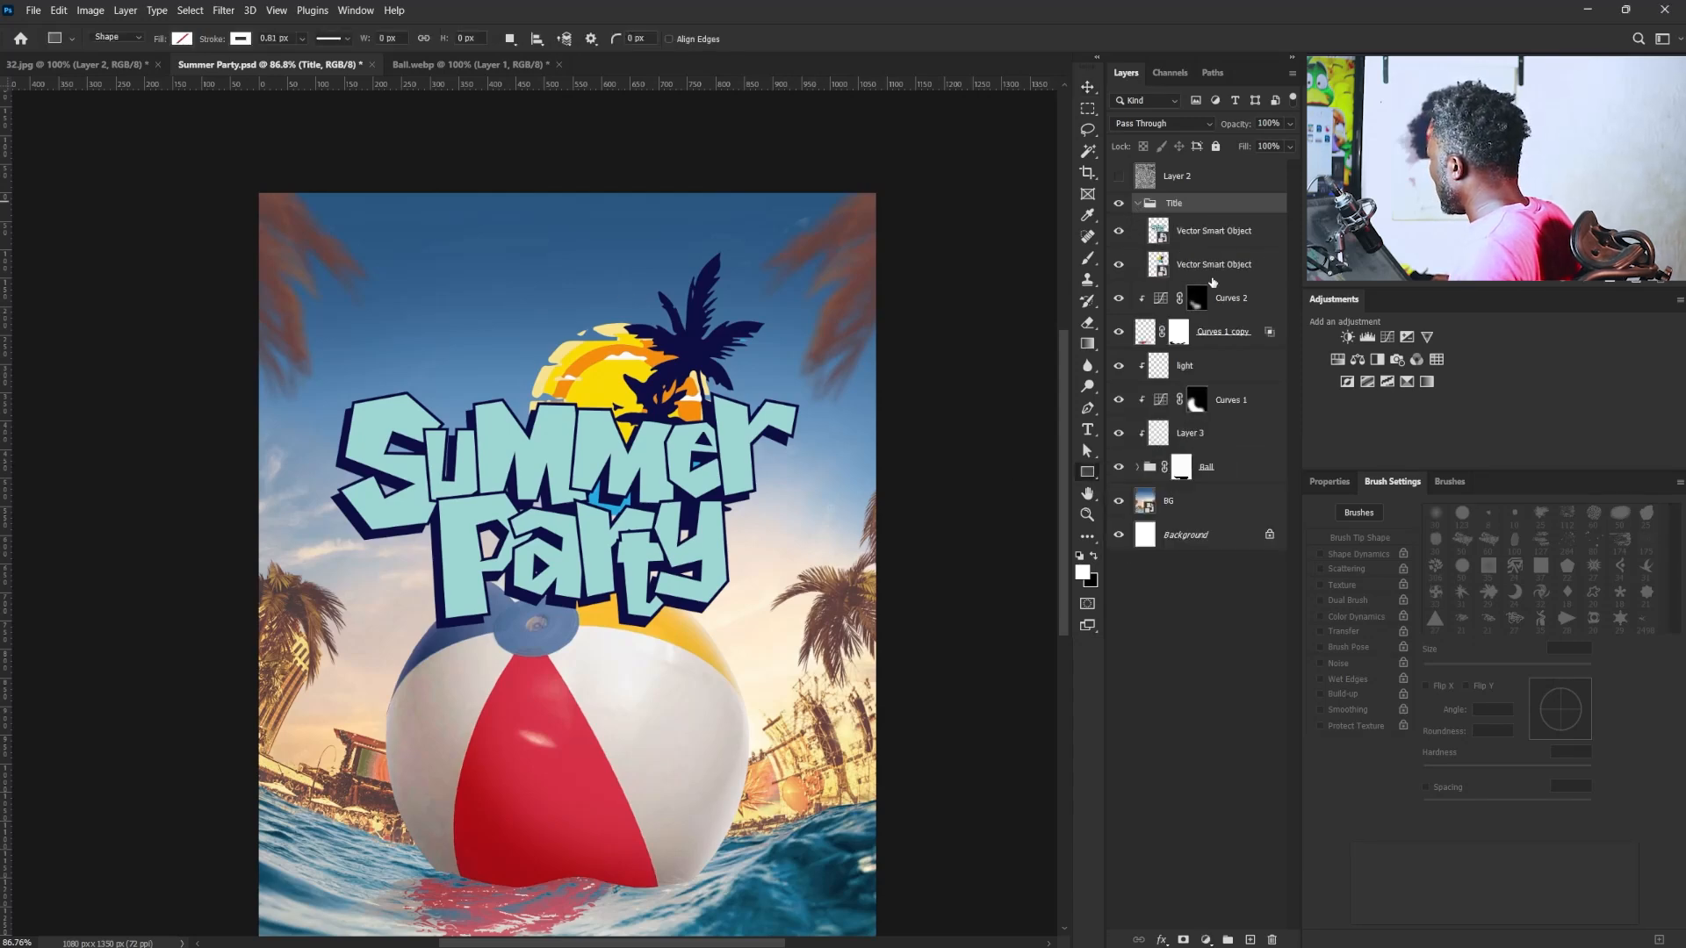
click(1223, 279)
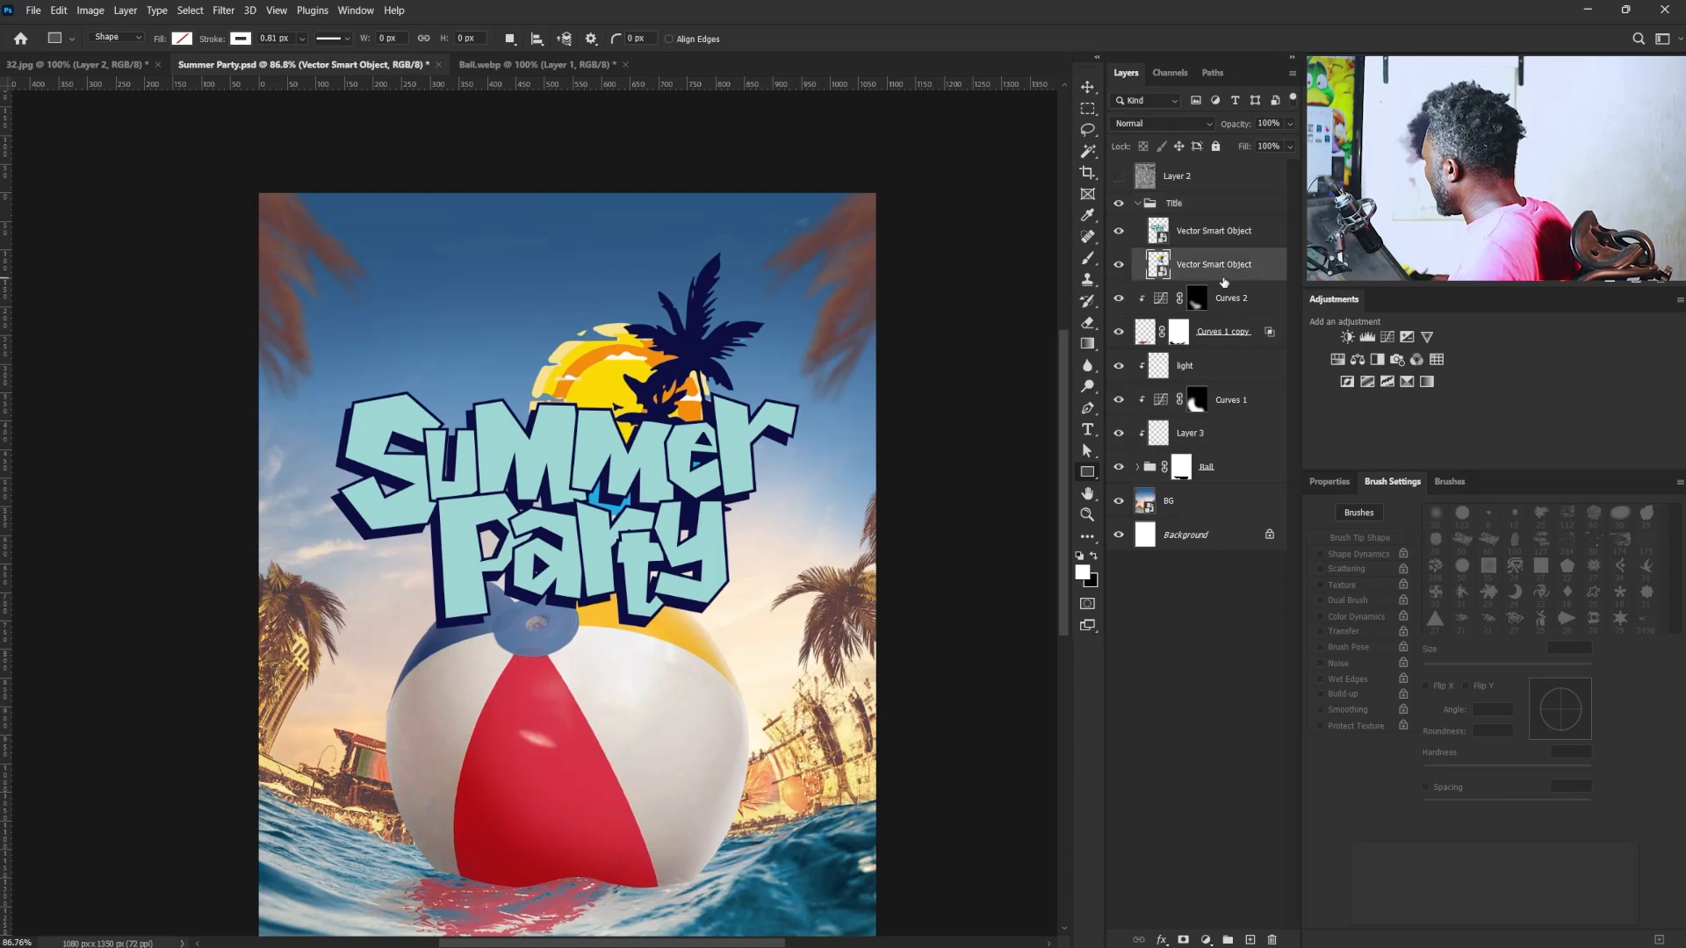
drag(356, 377, 610, 412)
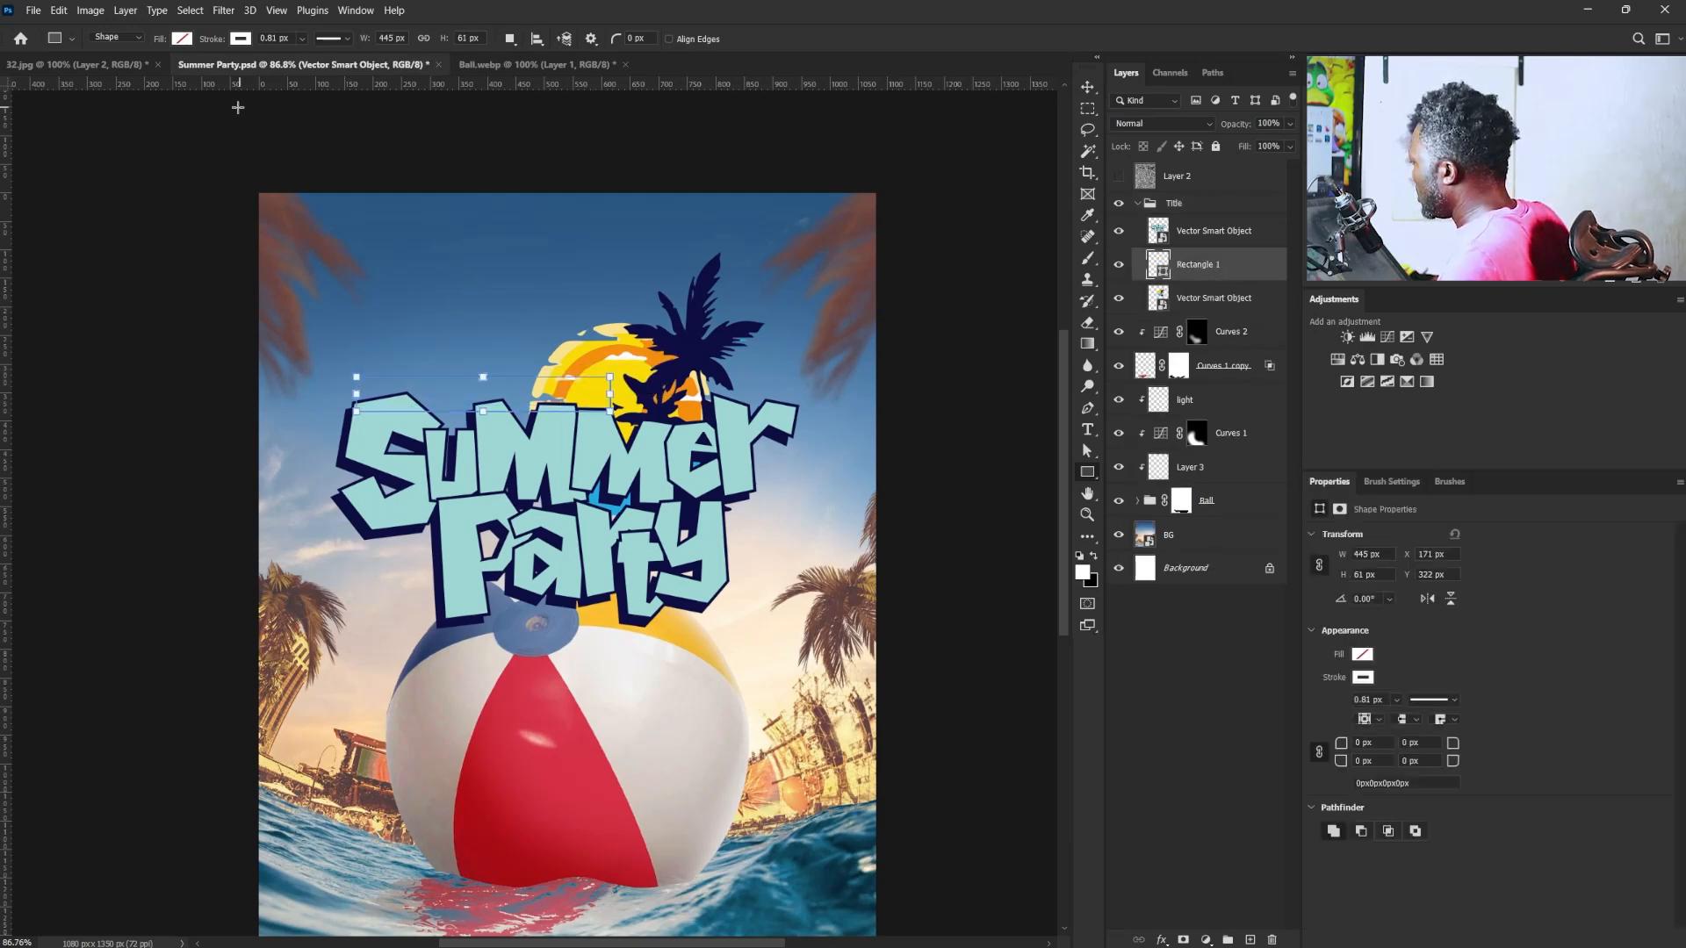
- Fill the rectangle with the lettering's navy outline colour (0e0d42) and remove its stroke
click(182, 38)
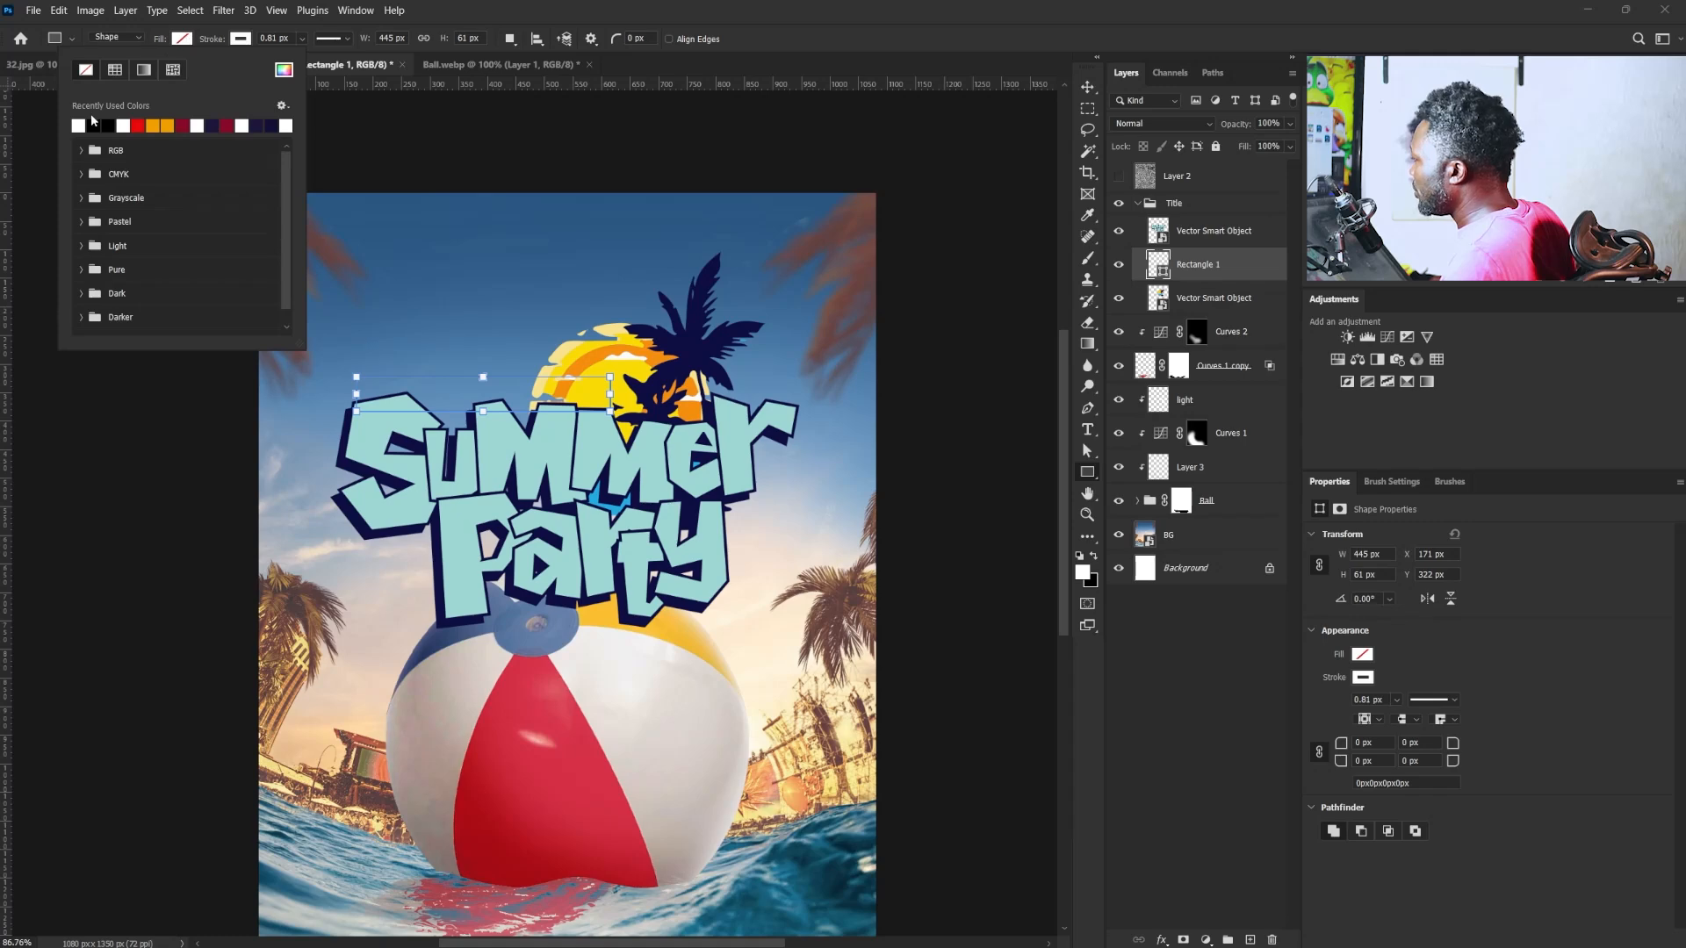
click(284, 70)
click(342, 504)
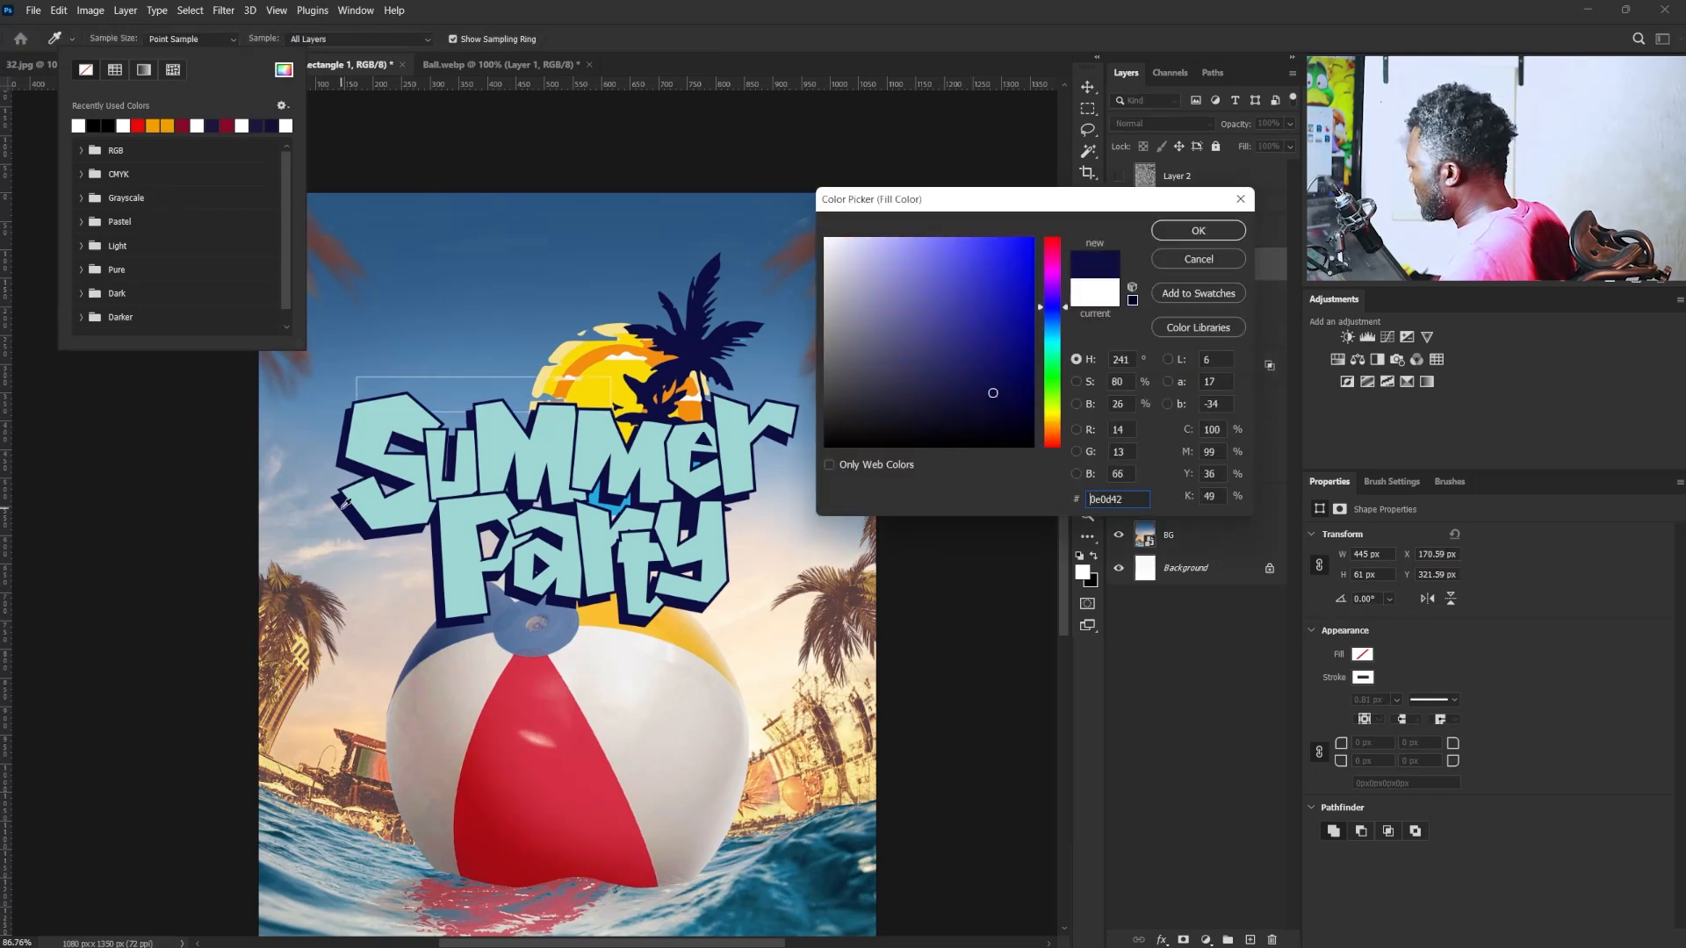
click(1198, 233)
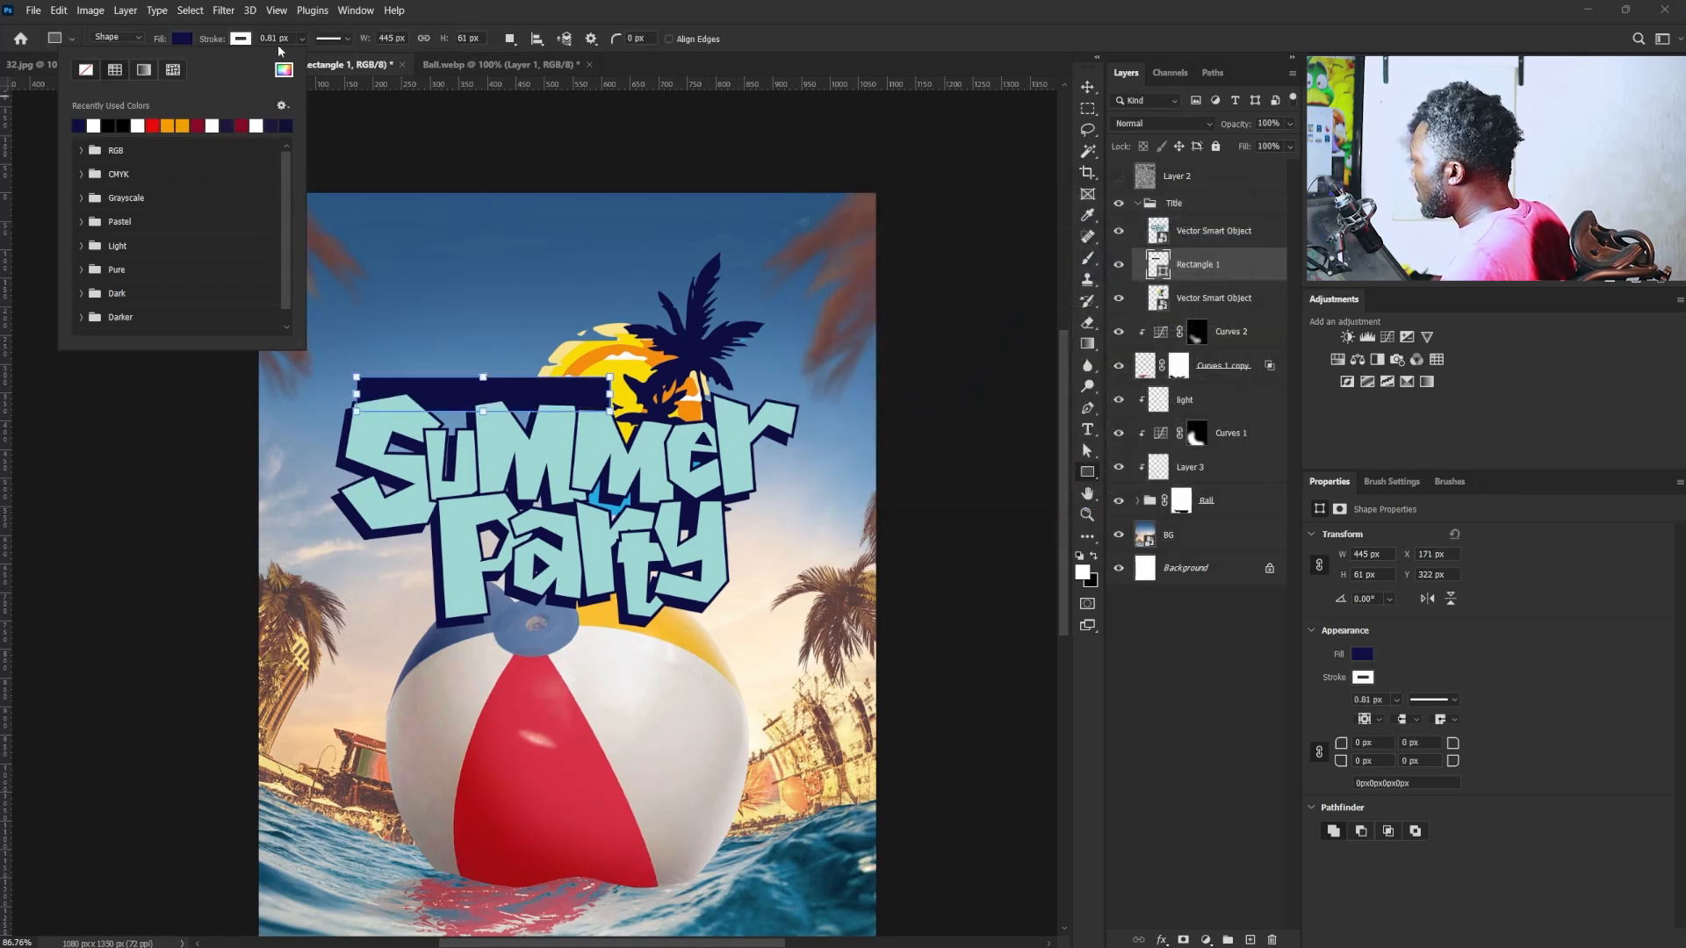
click(237, 41)
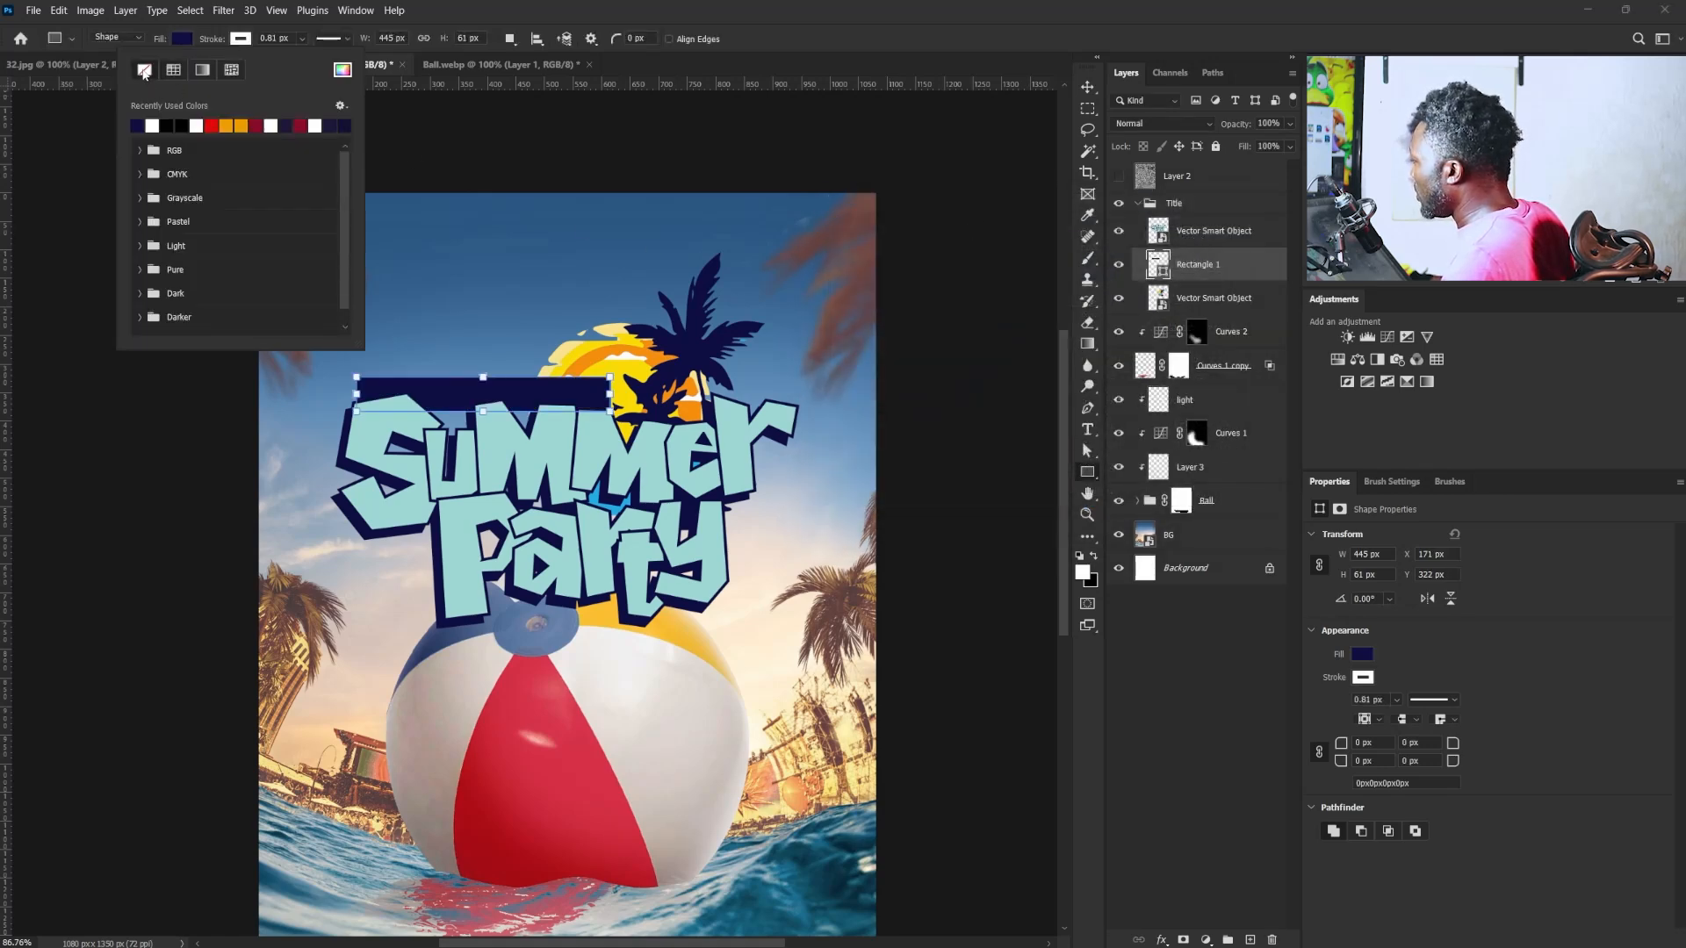
click(144, 71)
- Shift the navy bar slightly up and left to about X 163, Y 317 px, behind the top of "Summer"
click(1092, 91)
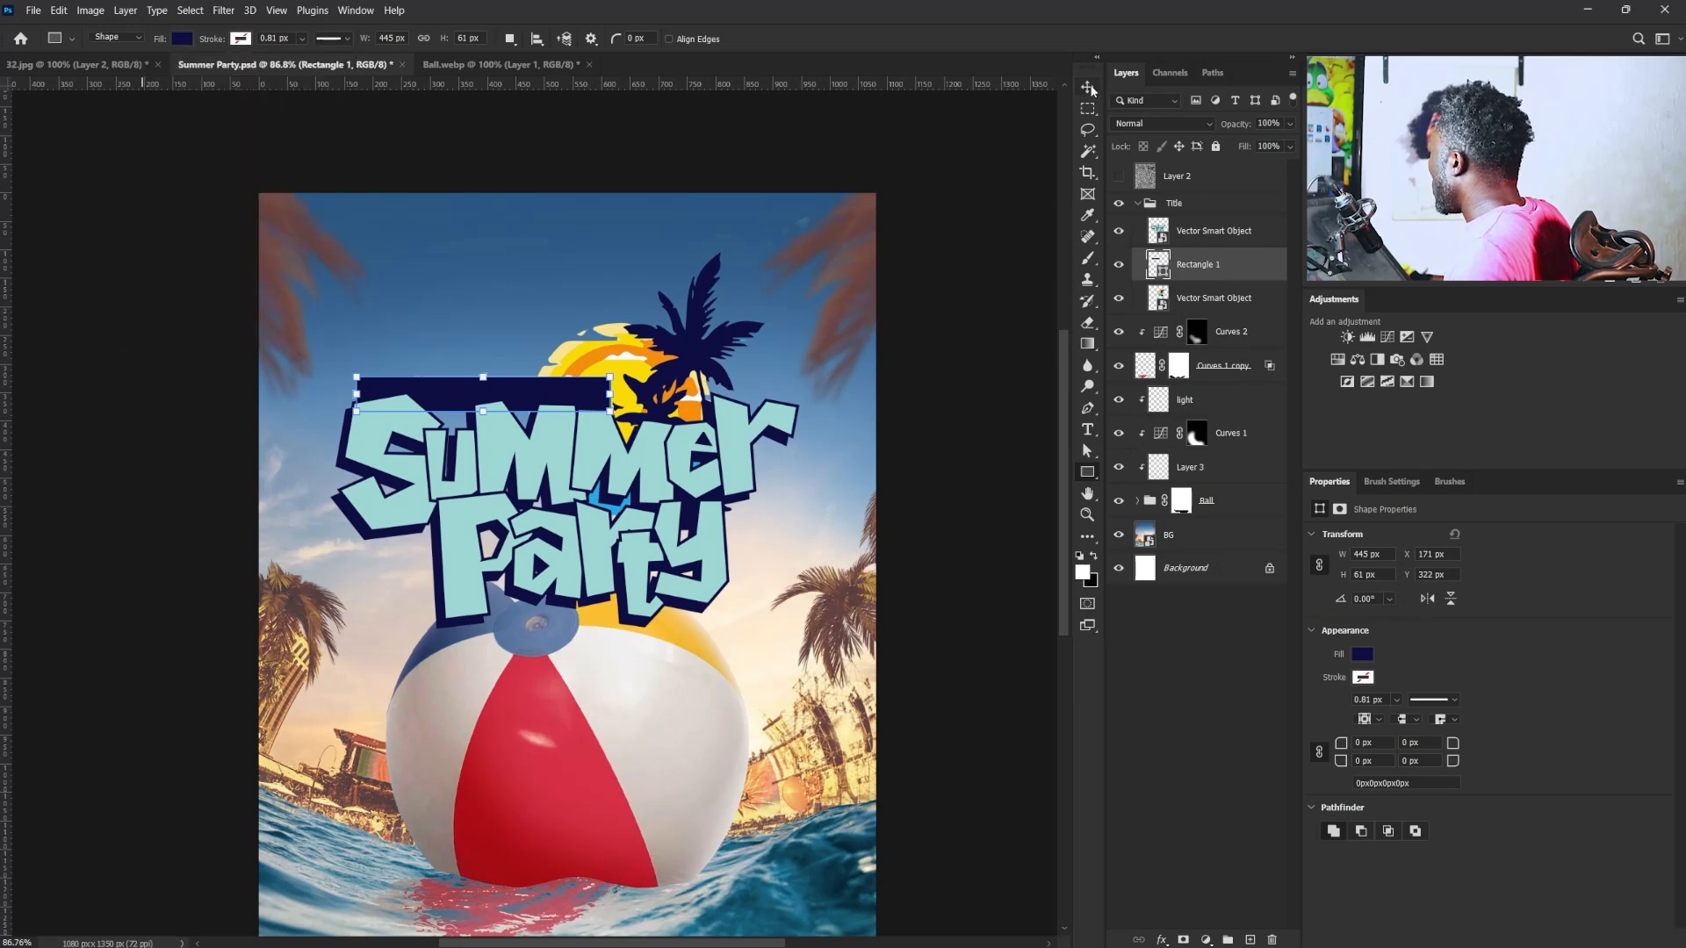
scroll(468, 409, up, 3)
mouse_move(552, 403)
mouse_down()
mouse_move(555, 418)
mouse_move(545, 401)
mouse_up()
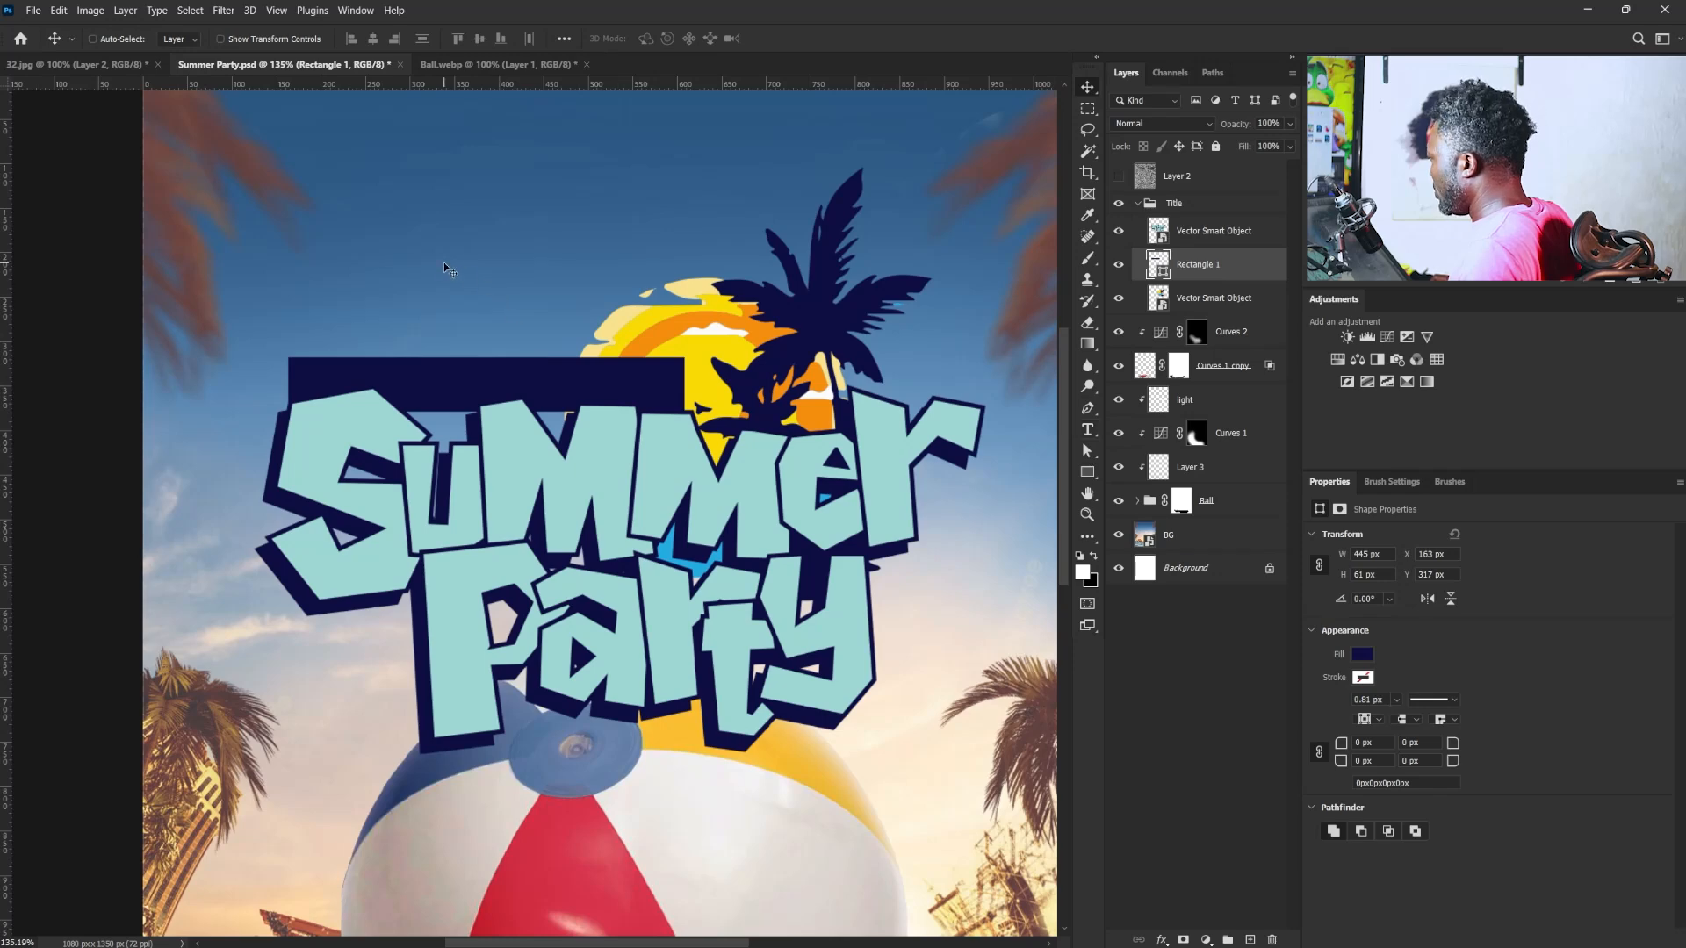
- Add the white text "WATCH OUT FOR" in Bebas Neue Bold in the sky above the navy bar
click(1088, 430)
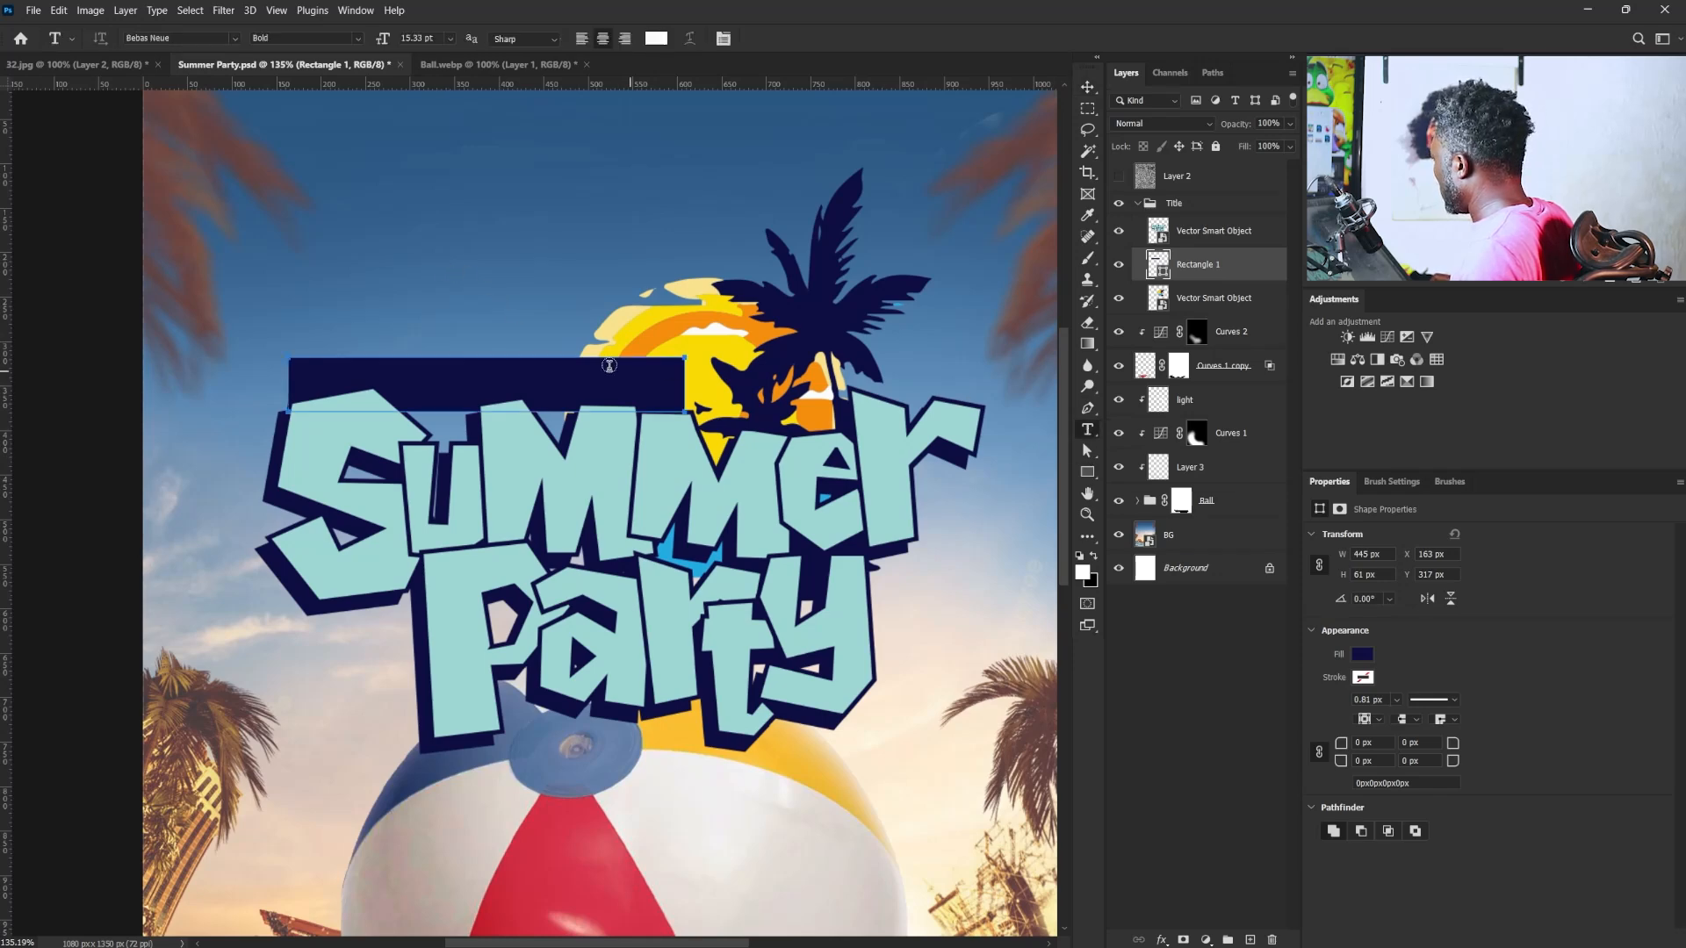
click(393, 278)
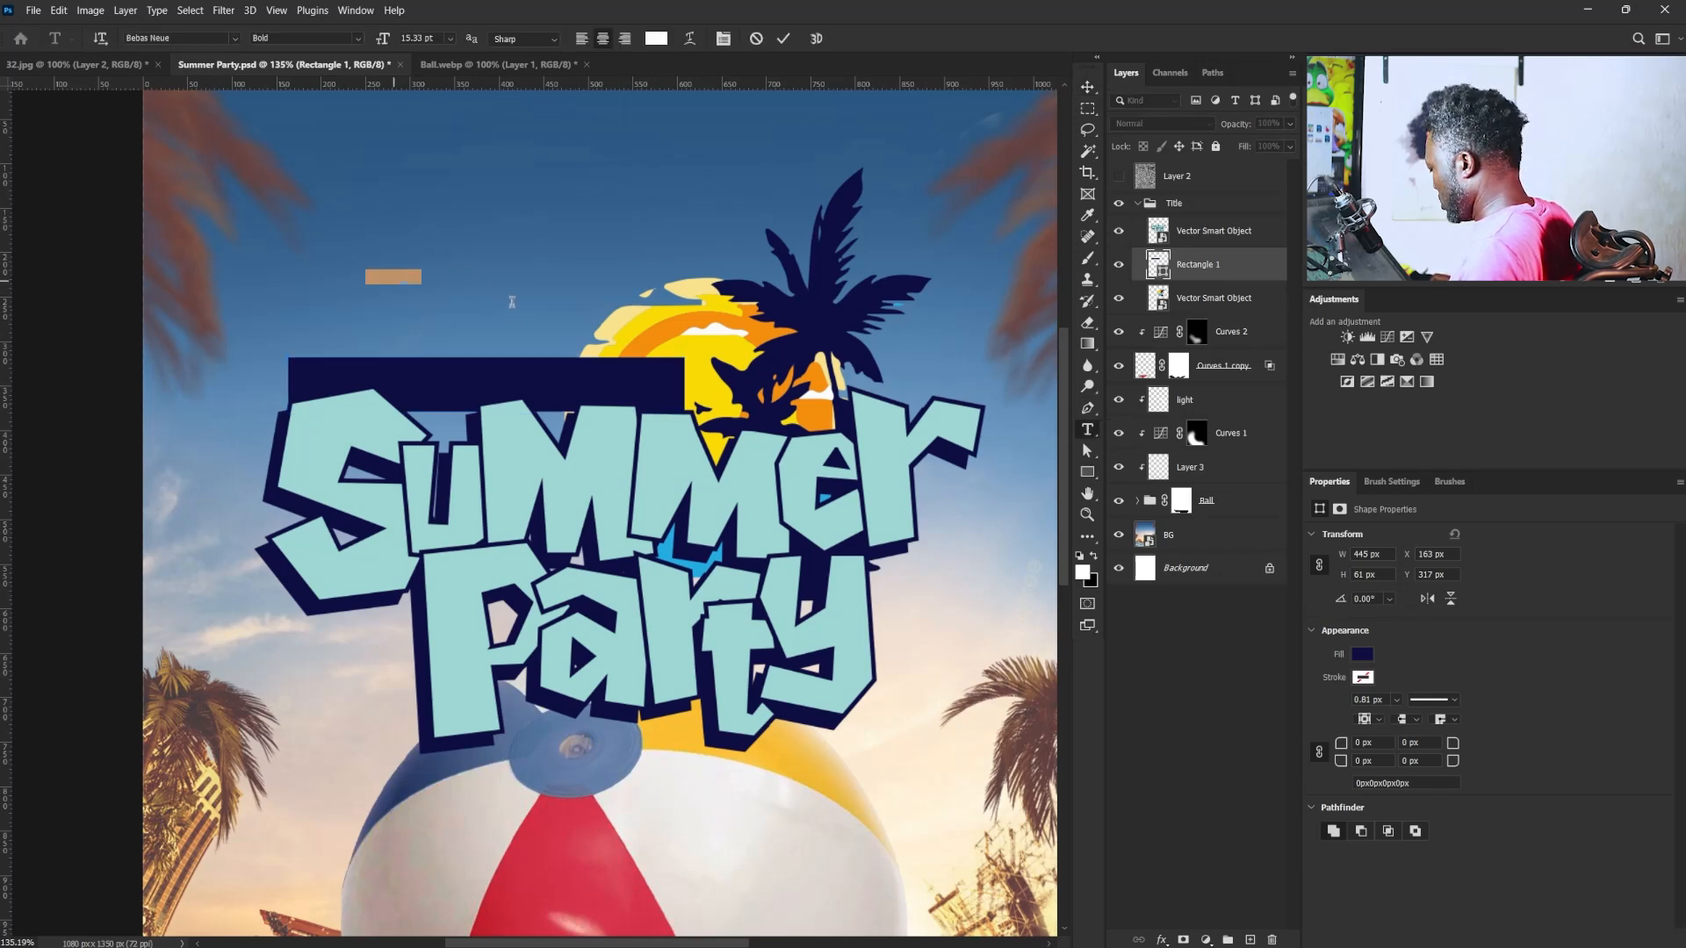
text(WATCH OUT FOR)
click(1087, 87)
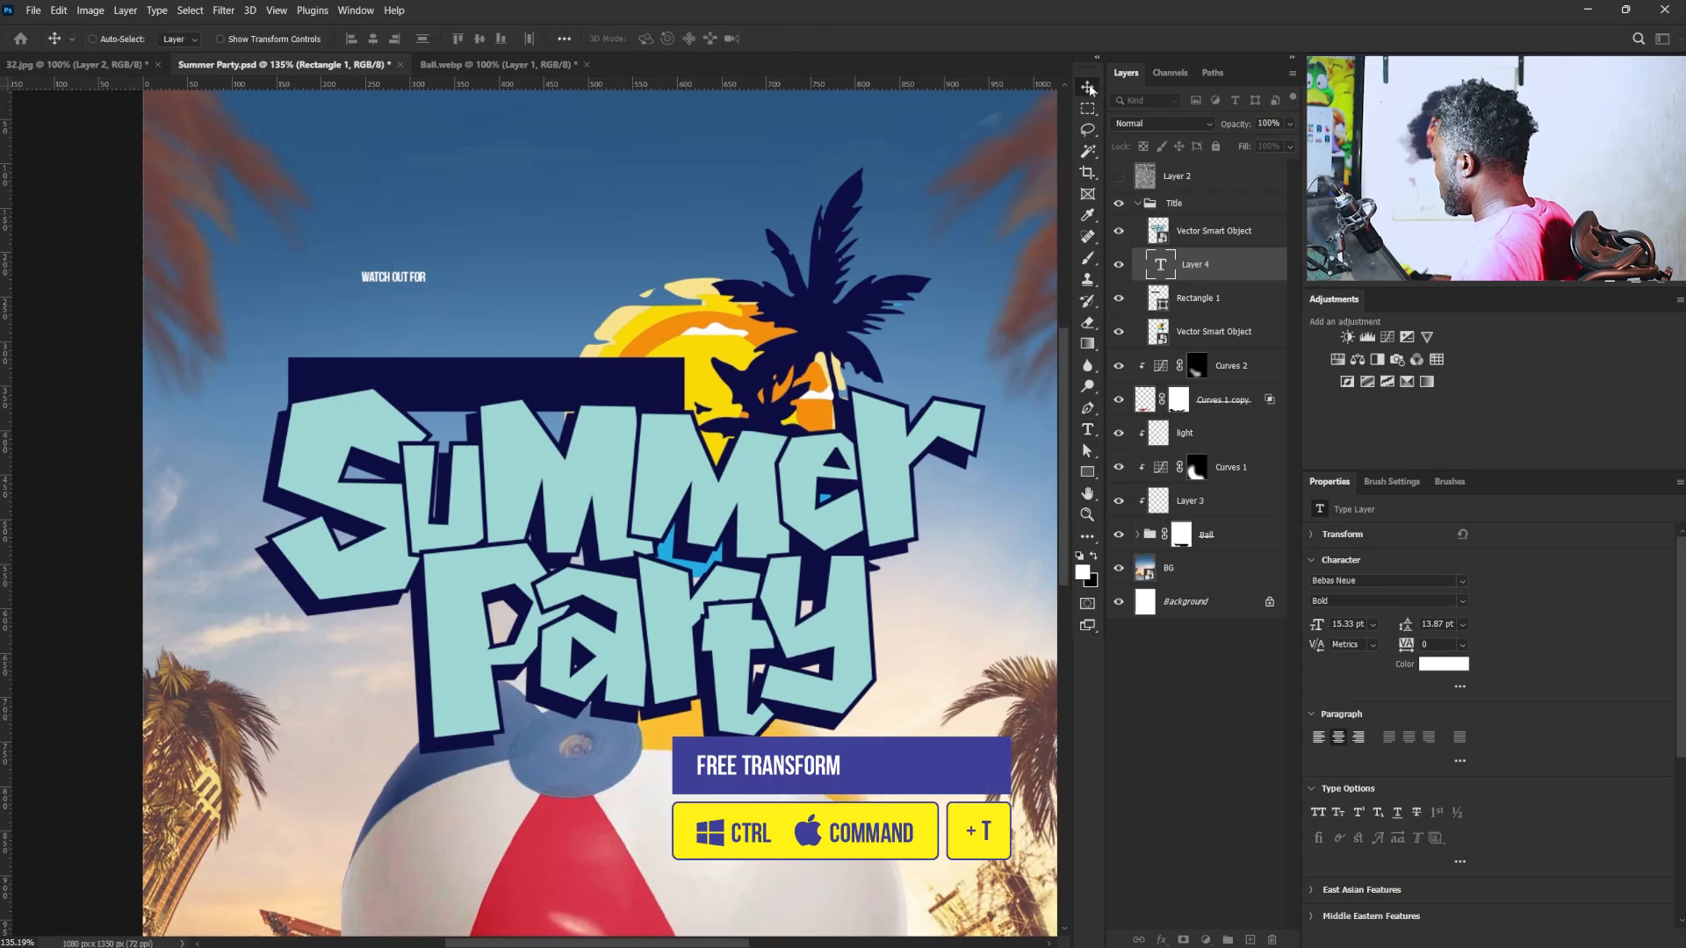
- Scale the "WATCH OUT FOR" text to about 32 pt, set its tracking to 200 and place it on the navy bar
key(ctrl+t)
drag(433, 264, 525, 225)
drag(434, 271, 451, 361)
key(Return)
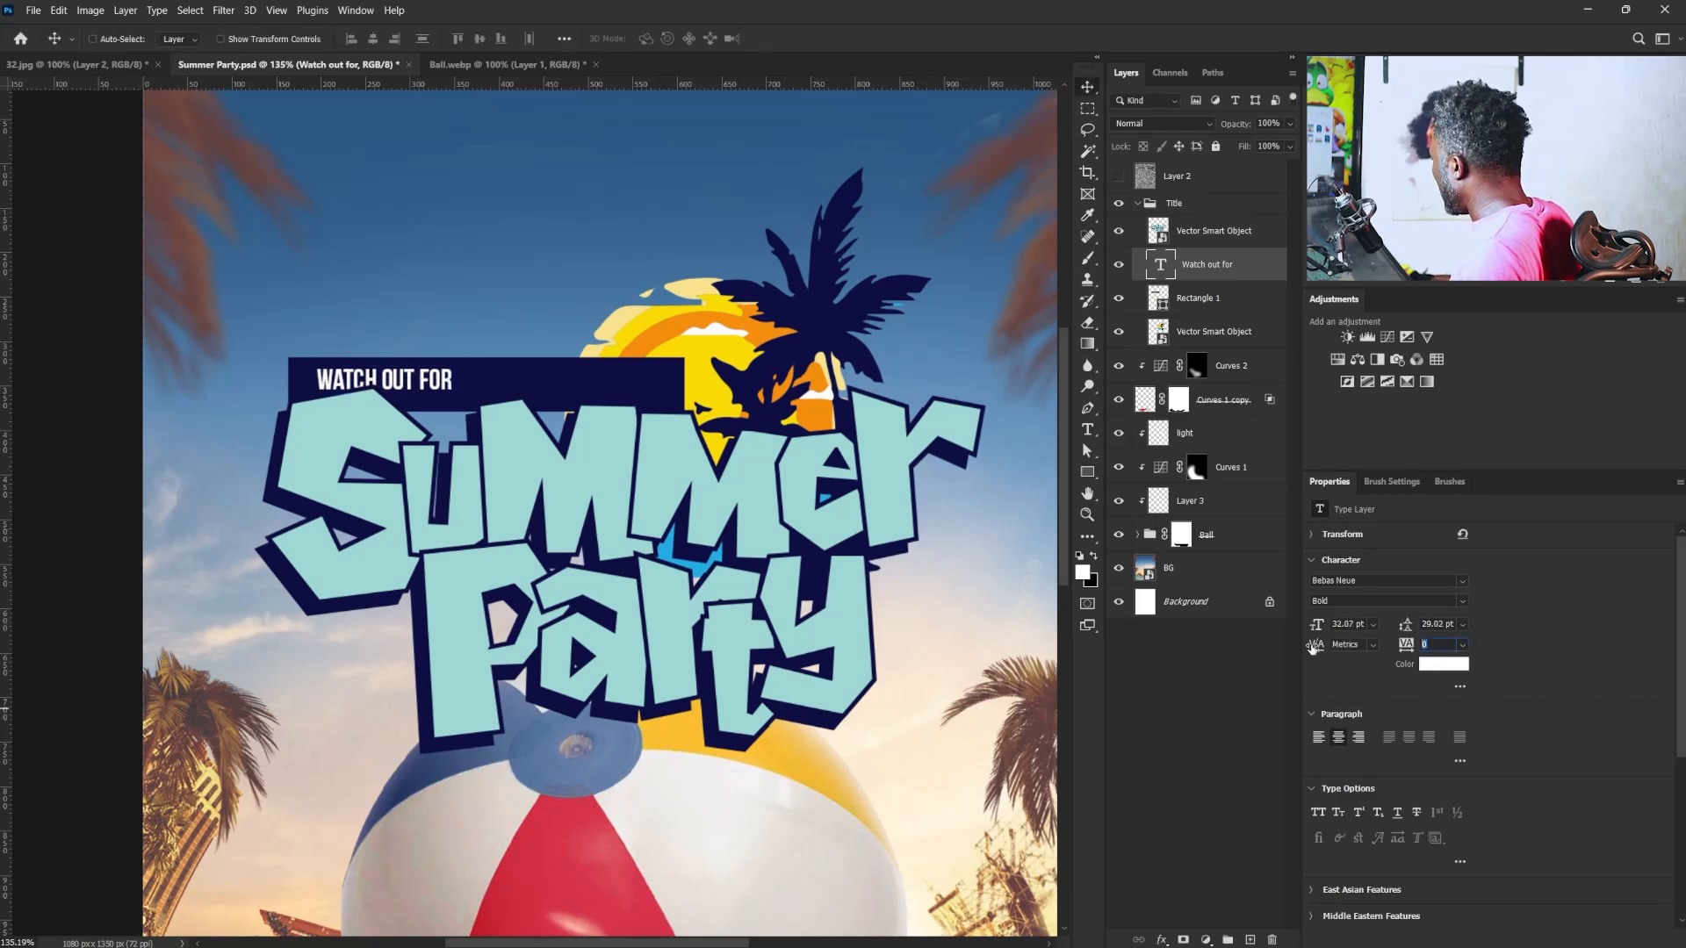
key(Return)
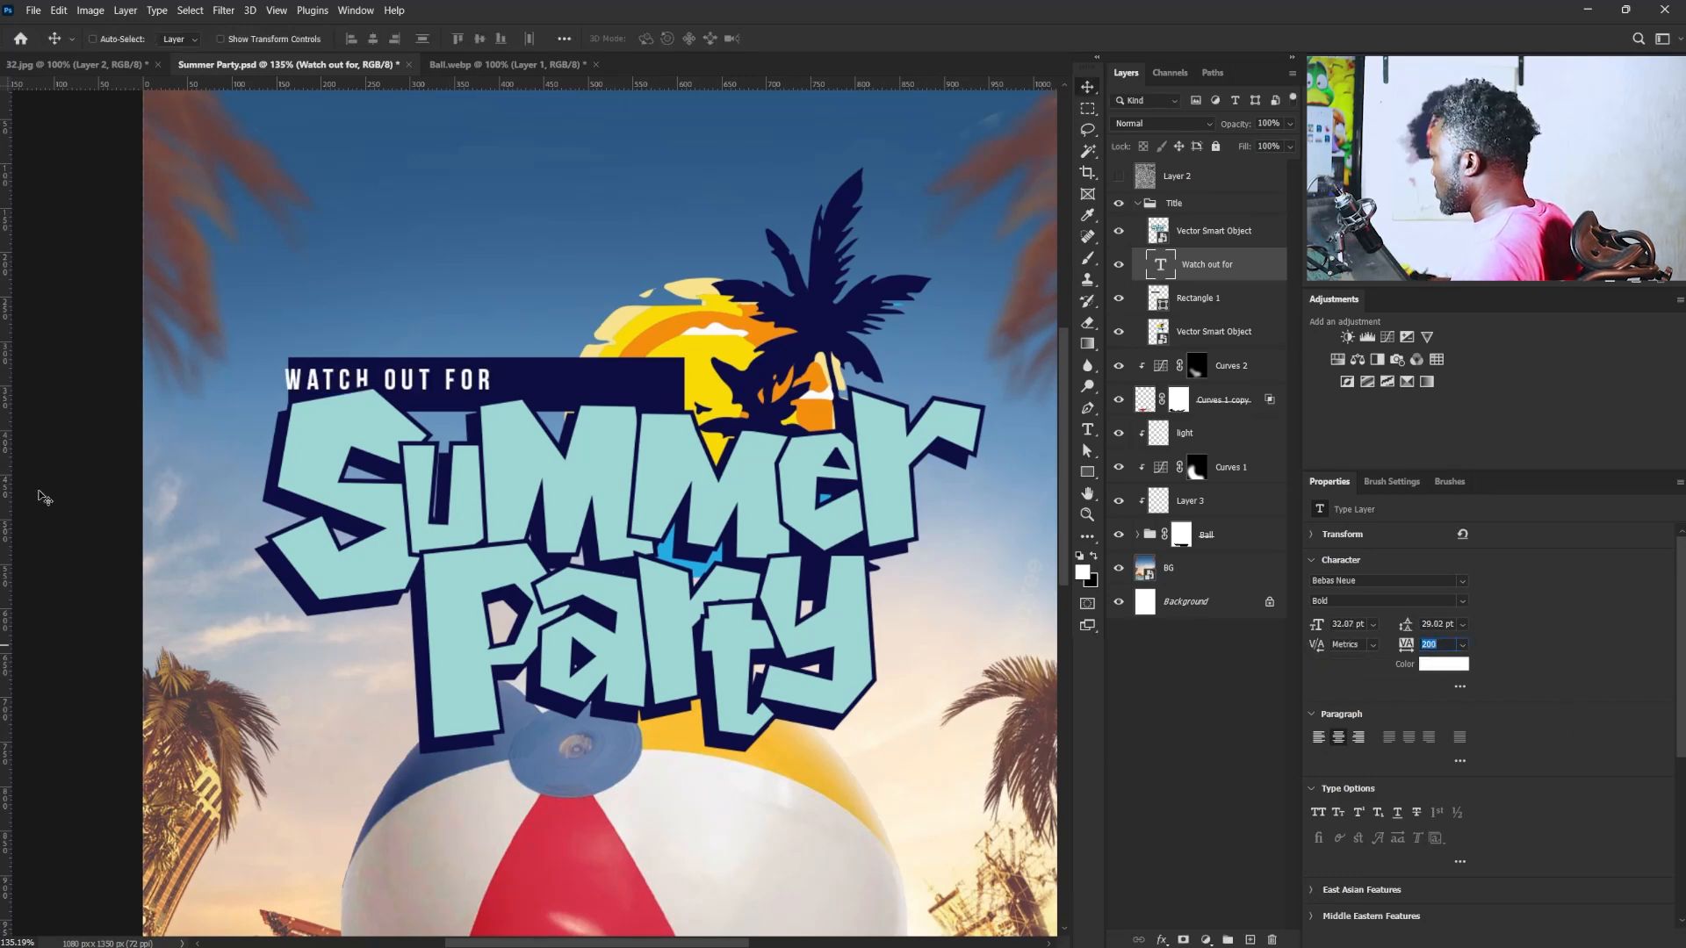
drag(393, 388, 428, 388)
- Narrow the navy bar from its right side to about 373 px wide
click(1199, 299)
key(ctrl+t)
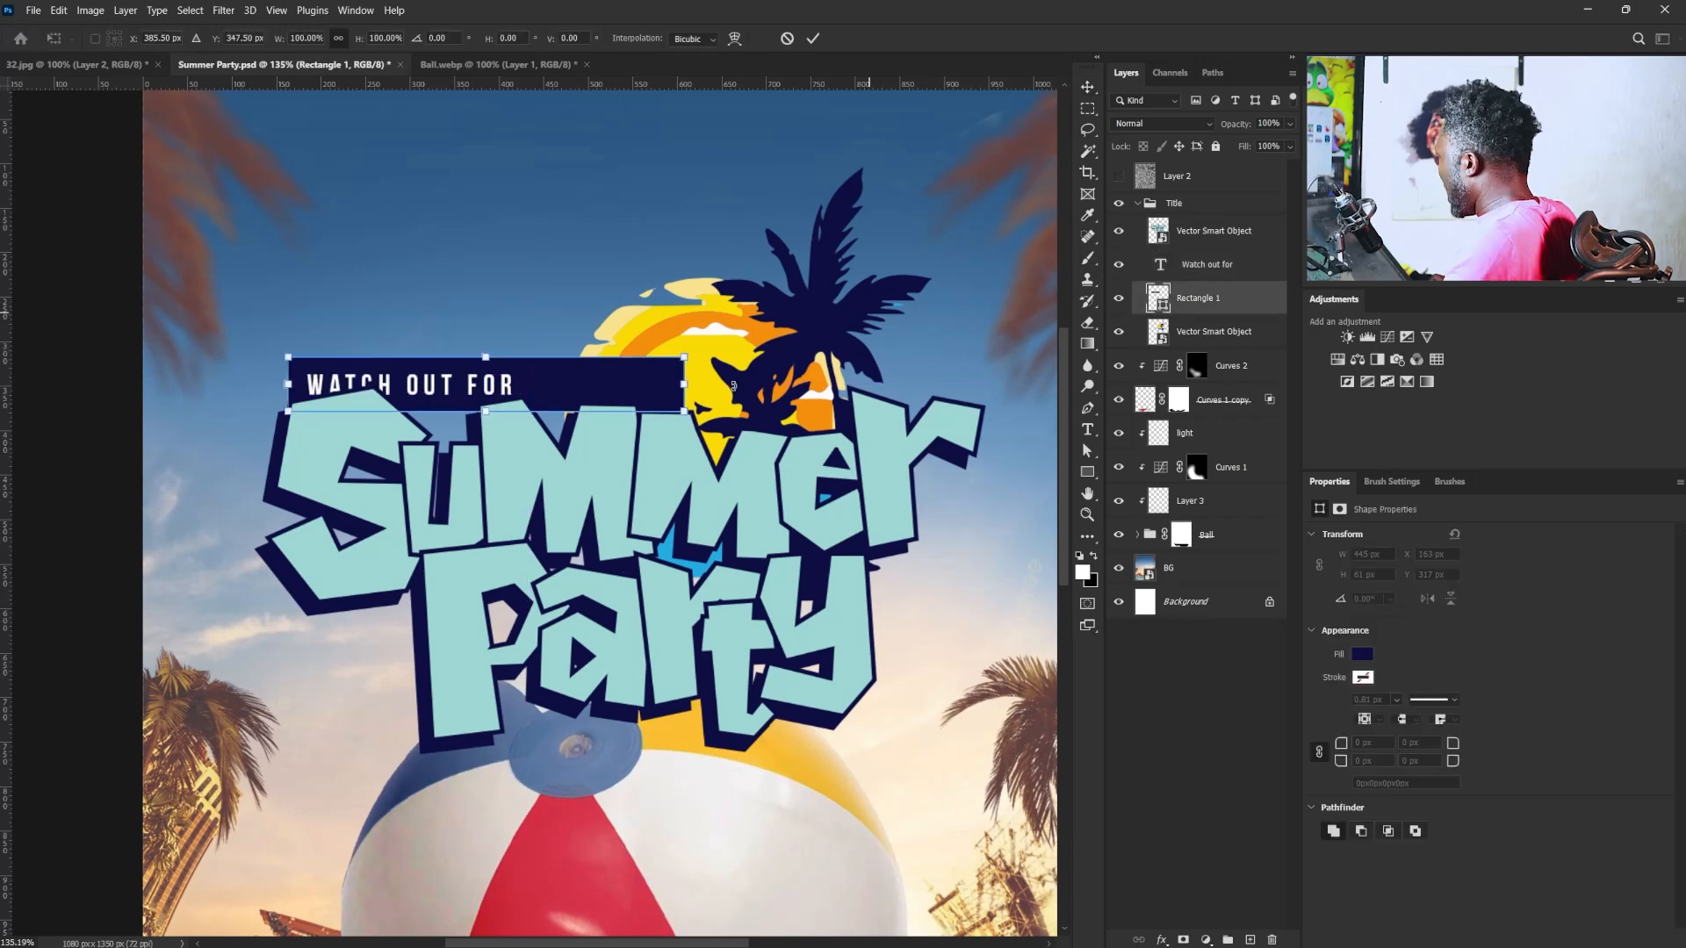
drag(688, 385, 563, 383)
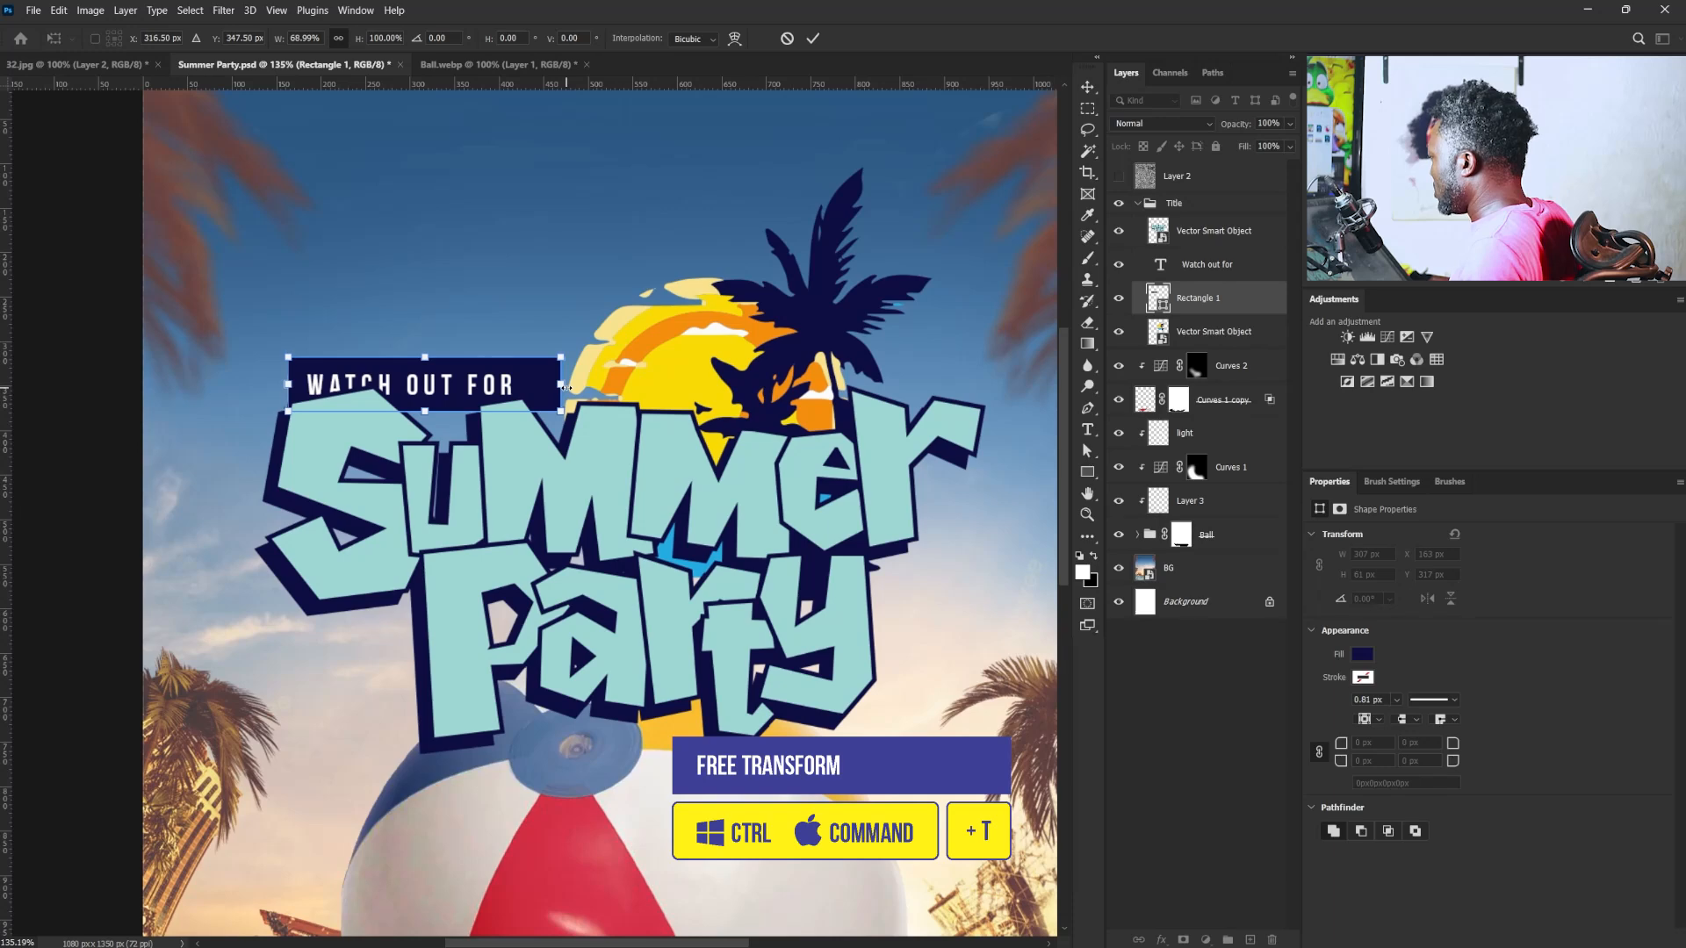
drag(567, 387, 620, 385)
key(Return)
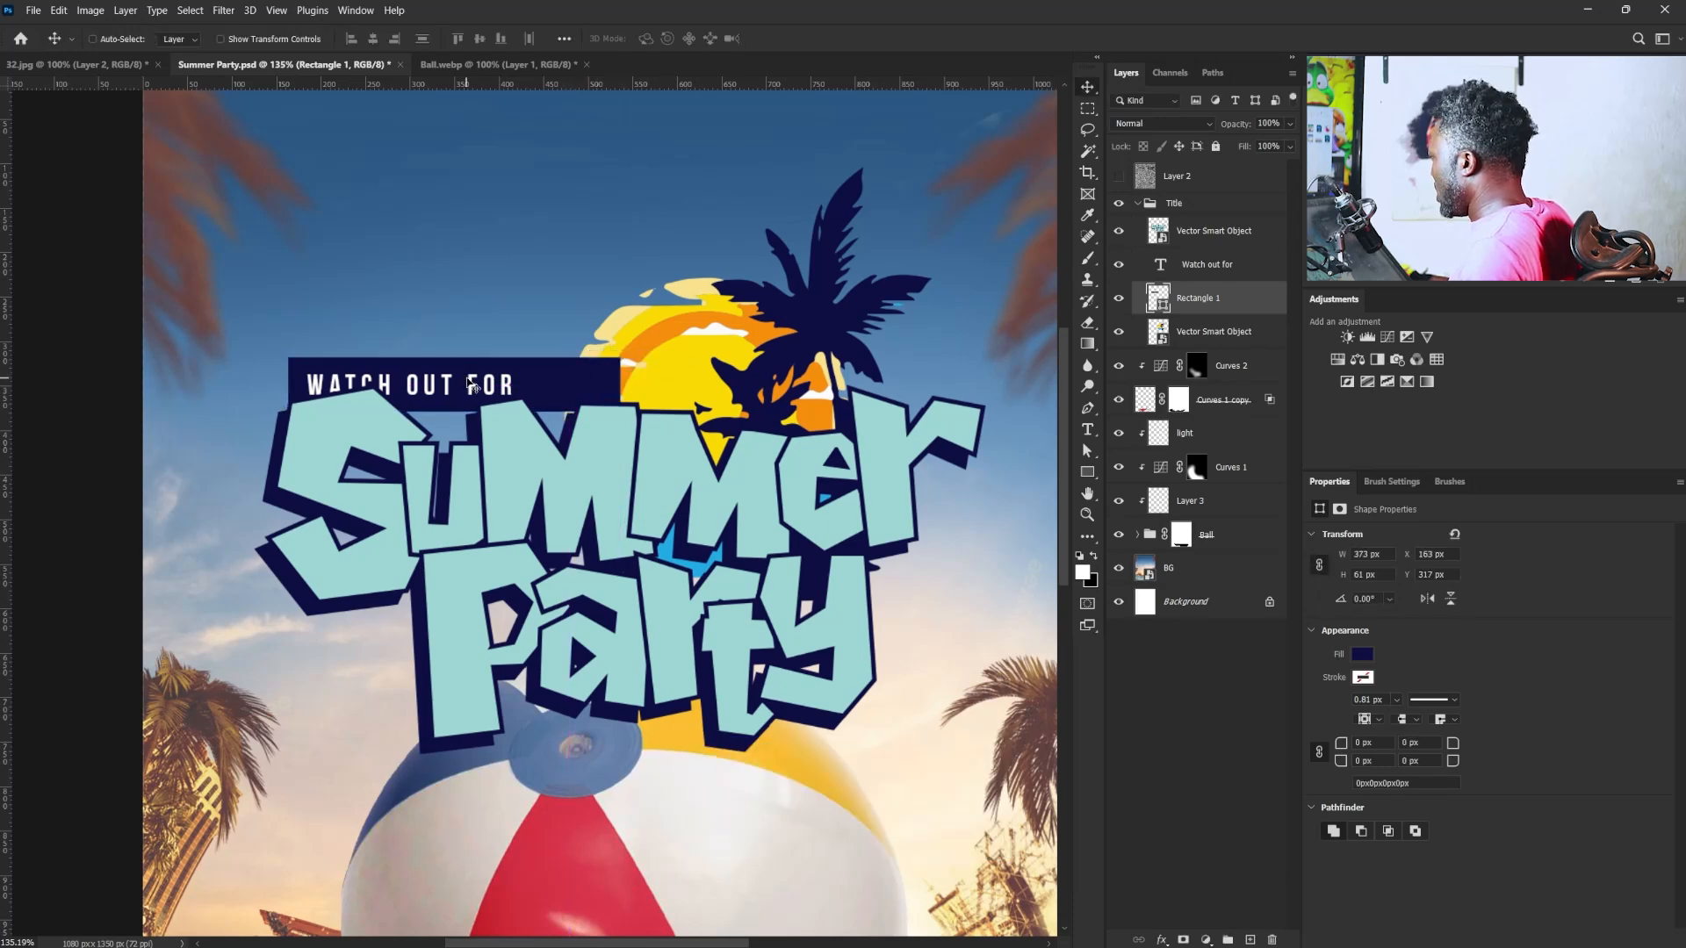
- Select the text and navy bar together and move them up and left so the bar sits at about X 134, Y 308 px
right_click(468, 381)
click(512, 406)
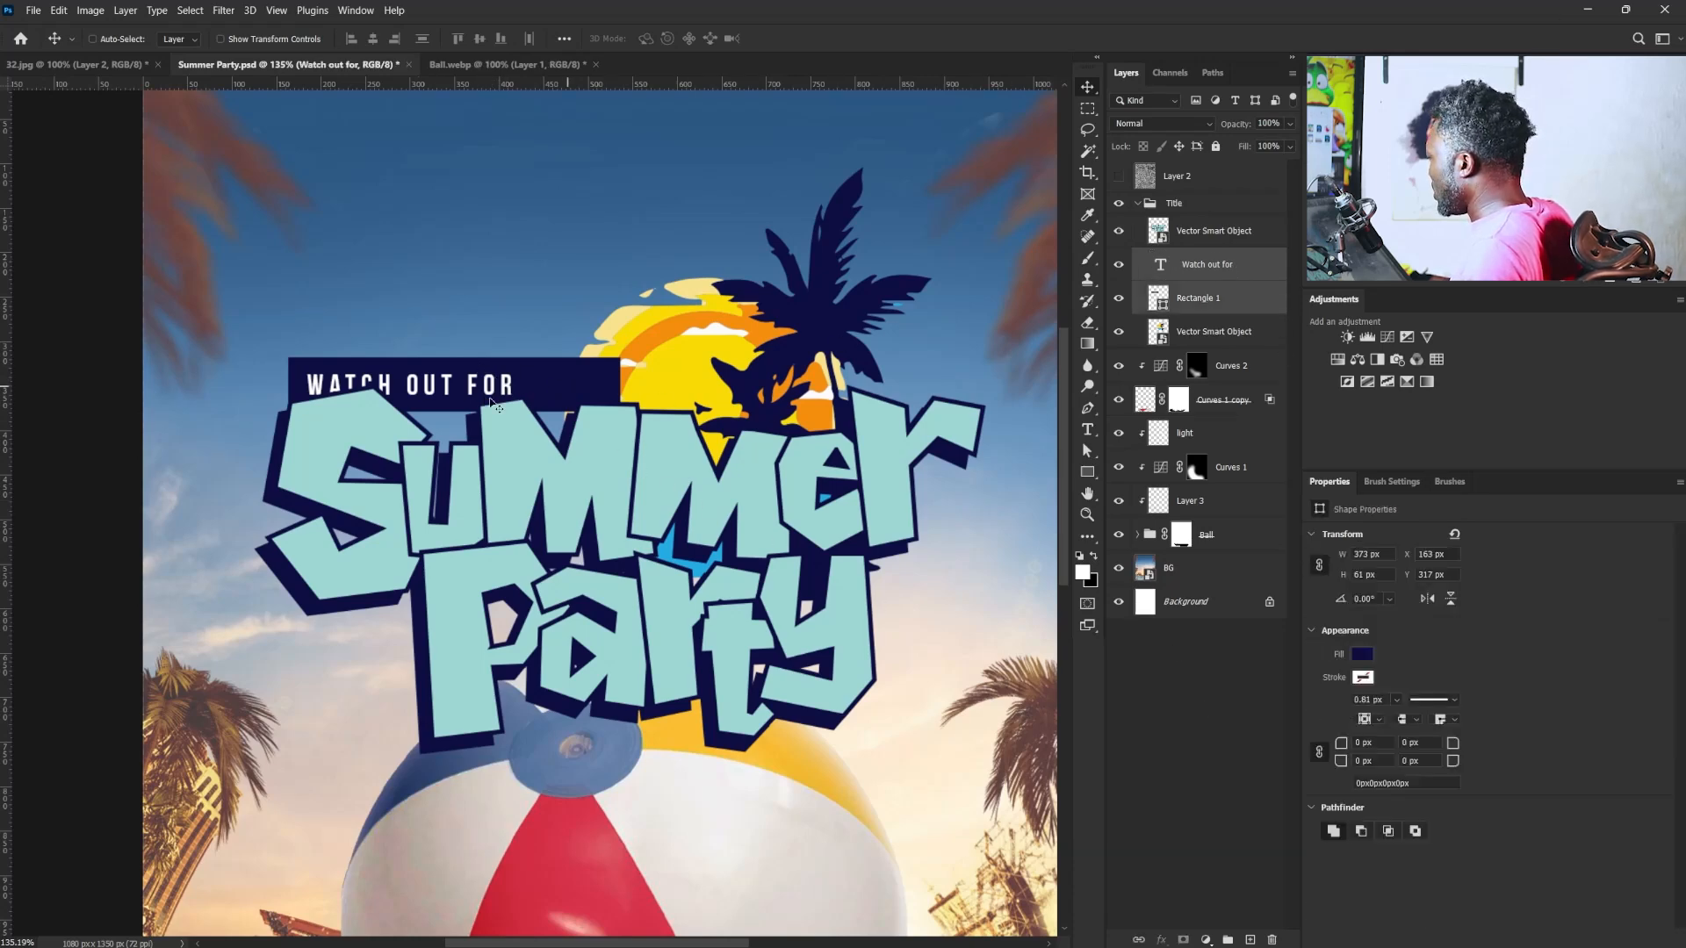
shift+click(1205, 300)
drag(502, 395, 453, 379)
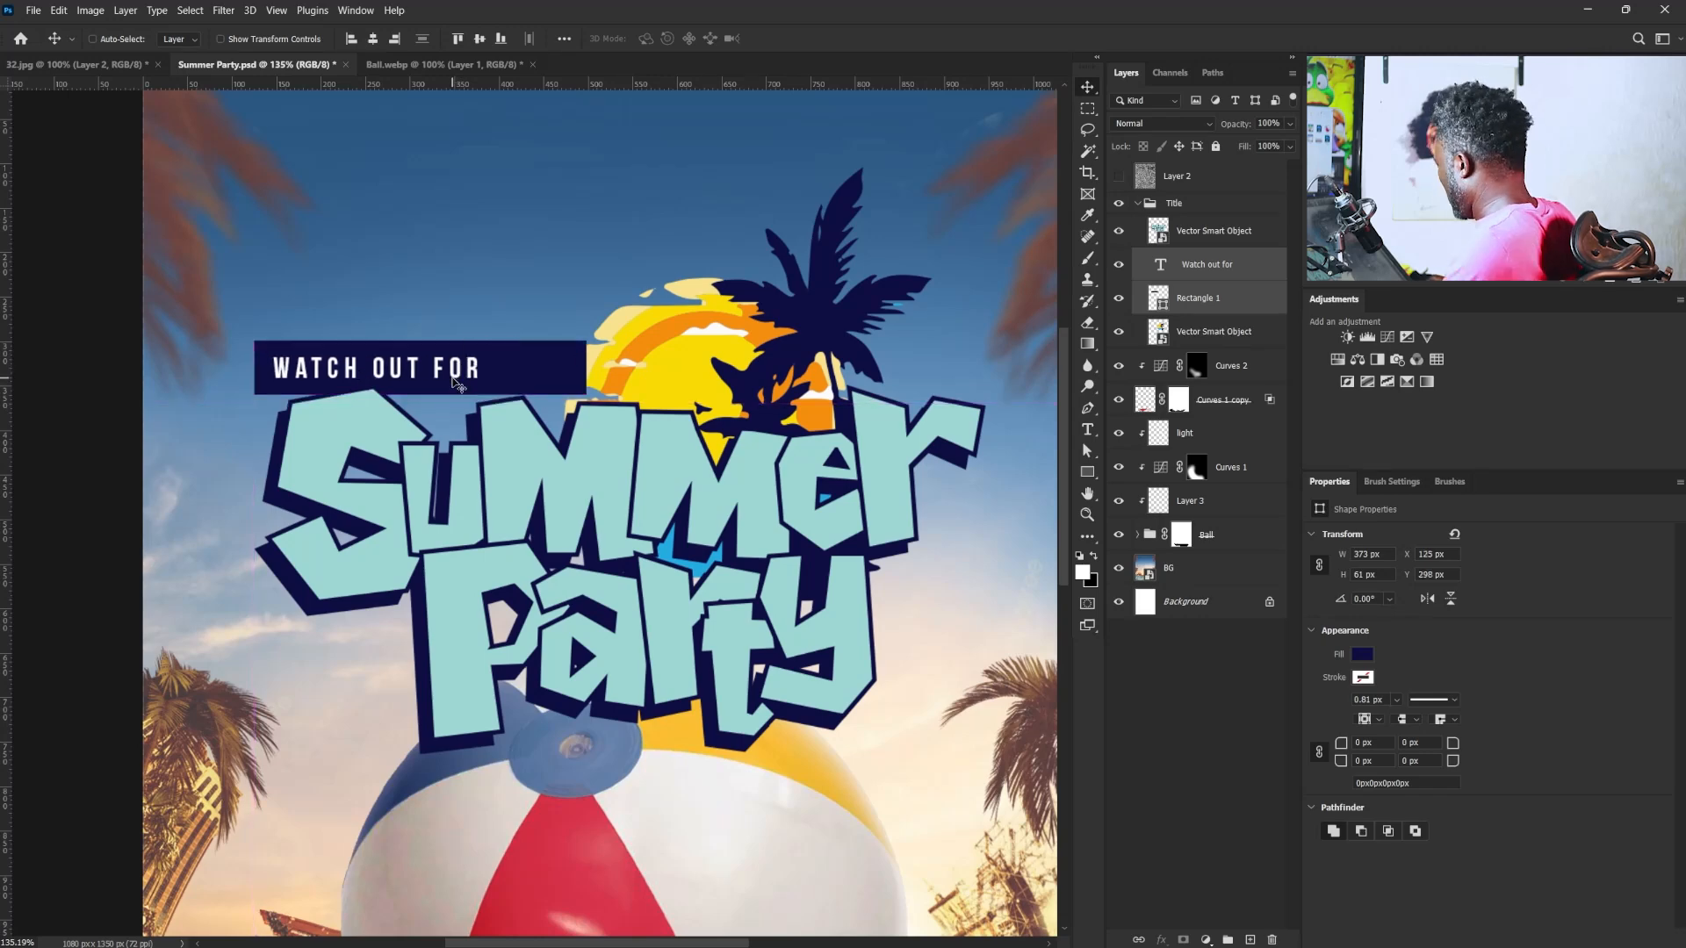
key(Down)
key(Down)
key(Down)
key(Down)
key(Down)
key(Down)
key(Down)
key(Down)
key(Down)
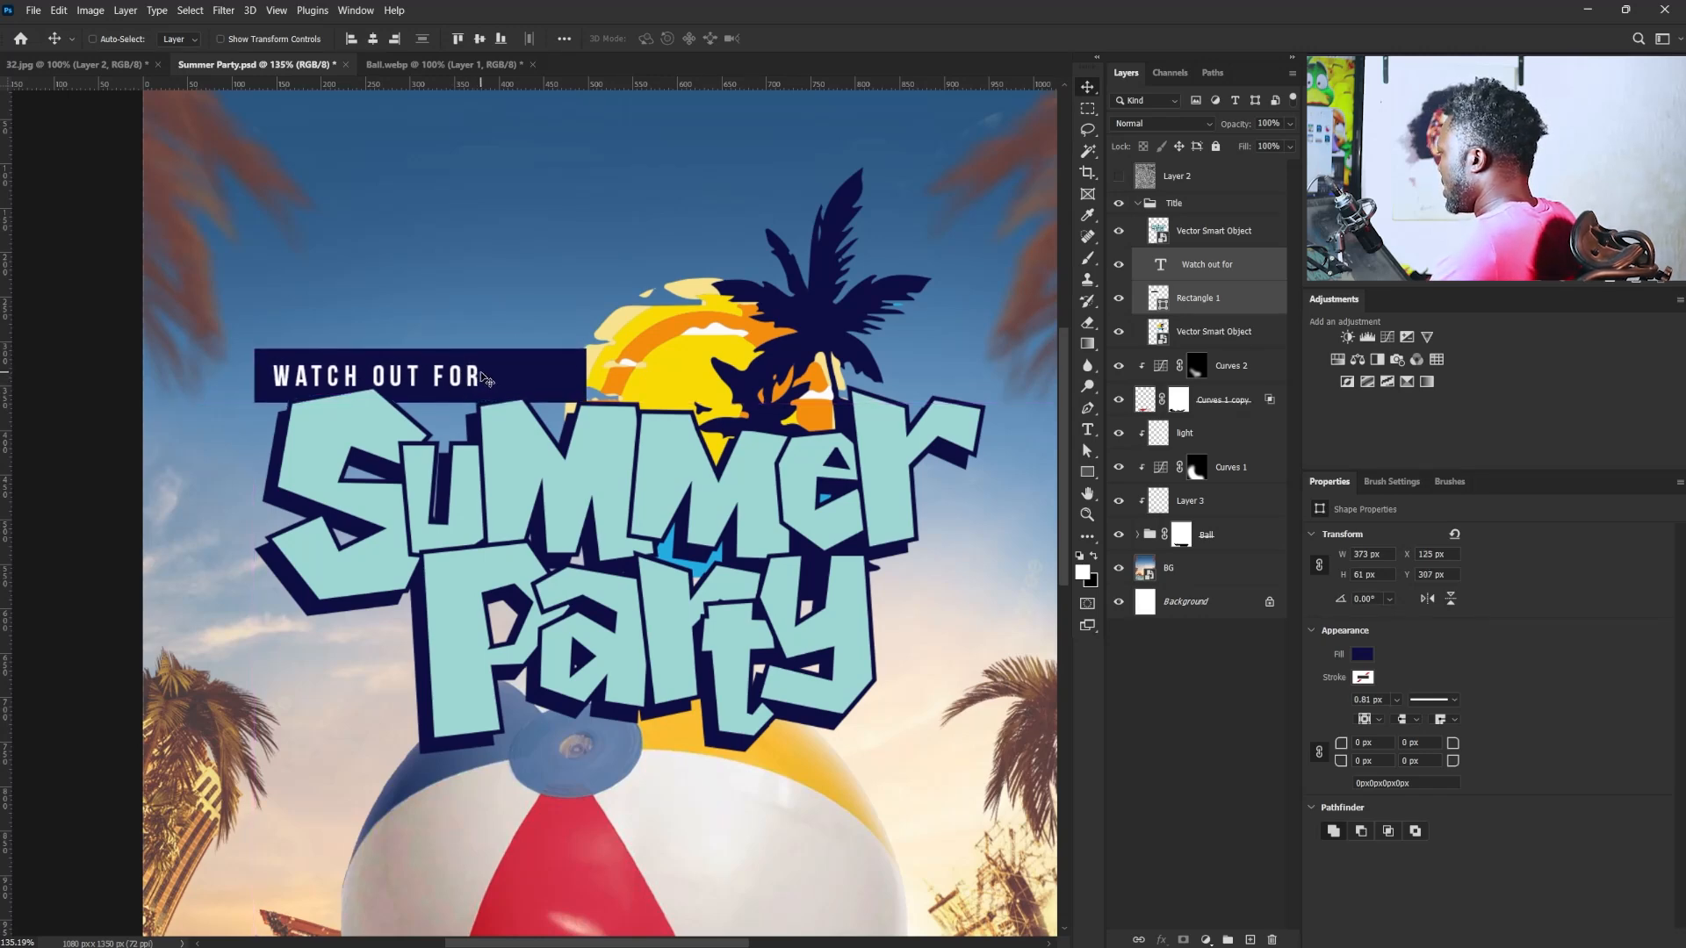
drag(482, 377, 491, 378)
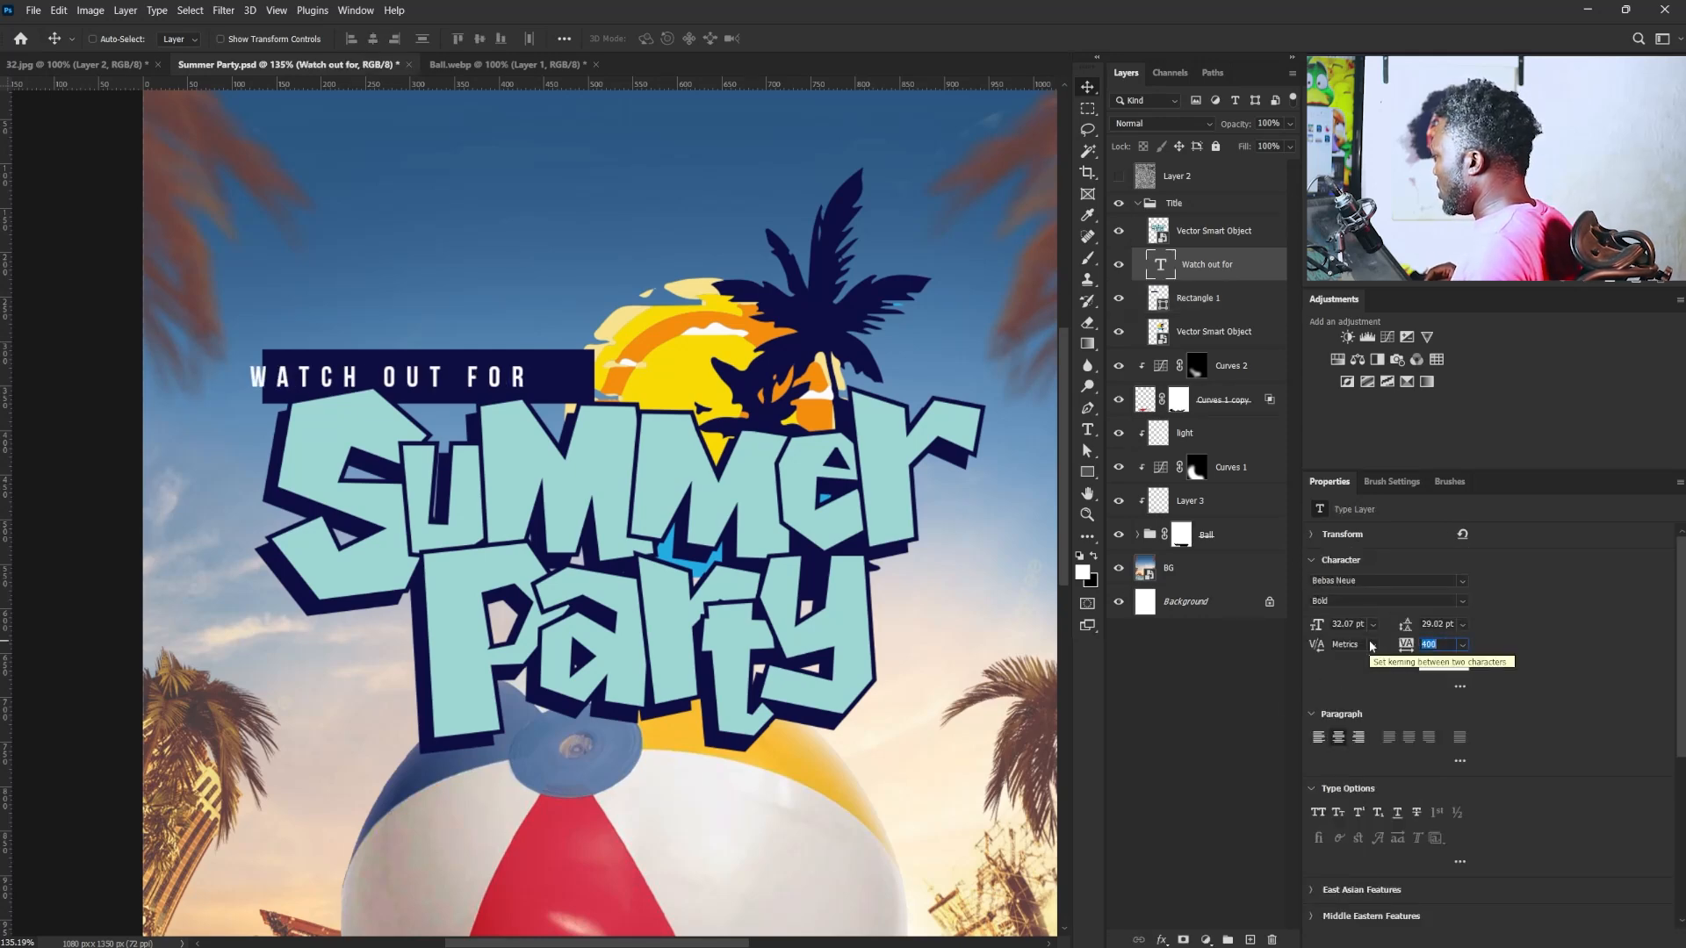
- Widen the tracking of "WATCH OUT FOR" and shorten the navy bar to about 345 px so it fits the text
click(1198, 297)
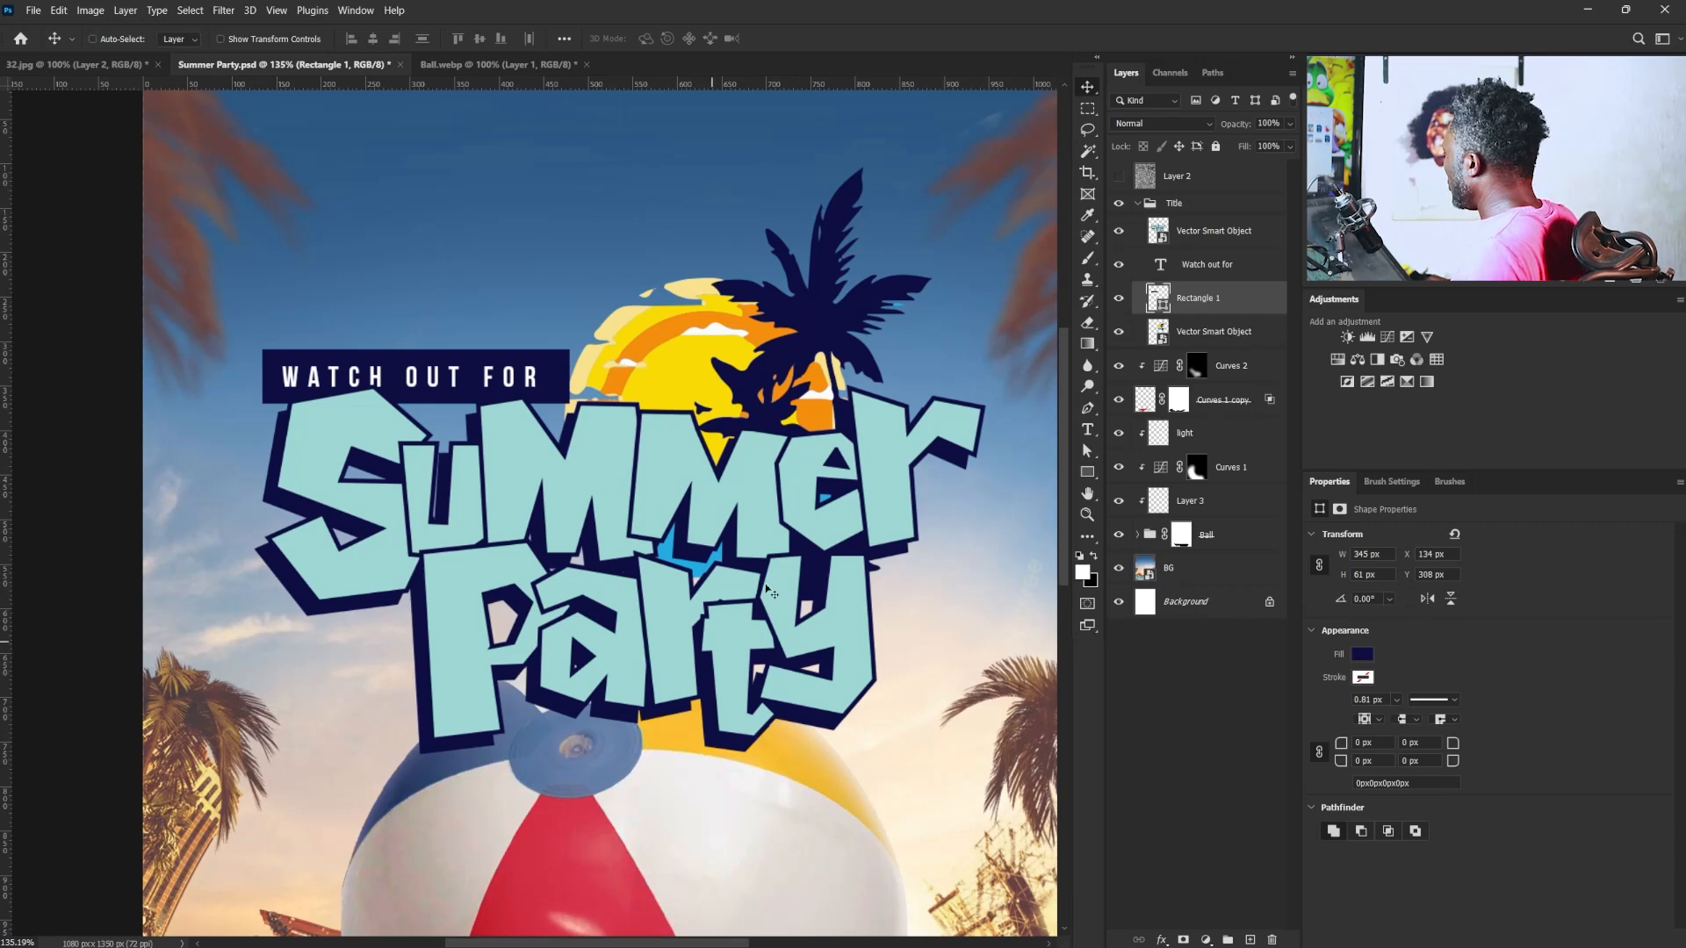
drag(786, 572, 759, 582)
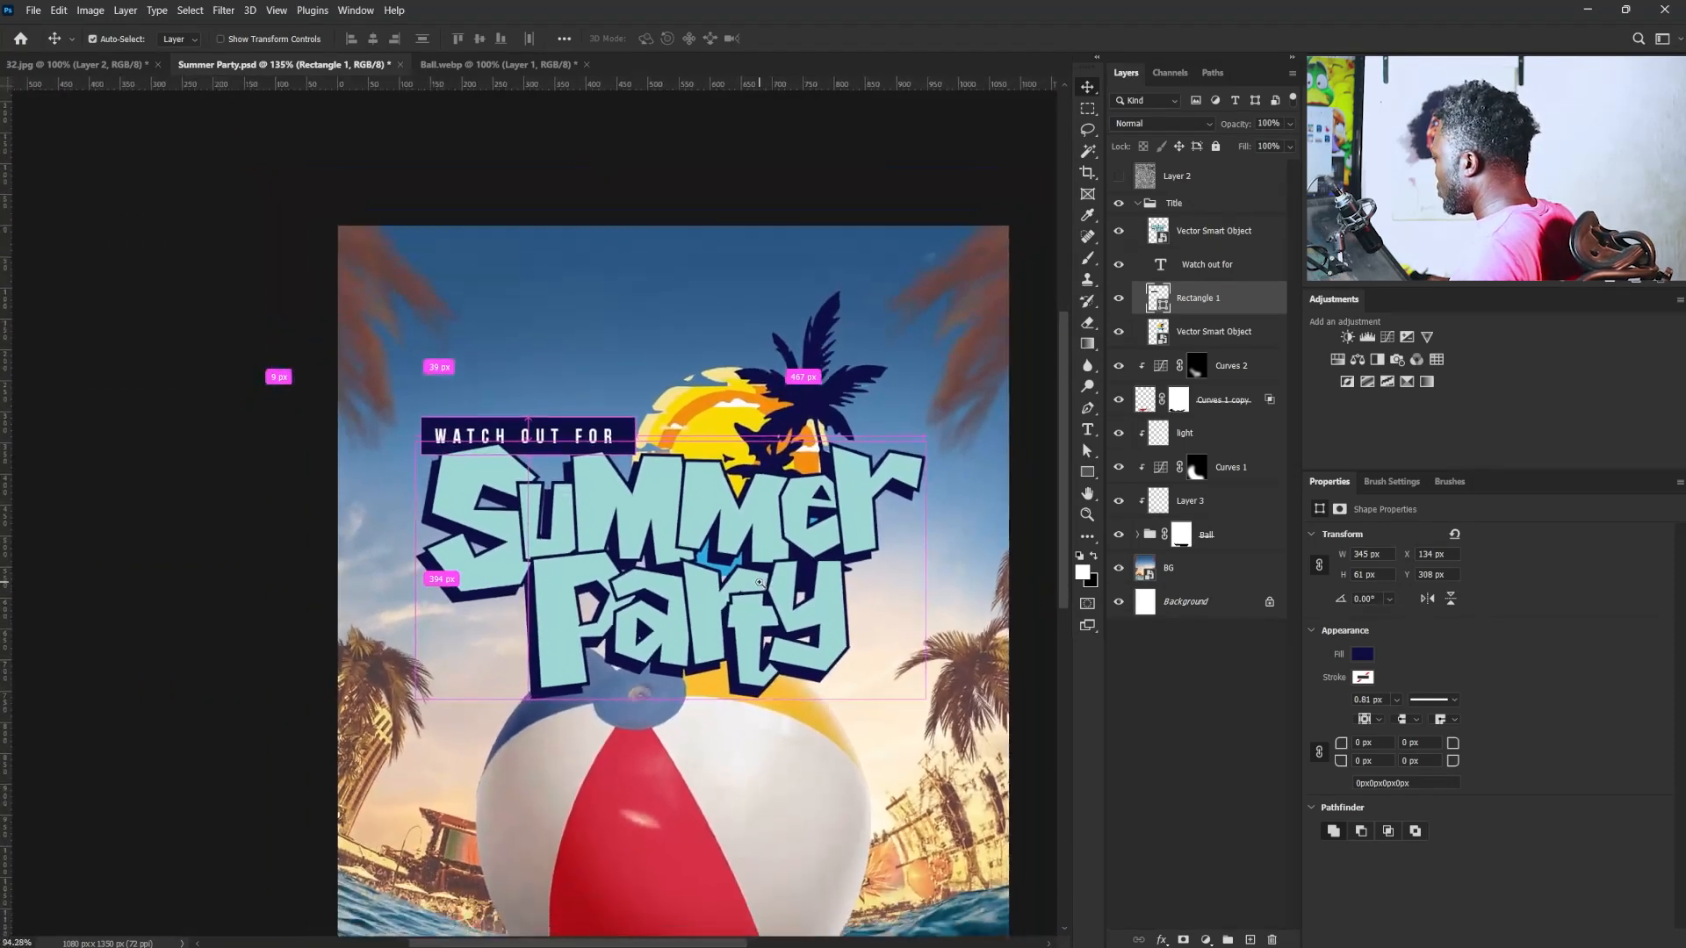
mouse_move(765, 523)
mouse_down()
mouse_move(723, 494)
mouse_move(754, 513)
mouse_up()
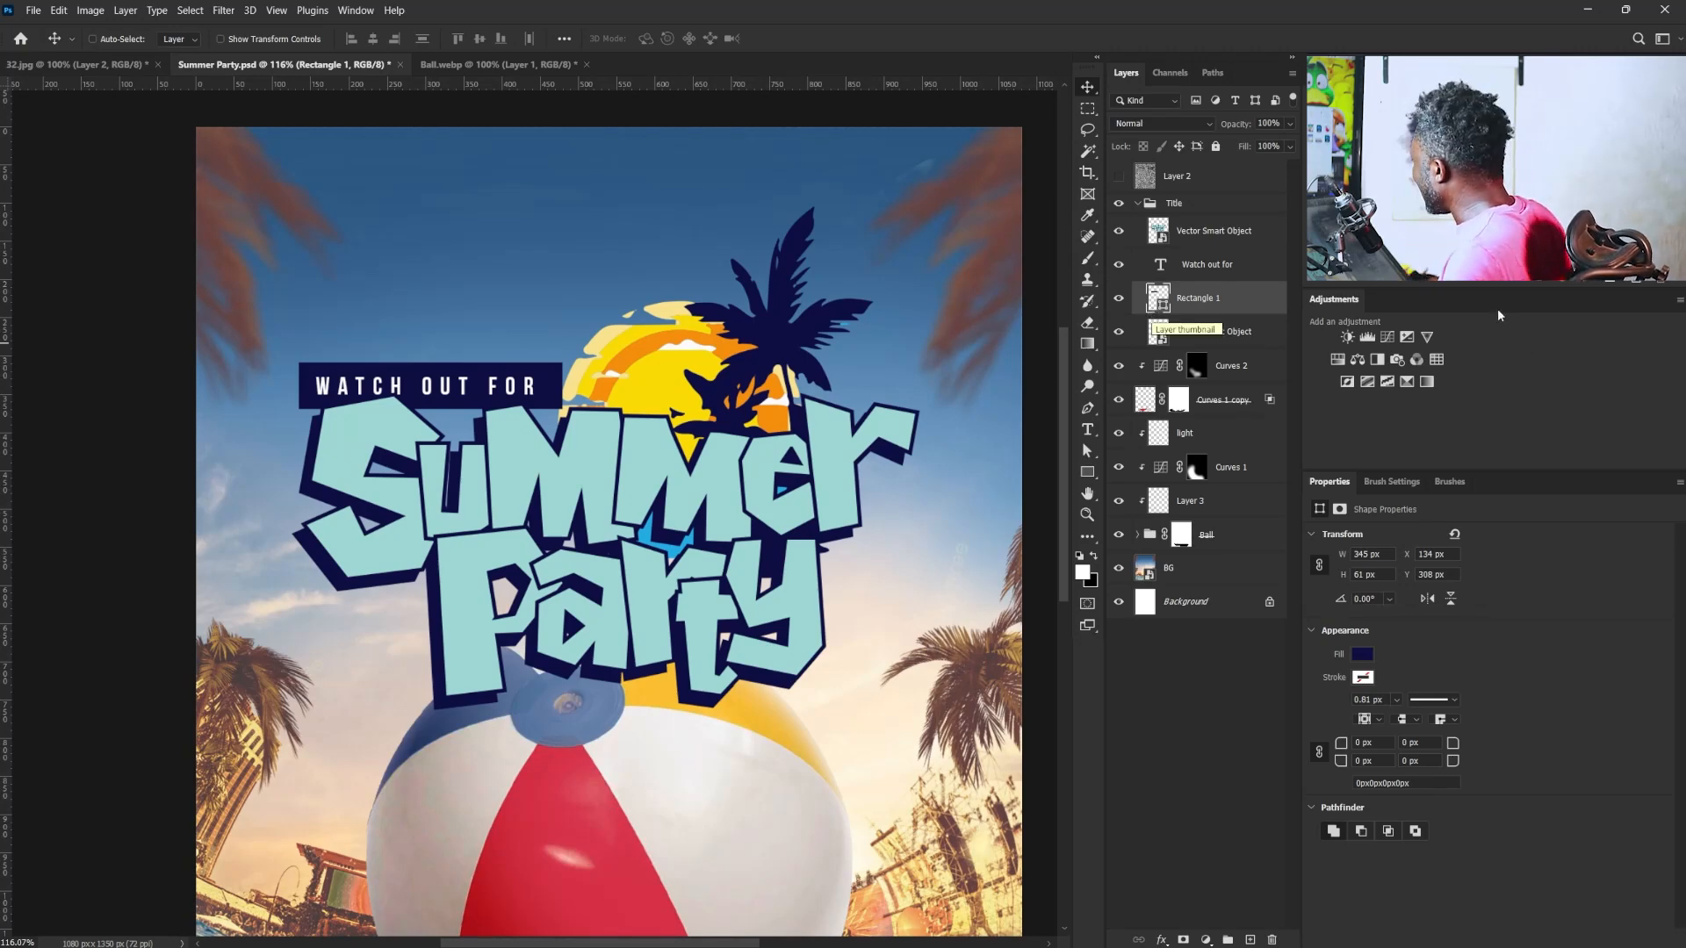
- Select the light teal faces of all the "Summer Party" letters on the lettering Smart Object with the Magic Wand
click(1227, 245)
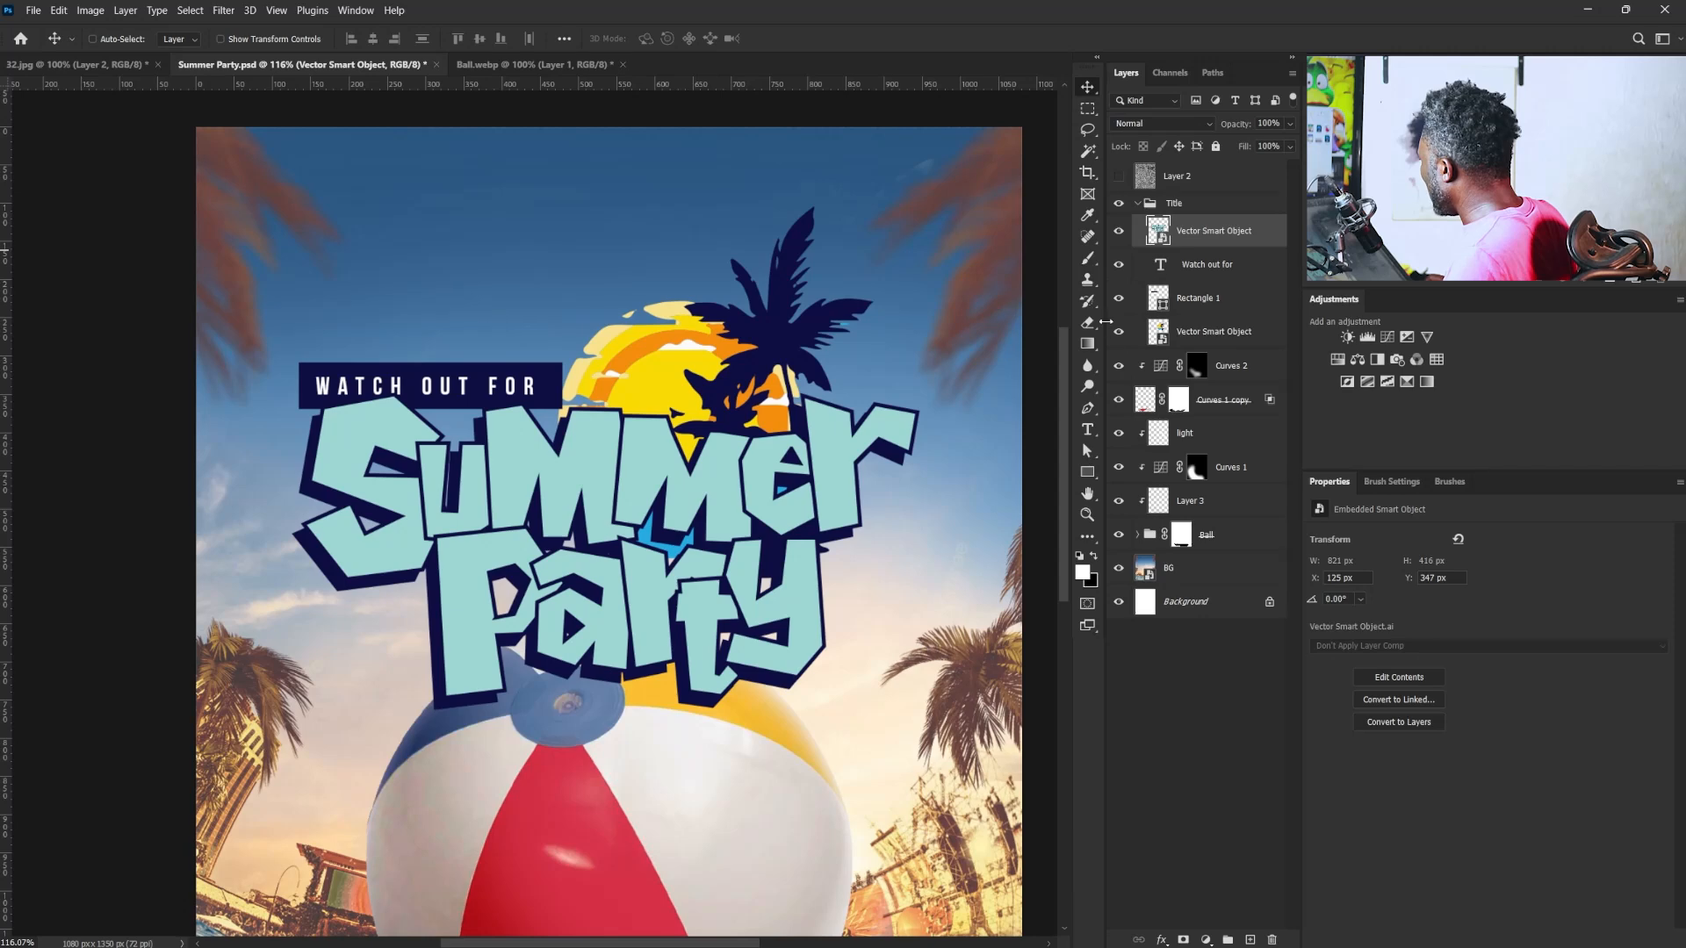
click(1087, 153)
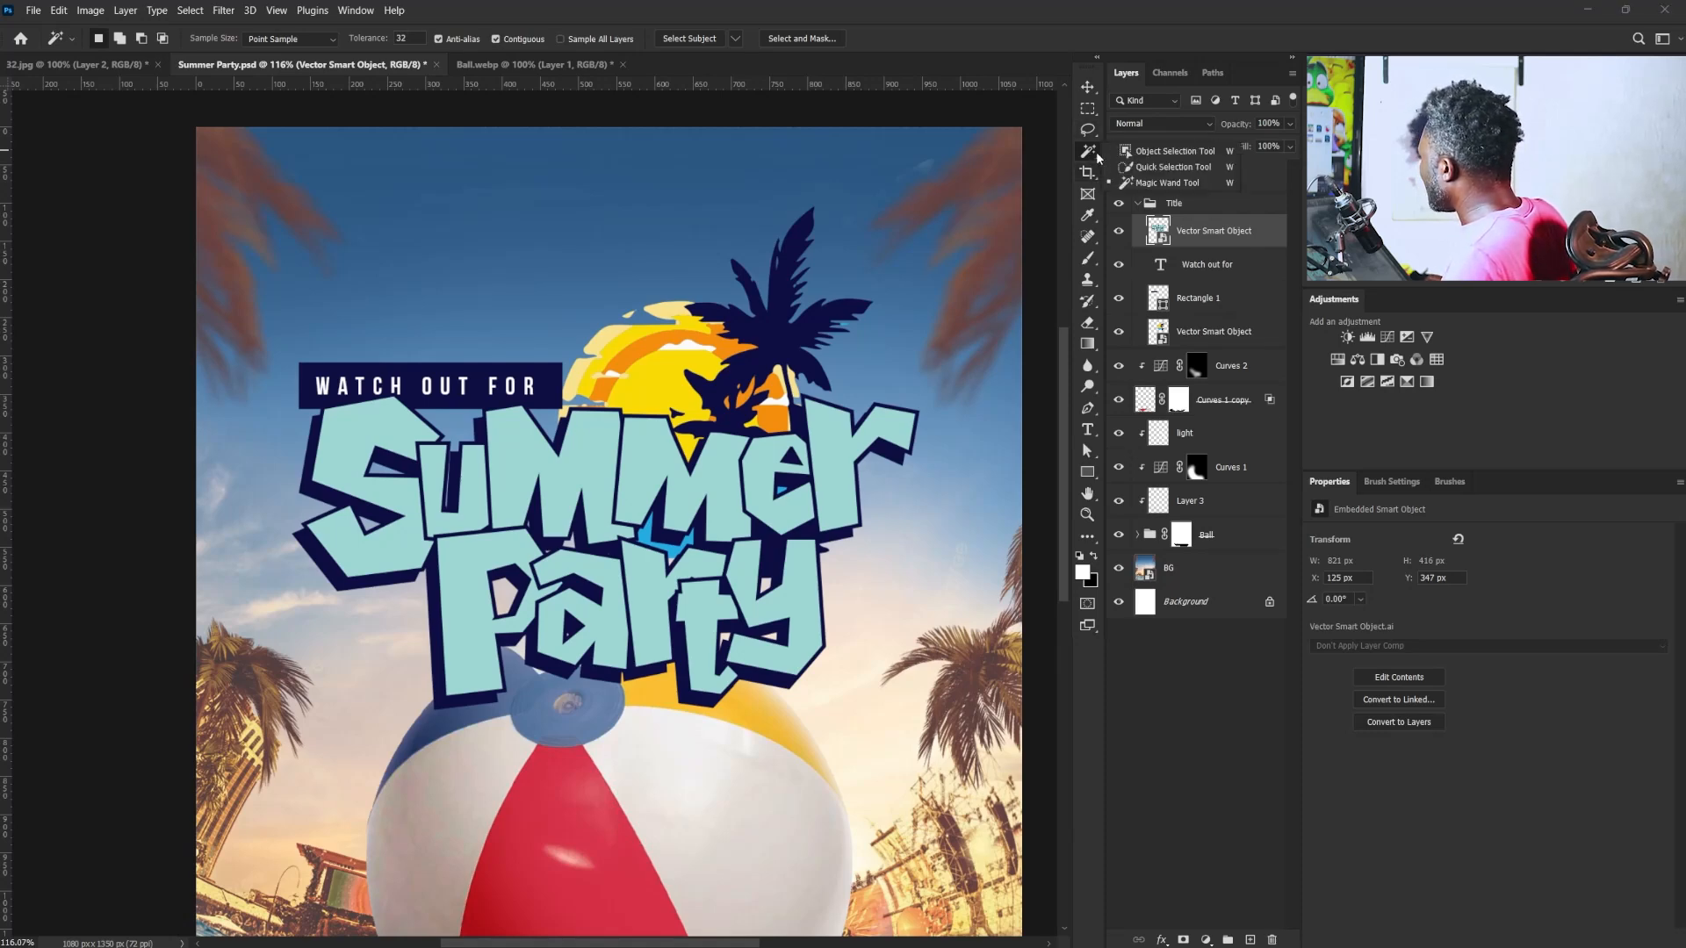
click(1151, 181)
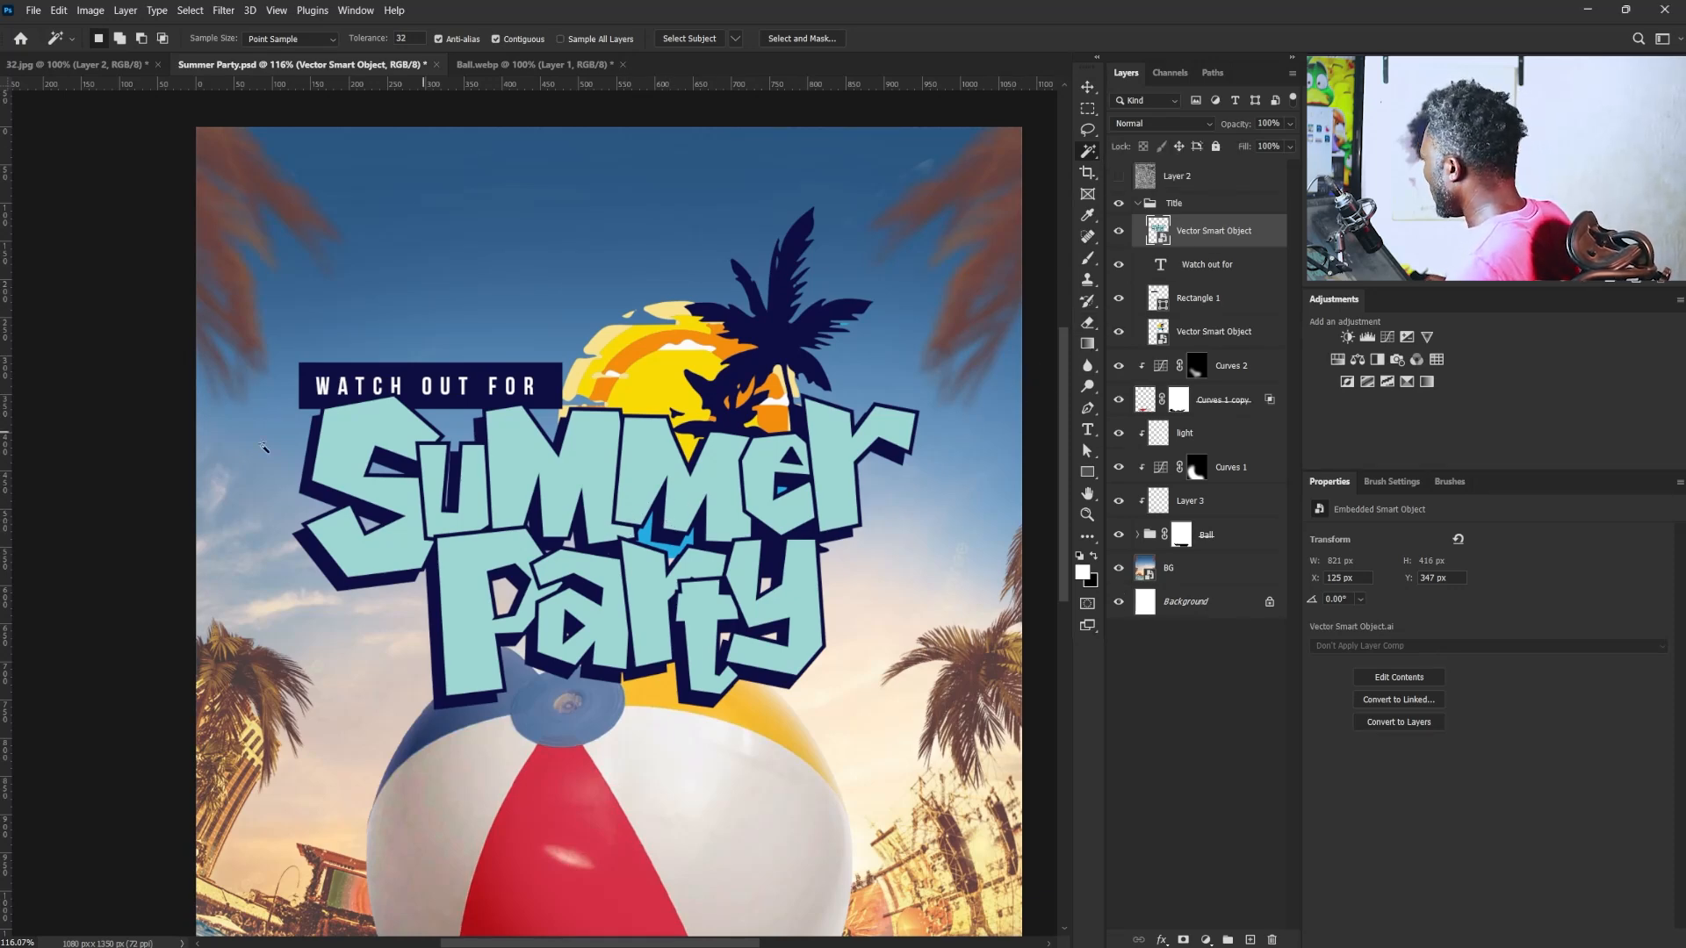
shift+click(346, 424)
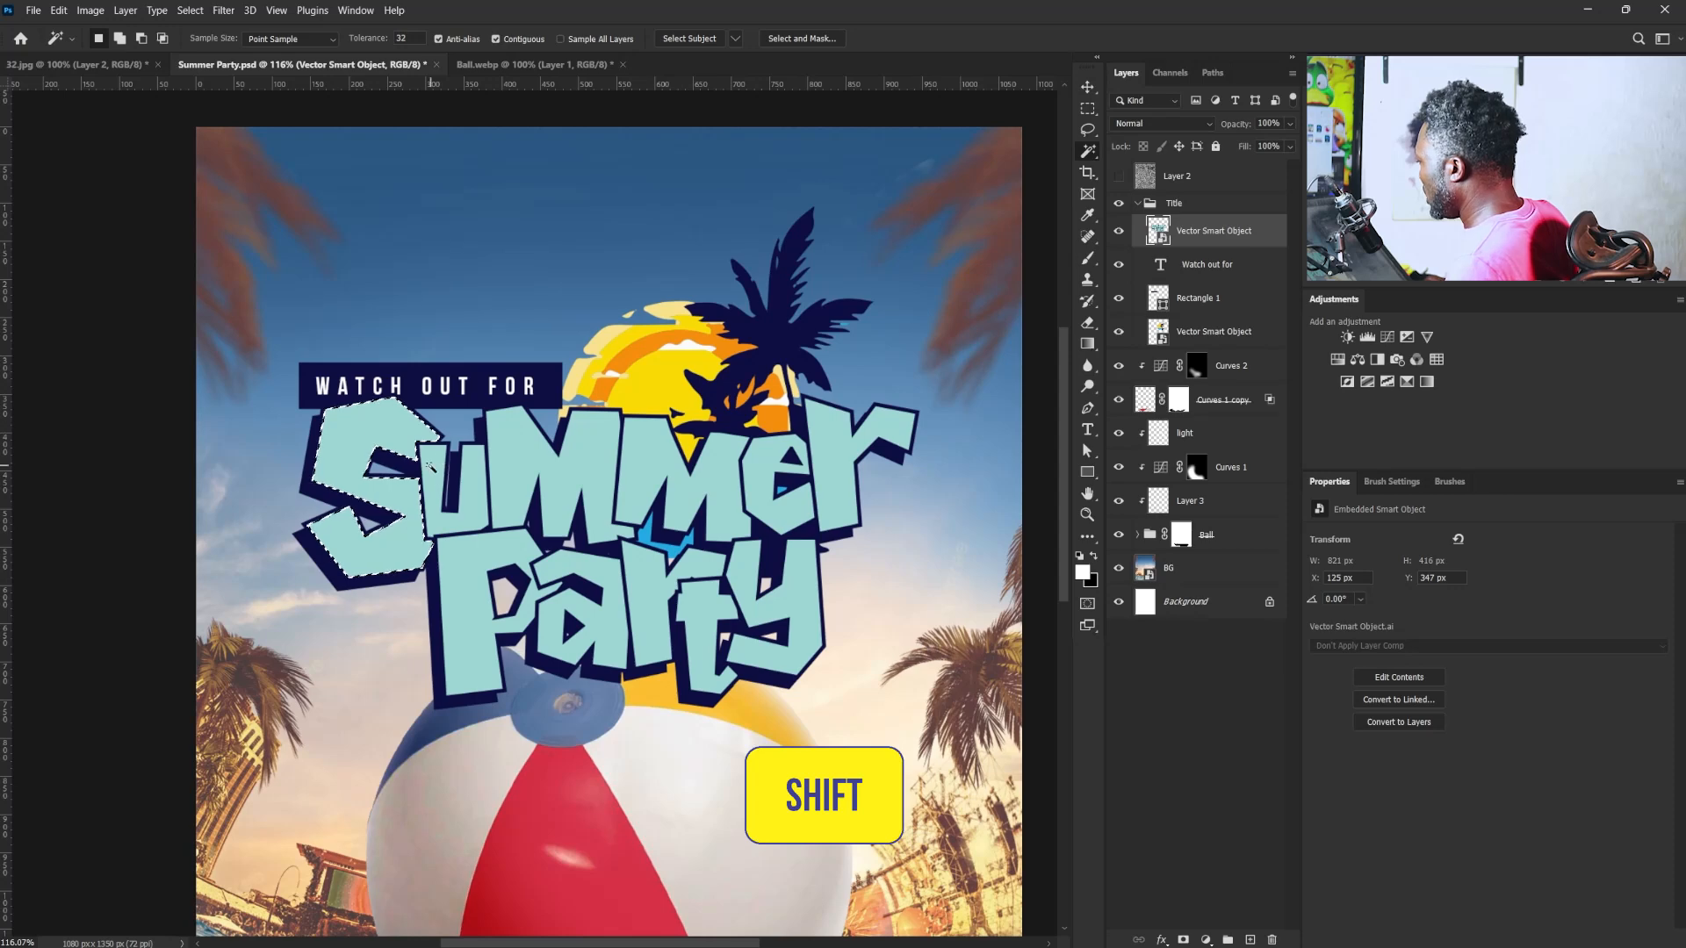
shift+click(474, 465)
shift+click(529, 444)
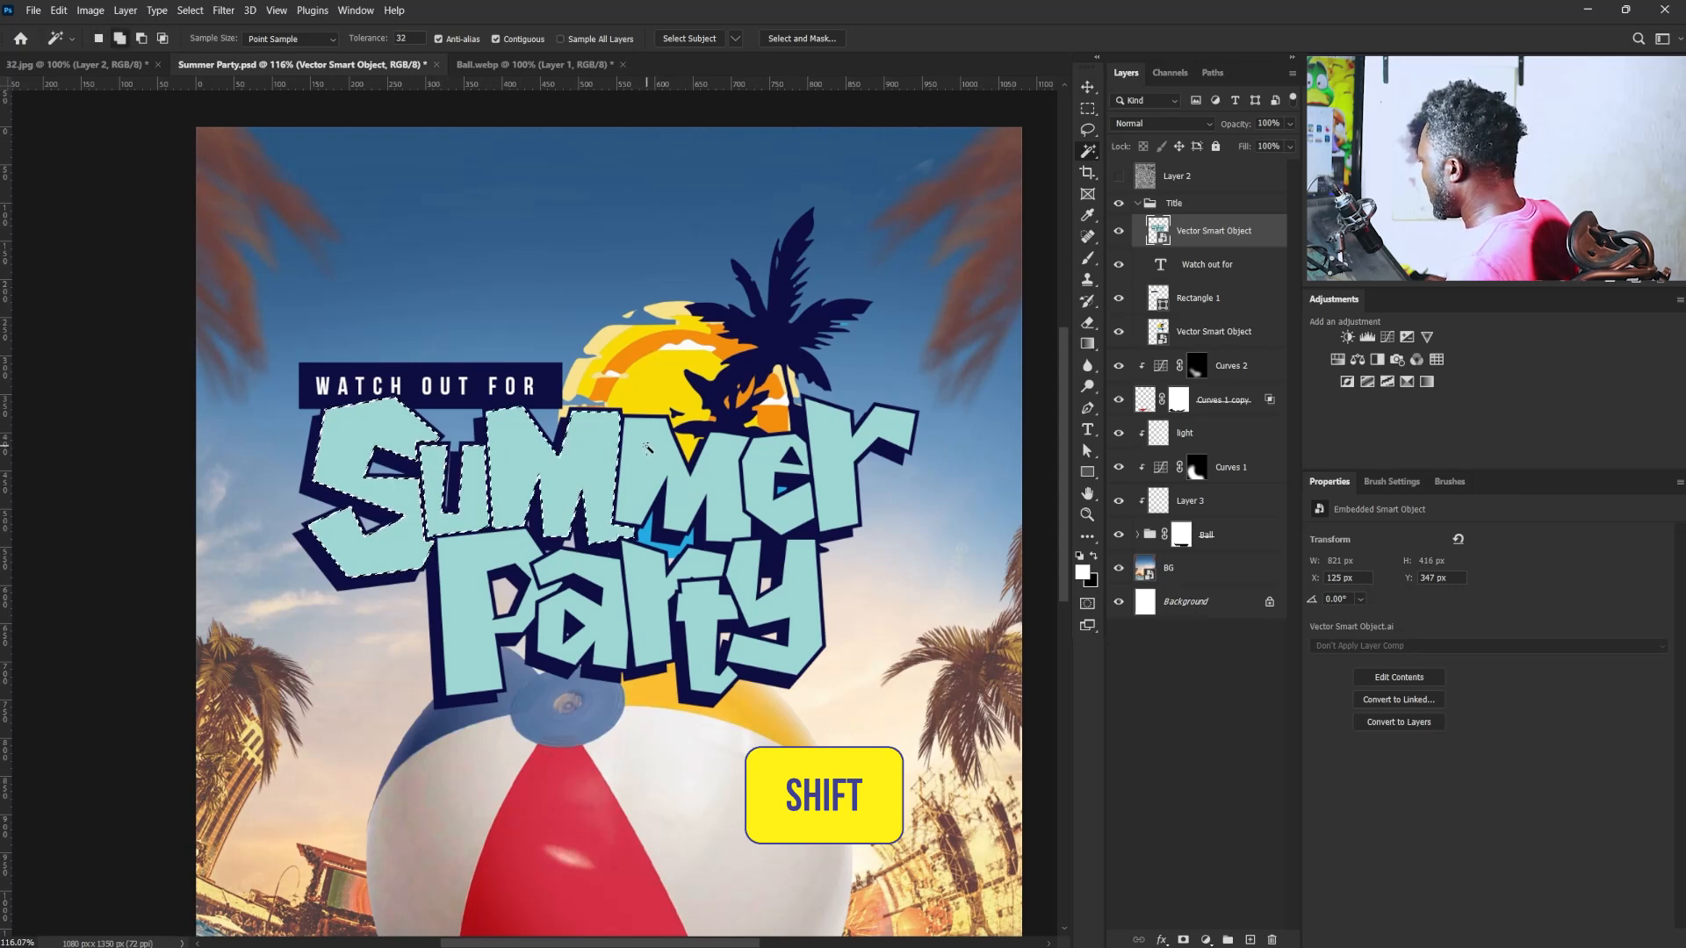
shift+click(647, 448)
shift+click(767, 461)
shift+click(878, 448)
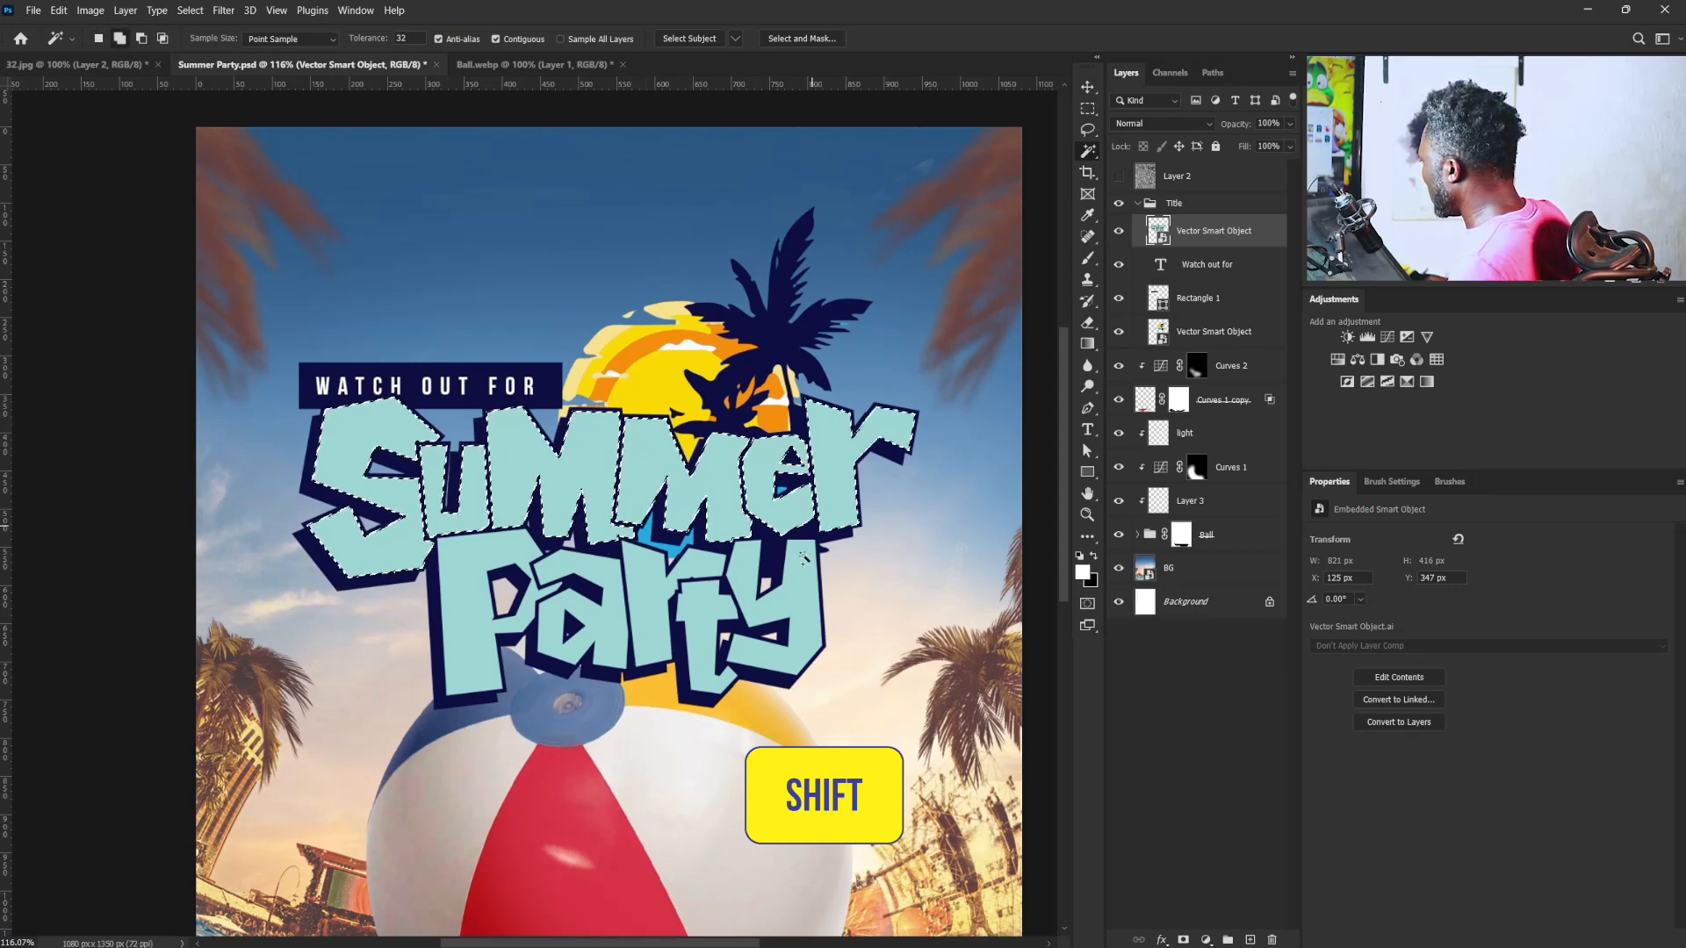
shift+click(697, 606)
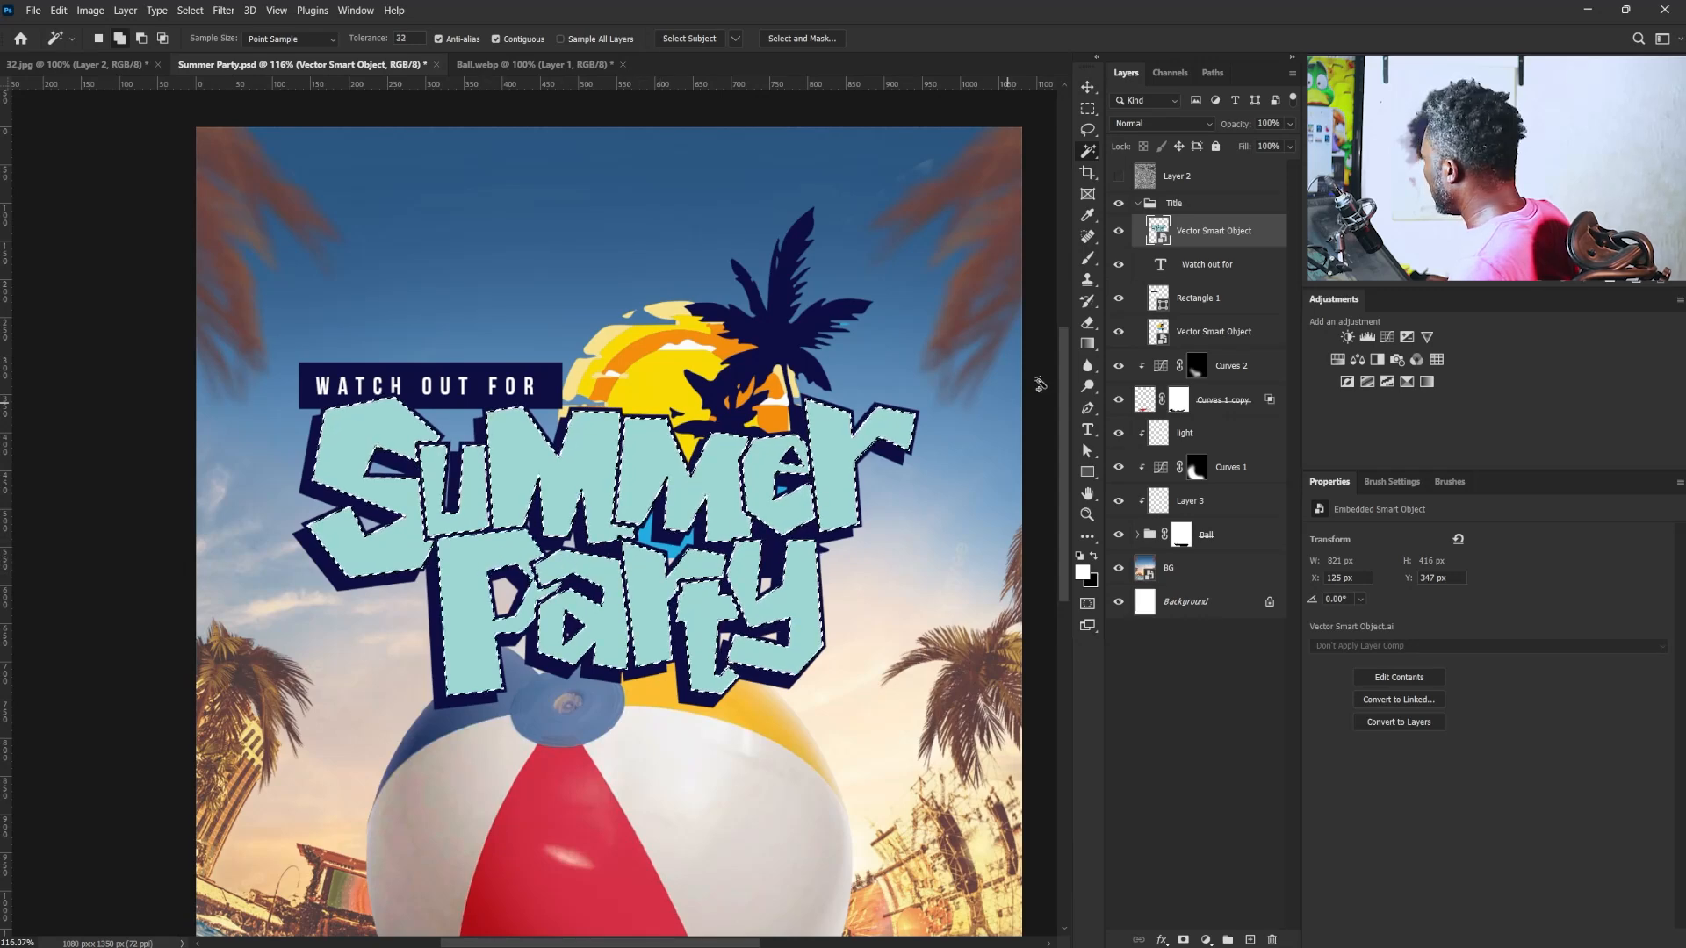
- Add a new layer above the lettering in the Title group and name it "Warm", keeping the letter selection active
click(1249, 939)
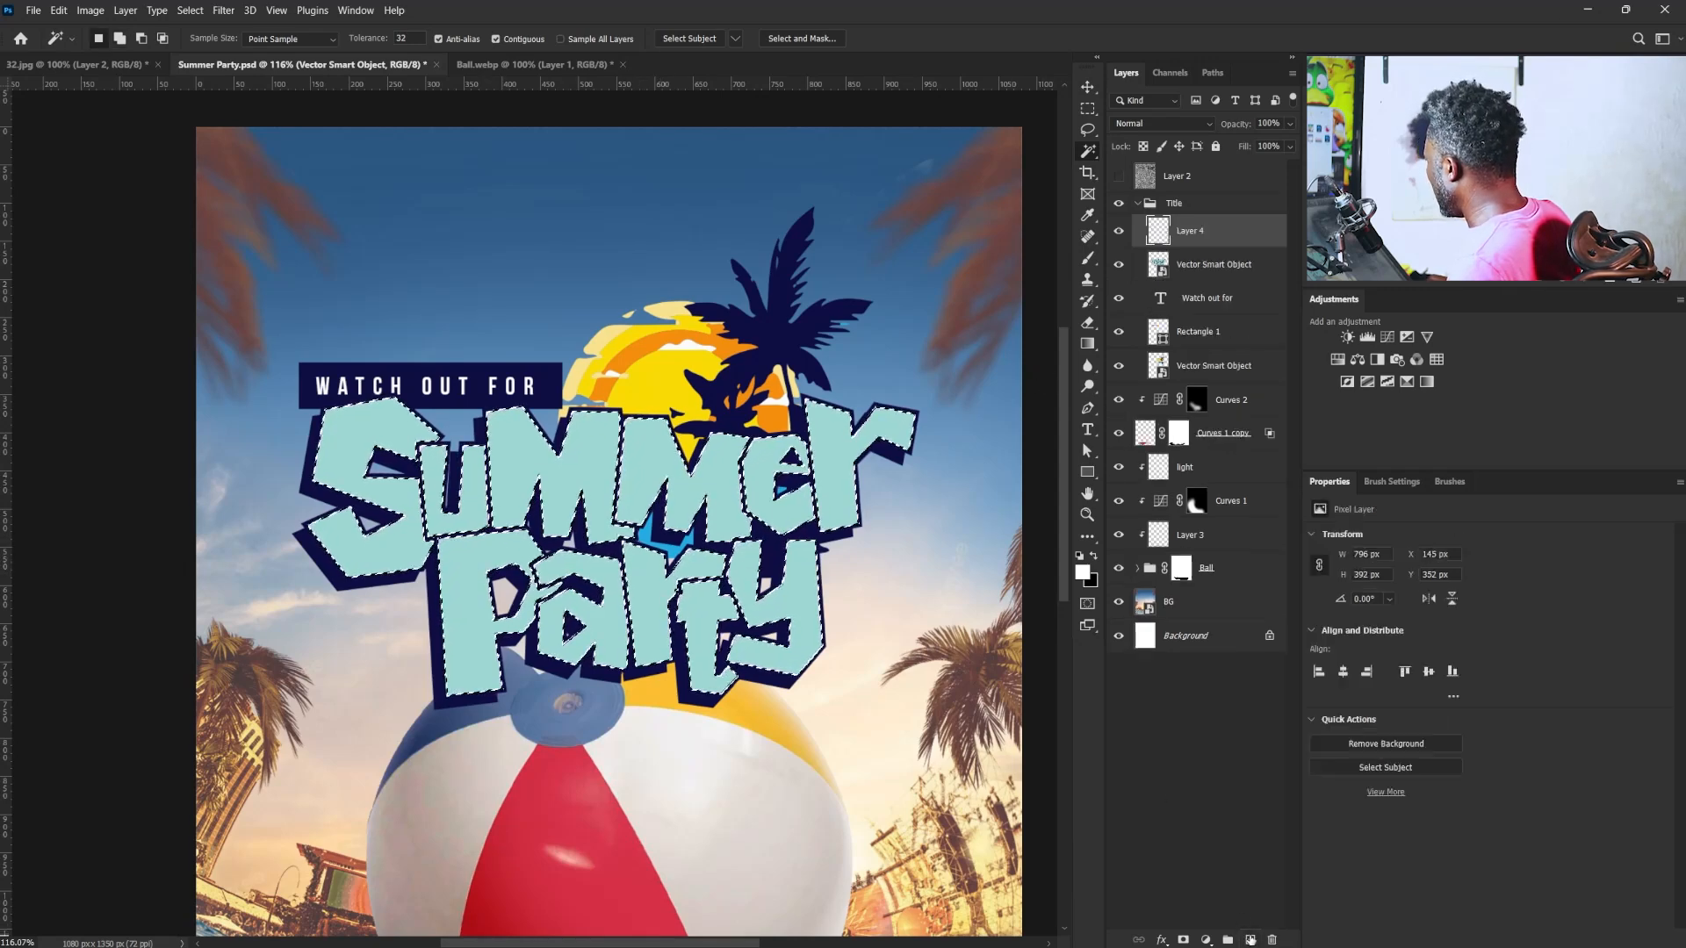
double_click(1187, 234)
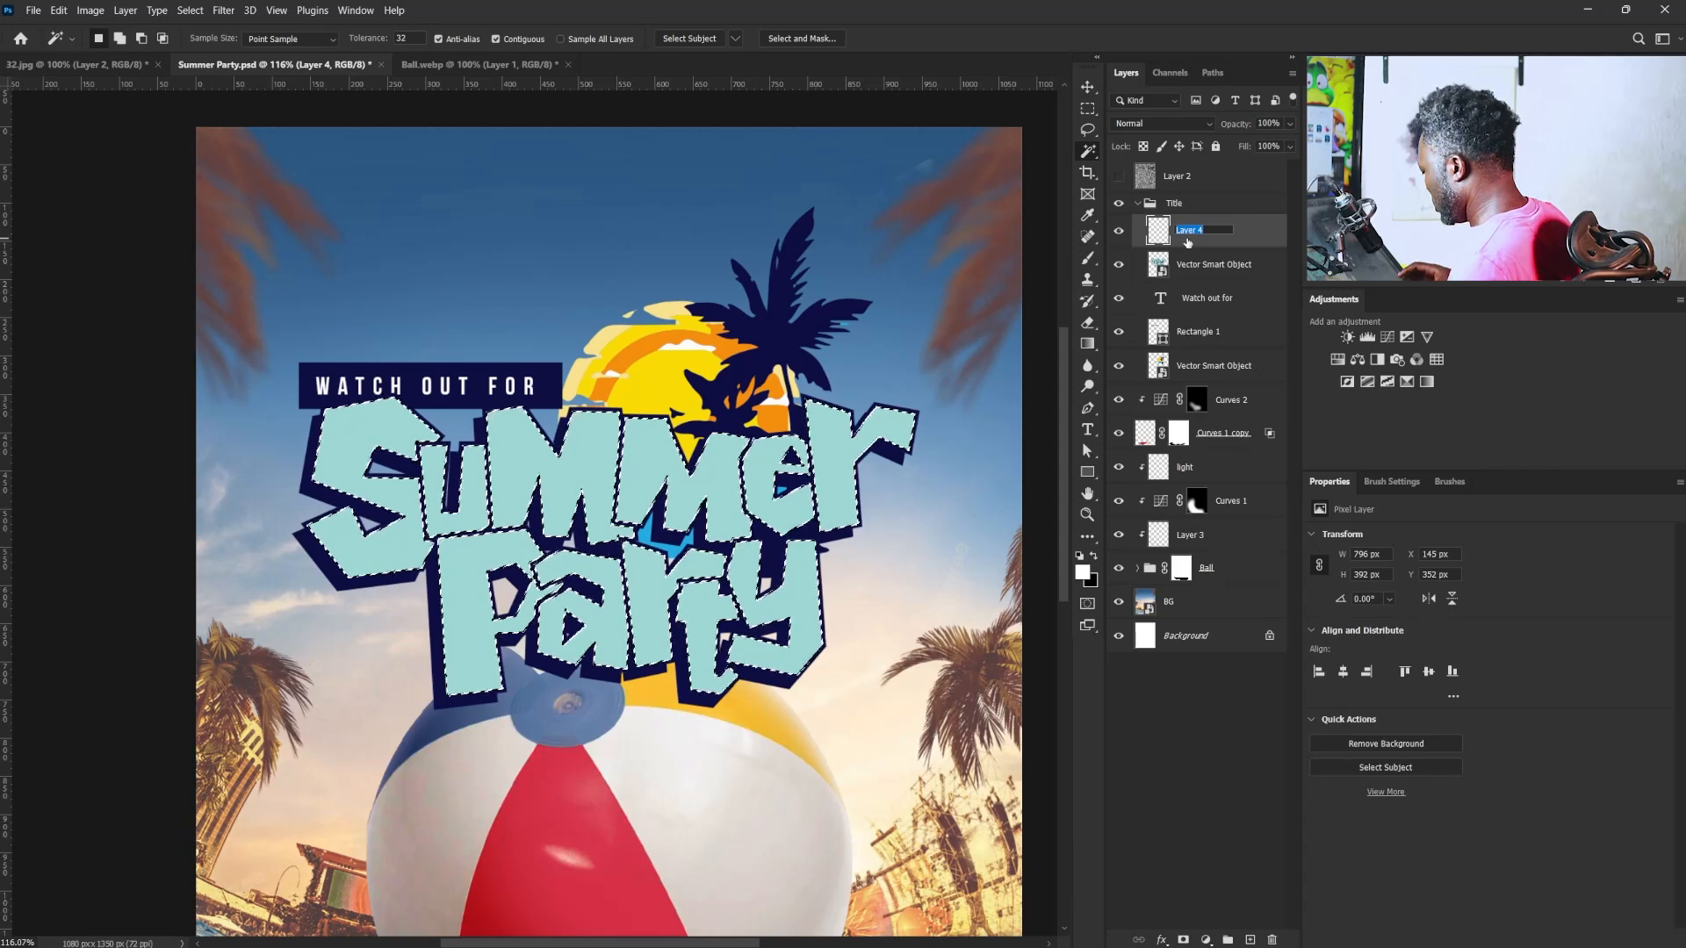
text(Warm)
key(Return)
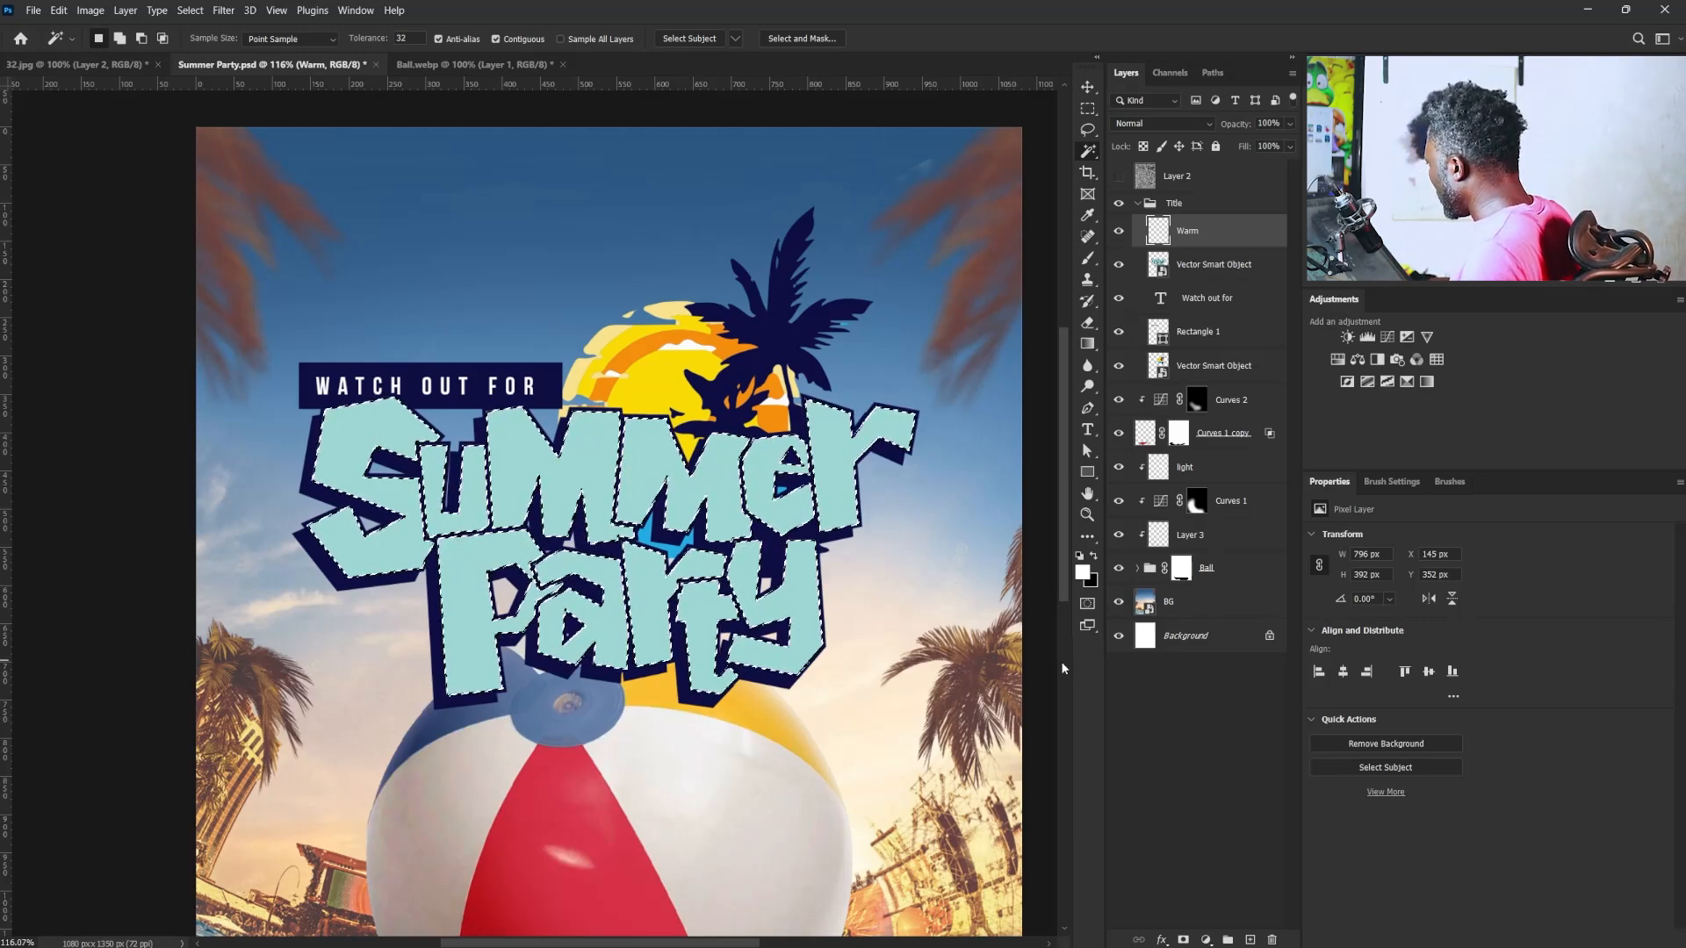
- Sample the sun's orange (#f58e0e) as the foreground colour and fill the letter selection on the Warm layer with it
click(1083, 571)
click(642, 388)
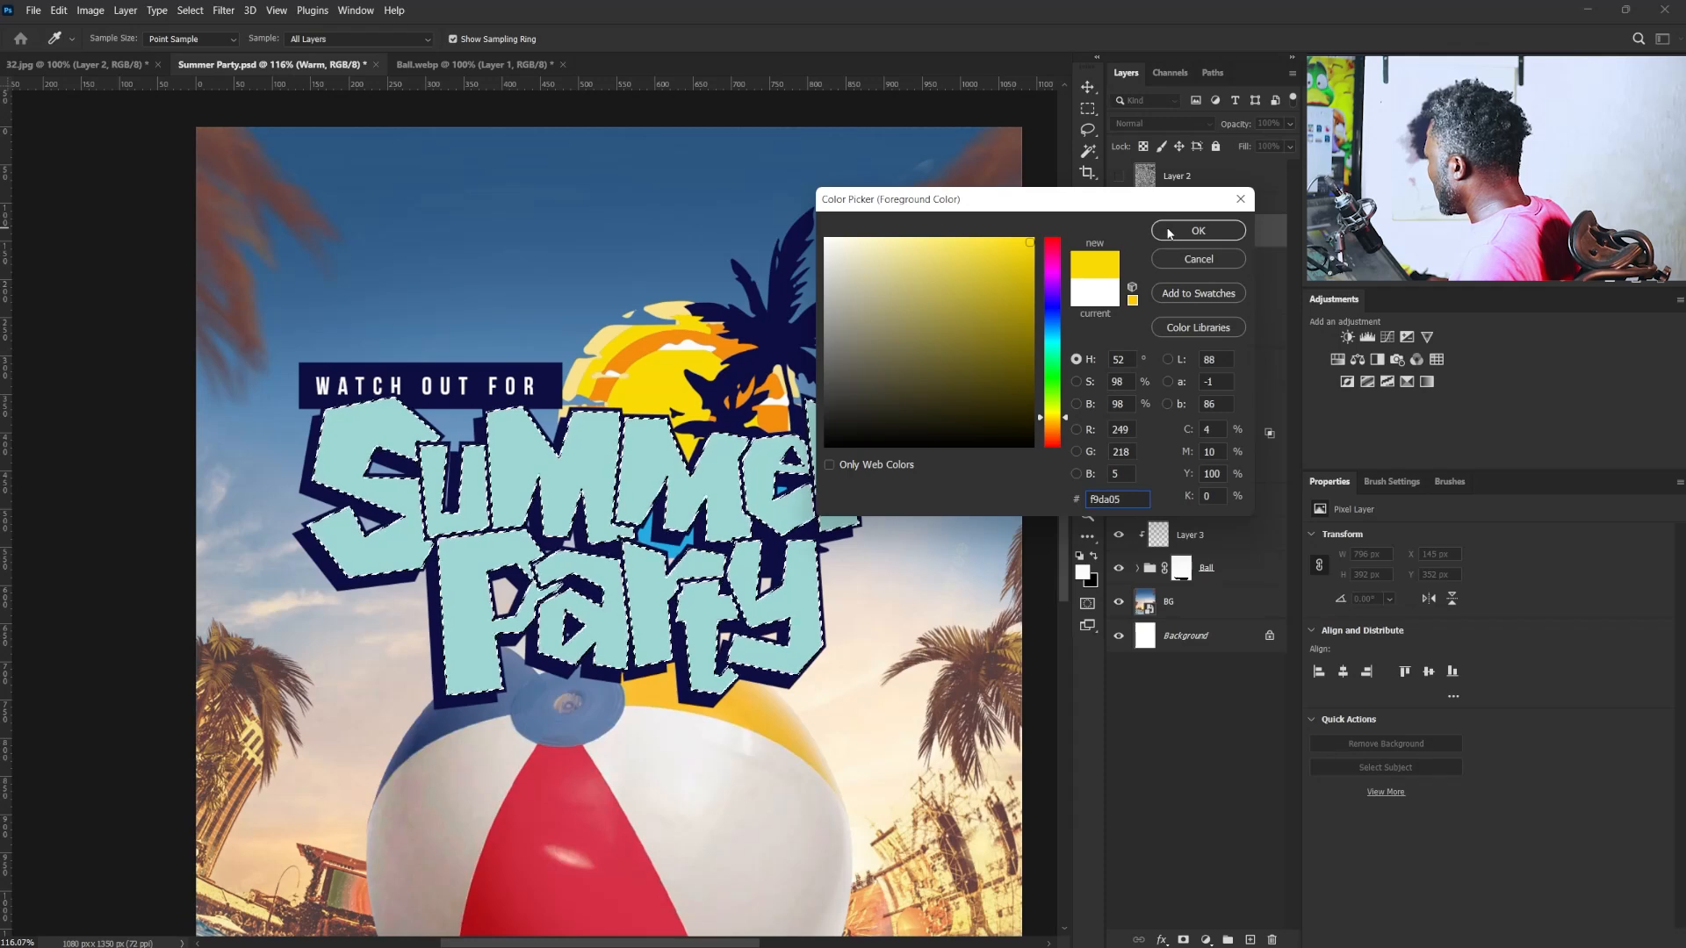
click(731, 338)
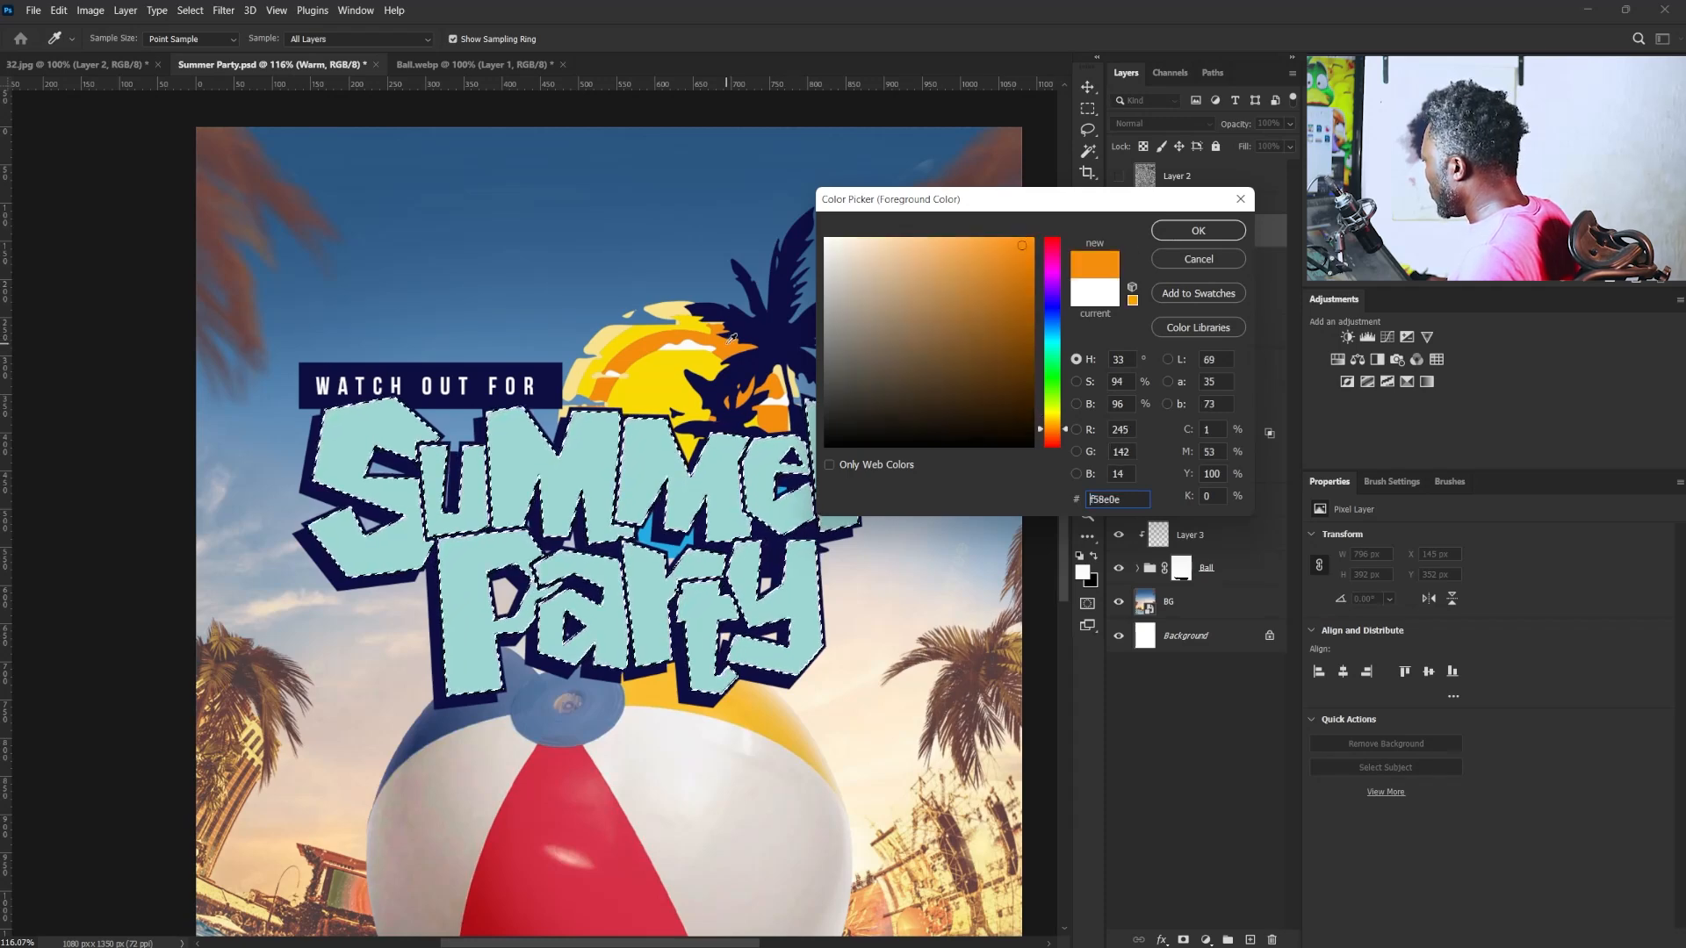
click(1210, 232)
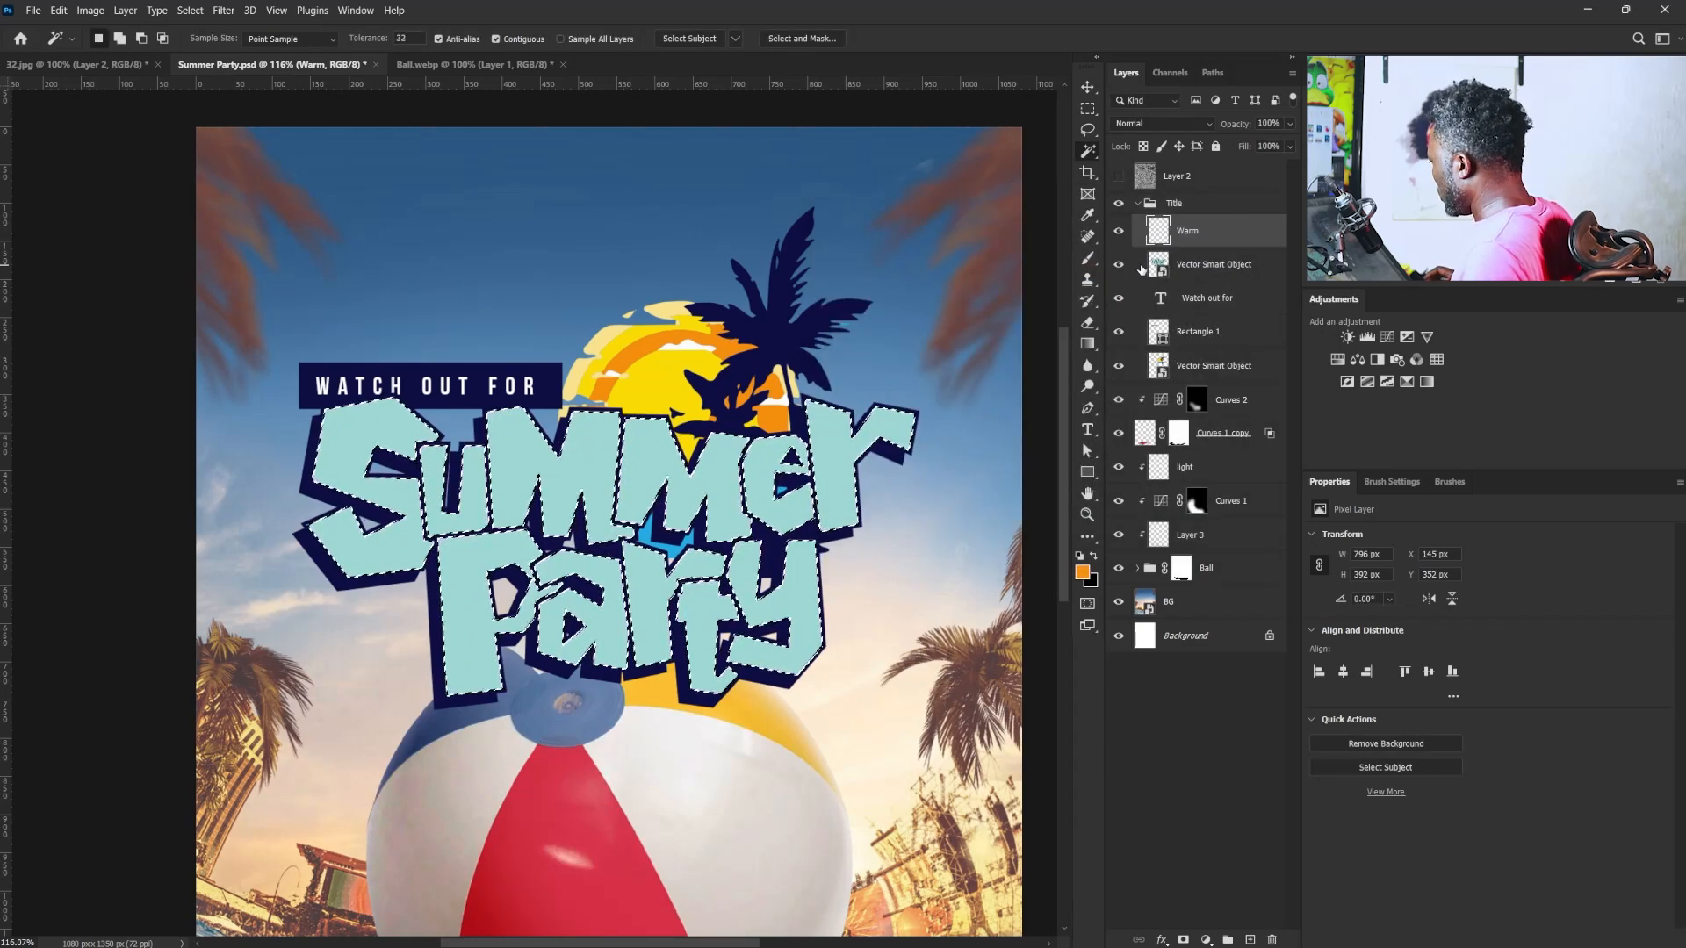
key(alt+BackSpace)
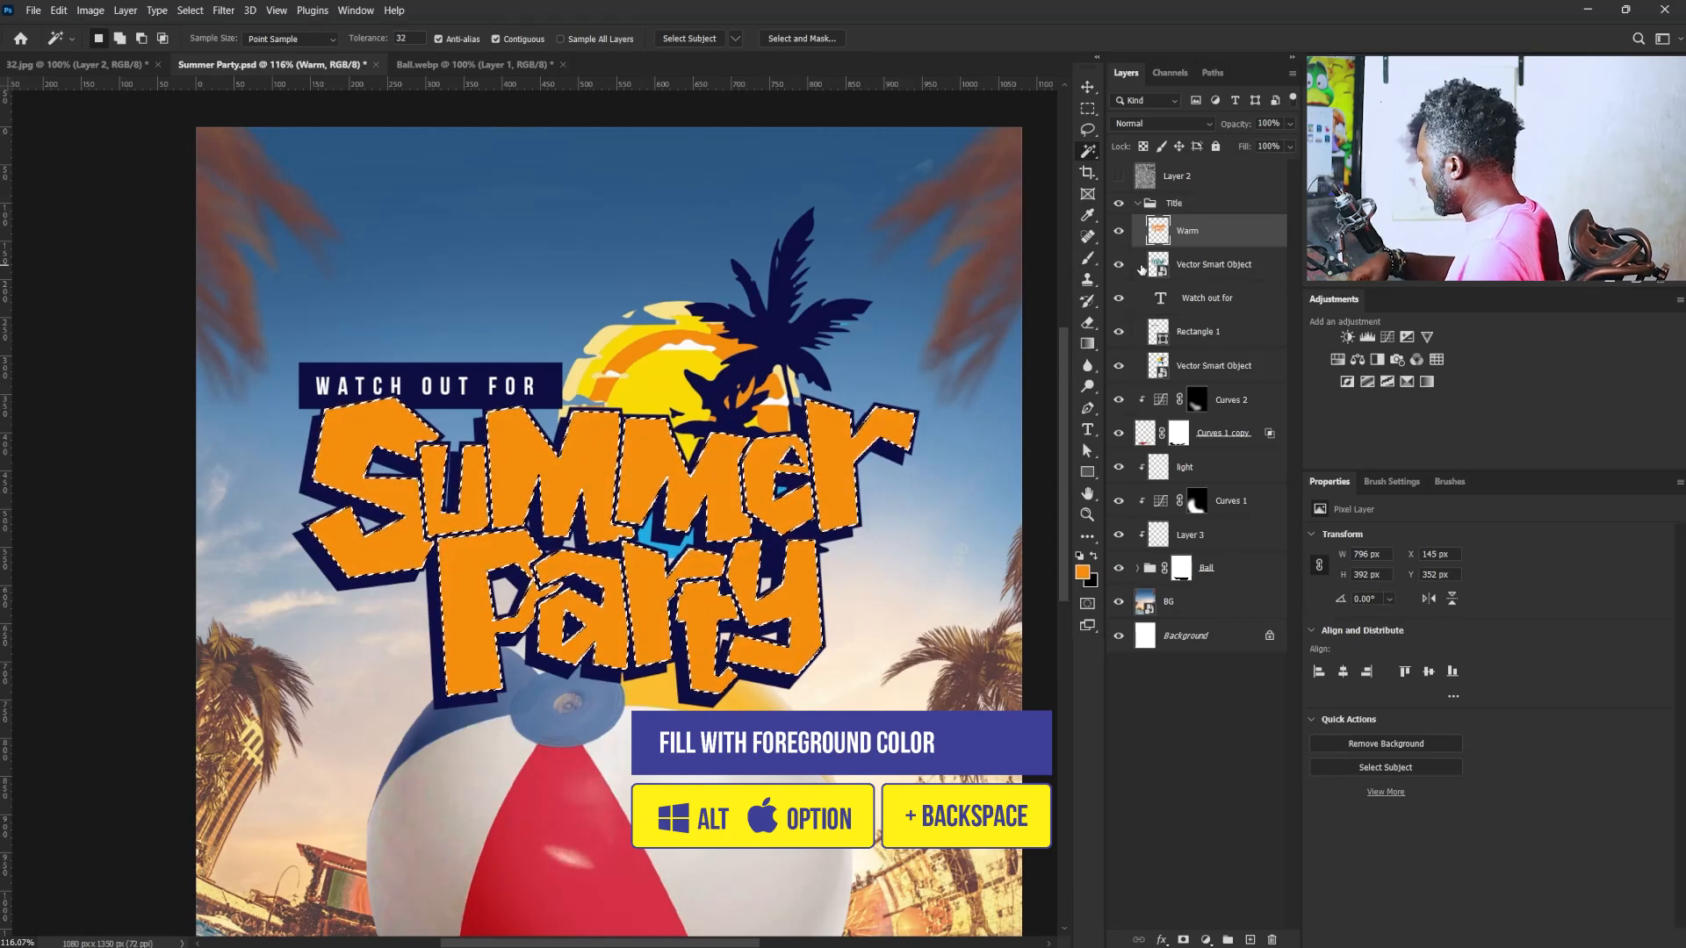
- Subtract the word "Party" from the selection with the Lasso so only the "Summer" letters stay selected
click(1089, 130)
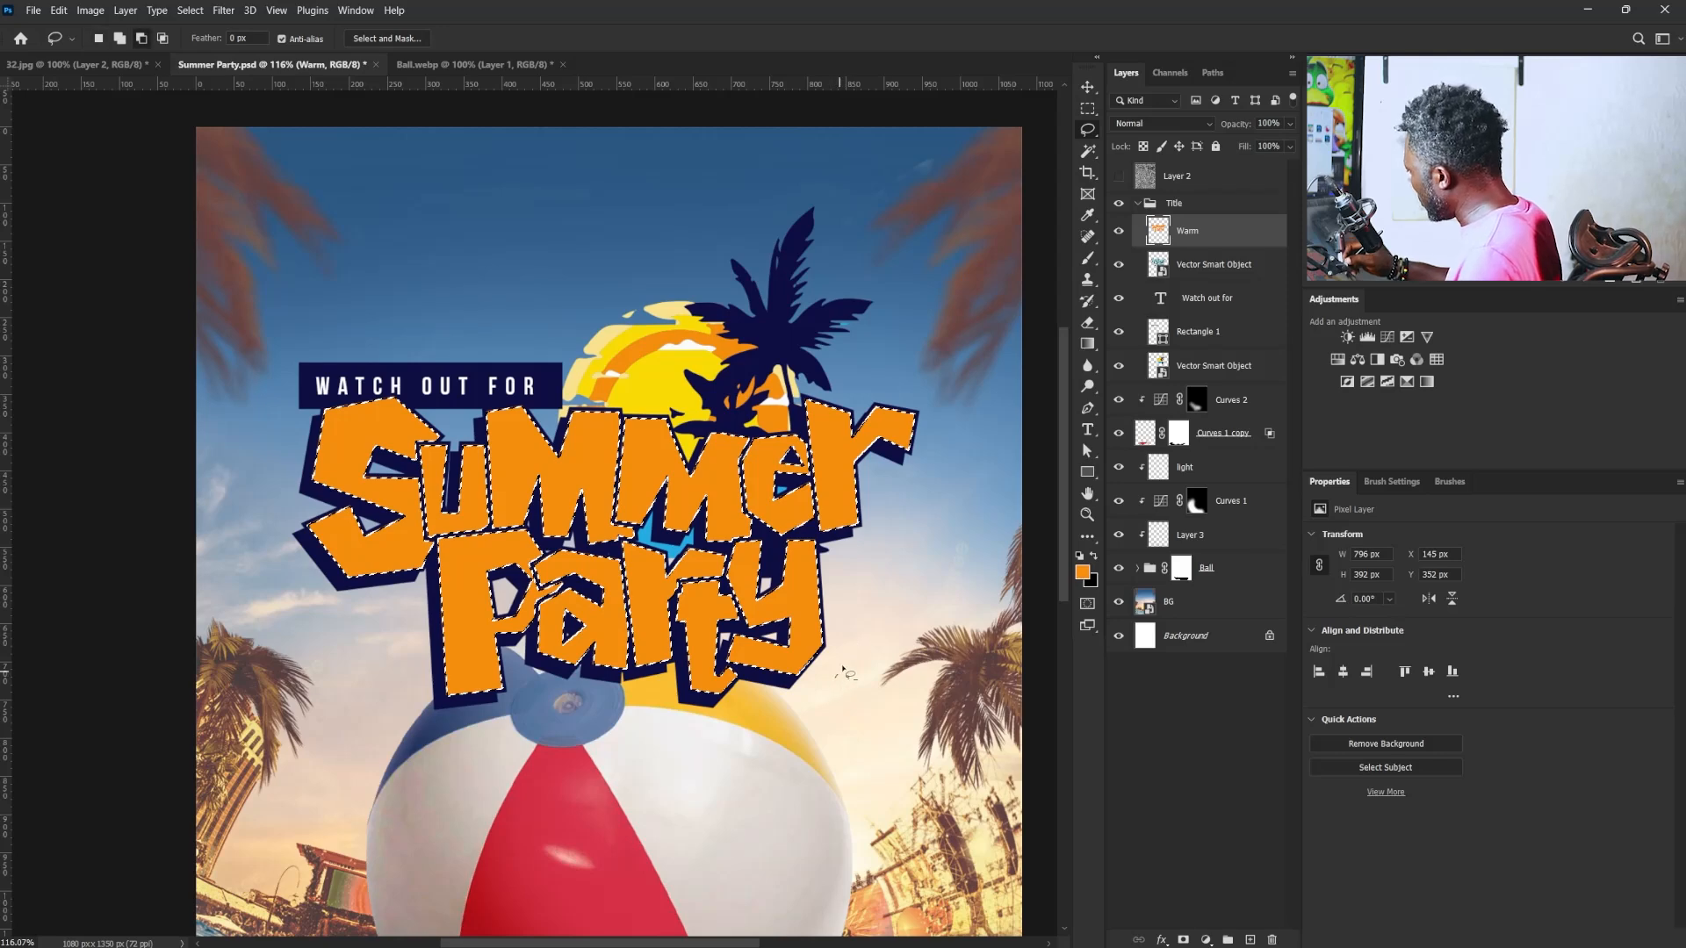
mouse_move(842, 670)
mouse_down()
mouse_move(827, 556)
mouse_move(533, 537)
mouse_move(454, 547)
mouse_move(407, 713)
mouse_move(807, 790)
mouse_move(821, 691)
mouse_up()
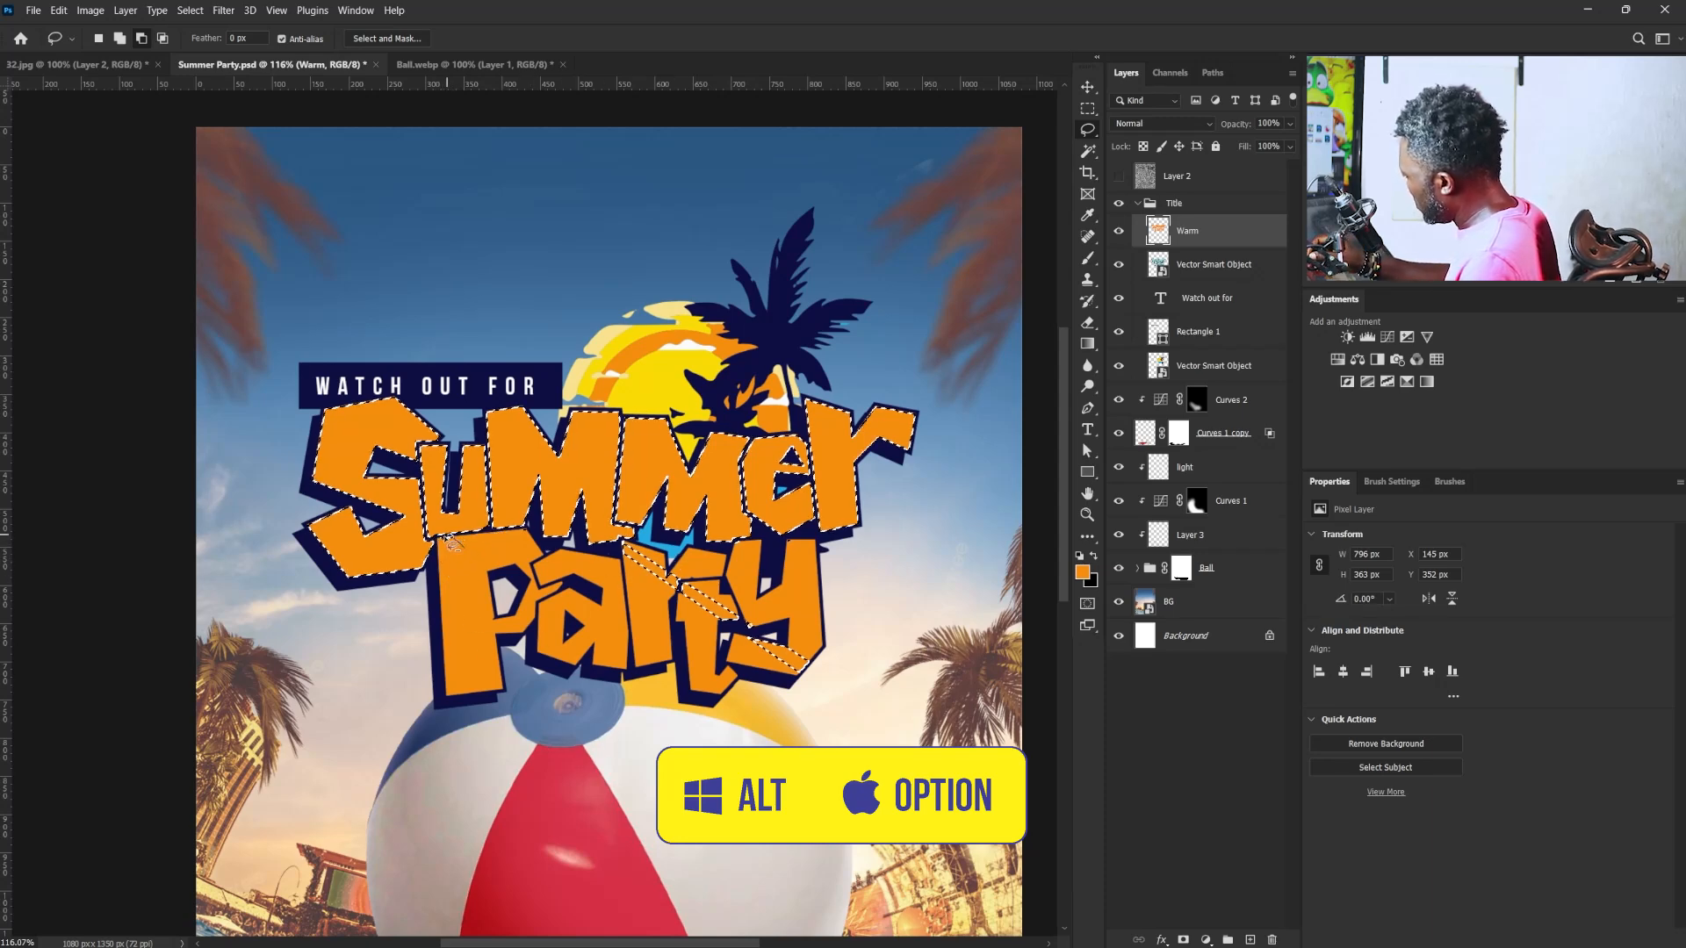
mouse_move(780, 709)
mouse_down()
mouse_move(745, 590)
mouse_move(610, 552)
mouse_up()
- Erase the orange from the upper half of "Summer" with a soft 250 px eraser to make a teal-to-orange fade
click(1086, 257)
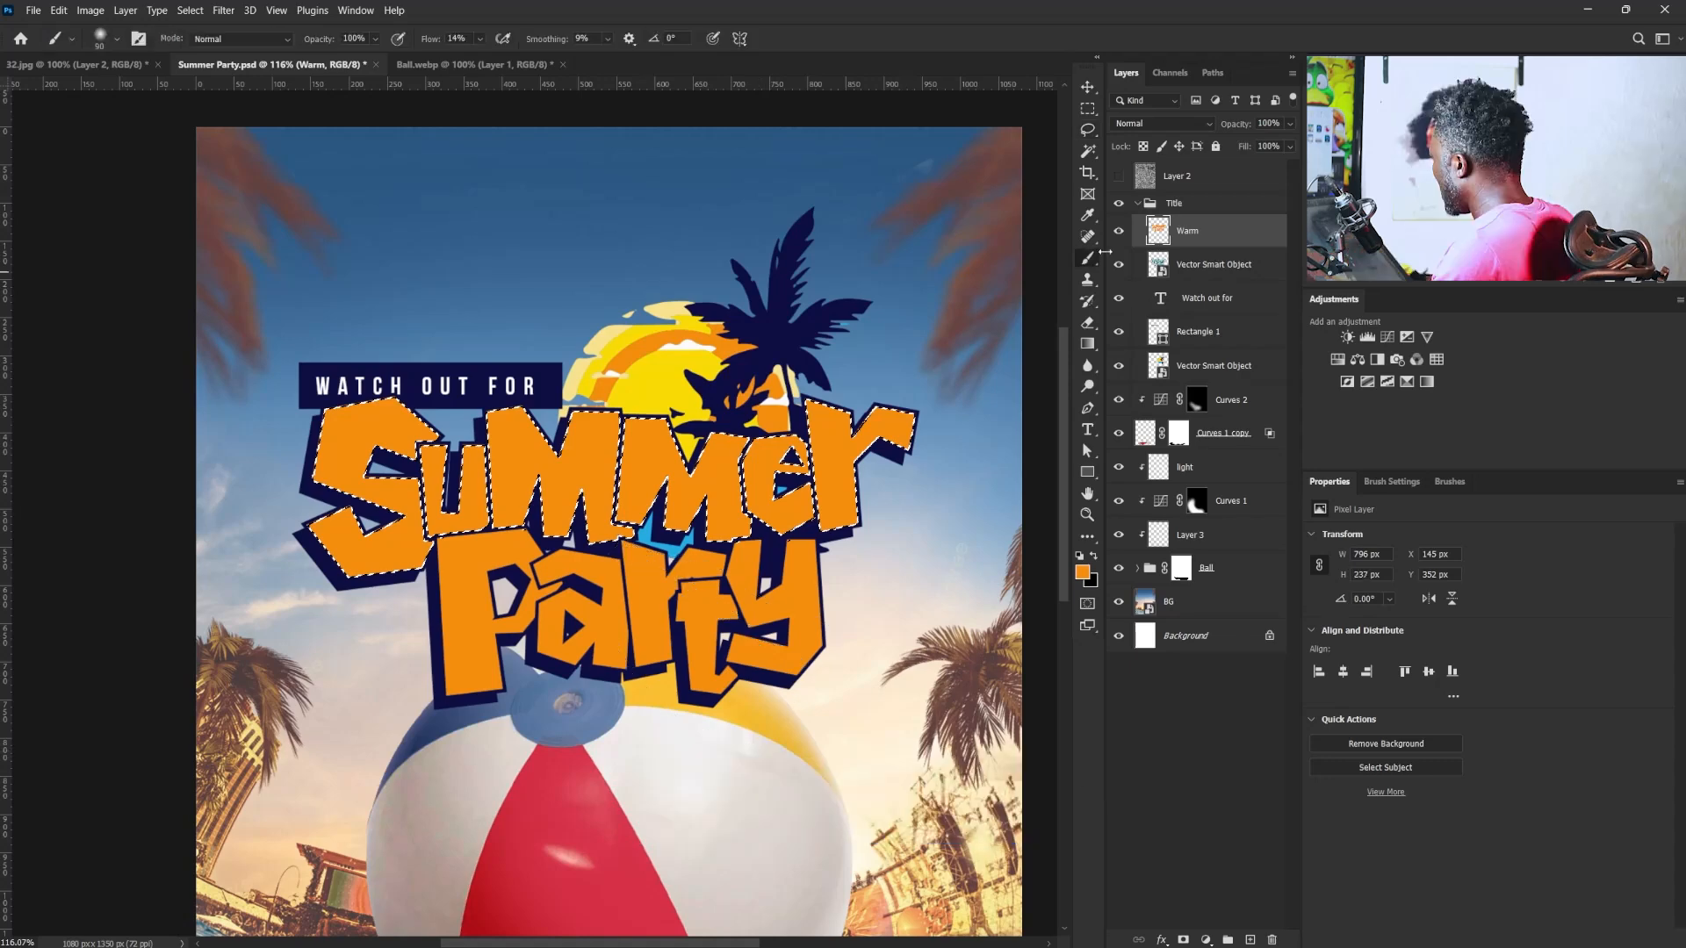
click(1090, 324)
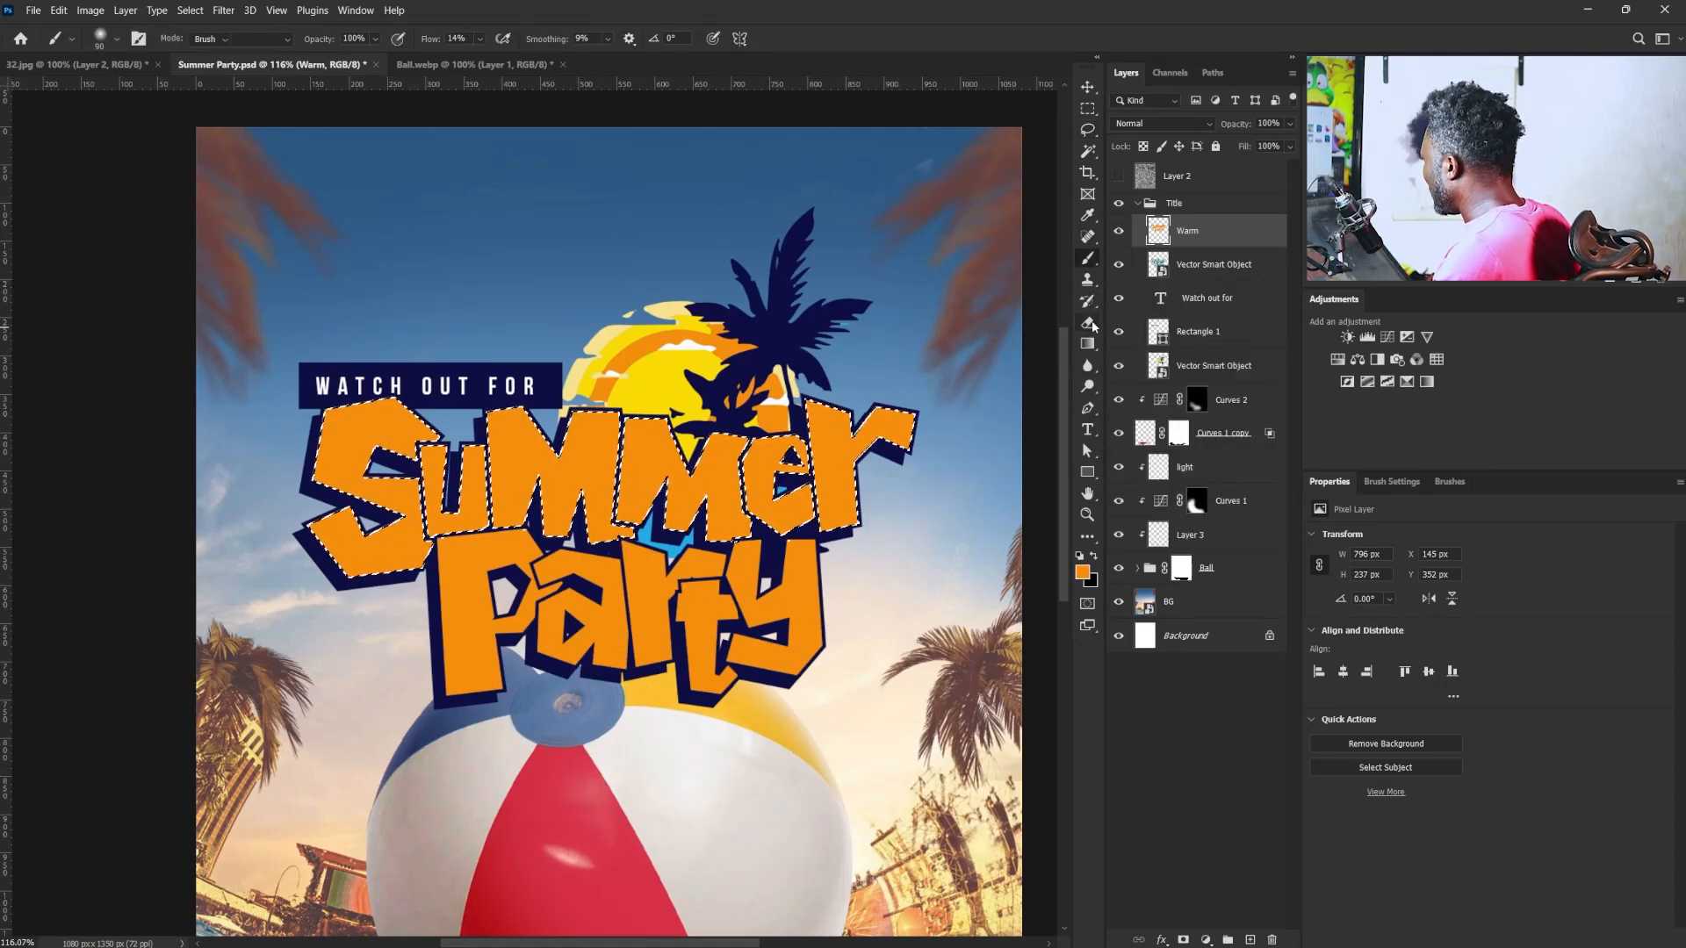
click(1394, 482)
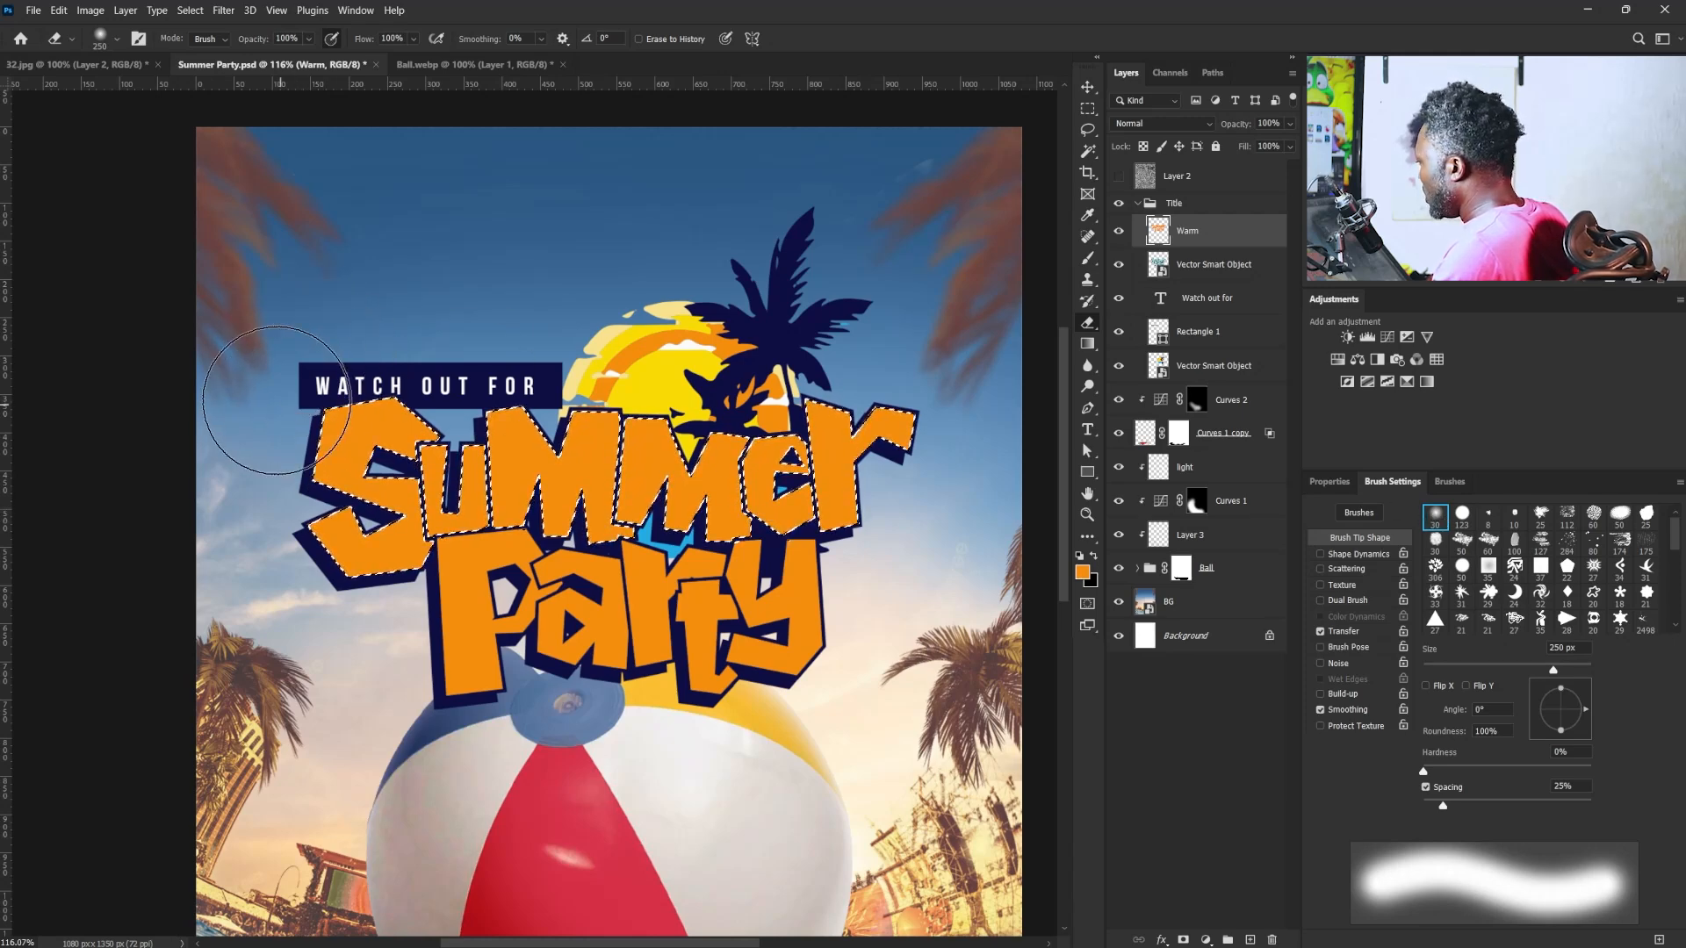
drag(273, 395, 944, 395)
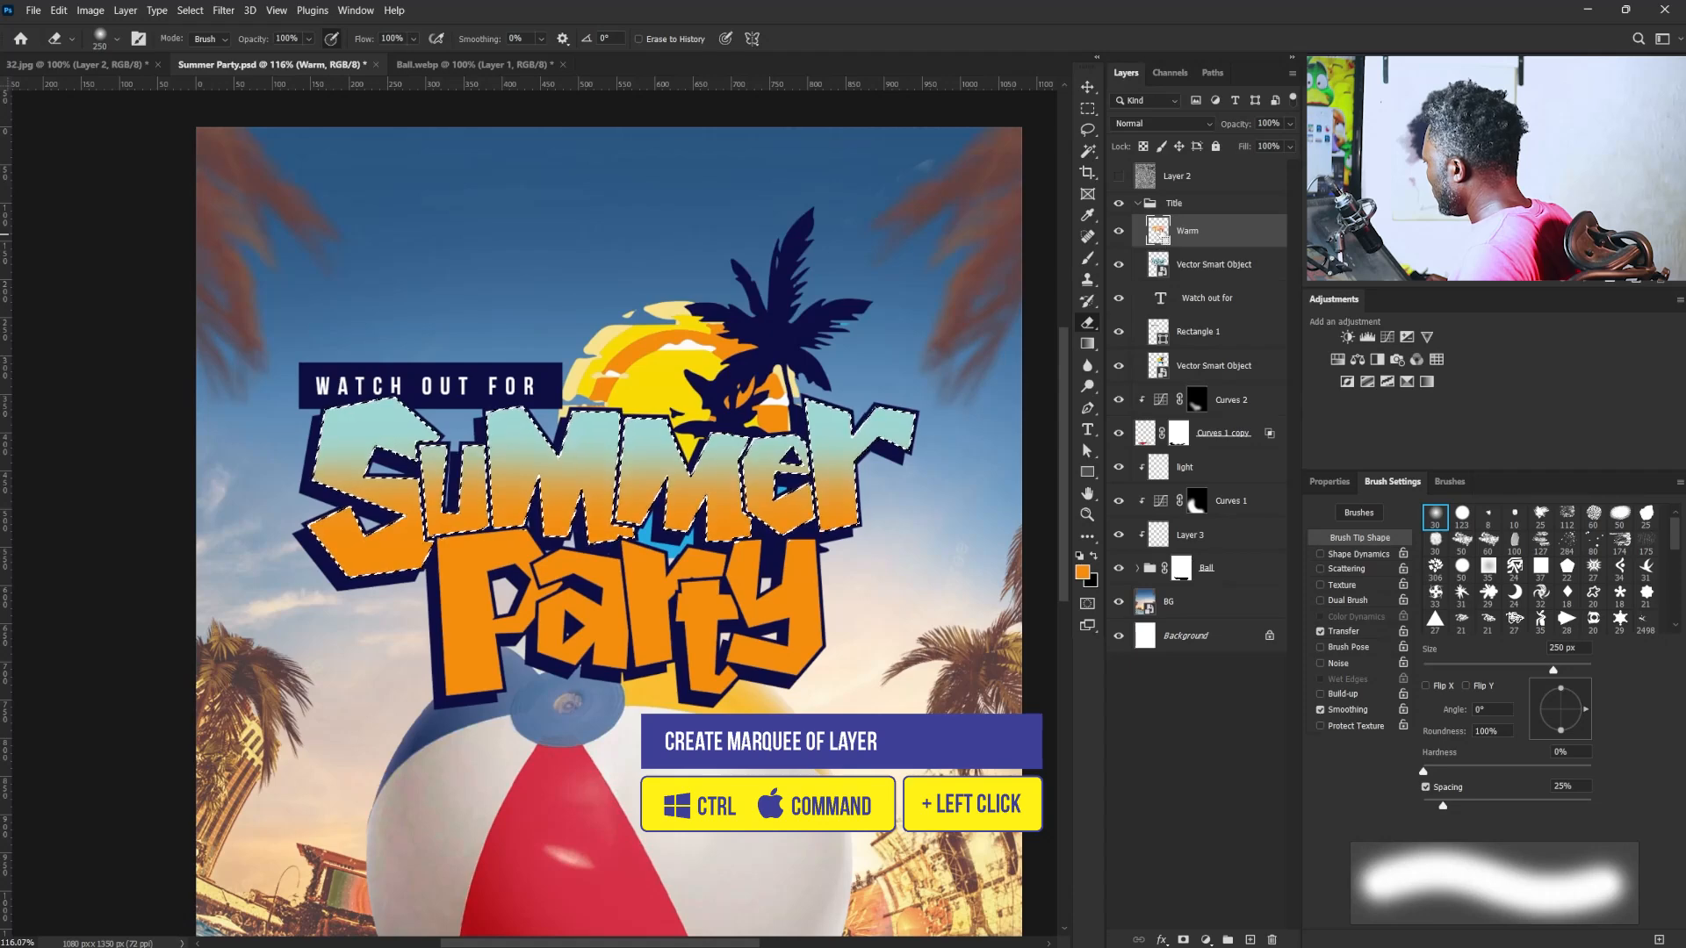
- Load the Warm layer's pixels as a selection and subtract "Summer" with the Lasso, keeping only "Party" selected
ctrl+click(1158, 233)
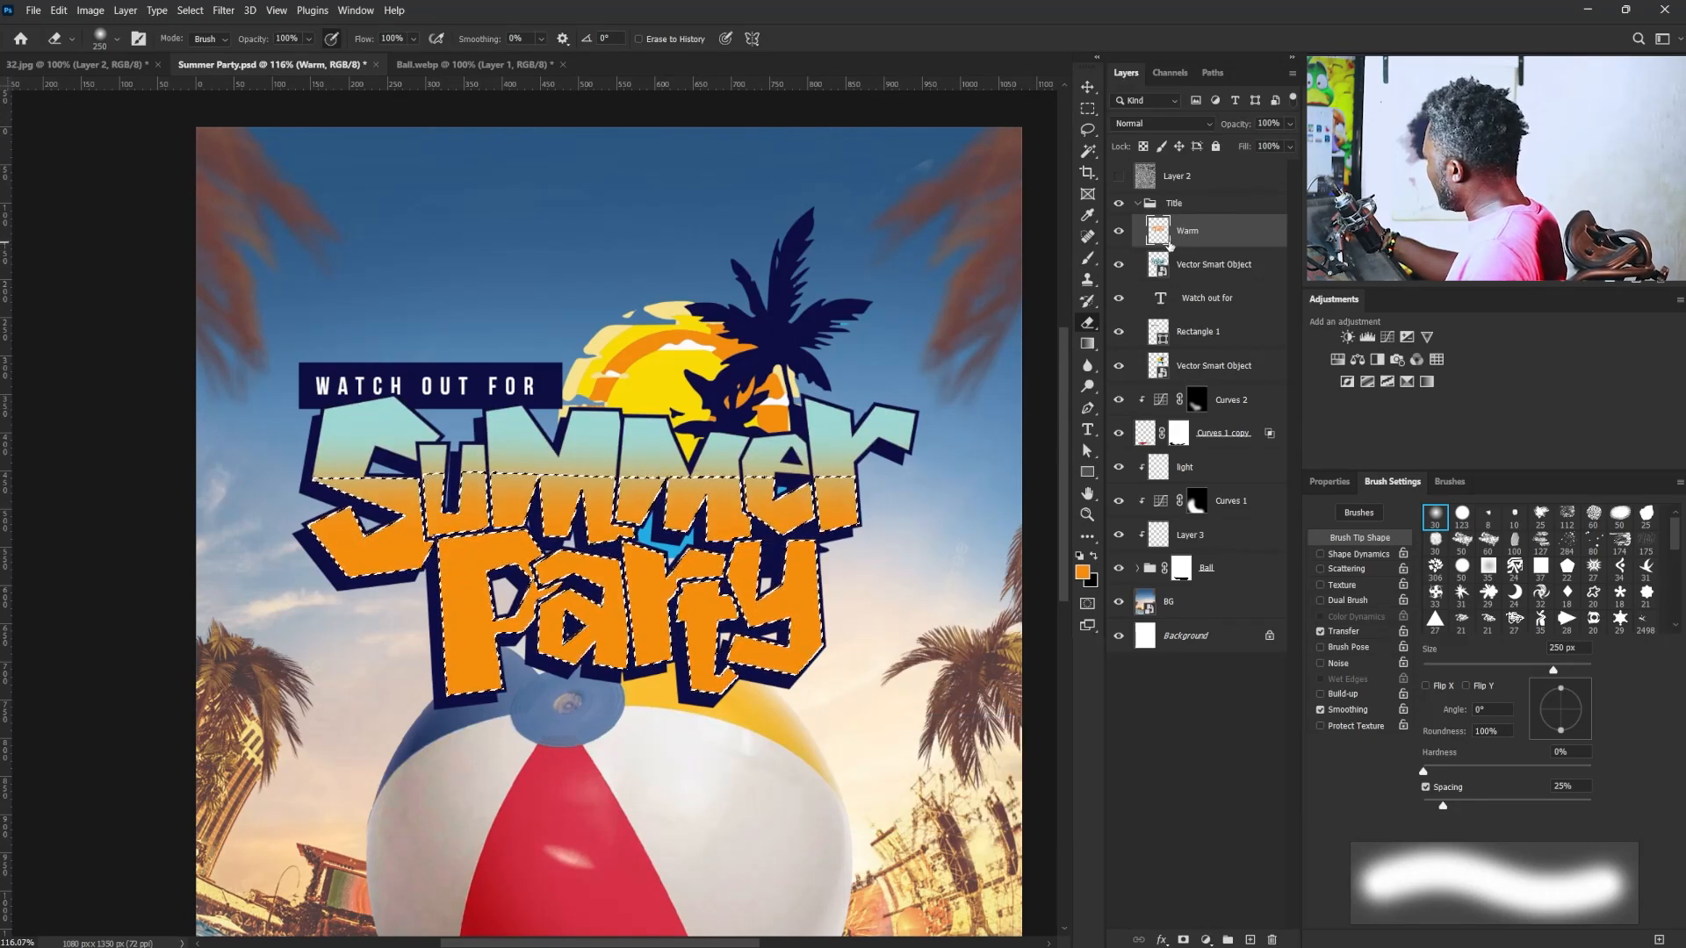
click(1088, 131)
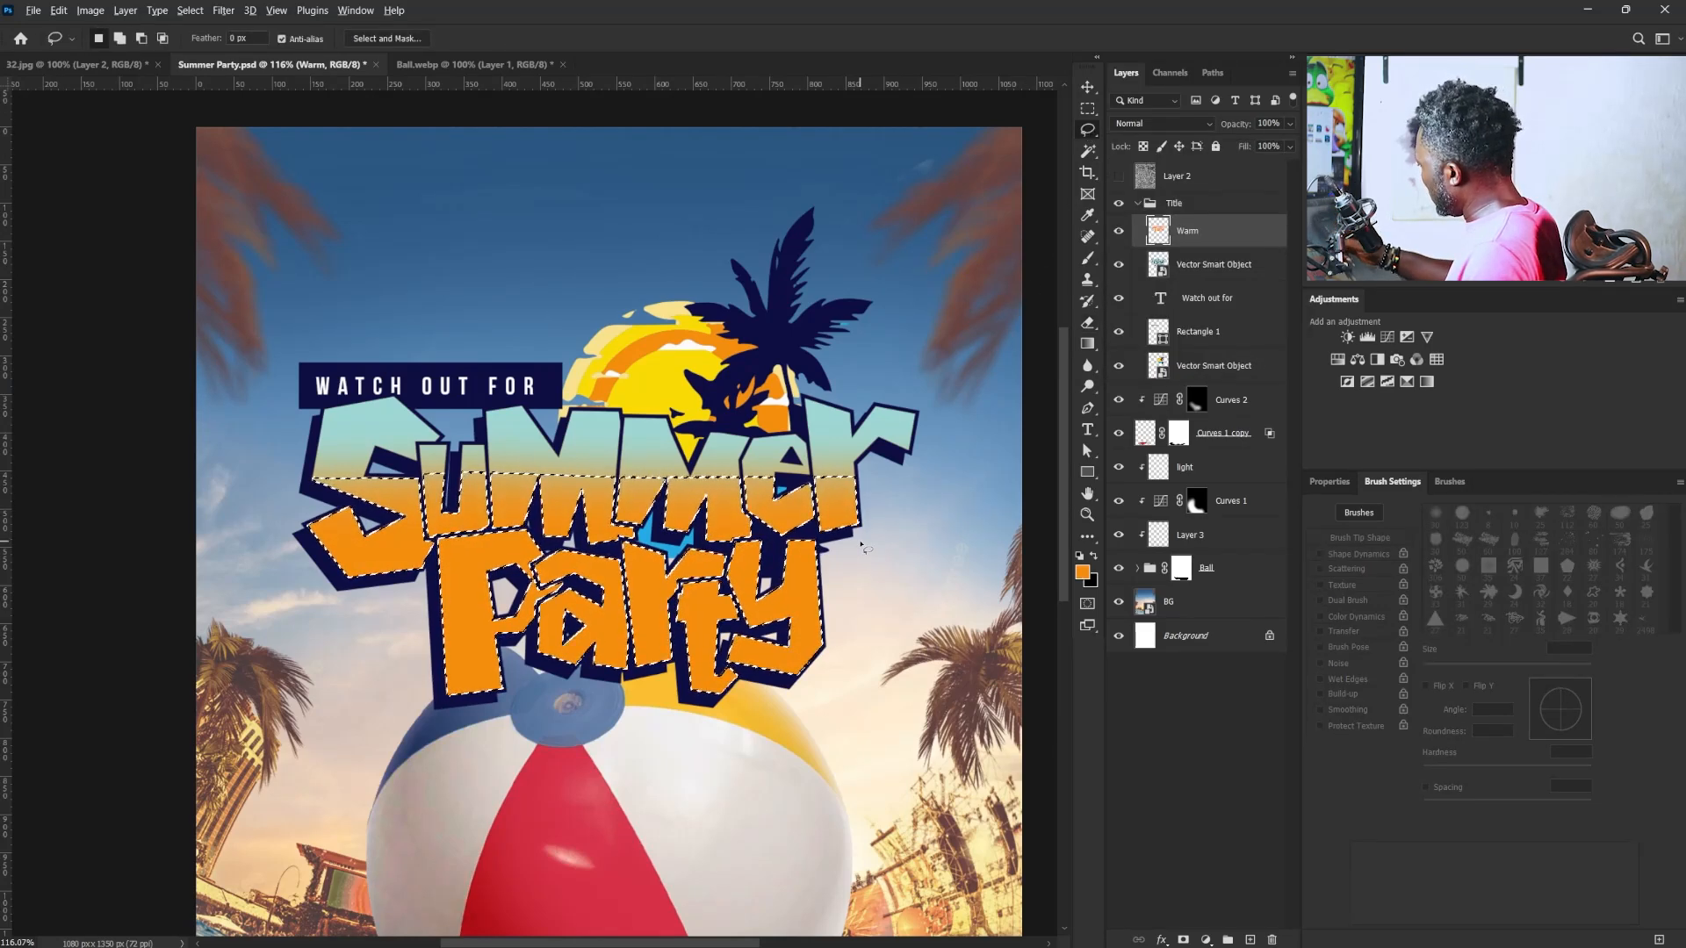
mouse_move(878, 466)
mouse_down()
mouse_move(875, 522)
mouse_move(842, 548)
mouse_up()
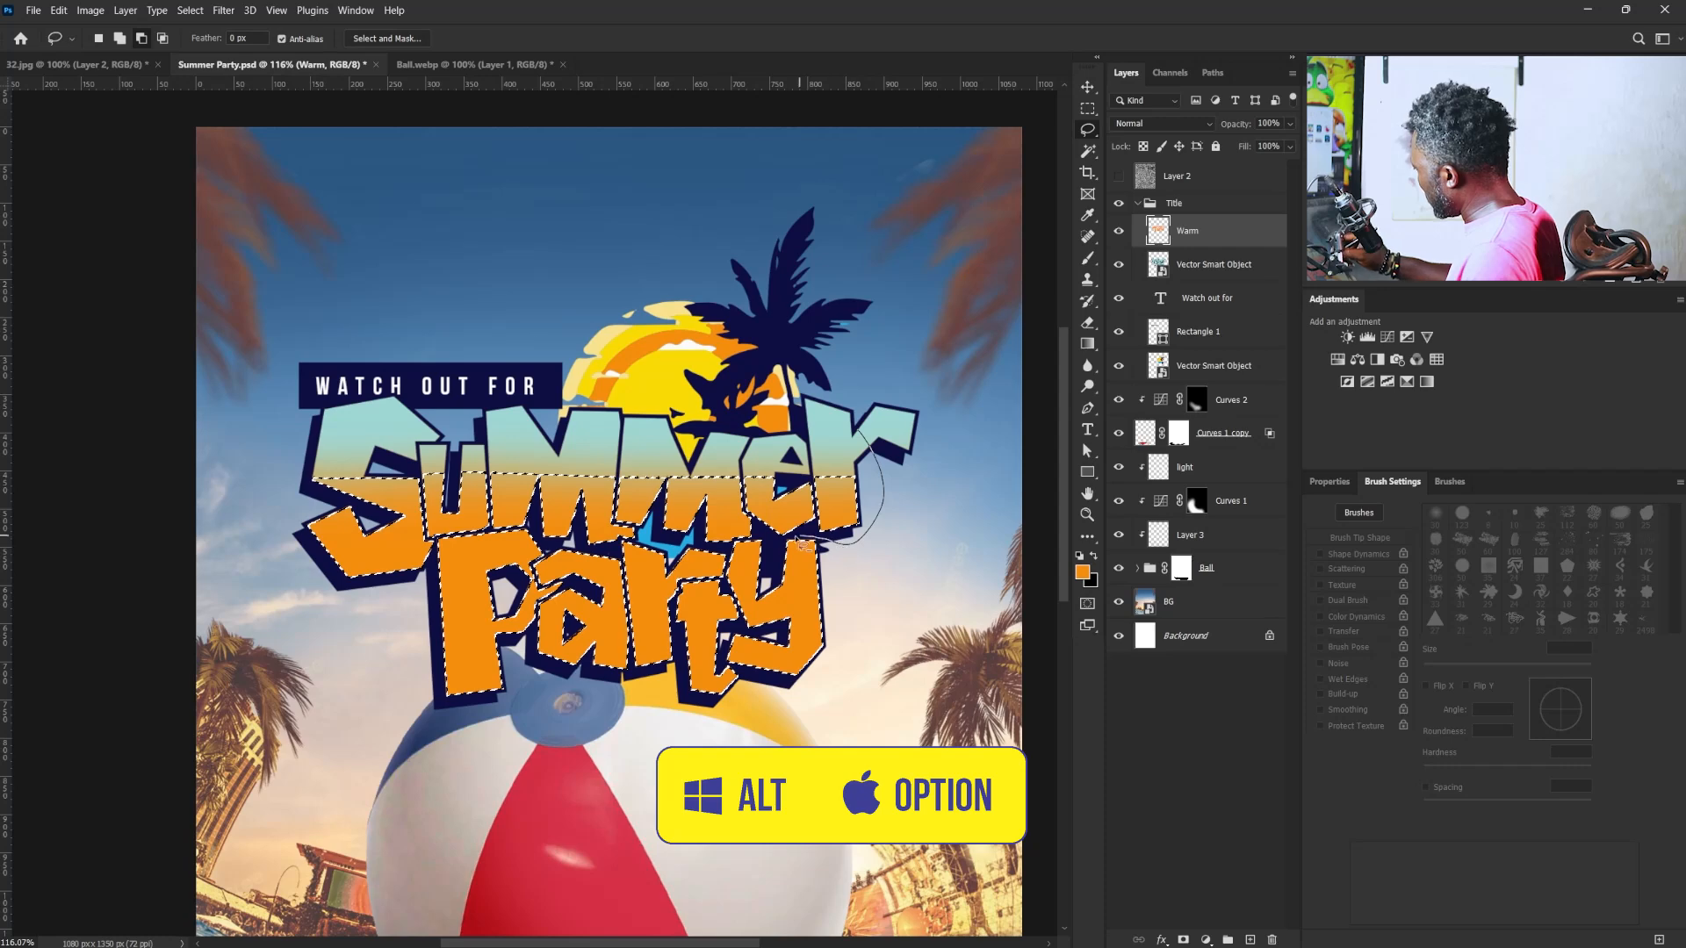
drag(728, 552, 552, 554)
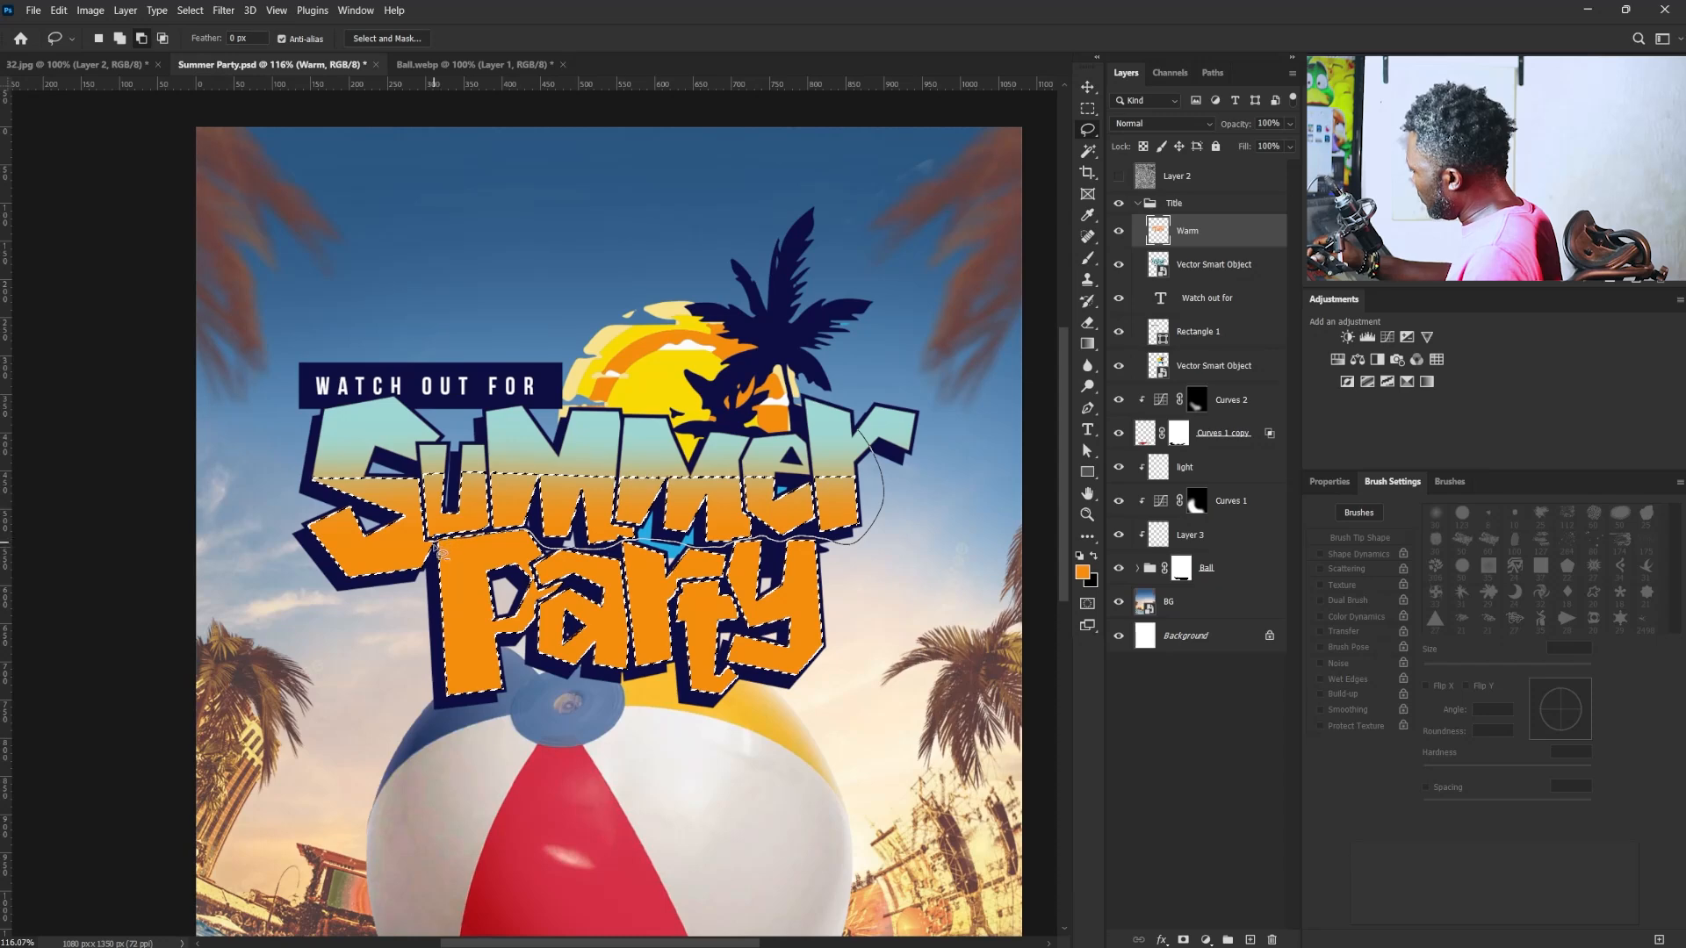
mouse_move(363, 616)
mouse_down()
mouse_move(489, 256)
mouse_move(545, 228)
mouse_up()
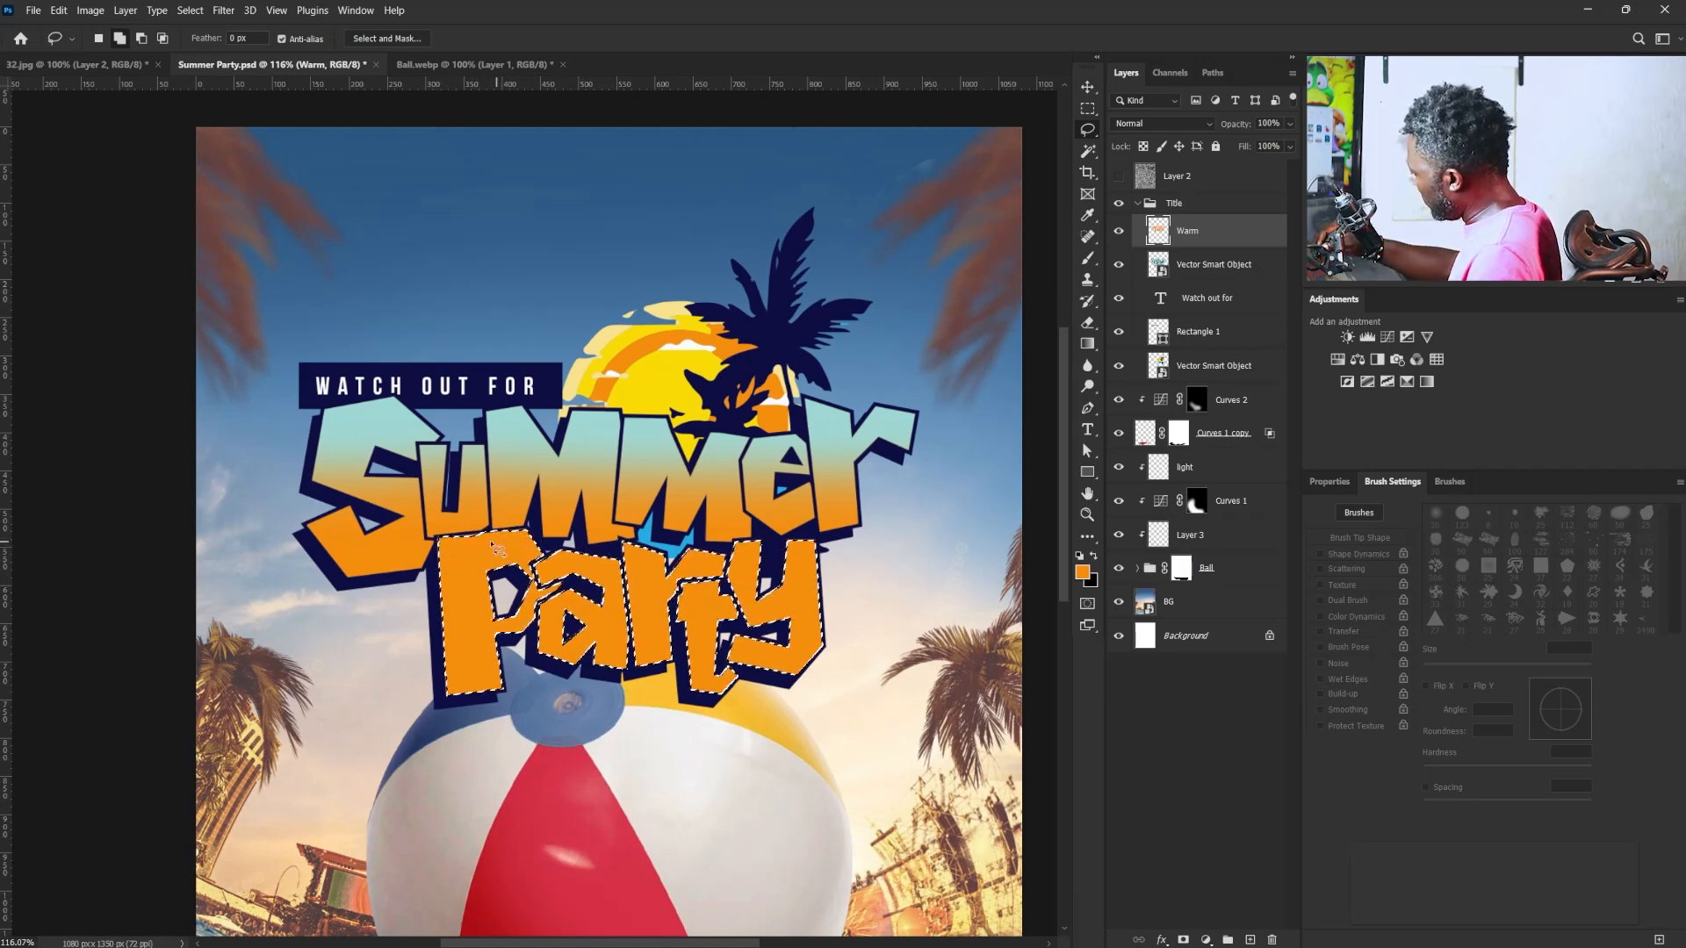
key(shift)
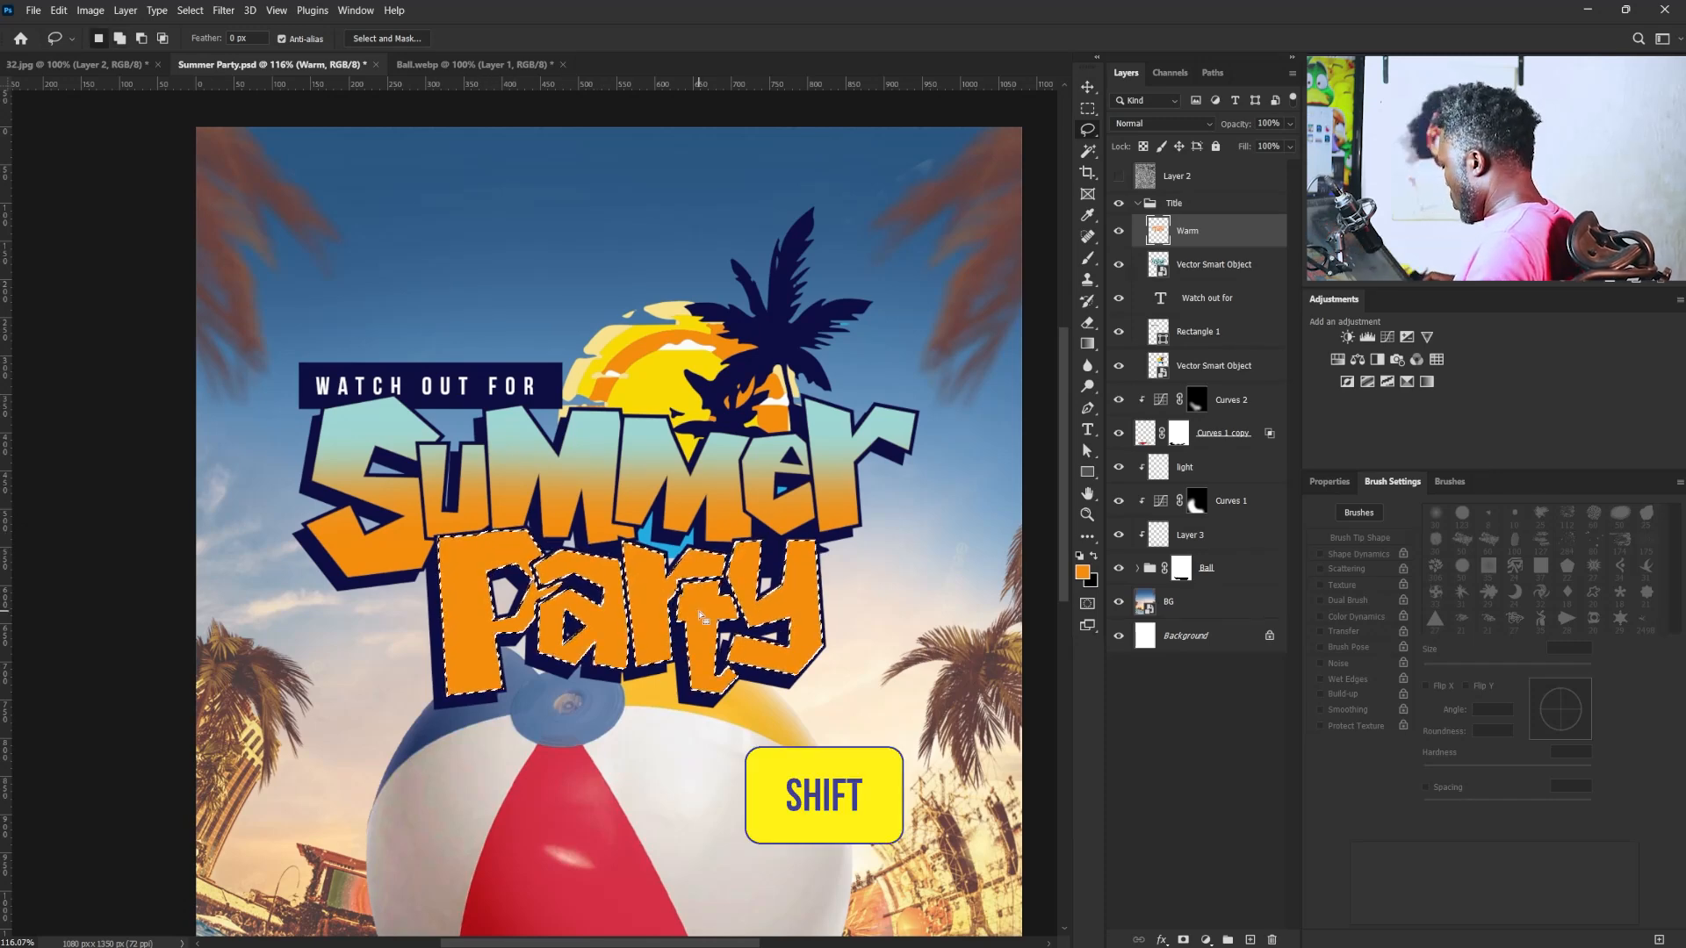
- Erase the orange from the upper part of "Party" with the soft 250 px eraser and deselect the letters
click(1089, 323)
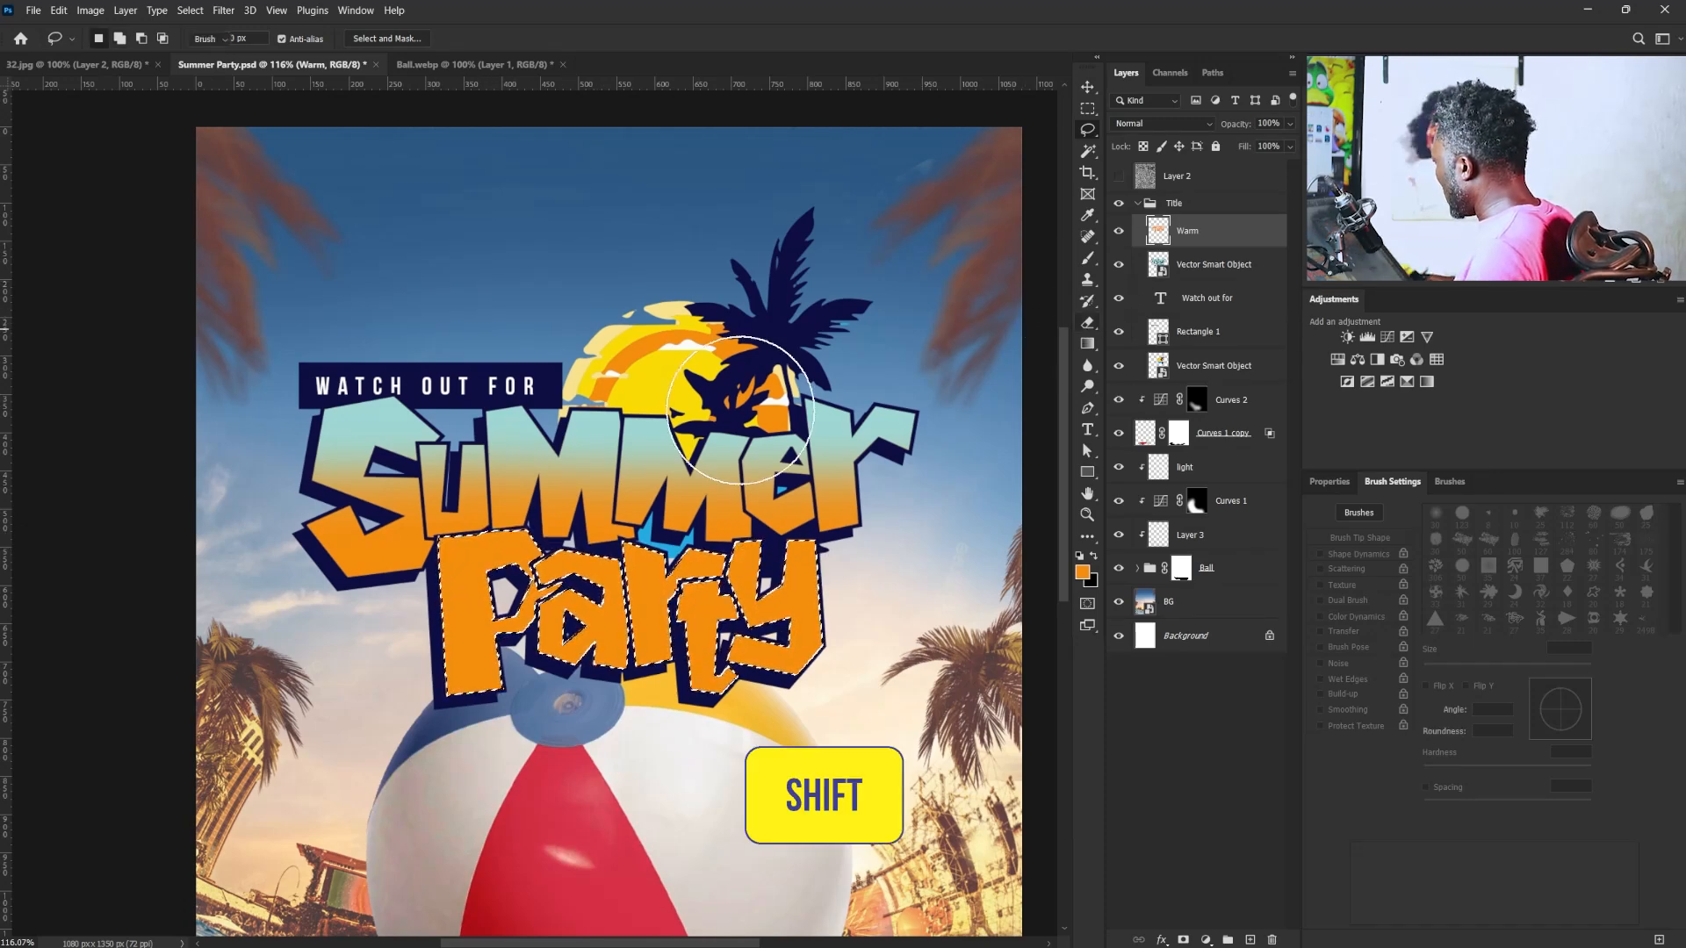
drag(279, 544, 952, 481)
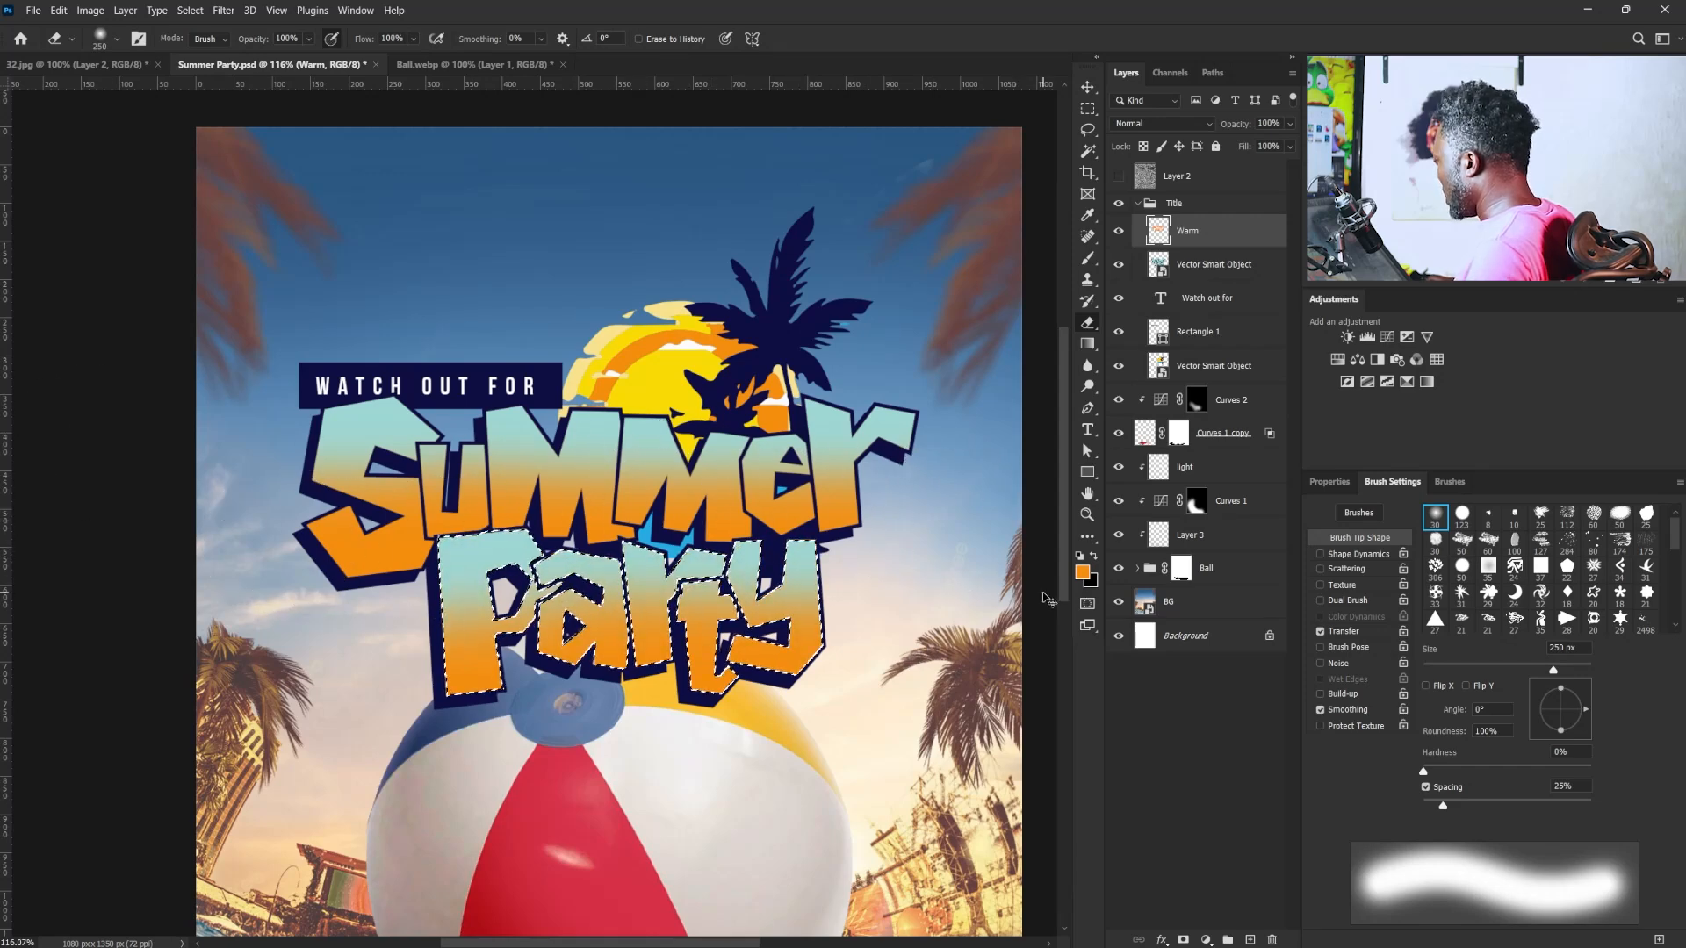
key(ctrl+d)
- Select the faces of all the "Summer Party" letters on the lettering Smart Object with the Magic Wand
mouse_move(806, 543)
mouse_down()
mouse_move(789, 550)
mouse_move(946, 536)
mouse_up()
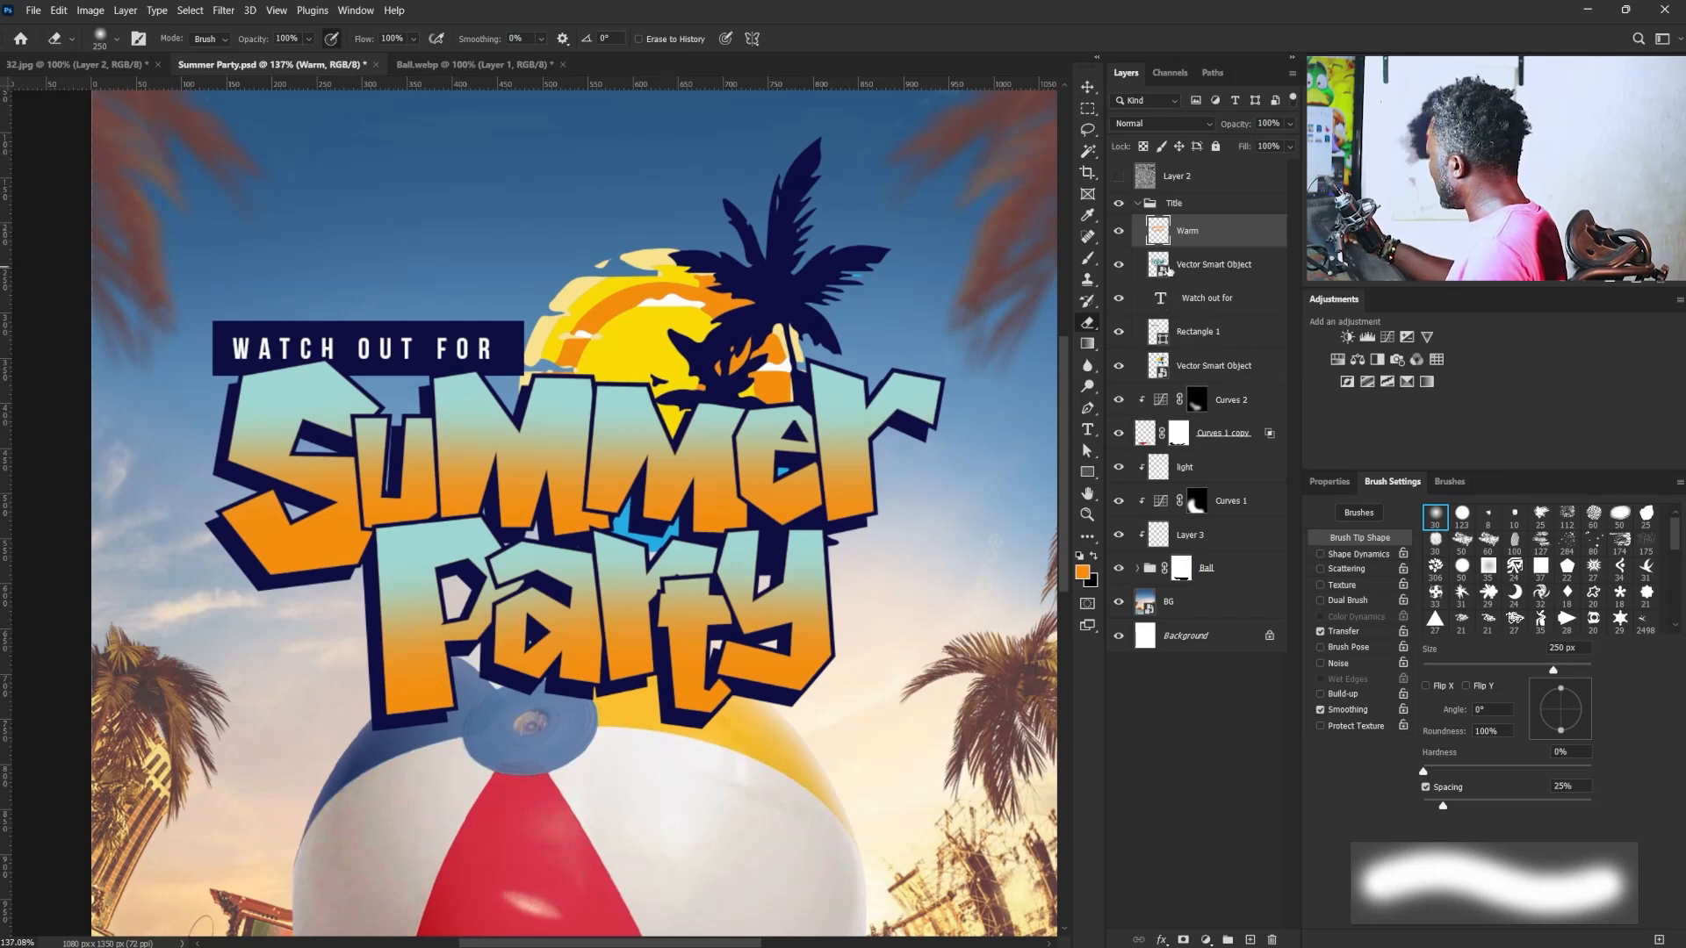
click(1168, 270)
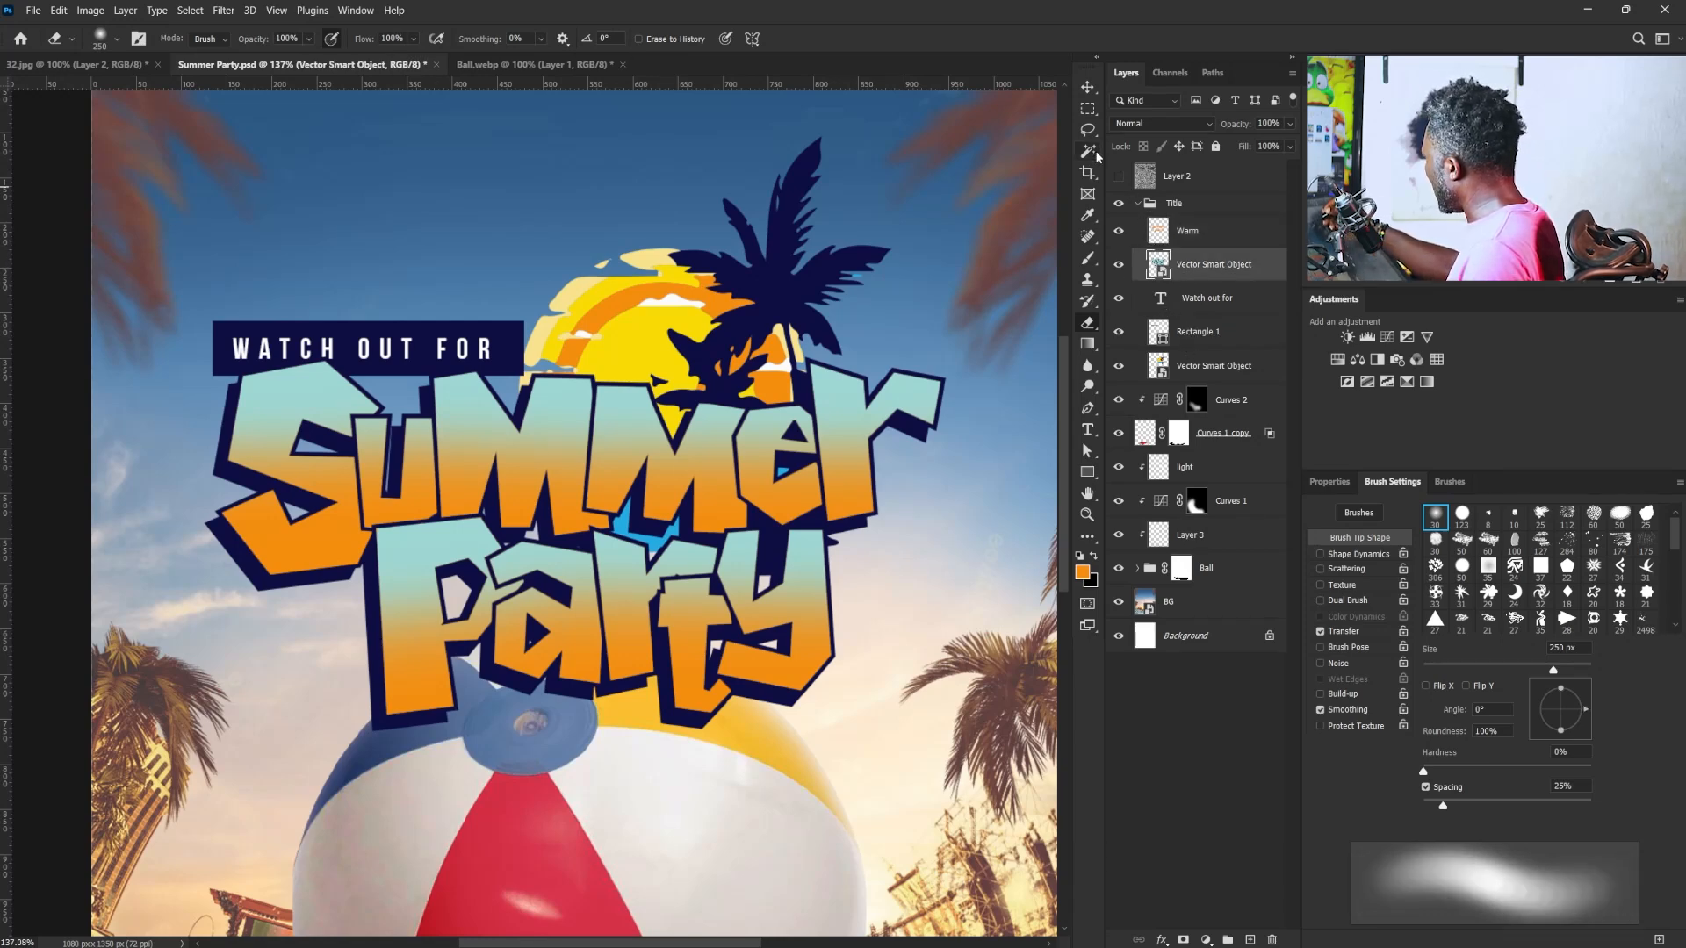
click(1088, 152)
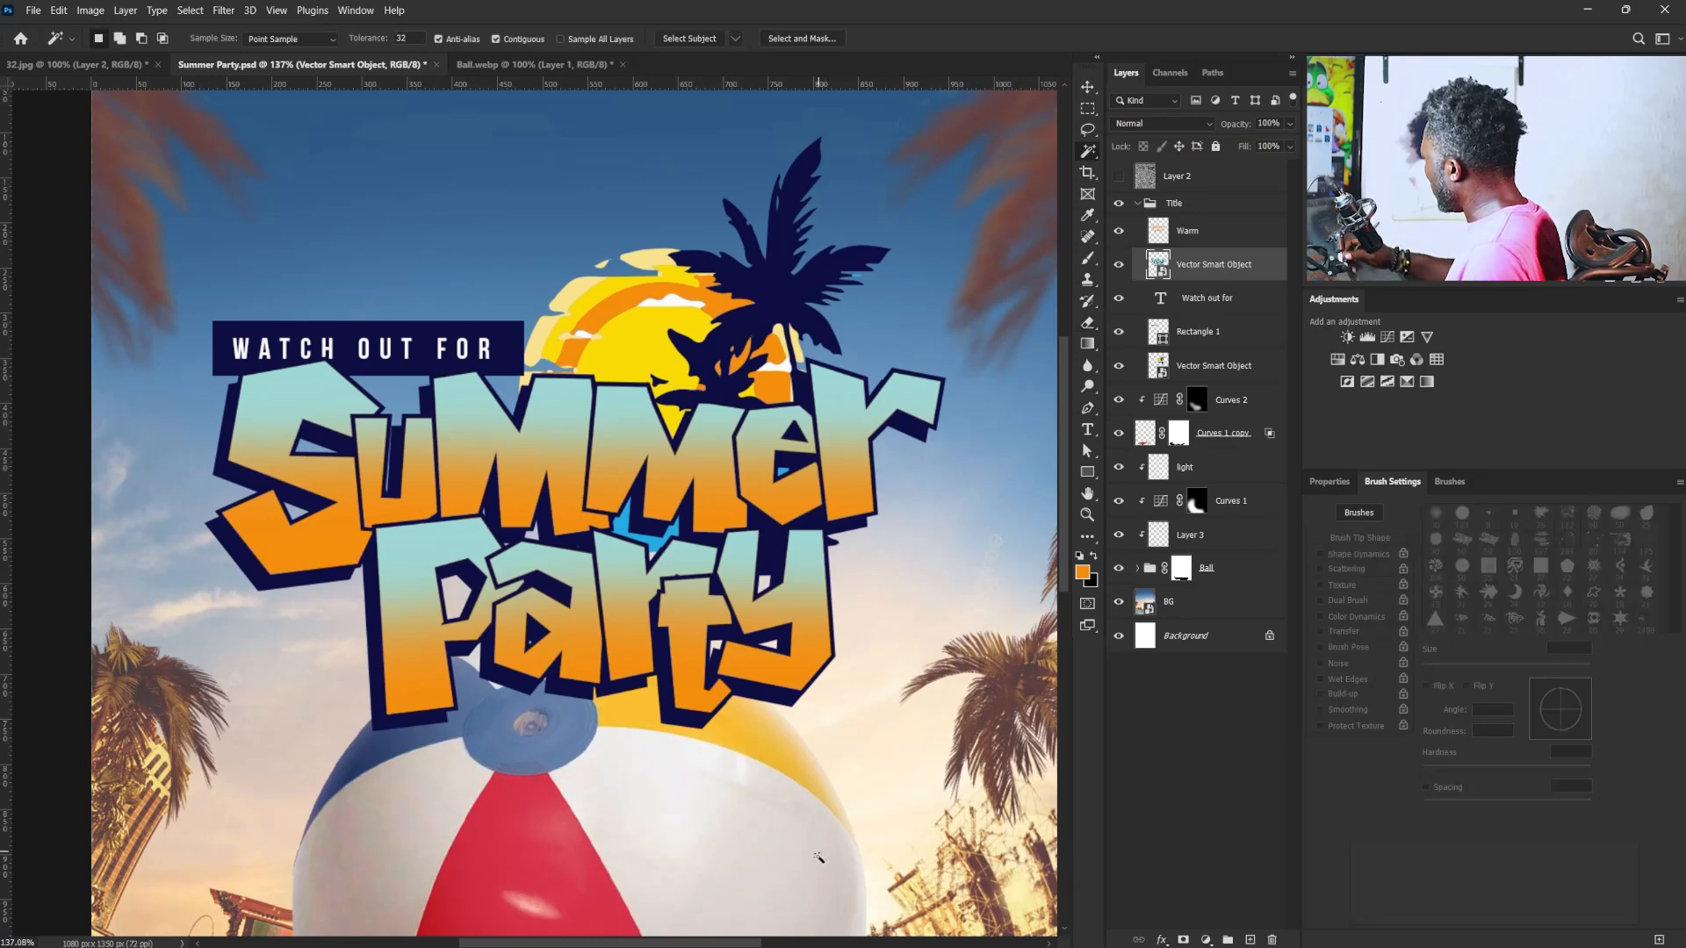
click(379, 482)
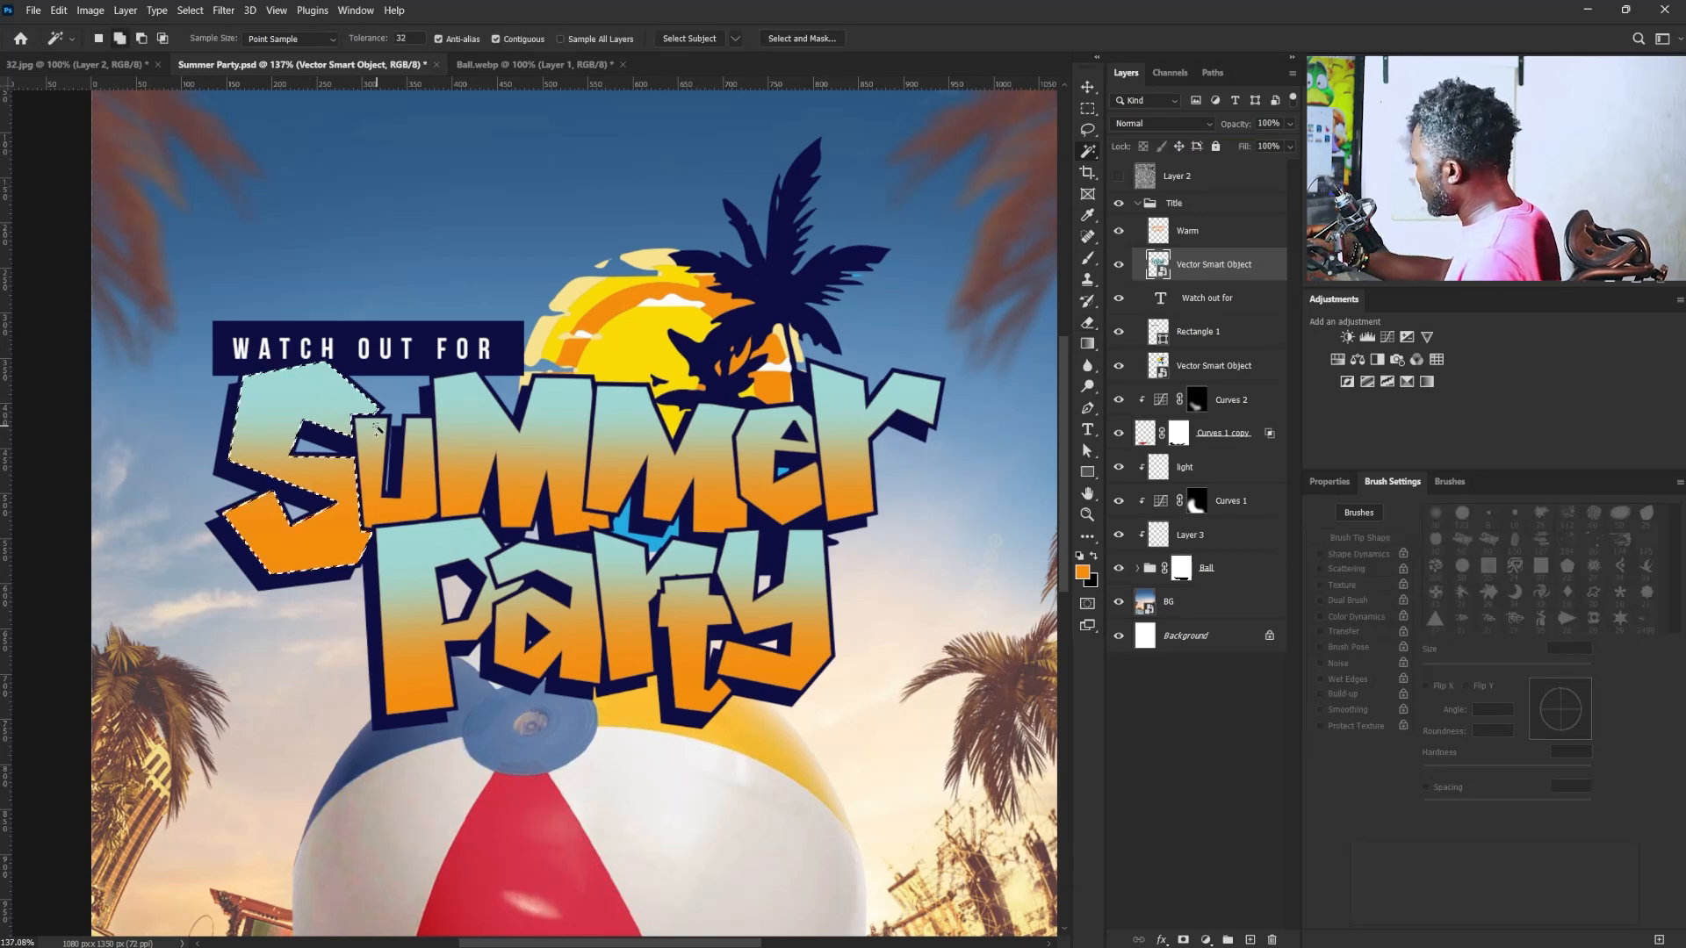
shift+click(378, 429)
shift+click(527, 439)
shift+click(628, 417)
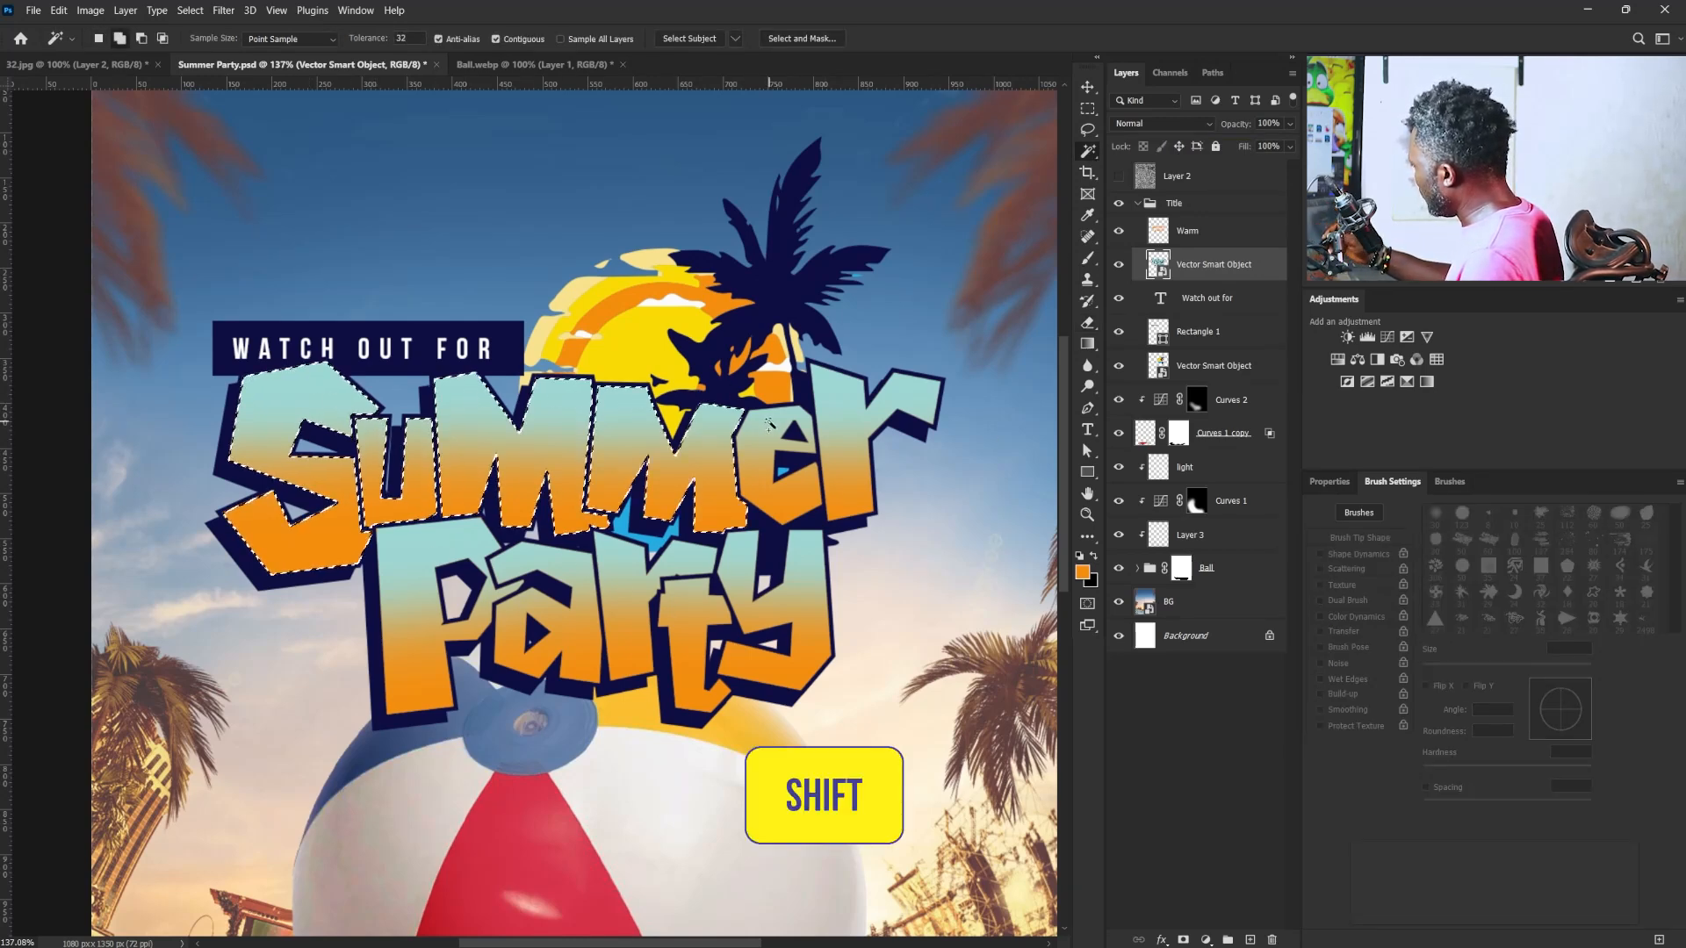
shift+click(770, 424)
shift+click(878, 391)
shift+click(809, 562)
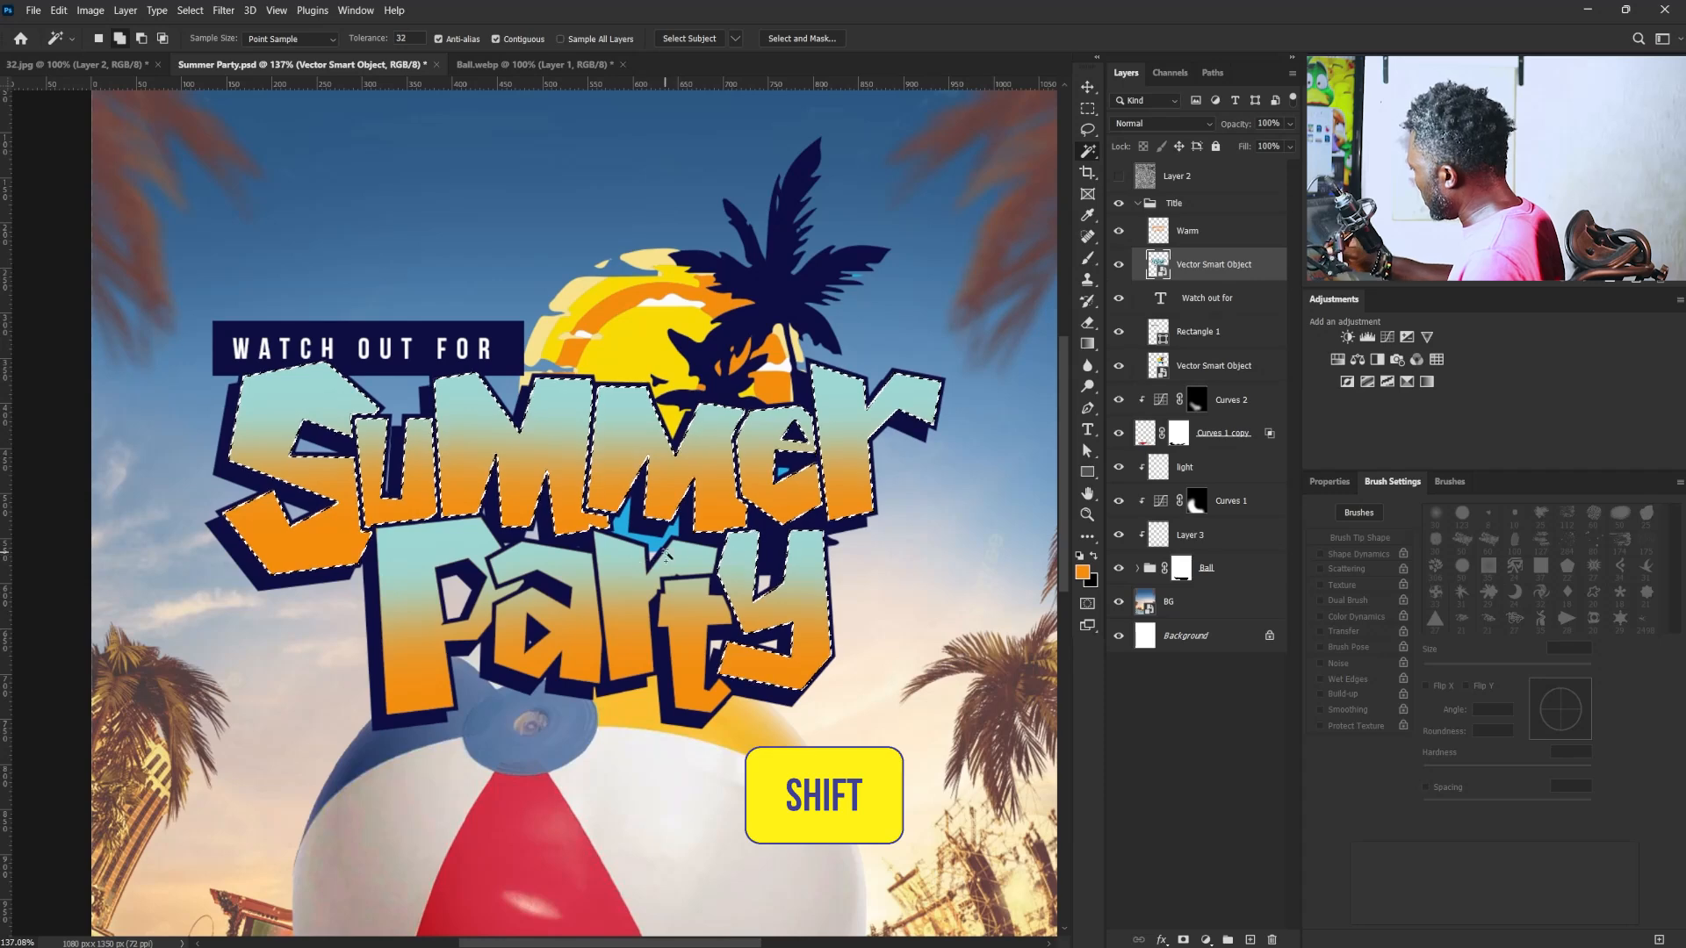
shift+click(687, 599)
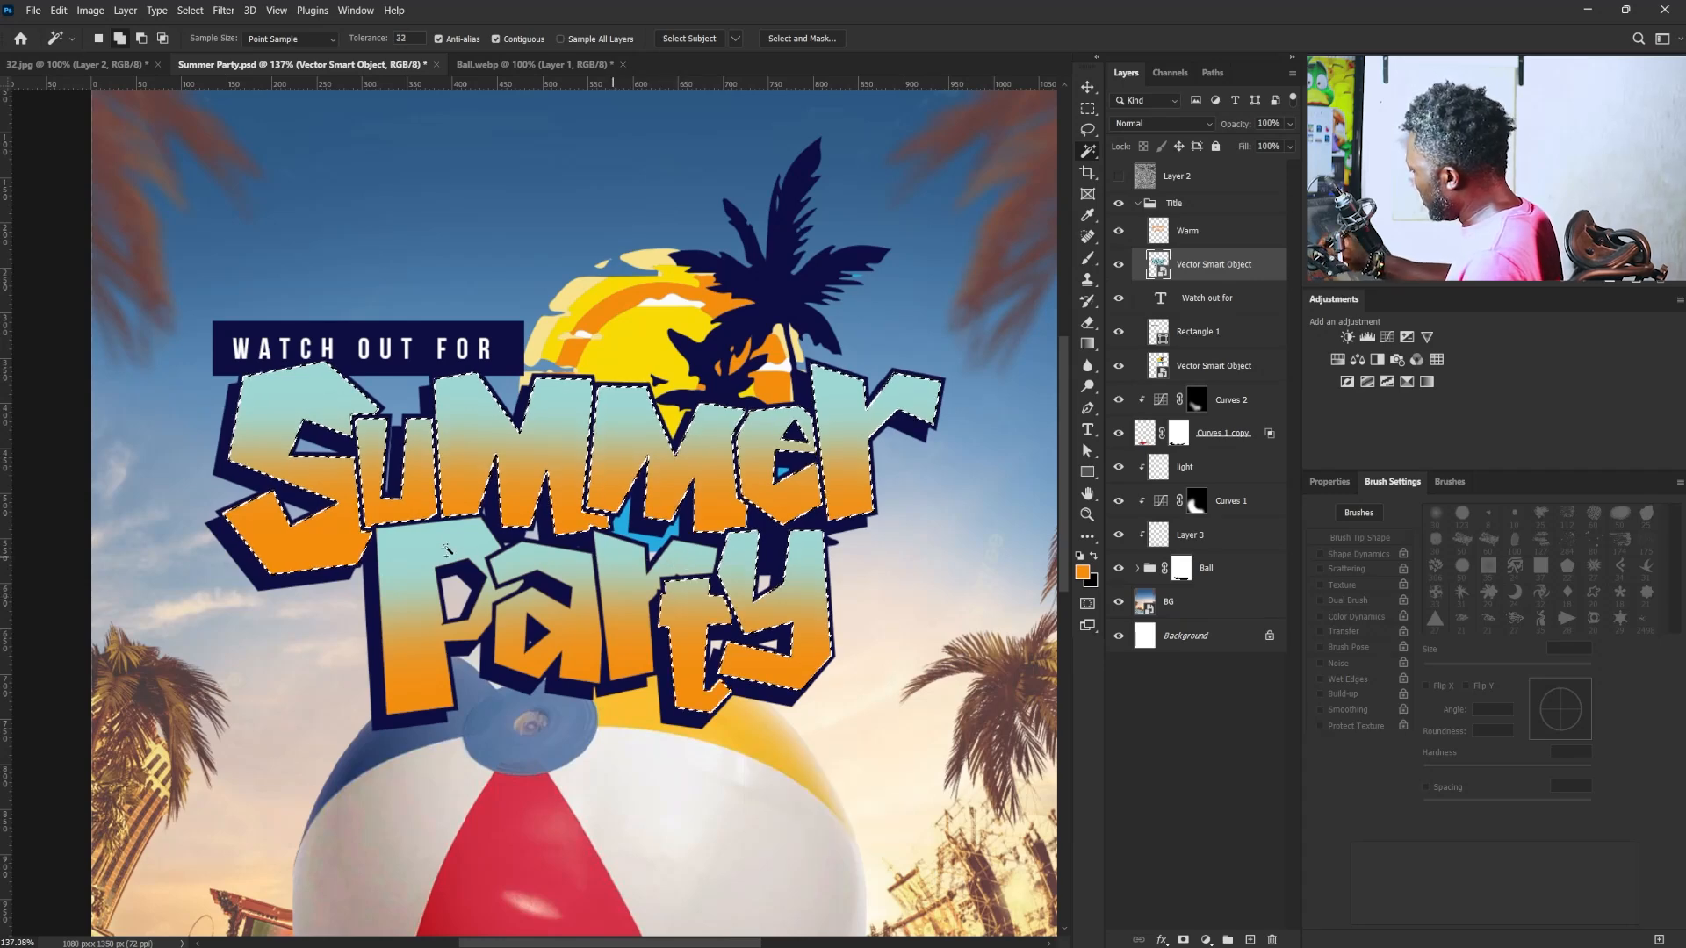
- Add a layer named "white_Stroke" above the Warm layer and give it a layer mask from the letter selection
click(1187, 231)
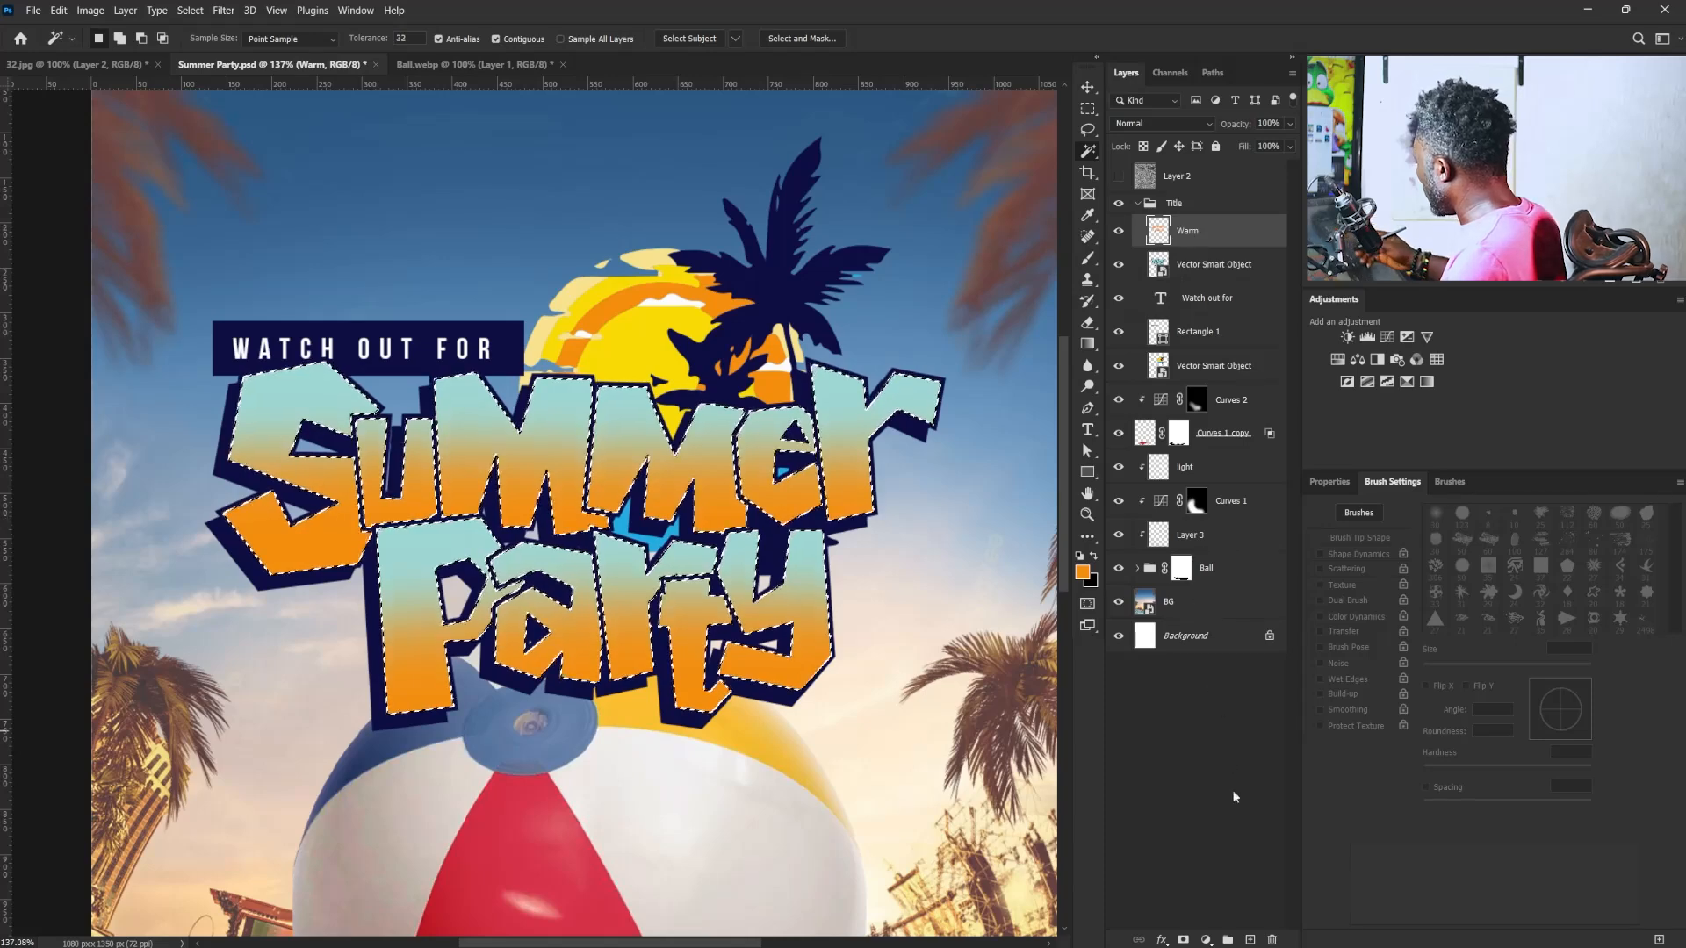
click(1252, 940)
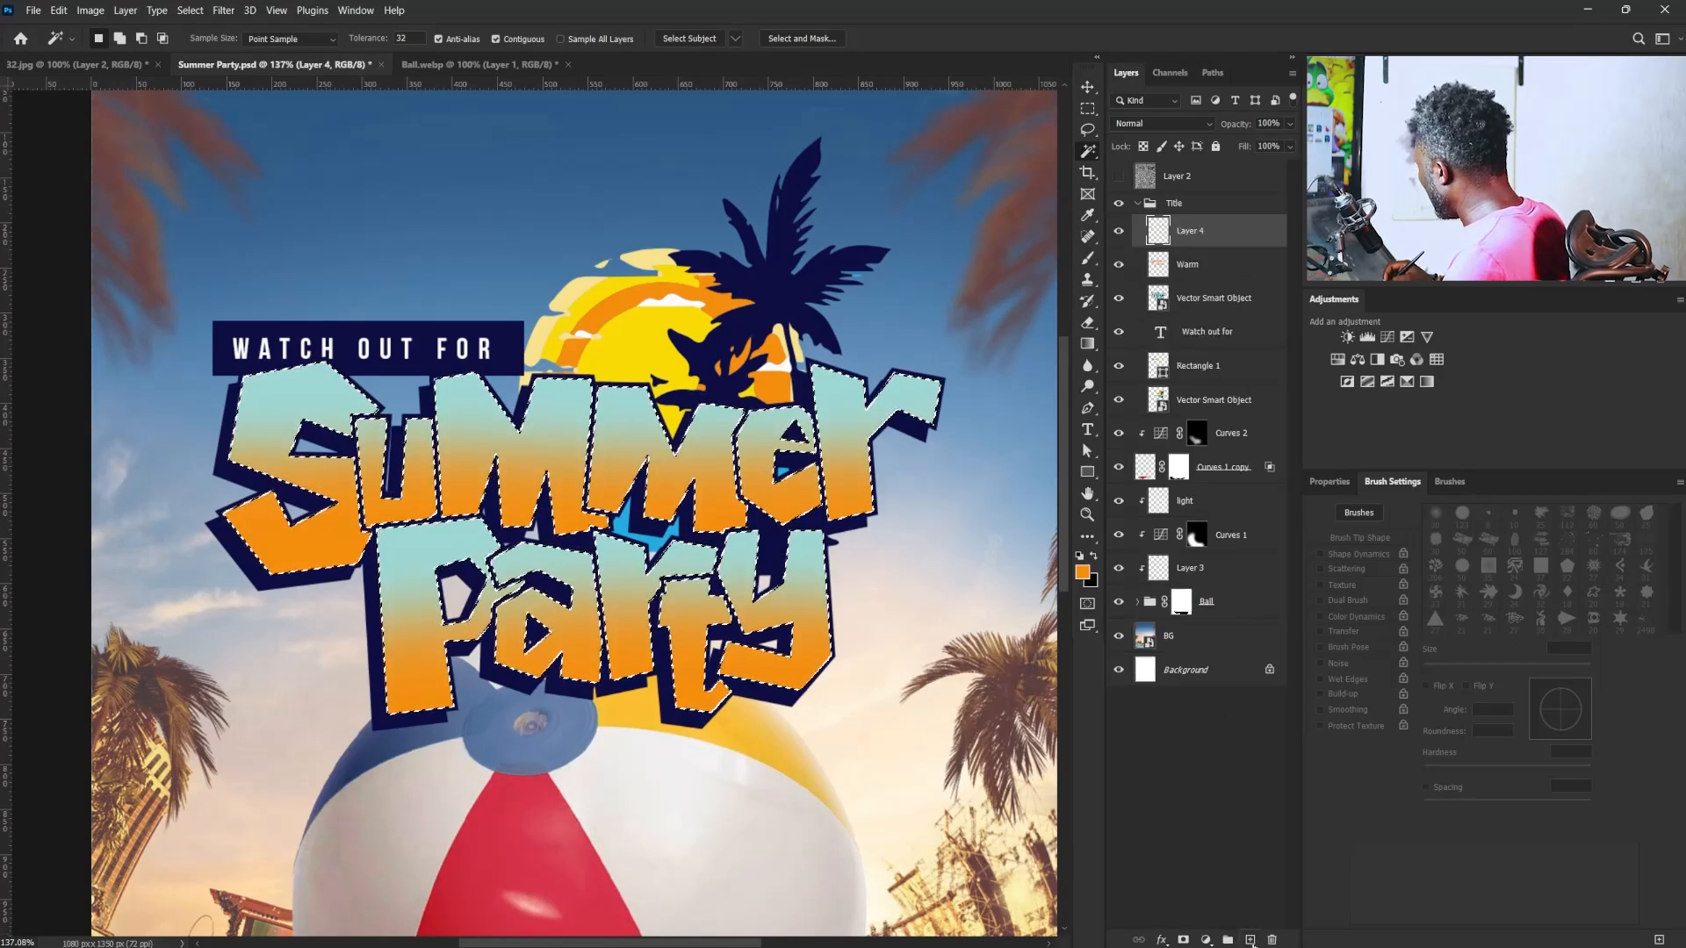
double_click(1187, 233)
text(w)
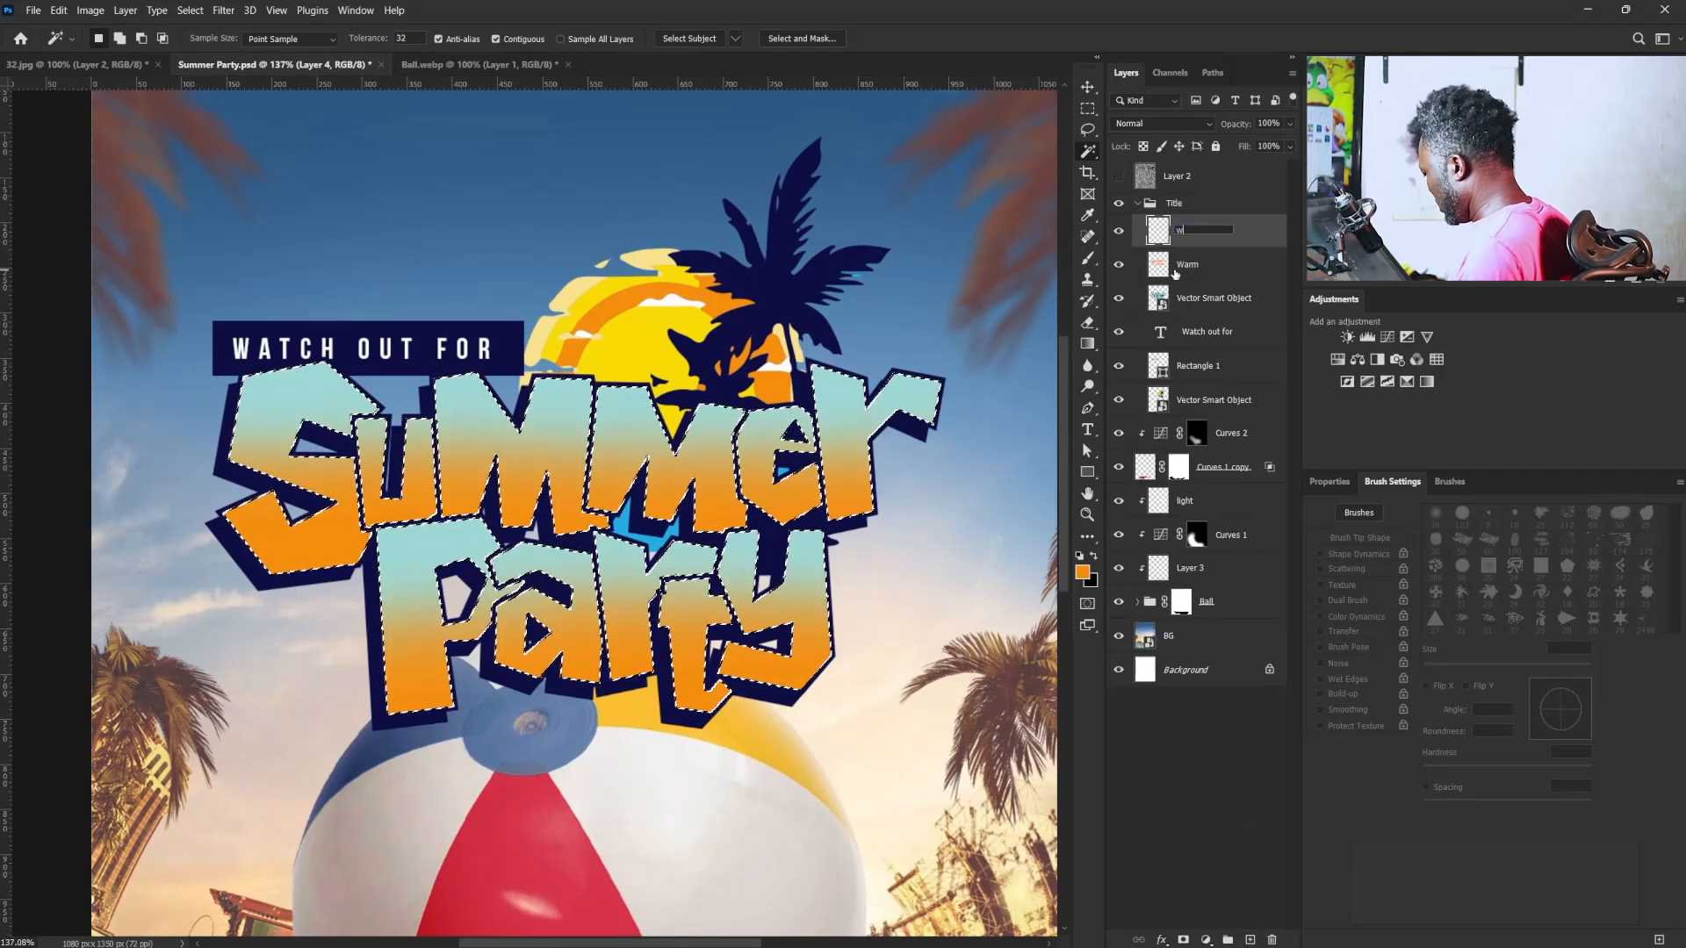
text(hite )
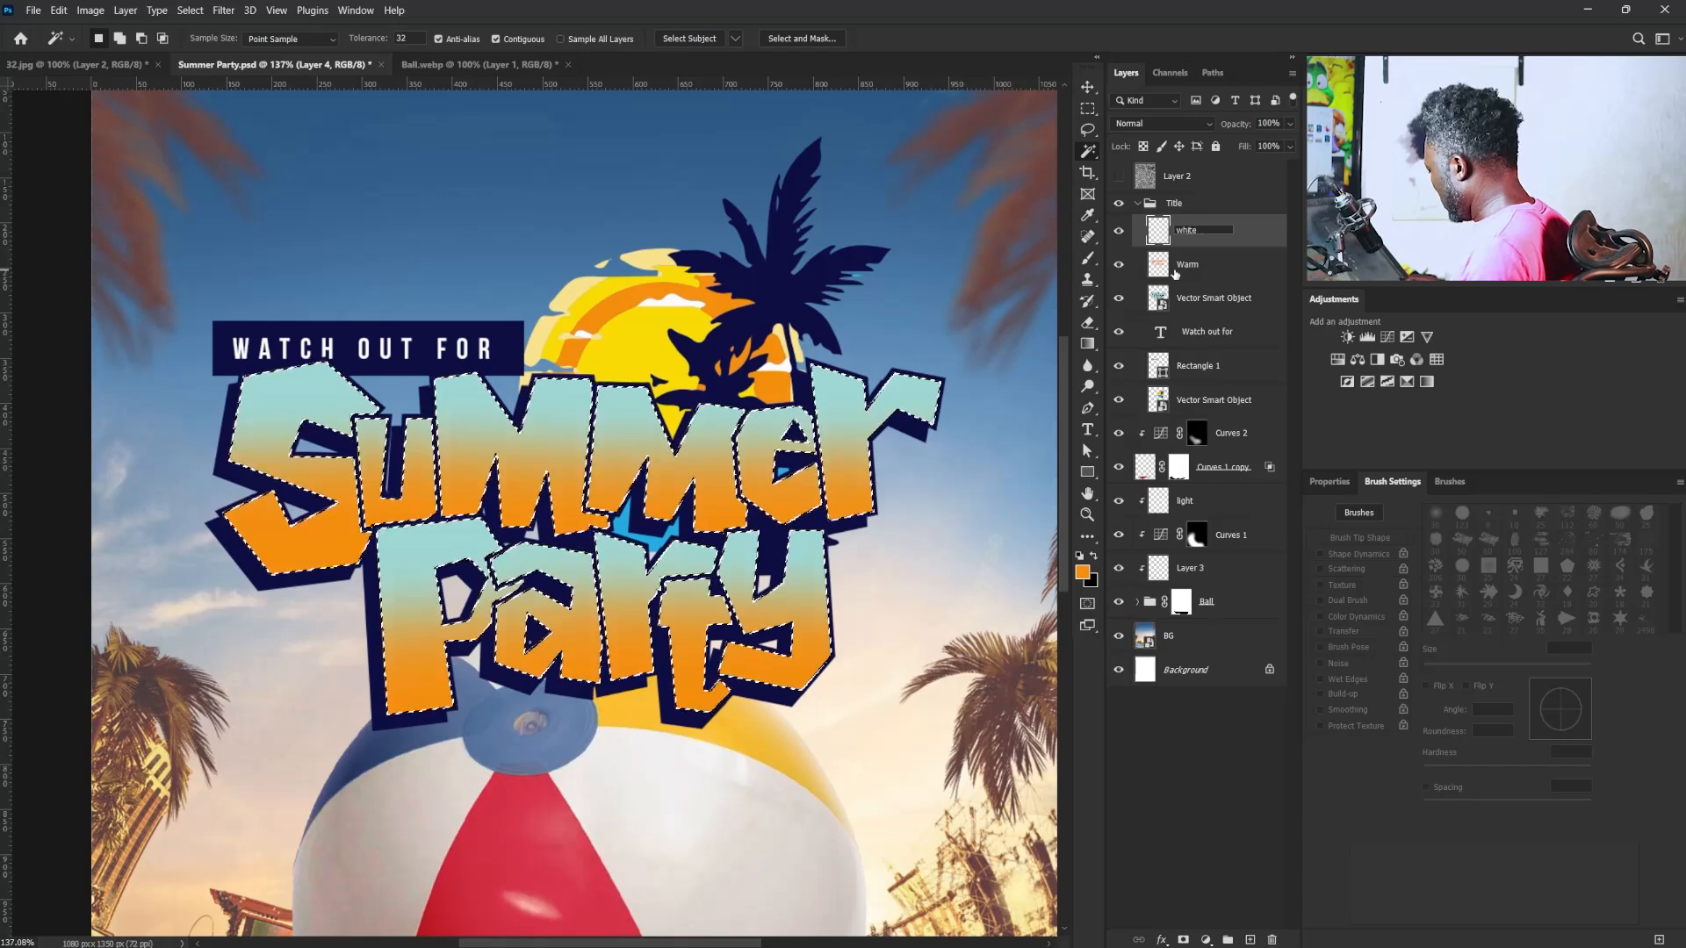
text(Str)
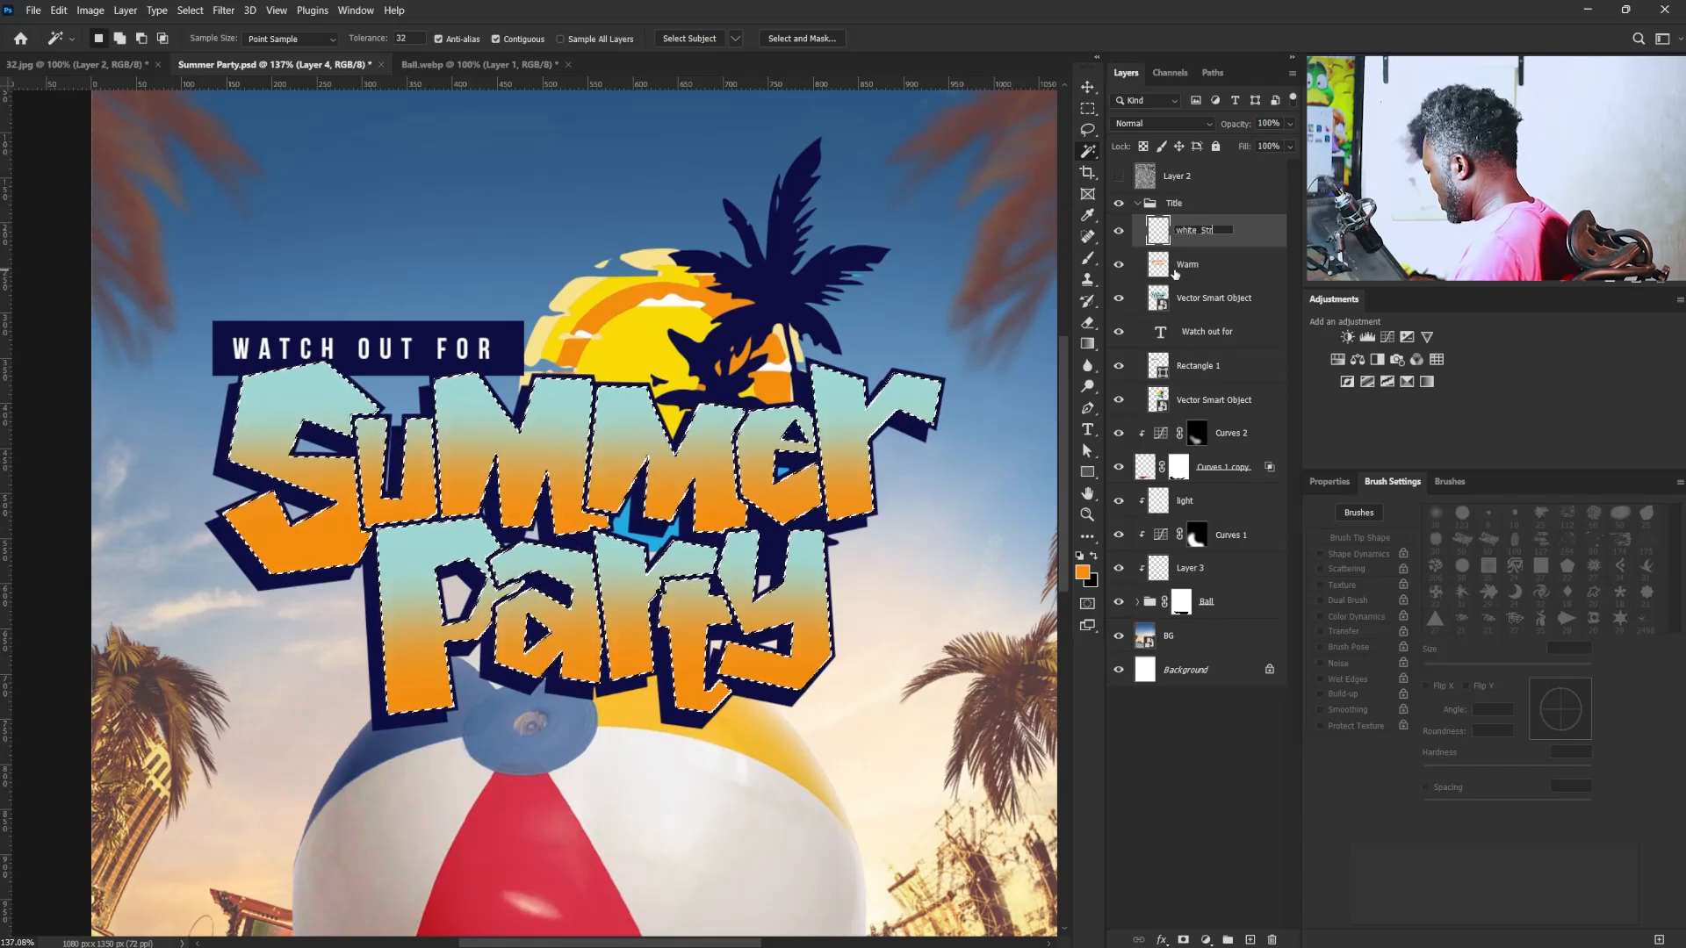
text(oke)
key(Return)
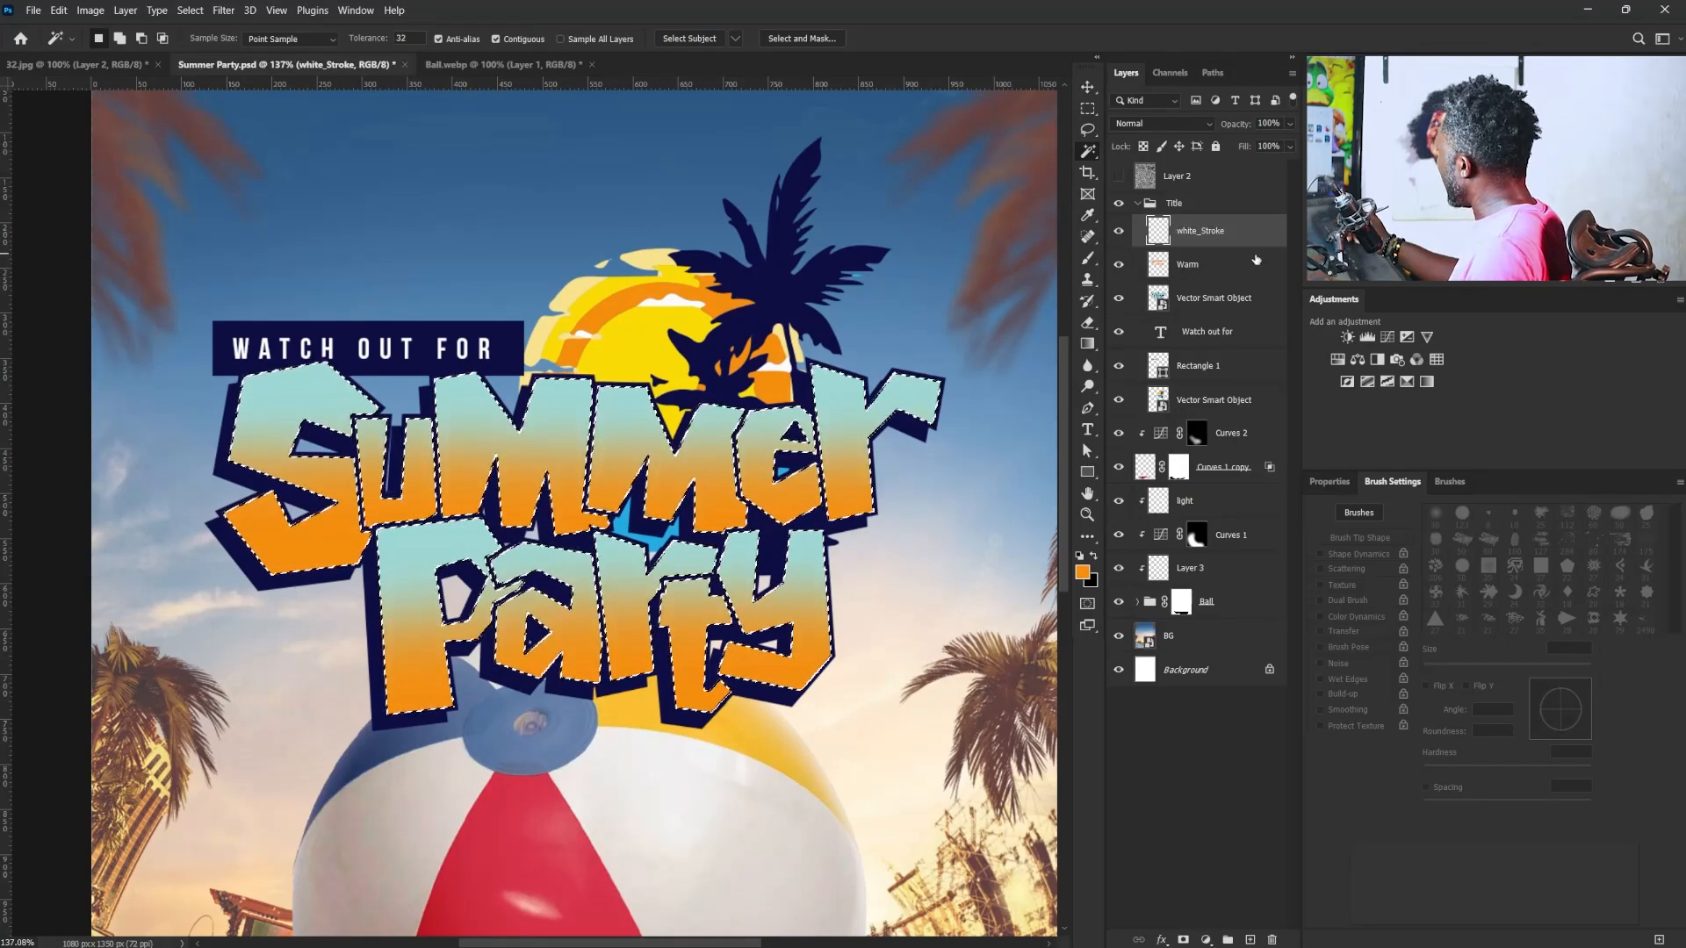
click(1183, 940)
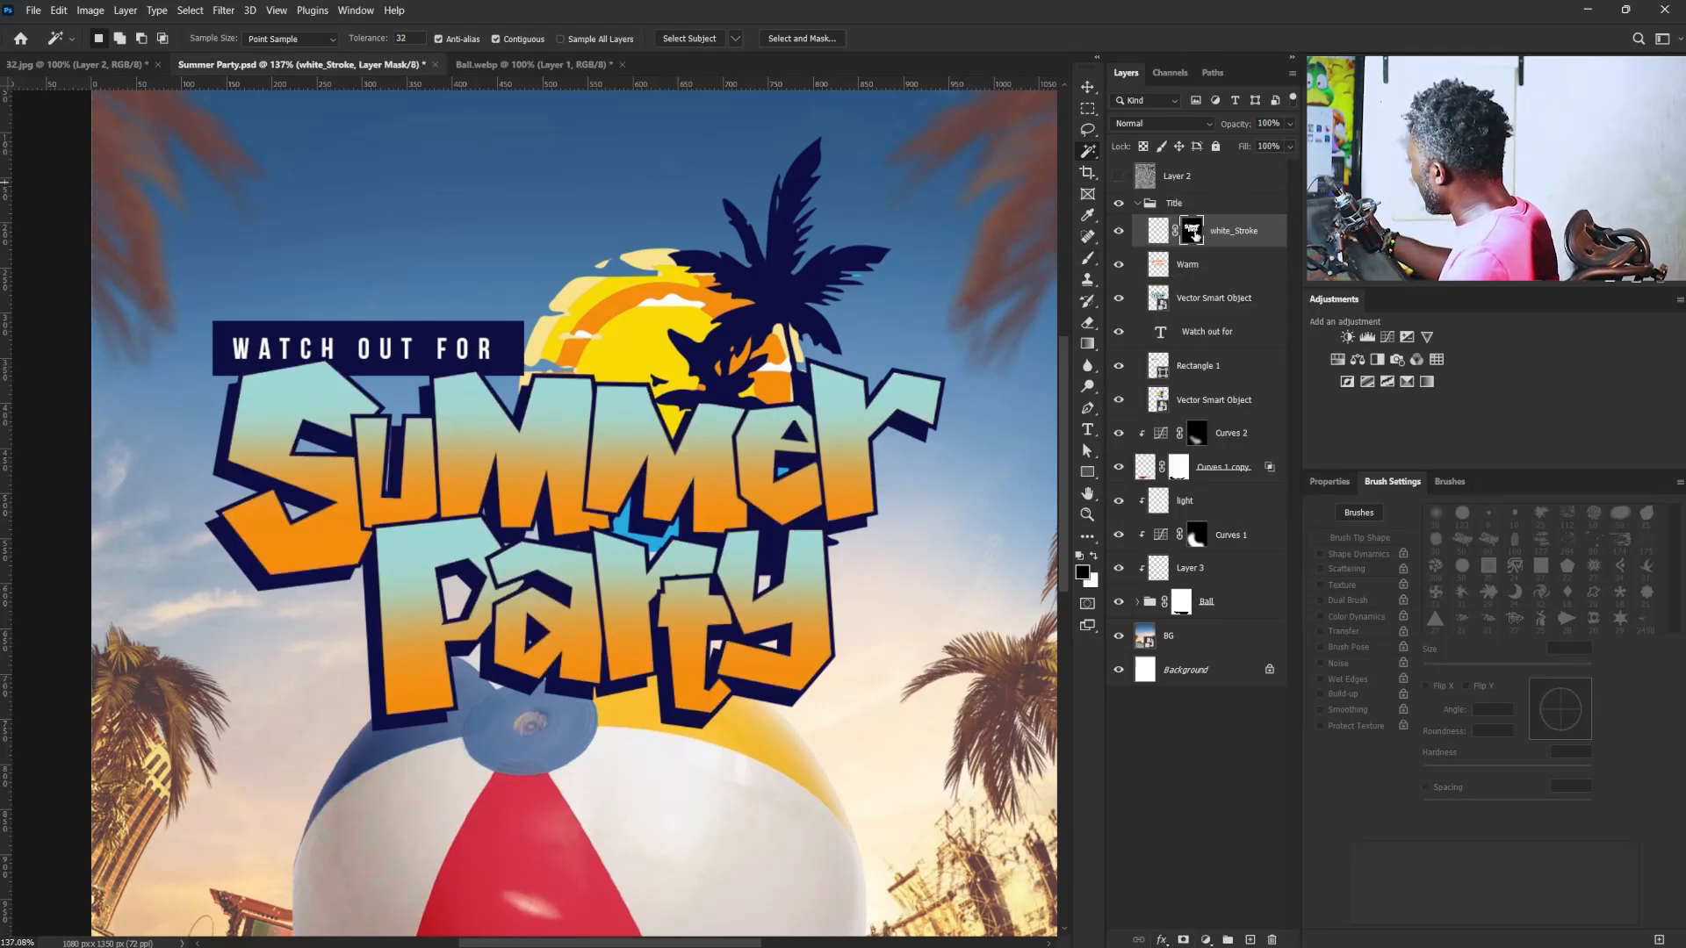
- Set up the Brush as the hard round 123 px tip with 100% flow
click(1088, 259)
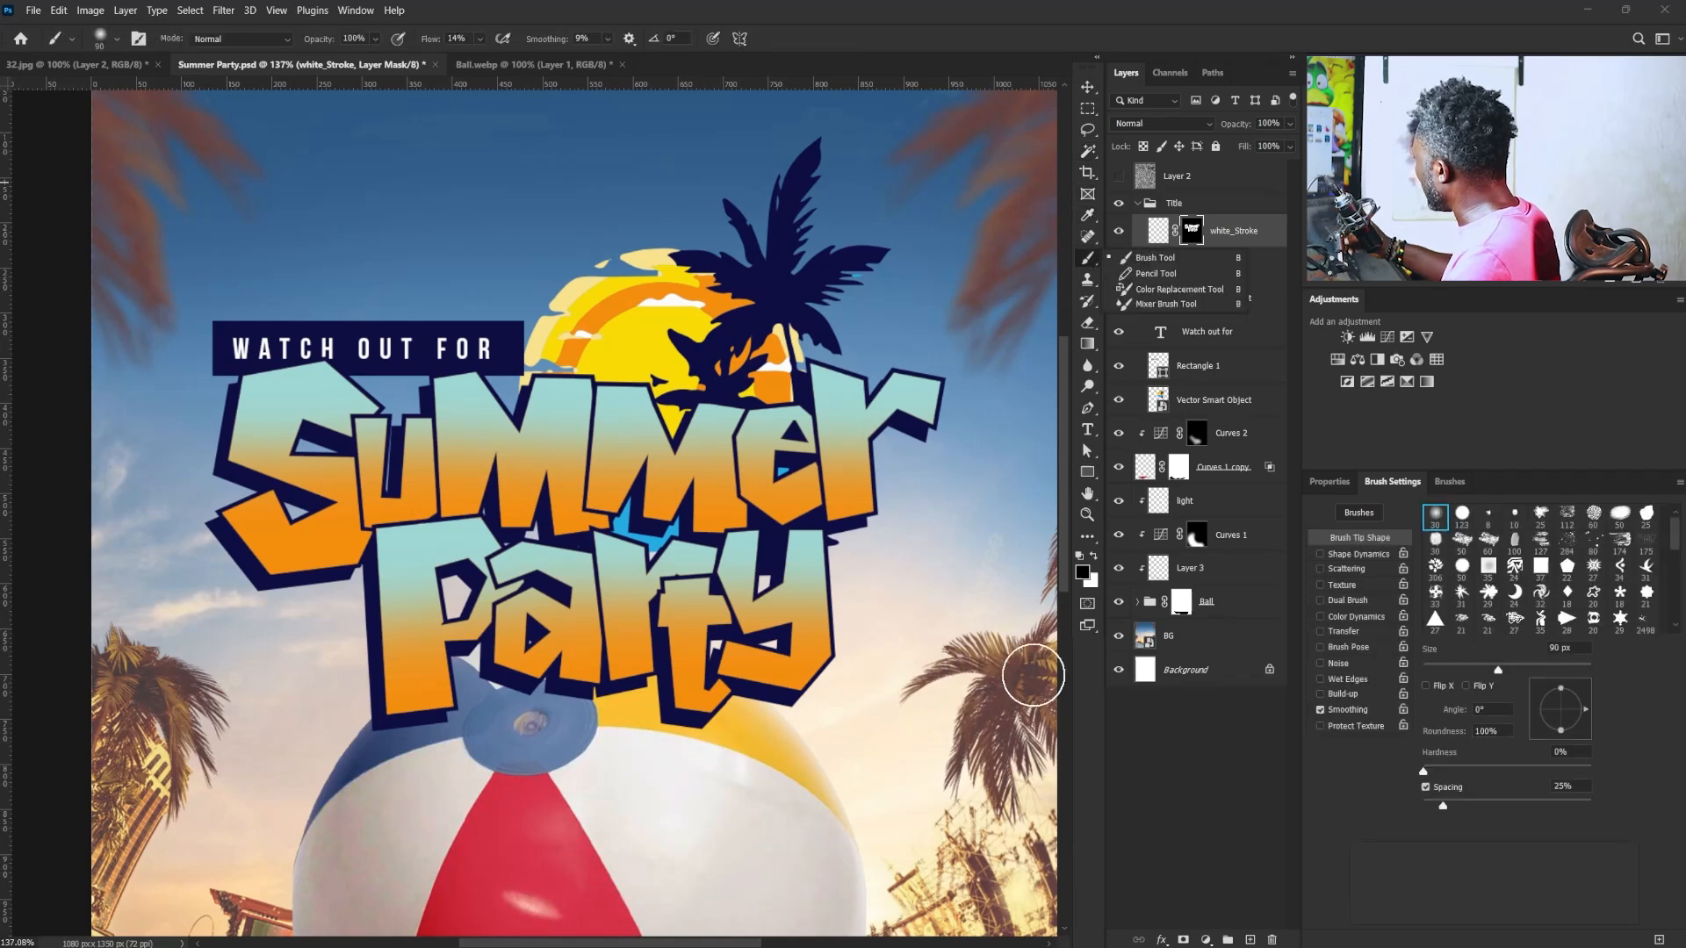
click(1462, 514)
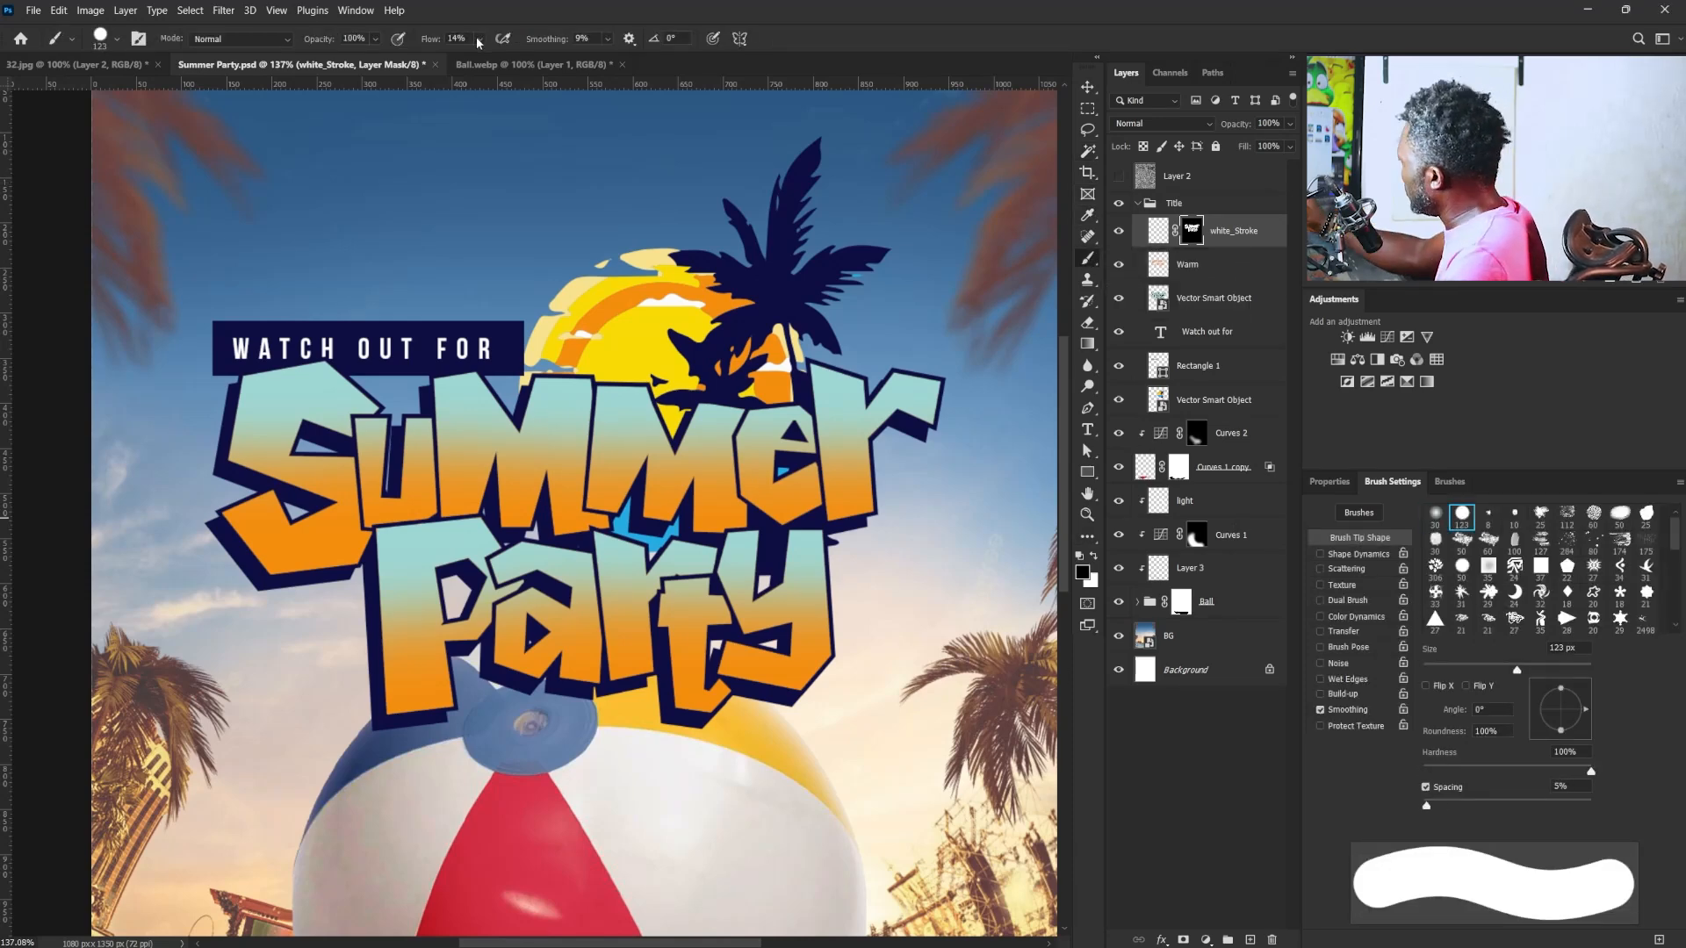
drag(478, 40, 1164, 180)
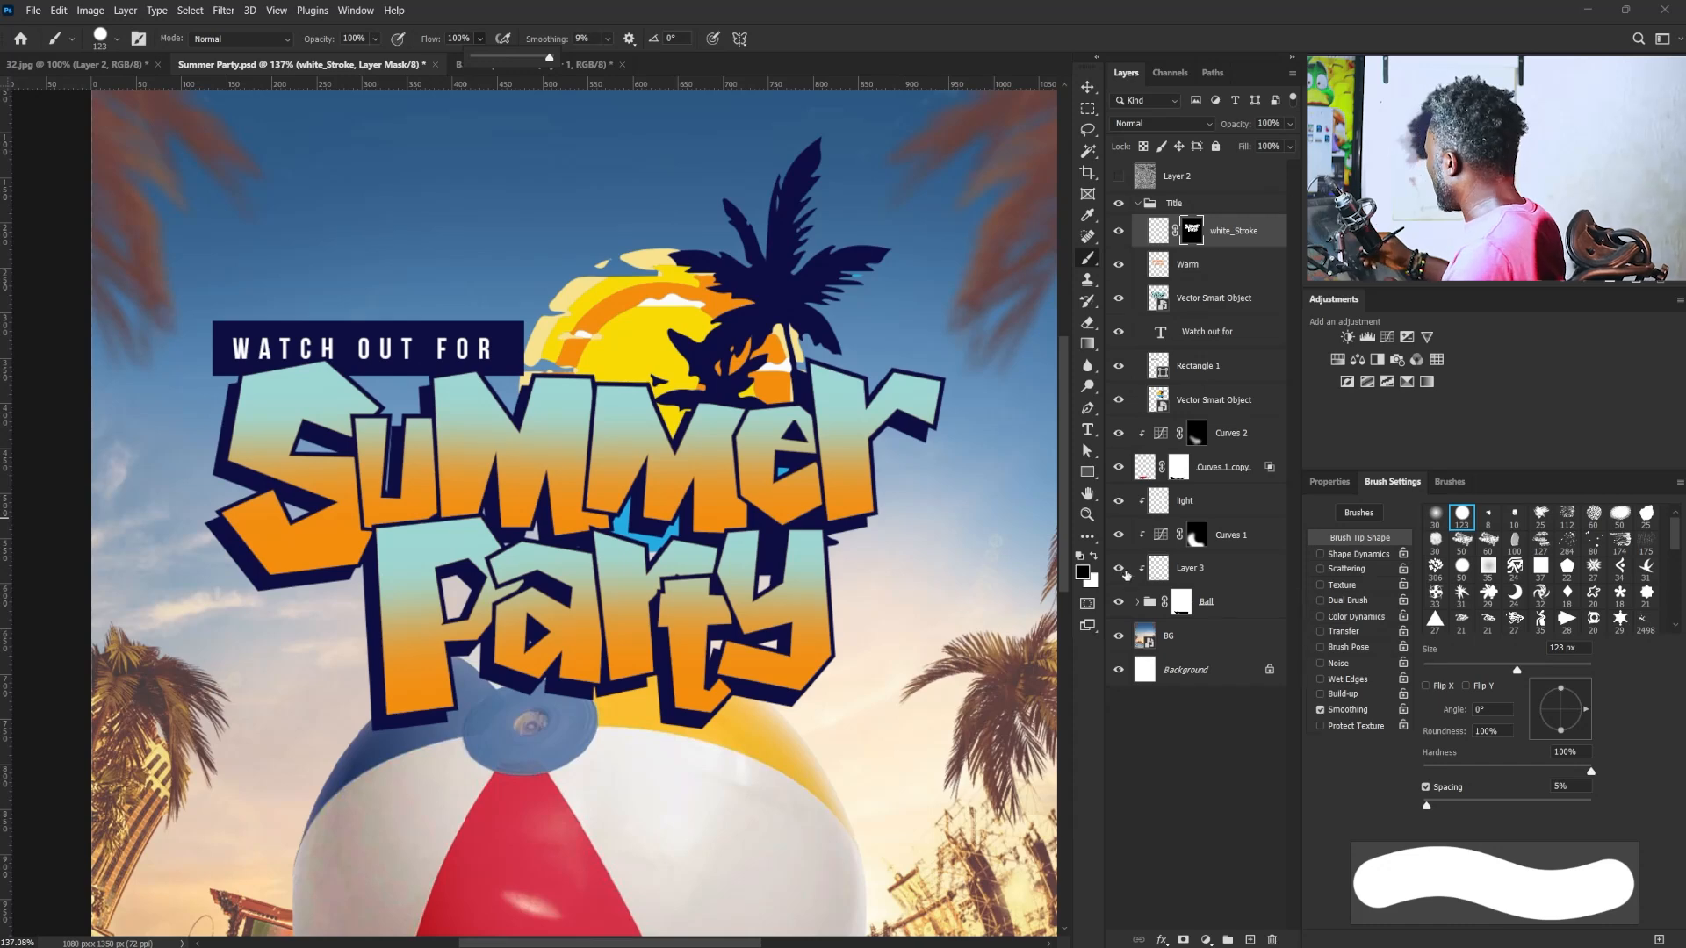
- Target the white_Stroke layer's own pixels instead of its mask, reduce the brush to 9 px and set the paint colour to white
click(1093, 557)
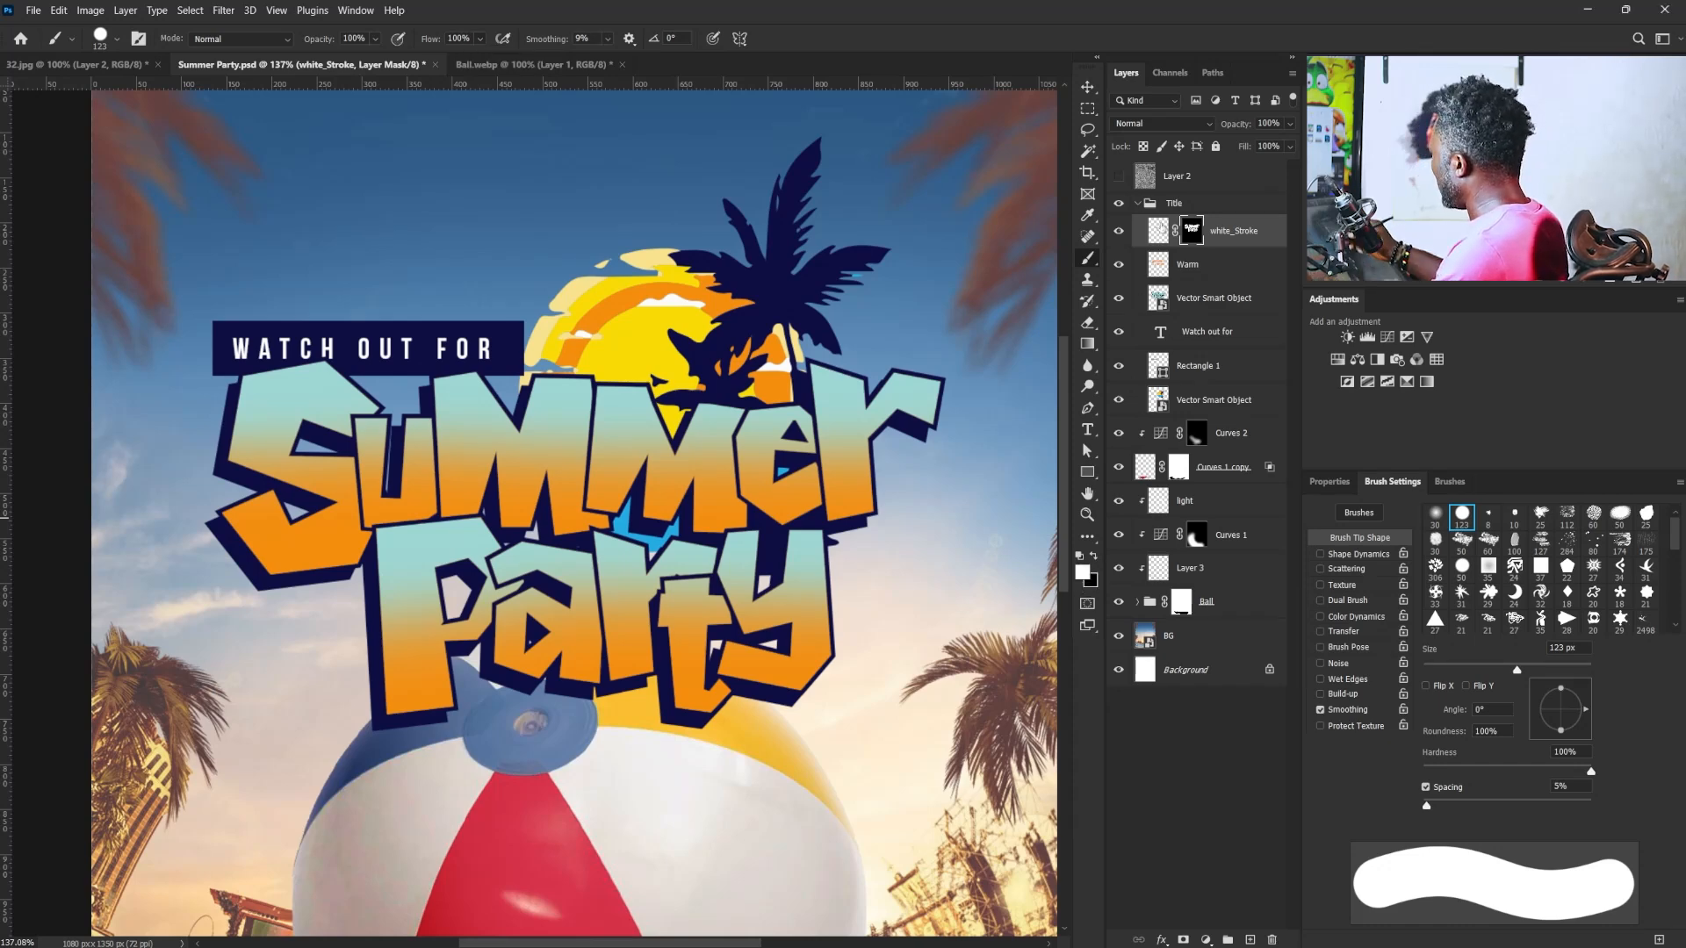
click(1158, 230)
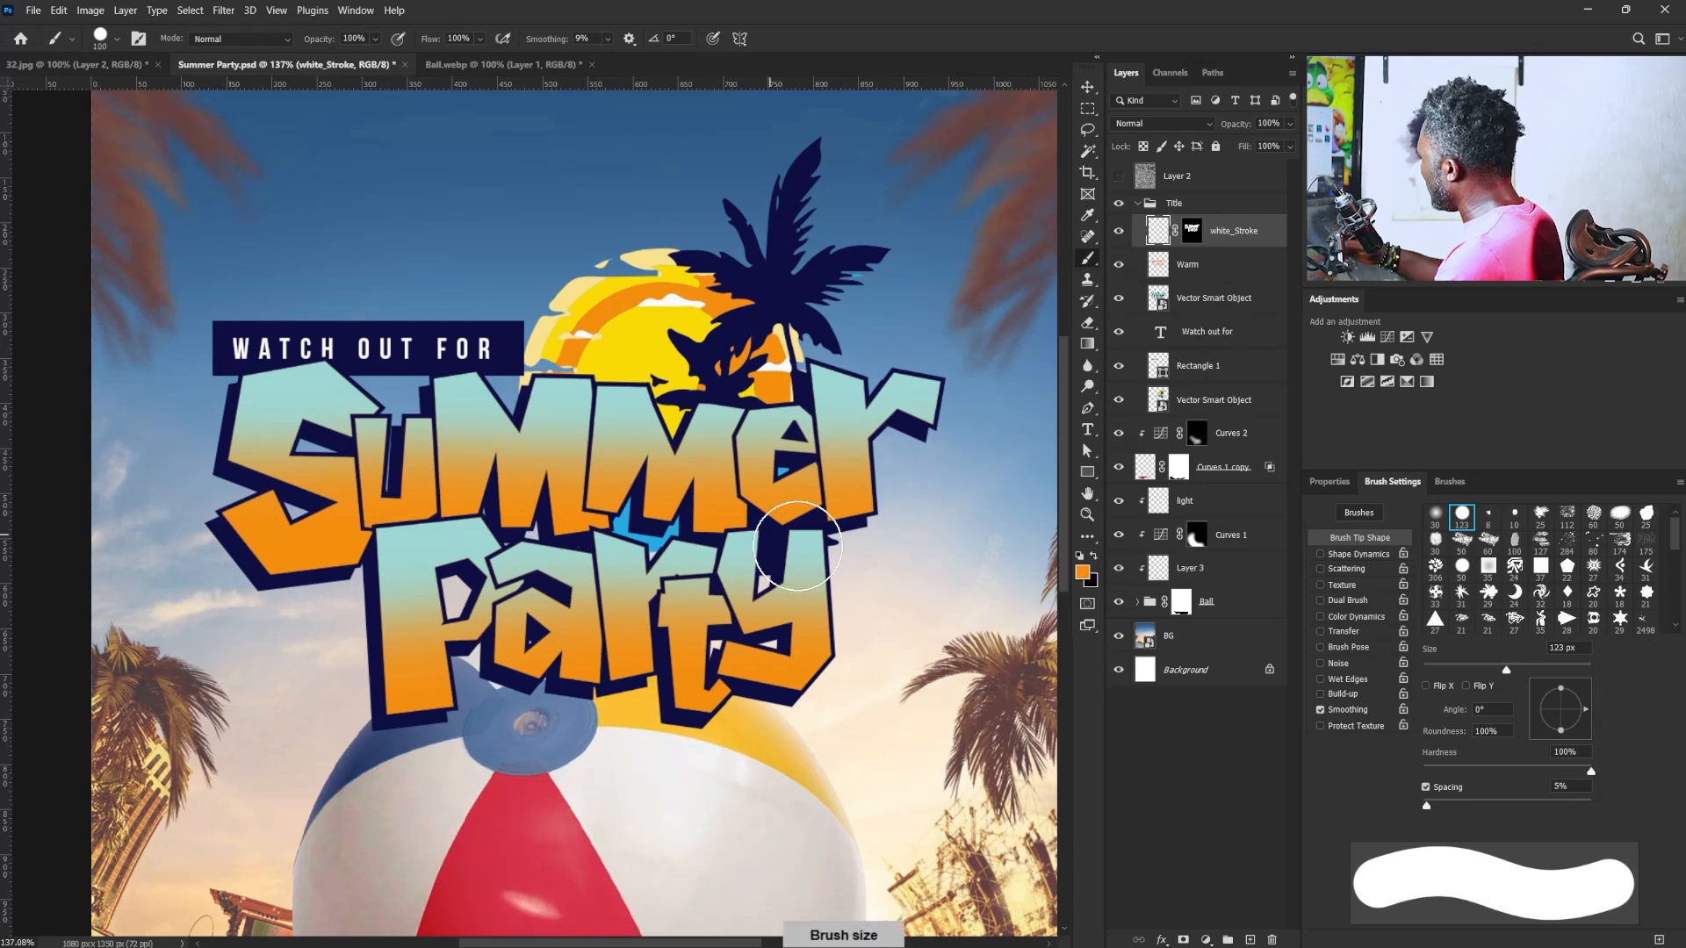
key(bracketleft)
key(bracketleft)
key(bracketleft)
key(bracketleft)
key(bracketleft)
key(bracketleft)
key(bracketleft)
key(bracketleft)
key(bracketleft)
key(bracketleft)
key(bracketleft)
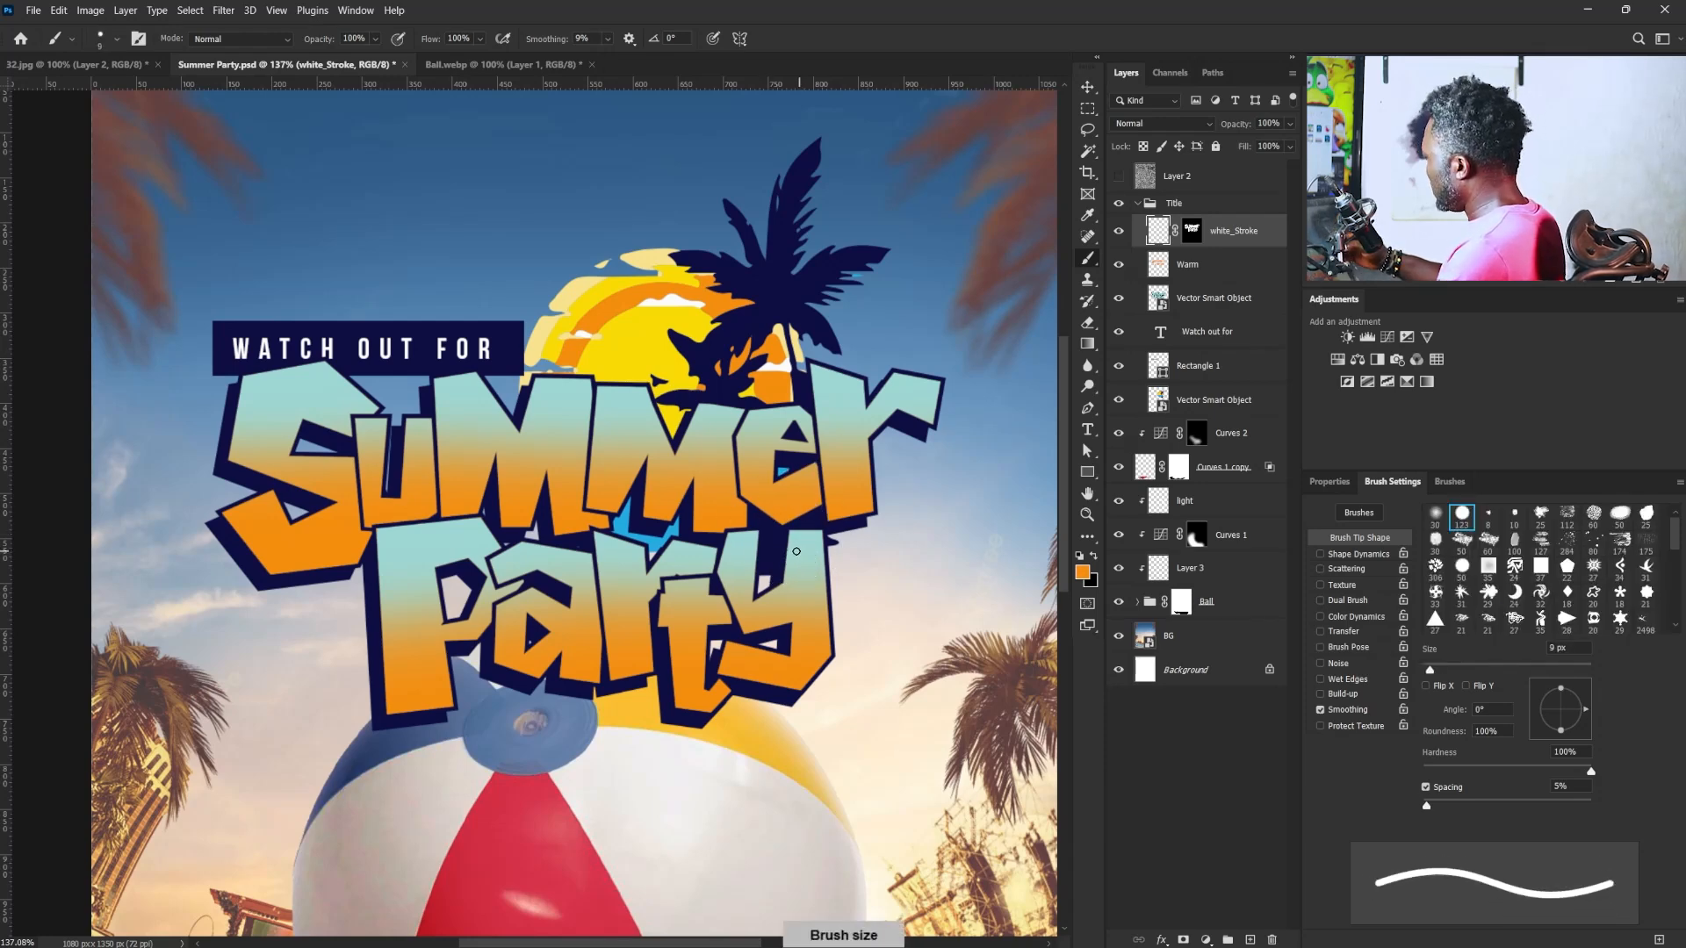
click(1081, 558)
click(1094, 559)
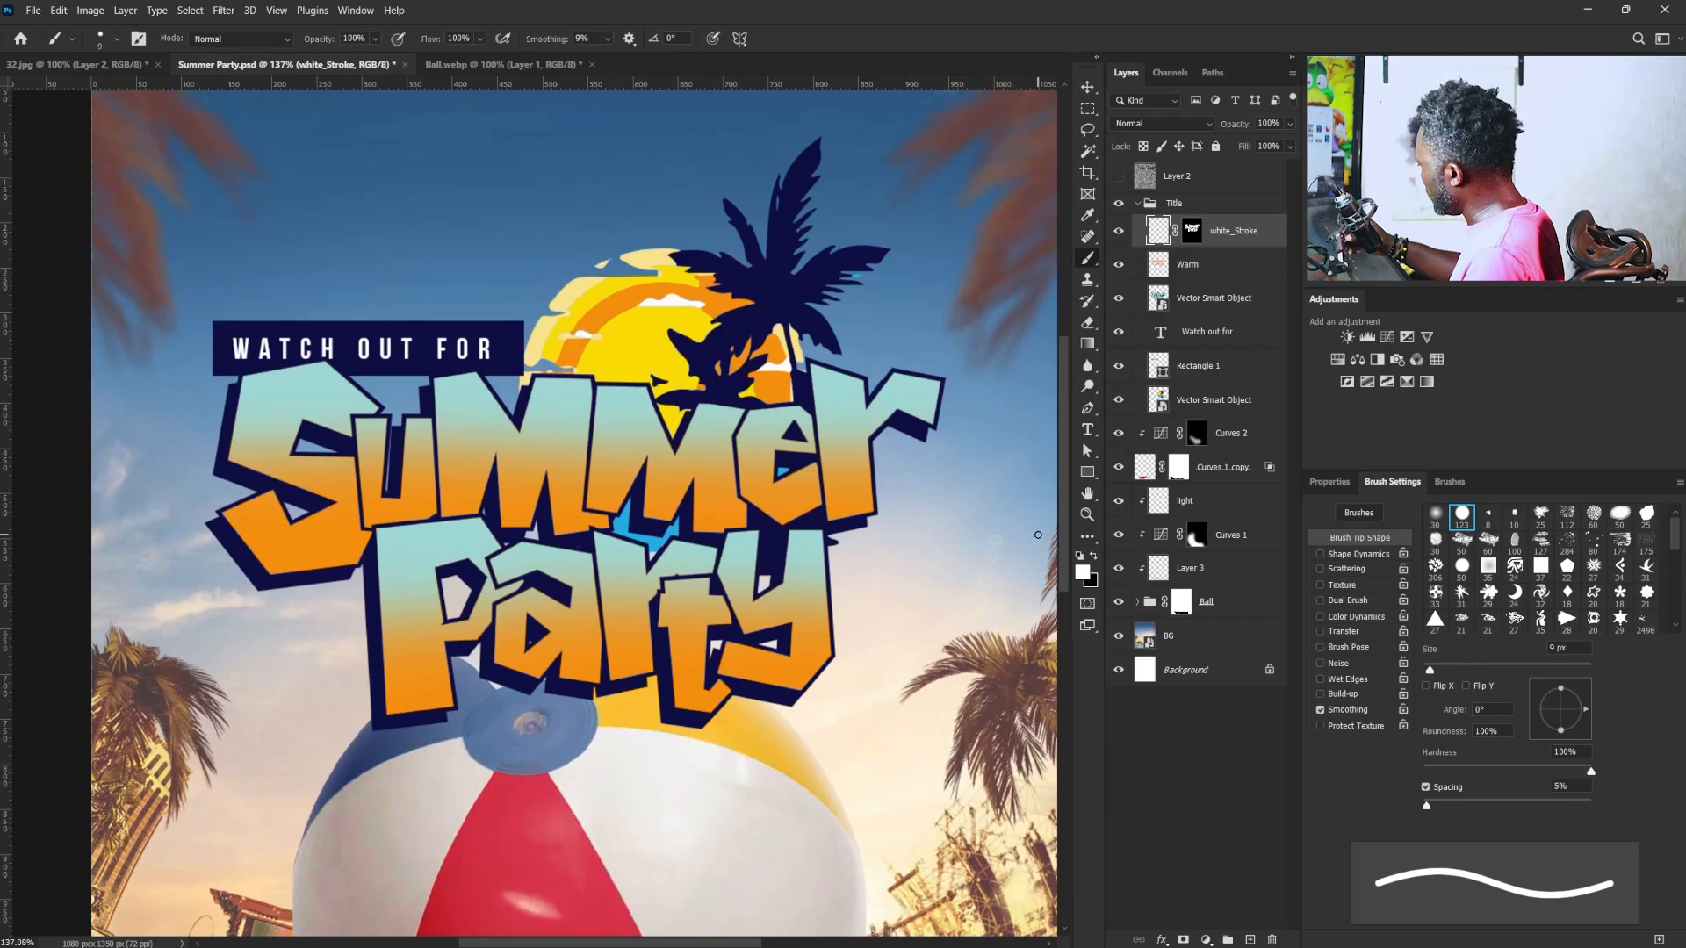
- Enable pen pressure for brush size and paint tapered white highlights along the lower edges of the "S" and the left edge of the "u"
drag(226, 456, 325, 500)
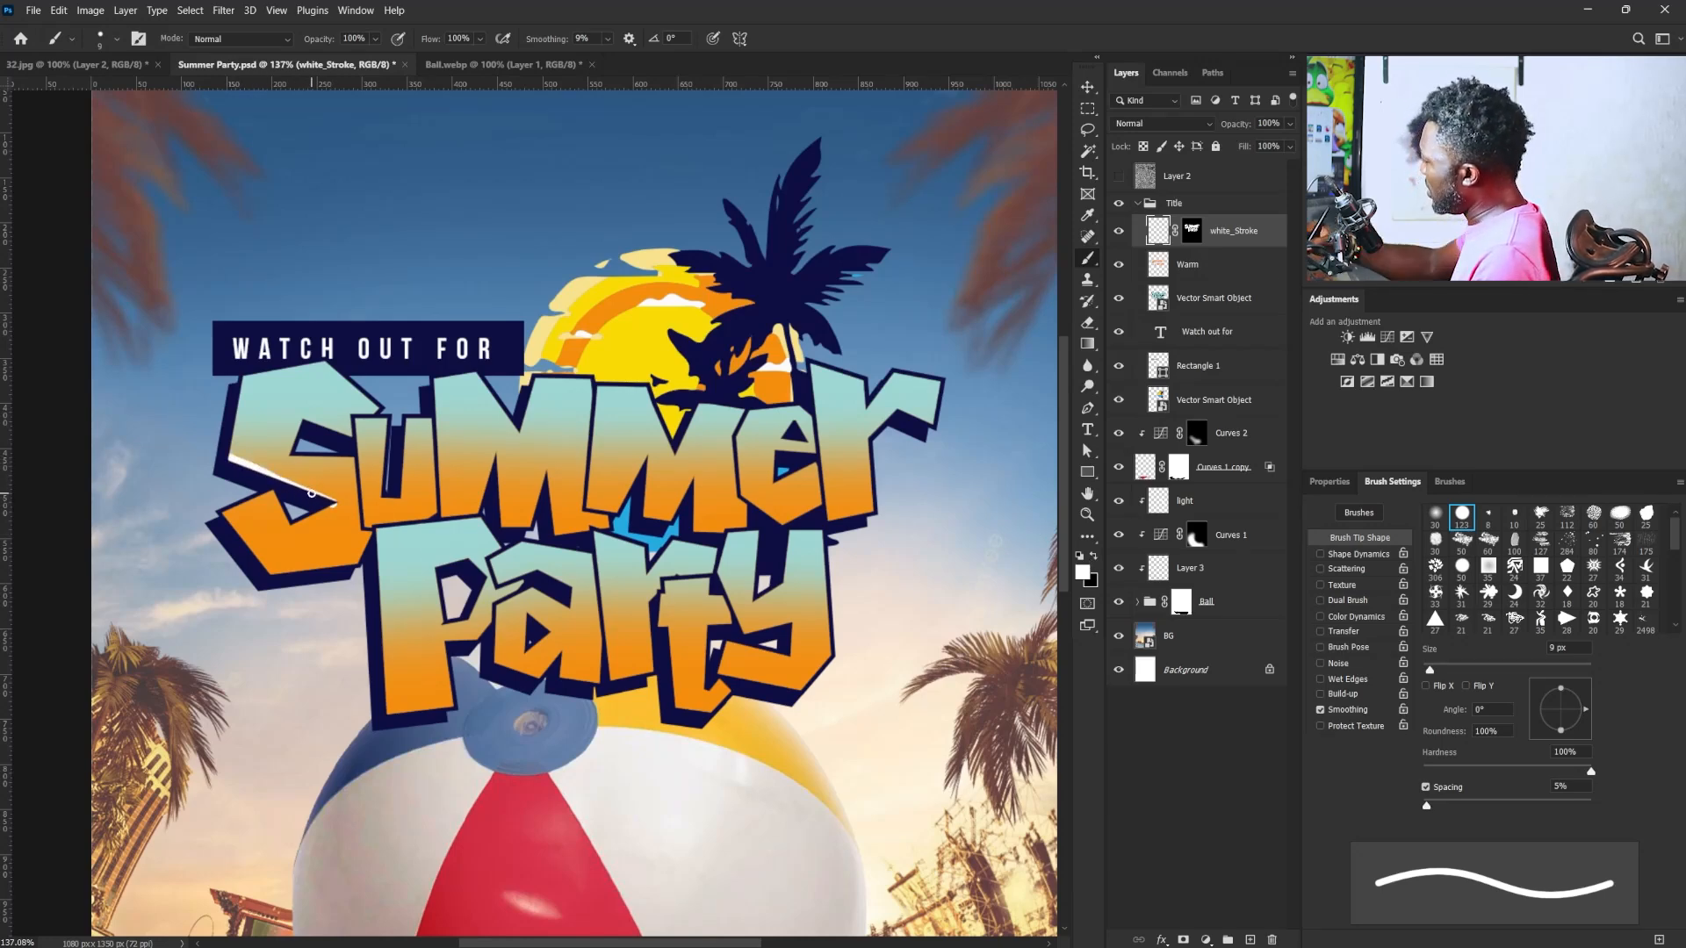
key(ctrl+z)
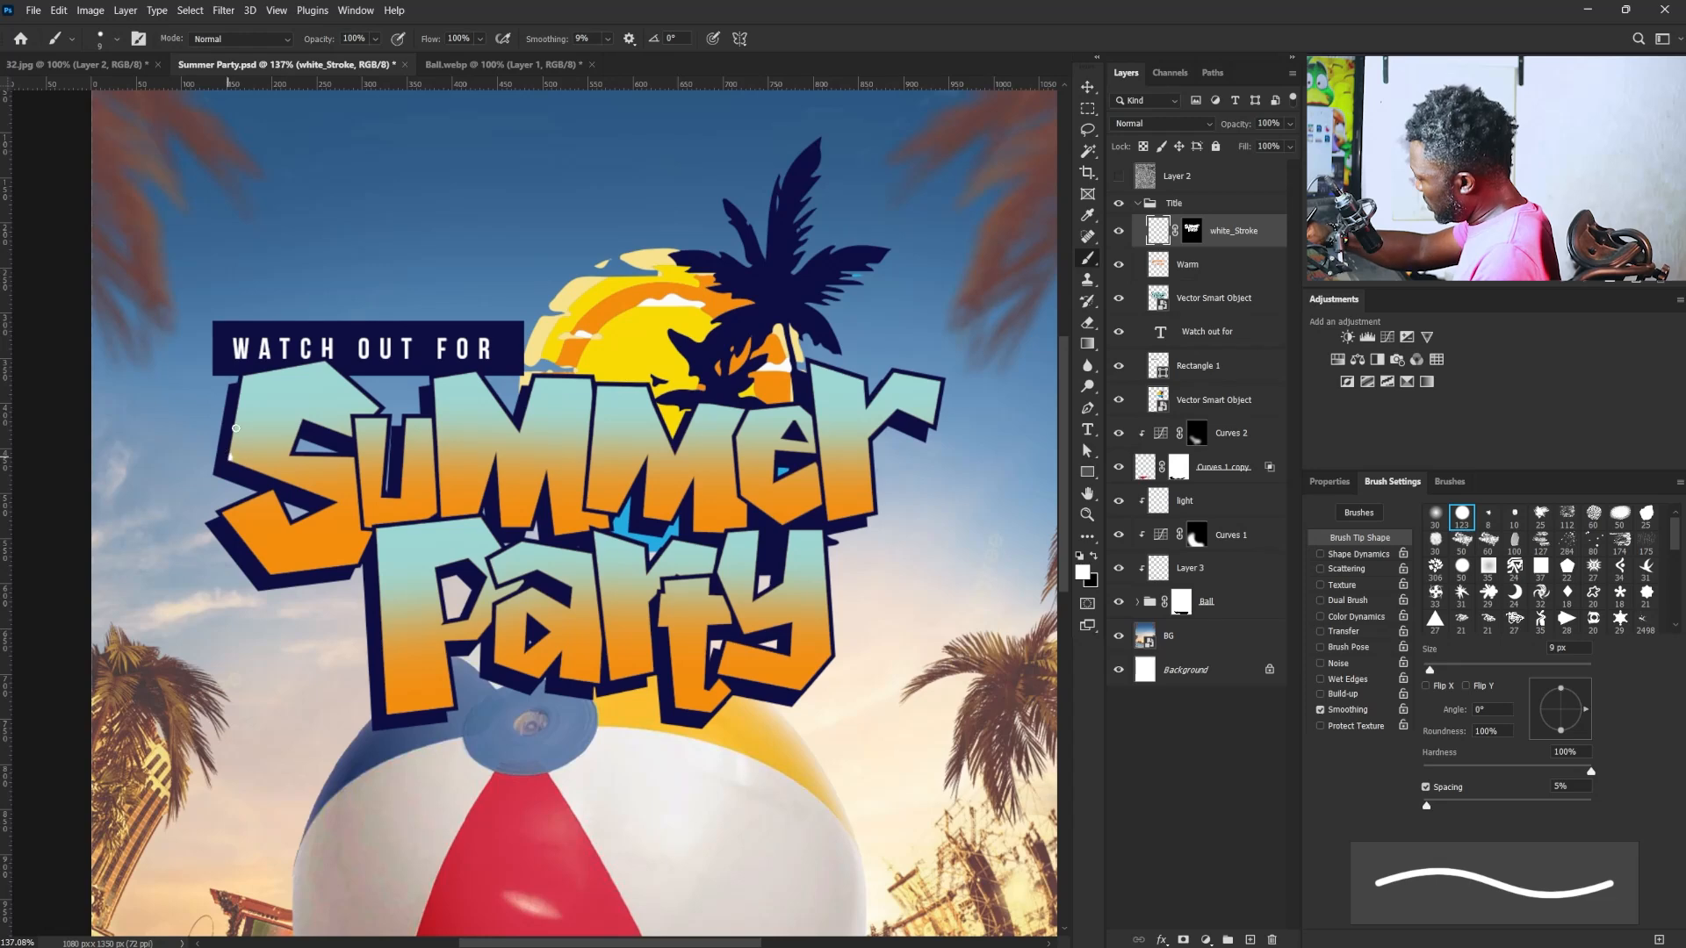
click(714, 38)
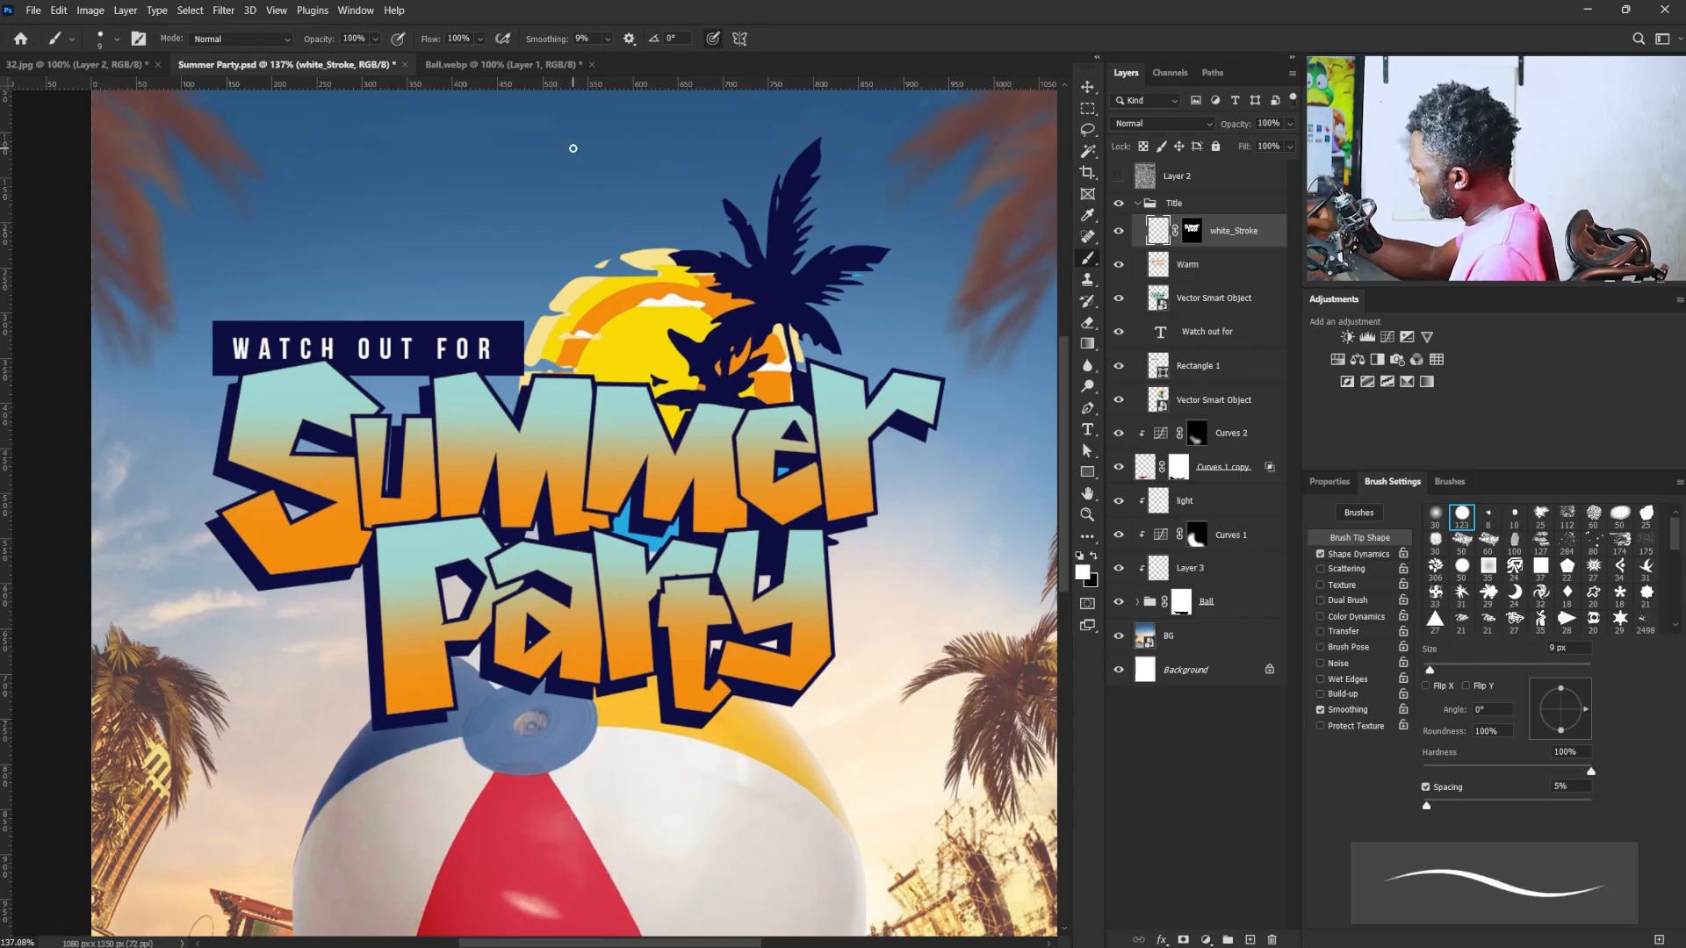
drag(245, 464, 336, 503)
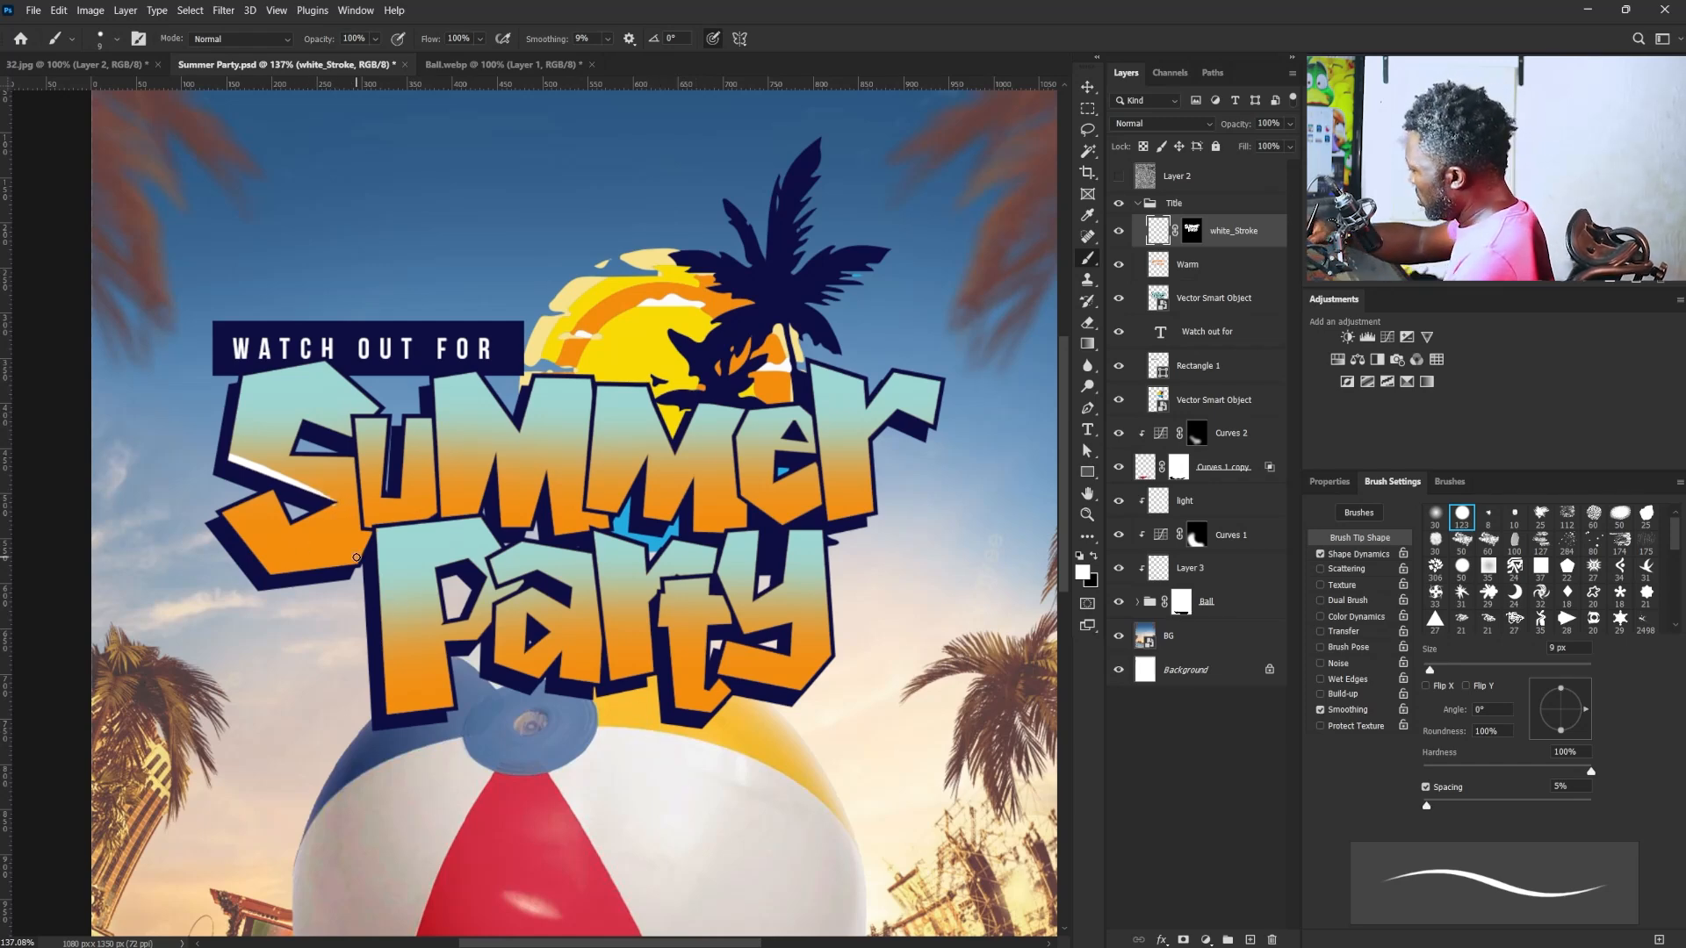
mouse_move(265, 572)
mouse_down()
mouse_move(359, 566)
mouse_move(291, 572)
mouse_move(362, 563)
mouse_up()
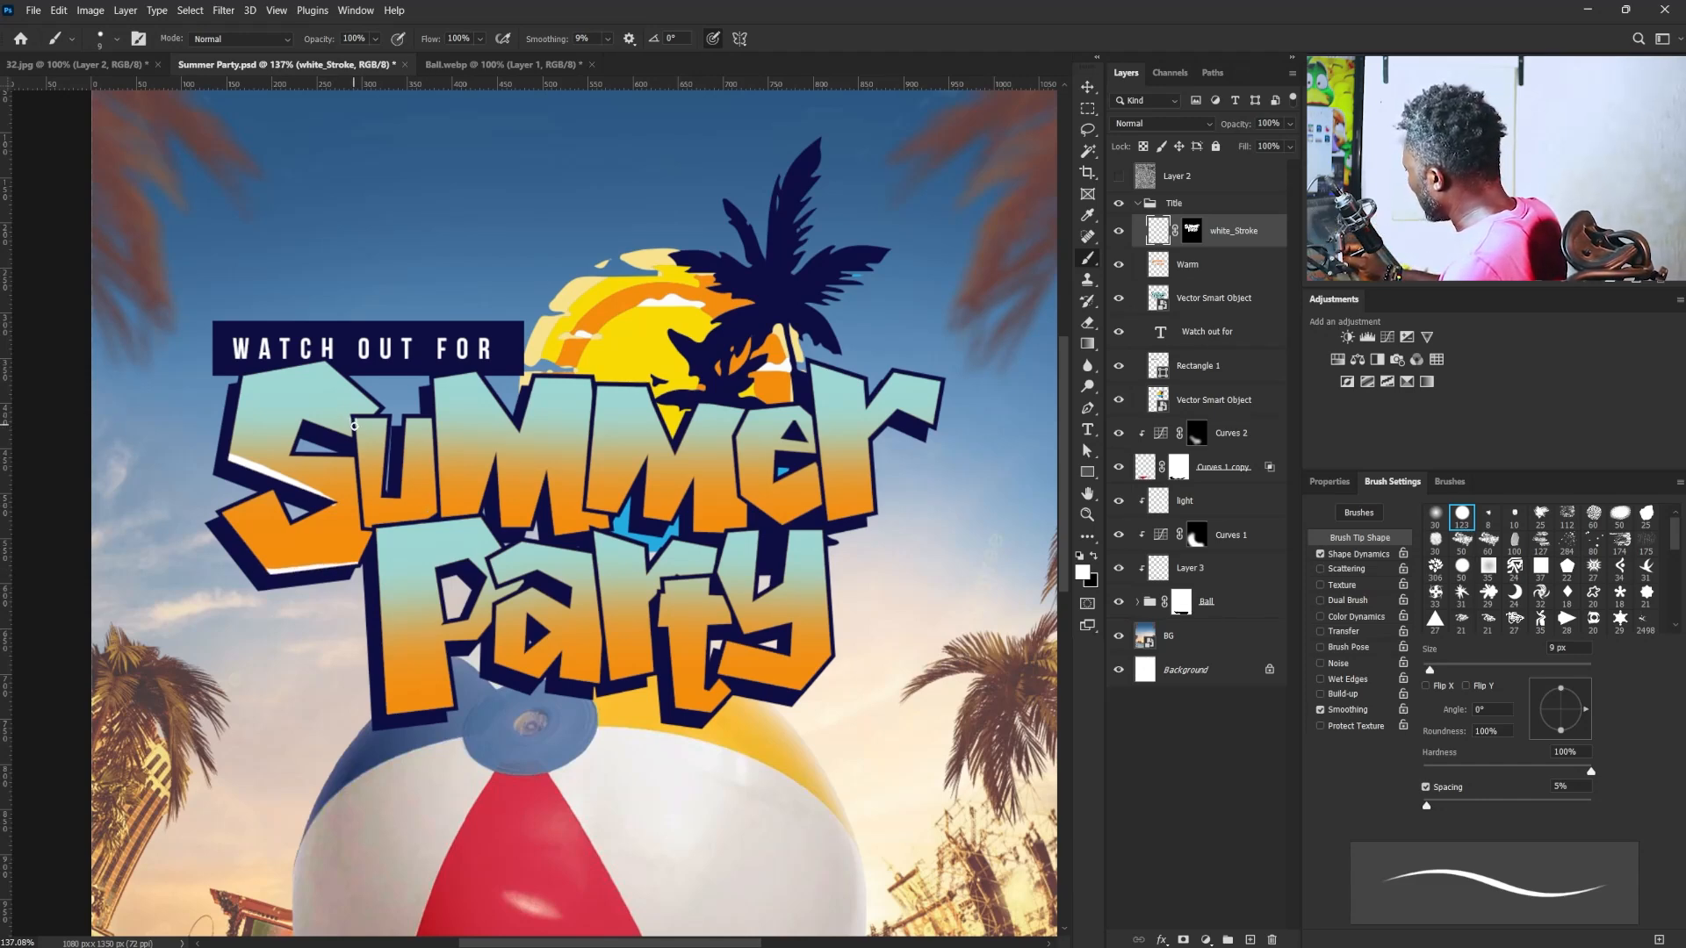
drag(355, 420, 362, 499)
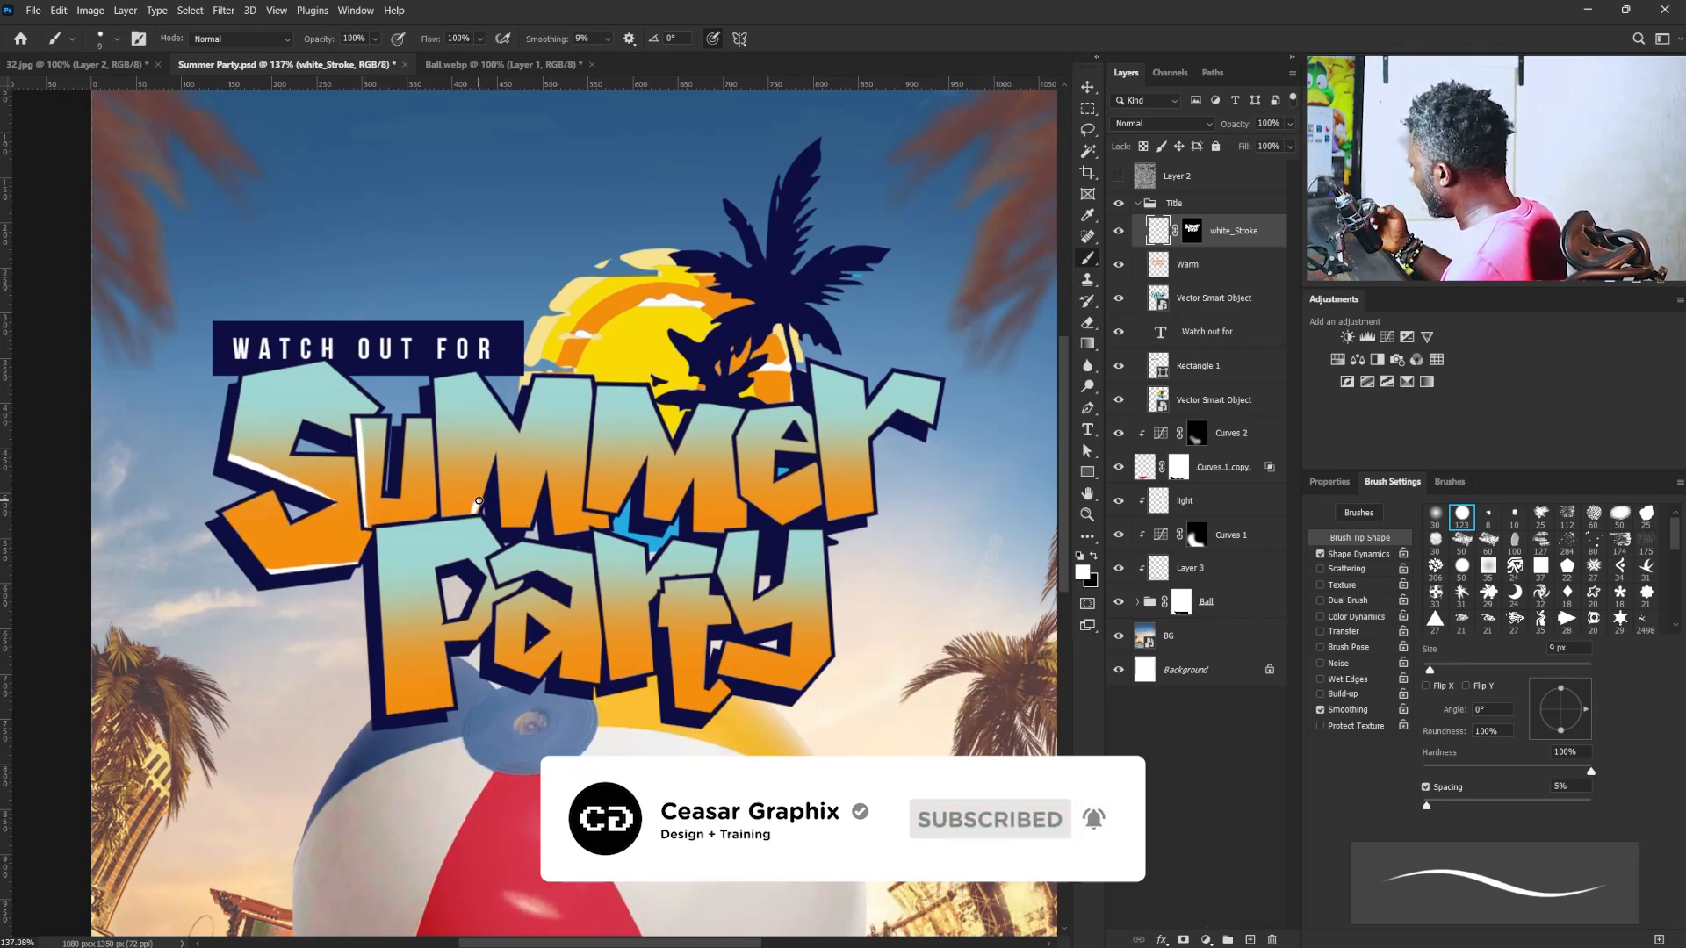
- Paint thin white highlights along the lower and inner edges of the two "M" letters in "Summer"
drag(476, 513, 493, 458)
key(ctrl+z)
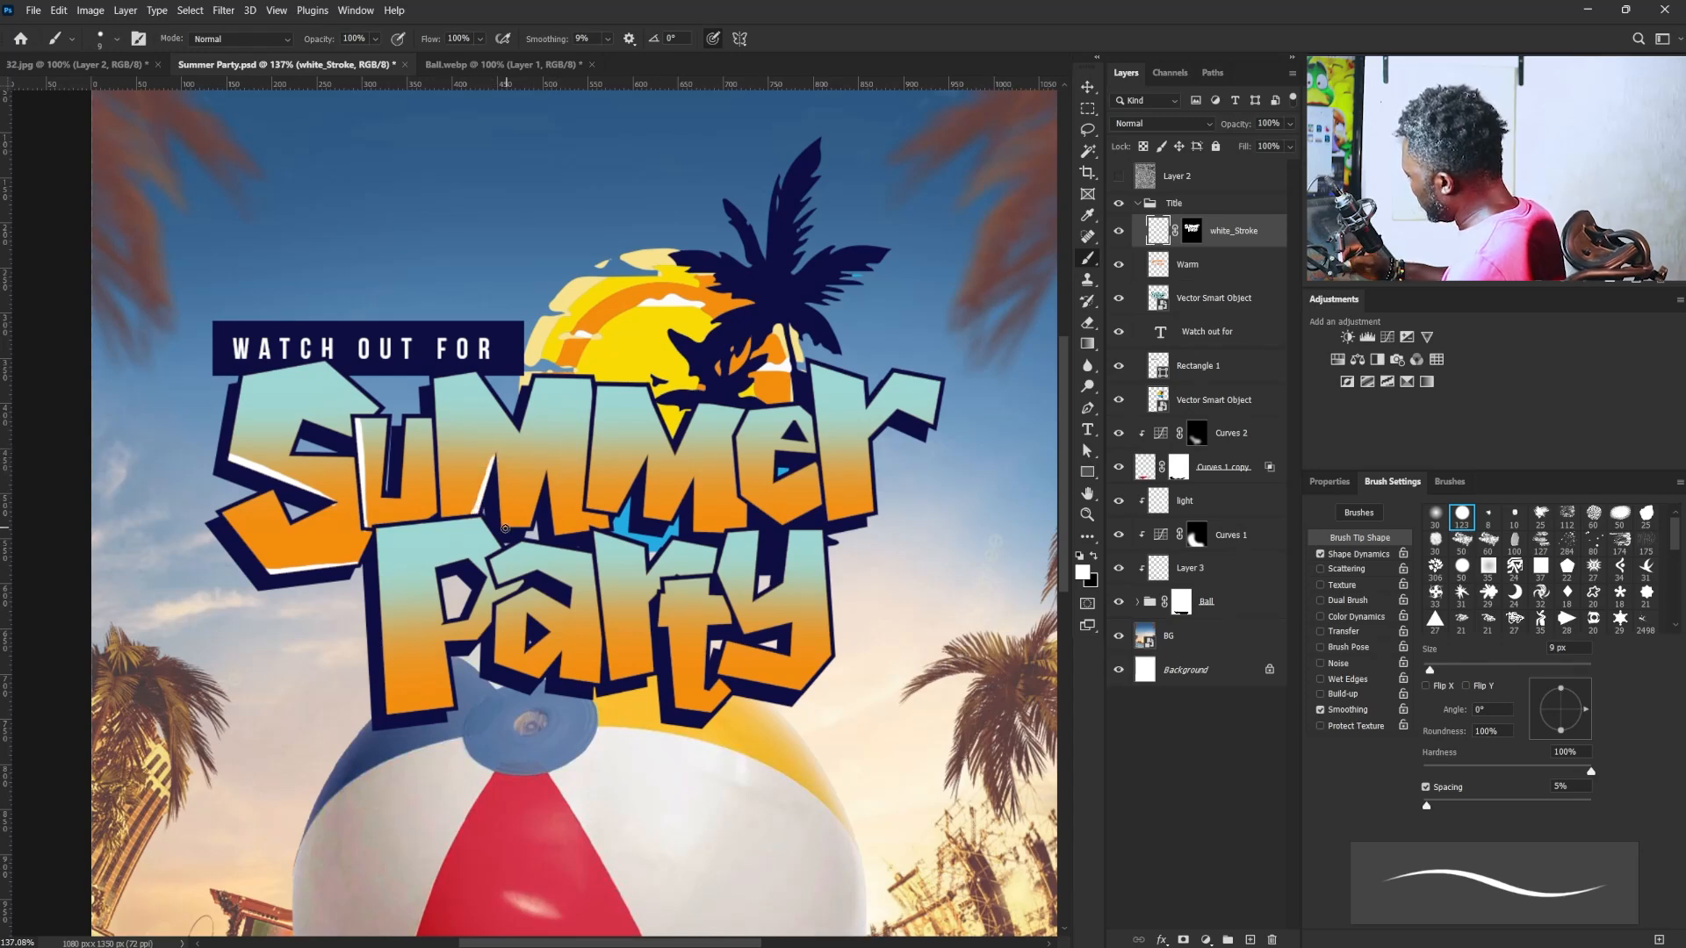
mouse_move(532, 518)
mouse_down()
mouse_move(543, 480)
mouse_move(580, 529)
mouse_move(610, 527)
mouse_move(643, 462)
mouse_move(672, 521)
mouse_up()
key(ctrl+z)
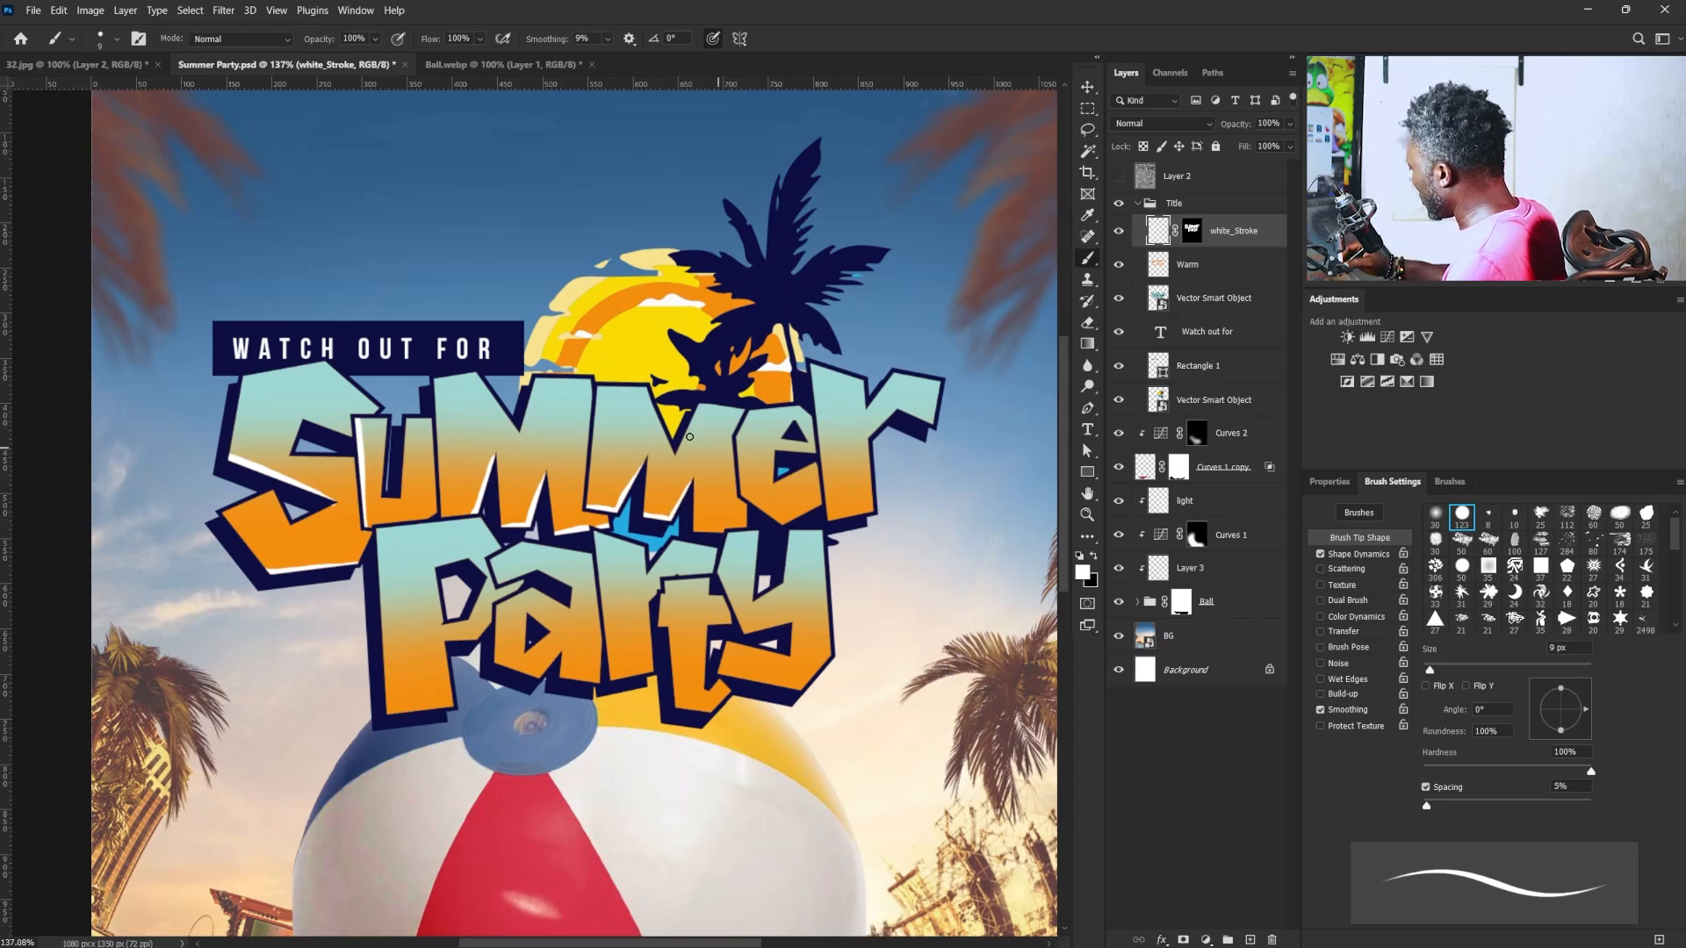
drag(644, 379, 675, 445)
key(ctrl+z)
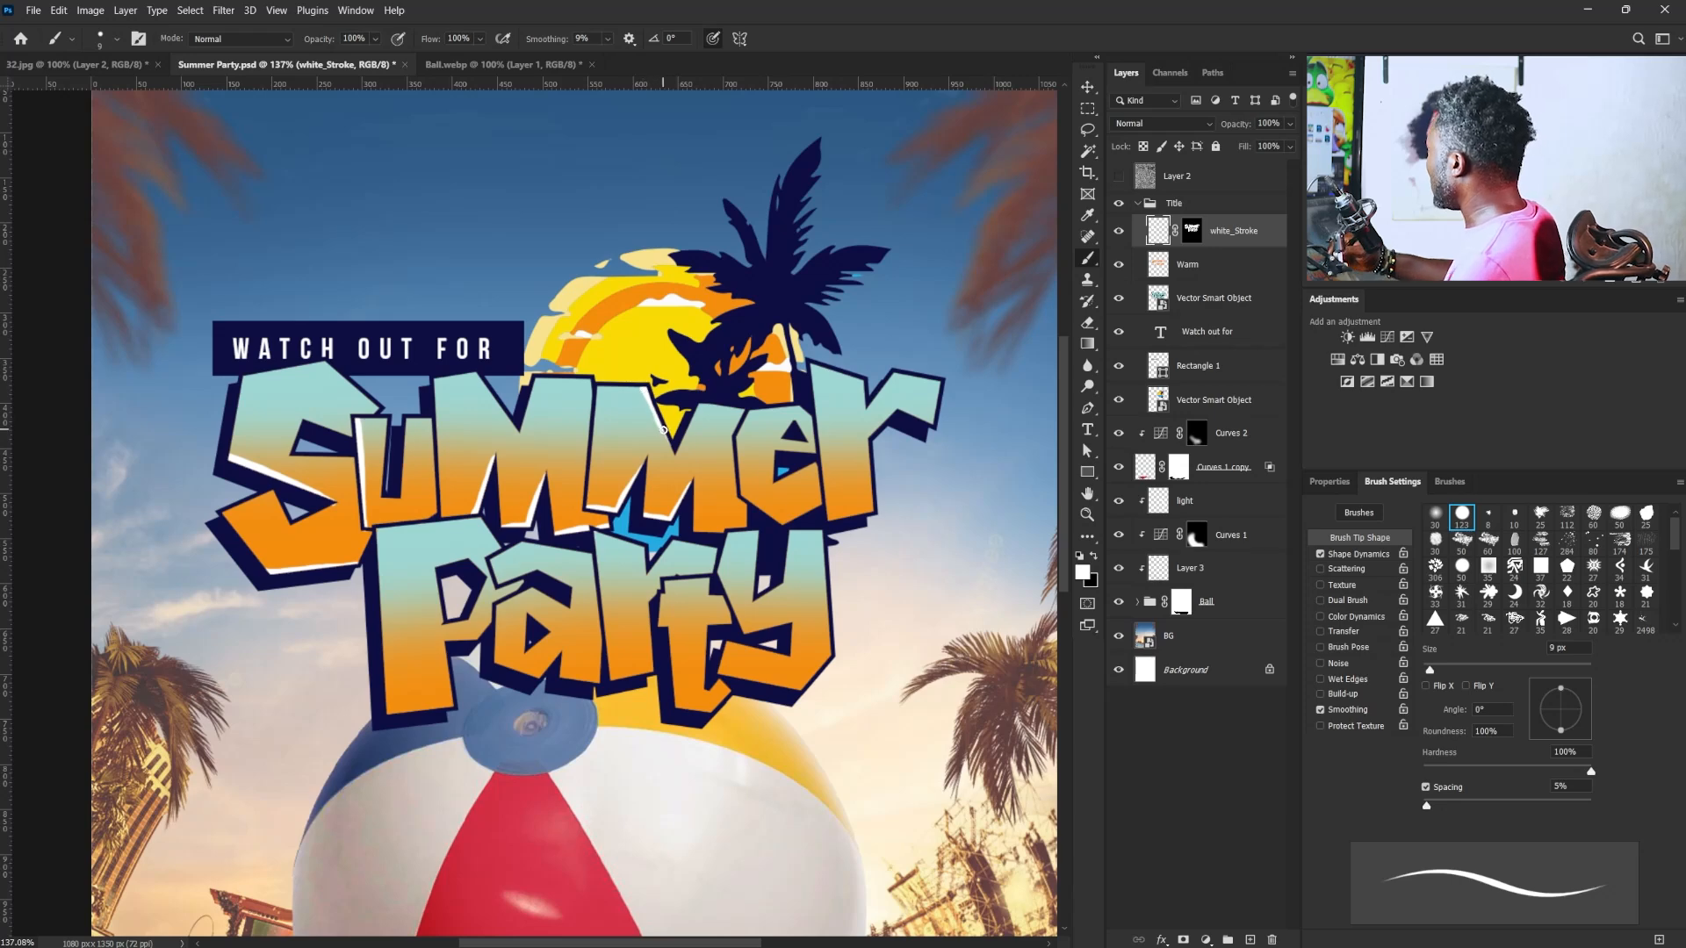
drag(471, 371, 521, 431)
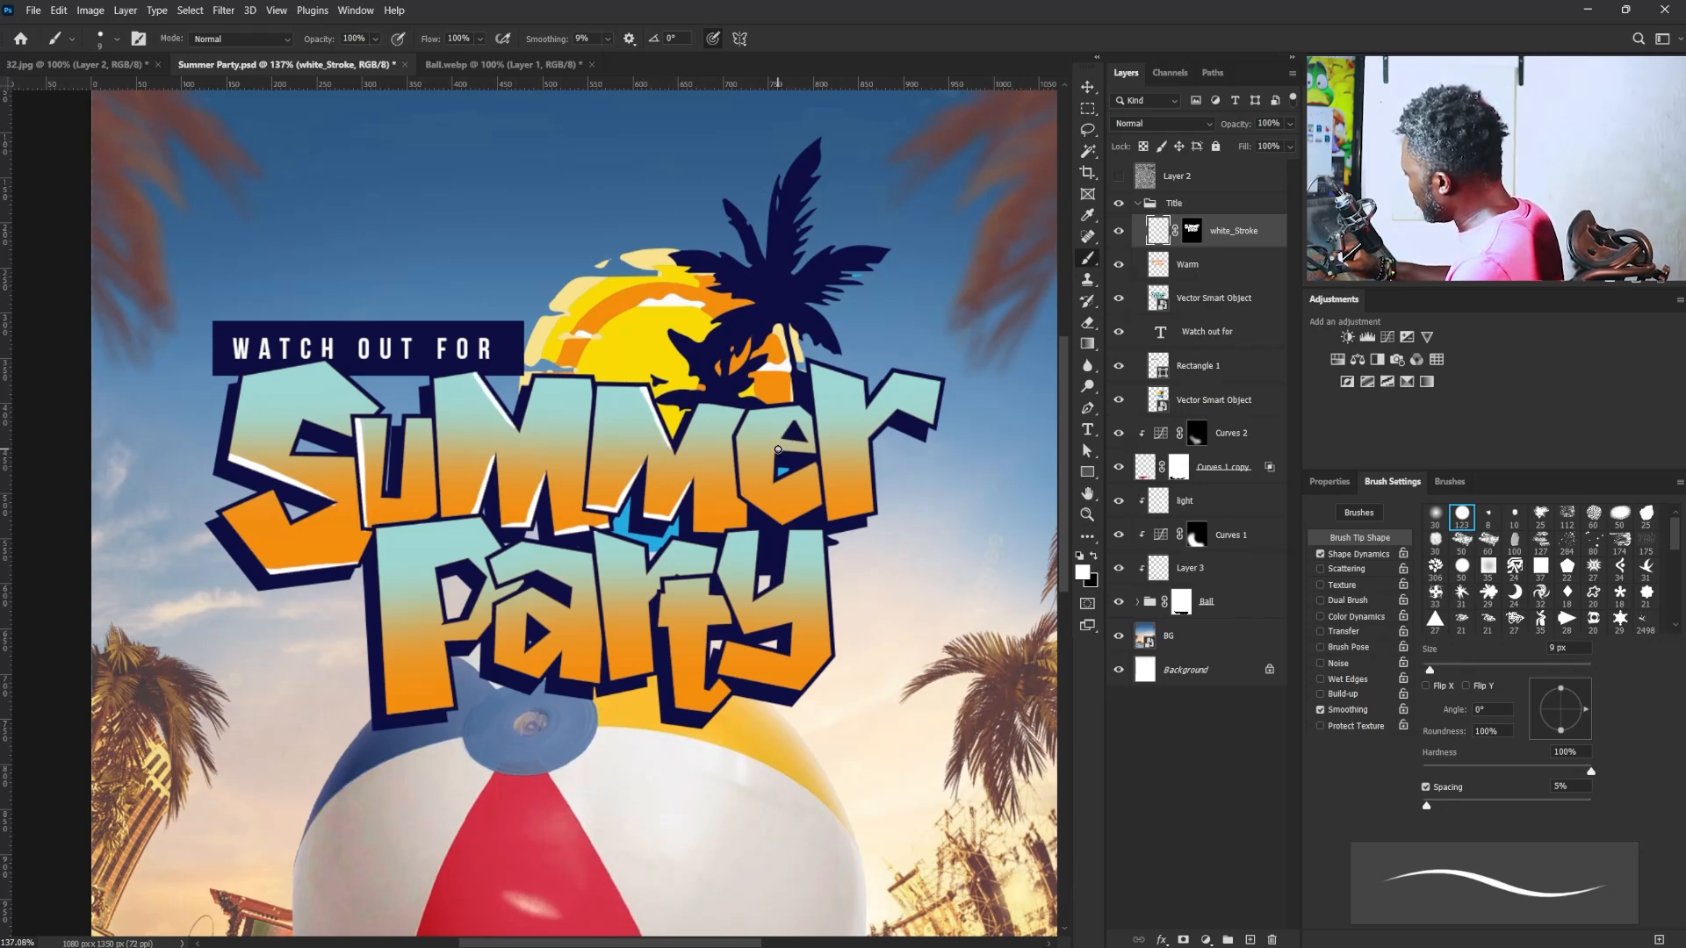
- Paint white highlights along the left edge of the "e" and the bottom of the "r" in "Summer"
mouse_move(777, 450)
mouse_down()
mouse_move(801, 508)
mouse_move(740, 494)
mouse_move(782, 524)
mouse_up()
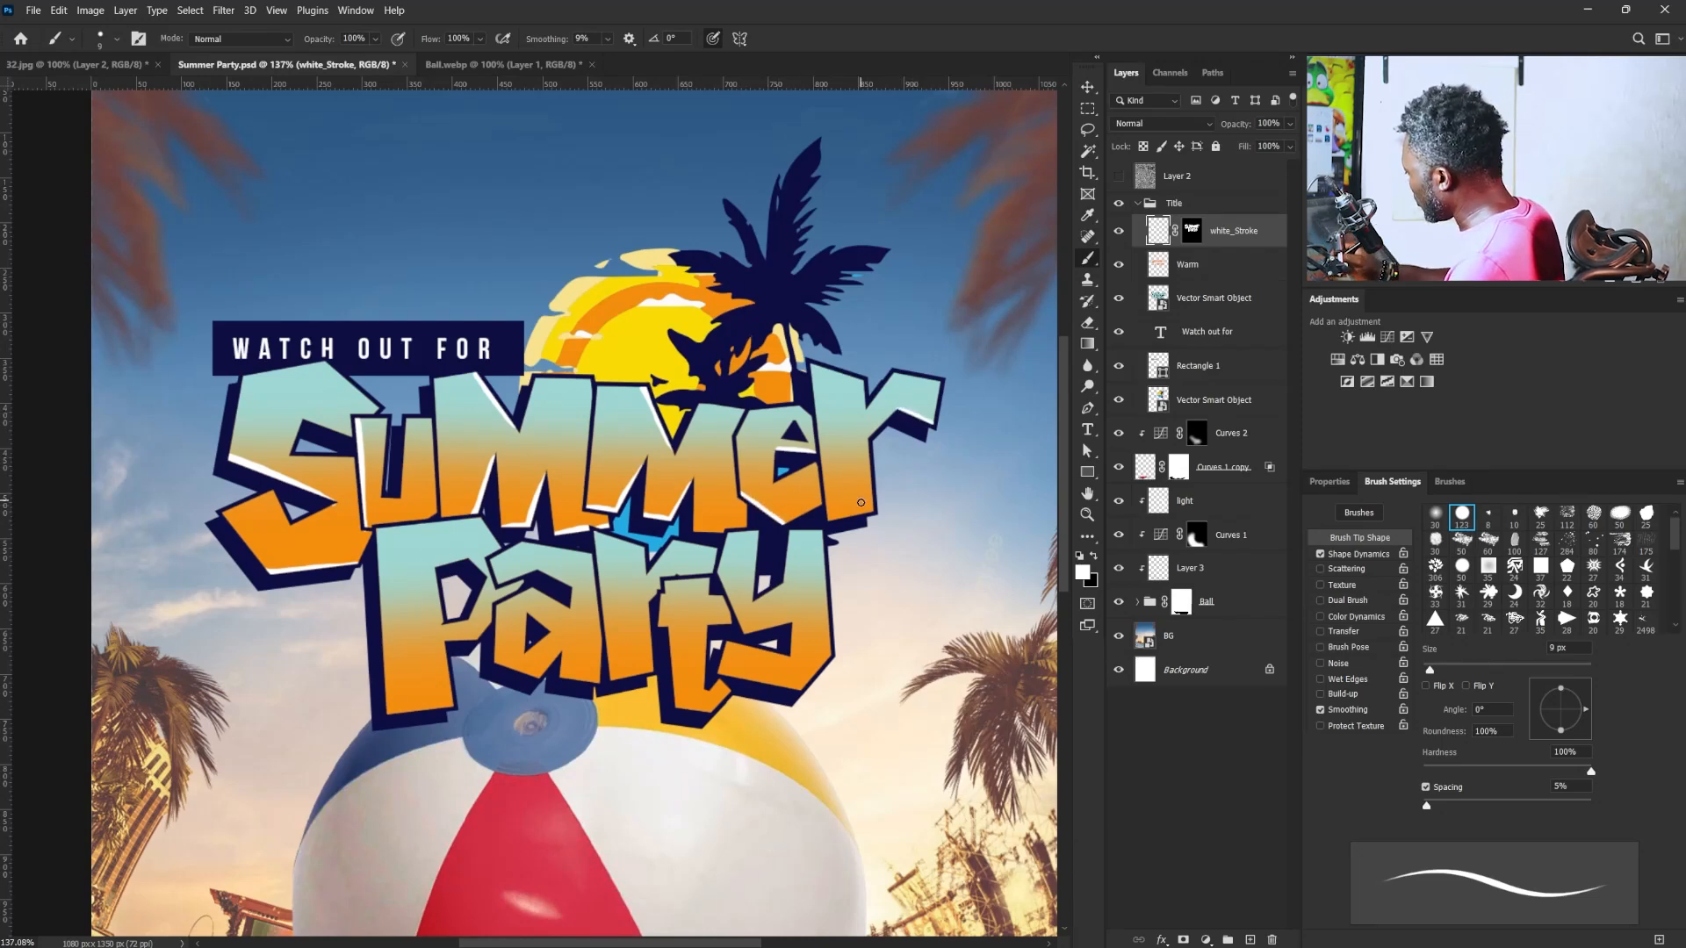
drag(843, 516, 869, 510)
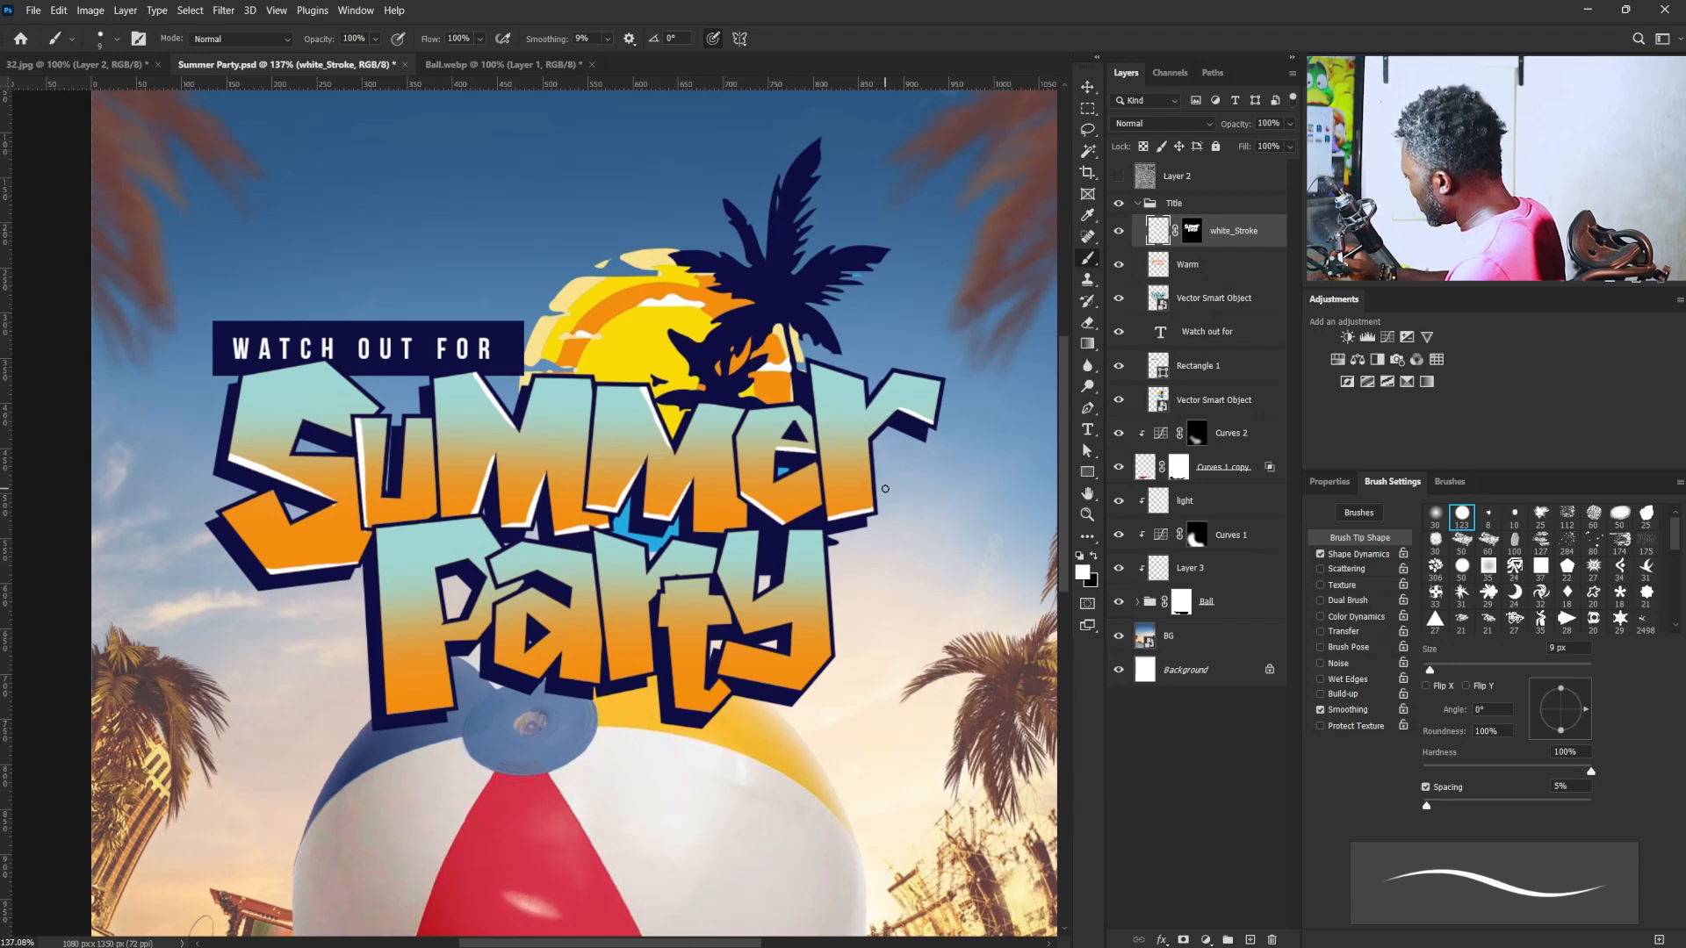
key(ctrl+z)
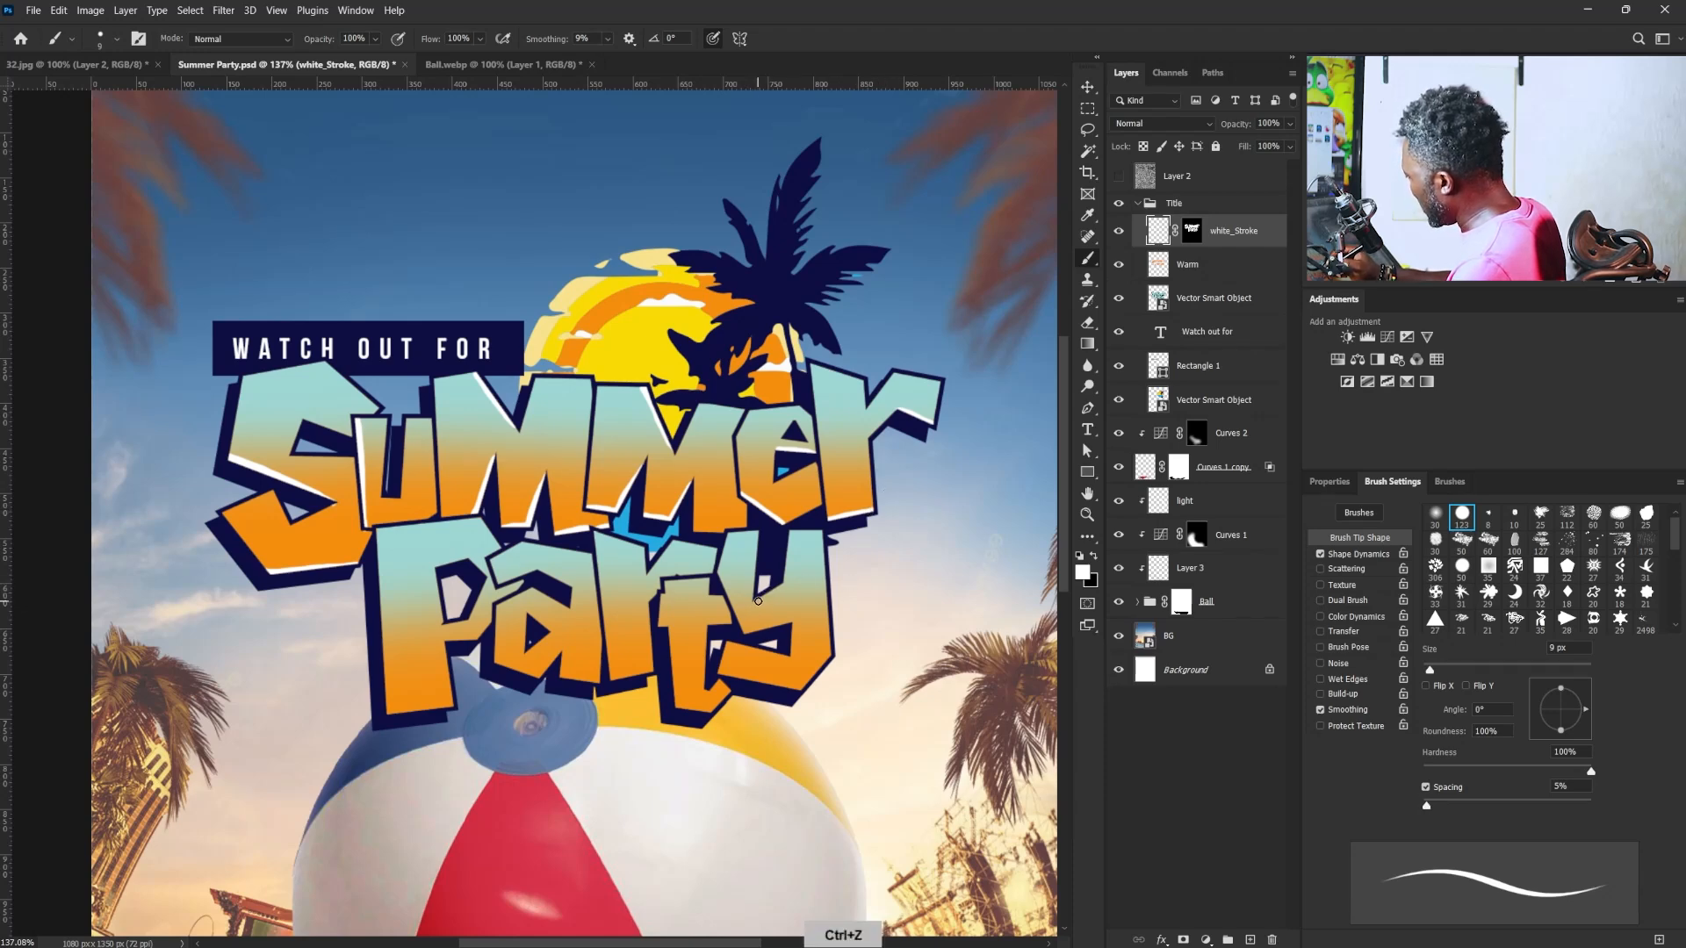
- Paint white highlights on the edges of the "y" and "t" in "Party", redoing unsatisfactory strokes
drag(754, 602, 790, 576)
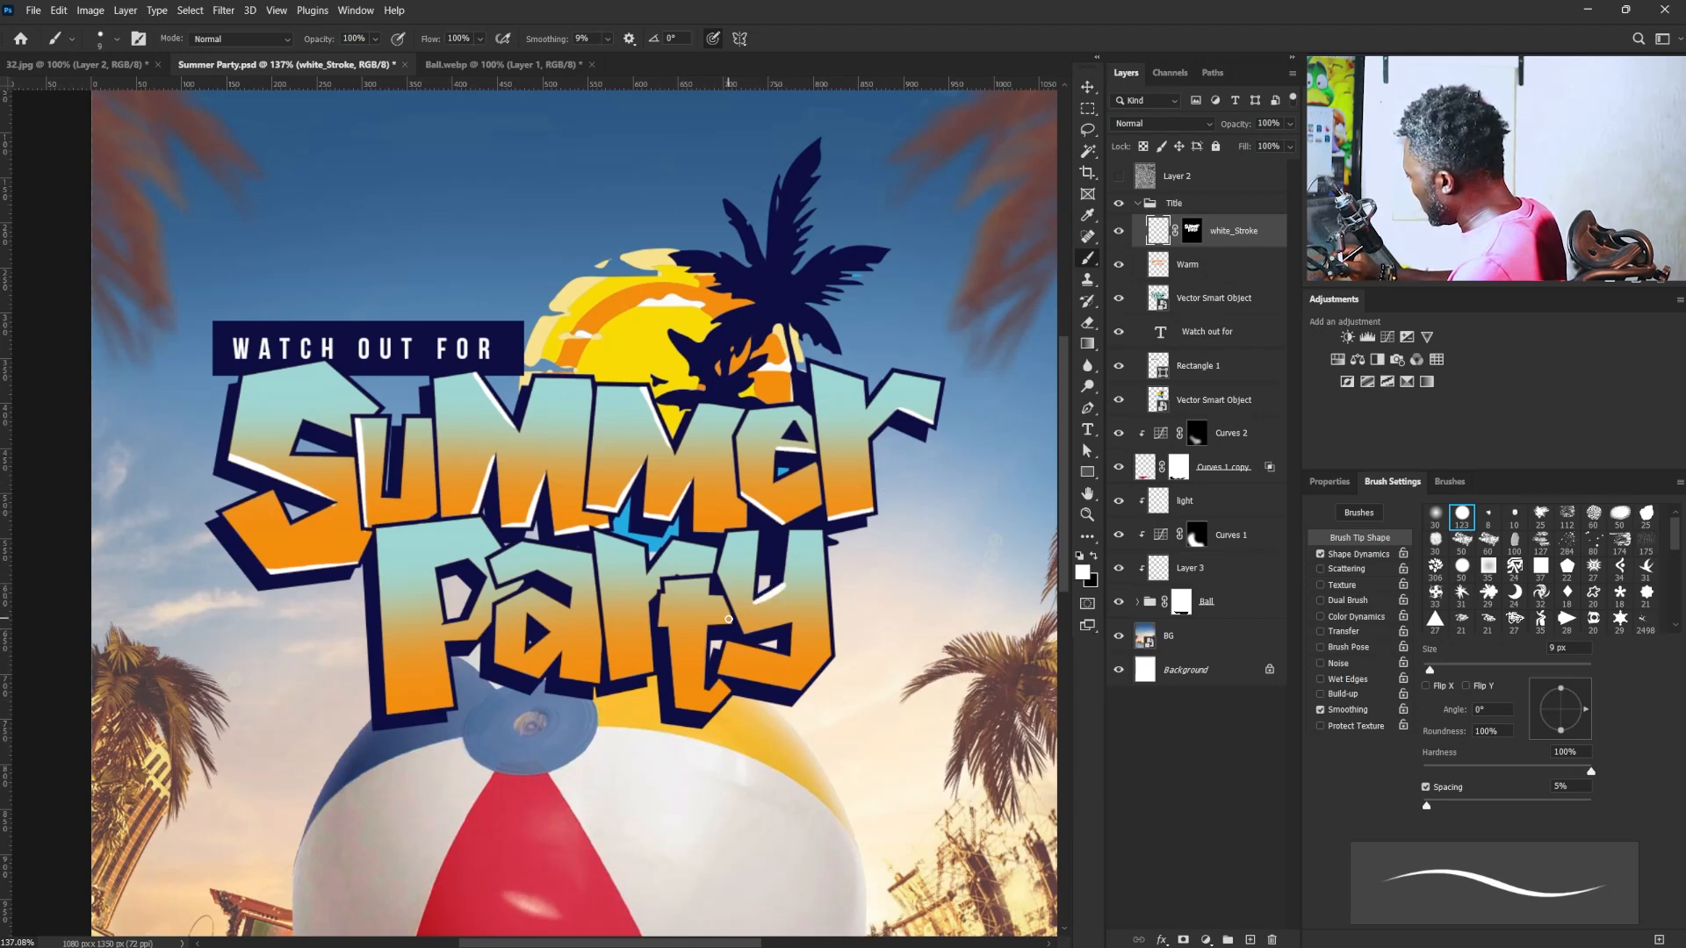
drag(730, 622, 705, 625)
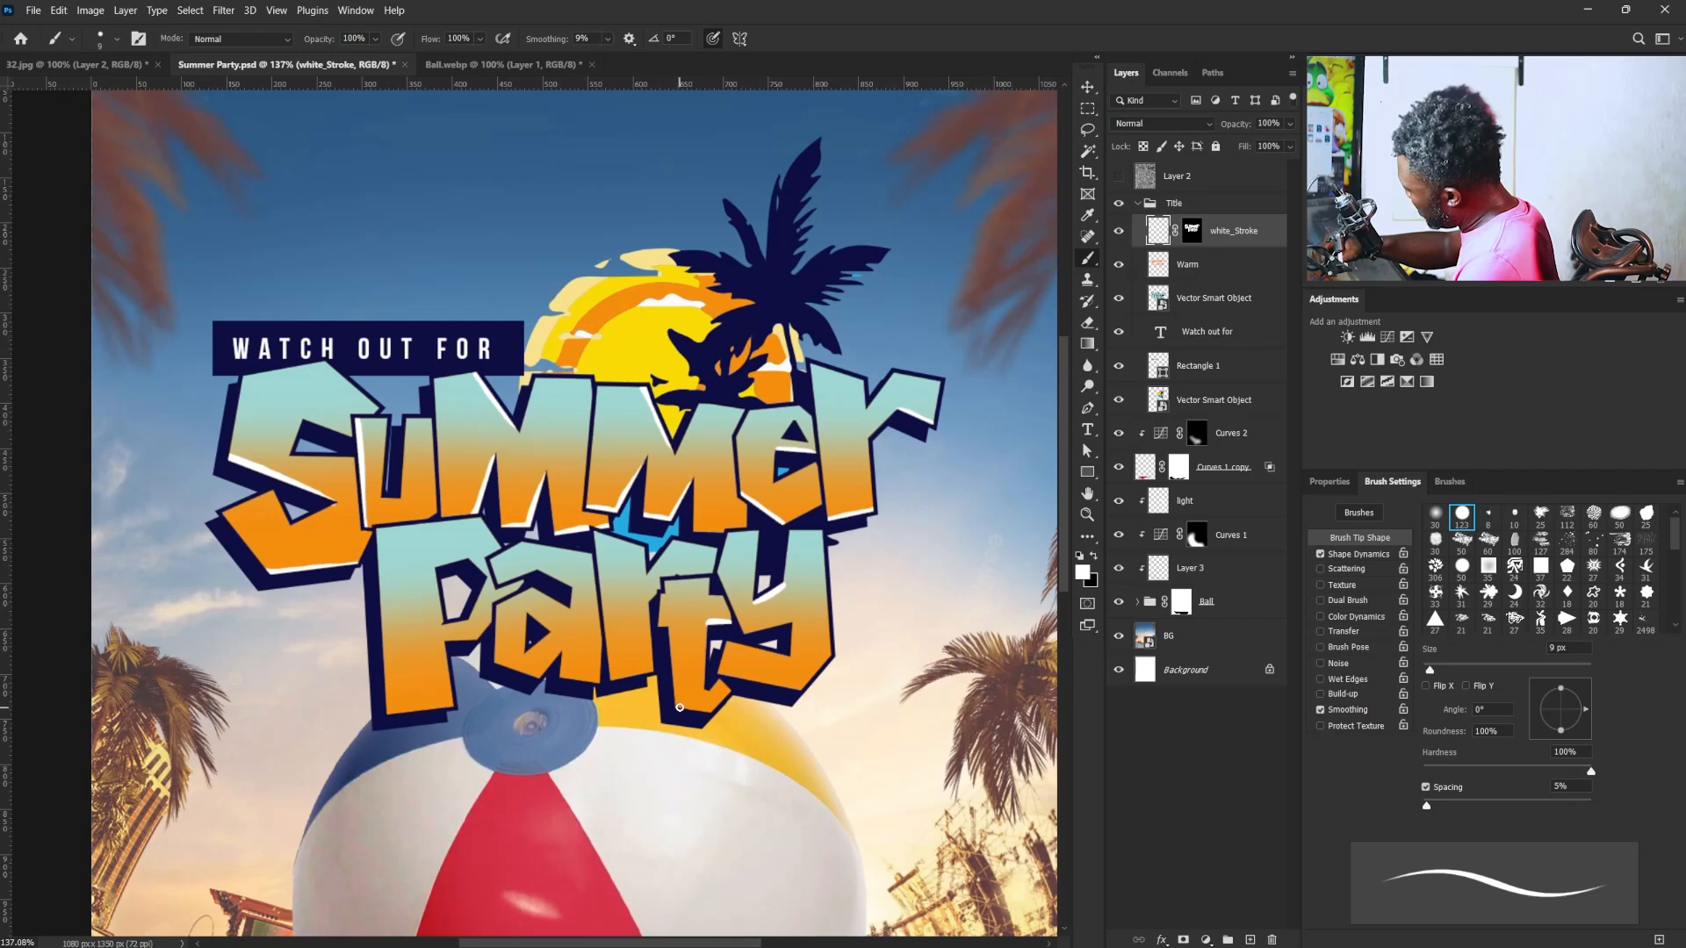
key(ctrl+z)
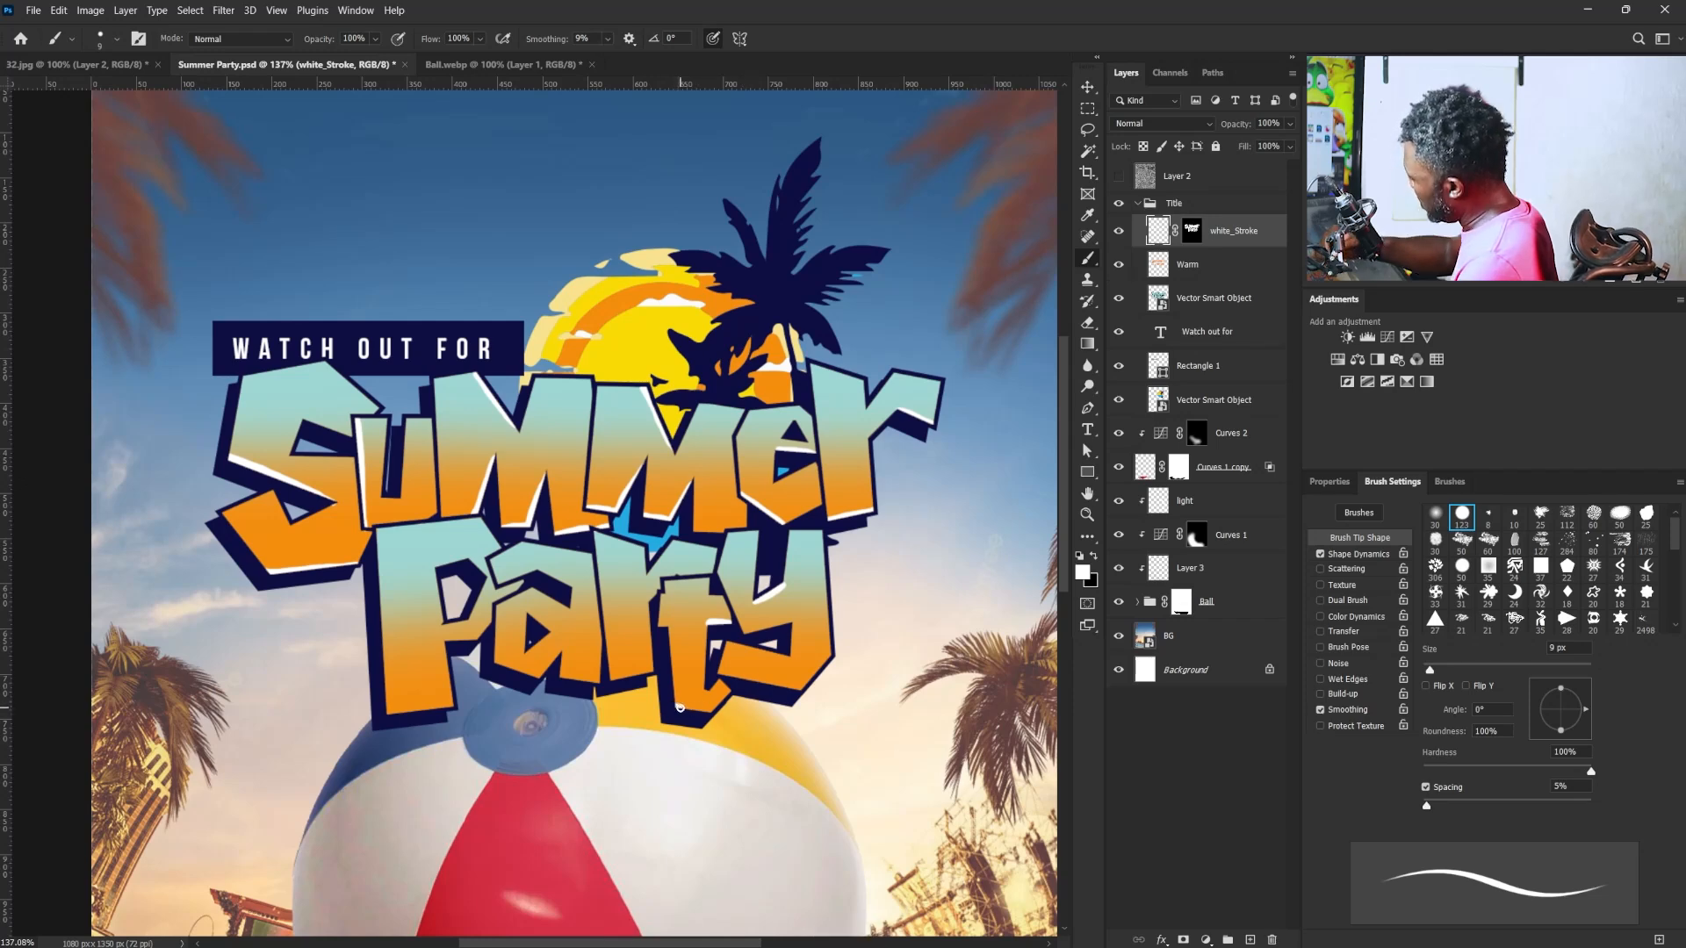
drag(680, 708, 709, 713)
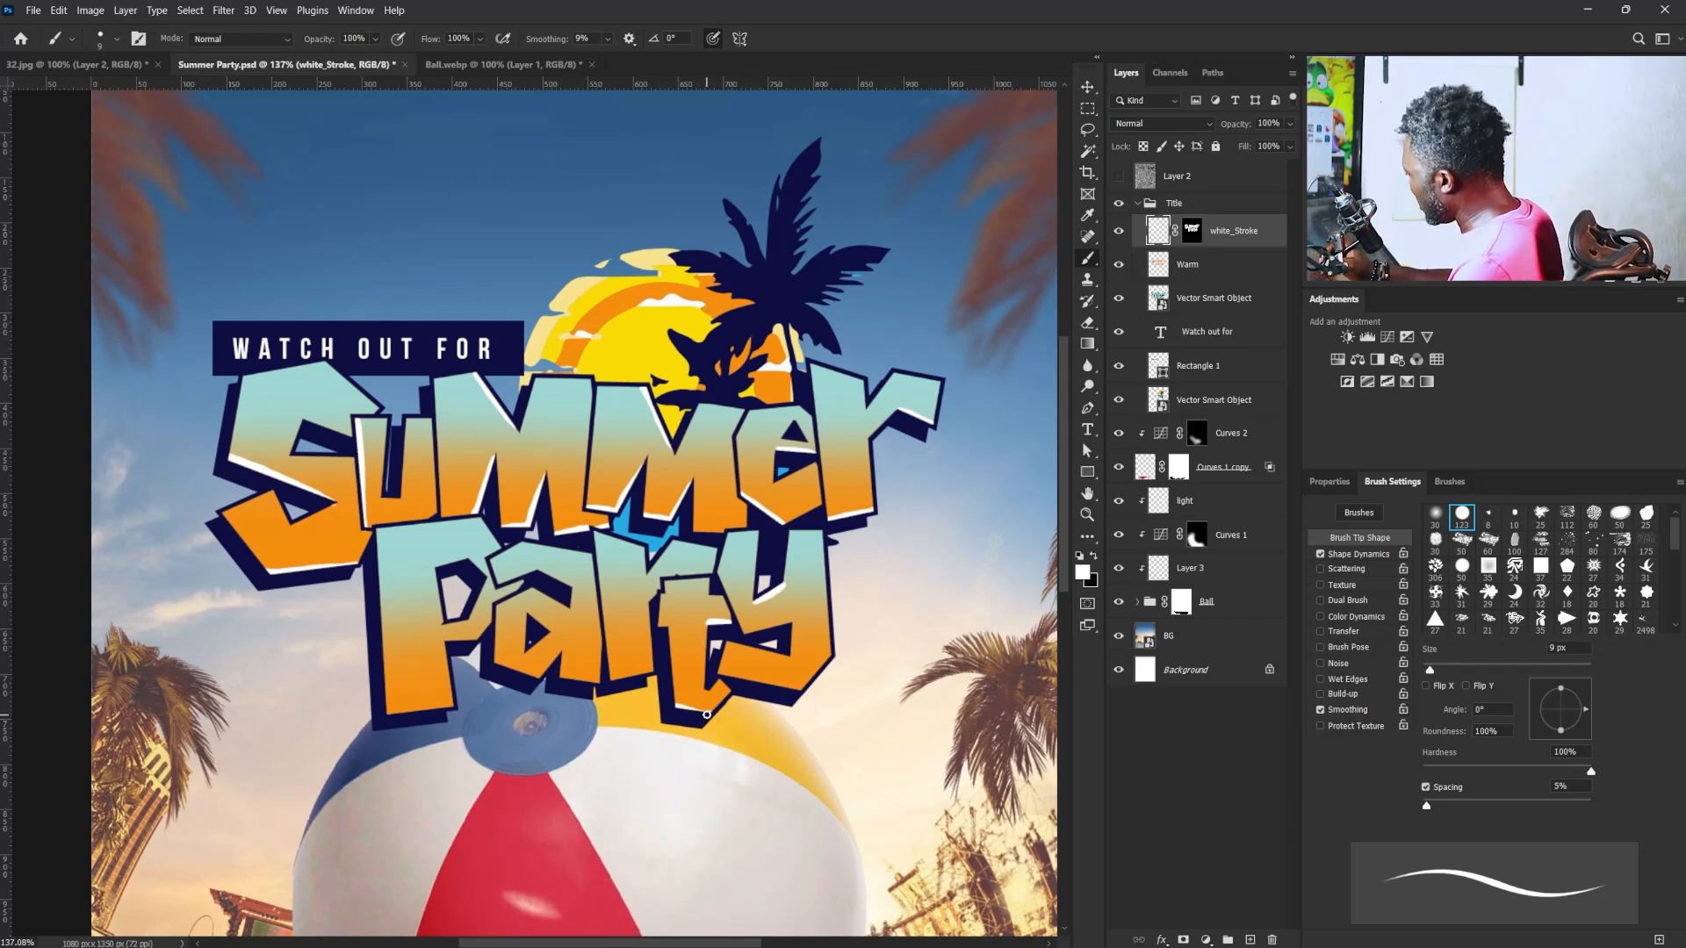
key(ctrl+z)
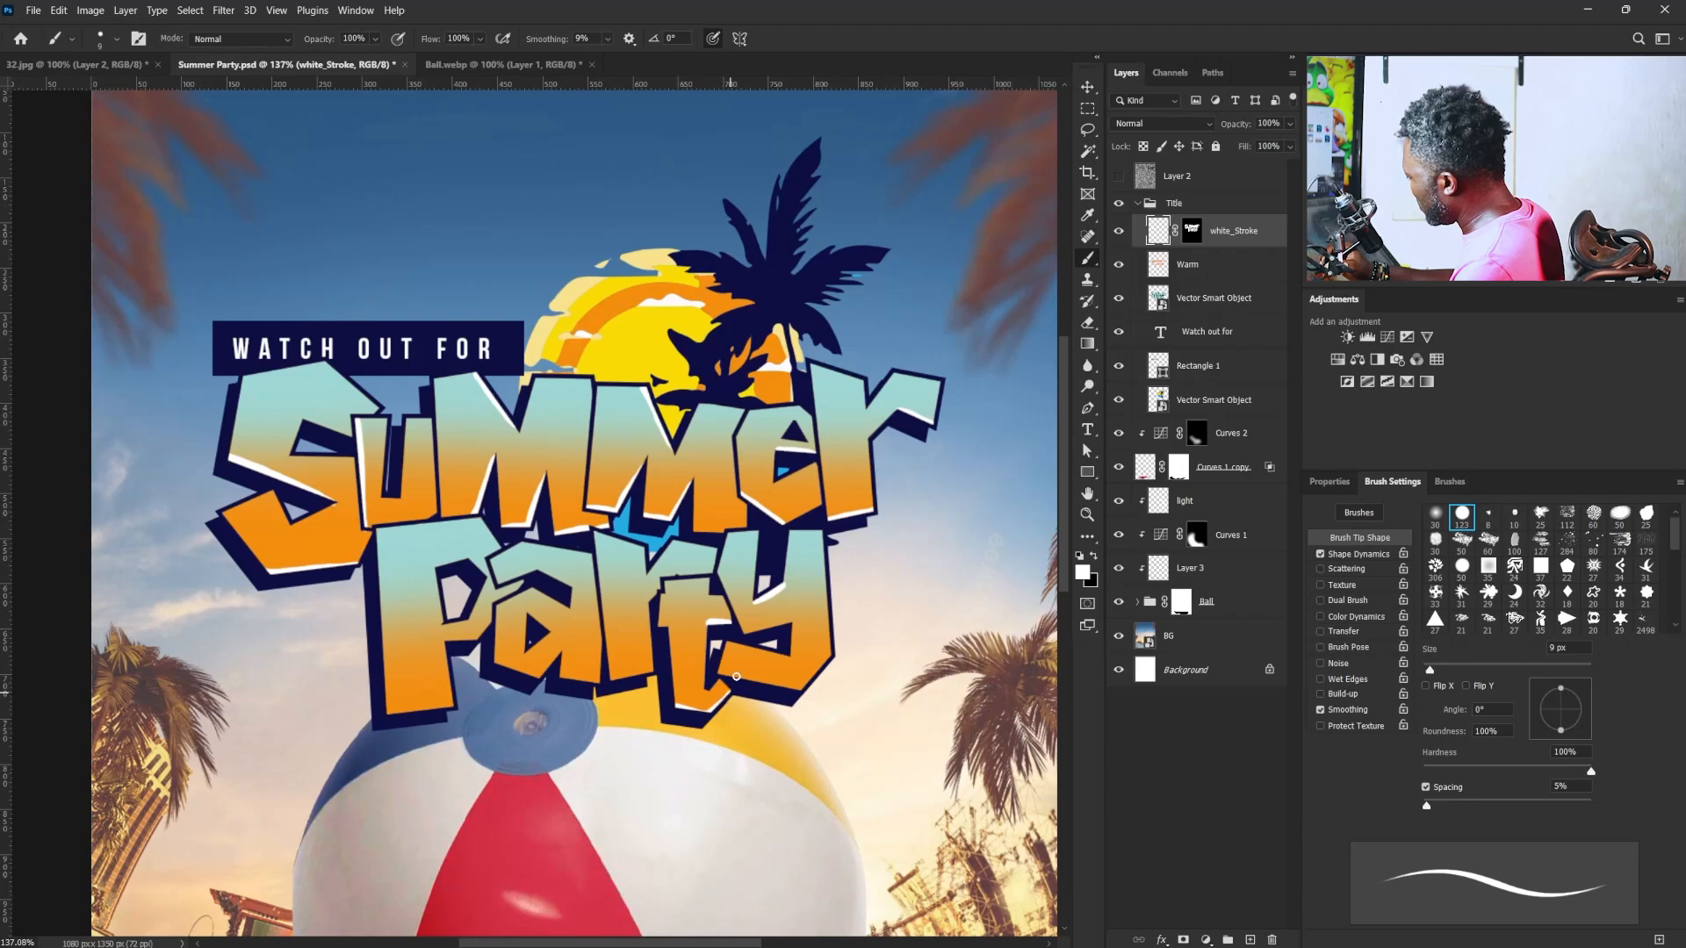
mouse_move(712, 710)
mouse_down()
mouse_move(731, 689)
mouse_move(708, 711)
mouse_up()
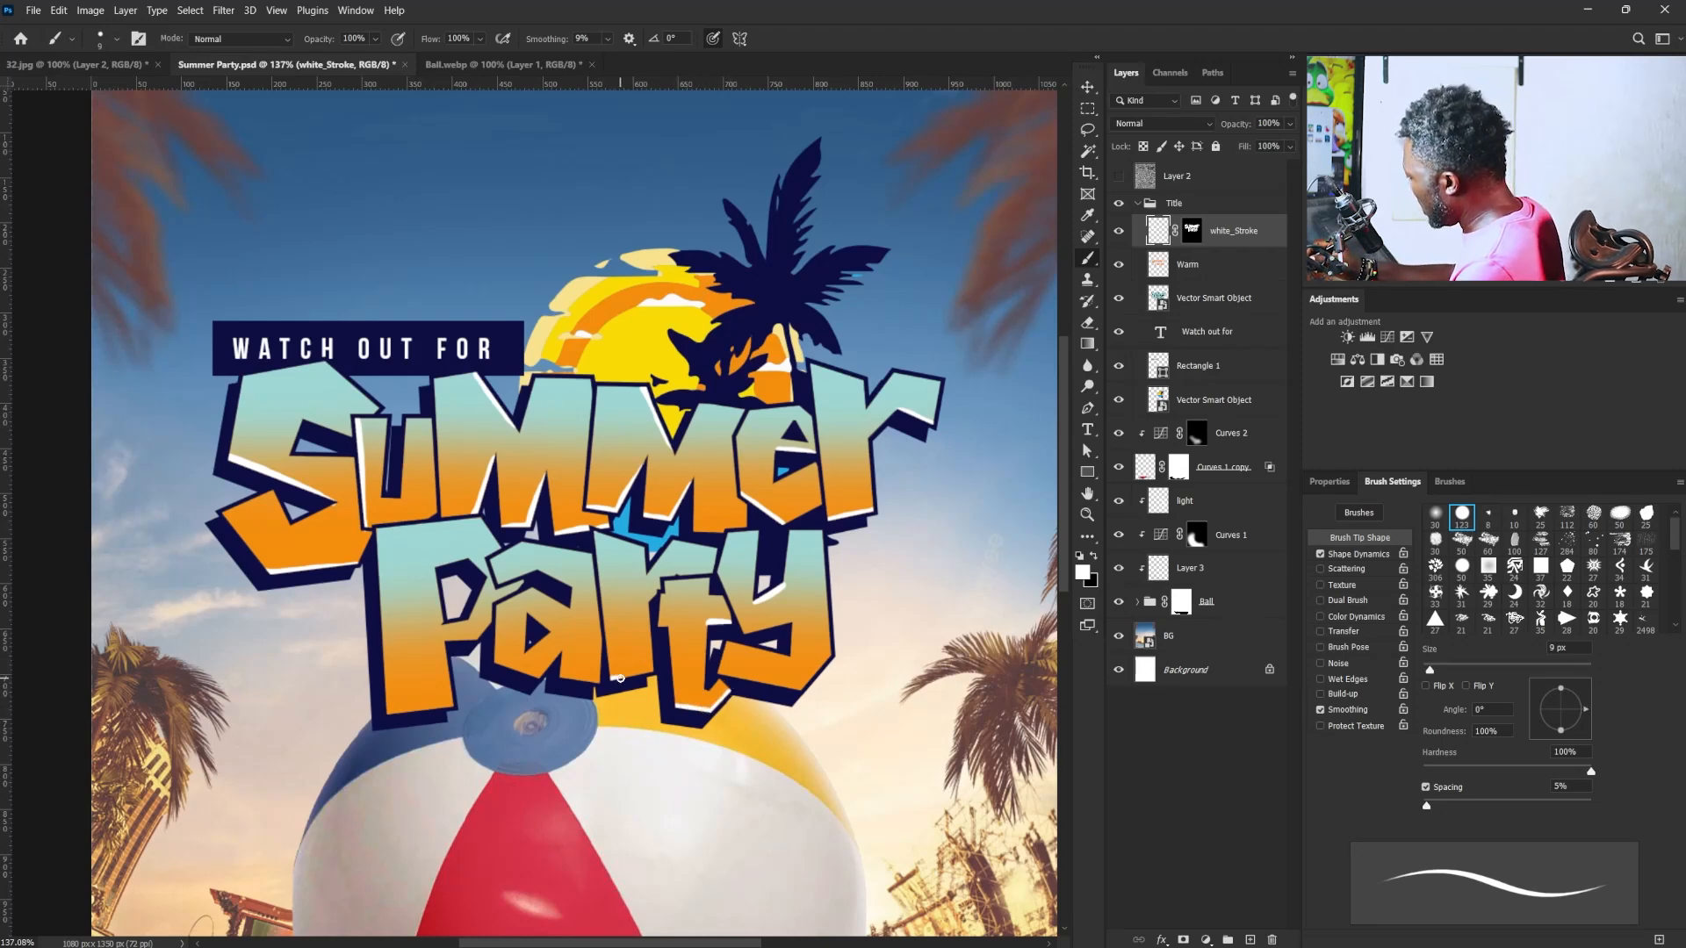
- Paint white highlights along the edges of the "r", "a" and "P" in "Party"
drag(655, 673, 651, 625)
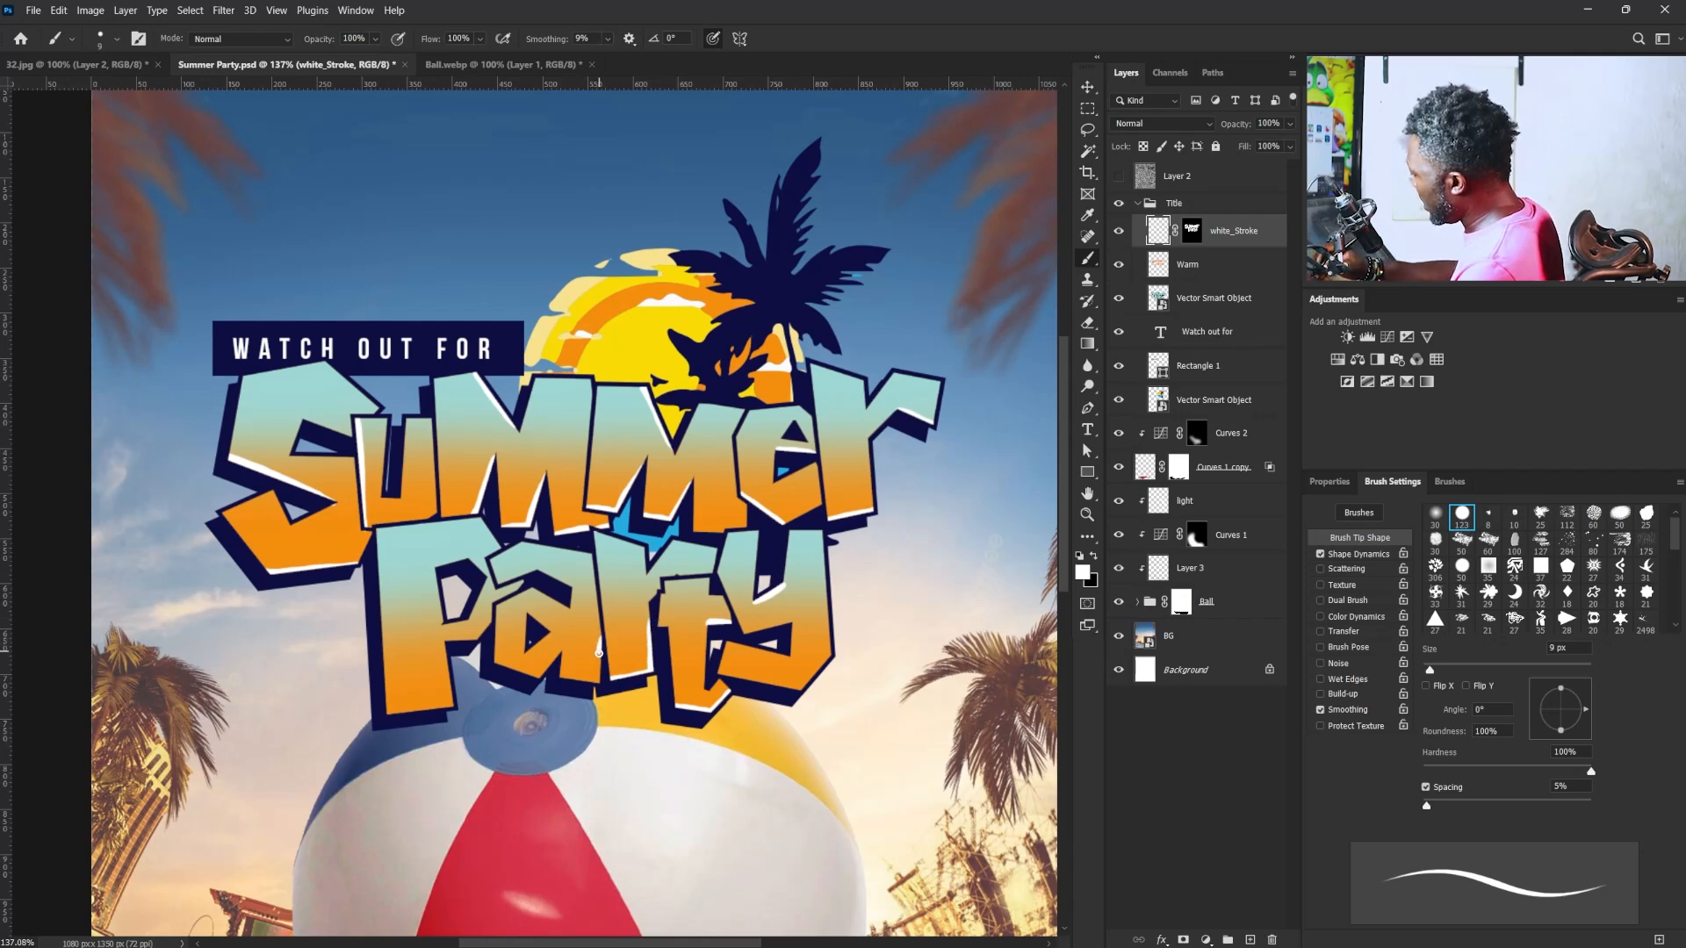
key(ctrl+z)
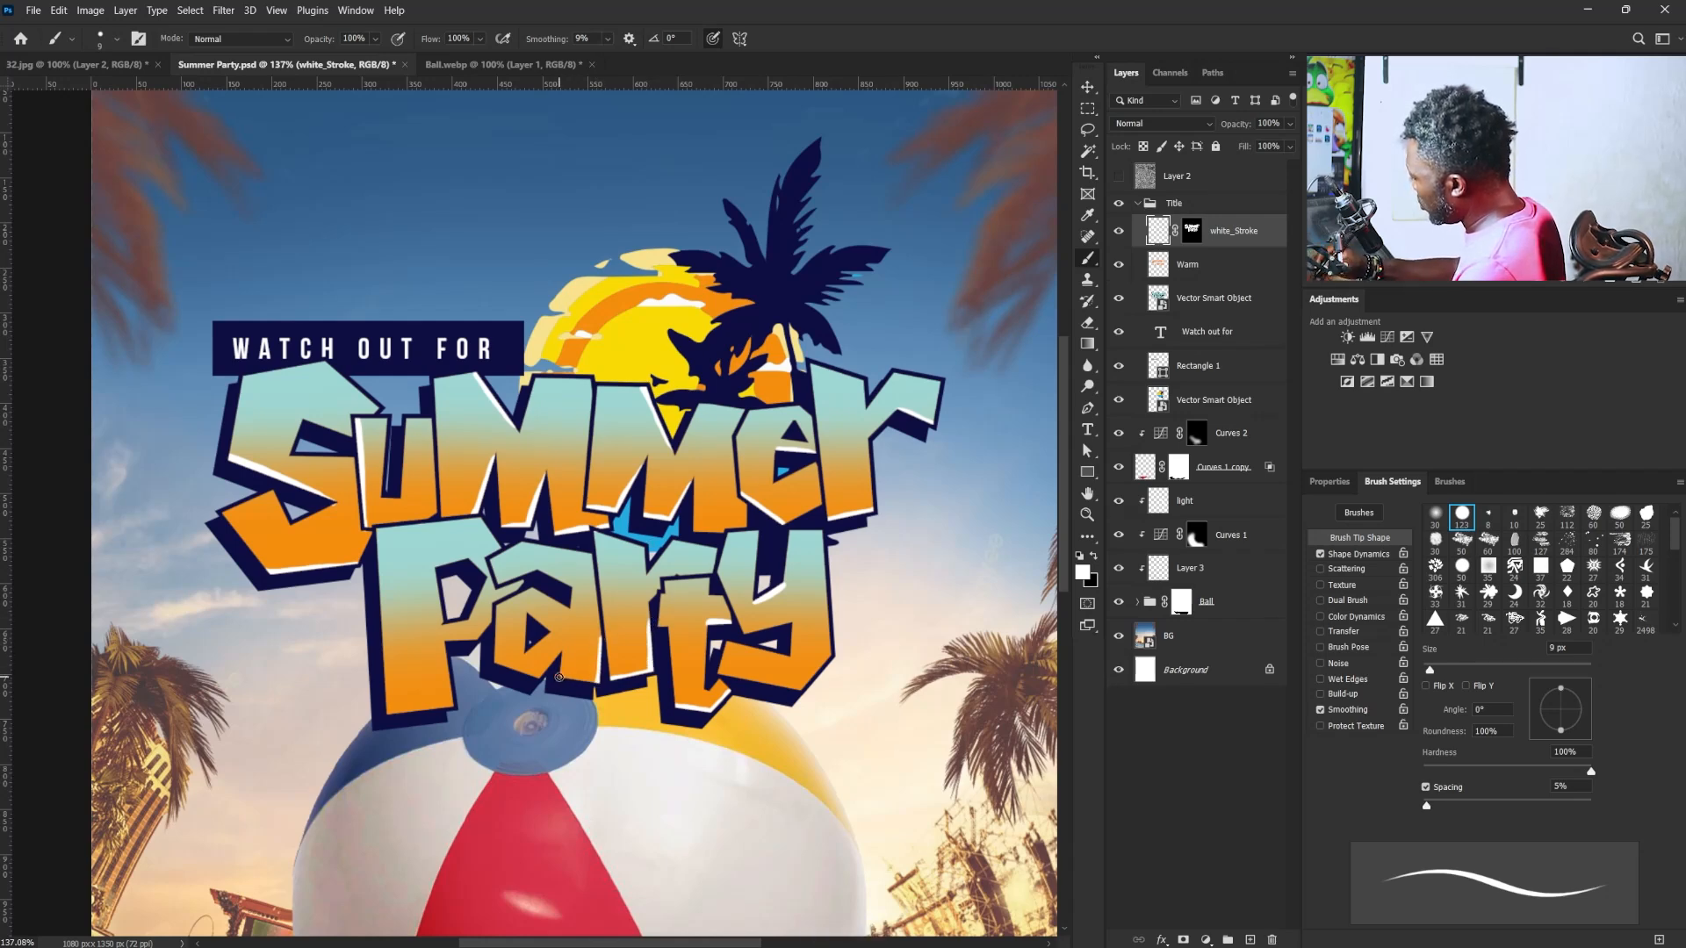
mouse_move(376, 537)
mouse_down()
mouse_move(387, 707)
mouse_move(453, 705)
mouse_up()
key(ctrl+z)
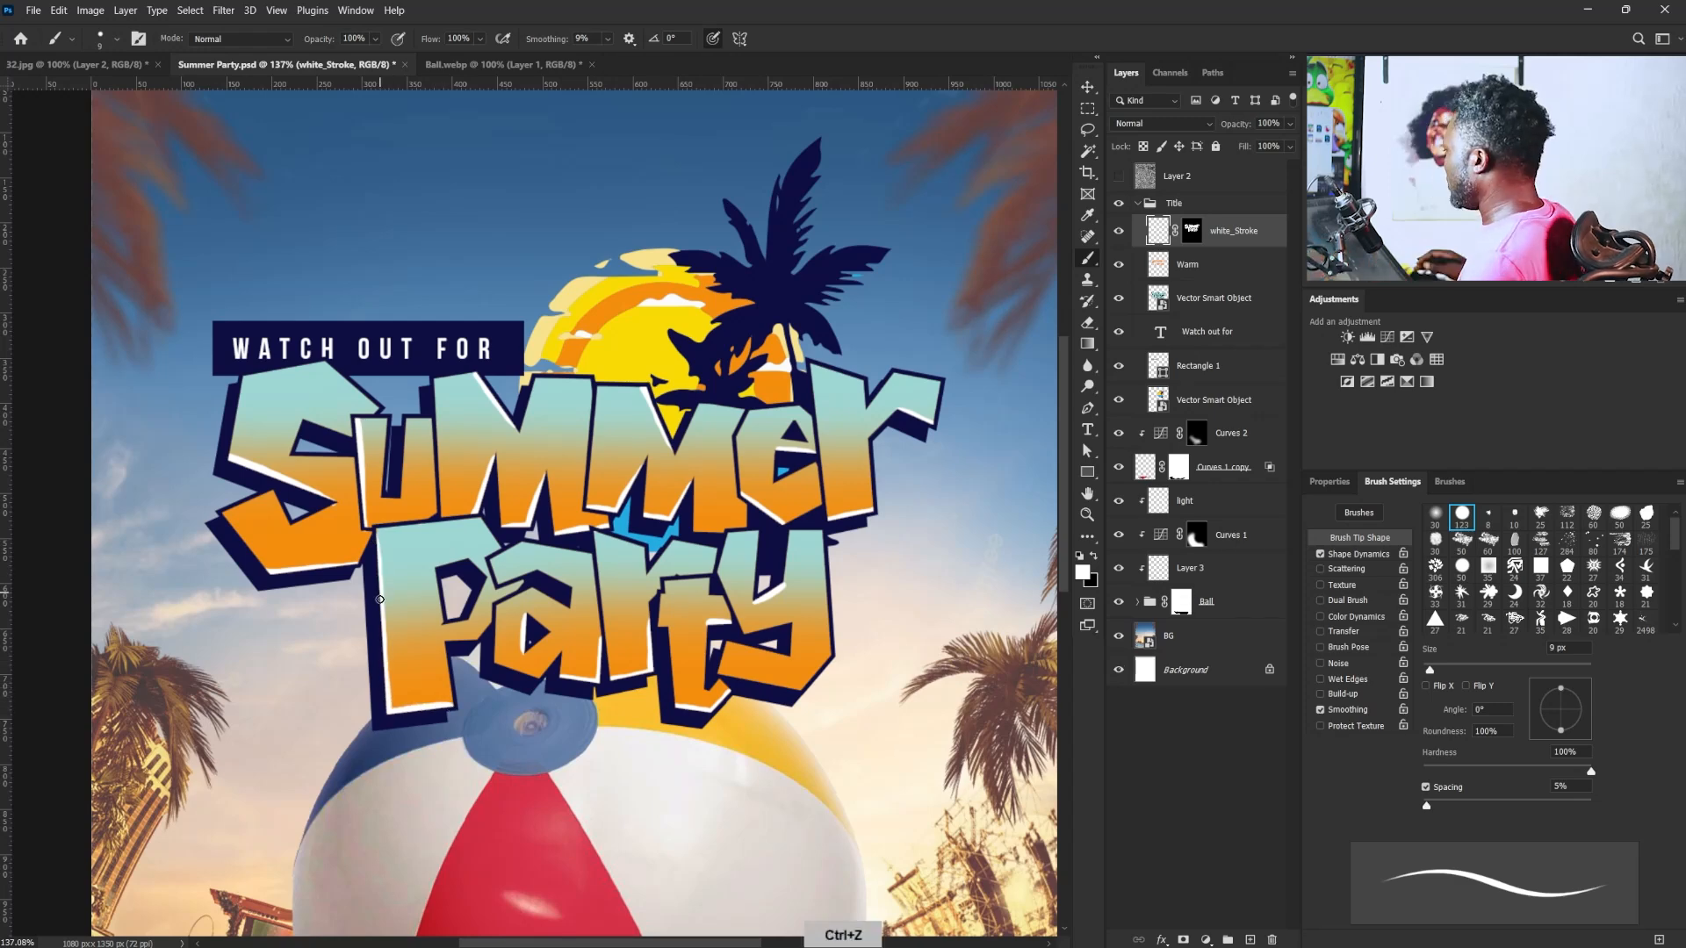
drag(380, 600, 388, 705)
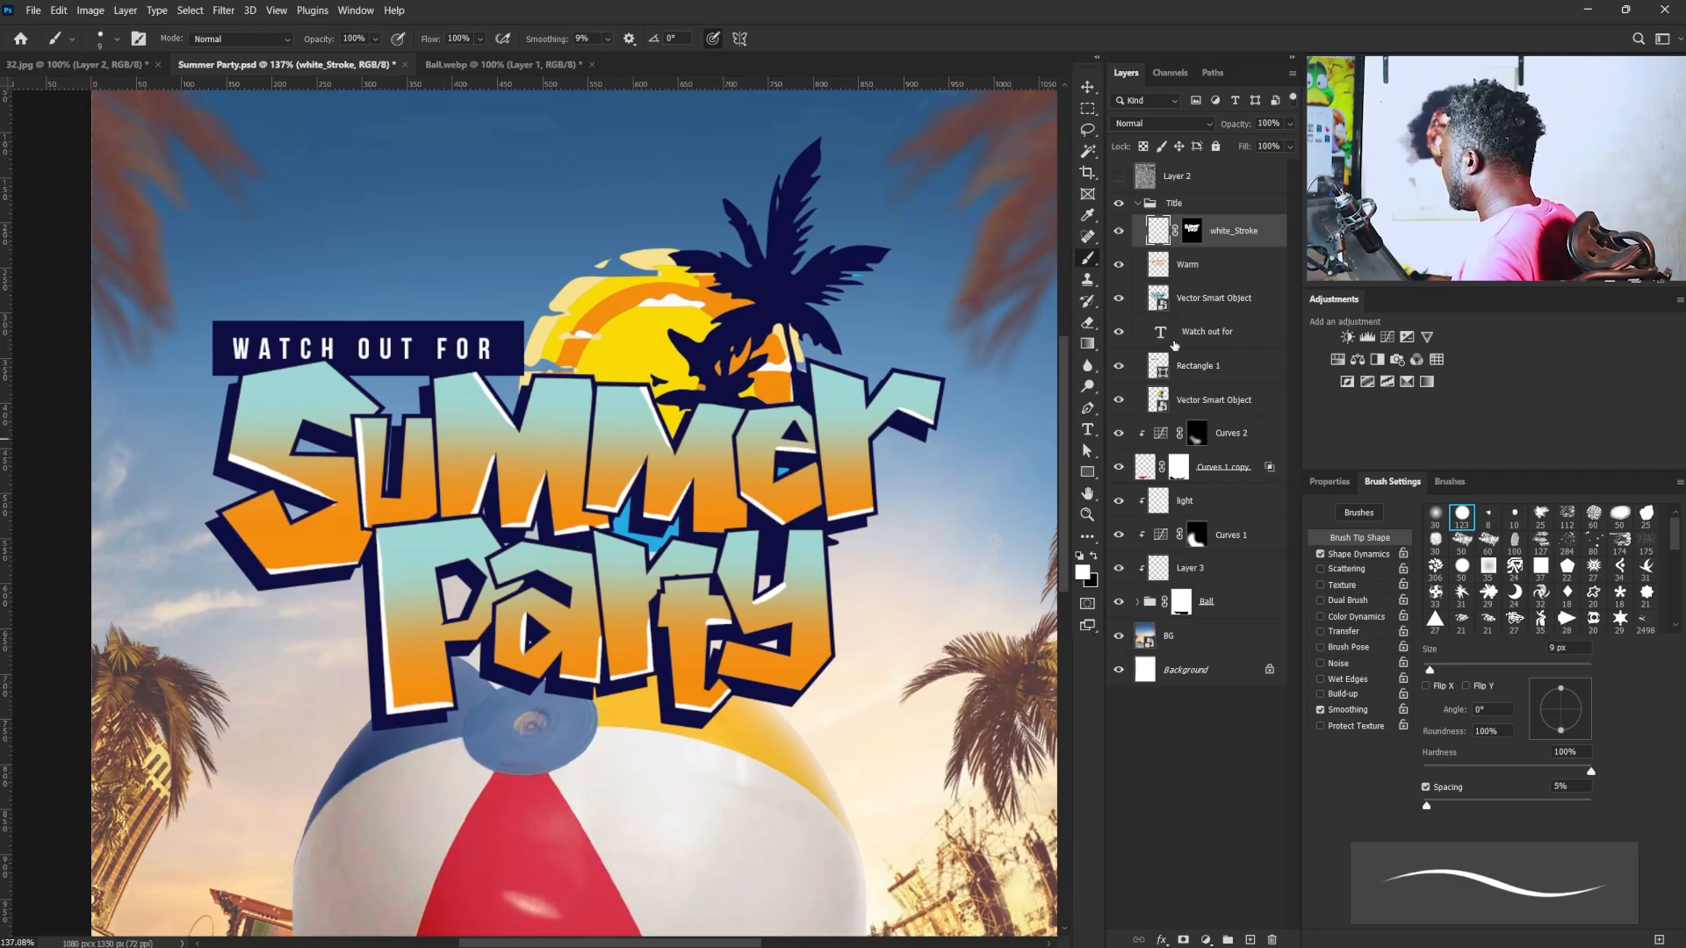
- Select the layers from white_Stroke down to Rectangle 1, skew them vertically by about -10° so they rise to the right, and move them down
shift+click(1199, 296)
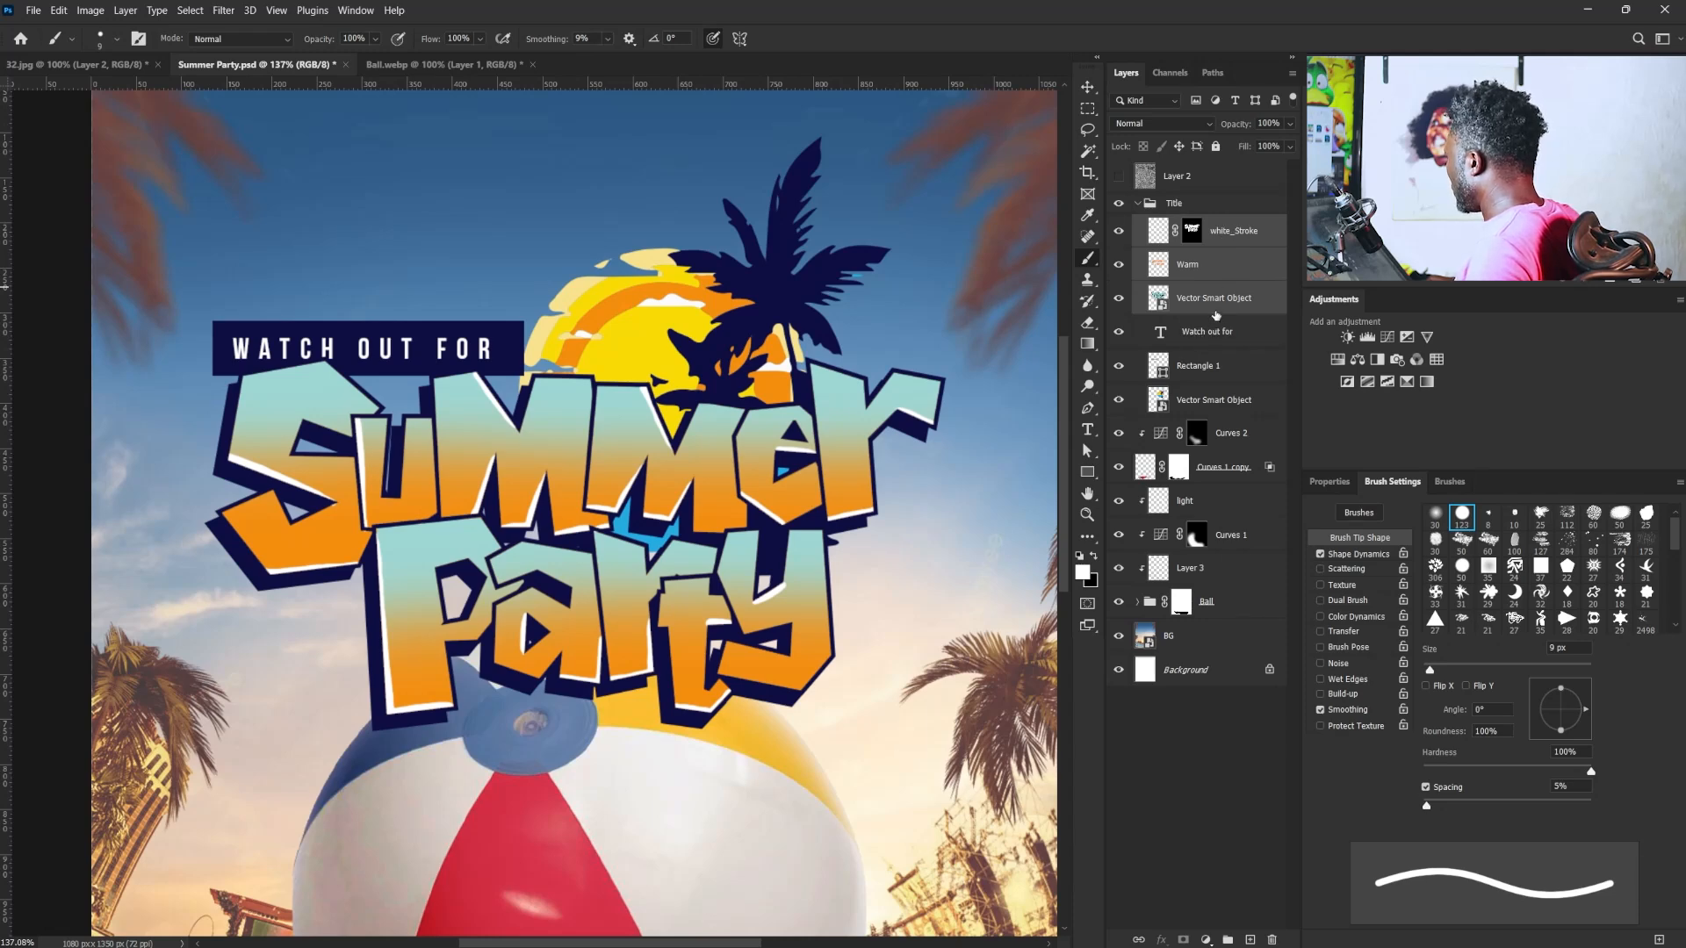
key(shift)
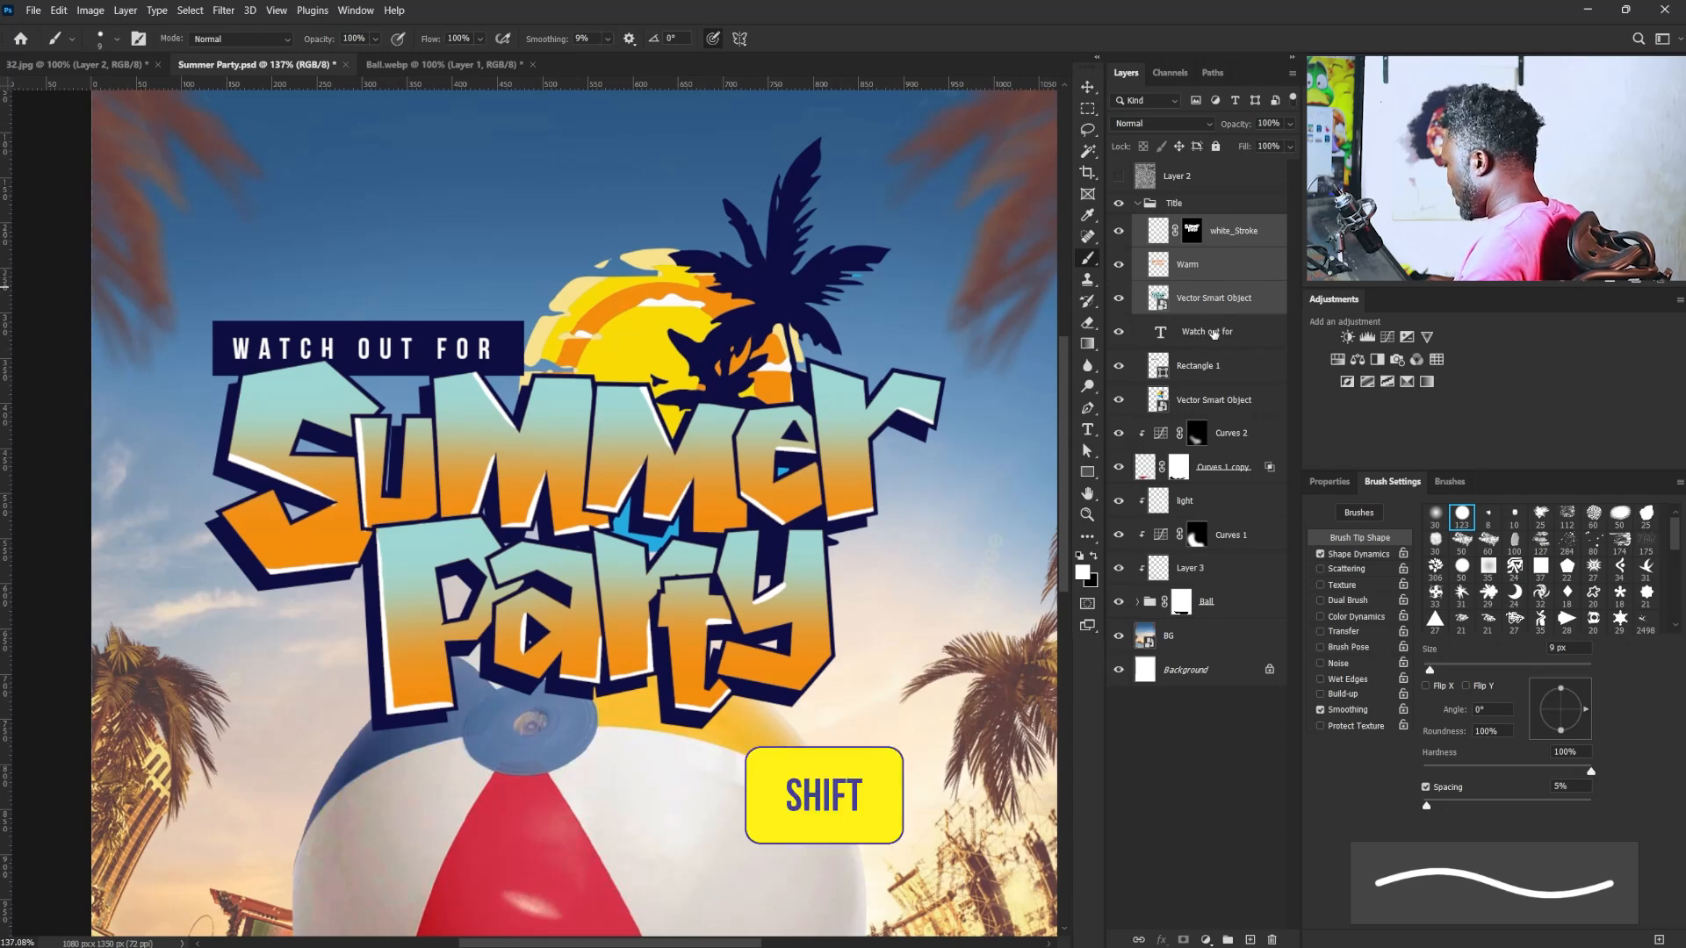
click(1234, 246)
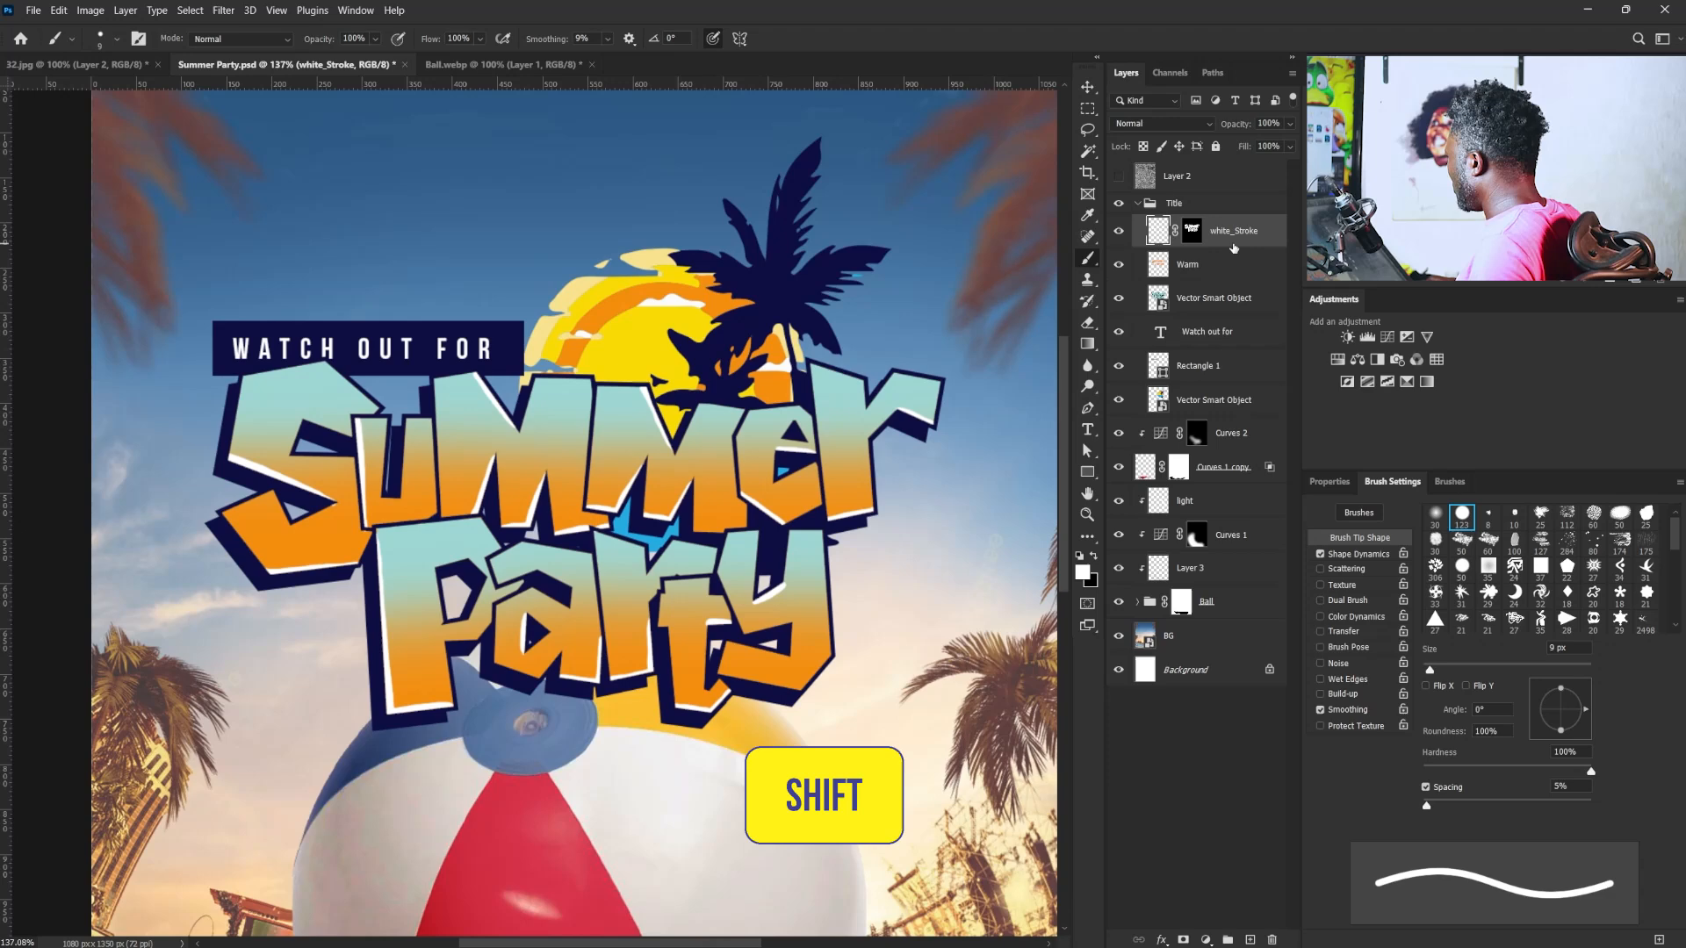
shift+click(1196, 403)
shift+click(1222, 371)
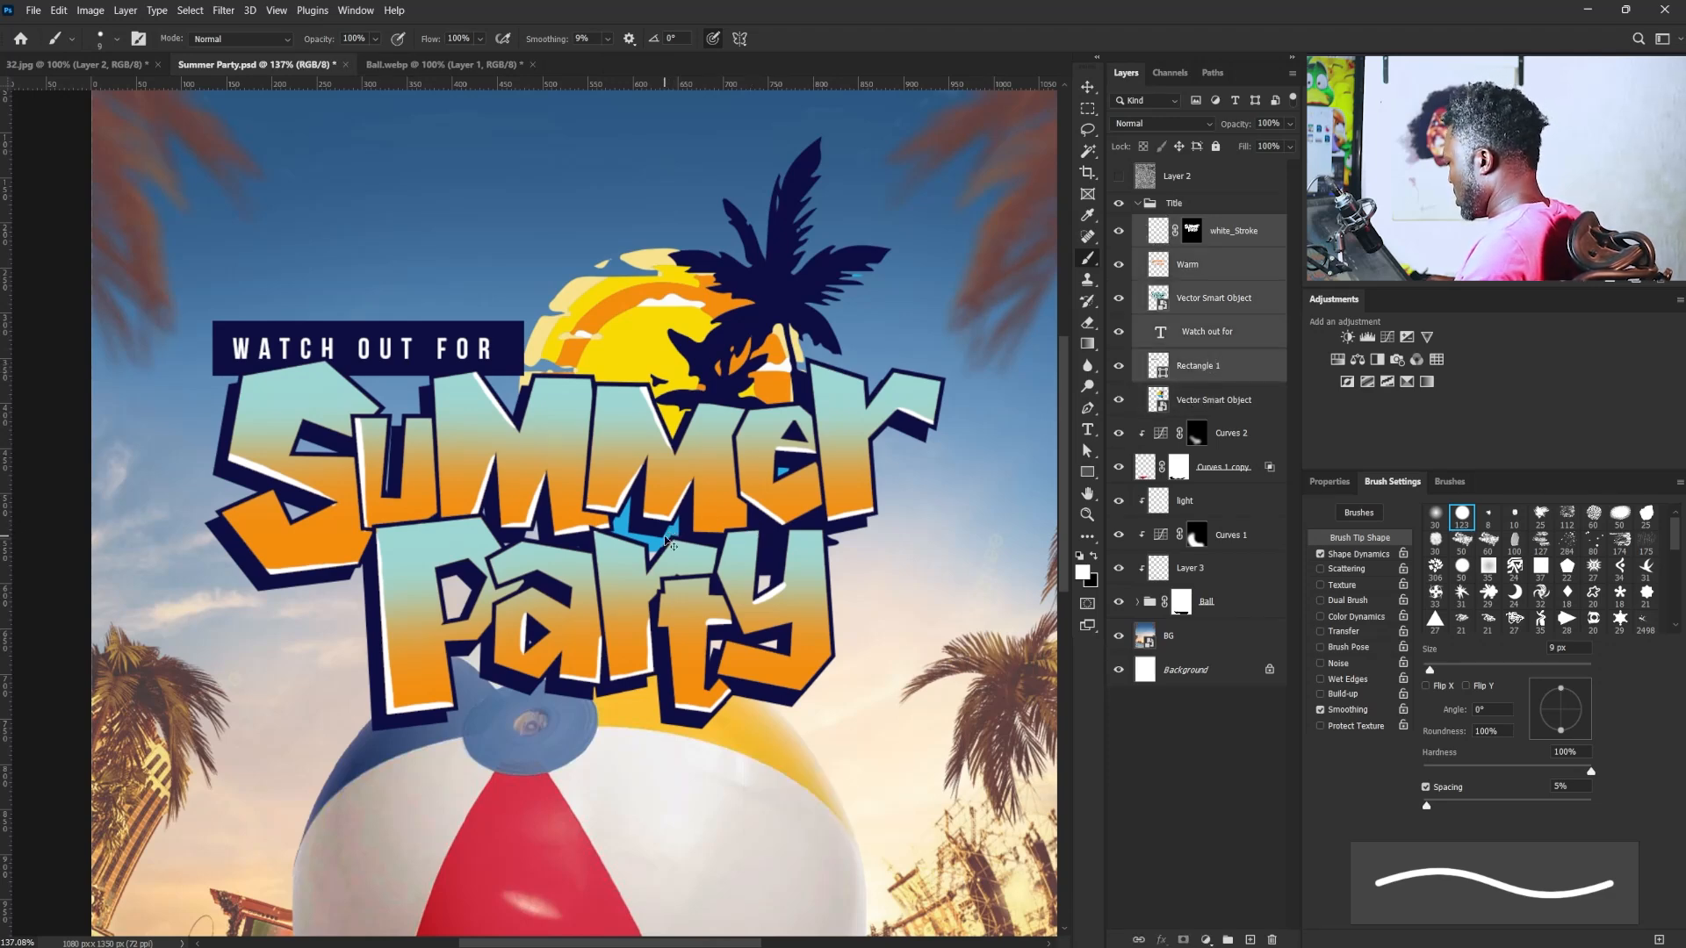
key(ctrl+t)
right_click(710, 553)
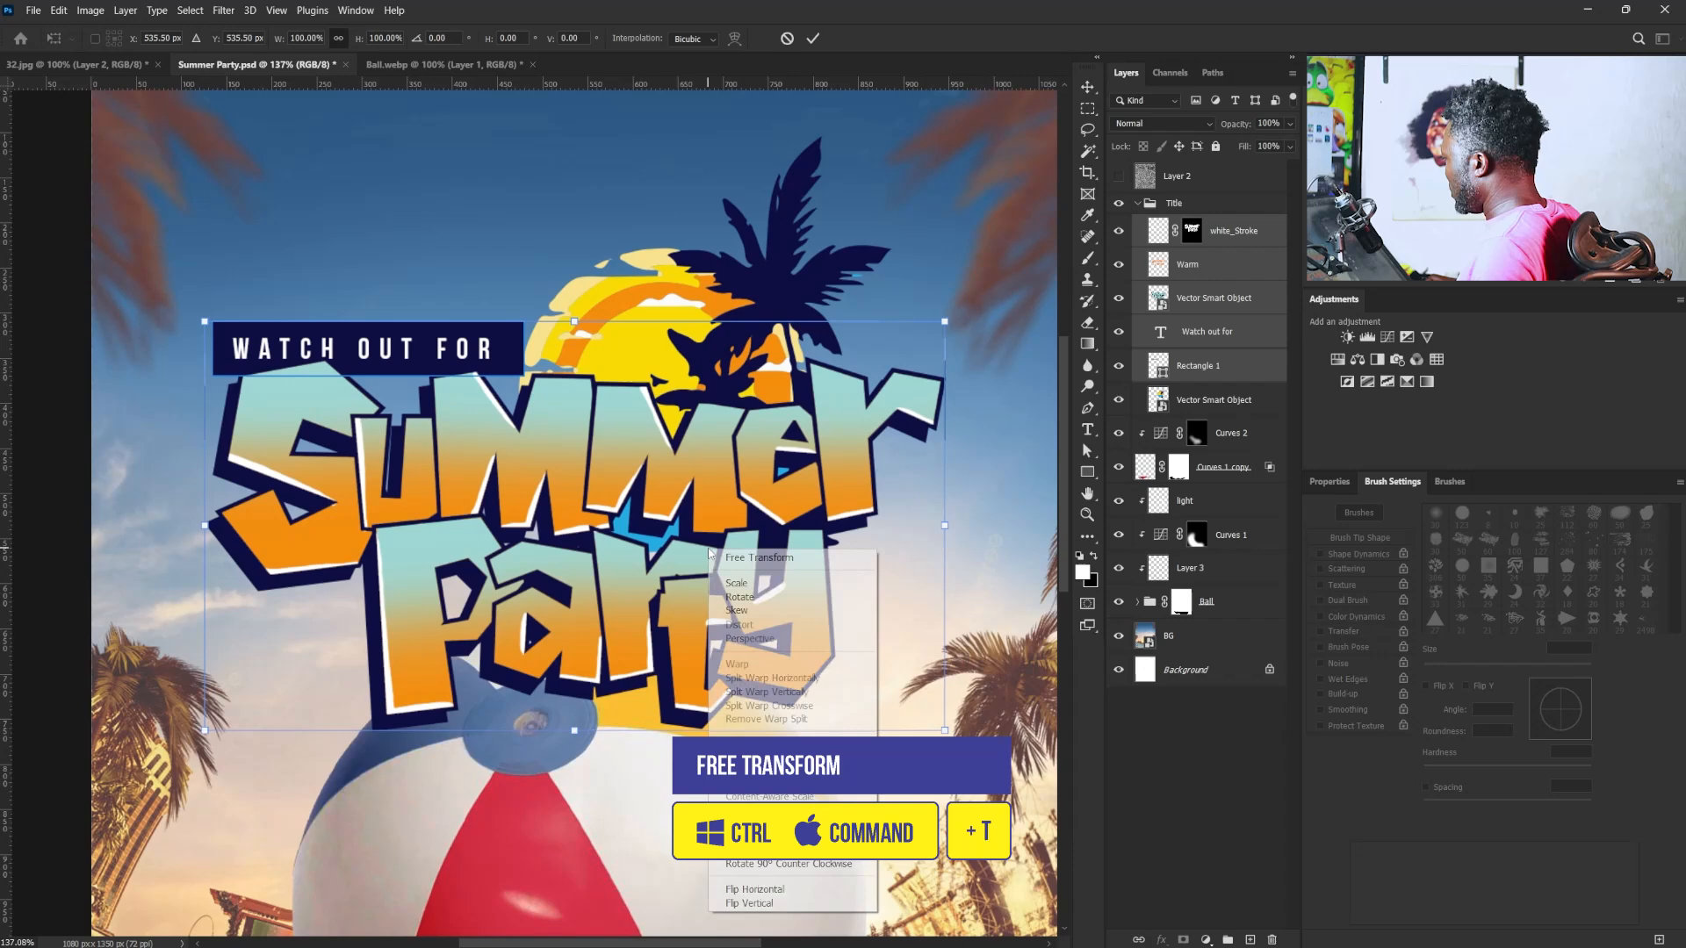
click(734, 612)
drag(944, 534, 951, 399)
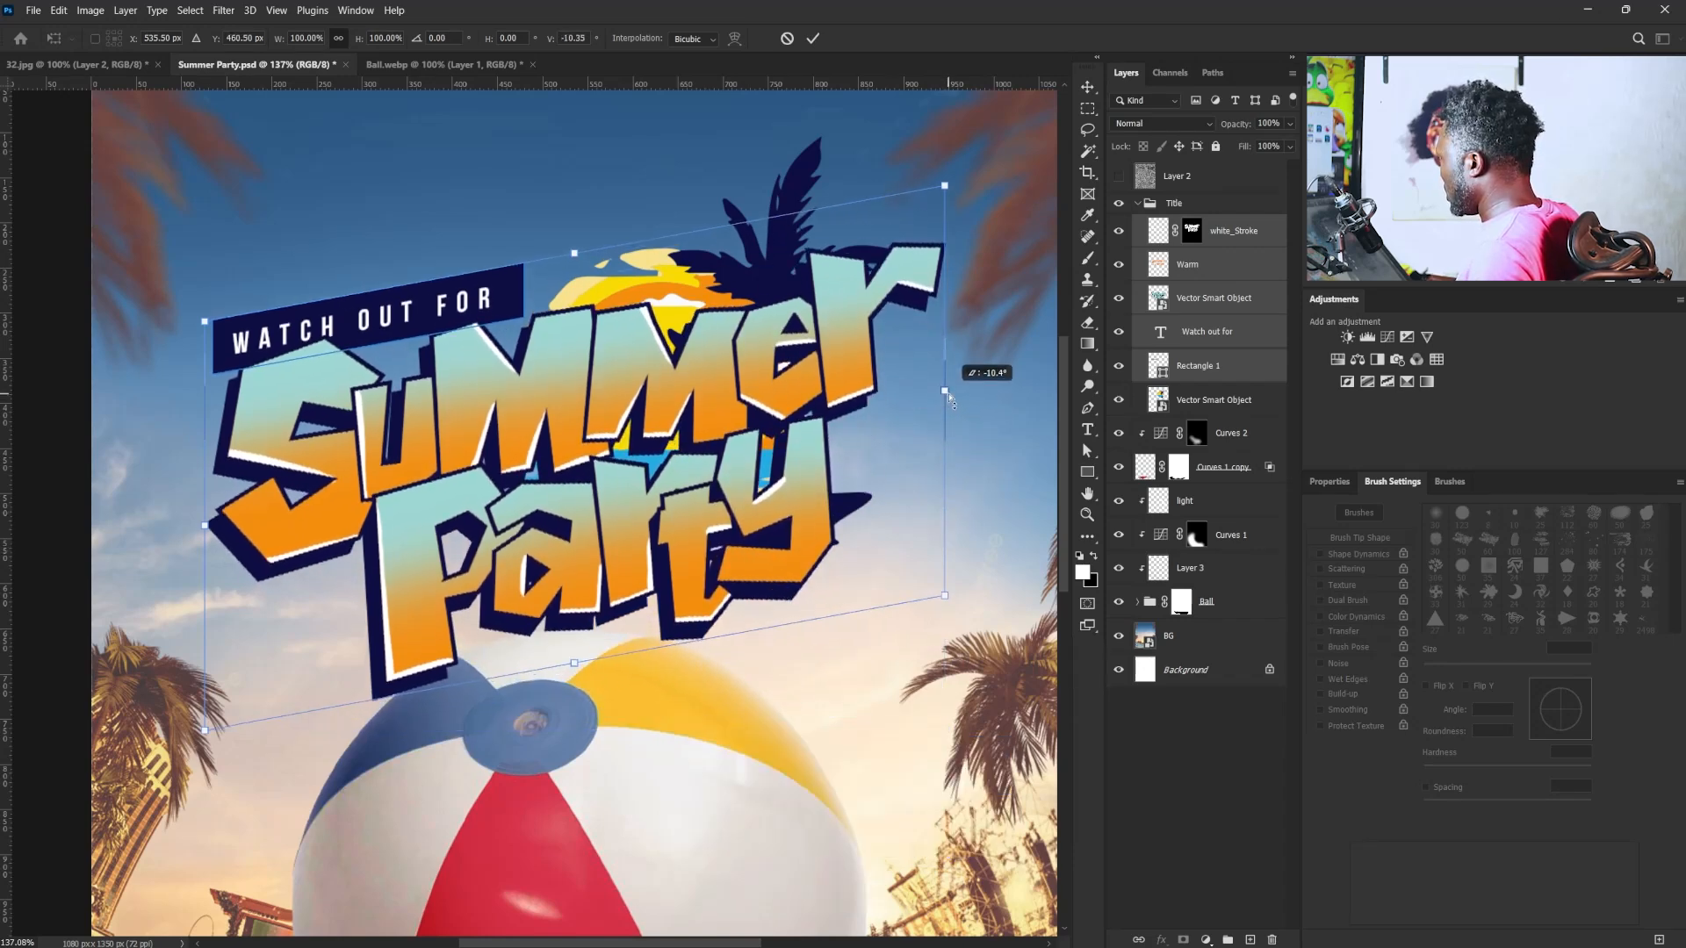
drag(784, 436, 793, 531)
key(Return)
key(b)
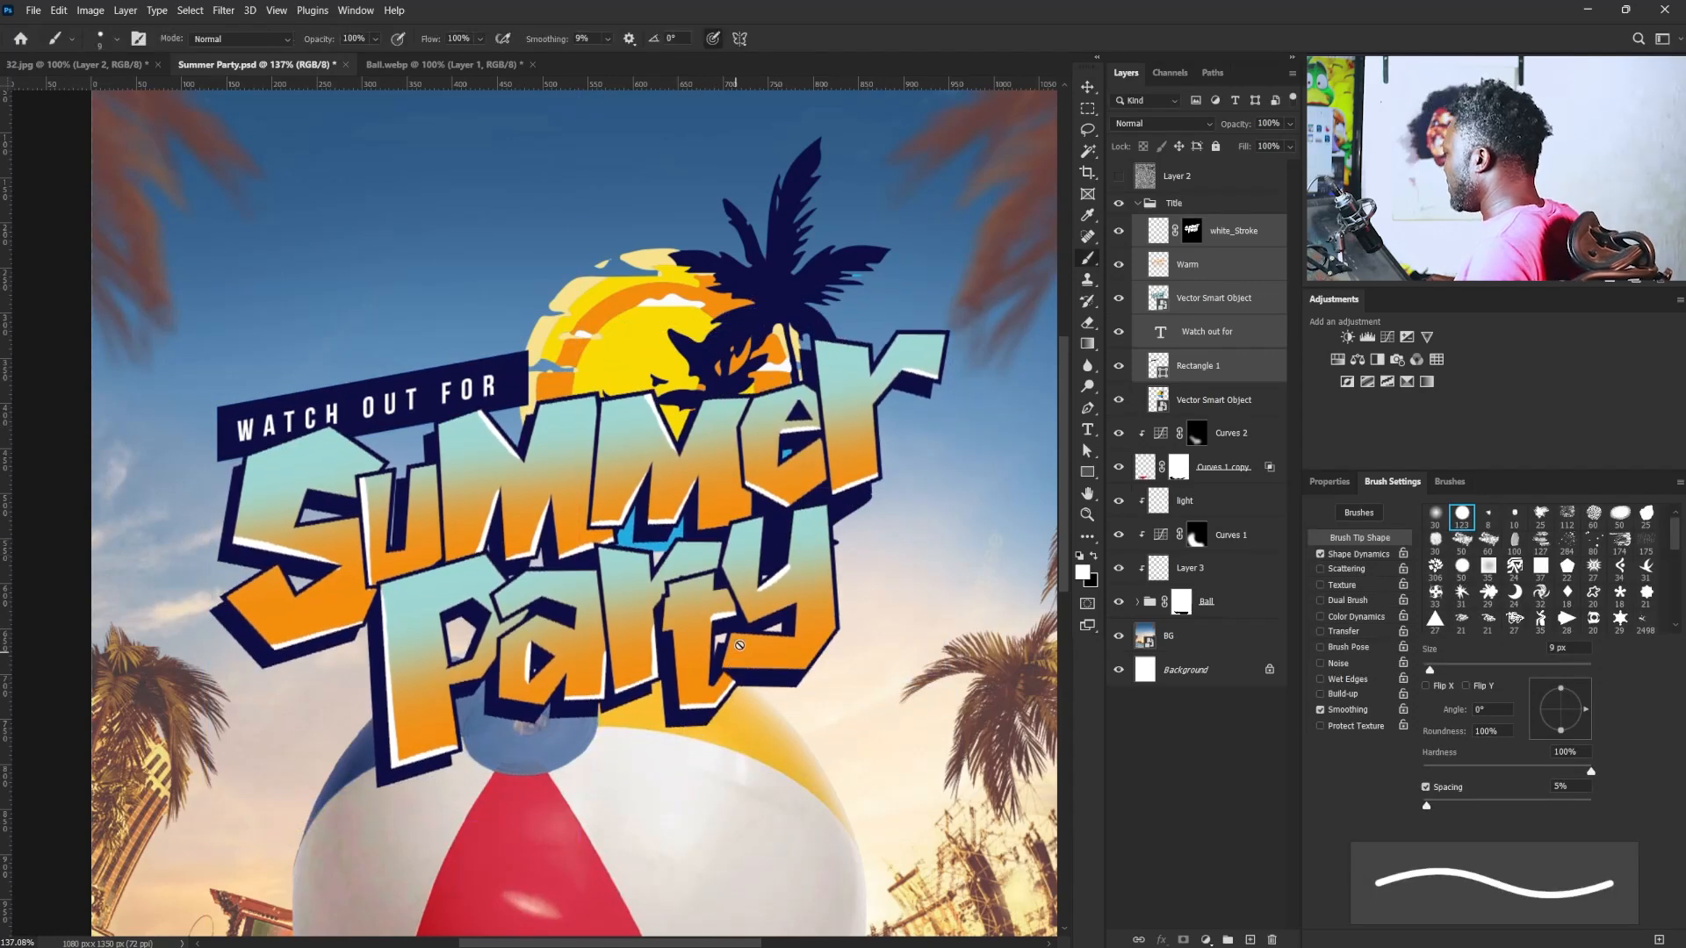
- Skew the selected layers from white_Stroke down to Rectangle 1 vertically by about 1.5° to reduce the title's upward slant
key(ctrl+t)
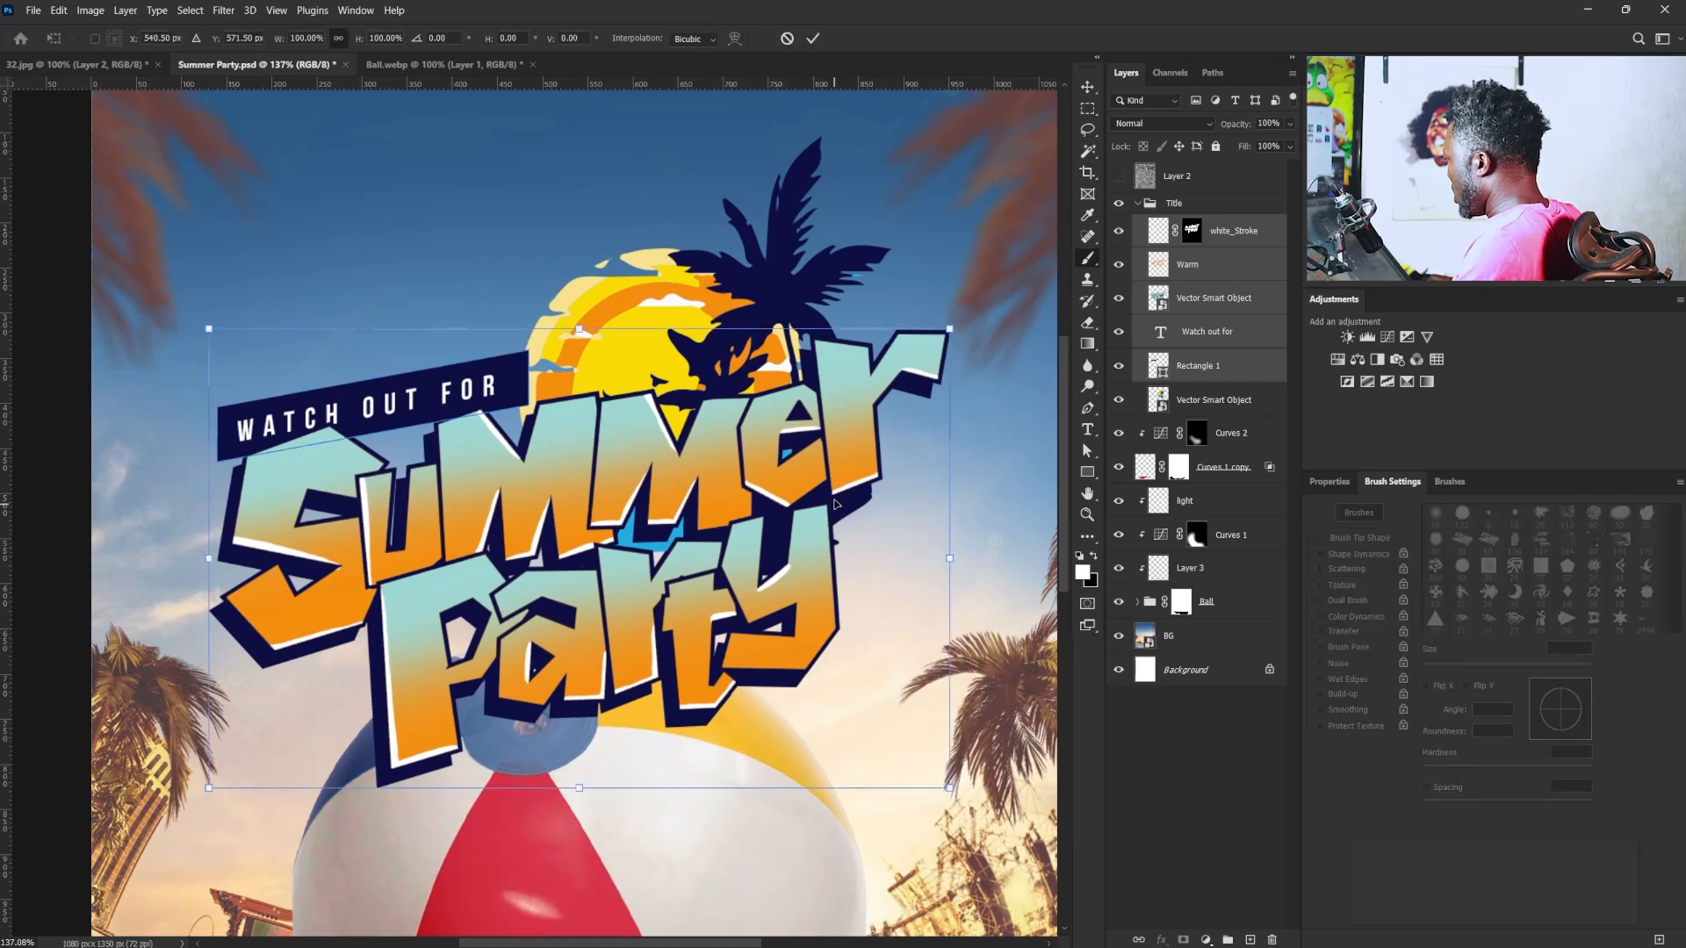
right_click(819, 492)
click(849, 568)
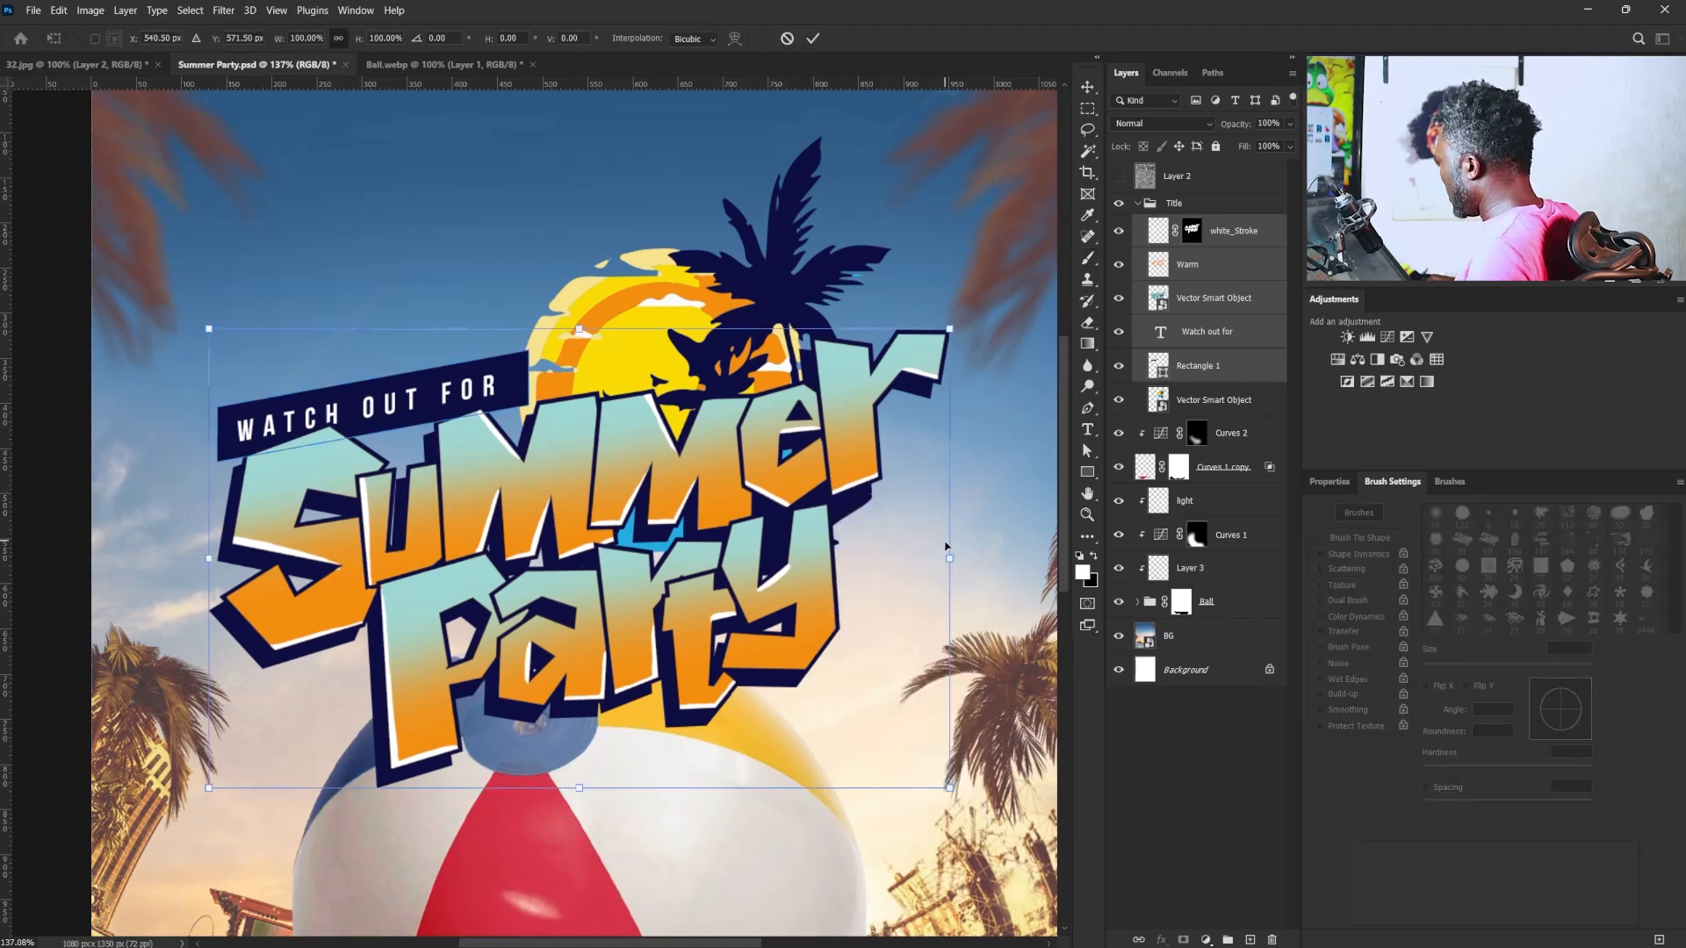
drag(952, 571, 952, 598)
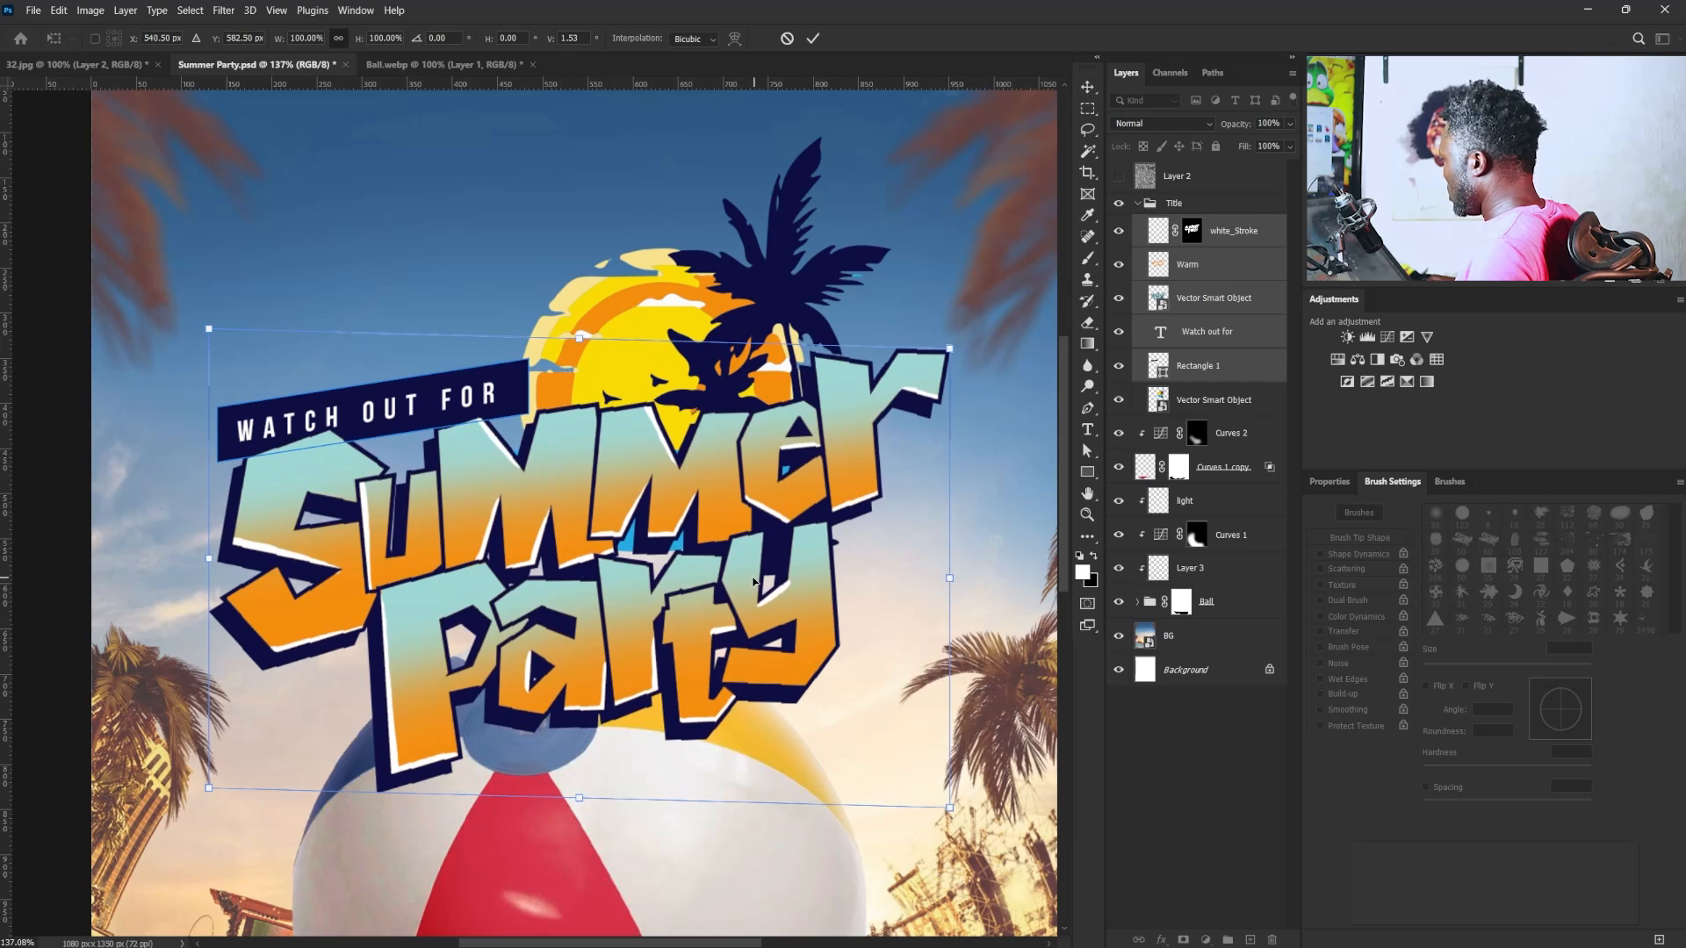
key(Return)
key(b)
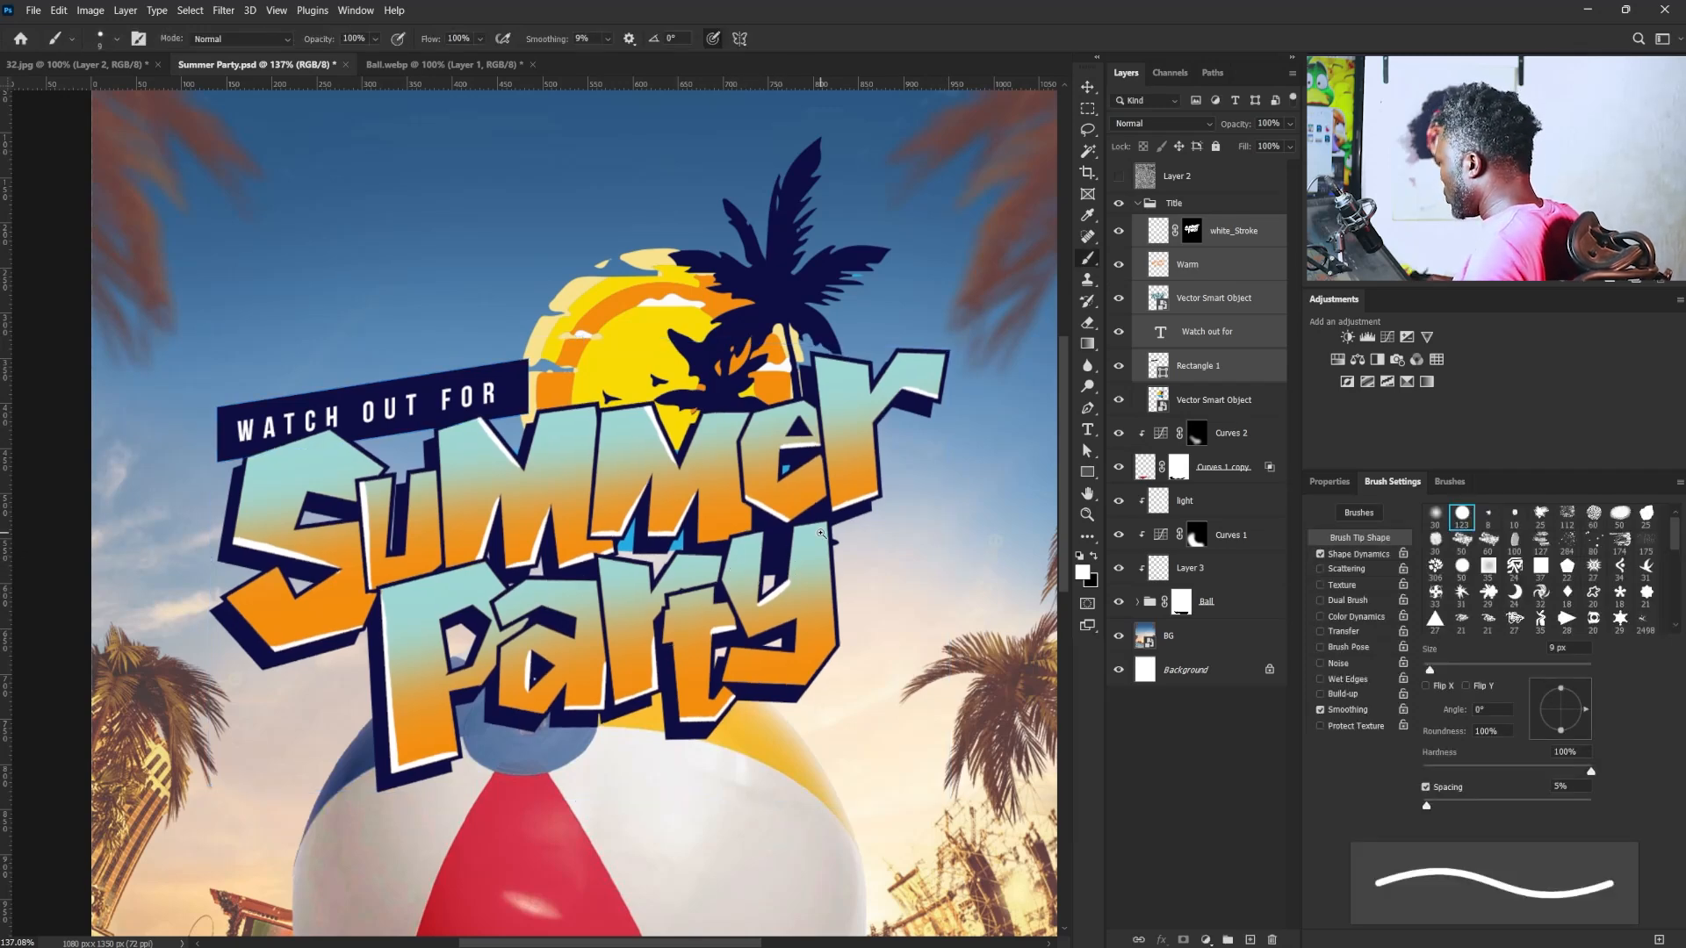
mouse_move(812, 537)
mouse_down()
mouse_move(768, 543)
mouse_move(783, 544)
mouse_up()
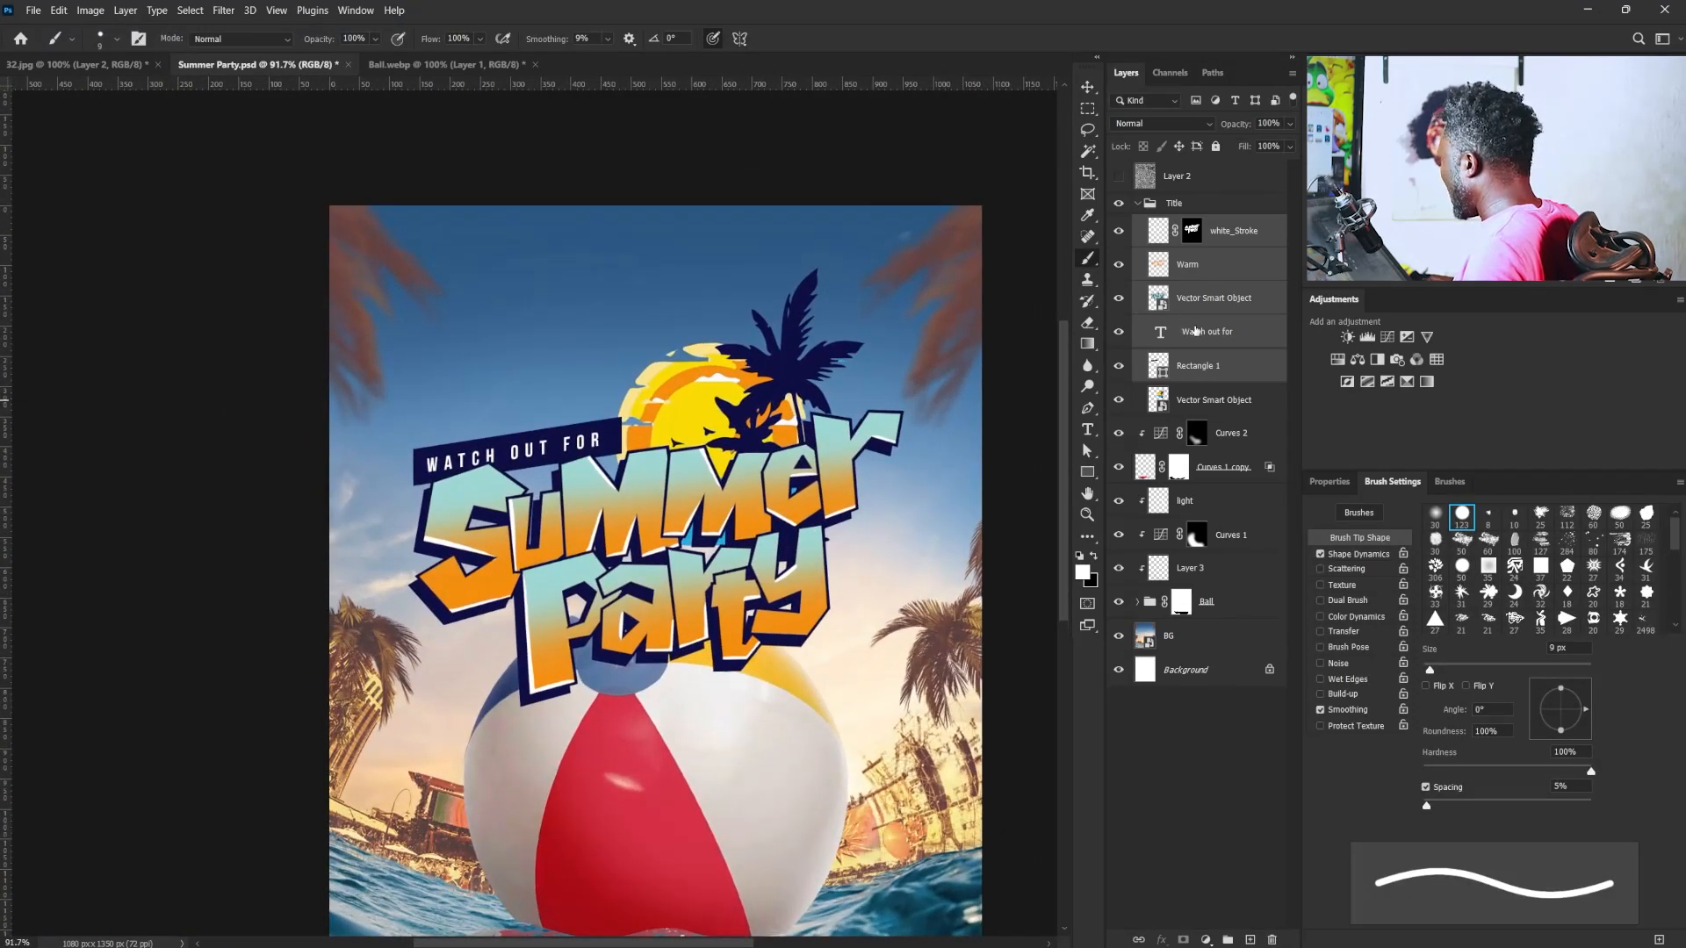
- Select the "Watch out for" text and Rectangle 1, and skew them horizontally by about -8.9° so the tagline leans right
click(1195, 378)
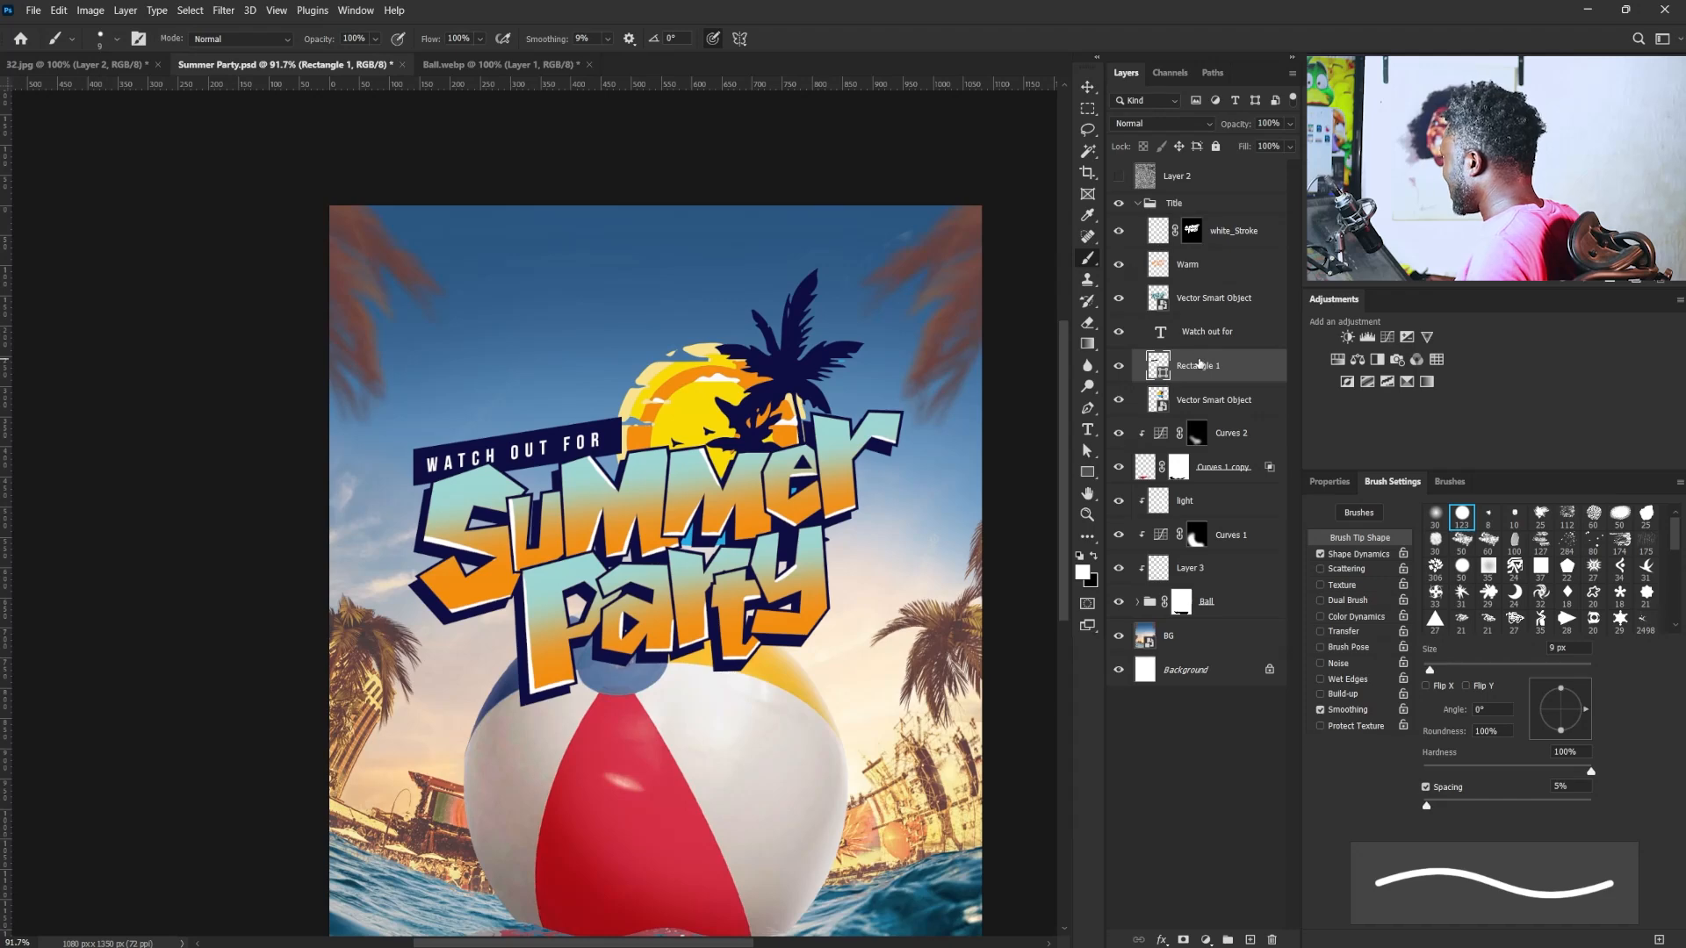
shift+click(1200, 334)
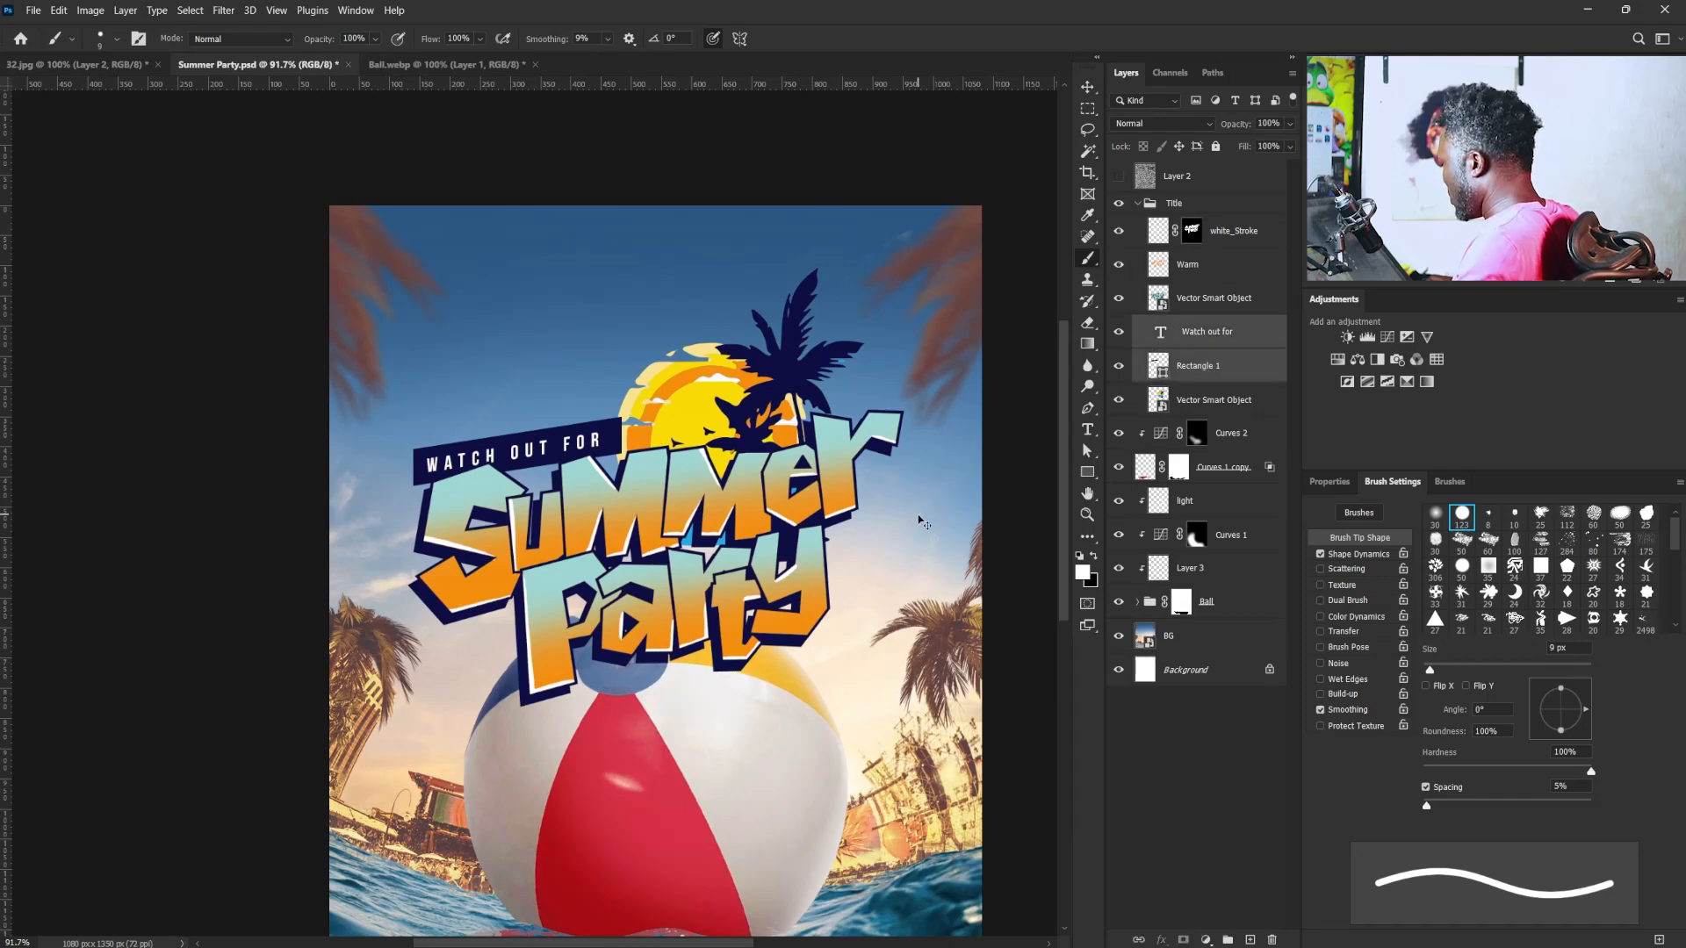
key(ctrl+t)
scroll(529, 458, up, 3)
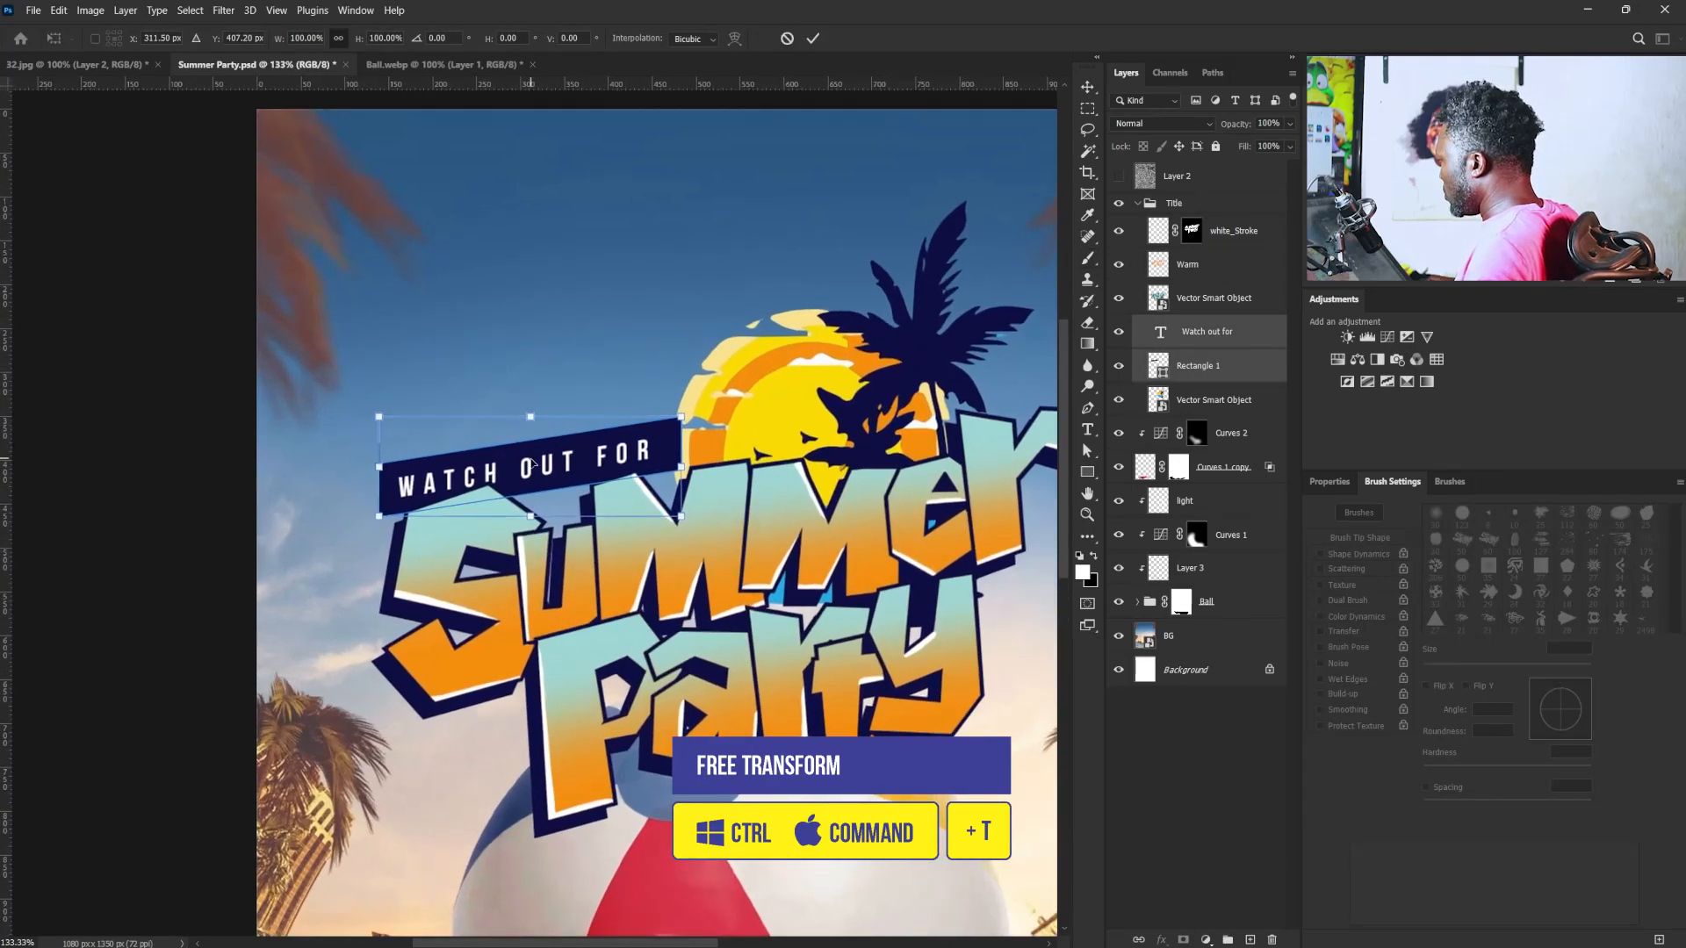
right_click(532, 464)
click(562, 519)
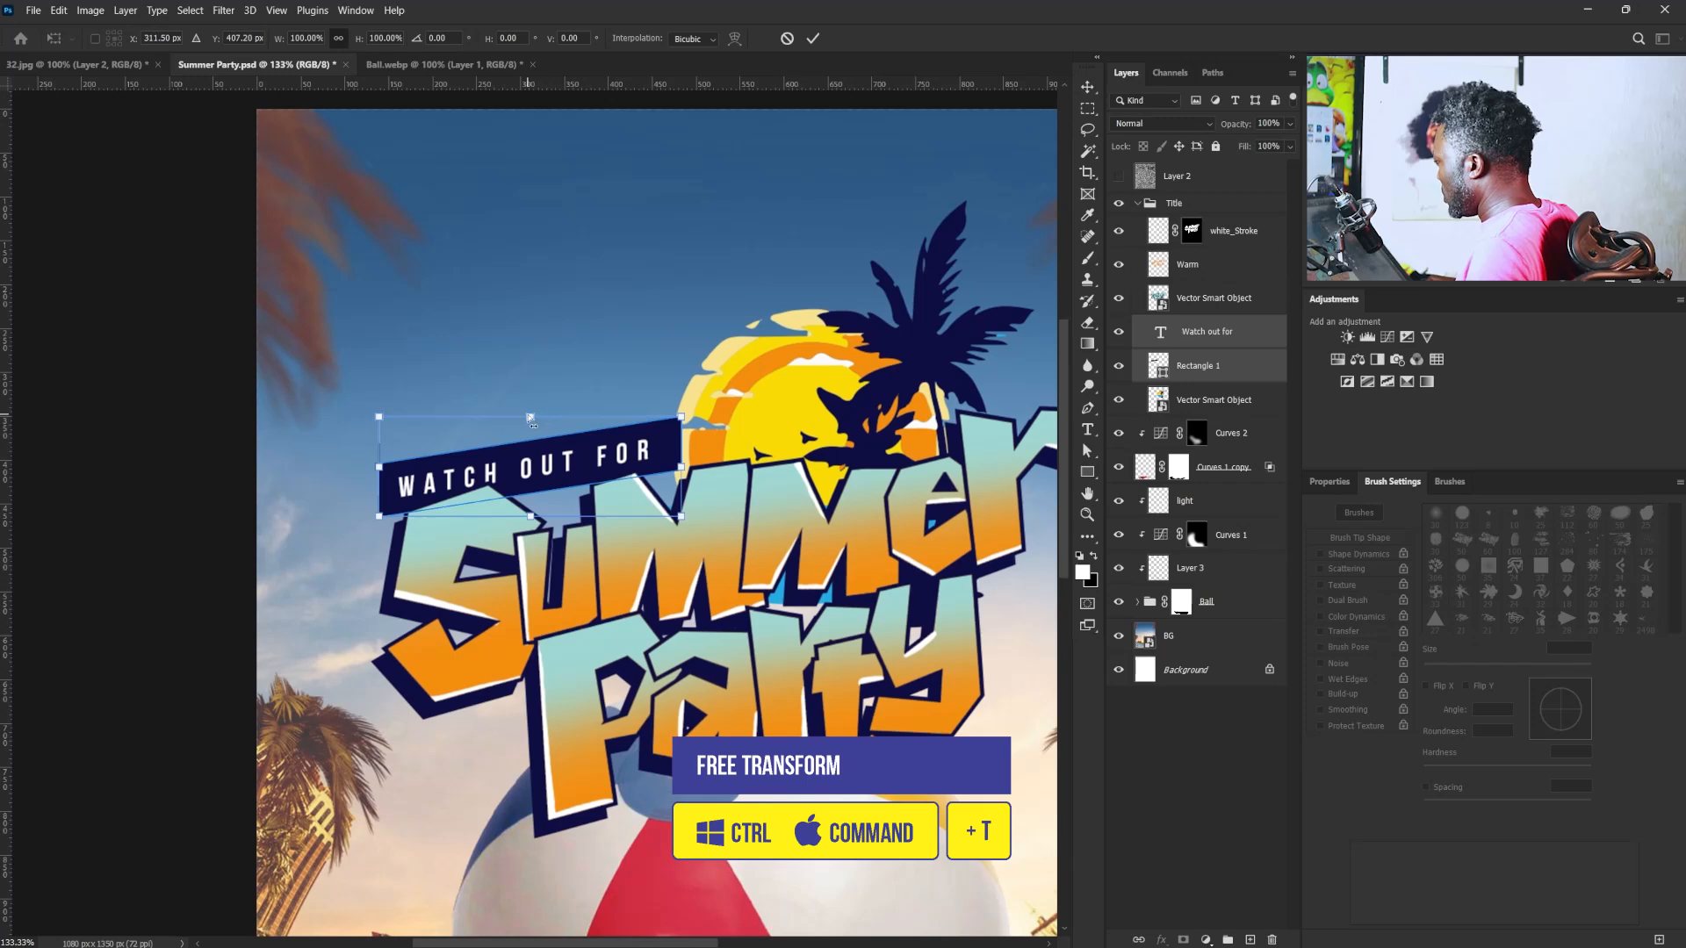
drag(530, 419, 546, 419)
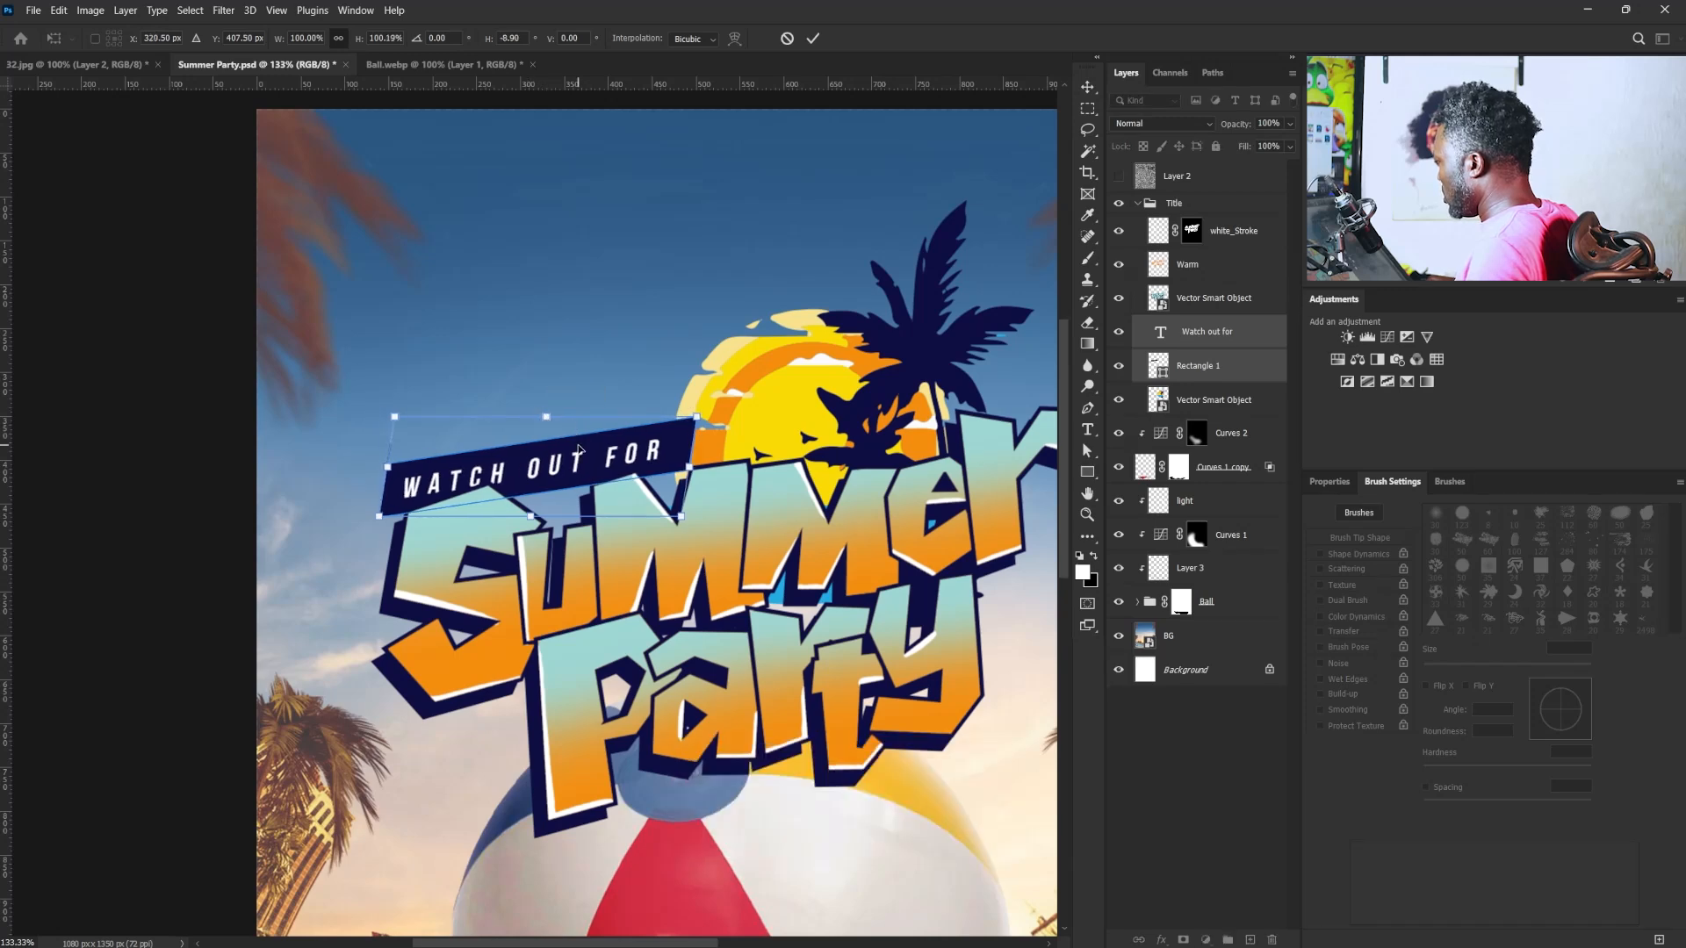
key(Return)
key(b)
scroll(682, 443, down, 3)
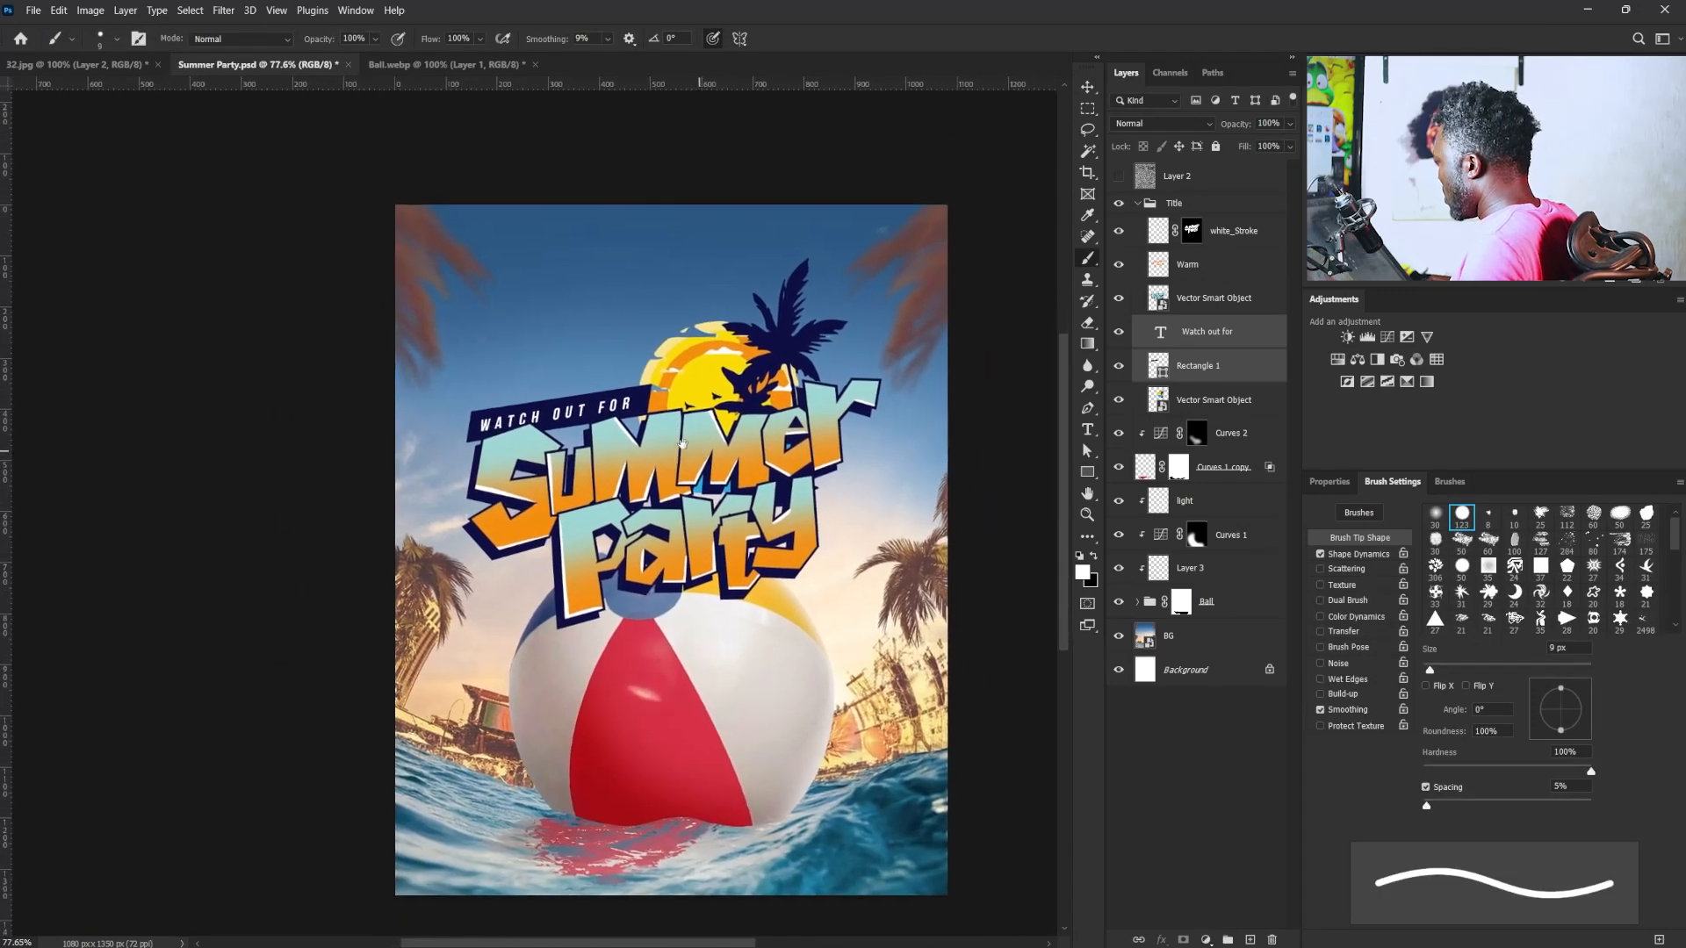
- Scale the Title group to about 93.67% and move it up so the lettering sits at the top edge of the ball
click(1177, 205)
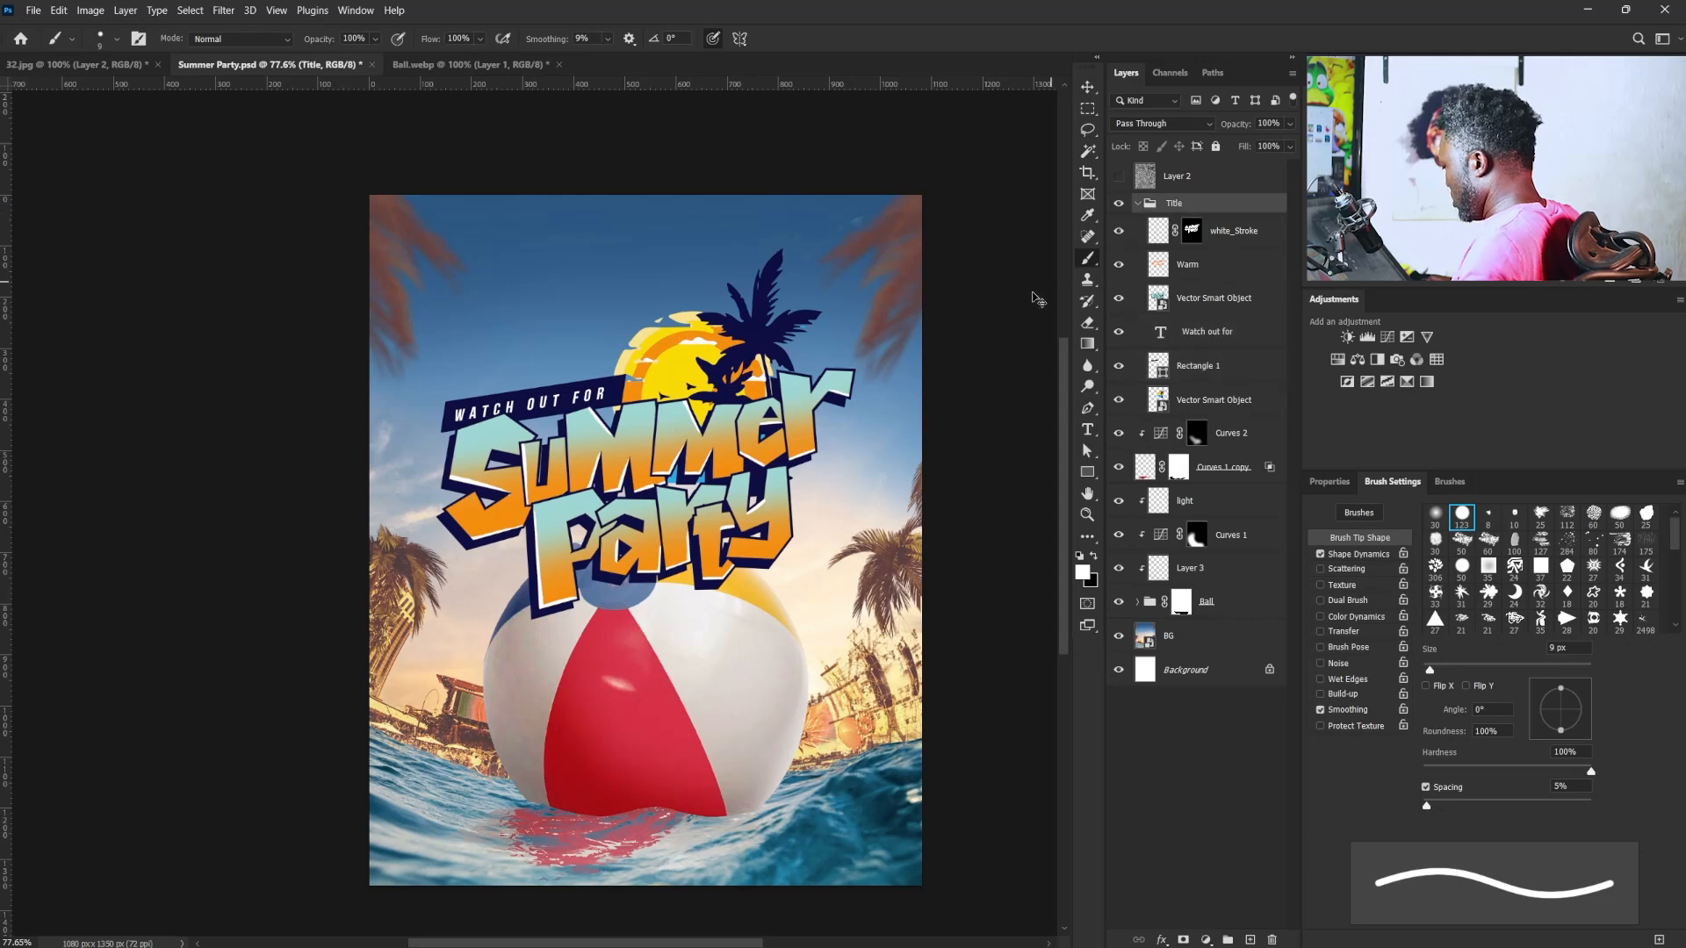
key(ctrl+t)
drag(863, 240, 841, 264)
drag(678, 620, 683, 608)
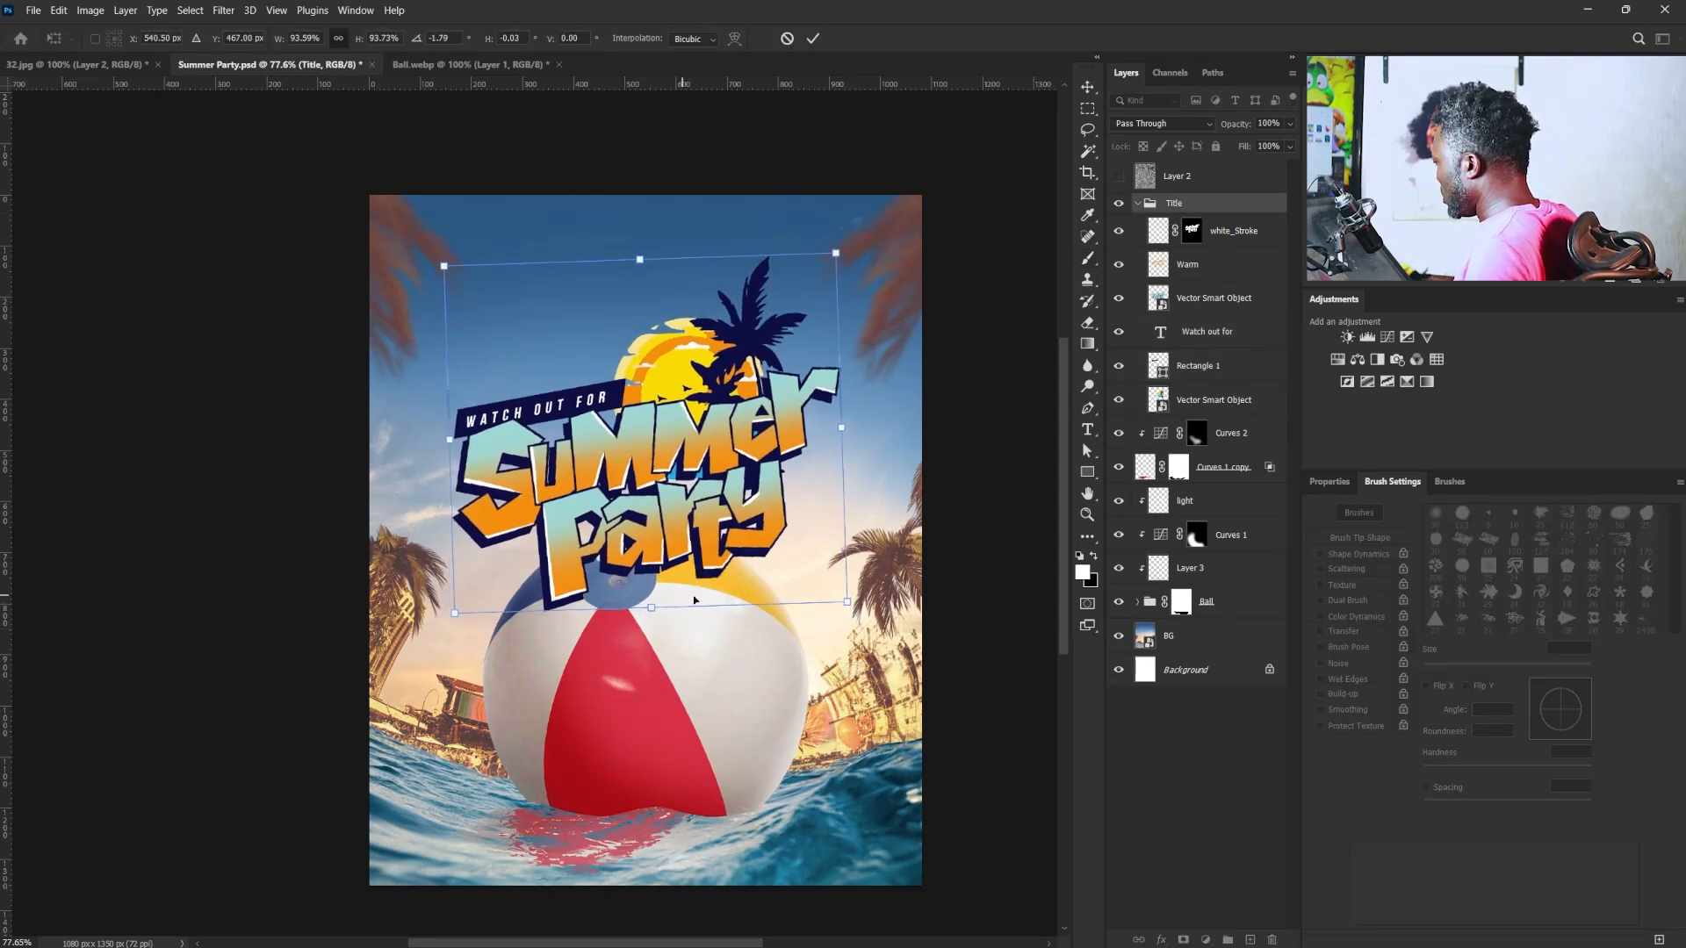
key(ctrl+z)
drag(712, 533, 707, 492)
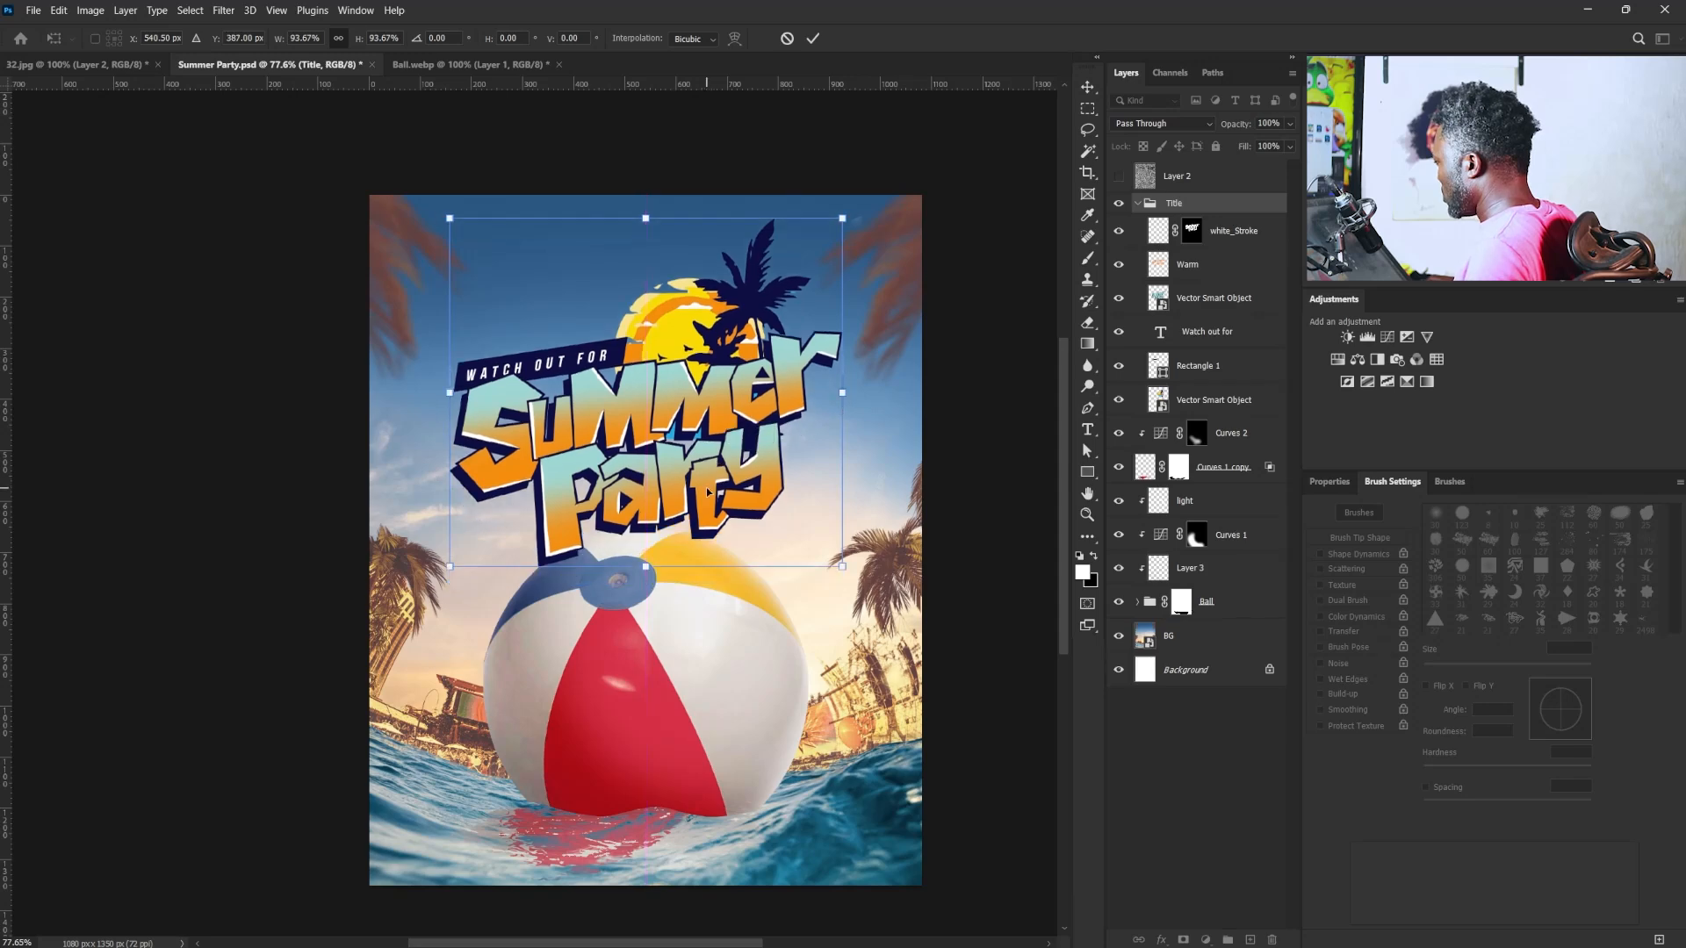
key(Return)
key(b)
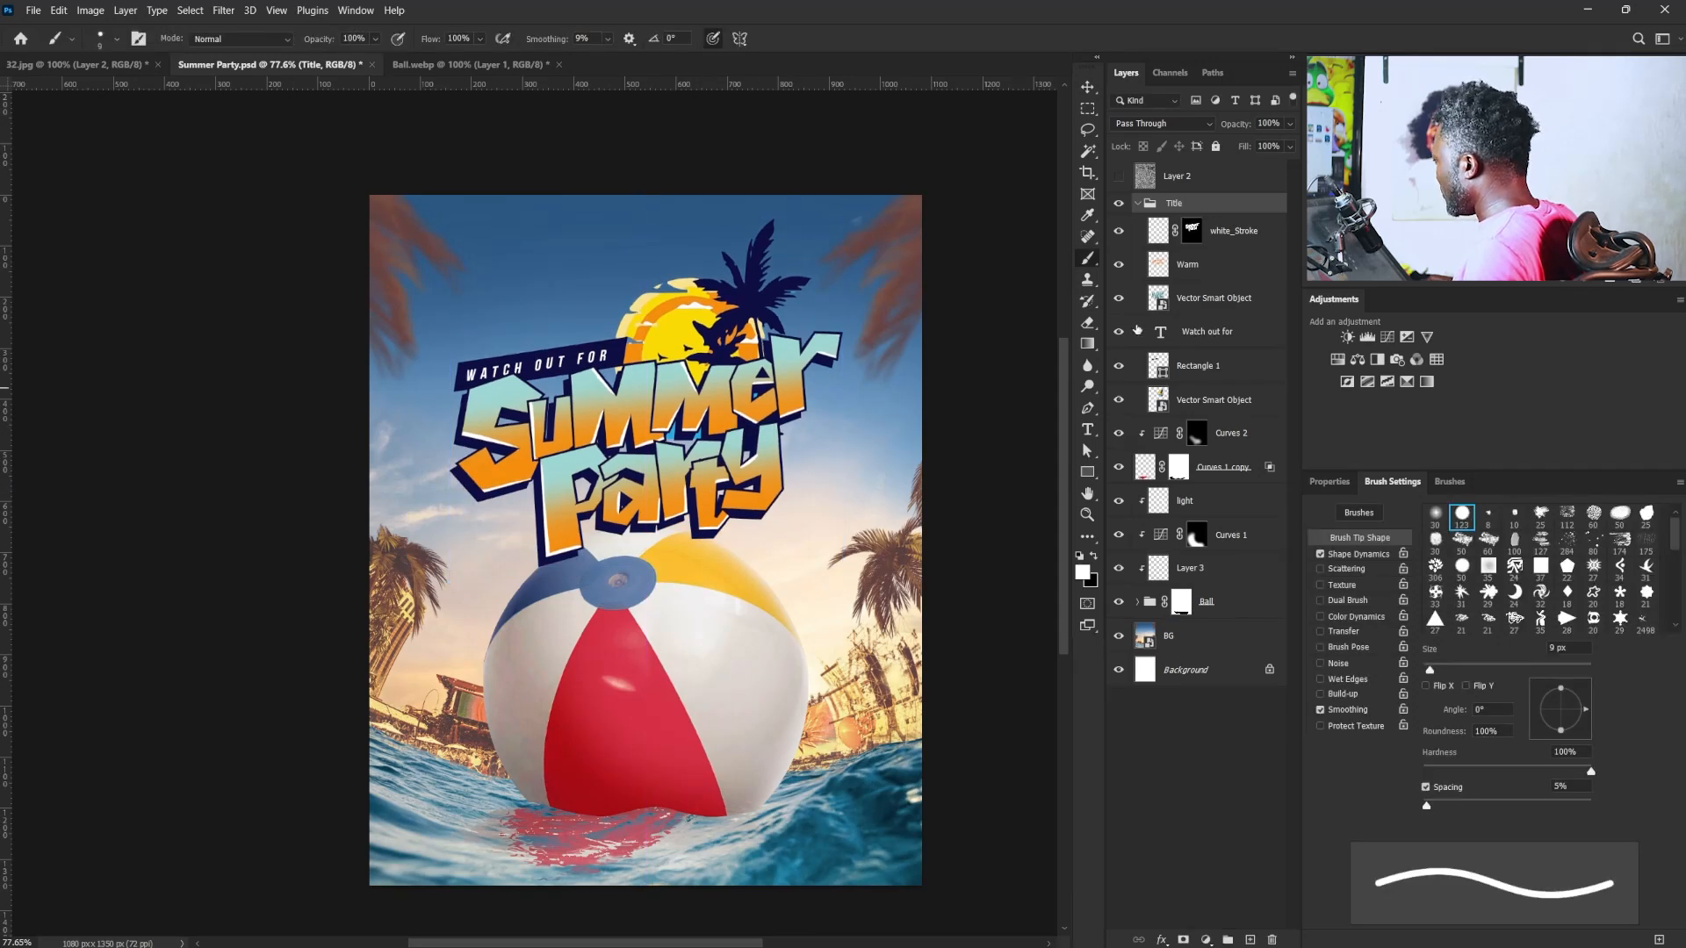
- Load Layer 1's ball mask as a selection and add it to the Title group as an inverted layer mask
click(1137, 603)
ctrl+click(1191, 639)
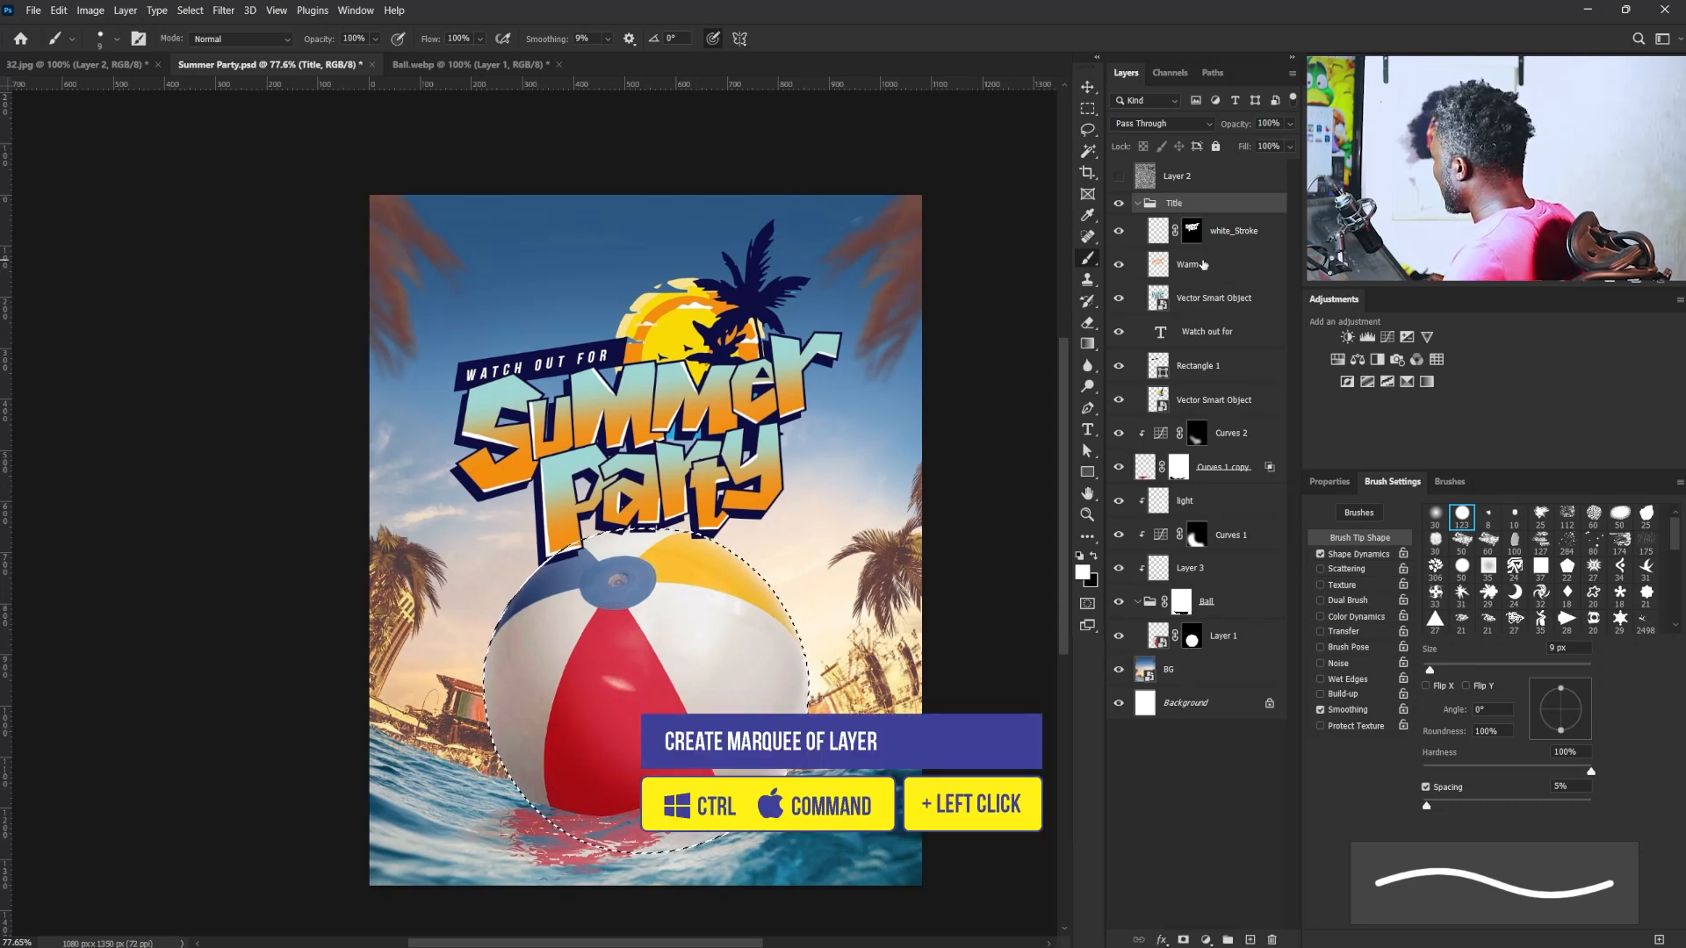
click(1138, 203)
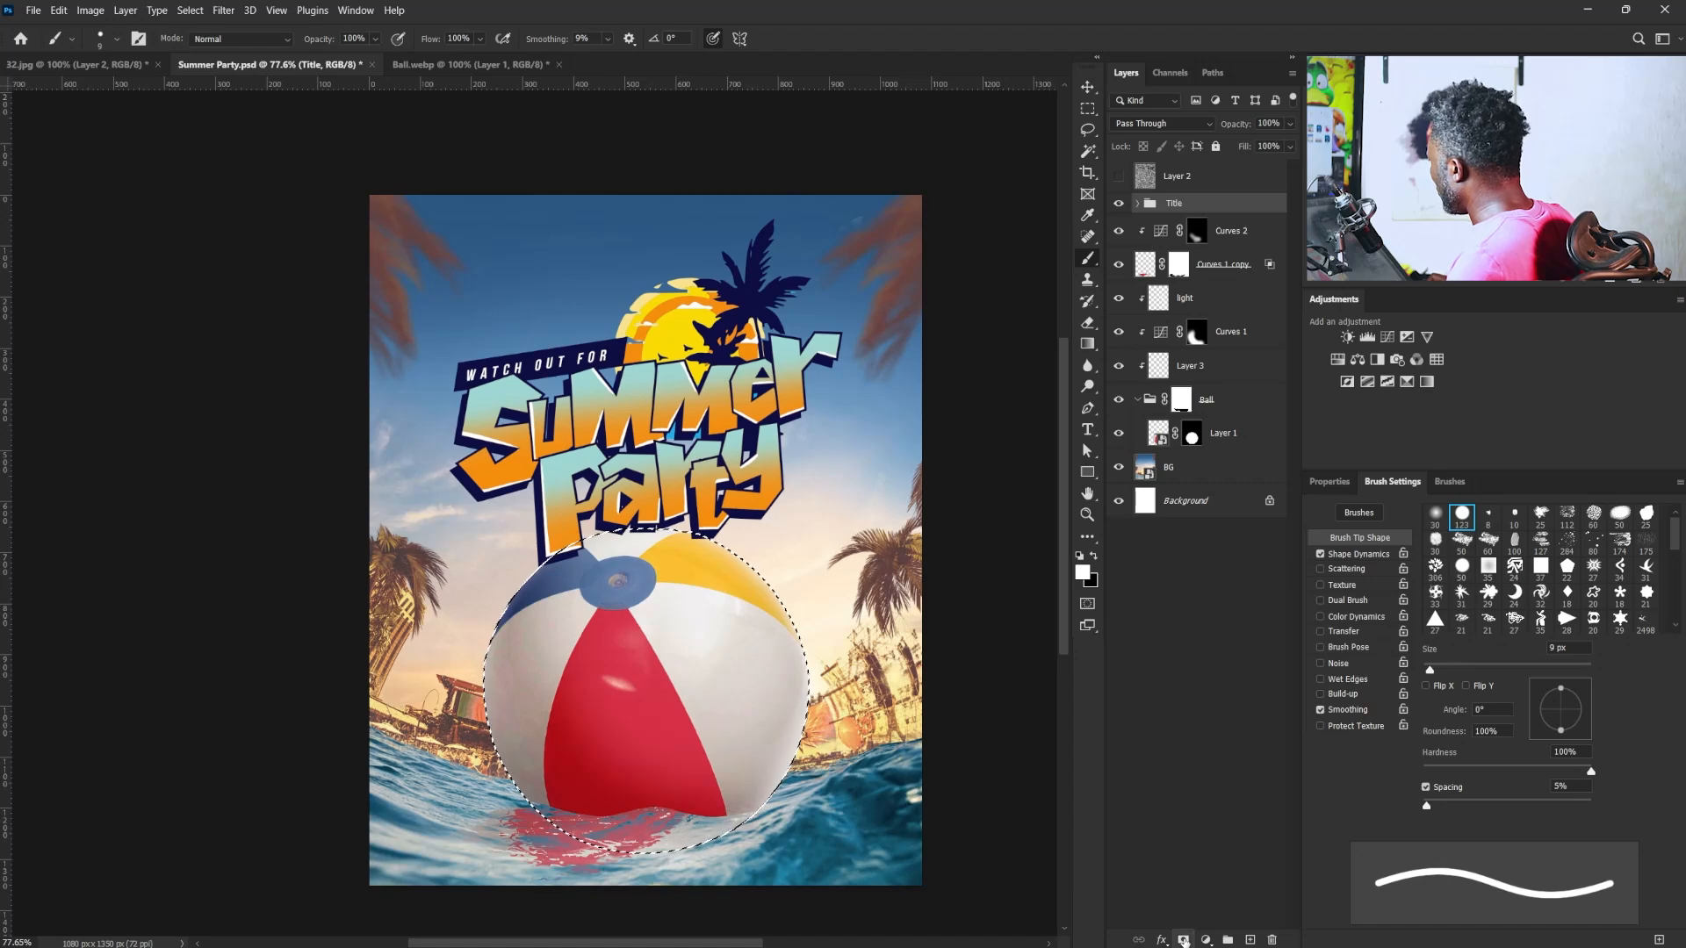
click(1183, 940)
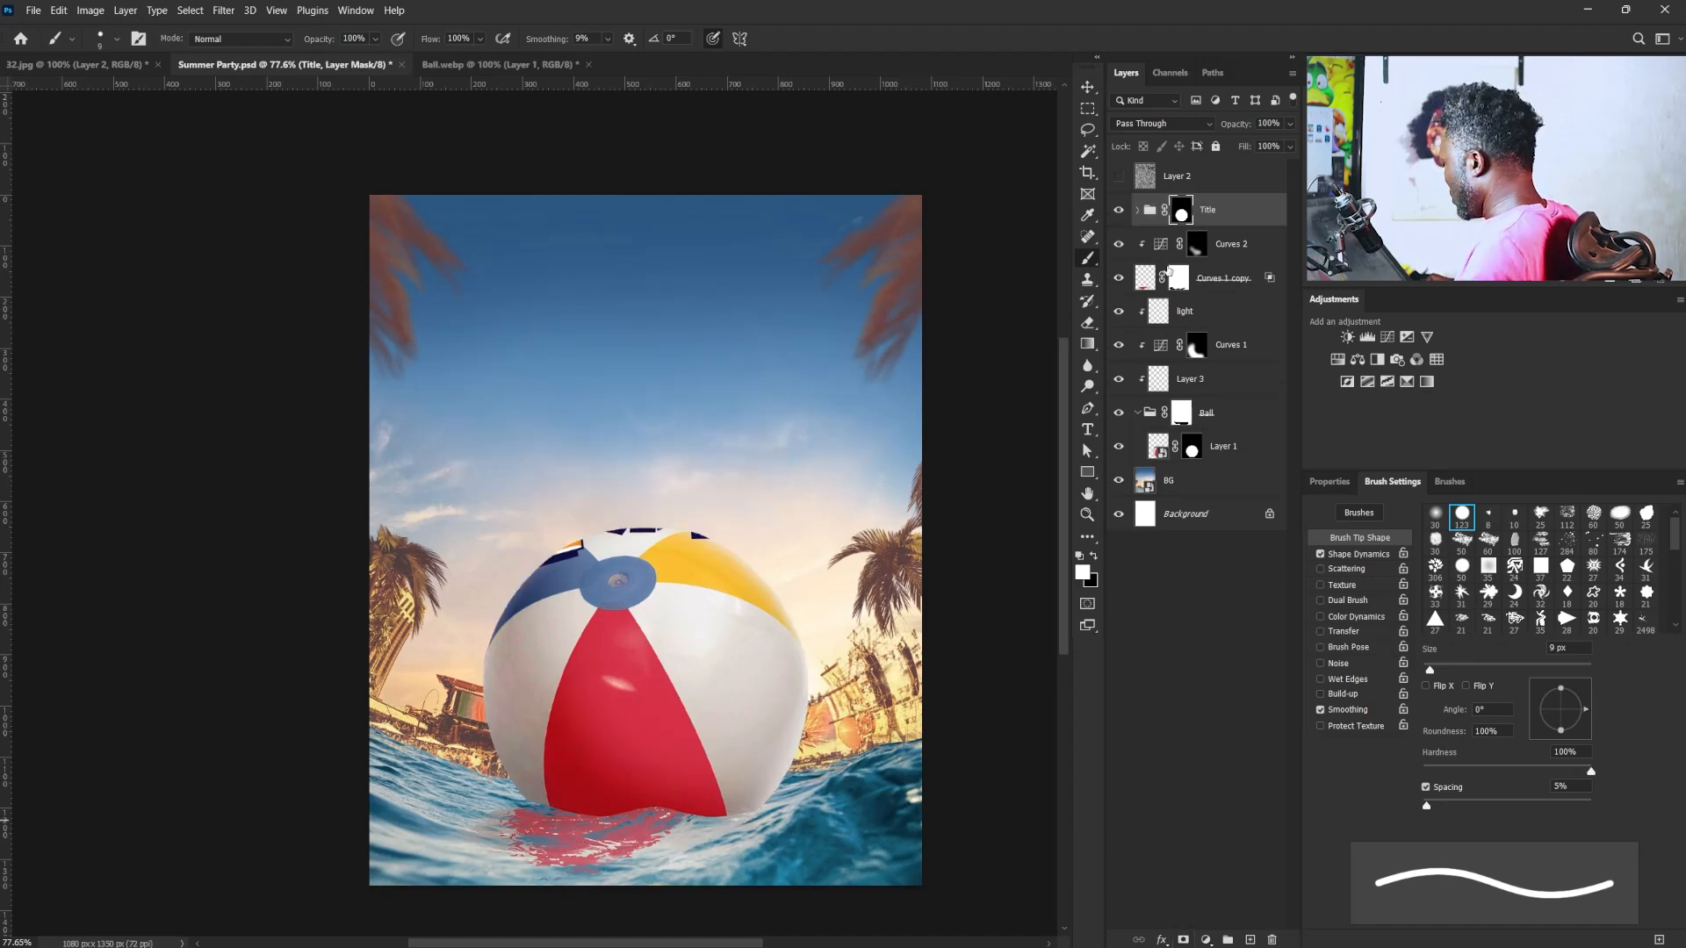
key(ctrl+i)
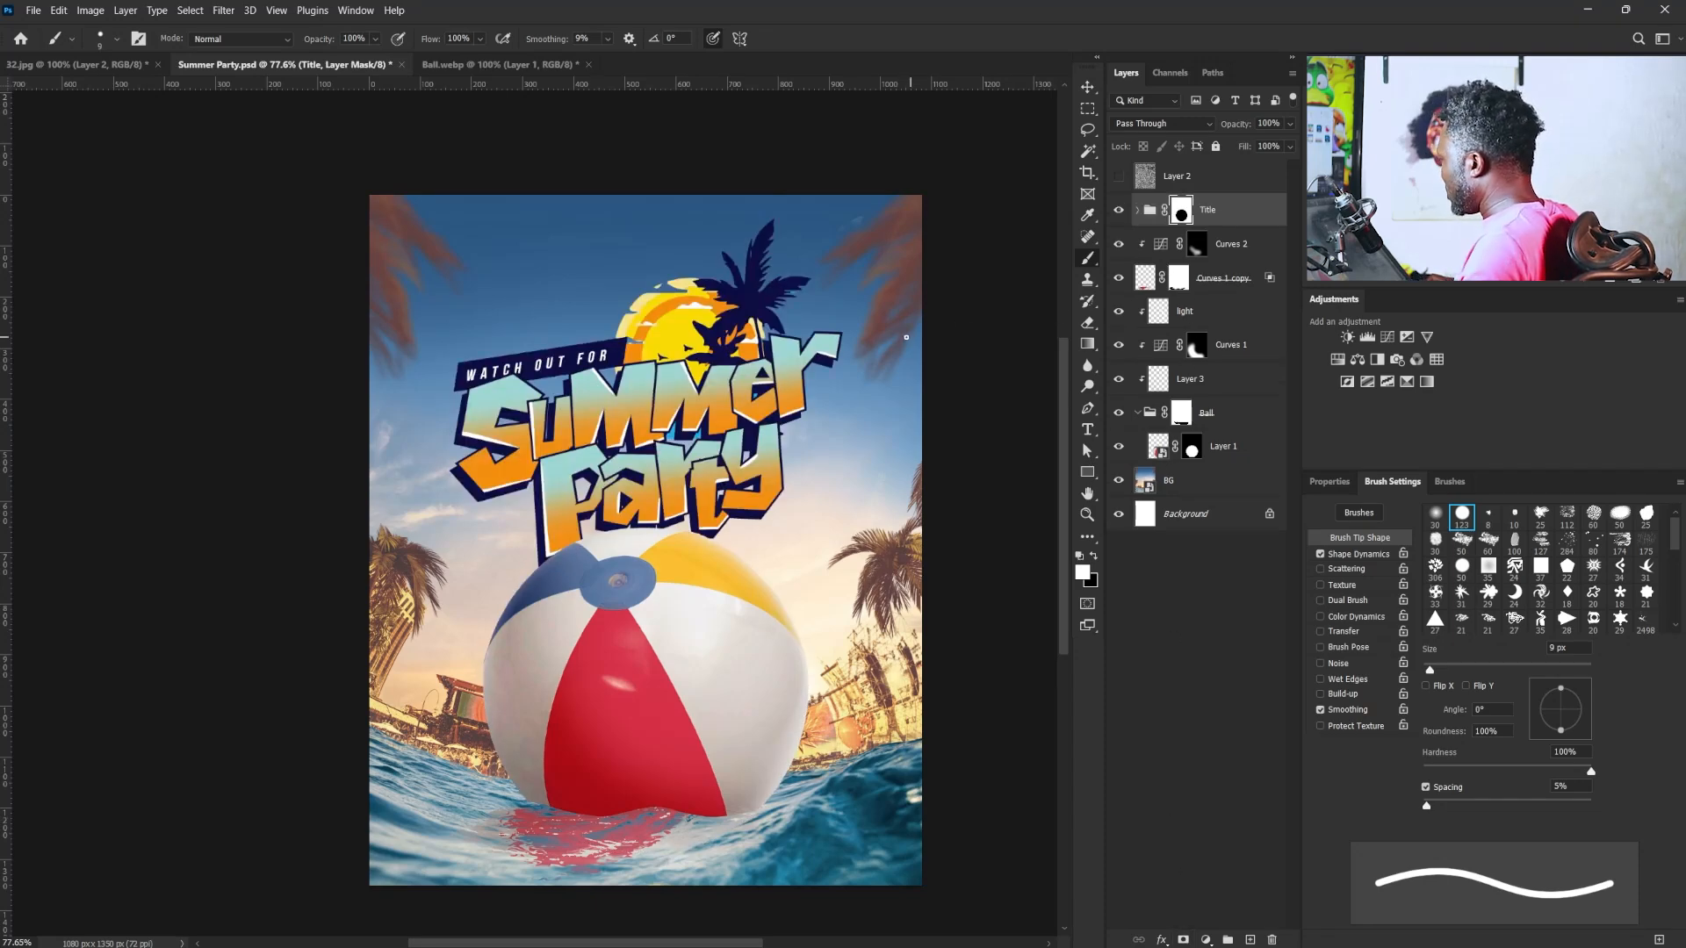
- Unlink the Title group from its mask, shift the lettering slightly left, and relink the mask
key(v)
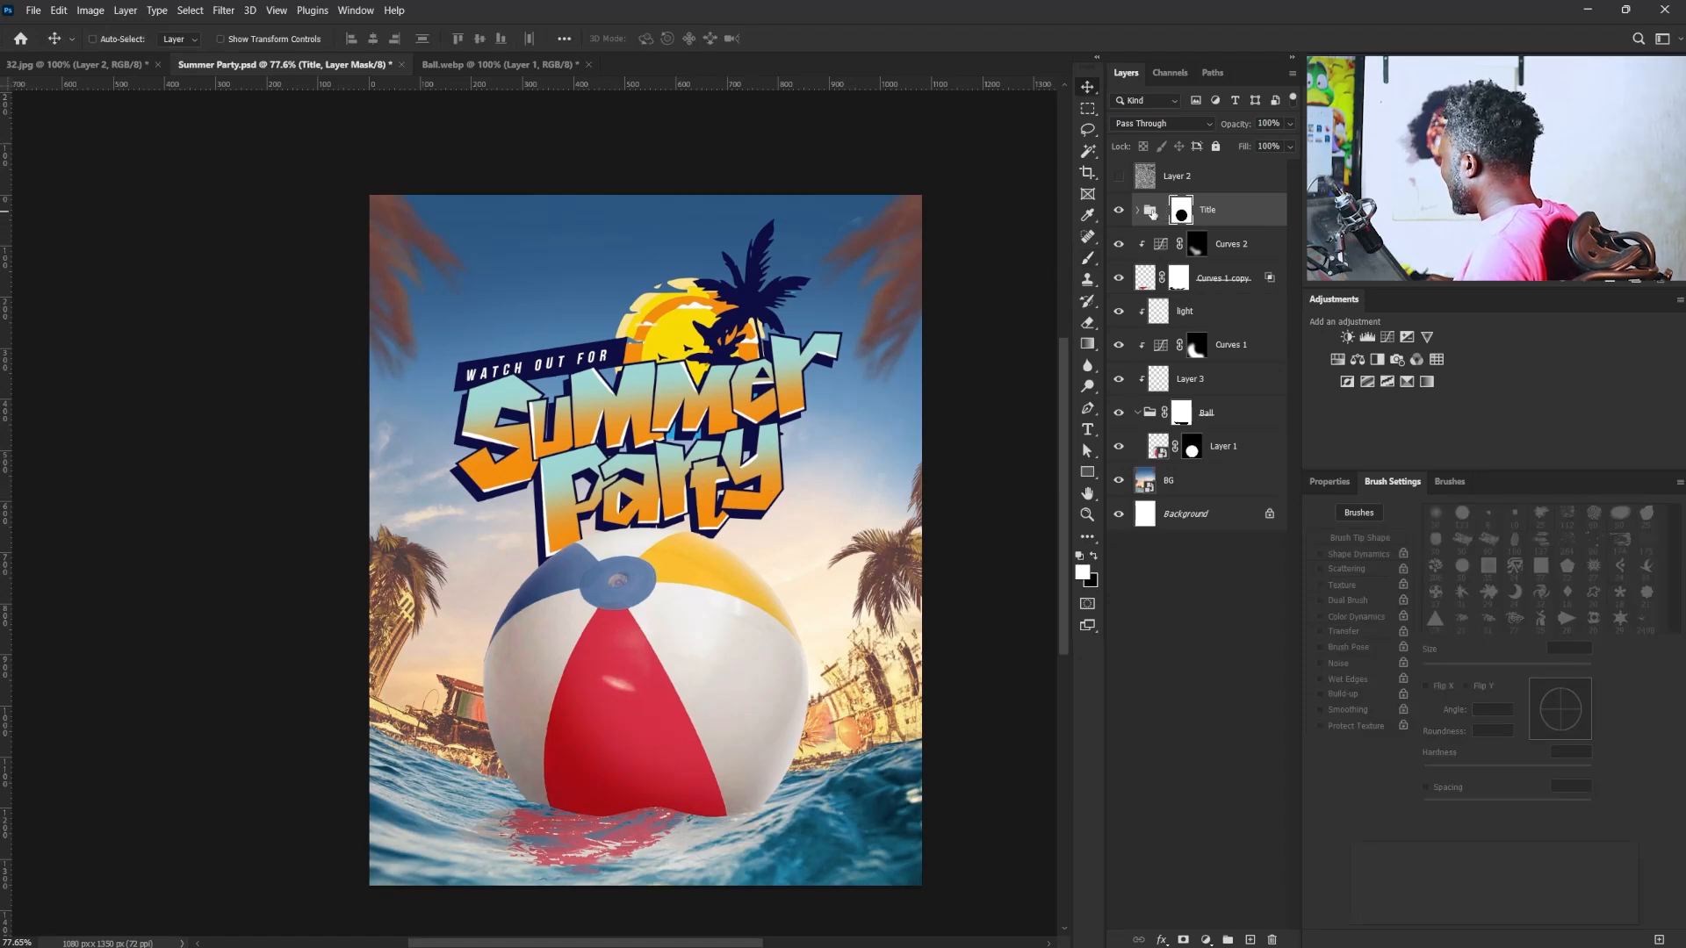
click(1150, 211)
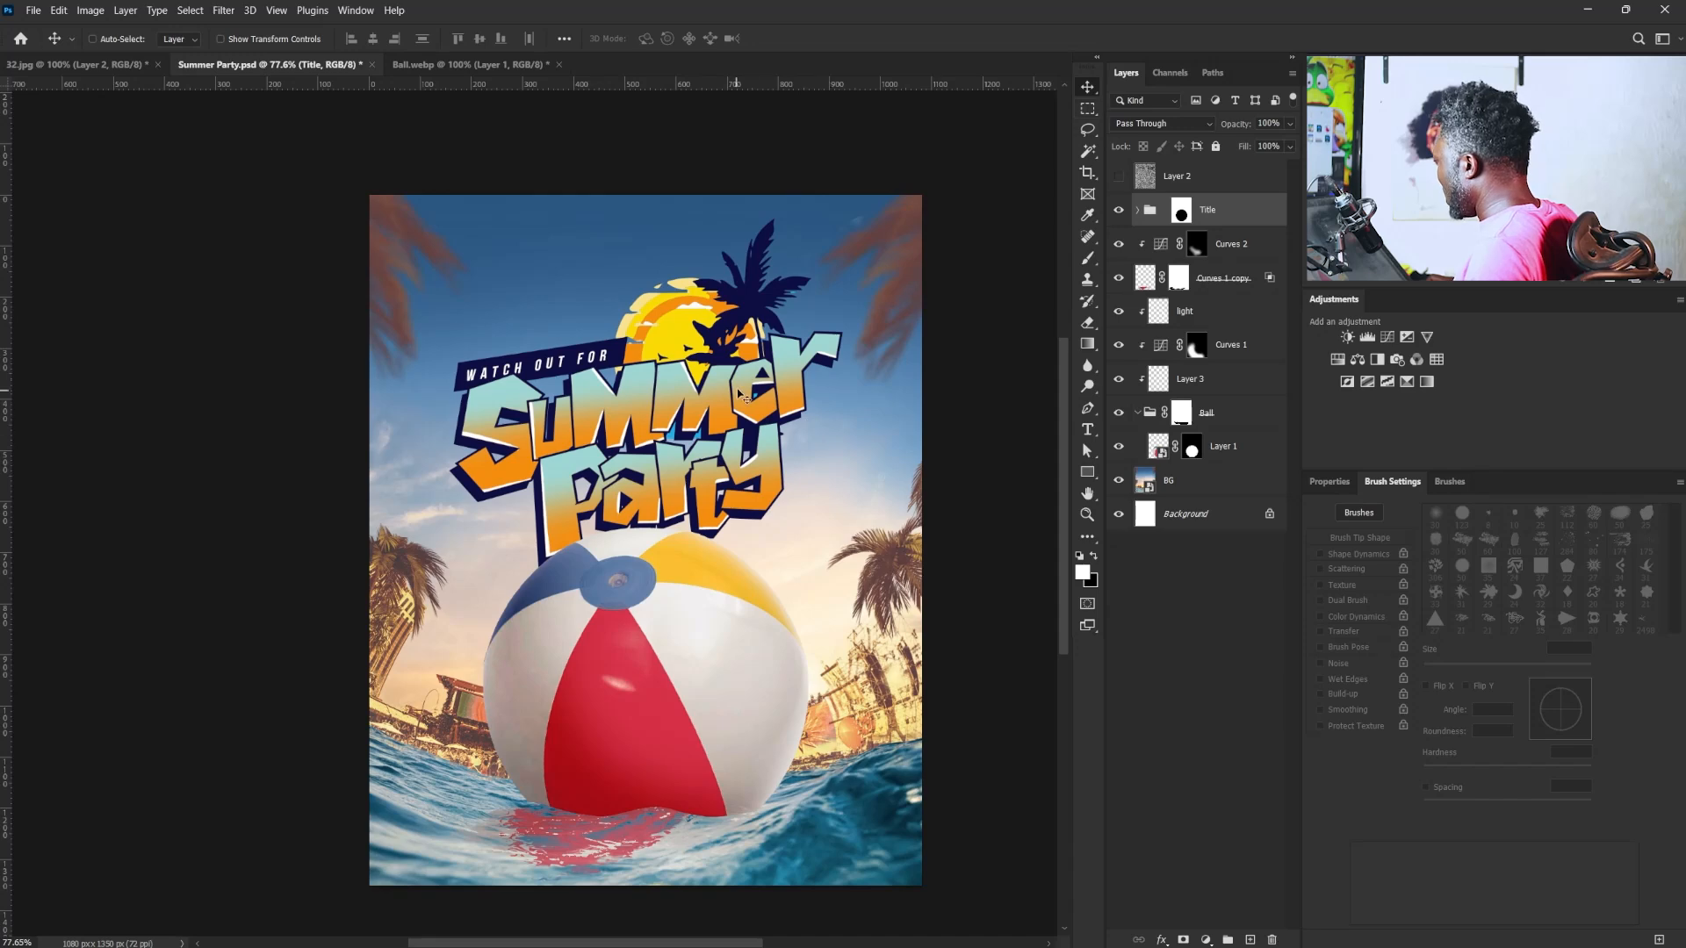
drag(746, 412, 733, 418)
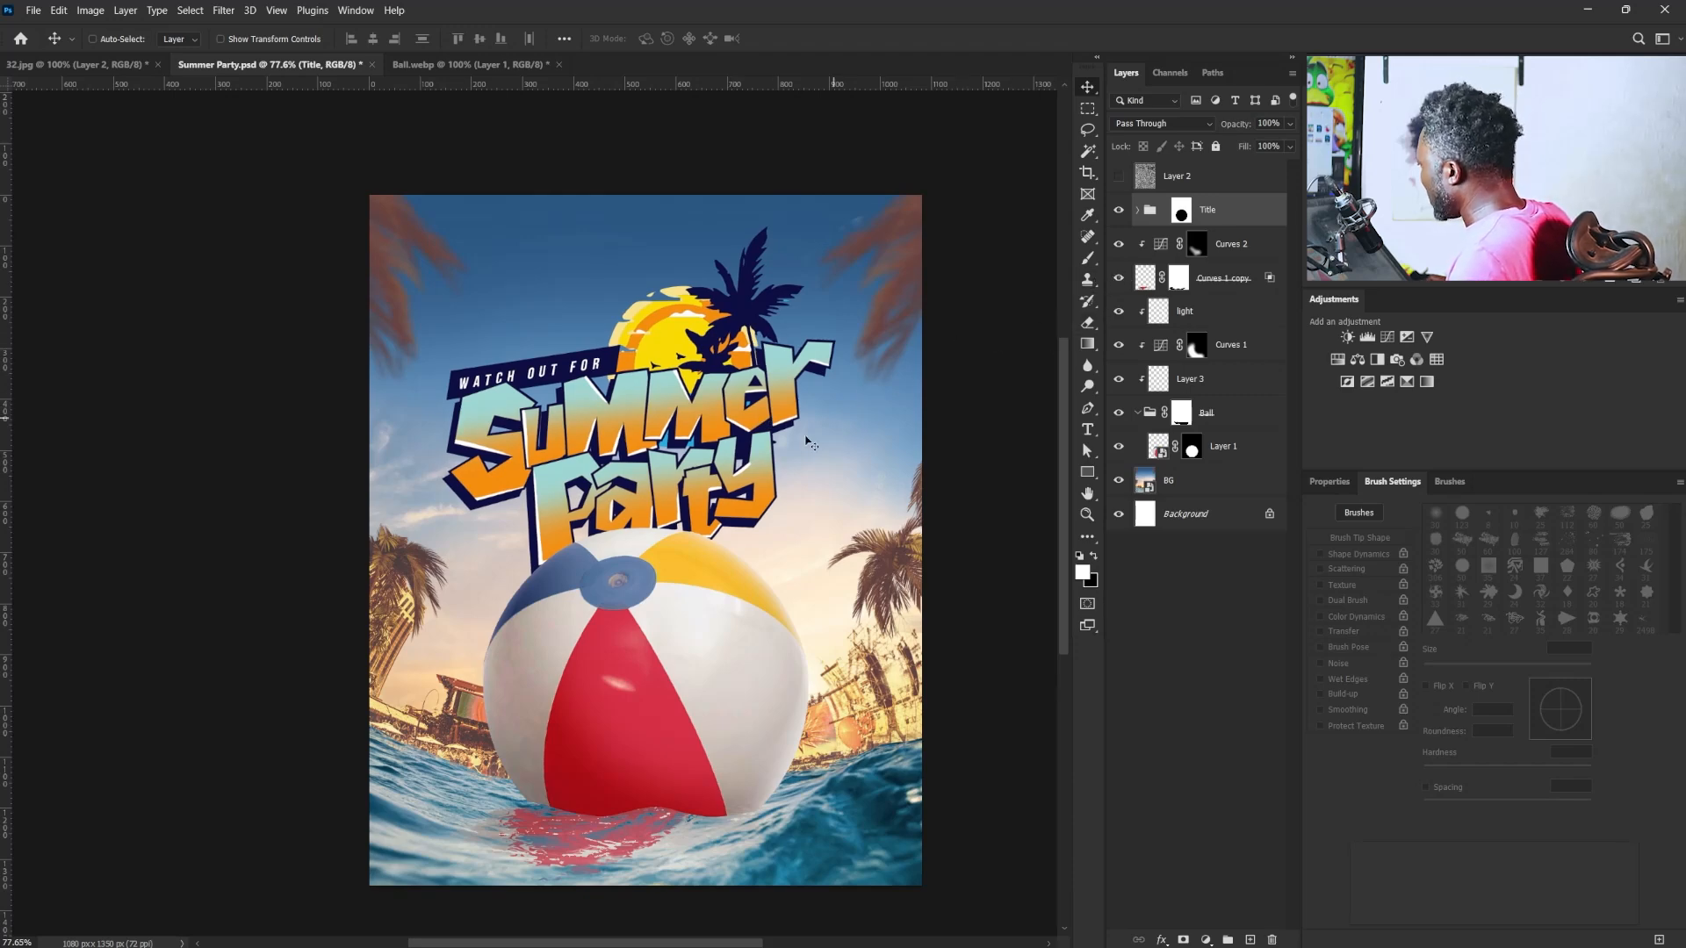
key(shift+Up)
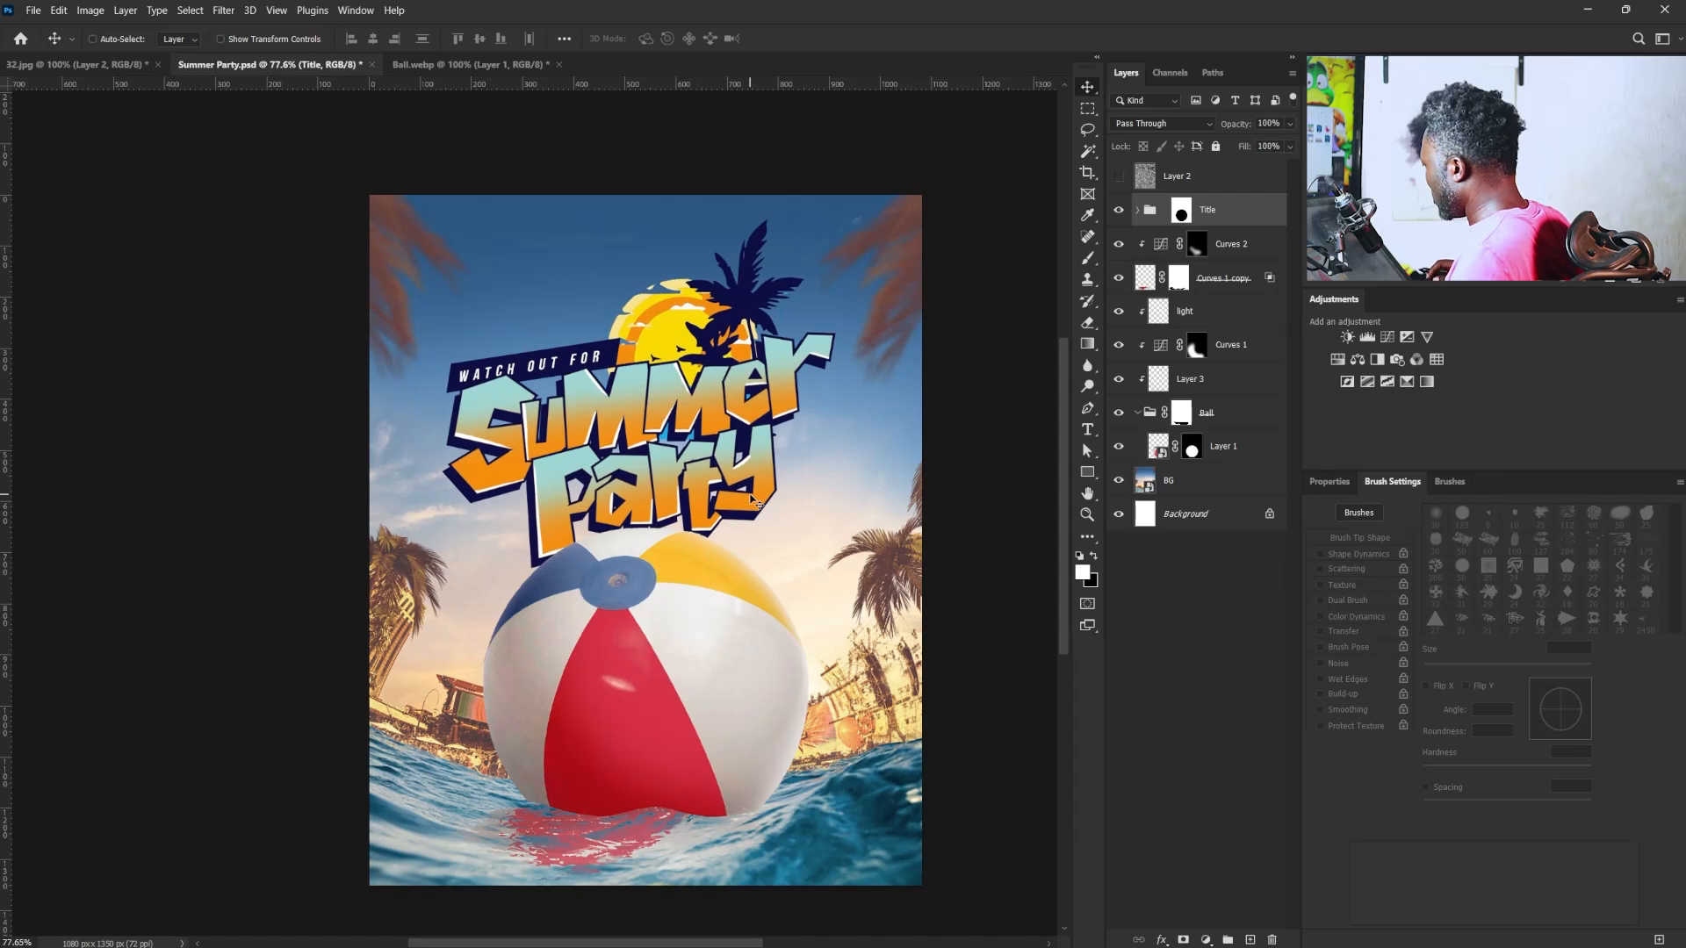
click(1161, 212)
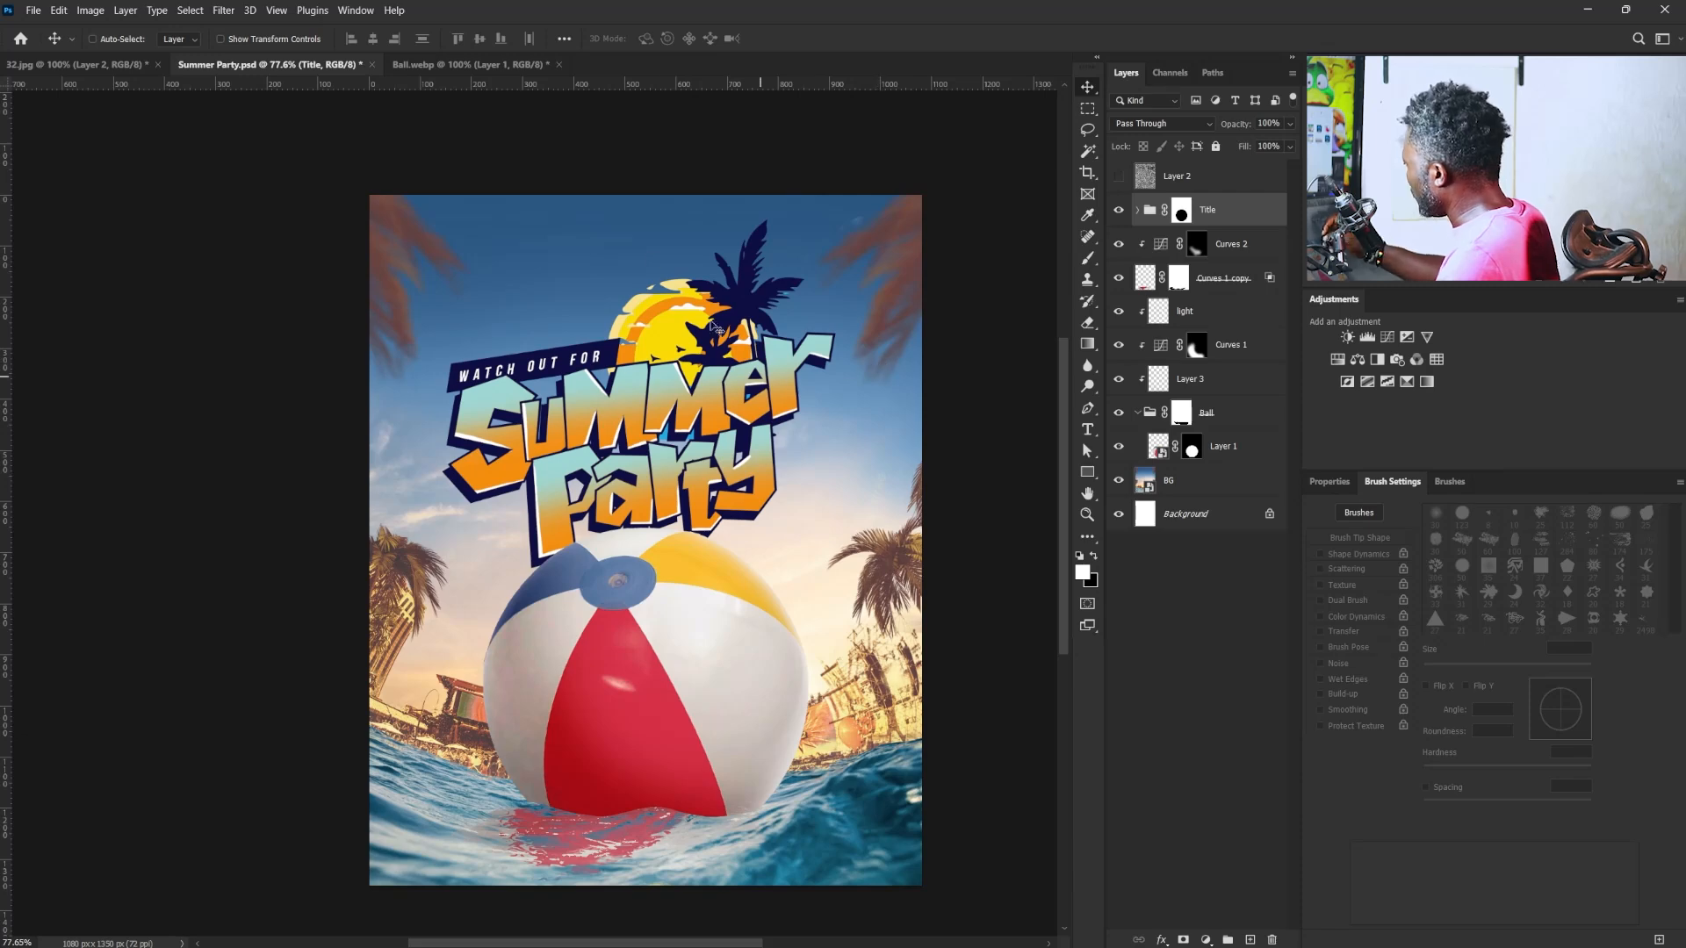
- Add a Hue/Saturation adjustment above BG, target the Cyans by sampling the sky, and set their Hue to -23
click(1168, 480)
click(1358, 359)
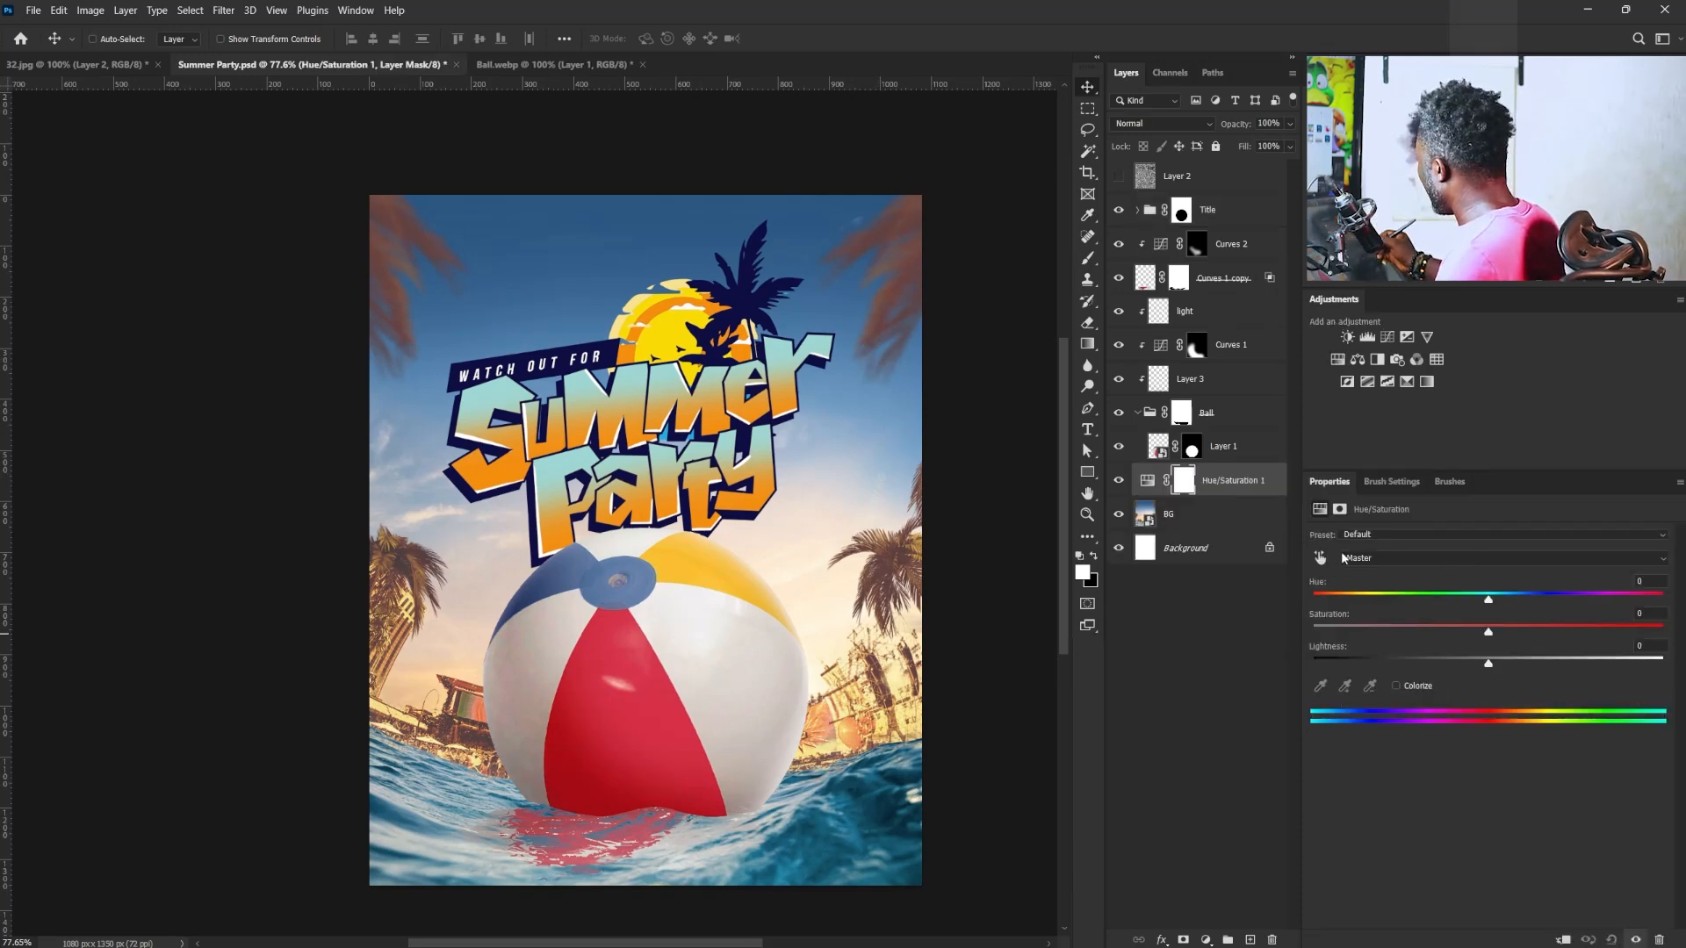
click(1321, 560)
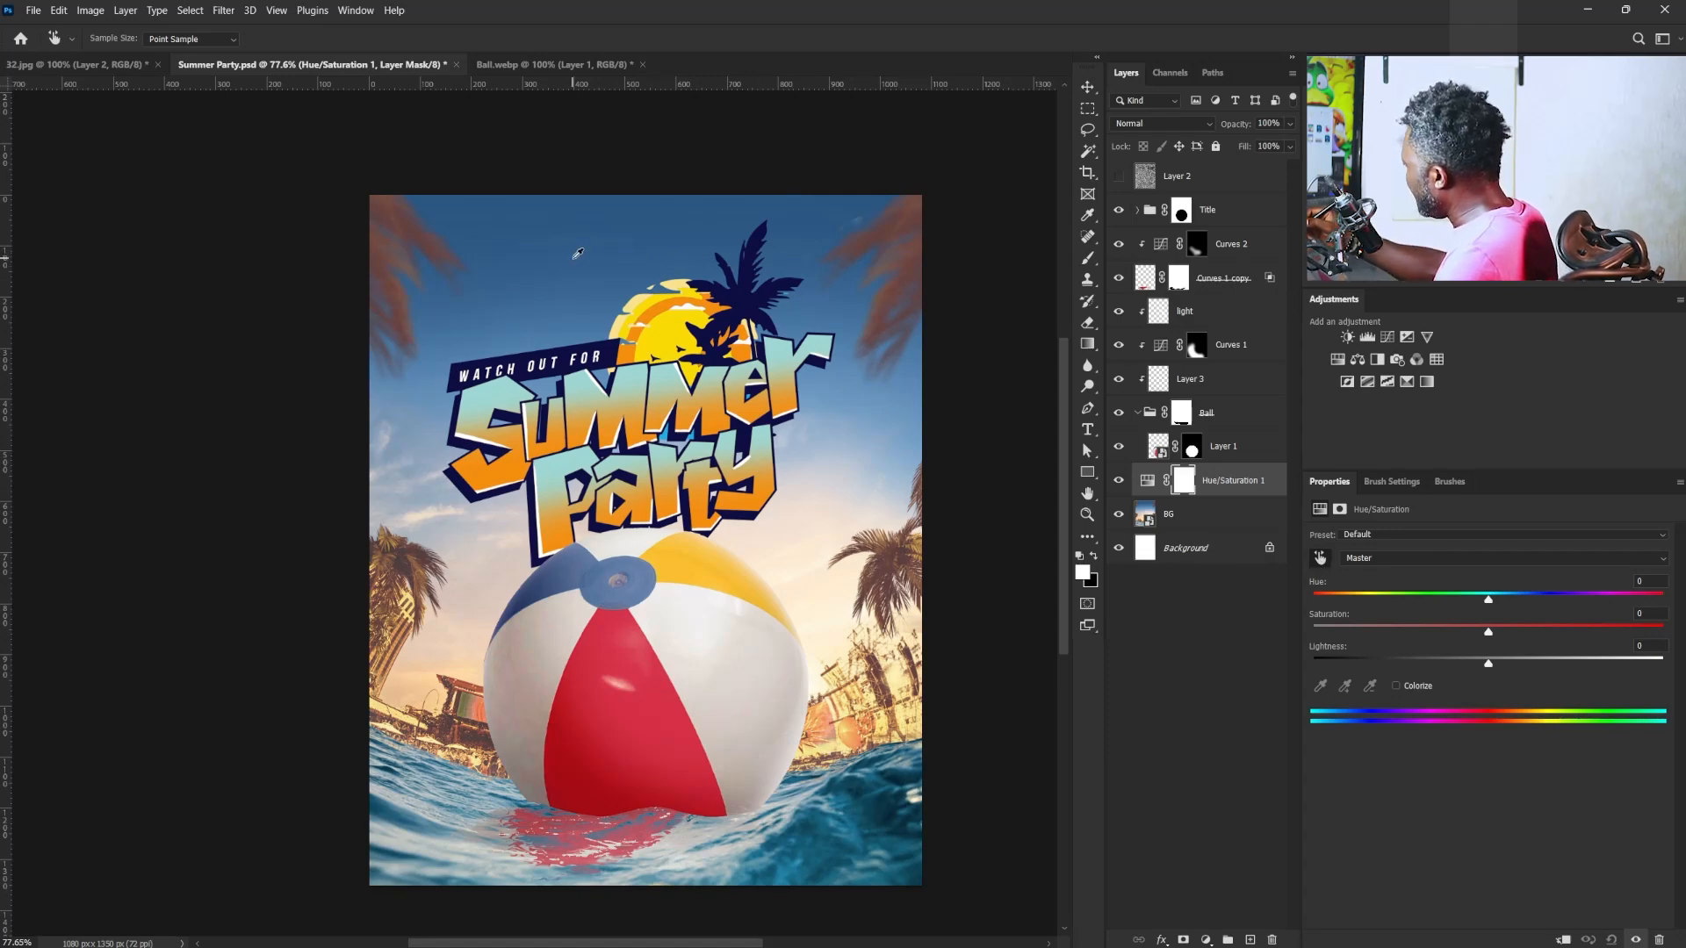
click(588, 255)
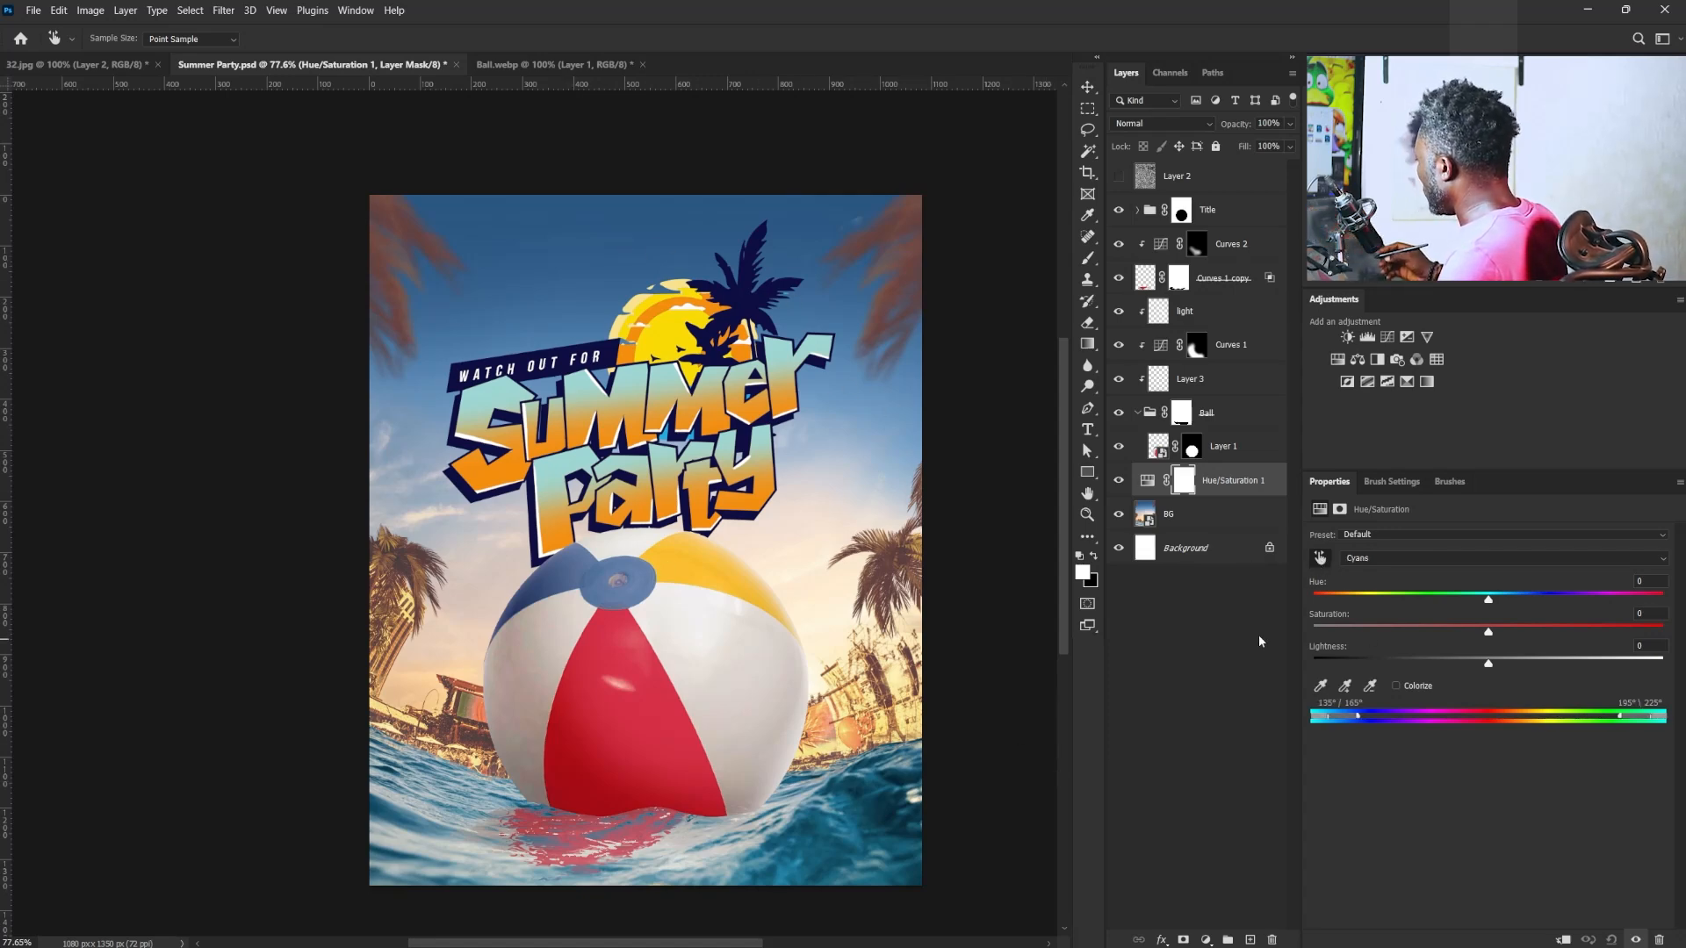
drag(1486, 604, 1452, 605)
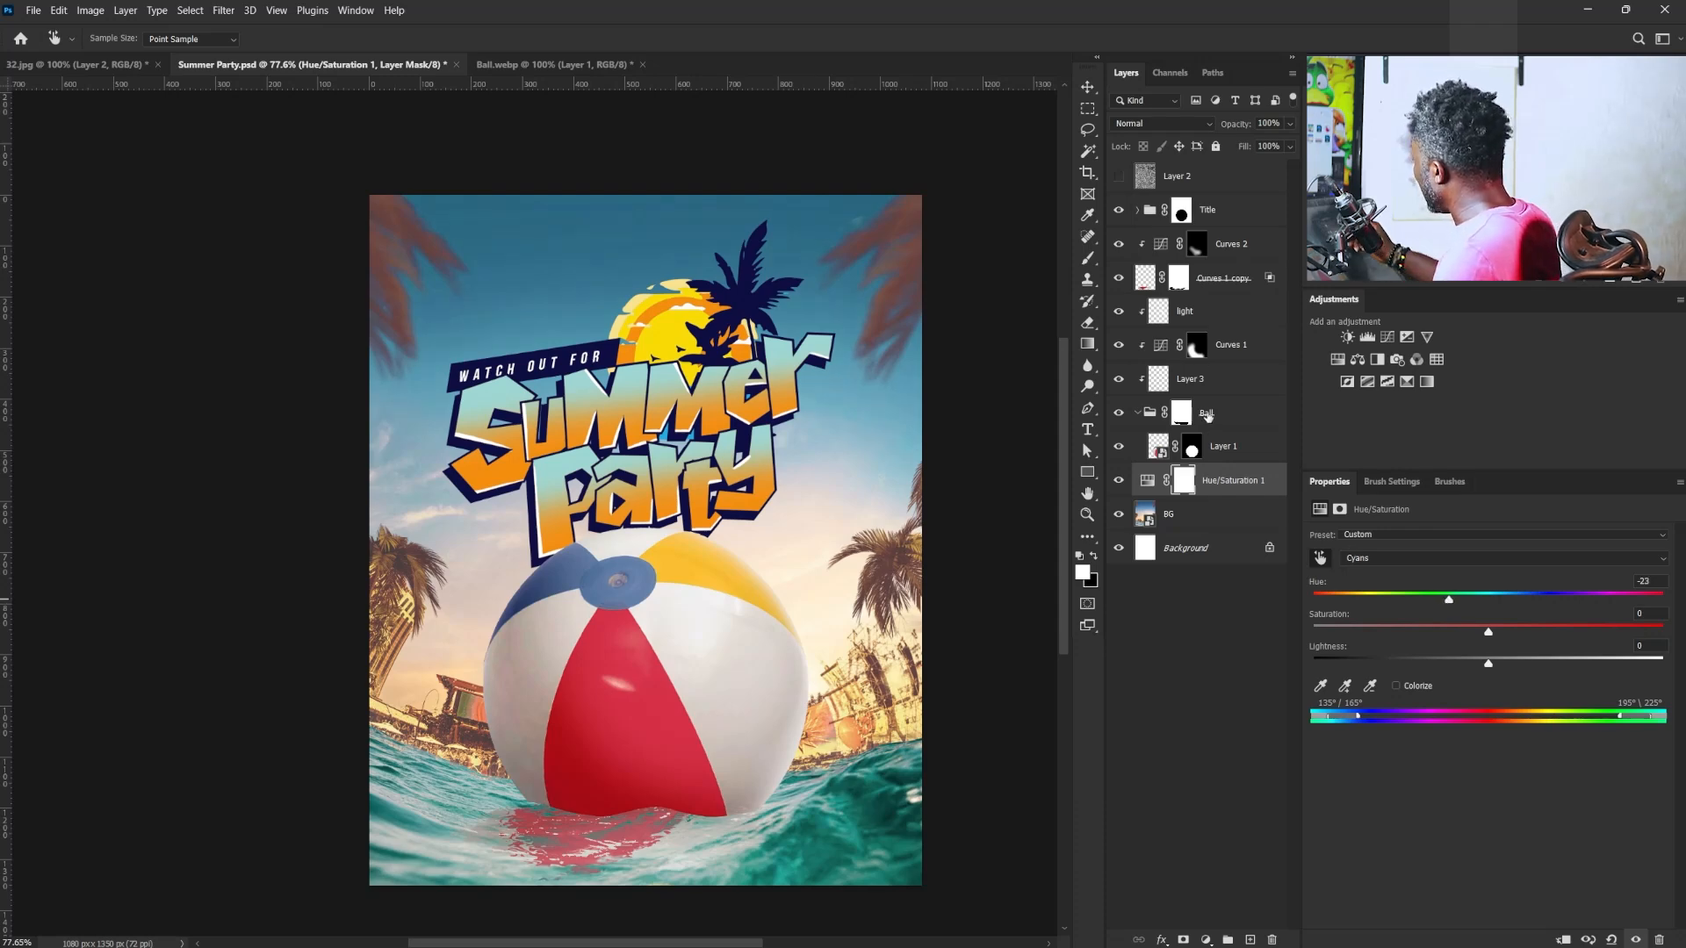
- Group the Ball group together with all the layers above it up to Curves 2
click(1210, 409)
key(v)
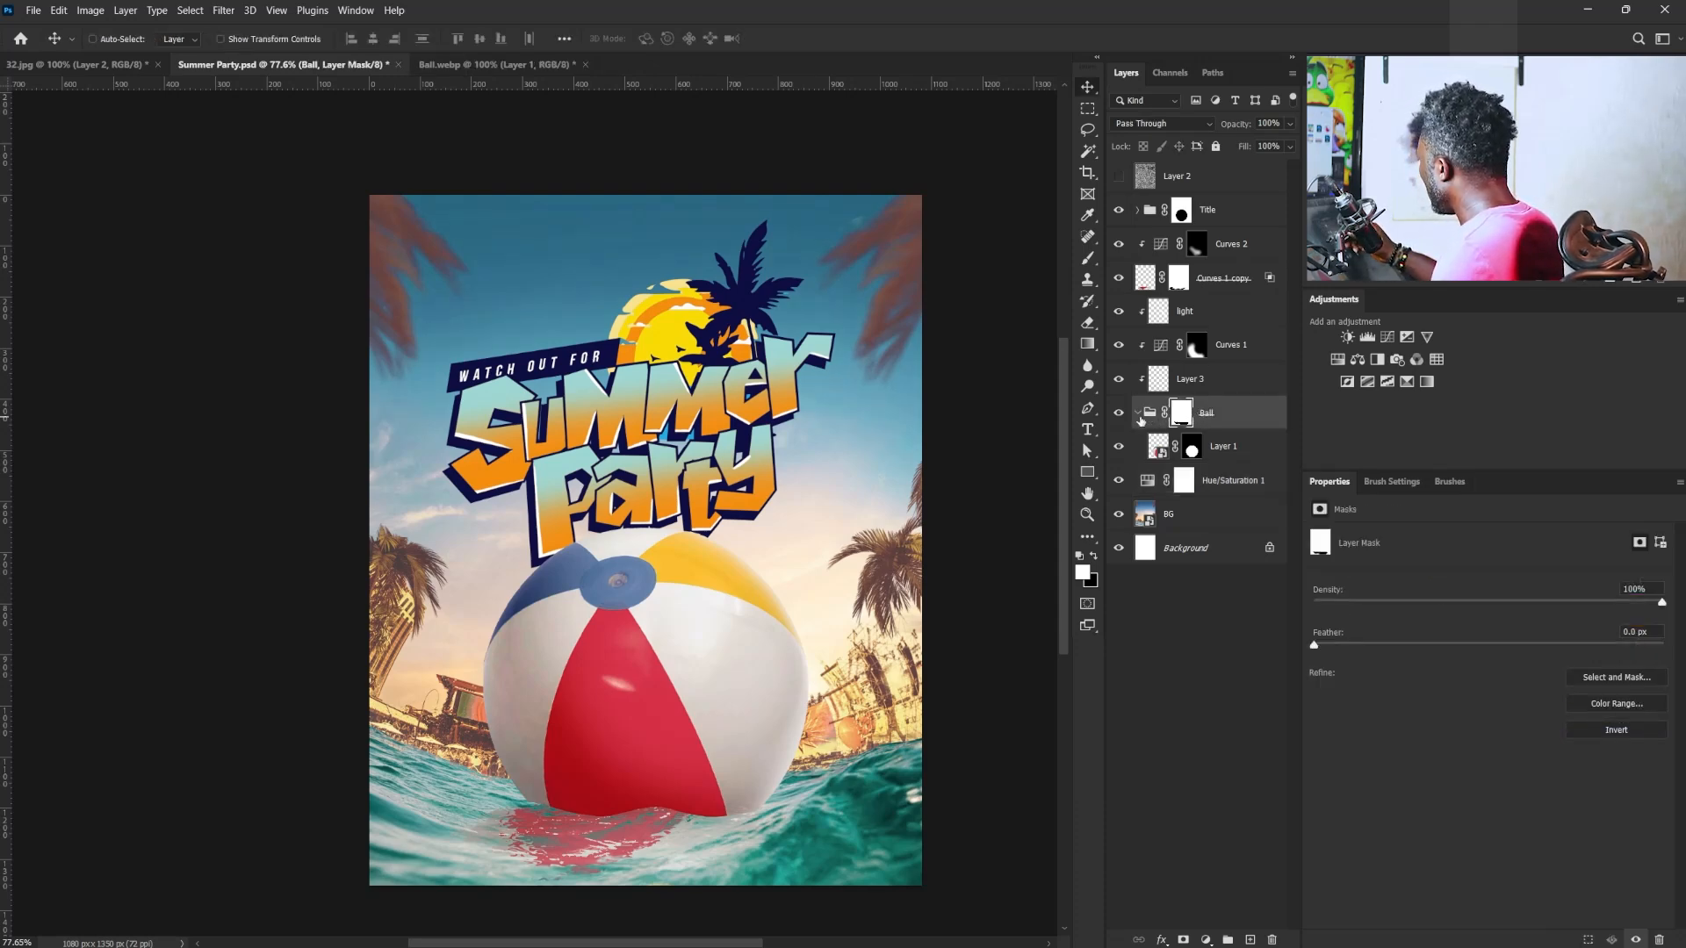
click(1137, 412)
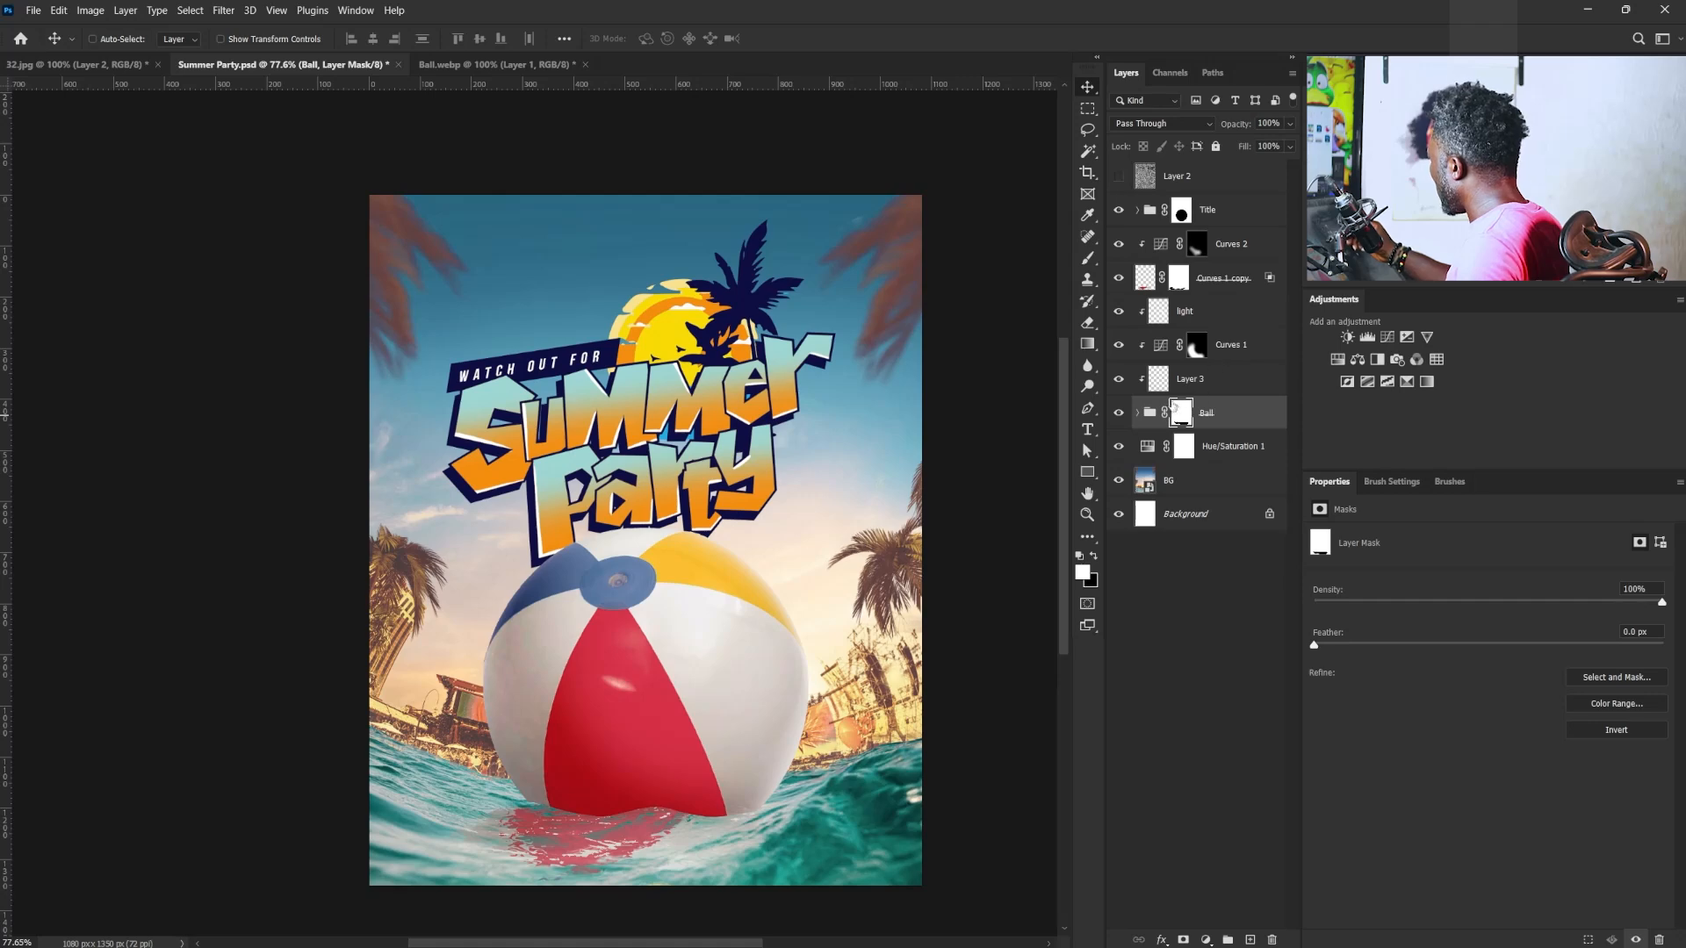
click(1120, 413)
click(1119, 413)
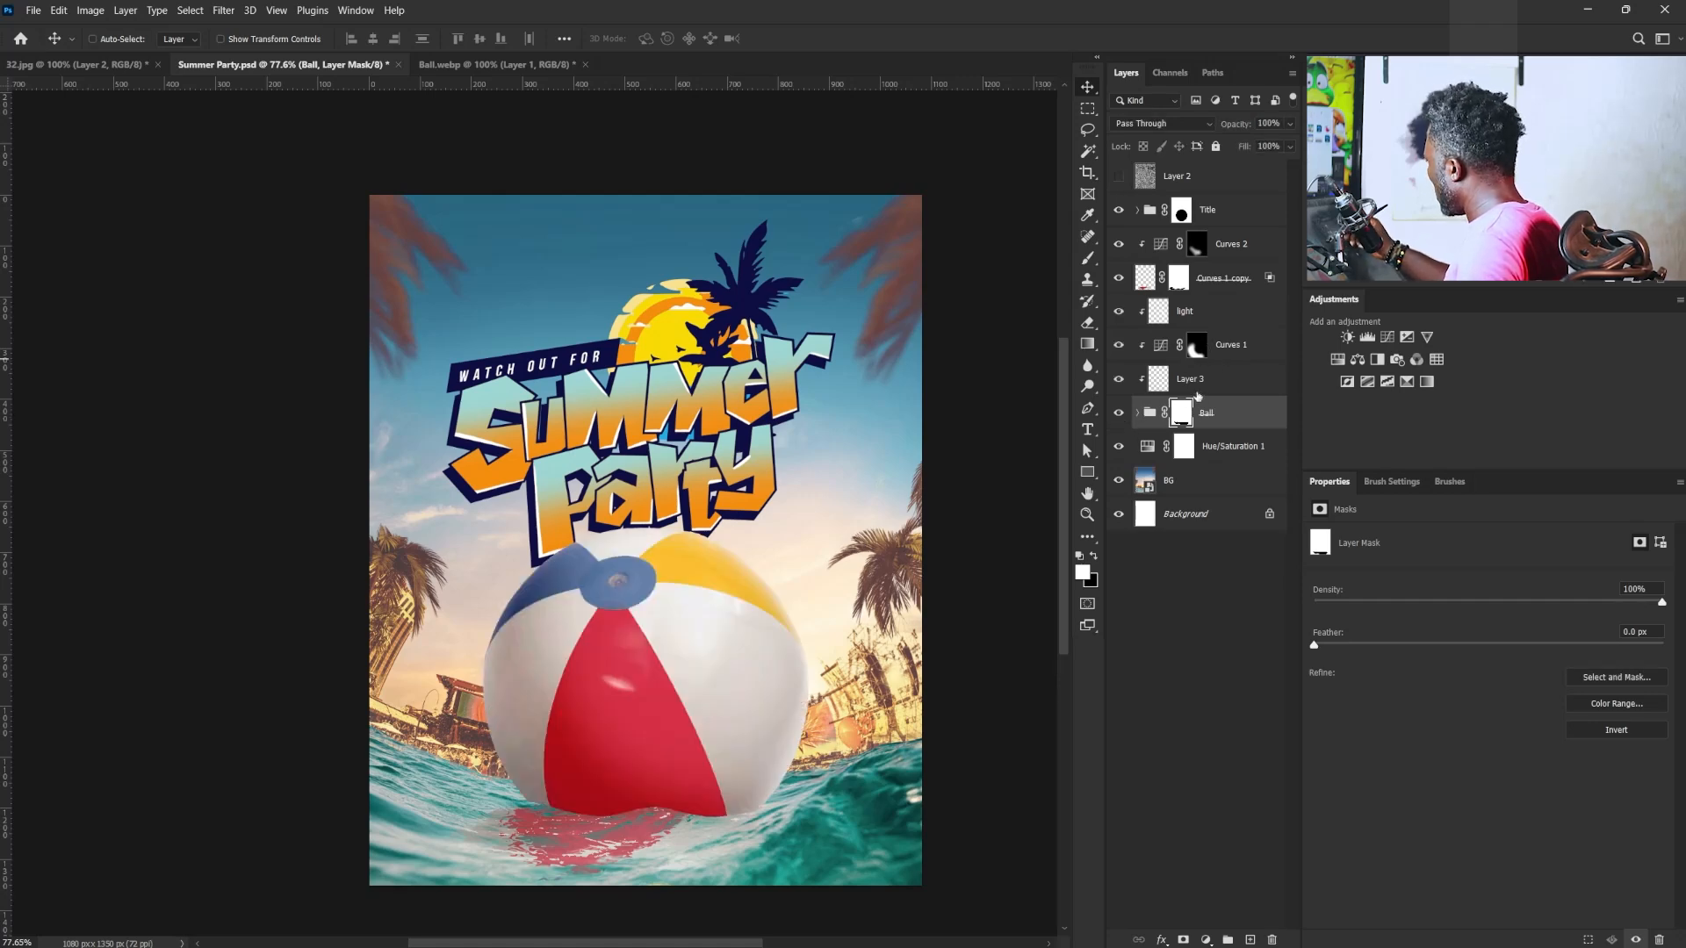
shift+click(1241, 256)
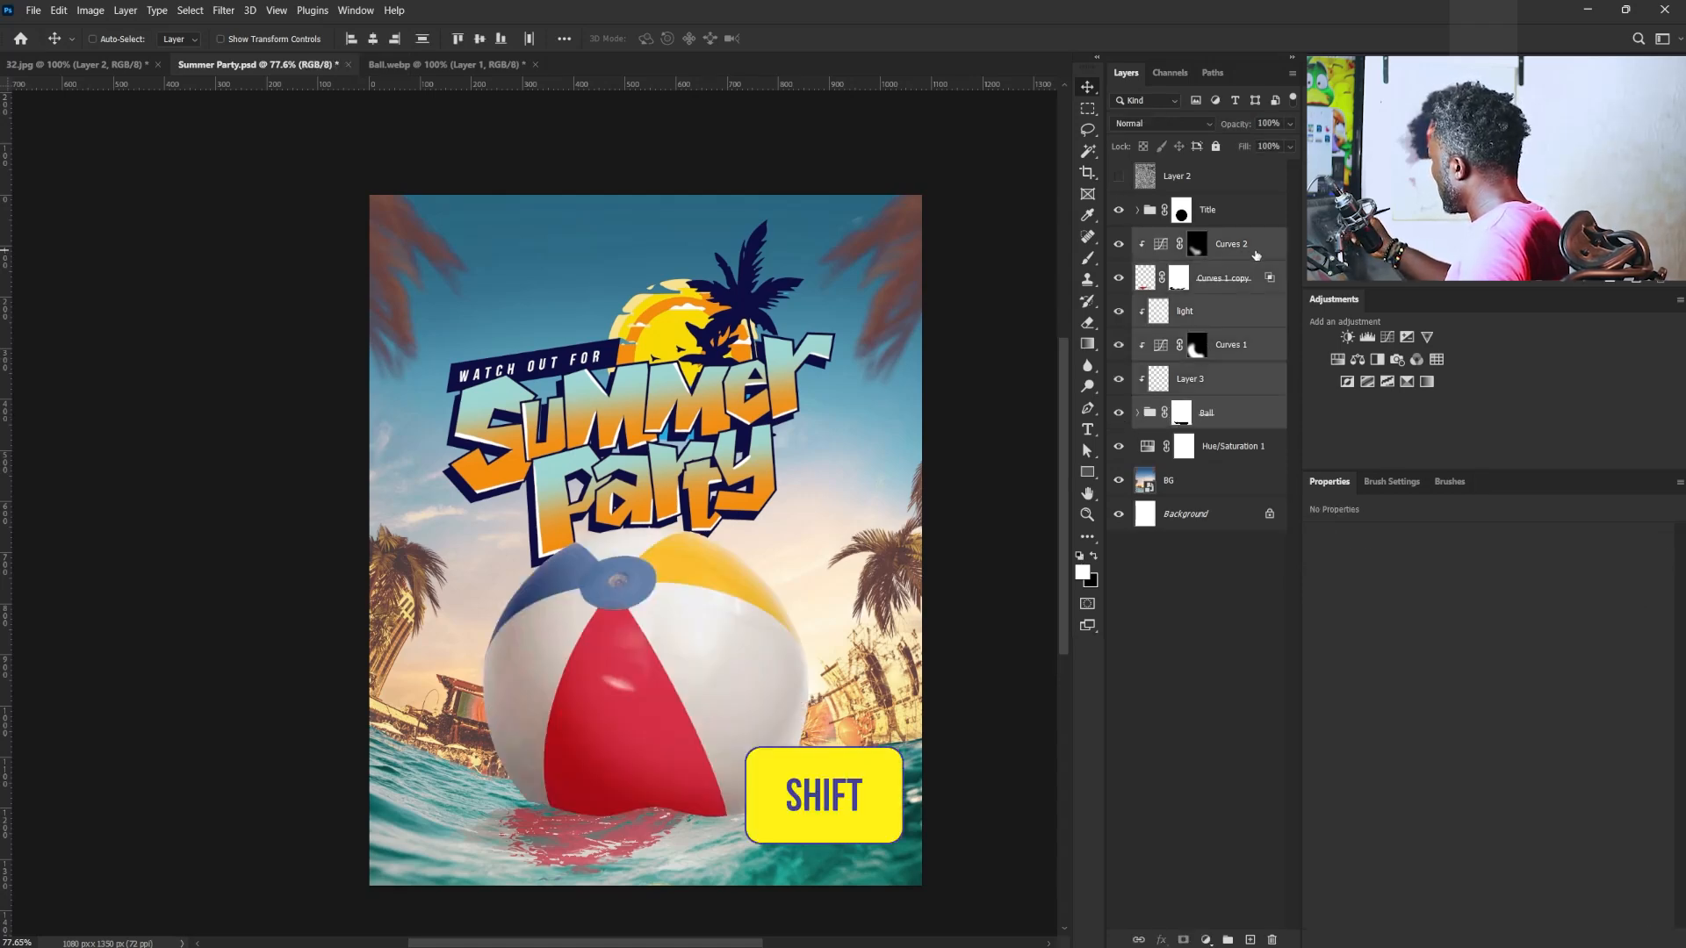
key(ctrl+g)
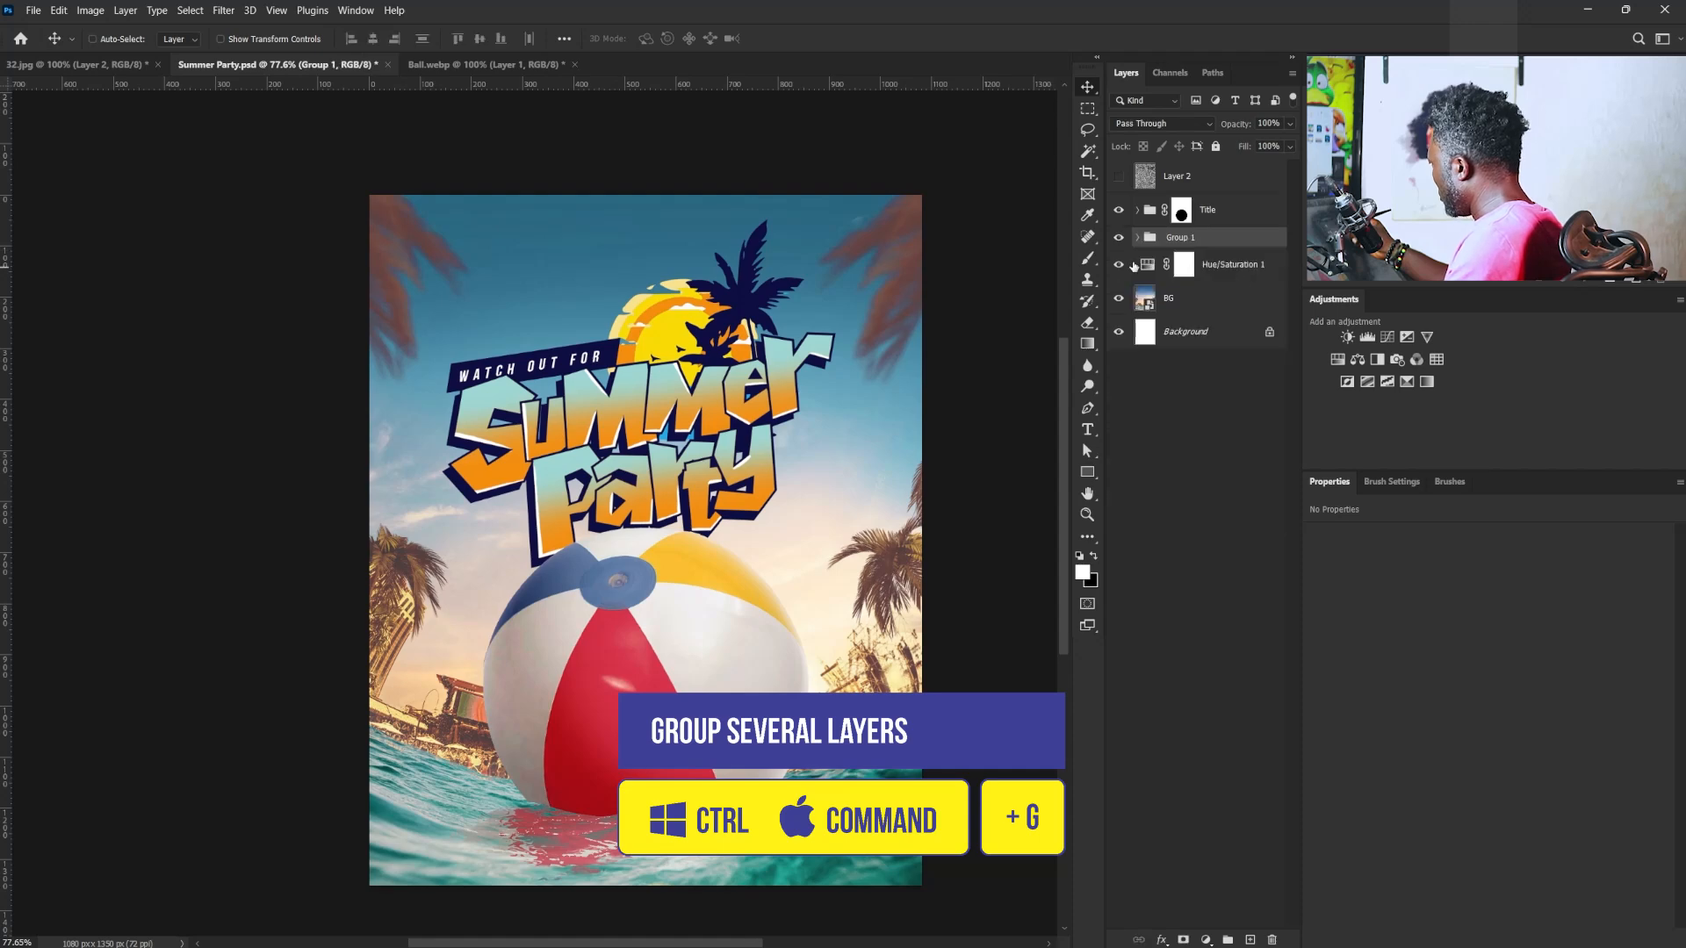
click(1119, 238)
click(1119, 238)
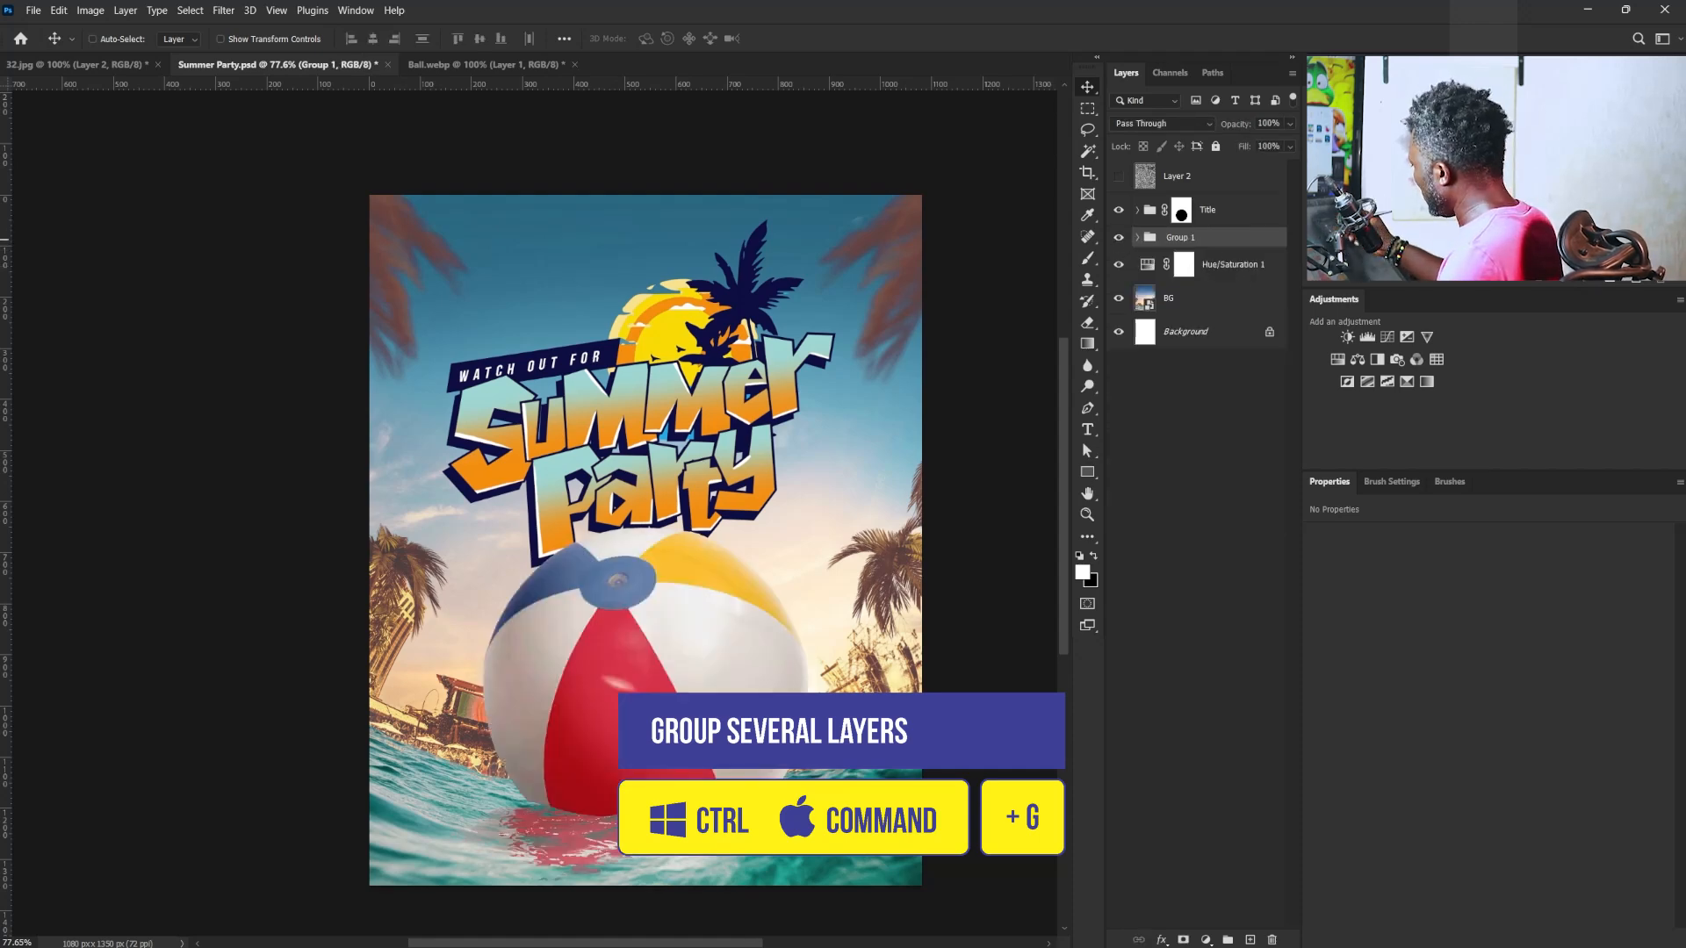
- Rename the new group above Hue/Saturation 1 as "ball"
double_click(1181, 238)
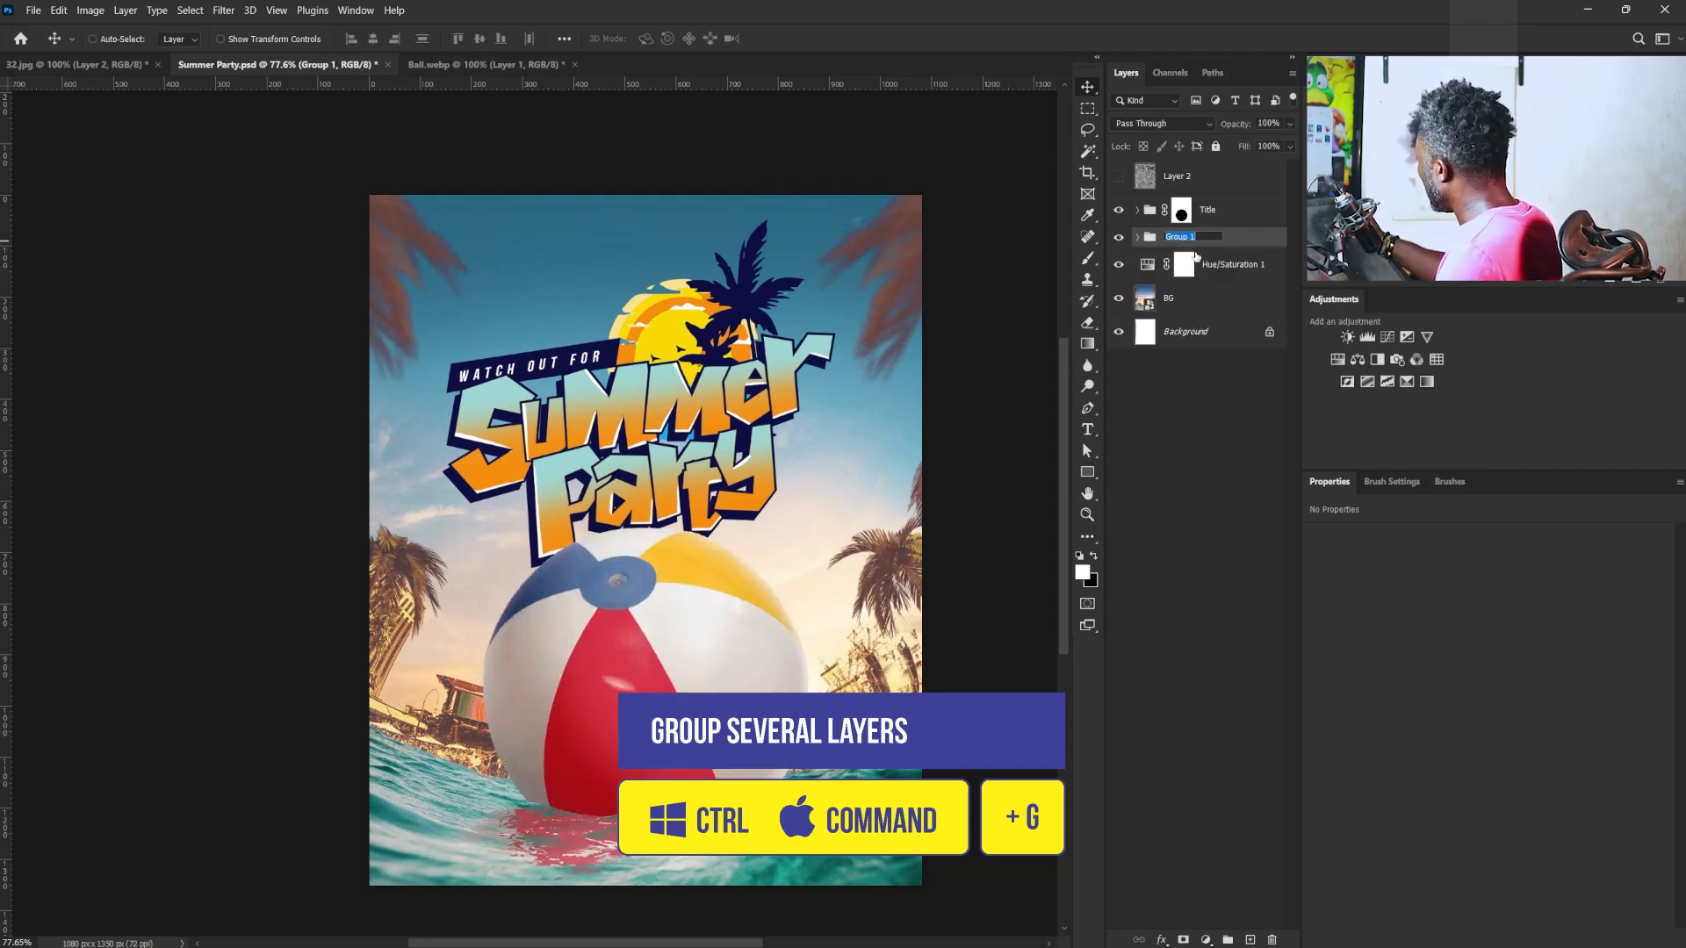
text(ba)
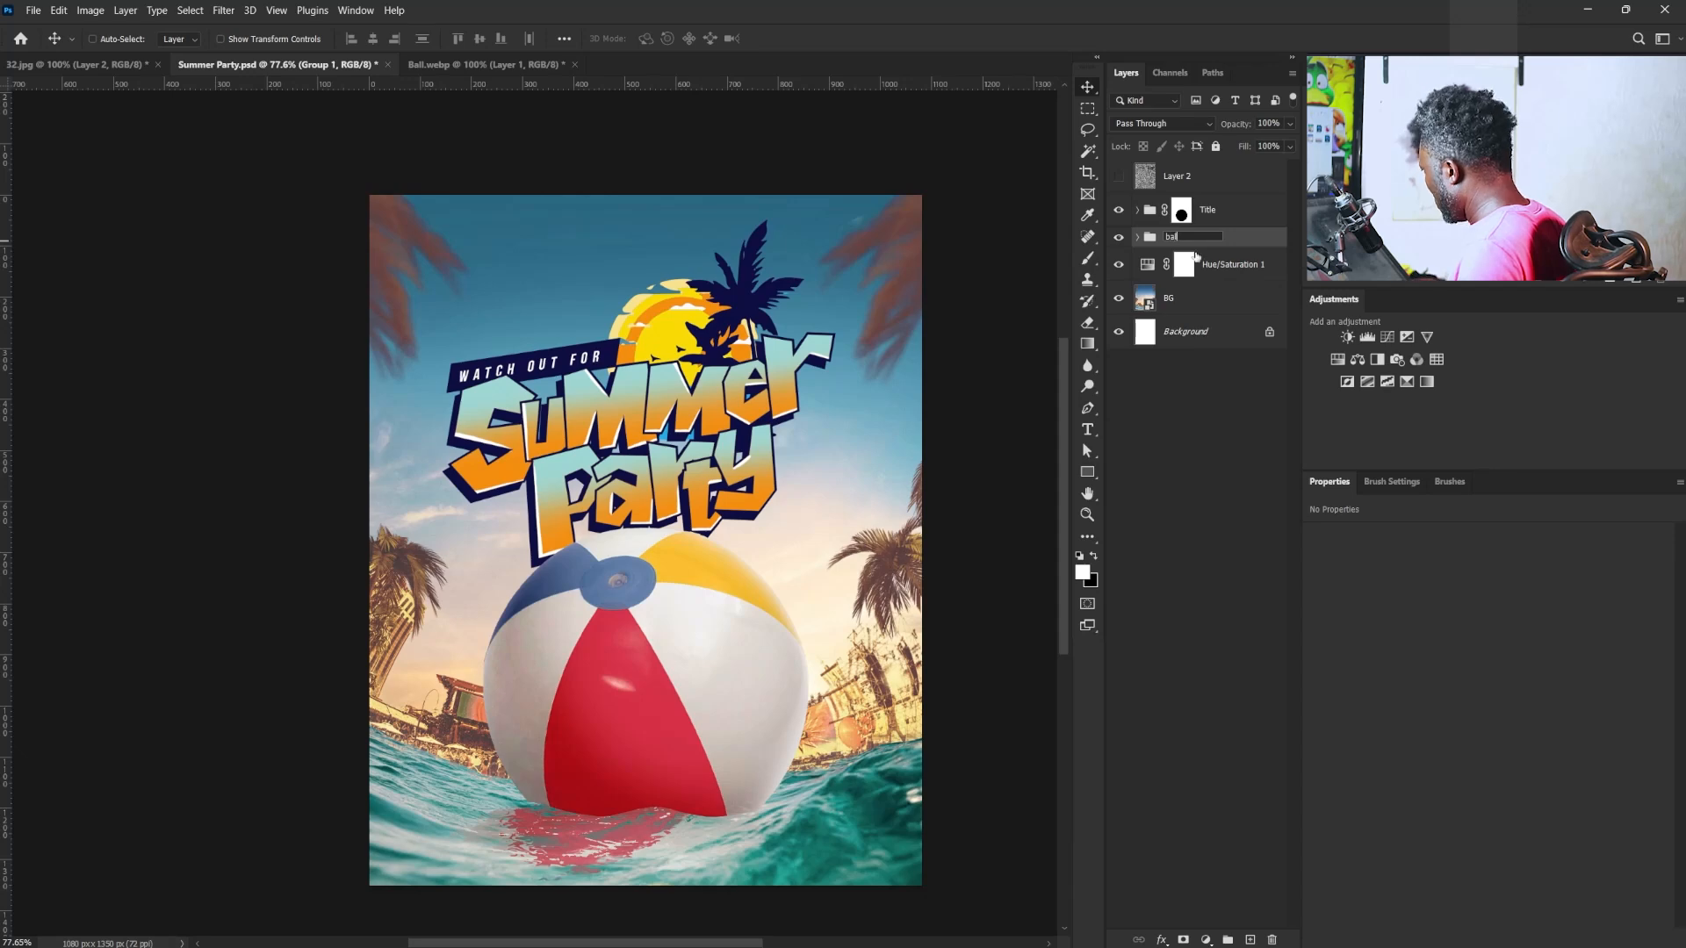
text(ll)
key(Return)
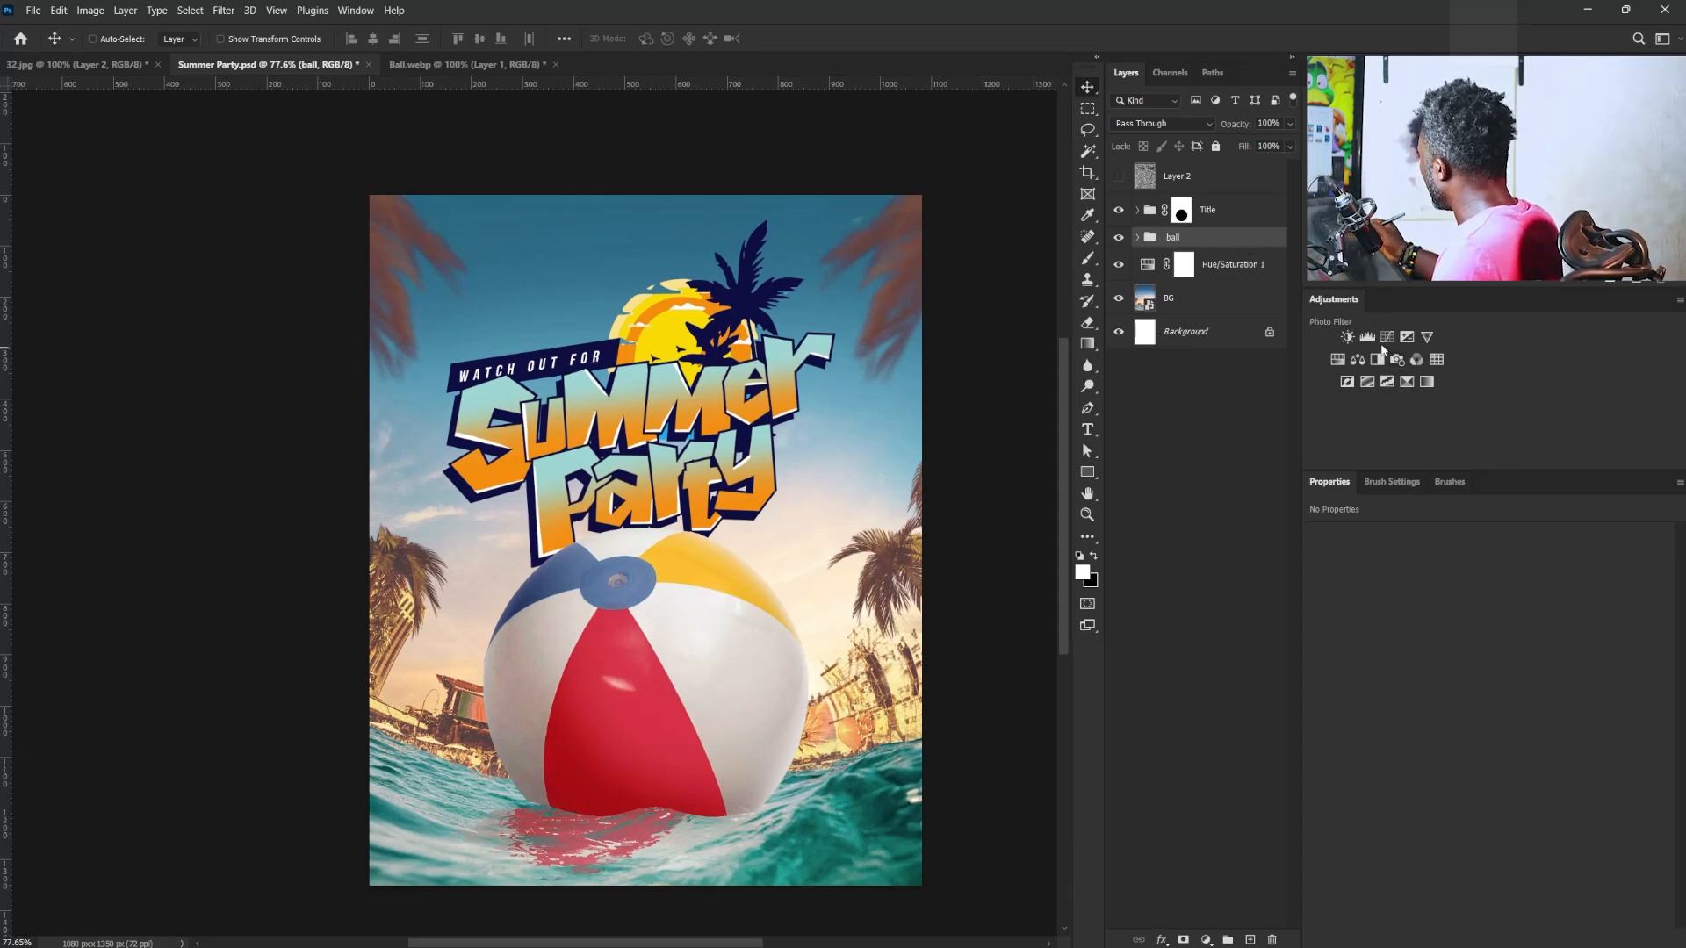
- Add a Hue/Saturation adjustment above the ball group, setting the Blues' Hue to -35 and shifting the Reds' Hue slightly toward pink
click(1336, 361)
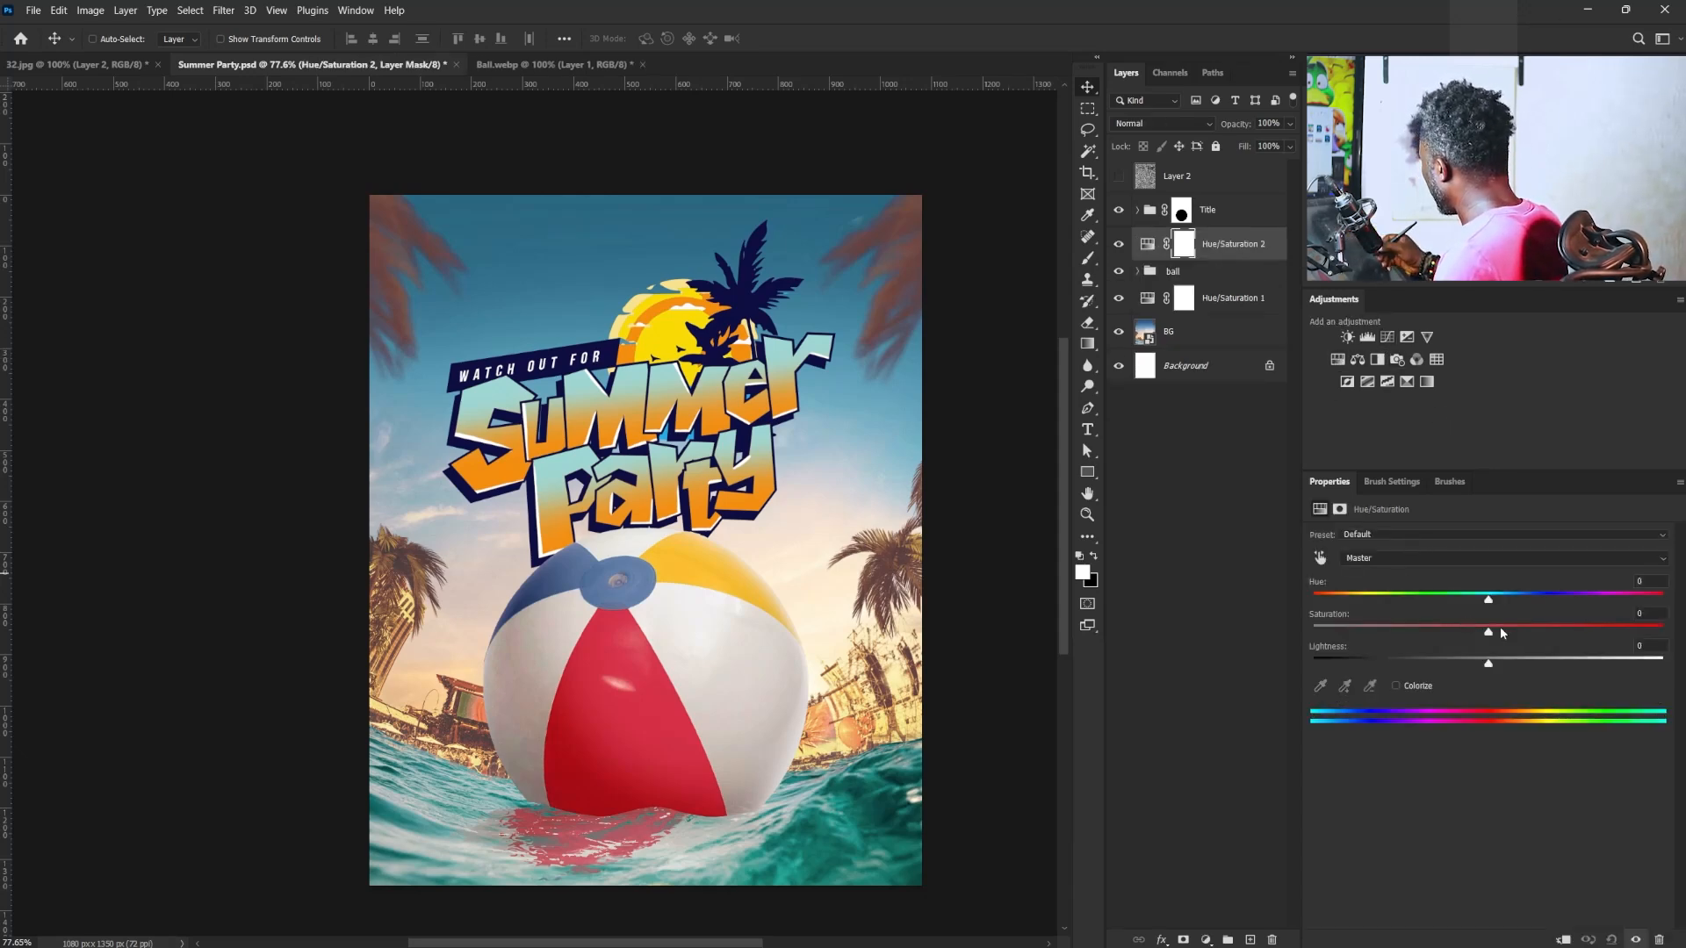
click(1320, 558)
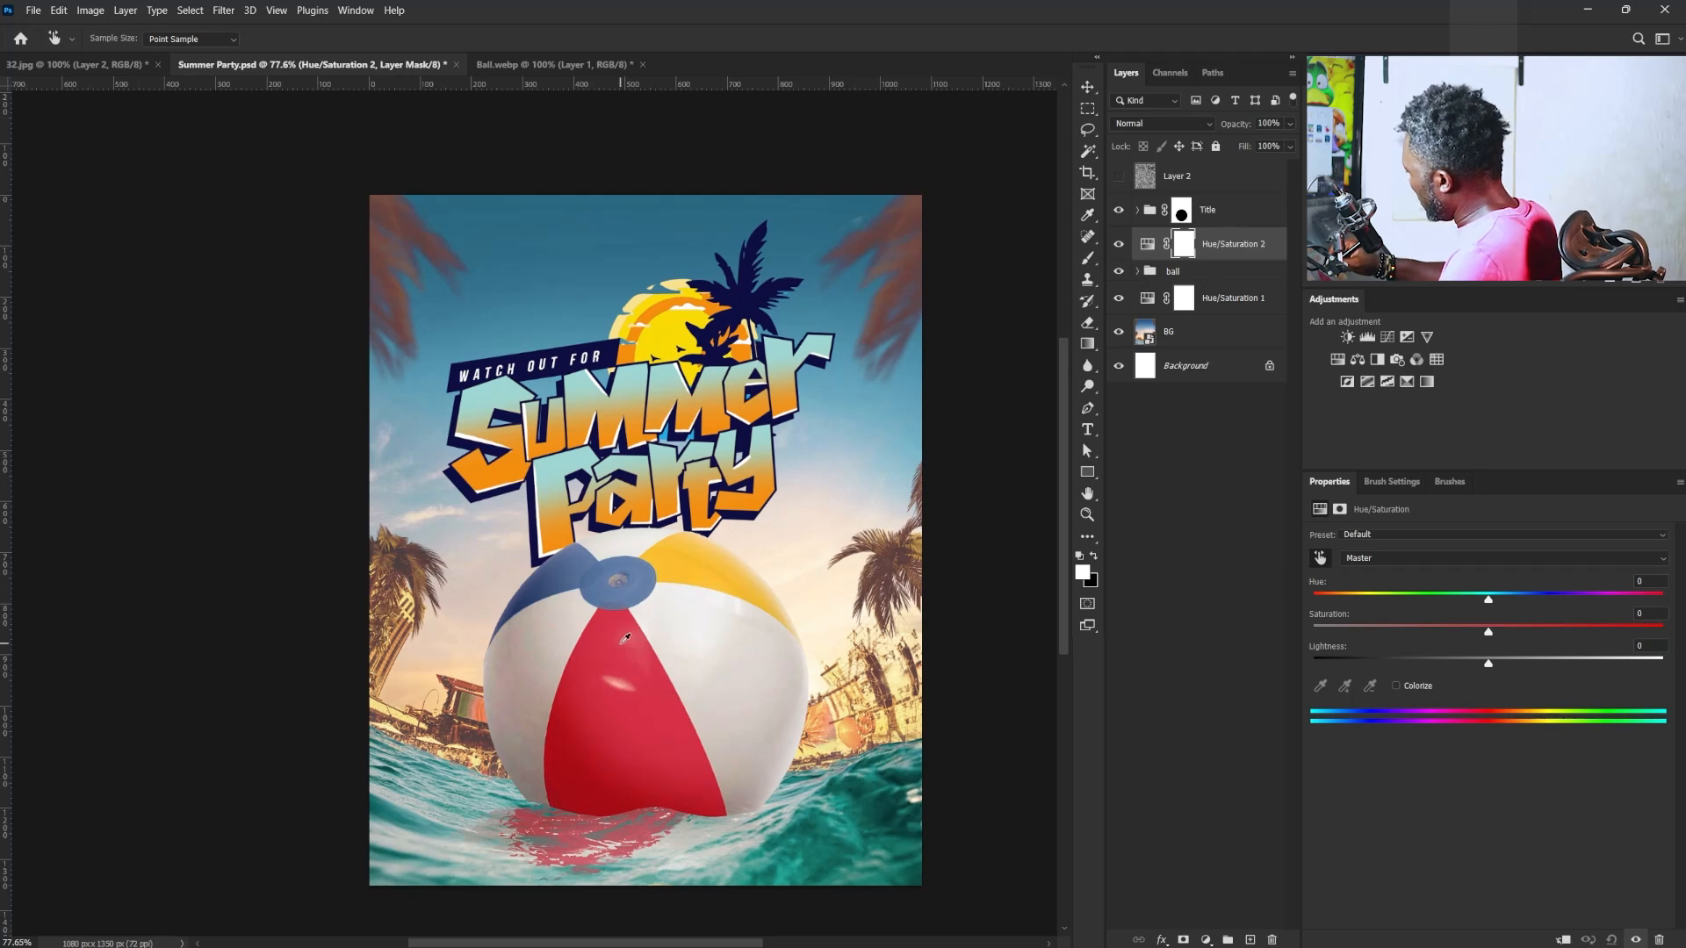
click(625, 641)
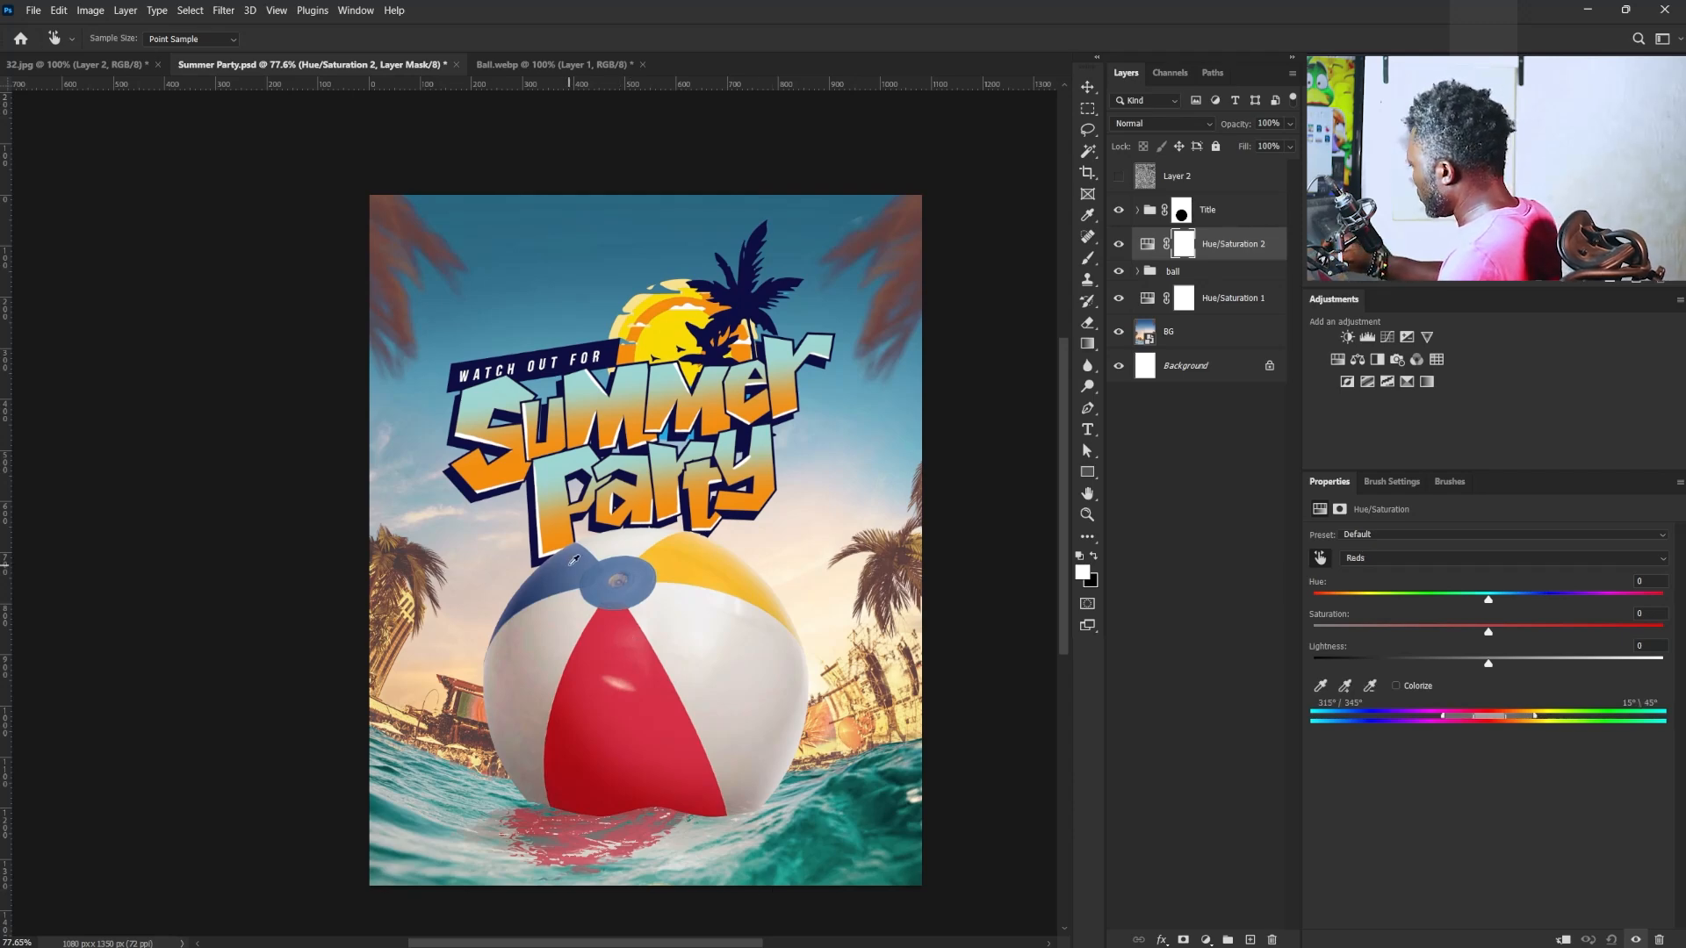
click(575, 561)
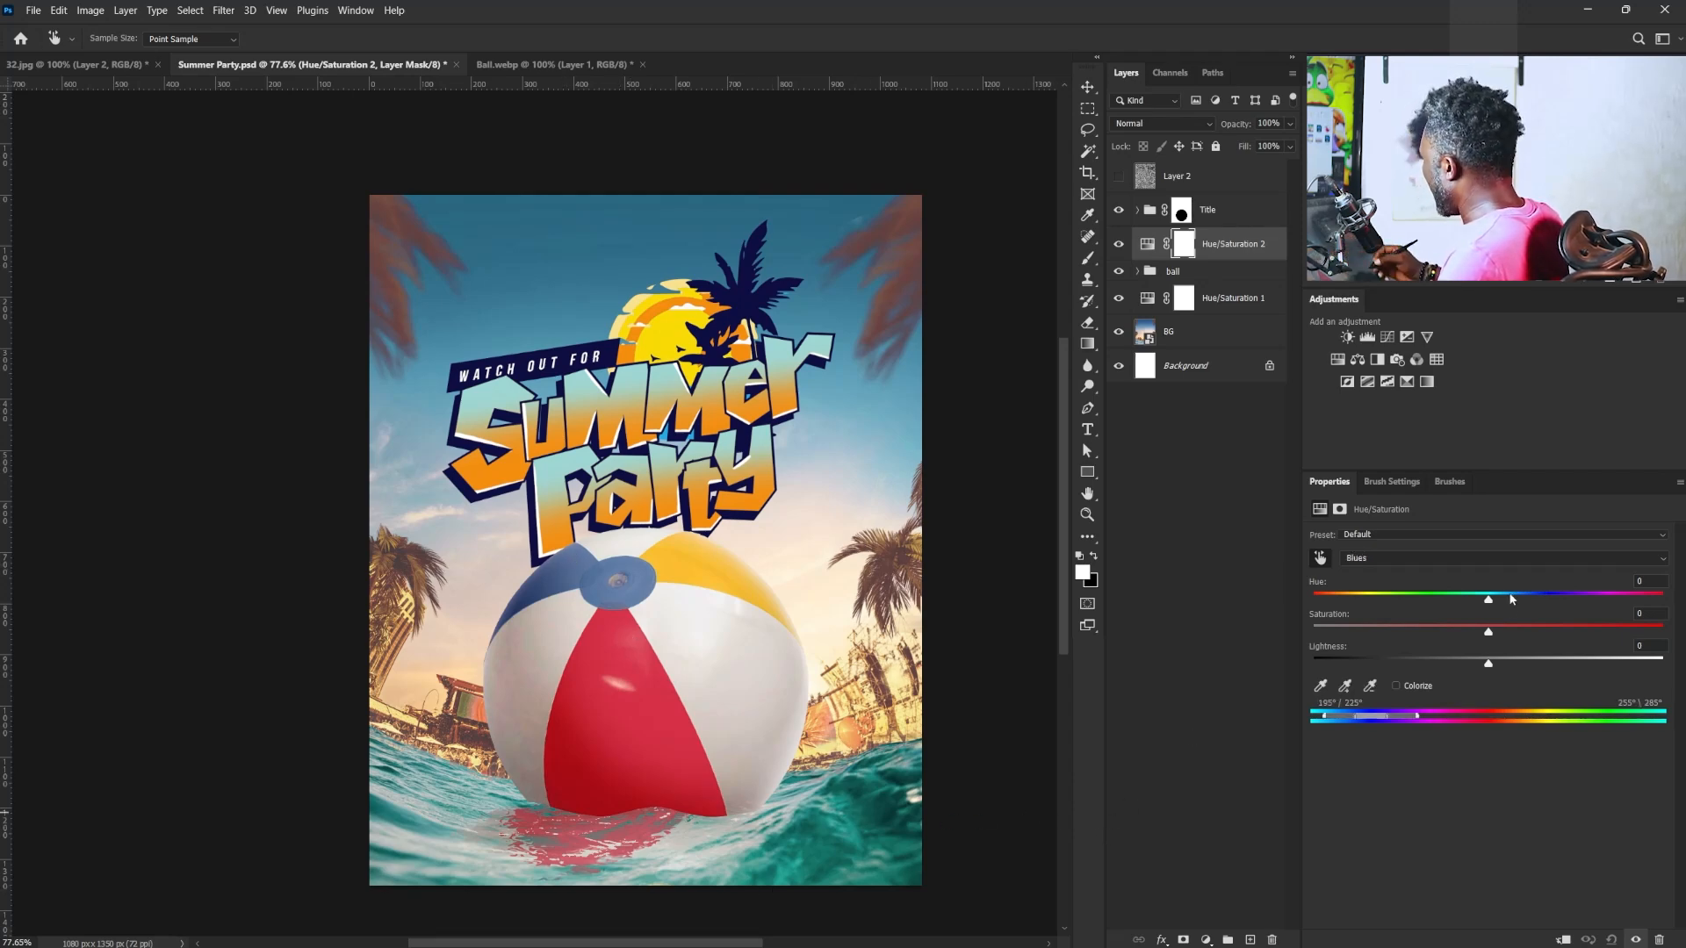
drag(1490, 603, 1427, 614)
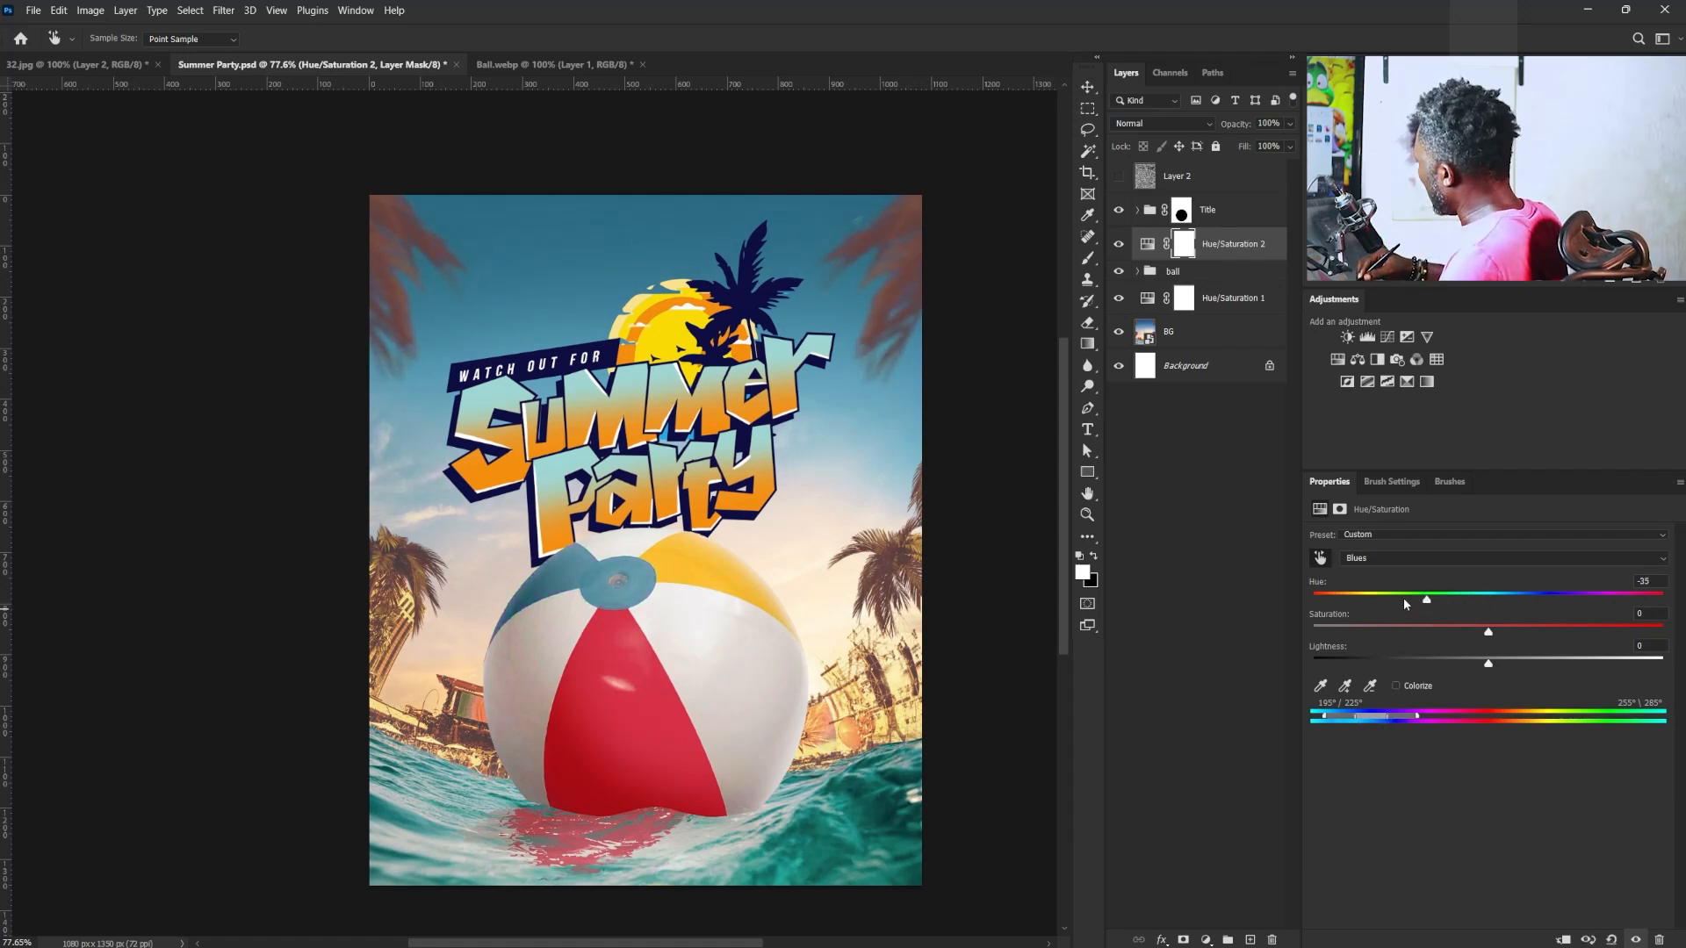
click(688, 776)
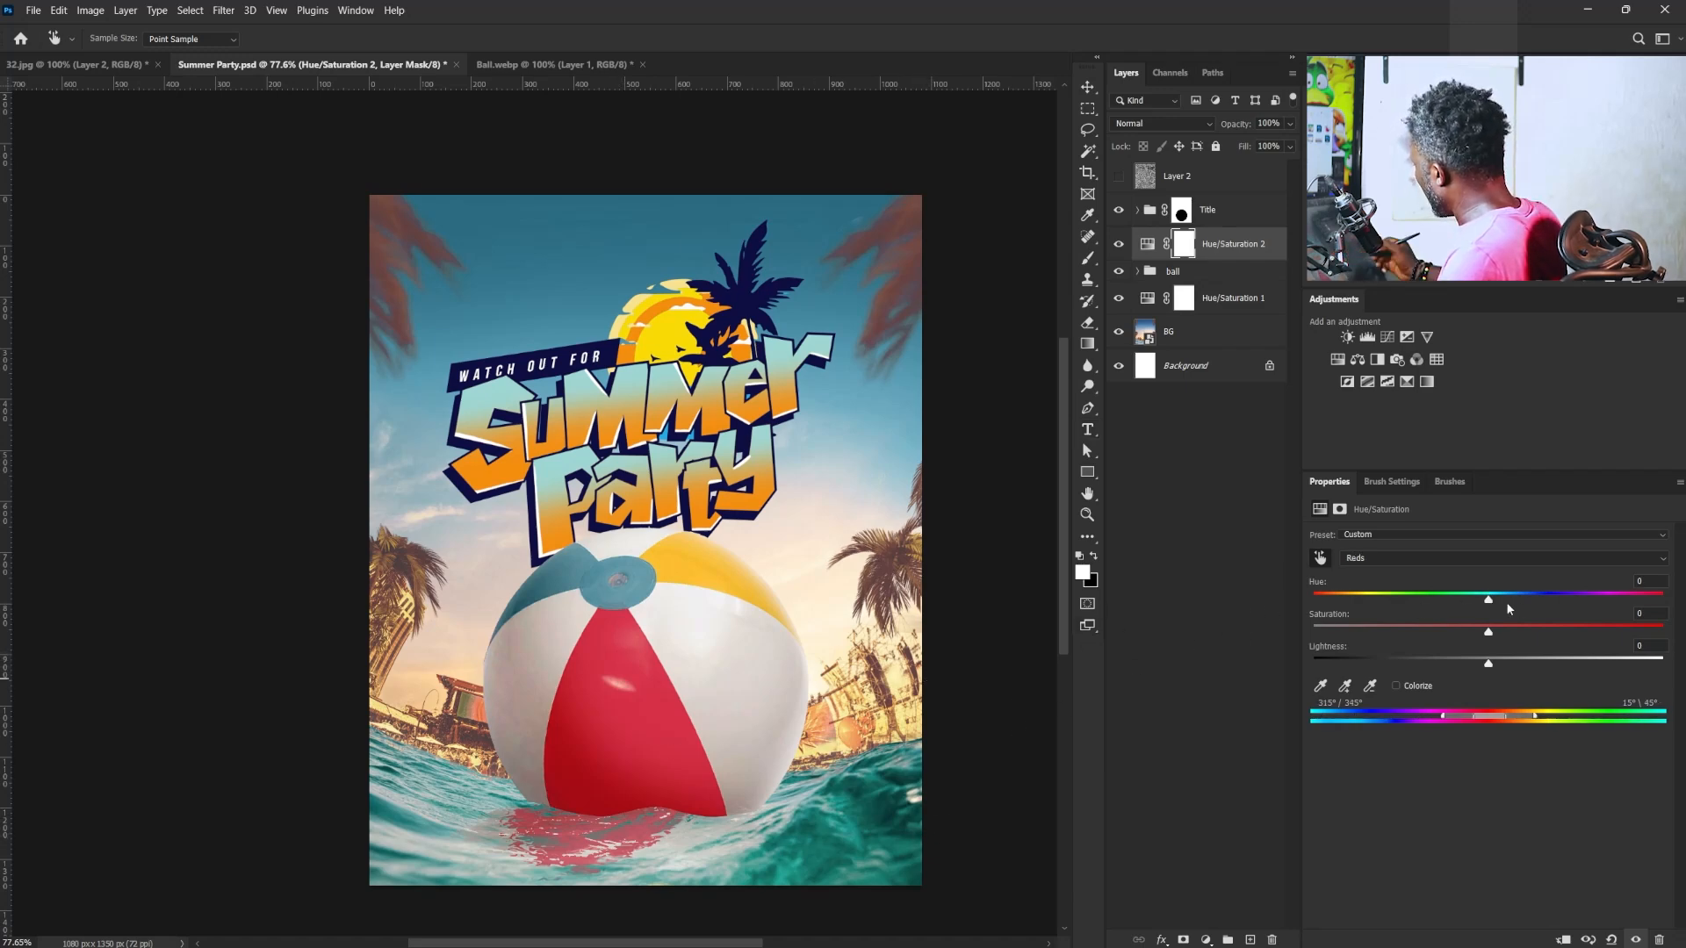
drag(1488, 602, 1479, 639)
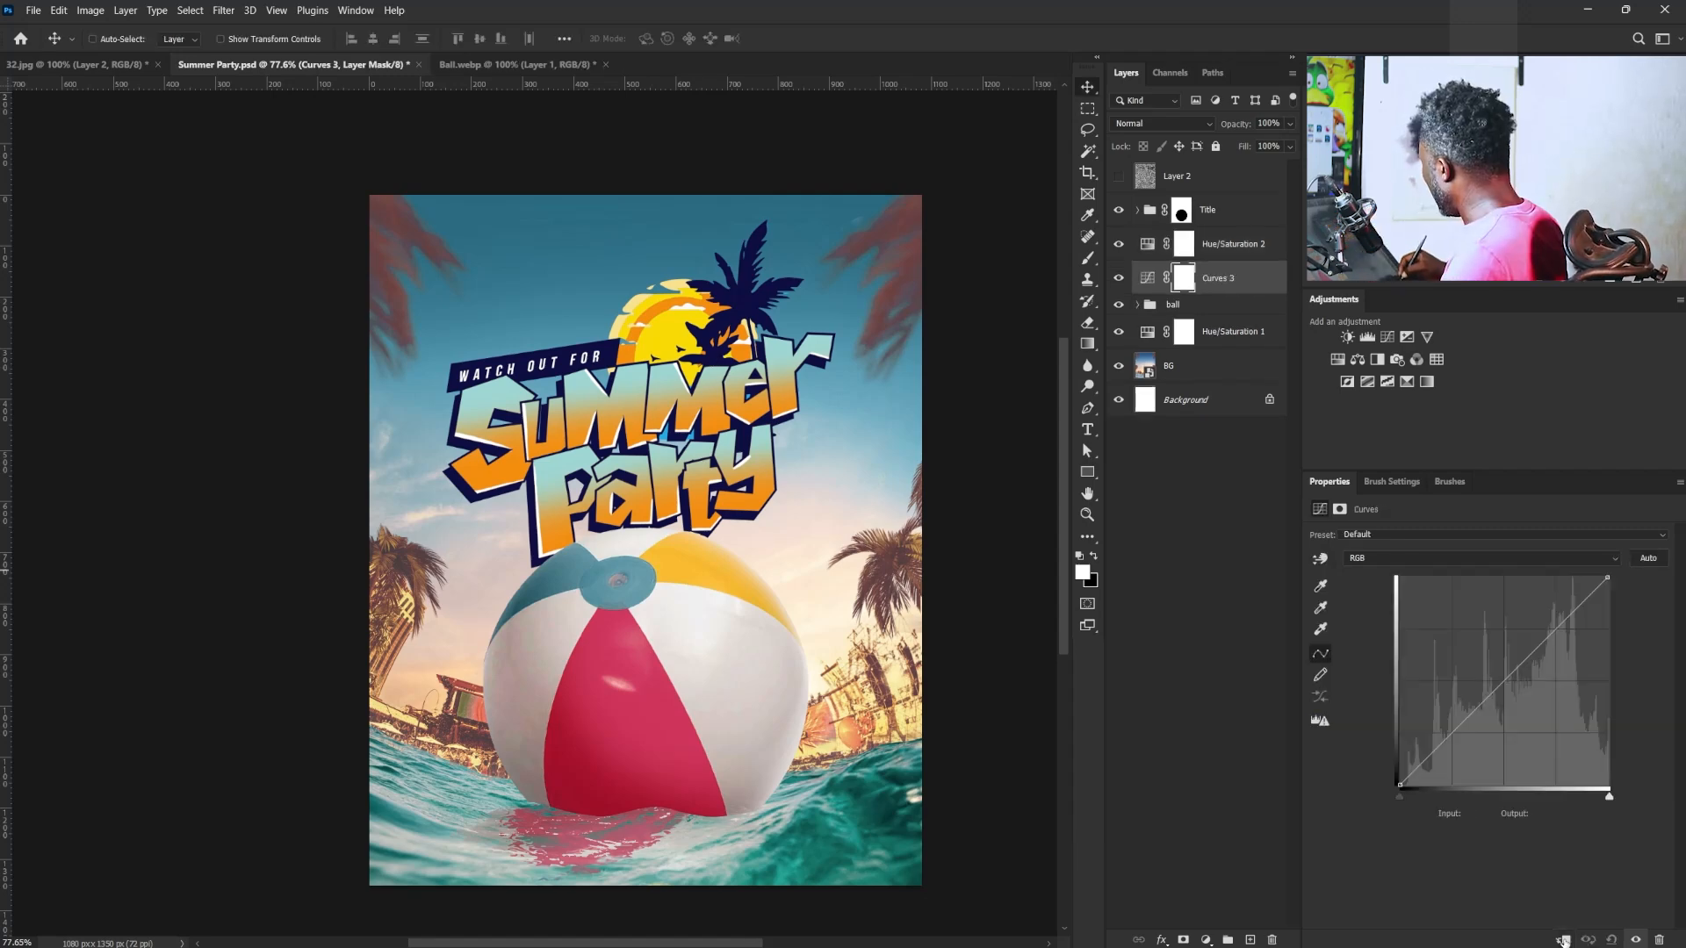
- Move Curves 3 into the ball group below the light layer and darken its midtones with a curve point at input 136, output 120
click(1562, 939)
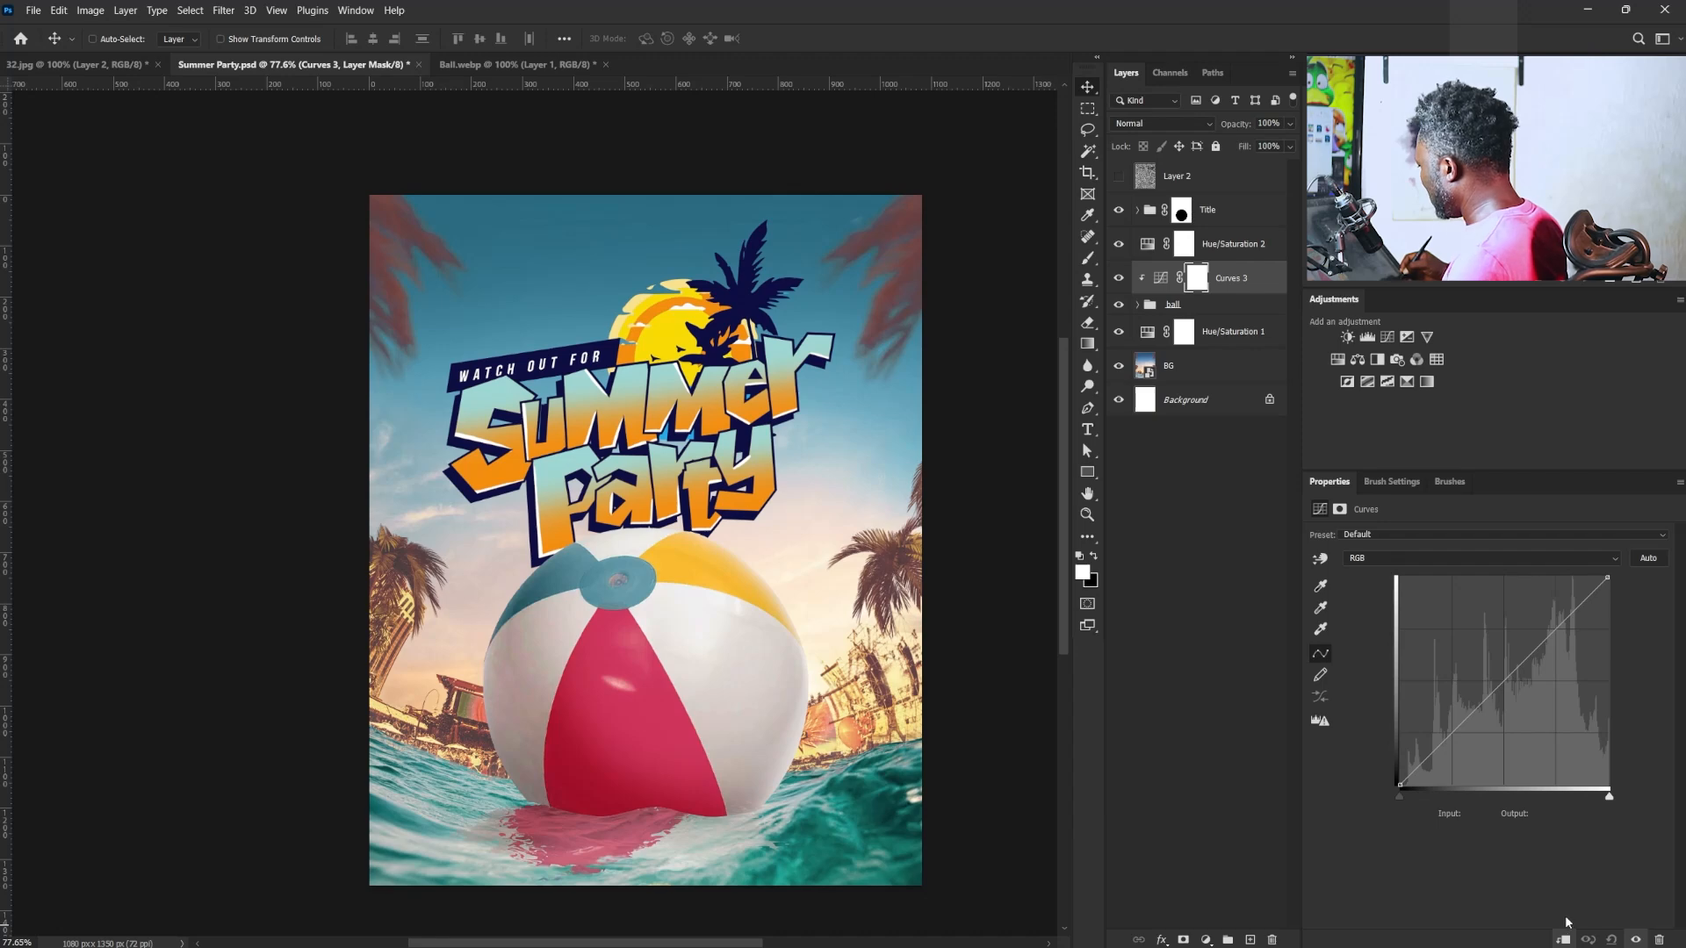
key(ctrl+z)
click(1137, 305)
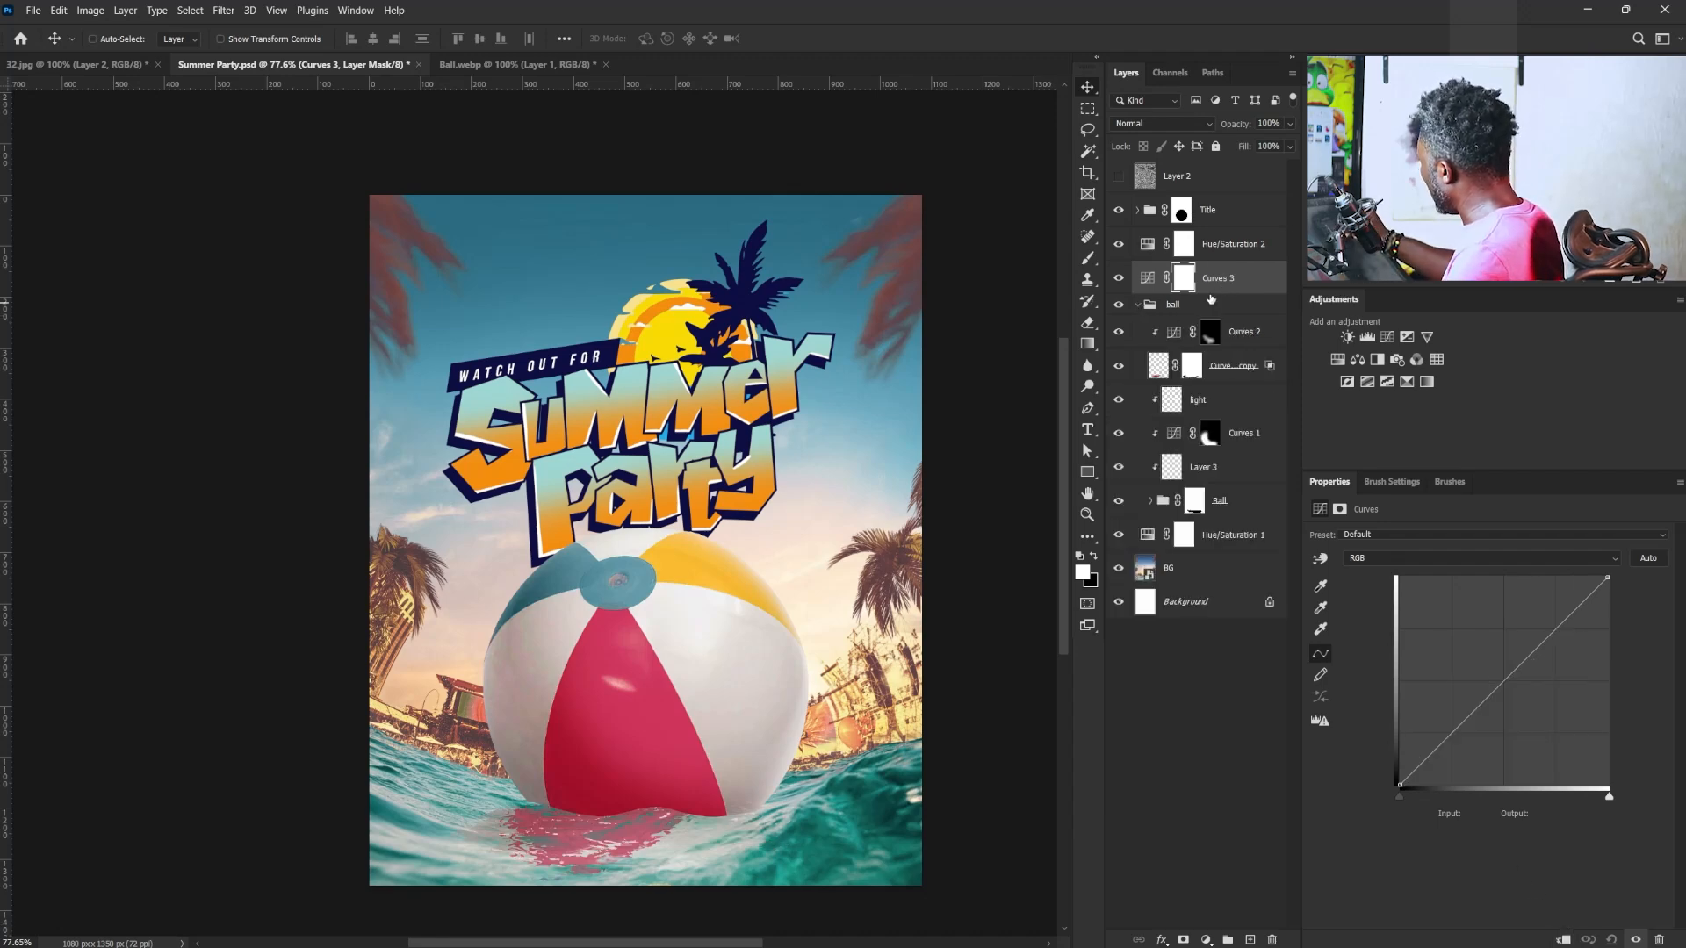
drag(1225, 279, 1234, 399)
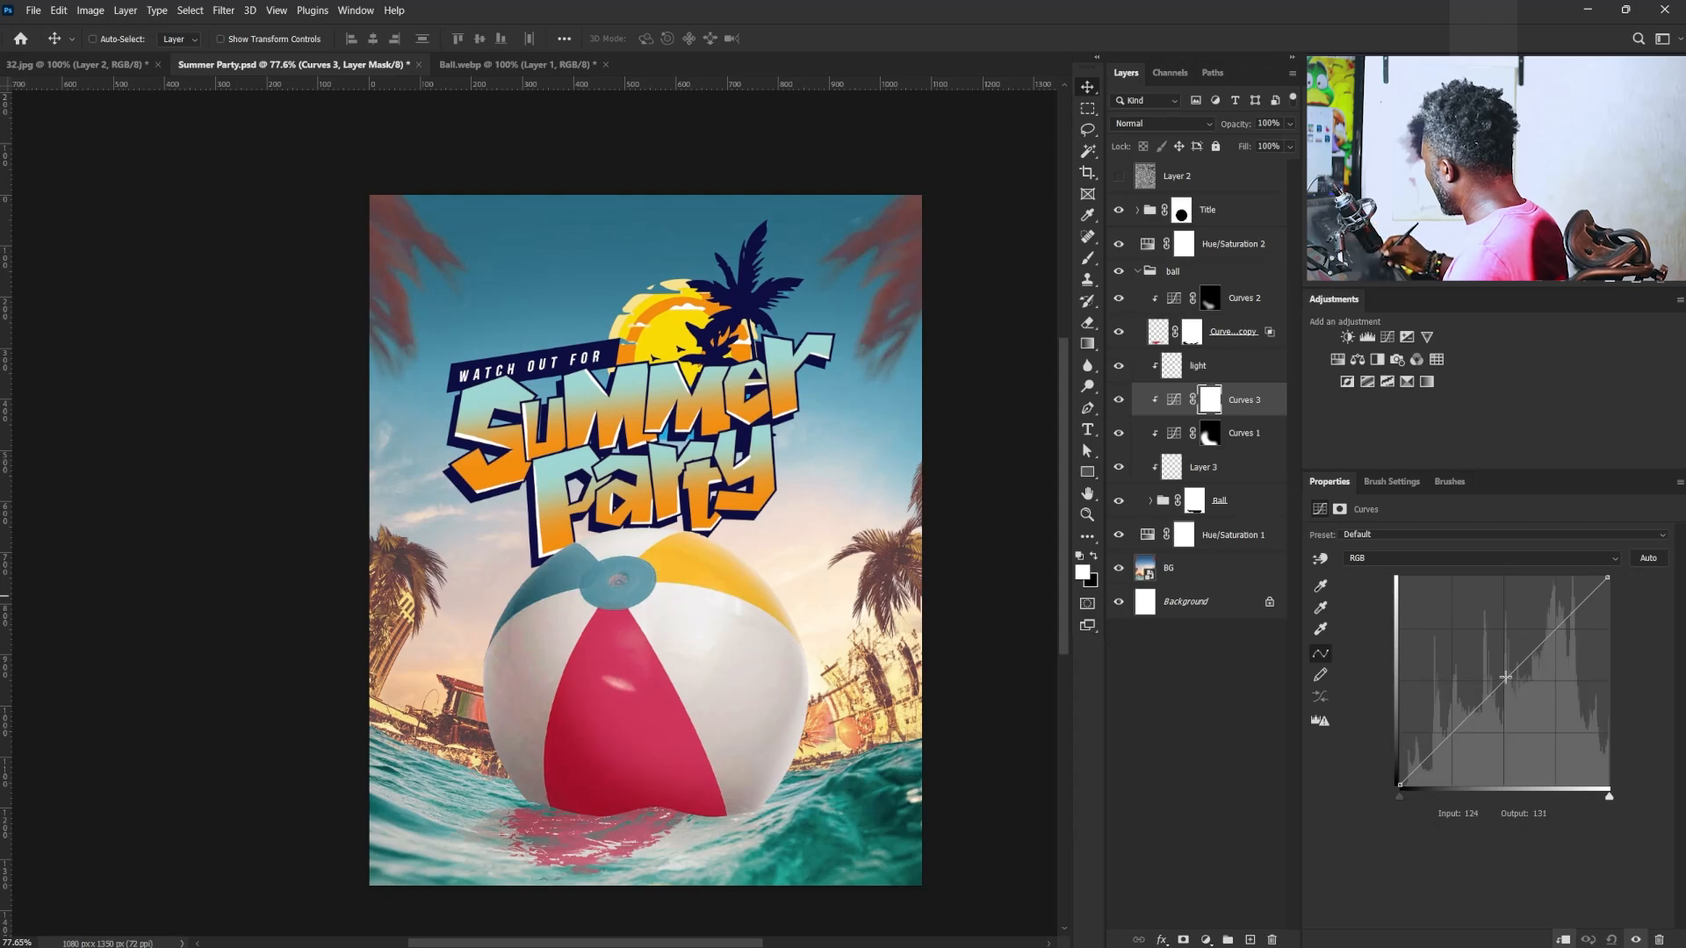
drag(1504, 677, 1510, 688)
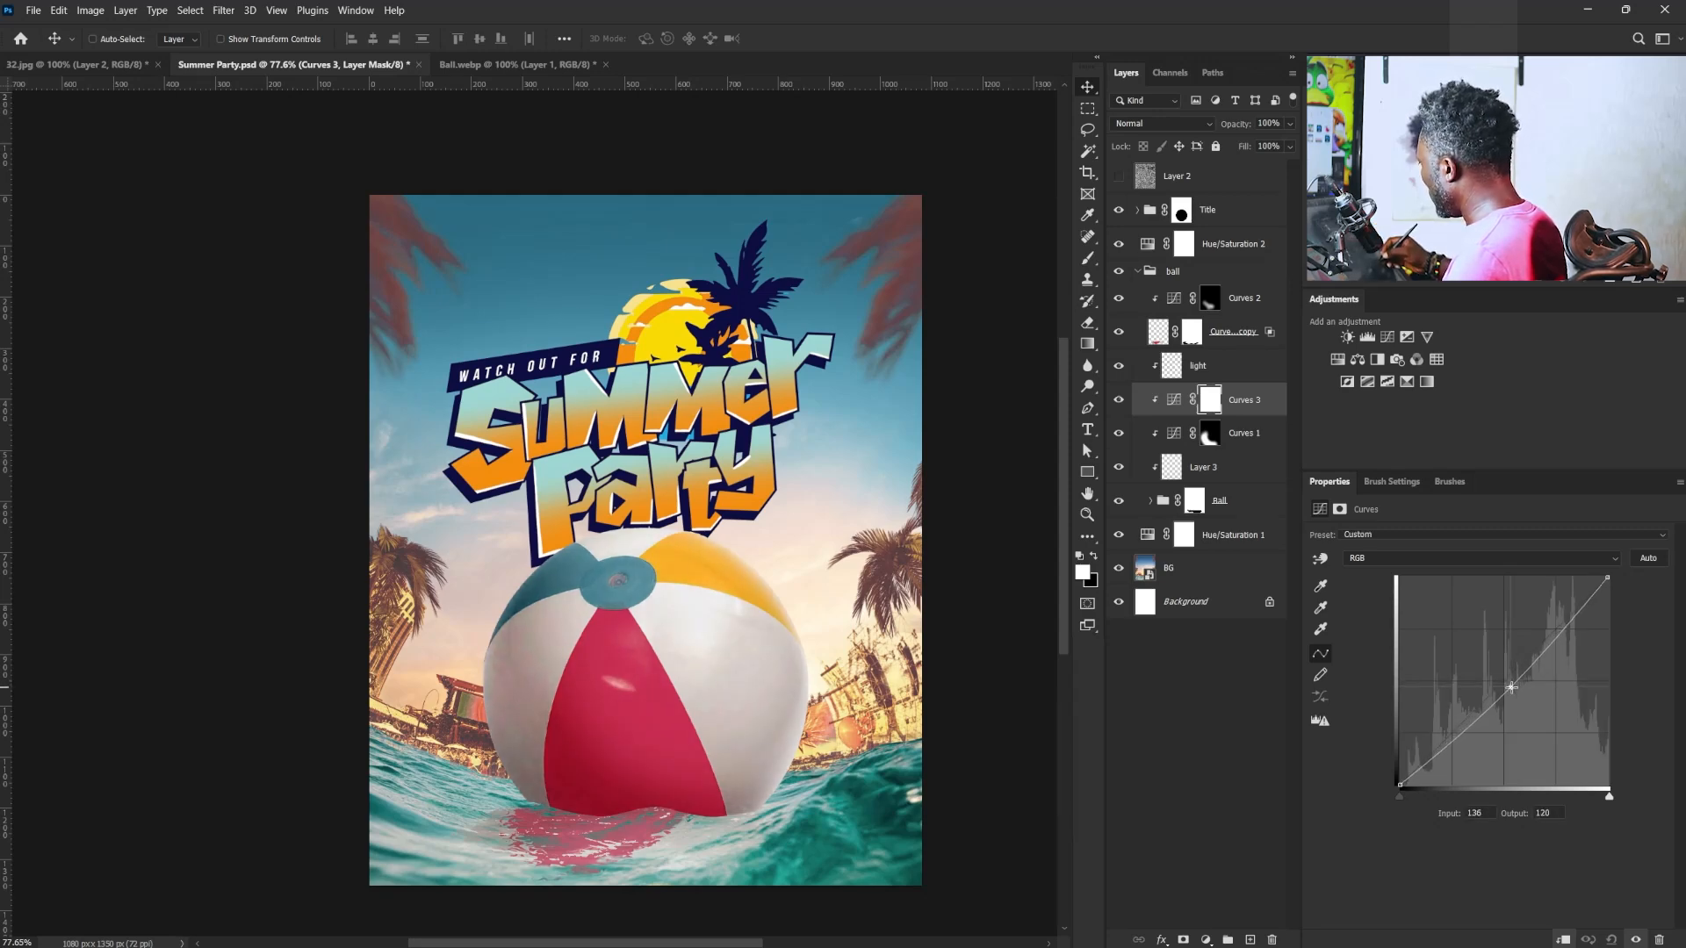
mouse_move(1244, 405)
mouse_down()
mouse_move(1230, 373)
mouse_move(1223, 388)
mouse_up()
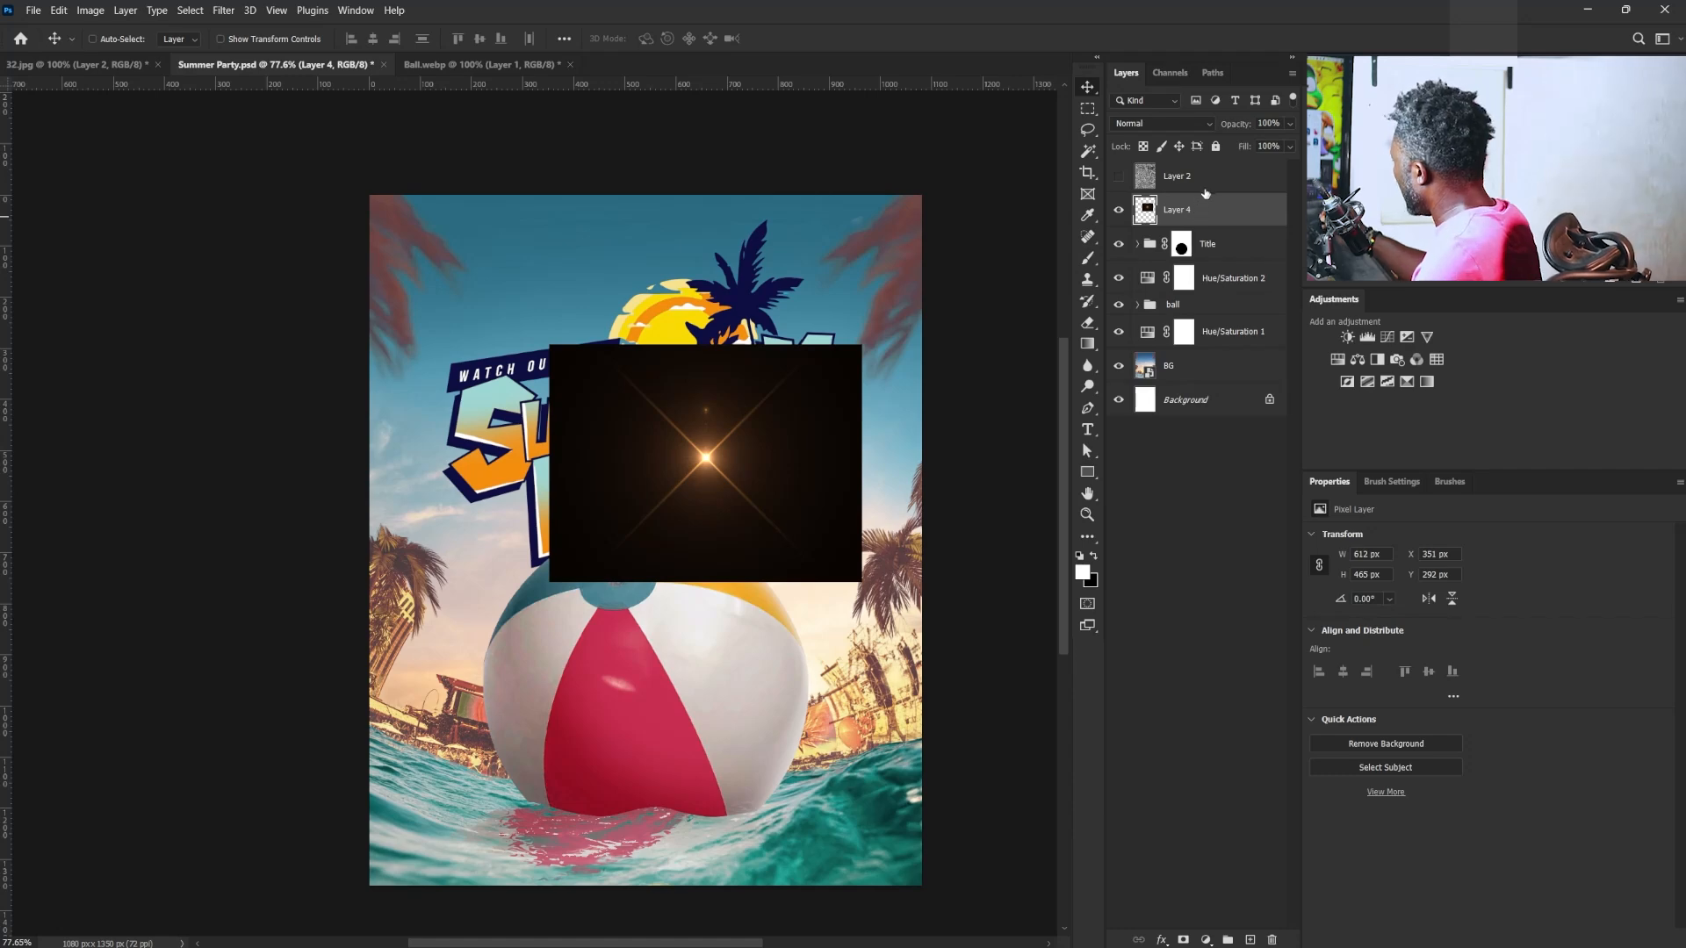
- Set the lens flare on Layer 4 to Screen blending and move its glow to the ball's right edge
click(1173, 124)
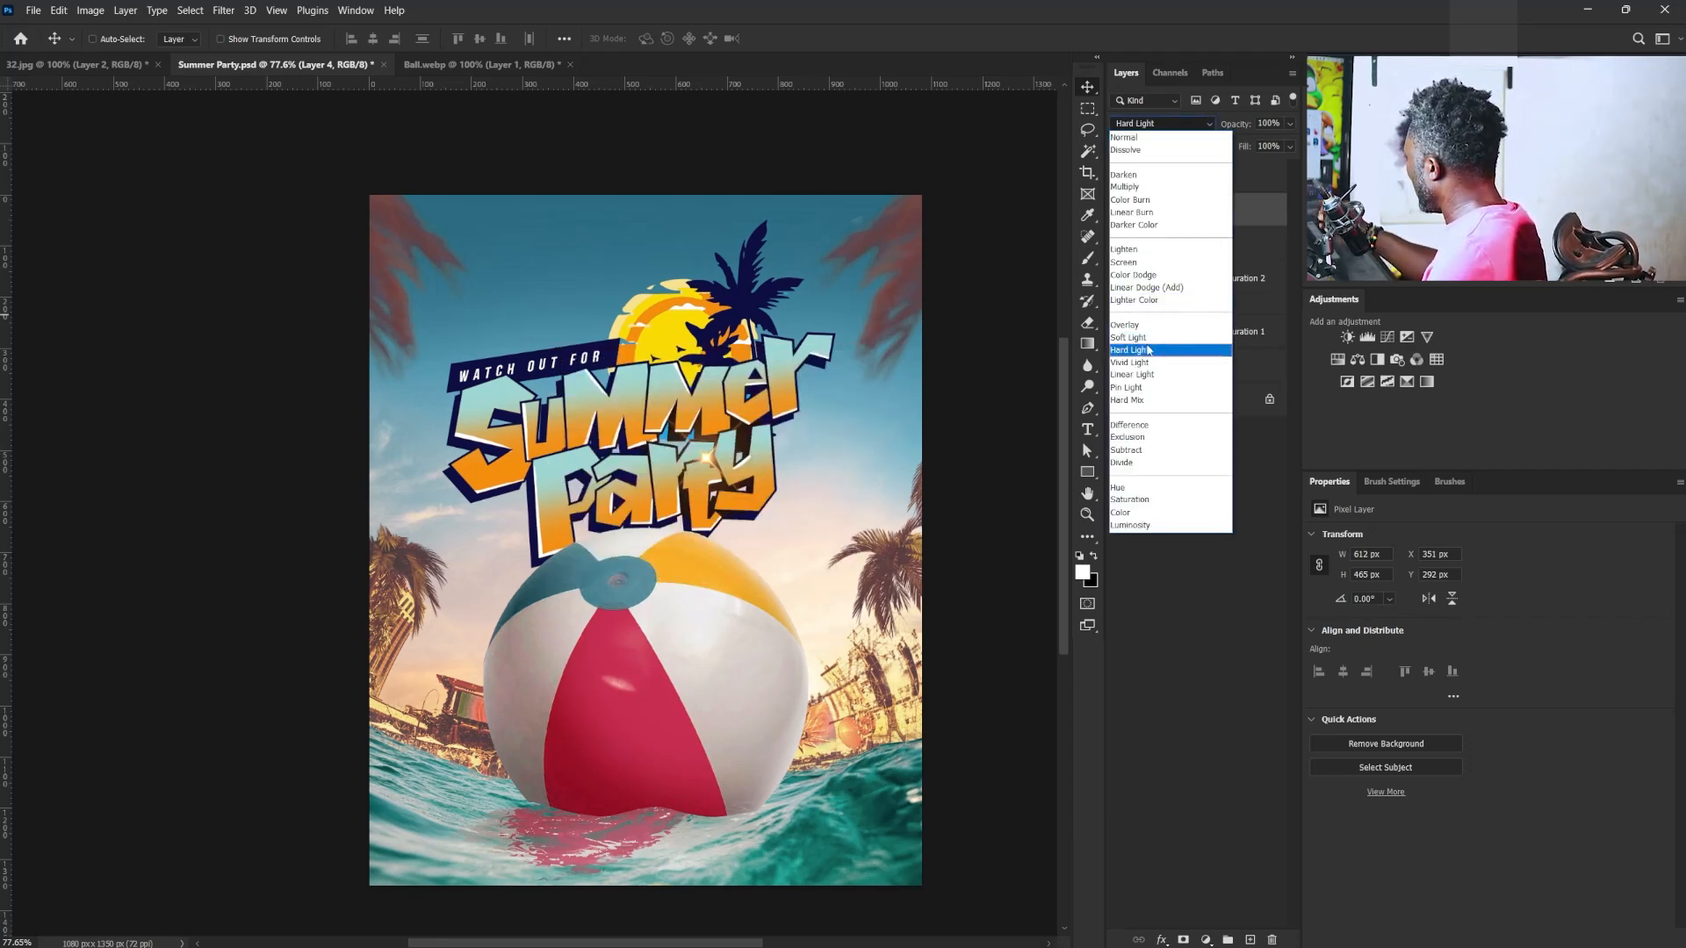
click(1145, 265)
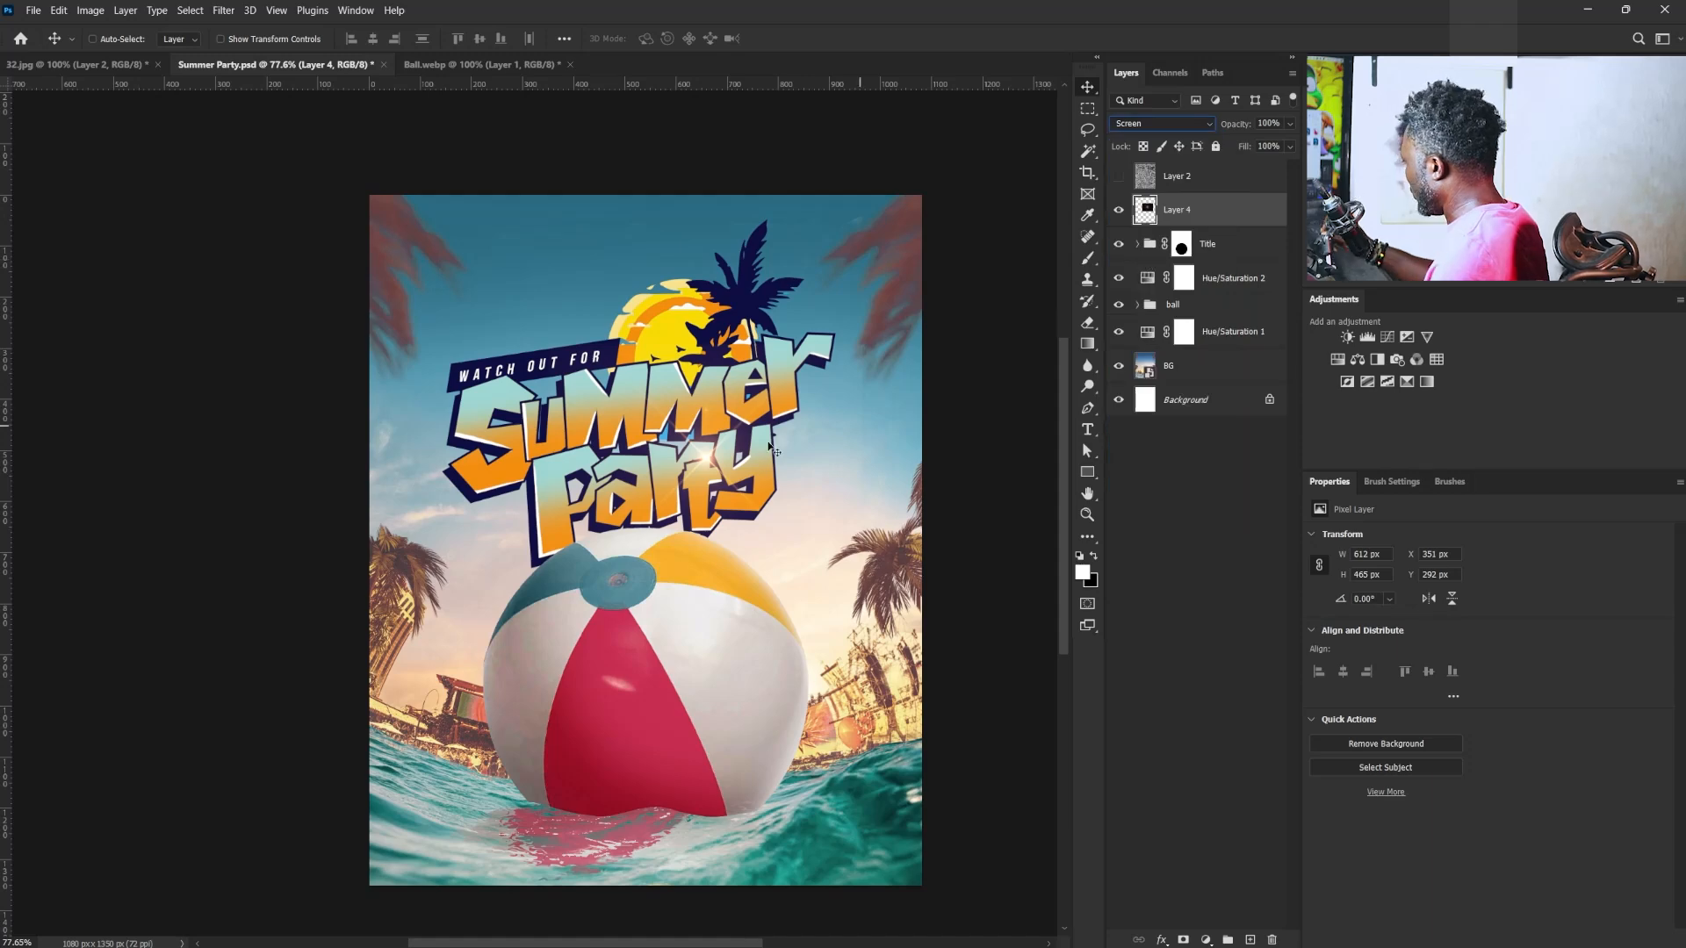
drag(757, 447, 860, 663)
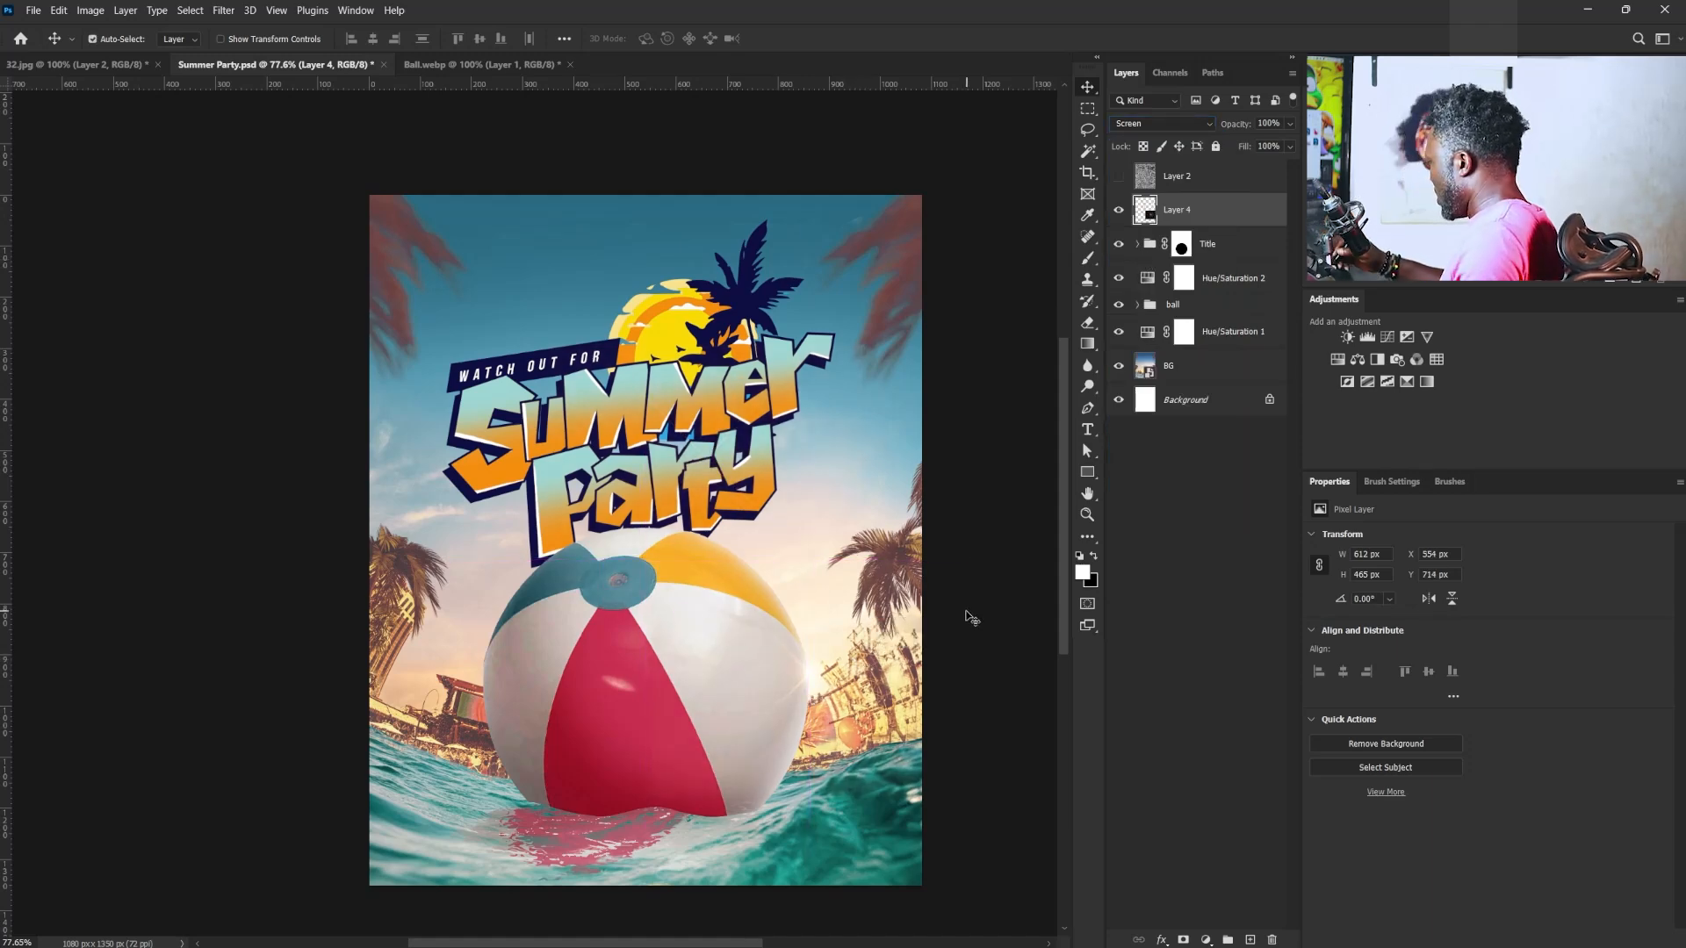
- Enlarge the lens flare to about 201.6% and nudge its glow into place at the ball's right edge
key(ctrl+t)
drag(968, 566, 1054, 454)
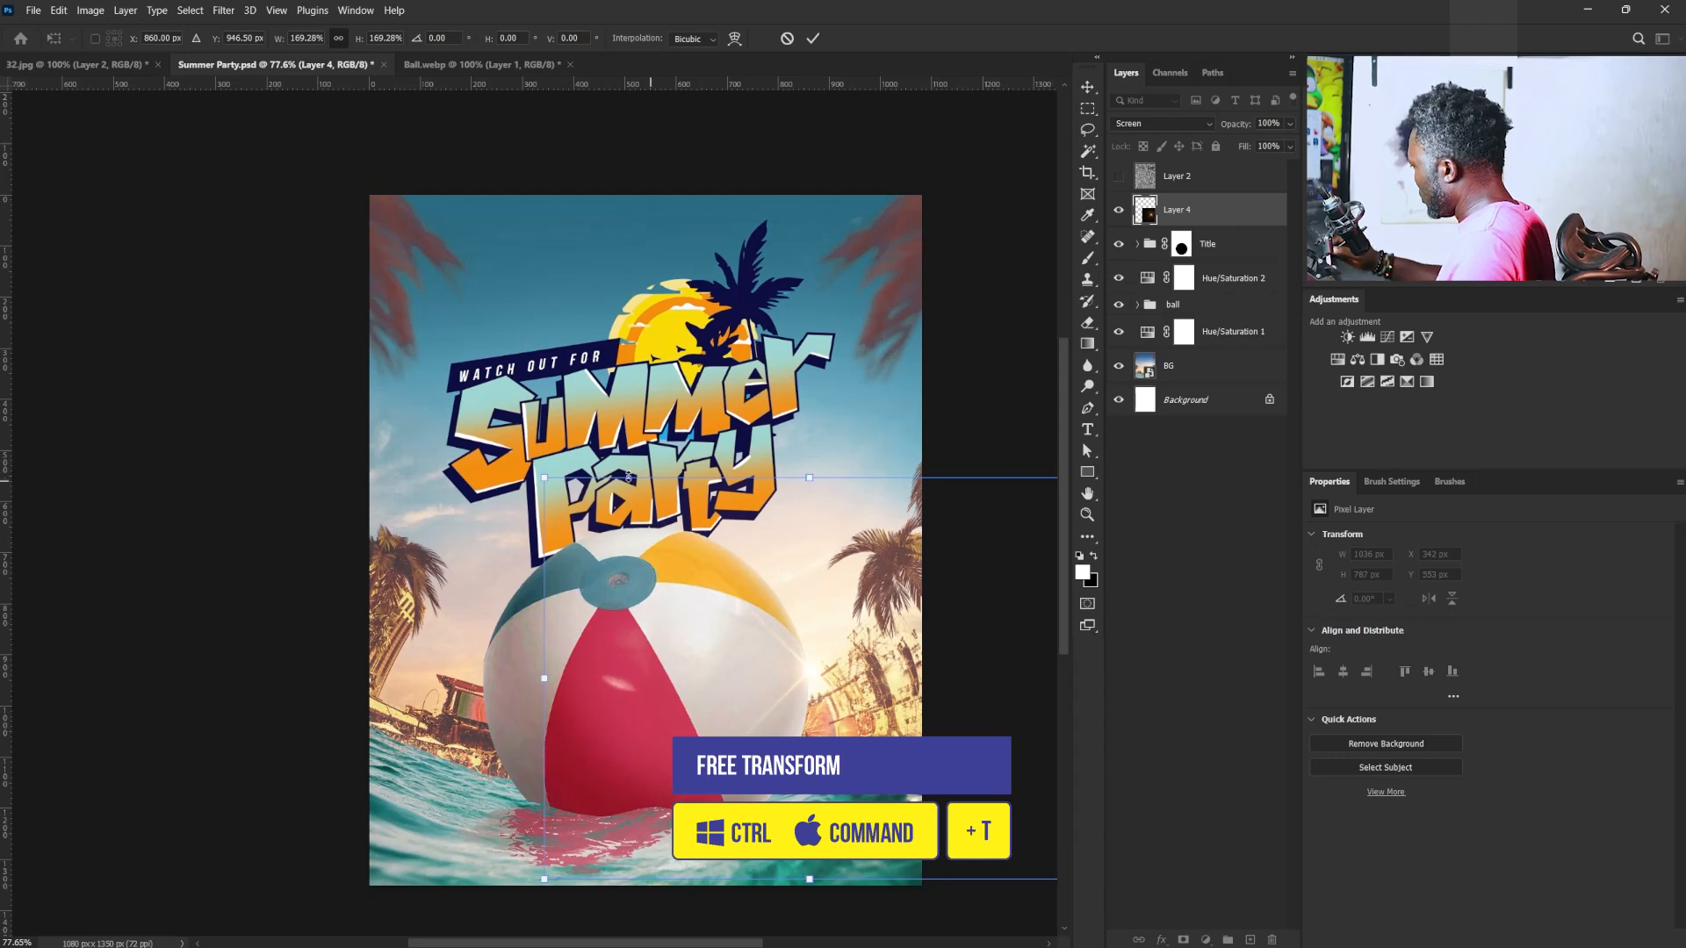
drag(544, 477, 493, 439)
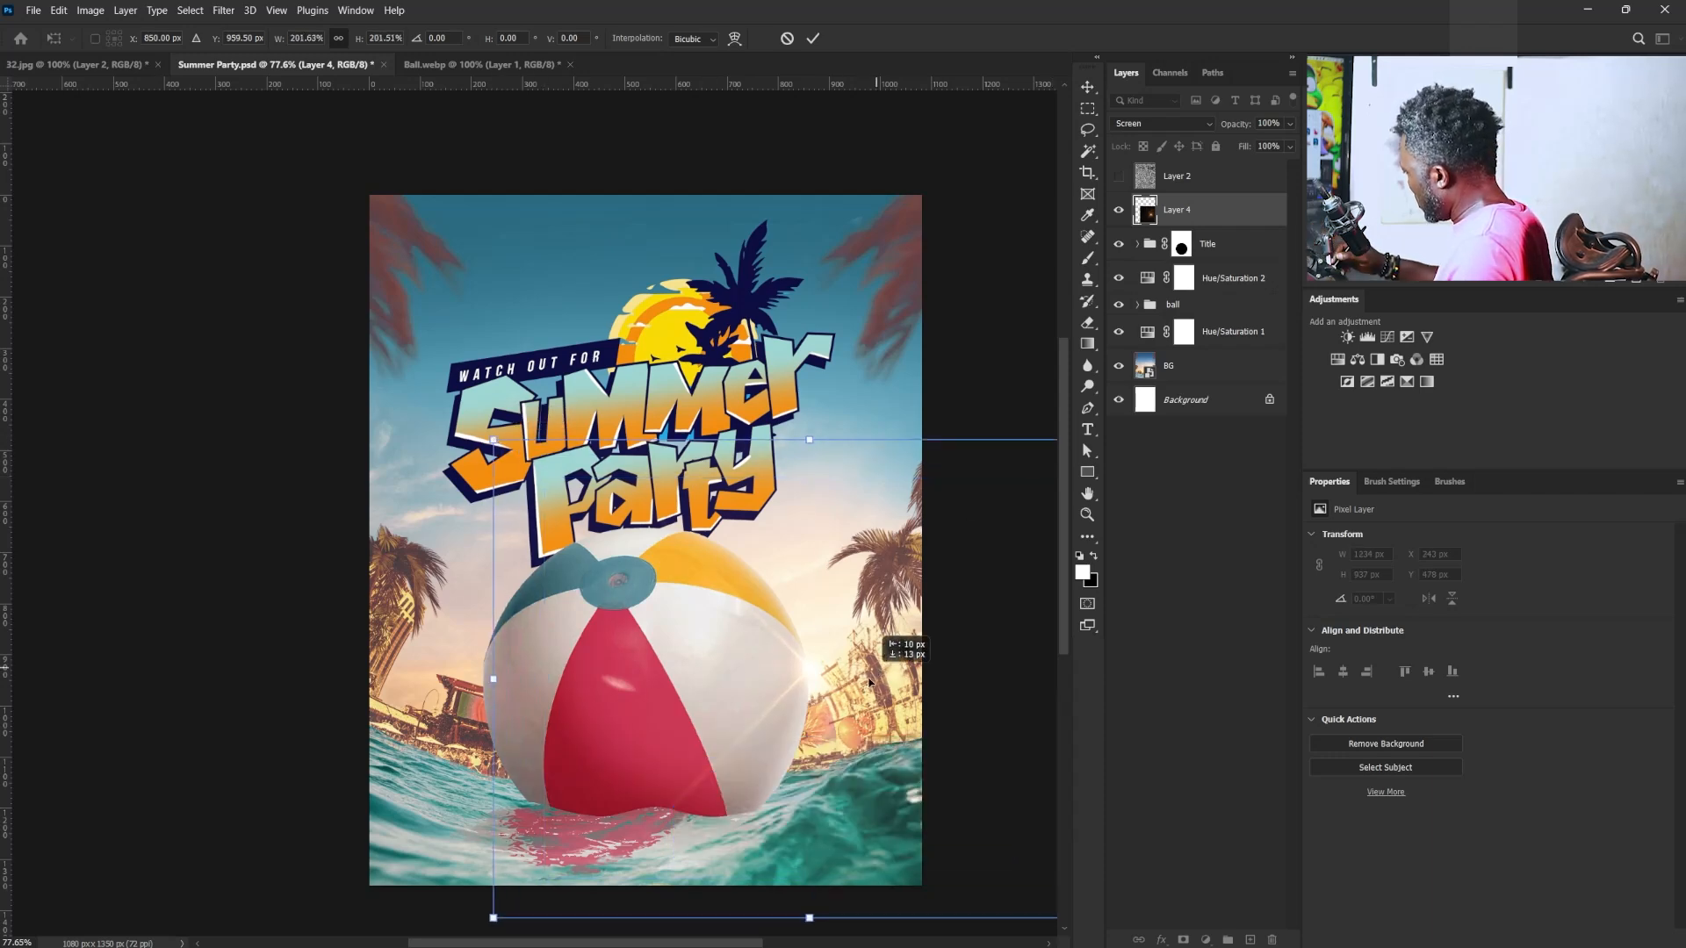
key(Return)
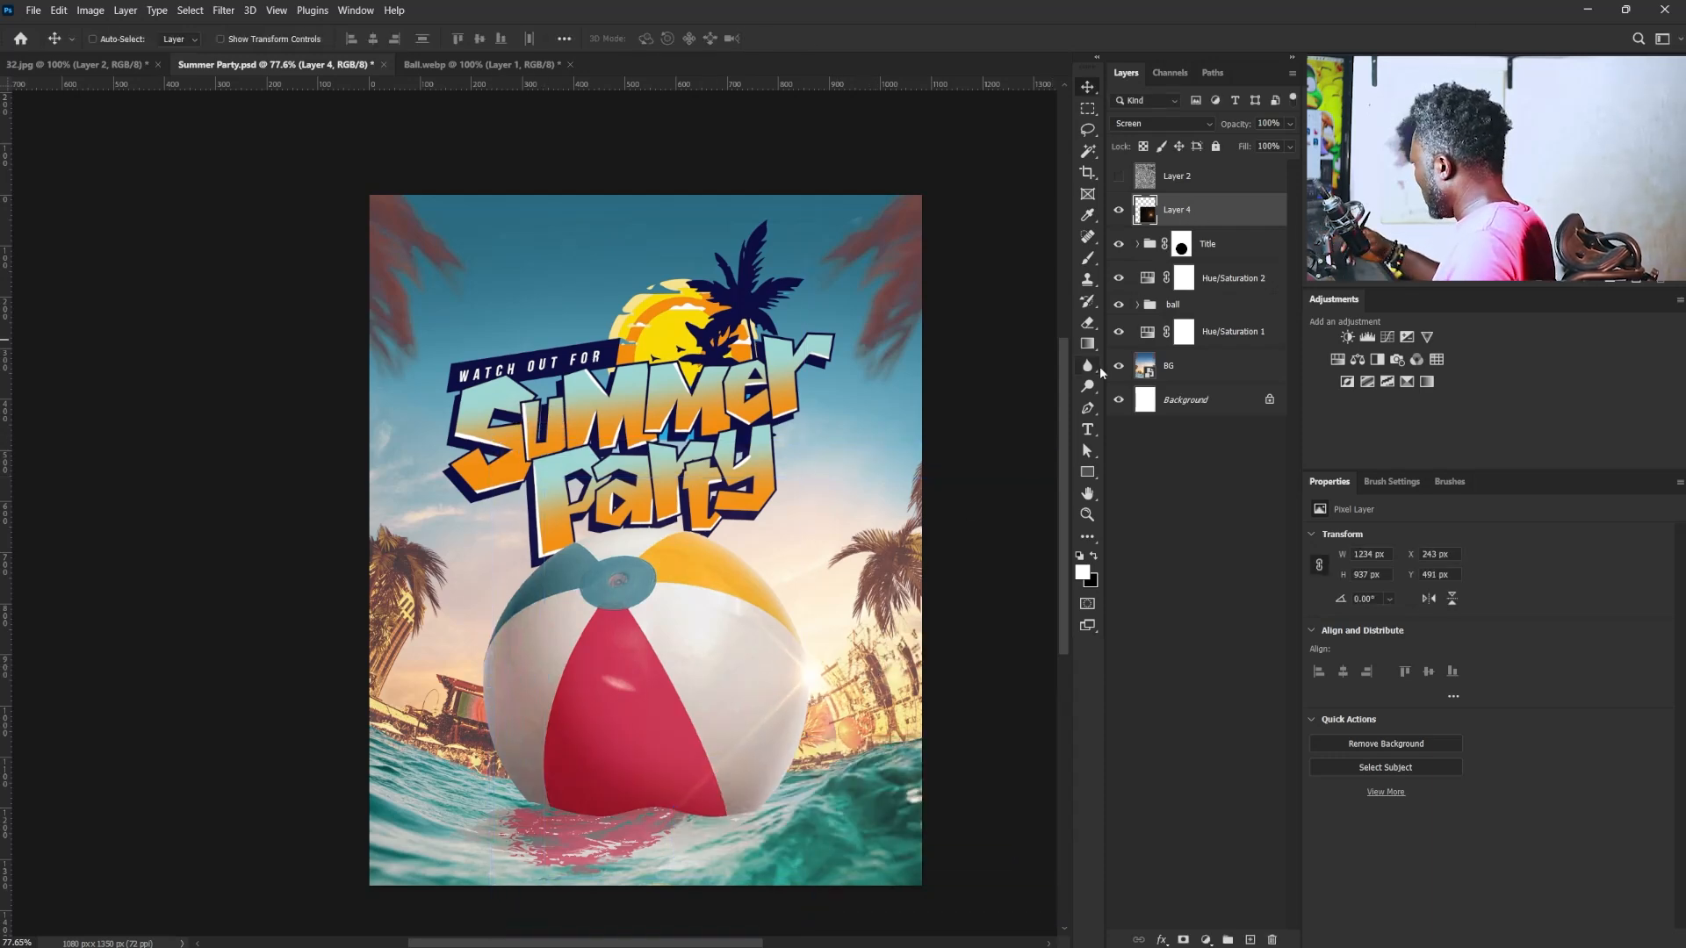
- Apply Levels to the lens flare layer with input values of 17, 0.77 and 244
key(ctrl+l)
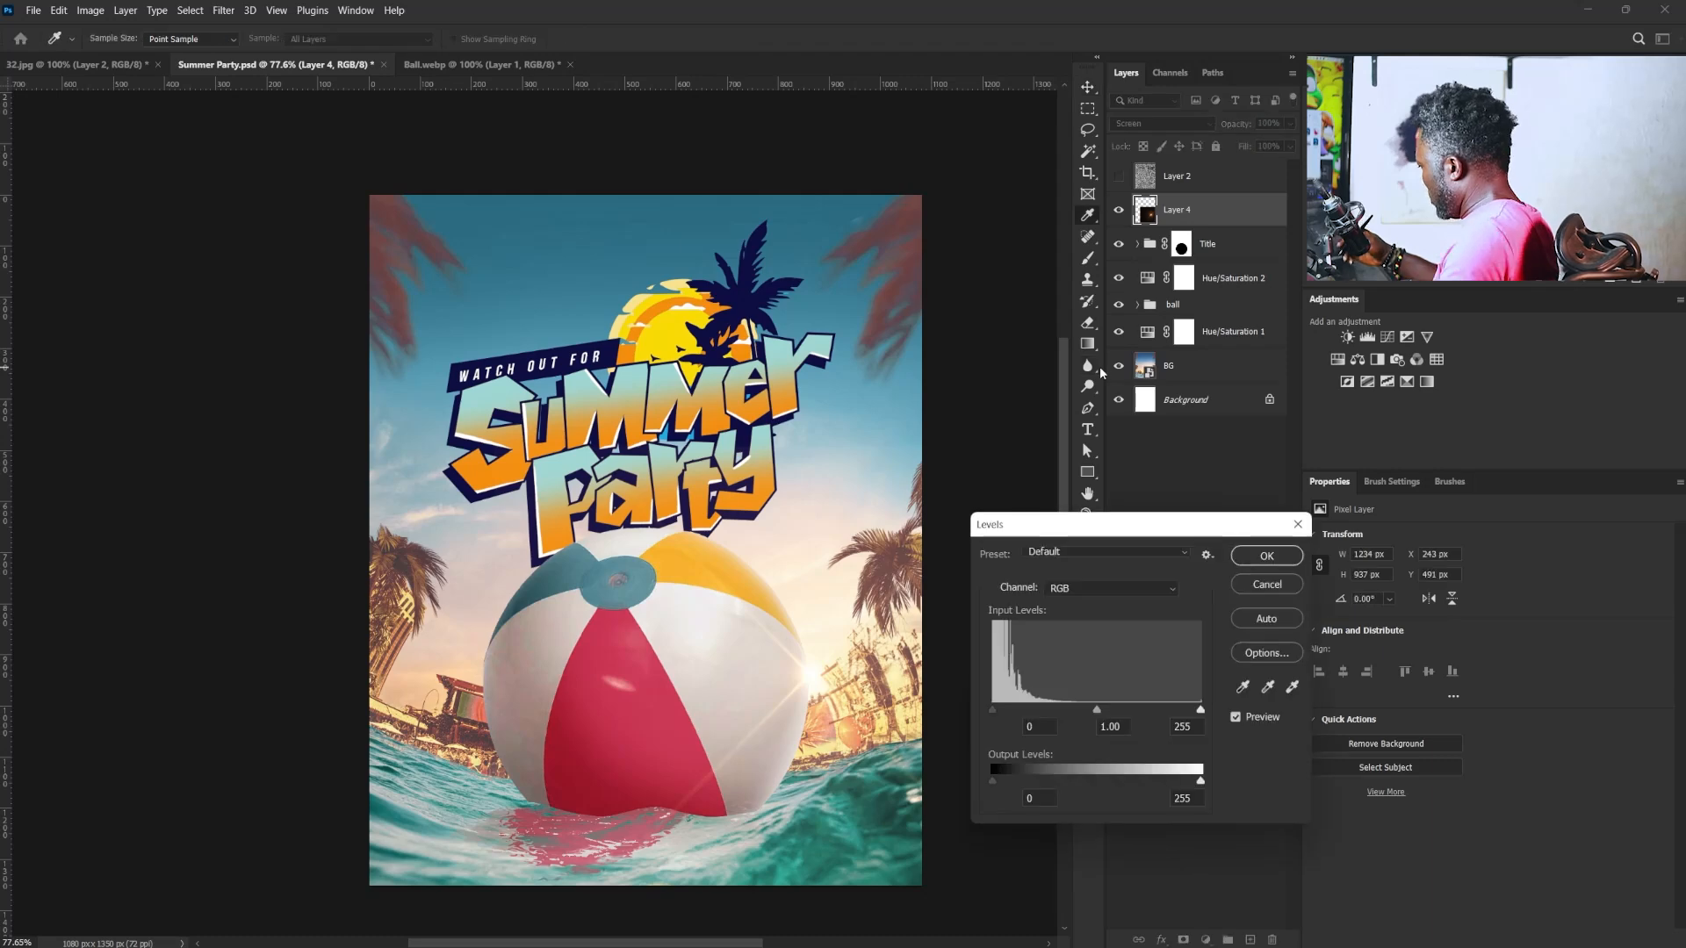
drag(1077, 519, 1044, 547)
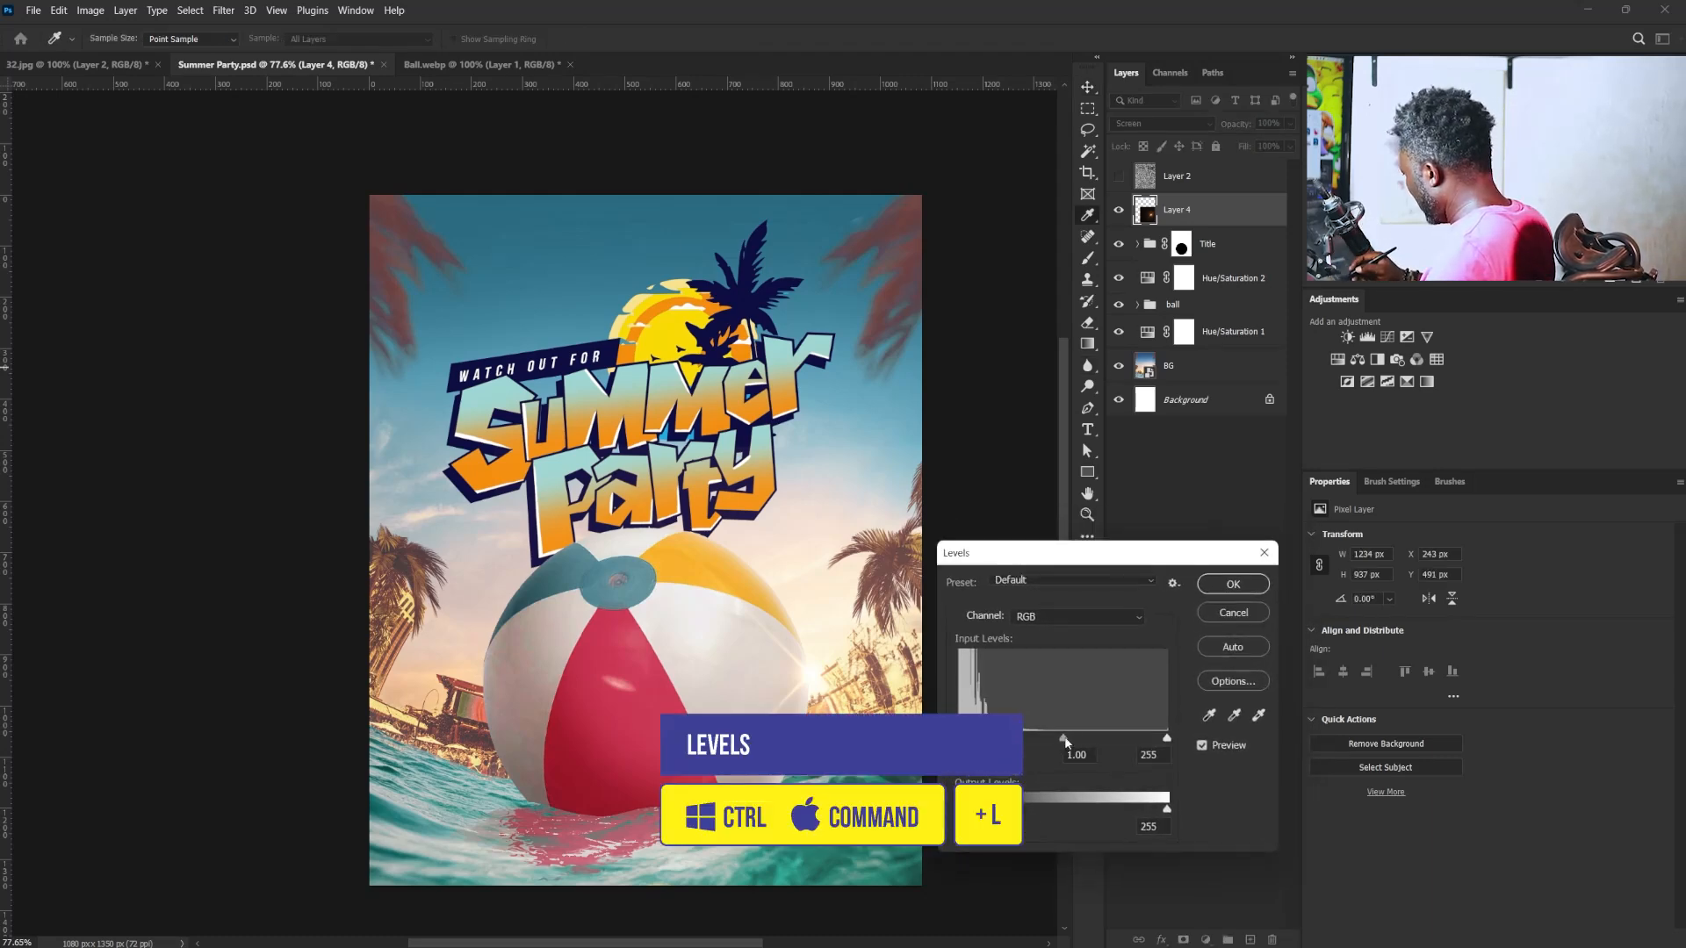
drag(1064, 739, 1081, 740)
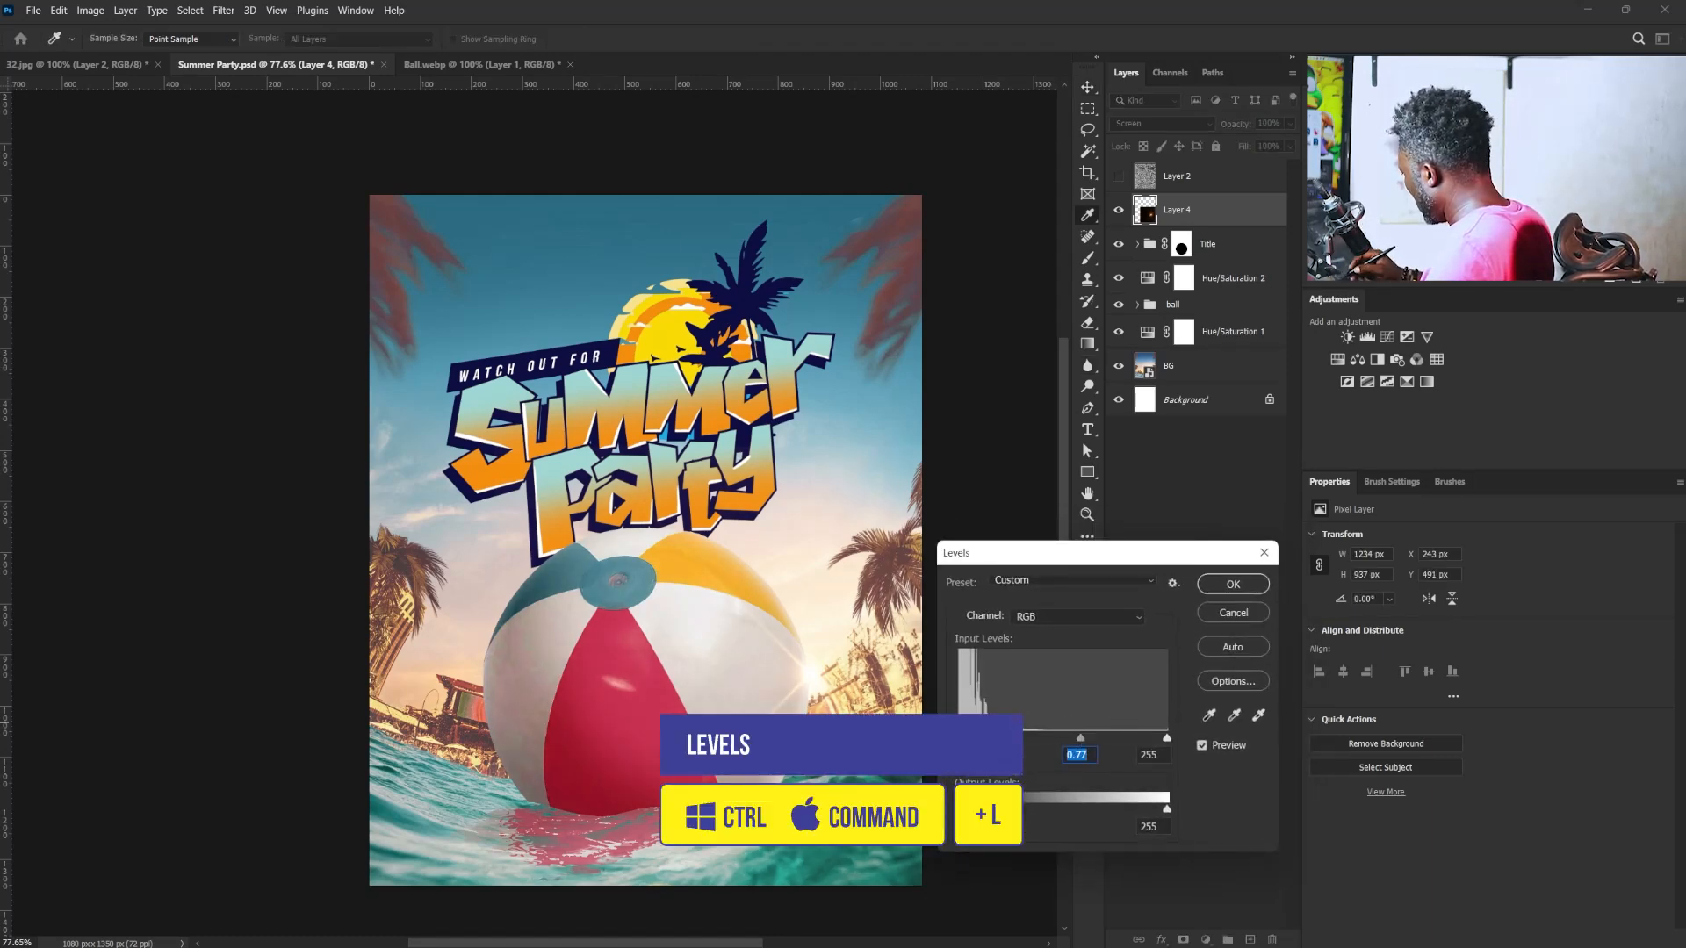
drag(971, 740, 972, 739)
drag(1167, 740, 1157, 739)
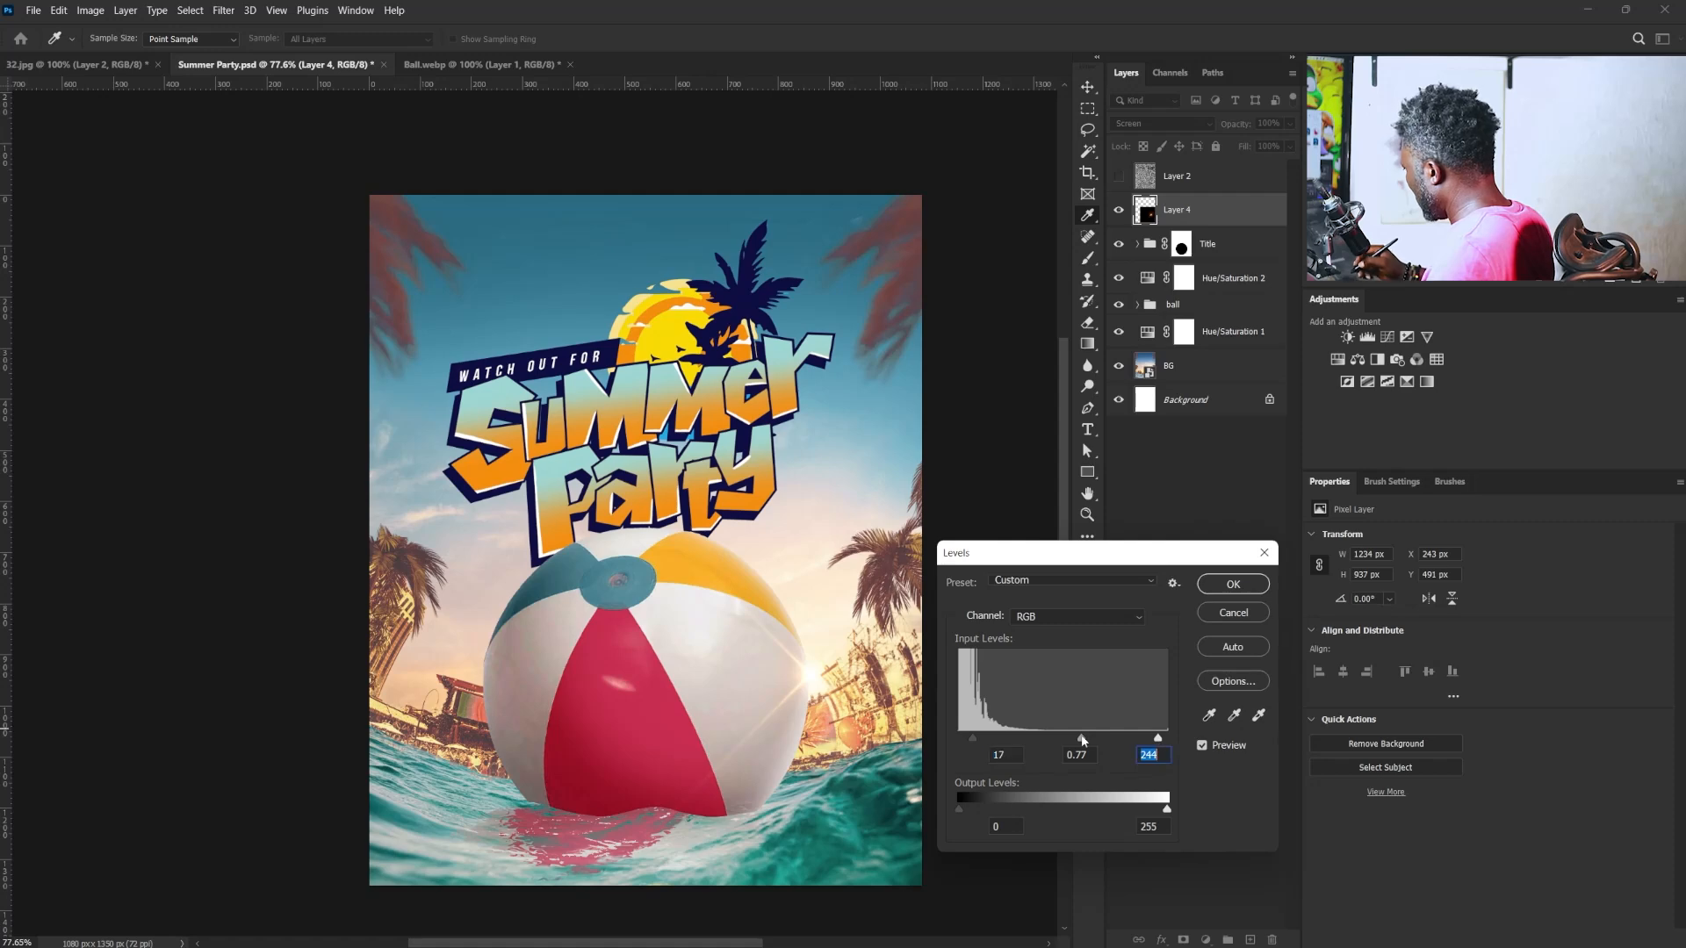
click(1232, 584)
key(v)
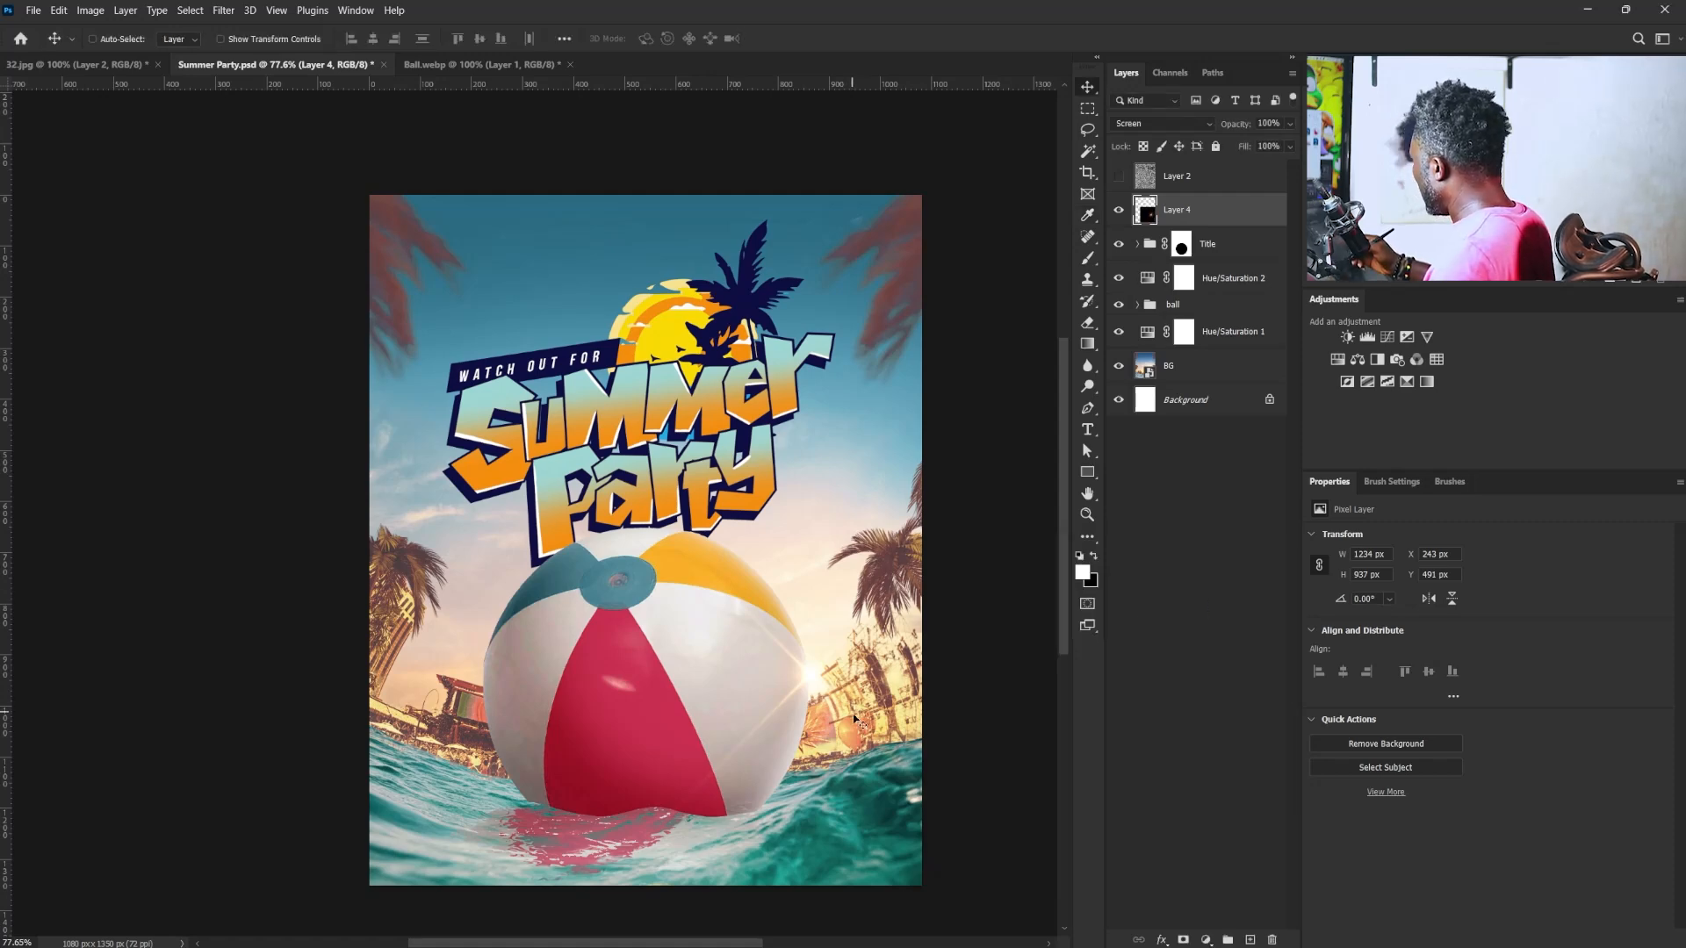
- Duplicate the lens flare layer, then shrink and rotate the copy over the same glow at the ball's right edge
key(ctrl+j)
key(ctrl+t)
drag(492, 446, 676, 585)
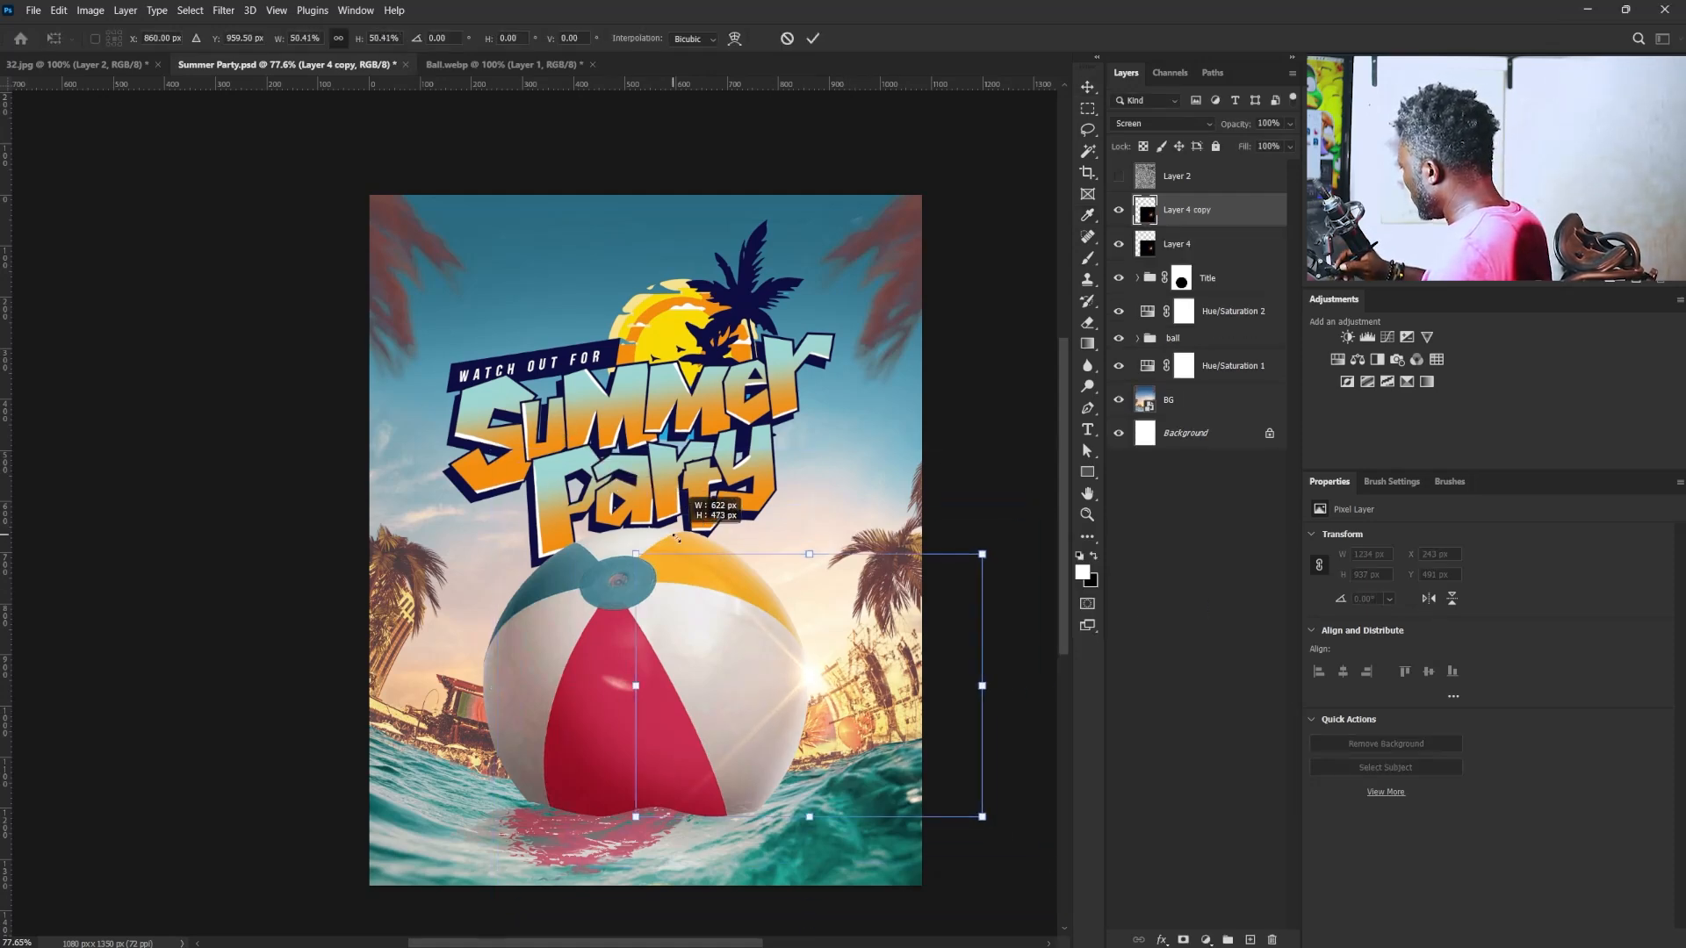
drag(948, 578, 956, 727)
drag(808, 520, 843, 395)
drag(890, 697, 886, 687)
key(Return)
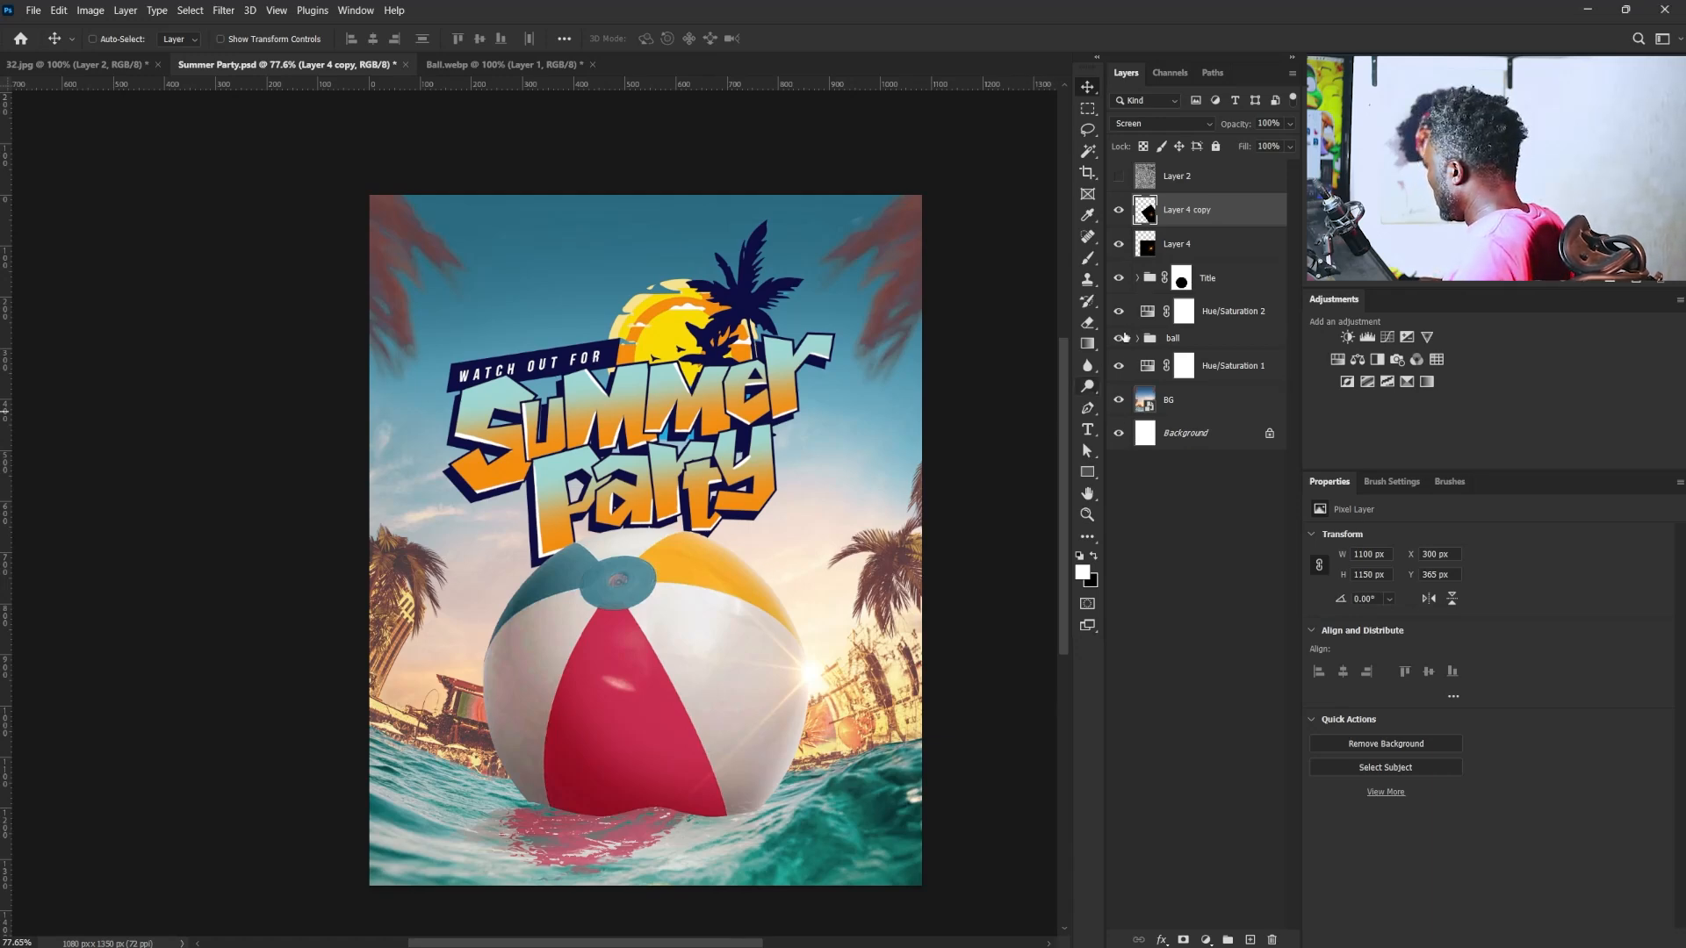
- Paste the list FOOD, ACCOMODATION, SITE FEE, TRANSPORTATION, PHOTOSHOOT as a text layer above the Title group, below the title's right end
click(1186, 255)
click(1206, 279)
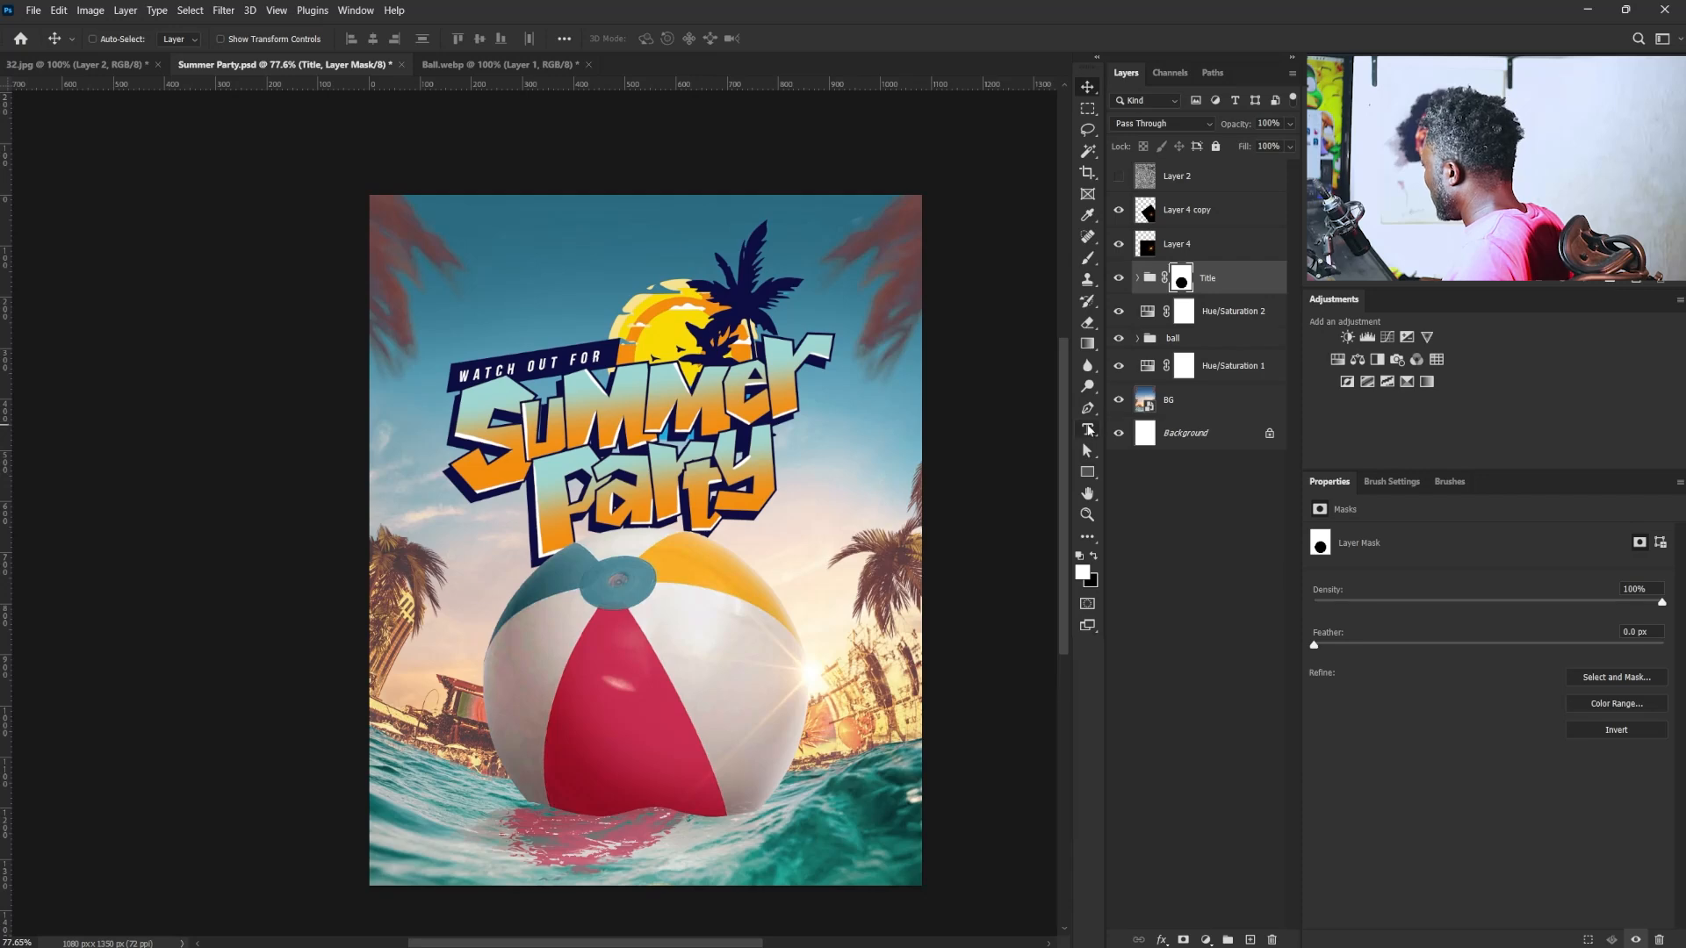
click(1089, 430)
click(790, 533)
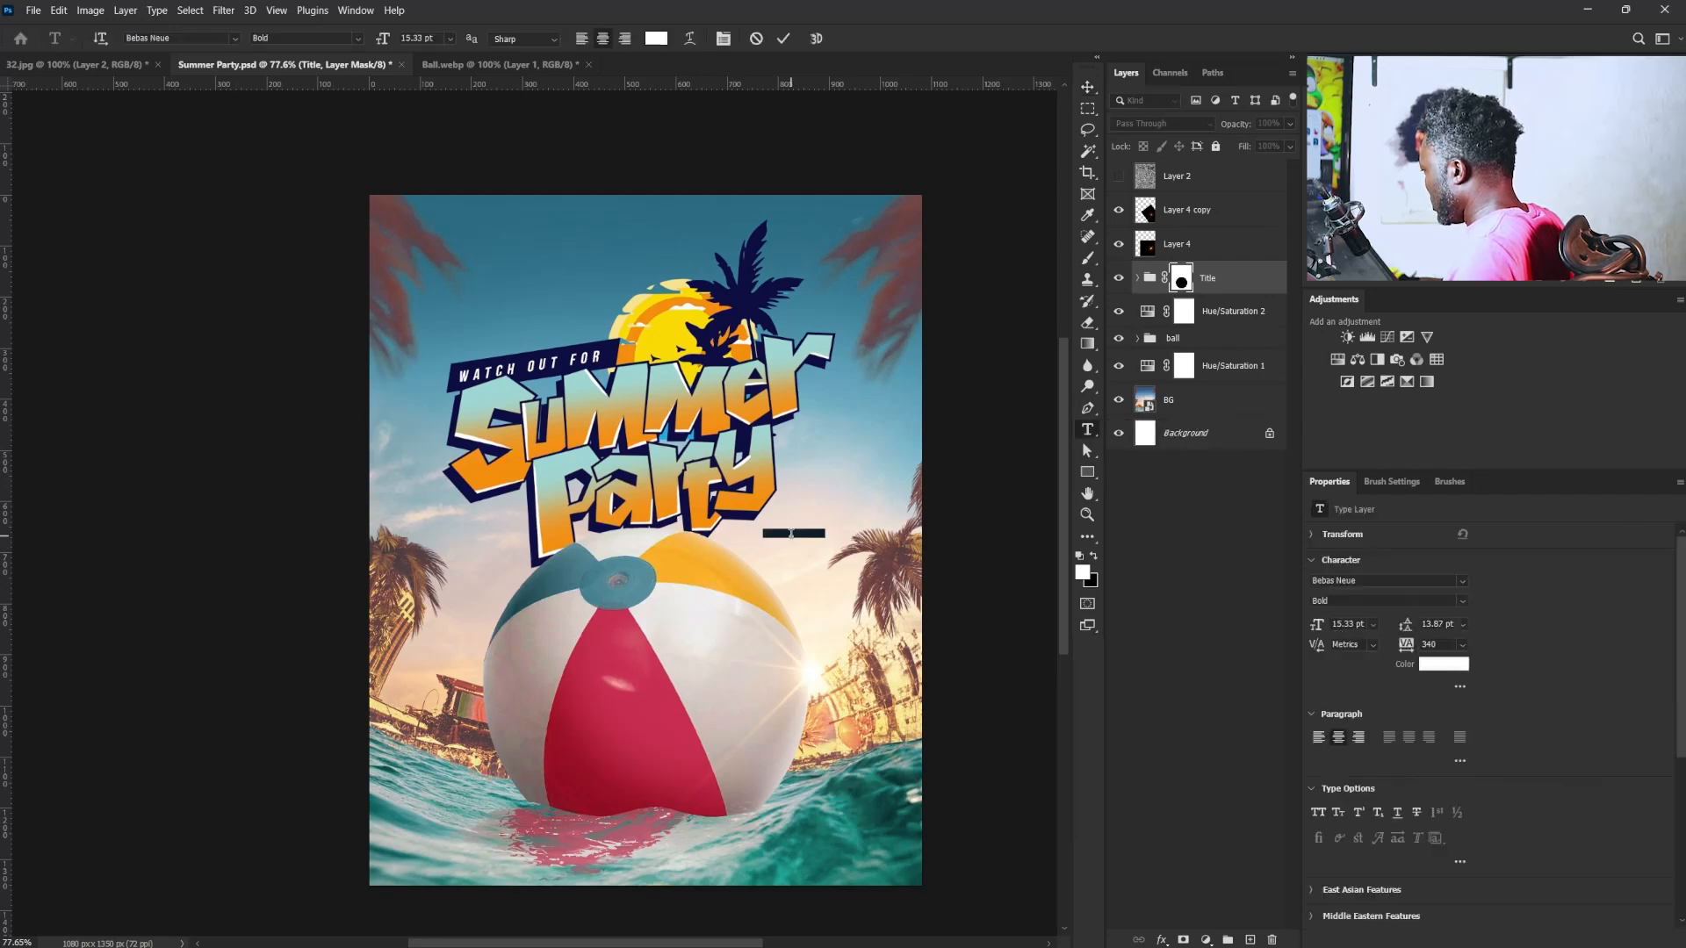
key(ctrl+v)
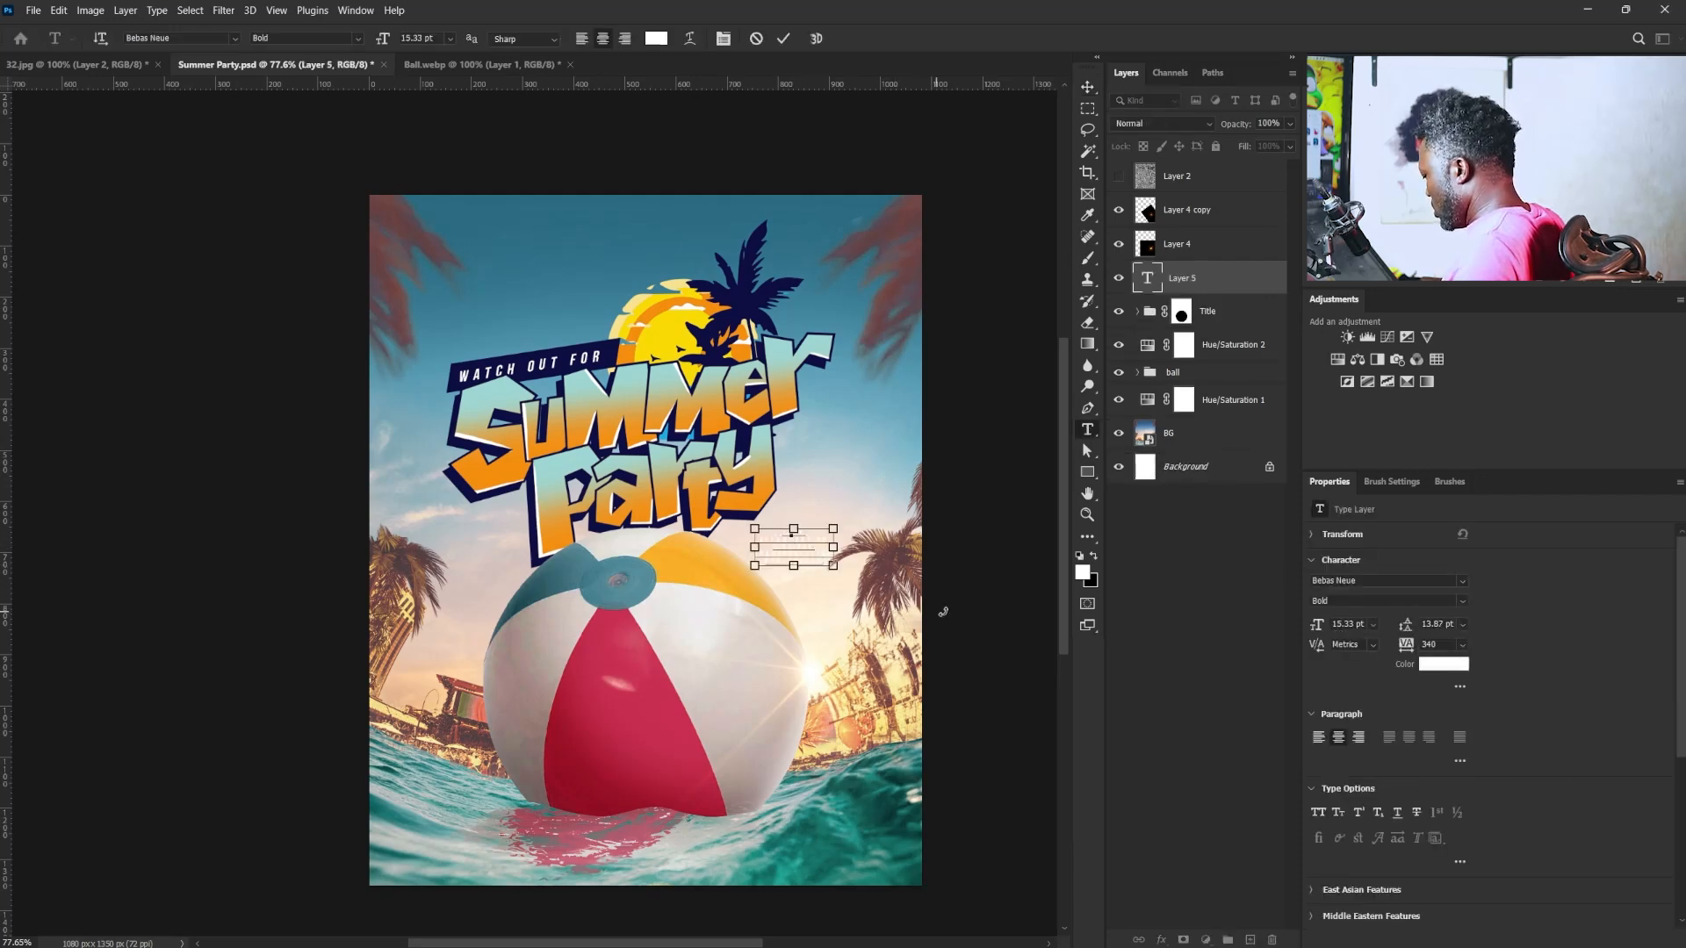
- Set the pasted list's text color to #0e0d42 and its tracking to 0
key(ctrl+a)
click(1455, 667)
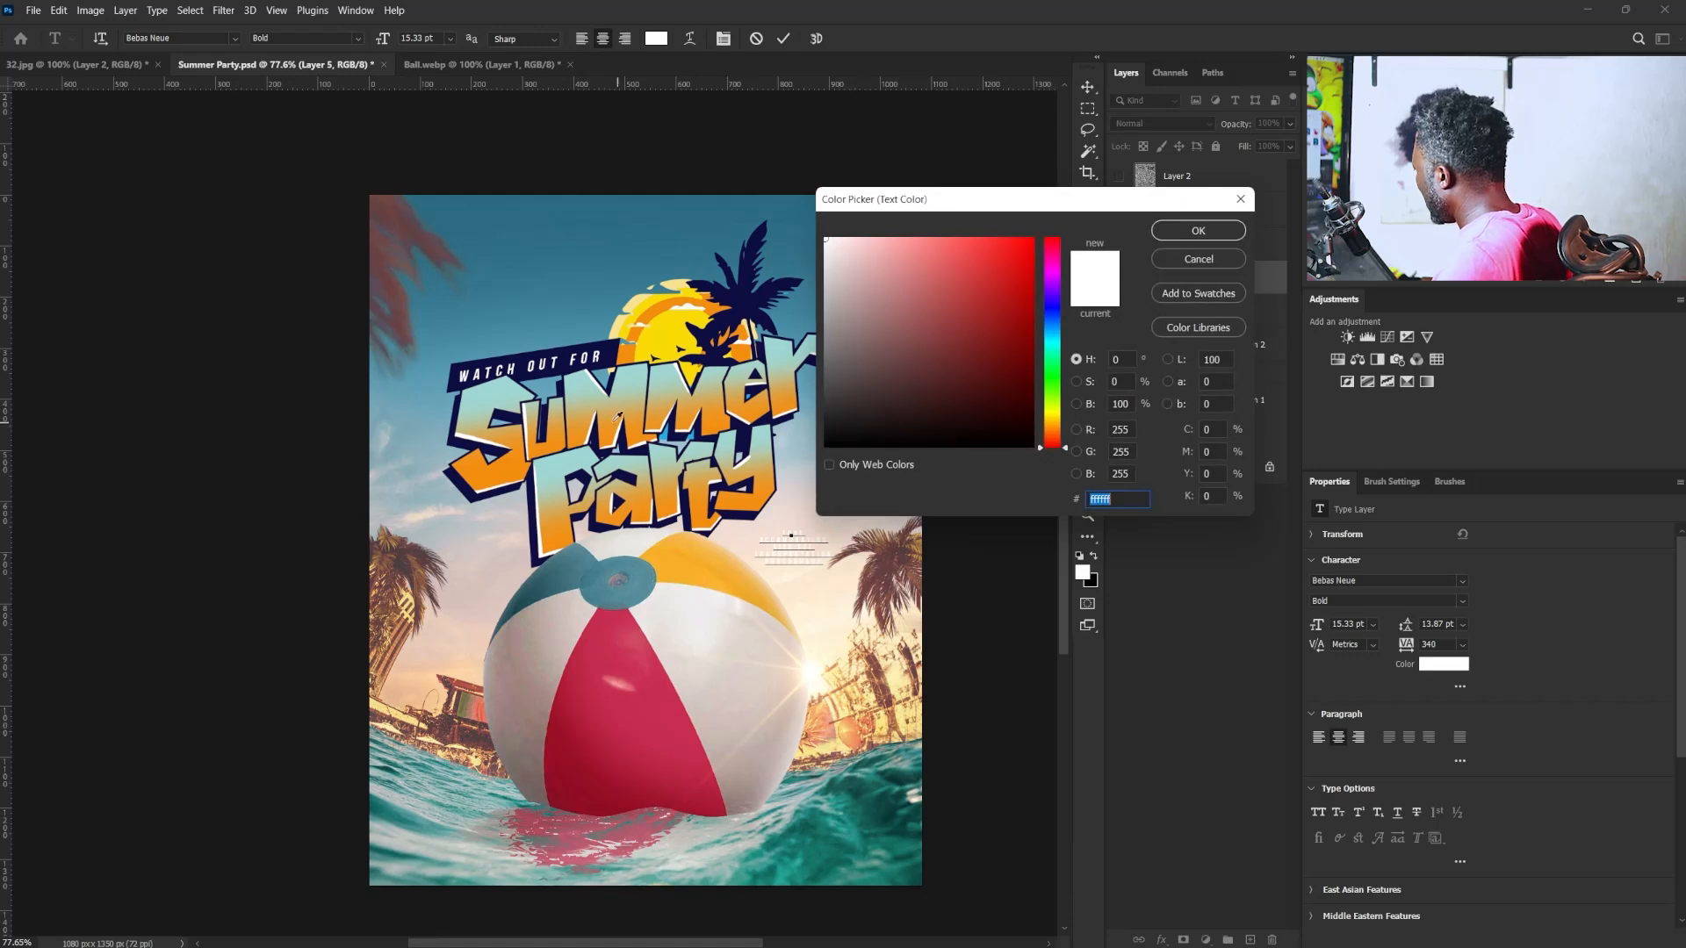
text(0e0d42)
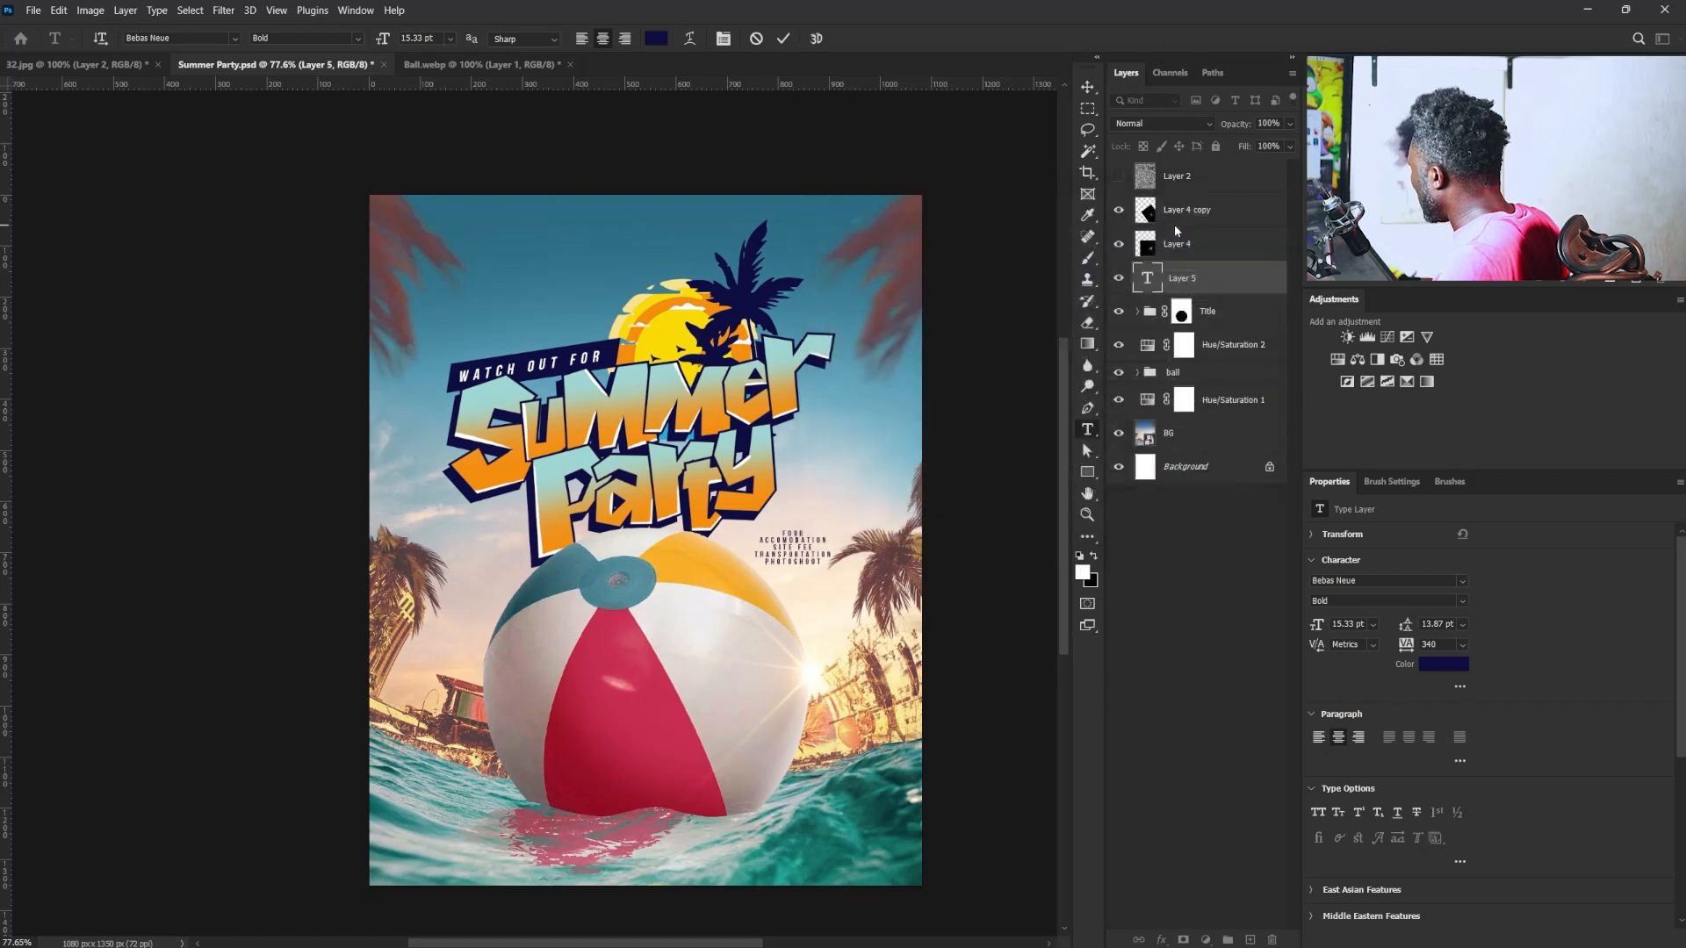
click(1198, 230)
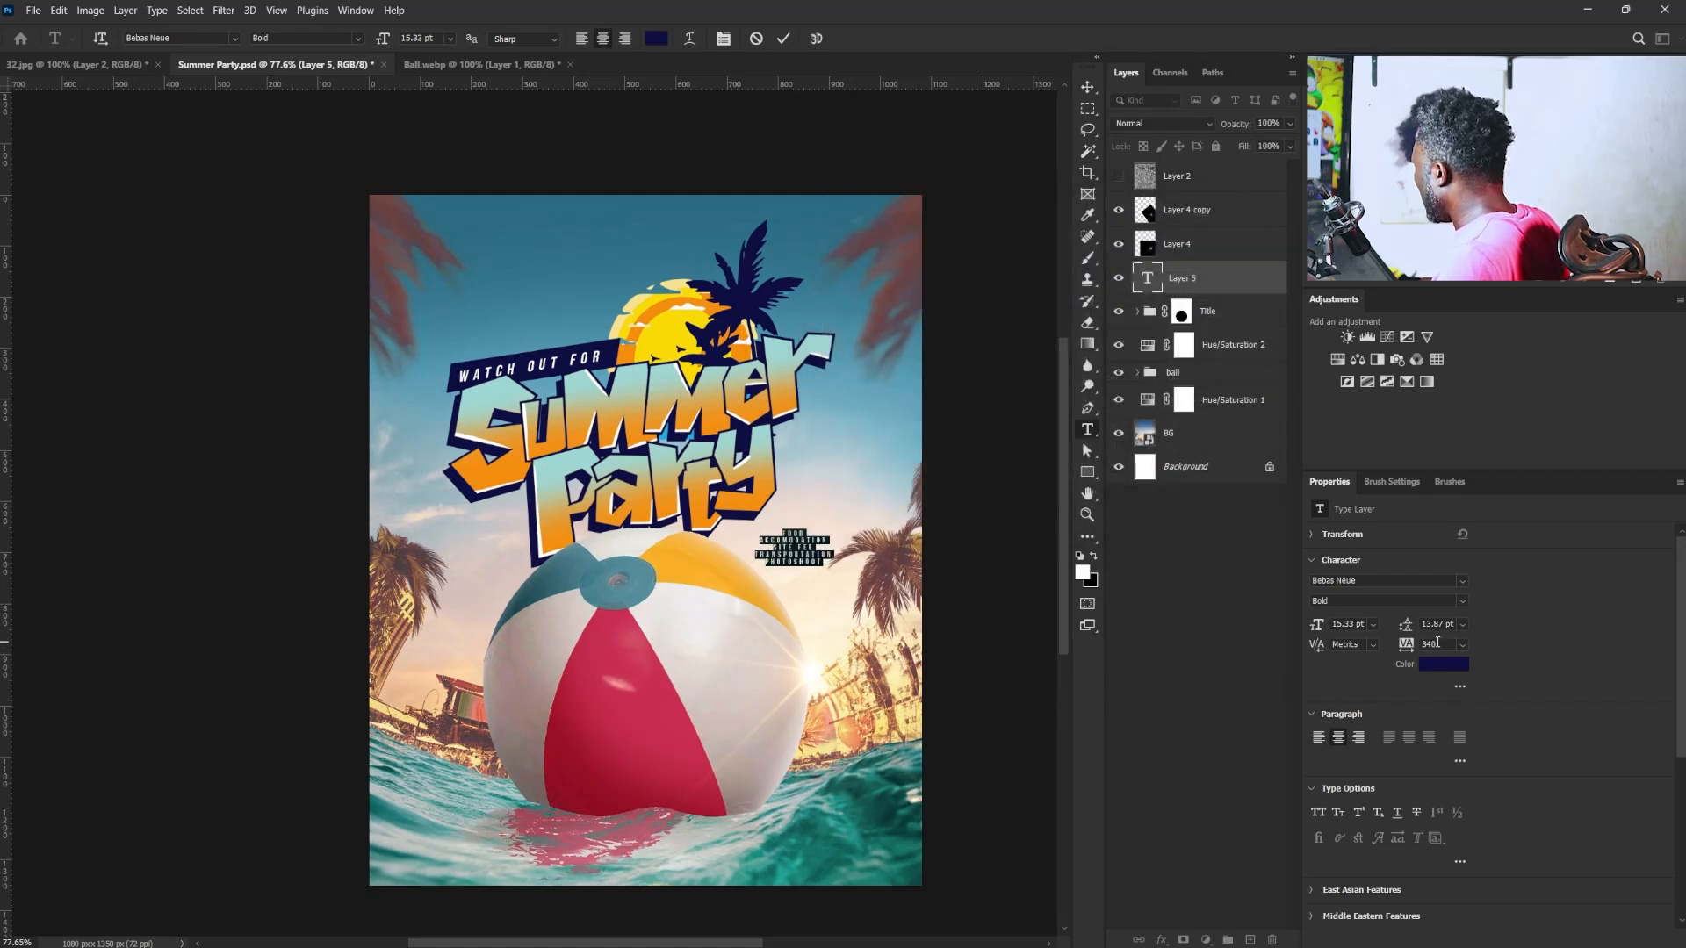
text(0)
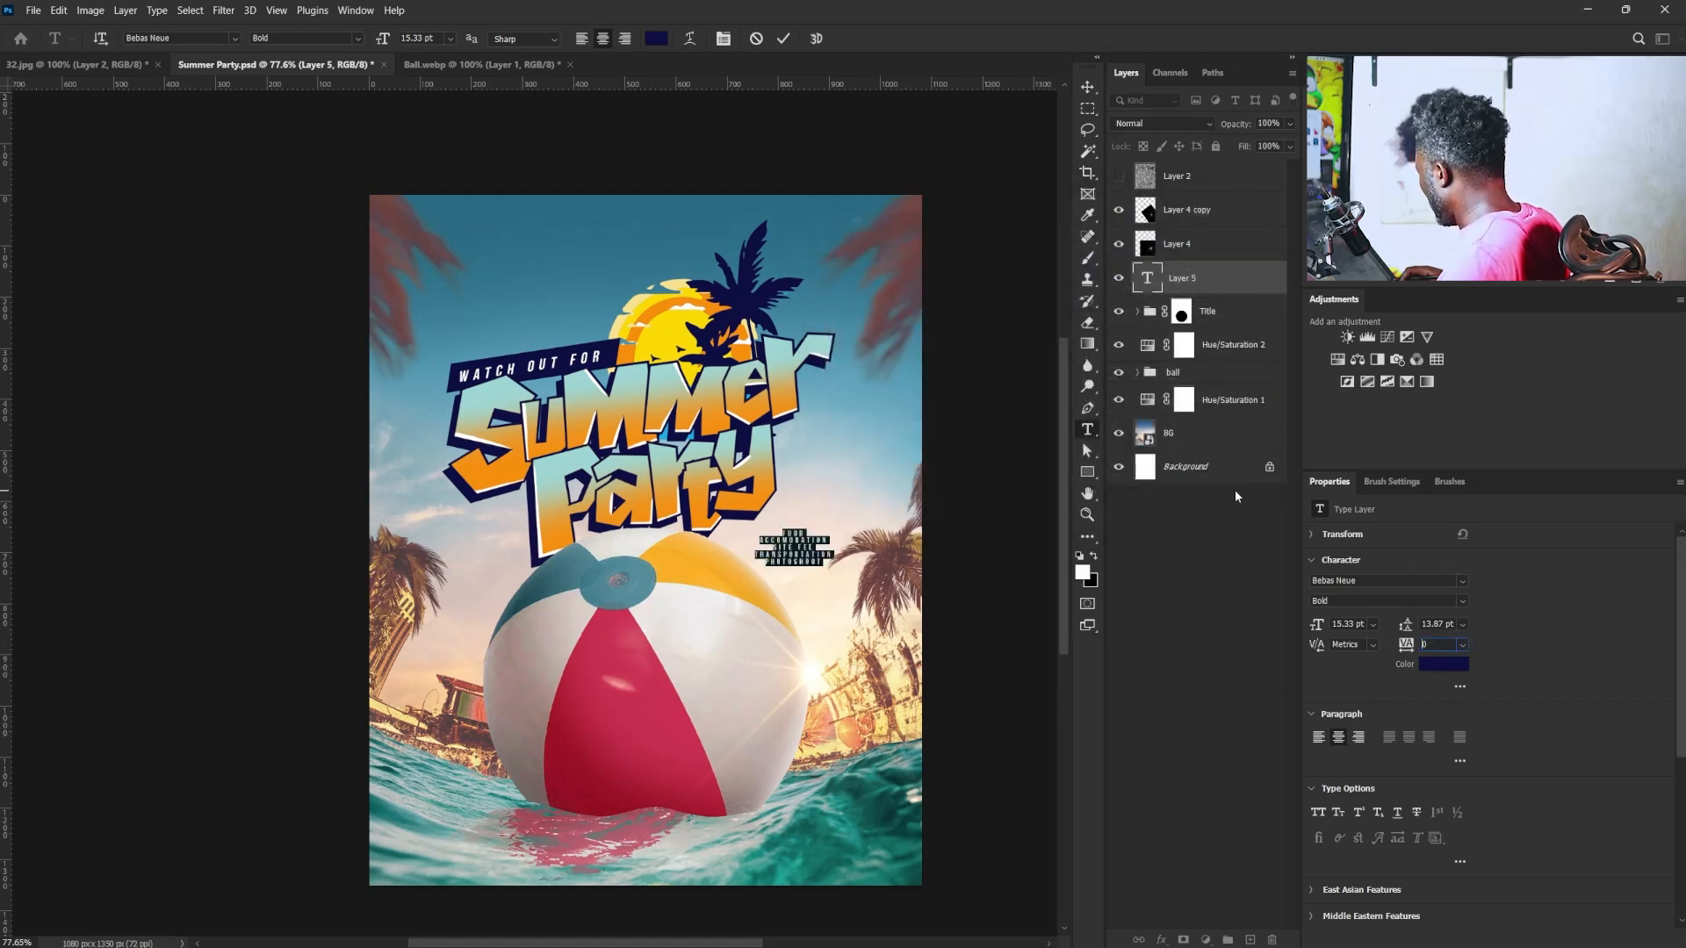
key(Return)
click(1087, 88)
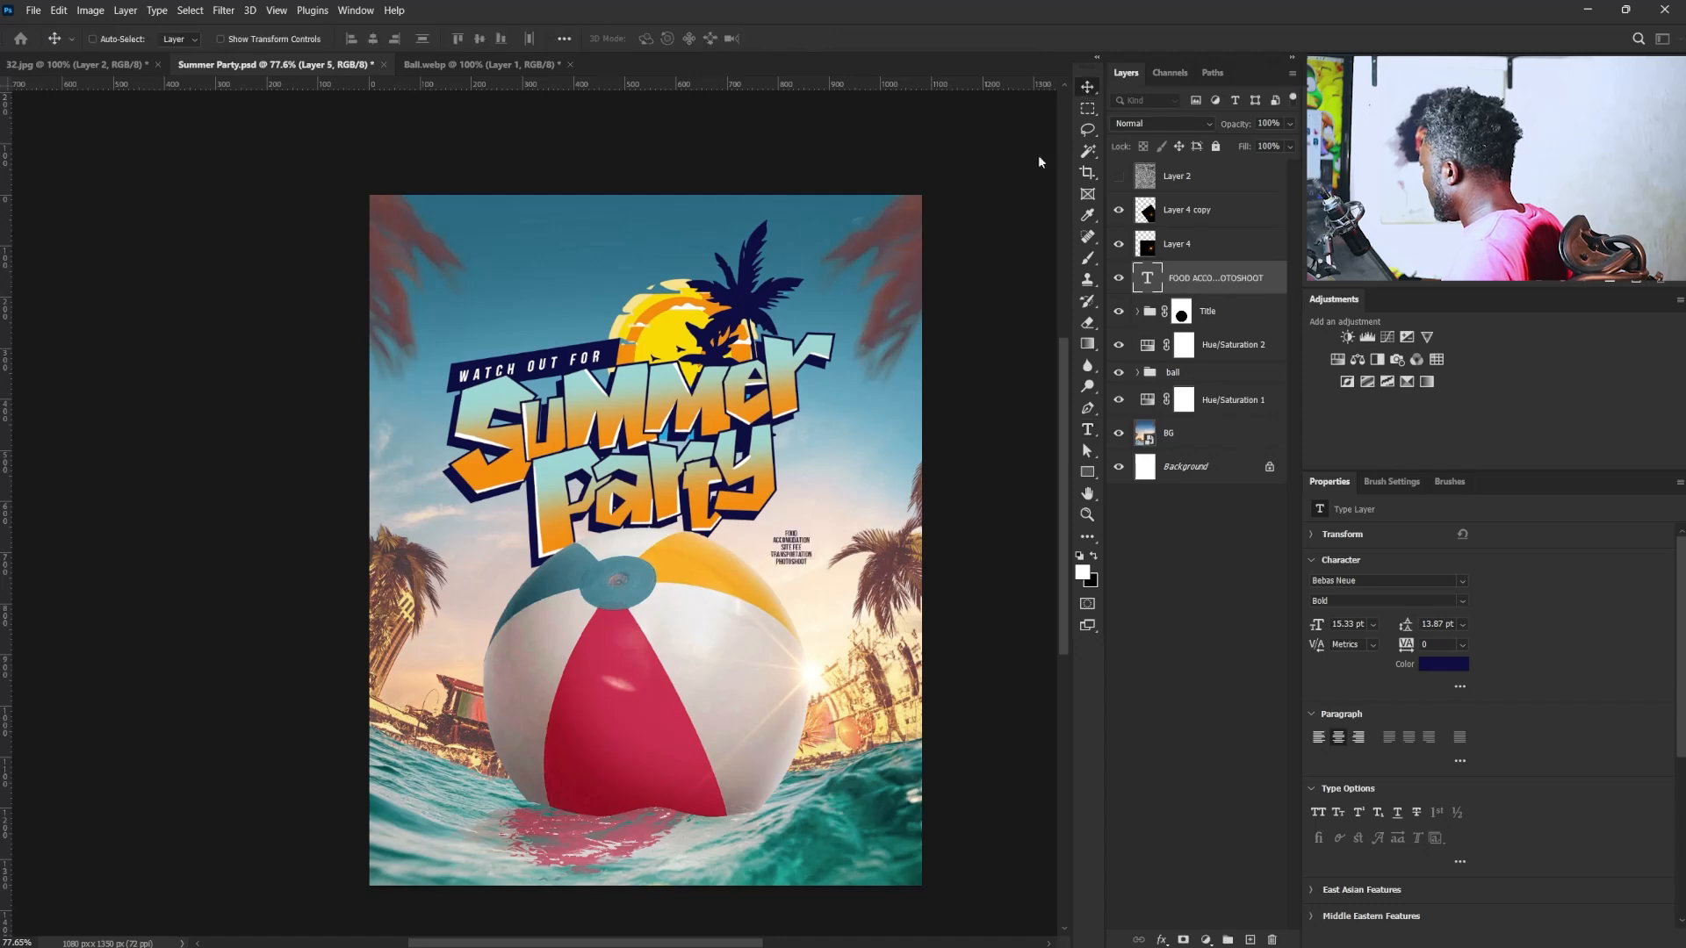
- Enlarge the amenities list to about 185.5% and skew its right side upward to follow the title's slant
key(ctrl+t)
mouse_move(811, 529)
mouse_down()
mouse_move(845, 501)
mouse_move(829, 513)
mouse_up()
right_click(780, 571)
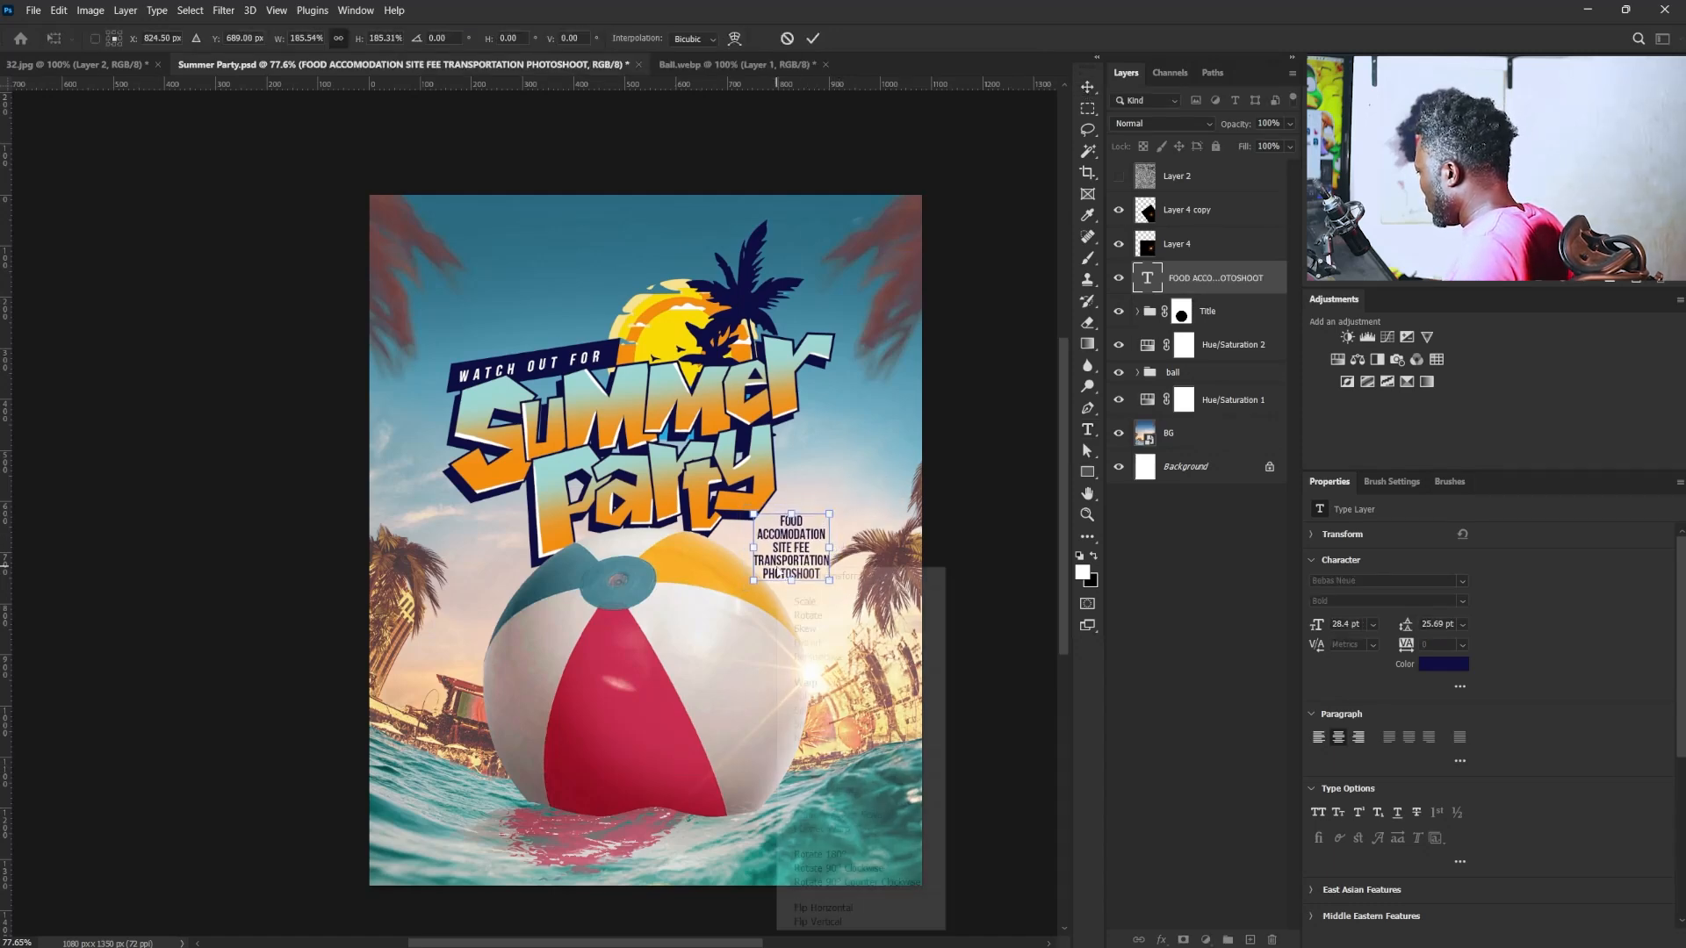
right_click(782, 562)
click(821, 613)
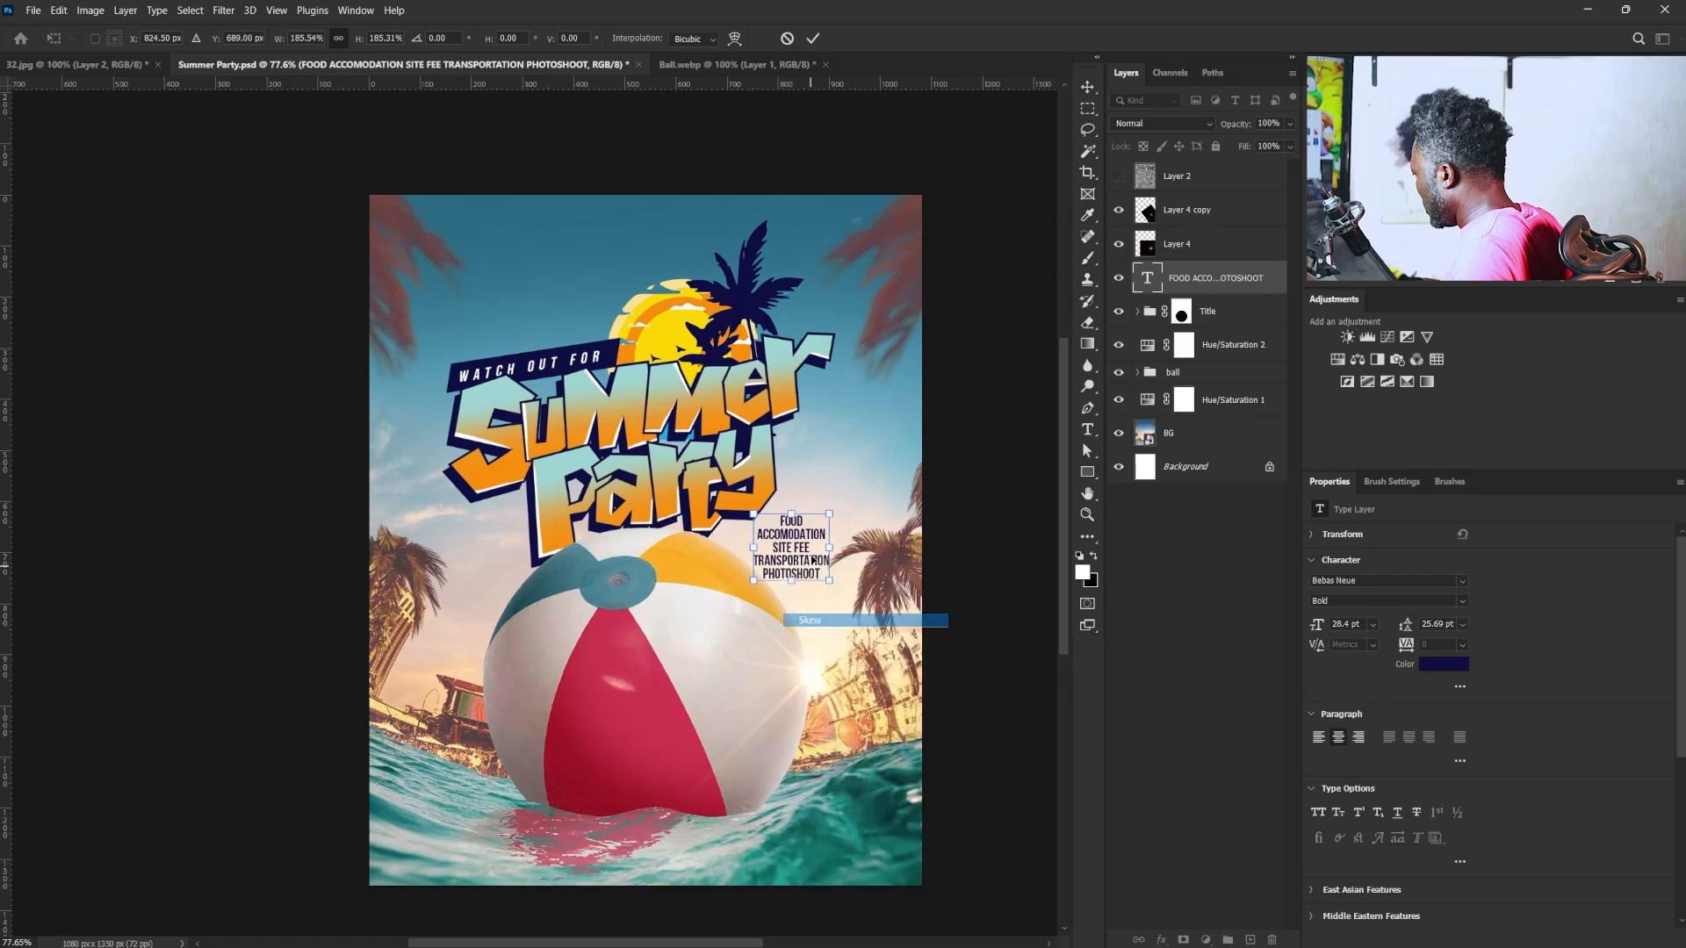
drag(832, 553, 830, 534)
key(Return)
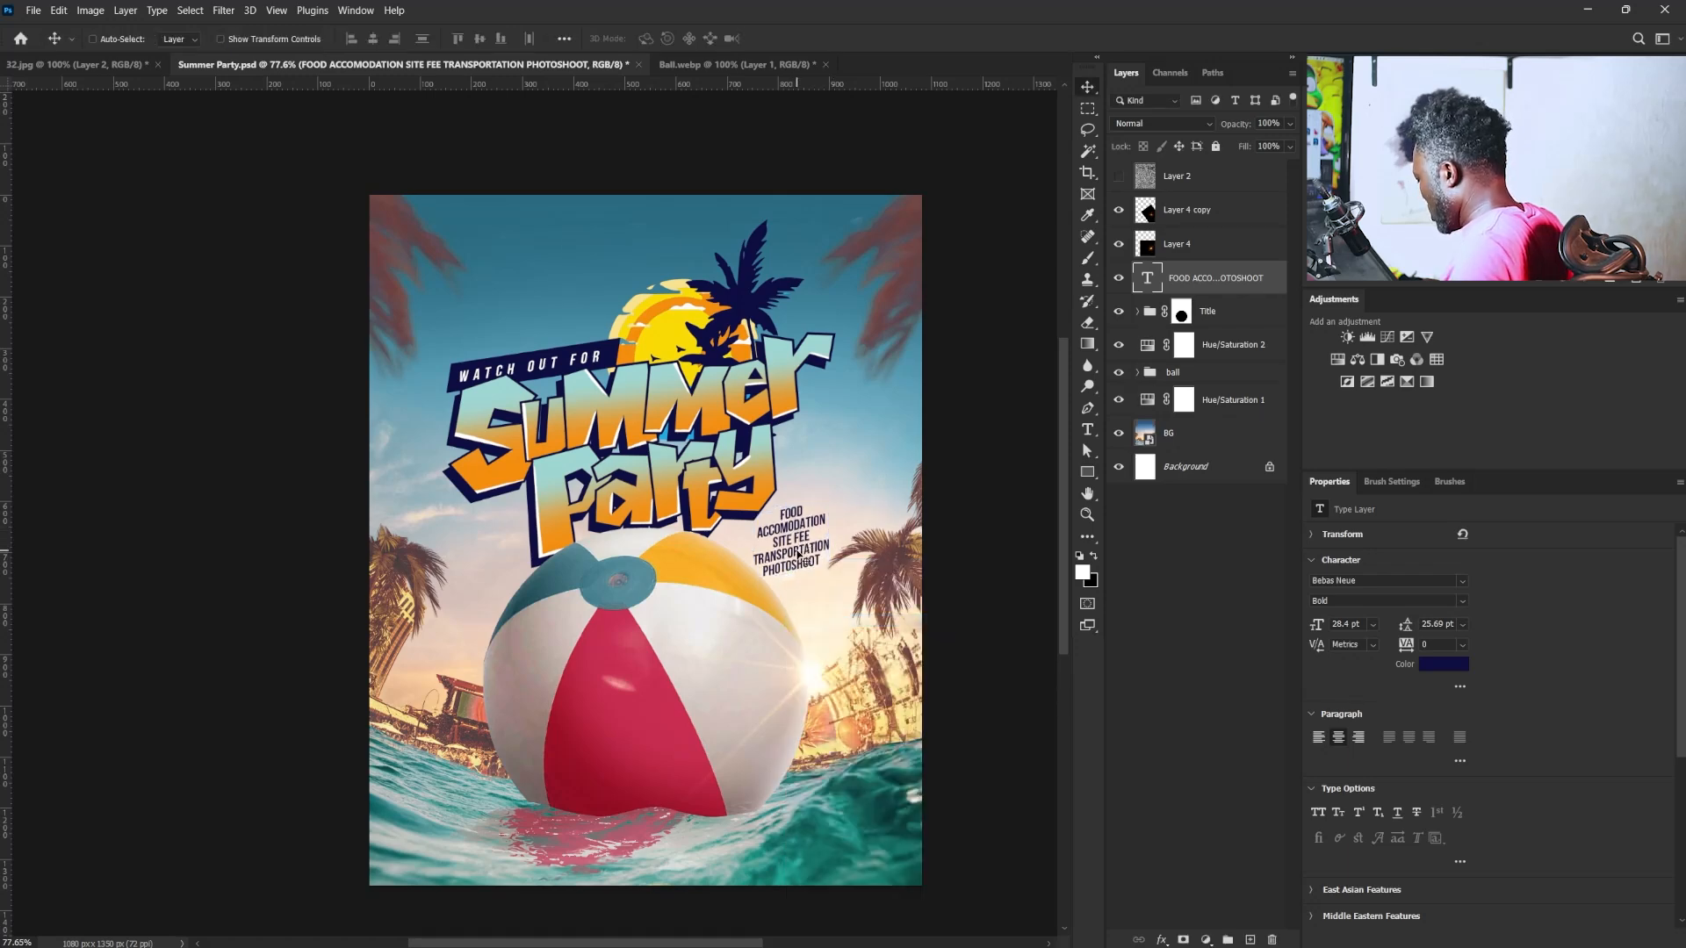
- Set the amenities list's leading to 37 pt and its tracking to 80
click(1437, 625)
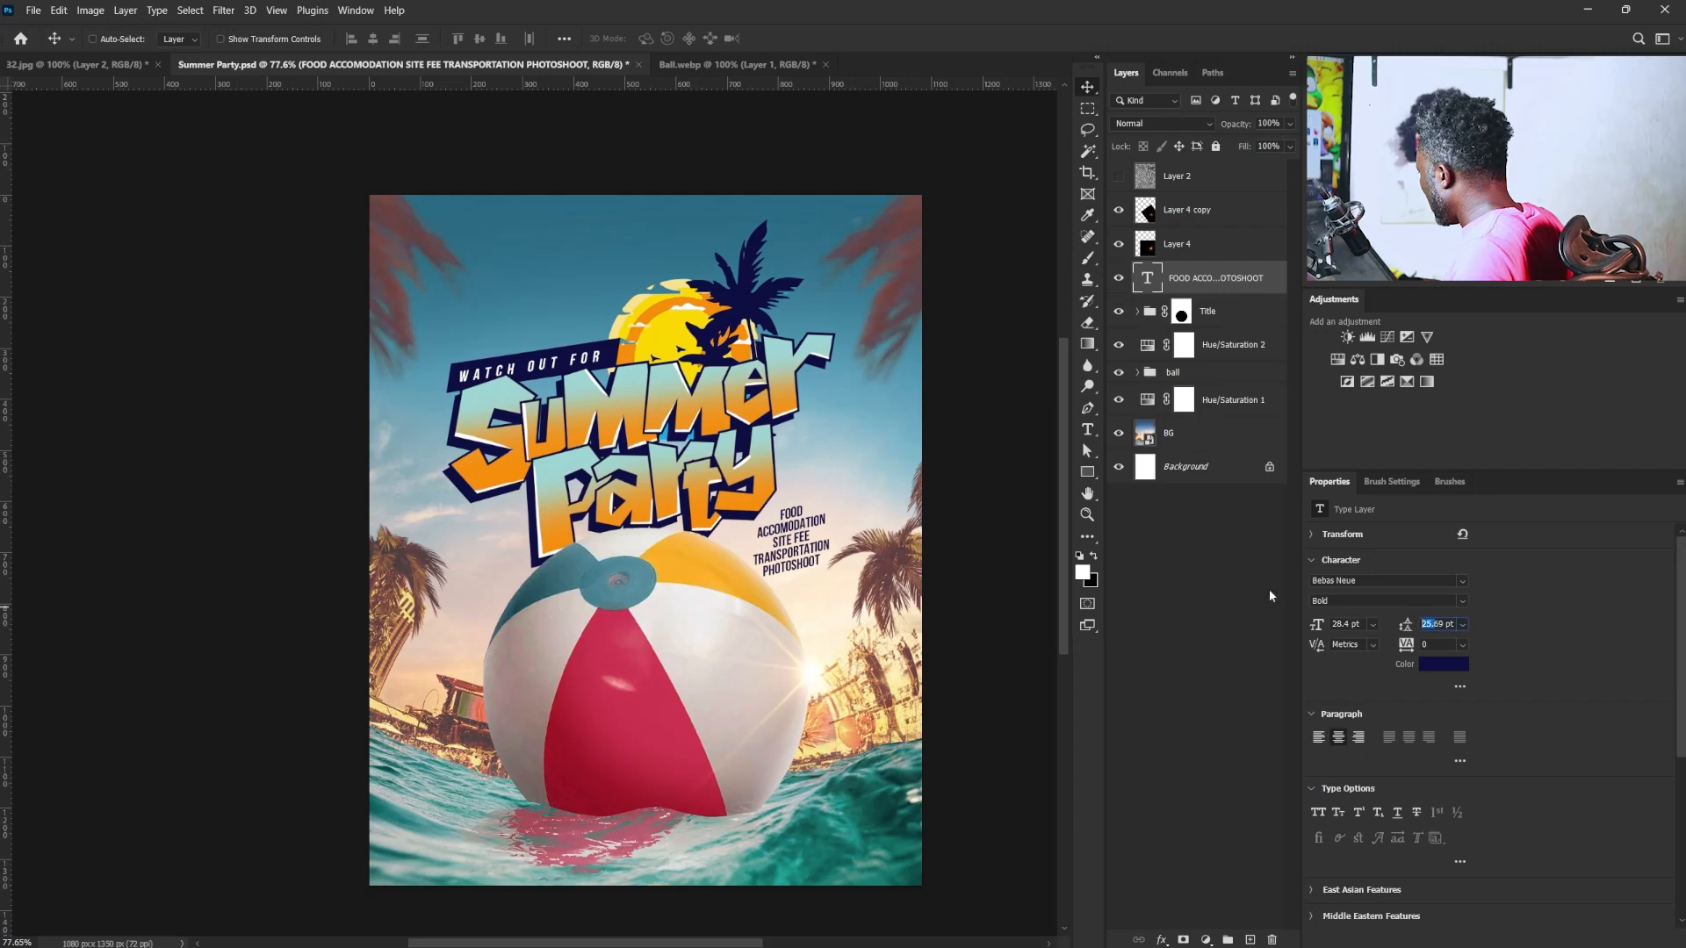
text(35)
key(Return)
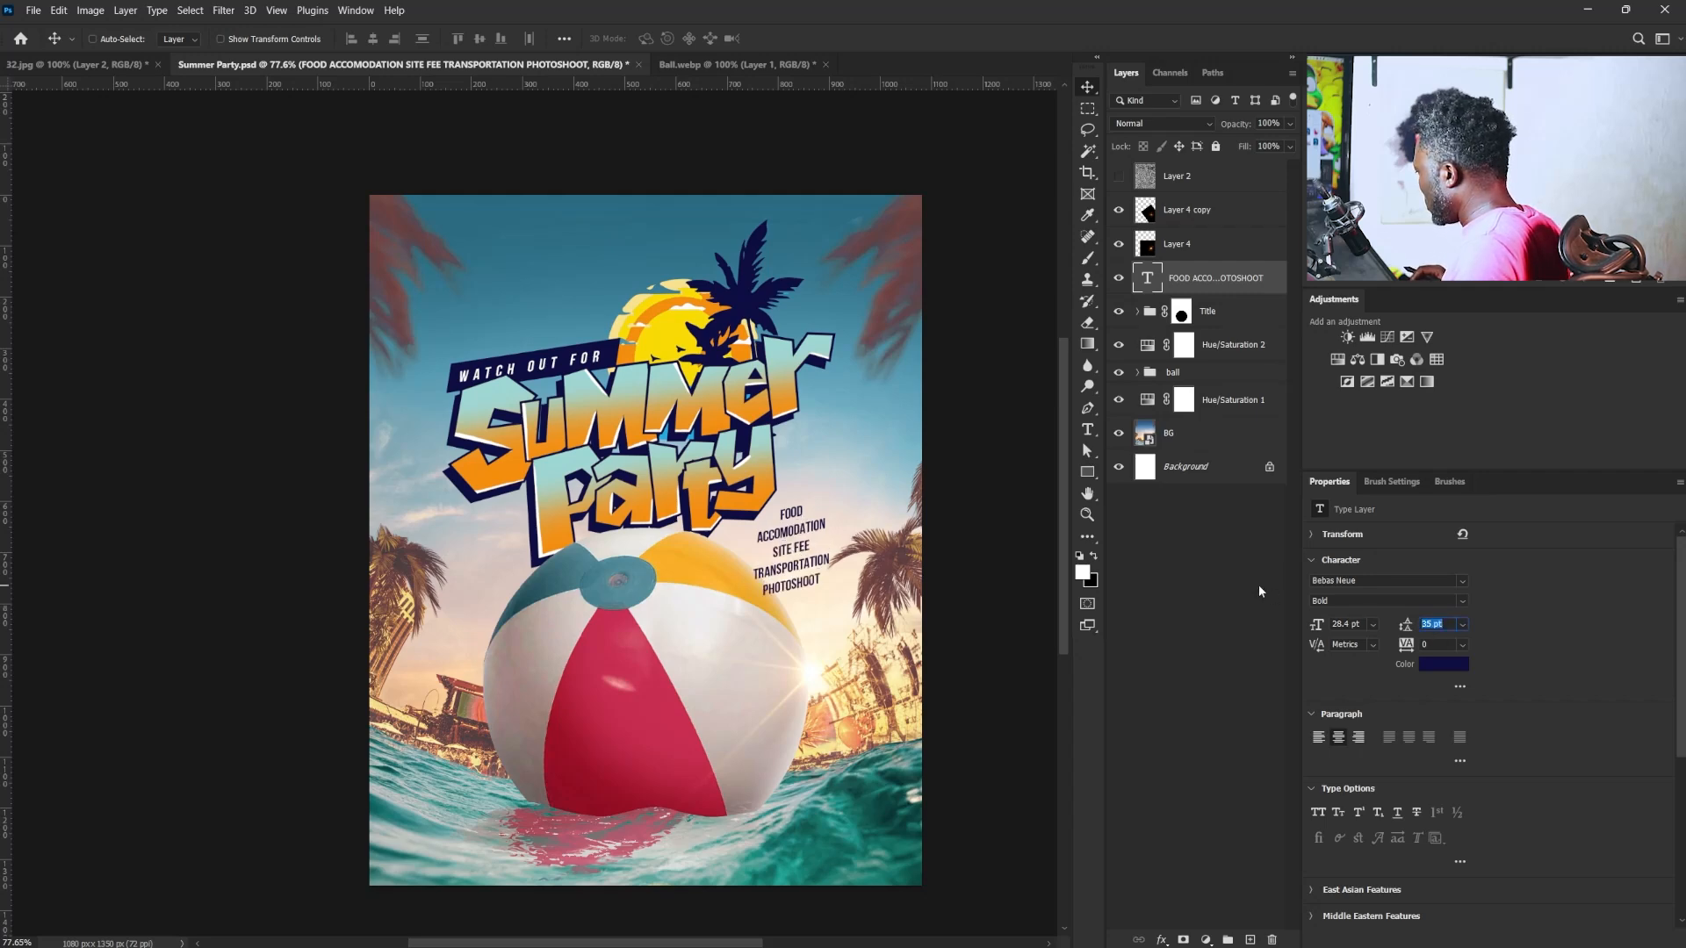
key(Down)
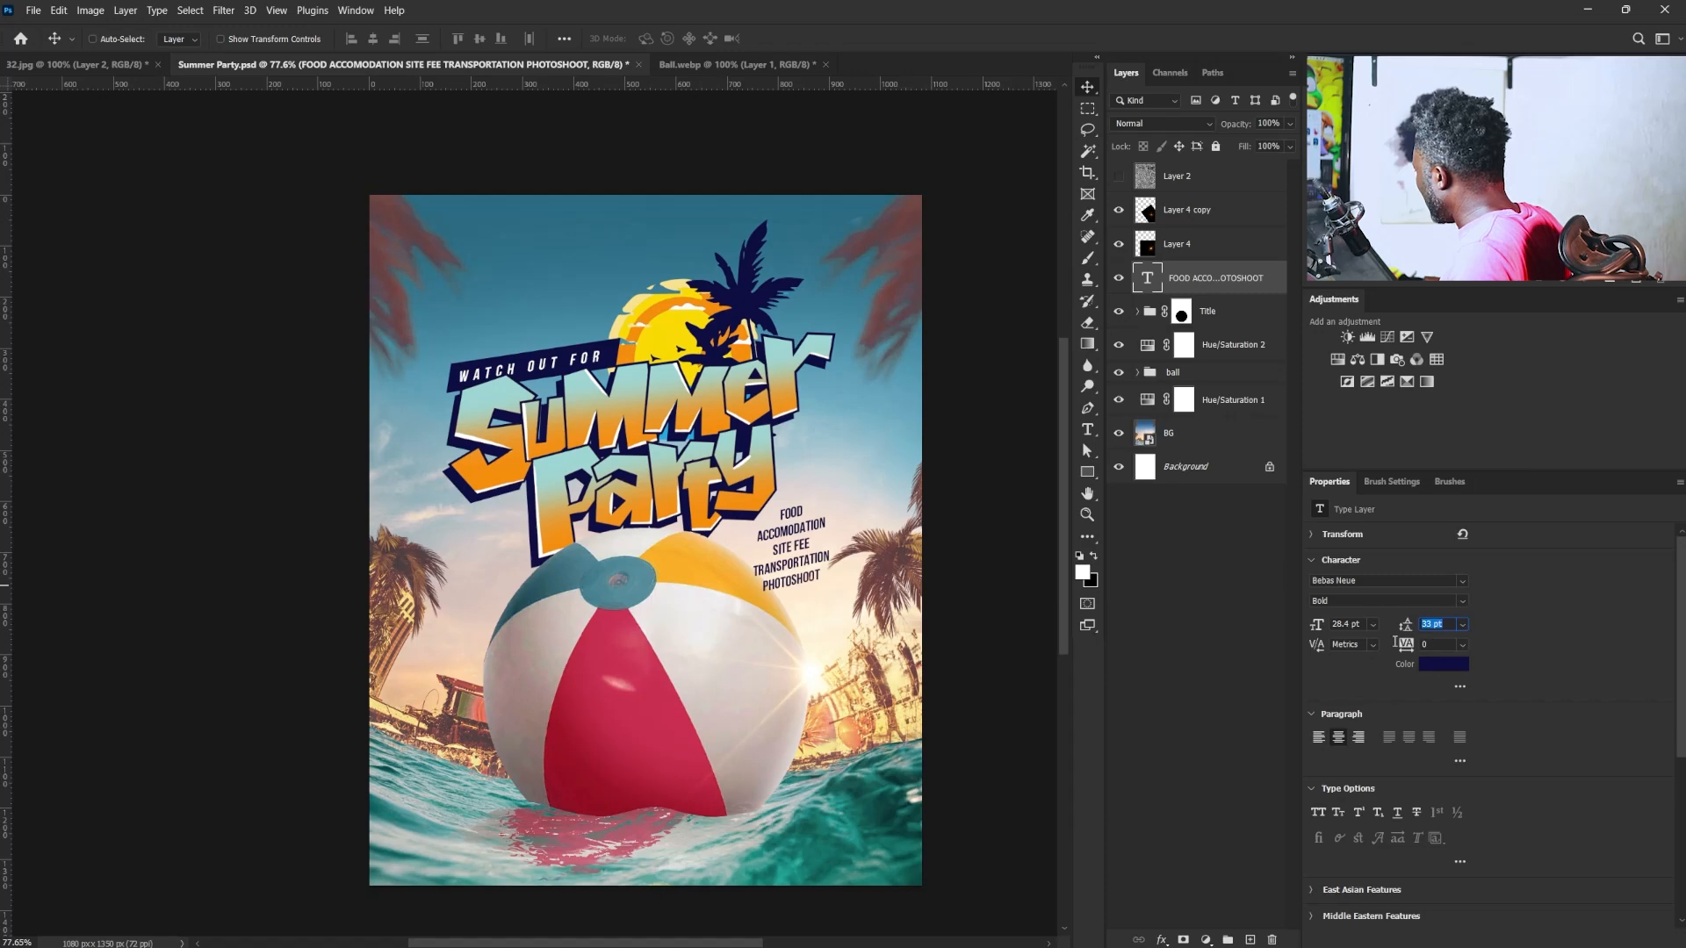
click(1396, 645)
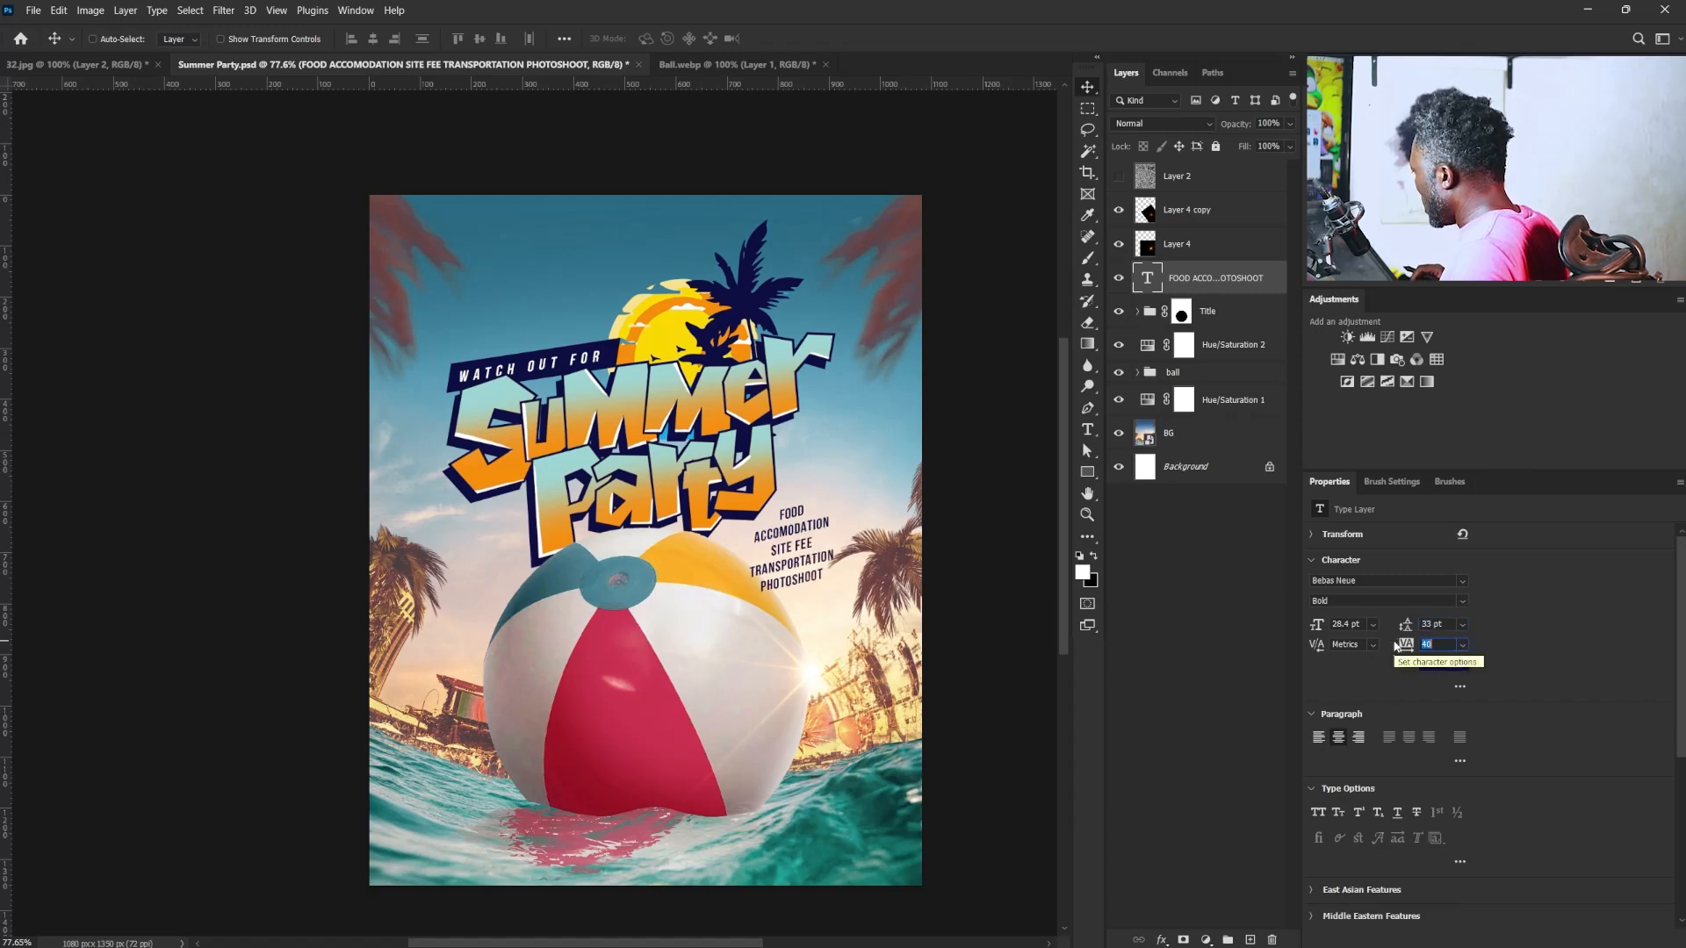
text(80)
key(Return)
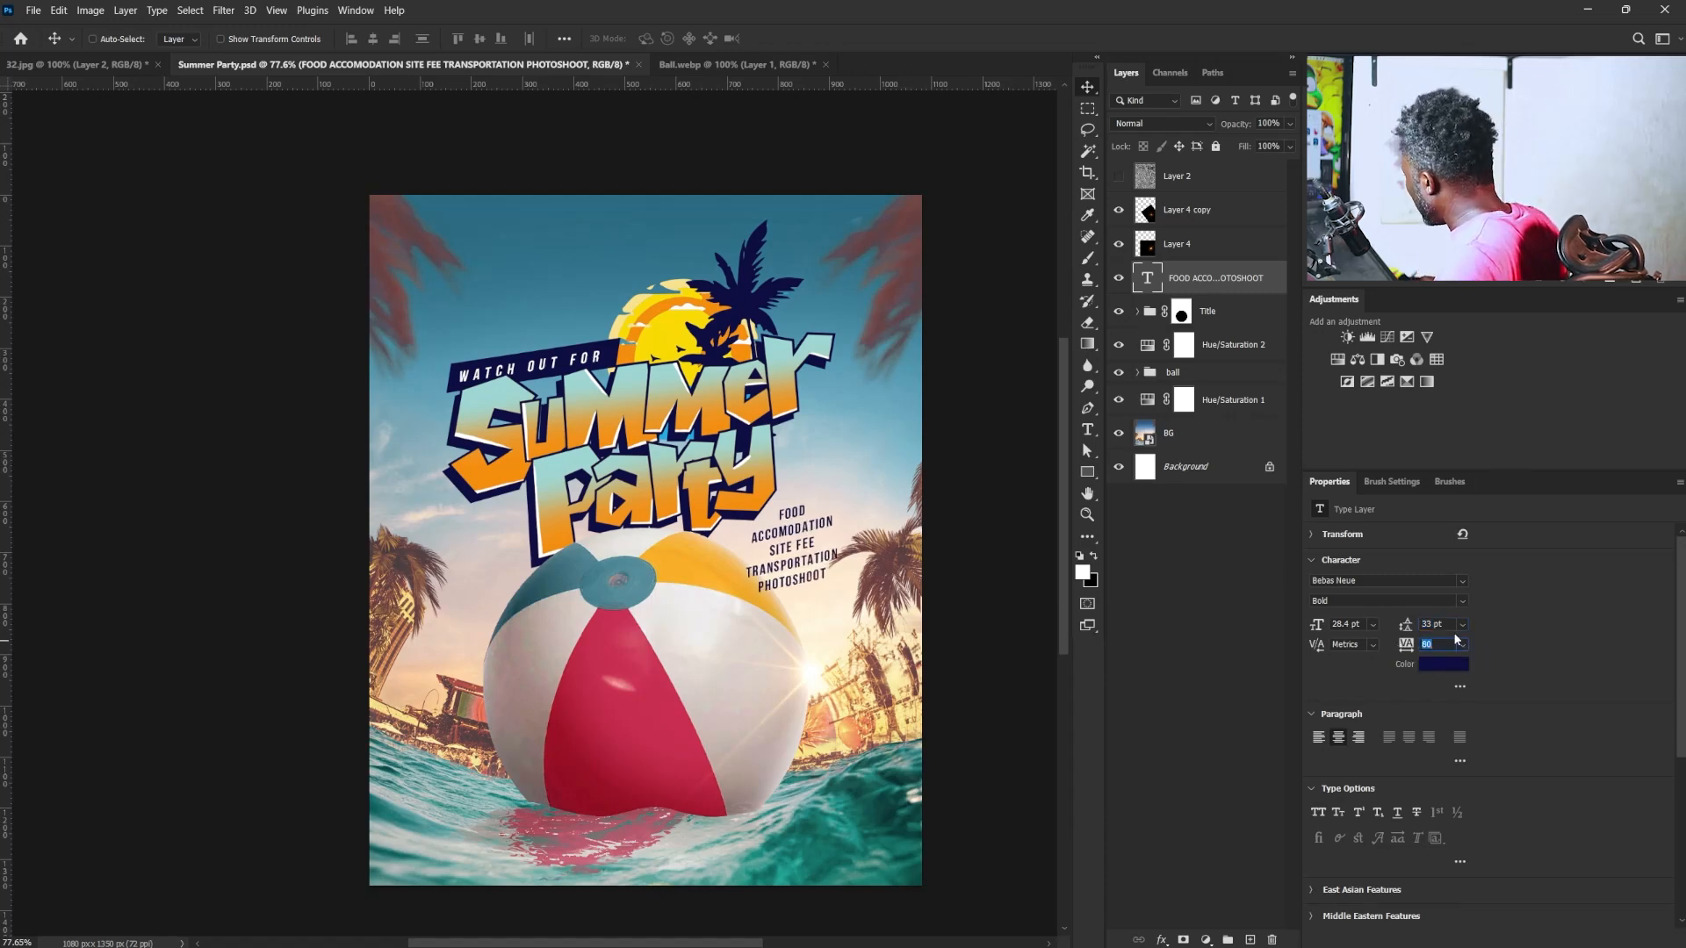
click(1385, 627)
text(36)
key(Return)
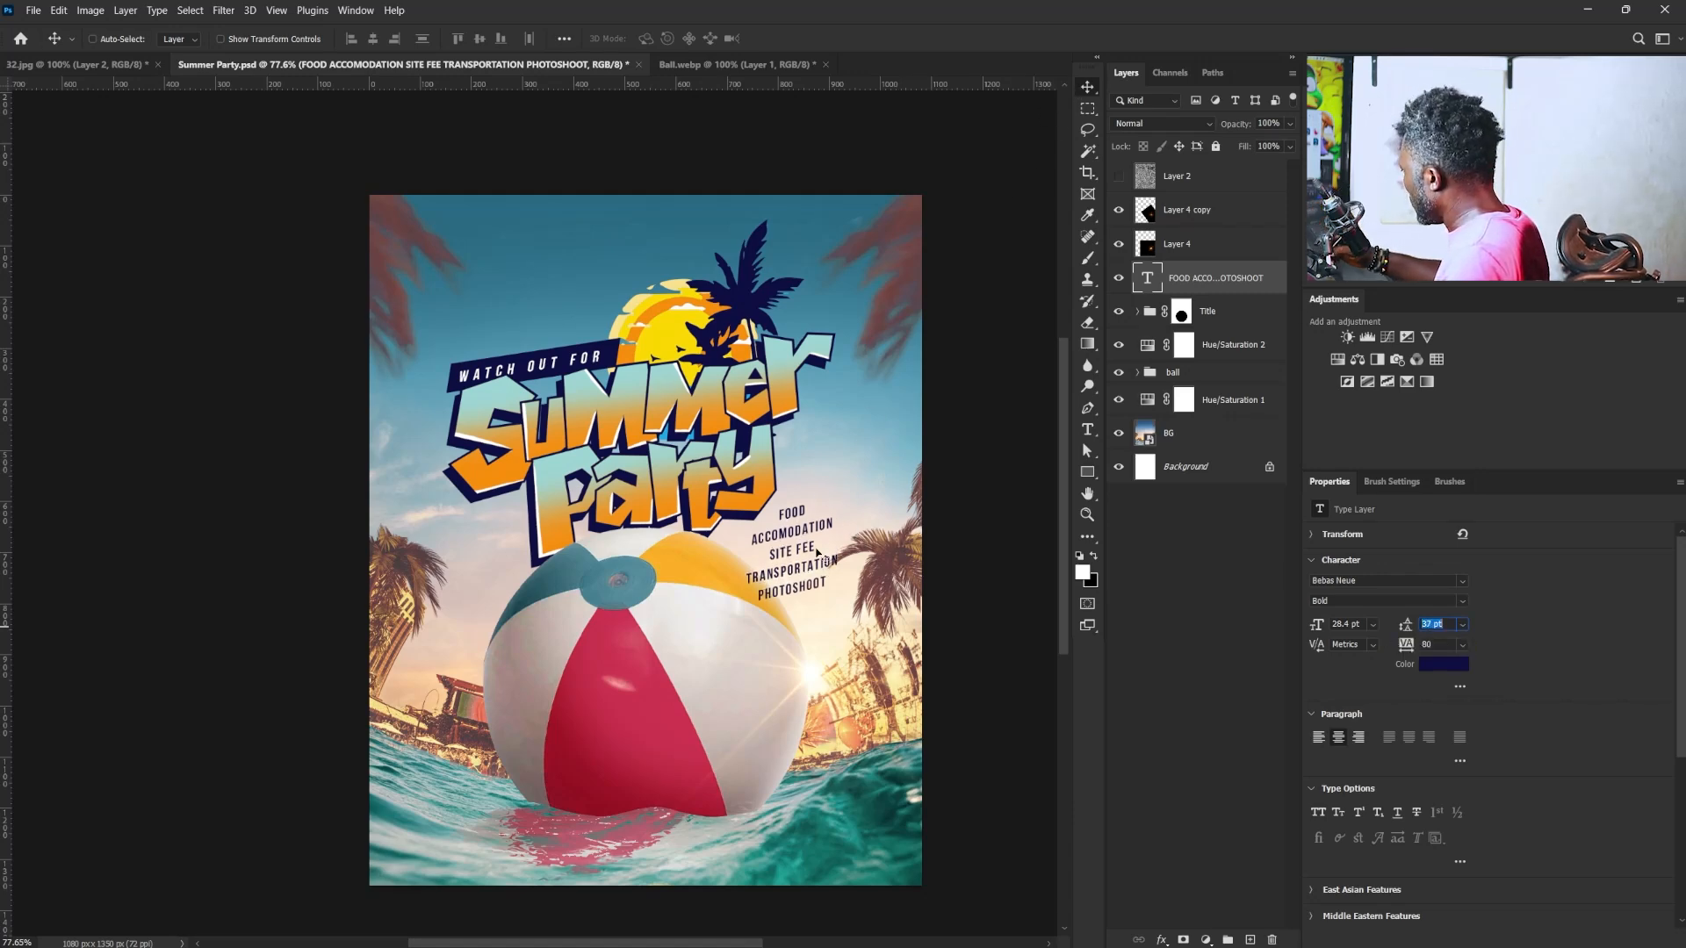
- Move the amenities list slightly down and right, into the gap between the ball and the right palm tree
mouse_move(817, 552)
mouse_down()
mouse_move(819, 580)
mouse_move(818, 562)
mouse_up()
key(ctrl+z)
drag(811, 546, 829, 598)
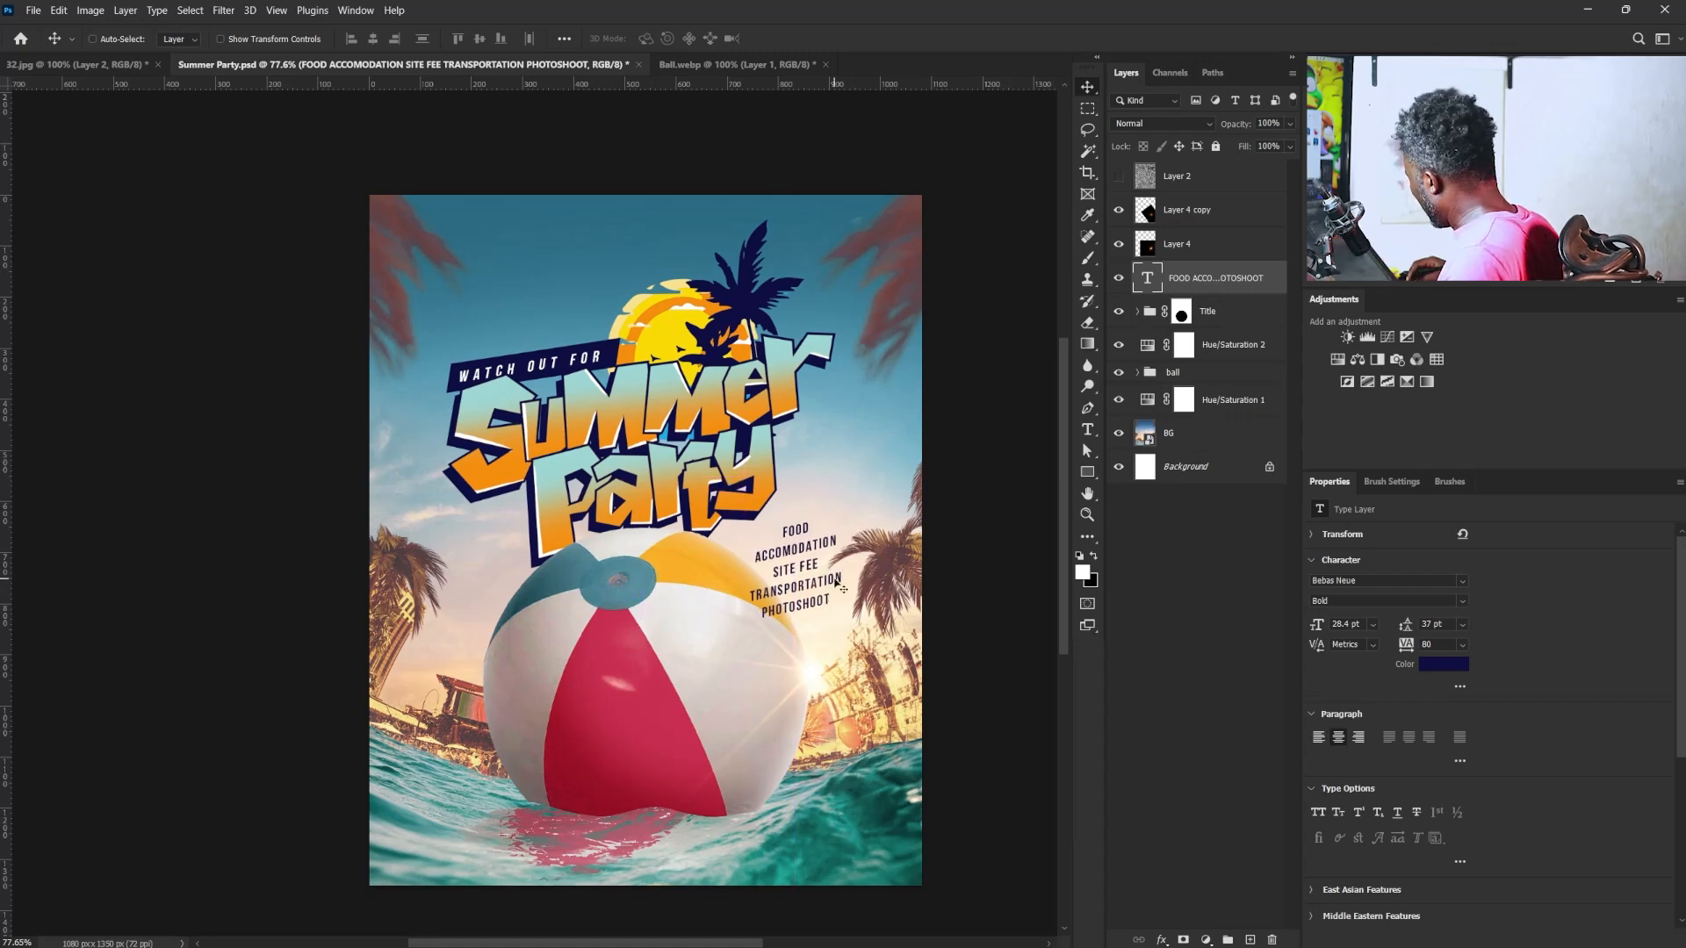
key(Right)
key(Right)
key(Right)
key(Right)
key(Up)
key(Up)
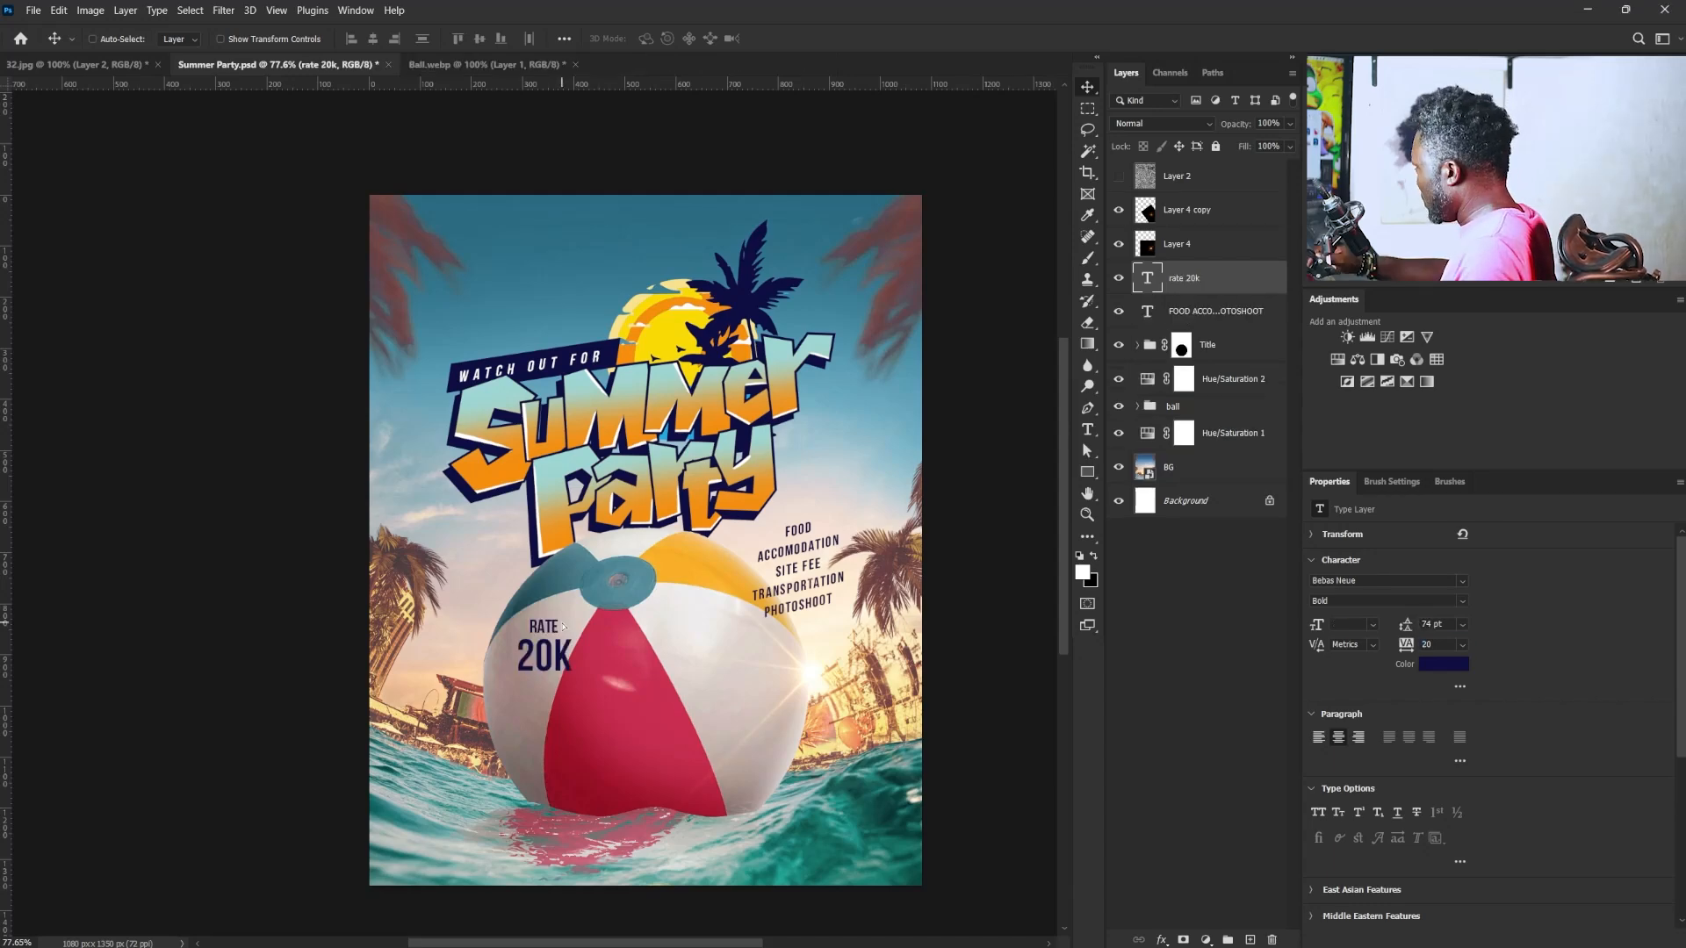
- Rotate the "RATE 20K" text about 52°, shrink it to about 84%, and nudge it up within the ball's left white panel
key(ctrl+t)
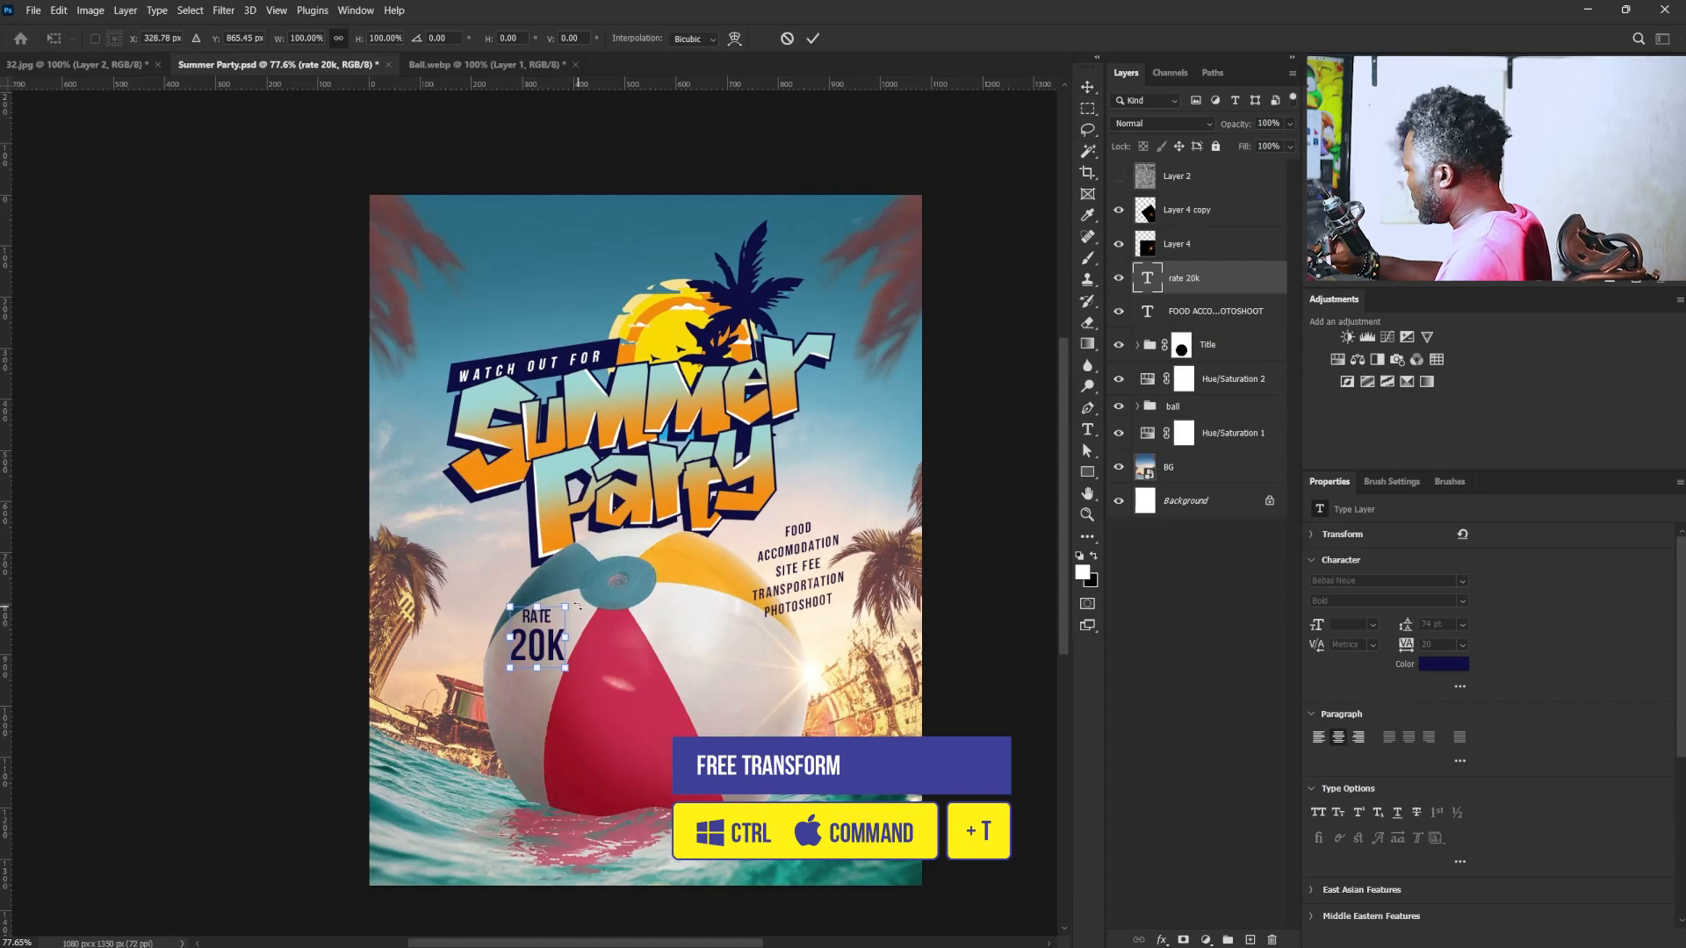
drag(577, 605, 597, 645)
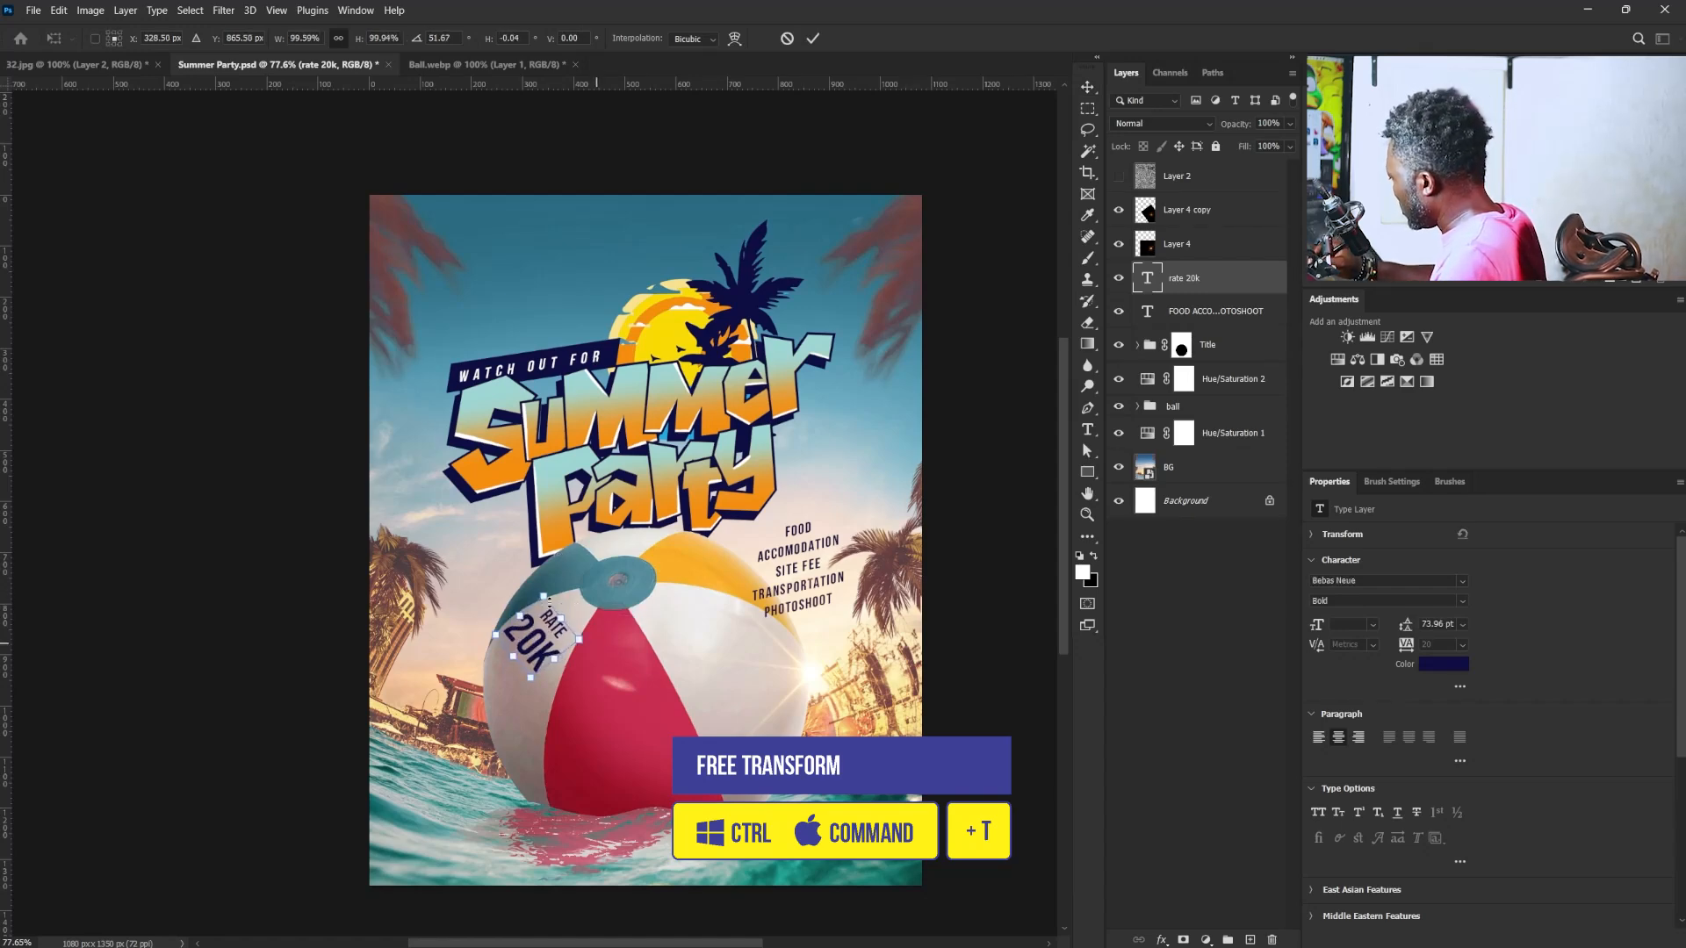
drag(544, 595, 541, 609)
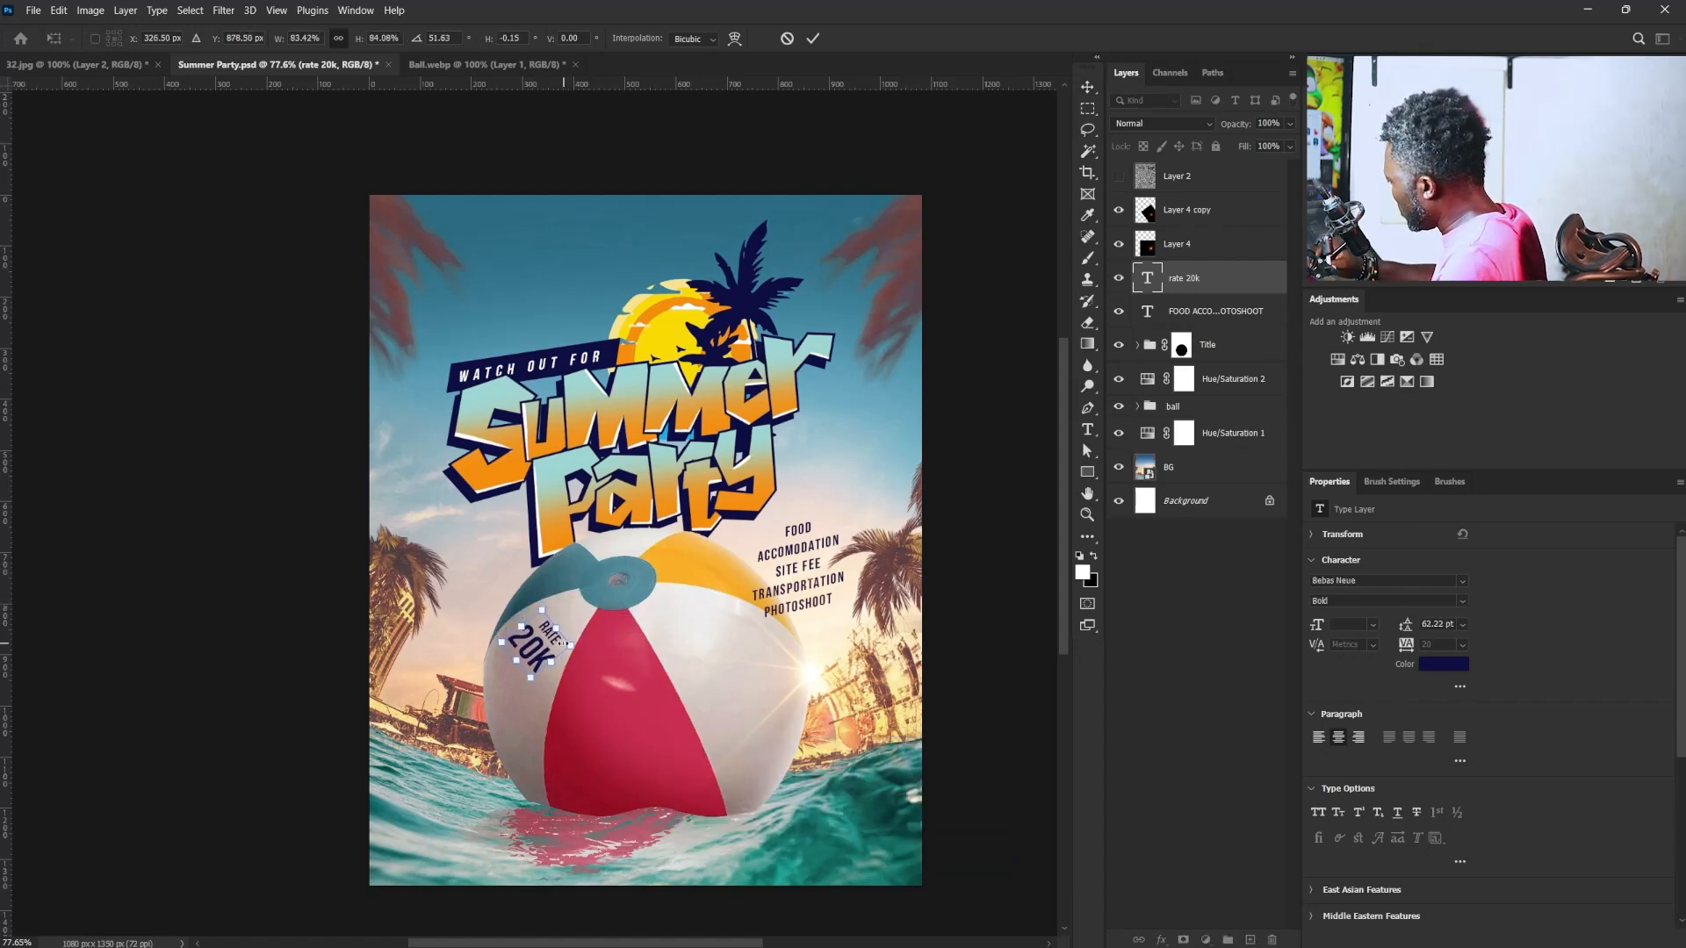
key(Return)
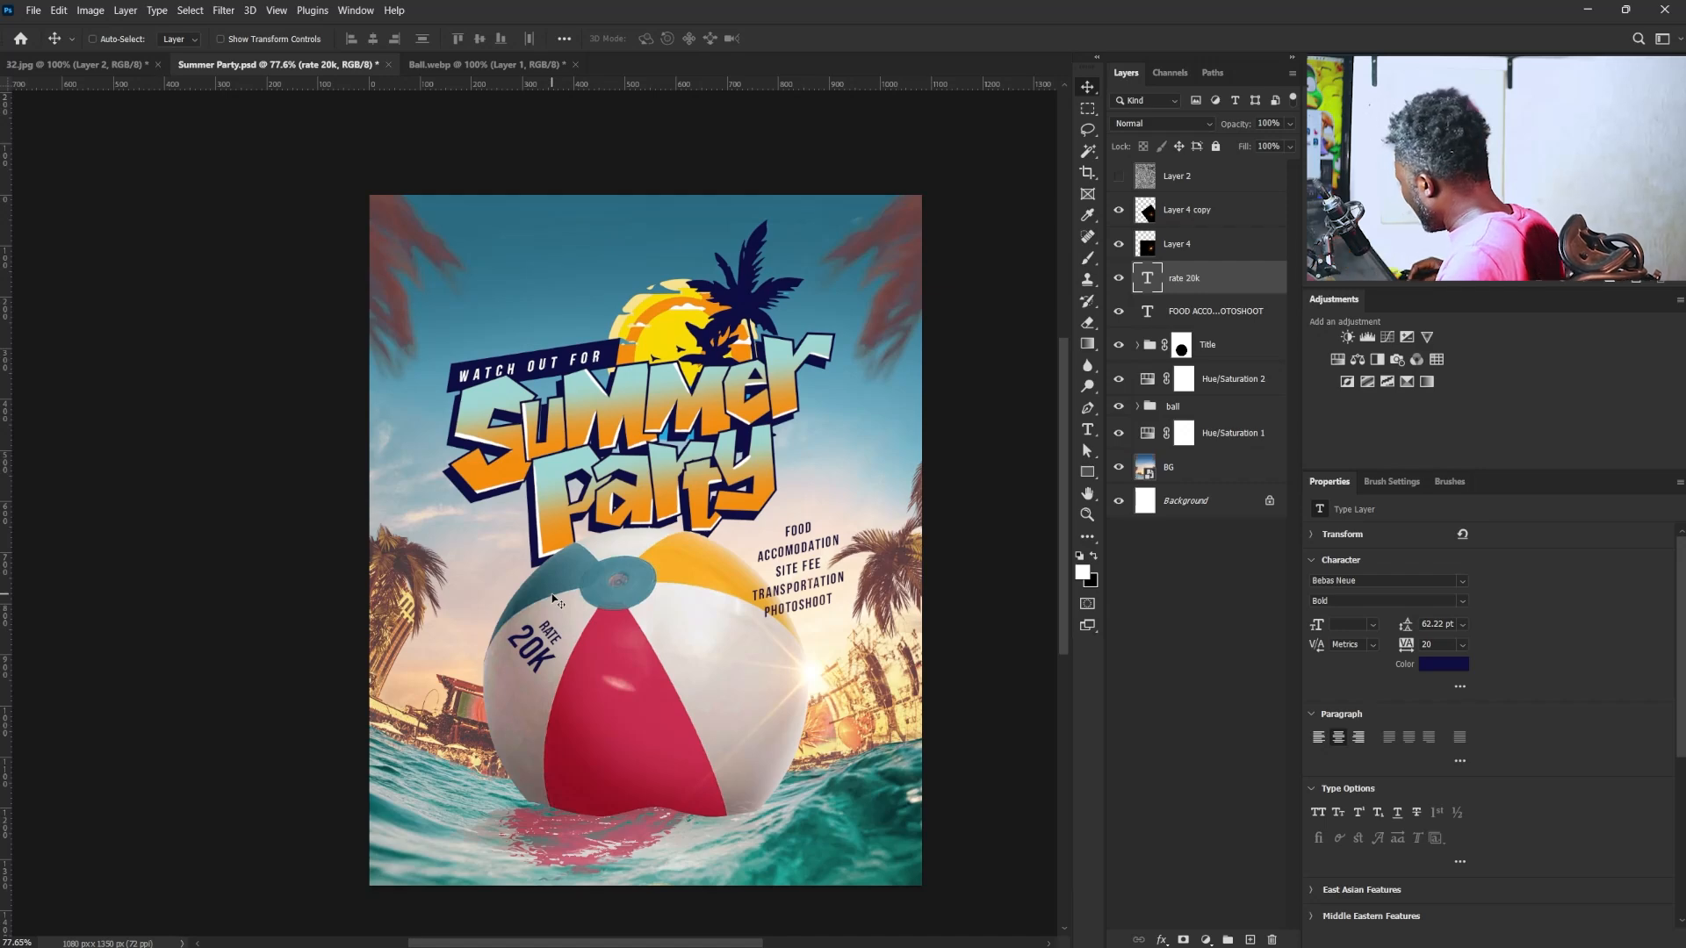
key(Up)
key(Up)
key(Up)
key(Up)
key(Up)
key(Up)
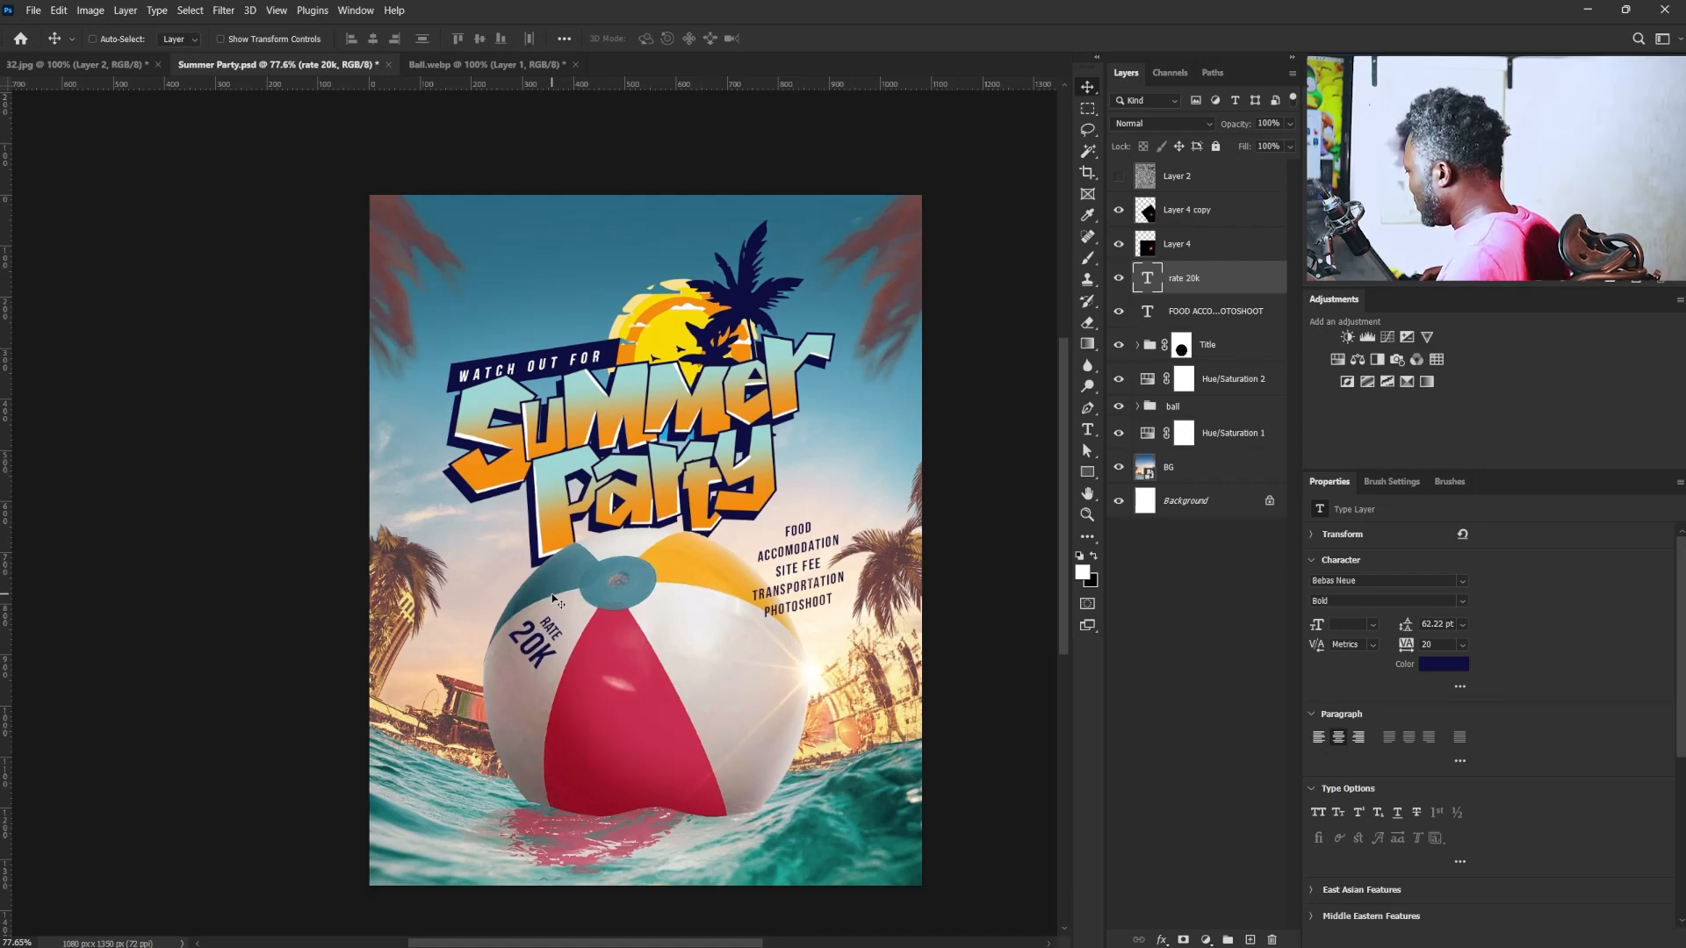
- Duplicate the "RATE 20K" text onto the ball's red panel and rotate the copy upright
key(ctrl)
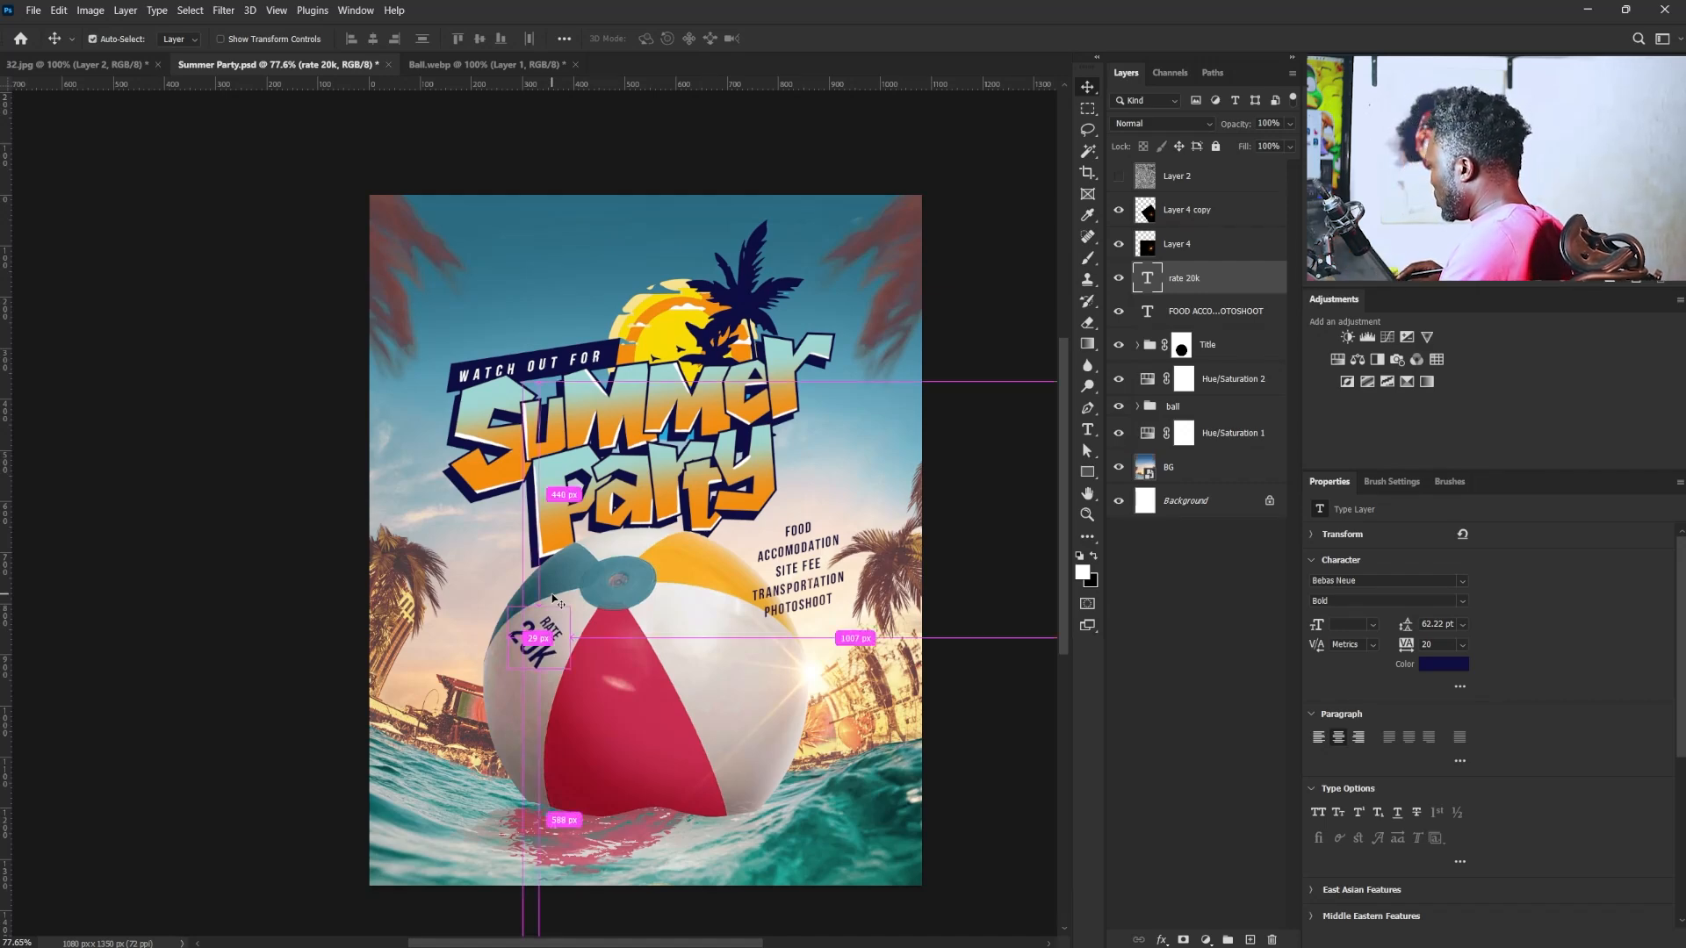
key(ctrl+j)
drag(554, 599, 621, 666)
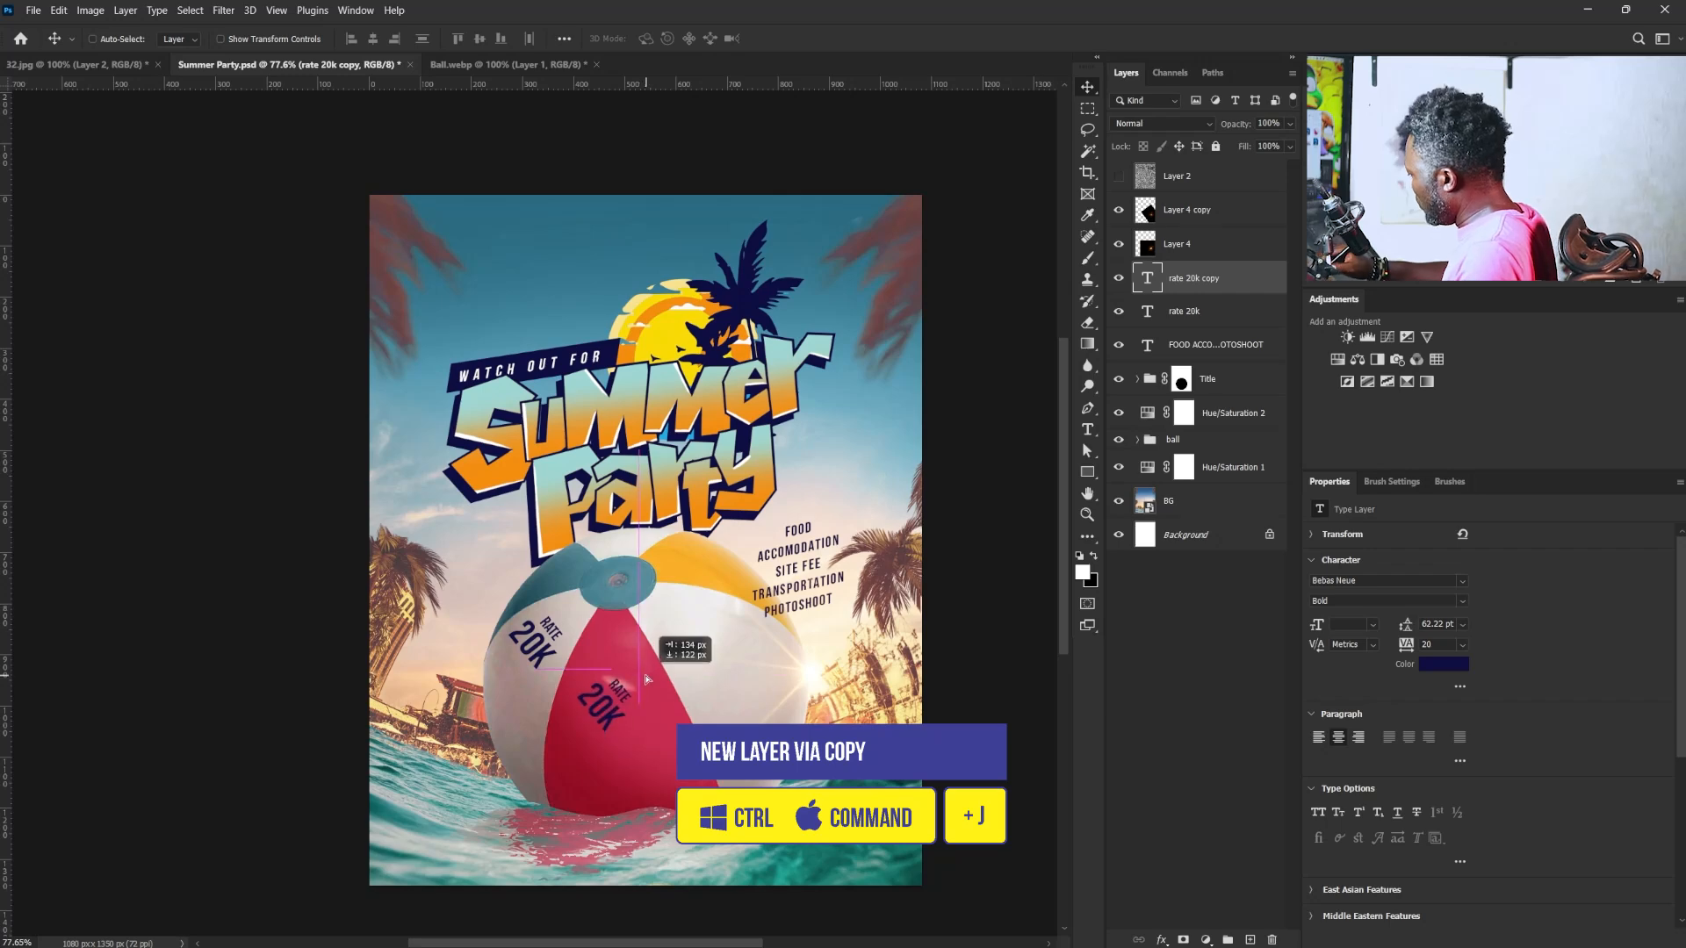
key(ctrl+t)
drag(712, 720, 628, 691)
key(Return)
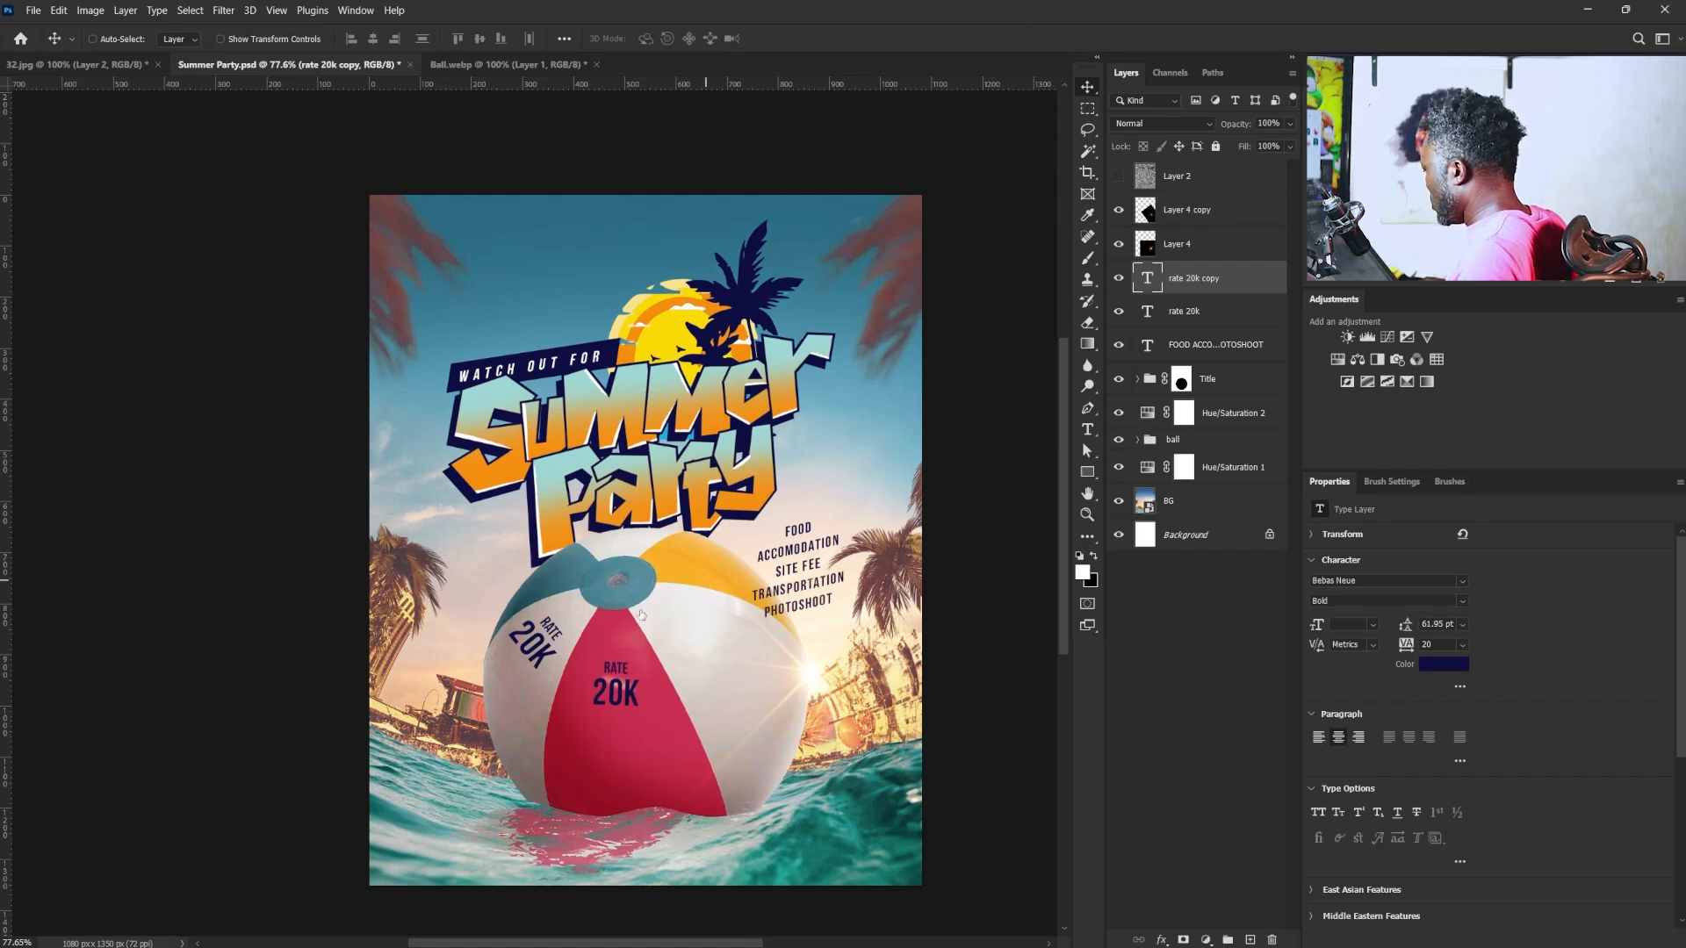
- Replace "RATE" in the red panel's text with "MEETING POINT" on two lines and set their leading to 32 pt
double_click(617, 686)
drag(604, 669, 653, 663)
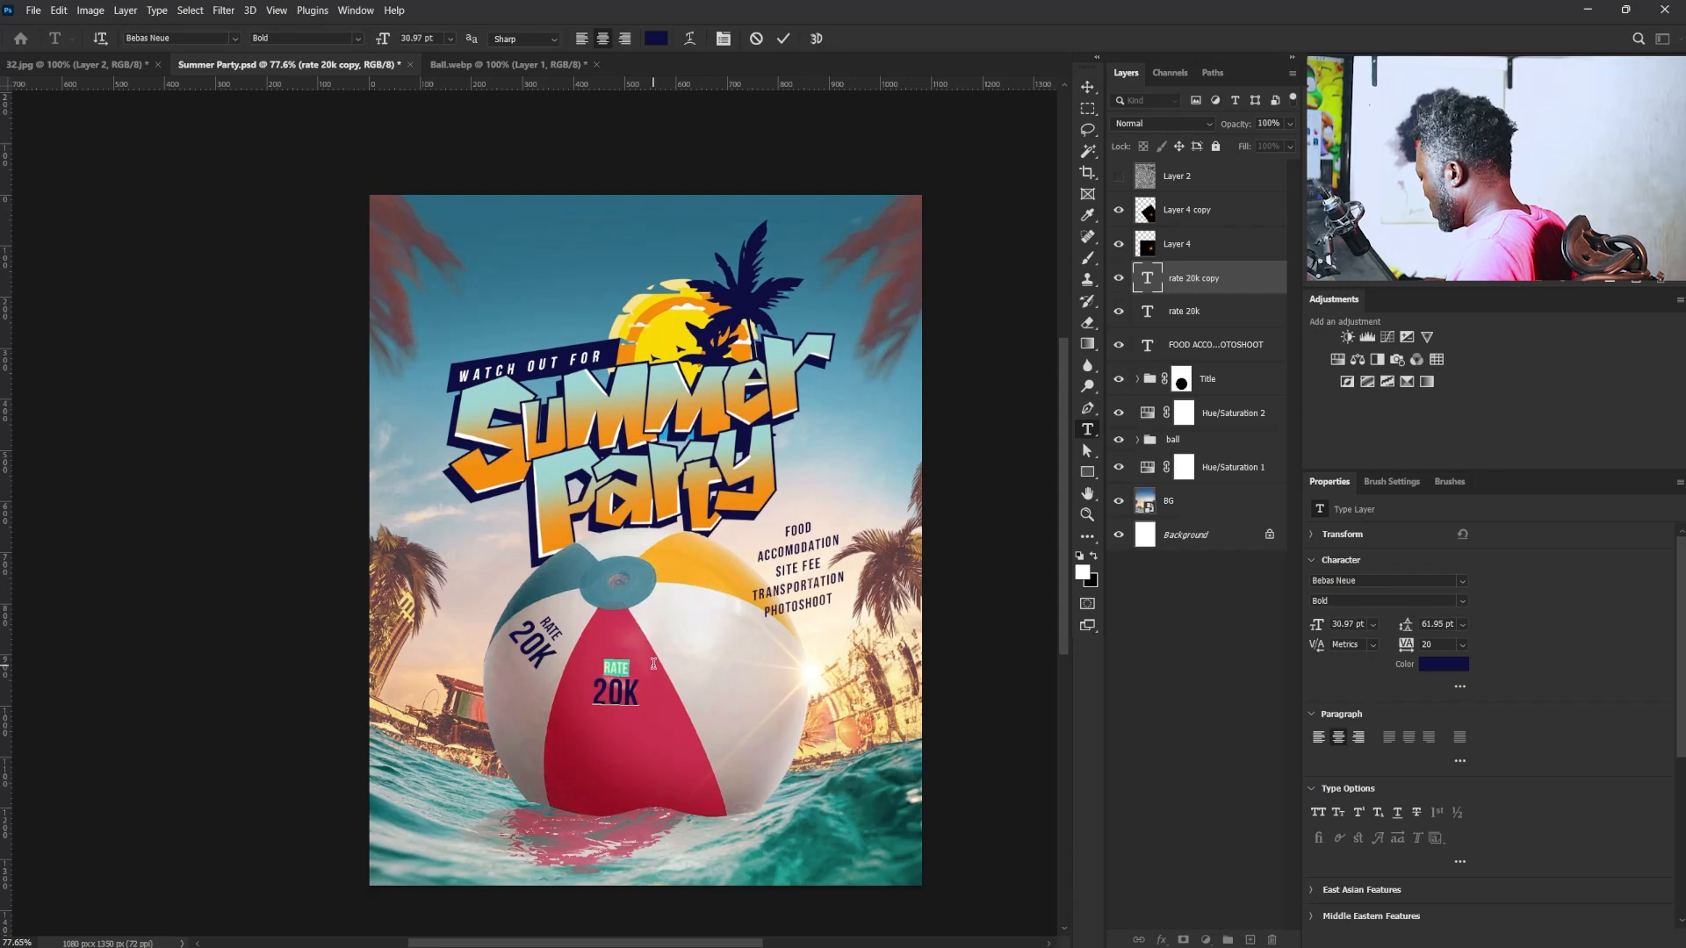
click(653, 664)
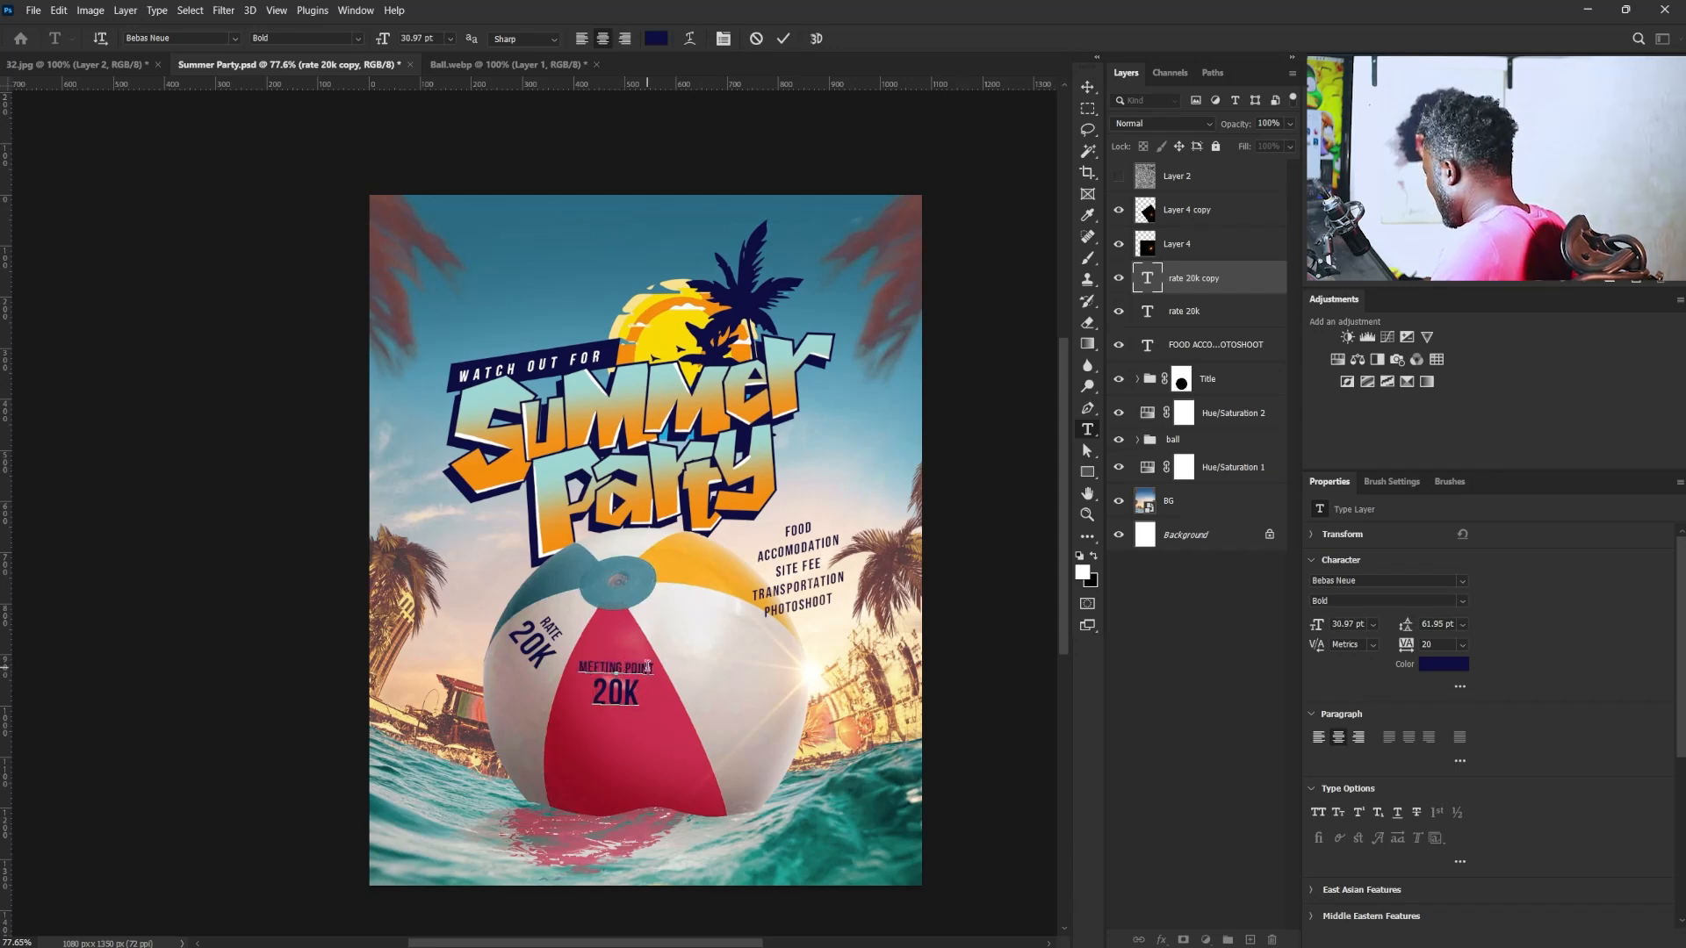
key(Return)
mouse_move(626, 698)
mouse_down()
mouse_move(594, 643)
mouse_move(638, 700)
mouse_up()
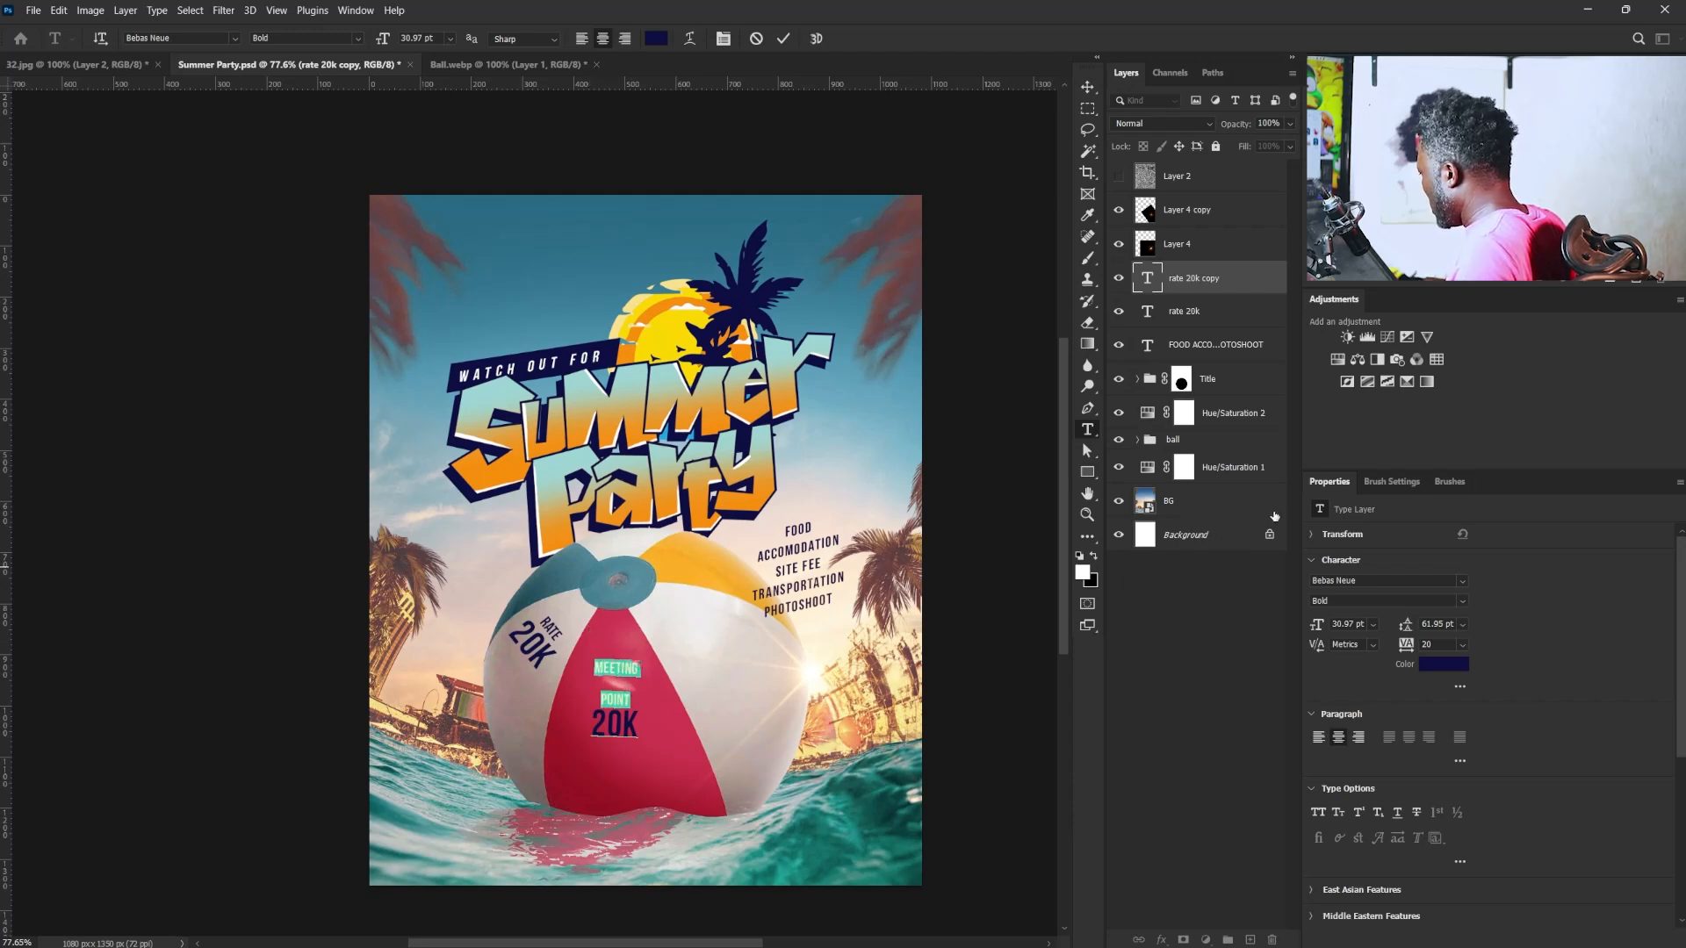
click(1431, 622)
text(32)
key(Return)
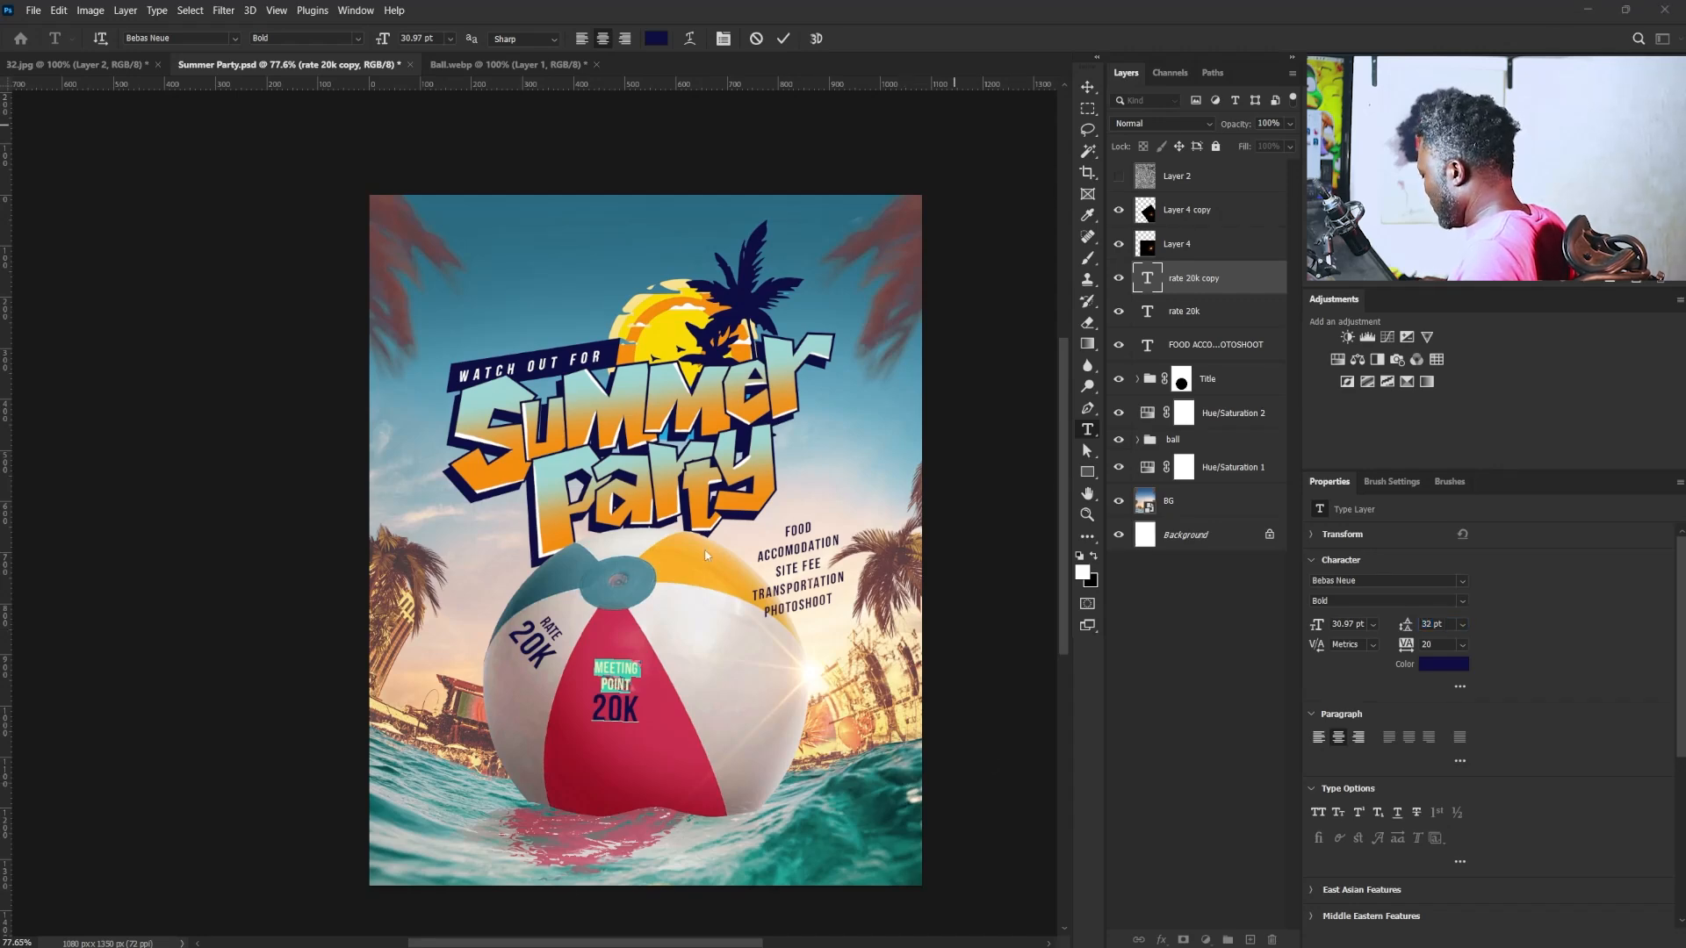
- Replace "20K" in the red panel's text with "CONTINENTAL SUIT", broken into the lines CON, TINENTAL and SUIT
drag(587, 700, 718, 727)
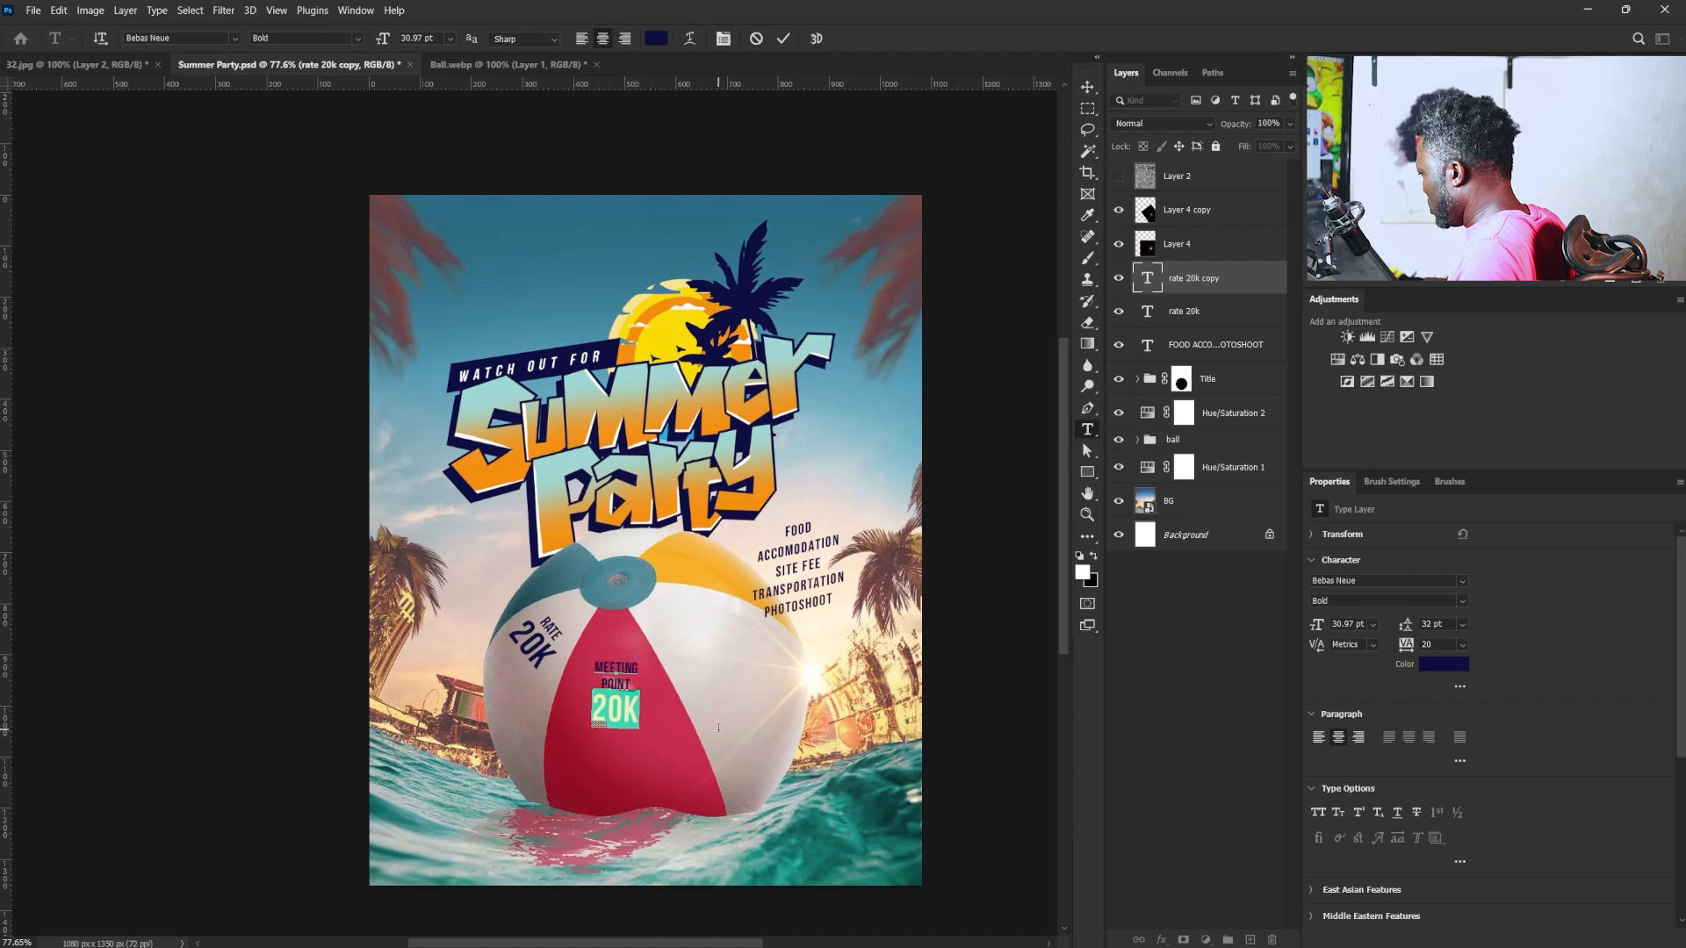
text(CONTINENTAL SUIT)
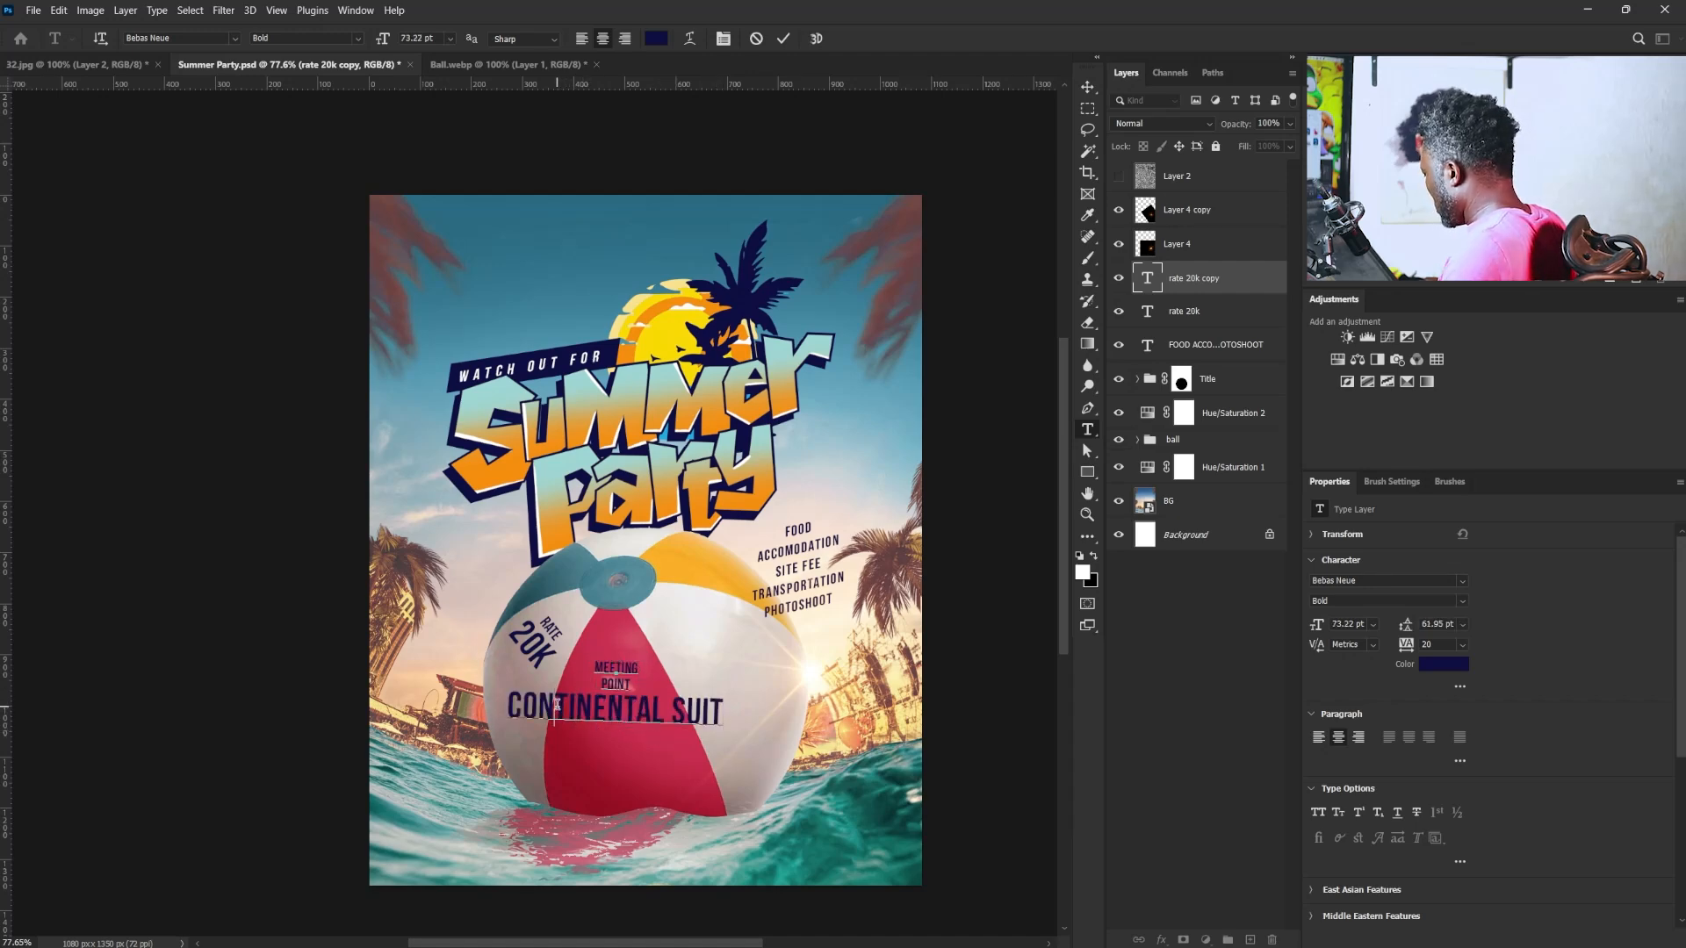
click(557, 704)
key(Return)
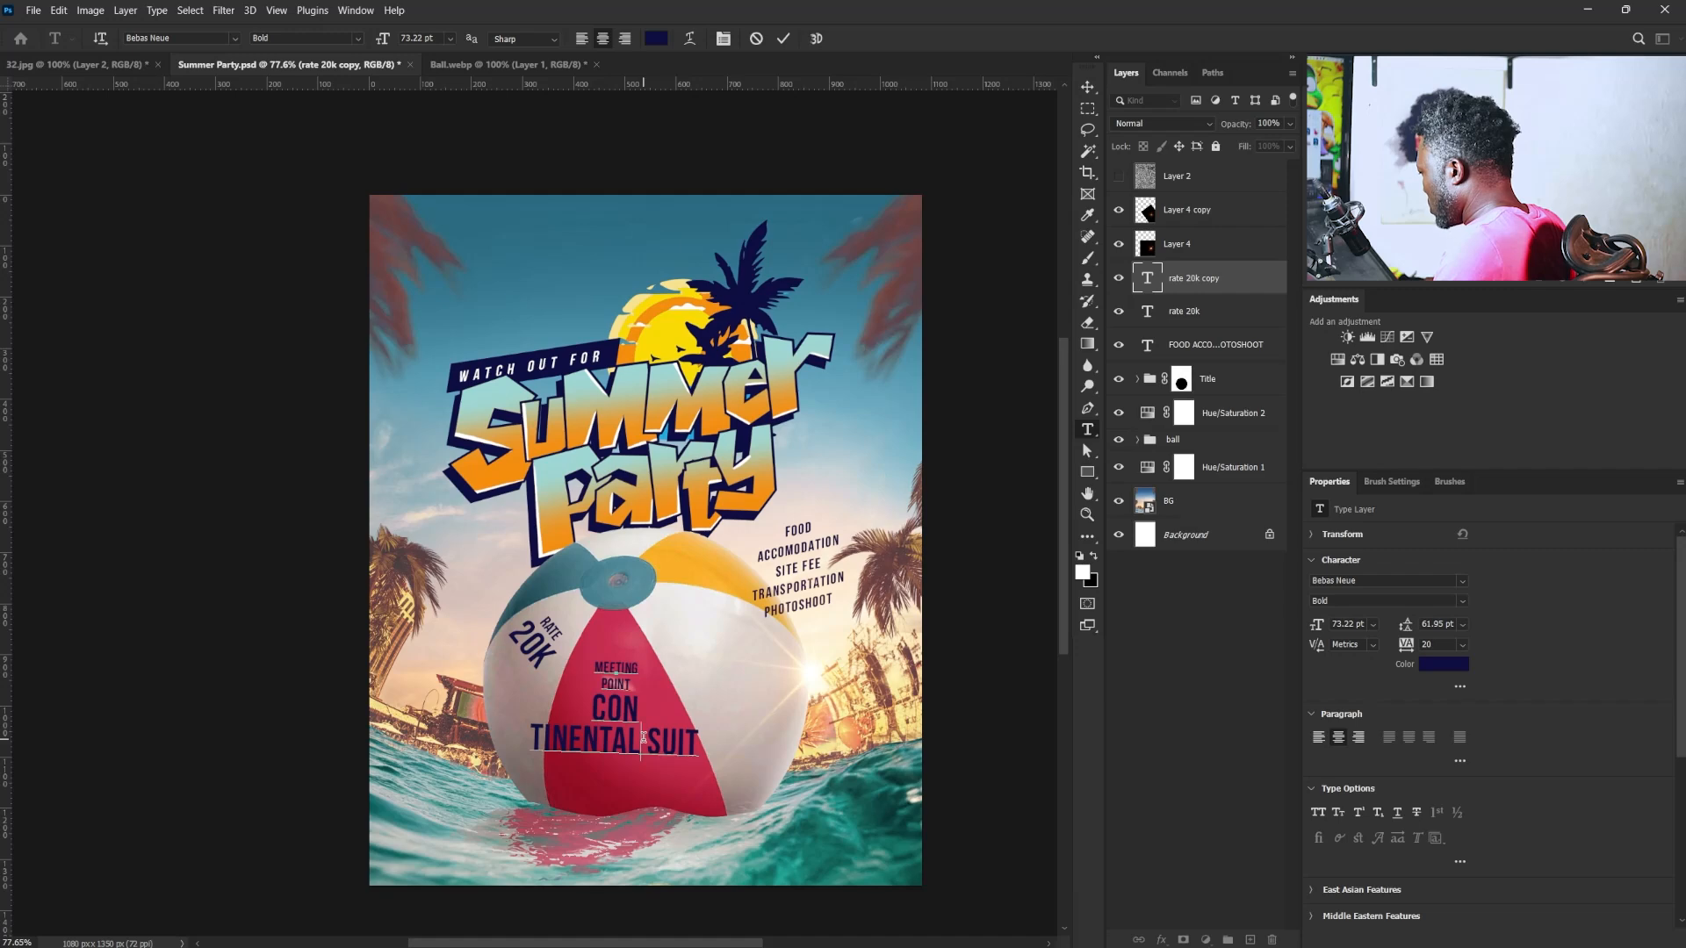
click(643, 739)
key(Return)
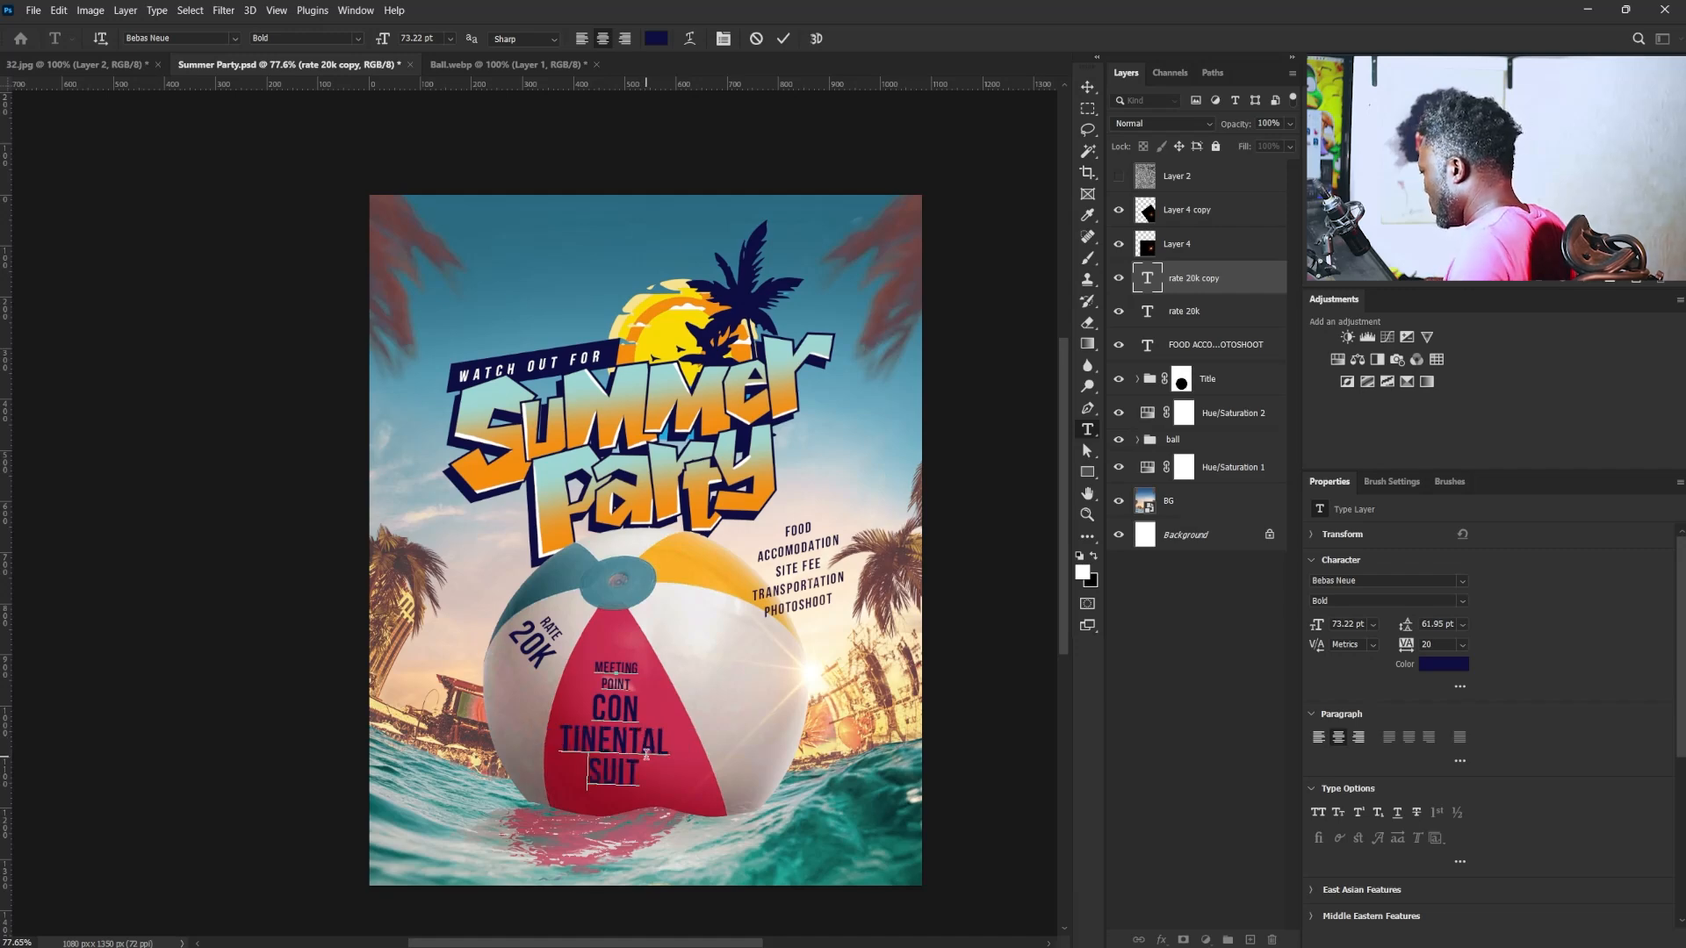
- Recolour all of the red panel's "MEETING POINT CONTINENTAL SUIT" text to an off-white sampled from the ball's white panel
key(ctrl+a)
click(1431, 668)
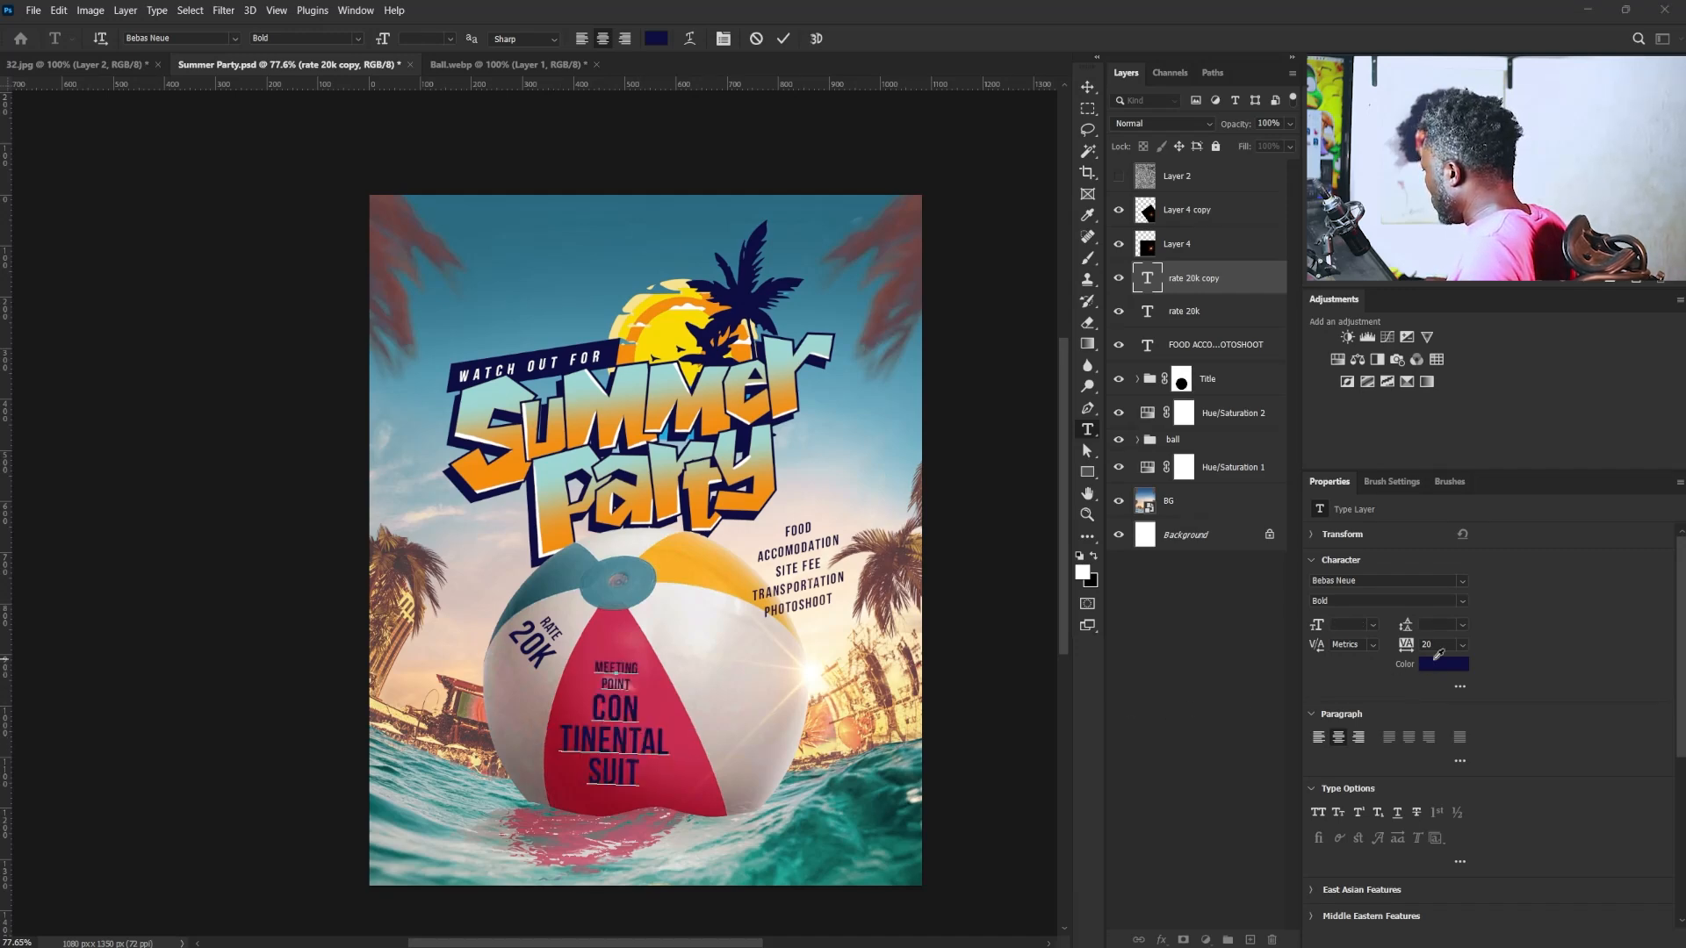
click(671, 633)
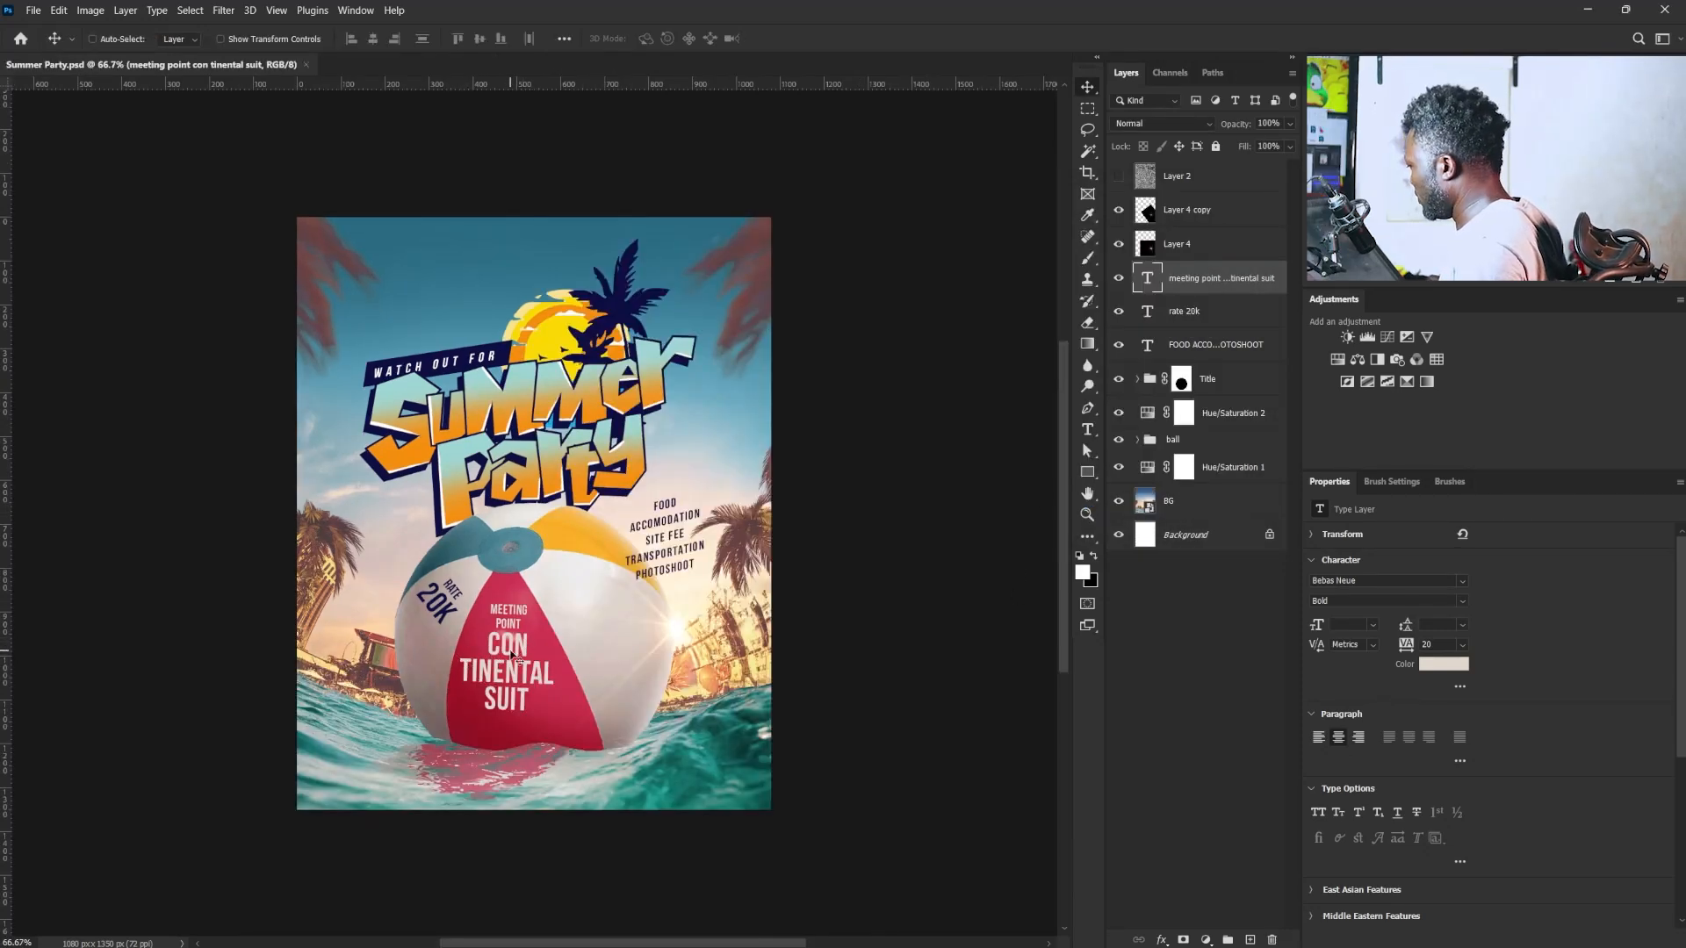
- Duplicate the "MEETING POINT CONTINENTAL SUIT" text and move the copy onto the ball's white panel beneath the yellow one
right_click(512, 655)
click(566, 692)
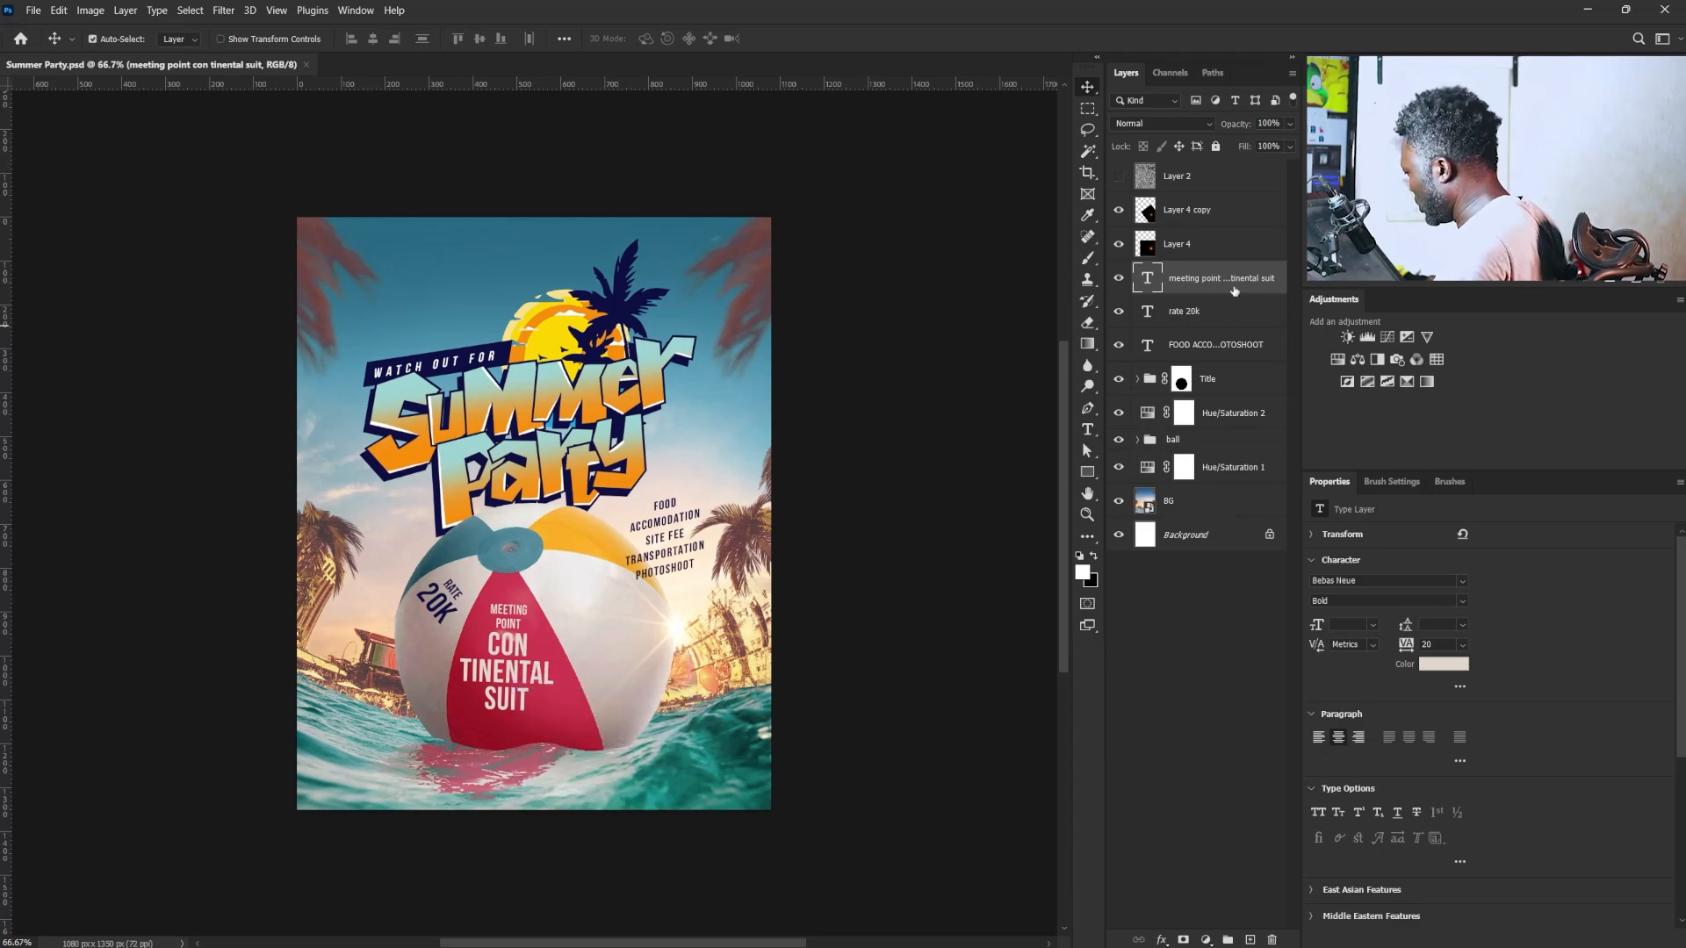
key(ctrl+j)
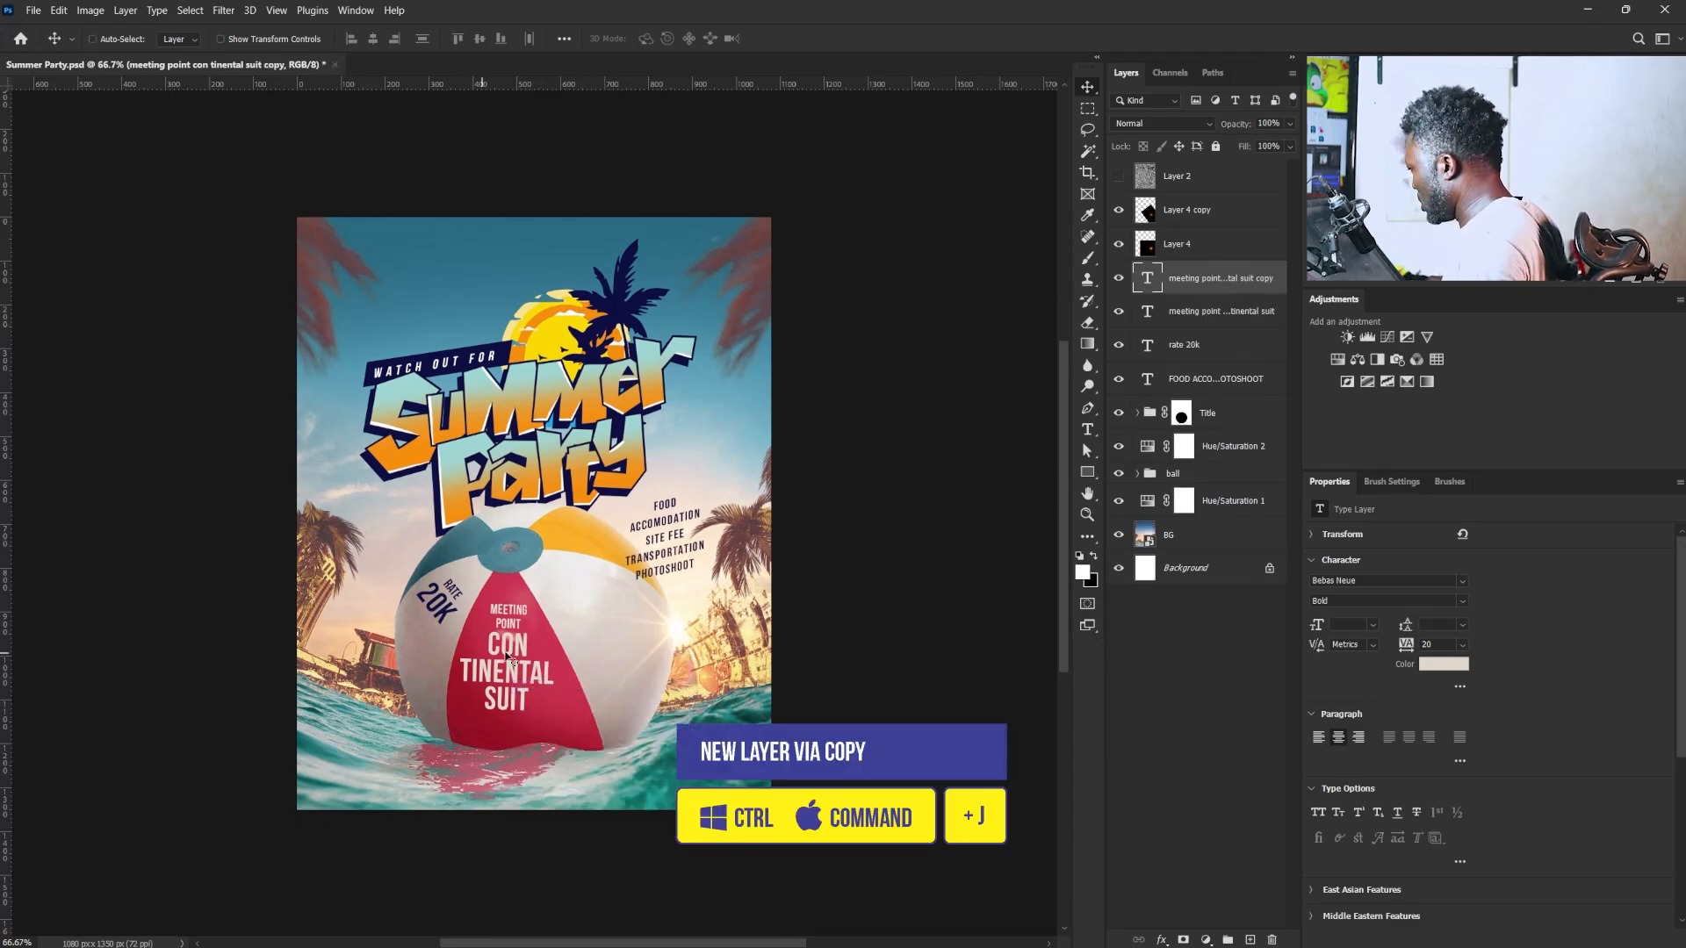
drag(506, 657, 585, 626)
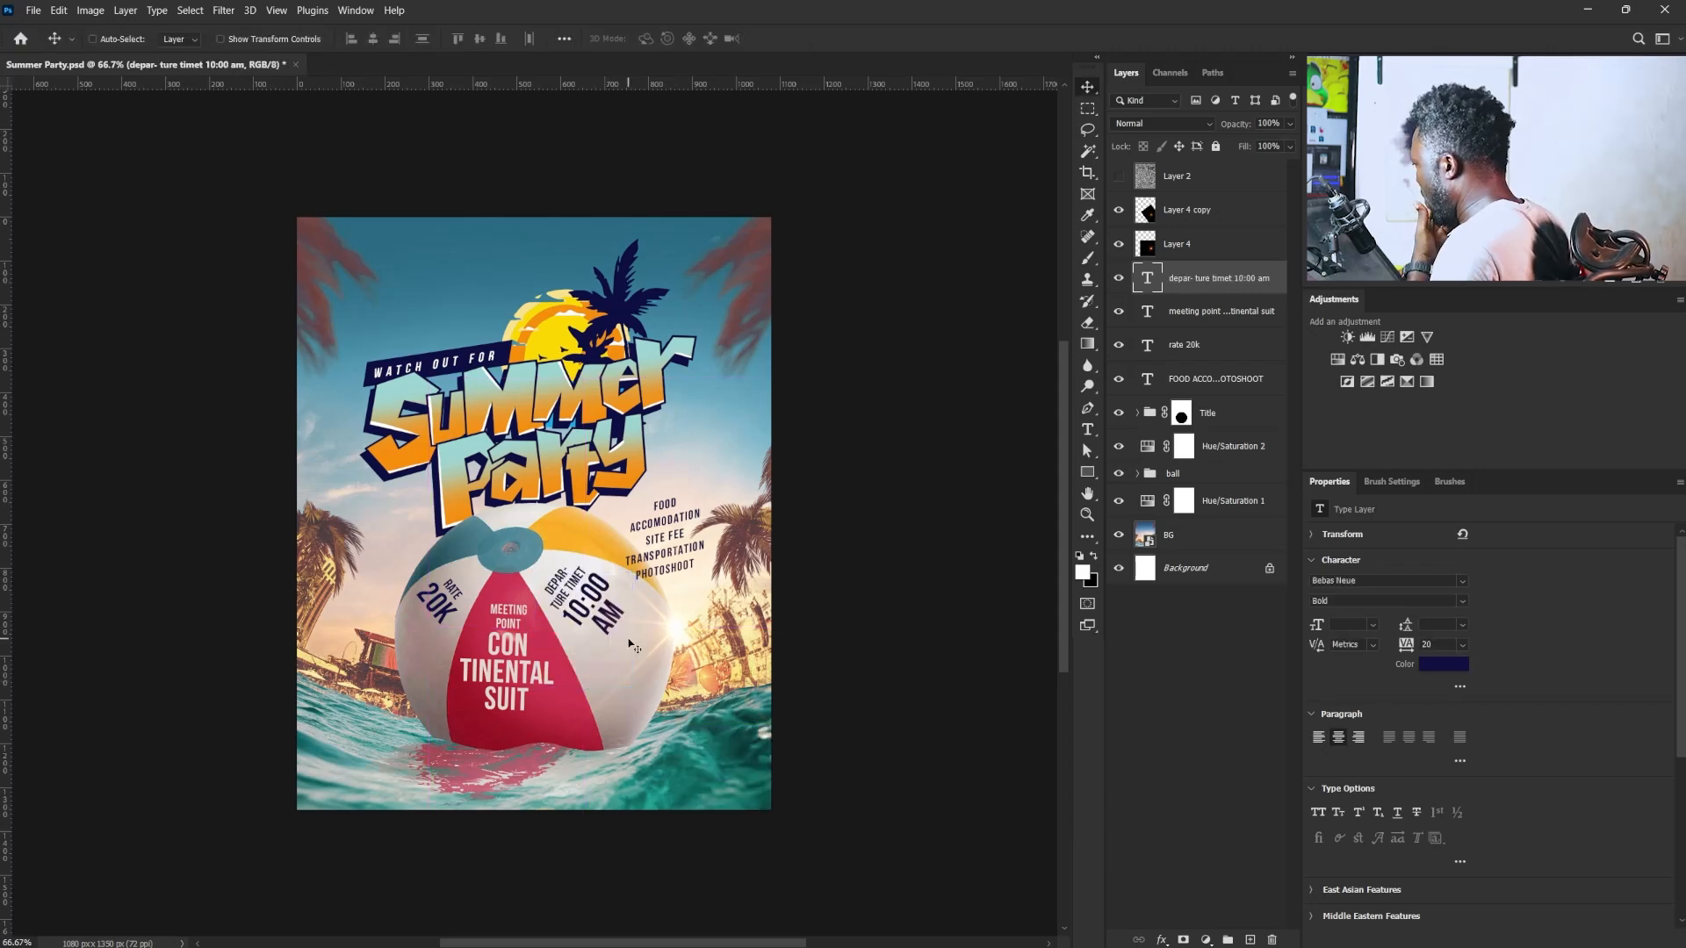
- Add a Curves adjustment above Layer 4 copy, darken it with input 180 at output 134, and invert its mask to black
click(1216, 220)
click(1389, 336)
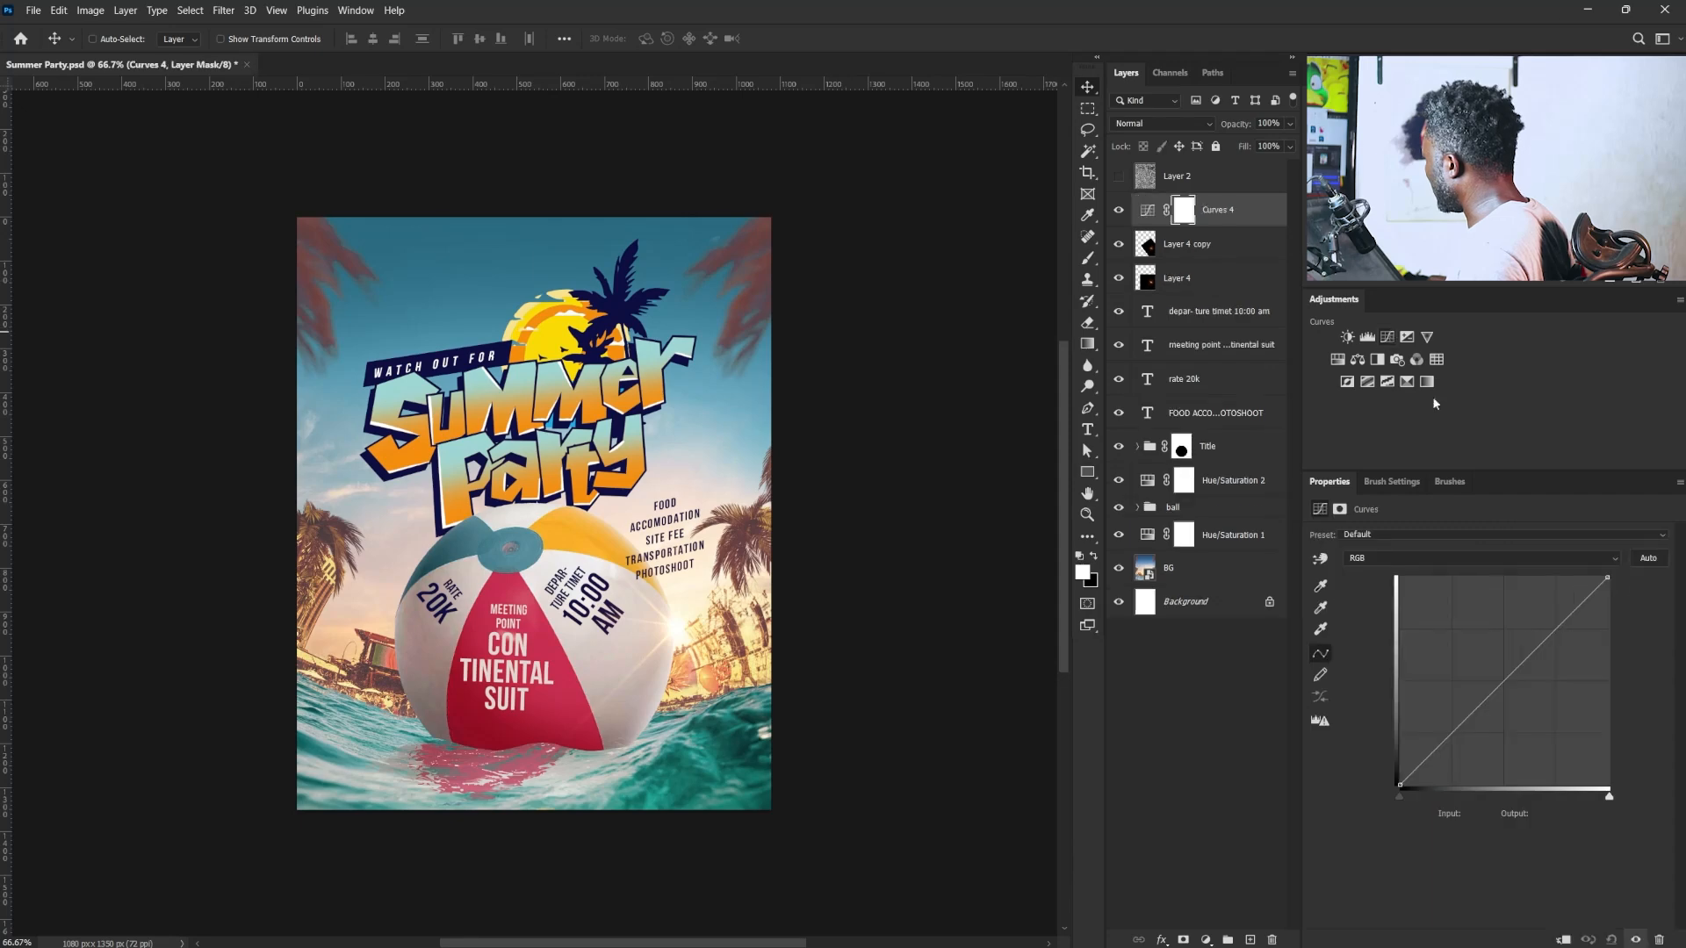
drag(1529, 659, 1547, 676)
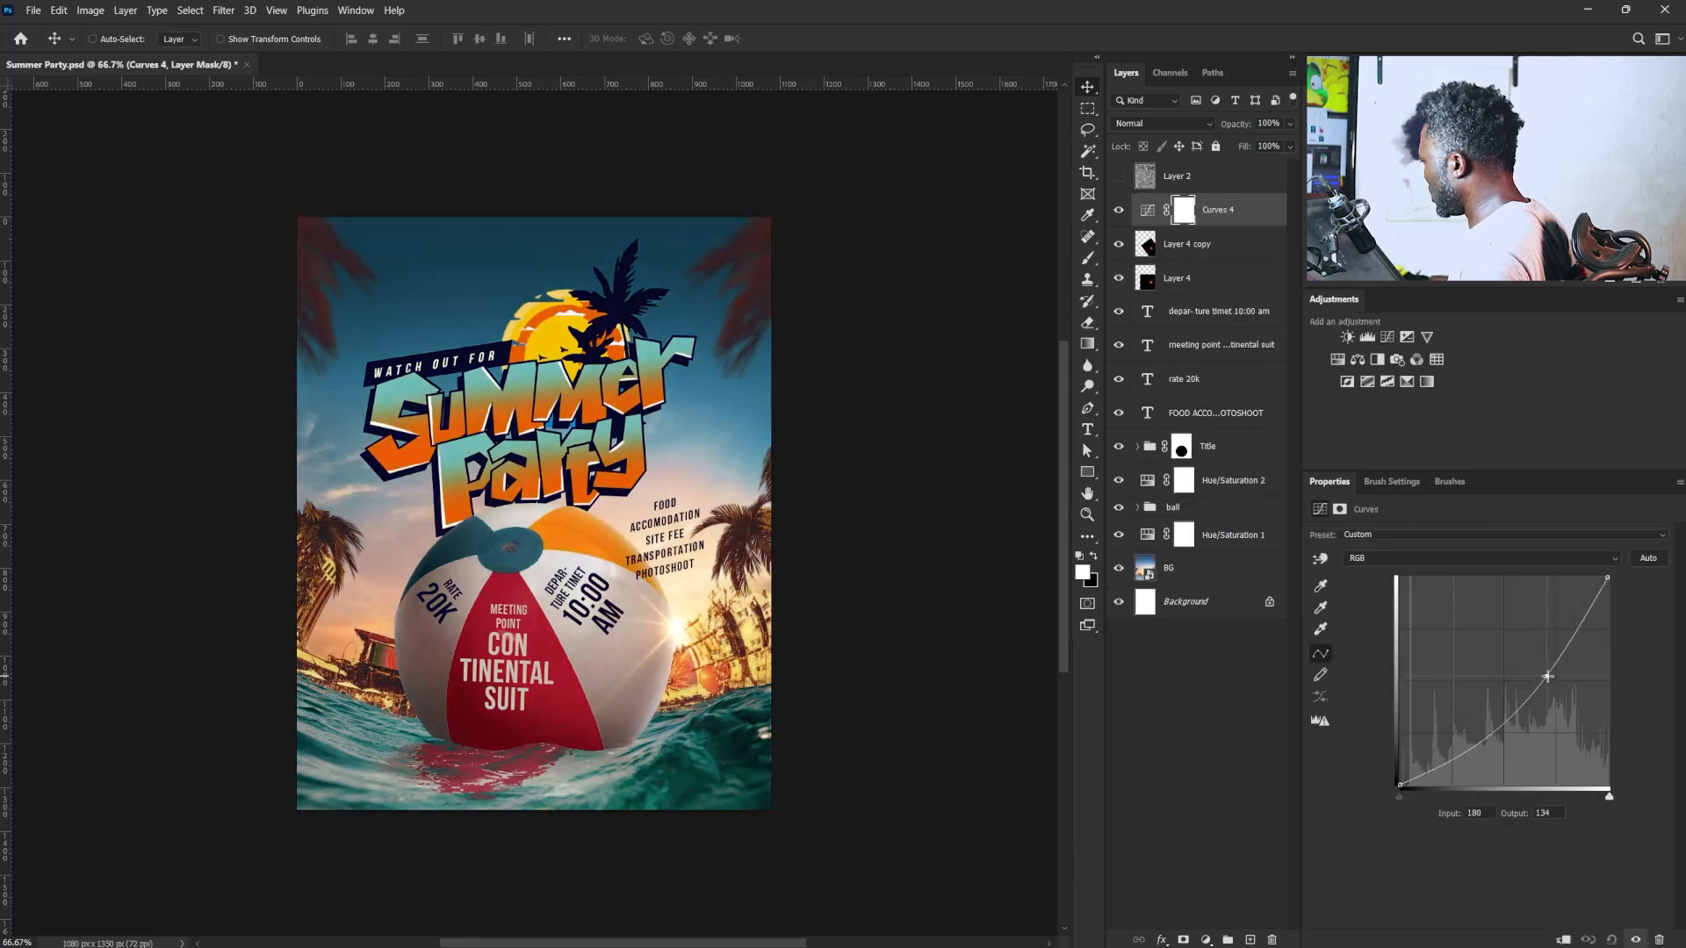
key(ctrl+i)
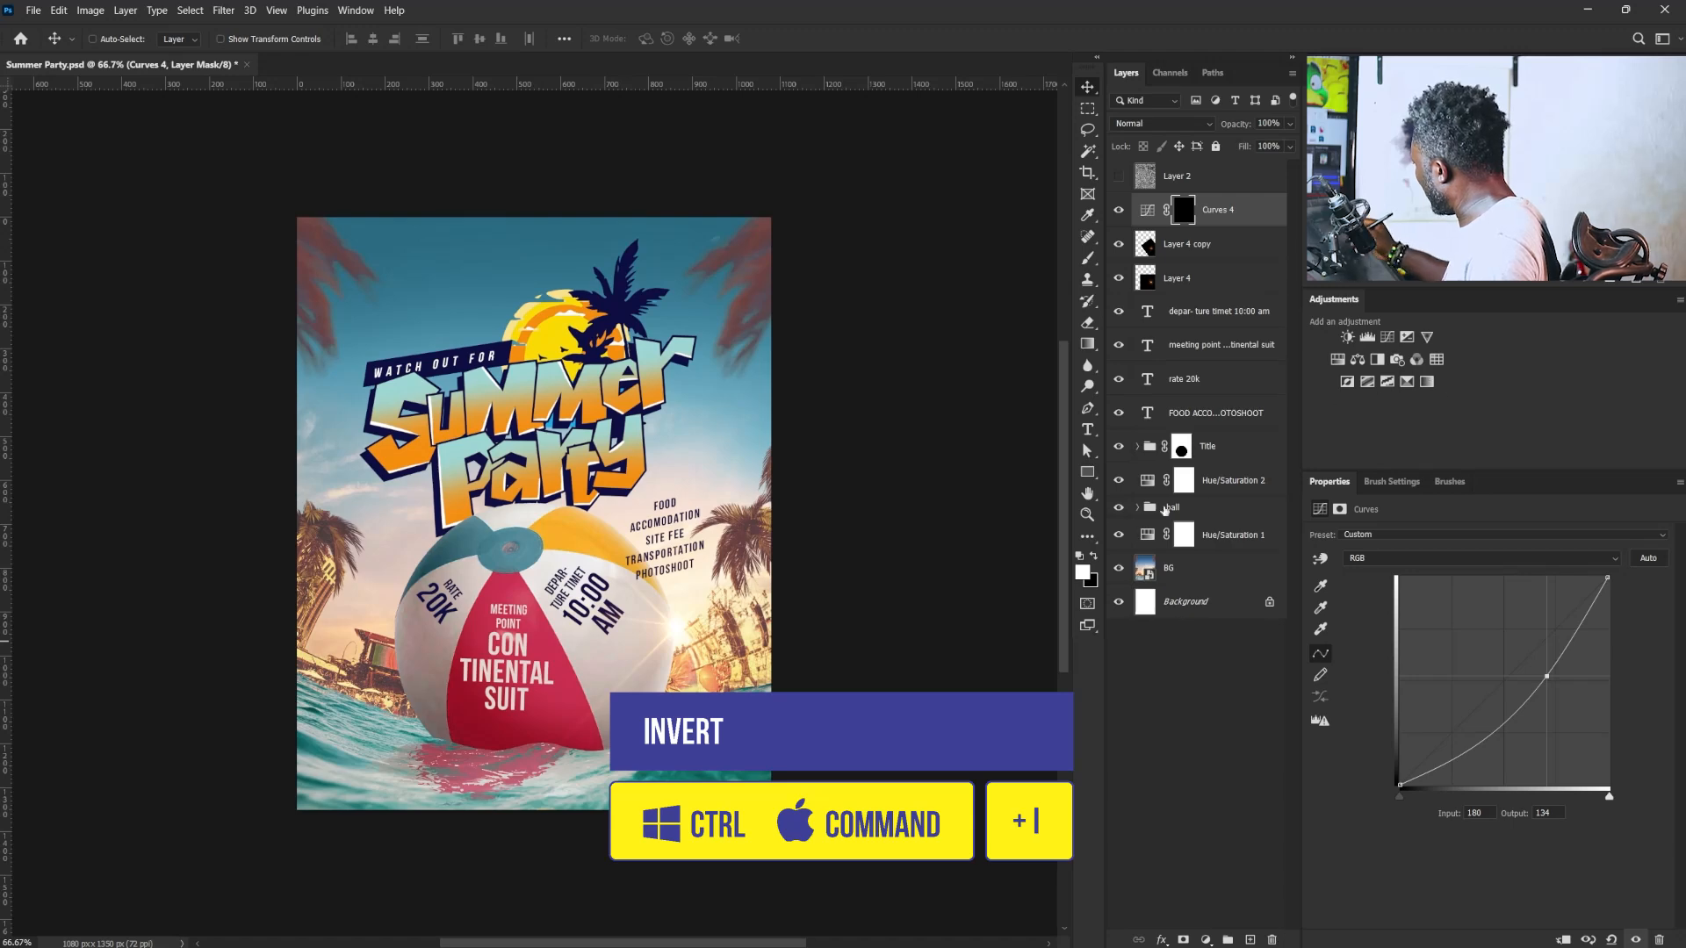
- Set up a soft round brush with 0% hardness and a size of 500 px for painting on the Curves mask
click(1087, 258)
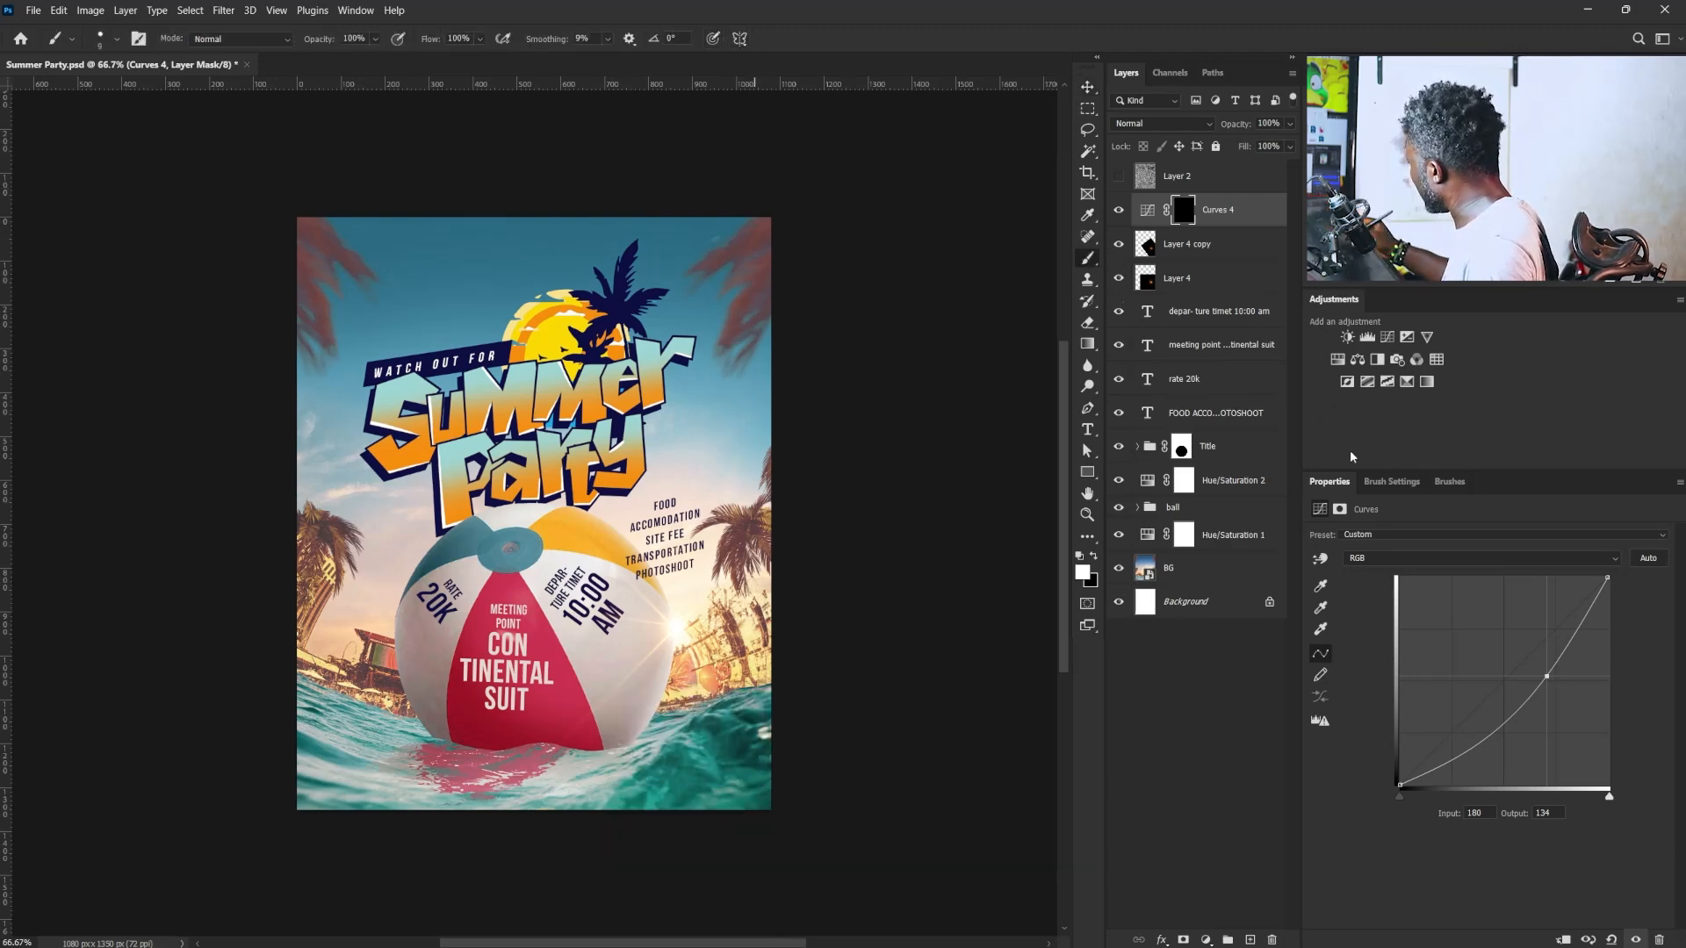
click(1398, 482)
click(1434, 512)
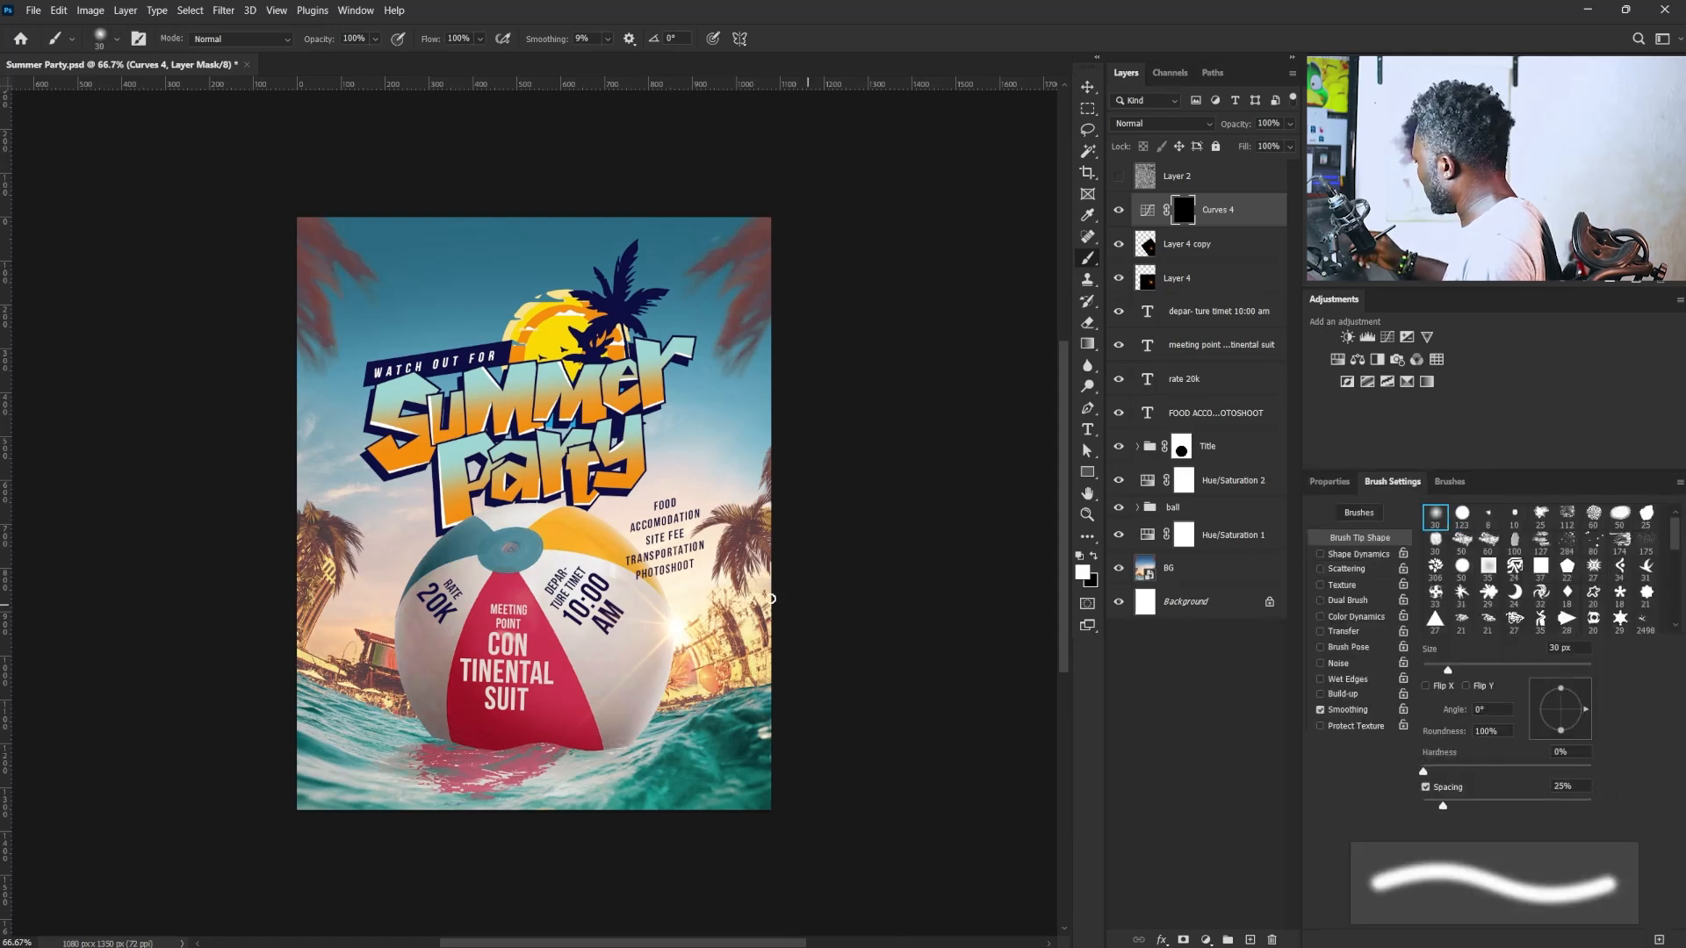
key(bracketright)
key(bracketright)
key(bracketright)
key(bracketright)
key(bracketright)
key(bracketright)
key(bracketright)
key(bracketright)
key(bracketright)
key(bracketright)
key(bracketright)
key(bracketright)
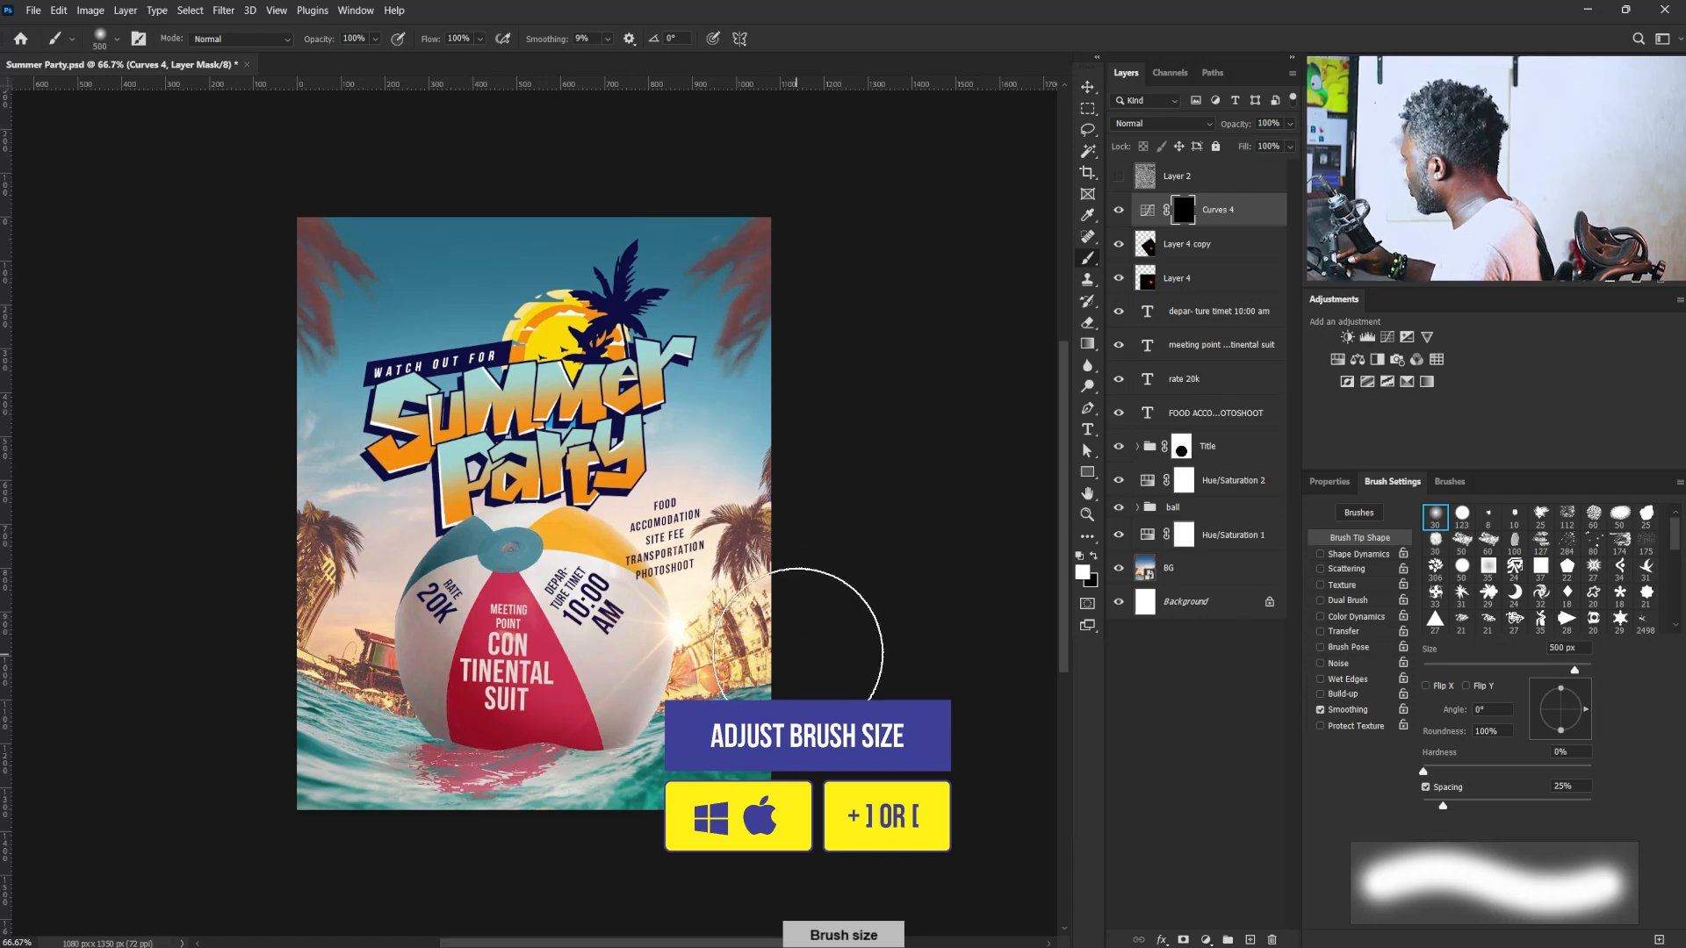
key(bracketright)
key(bracketright)
key(bracketright)
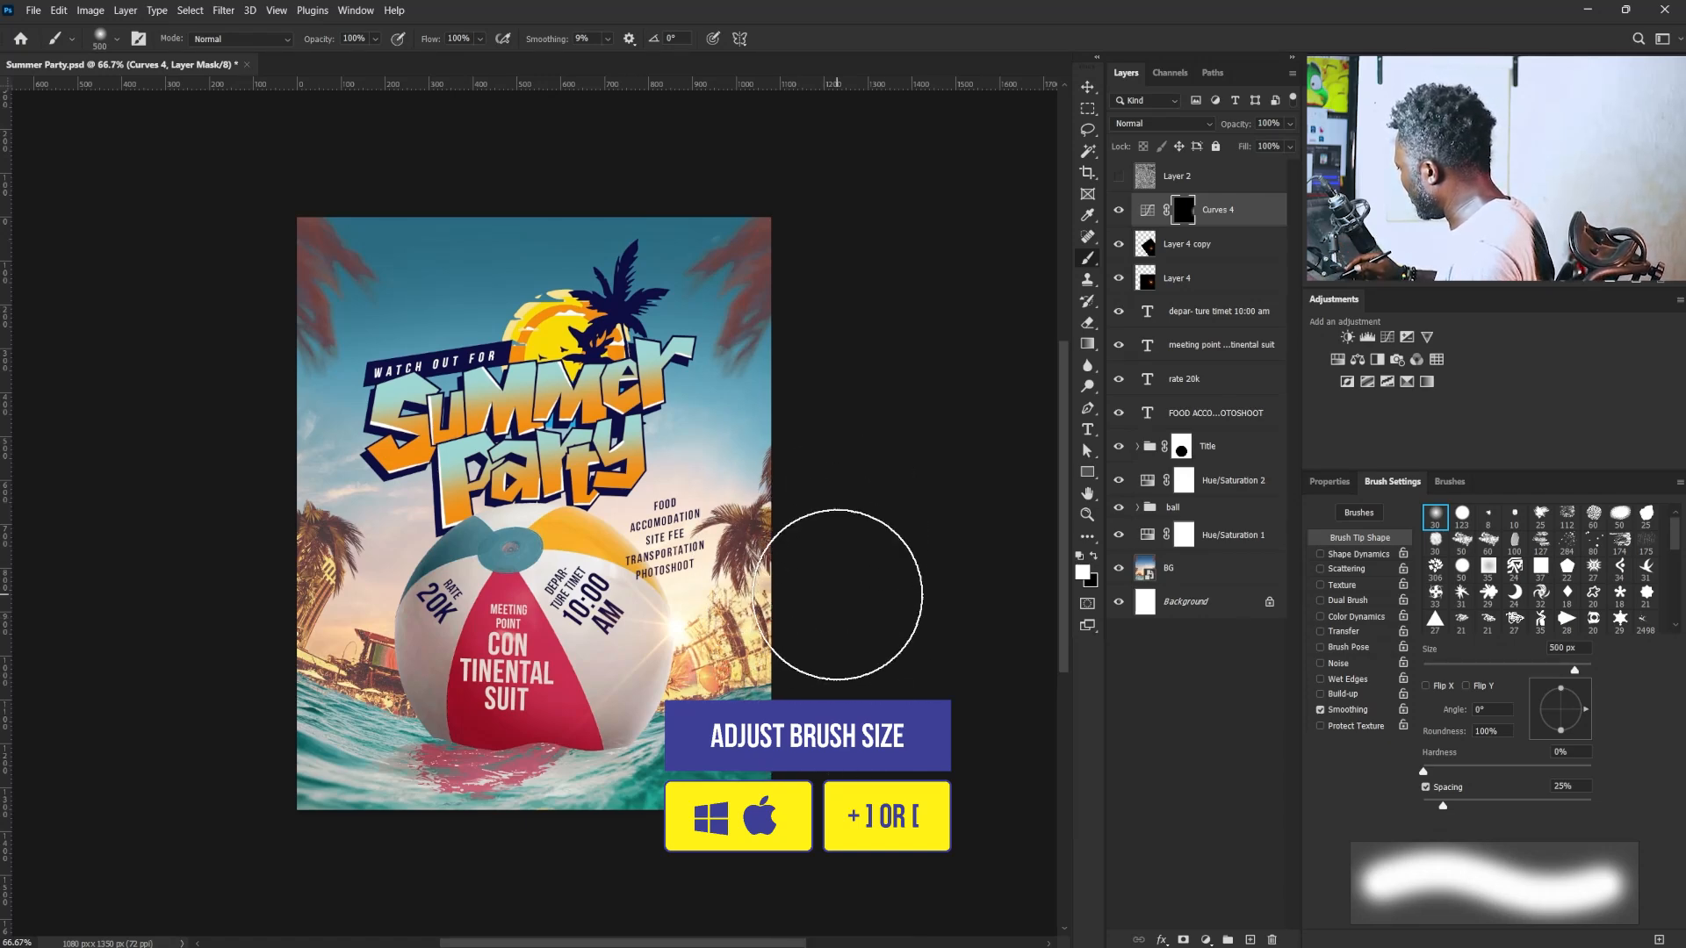